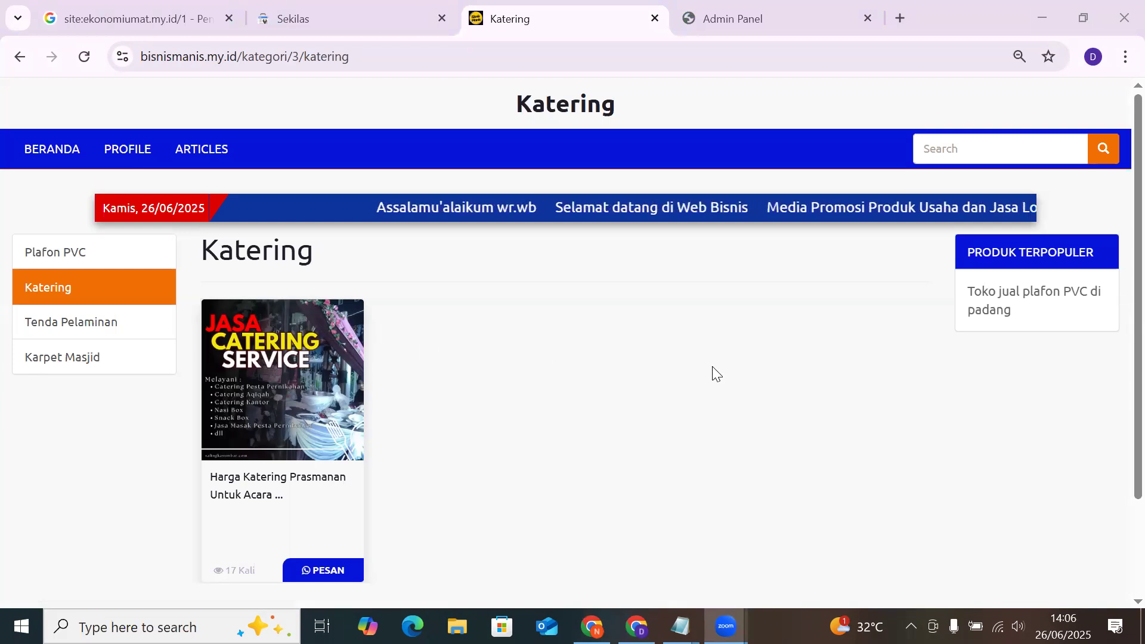
Open the page bisnismanis.my.id/1 in place of the Katering category page
click(218, 63)
drag(218, 63, 237, 72)
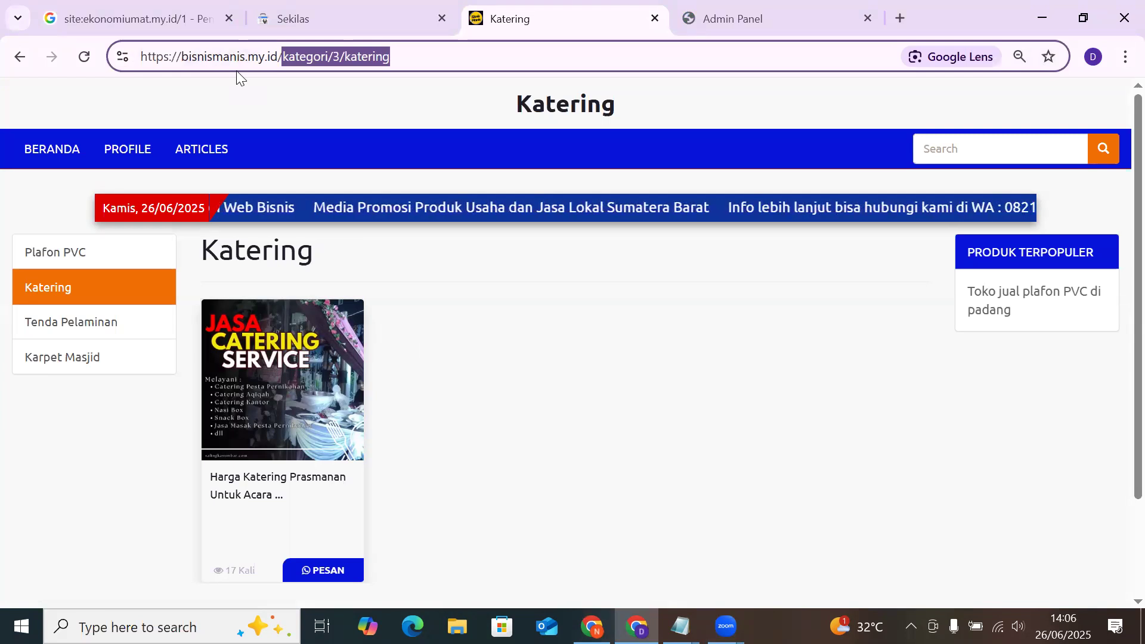
text(1)
key(Return)
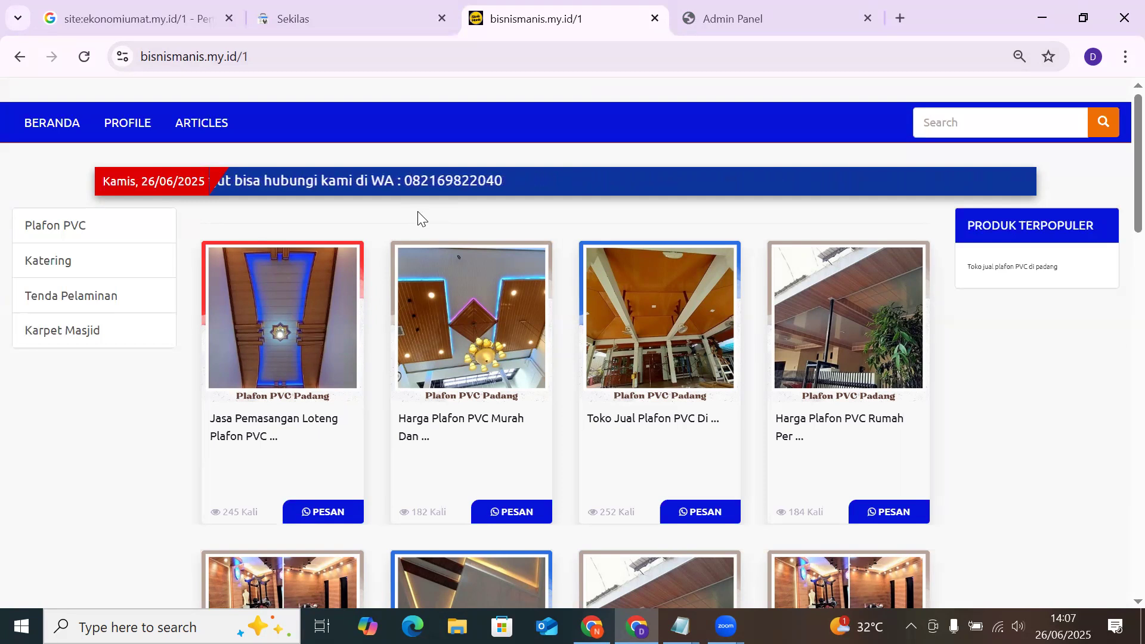
Reload bisnismanis.my.id/1 several times to compare its header and product listing on each load
click(254, 59)
key(End)
key(shift+Left)
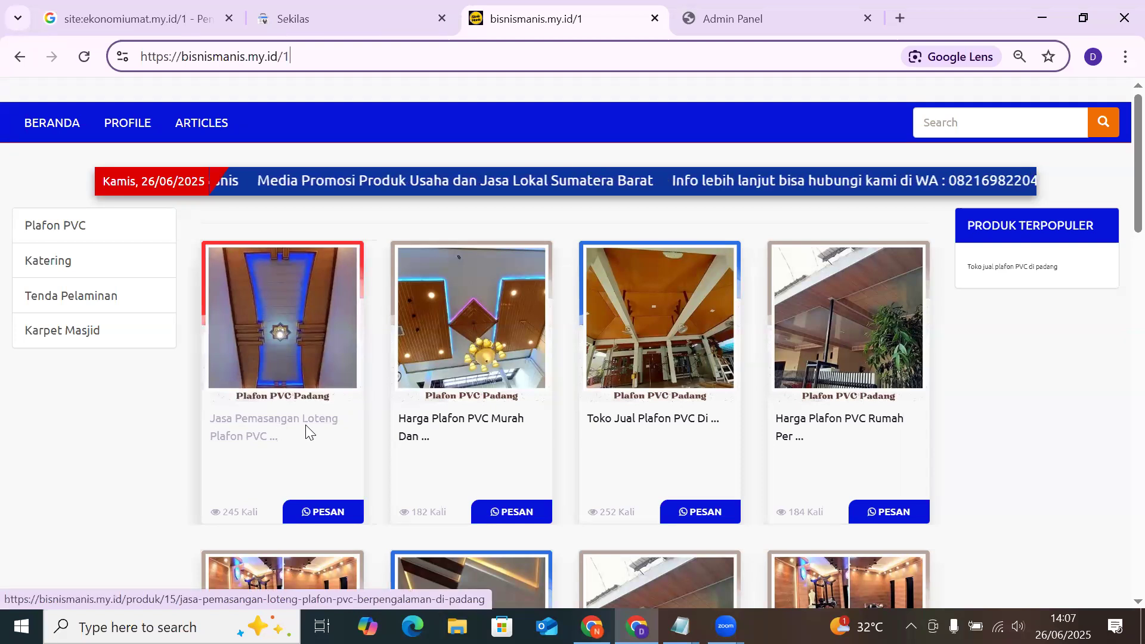
click(84, 63)
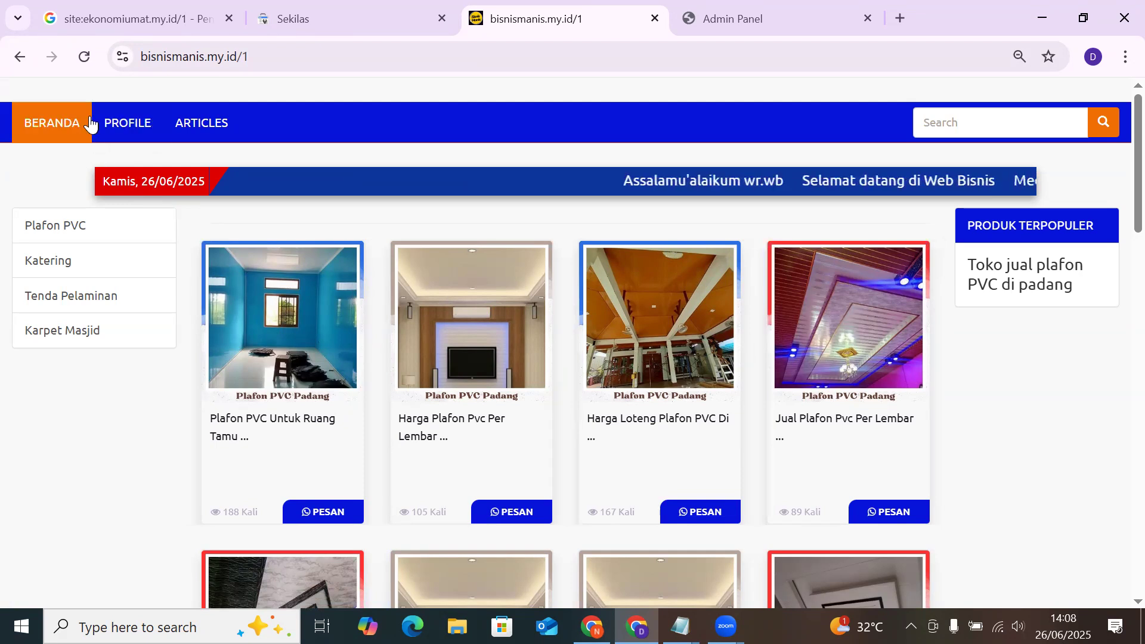
click(84, 67)
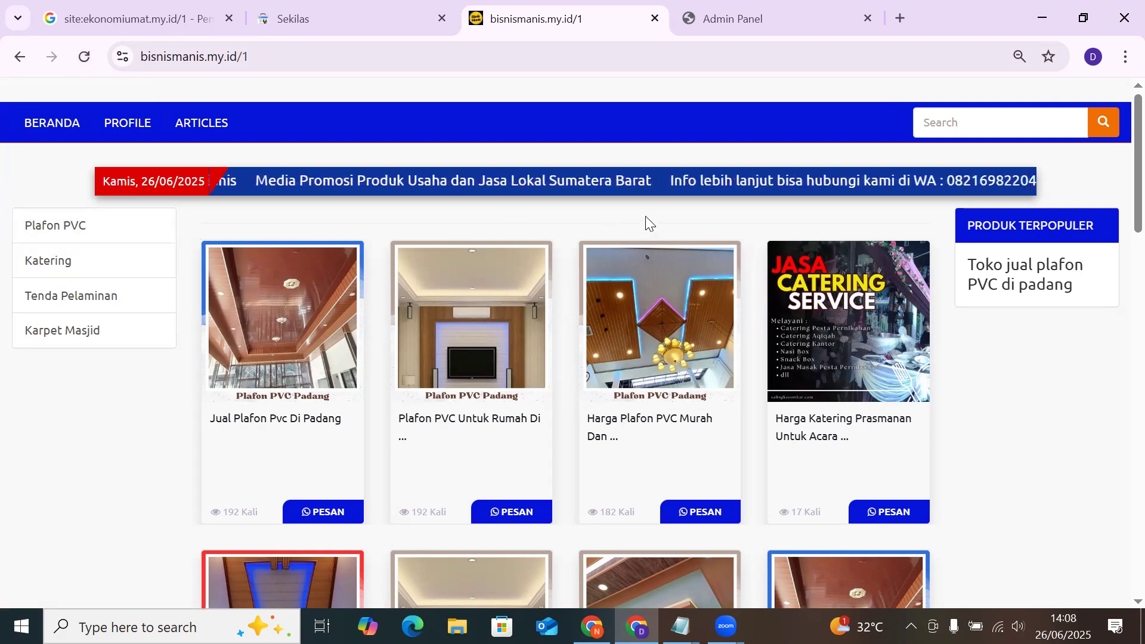
click(83, 57)
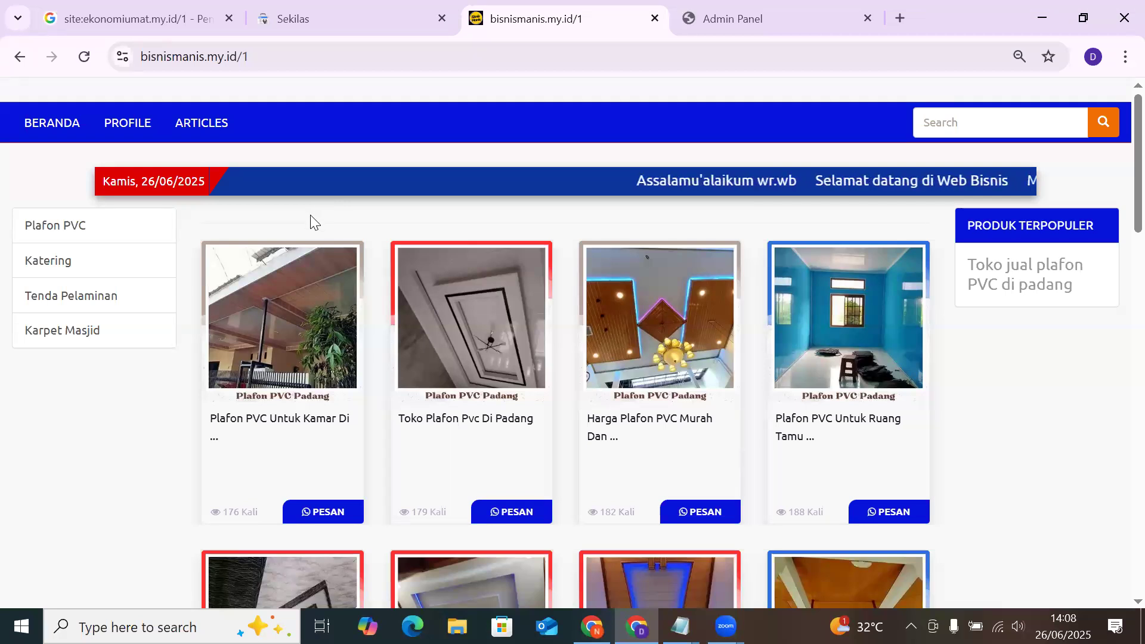
Switch to Notepad, cut all text from the untitled note, and minimize the window
click(701, 511)
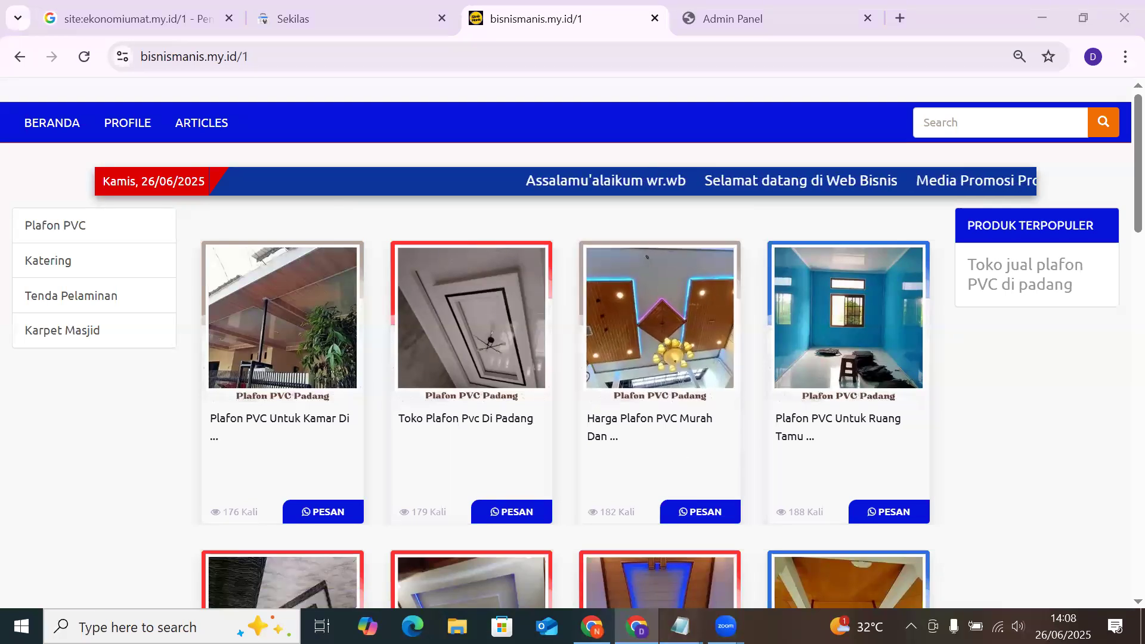
mouse_move(680, 627)
click(655, 560)
key(ctrl+a)
key(ctrl+x)
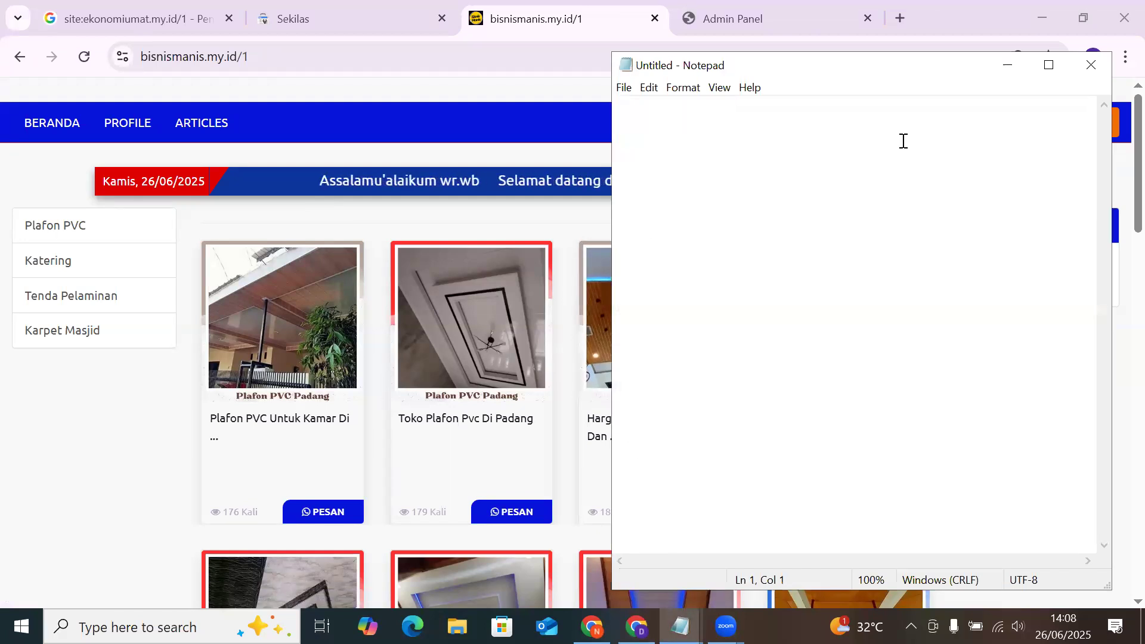
click(1004, 67)
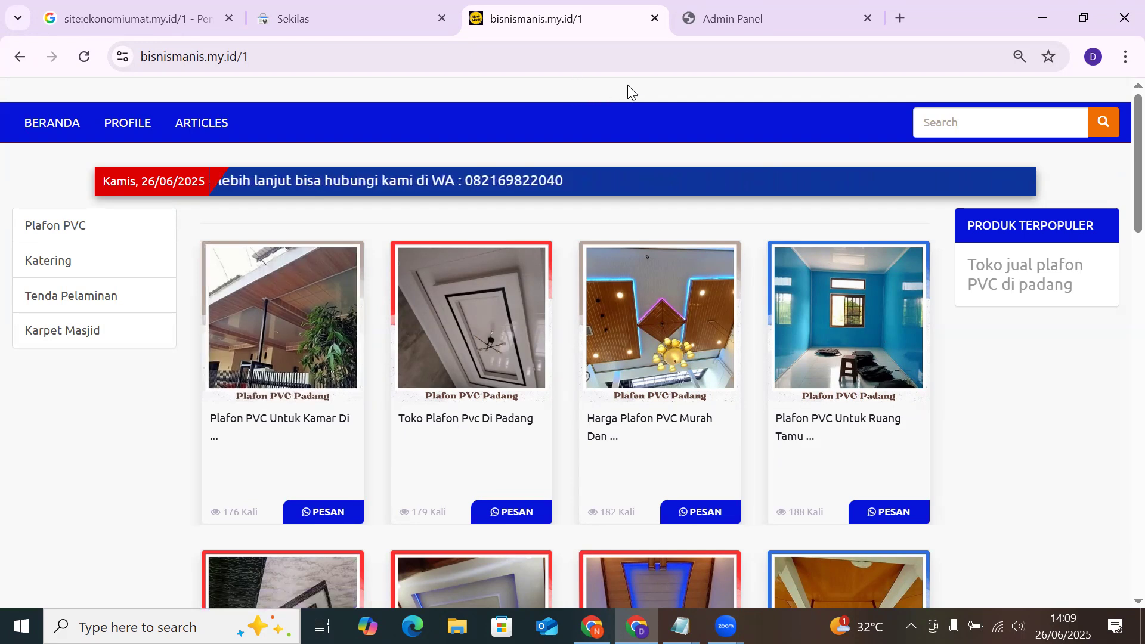
Open the Atas Header section of the site's Admin Panel, logging in with the prefilled credentials
click(714, 25)
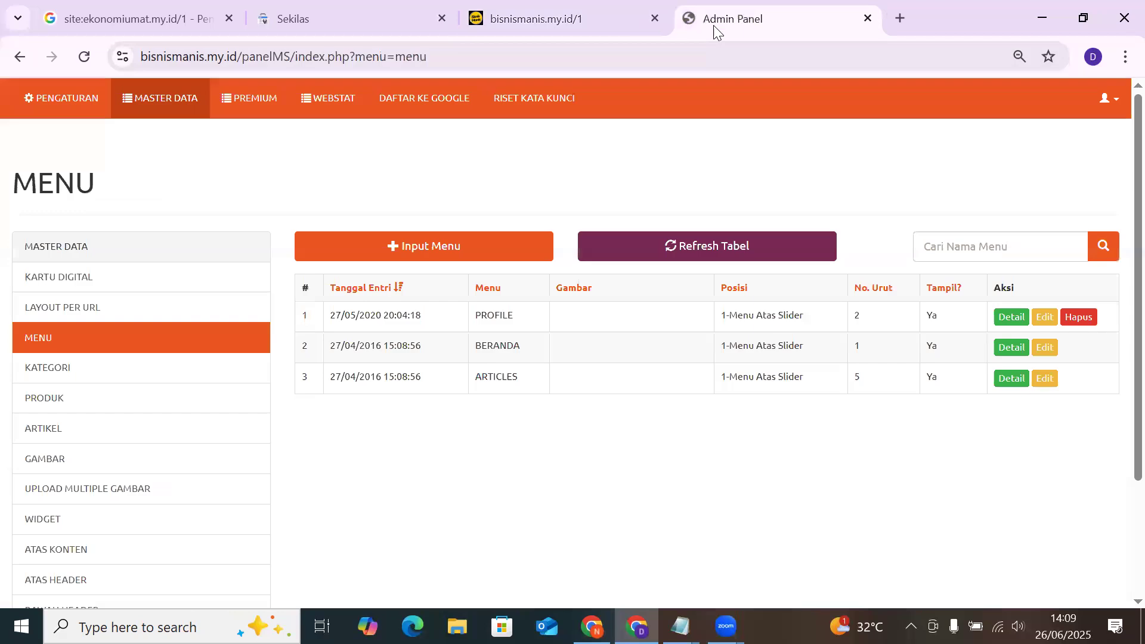
scroll(197, 415, down, 2)
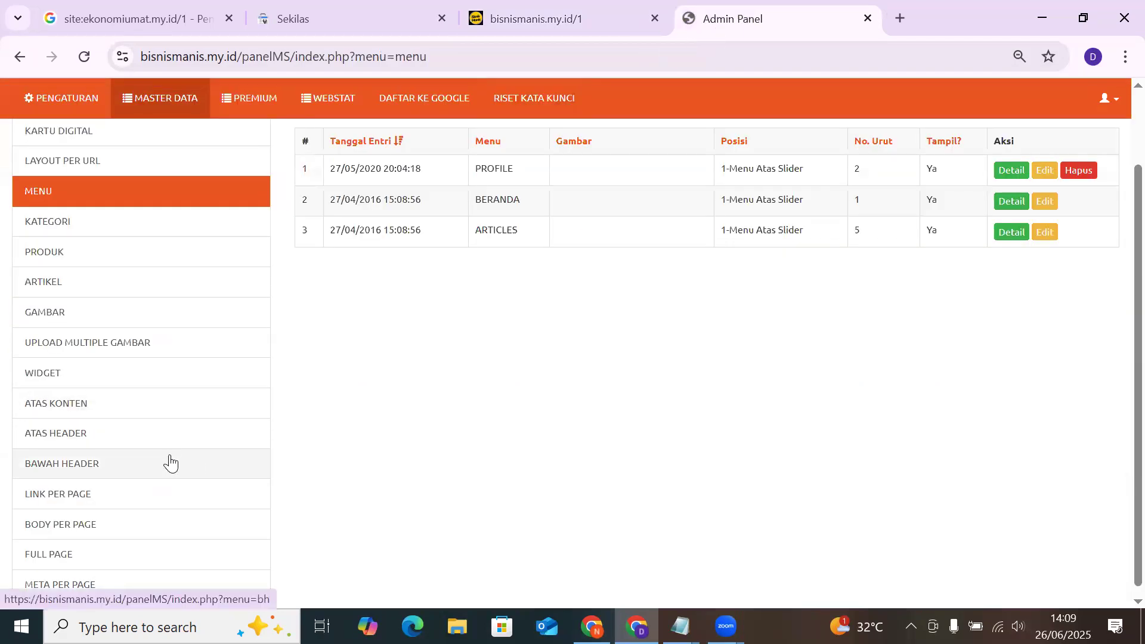
click(179, 438)
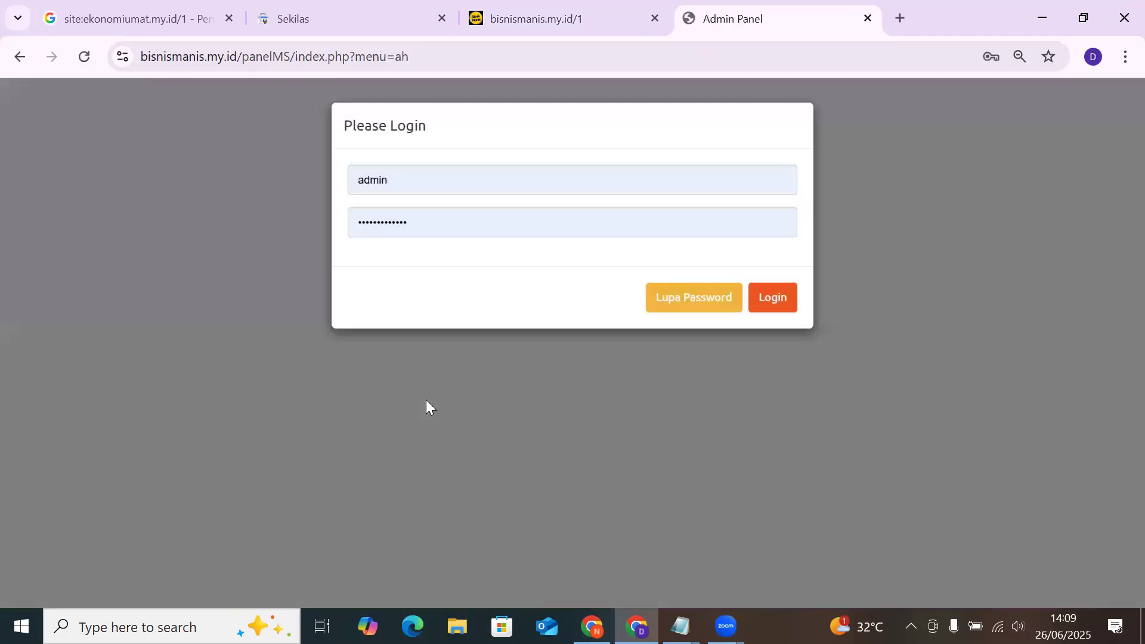
click(767, 302)
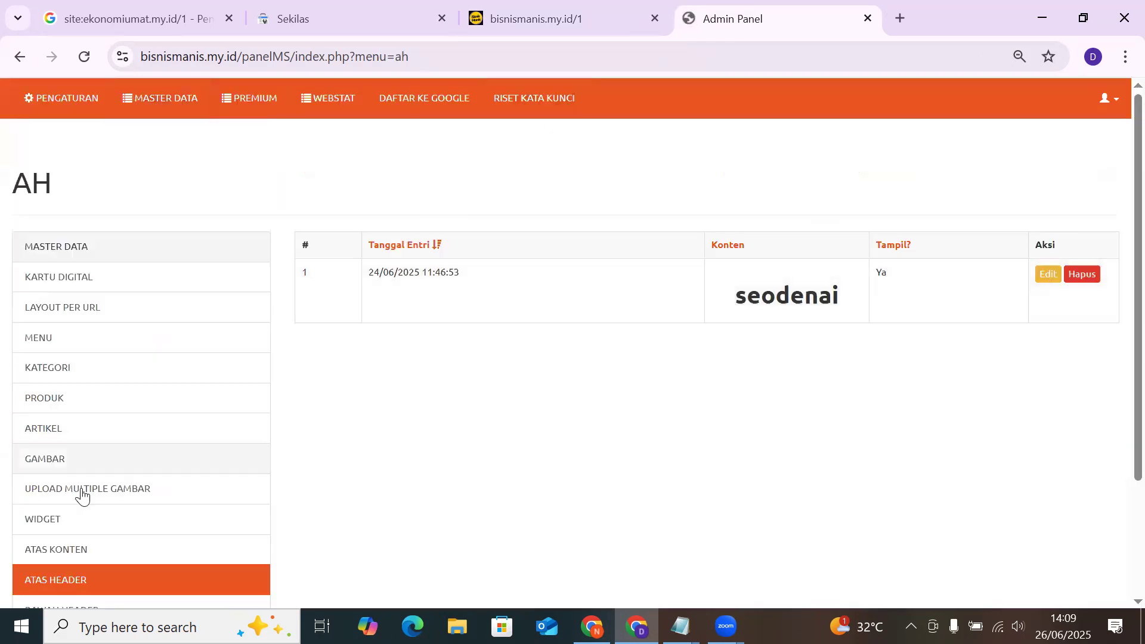
Edit the seodenai header entry, adding the line "kami penyedia produk dan layanan seodenai" below its heading
scroll(71, 507, down, 2)
scroll(112, 442, up, 2)
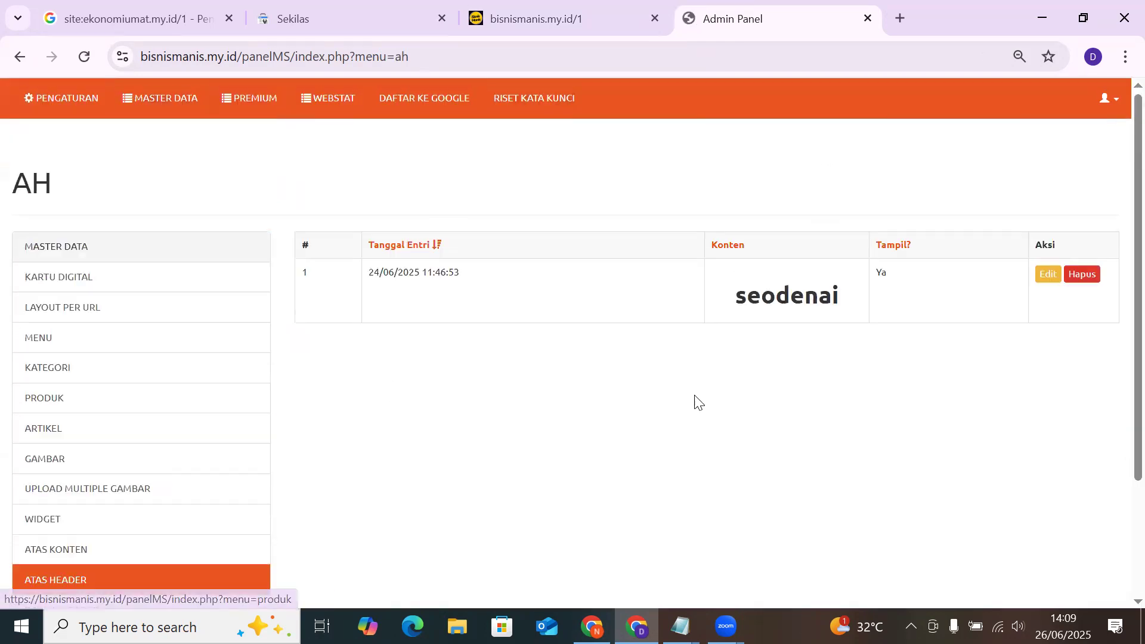
drag(852, 307, 738, 320)
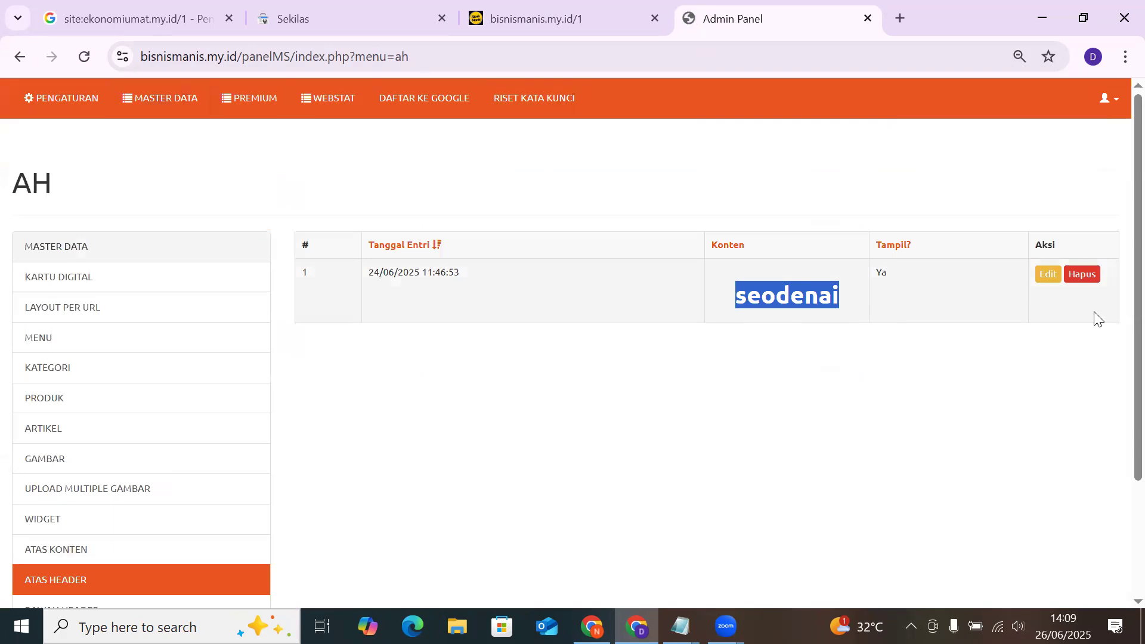
click(1047, 276)
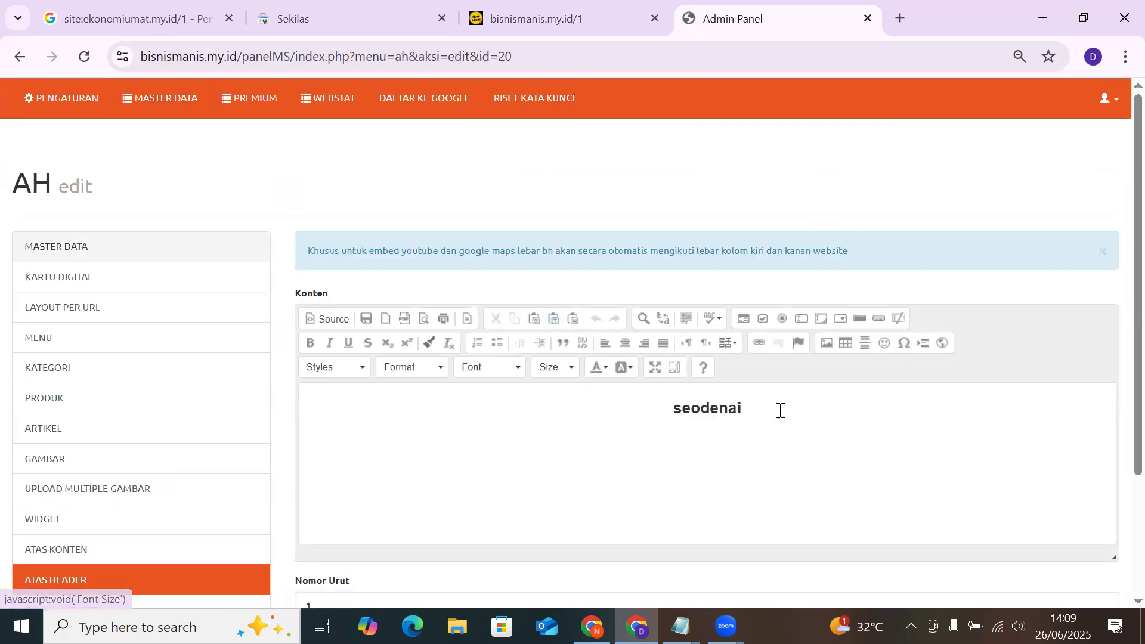
drag(748, 411, 672, 401)
click(440, 374)
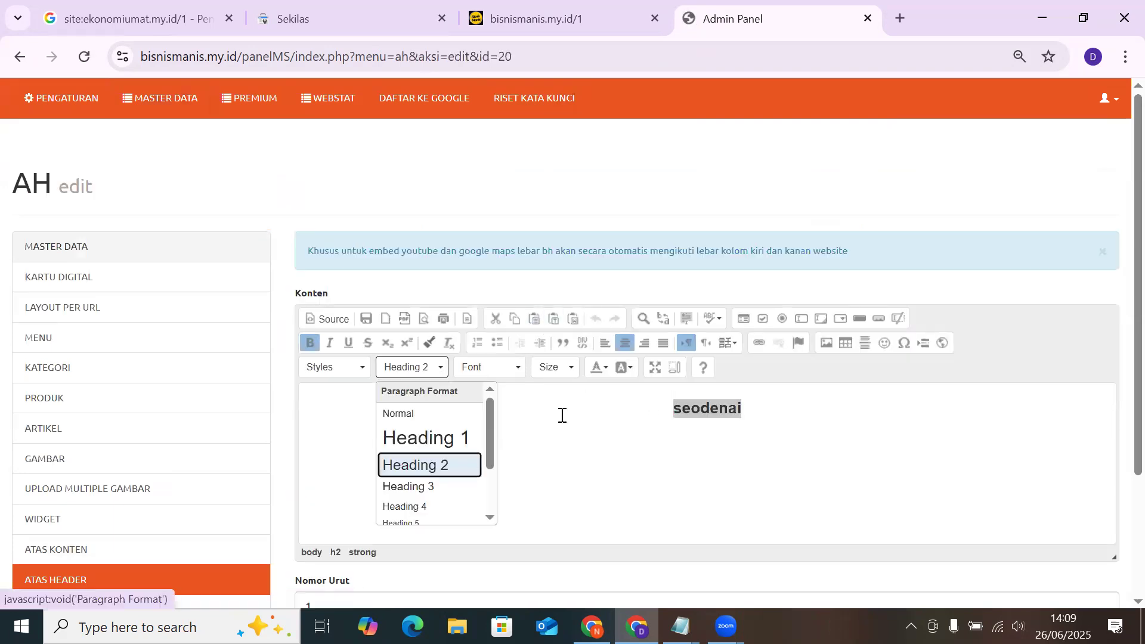
click(602, 417)
scroll(743, 415, down, 2)
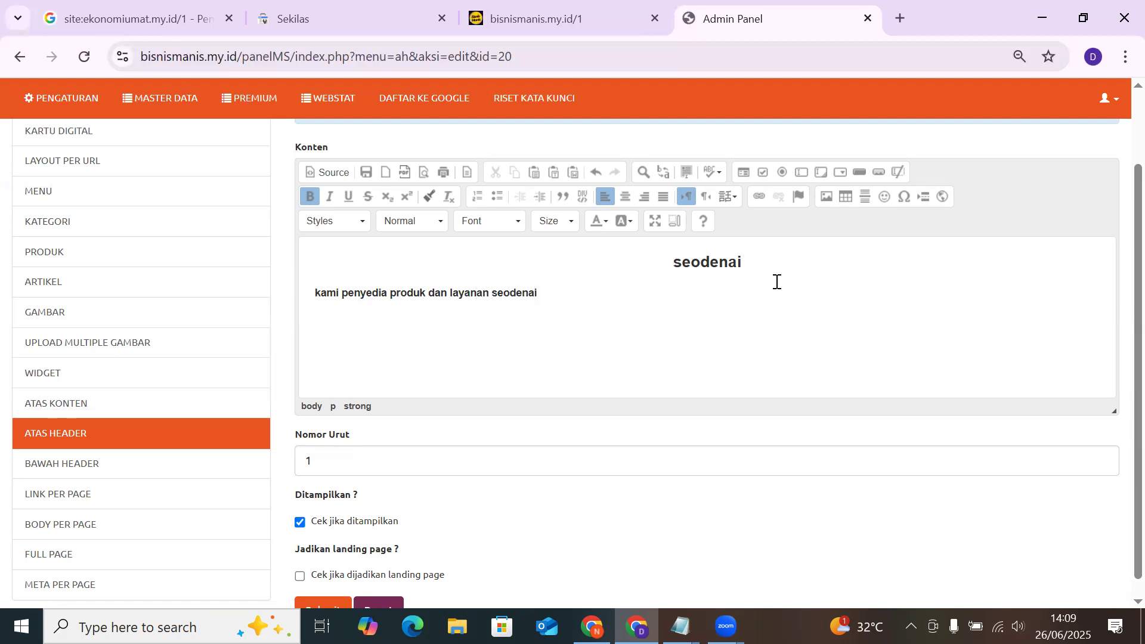
Center the "kami penyedia produk dan layanan seodenai" line and add a HUBUNGI line with the contact phone number below it
drag(555, 297, 311, 278)
click(624, 198)
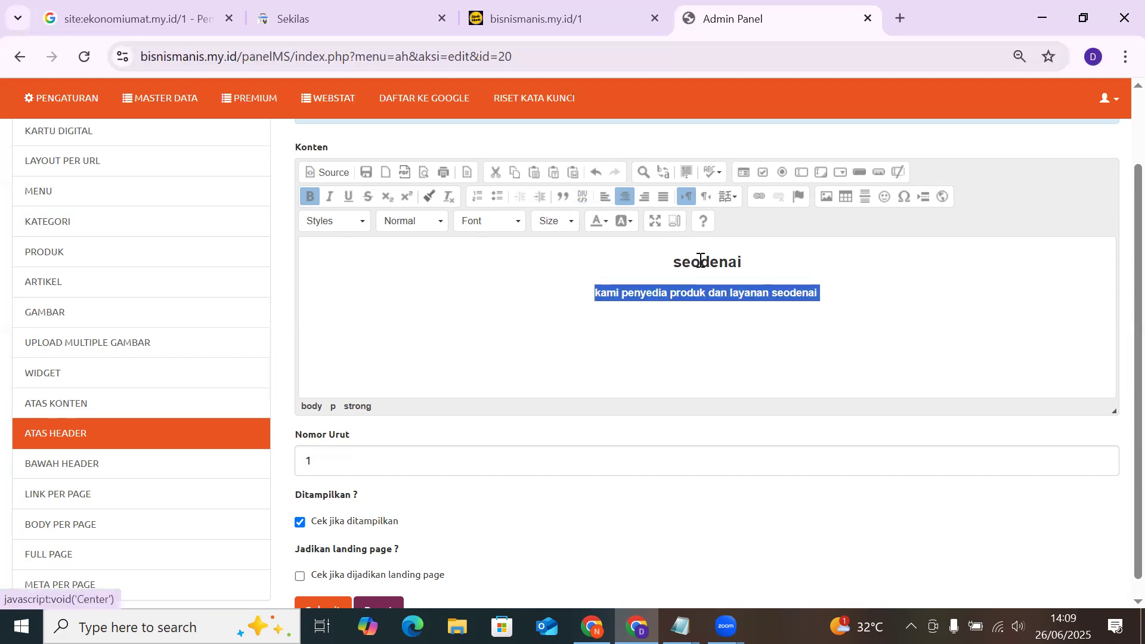
click(852, 291)
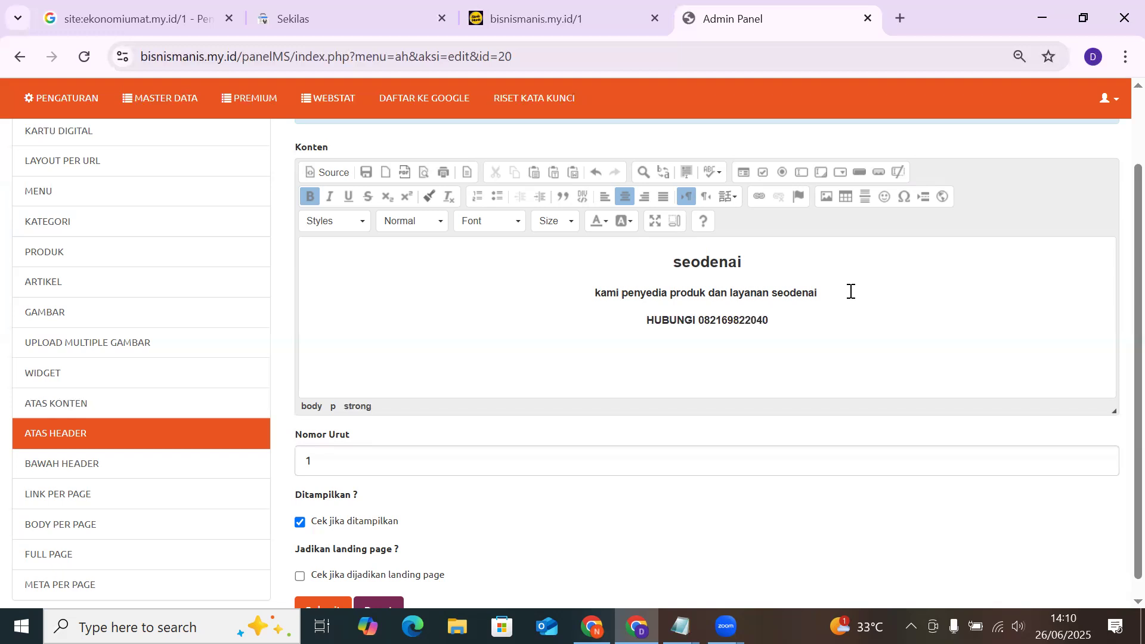
Color the HUBUNGI contact line red and submit the header entry
drag(775, 317, 622, 338)
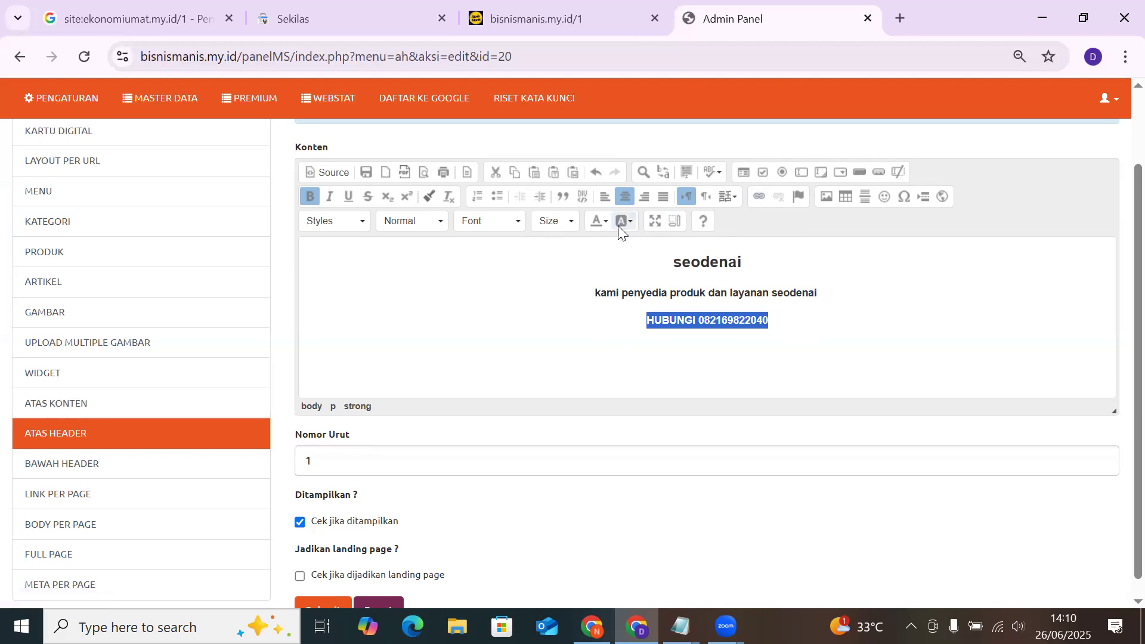
click(595, 221)
click(598, 292)
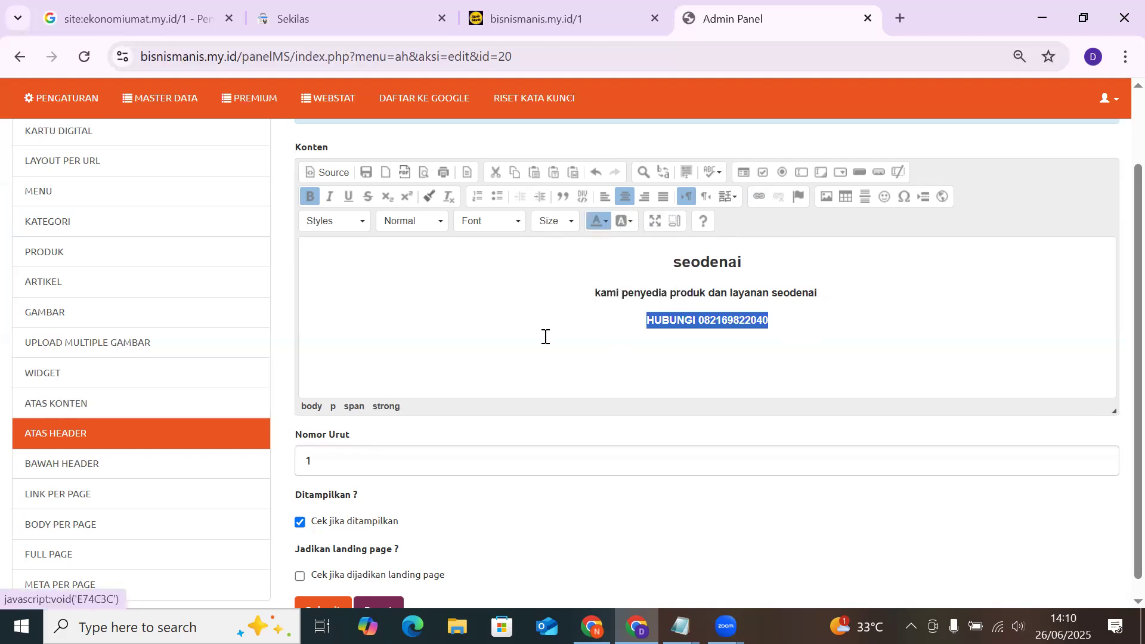
click(540, 339)
scroll(477, 376, down, 1)
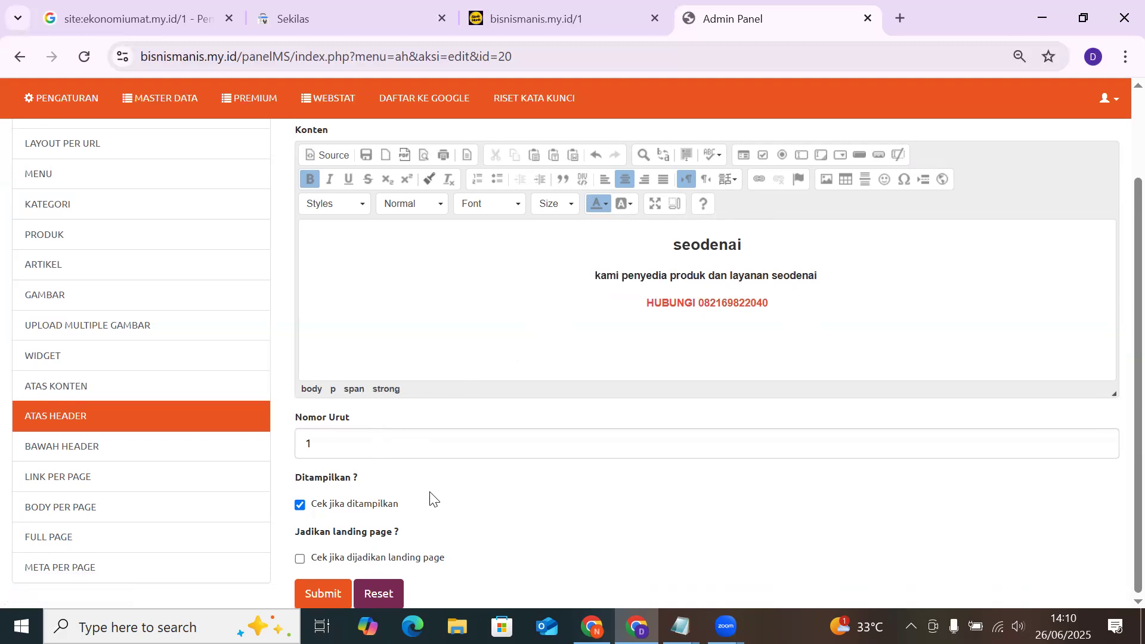
click(320, 585)
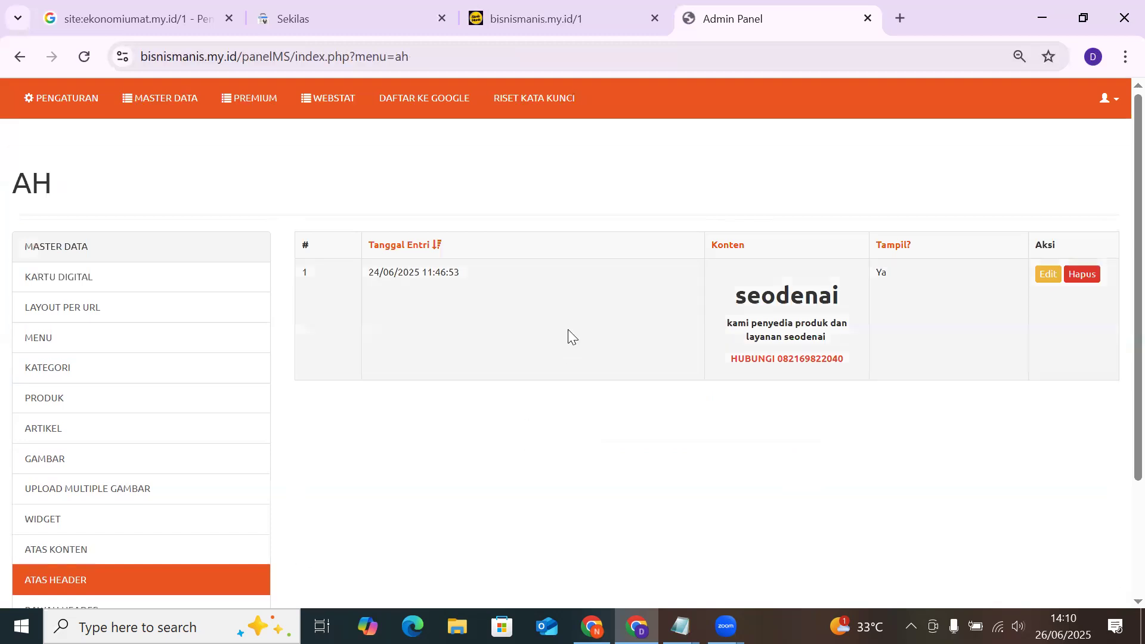
Reload bisnismanis.my.id/1 on the public site and check the header text above the navigation bar
click(591, 9)
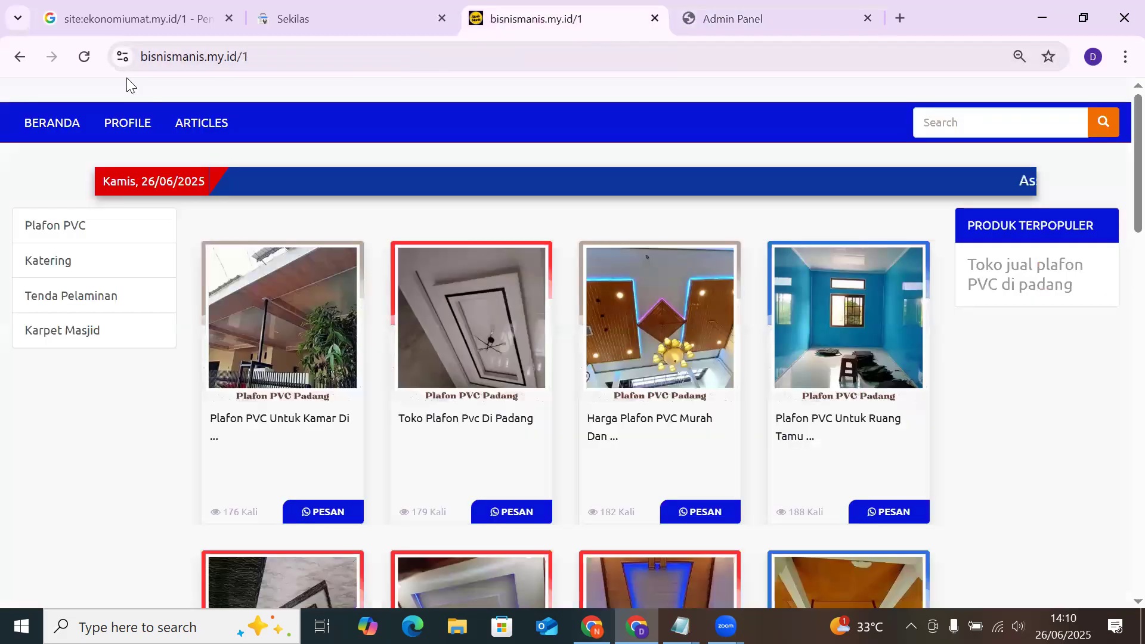
click(249, 53)
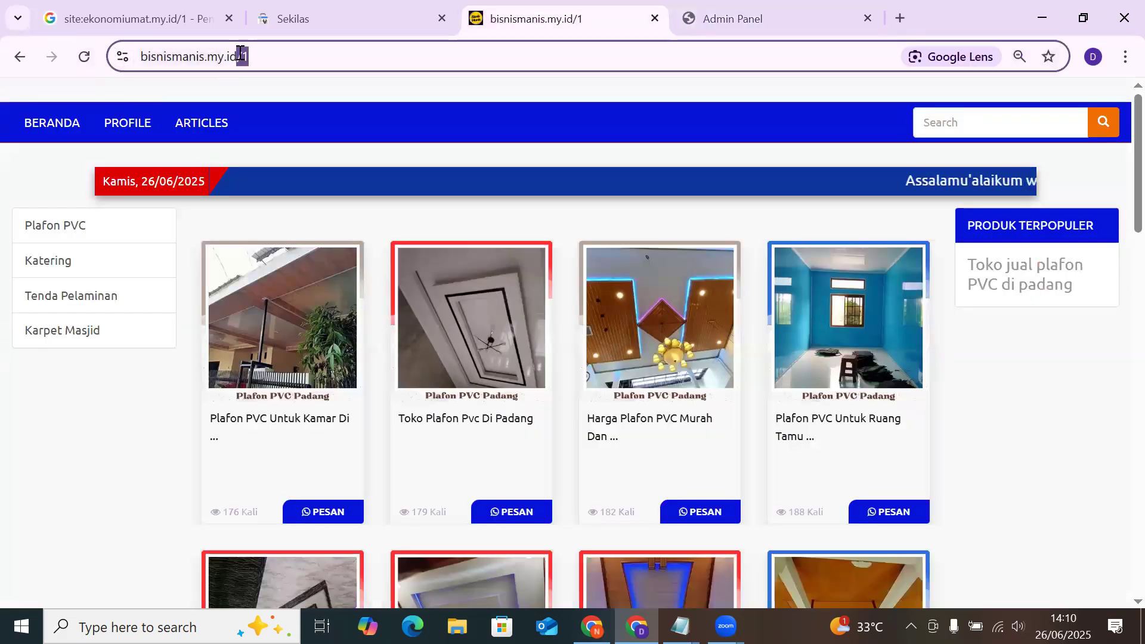
key(BackSpace)
key(Return)
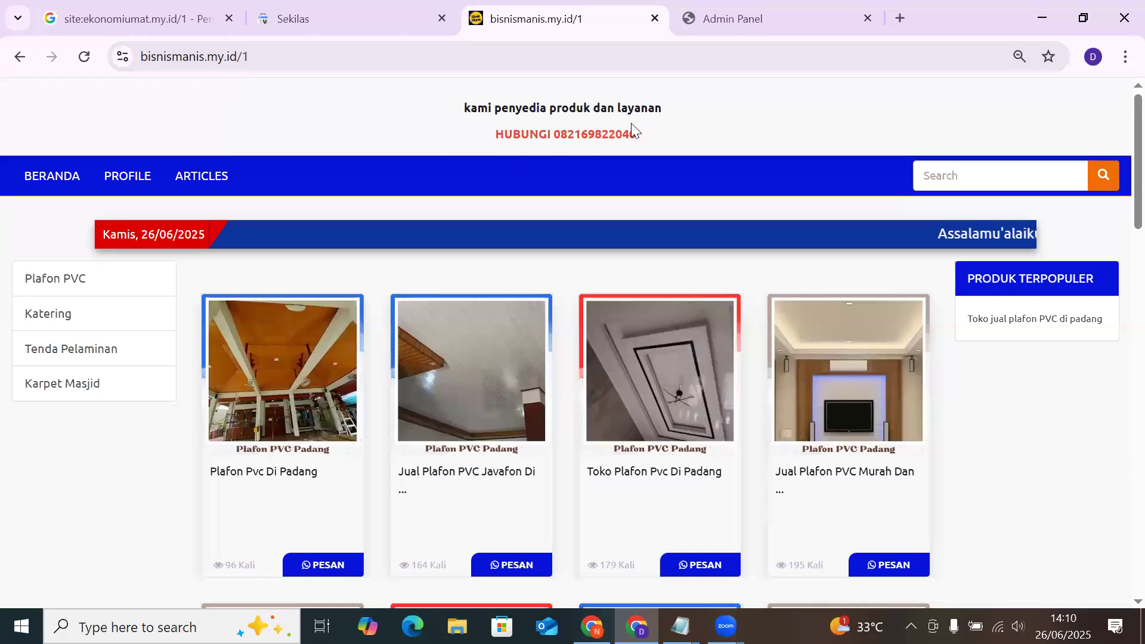
drag(464, 109, 644, 136)
Set the two lines below the seodenai heading to font size 20 in the Atas Header entry and submit it
click(722, 19)
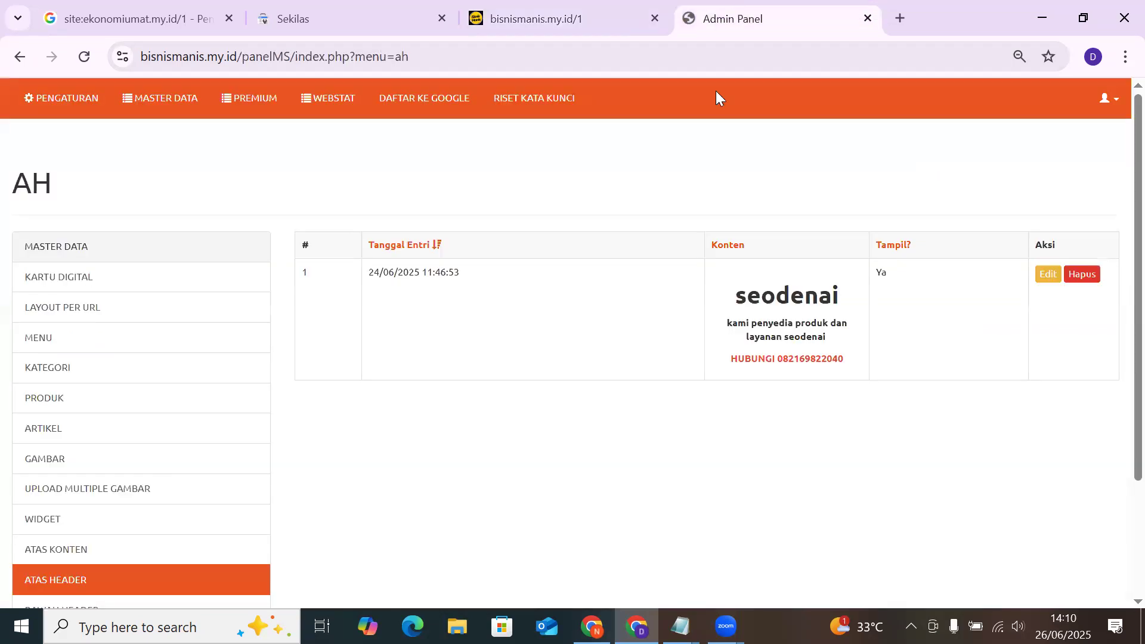
click(1041, 283)
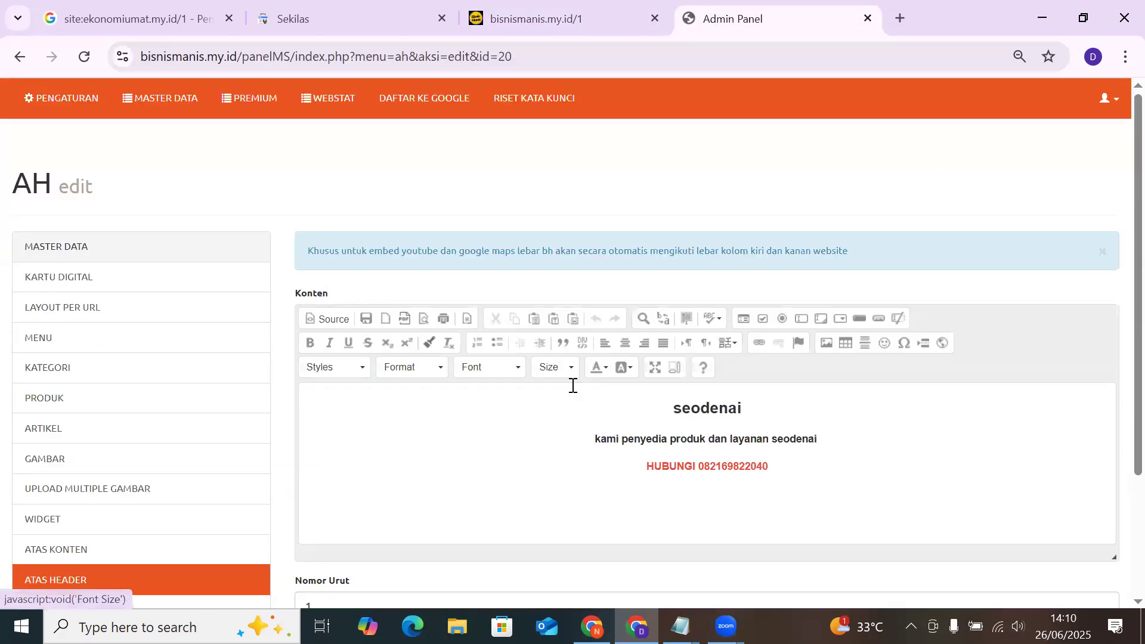
scroll(576, 412, down, 2)
drag(594, 293, 784, 324)
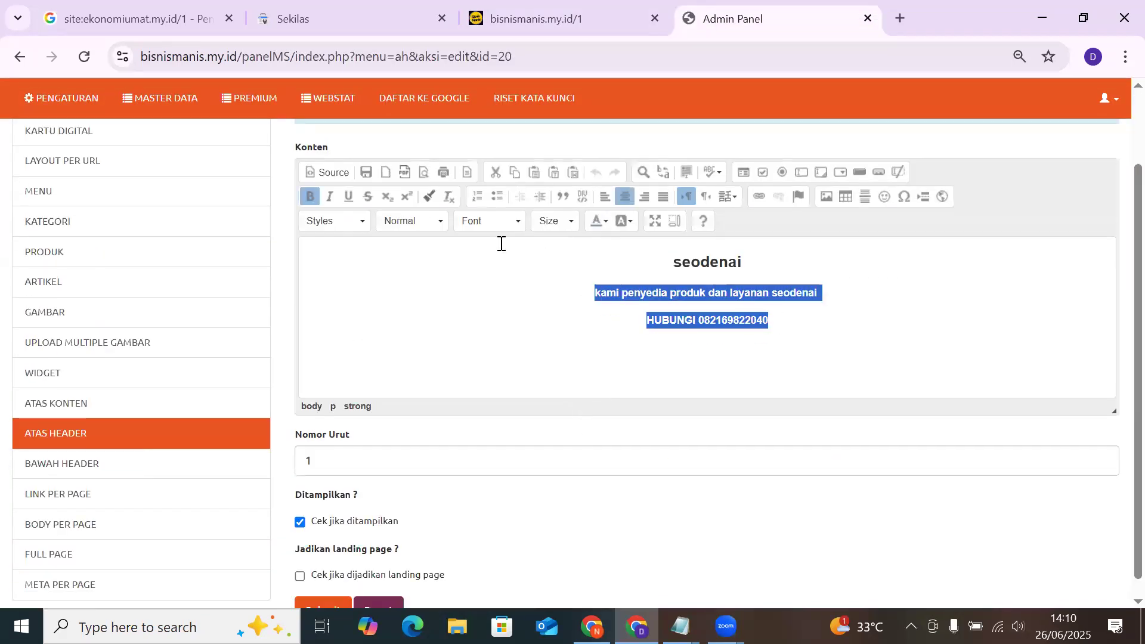
click(564, 222)
scroll(544, 329, down, 2)
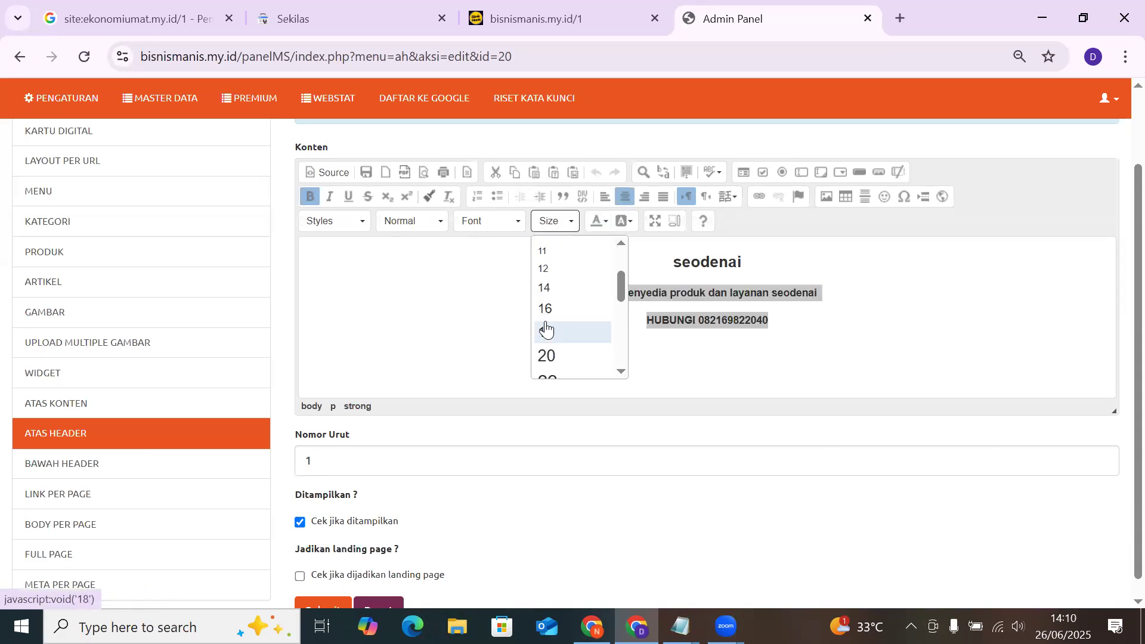
click(552, 357)
click(531, 340)
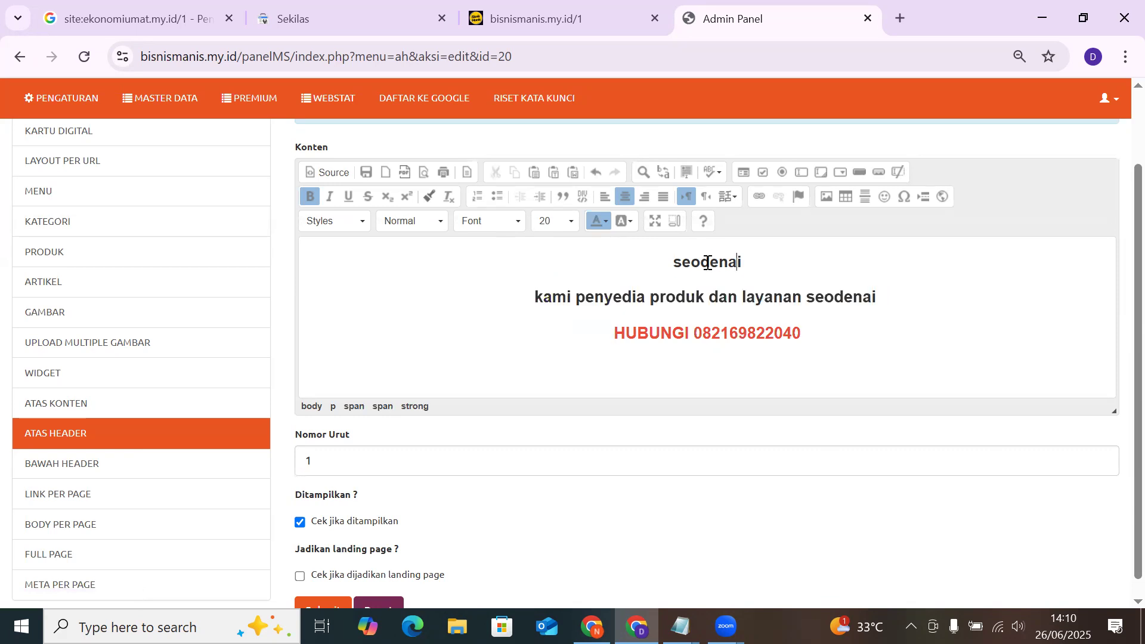
key(shift+Home)
scroll(347, 488, down, 1)
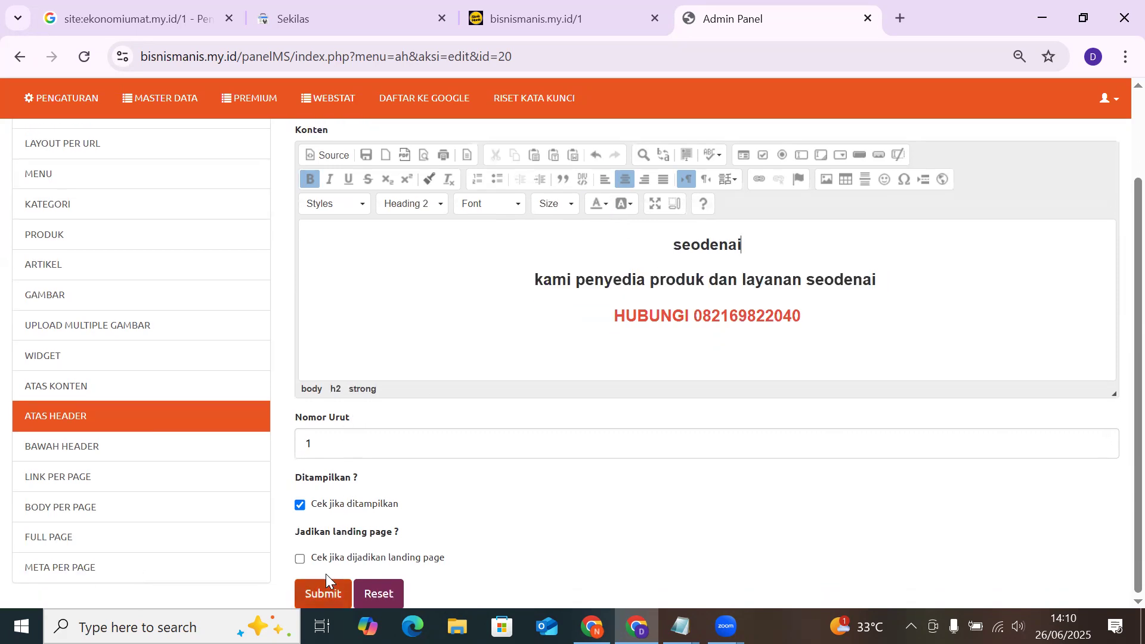
click(326, 582)
Refresh the public page bisnismanis.my.id/1 and check the size of the header's description and contact lines
click(525, 19)
click(84, 56)
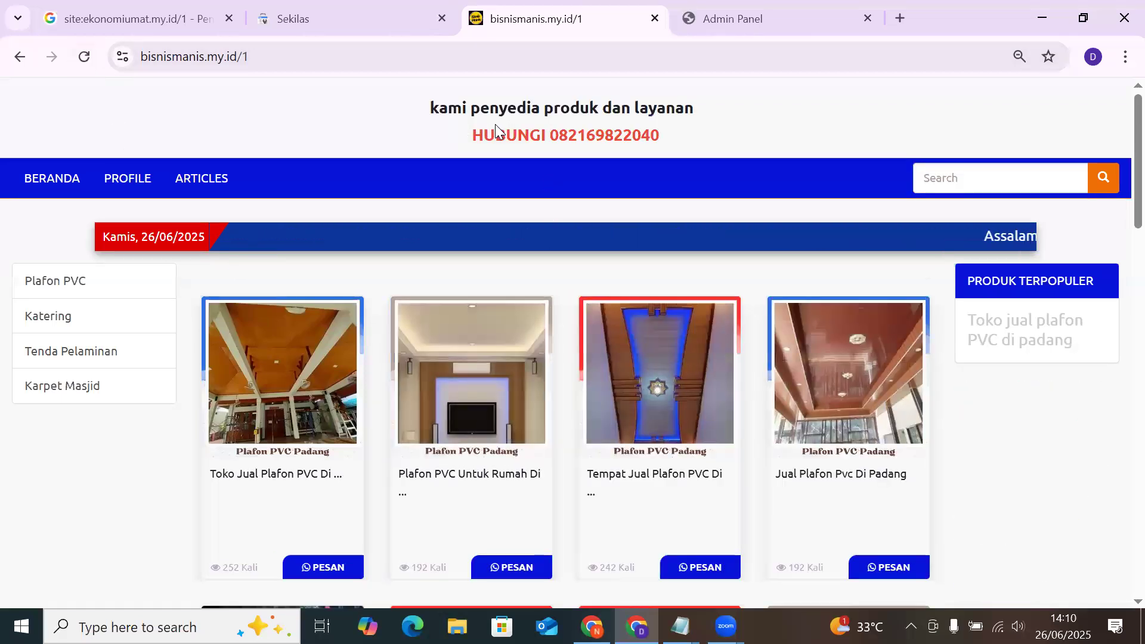
drag(586, 103, 680, 127)
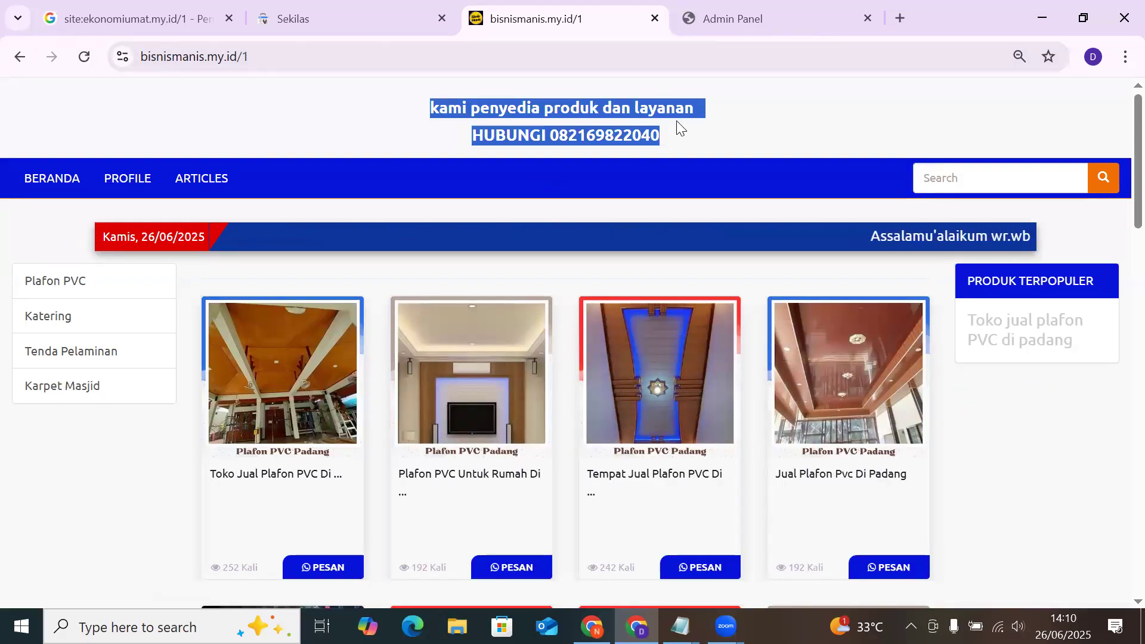
Check the header lines and the full address of the bisnismanis.my.id/1 page
click(674, 138)
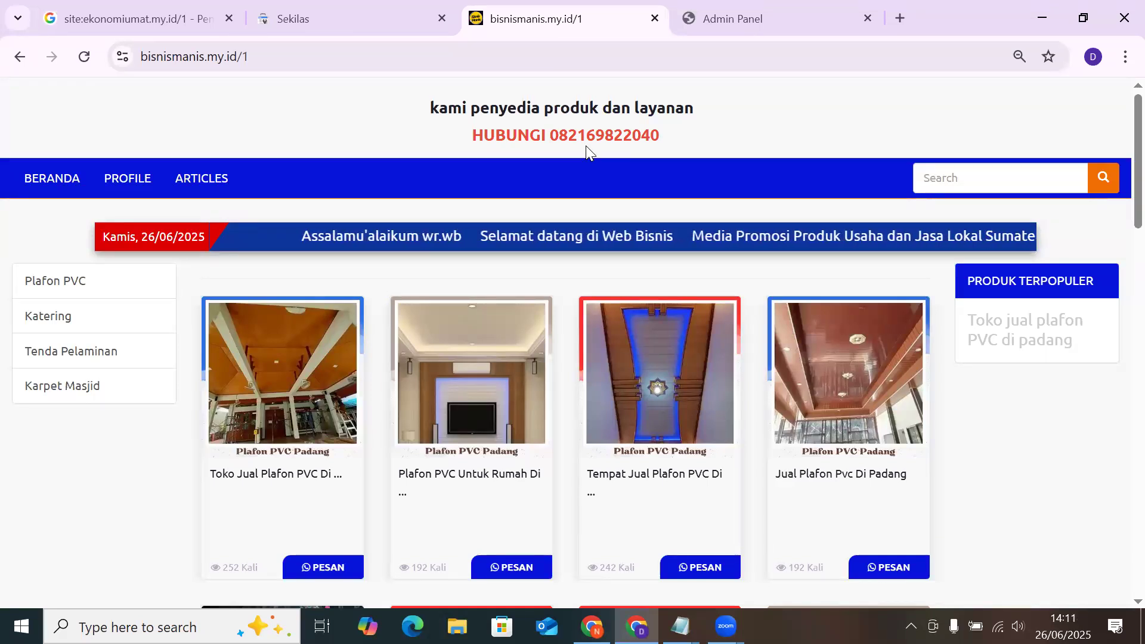
double_click(302, 62)
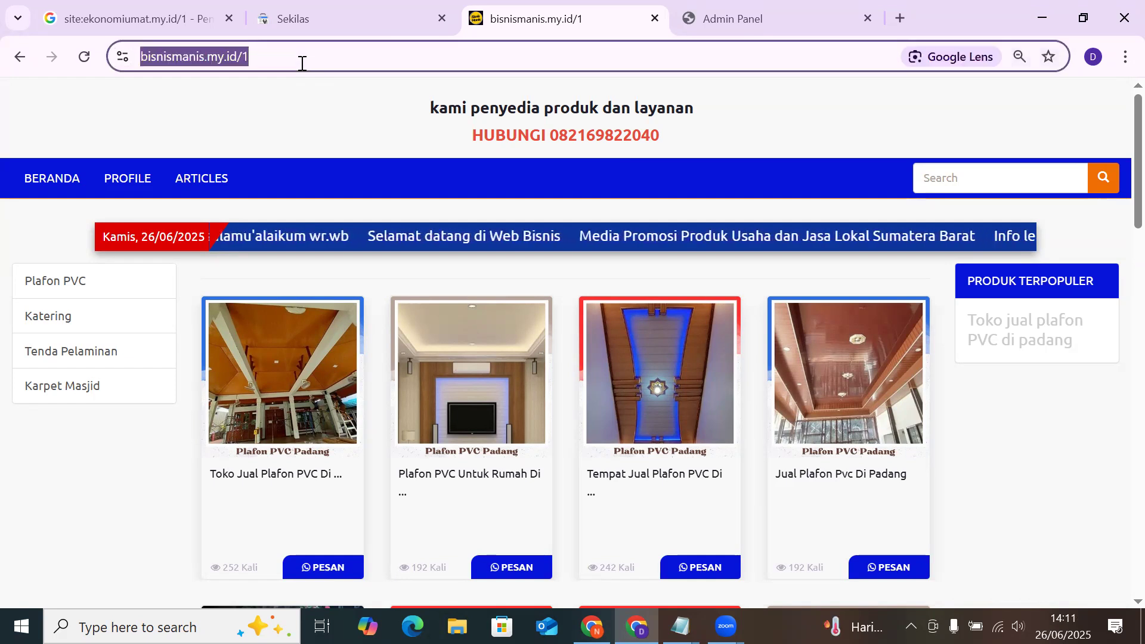
click(305, 59)
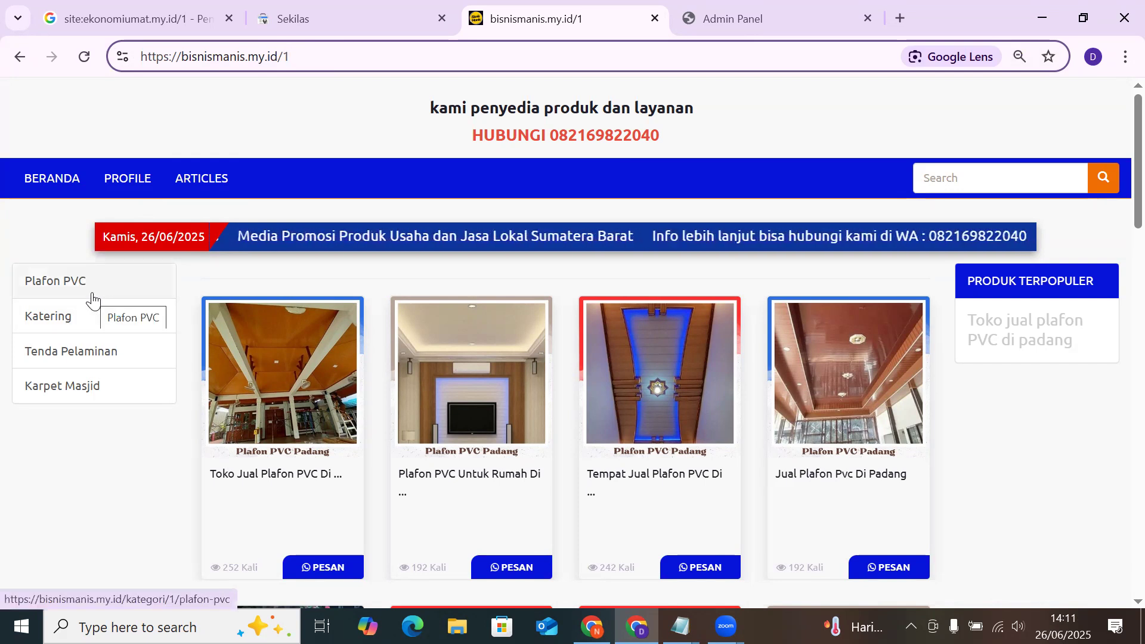
Open the first product, Toko Jual Plafon PVC Di Padang, and examine the domain, produk, ID and title parts of its address
click(287, 399)
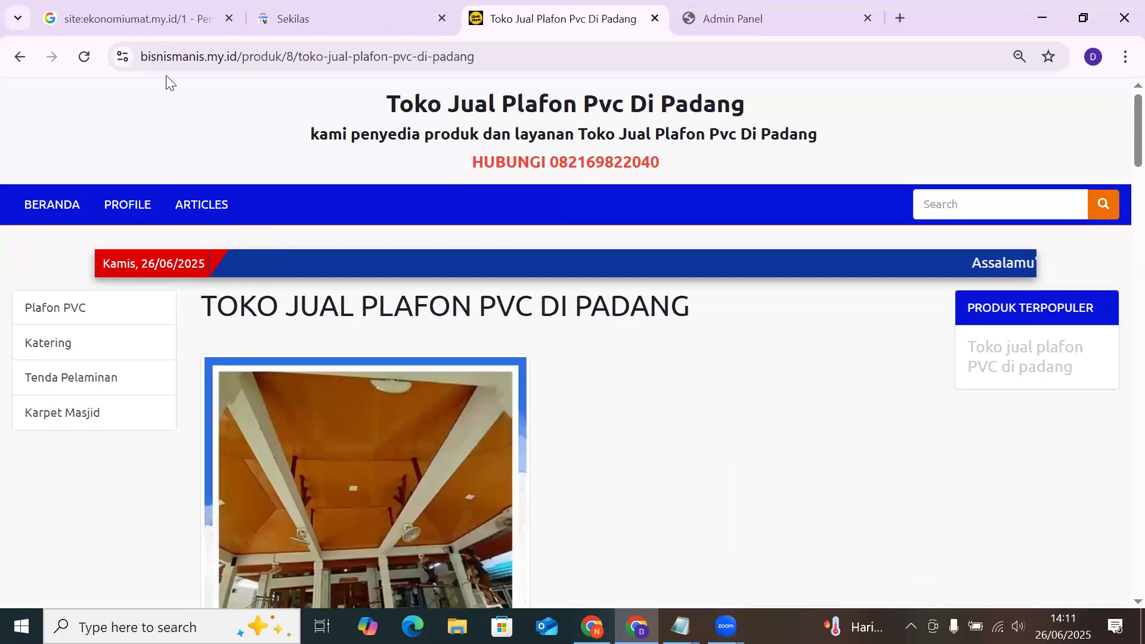
drag(157, 62, 247, 63)
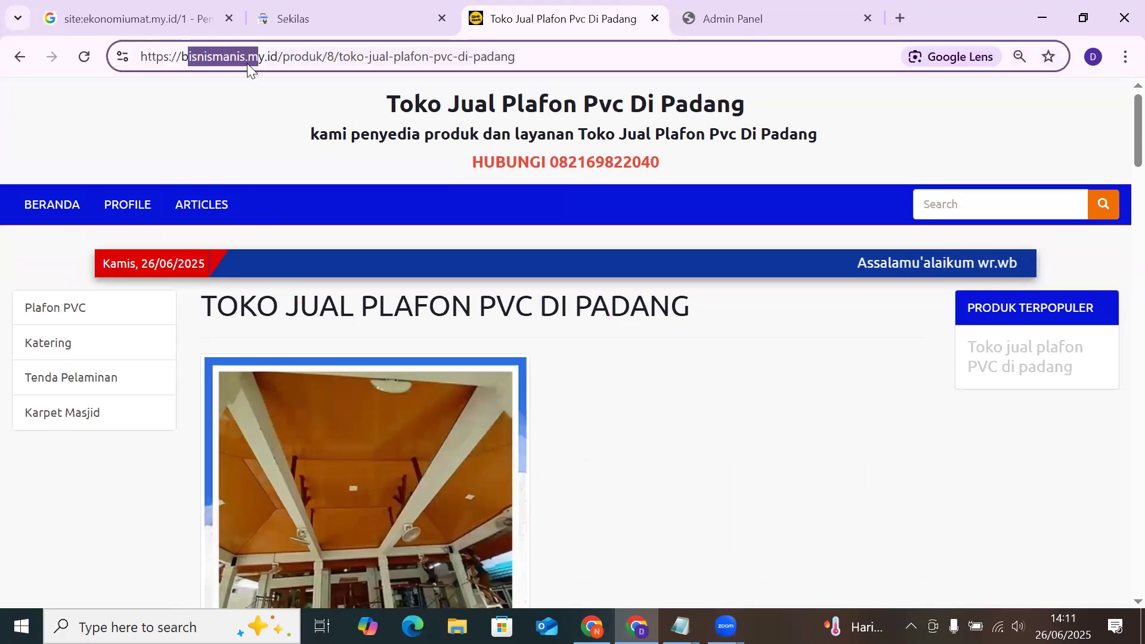
double_click(285, 63)
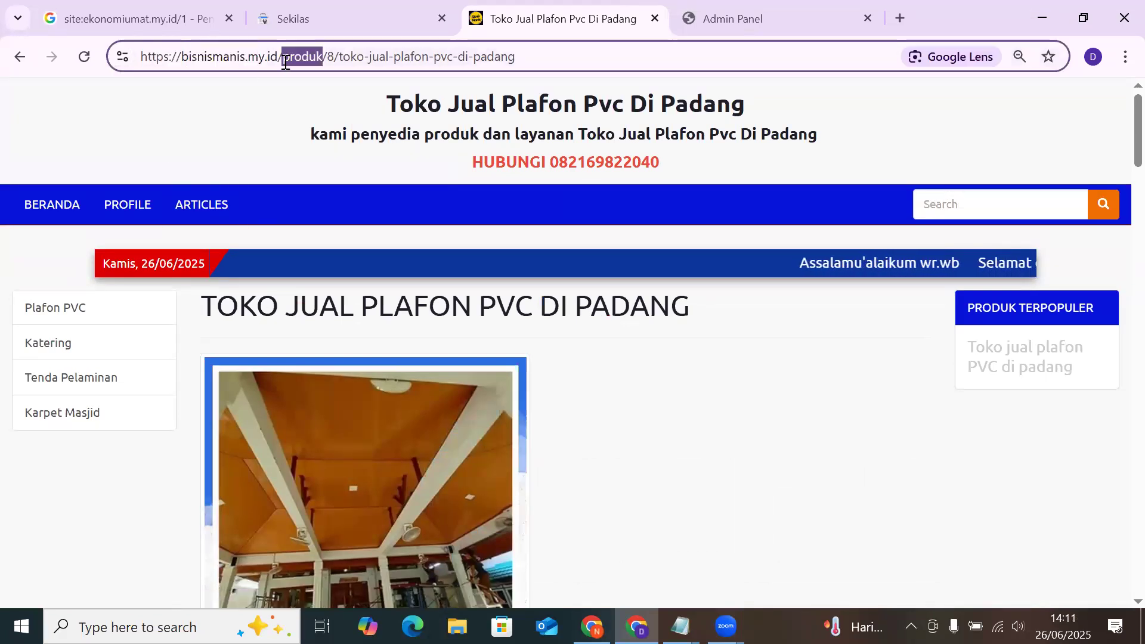
double_click(330, 57)
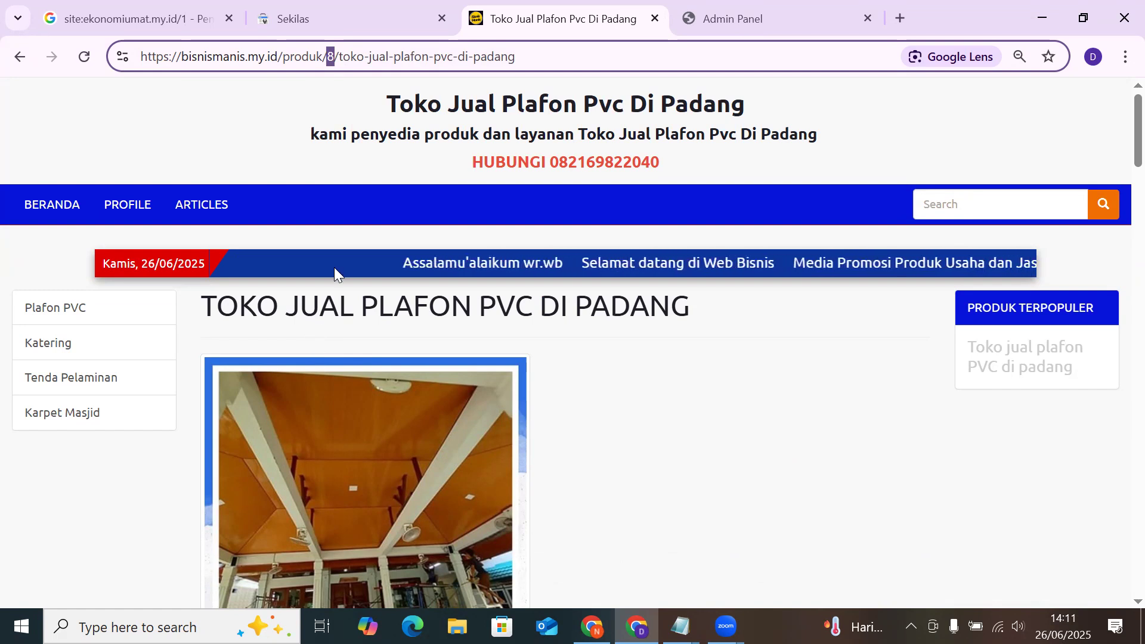
shift+click(557, 48)
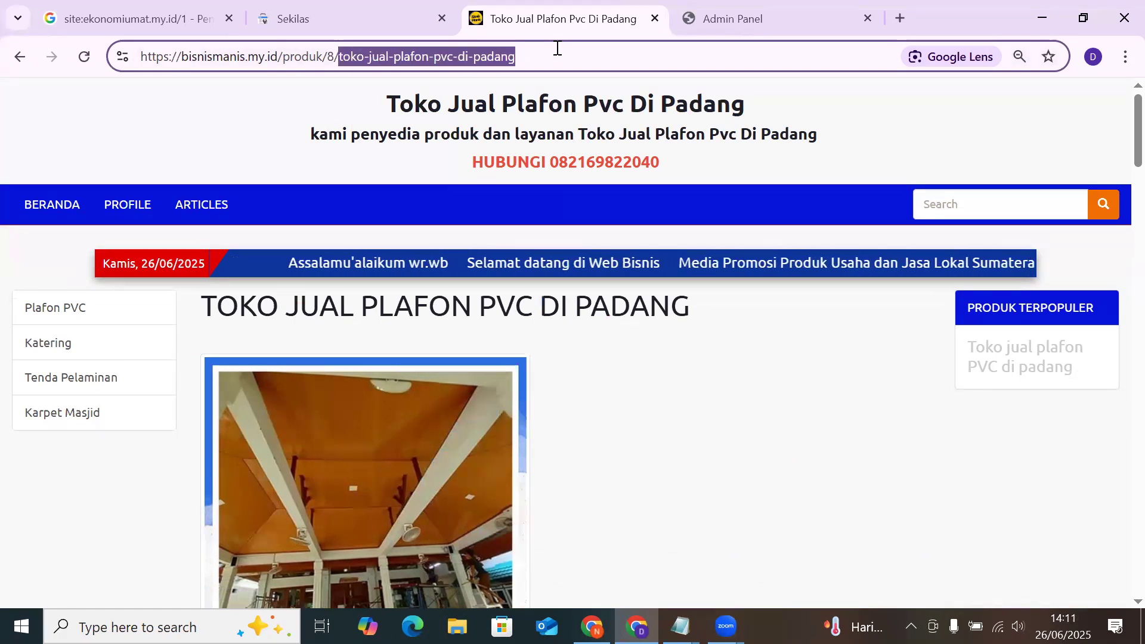
click(557, 48)
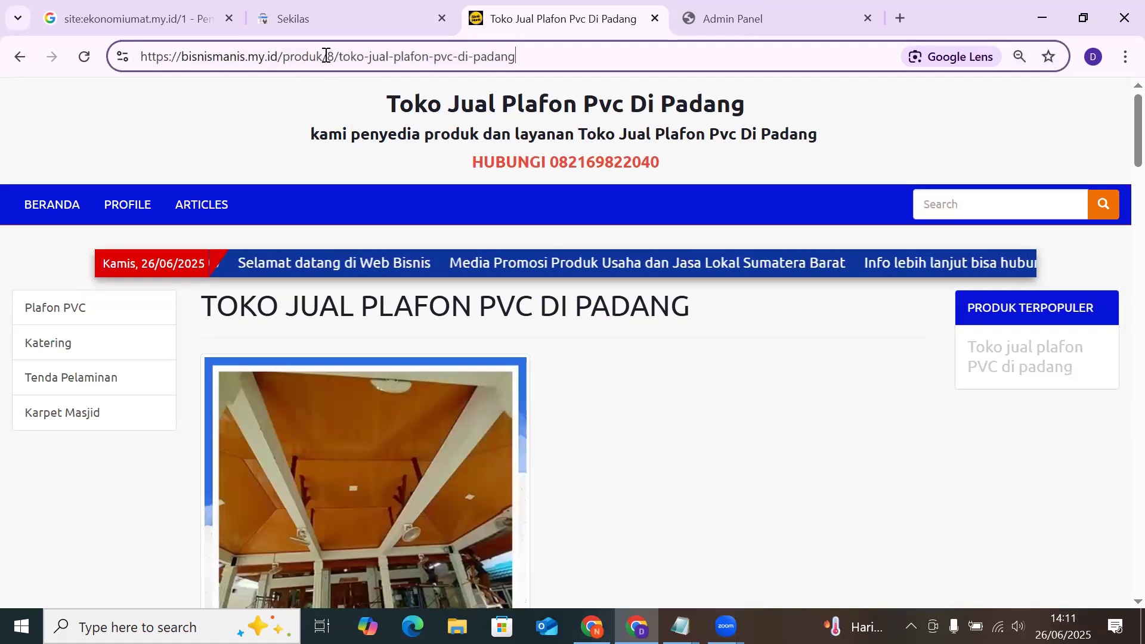
Rewrite the product page's address as bisnismanis.my.id/1/toko-jual-plafon-pvc-di-padang without loading it
drag(326, 56, 302, 57)
text(1)
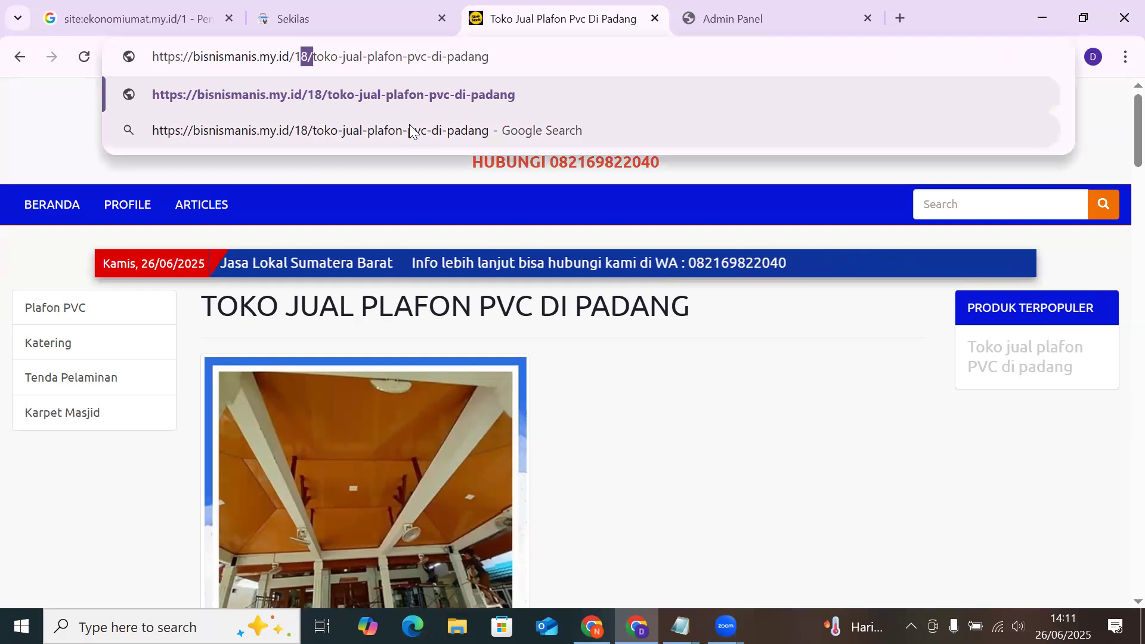
key(BackSpace)
text(/)
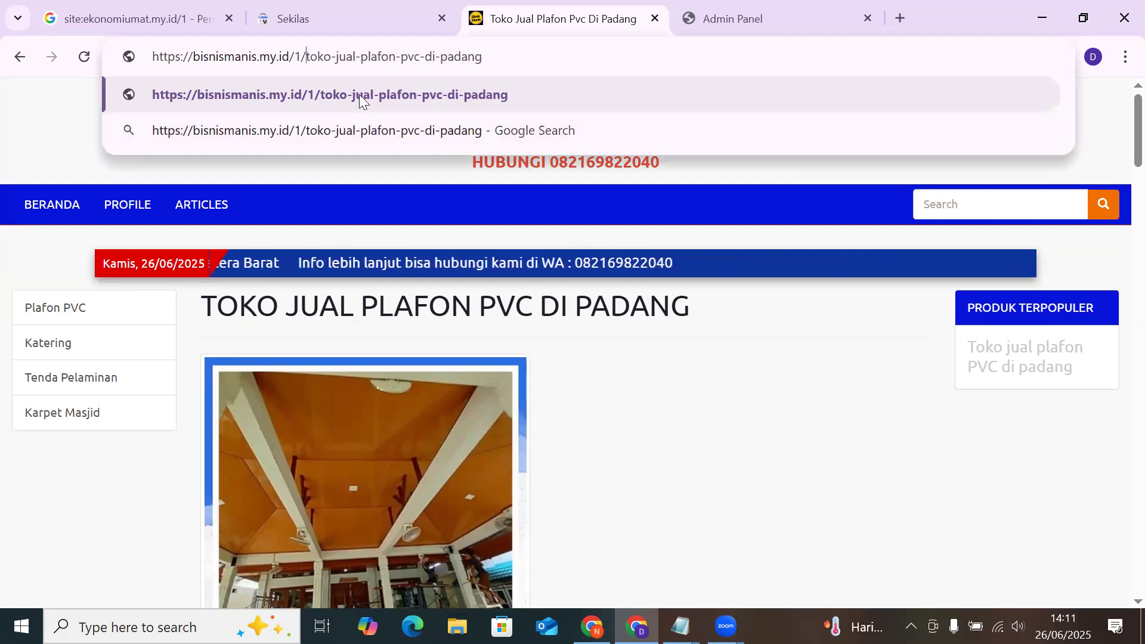
mouse_move(305, 58)
mouse_down()
mouse_move(516, 62)
mouse_move(308, 62)
mouse_up()
click(517, 62)
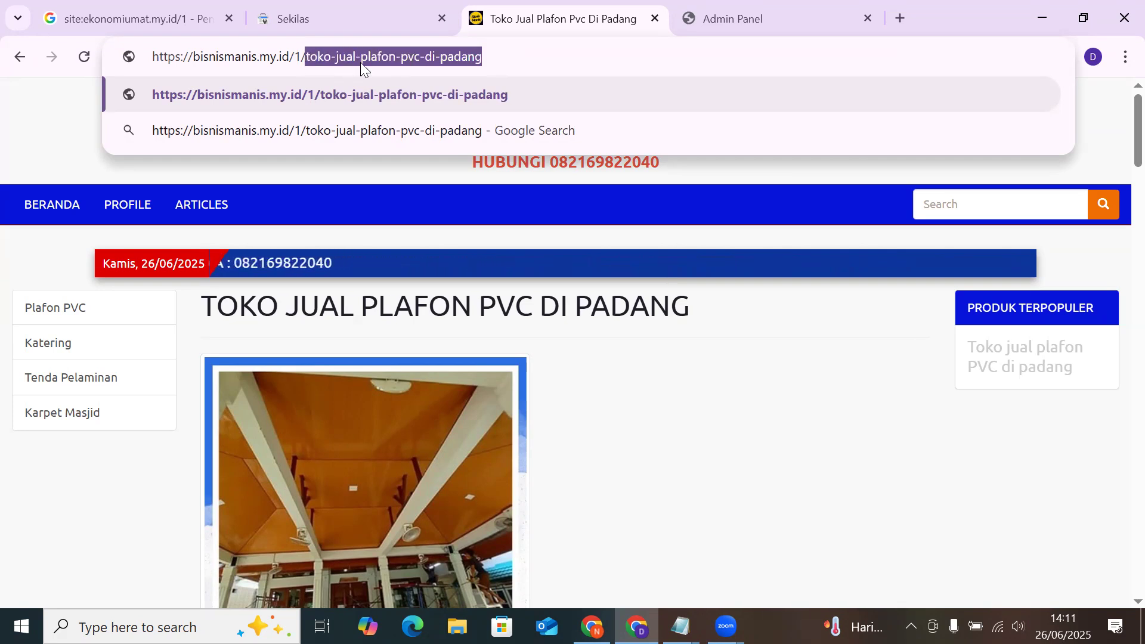
click(508, 56)
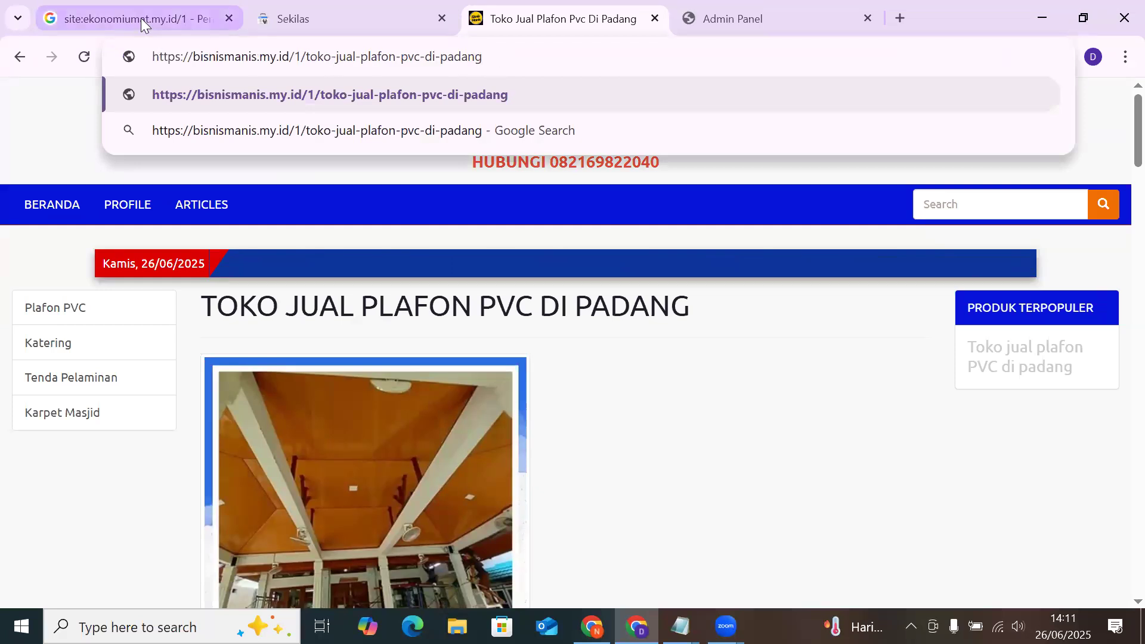
Open the Harga Katering Prasmanan product from the Katering category and compare its page title with the header heading
click(97, 356)
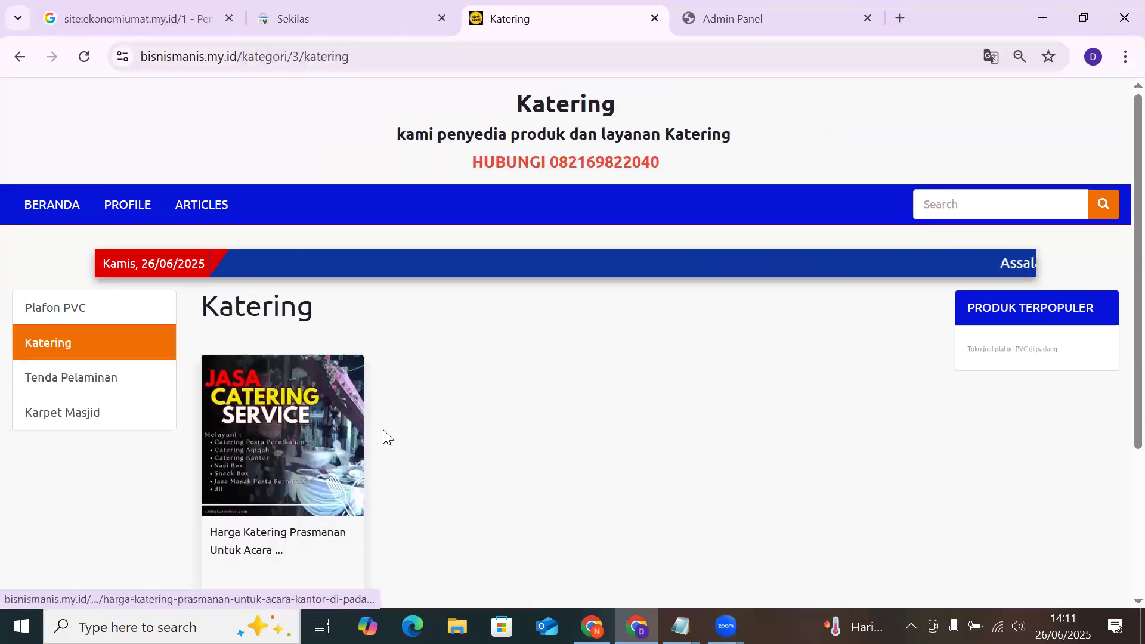
scroll(402, 437, down, 2)
click(344, 338)
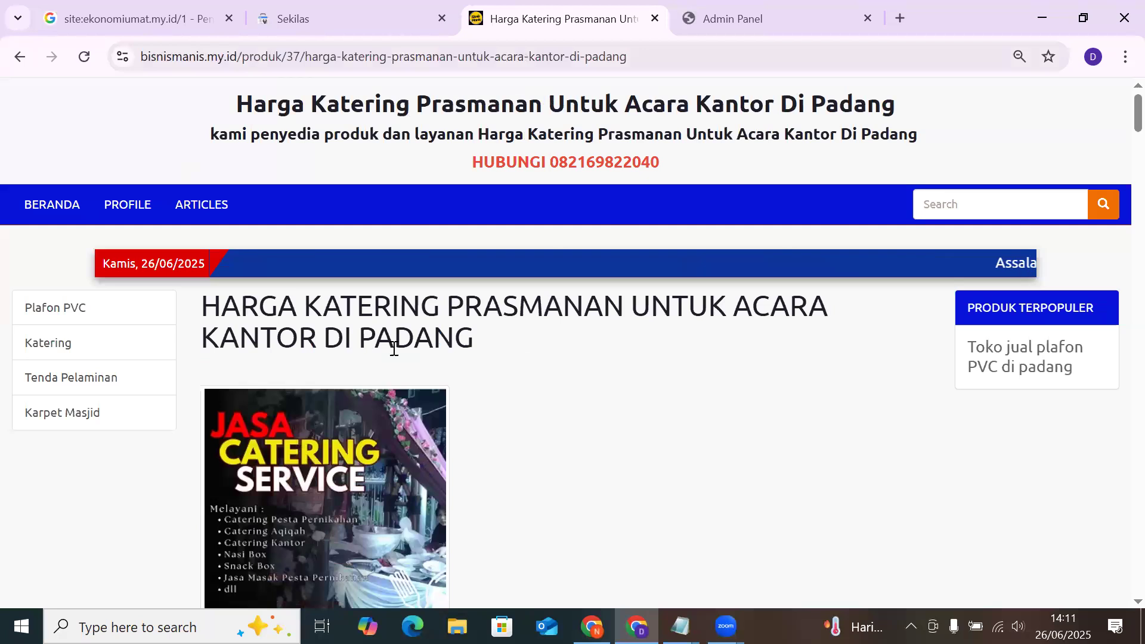
scroll(393, 349, down, 3)
scroll(395, 355, up, 3)
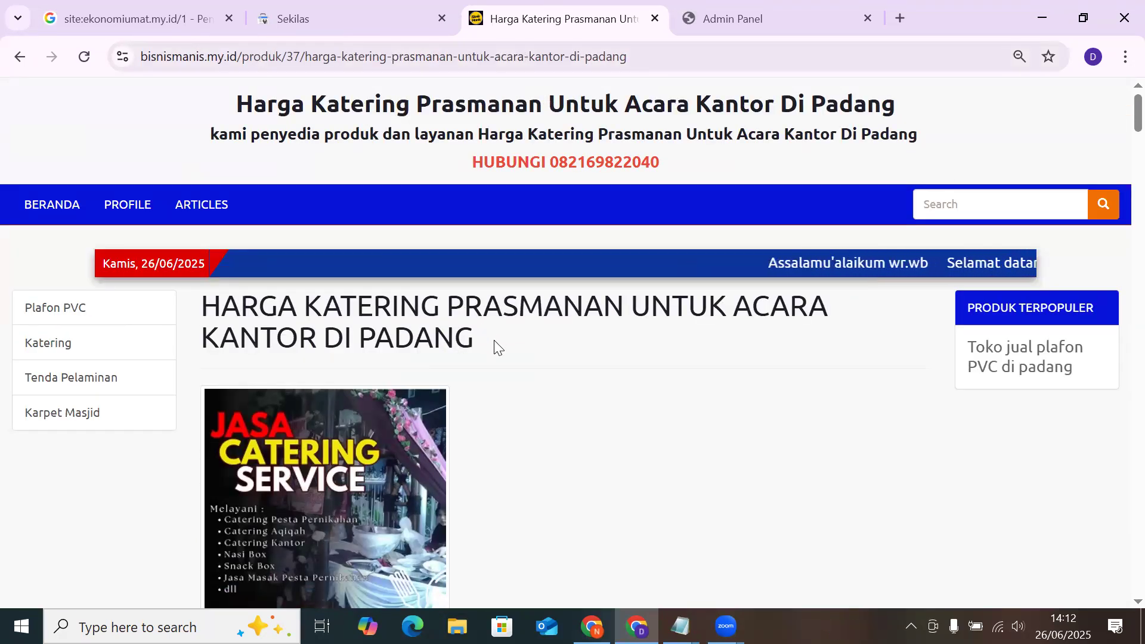
drag(480, 346, 202, 308)
click(523, 368)
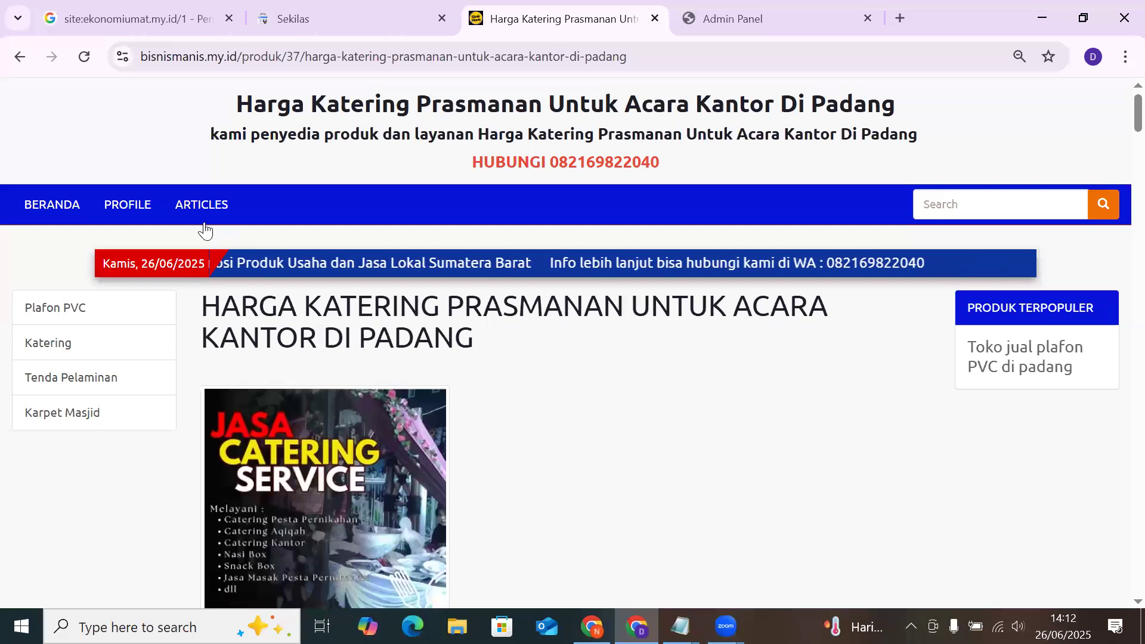
drag(236, 105, 330, 99)
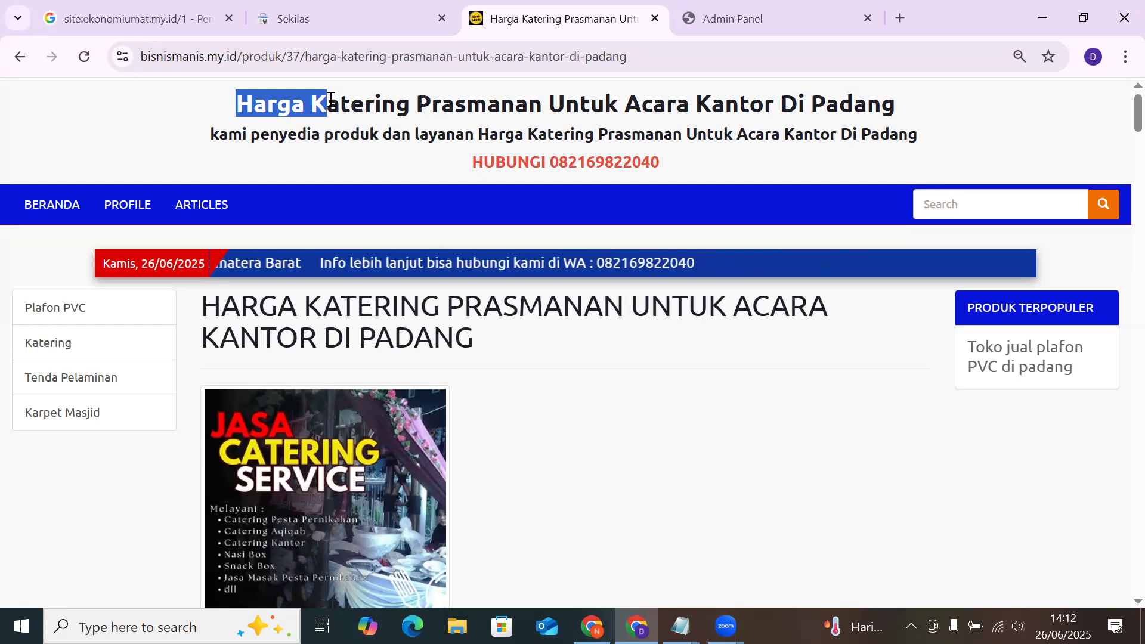
Open the Plafon PVC and Katering category pages and check the header heading on each
click(109, 308)
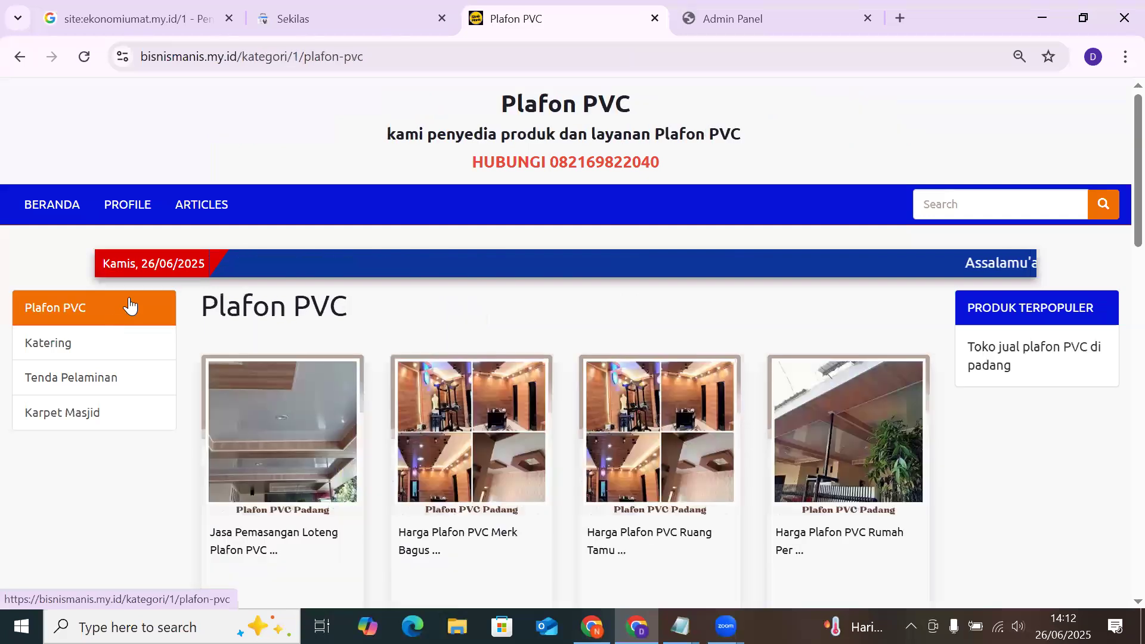
drag(489, 110, 654, 109)
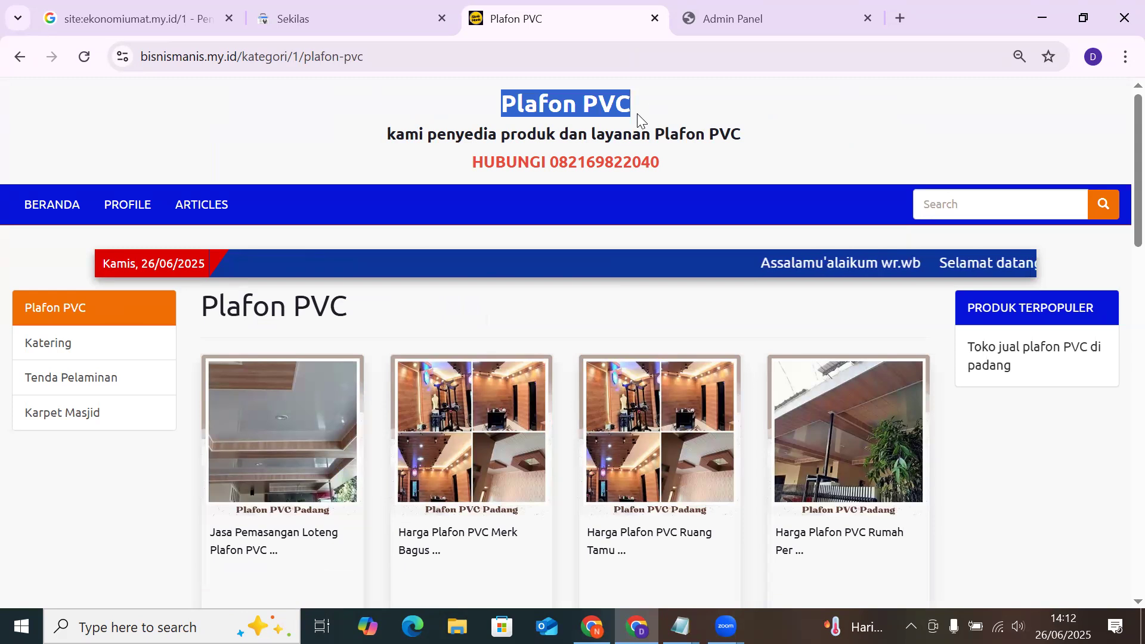
click(69, 351)
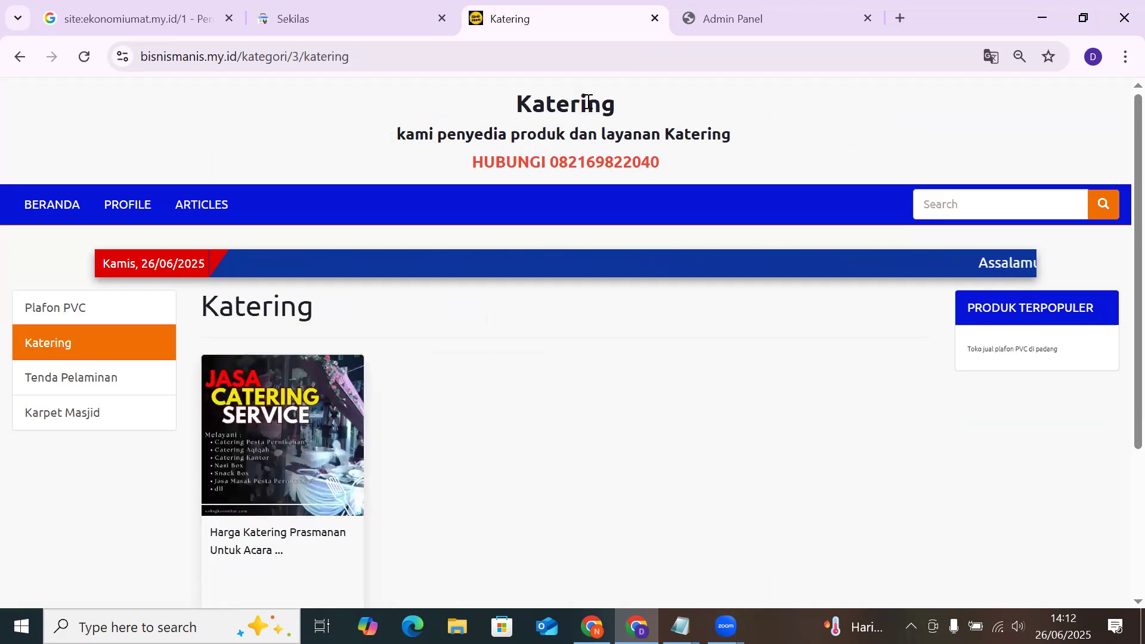
drag(619, 105, 543, 101)
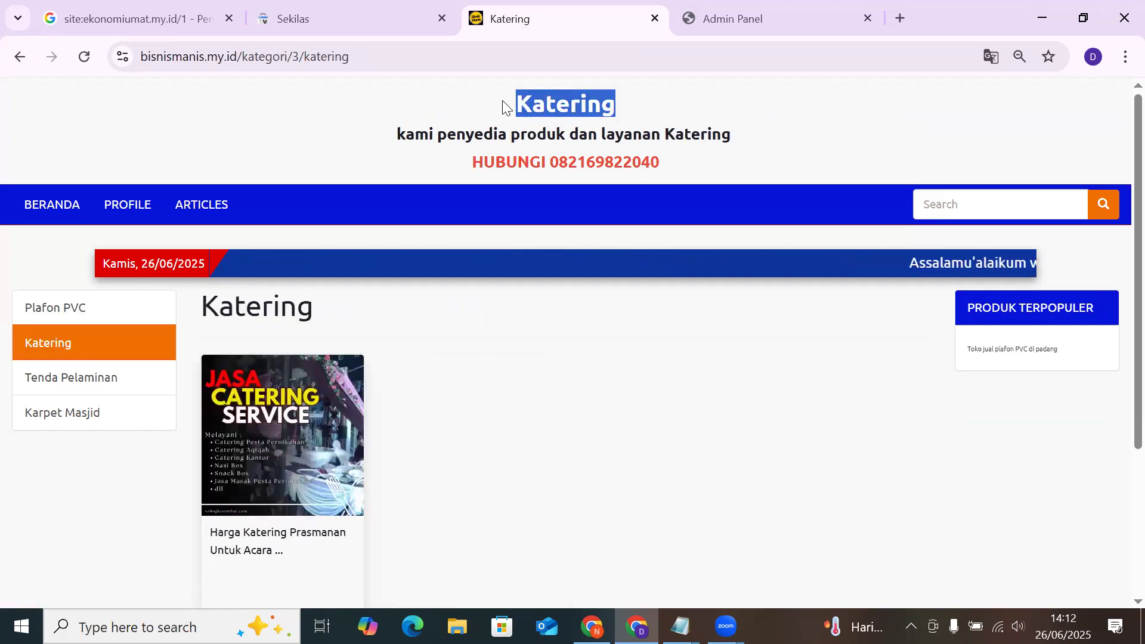
Reopen the Harga Katering Prasmanan product from the Katering category and check its page title against the full header heading
click(288, 402)
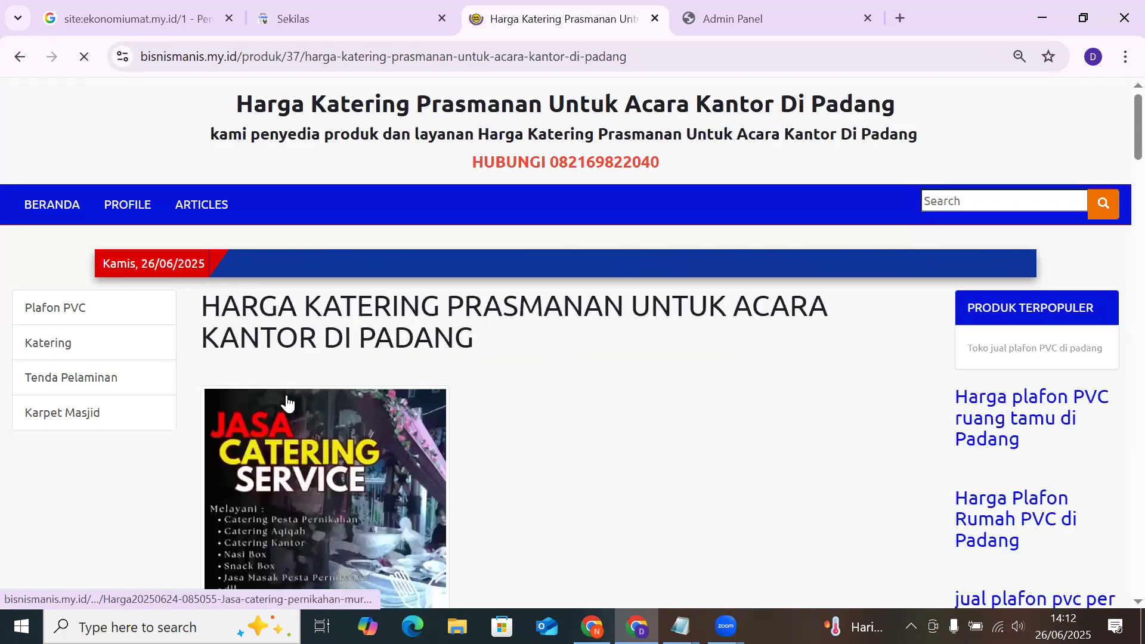
drag(477, 343, 220, 303)
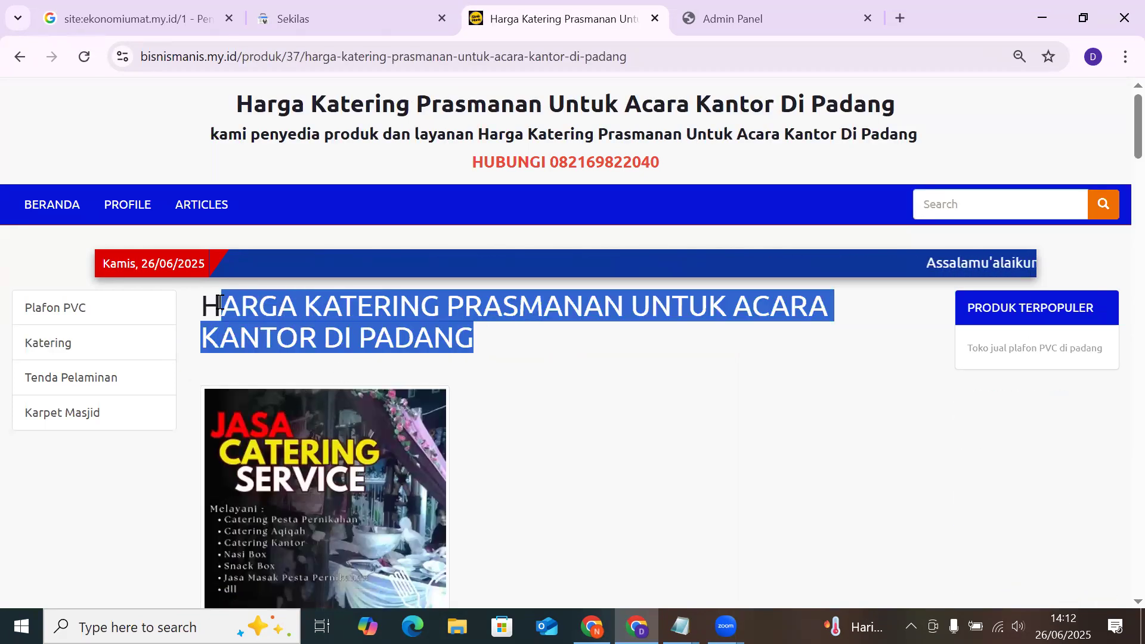
drag(241, 112, 885, 105)
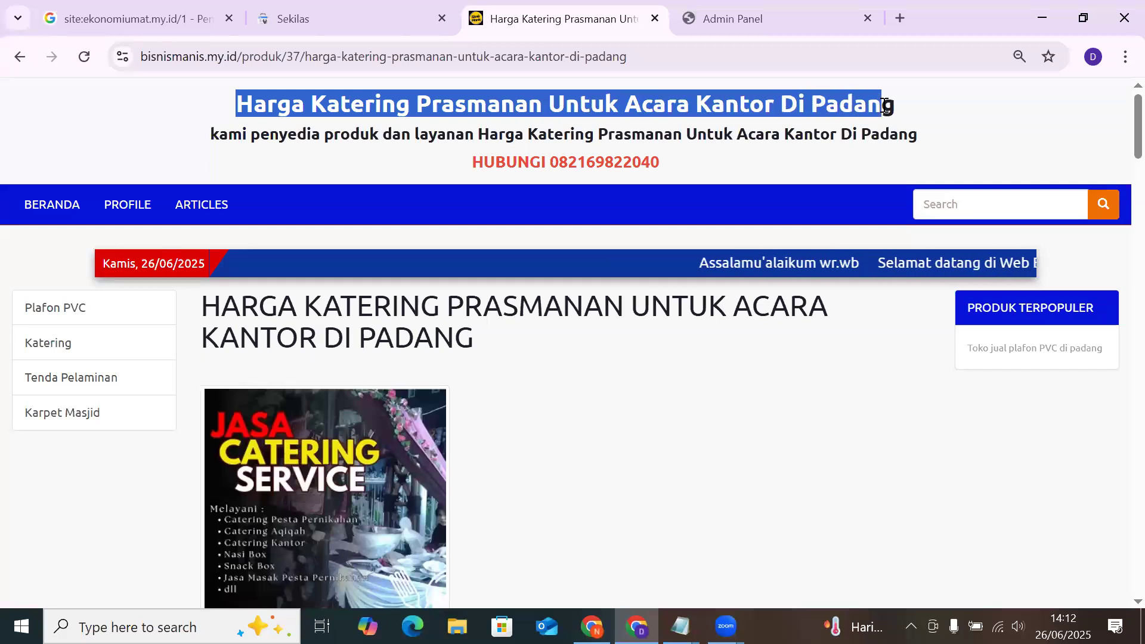
drag(540, 342, 193, 312)
click(470, 339)
drag(471, 339, 200, 301)
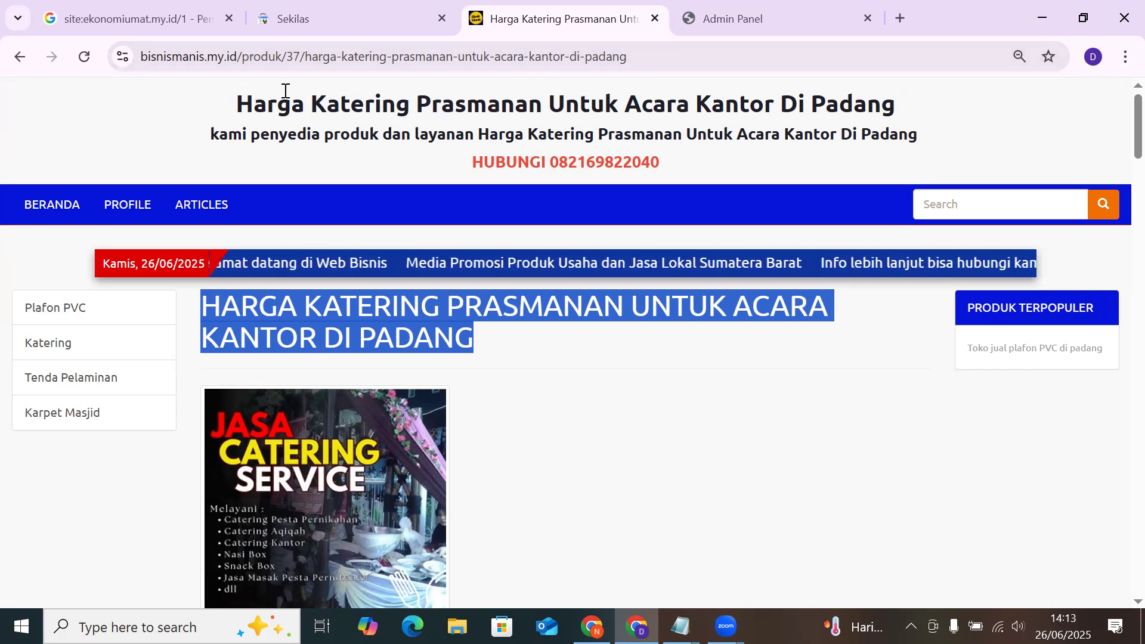
drag(234, 101, 896, 104)
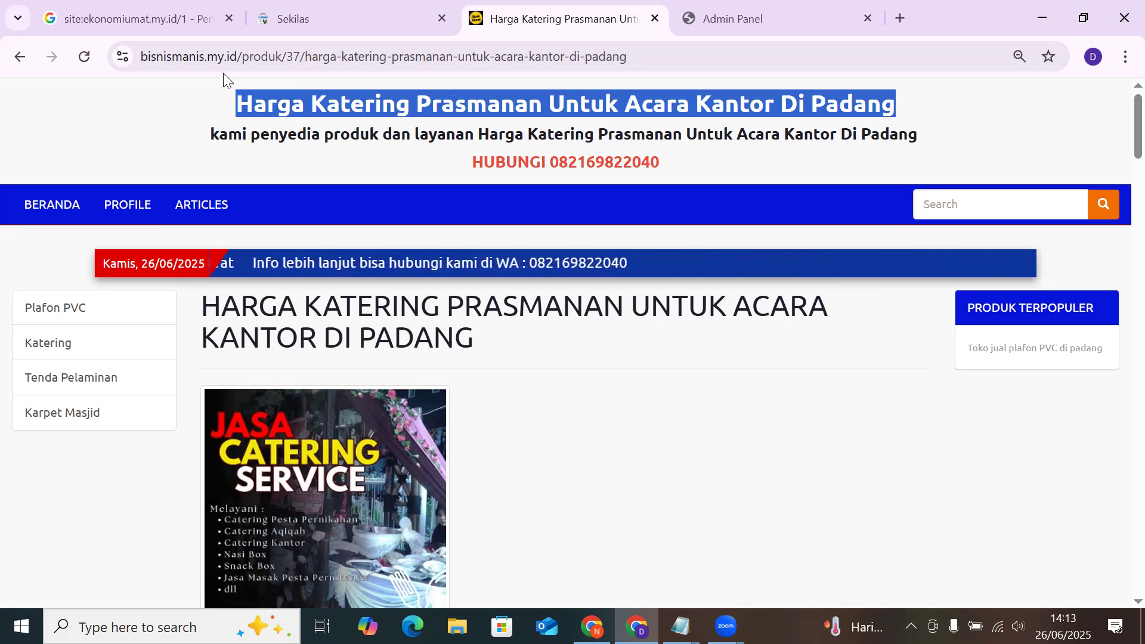
Search Google for "katering prasmanan untuk acara kantor di padang" in place of the earlier site query
click(155, 8)
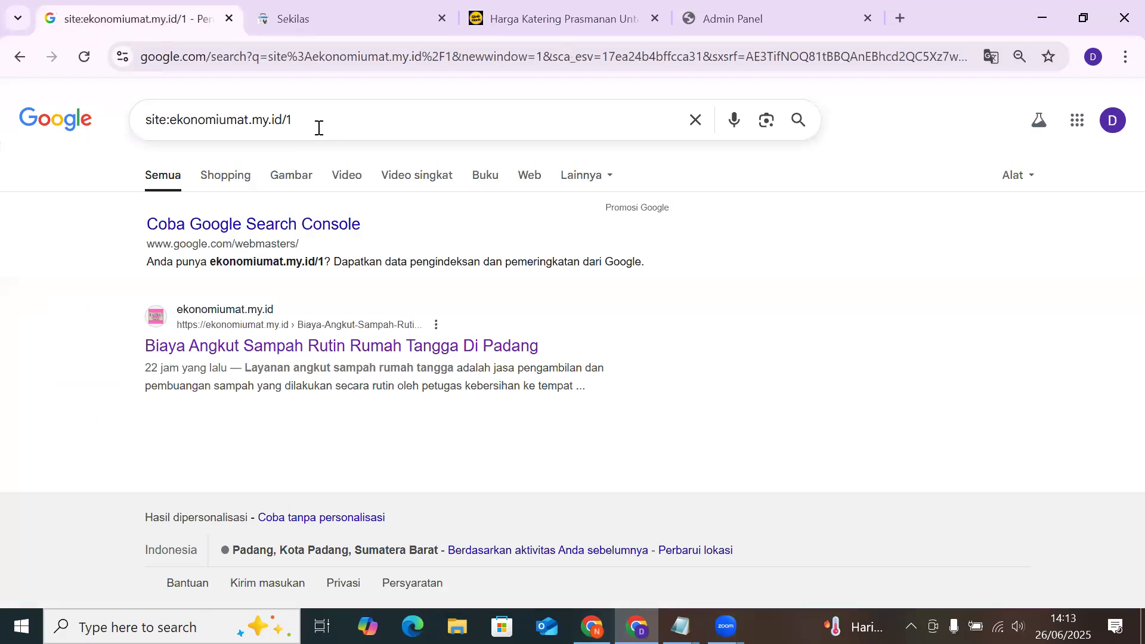
drag(318, 127, 144, 140)
text(KATERING)
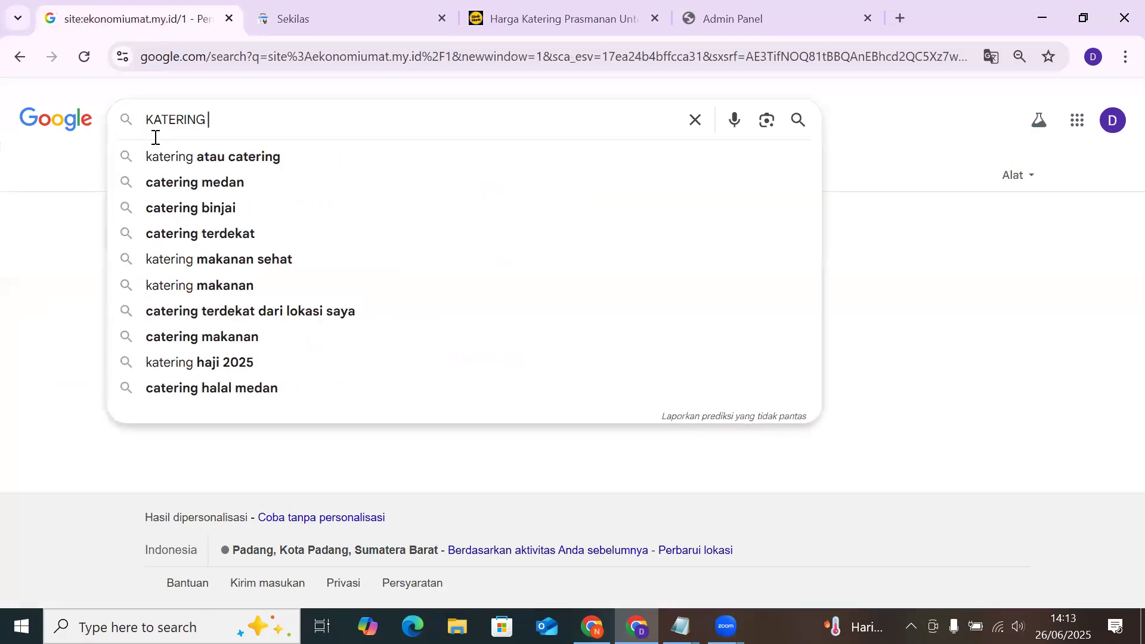
key(BackSpace)
key(BackSpace)
key(BackSpace)
key(BackSpace)
key(BackSpace)
key(BackSpace)
key(BackSpace)
key(BackSpace)
key(BackSpace)
text(katering)
text(pr)
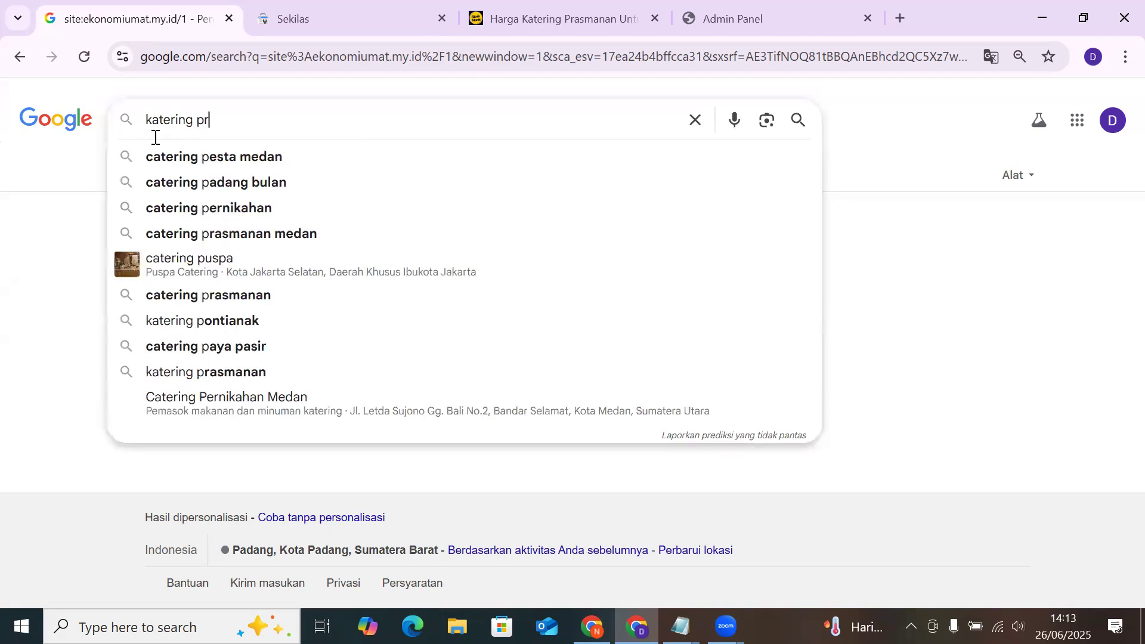
text(asmanan )
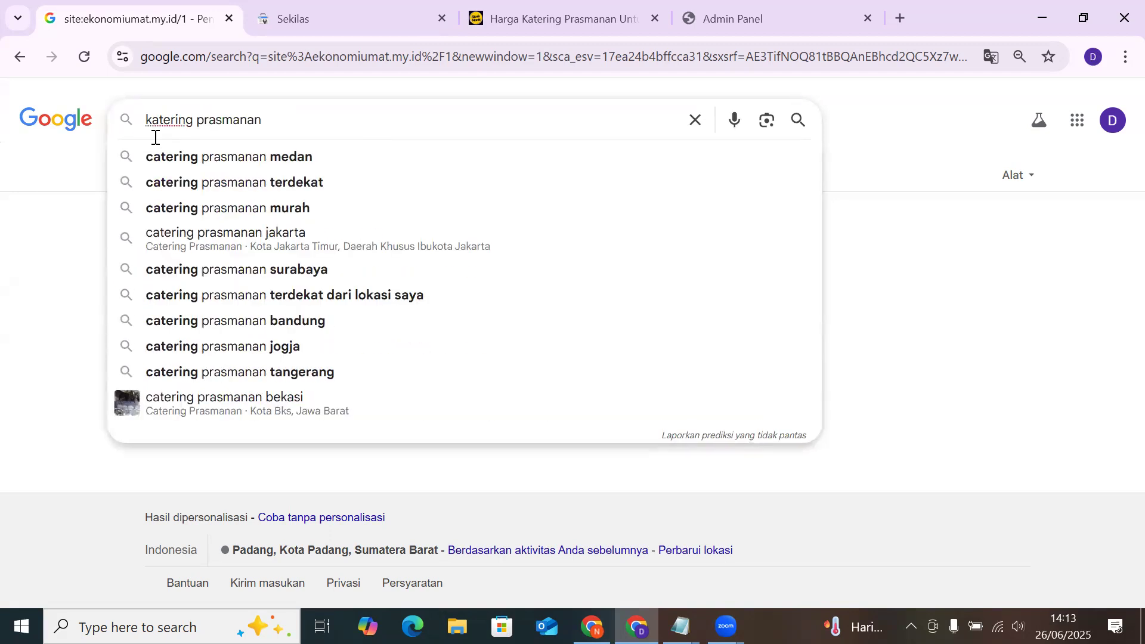
text(untuk acara )
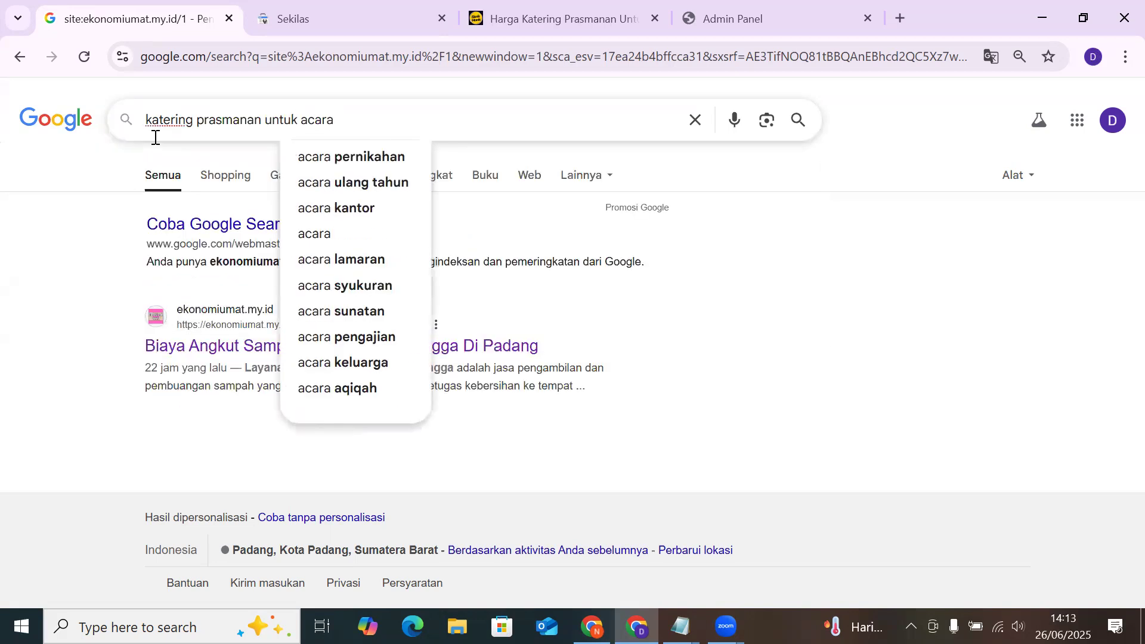
text(kantor di padang)
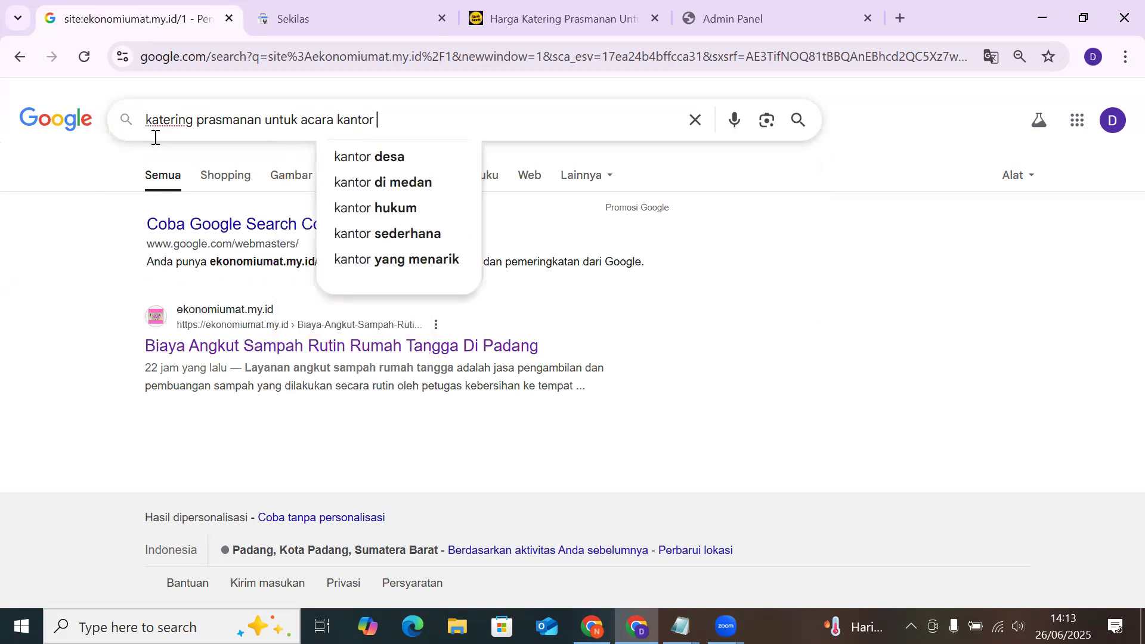
key(Return)
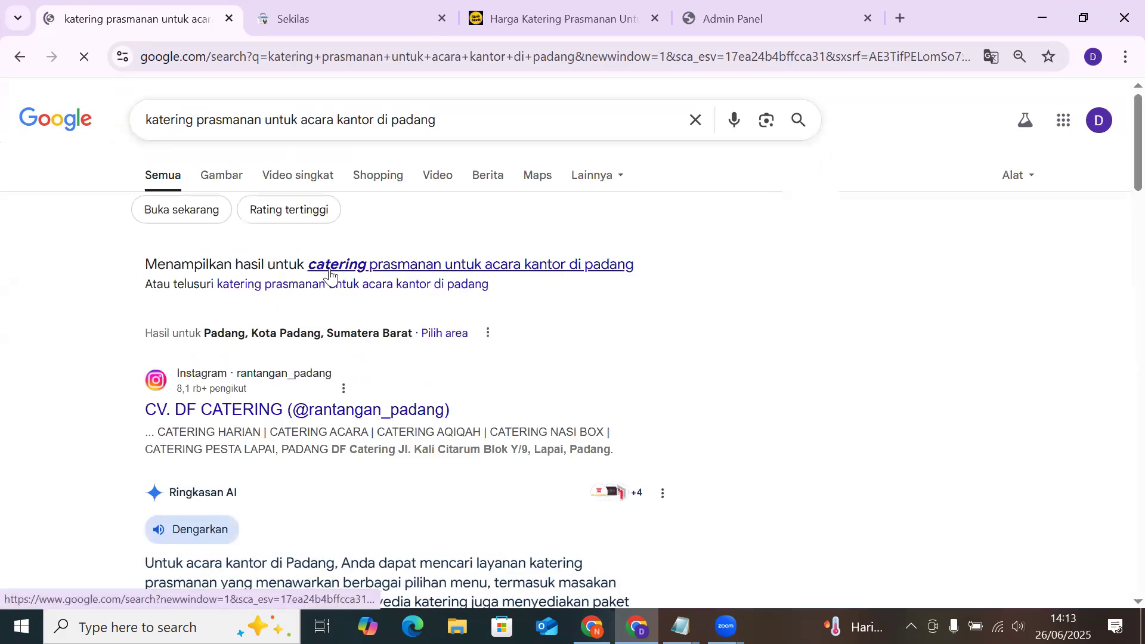
Switch to Google's suggested query "catering prasmanan untuk acara kantor di padang" and look through the results
click(331, 267)
scroll(331, 268, down, 10)
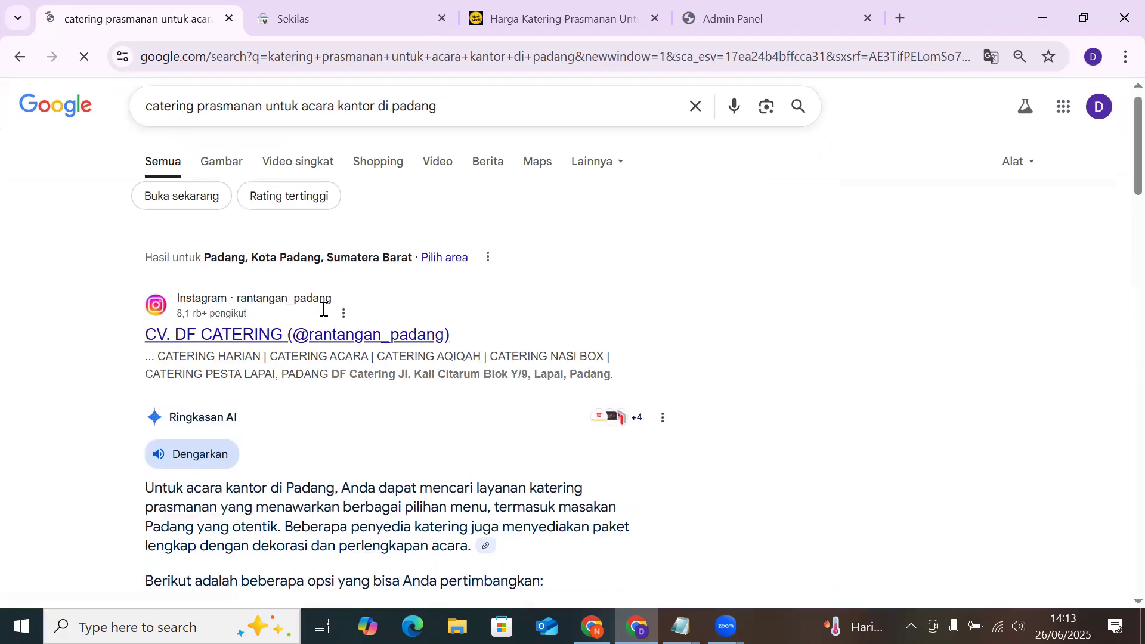
scroll(325, 320, up, 4)
scroll(352, 334, up, 7)
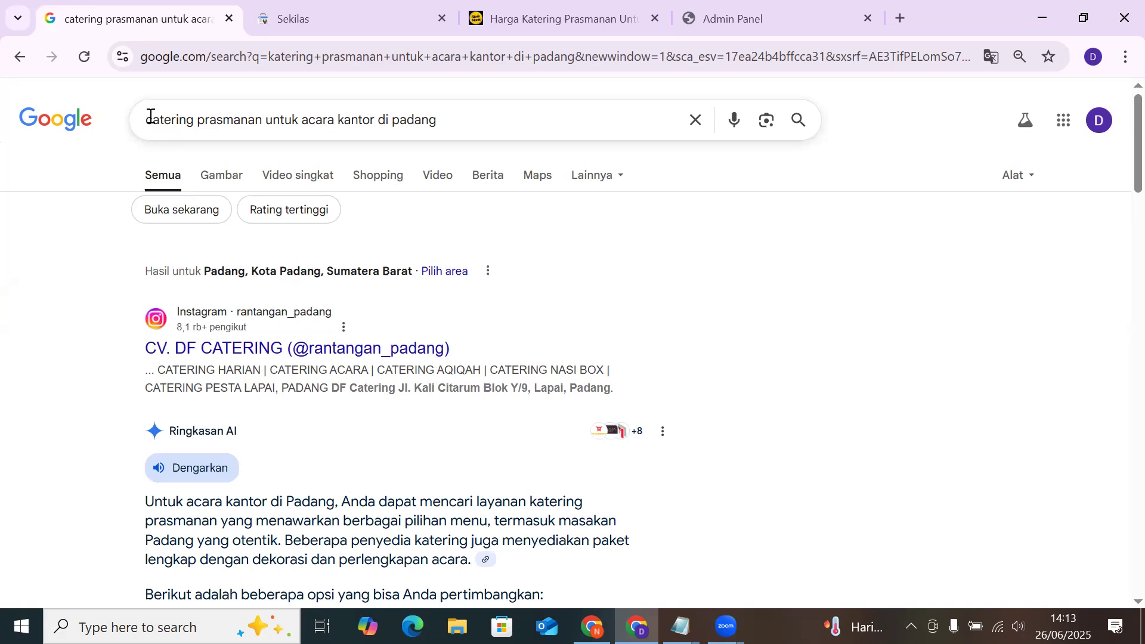
Add "biaya" before the query to search Google for "biaya catering prasmanan untuk acara kantor di padang"
click(148, 116)
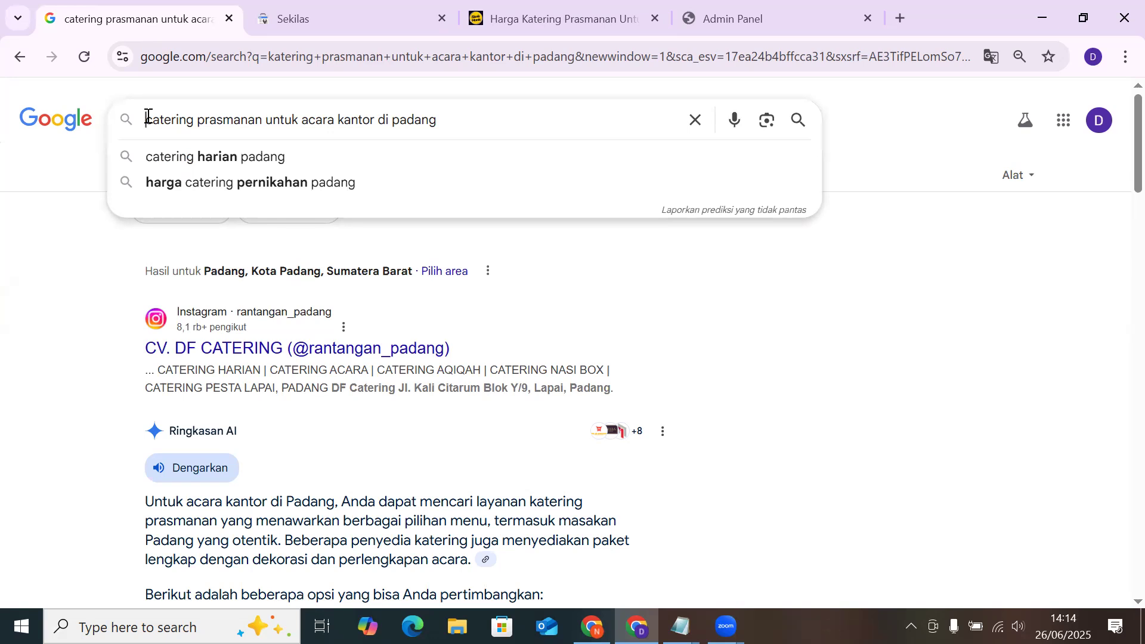
click(148, 116)
text(biaya)
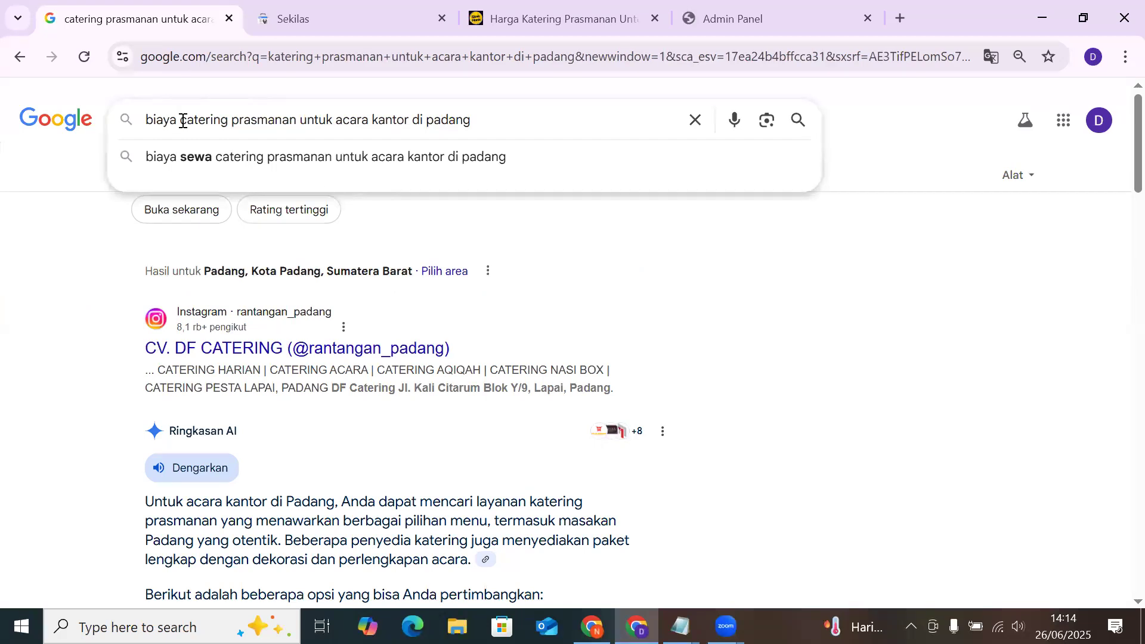
click(792, 136)
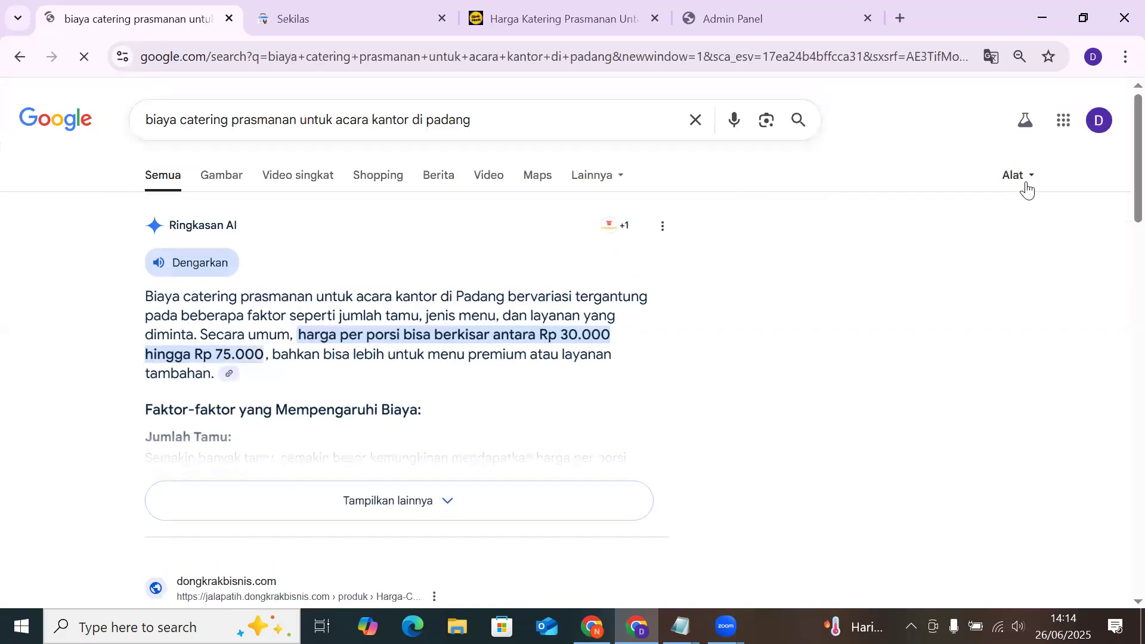
click(1026, 190)
click(832, 186)
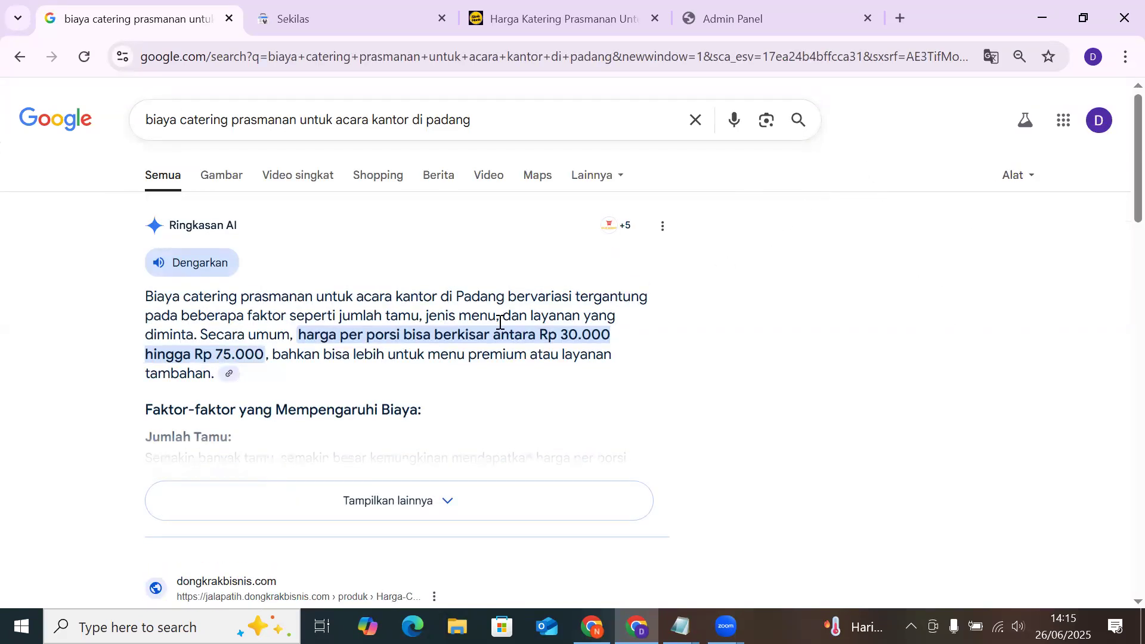
Reword the Google query as "biaya paket catering prasmanan untuk 500 orang di padang" without running the search
click(178, 119)
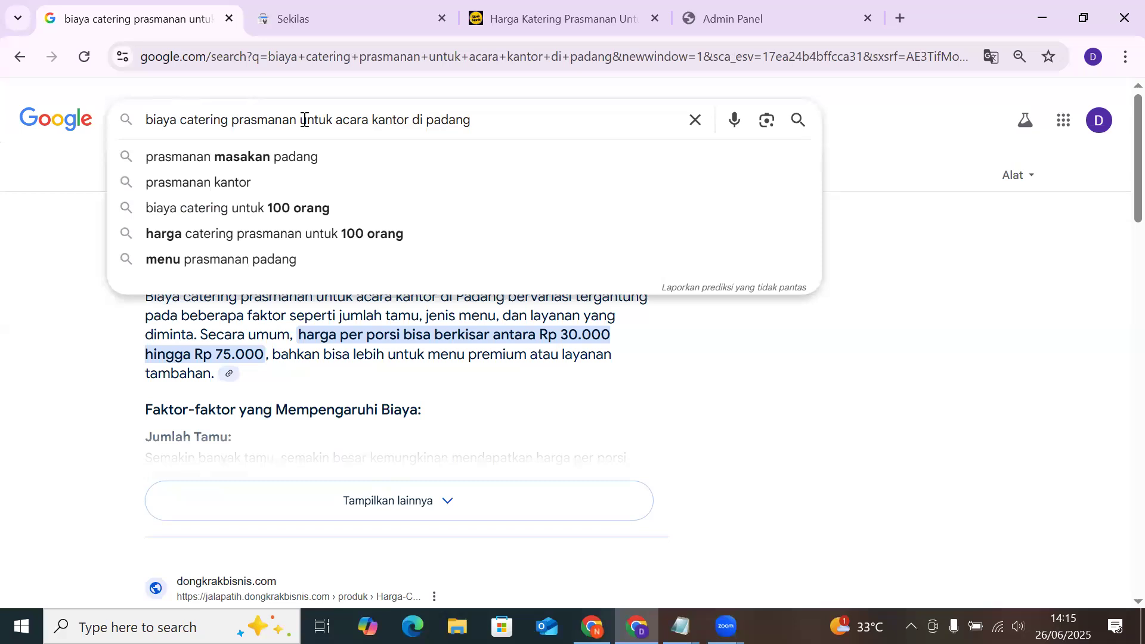
text(Pa)
key(BackSpace)
key(BackSpace)
text(paket)
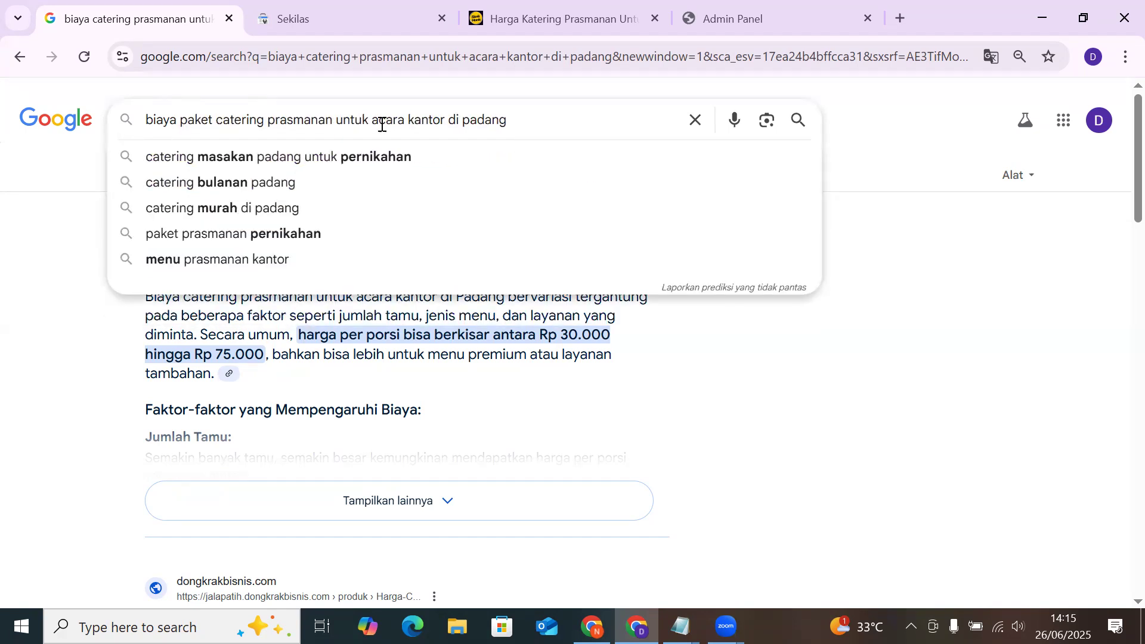
drag(371, 117, 381, 117)
click(380, 118)
drag(446, 118, 371, 120)
text(500)
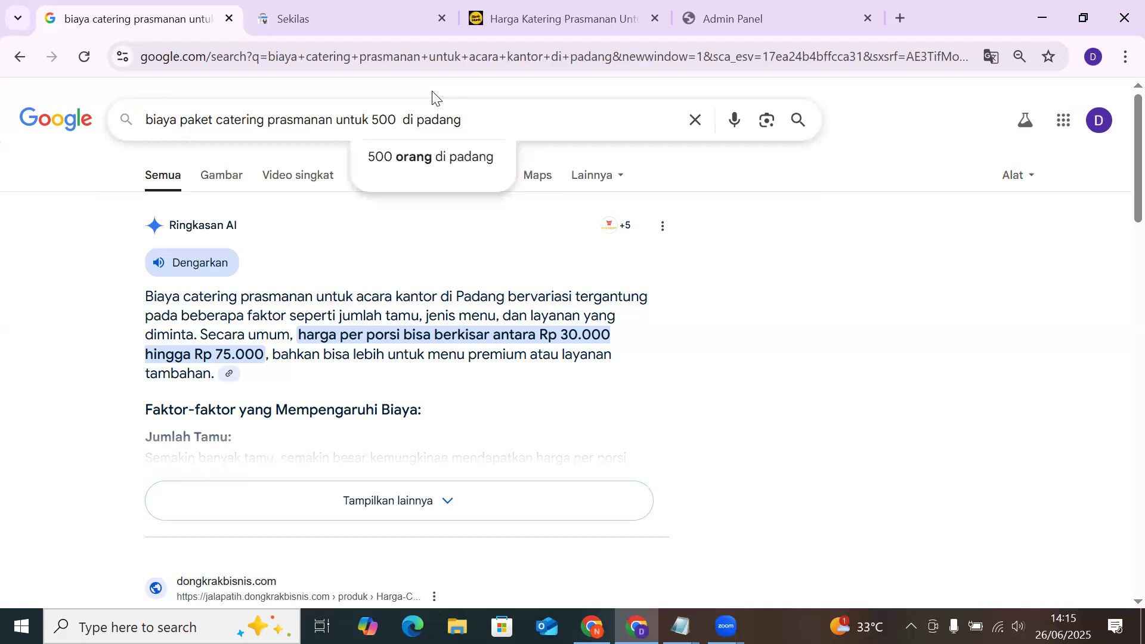
text(orang)
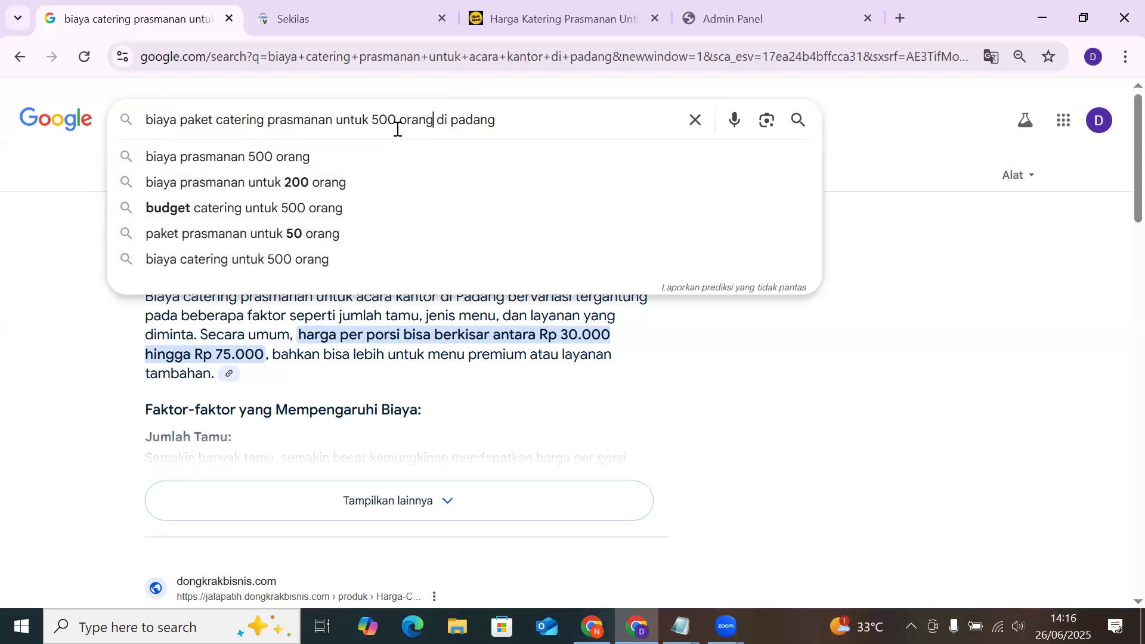
Compare the full reworded query with the URL path of the Harga Katering Prasmanan product page
click(280, 120)
key(ctrl+a)
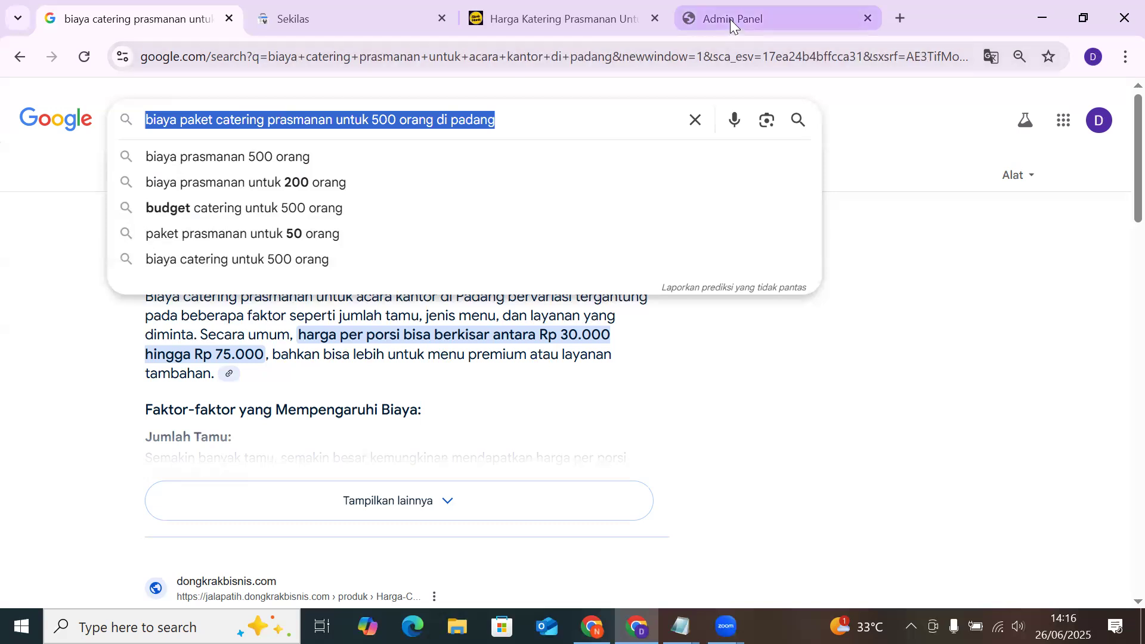
click(597, 22)
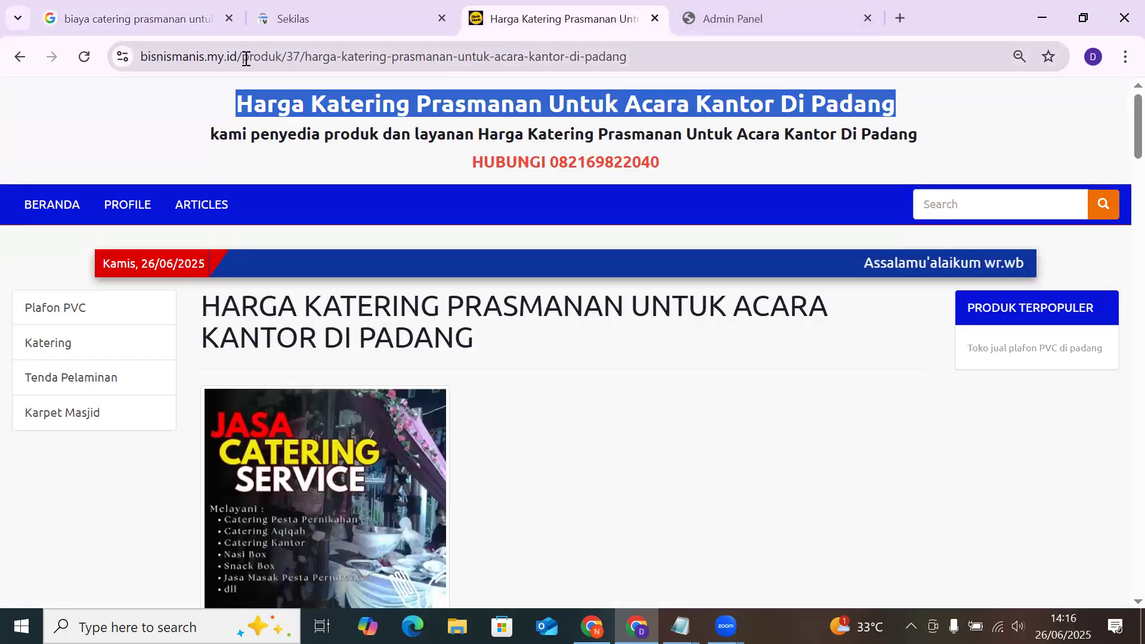
drag(247, 60, 668, 58)
click(88, 7)
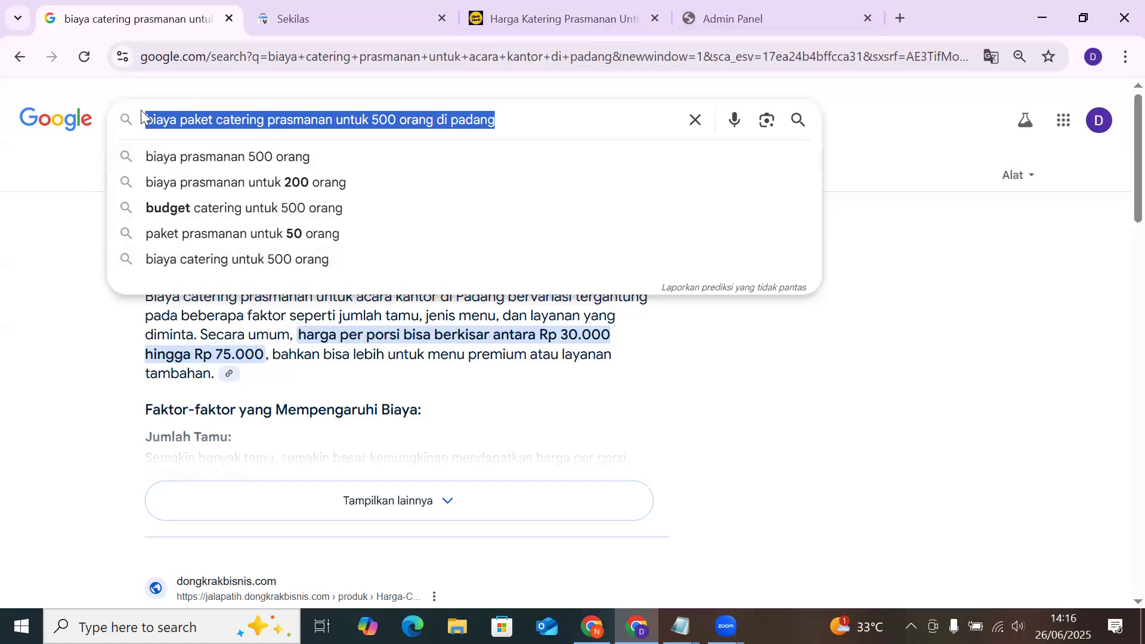
Examine the query's keyword parts one by one: "biaya", "paket catering" and "prasmanan untuk 500 orang"
click(179, 121)
drag(176, 120, 153, 120)
click(158, 120)
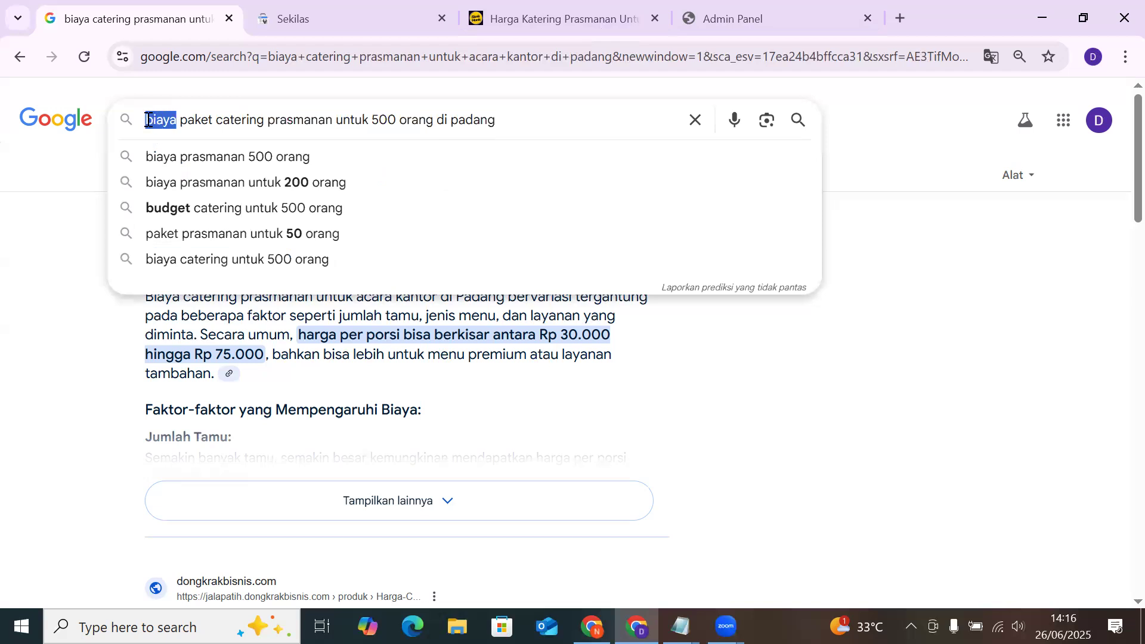
double_click(181, 122)
click(180, 122)
drag(180, 121, 213, 122)
click(196, 122)
click(181, 121)
drag(218, 125, 263, 119)
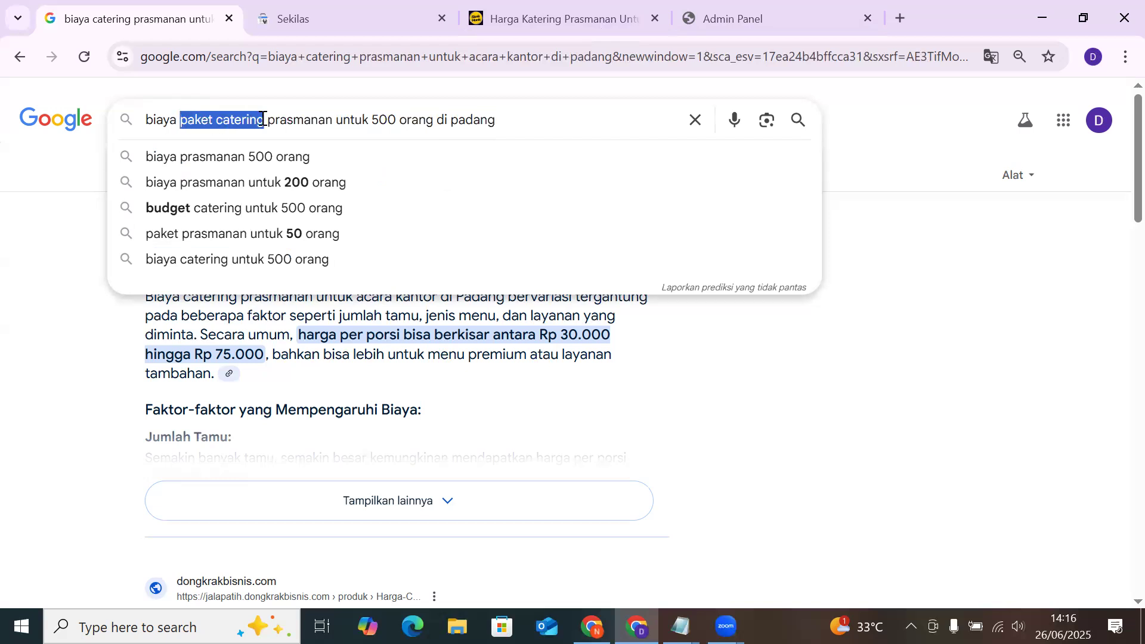
click(227, 120)
drag(265, 118, 180, 126)
click(276, 120)
drag(269, 120, 433, 120)
click(434, 120)
Copy the whole query and replace the product page's URL path with "1/" followed by the copied keywords
drag(535, 123, 147, 132)
key(ctrl+c)
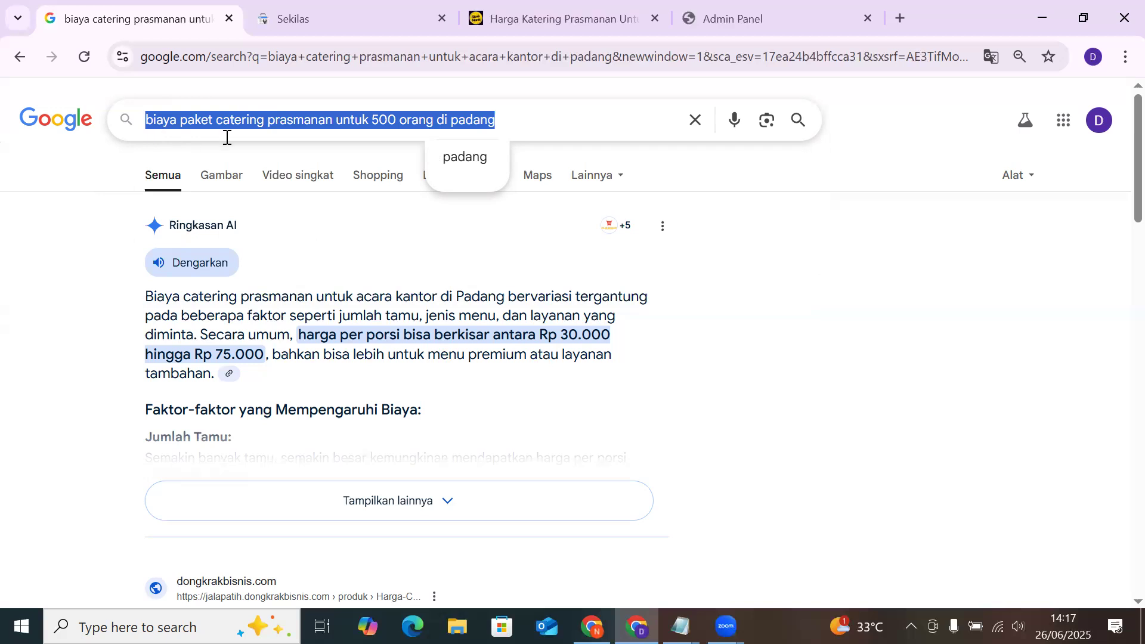
click(624, 10)
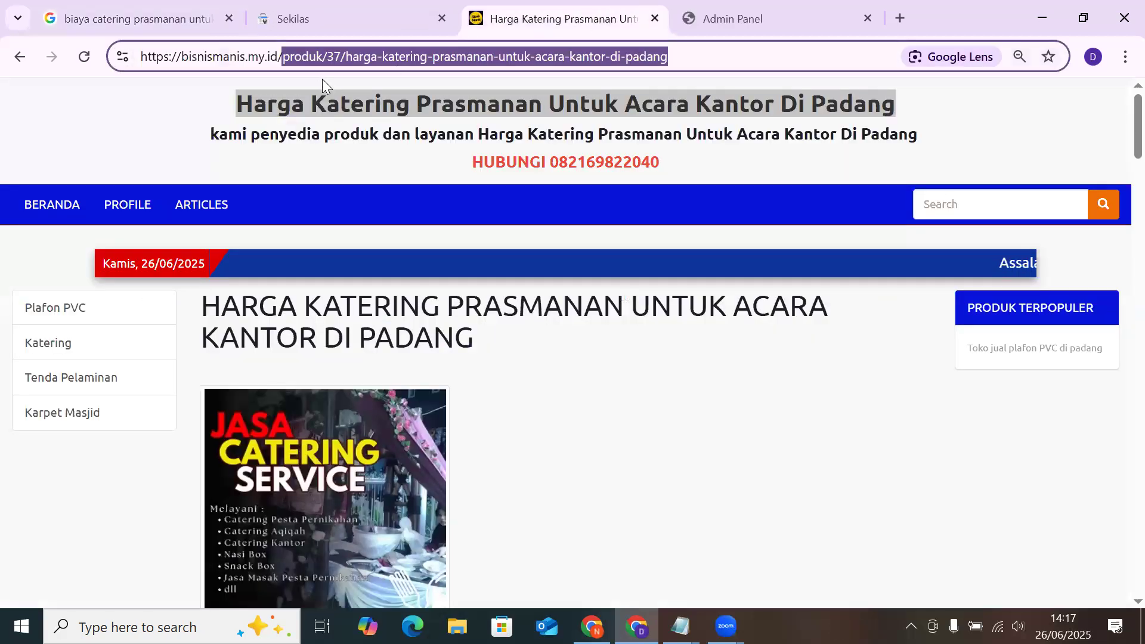
key(BackSpace)
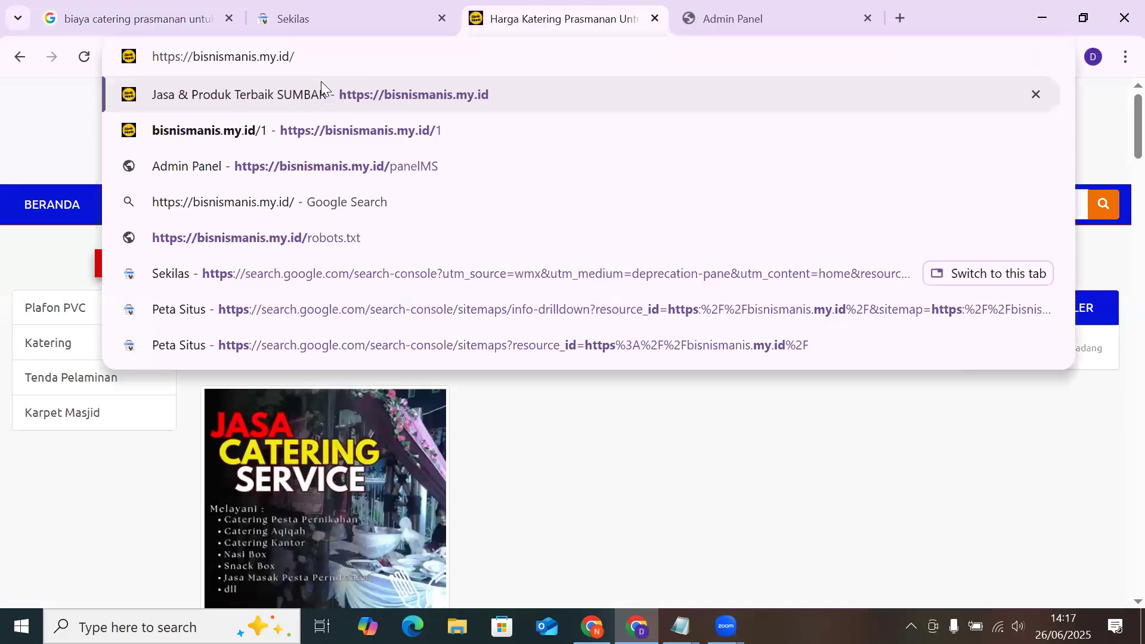
text(1/)
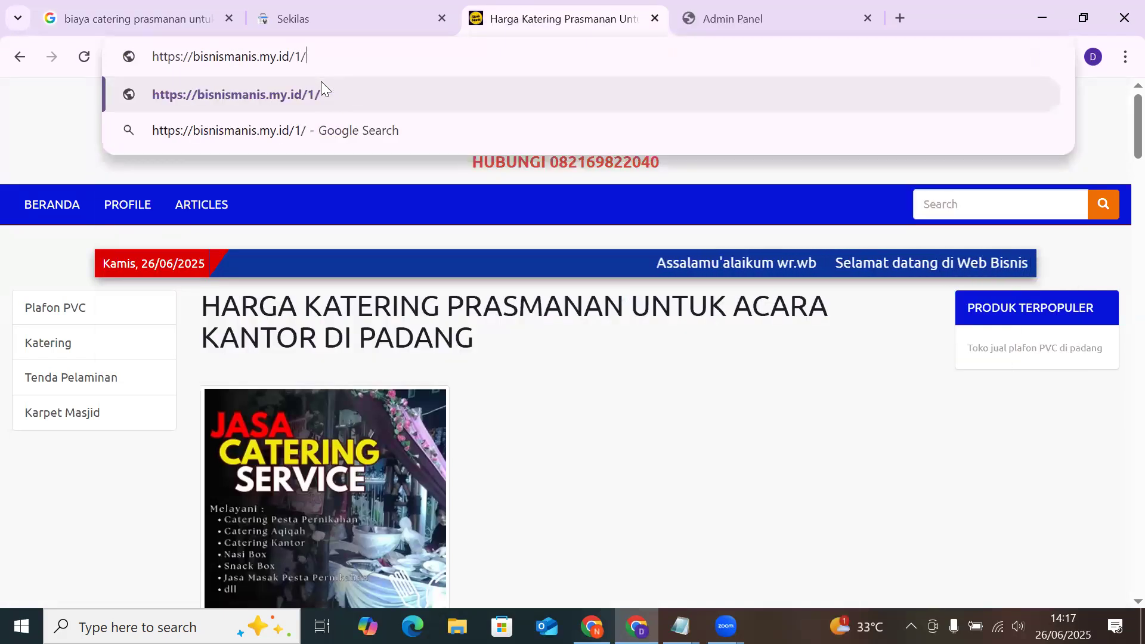
key(ctrl+v)
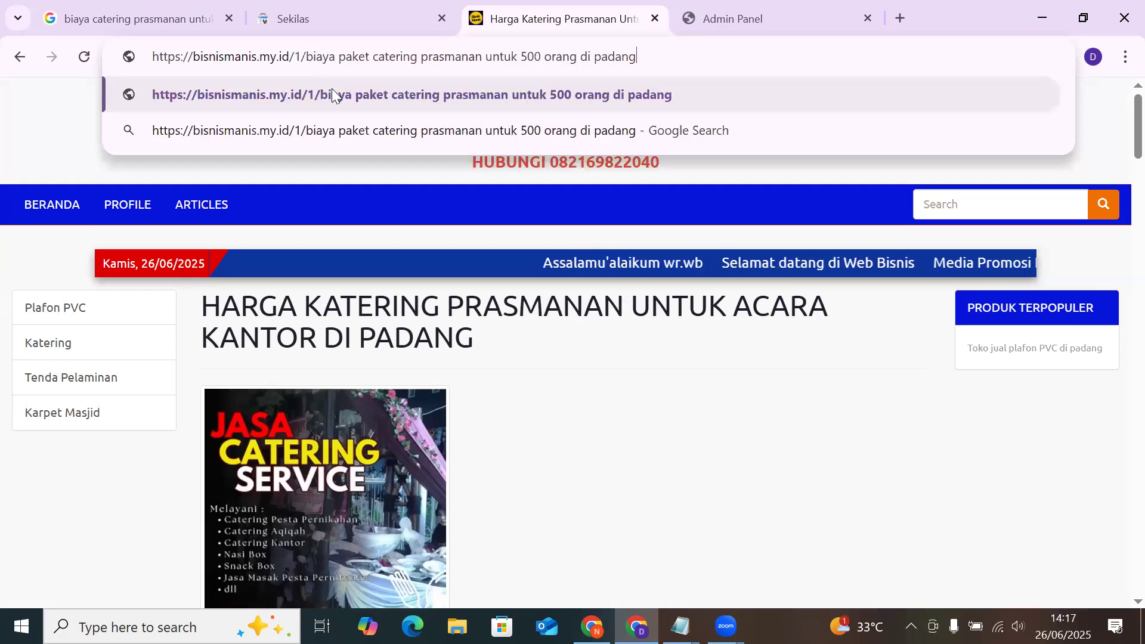
Replace the spaces between the URL's keywords with hyphens and load bisnismanis.my.id/1/biaya-paket-catering-prasmanan-untuk-500-orang-di-padang
click(341, 39)
key(BackSpace)
text(-)
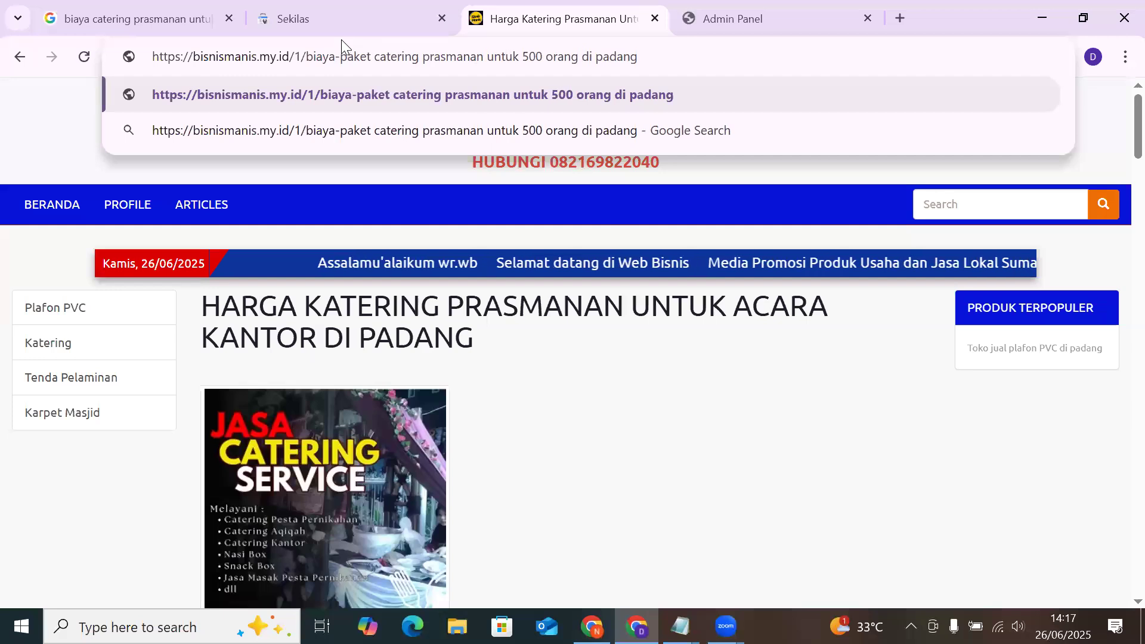
click(376, 56)
key(BackSpace)
text(-)
click(428, 56)
key(BackSpace)
text(-)
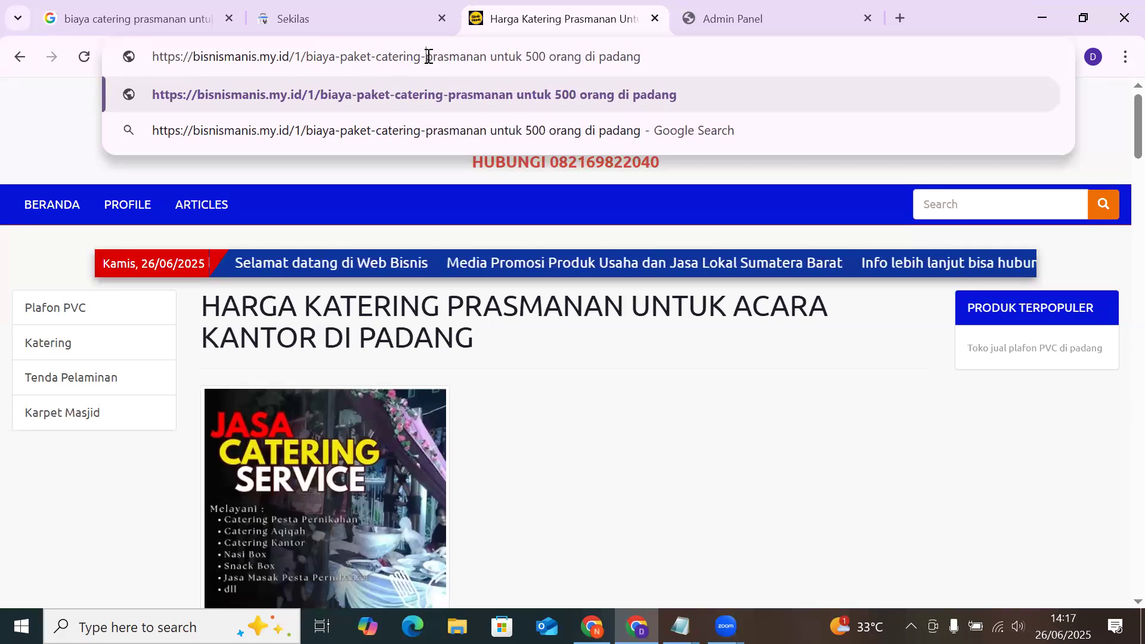
click(490, 59)
key(BackSpace)
text(-)
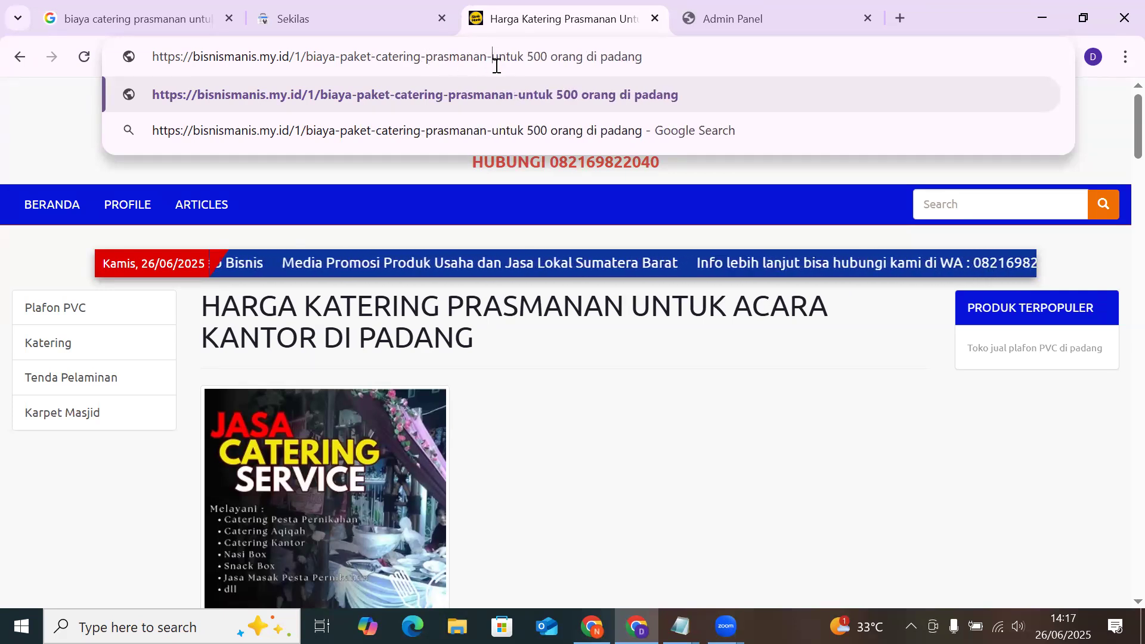
click(528, 56)
key(BackSpace)
text(-)
click(552, 57)
key(BackSpace)
text(-)
click(592, 56)
key(BackSpace)
text(-)
click(608, 58)
key(BackSpace)
text(-)
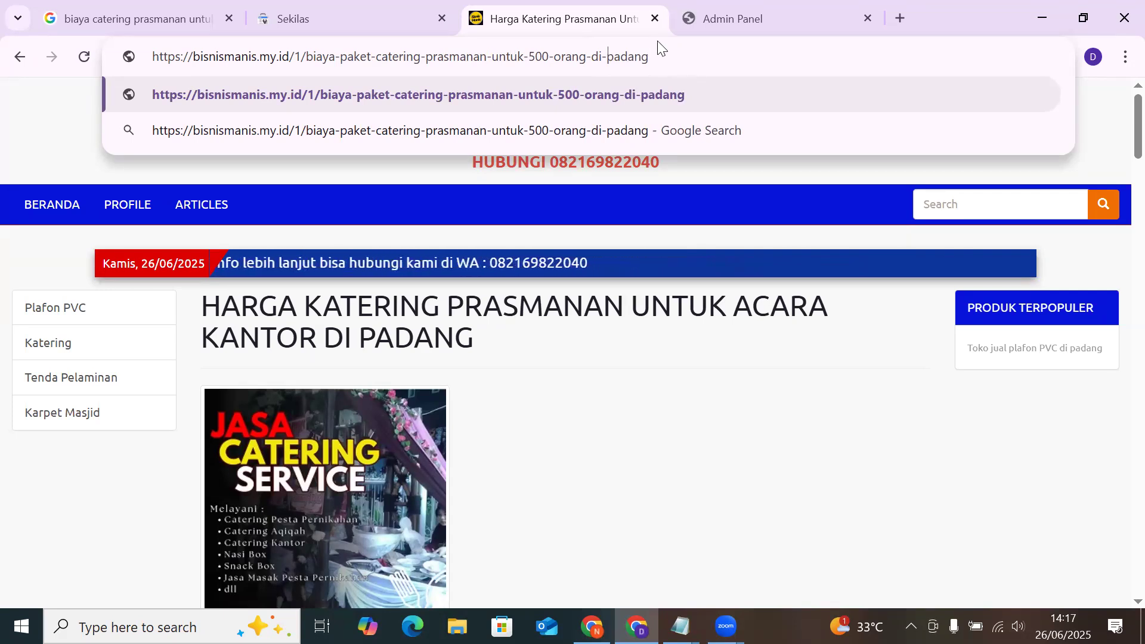
key(Return)
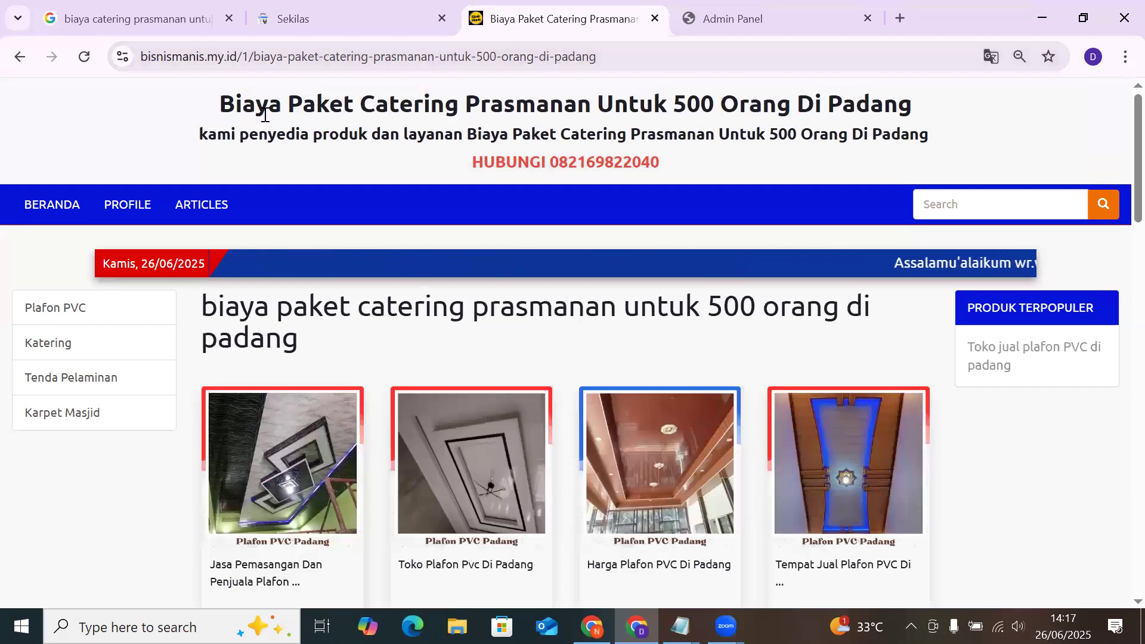
Compare the header heading of the loaded keyword page with the title above its product list
drag(223, 107, 893, 105)
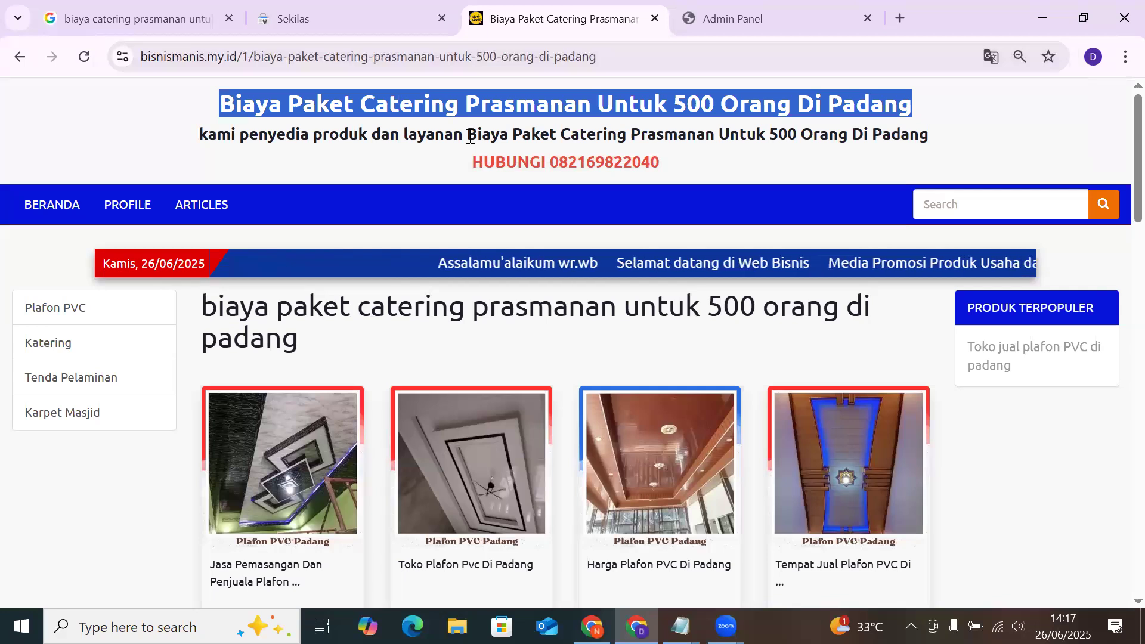
click(216, 119)
drag(216, 114, 915, 78)
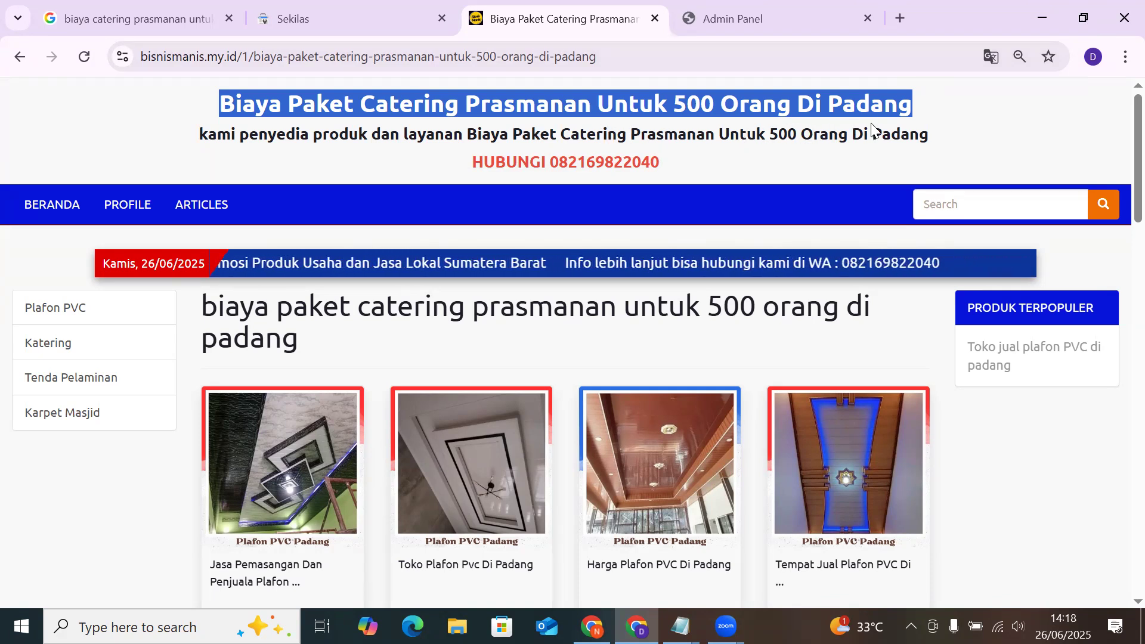
click(650, 129)
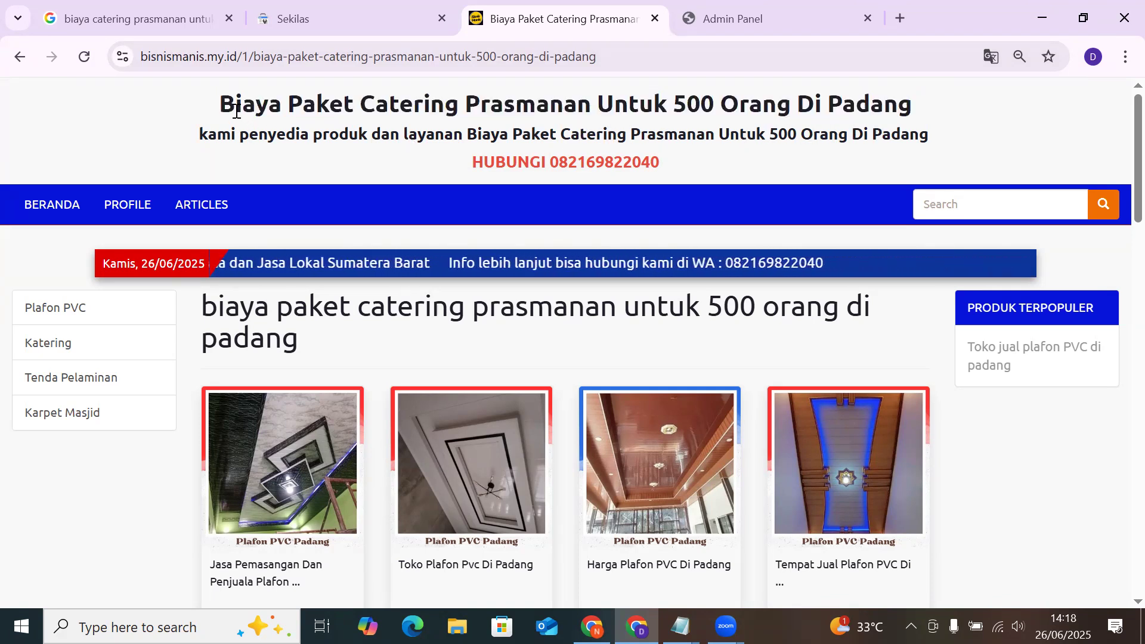
drag(332, 350, 203, 301)
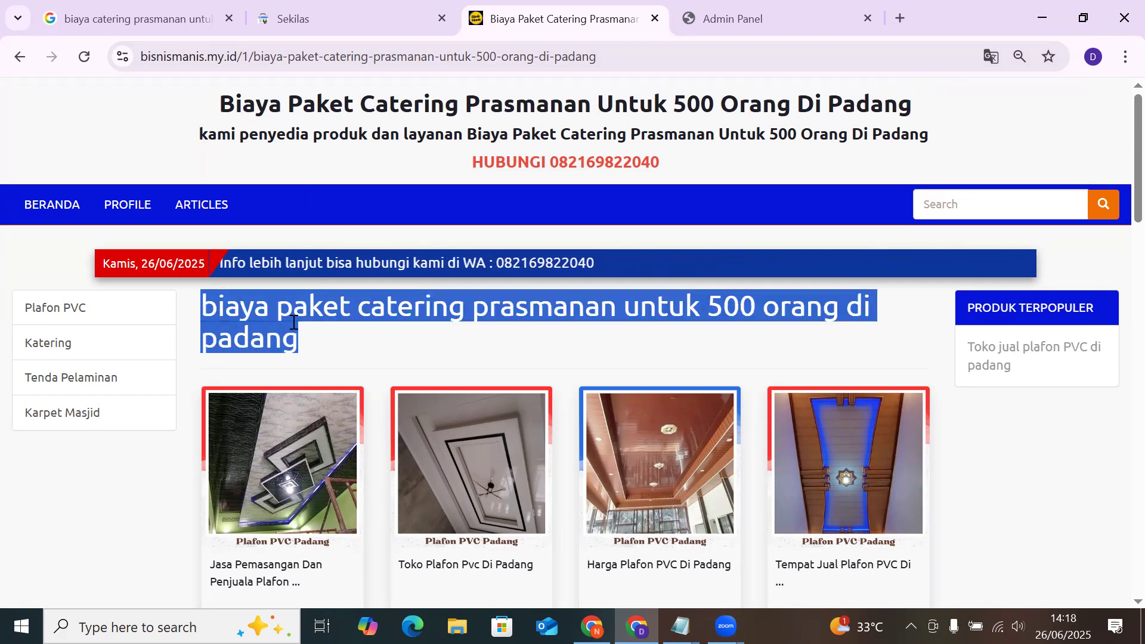
click(308, 337)
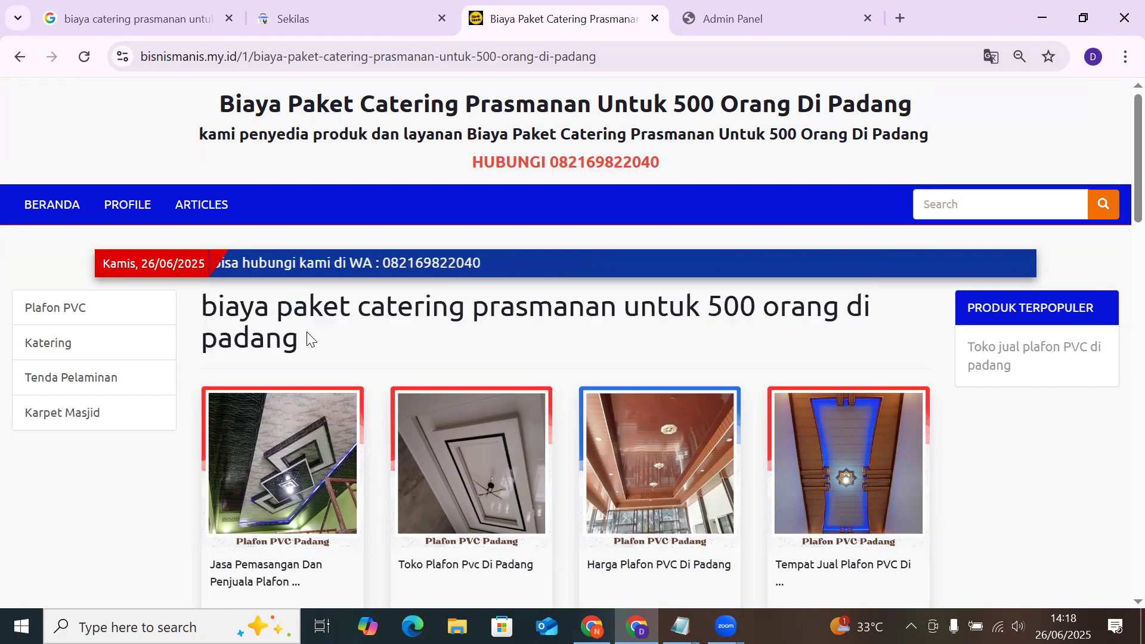
drag(296, 338, 201, 308)
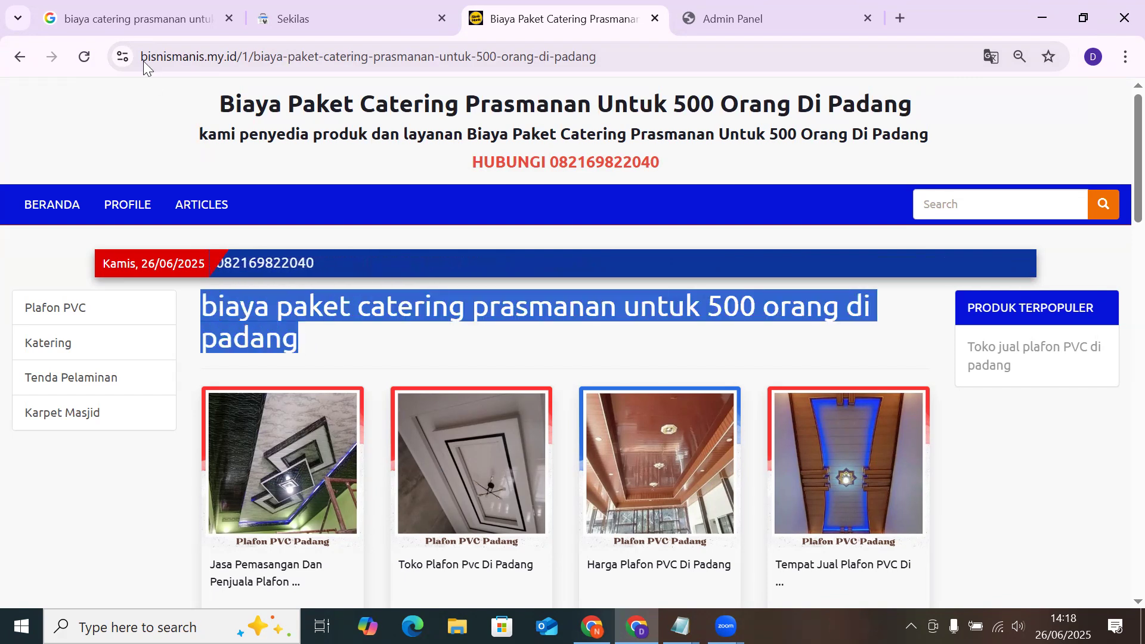
Check the Atas Konten section of the bisnismanis.my.id admin panel, and return to the Biaya Paket Catering keyword page
click(765, 7)
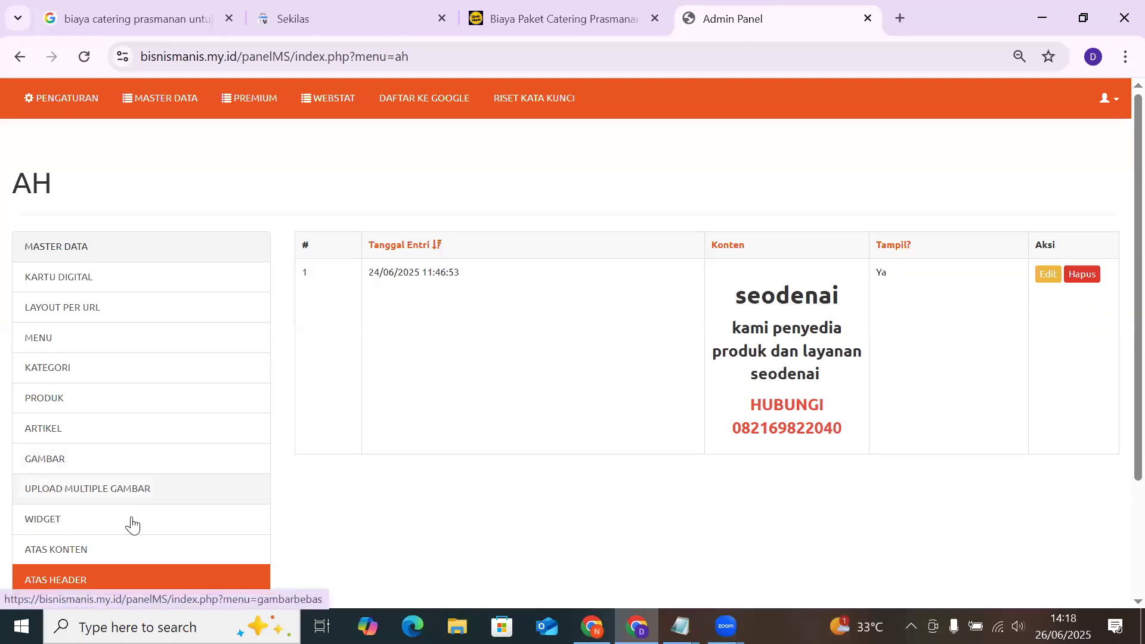
scroll(132, 525, down, 2)
click(179, 404)
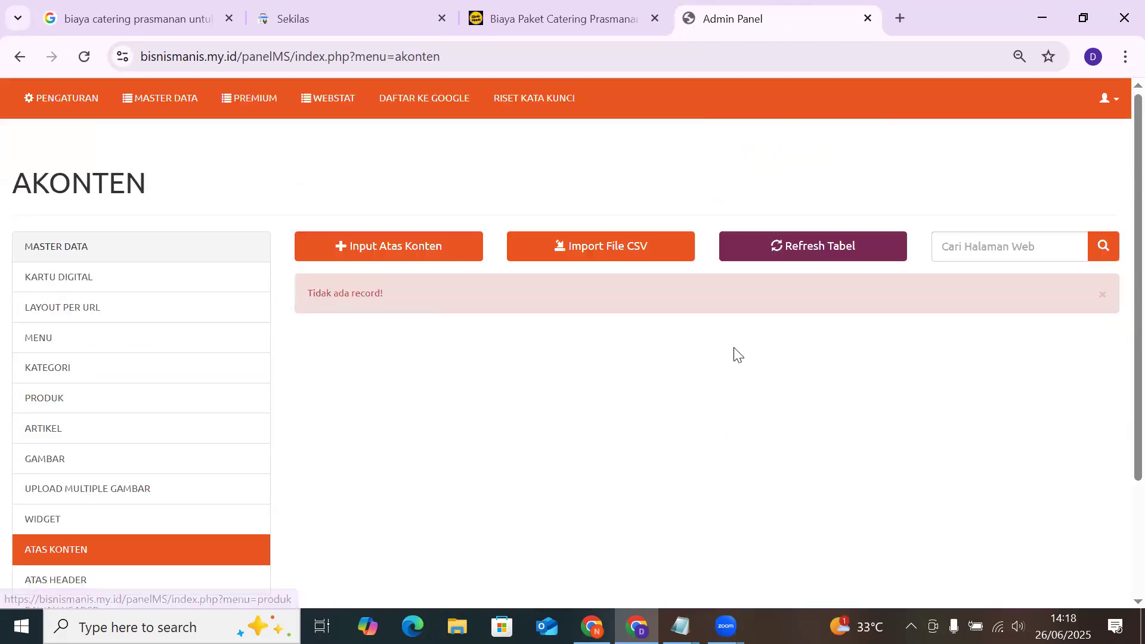
click(593, 18)
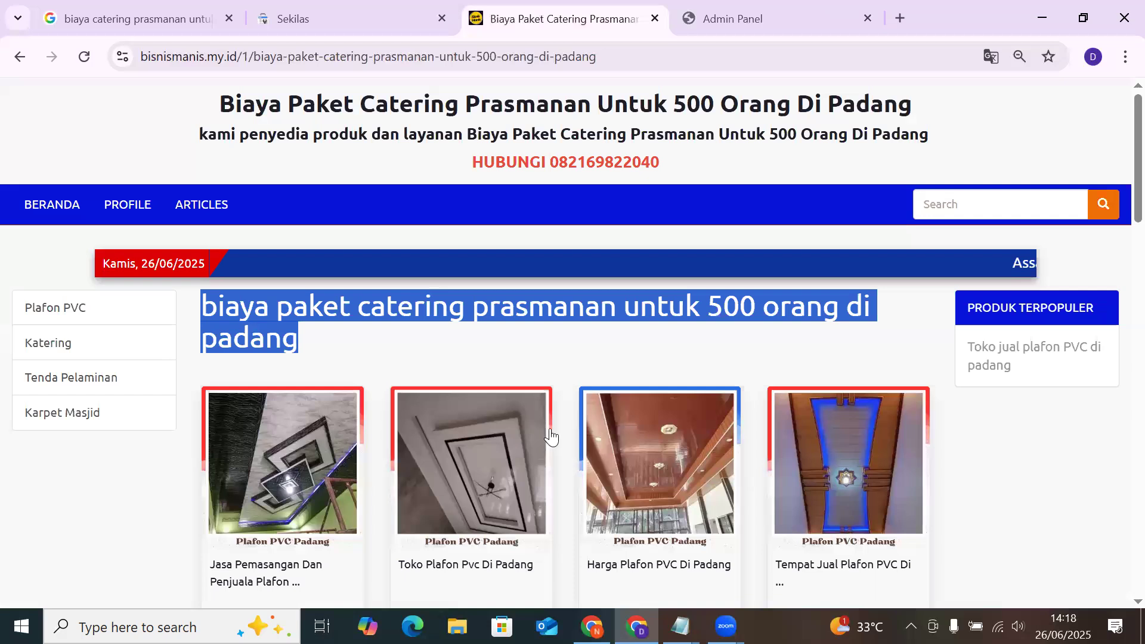
click(504, 349)
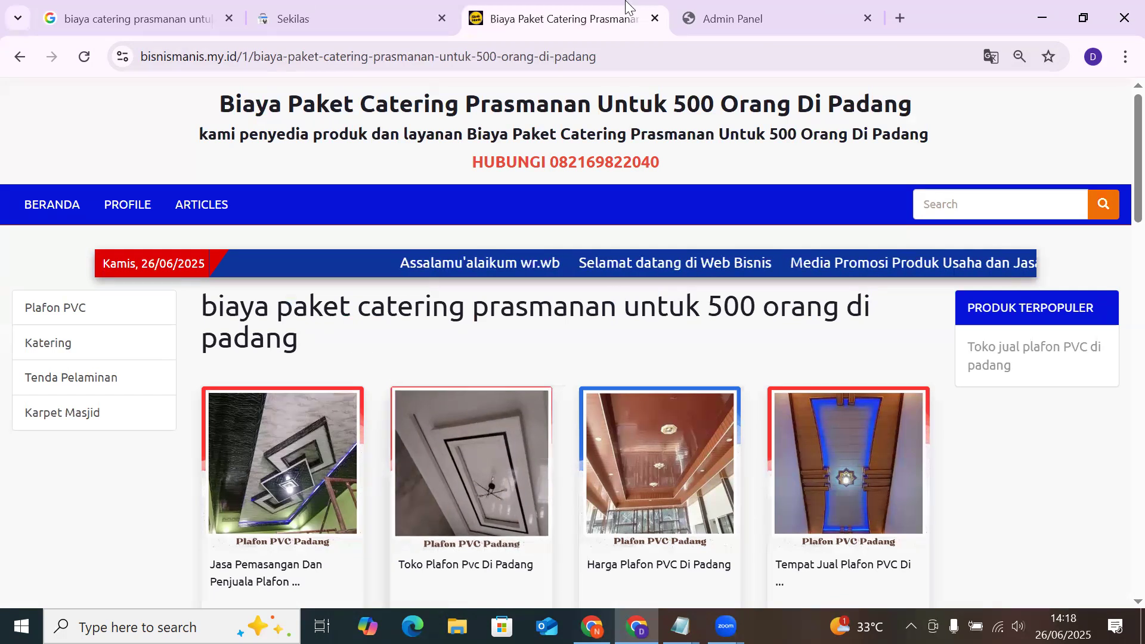
Switch to ChatGPT, start a new chat and write the prompt "tolong buatkan 10 subjudul dari judul di atas" without sending it
key(alt+Tab)
click(431, 531)
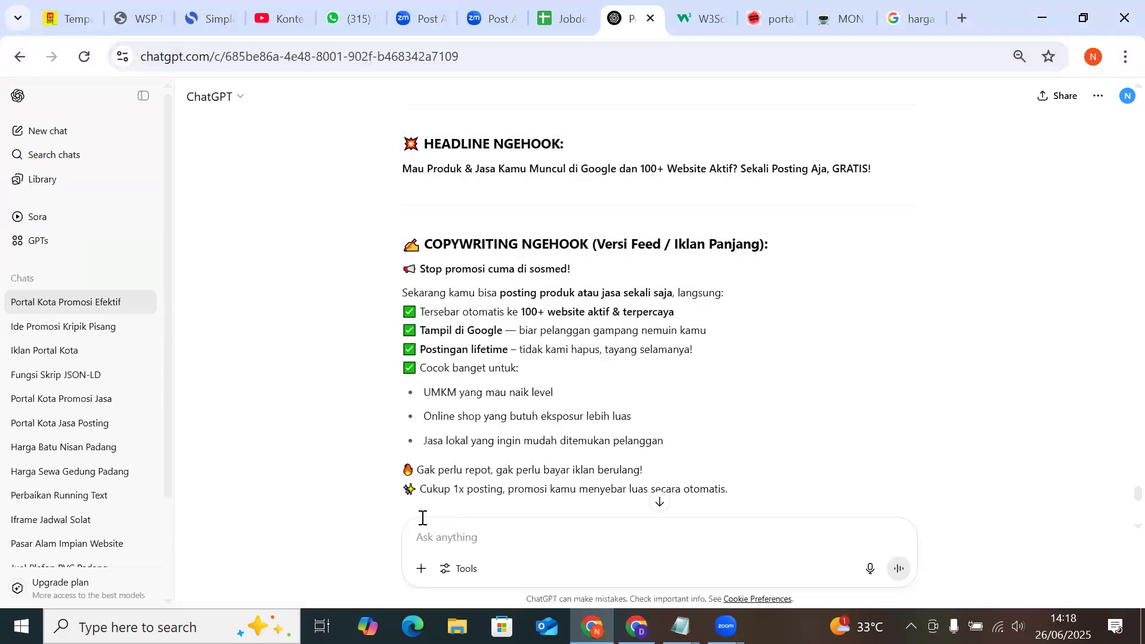
click(52, 131)
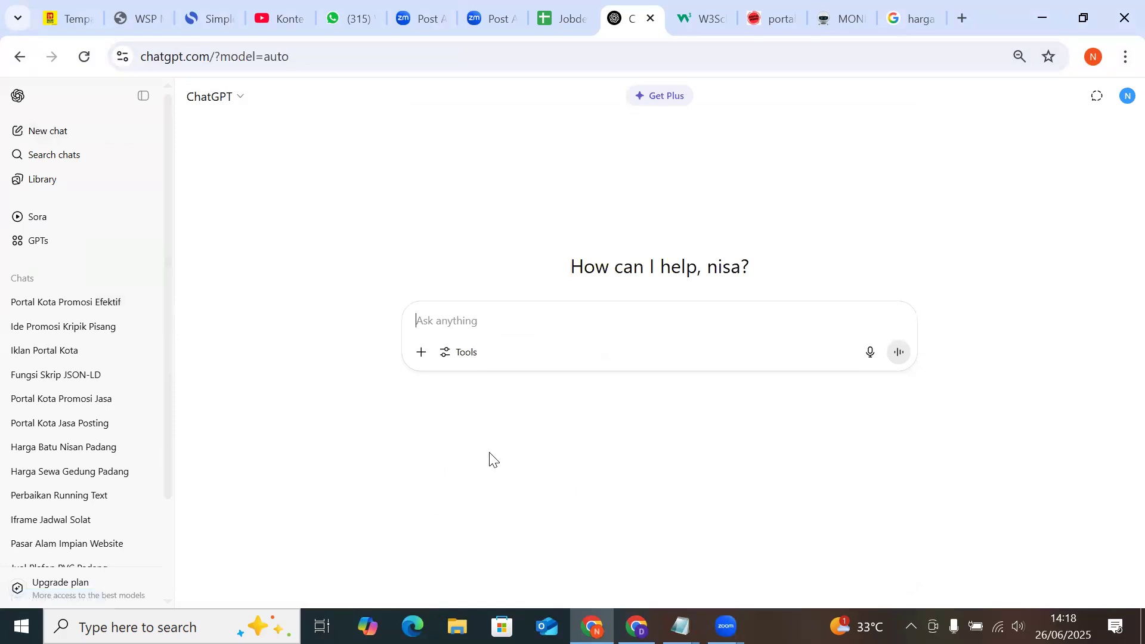
text(tolong buatkan)
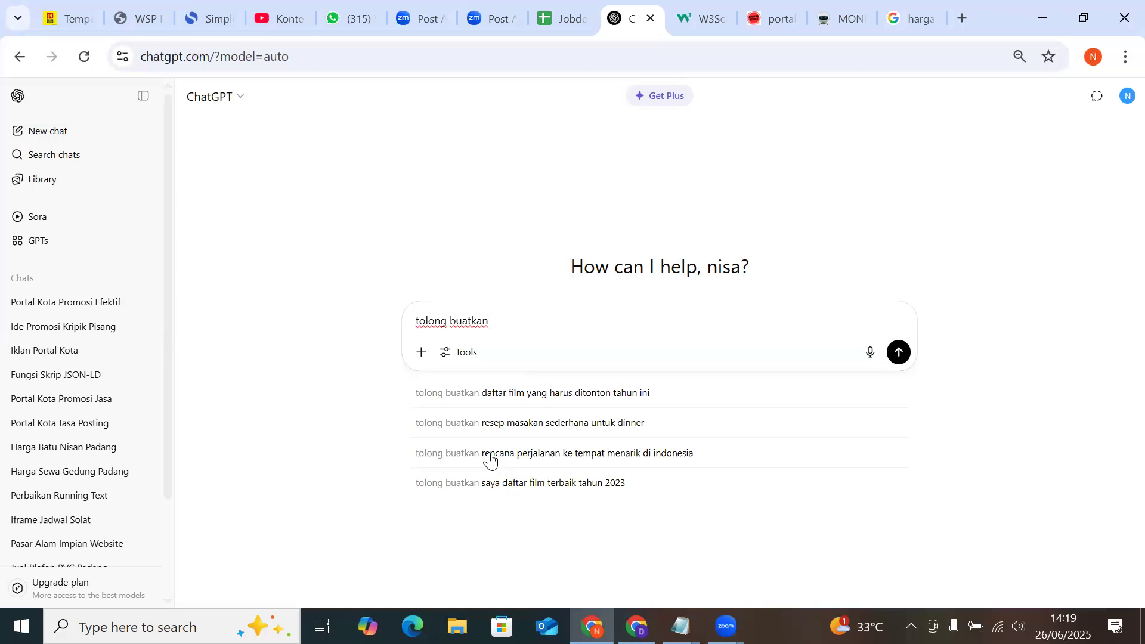
text(10)
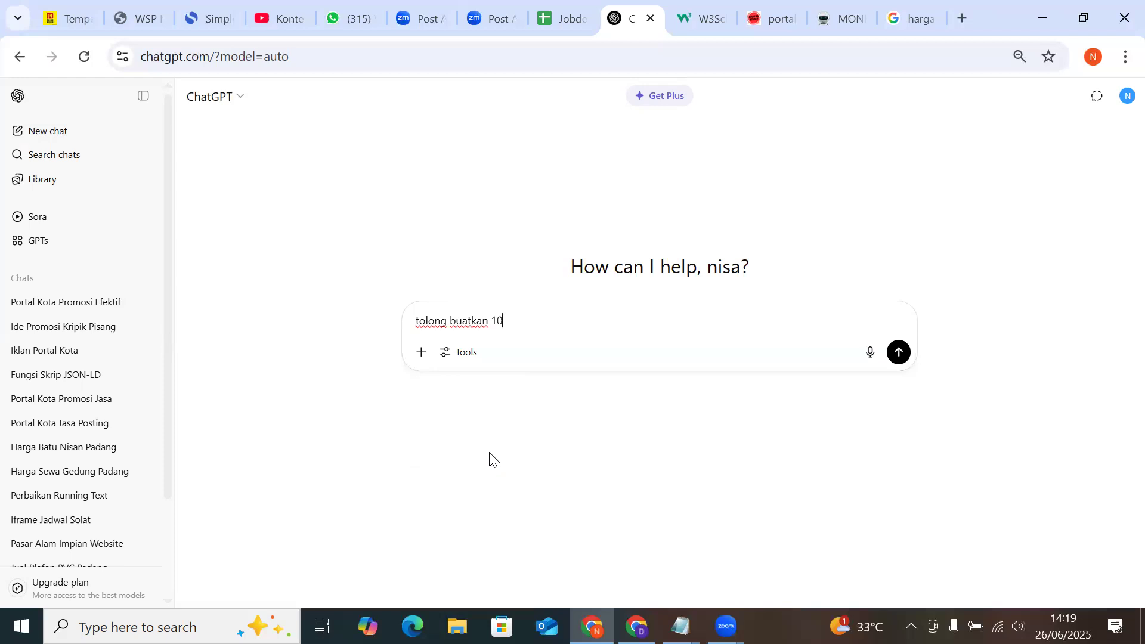
text( subjudu)
text(l dari judul di atas)
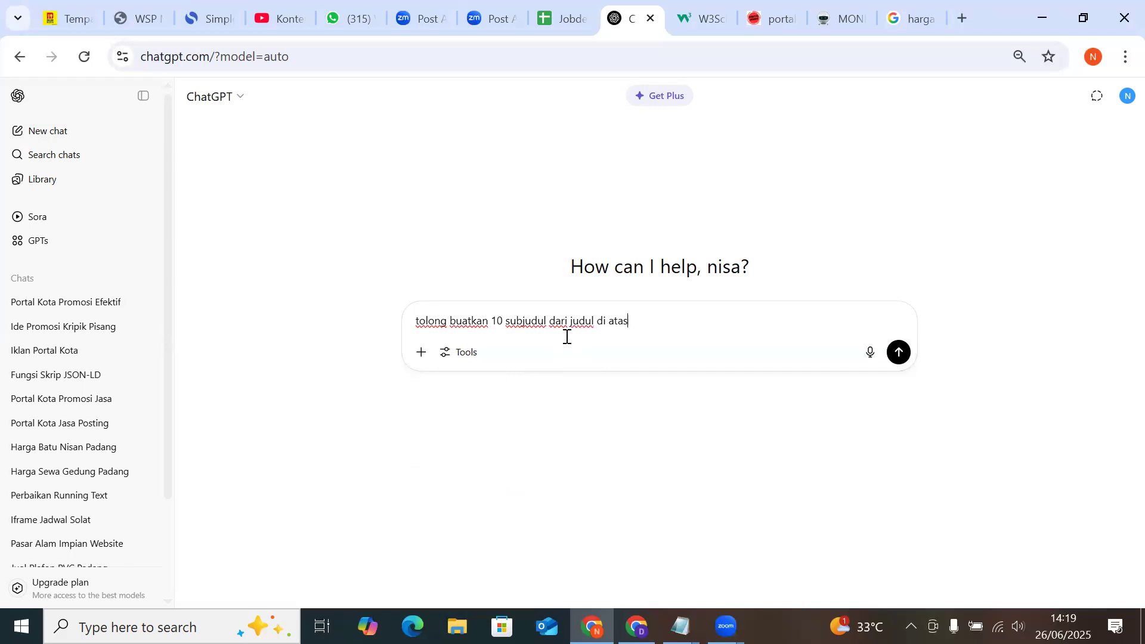
Copy the title above the keyword page's product list, insert it as a line above the ChatGPT prompt, and send the message
click(637, 627)
drag(300, 341, 199, 310)
key(ctrl+c)
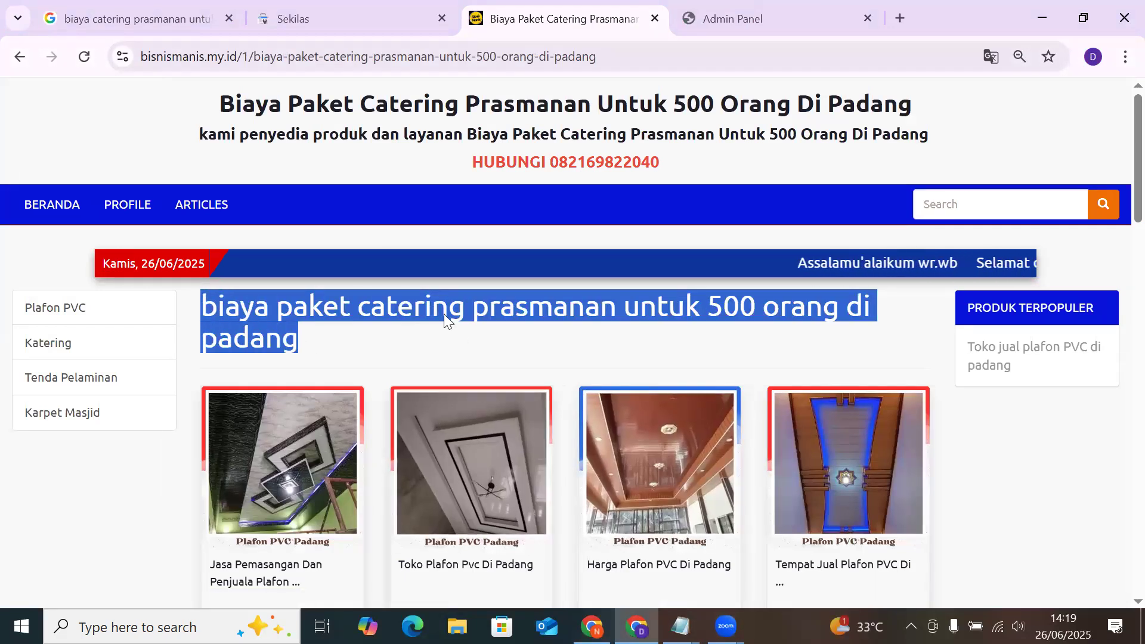
key(alt+Tab)
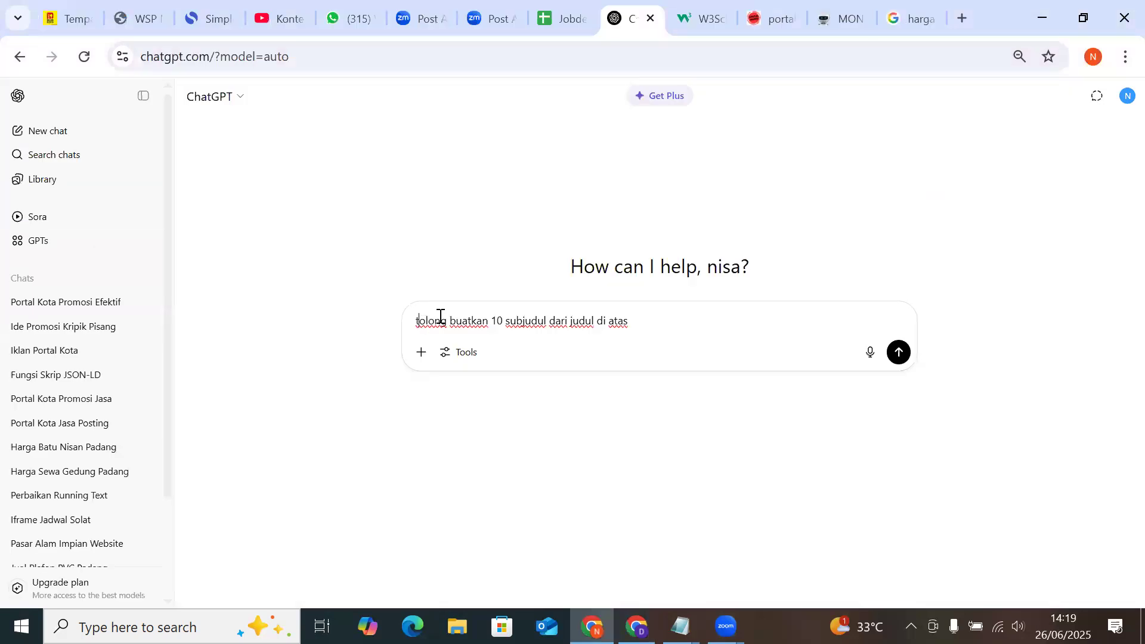
key(shift+Return)
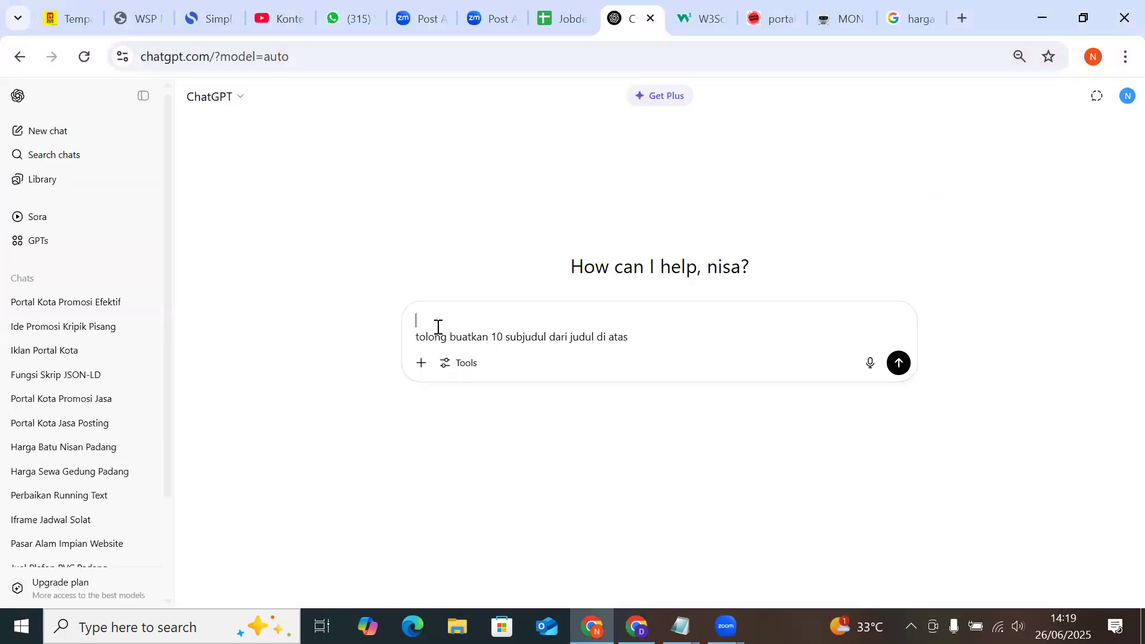
key(ctrl+v)
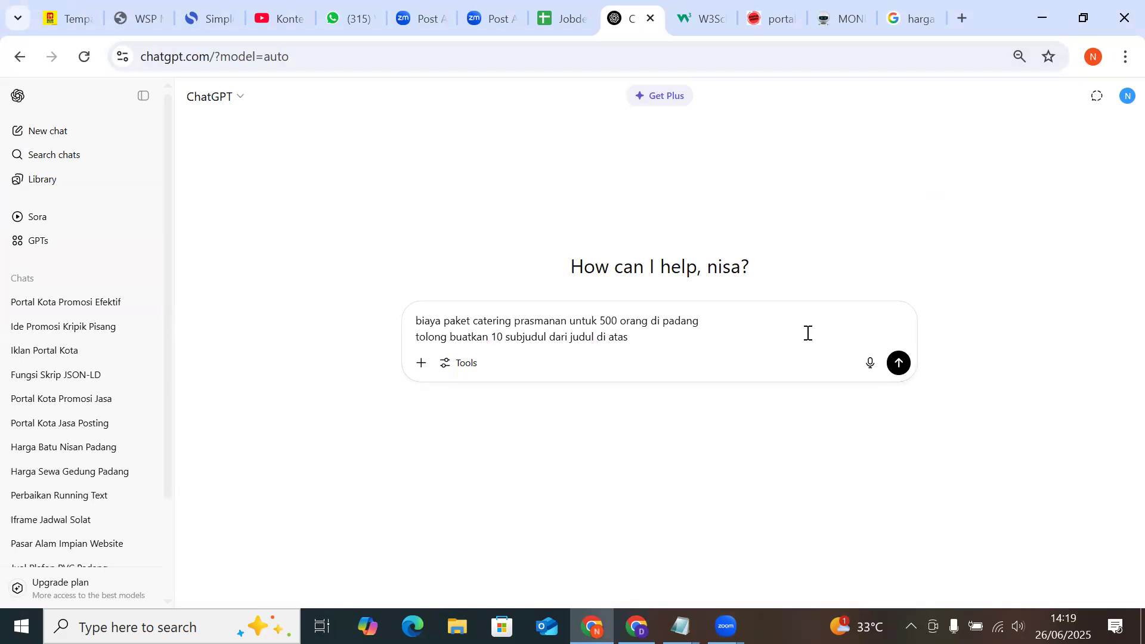
click(898, 365)
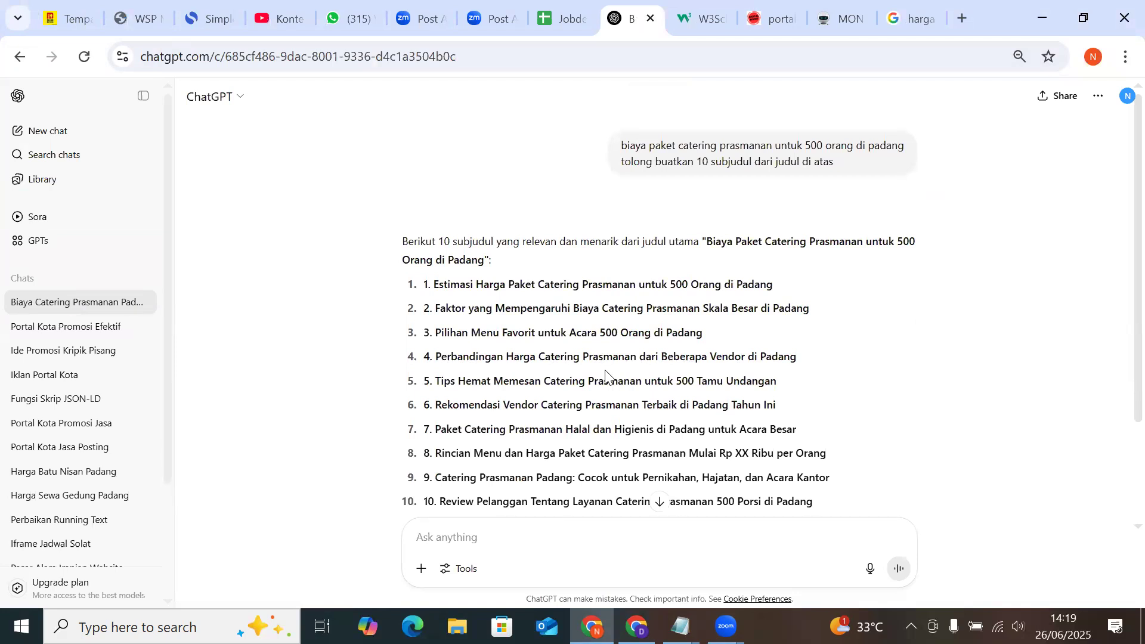
Review the suggested subheadings and send the follow-up request "buatkan artikel sesuai dengan judul dan sbujudul di atas"
scroll(606, 375, down, 2)
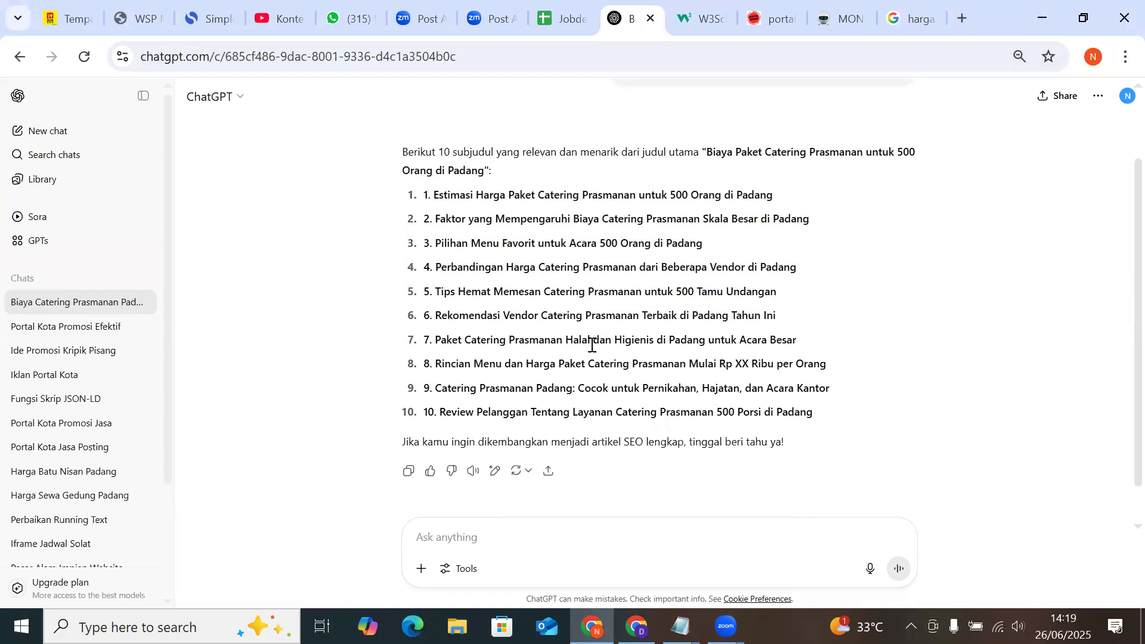
scroll(592, 345, down, 1)
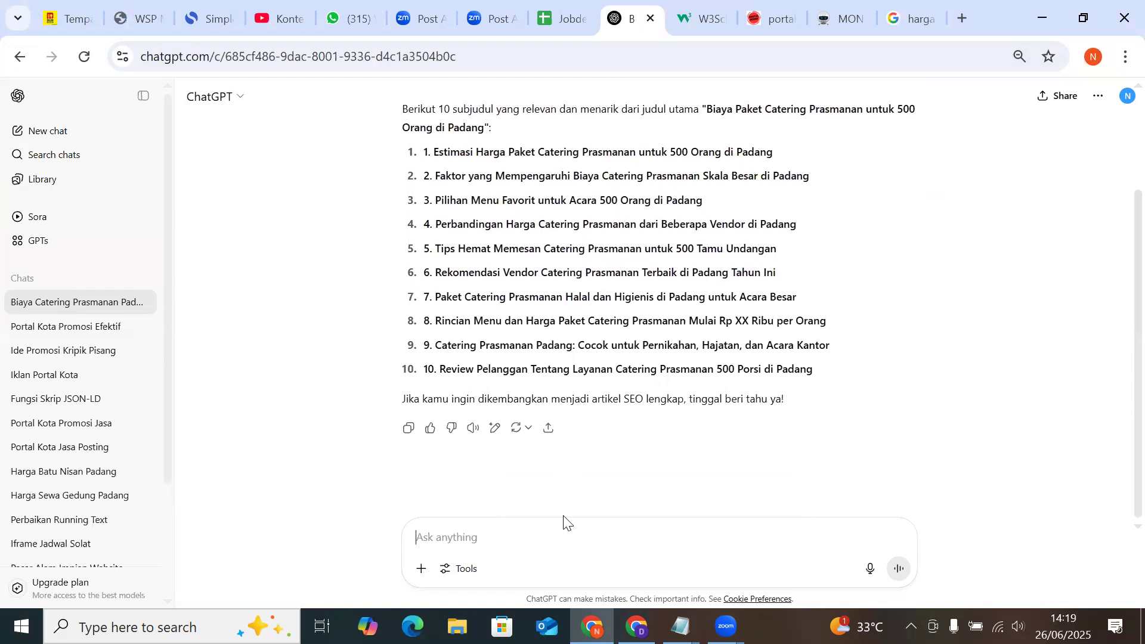
text(buatka)
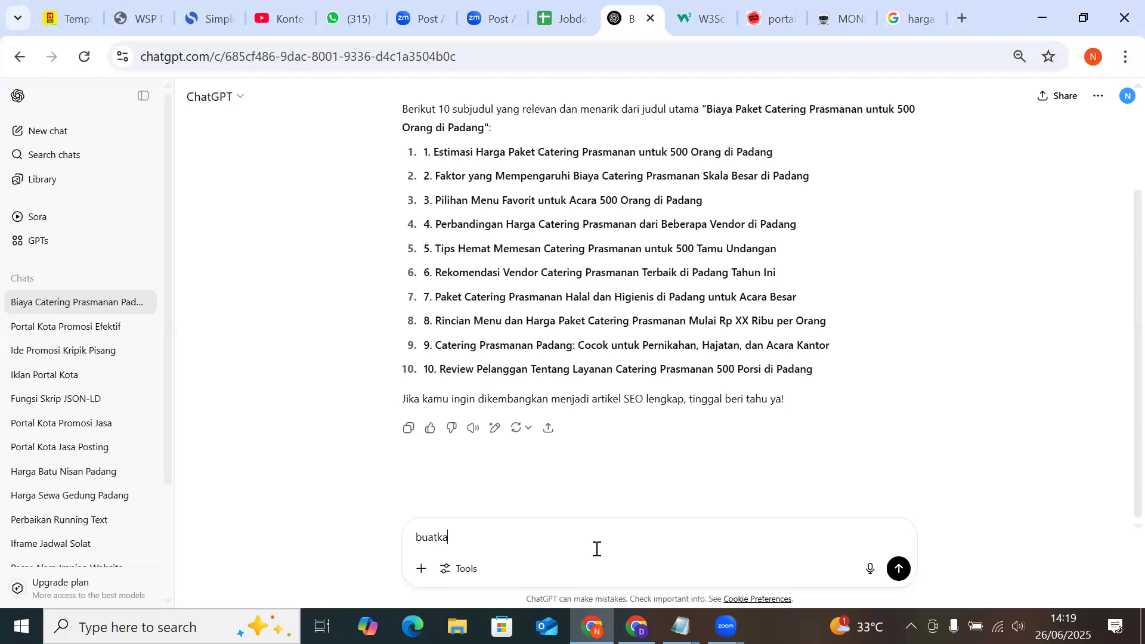
text(n artikel sesuai dengan judul dan sbujudul di atas)
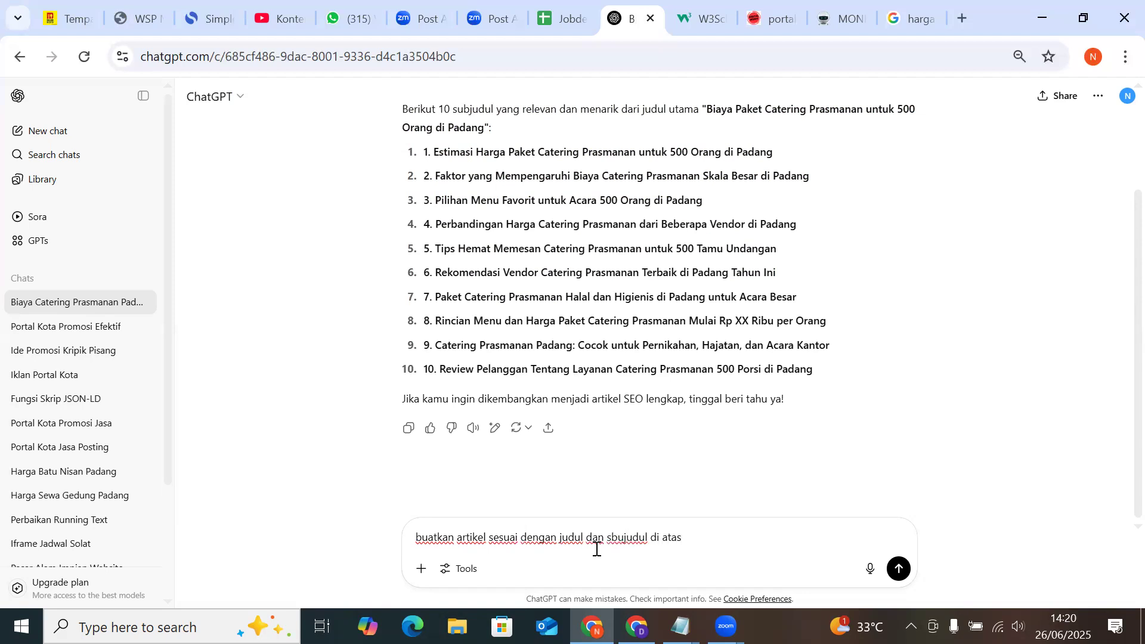
key(Return)
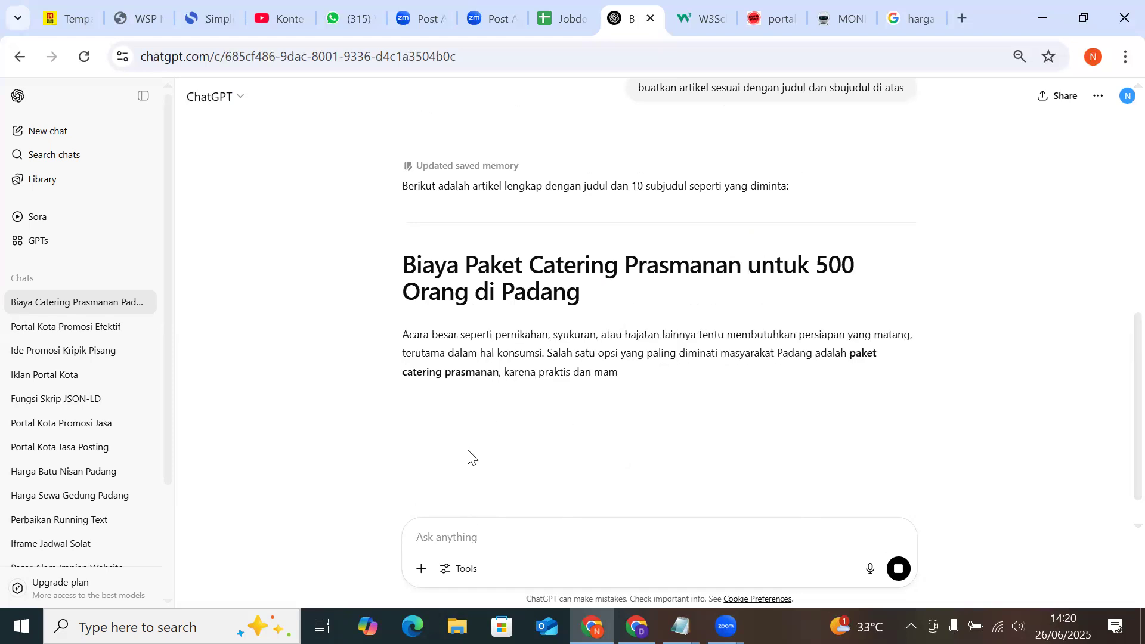
Read through the generated catering article's sections, checking the content and prices under each subheading
scroll(490, 438, down, 3)
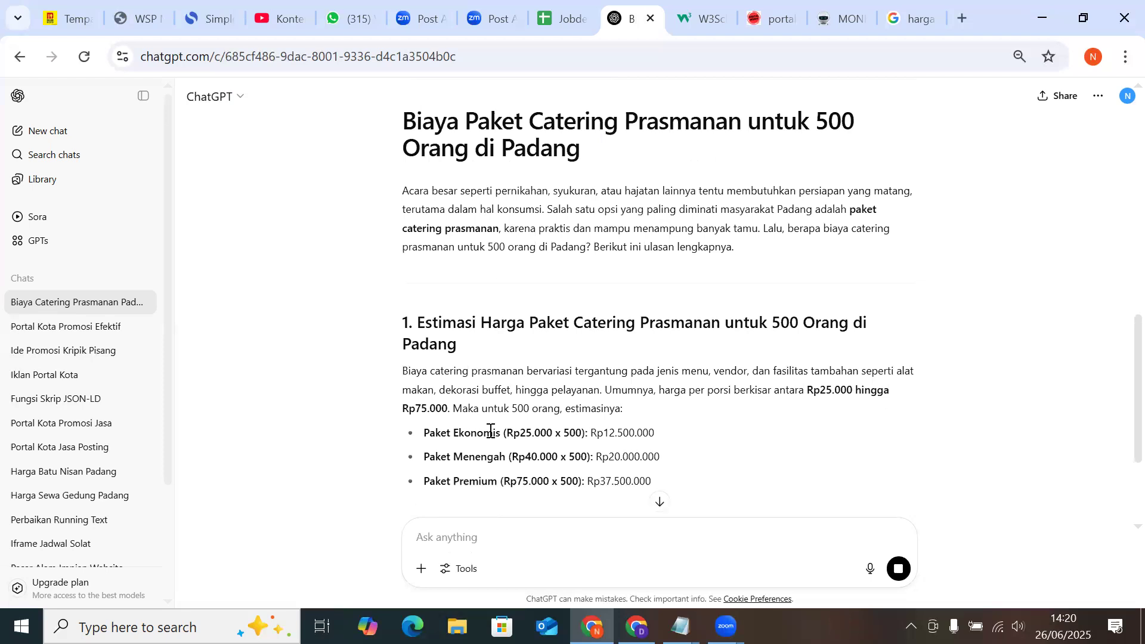
scroll(597, 420, down, 6)
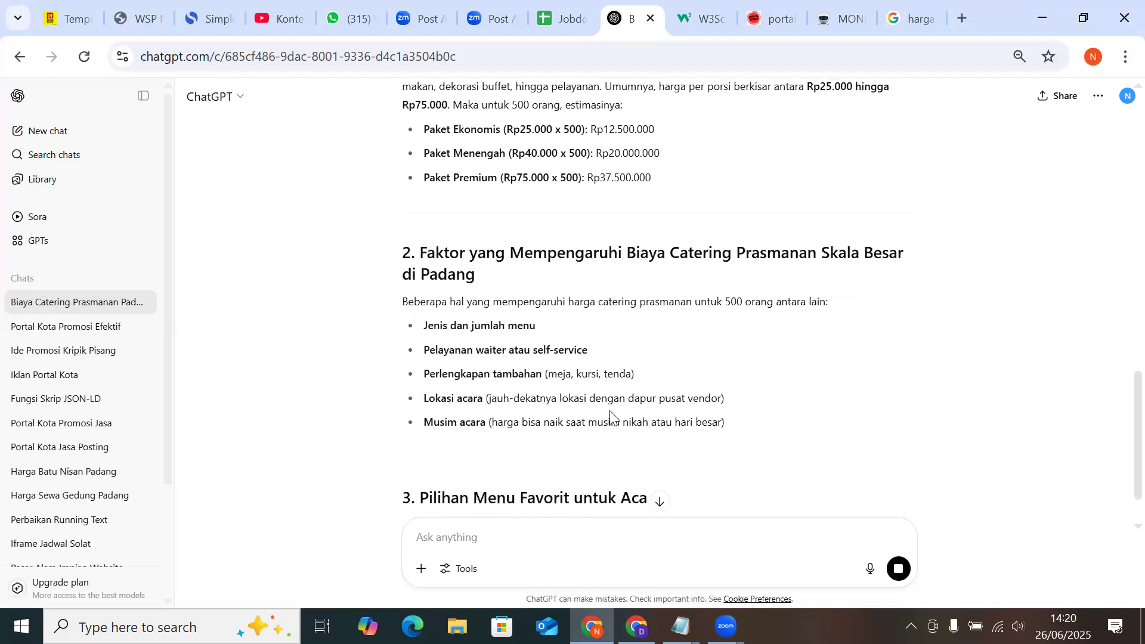
scroll(584, 421, up, 3)
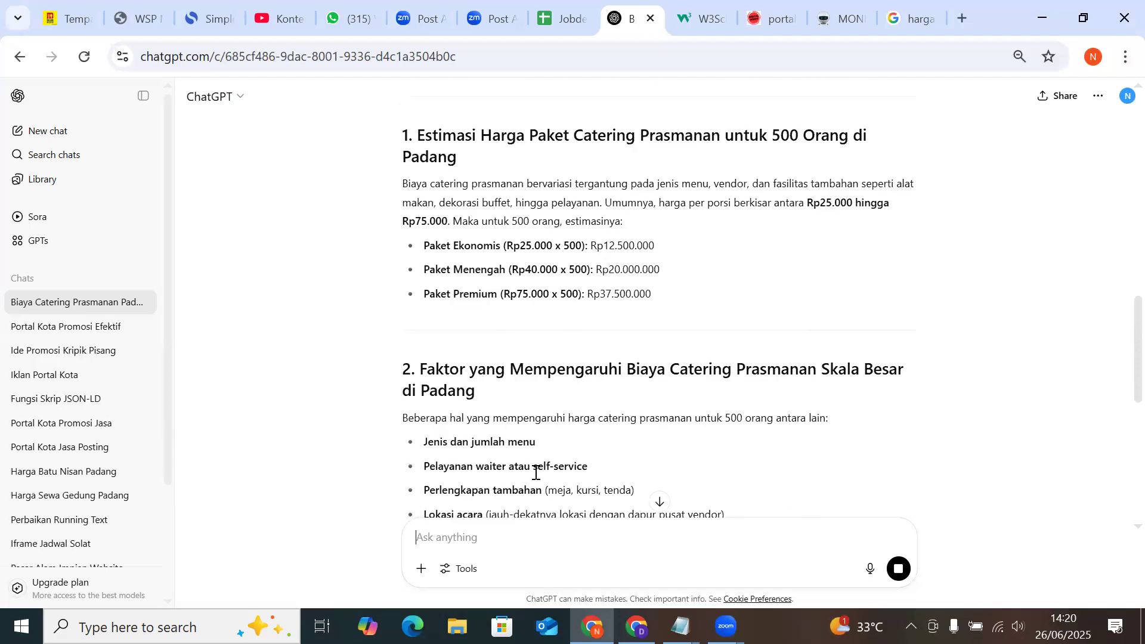
scroll(534, 474, up, 2)
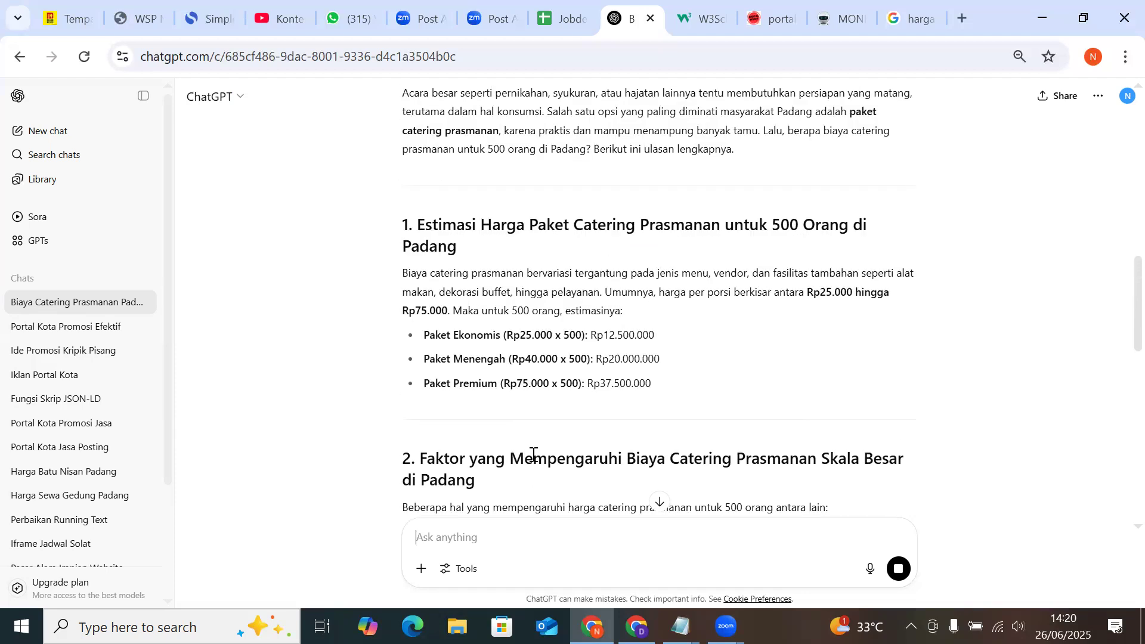
scroll(529, 455, down, 12)
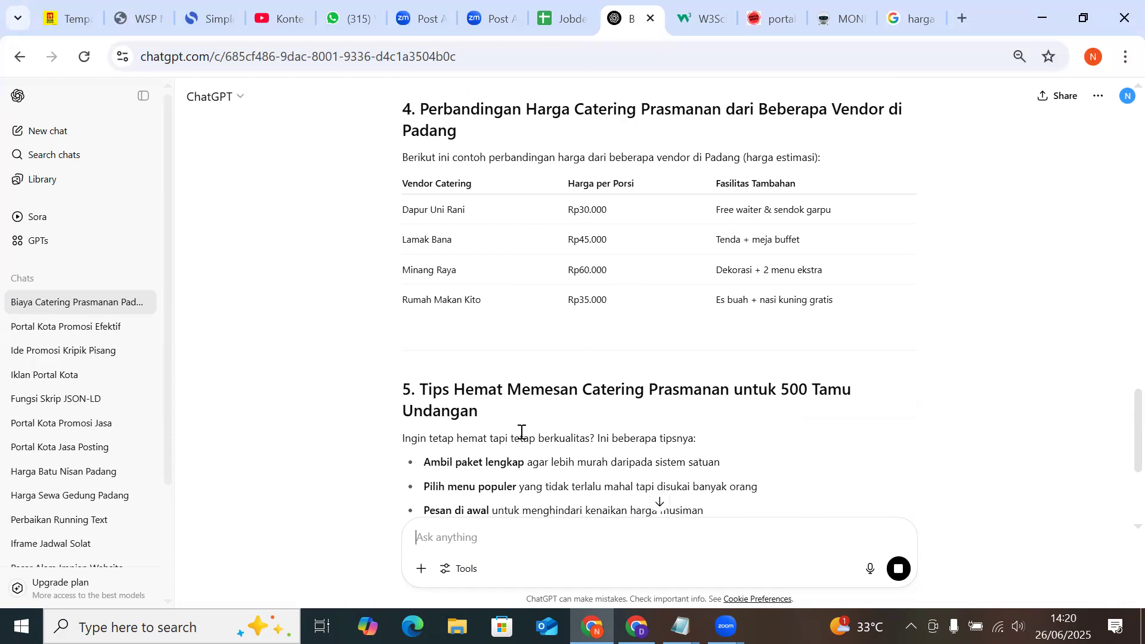
scroll(521, 438, down, 6)
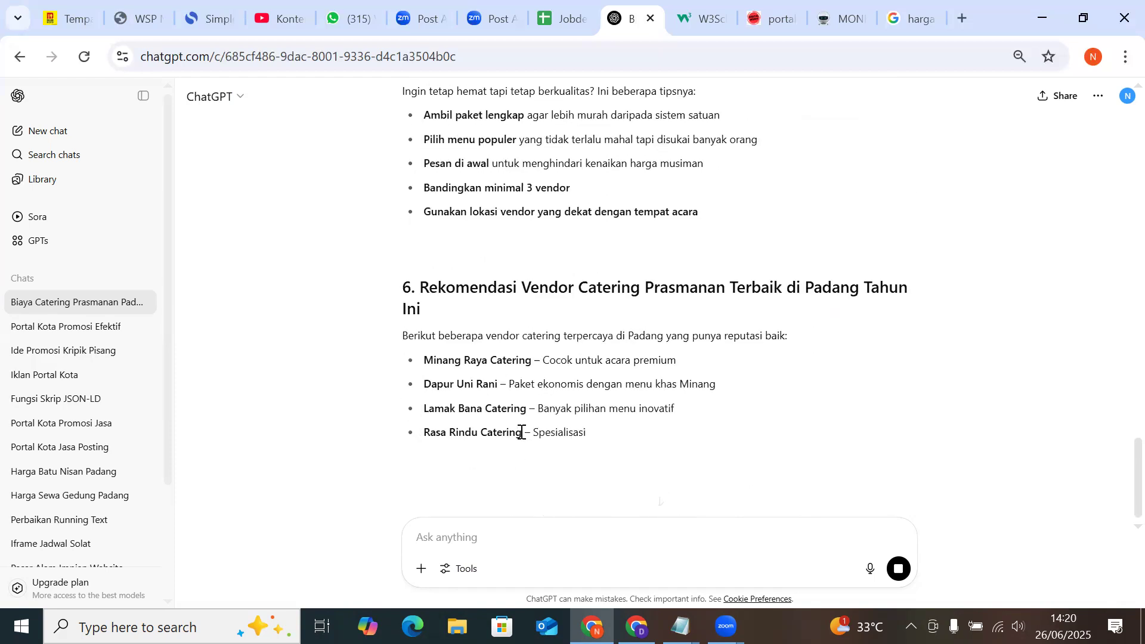
scroll(541, 404, down, 1)
scroll(547, 417, down, 1)
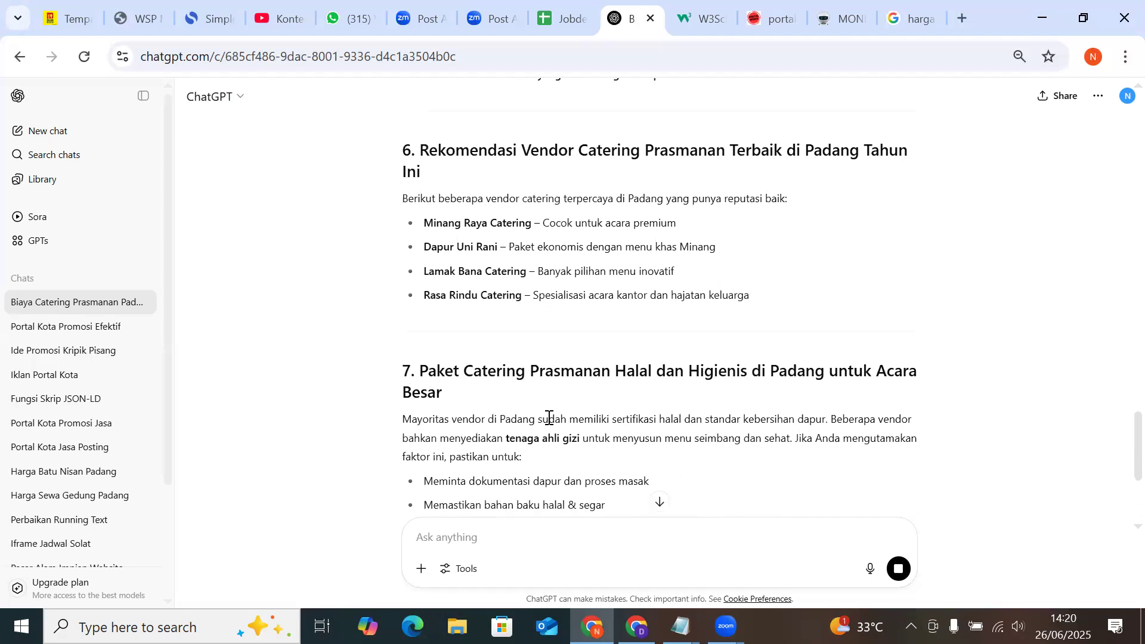
scroll(548, 418, down, 5)
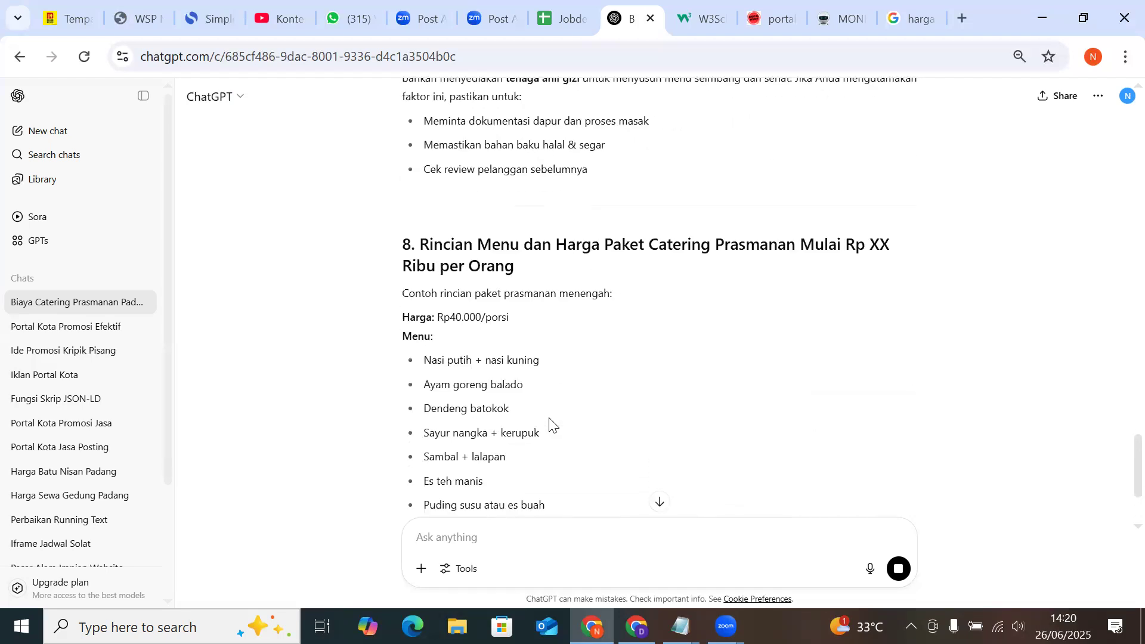
scroll(551, 421, down, 2)
scroll(551, 422, down, 1)
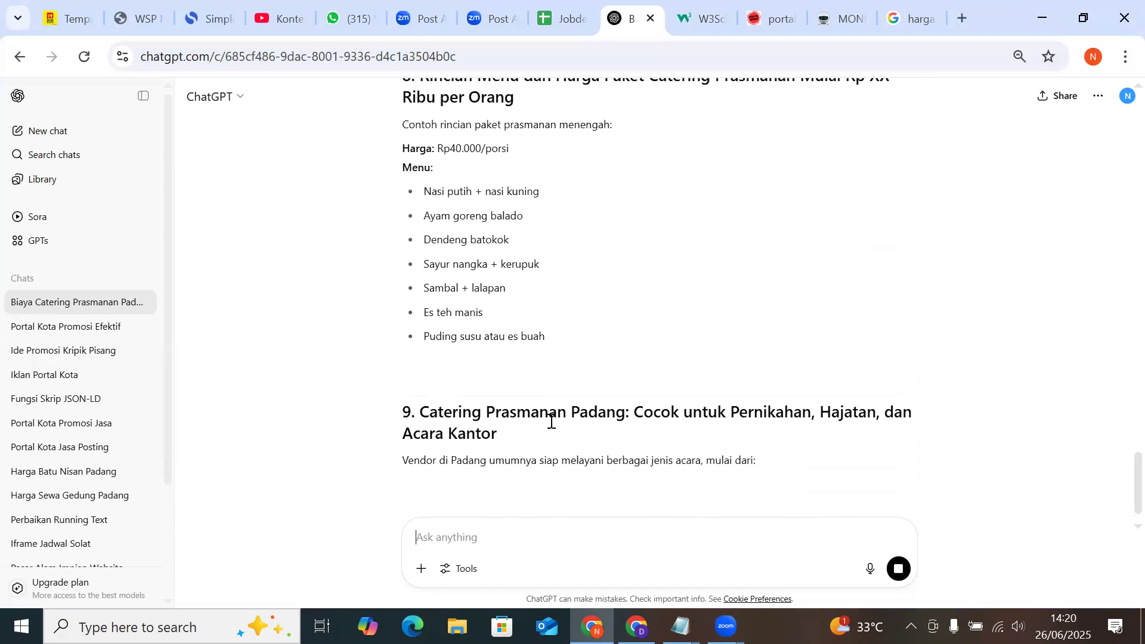
scroll(551, 422, down, 1)
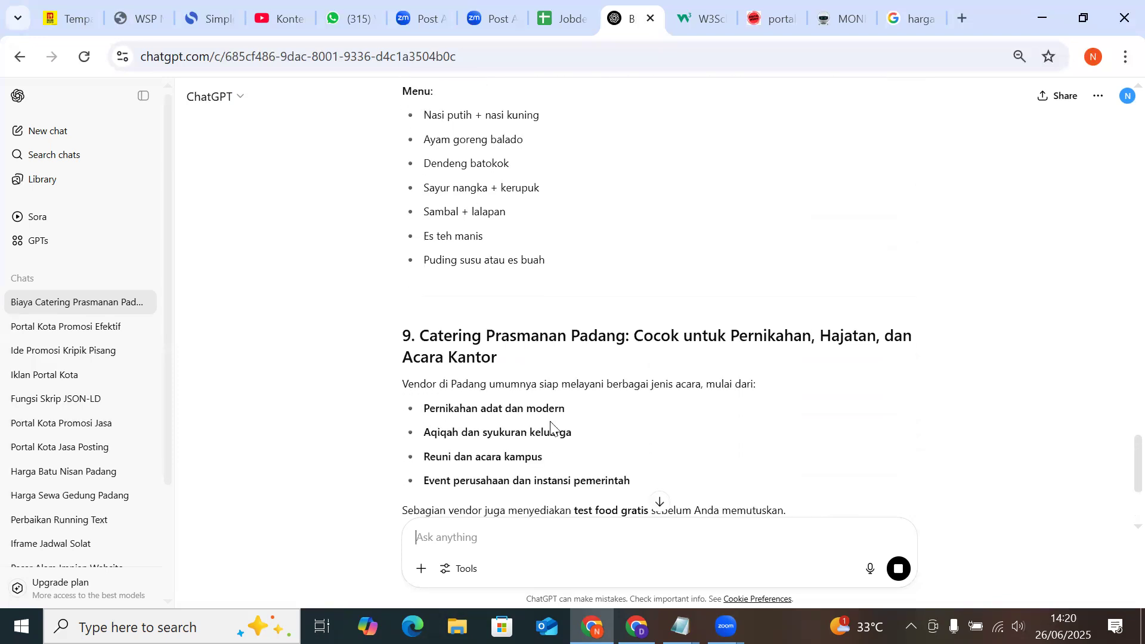
scroll(551, 425, down, 3)
scroll(553, 426, up, 20)
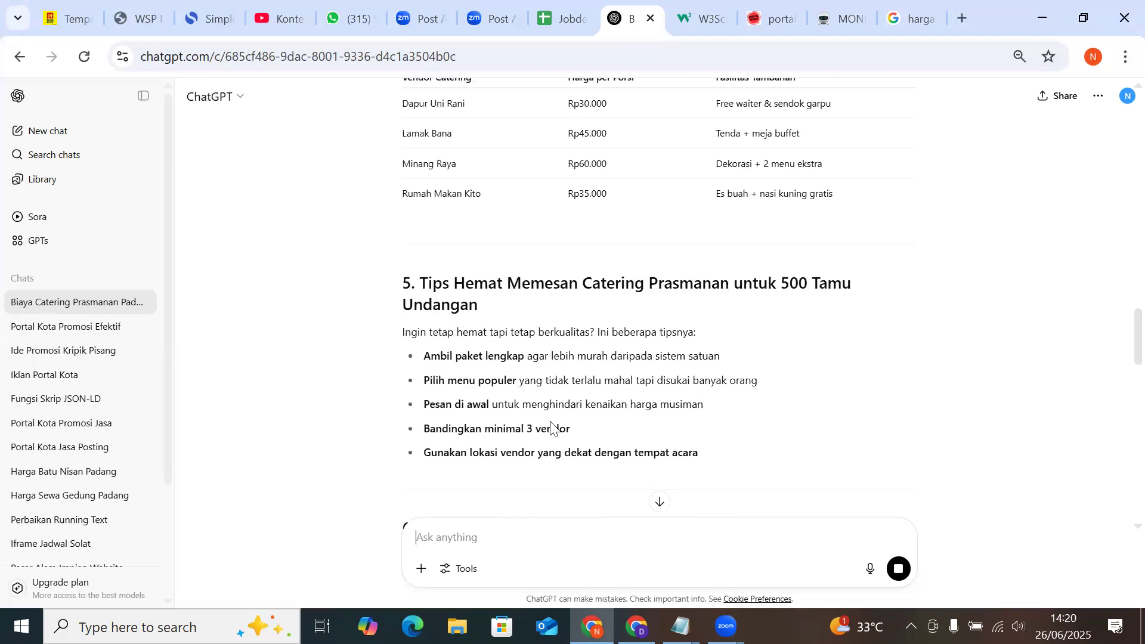
scroll(553, 427, down, 3)
scroll(566, 412, up, 20)
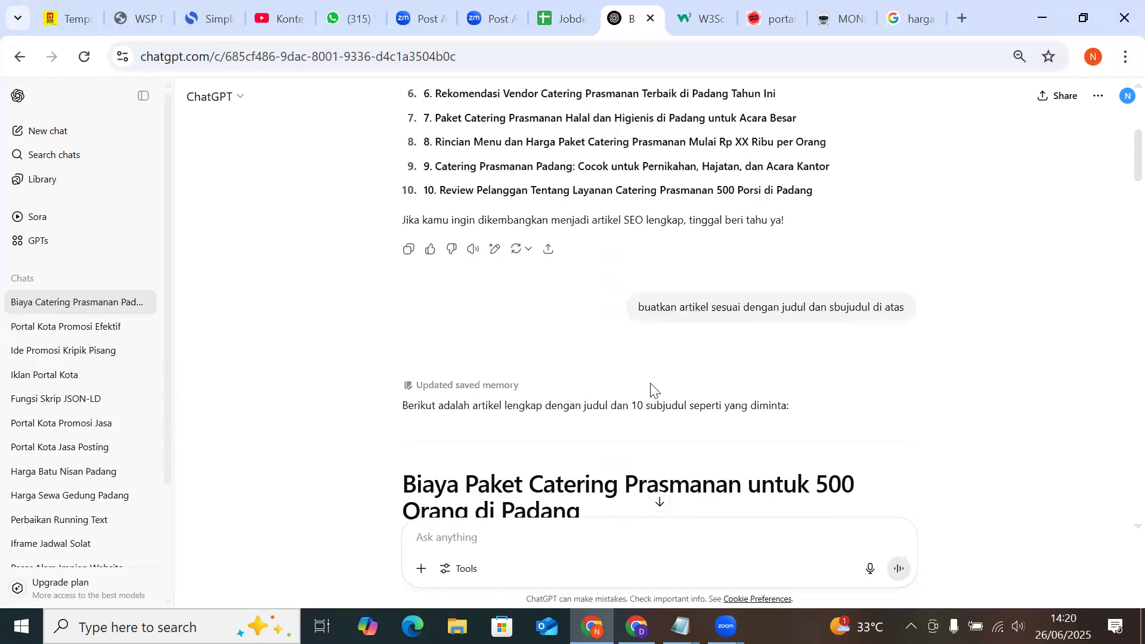
Write the follow-up "tolong jangan cantumkan harga", recheck the article's price sections, and send the request
click(523, 541)
text(tolong jangan cantumkan harga)
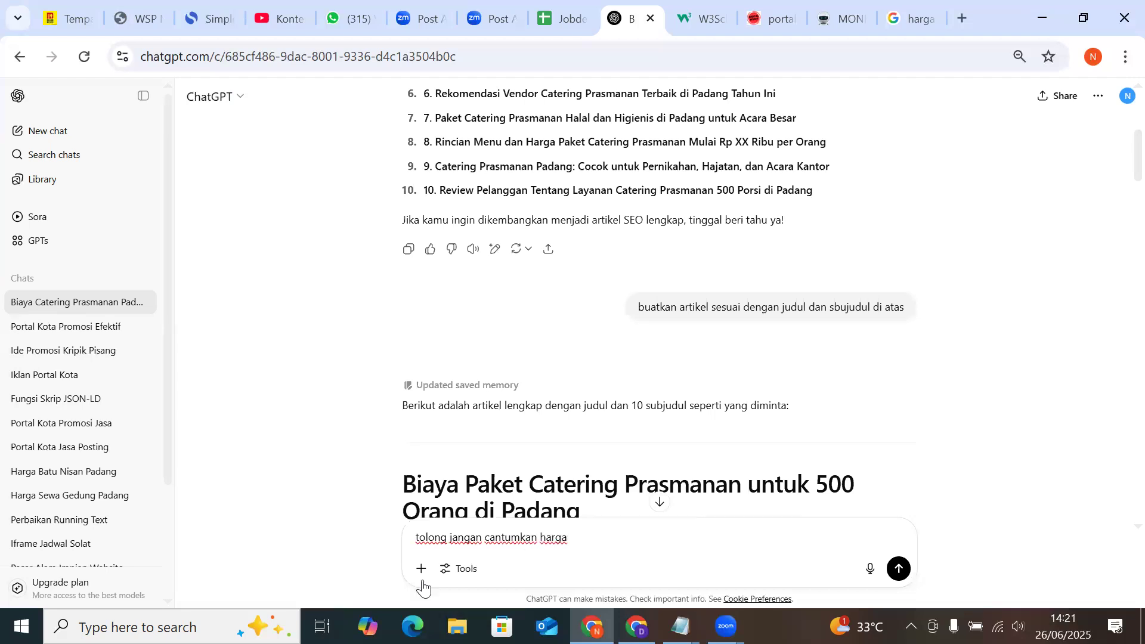
scroll(492, 441, down, 20)
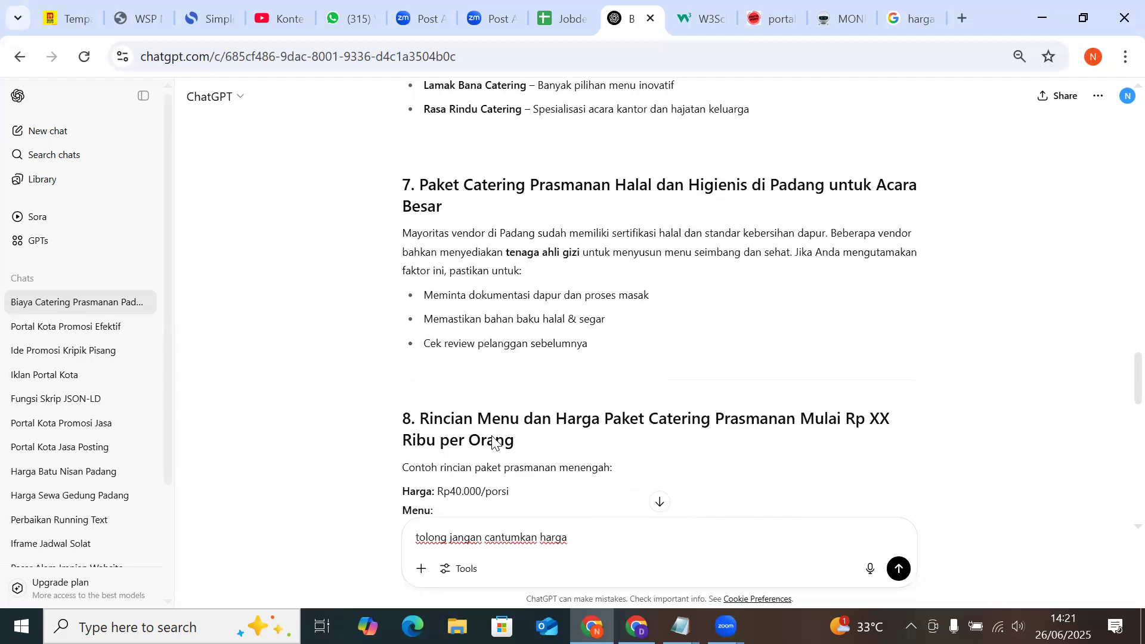
scroll(489, 440, down, 3)
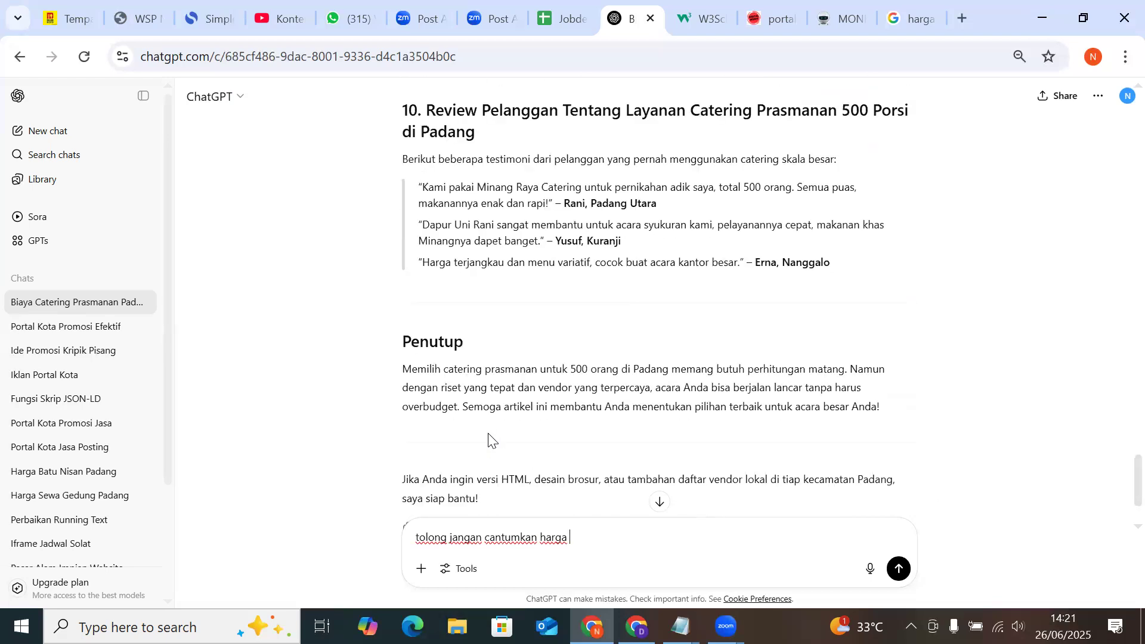
scroll(488, 439, down, 2)
scroll(488, 439, up, 3)
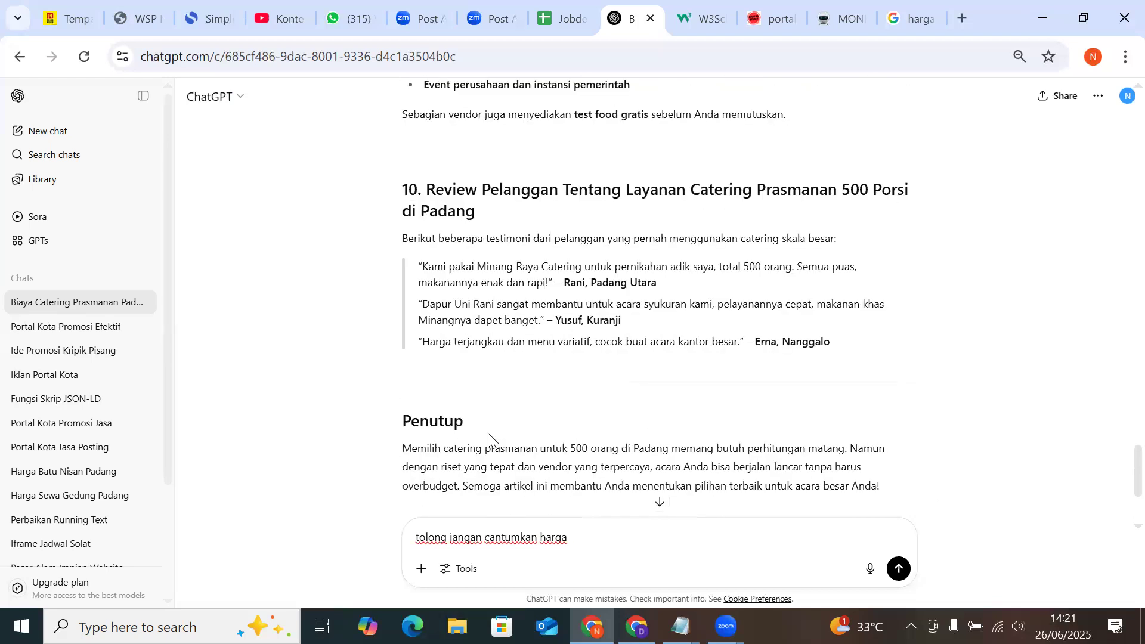
scroll(488, 435, up, 20)
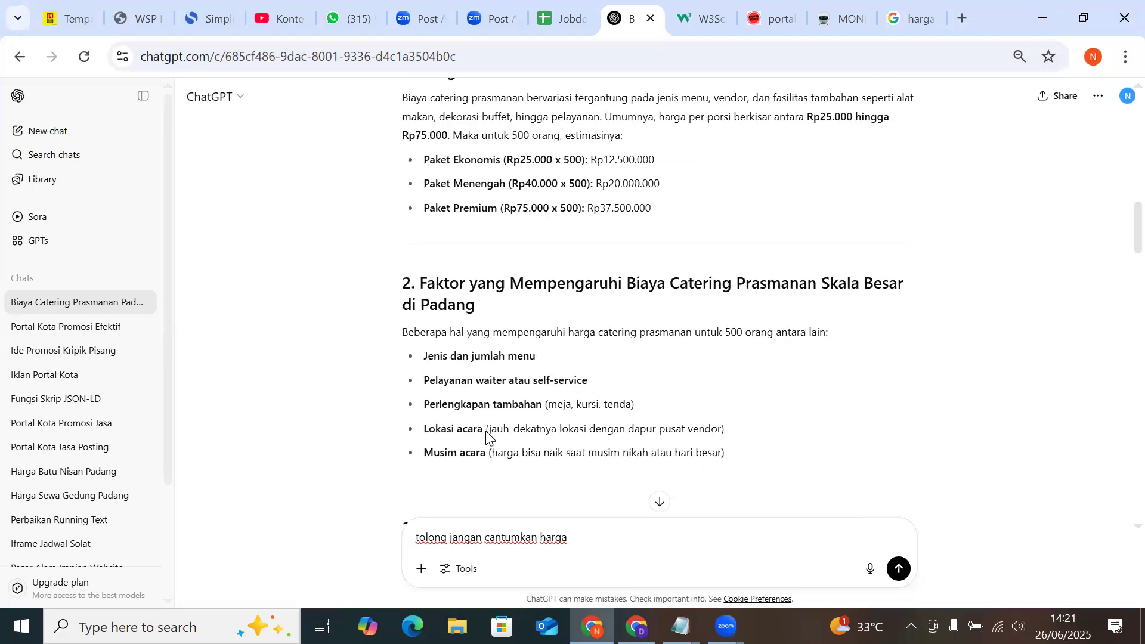
scroll(486, 438, down, 15)
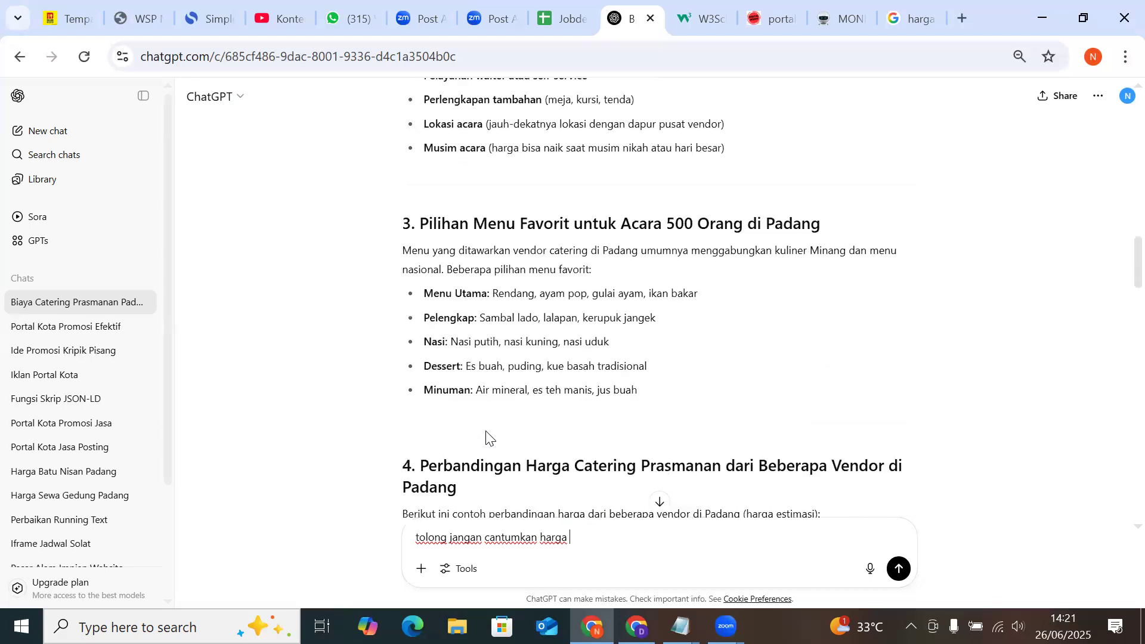
scroll(486, 438, down, 5)
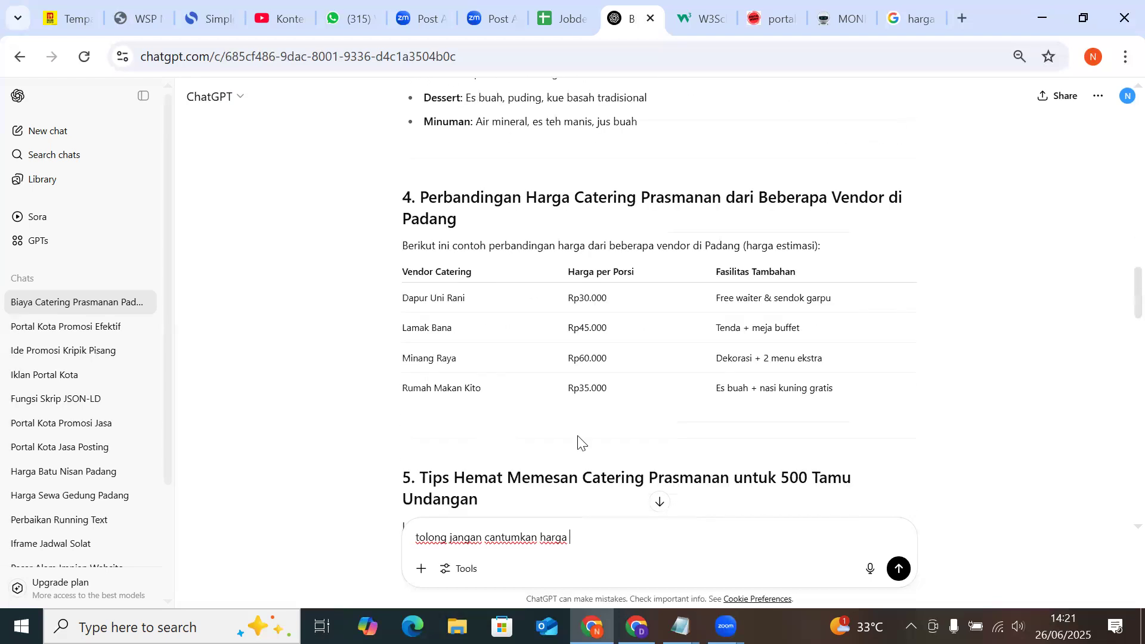
click(899, 568)
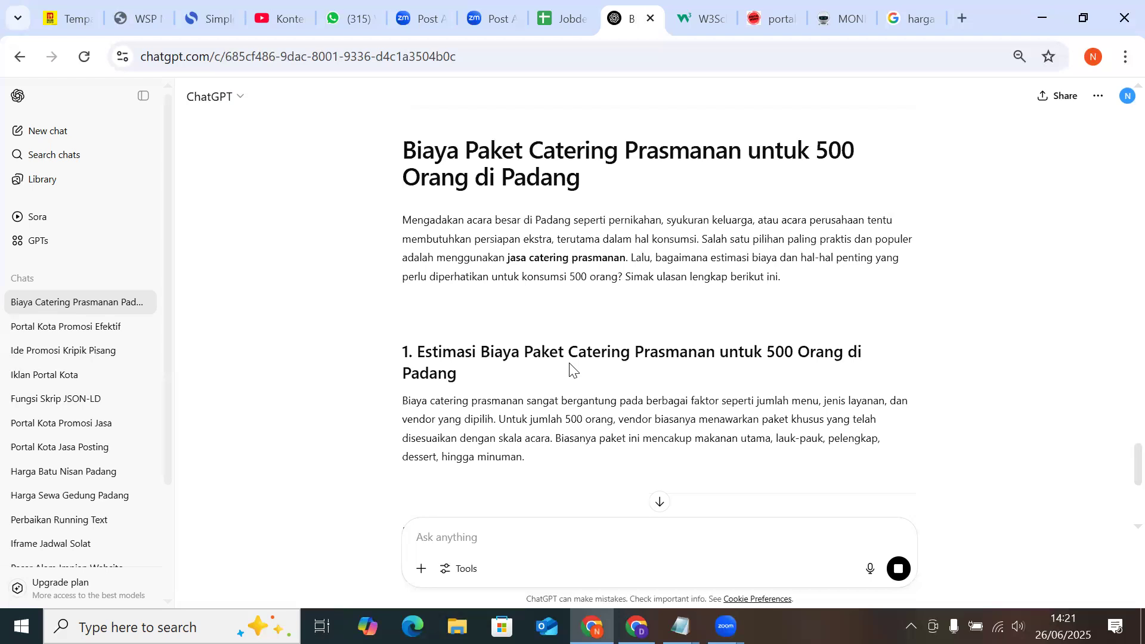
Read through the regenerated catering article down to its closing, checking that no prices are listed under any subheading
scroll(573, 358, down, 8)
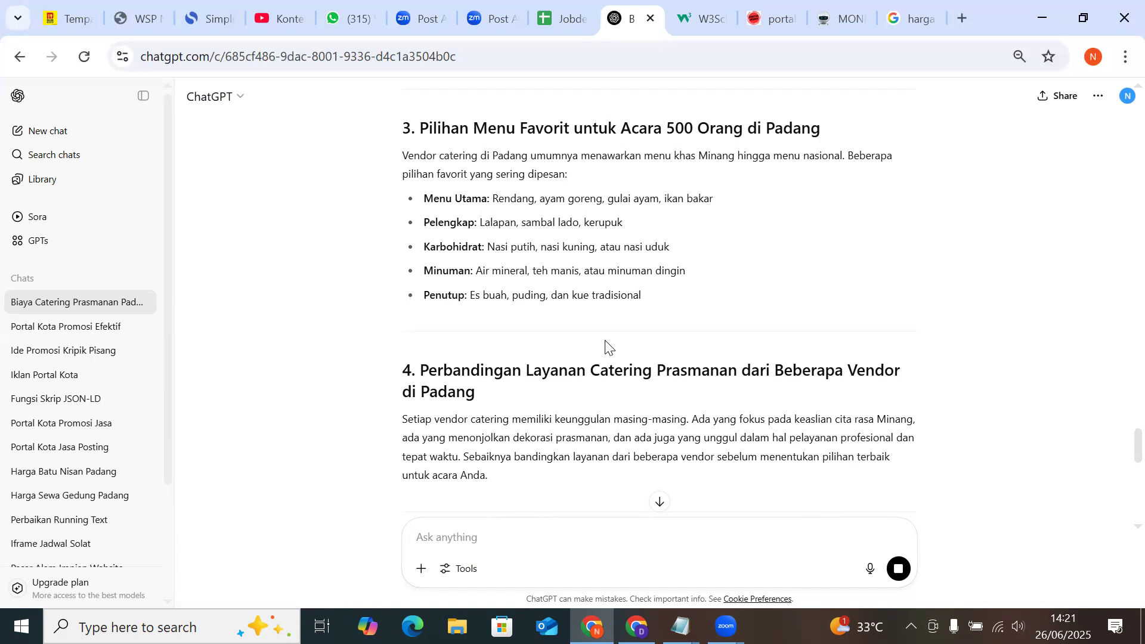
scroll(608, 331, down, 15)
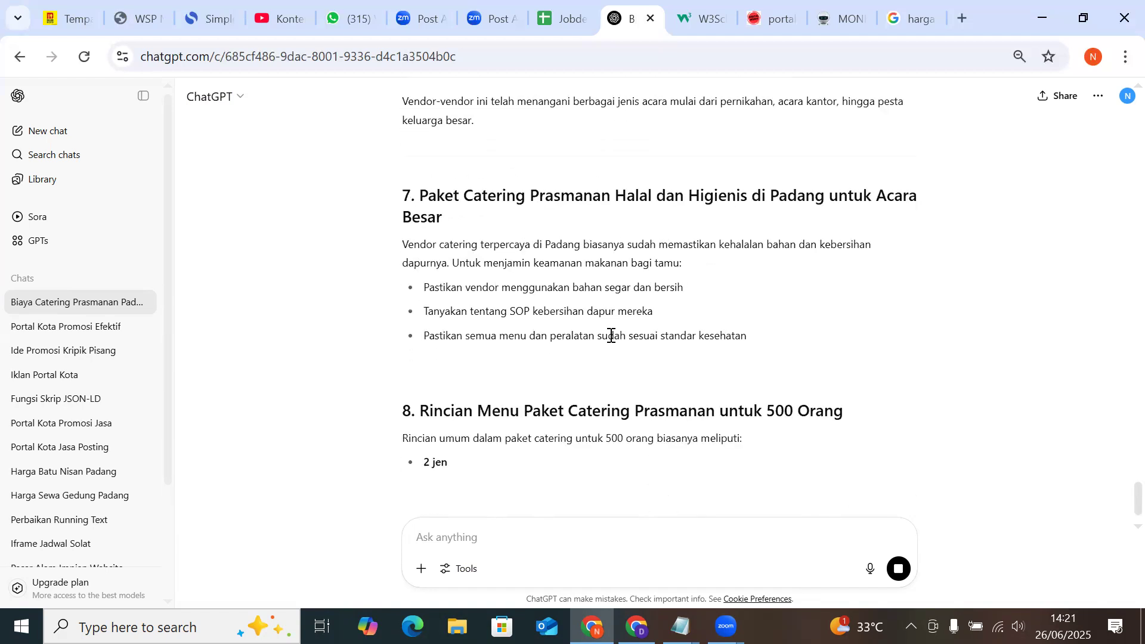
scroll(612, 336, down, 3)
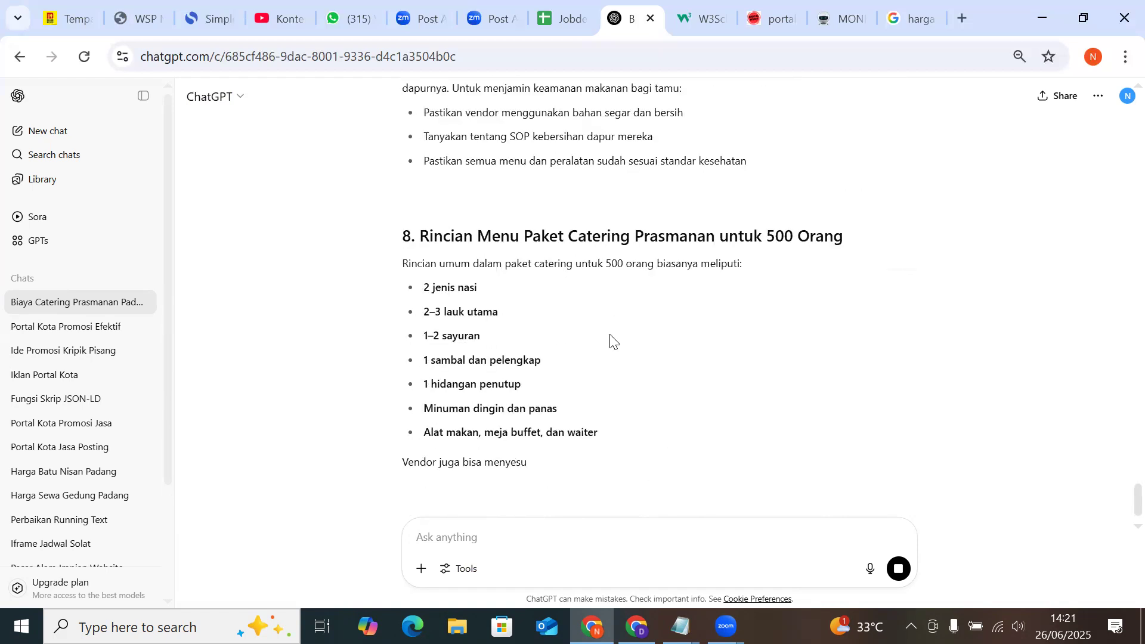
scroll(613, 342, down, 2)
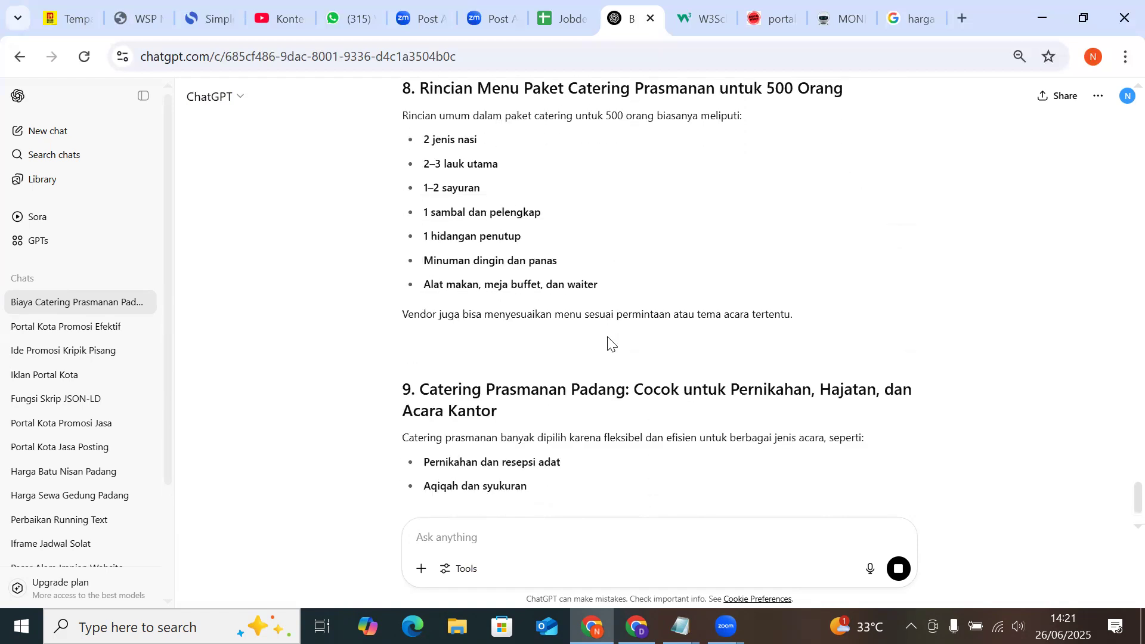
scroll(611, 345, down, 2)
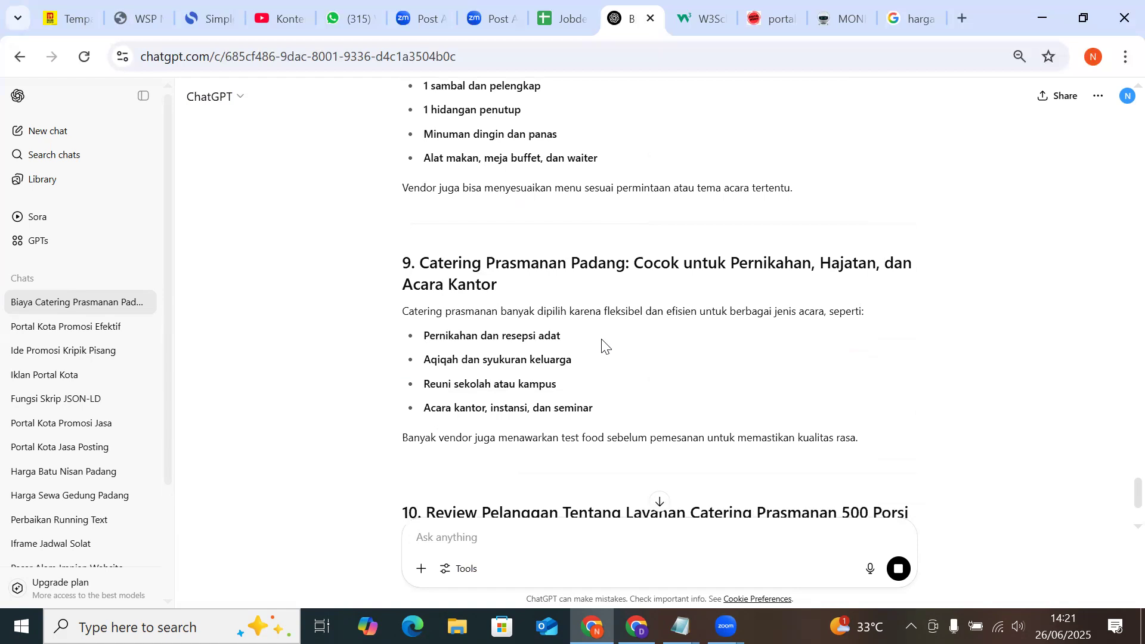
scroll(603, 345, down, 3)
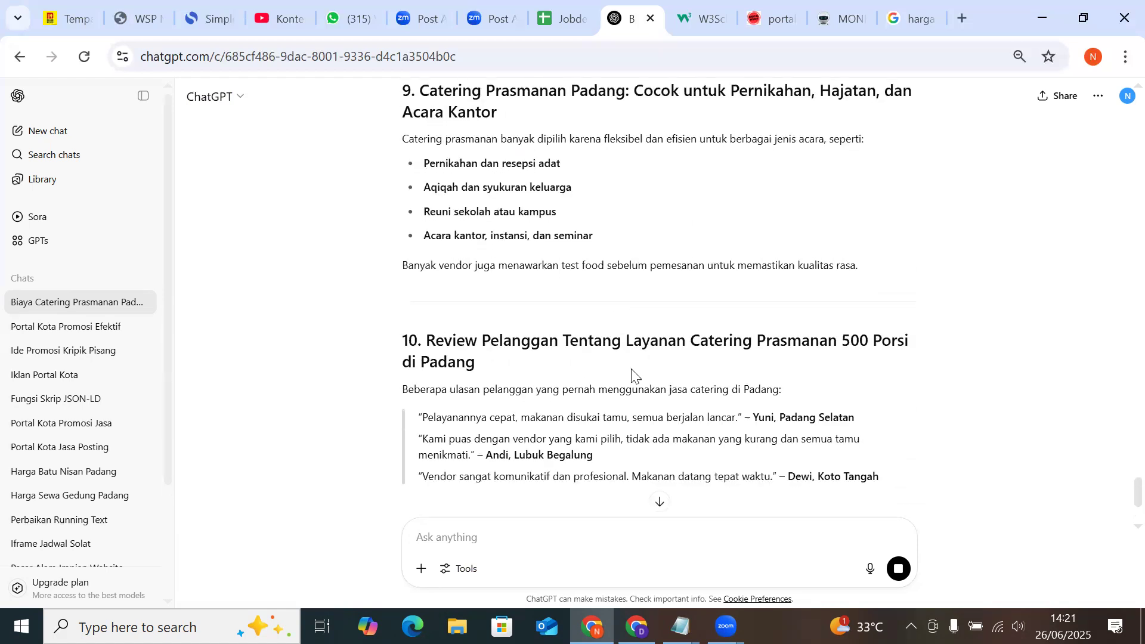
scroll(636, 376, down, 3)
scroll(641, 381, down, 2)
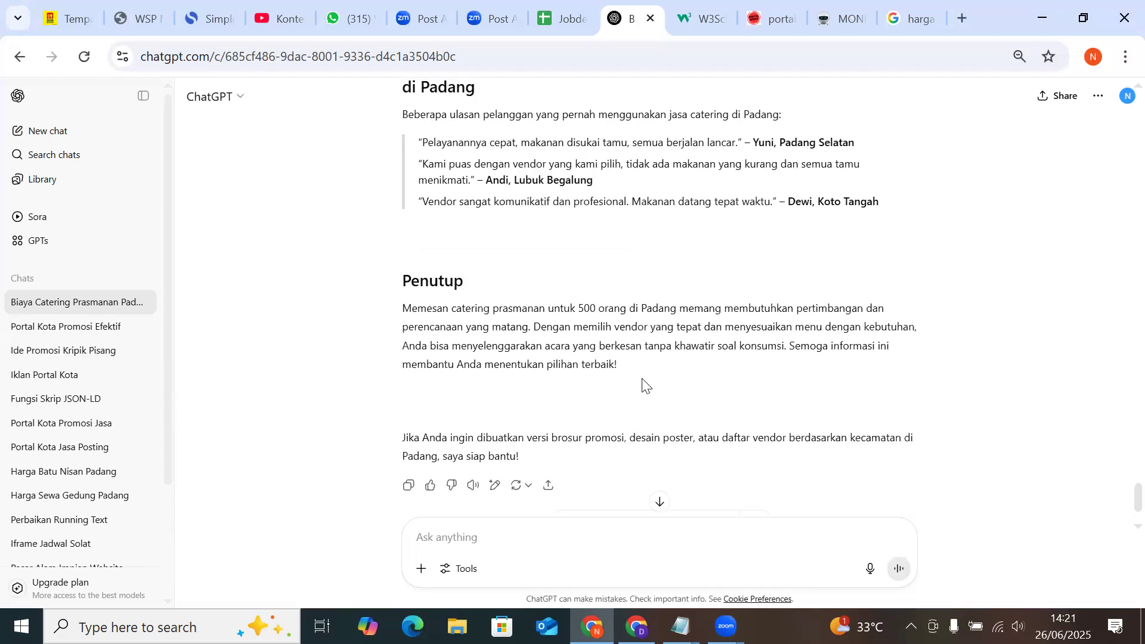
Select and copy the price-free article from its title "Biaya Paket Catering Prasmanan untuk 500 Orang di Padang" through the Penutup paragraph
drag(638, 376, 475, 164)
scroll(476, 278, up, 2)
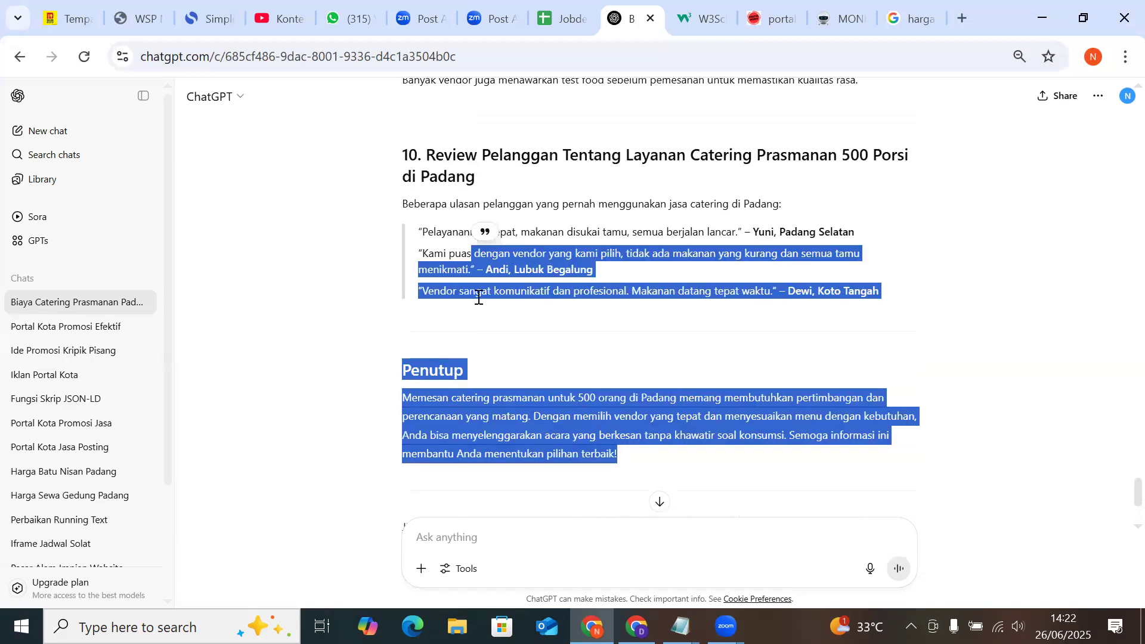
scroll(482, 340, up, 20)
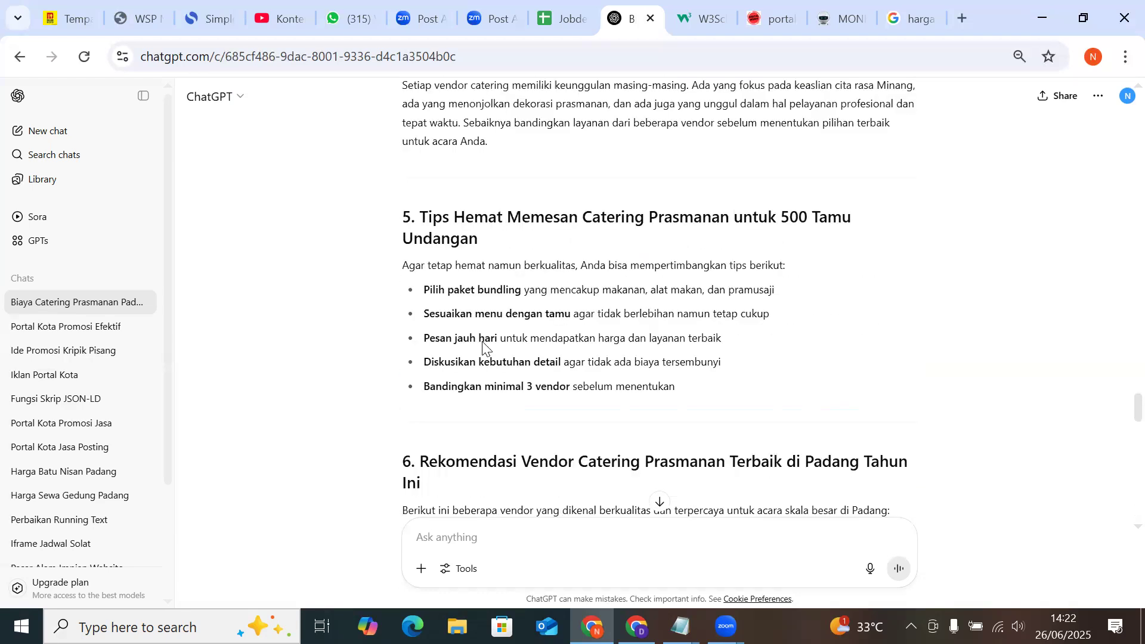
scroll(483, 344, up, 14)
scroll(485, 346, down, 4)
scroll(483, 347, down, 3)
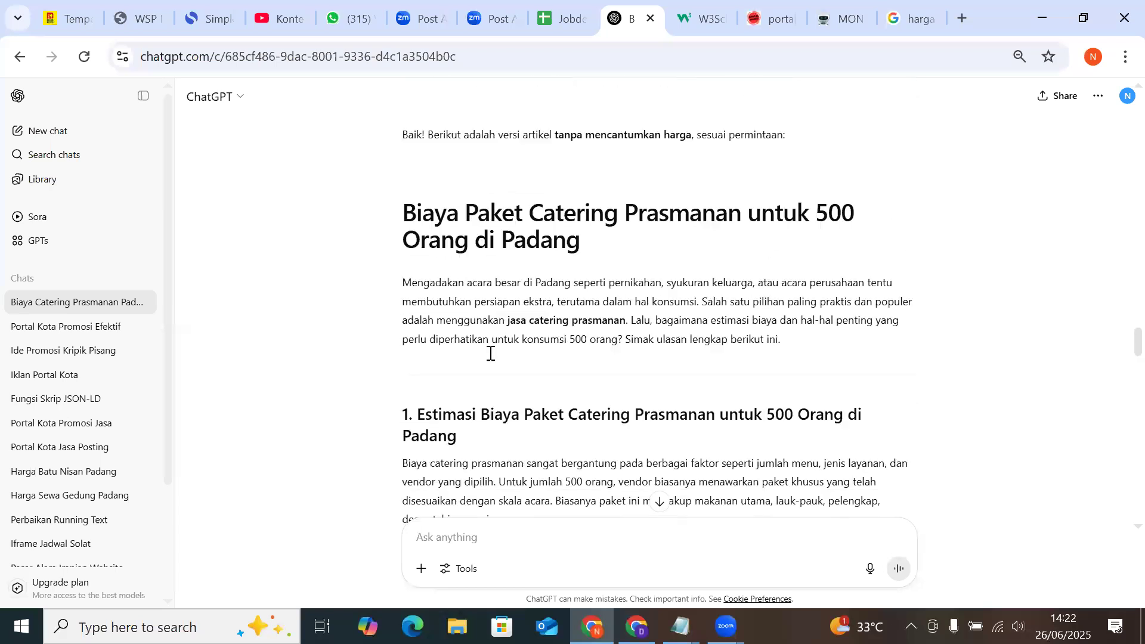
shift+click(400, 243)
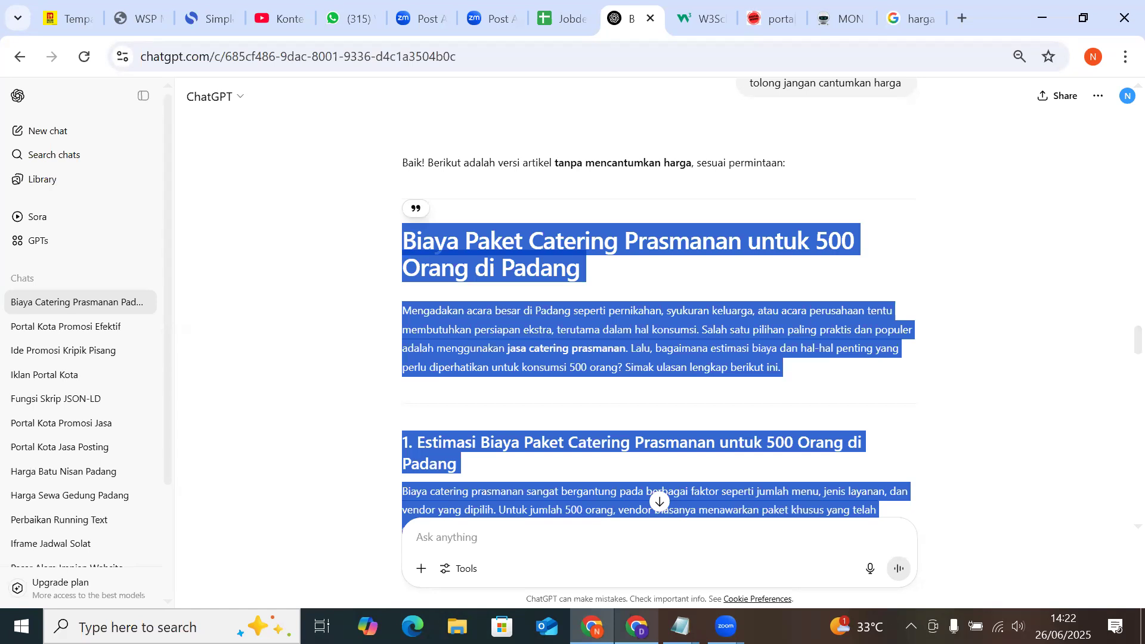
Switch to the bisnismanis.my.id admin panel, start a new Atas Konten entry, and paste the article into its Konten editor
click(637, 626)
click(772, 9)
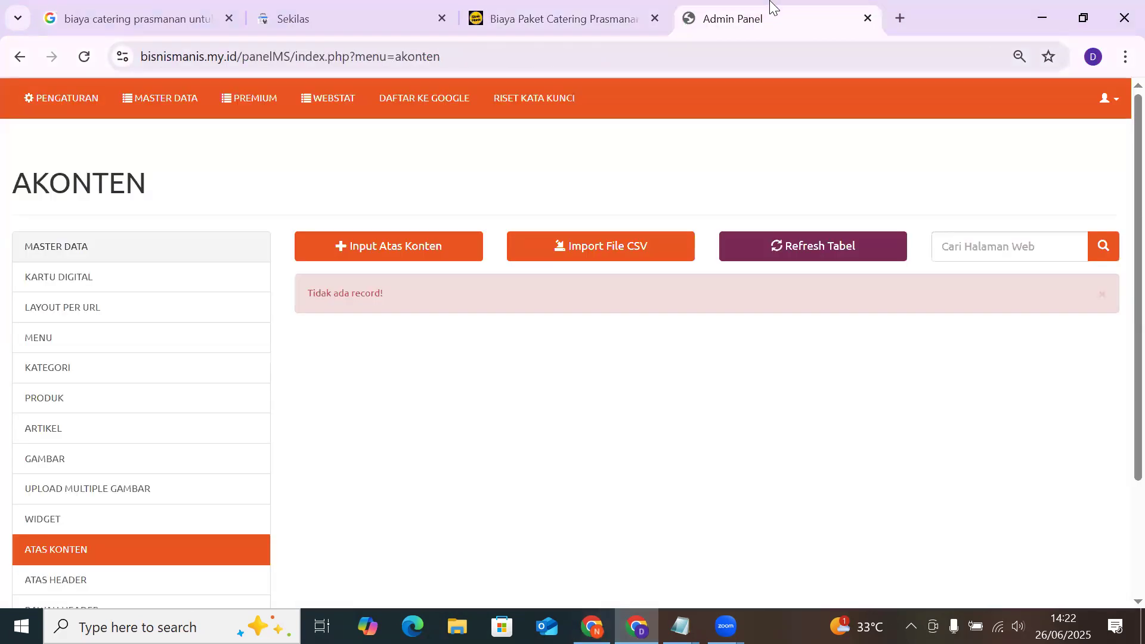
scroll(181, 412, down, 2)
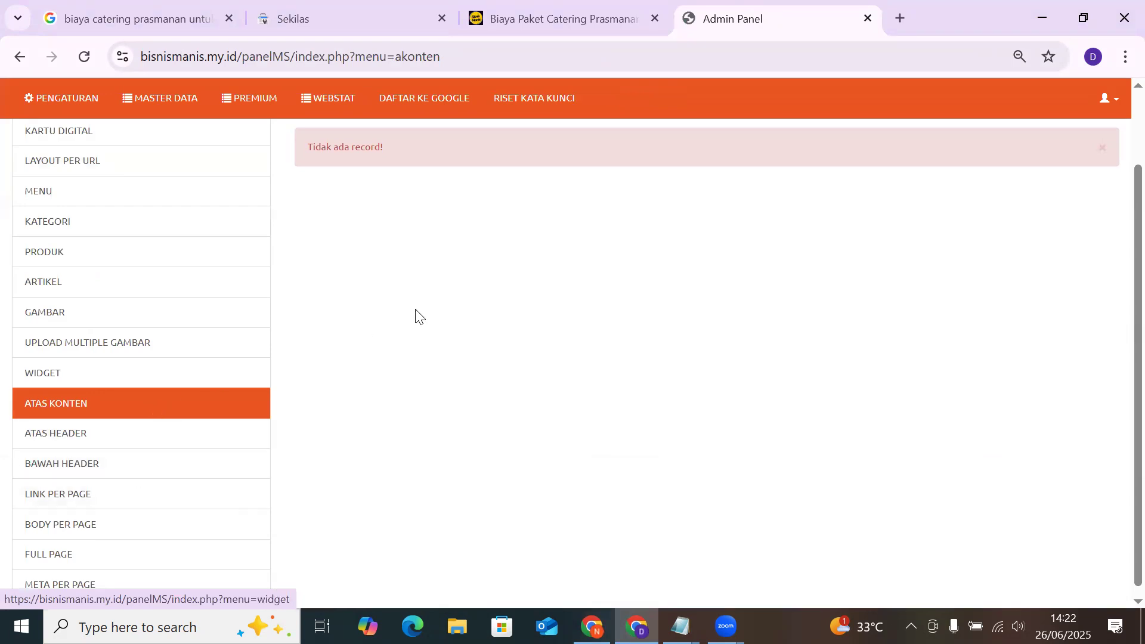
scroll(416, 317, up, 2)
click(429, 258)
click(354, 434)
key(ctrl+v)
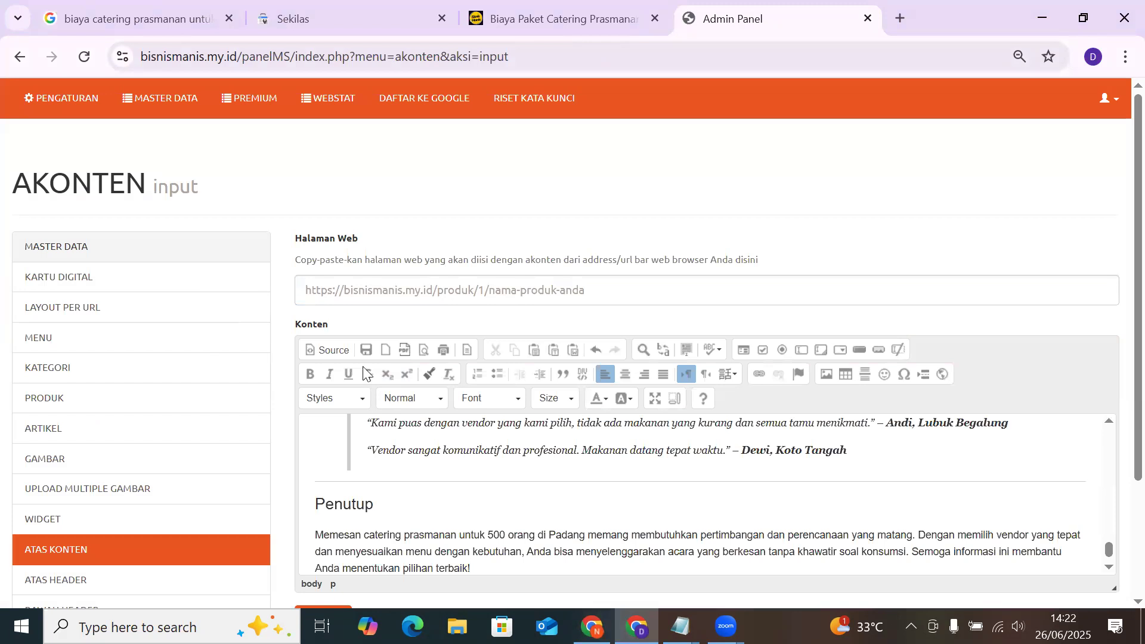
Maximize the content editor and remove the "Penutup" heading and the divider line above it
click(655, 399)
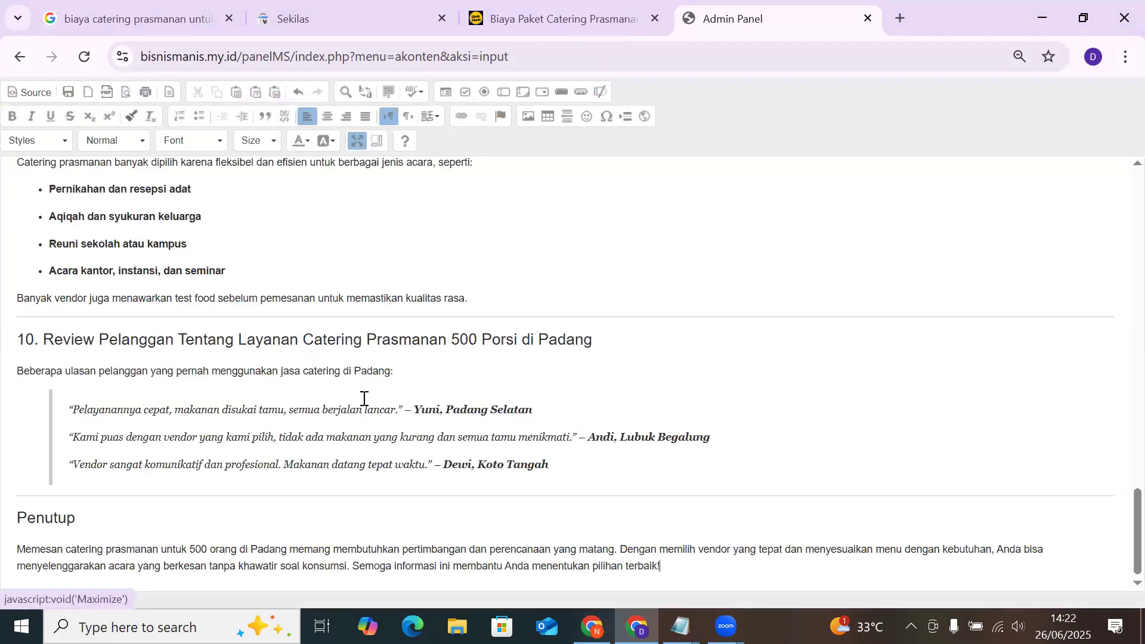
double_click(38, 518)
key(BackSpace)
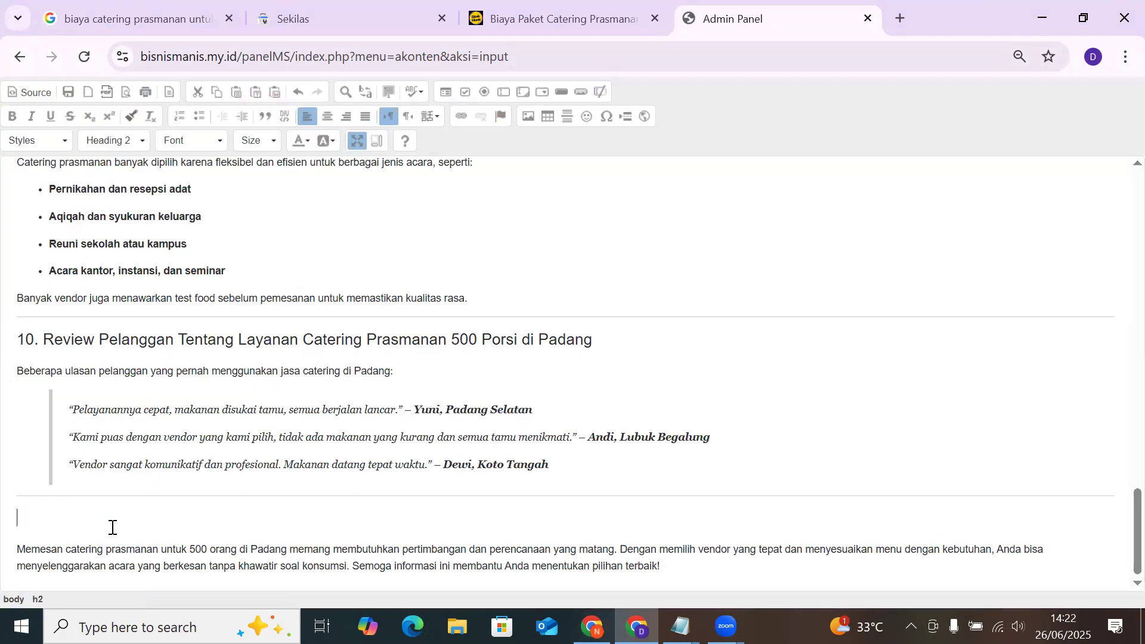
key(BackSpace)
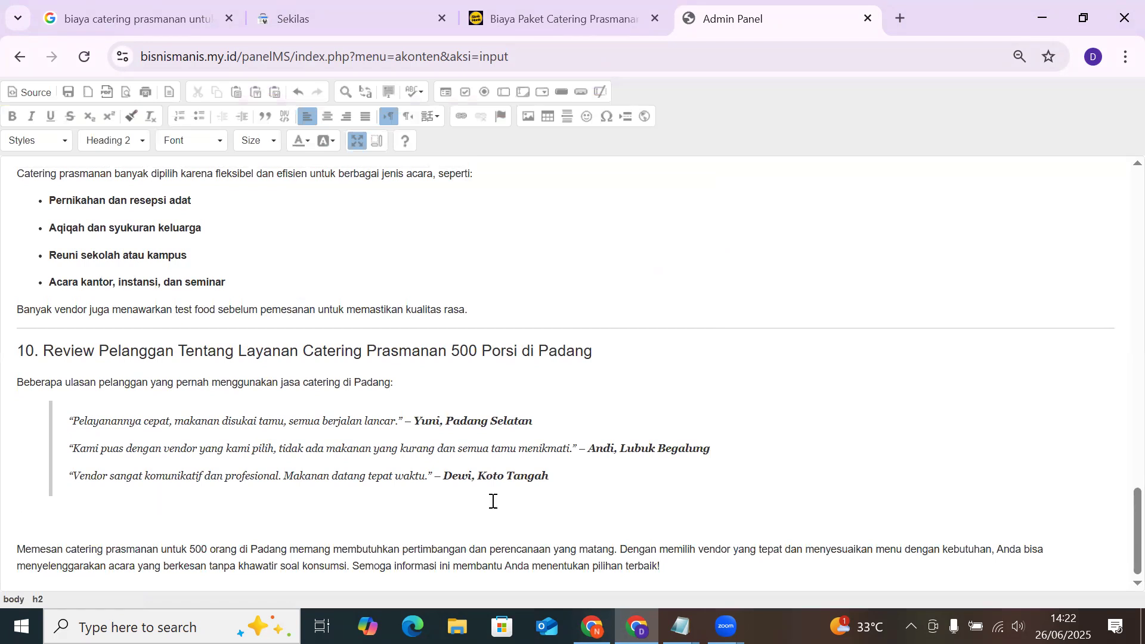
Delete section 10 with the customer reviews and the leftover divider before the closing paragraph
drag(582, 483, 20, 350)
key(BackSpace)
key(BackSpace)
key(BackSpace)
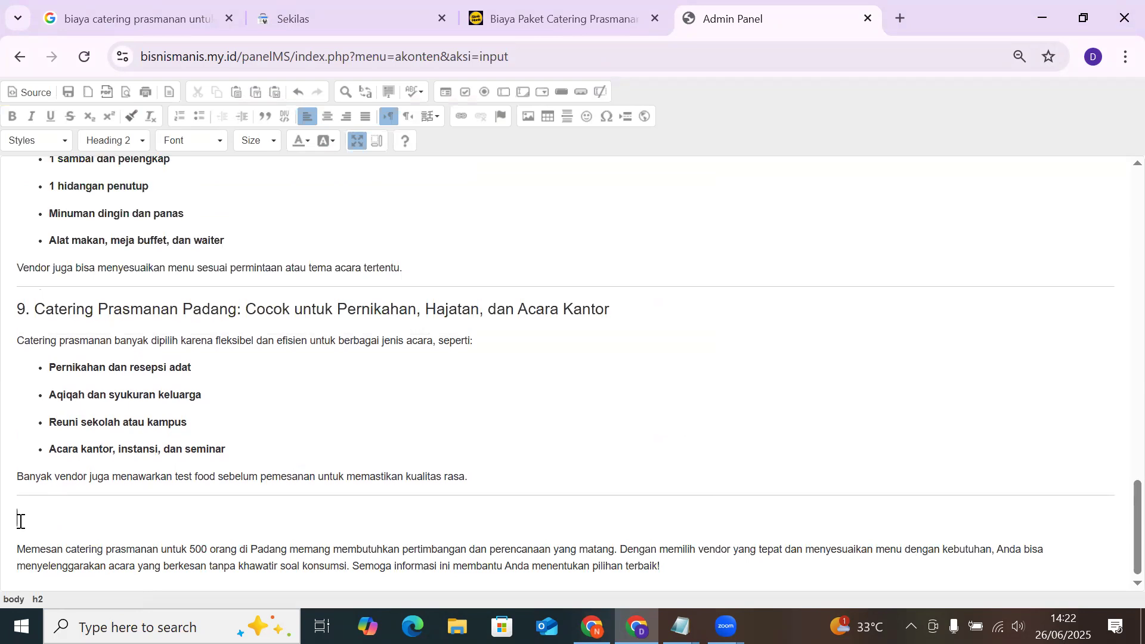
key(BackSpace)
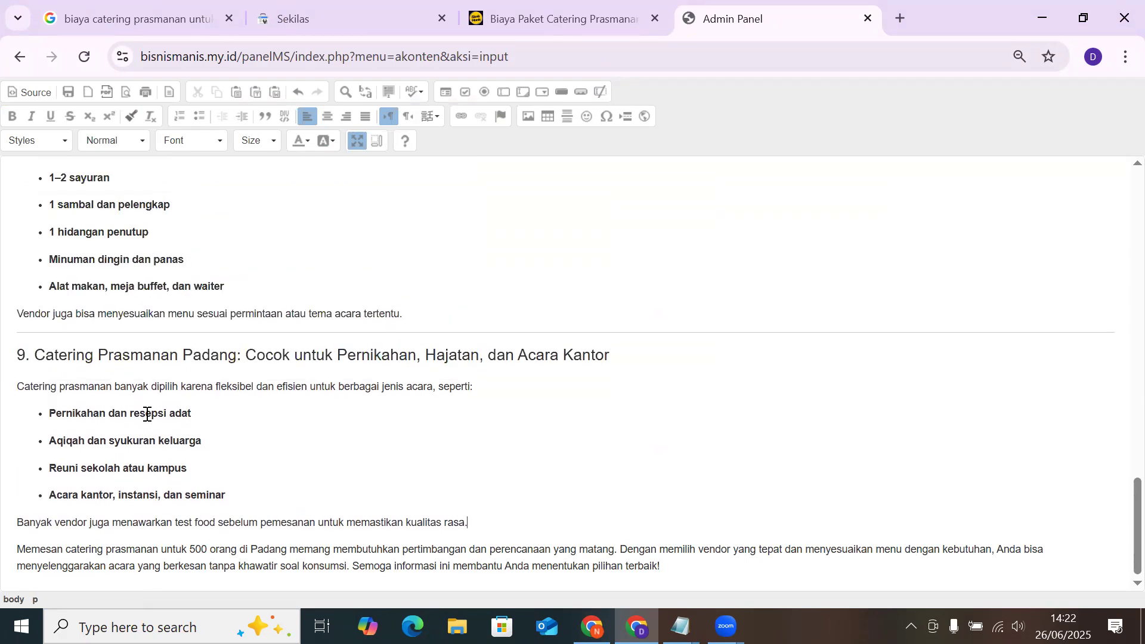
Bold the article title and the "Estimasi Biaya Paket Catering Prasmanan" subheading, removing the subheading's "1." number
scroll(148, 413, up, 20)
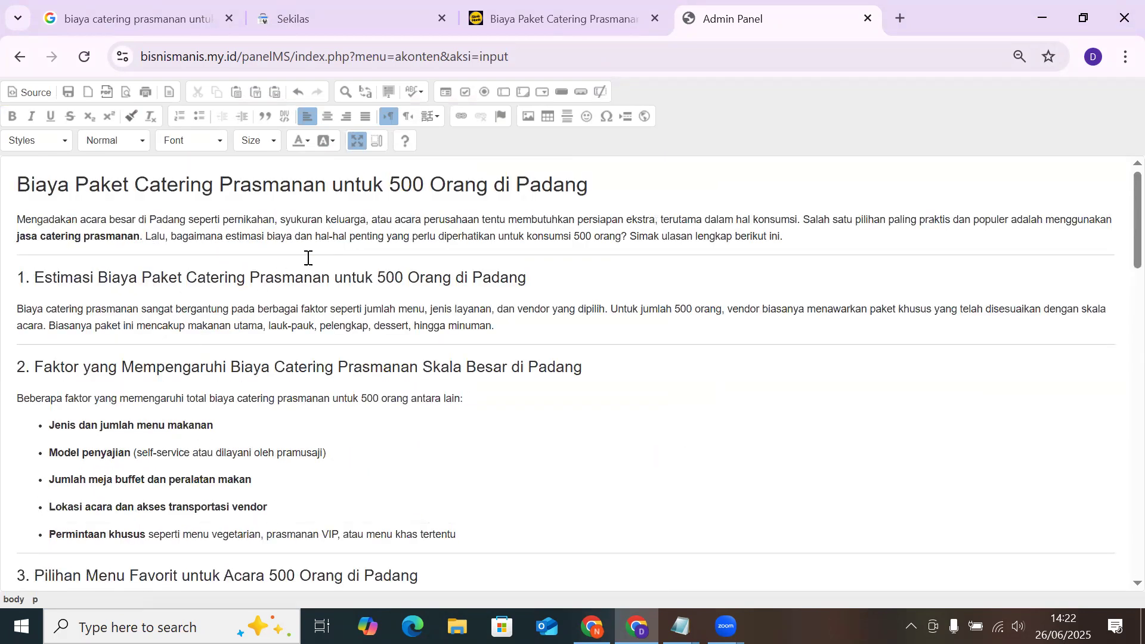
triple_click(10, 185)
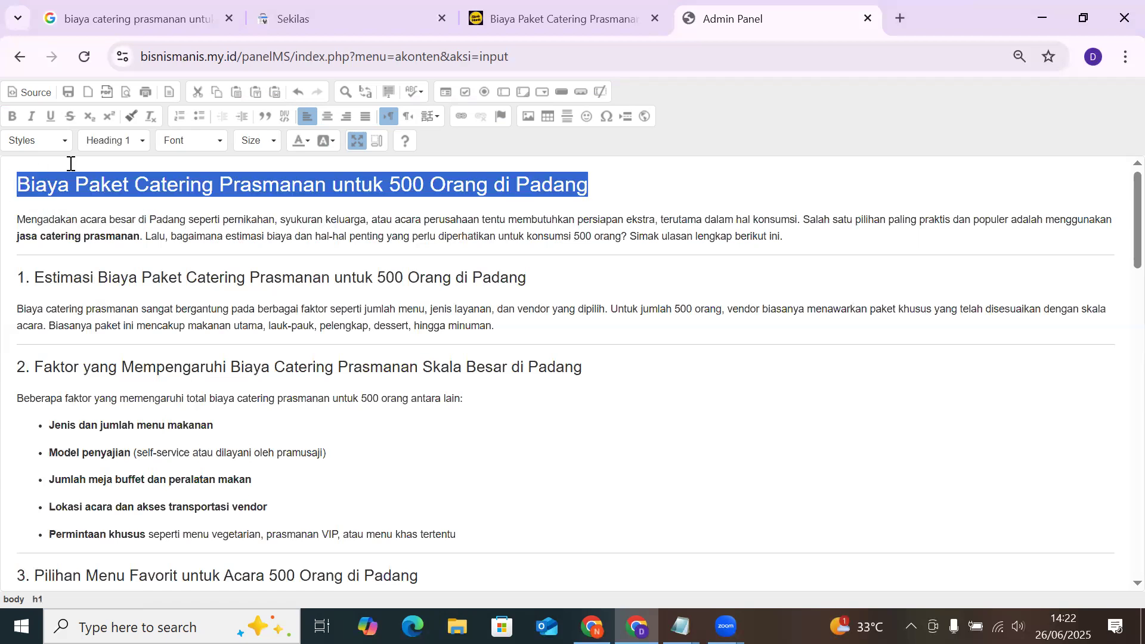
click(15, 118)
drag(541, 277, 10, 273)
click(14, 118)
key(BackSpace)
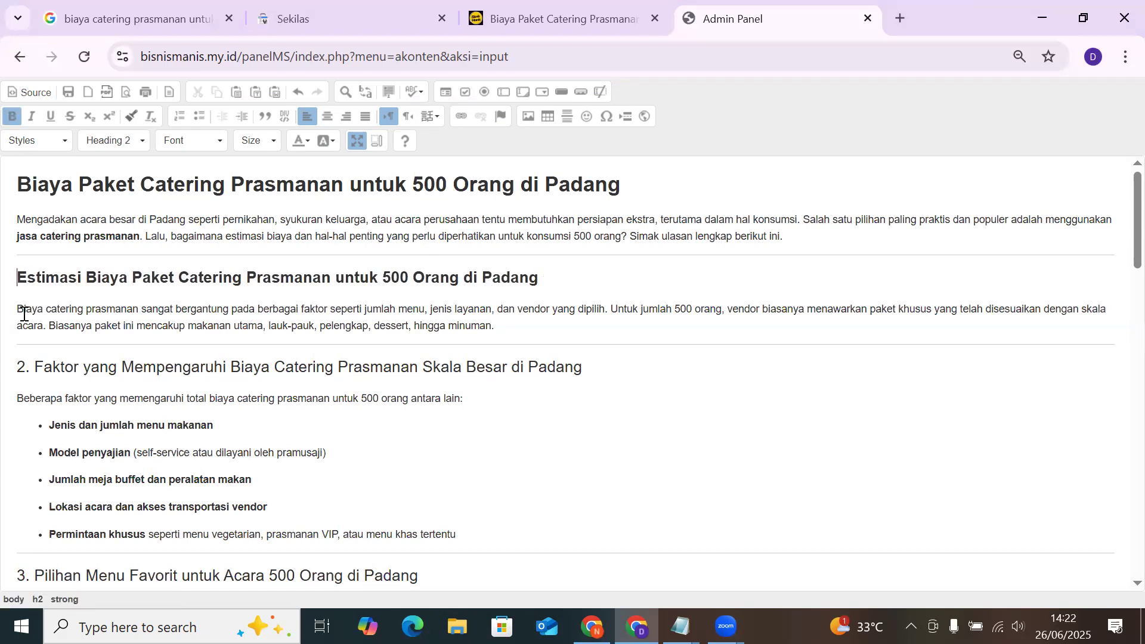
Remove the "2." number from the "Faktor yang Mempengaruhi Biaya Catering Prasmanan" subheading and bold its text
drag(31, 365, 3, 370)
key(BackSpace)
drag(559, 367, 13, 368)
click(12, 117)
click(43, 397)
Bold the "Pilihan Menu Favorit untuk Acara 500 Orang di Padang" subheading and remove its leading "3." number
scroll(43, 389, down, 3)
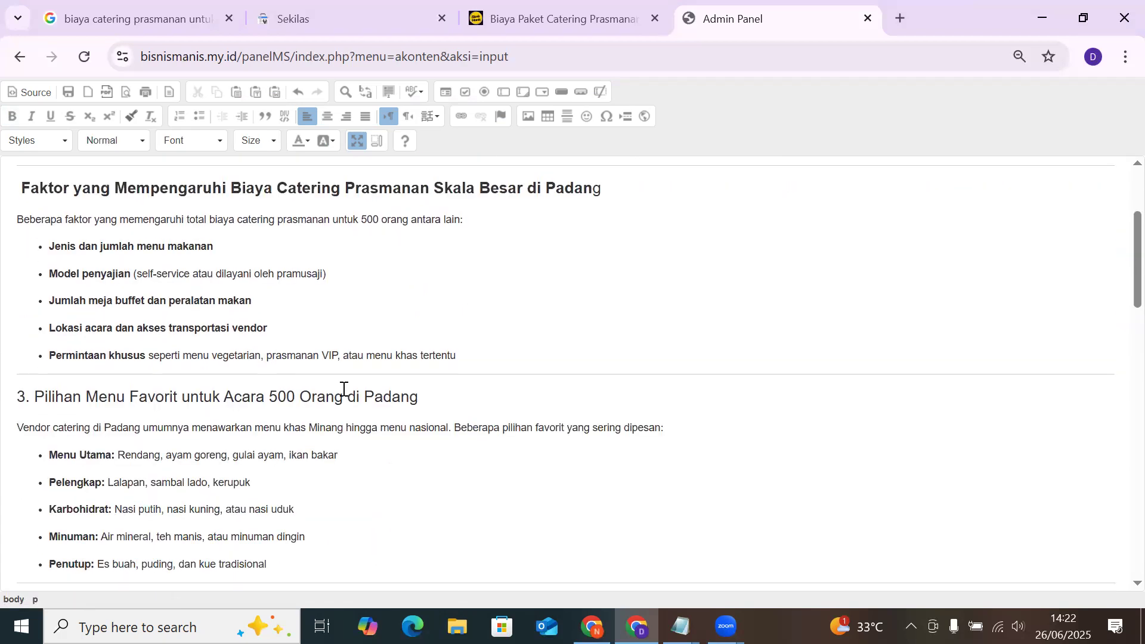
drag(418, 401, 25, 406)
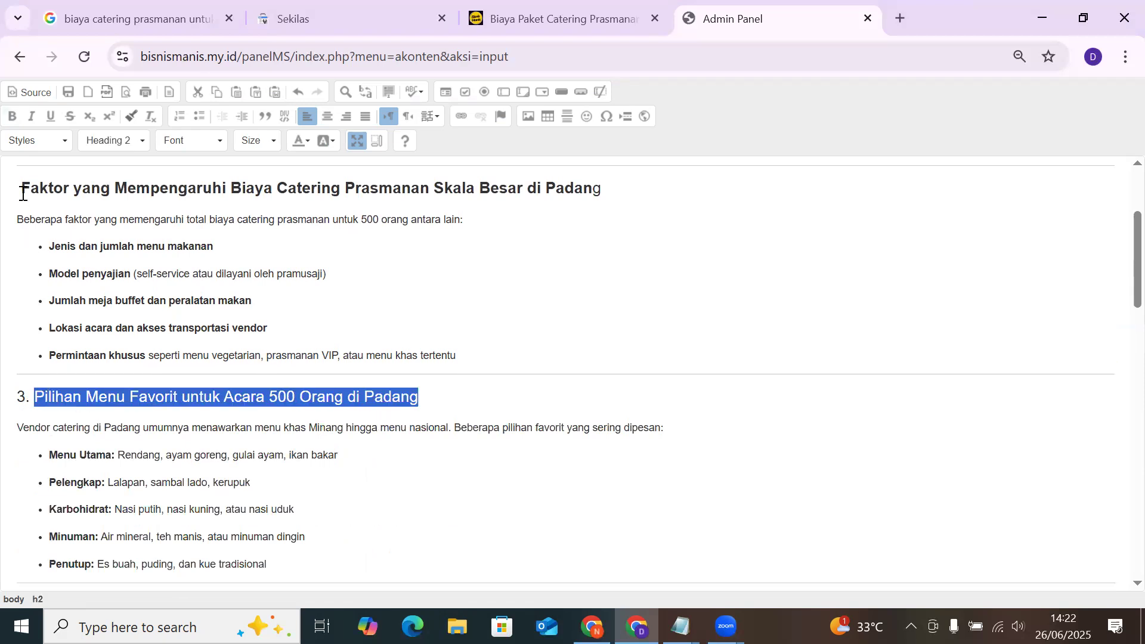
click(12, 117)
drag(34, 405, 10, 399)
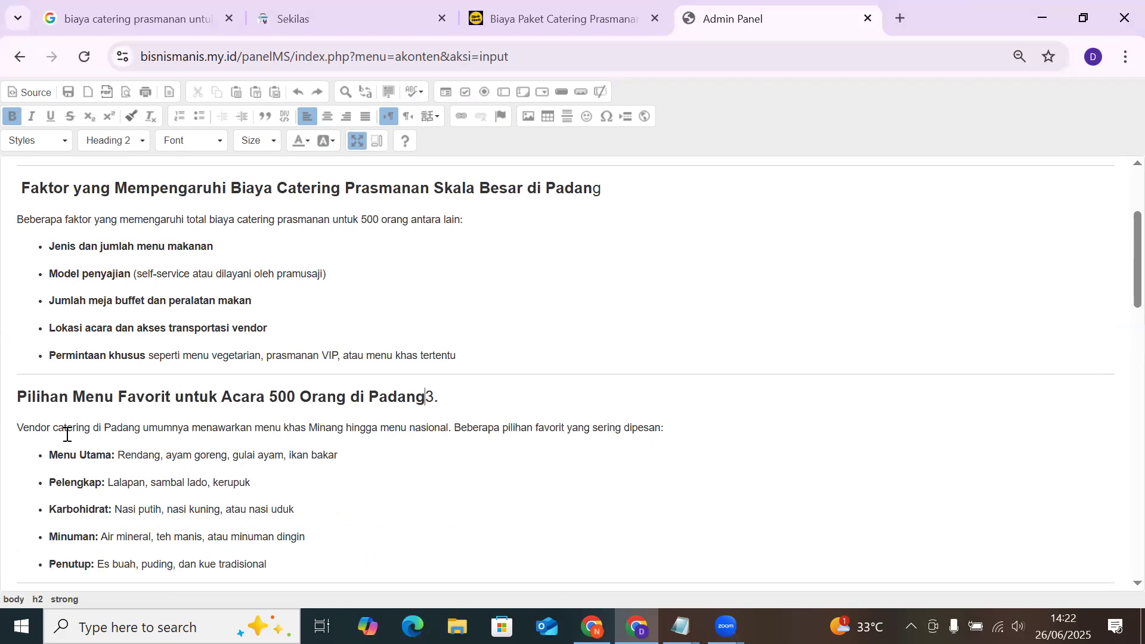
click(447, 407)
key(ctrl+b)
Remove the "4." number from the "Perbandingan Layanan Catering Prasmanan" subheading and make it bold
scroll(328, 458, down, 9)
scroll(108, 377, up, 3)
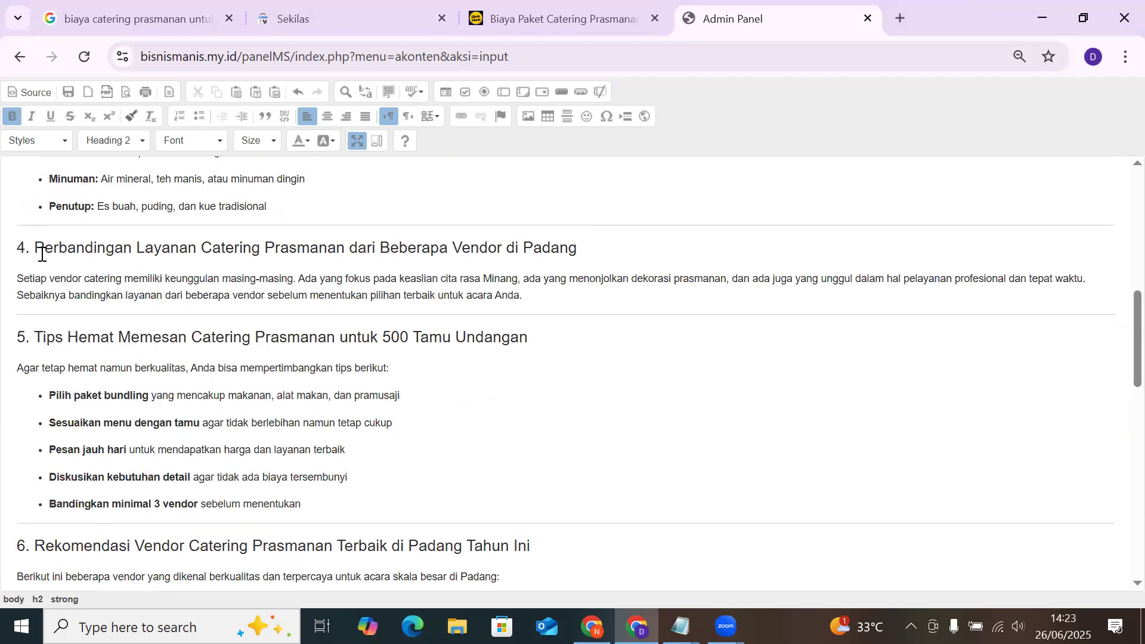
drag(36, 249, 9, 253)
key(BackSpace)
drag(615, 251, 13, 250)
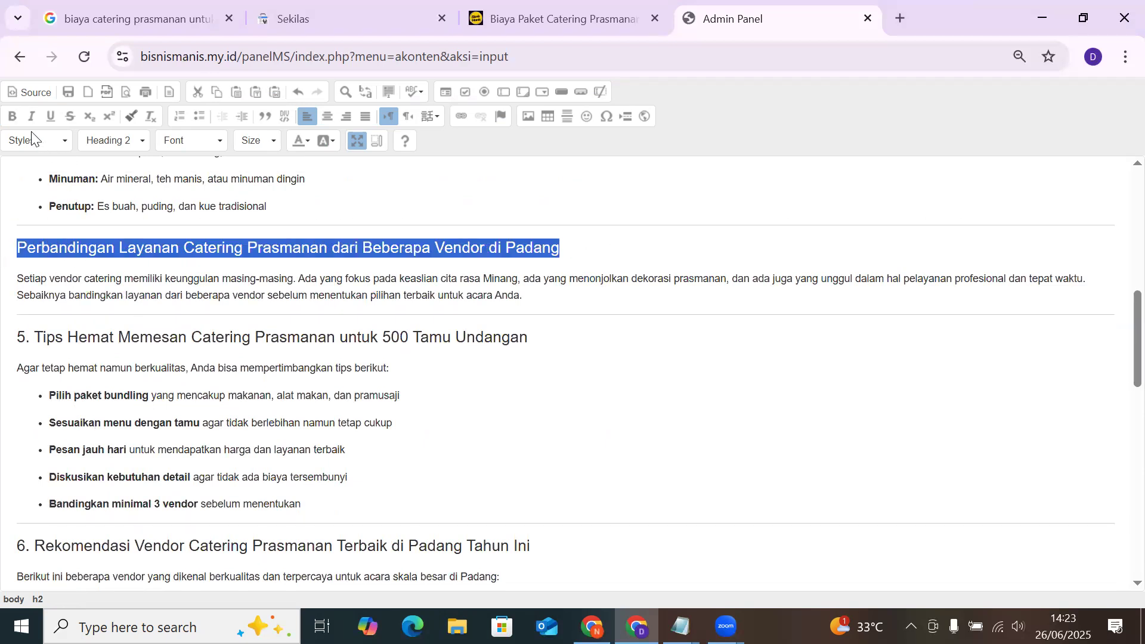
click(12, 116)
Strip the "5." number from the "Tips Hemat Memesan Catering Prasmanan untuk 500 Tamu Undangan" subheading and bold it
drag(34, 338, 493, 334)
key(BackSpace)
click(12, 116)
Remove the "6." number from the "Rekomendasi Vendor Catering Prasmanan Terbaik di Padang Tahun Ini" subheading and bold it
scroll(56, 318, down, 3)
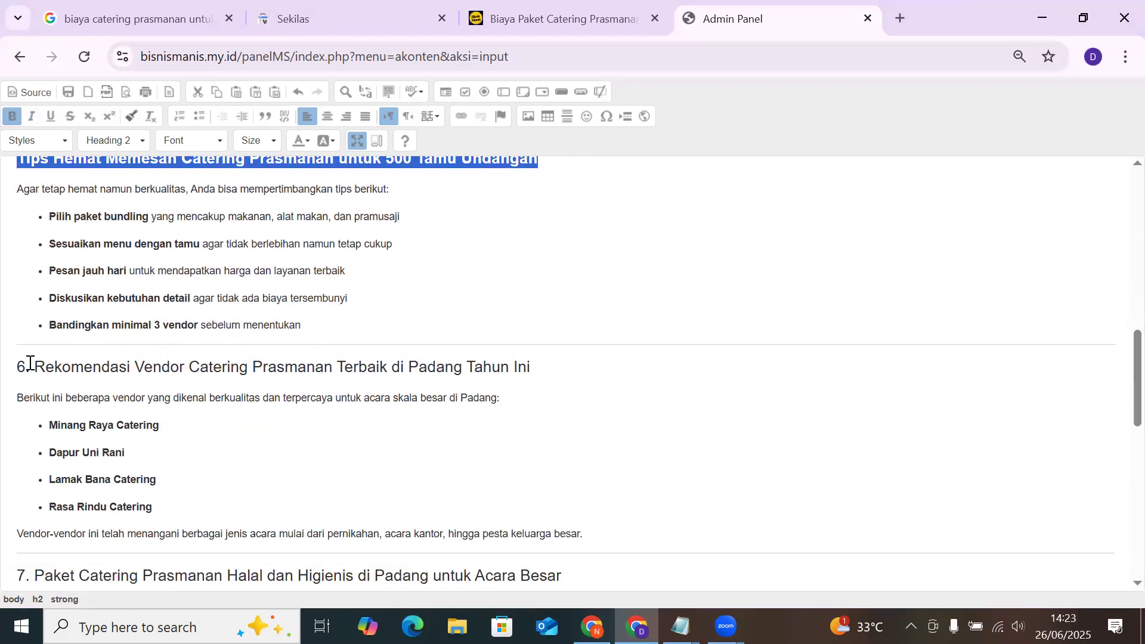
drag(35, 365, 13, 365)
key(BackSpace)
drag(514, 366, 14, 366)
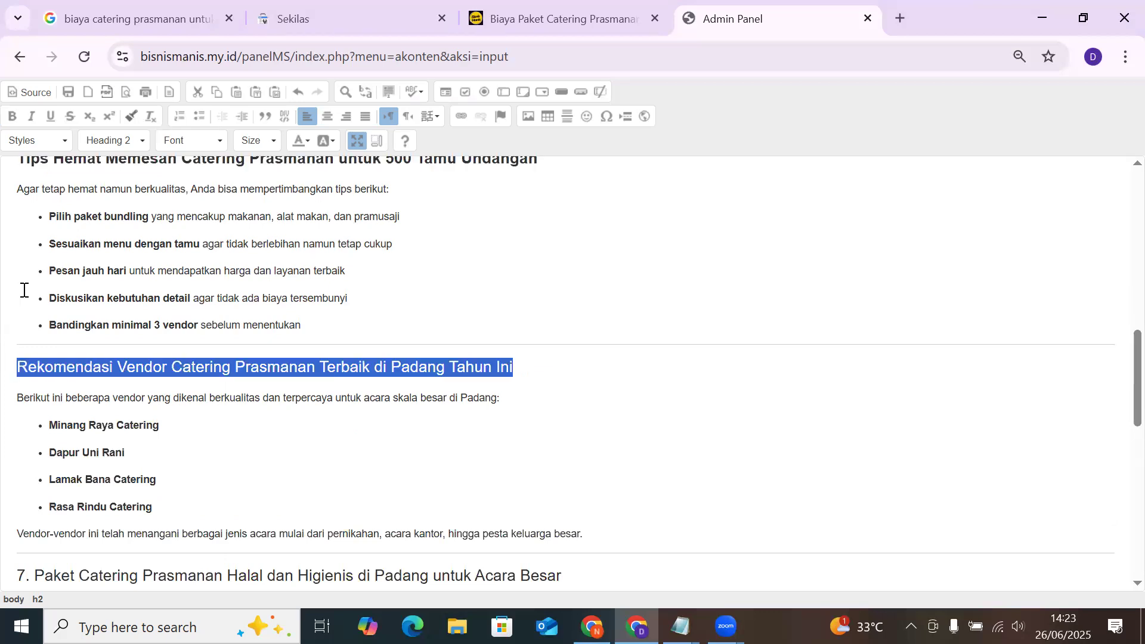
click(12, 116)
Remove the "7." number from the "Paket Catering Prasmanan Halal dan Higienis" subheading and make the text bold
scroll(89, 402, down, 3)
drag(35, 394, 13, 394)
key(BackSpace)
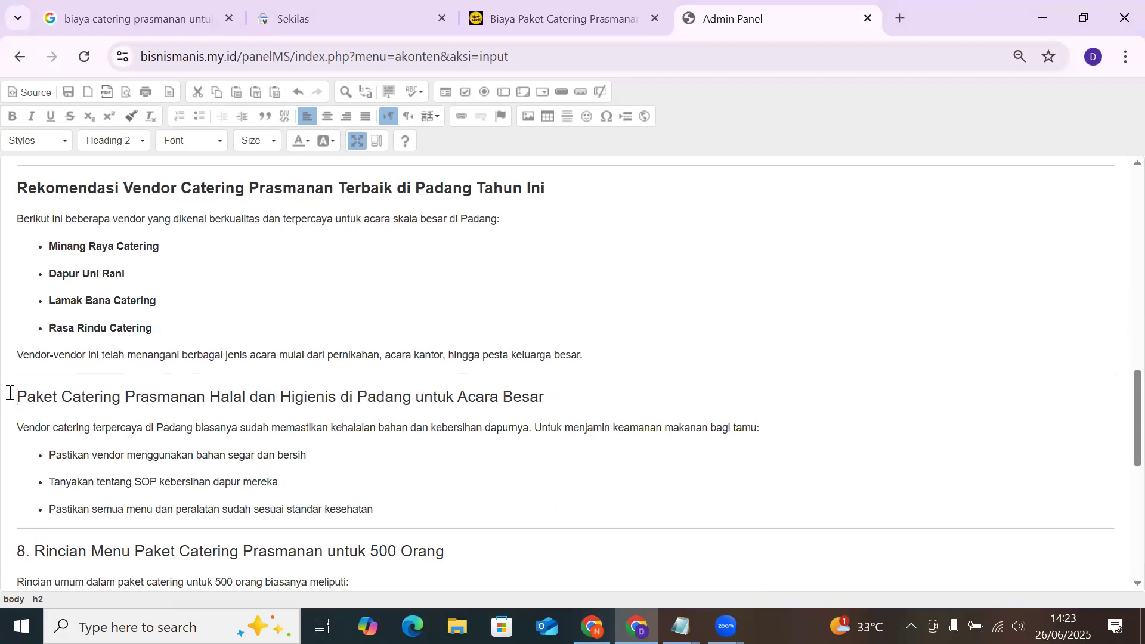
drag(557, 398, 15, 398)
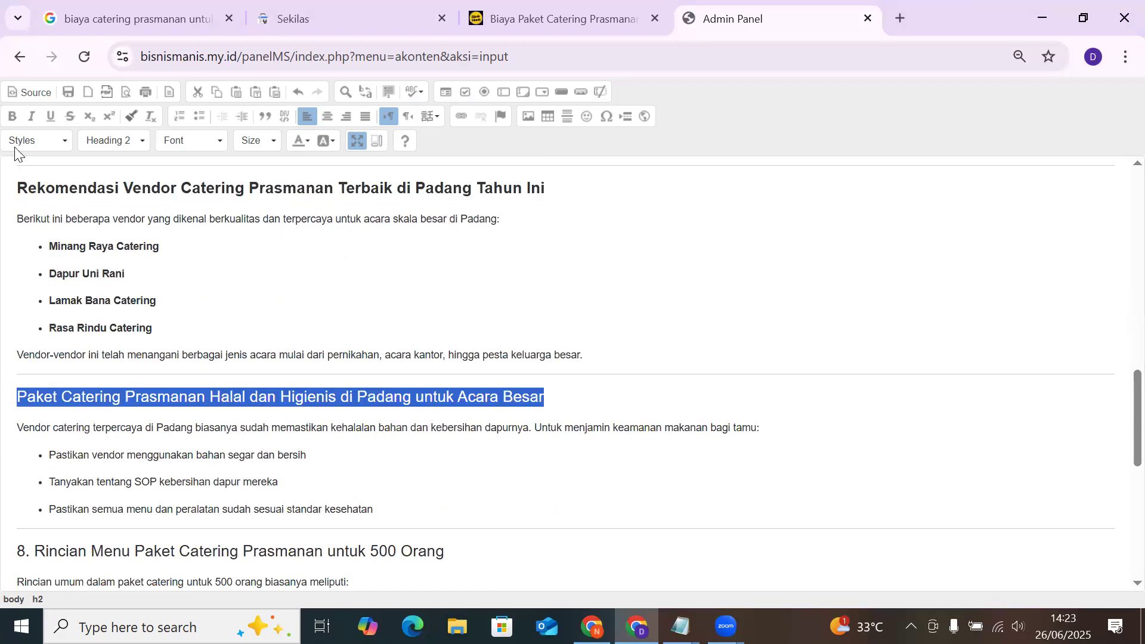
click(12, 117)
Delete the "8." number from the "Rincian Menu Paket Catering Prasmanan untuk 500 Orang" subheading and bold it
scroll(38, 367, down, 3)
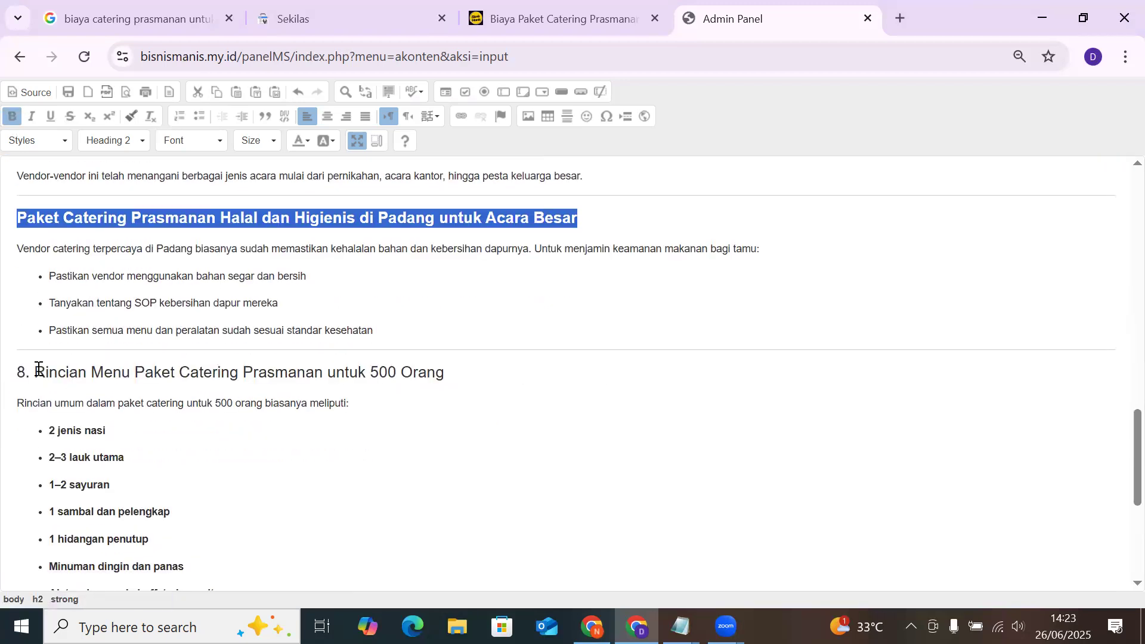
drag(35, 372, 11, 372)
key(BackSpace)
drag(442, 371, 12, 373)
Remove the "9." number from the "Catering Prasmanan Padang: Cocok untuk Pernikahan, Hajatan, dan Acara Kantor" subheading and make it bold
scroll(156, 376, down, 4)
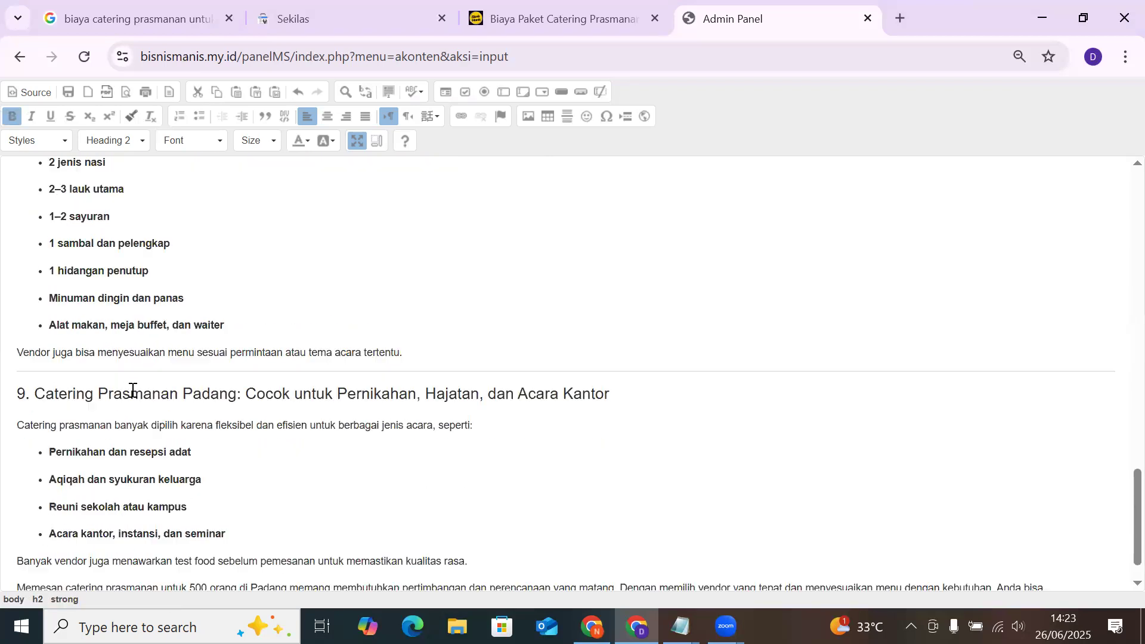
drag(35, 397, 8, 396)
key(BackSpace)
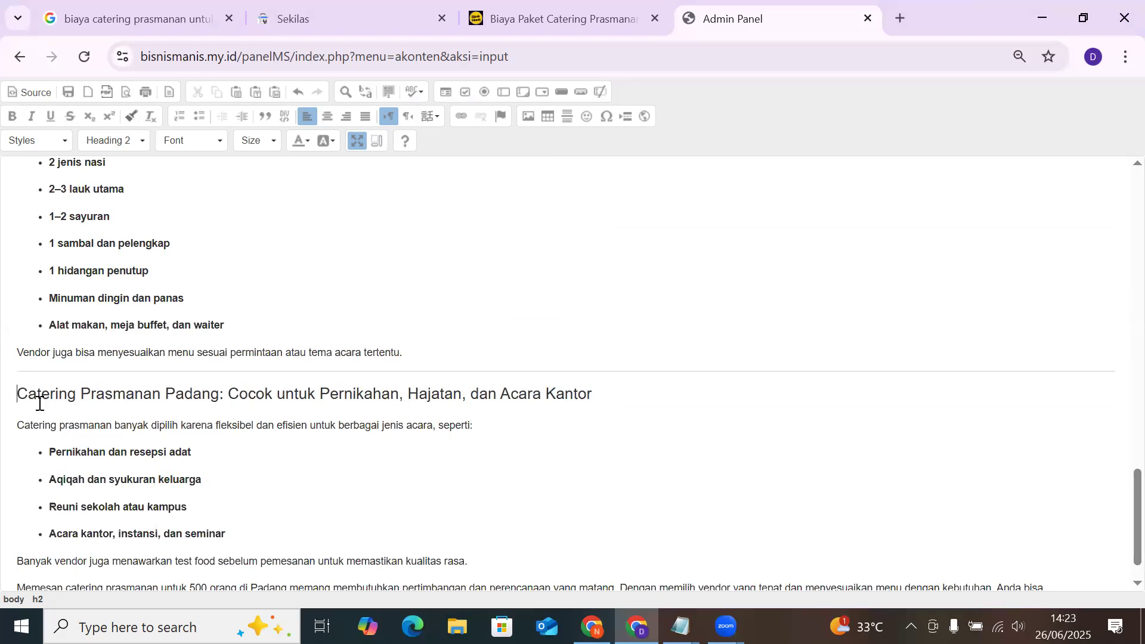
drag(655, 413, 11, 401)
click(17, 115)
click(209, 398)
scroll(215, 430, down, 1)
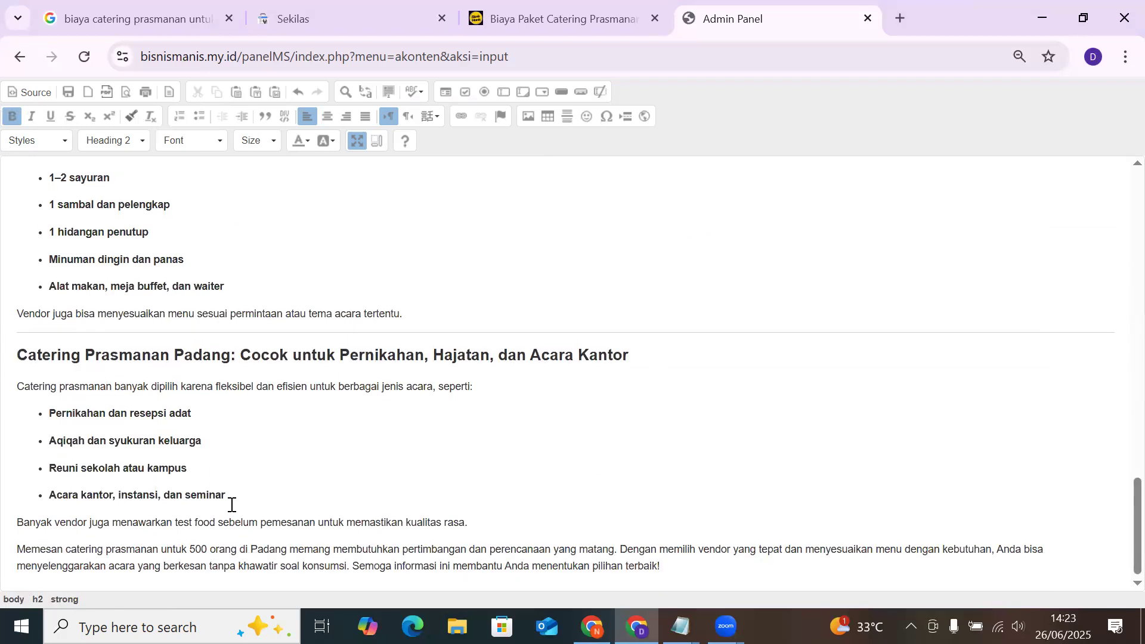
Enter the "biaya-paket-catering-prasmanan-untuk-500-orang-di-padang" keyword page's address as the Halaman Web and submit the Atas Konten entry
click(340, 524)
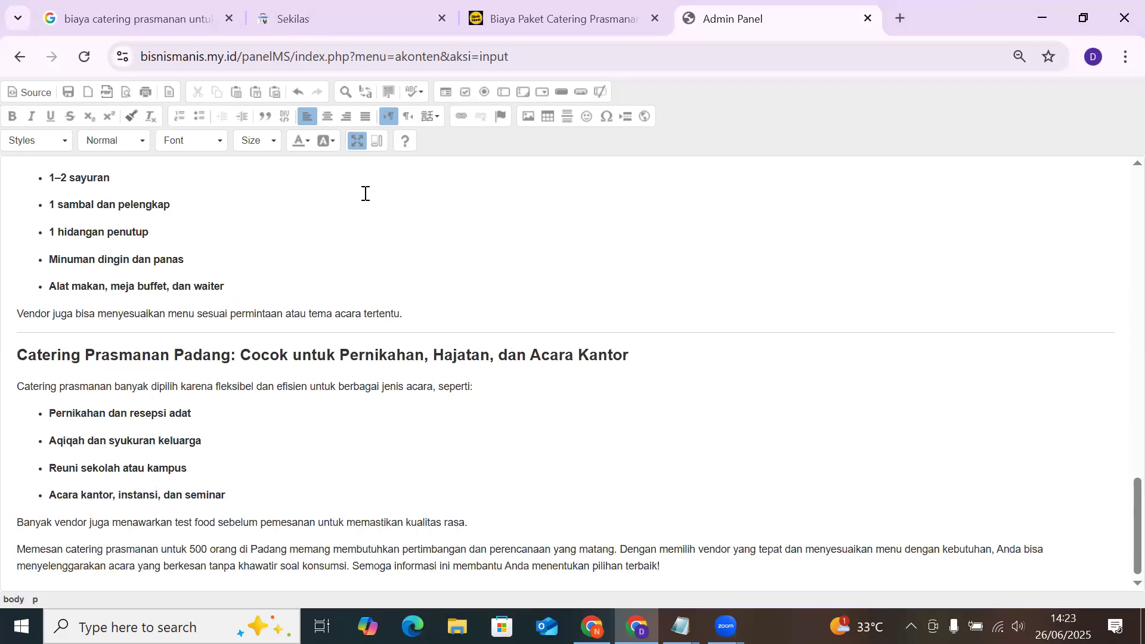
click(360, 143)
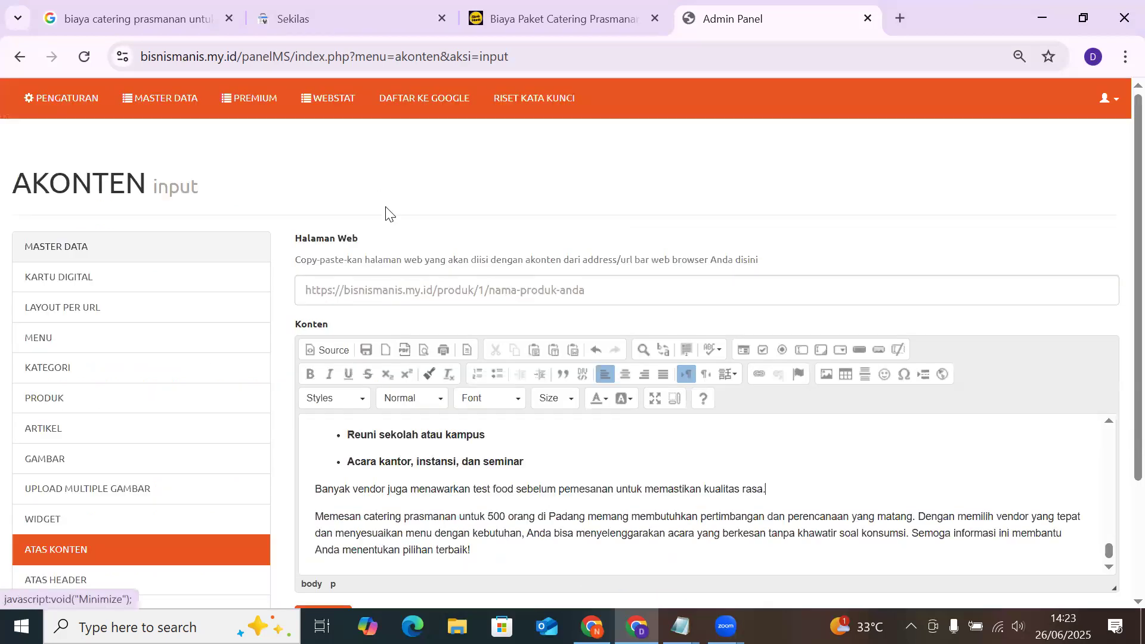
click(406, 296)
click(554, 14)
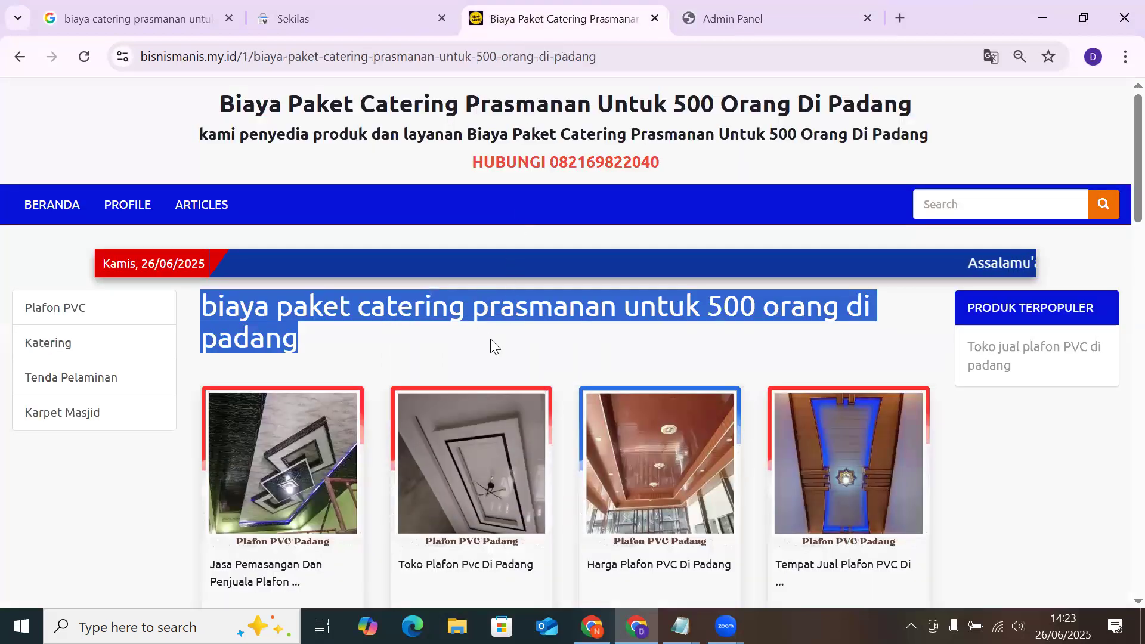
drag(686, 57, 133, 52)
key(ctrl+c)
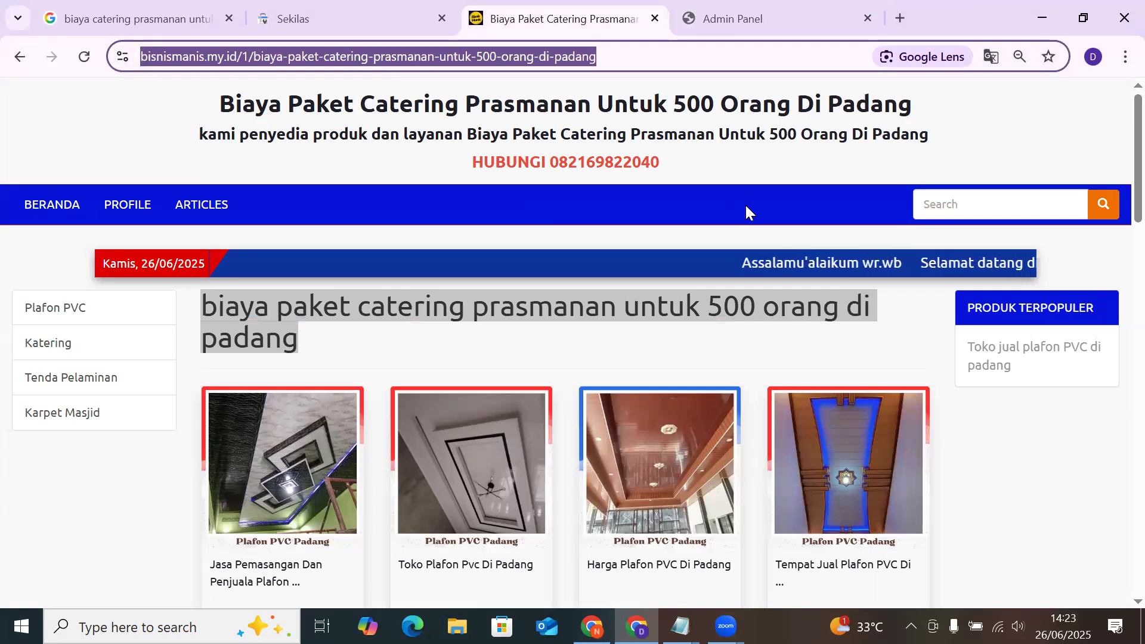
click(753, 18)
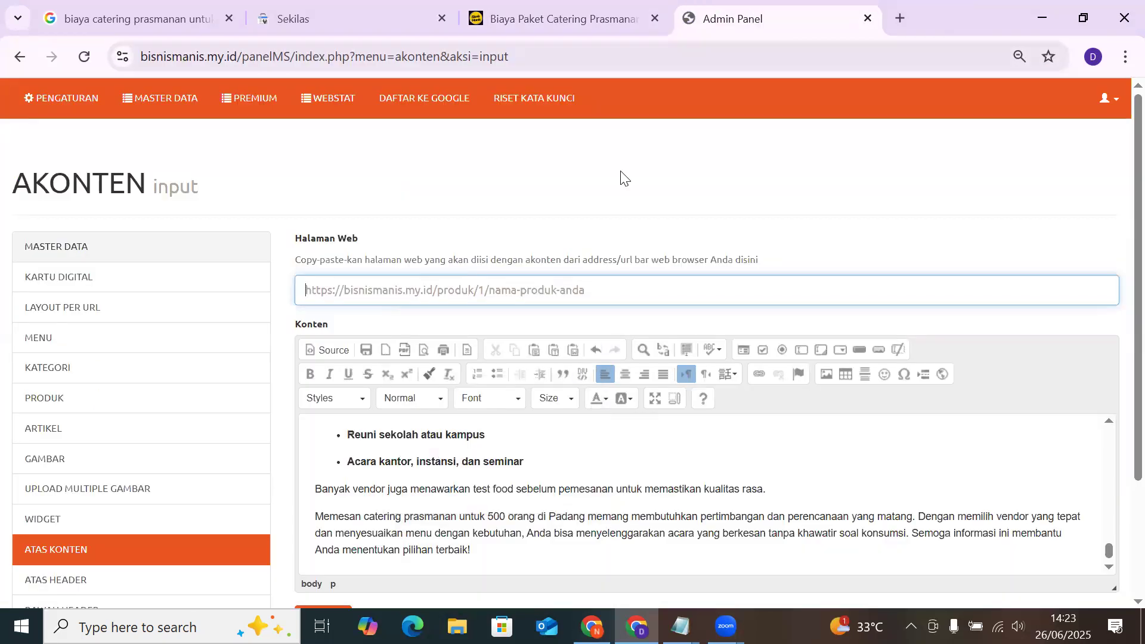
click(536, 297)
key(ctrl+v)
scroll(535, 289, down, 3)
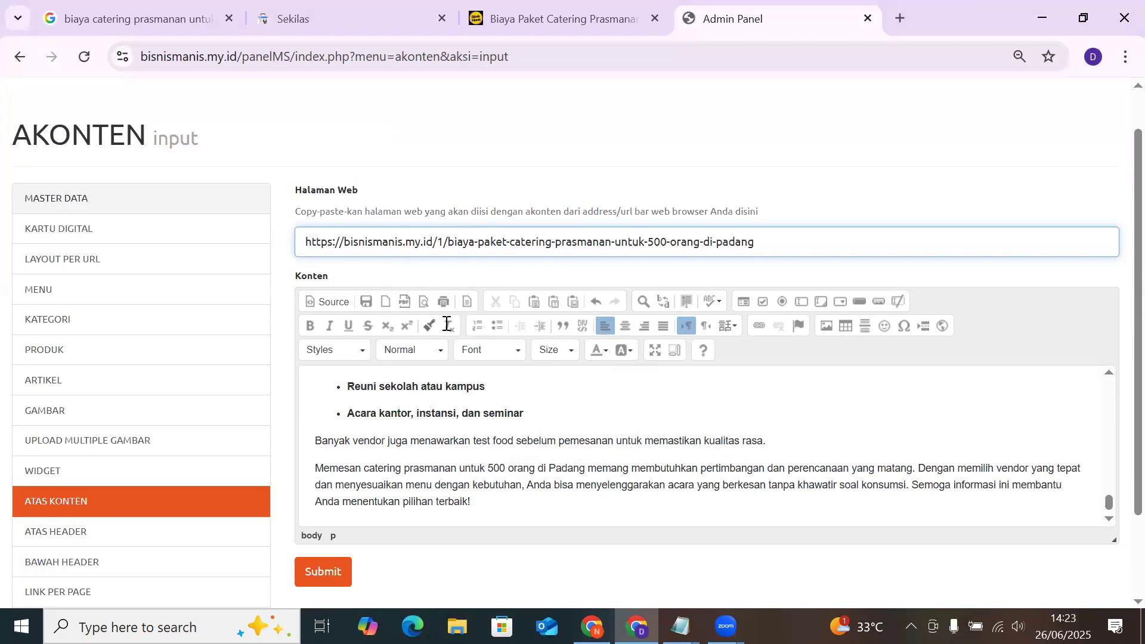
click(335, 468)
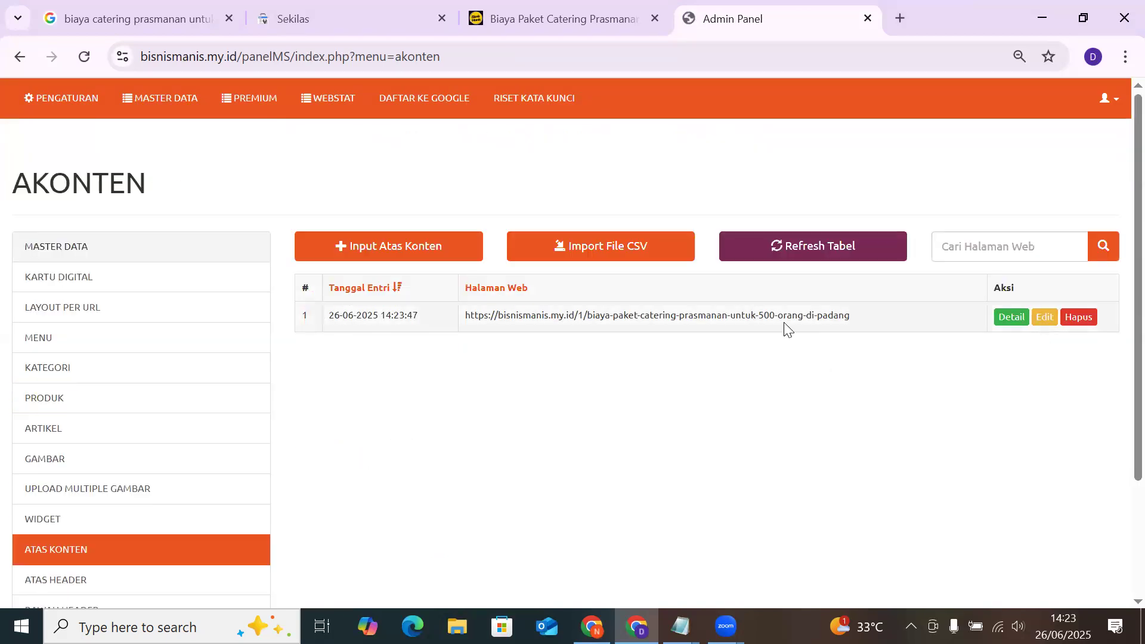
Reload the published catering keyword page and review the article down to the product listing
click(604, 5)
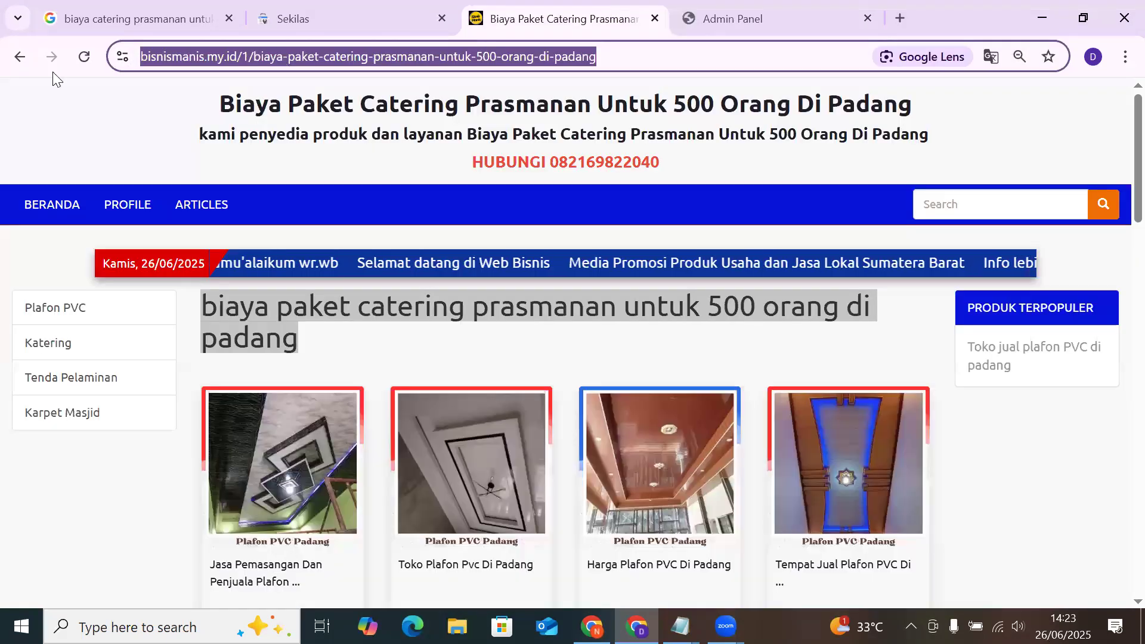
click(84, 56)
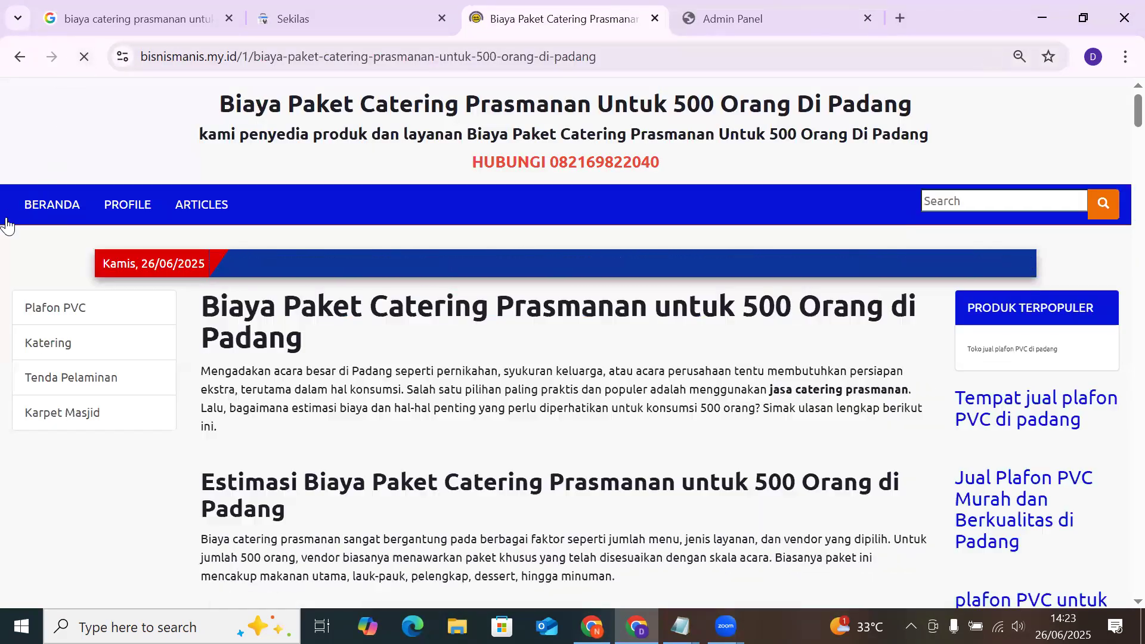
scroll(511, 292, down, 2)
scroll(511, 298, down, 15)
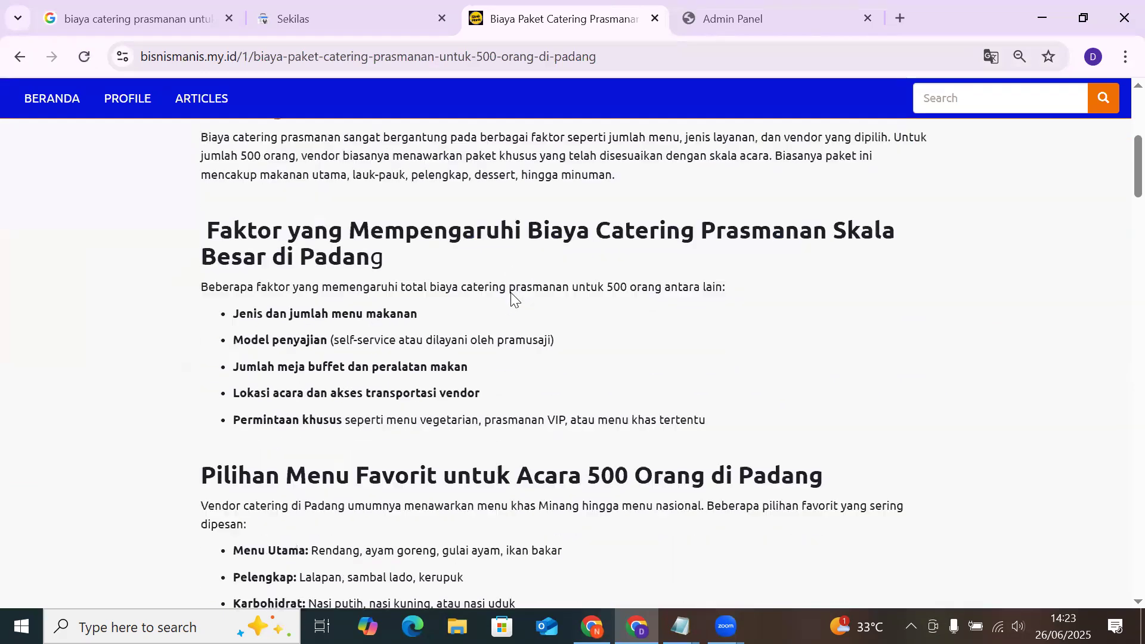
scroll(512, 306, down, 20)
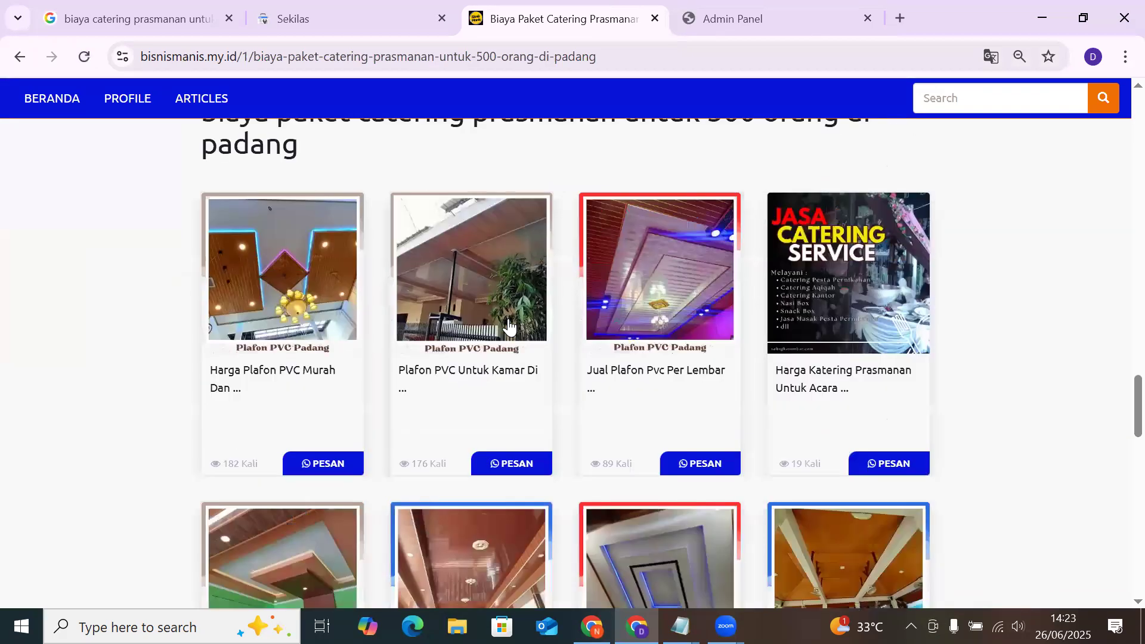
scroll(508, 326, down, 5)
scroll(508, 327, up, 5)
Reload the keyword page and examine the keyword title and products below the article's closing paragraph
click(75, 100)
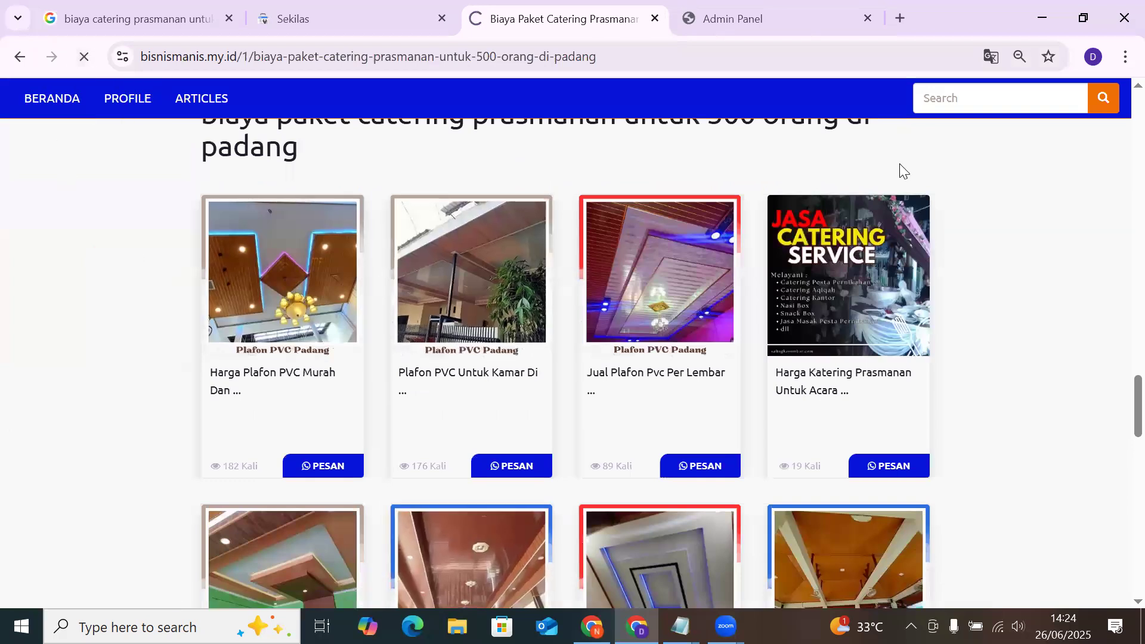
scroll(515, 212, up, 5)
scroll(512, 212, up, 3)
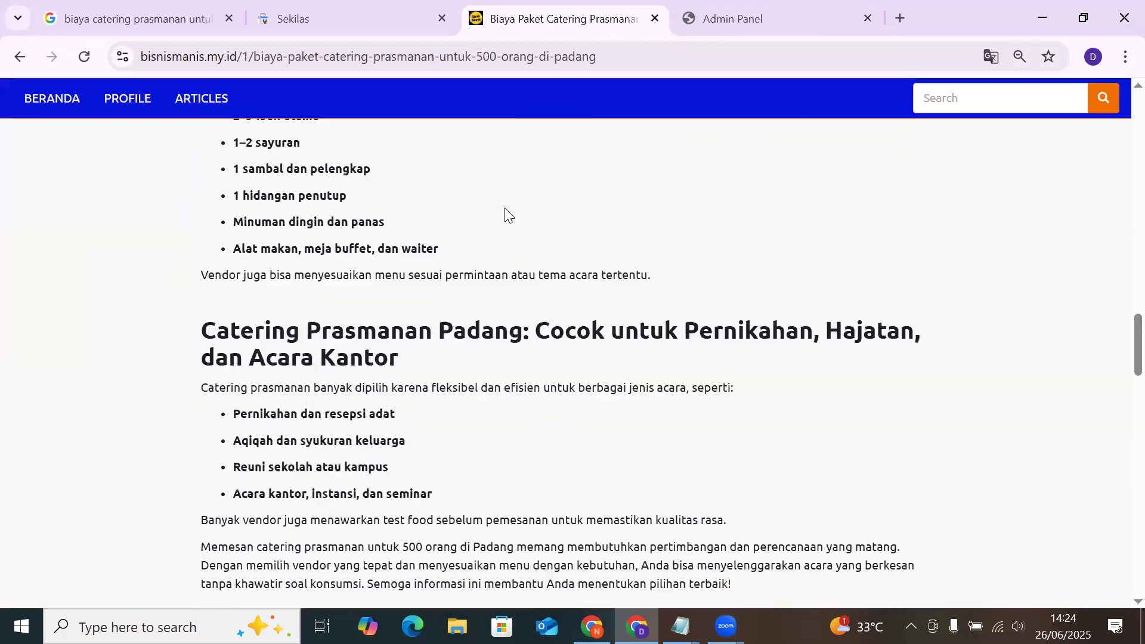
scroll(506, 215, down, 6)
drag(156, 316, 752, 321)
click(954, 307)
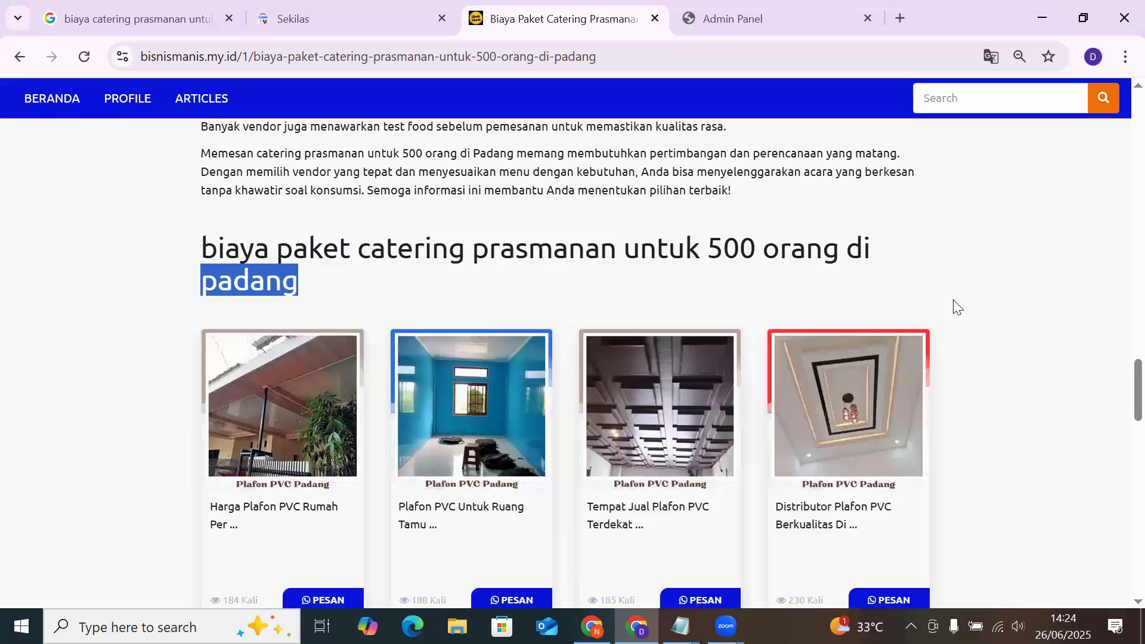
scroll(195, 295, down, 1)
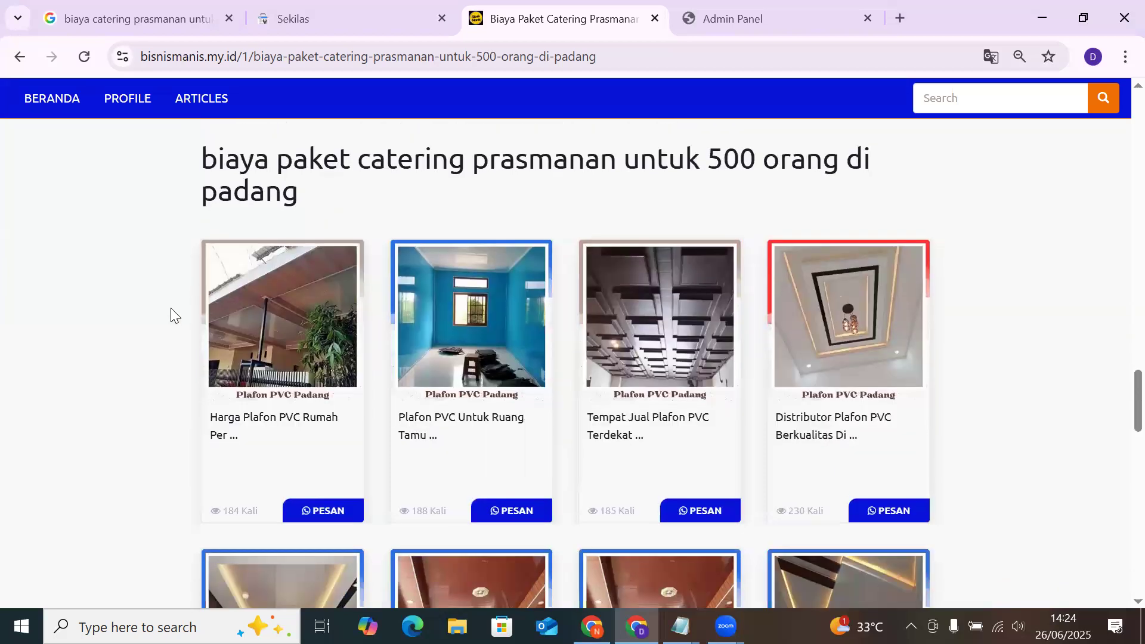
Reload the keyword page twice to compare the product listing, and return to the beginning of the article
click(86, 53)
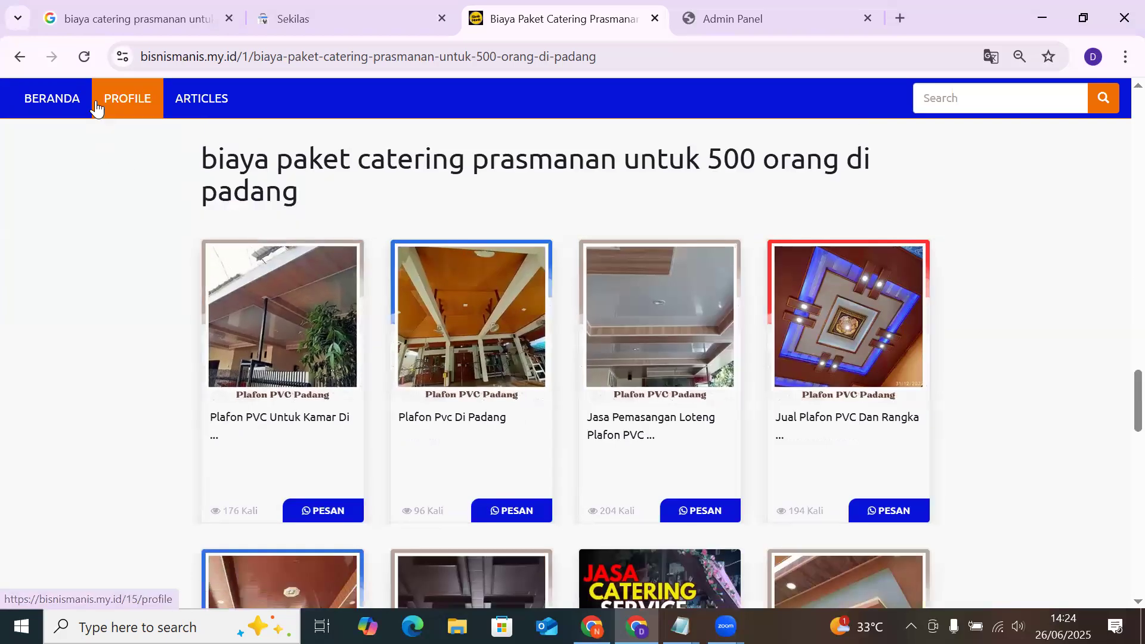
click(85, 58)
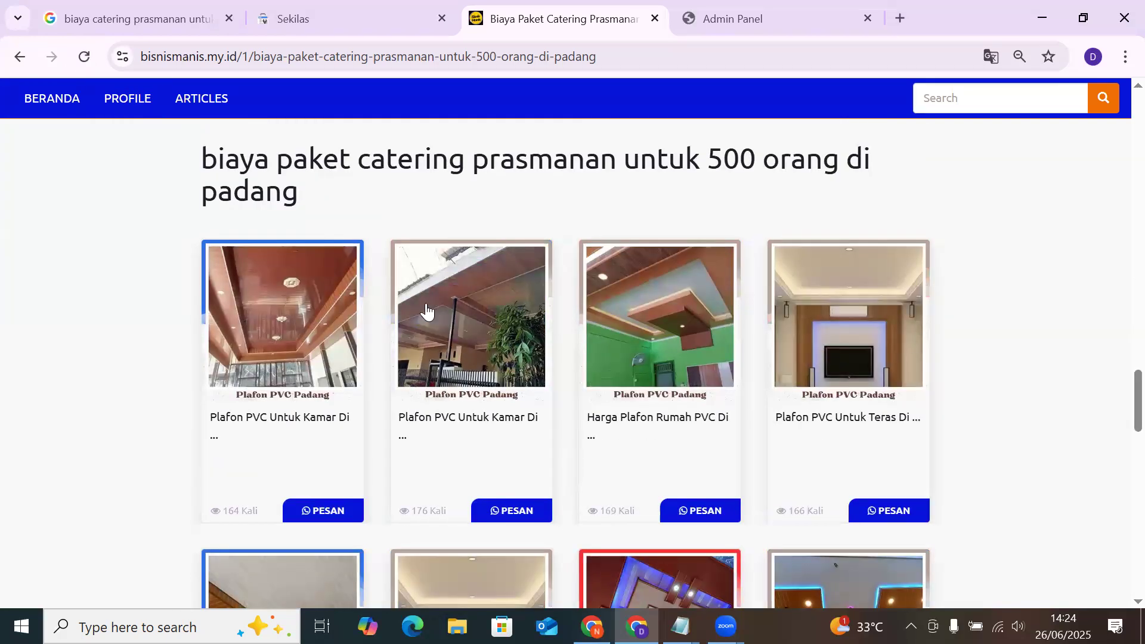
scroll(911, 348, down, 10)
scroll(841, 361, up, 15)
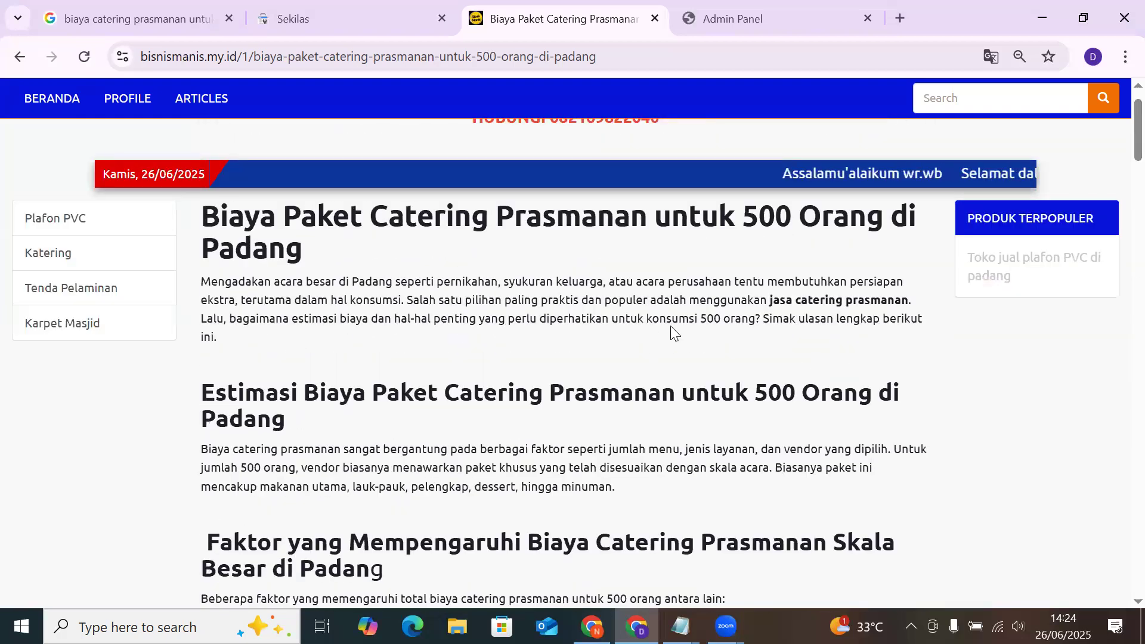
click(753, 18)
click(583, 7)
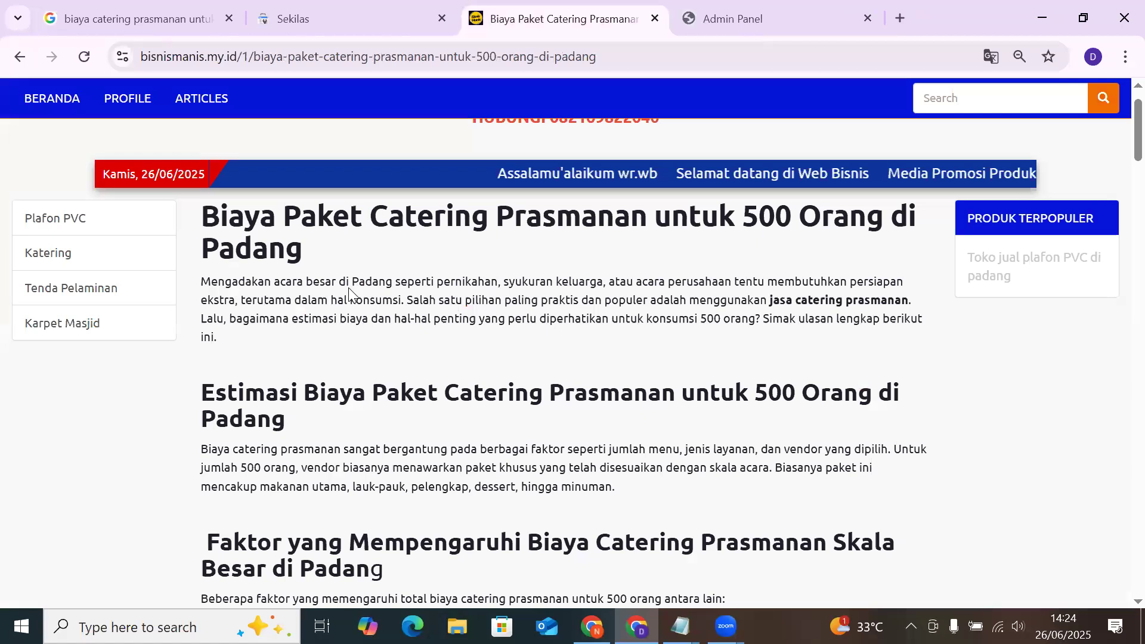
Switch to the ChatGPT conversation and copy the list of ten numbered subheadings for the catering article
key(alt+Tab)
scroll(349, 289, up, 15)
scroll(350, 292, up, 20)
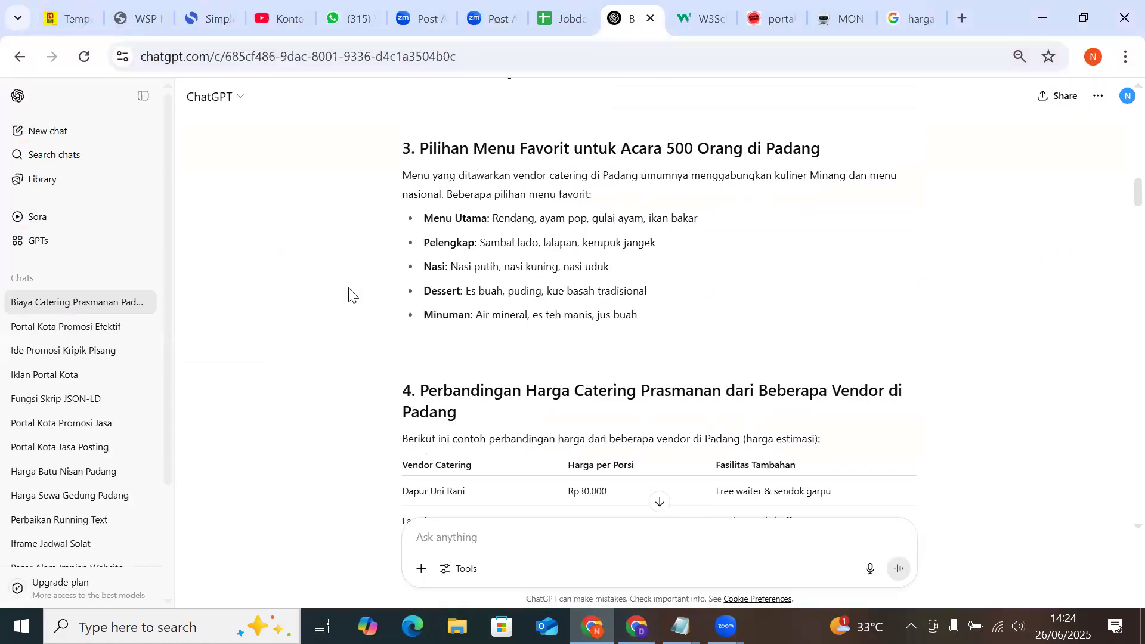
scroll(350, 293, up, 4)
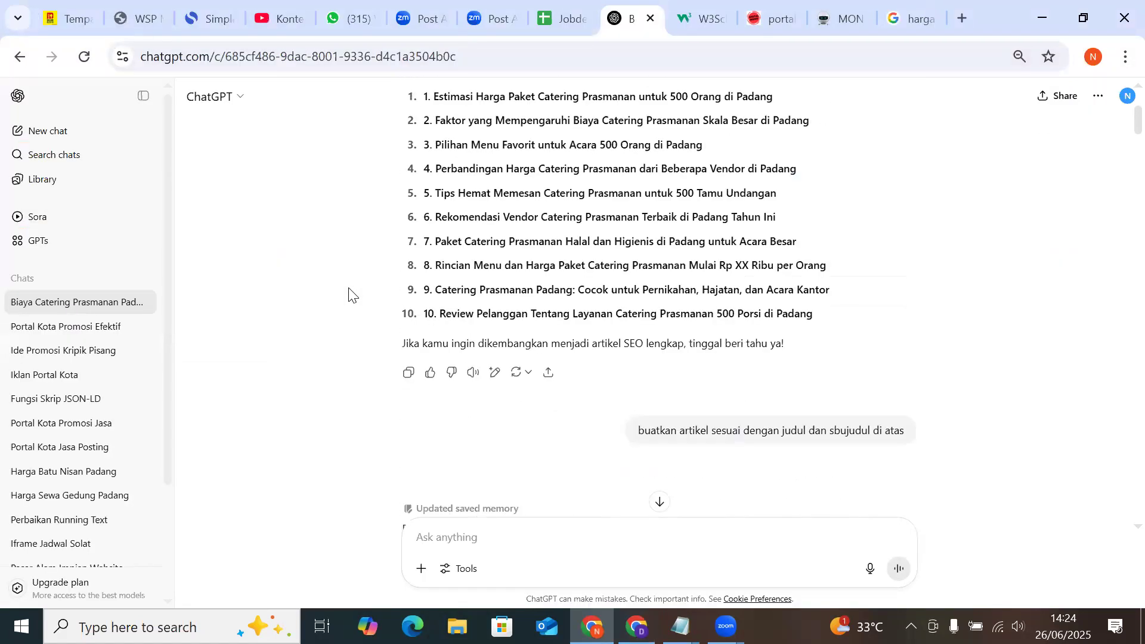
drag(816, 404, 422, 184)
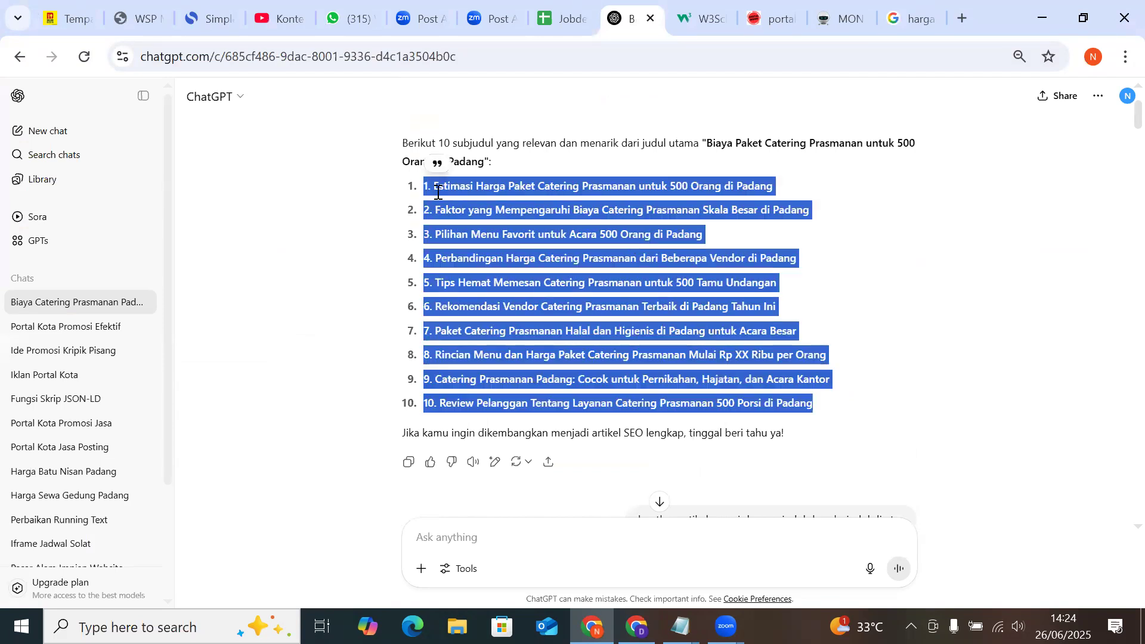
Open the catering page's Atas Konten entry in the admin panel for editing and paste the ten subheadings after blank lines below the closing paragraph
click(637, 626)
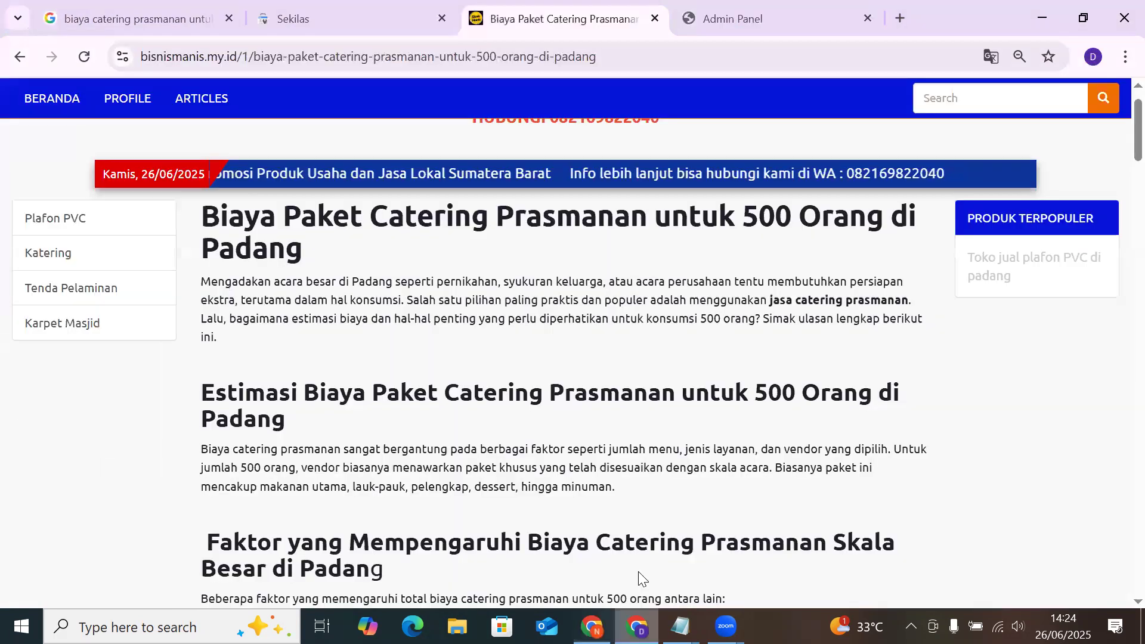
click(734, 27)
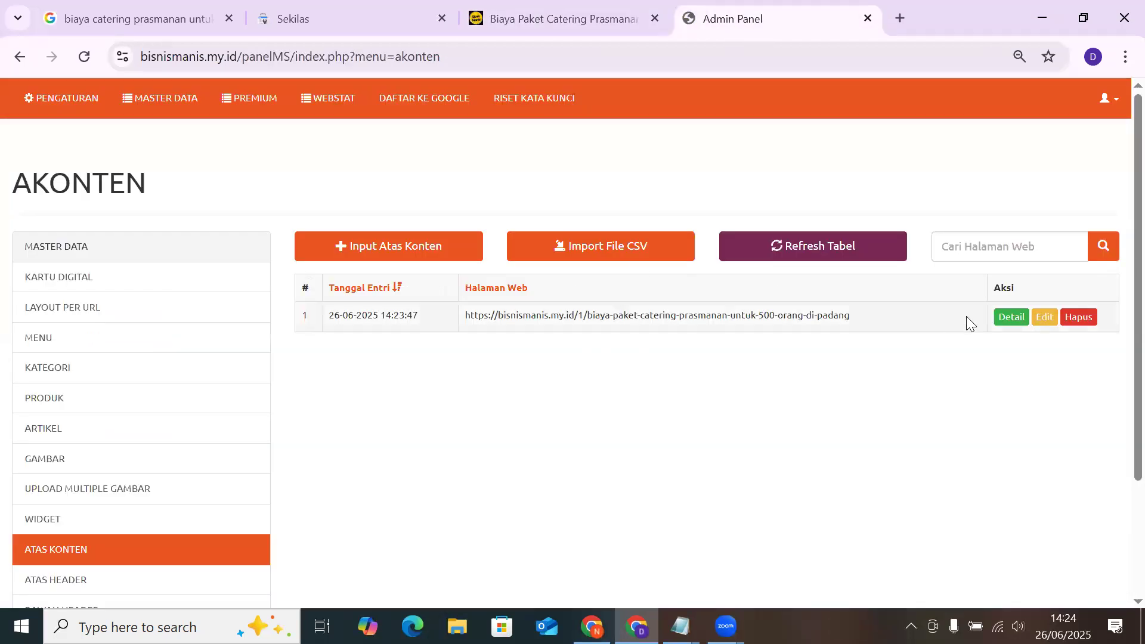
click(1047, 318)
scroll(534, 374, down, 10)
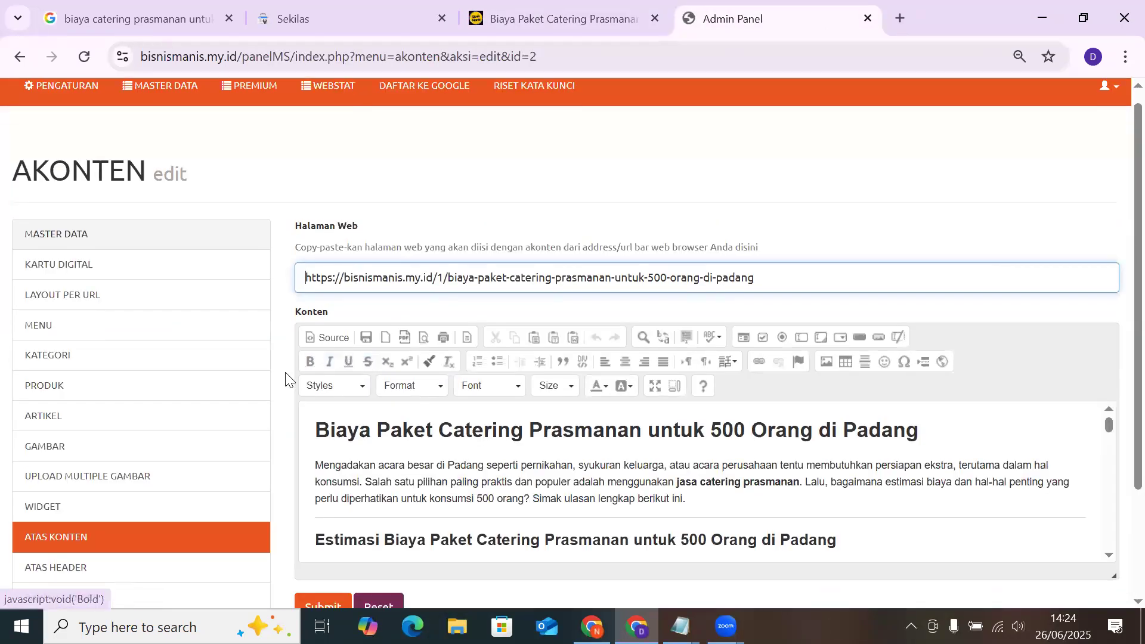
scroll(534, 375, down, 6)
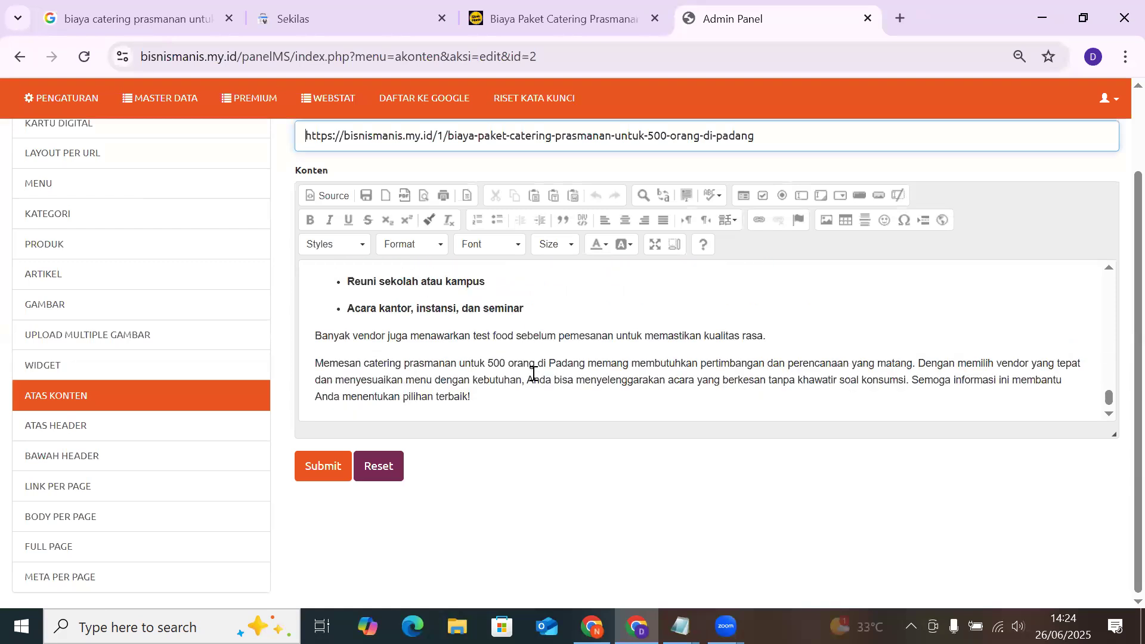
click(509, 393)
key(Return)
key(Return)
key(Return)
key(Return)
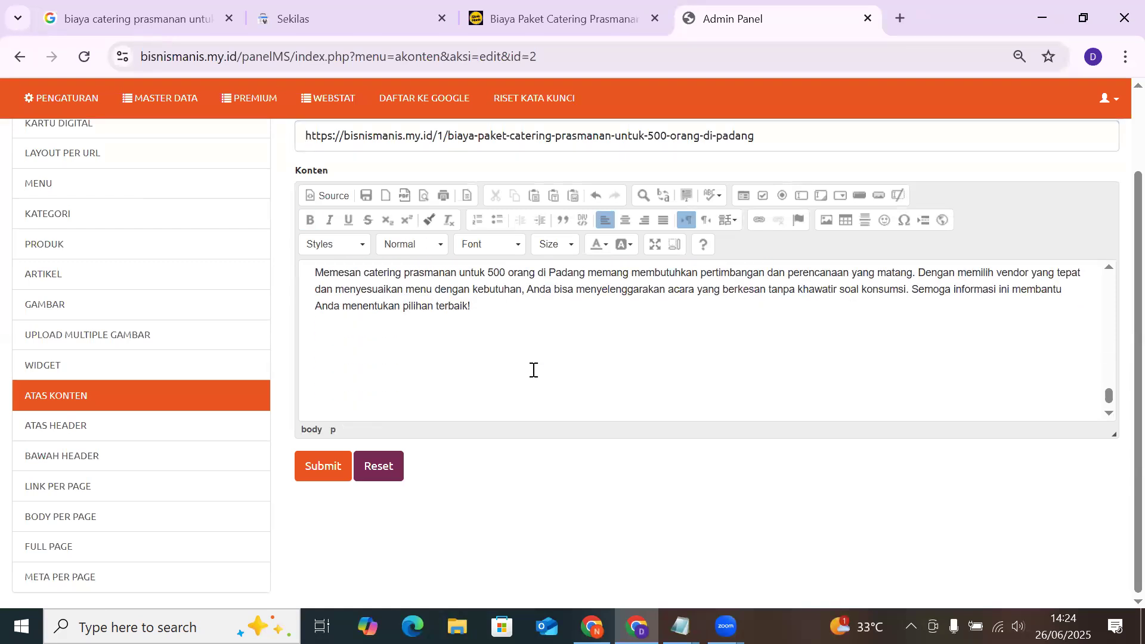
key(ctrl+v)
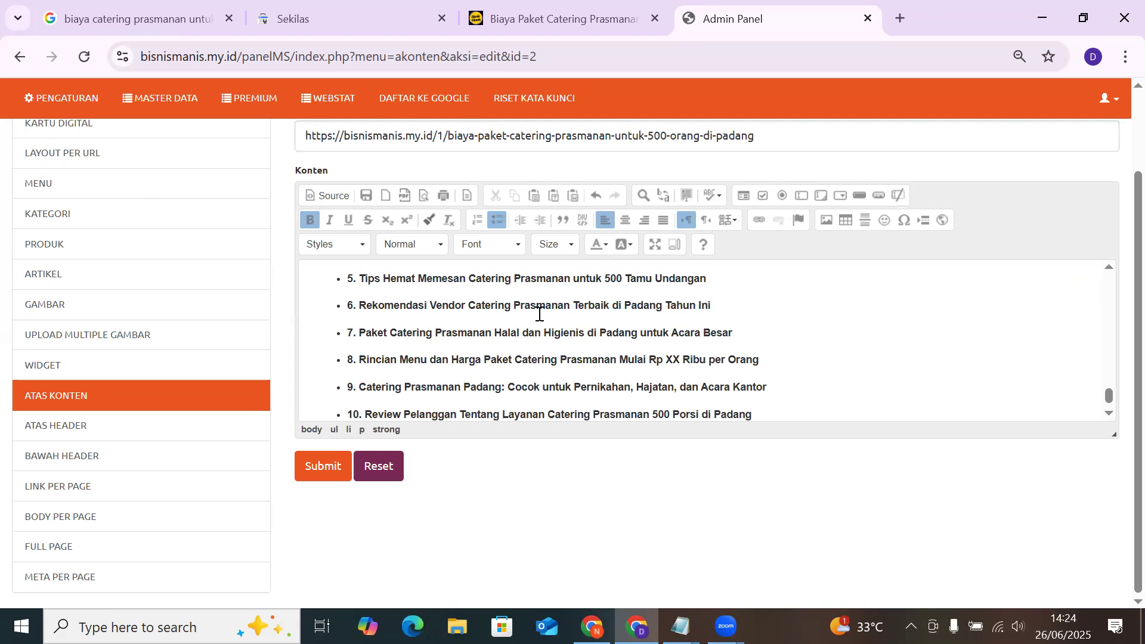
Remove the bullets from all ten pasted subheadings, keeping them as numbered plain paragraphs in the enlarged editor
click(655, 244)
click(45, 322)
key(BackSpace)
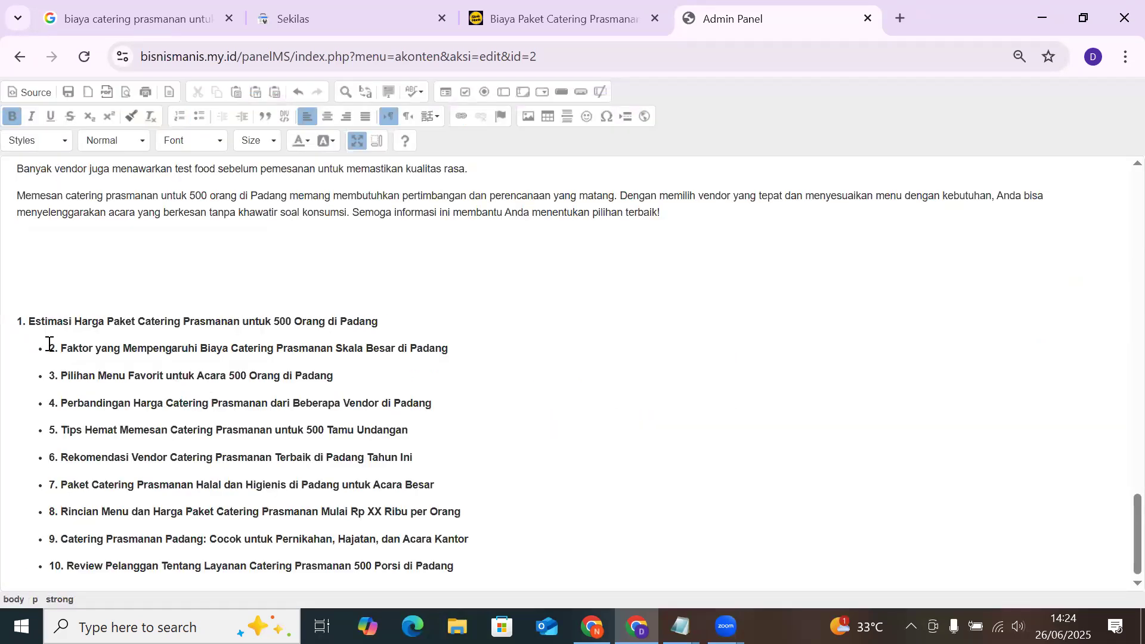
click(50, 346)
key(BackSpace)
click(48, 377)
key(BackSpace)
click(49, 402)
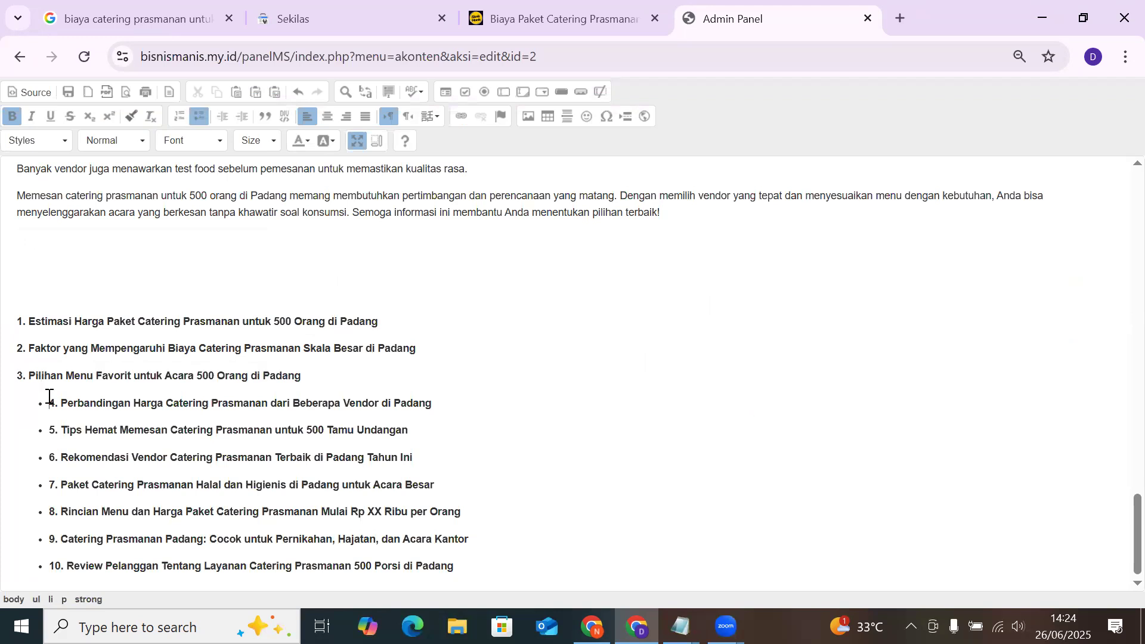
key(BackSpace)
click(52, 429)
key(BackSpace)
click(49, 458)
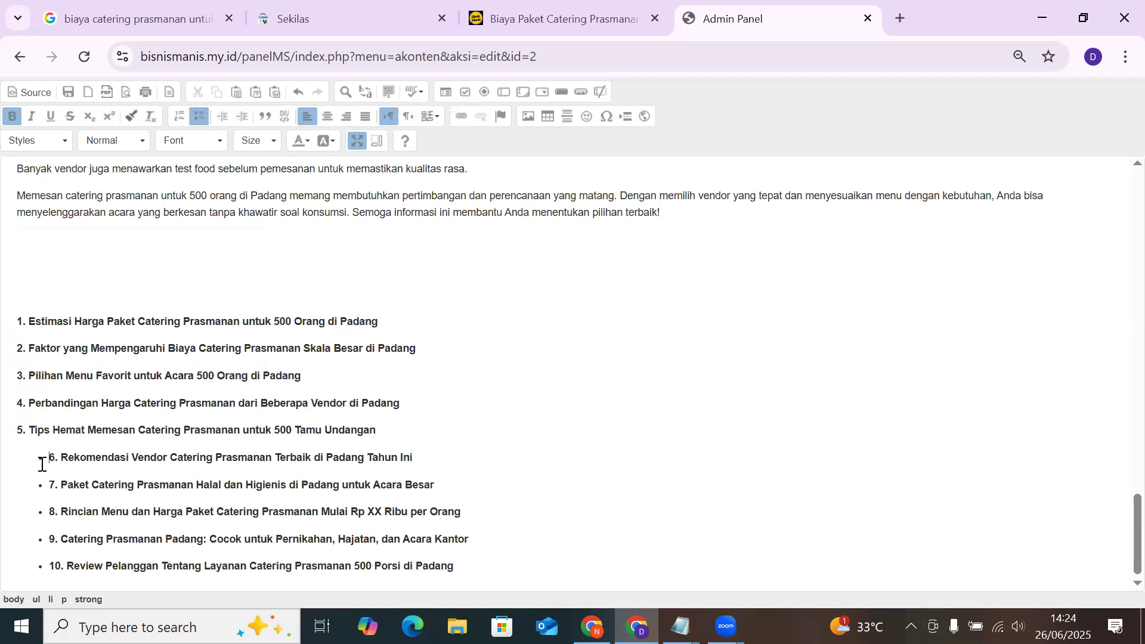
key(BackSpace)
click(49, 484)
key(BackSpace)
click(49, 511)
key(BackSpace)
click(50, 540)
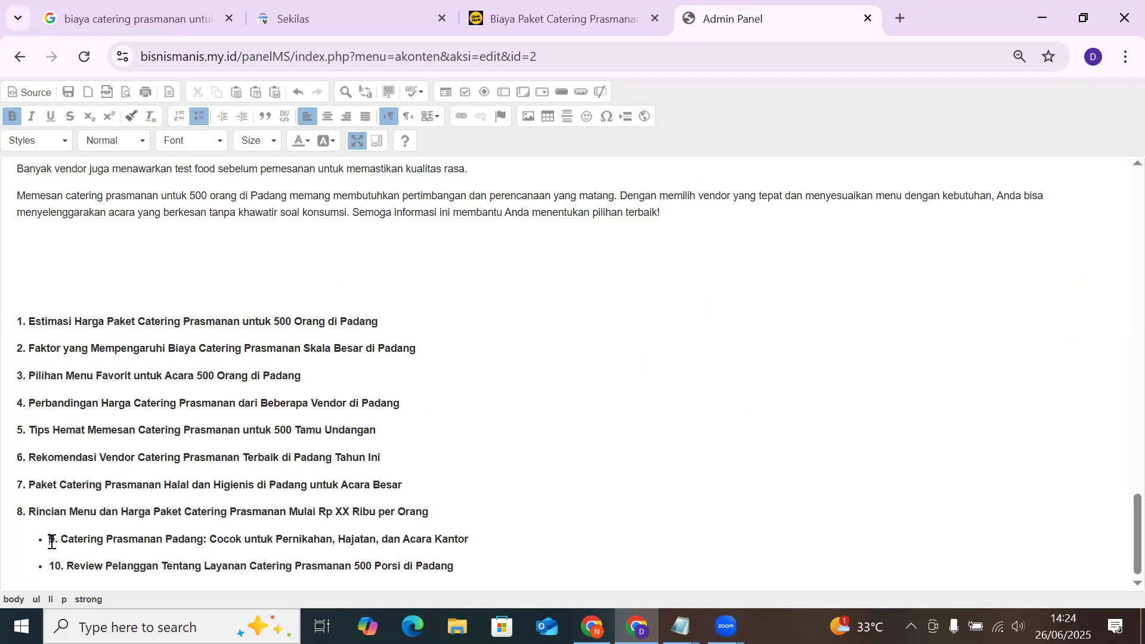
key(BackSpace)
click(47, 566)
key(BackSpace)
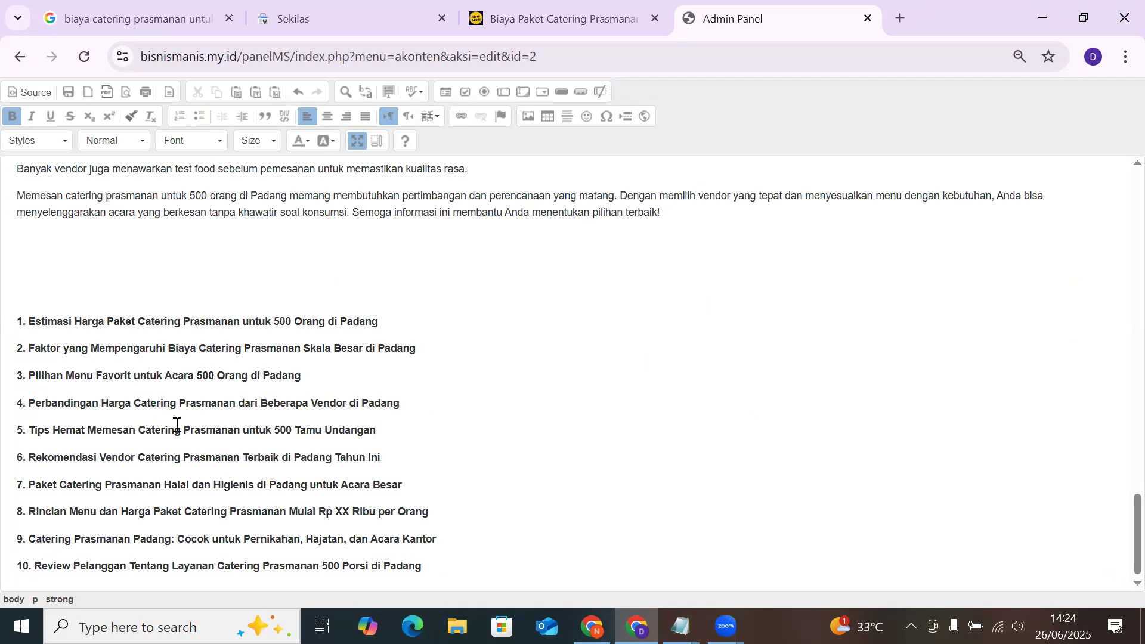
Restore the editor to its normal size and submit the edited Atas Konten entry
scroll(366, 386, up, 2)
scroll(366, 390, down, 2)
click(356, 146)
click(315, 467)
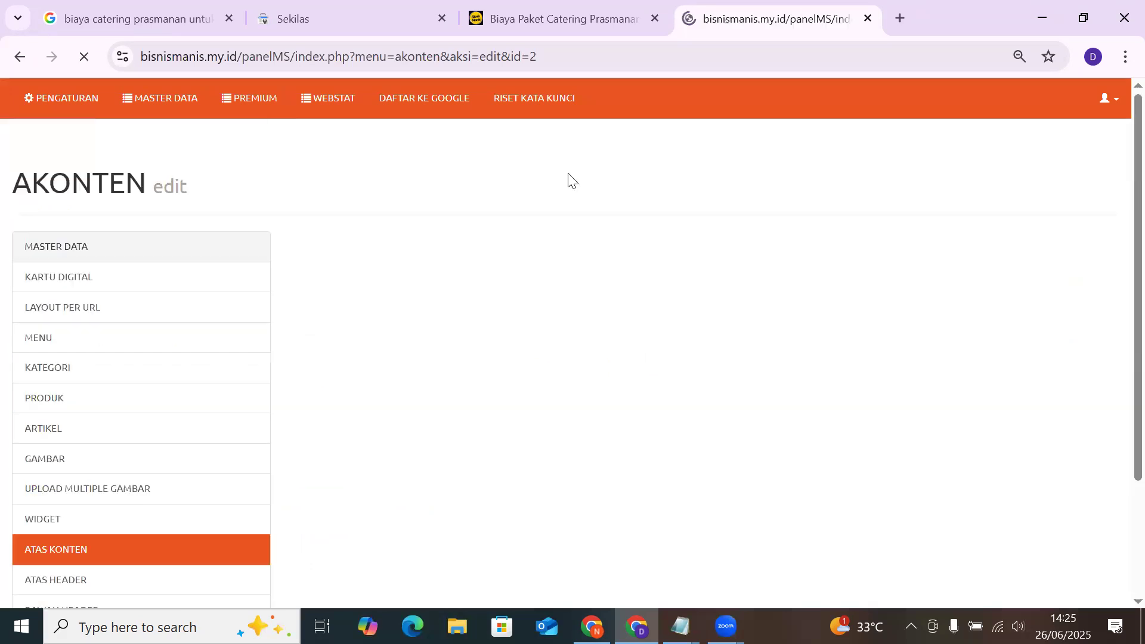
Reload the published catering page and check how the ten numbered subheadings appear below the article
click(536, 20)
click(94, 64)
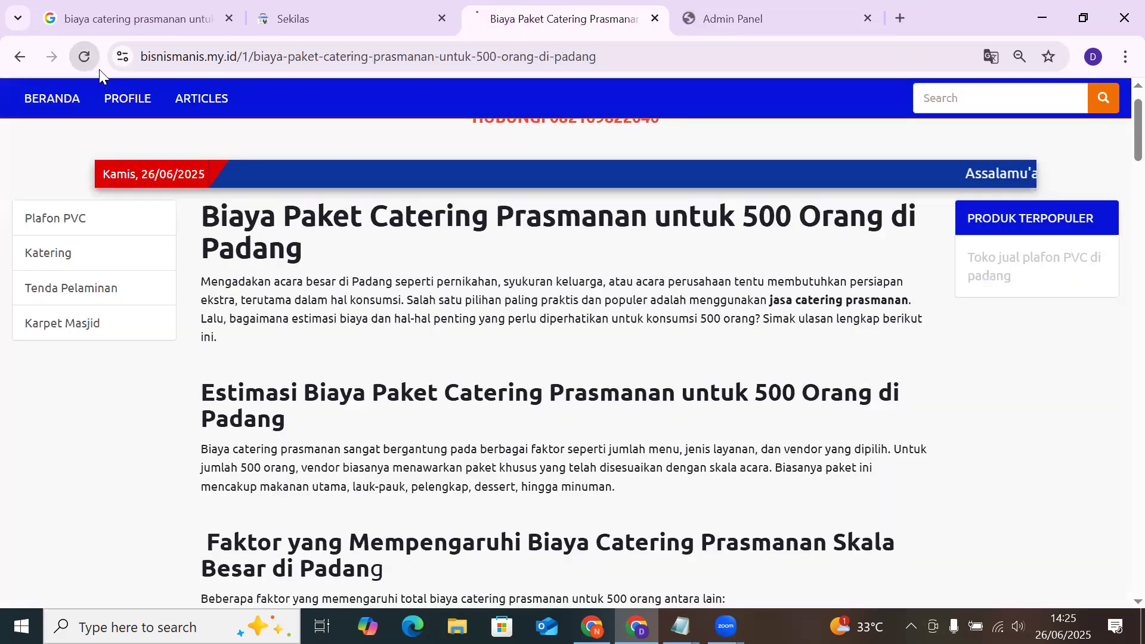
scroll(504, 343, down, 10)
scroll(503, 344, down, 20)
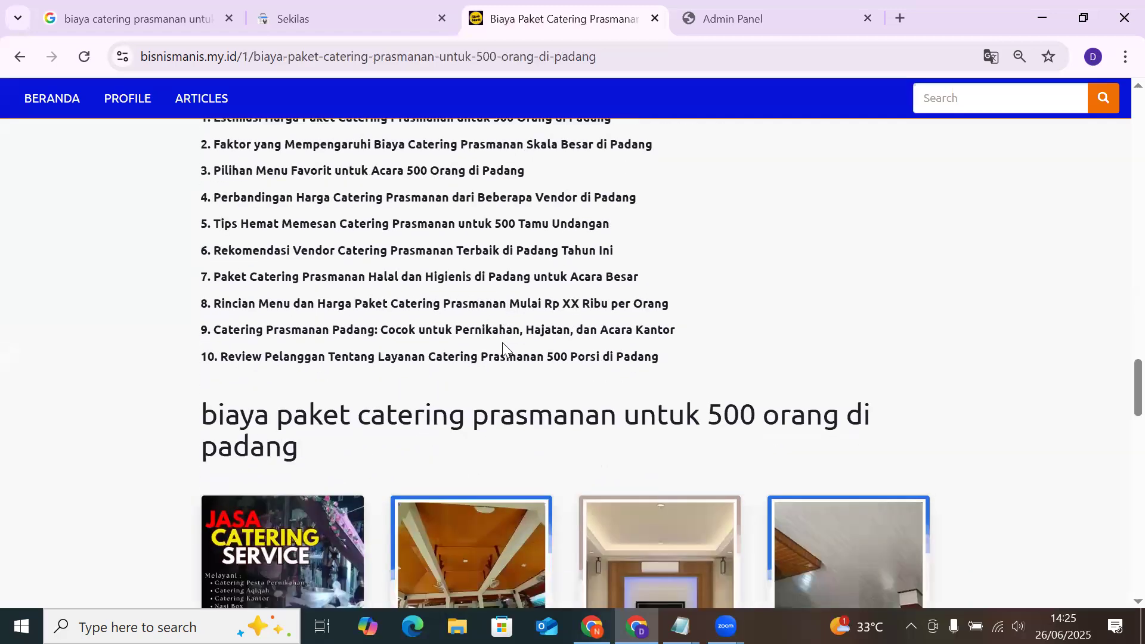
scroll(502, 342, up, 15)
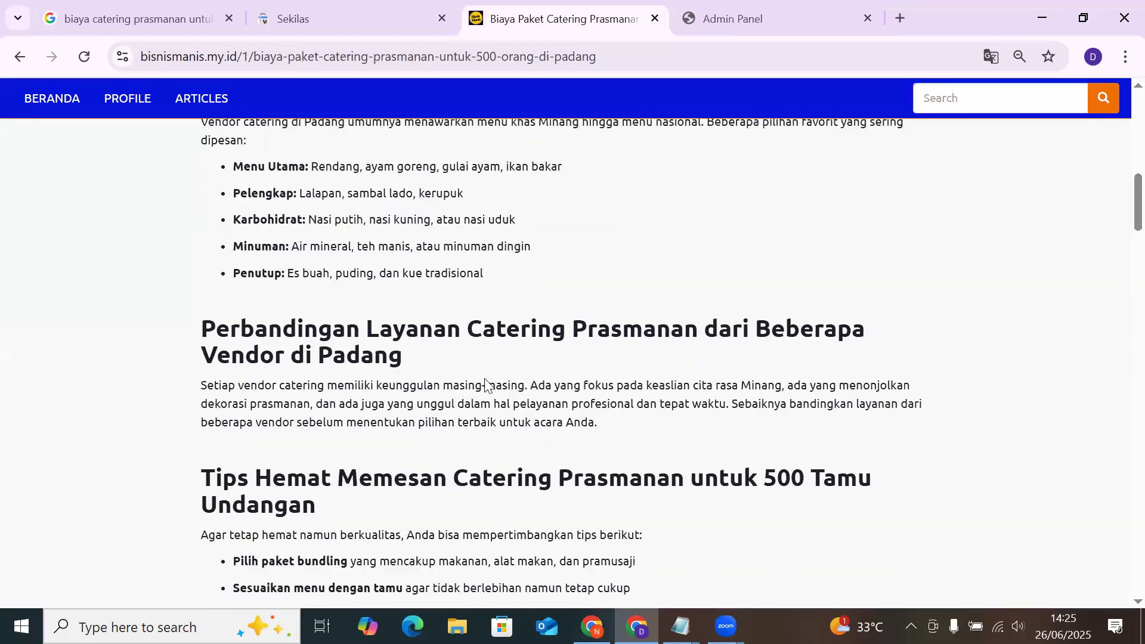
scroll(487, 385, up, 10)
Reopen the catering page's Atas Konten entry for editing and enlarge the editor at the ten subheadings
click(734, 25)
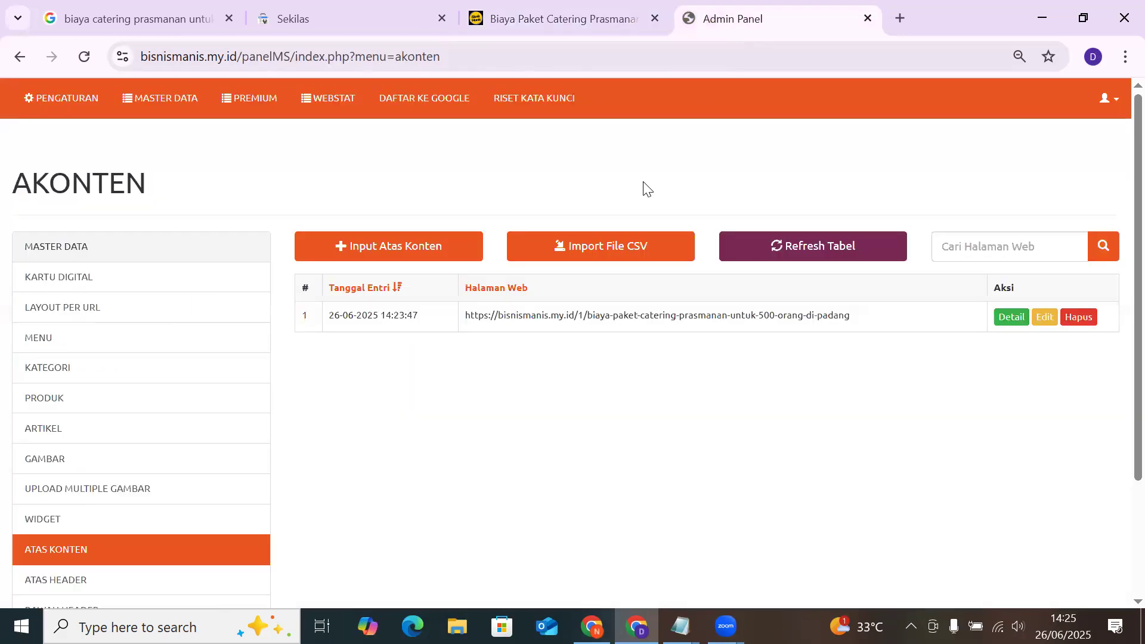
click(1044, 318)
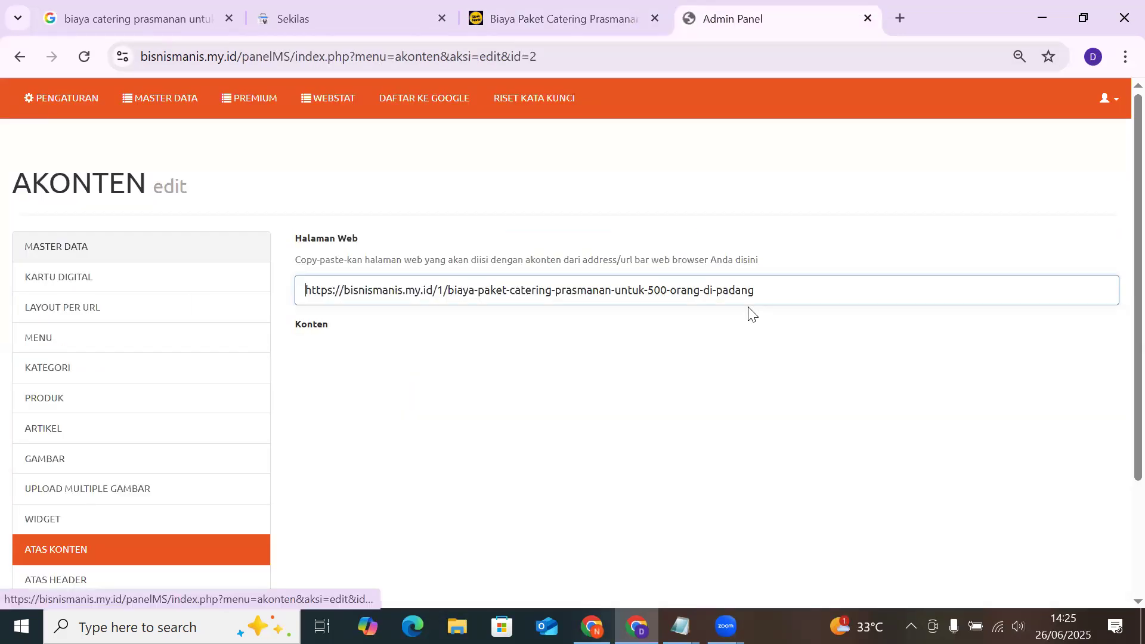
scroll(396, 346, down, 2)
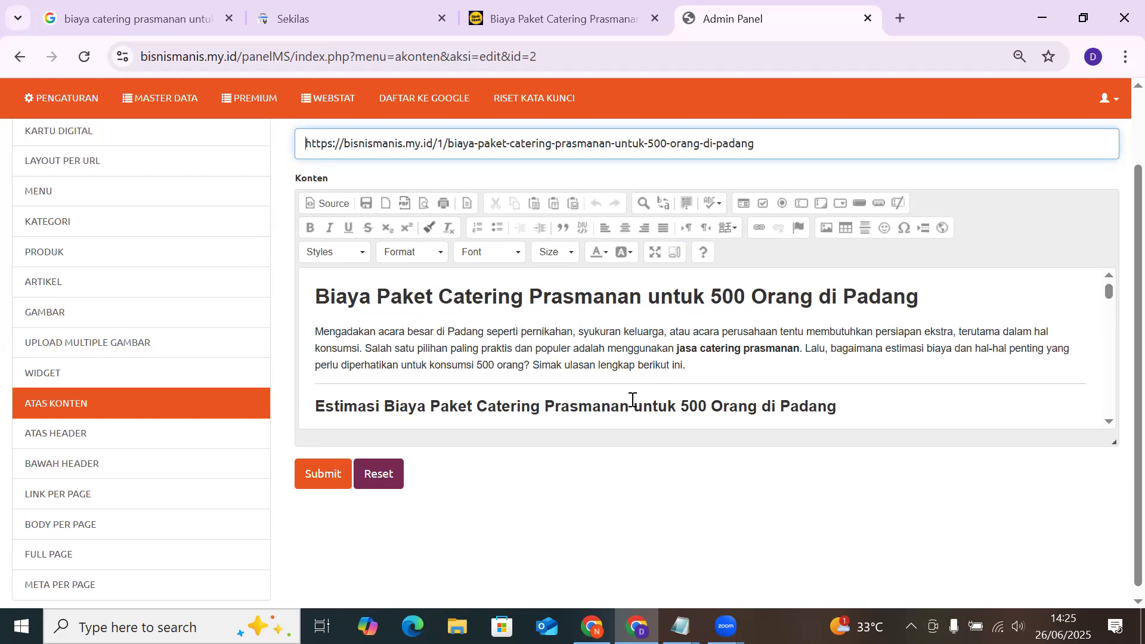
scroll(633, 400, down, 5)
scroll(633, 401, down, 3)
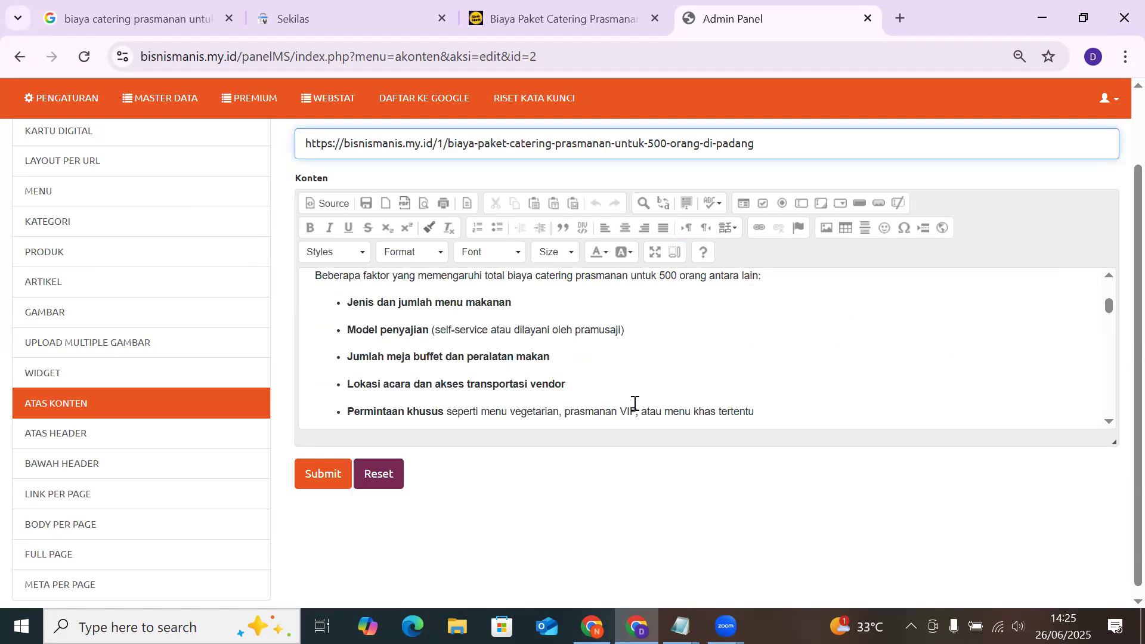
scroll(634, 401, down, 5)
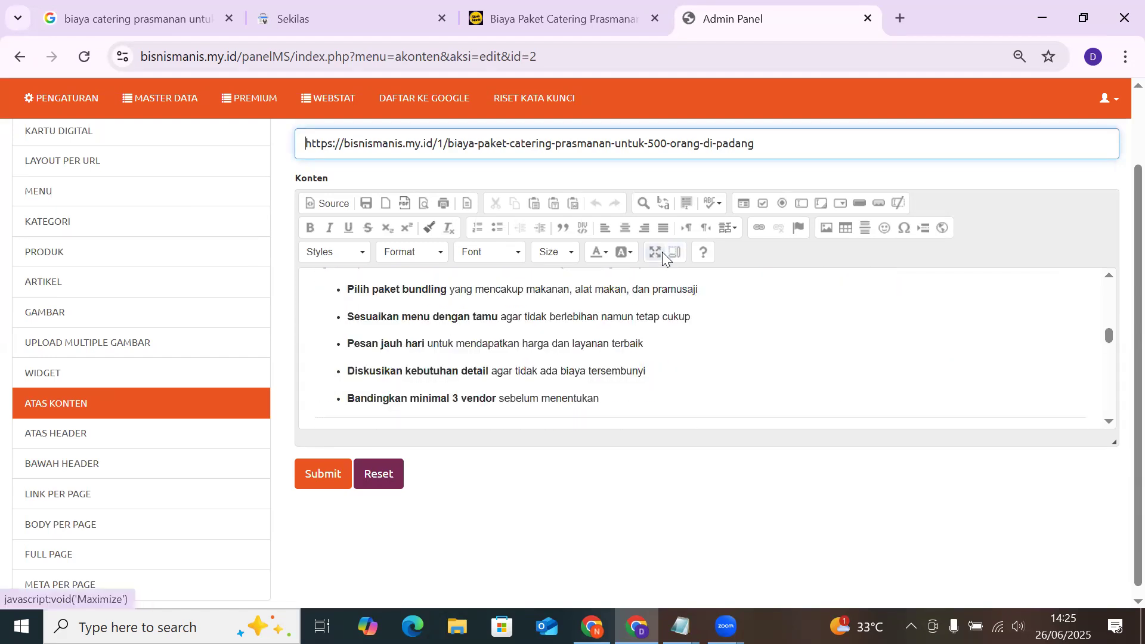
click(664, 256)
scroll(141, 468, down, 10)
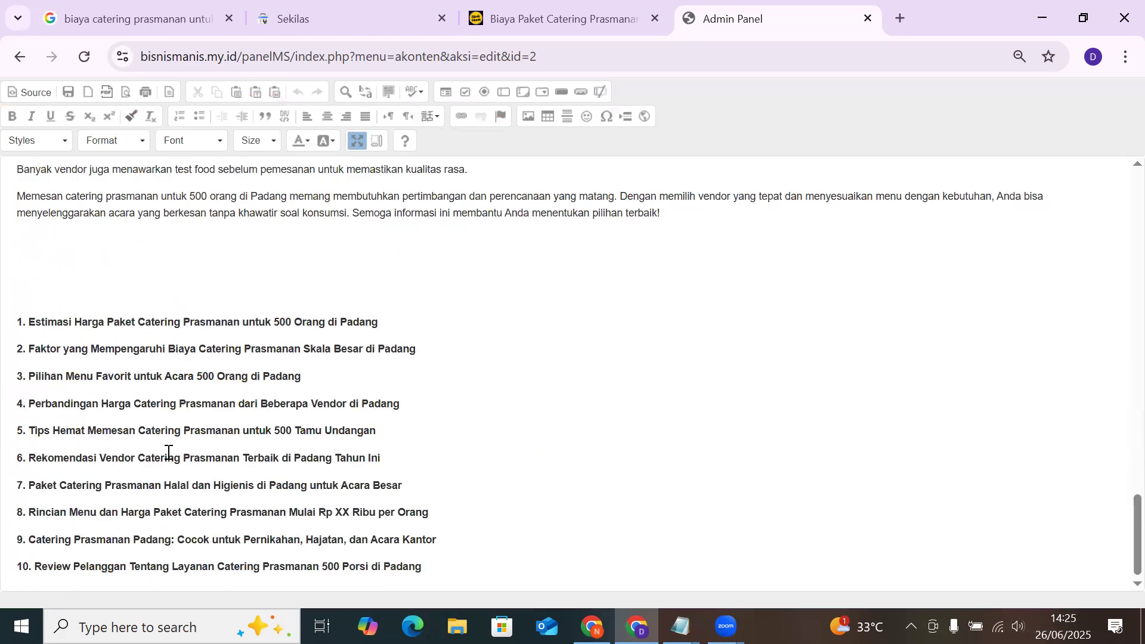
Insert anchors before subheadings 1 and 2, with names starting "Estimasi Harga Cat" and "Faktor yg memperngaruhi biay"
click(29, 326)
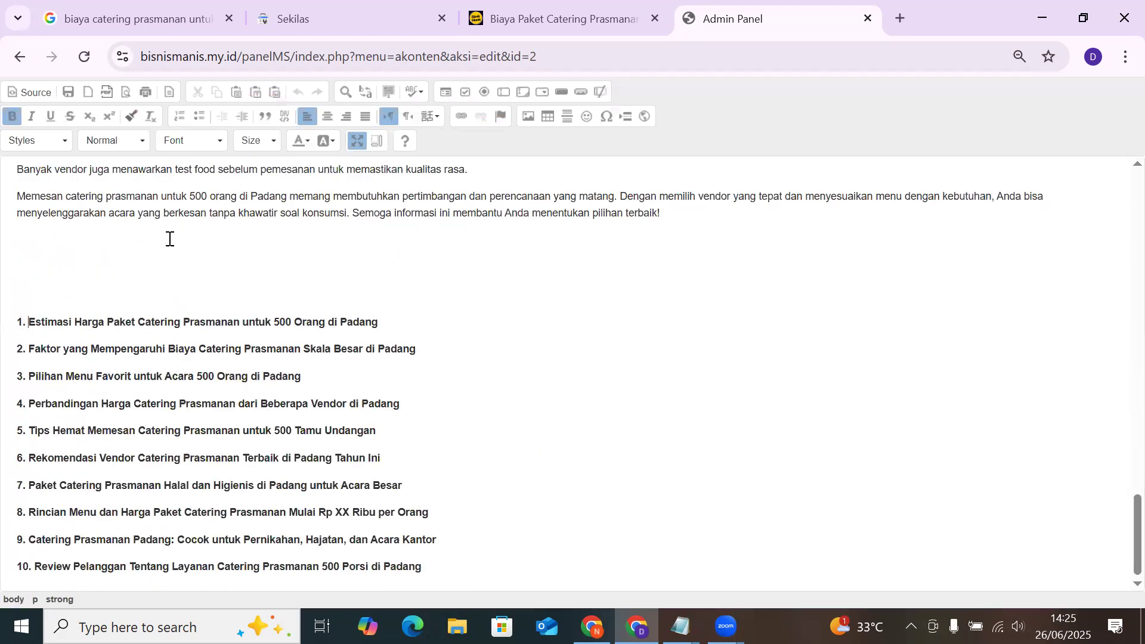
click(501, 117)
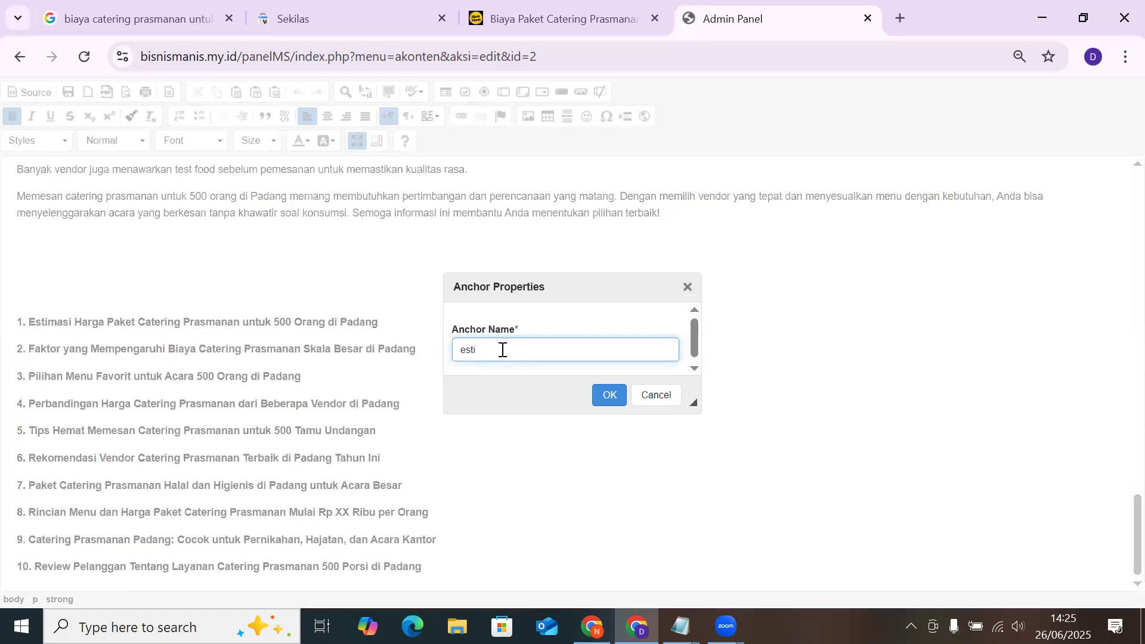
text(E)
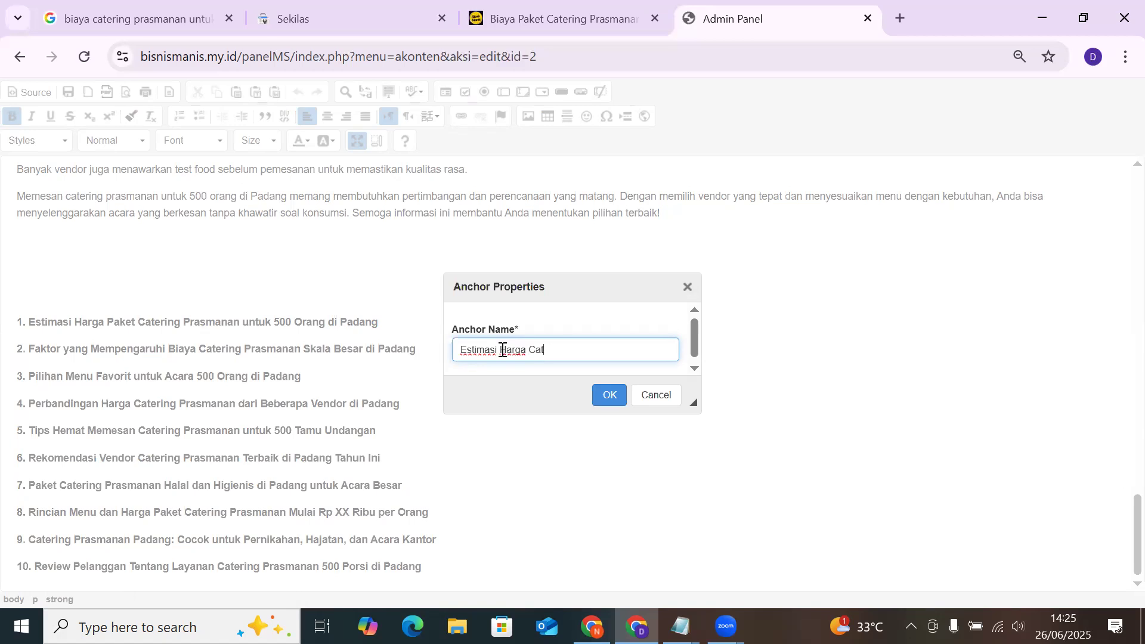
key(Return)
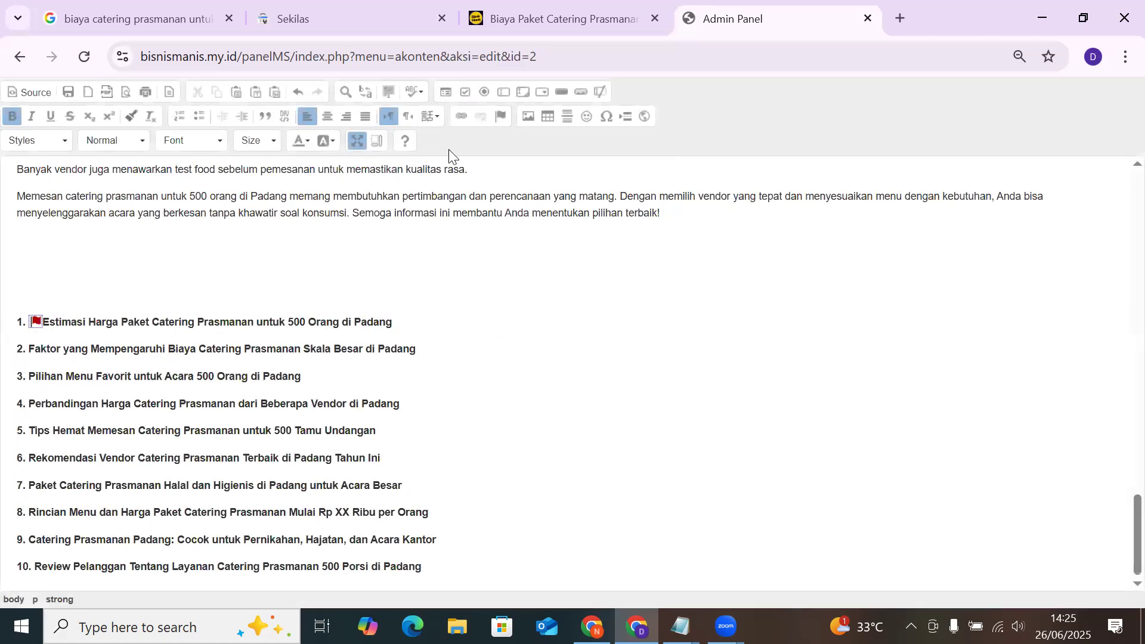
click(500, 117)
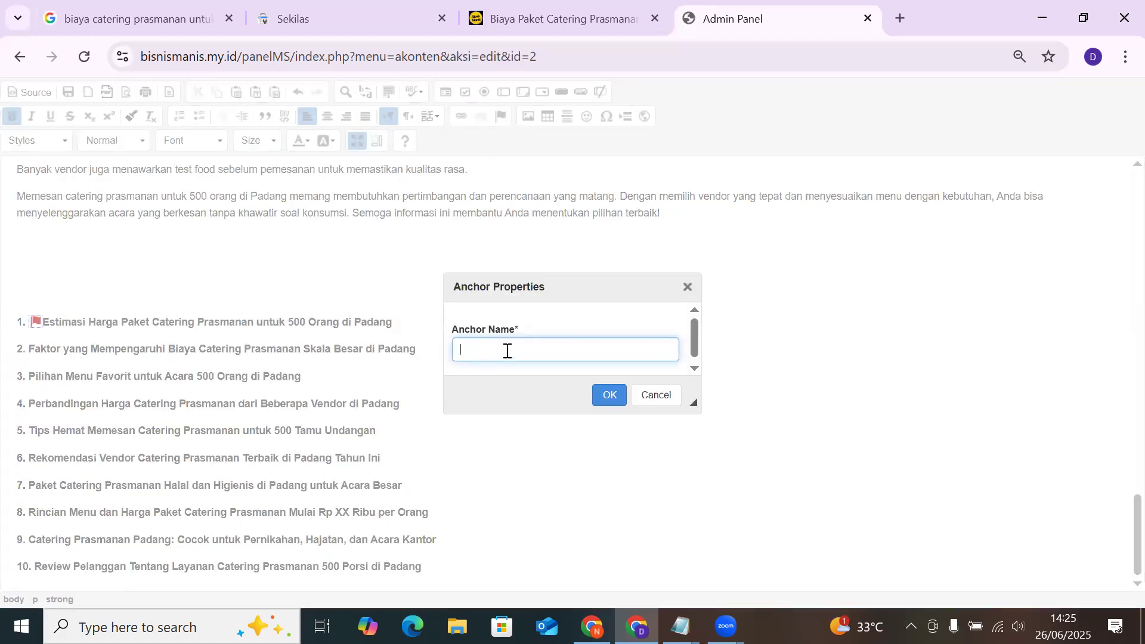
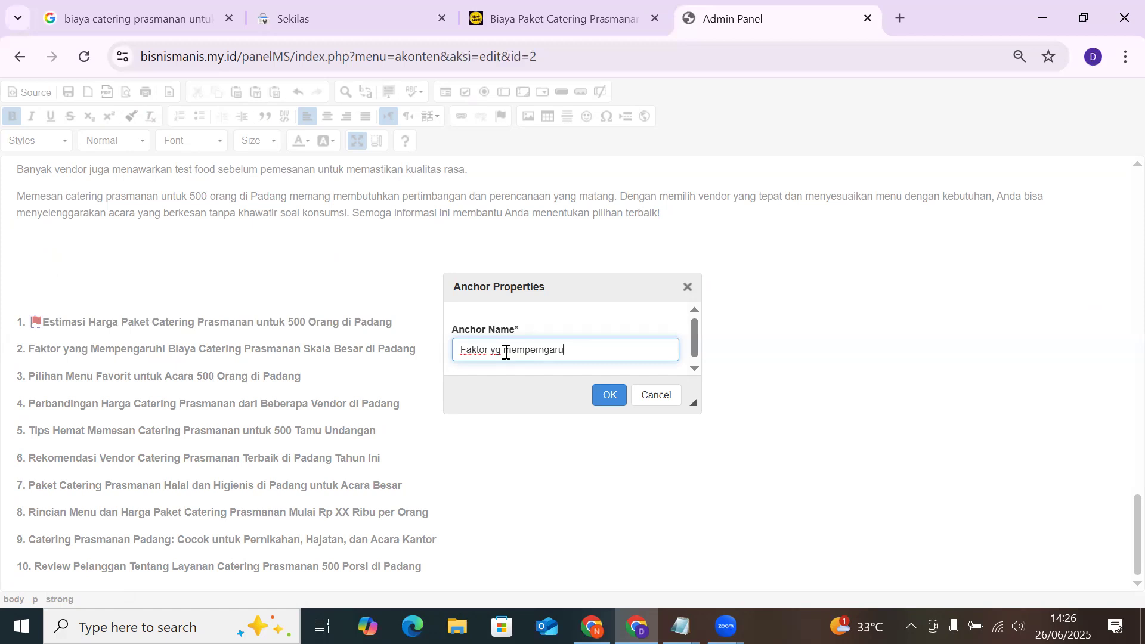
text(hi biay)
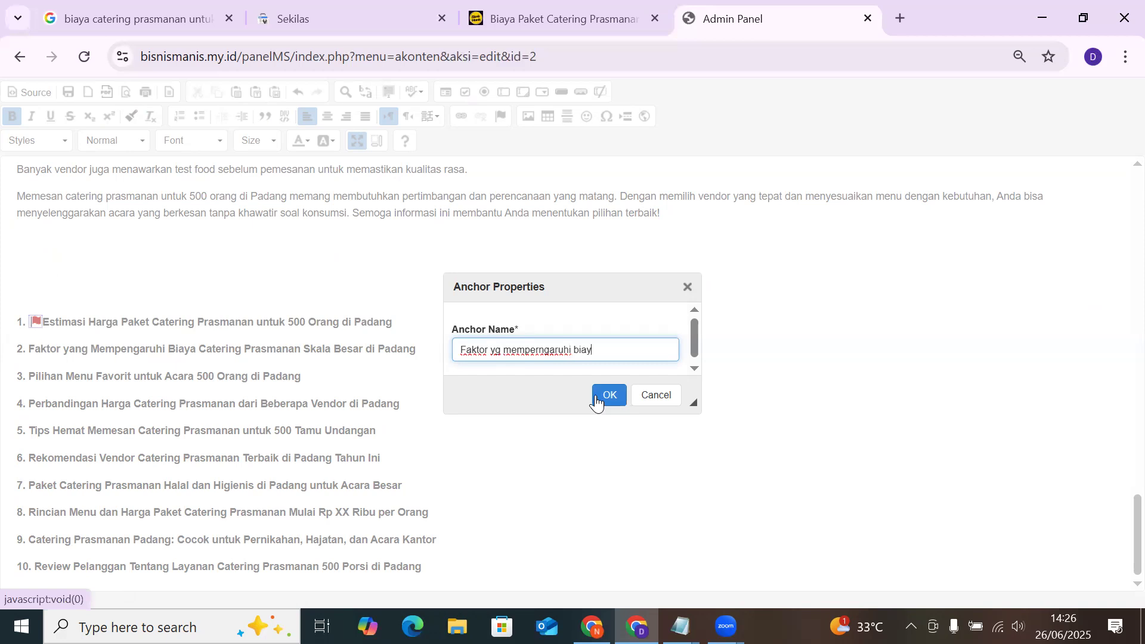
click(597, 403)
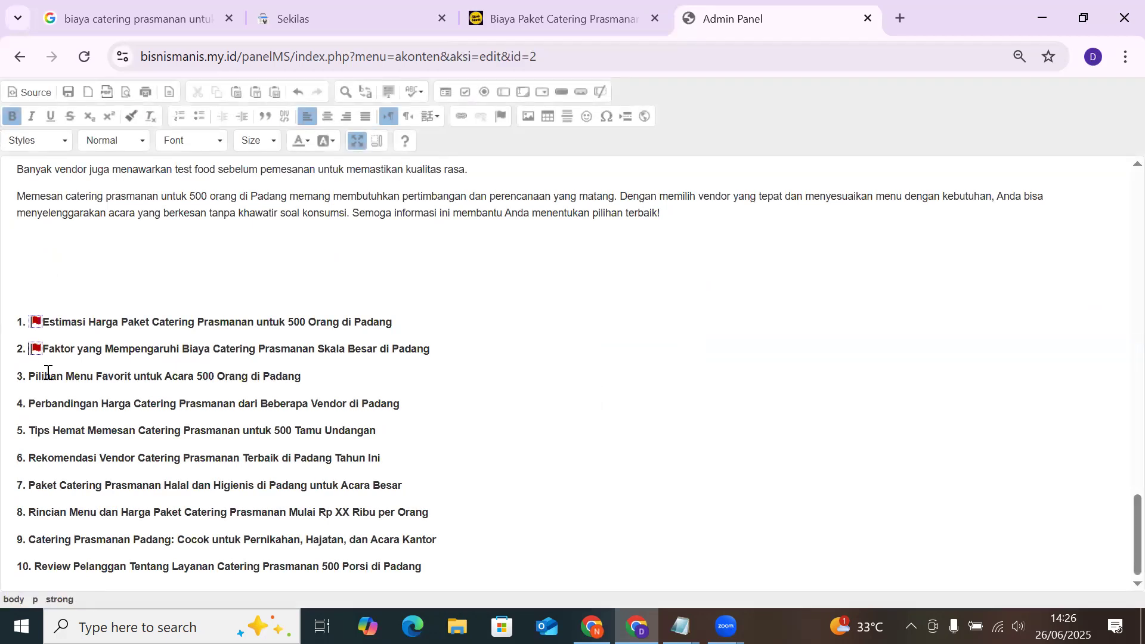
Insert anchors named "Pilihan Menu favorit" before subheading 3 and "Perbandingan Harga catering" before subheading 4
click(500, 116)
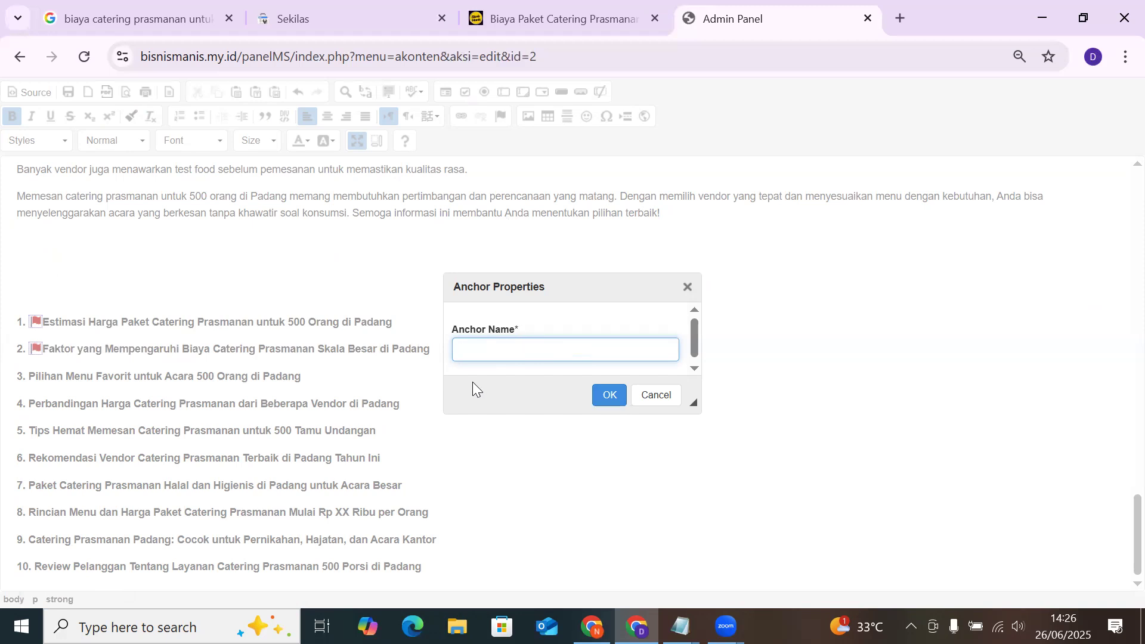
text(Pilihan Menu faf)
key(BackSpace)
text(vorit)
key(Return)
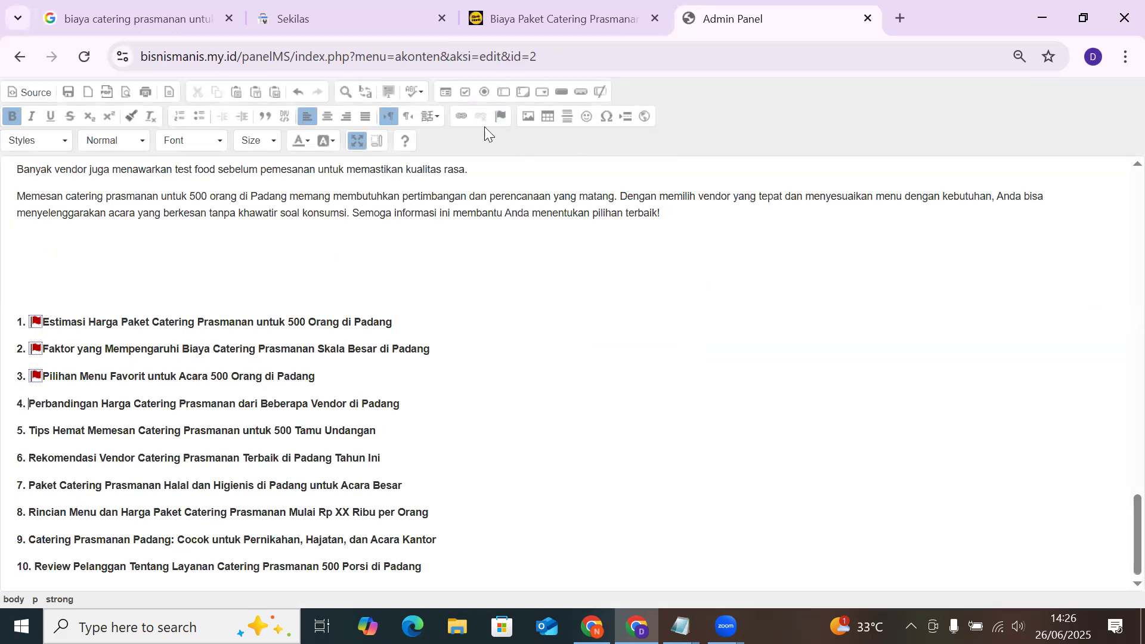
click(499, 115)
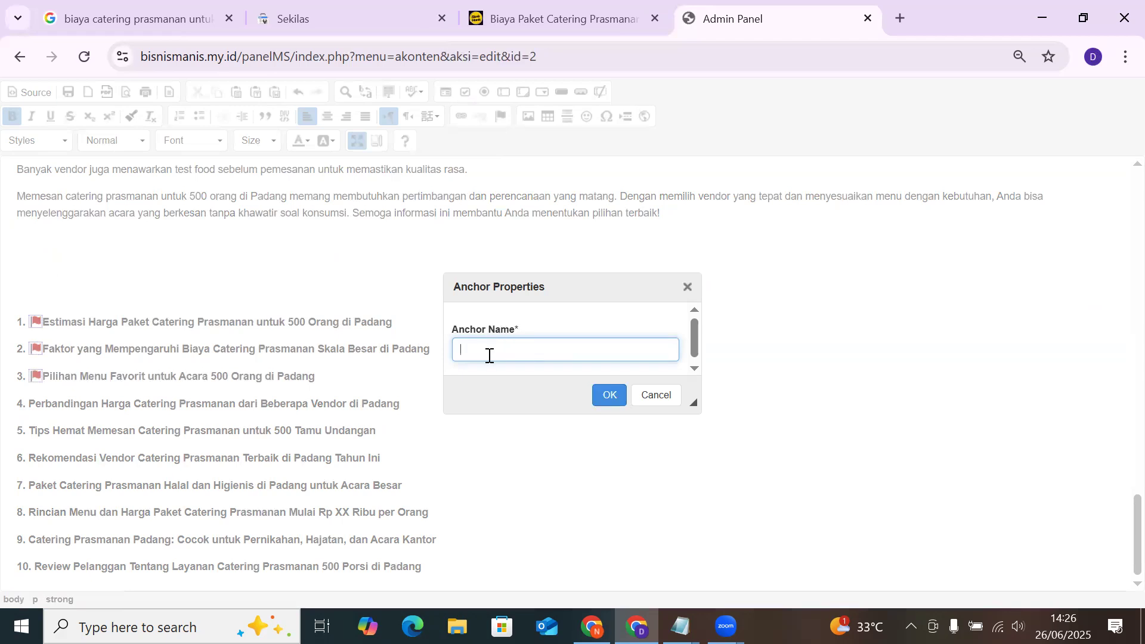
text(Perbandingan Harga catering)
key(Return)
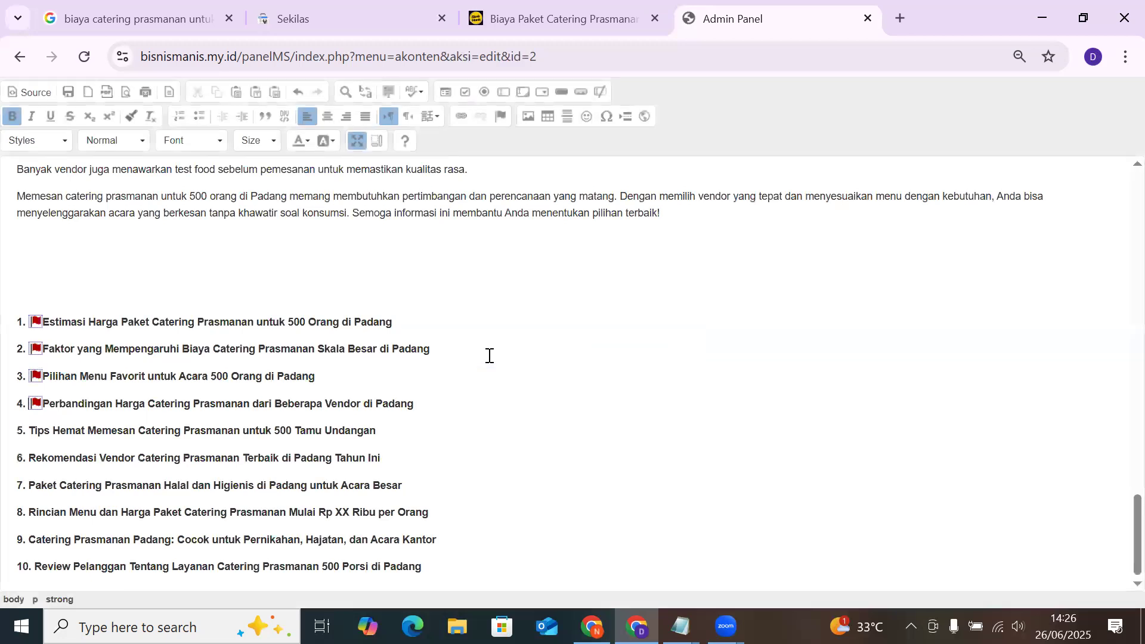
Insert an anchor at subheading 5 using its copied opening words "Tips Hemat Memesan Catering" as the name
drag(31, 434, 185, 436)
key(ctrl+c)
click(500, 116)
key(ctrl+v)
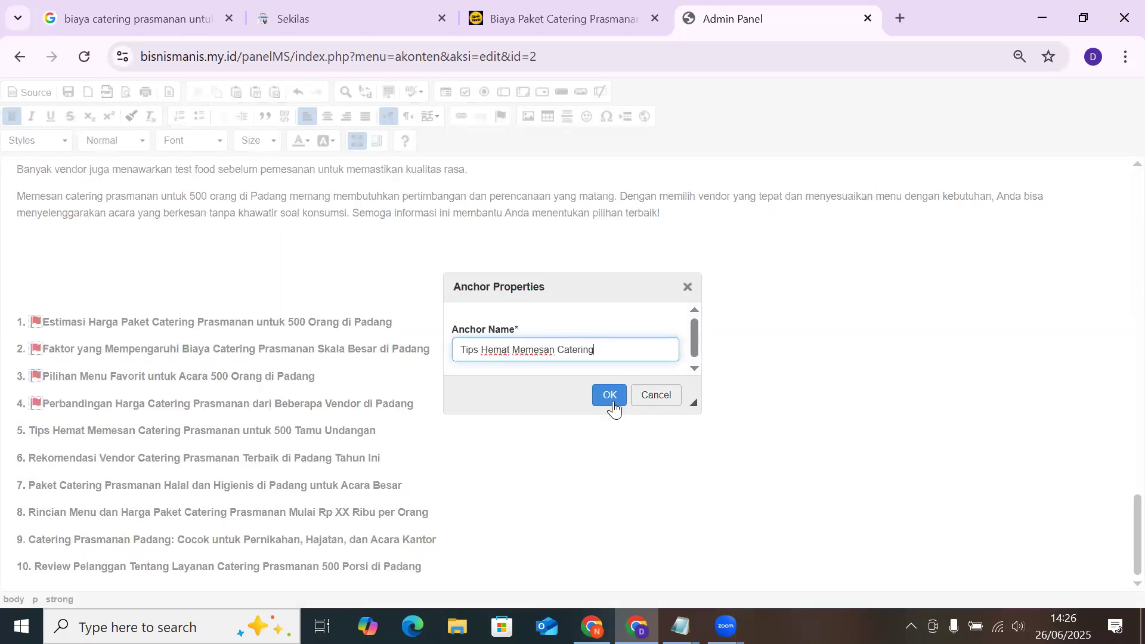
click(609, 395)
Insert an anchor before subheading 6, "Rekomendasi Vendor", using the copied opening words of that subheading as the name
drag(28, 458, 175, 454)
key(ctrl+c)
click(34, 460)
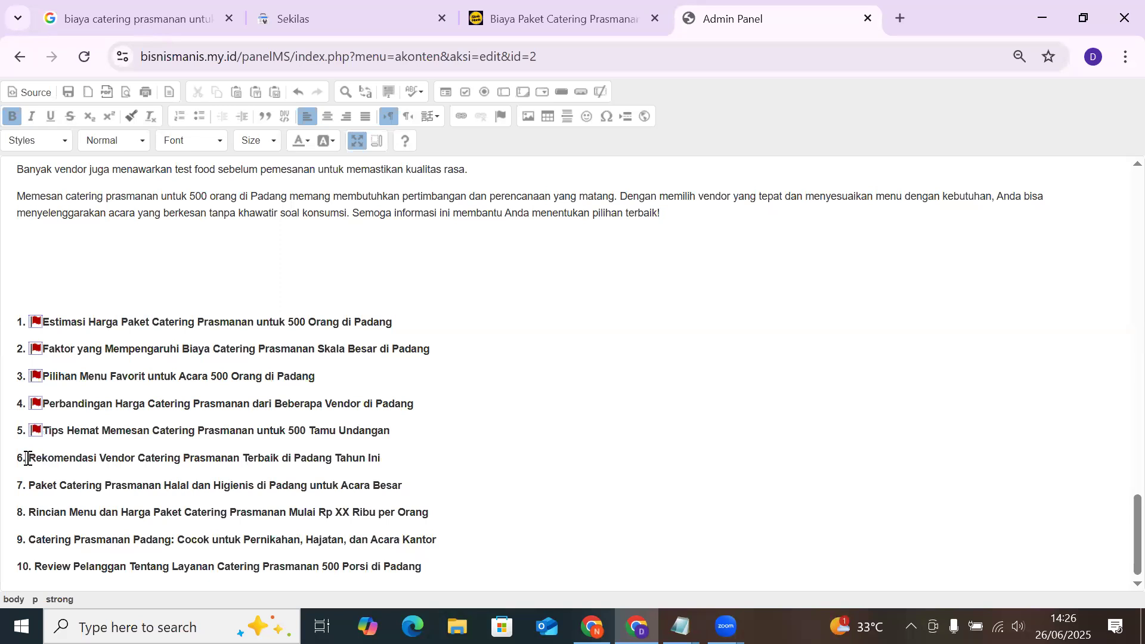
click(501, 116)
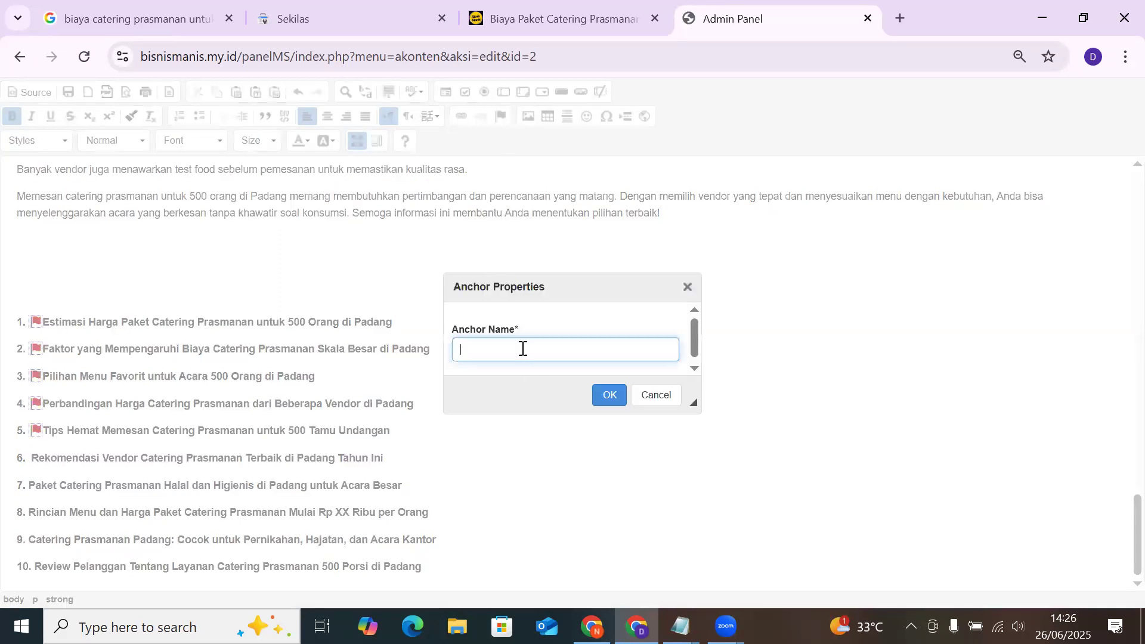
key(ctrl+v)
click(611, 397)
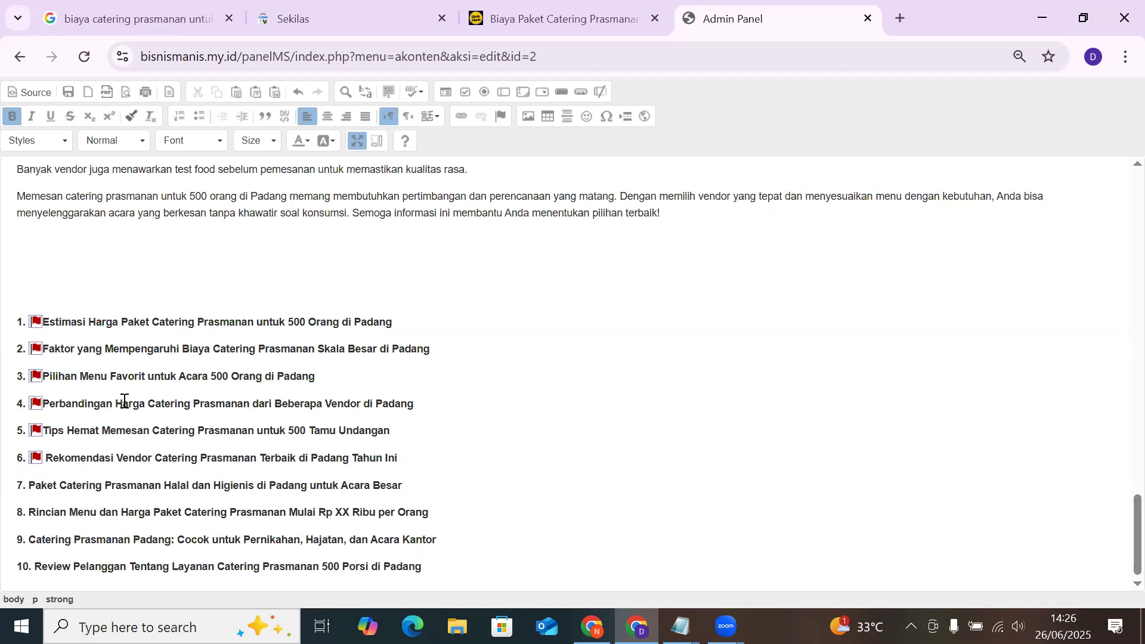
Insert an anchor before subheading 7 using its copied opening words "Paket Catering Prasmanan" as the name
shift+click(159, 489)
key(ctrl+c)
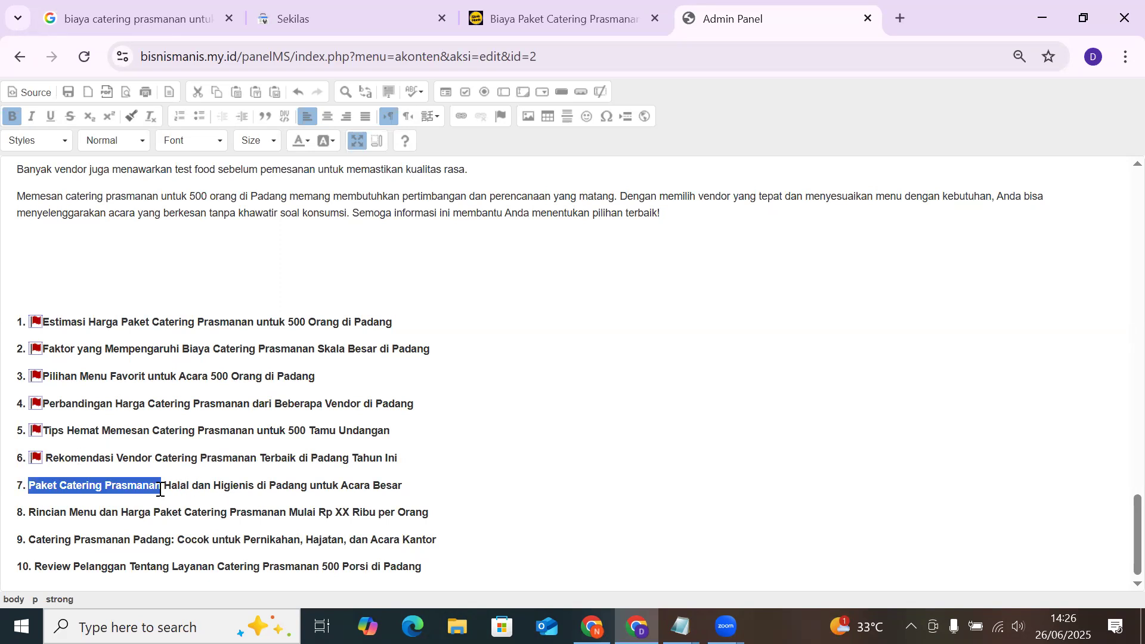
click(30, 487)
click(500, 116)
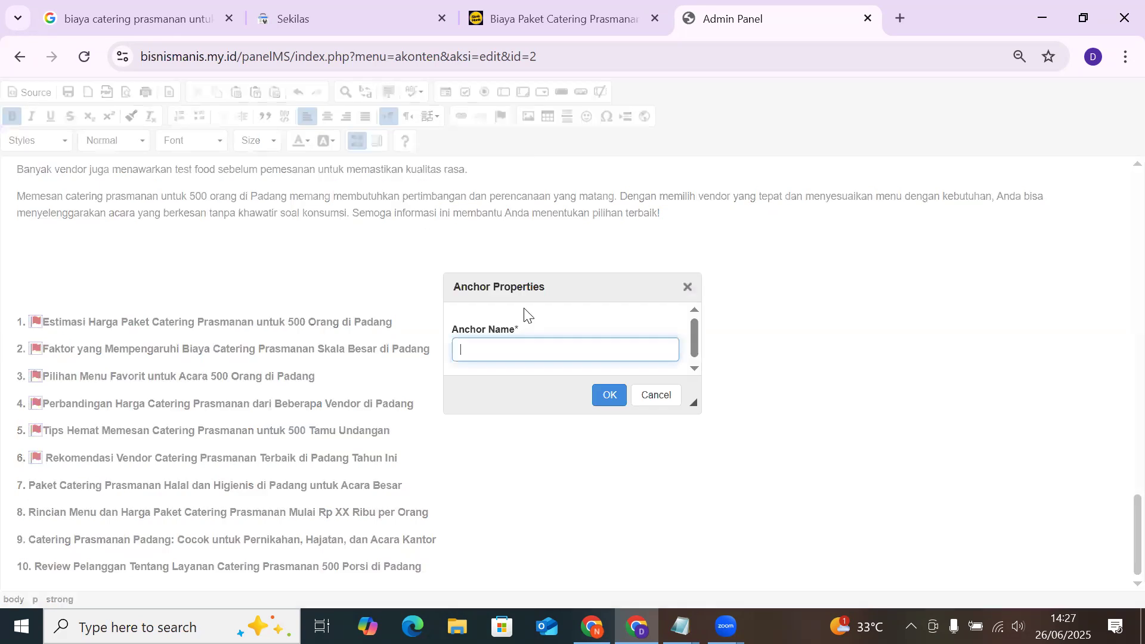
key(ctrl+v)
click(609, 395)
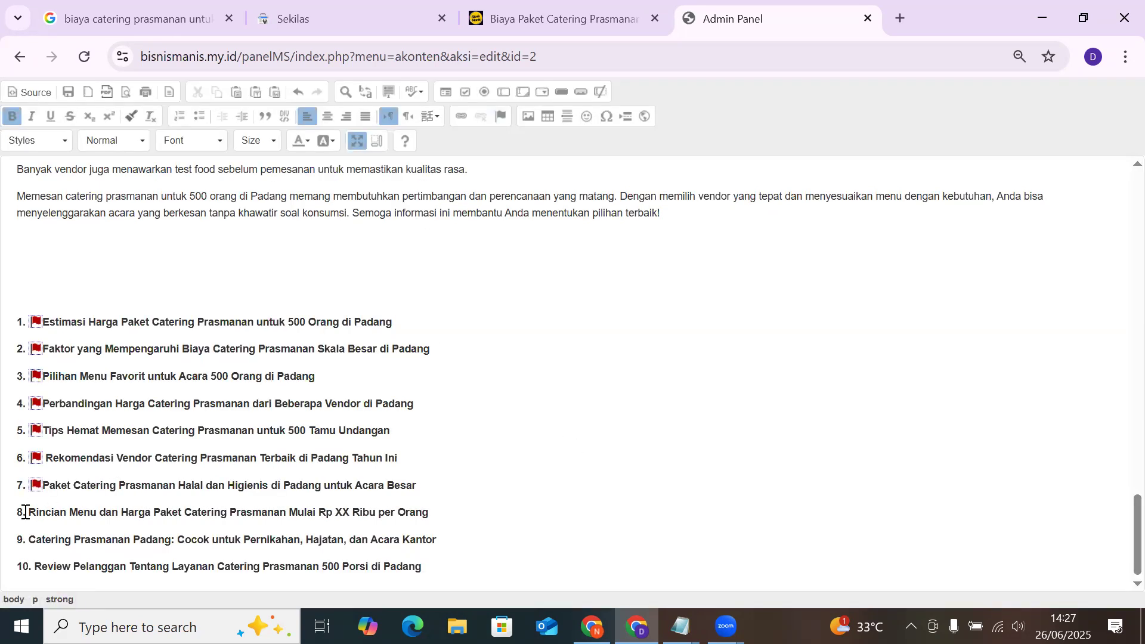
Insert an anchor before subheading 8 using its copied opening words "Rincian Menu dan Harga Paket Catering" as the name
drag(31, 514, 228, 509)
key(ctrl+c)
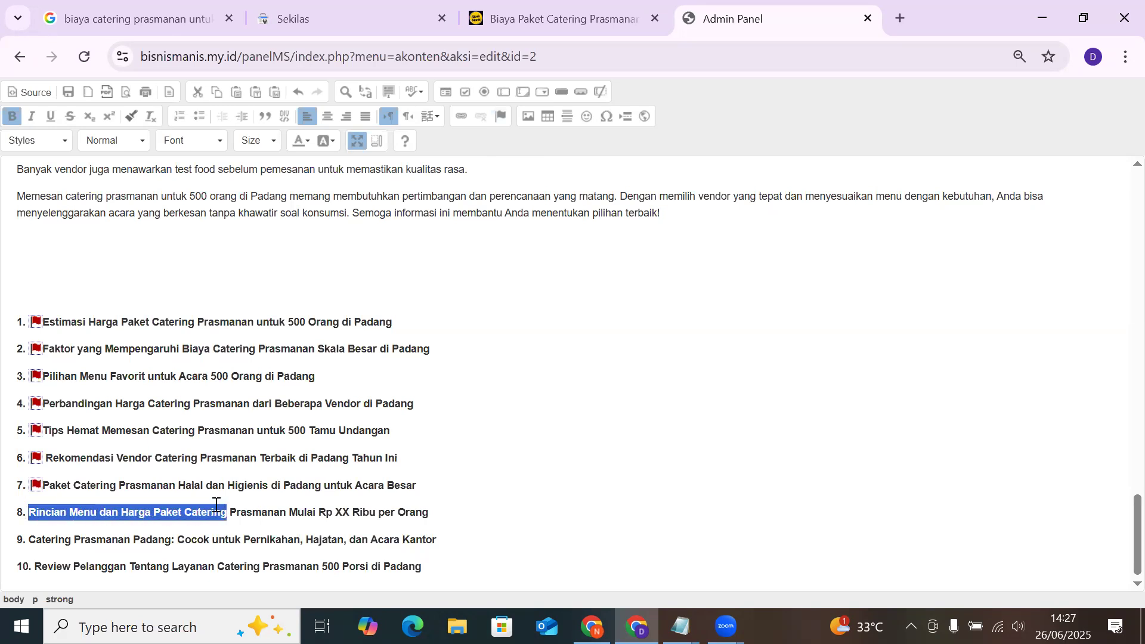
click(26, 511)
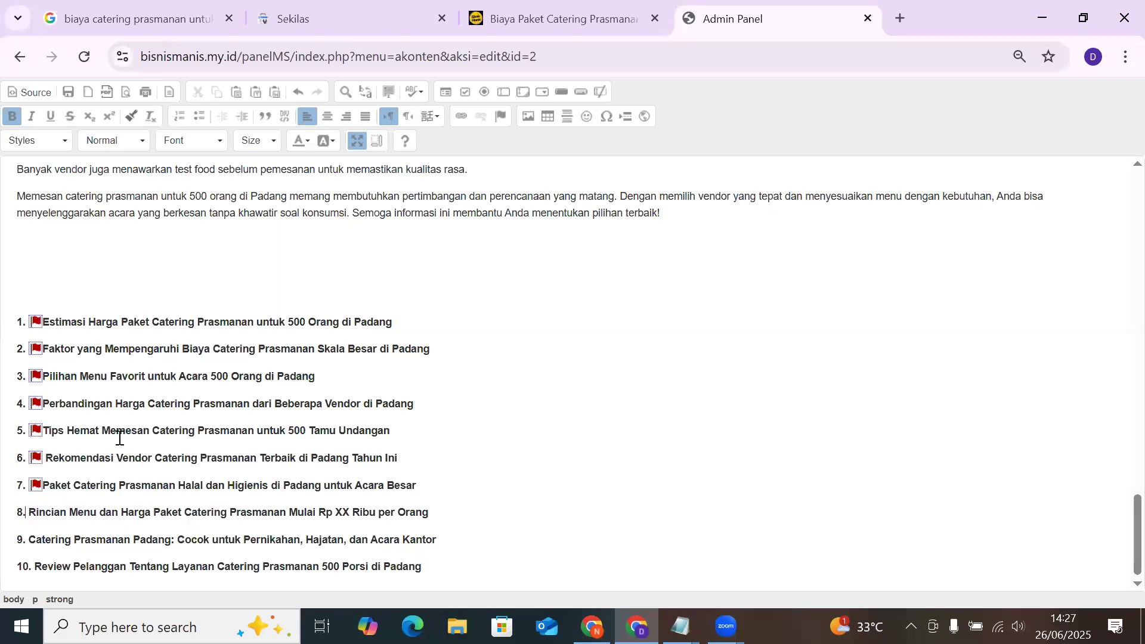
click(501, 117)
key(ctrl+v)
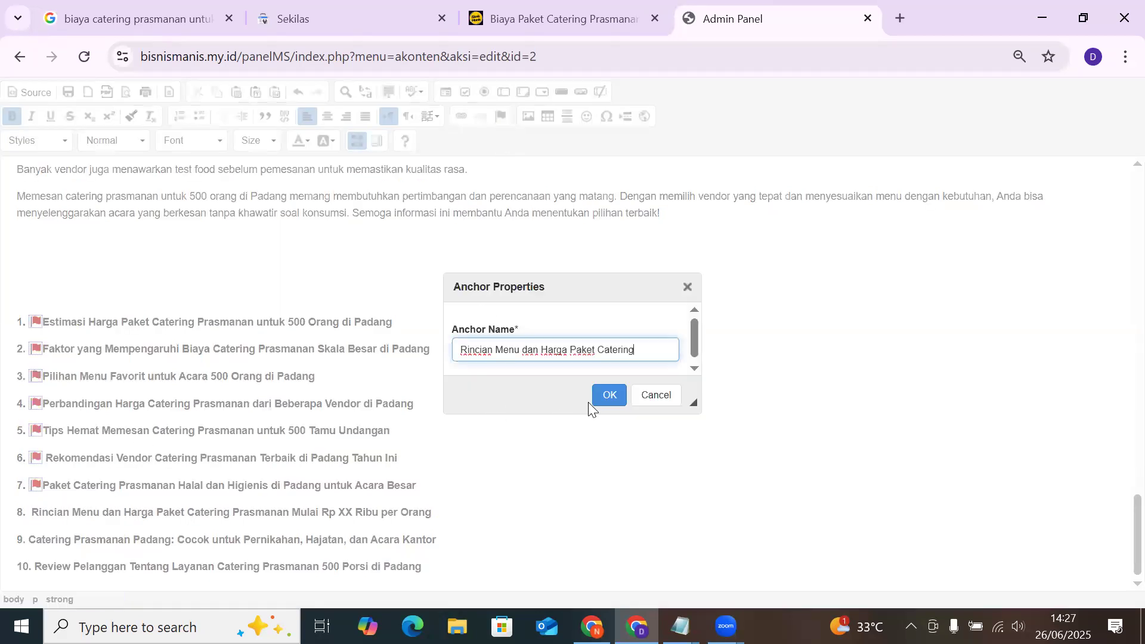
click(594, 395)
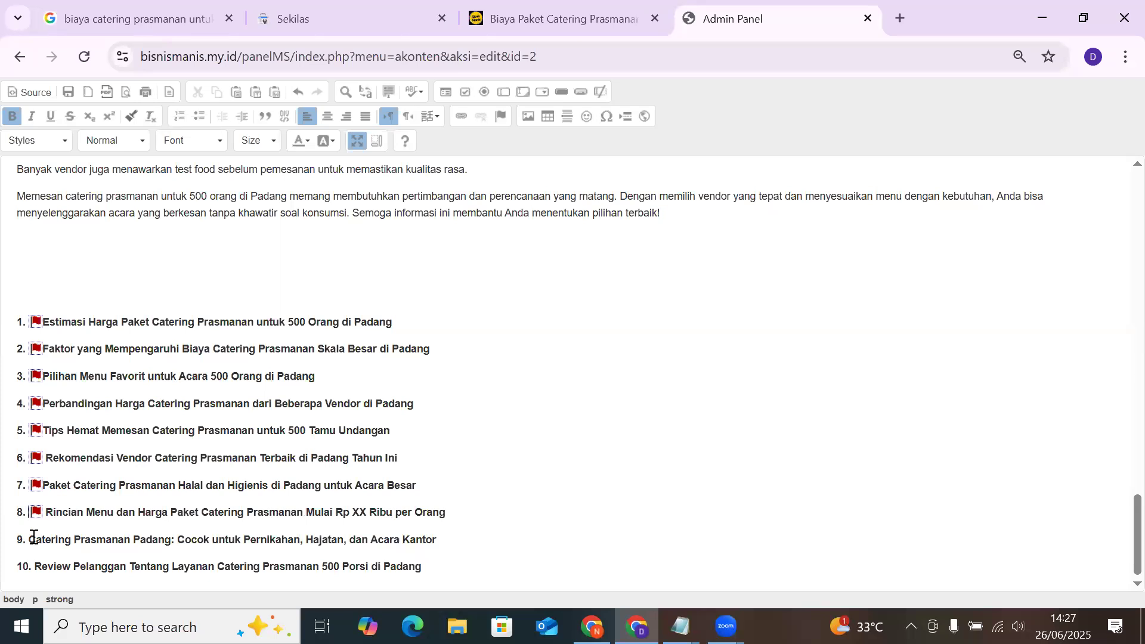
Insert an anchor before subheading 9 using its copied opening words "Catering Prasmanan Padang" as the name
drag(32, 536, 170, 540)
key(ctrl+c)
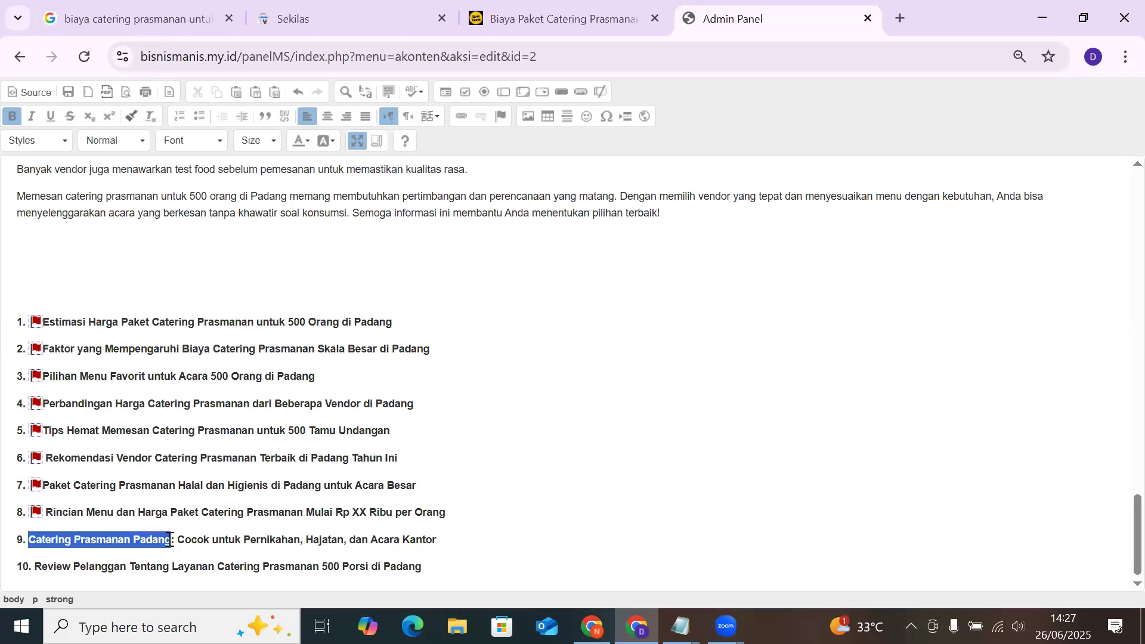
click(30, 535)
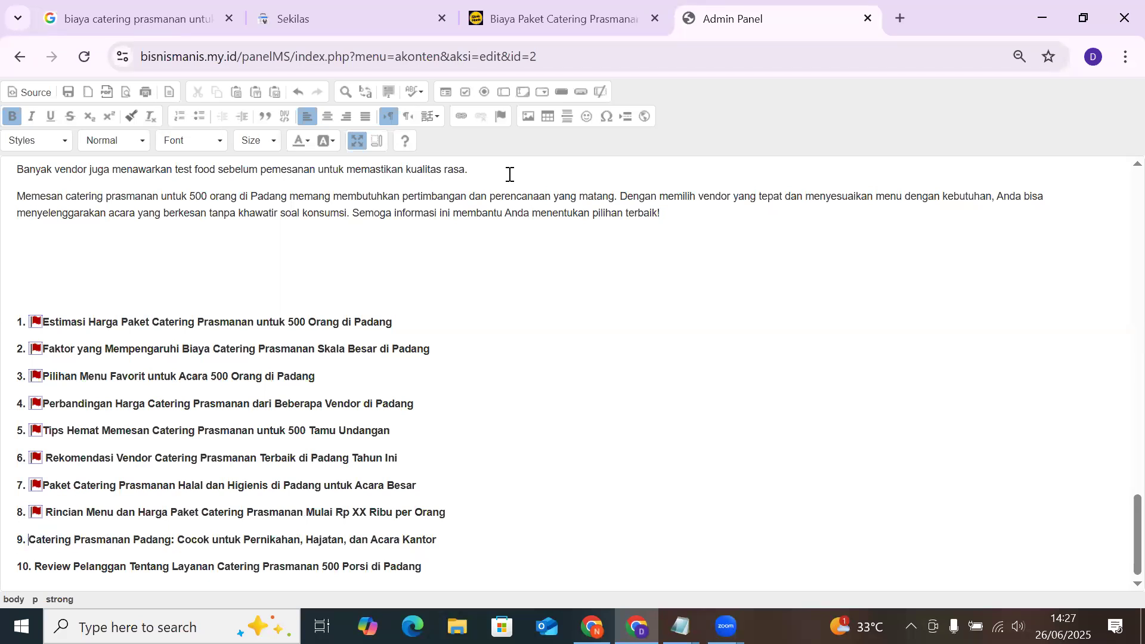
click(500, 116)
key(ctrl+v)
click(595, 394)
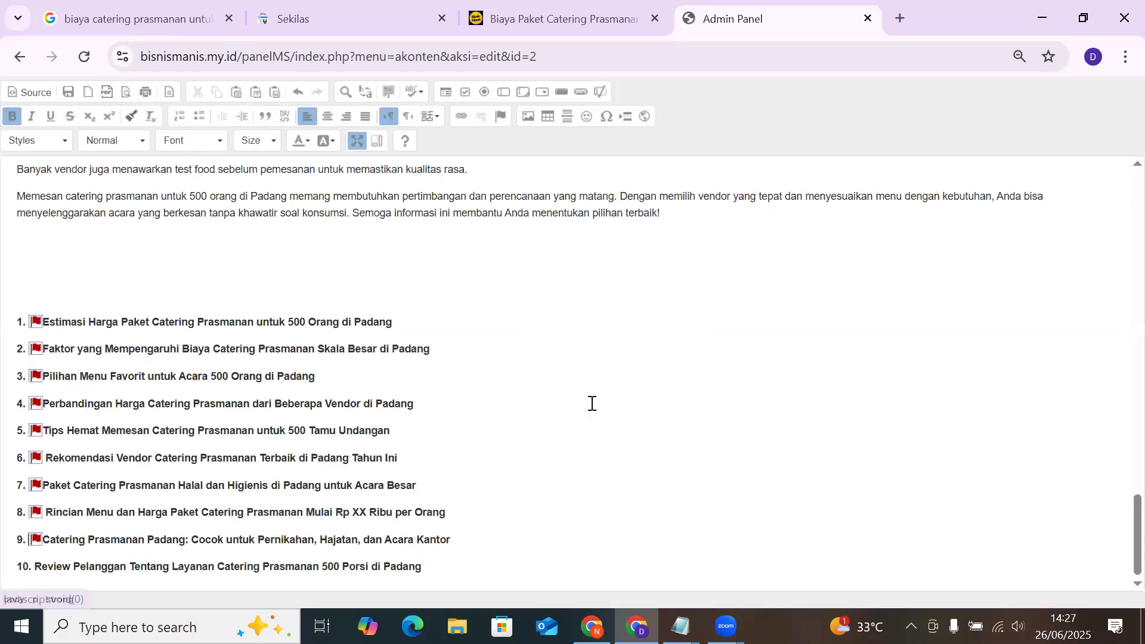
Delete the tenth closing subheading, "Review Pelanggan Tentang Layanan Catering Prasmanan 500 Porsi di Padang", including its number
drag(38, 566, 124, 567)
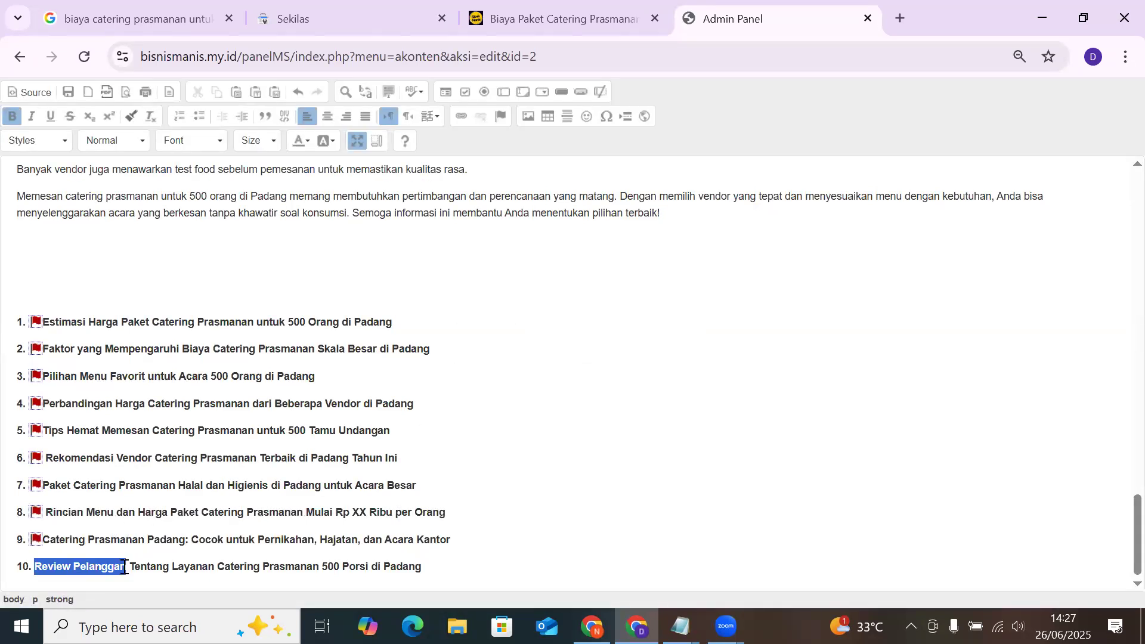
drag(423, 566, 42, 546)
key(BackSpace)
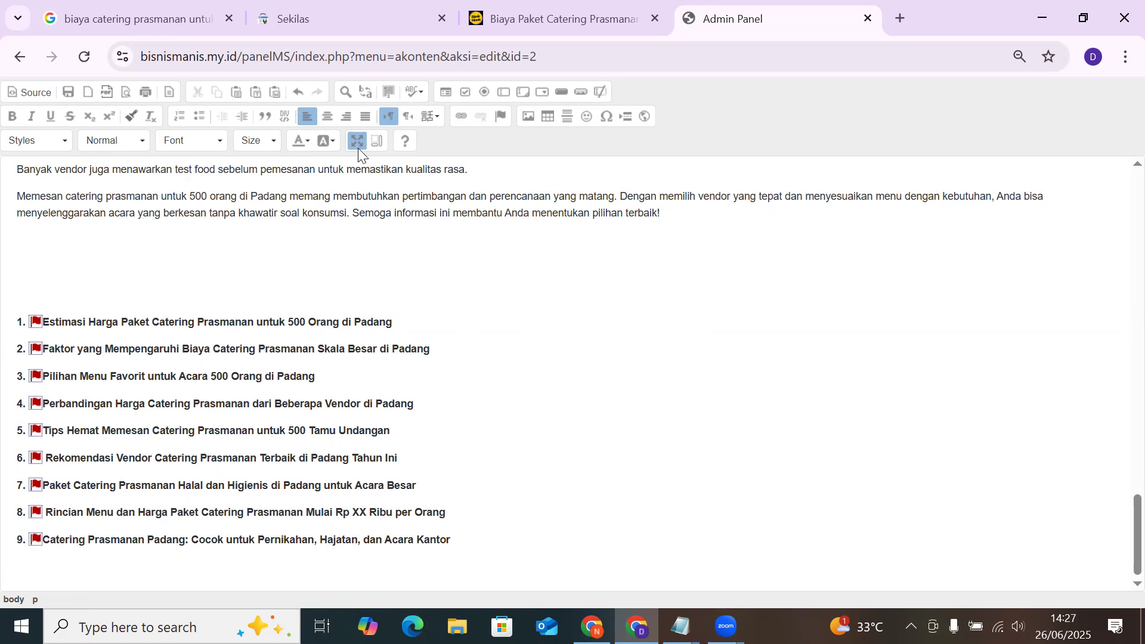
Link the article heading "Estimasi Biaya Paket Catering Prasmanan" to the in-text anchor "Estimasi Harga Catering", chosen by both anchor name and element ID
scroll(335, 346, up, 10)
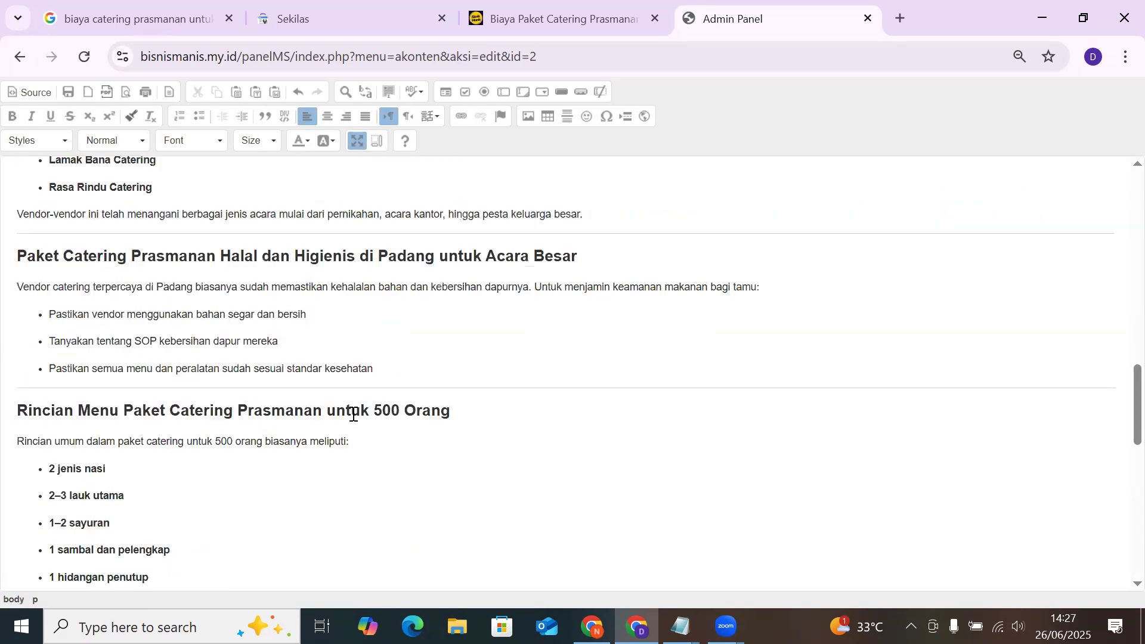
scroll(349, 409, up, 15)
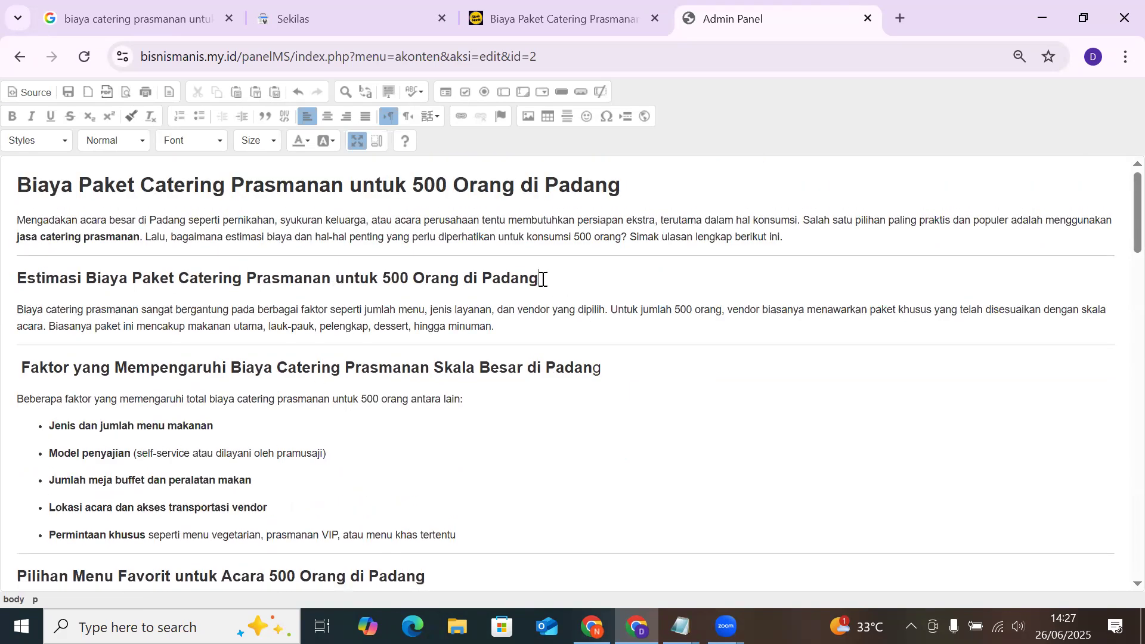
drag(543, 280, 10, 265)
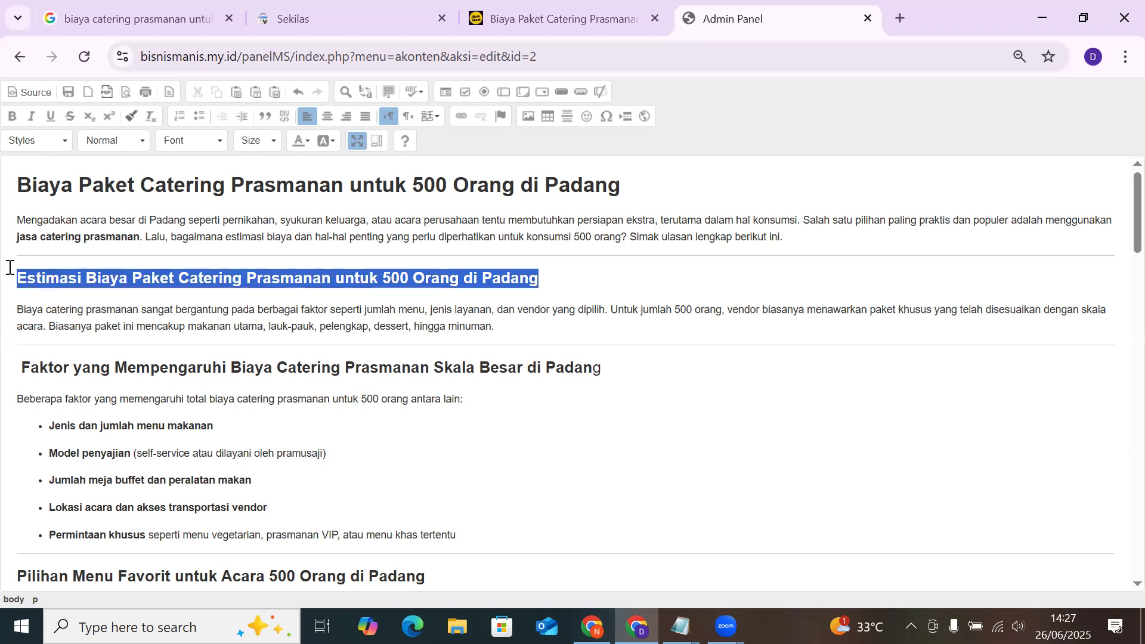
click(456, 118)
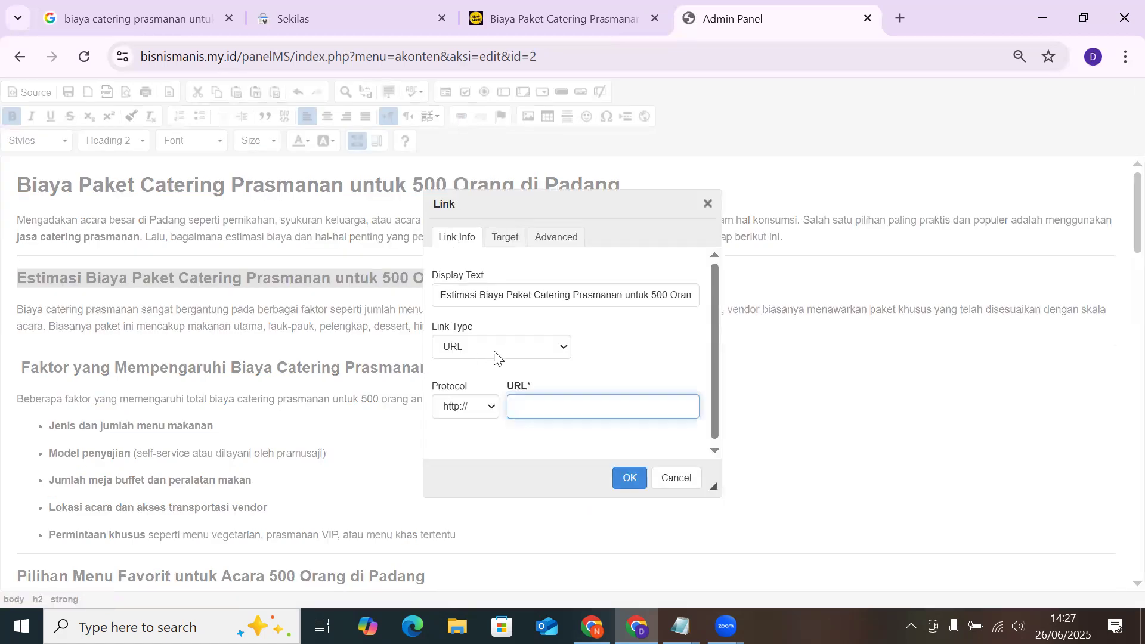
click(498, 354)
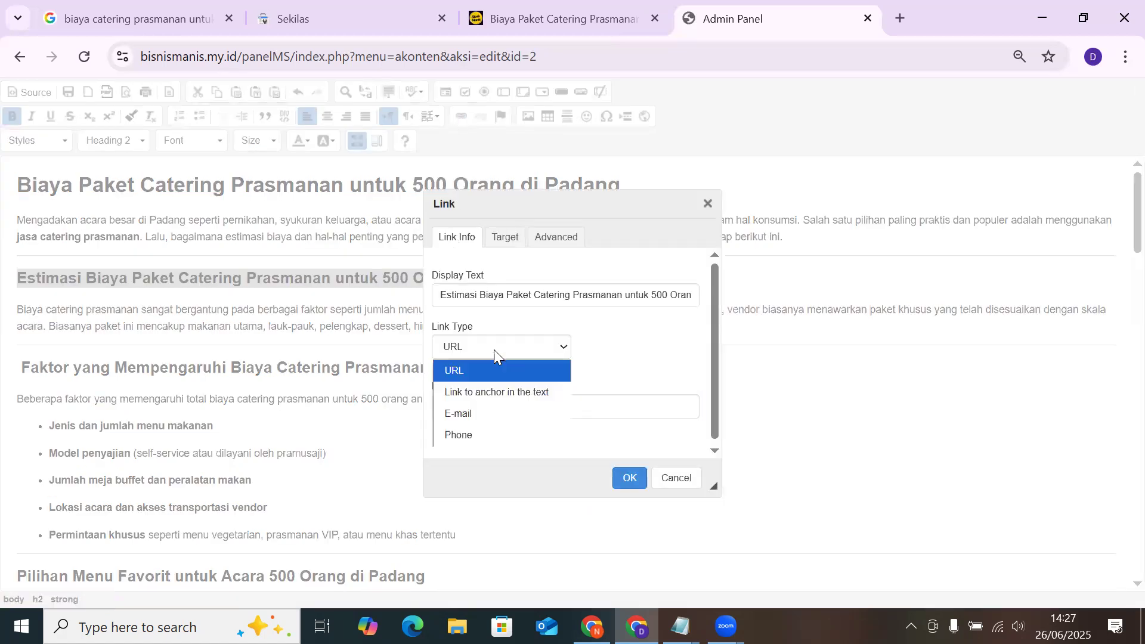
click(482, 394)
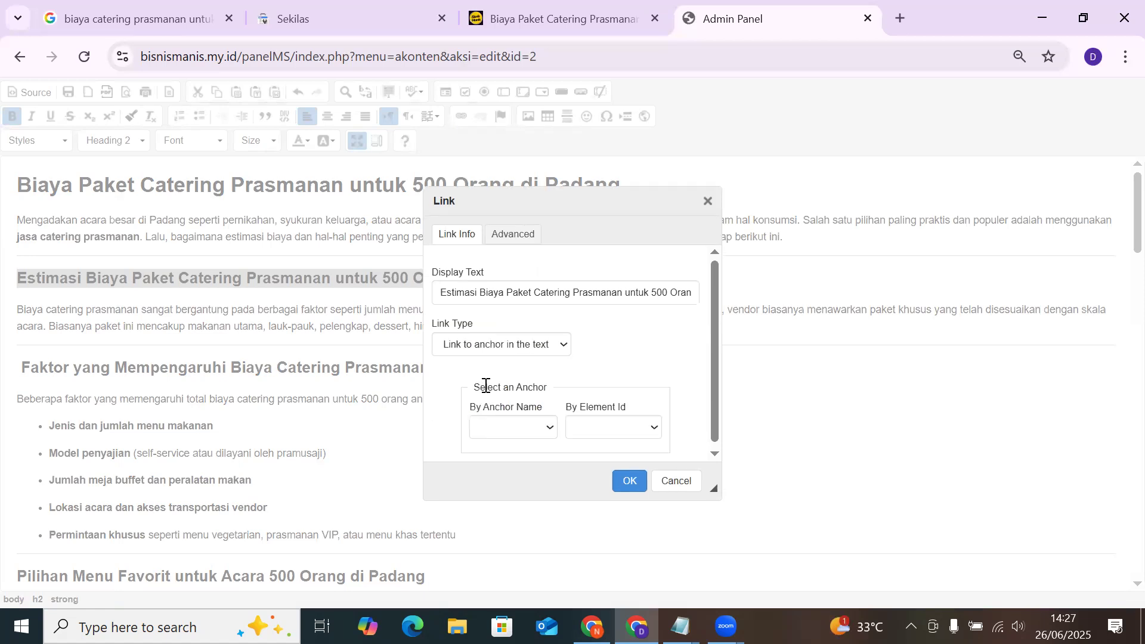
click(488, 431)
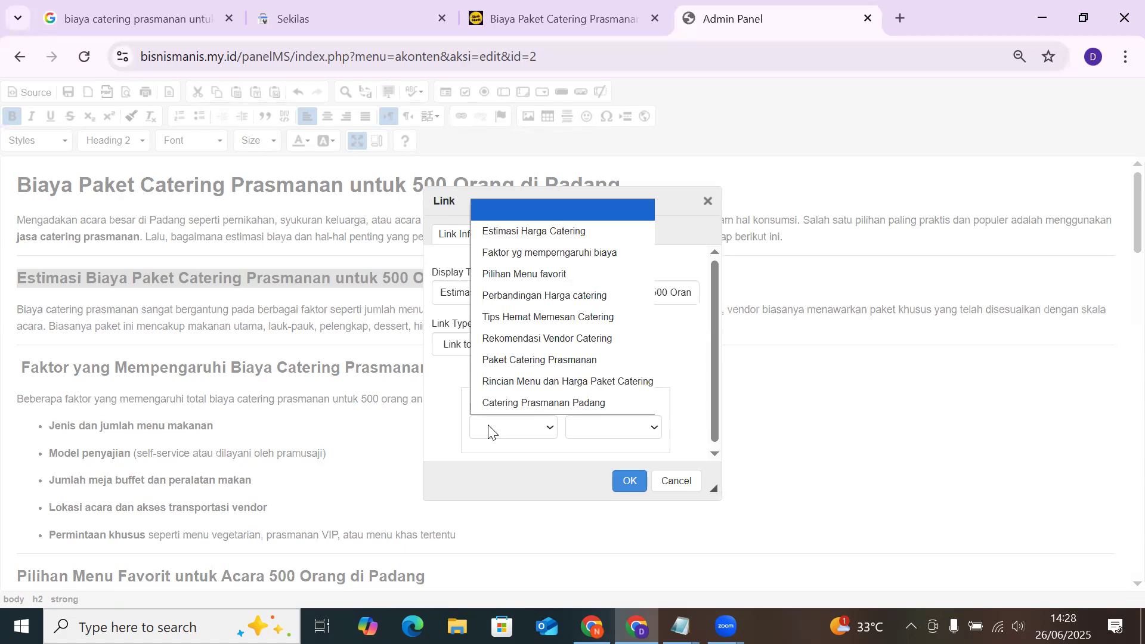
click(529, 237)
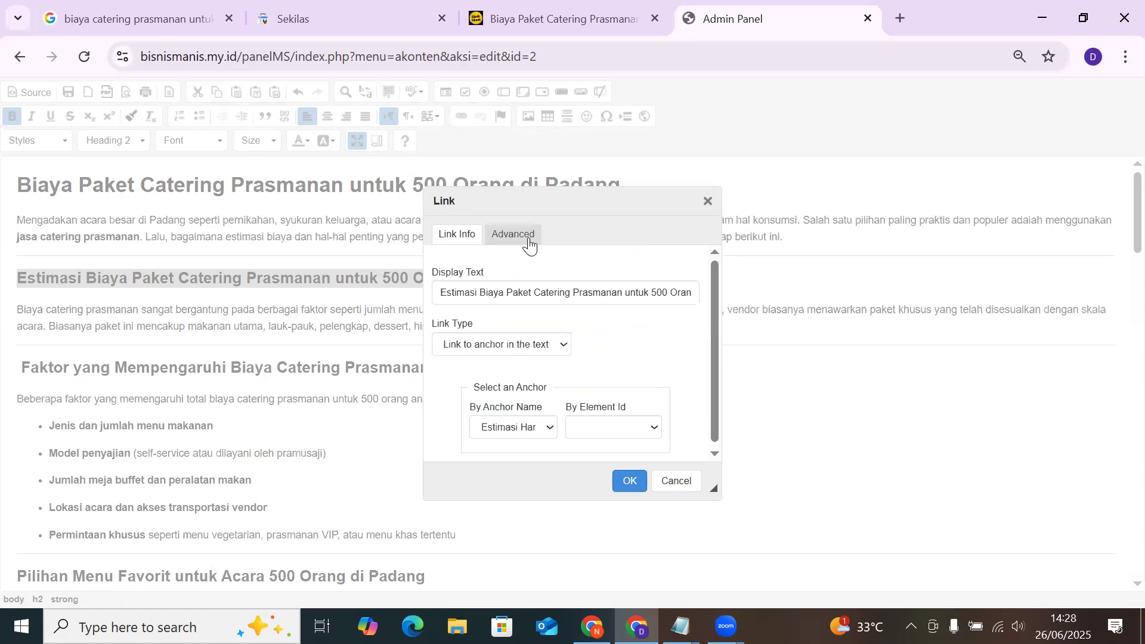
click(602, 433)
click(603, 233)
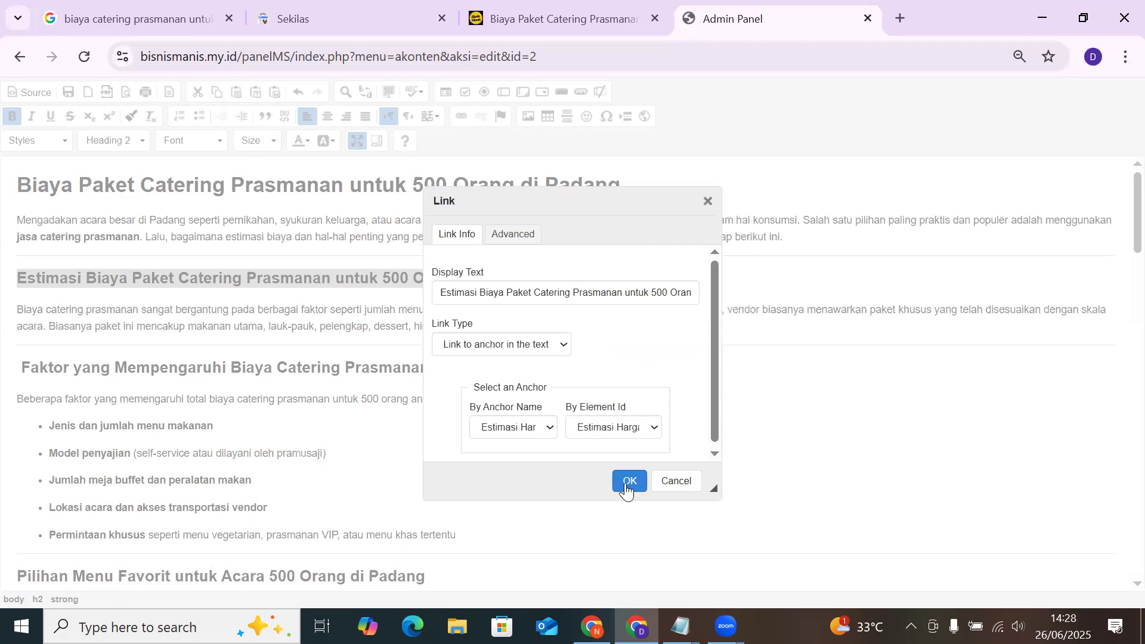
click(627, 482)
Link the heading "Faktor yang Mempengaruhi Biaya Catering" to the in-text anchor "Faktor yg memperngaruhi biaya" by anchor name and element ID
drag(14, 364, 639, 386)
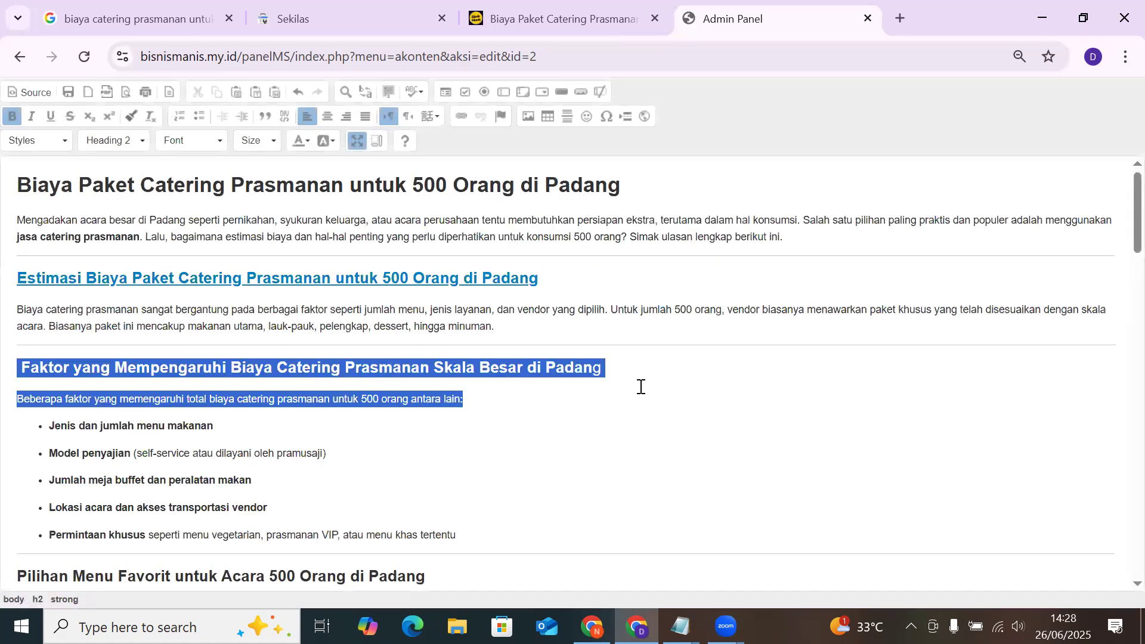
shift+click(614, 370)
click(460, 117)
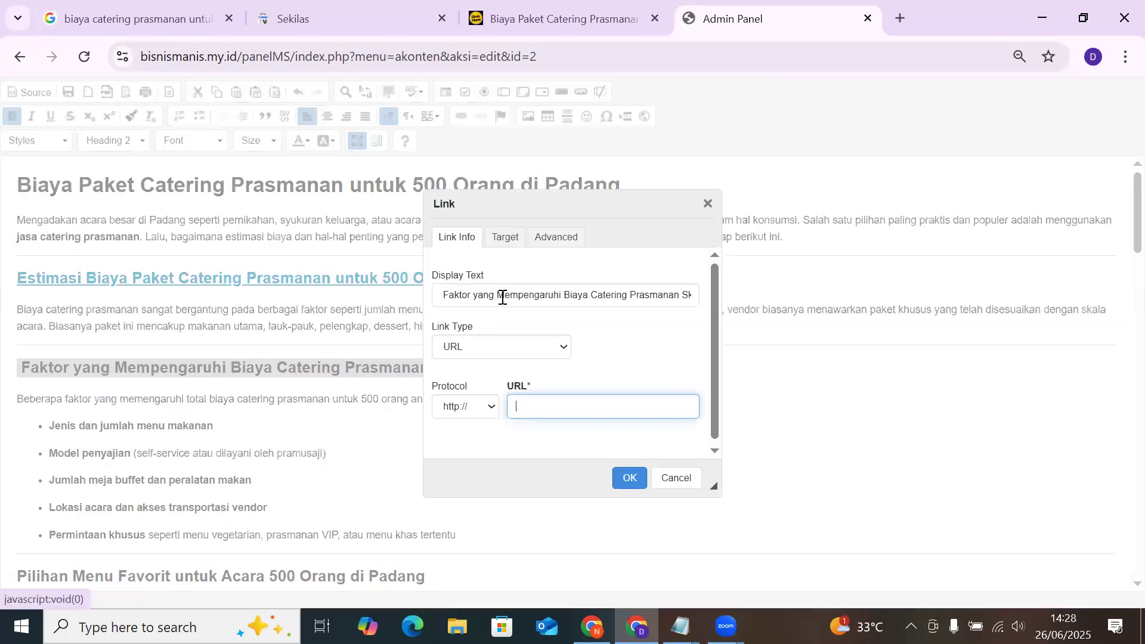
click(499, 345)
click(485, 392)
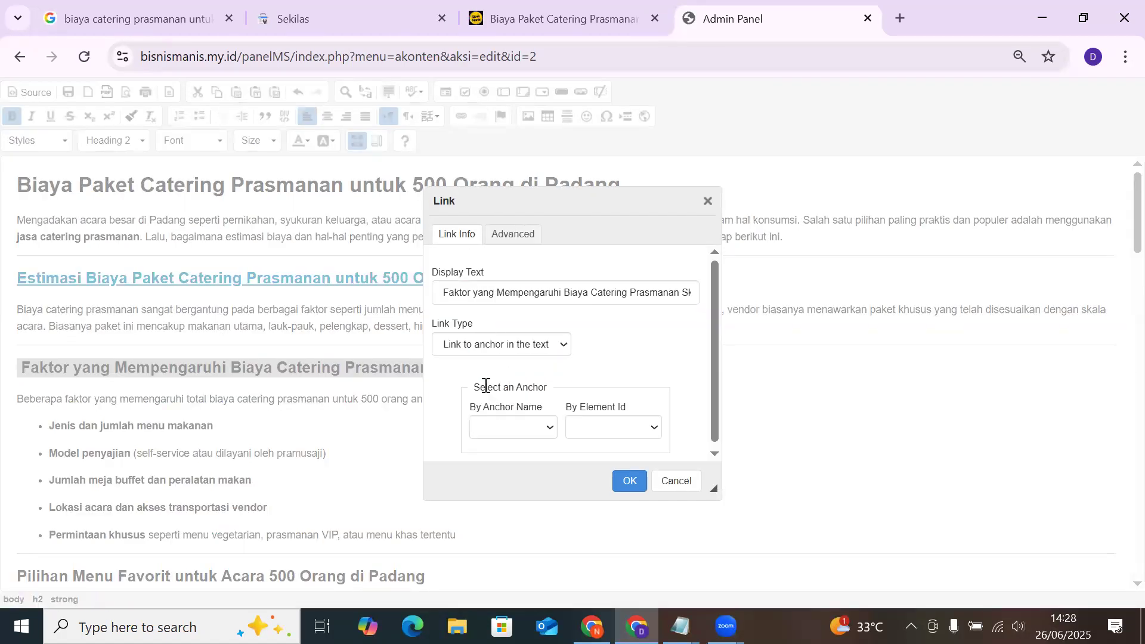
click(513, 430)
click(512, 253)
click(593, 427)
click(602, 252)
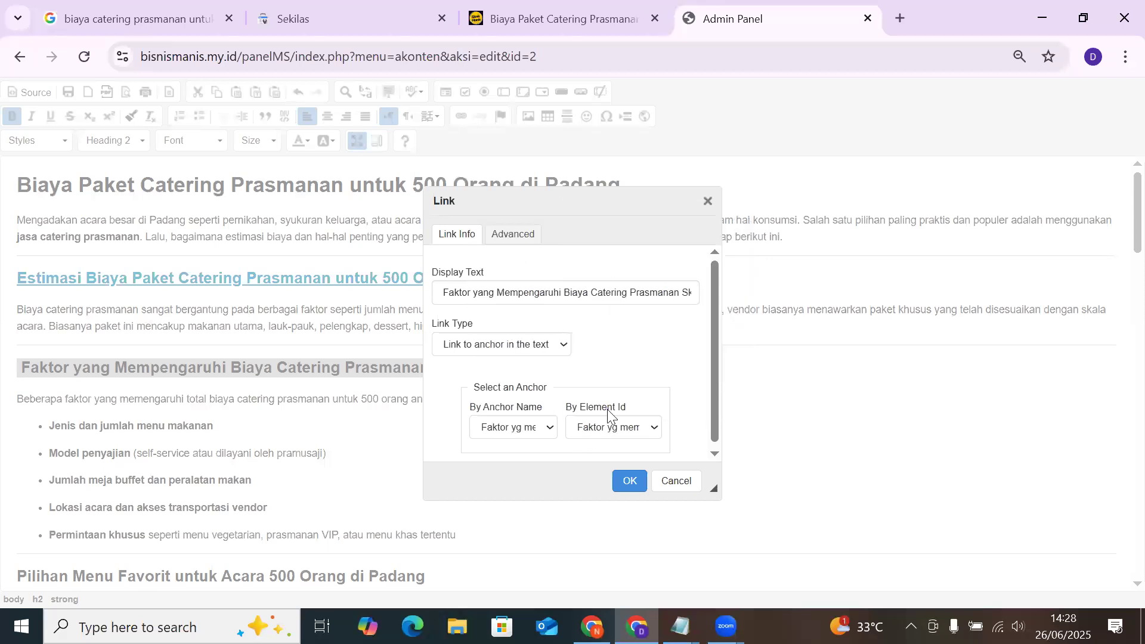
click(620, 486)
Link the heading "Pilihan Menu Favorit untuk Acara 500 Orang di Padang" to the in-text anchor "Pilihan Menu favorit" by name and element ID
scroll(131, 389, down, 3)
drag(13, 404, 425, 401)
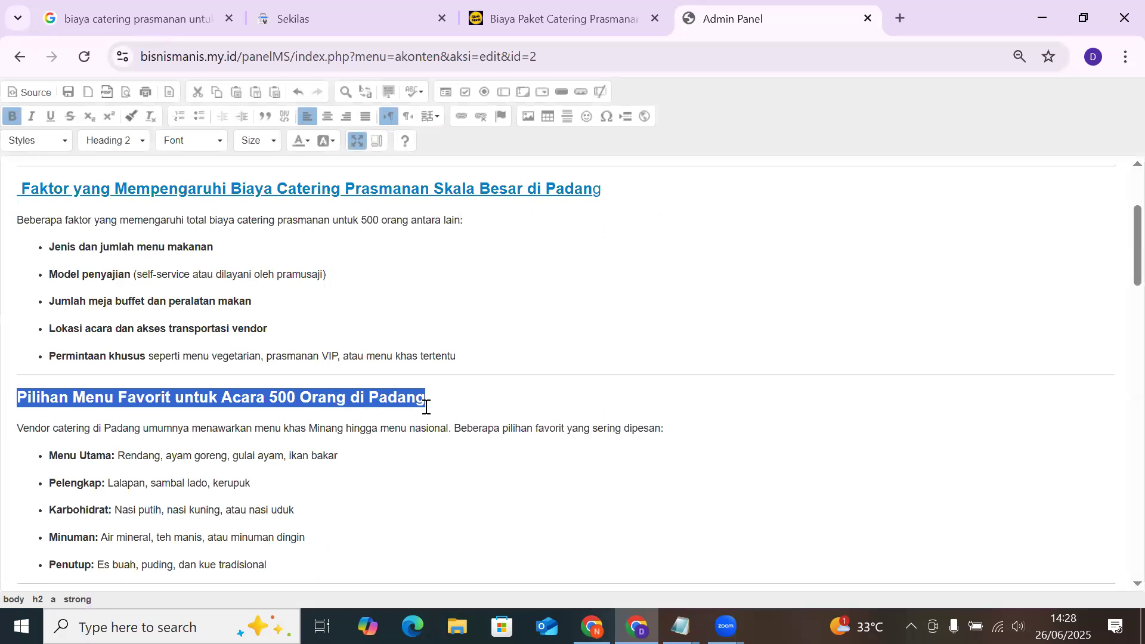
click(460, 115)
click(528, 345)
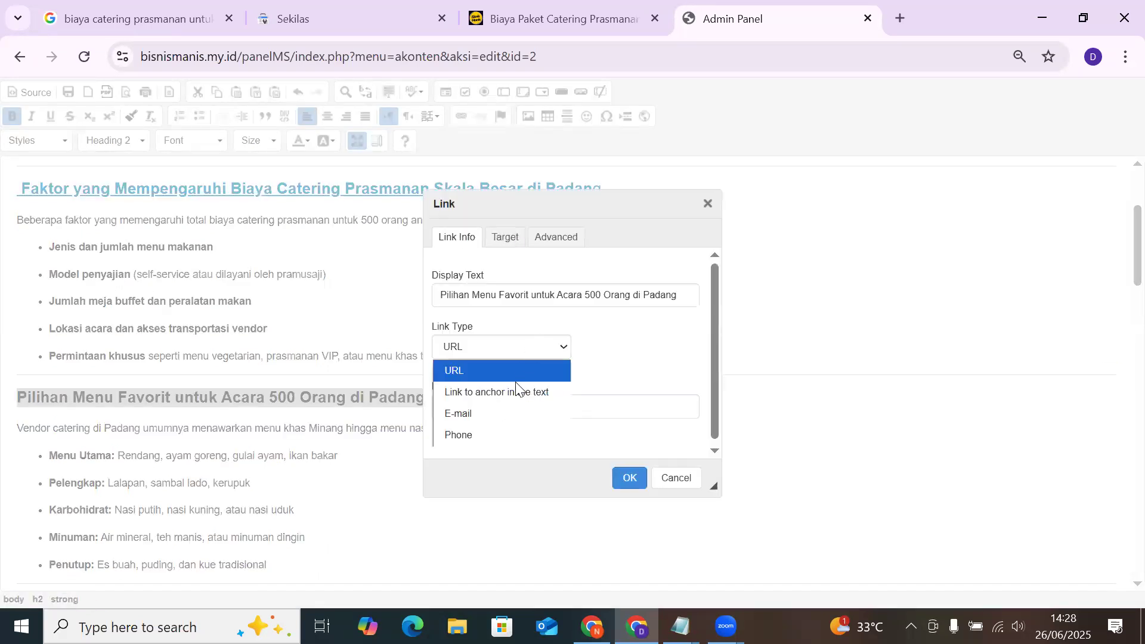
click(518, 388)
click(507, 427)
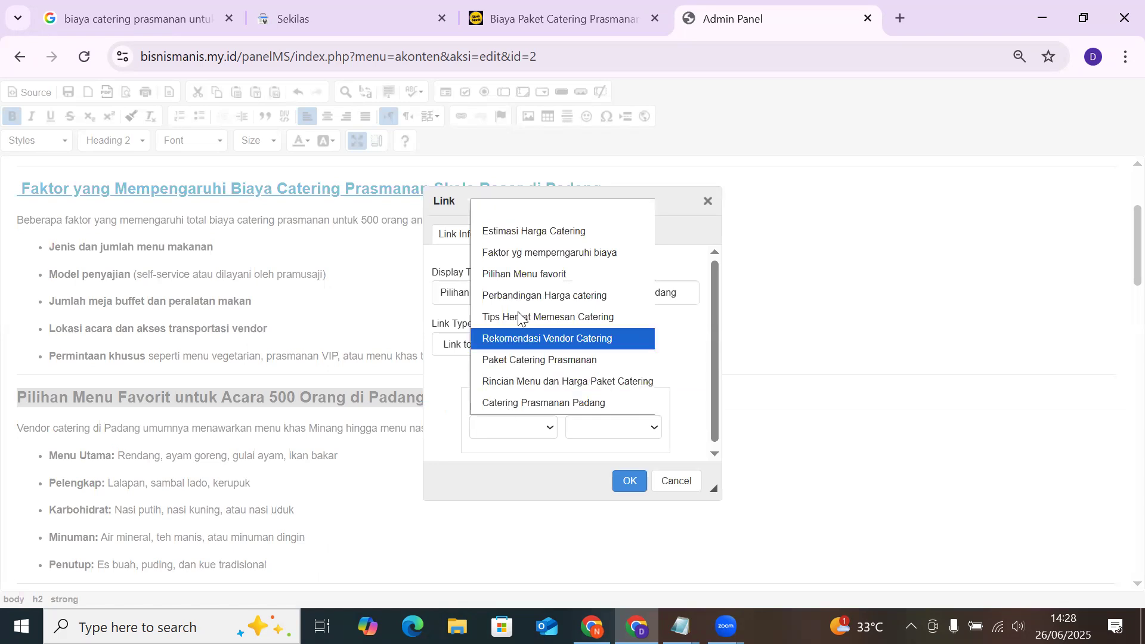
click(525, 274)
click(614, 427)
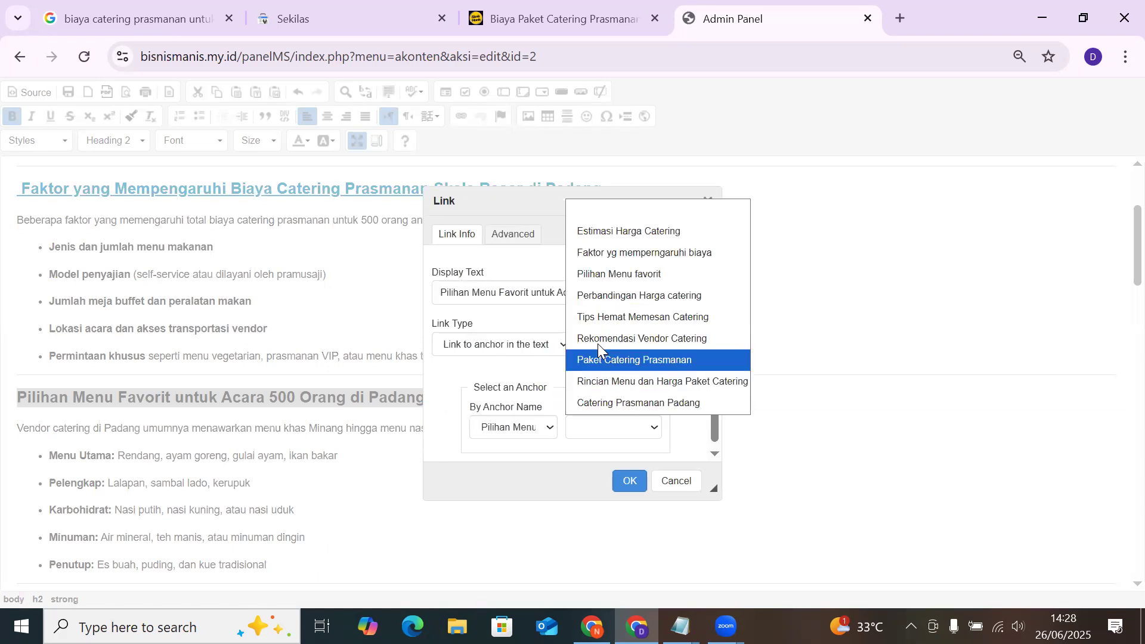
click(603, 274)
click(627, 482)
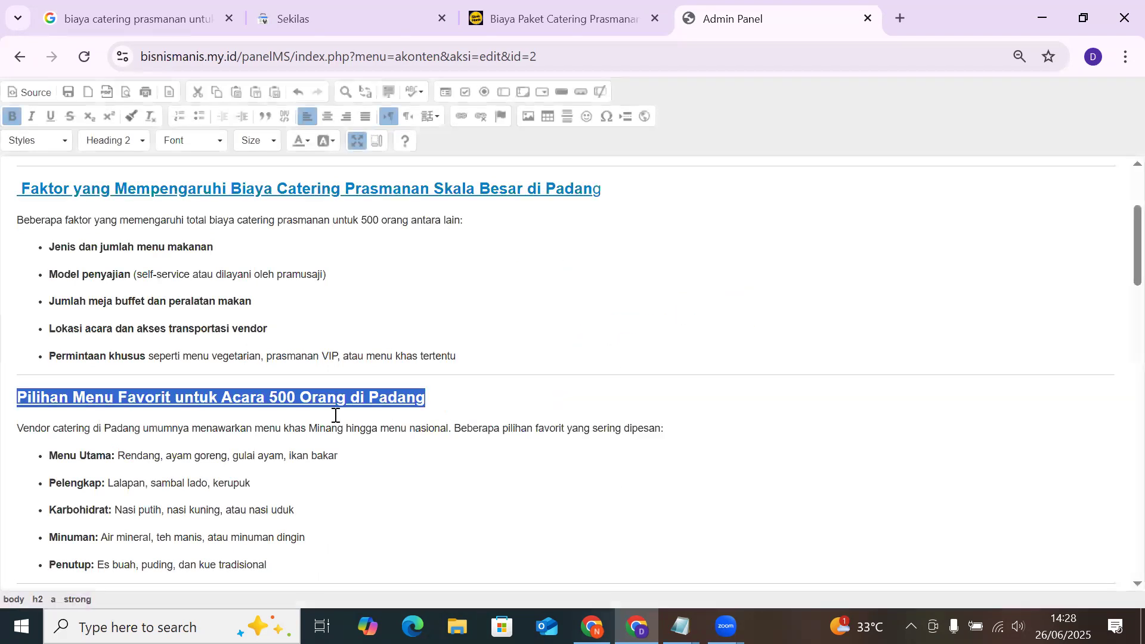
Link the heading "Perbandingan Layanan Catering Prasmanan" to the in-text anchor "Perbandingan Harga catering" by anchor name and element ID
scroll(299, 403, down, 2)
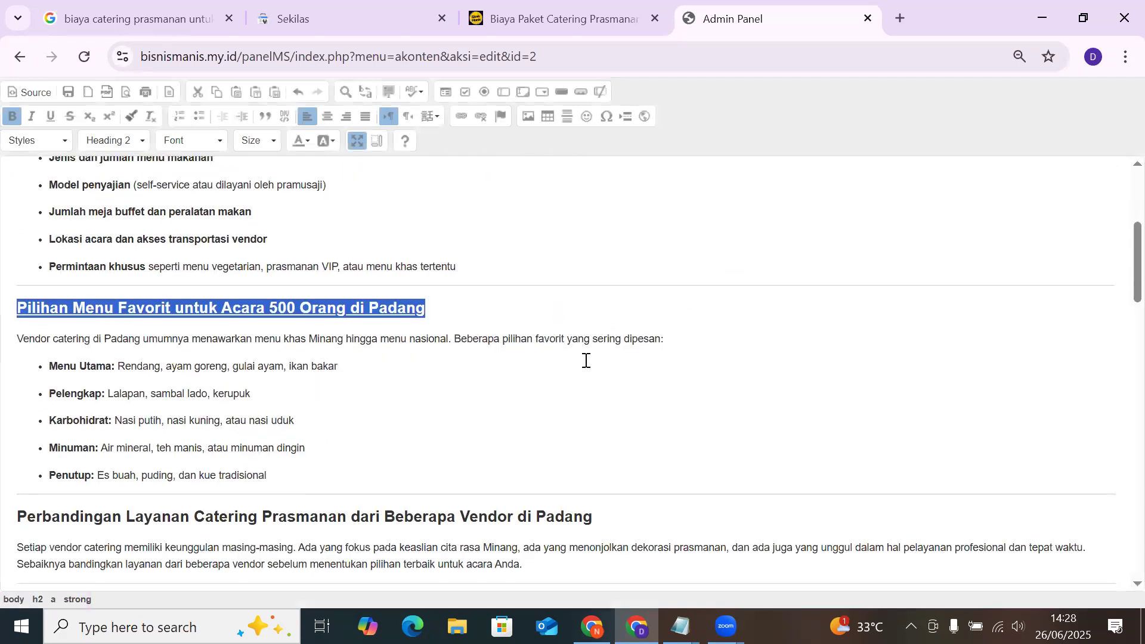
scroll(56, 330, down, 3)
triple_click(56, 335)
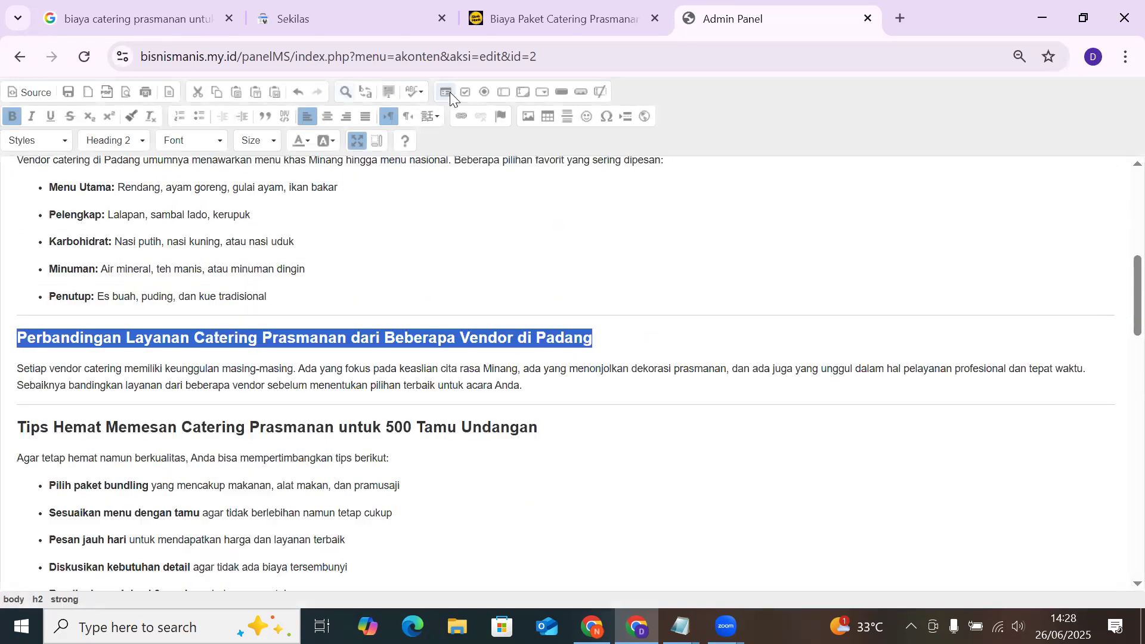
click(461, 116)
click(499, 348)
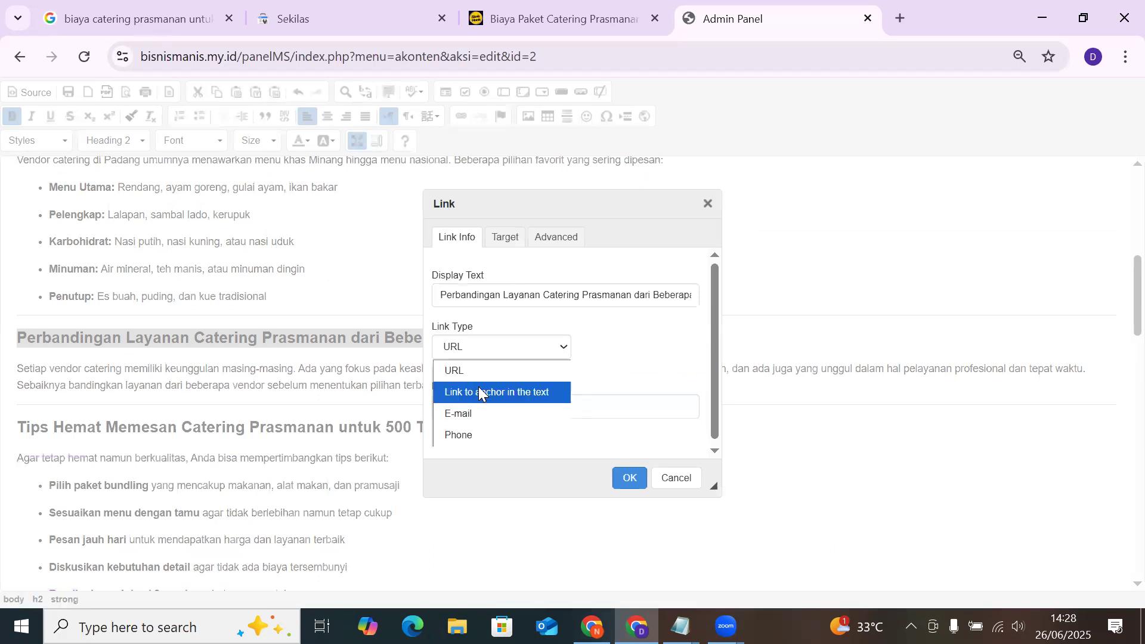
click(479, 390)
click(519, 426)
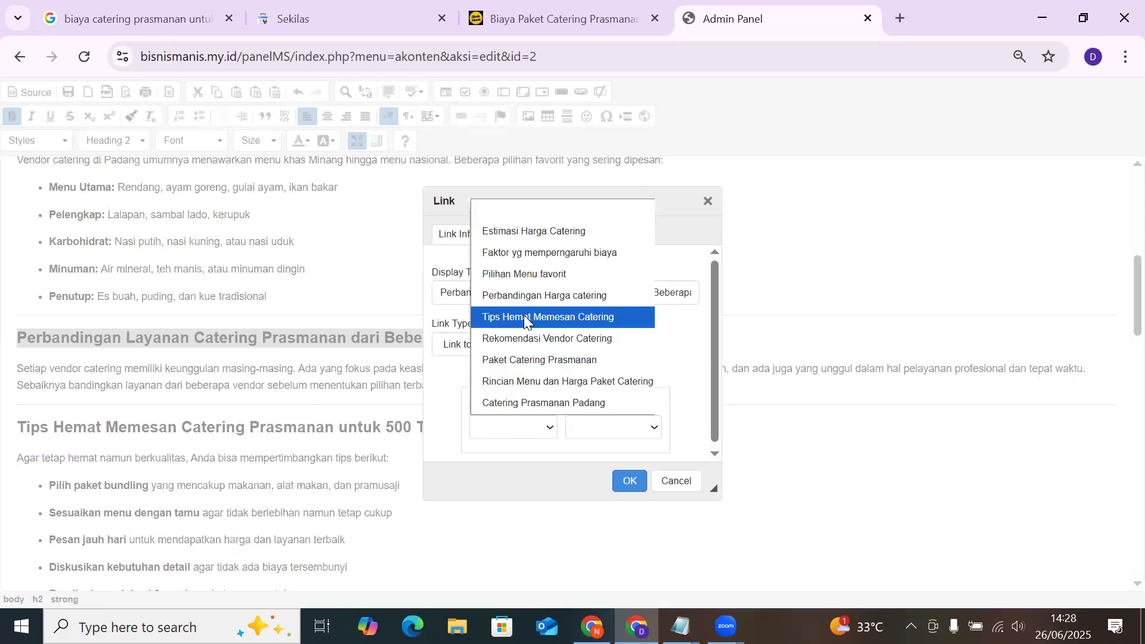
click(526, 297)
click(614, 428)
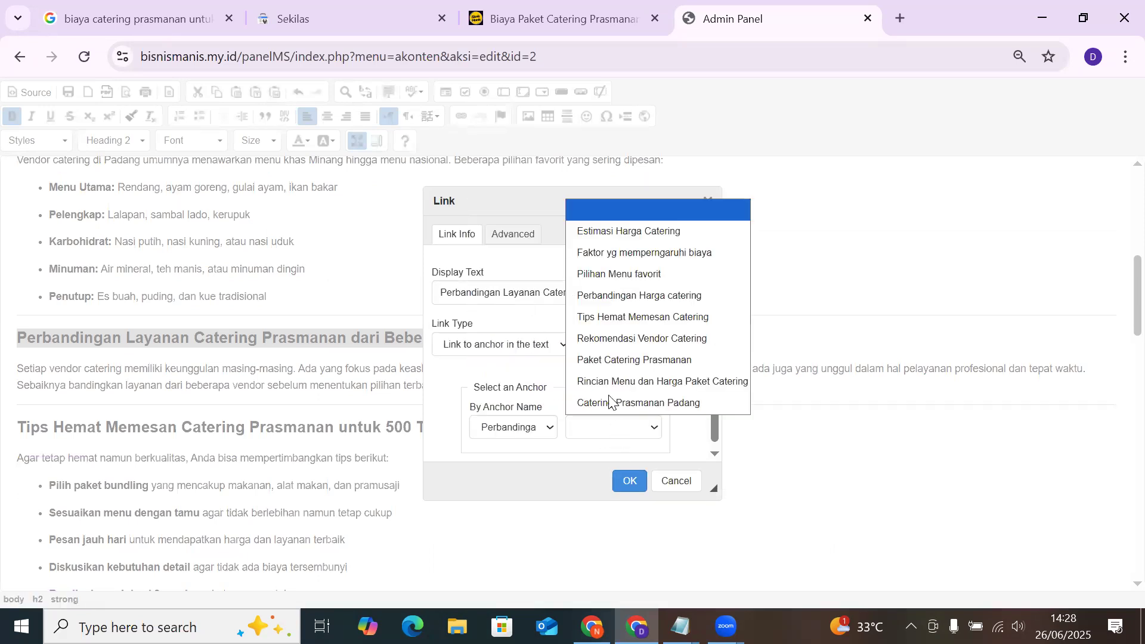
click(598, 301)
click(626, 479)
Link the heading "Tips Hemat Memesan Catering Prasmanan" to the in-text anchor "Tips Hemat Memesan Catering" by anchor name and element ID
scroll(567, 334, down, 2)
drag(567, 334, 9, 333)
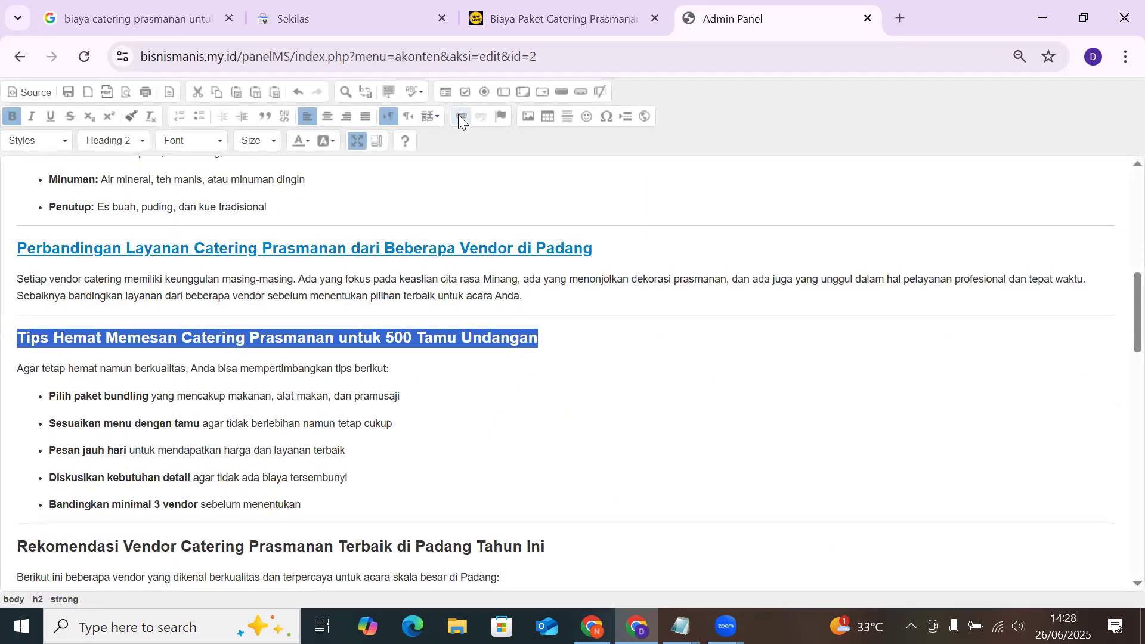
click(460, 116)
click(504, 346)
click(494, 391)
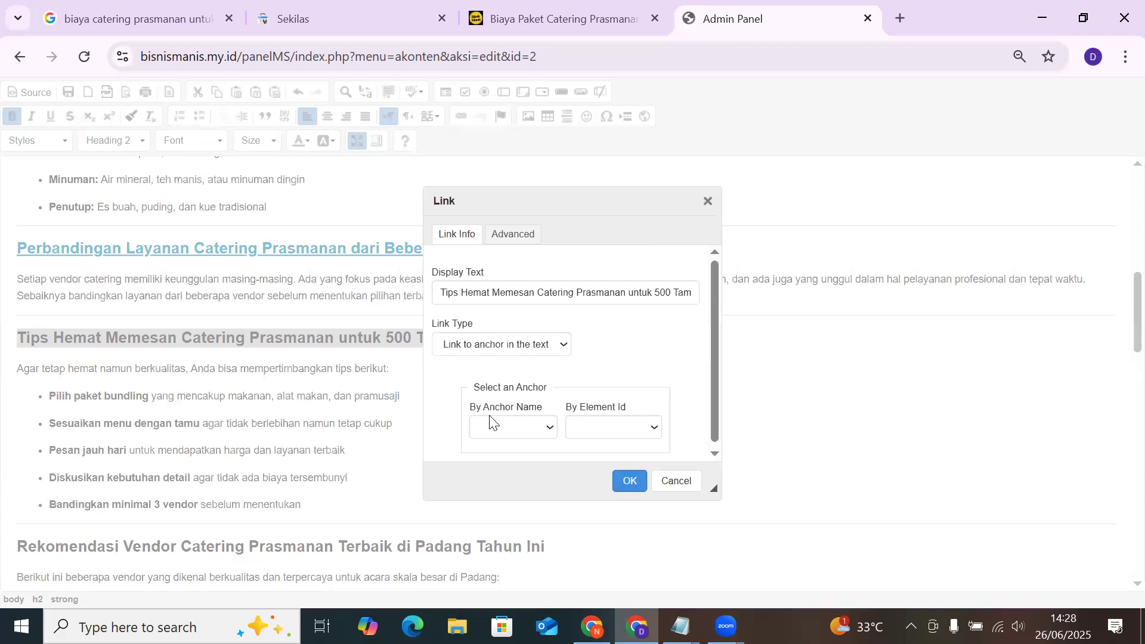
click(497, 430)
click(507, 315)
click(583, 428)
click(605, 321)
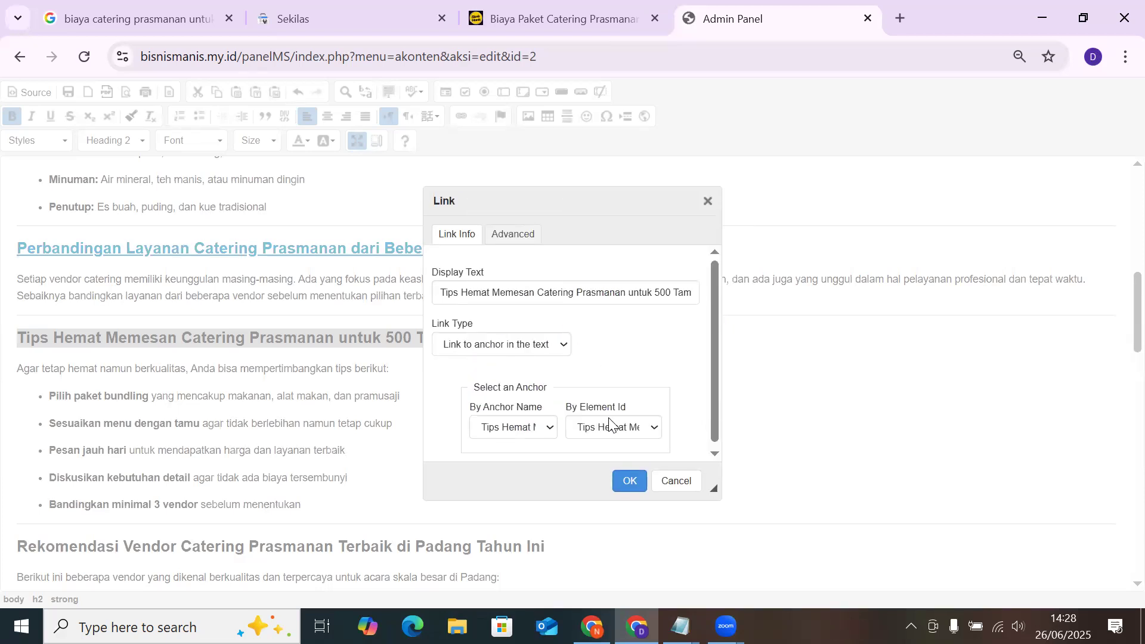
click(626, 481)
Link the heading "Rekomendasi Vendor Catering Prasmanan Terbaik" to the in-text anchor "Rekomendasi Vendor Catering" by anchor name and element ID
scroll(573, 317, down, 5)
drag(546, 278, 11, 278)
click(462, 116)
click(501, 348)
click(504, 391)
click(511, 427)
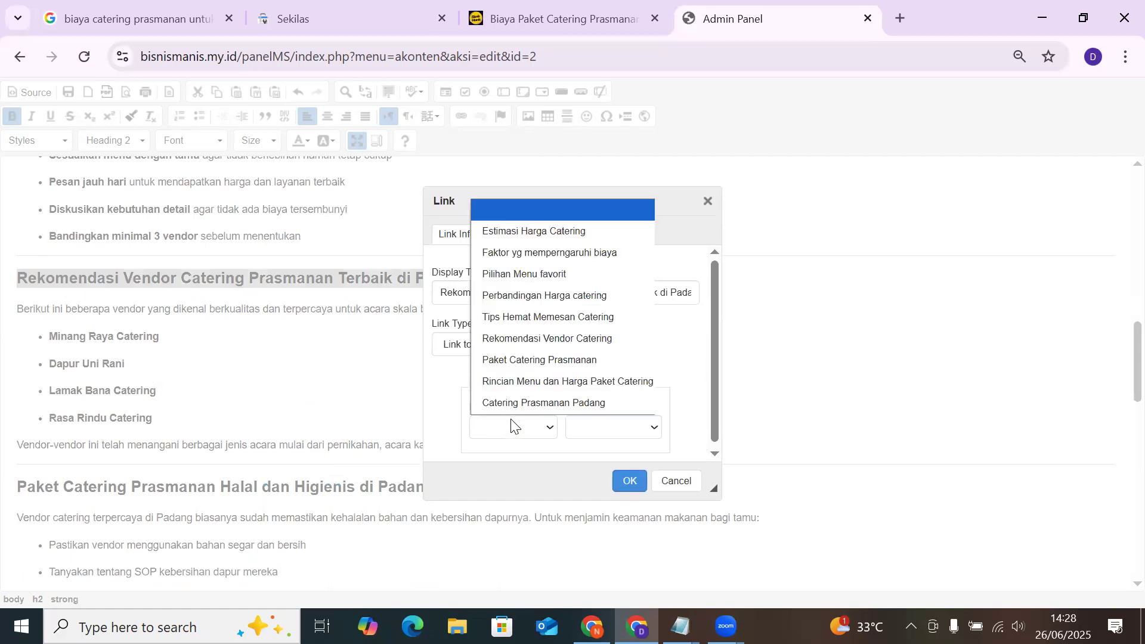
click(506, 339)
click(604, 431)
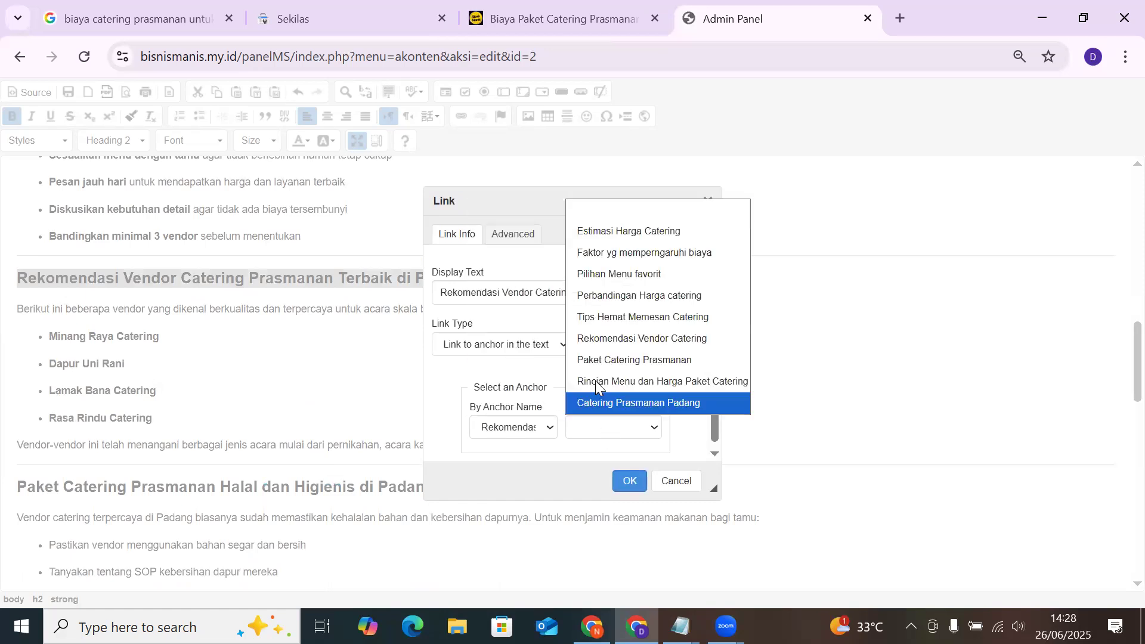
click(597, 342)
click(629, 480)
Link the heading "Paket Catering Prasmanan Halal dan Higienis" to the in-text anchor "Paket Catering Prasmanan" by anchor name and element ID
scroll(341, 392, down, 1)
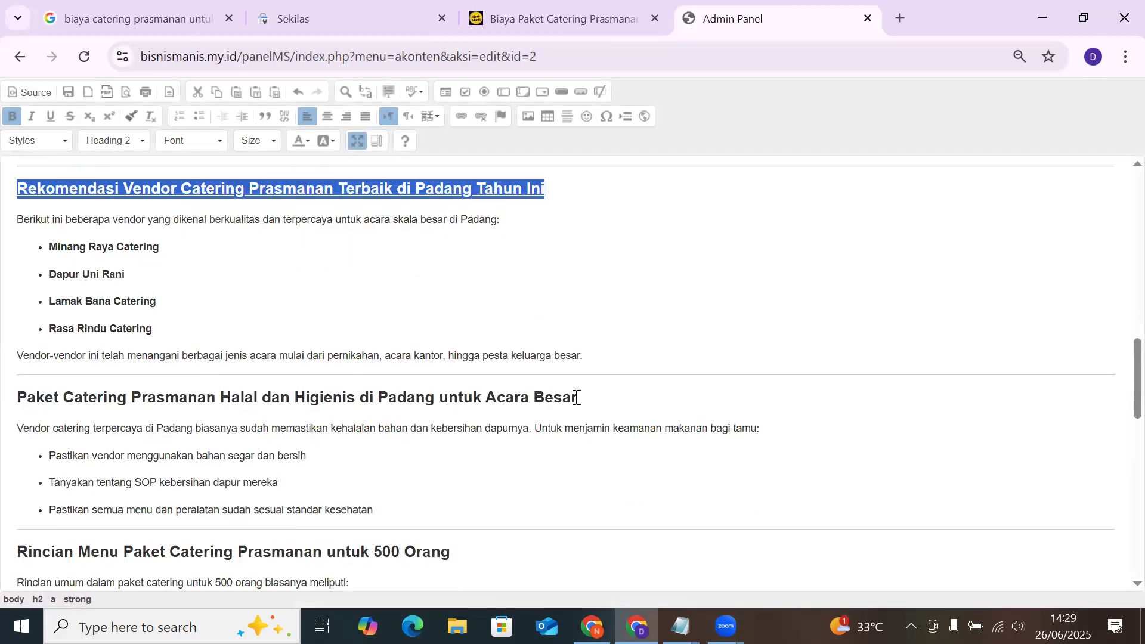
drag(577, 398, 7, 389)
click(462, 117)
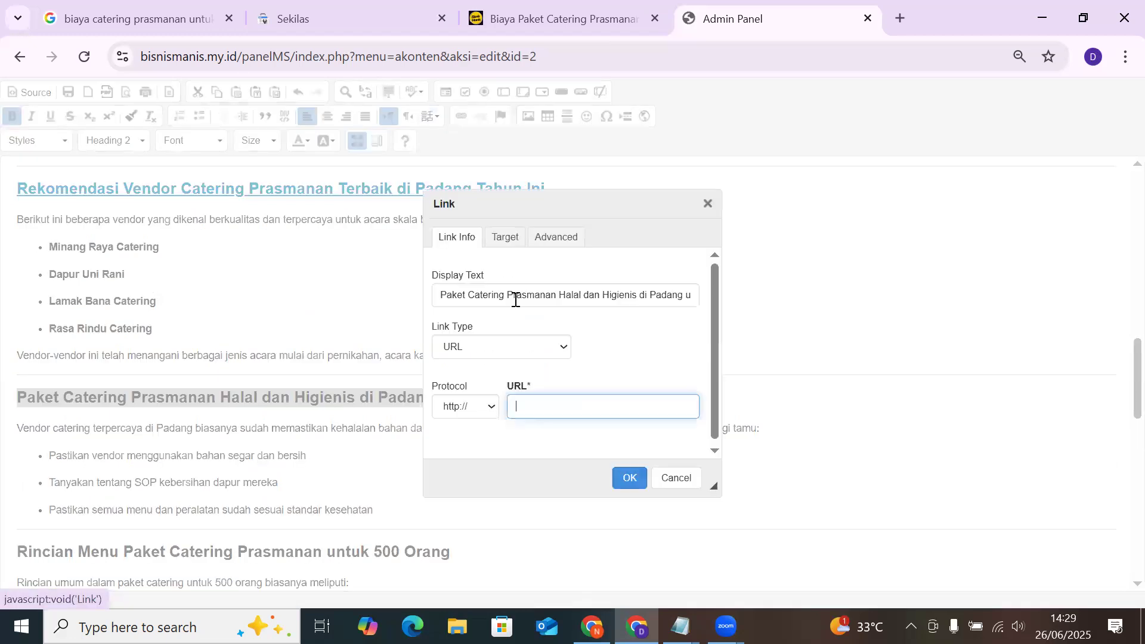
click(519, 345)
click(507, 385)
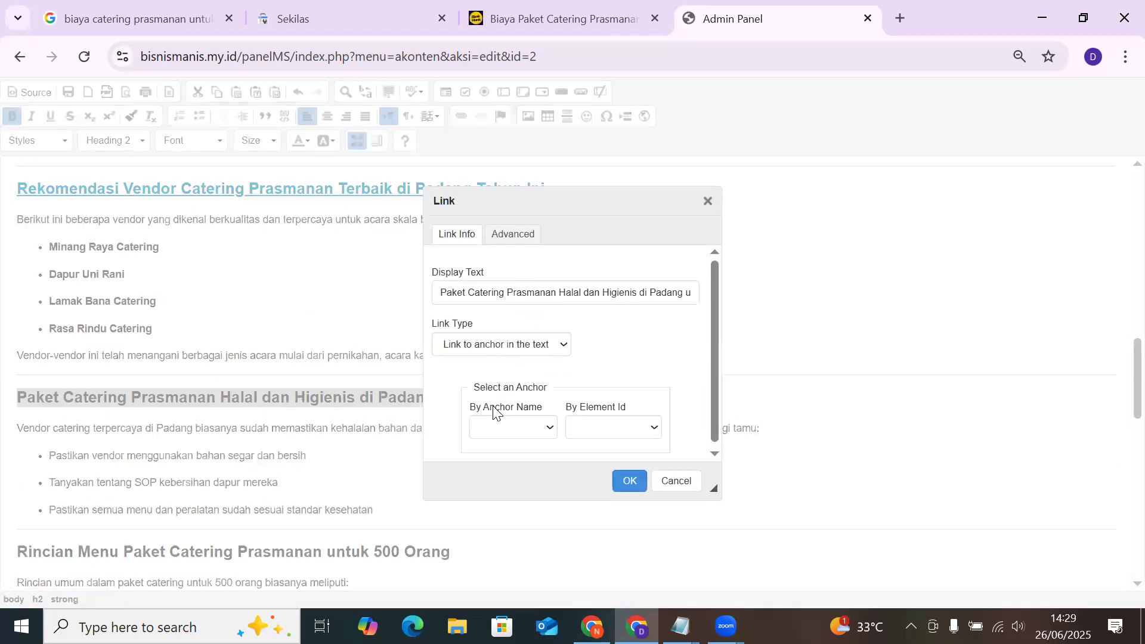
click(504, 427)
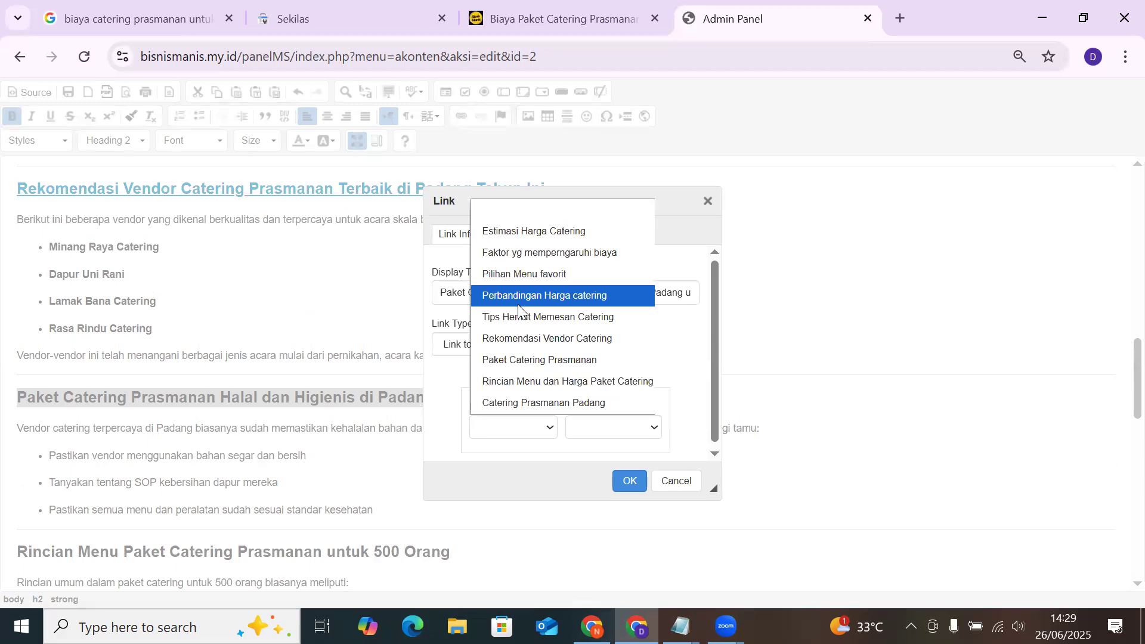
click(521, 359)
click(600, 437)
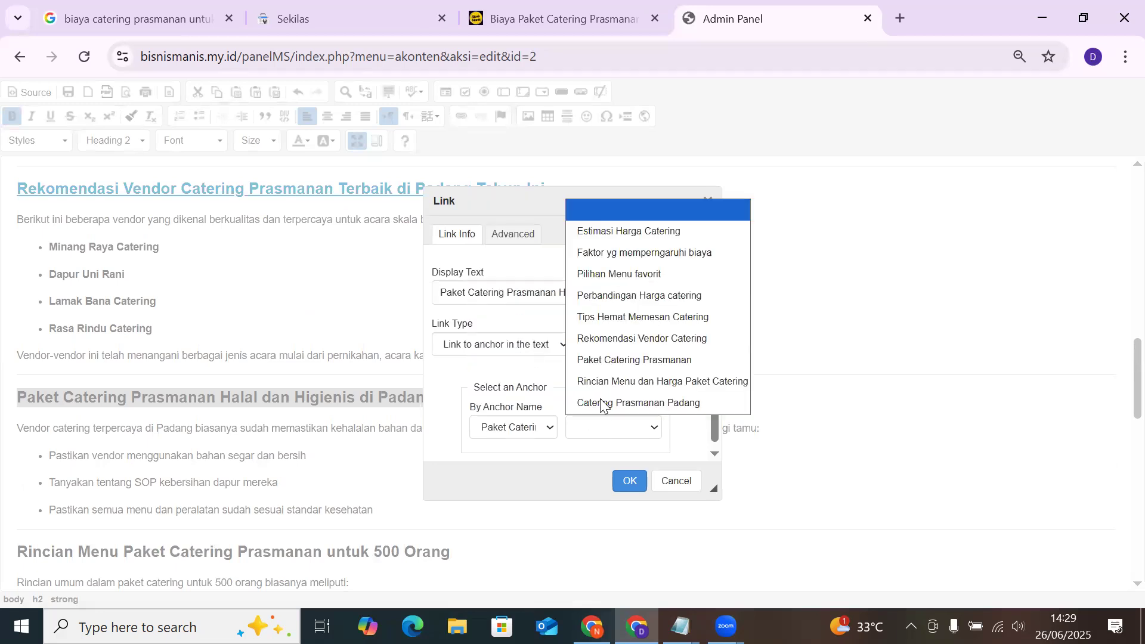
click(615, 359)
click(627, 481)
Link the heading "Rincian Menu Paket Catering Prasmanan" to the in-text anchor "Rincian Menu dan Harga Paket Catering" by anchor name and element ID
scroll(423, 401, down, 3)
drag(456, 371, 19, 373)
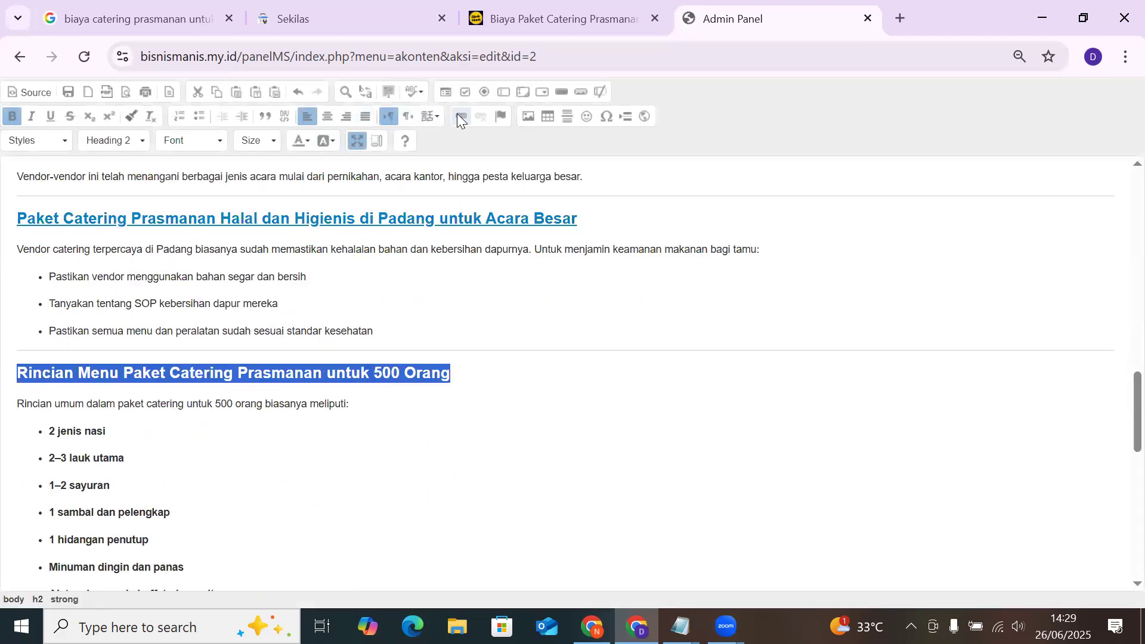
click(458, 116)
click(522, 346)
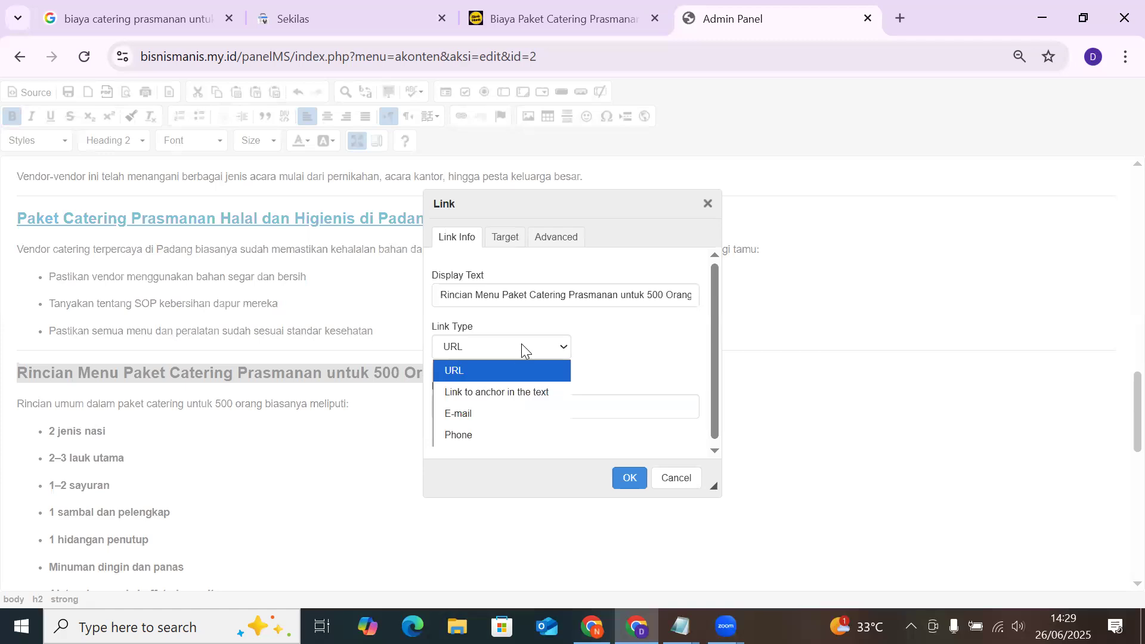
click(546, 392)
click(513, 427)
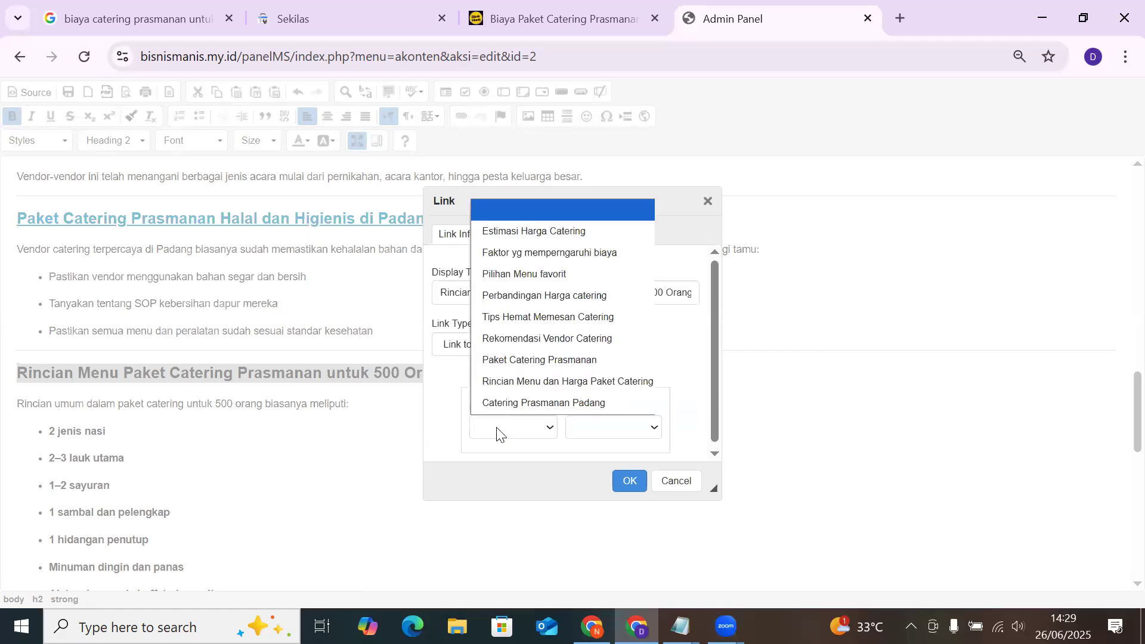
click(540, 382)
click(604, 428)
click(614, 381)
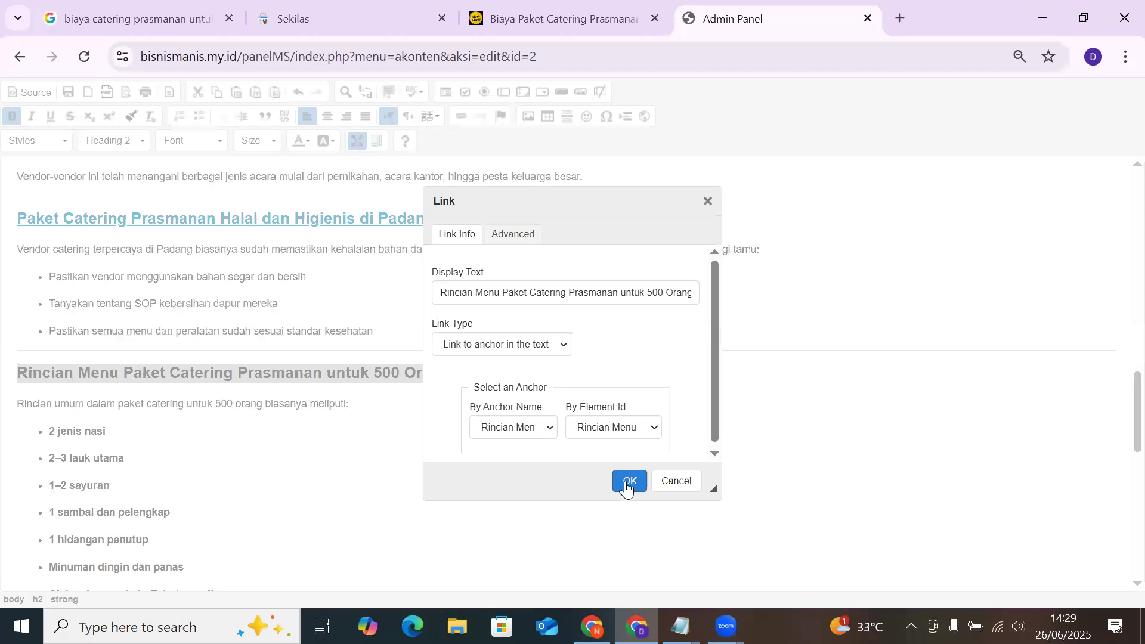
click(627, 481)
Link the heading "Catering Prasmanan Padang: Cocok untuk Pernikahan" to the in-text anchor "Catering Prasmanan Padang" by anchor name and element ID
scroll(429, 373, down, 6)
drag(630, 311, 13, 309)
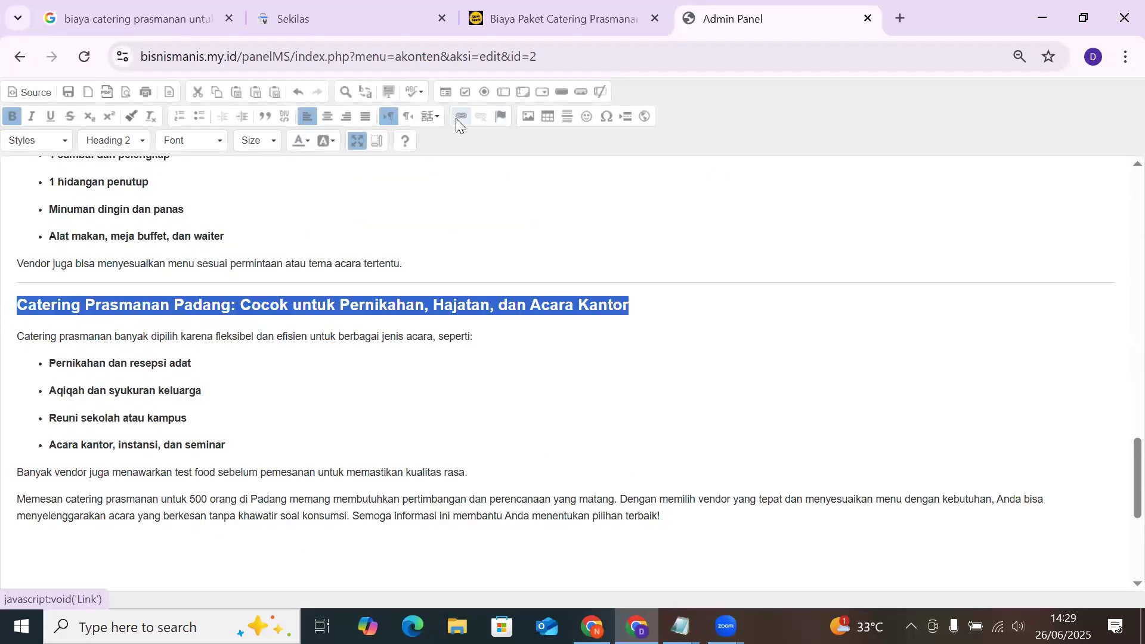
click(461, 117)
click(518, 348)
click(518, 393)
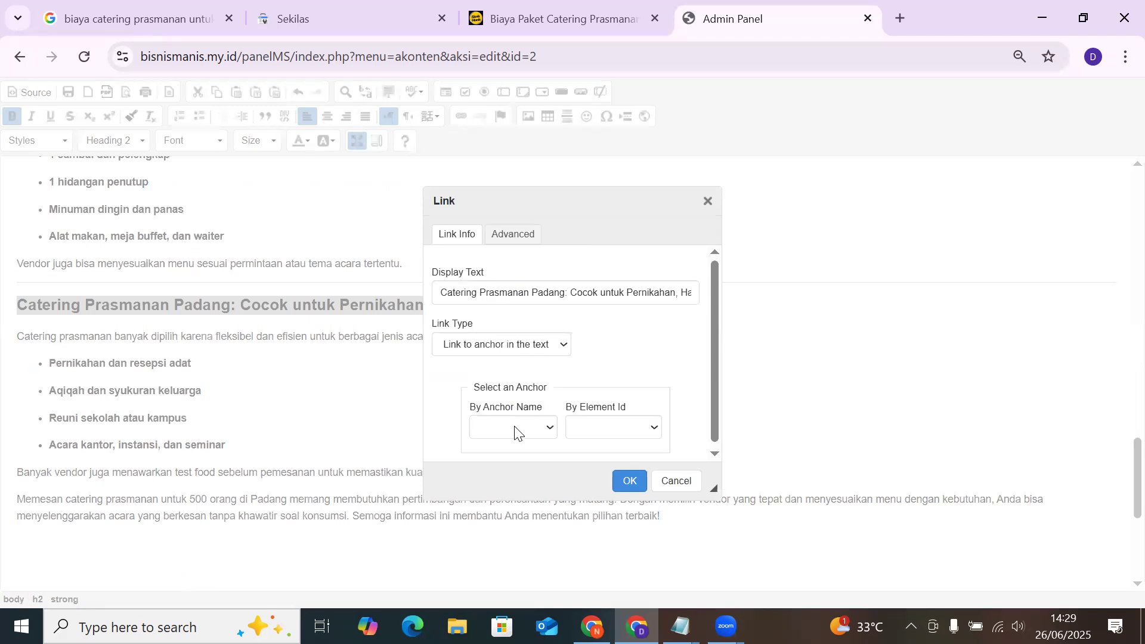
click(513, 427)
click(519, 399)
click(602, 431)
click(604, 410)
click(621, 479)
Restore the content editor to its normal size and submit the edited Atas Konten entry
scroll(402, 435, down, 3)
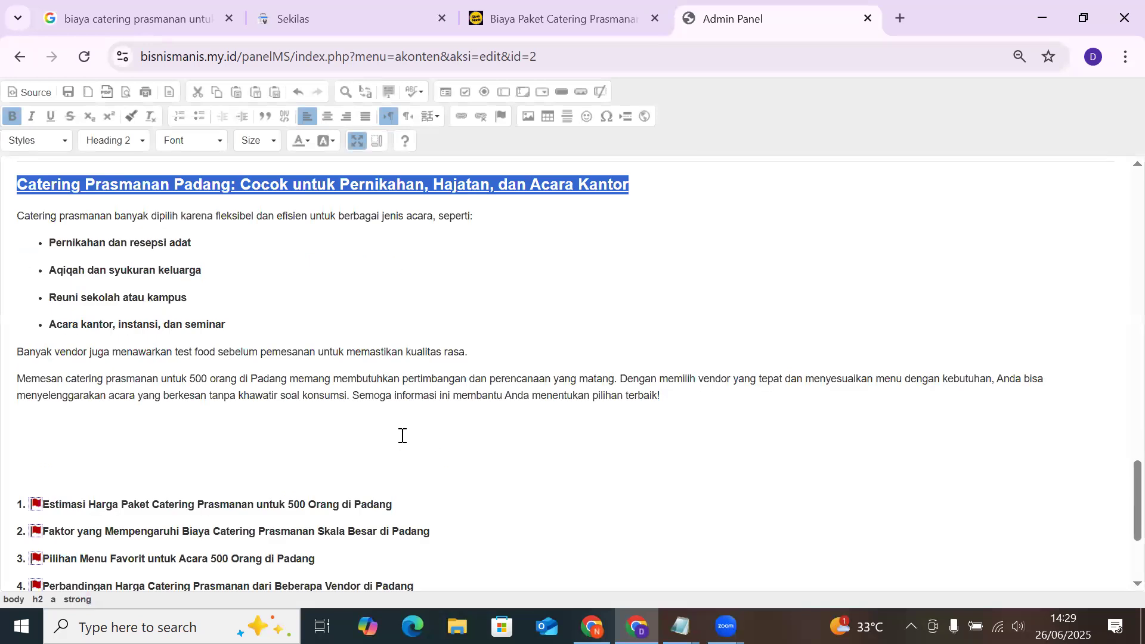
click(364, 138)
click(331, 473)
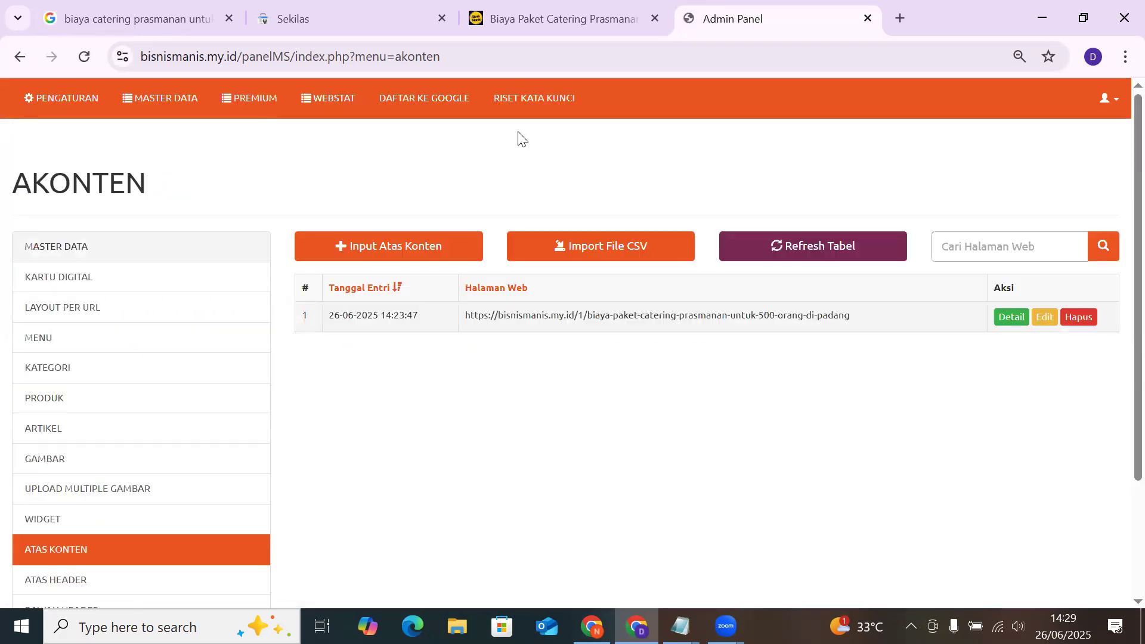
Reload the published catering page and test the jump link of the heading "Estimasi Biaya Paket Catering Prasmanan"
click(529, 19)
click(84, 57)
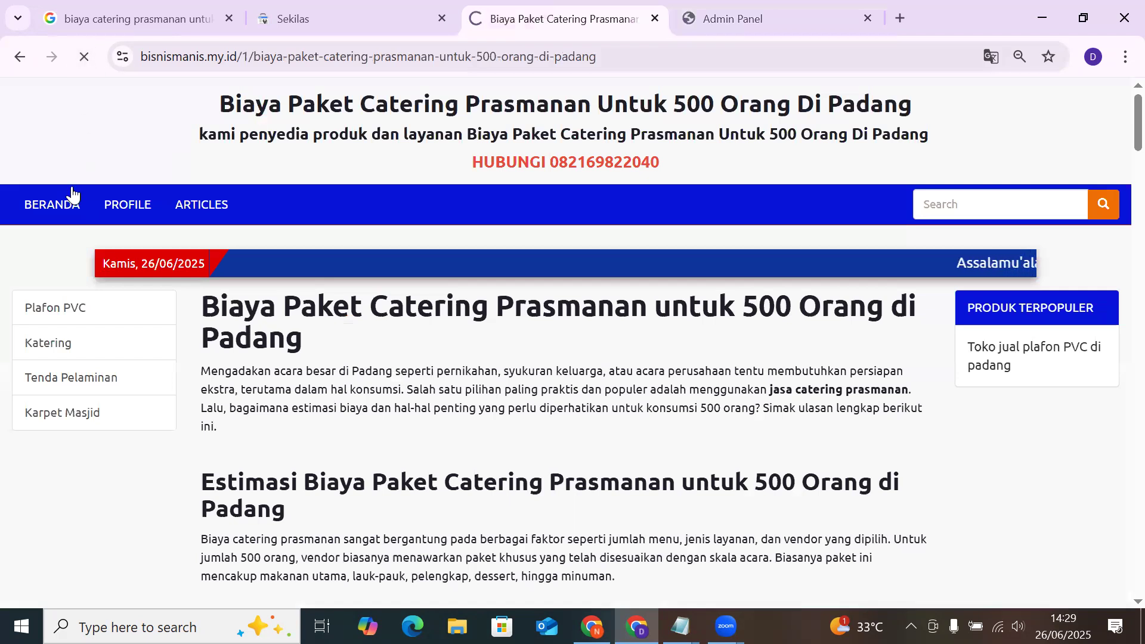
scroll(275, 311, down, 2)
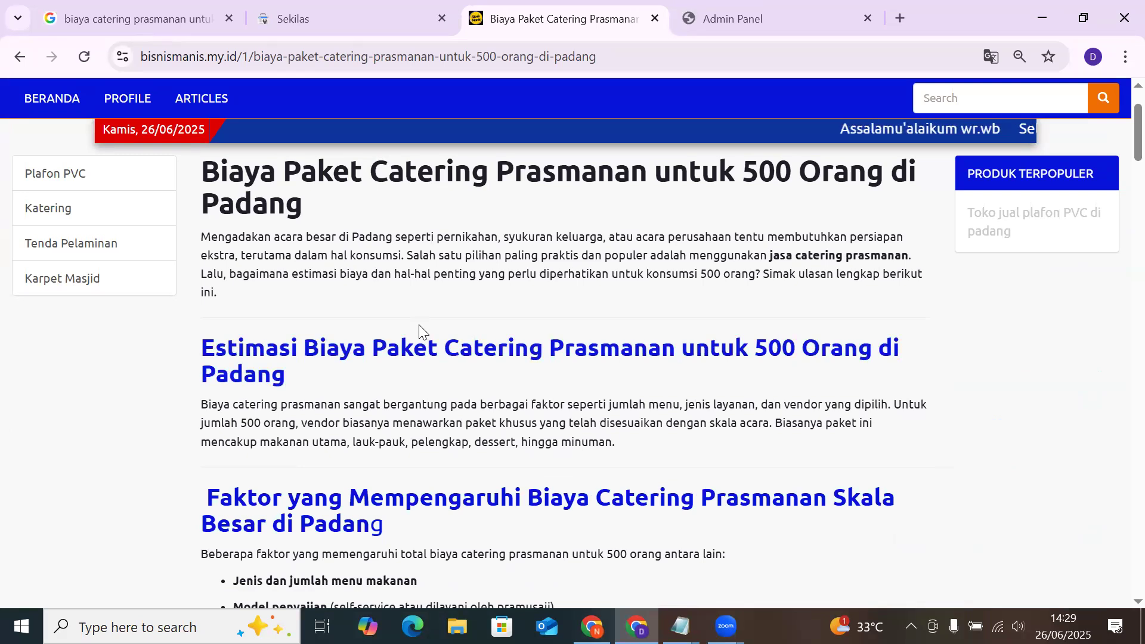
click(425, 355)
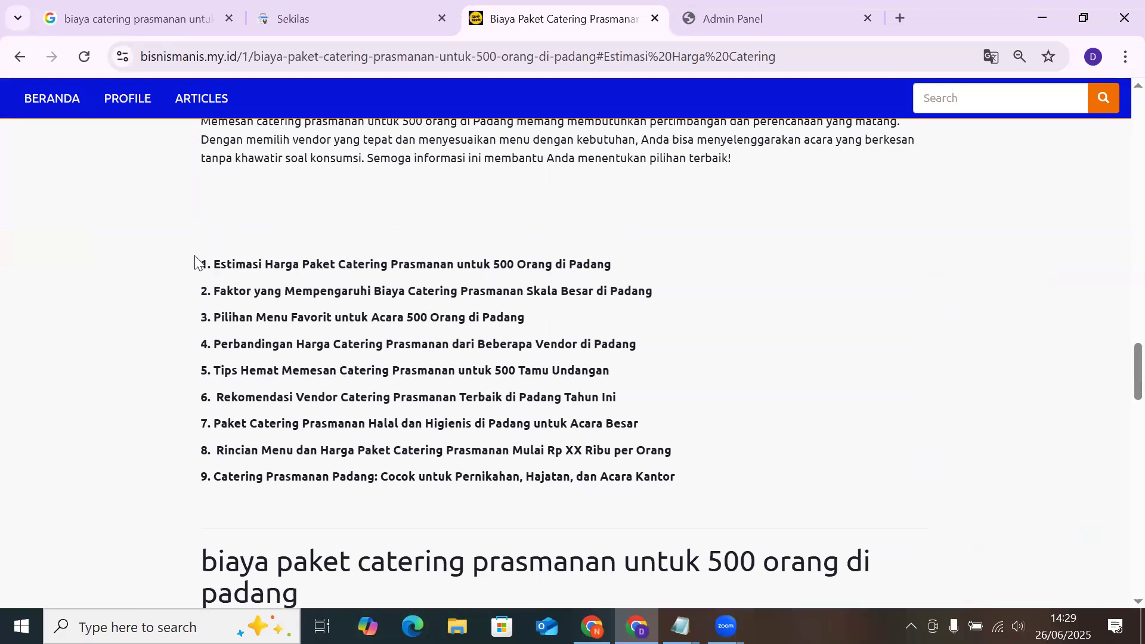
drag(191, 263, 673, 488)
Test the jump link of the heading "Perbandingan Layanan Catering Prasmanan" and examine the numbered subheading list it leads to
scroll(474, 447, up, 20)
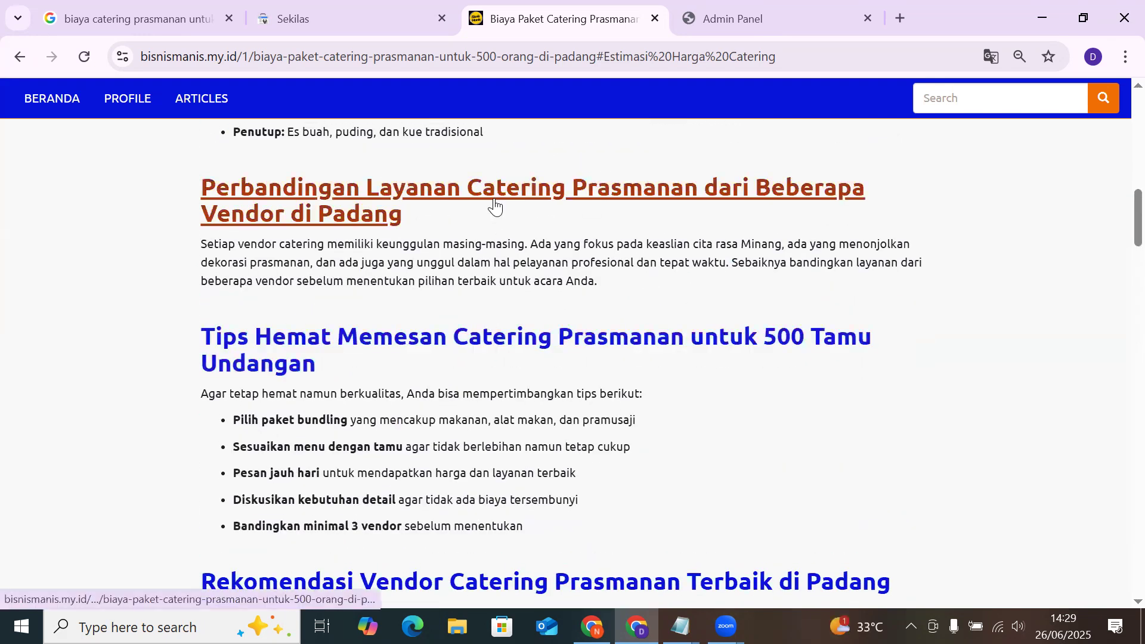
click(495, 202)
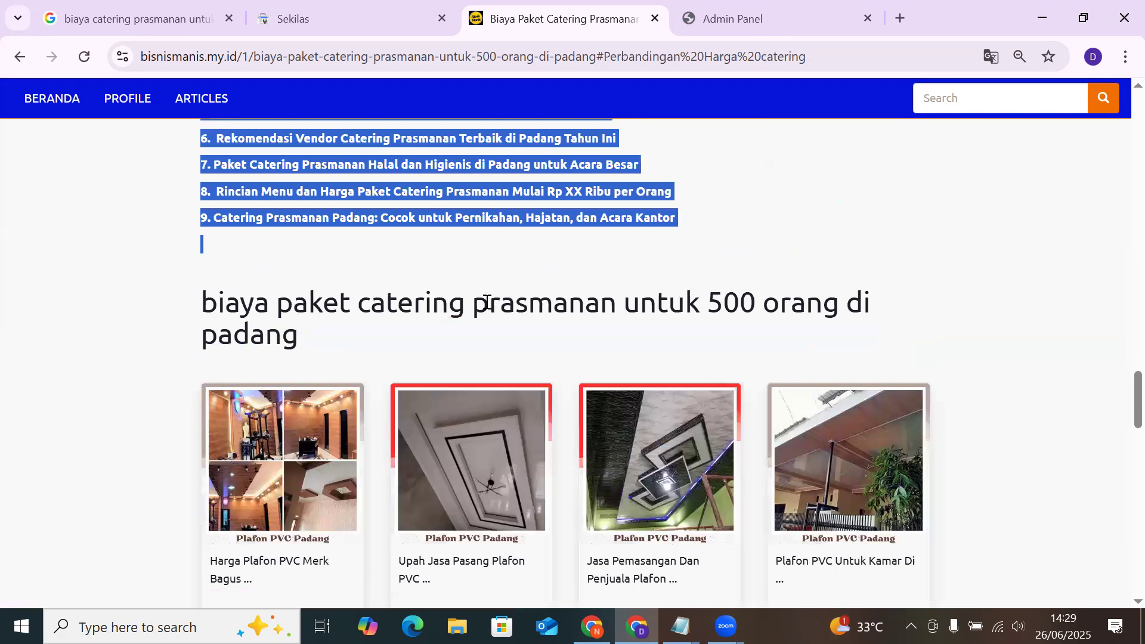
click(365, 300)
scroll(718, 419, up, 2)
drag(718, 419, 201, 170)
Test the heading links "Rekomendasi Vendor Catering Prasmanan Terbaik" and "Catering Prasmanan Padang", and return to the beginning of the article
scroll(692, 341, up, 4)
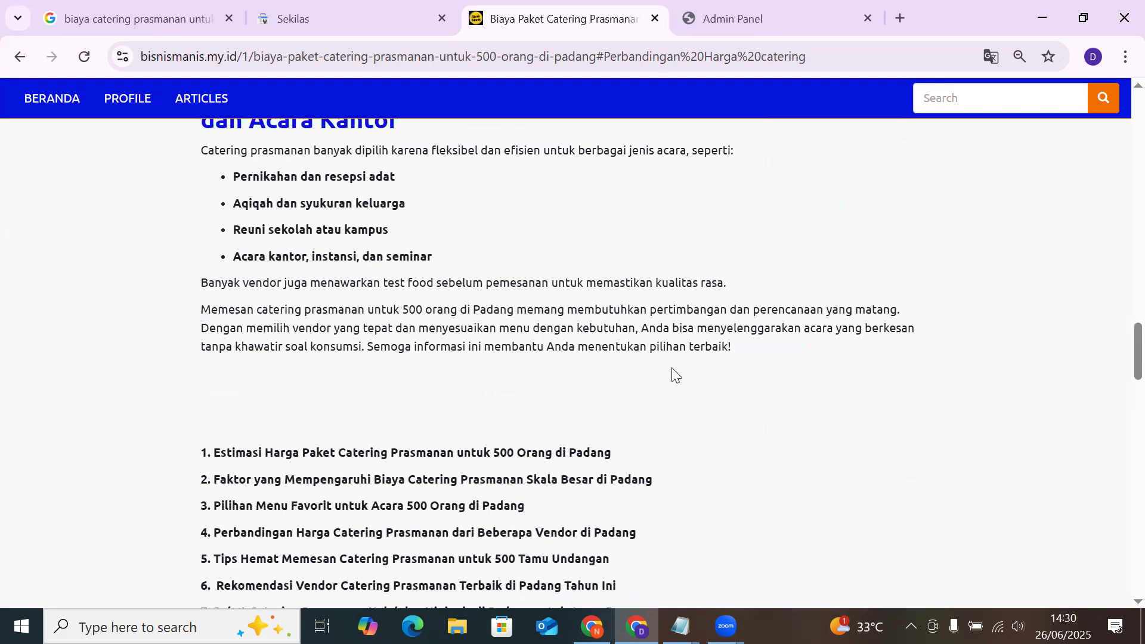
scroll(635, 357, up, 12)
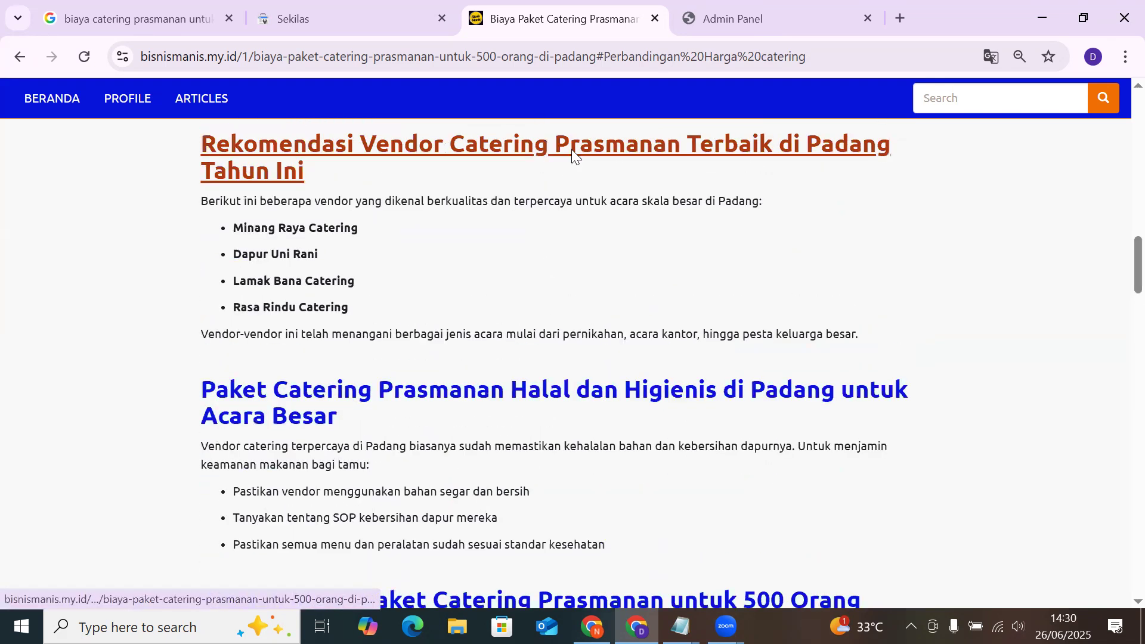
click(571, 149)
scroll(582, 226, up, 10)
click(583, 232)
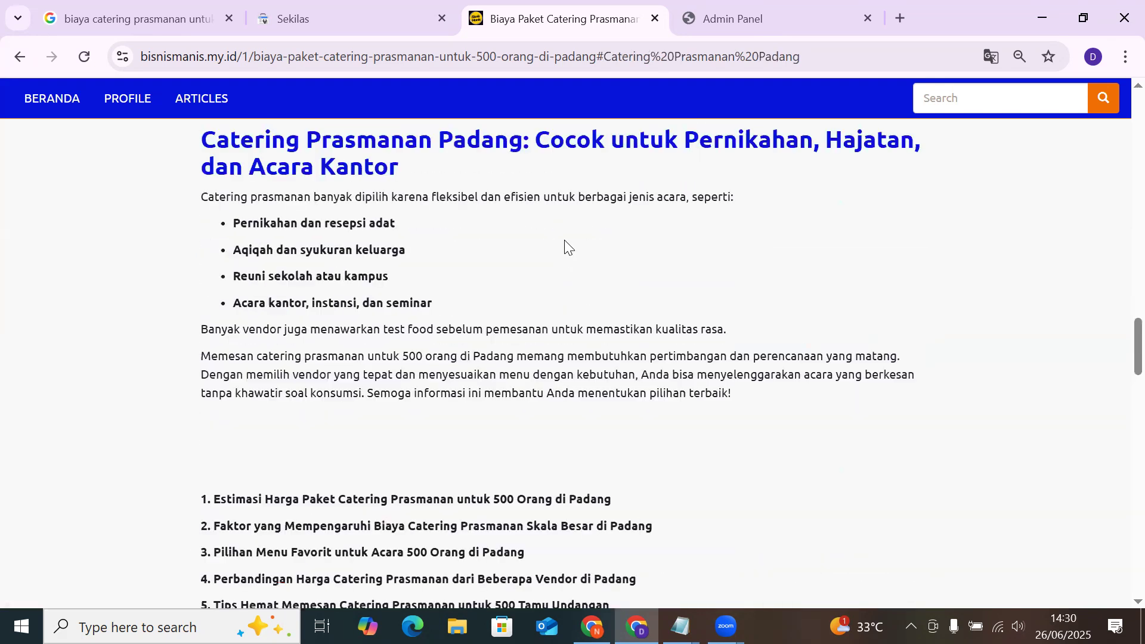
scroll(555, 242, up, 3)
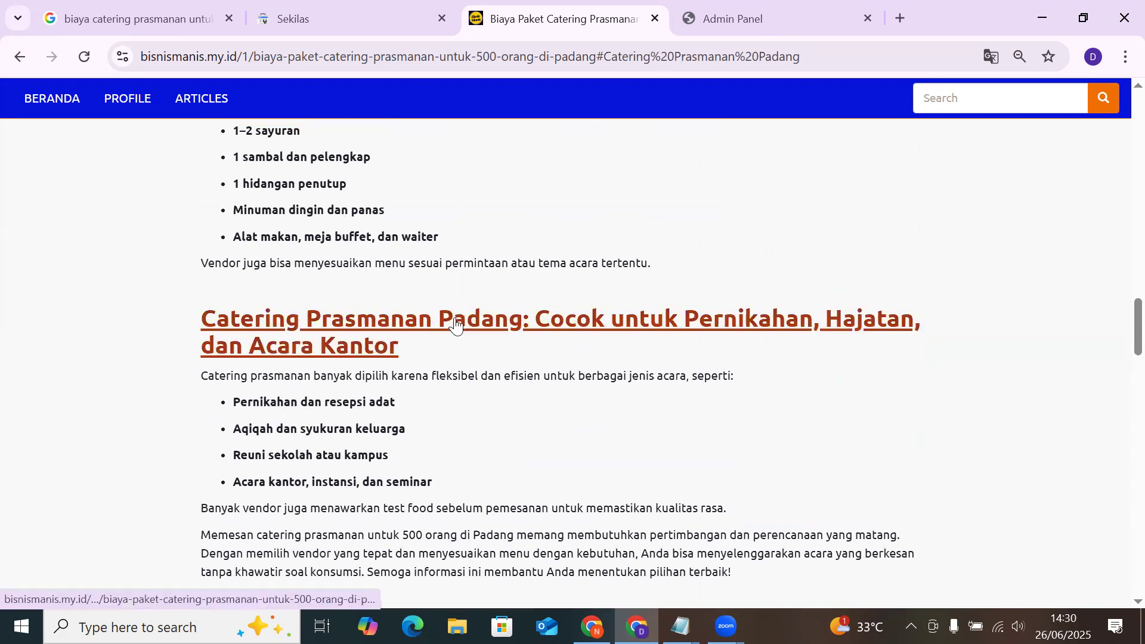
scroll(599, 308, up, 3)
scroll(598, 308, up, 7)
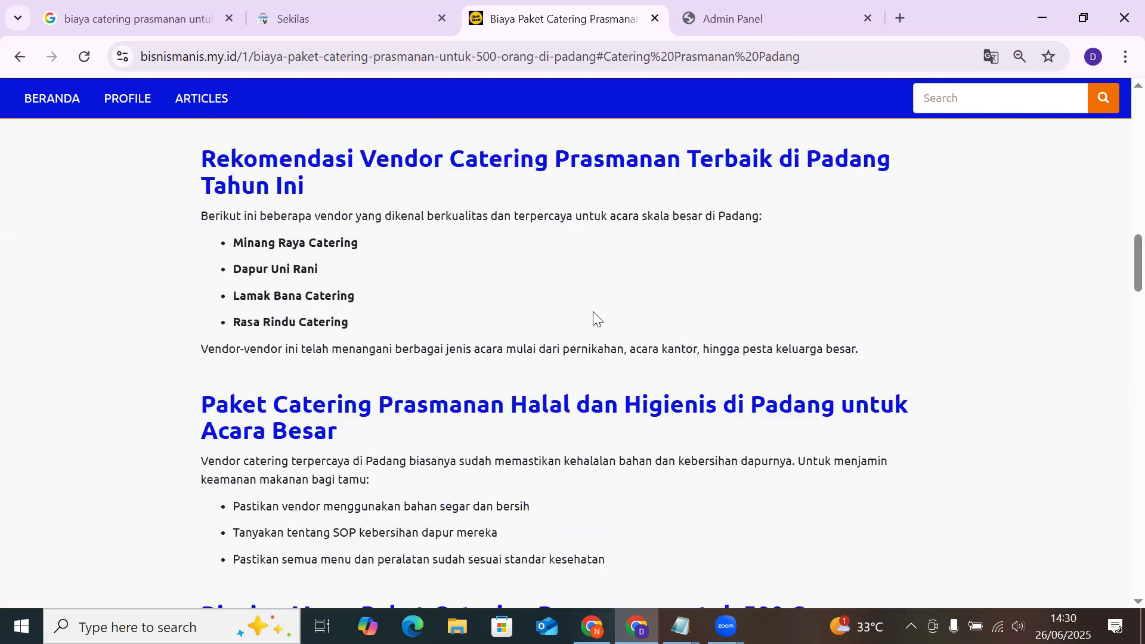
scroll(598, 320, up, 10)
scroll(597, 316, up, 8)
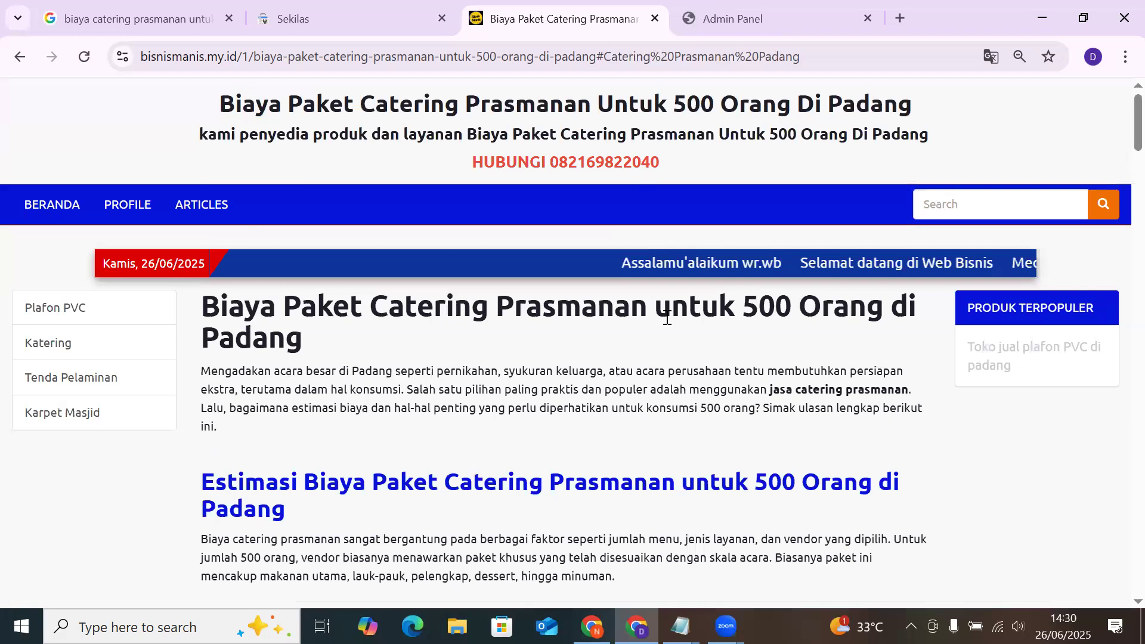
Reopen the catering page's Atas Konten entry for editing and add an empty line after the introductory paragraph
key(ctrl+Tab)
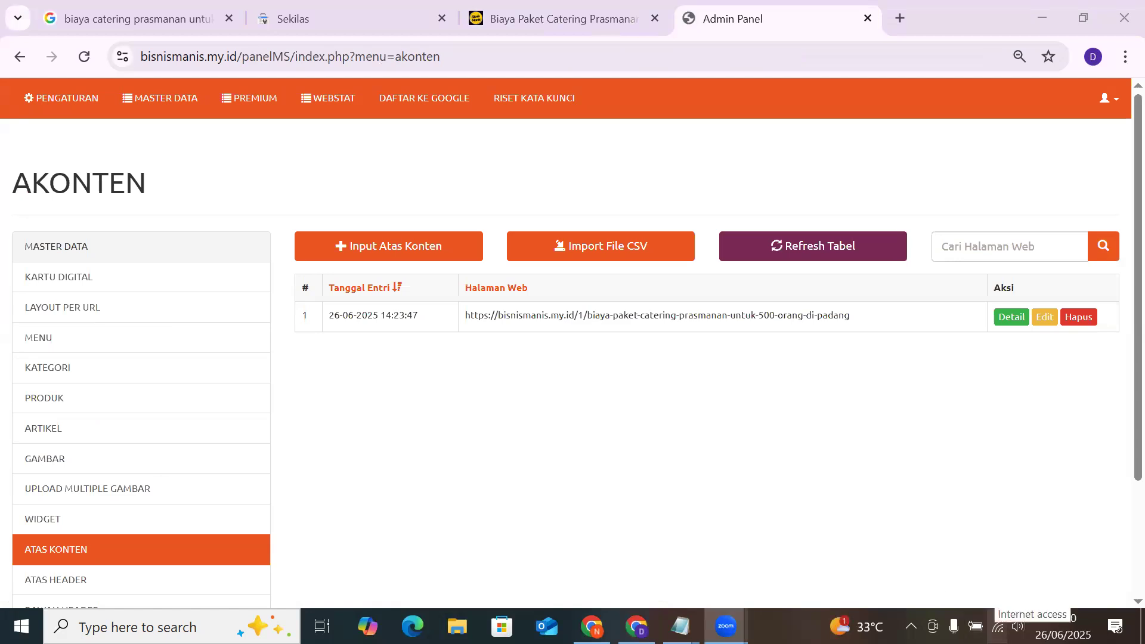
click(1025, 327)
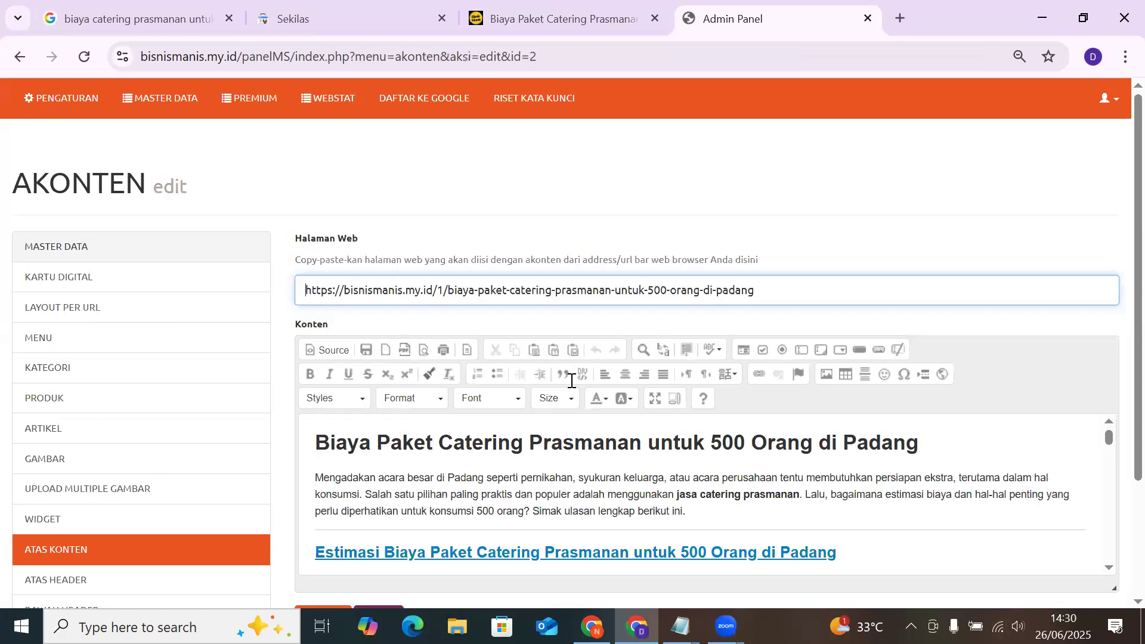
scroll(707, 363, down, 2)
click(696, 363)
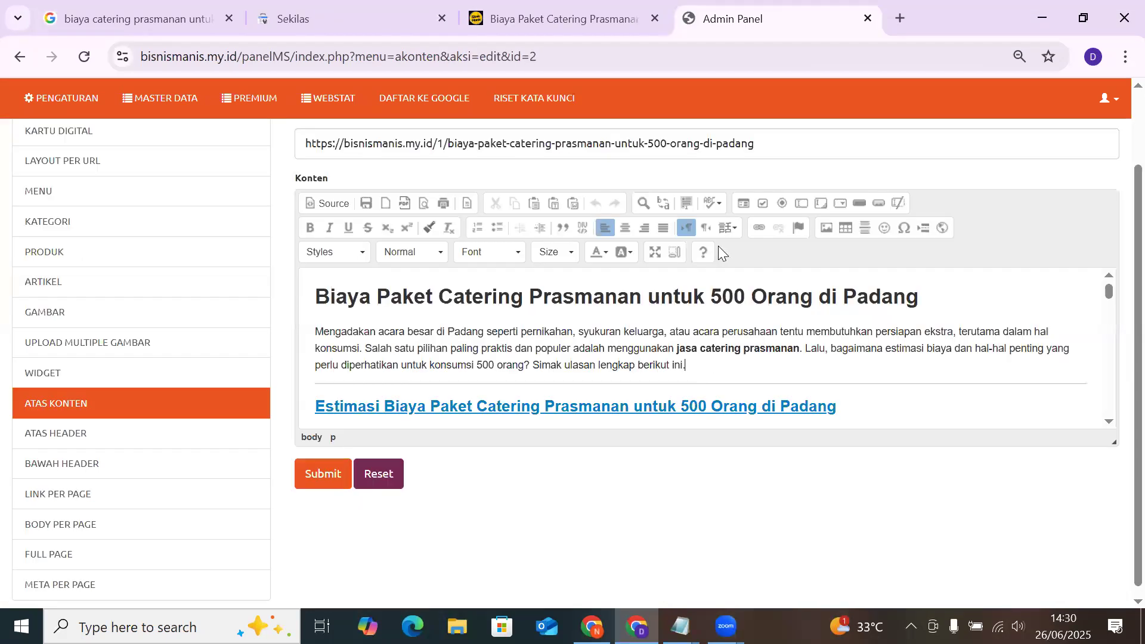
key(Return)
Insert the server's buffet photo with blue and yellow drapes below the introduction, clearing its width and height, and submit the entry
click(827, 230)
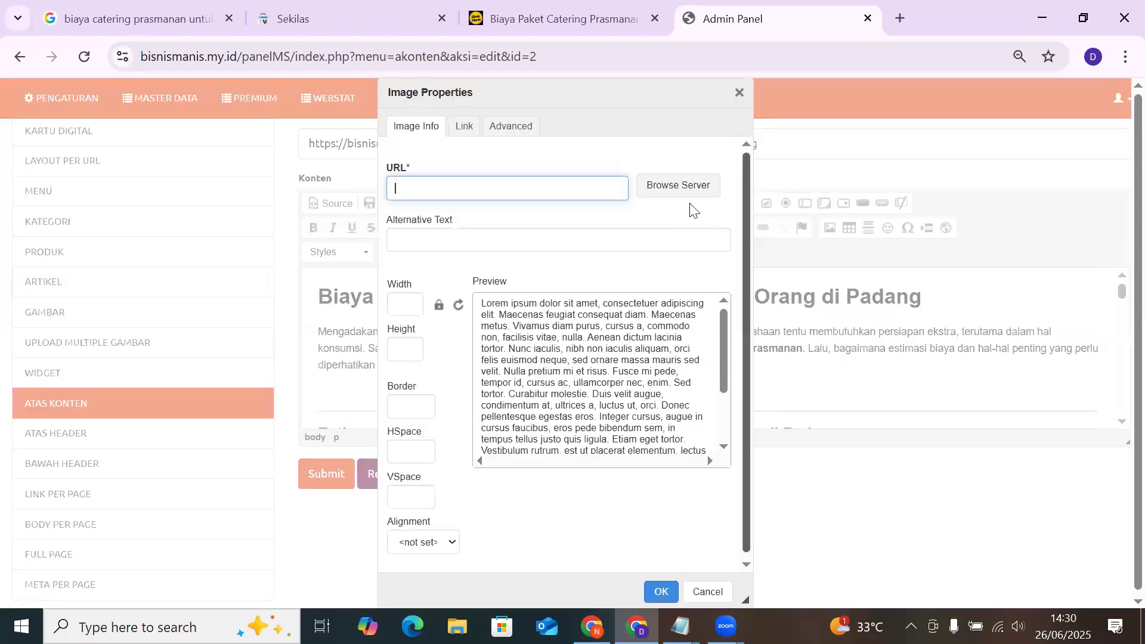
click(678, 197)
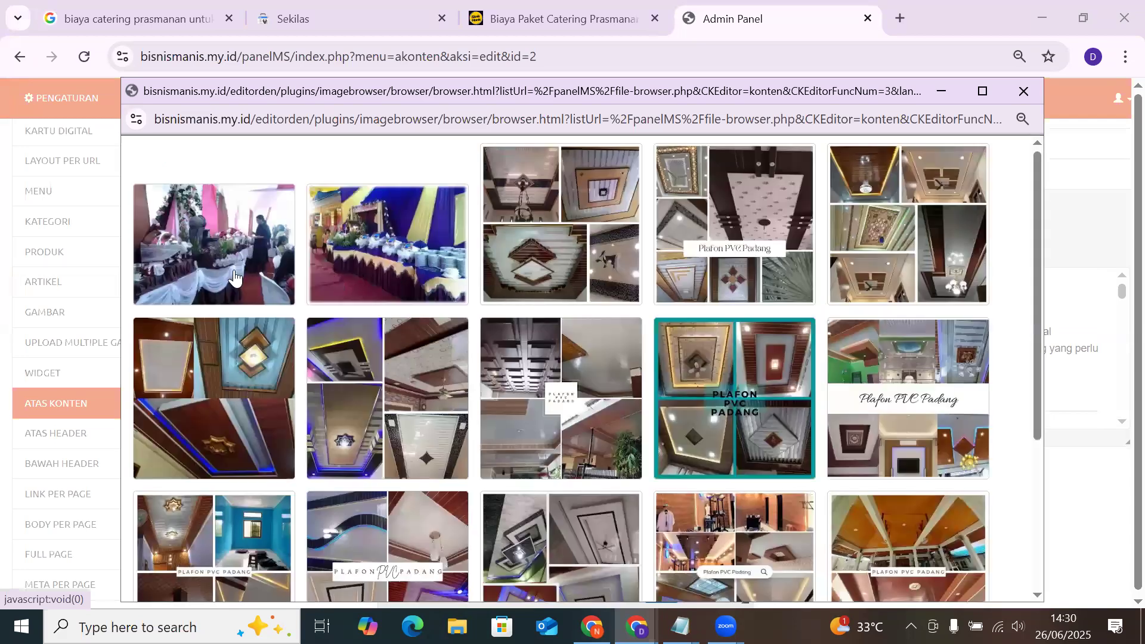
click(331, 270)
click(391, 307)
double_click(391, 306)
key(BackSpace)
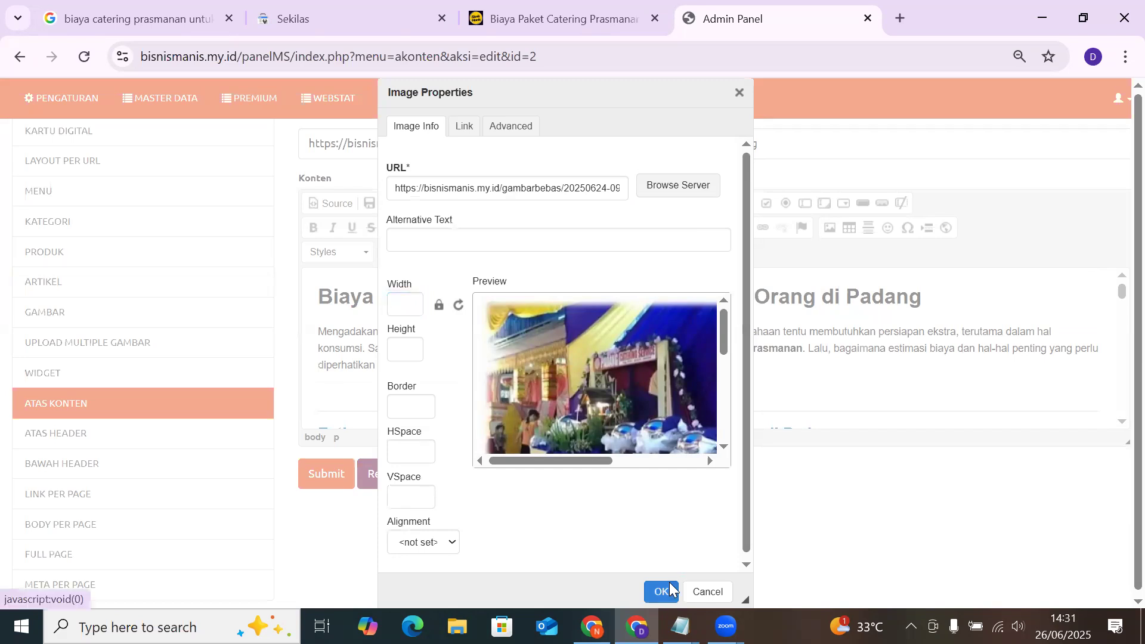
click(662, 592)
click(341, 481)
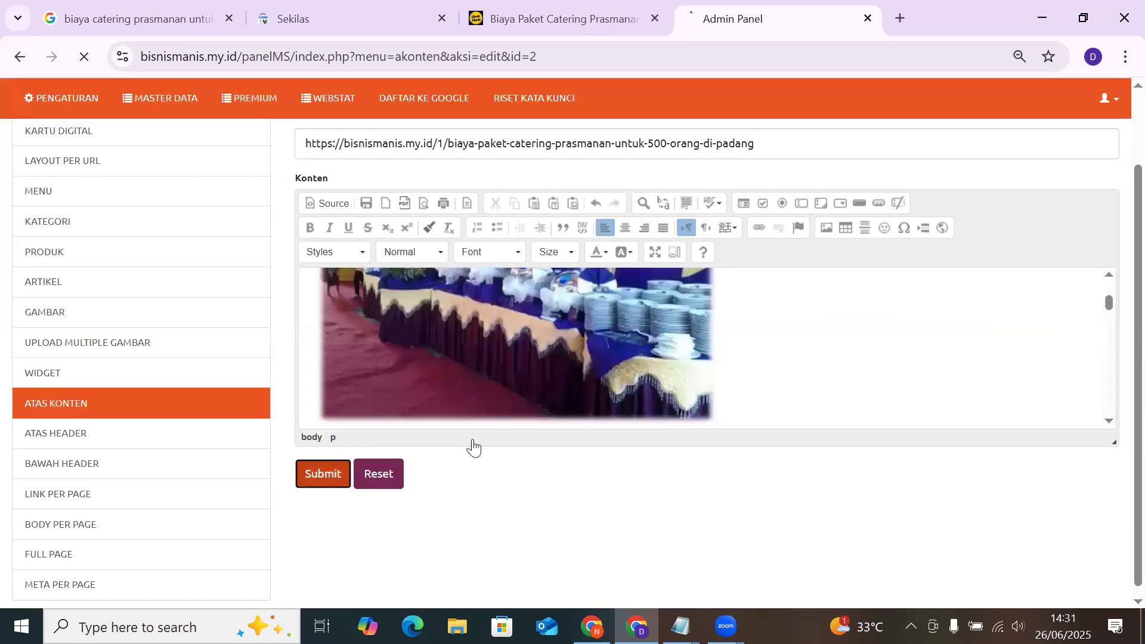
Reload the published catering page and examine the inserted buffet photo and the linked headings with their sections
click(577, 8)
click(84, 57)
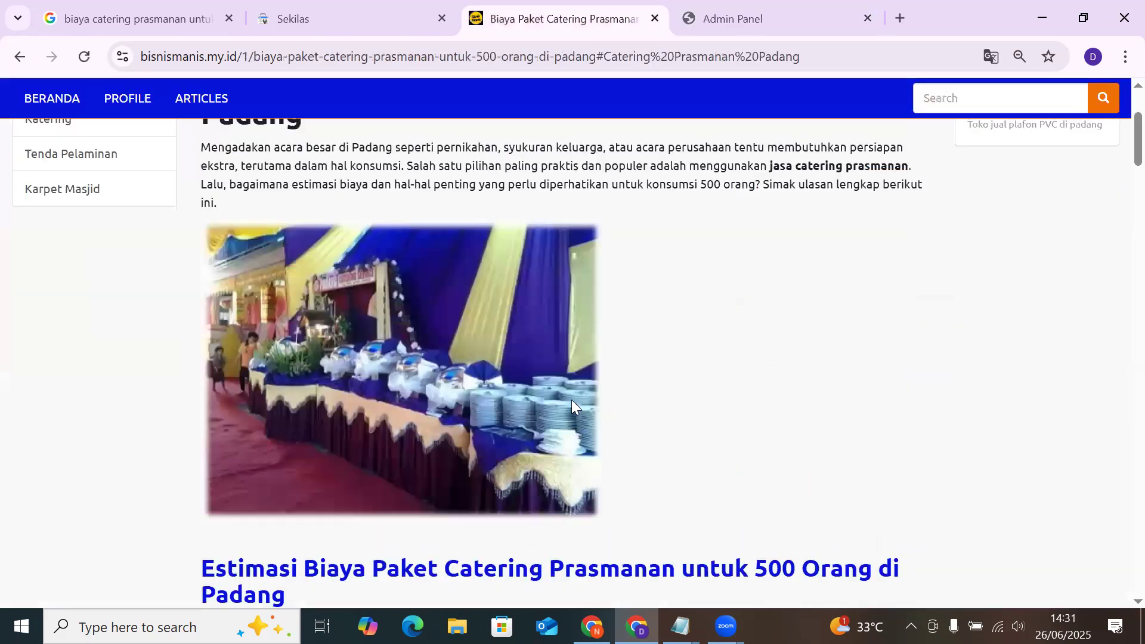
scroll(572, 397, down, 1)
scroll(574, 408, down, 2)
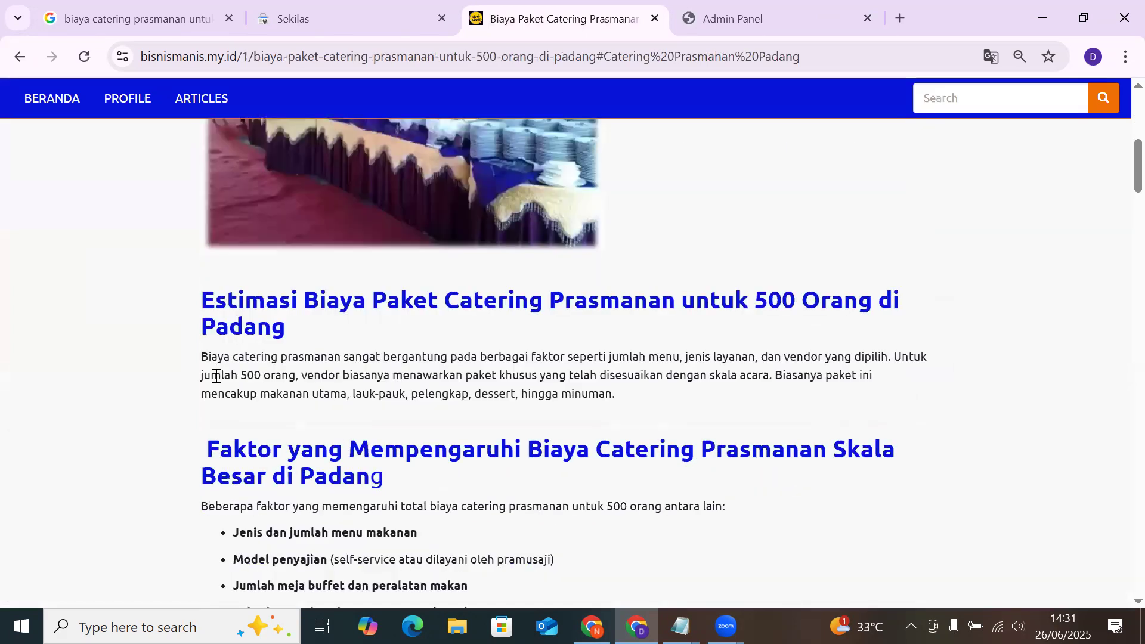
drag(652, 402, 182, 295)
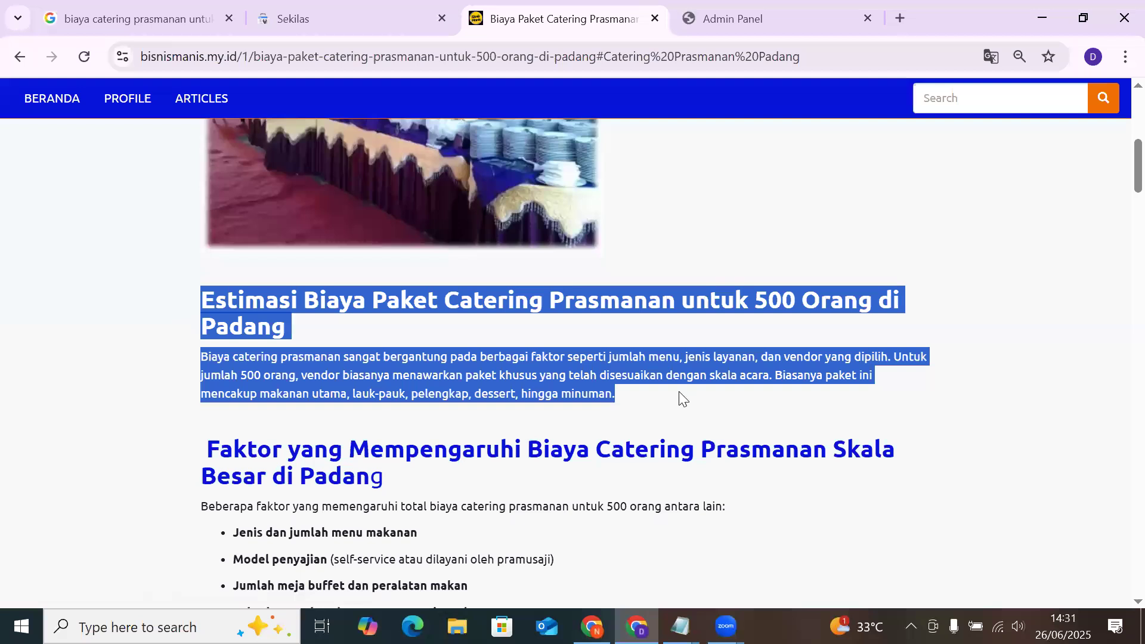
click(633, 402)
scroll(637, 412, down, 2)
scroll(637, 412, down, 2)
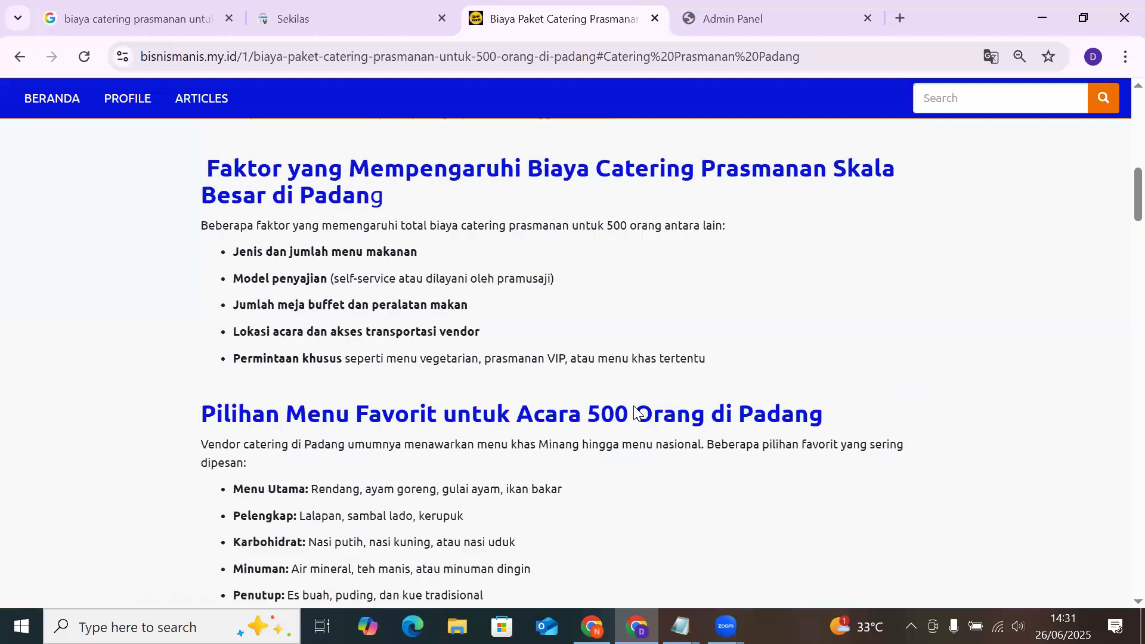
Review the published article's remaining sections through the closing paragraph, and return to the buffet photo
scroll(636, 413, down, 2)
scroll(638, 418, down, 3)
scroll(635, 419, down, 6)
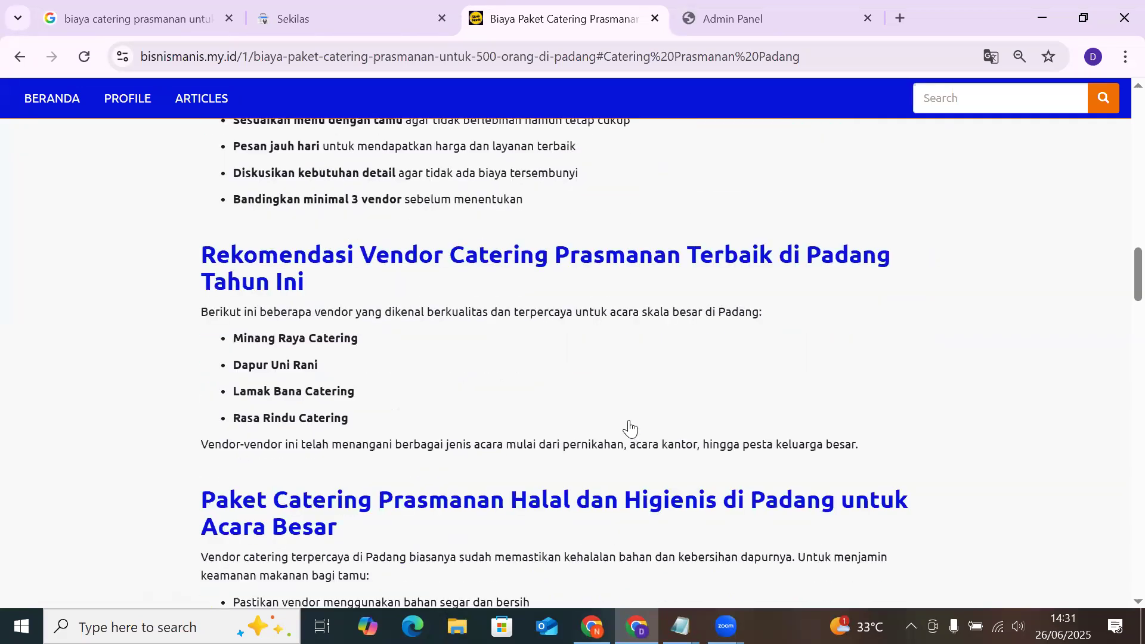
scroll(628, 427, down, 6)
scroll(633, 435, down, 8)
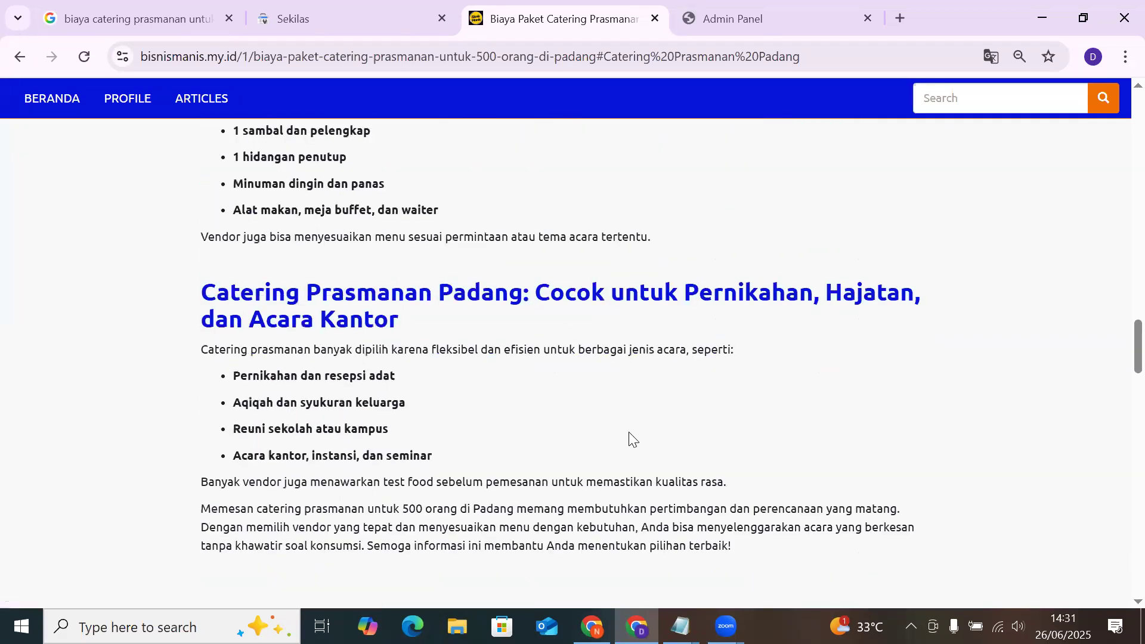
scroll(631, 440, up, 7)
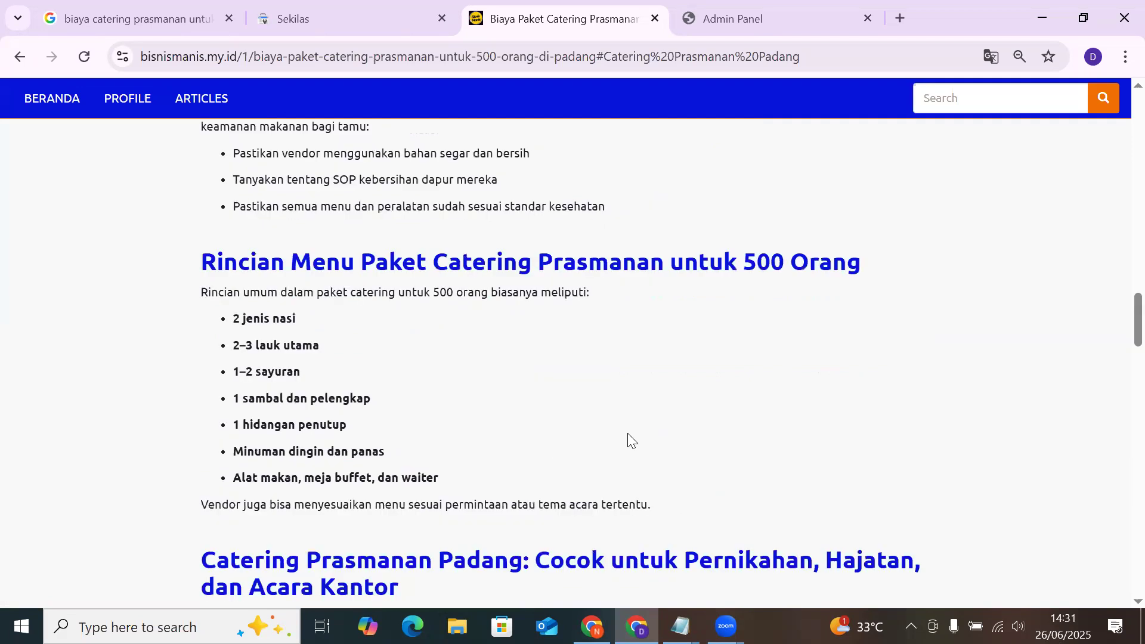
scroll(629, 442, up, 12)
scroll(599, 417, up, 9)
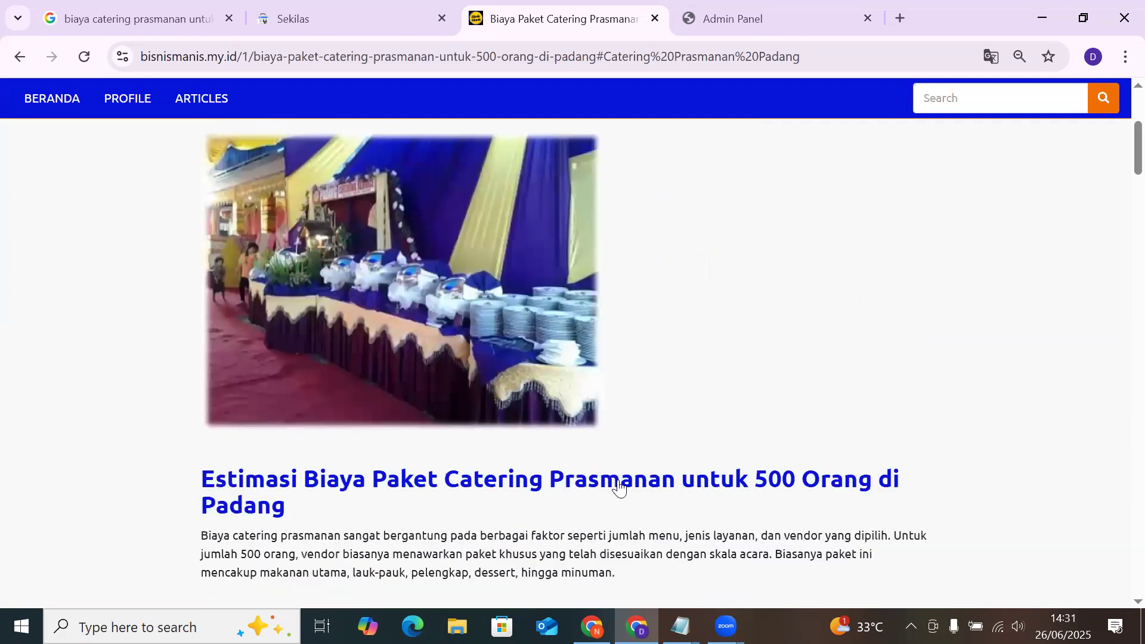
Test the "Estimasi Biaya Paket Catering Prasmanan" heading link and examine the nine numbered anchor titles it leads to
click(619, 488)
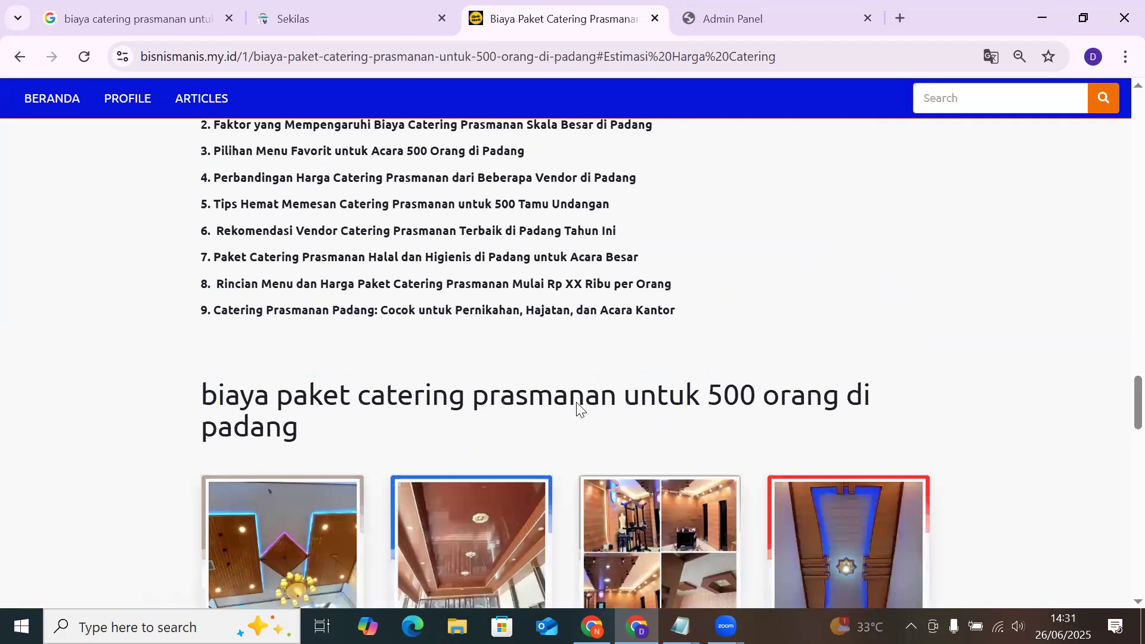
scroll(571, 277, up, 1)
drag(627, 176, 260, 149)
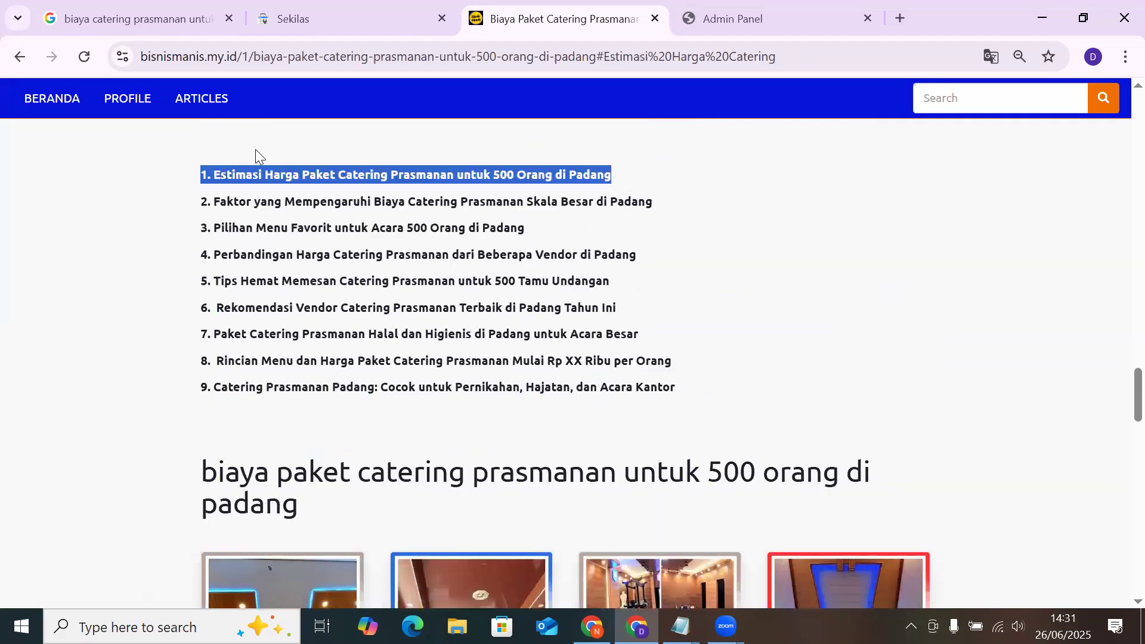
drag(699, 392, 237, 164)
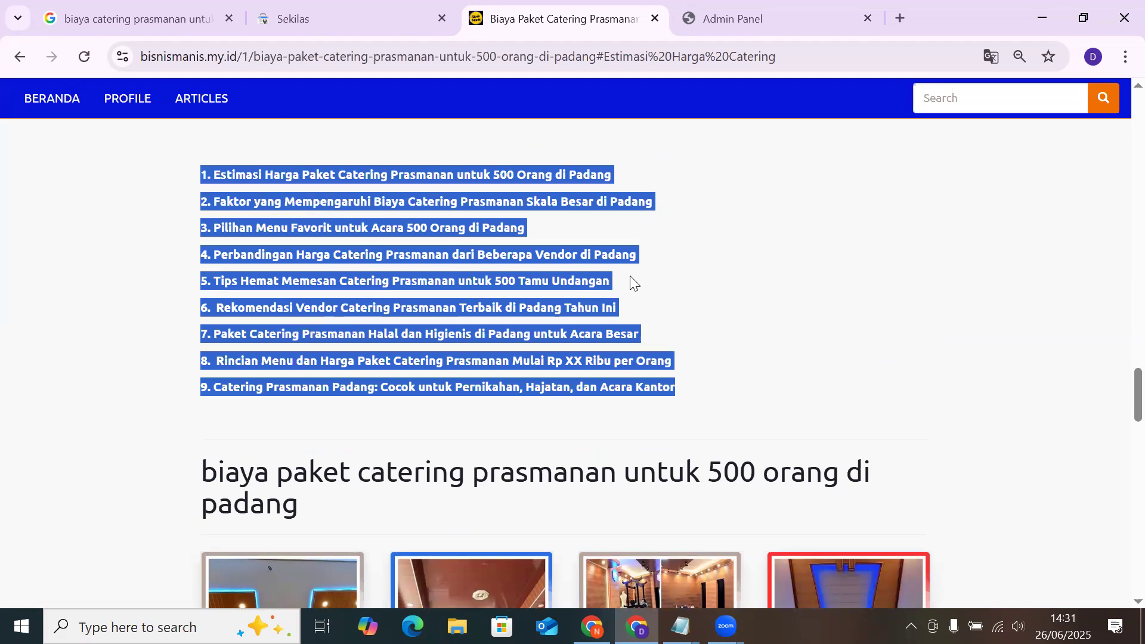
click(626, 190)
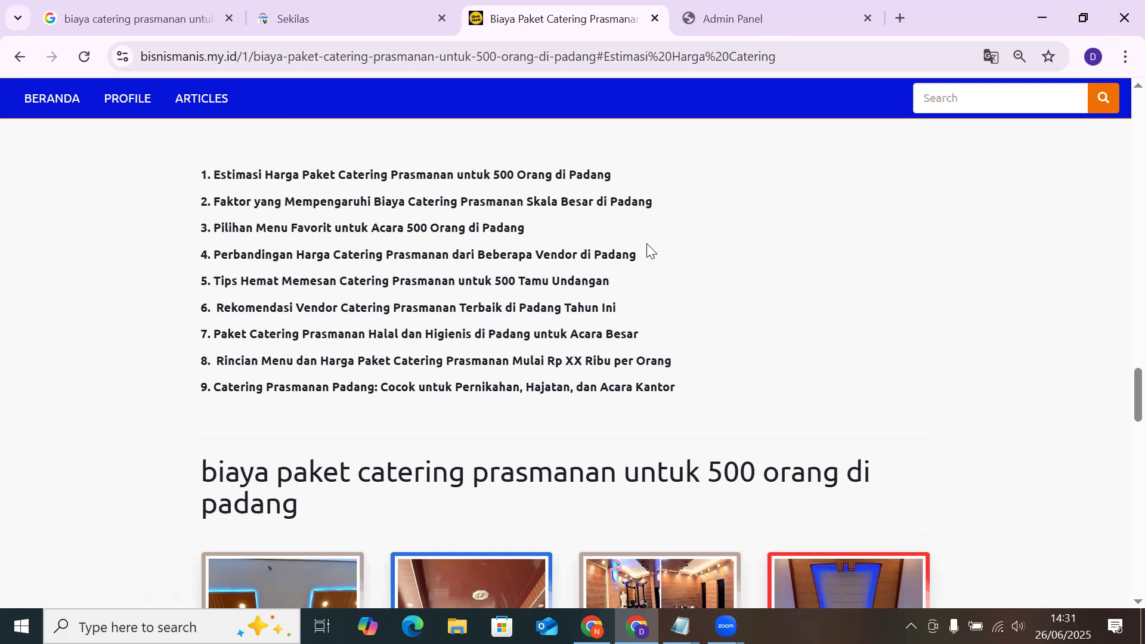
drag(644, 248, 182, 177)
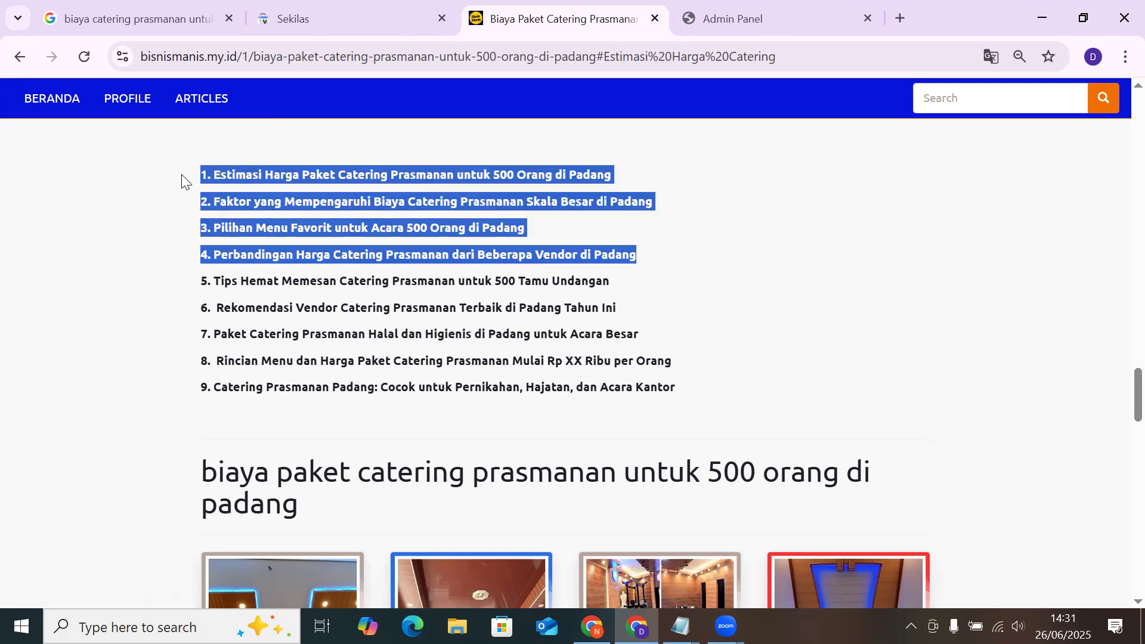
click(870, 264)
Copy the first anchor title, "Estimasi Harga Paket Catering Prasmanan untuk 500 Orang di Padang", and ask ChatGPT "buatkan artikel dengan judul" followed by that title
drag(615, 178, 214, 174)
key(ctrl+c)
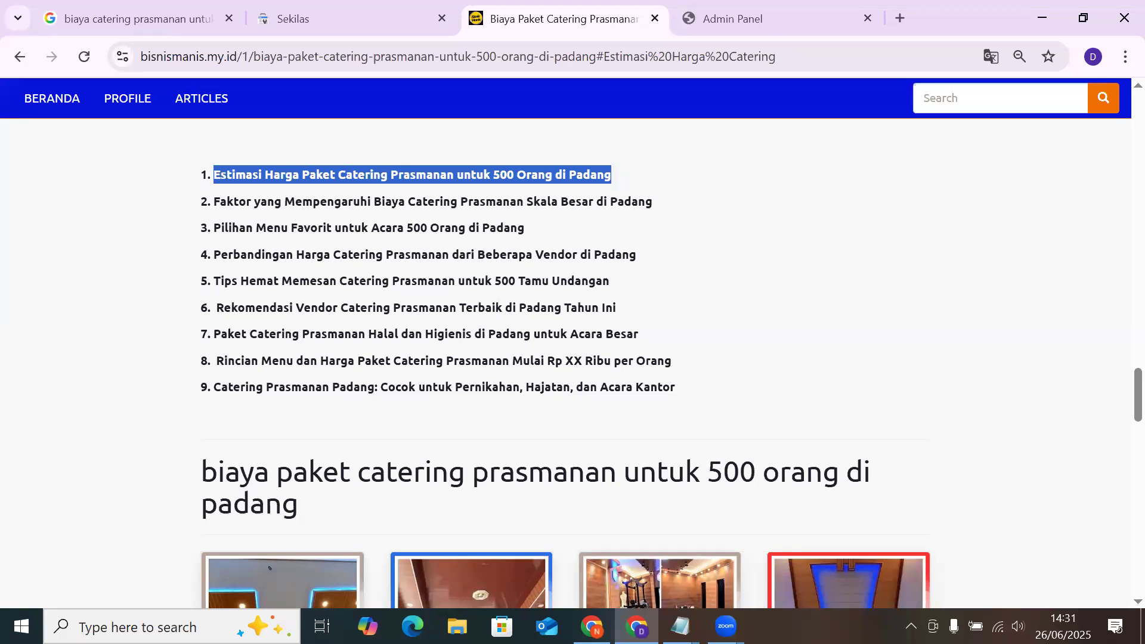
mouse_move(637, 626)
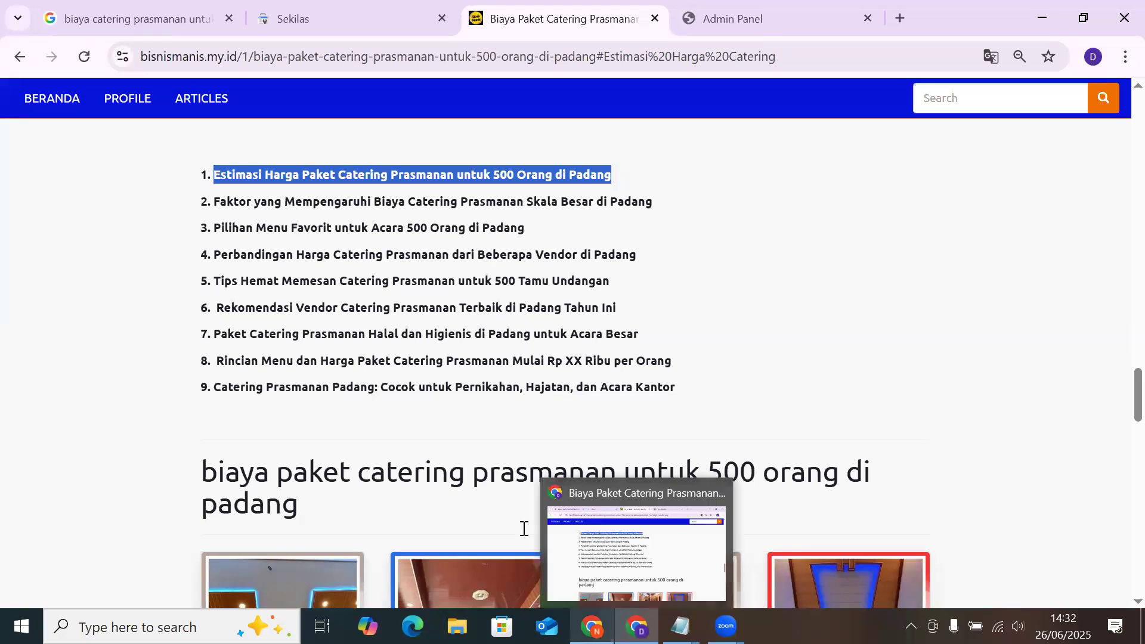
key(alt+Tab)
text(buatkan )
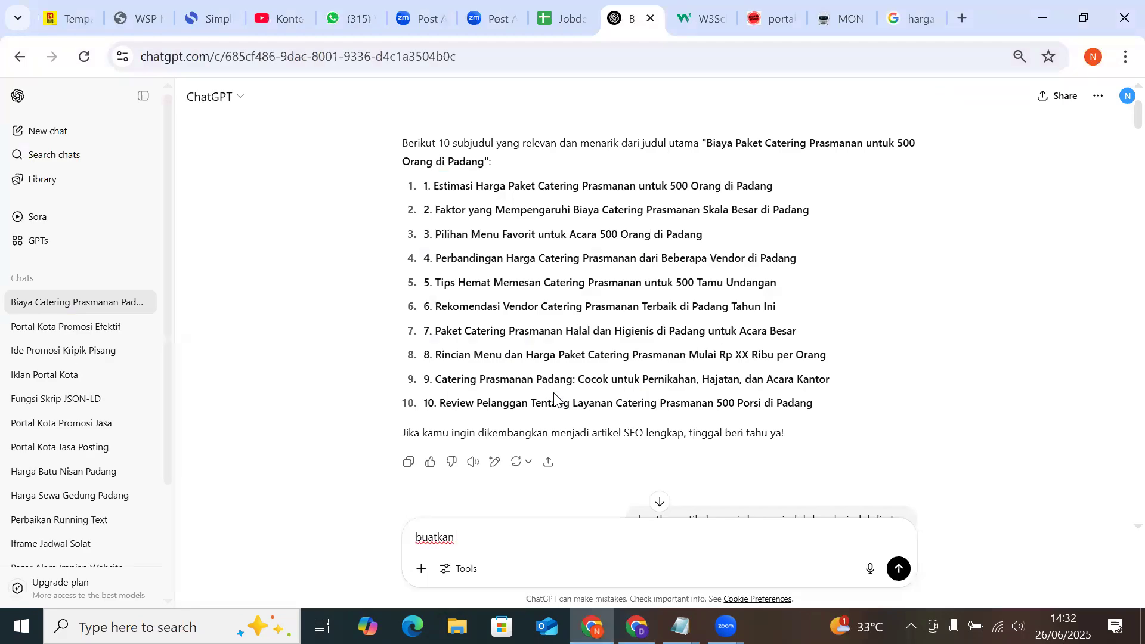
text(artikel dengan jdu)
key(BackSpace)
key(BackSpace)
text(udul )
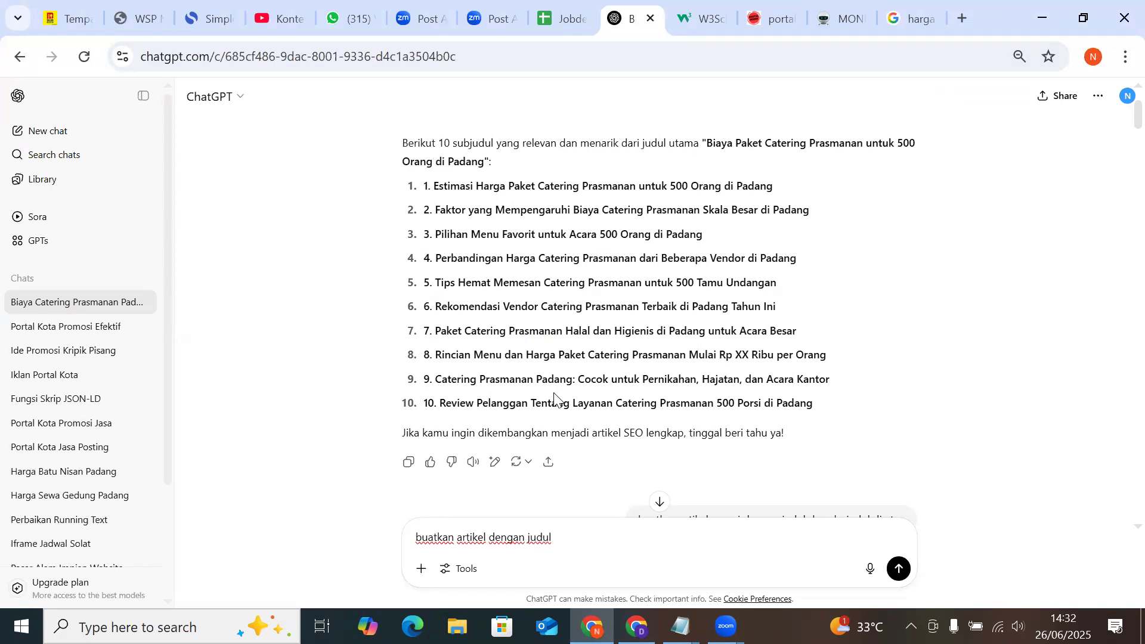
text(")
key(ctrl+v)
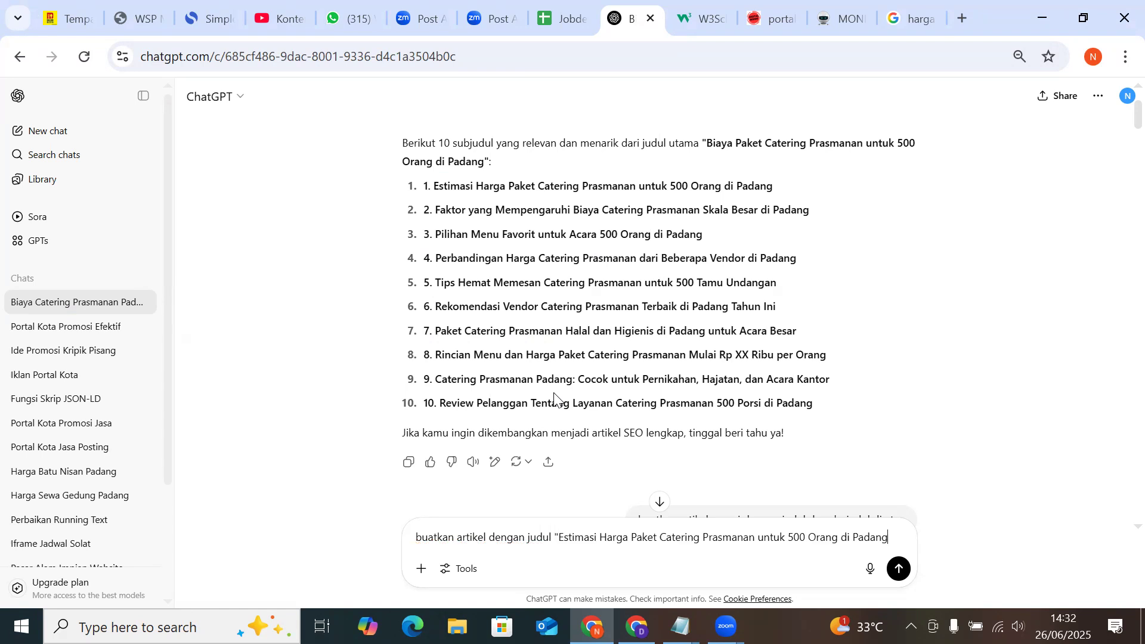
key(Return)
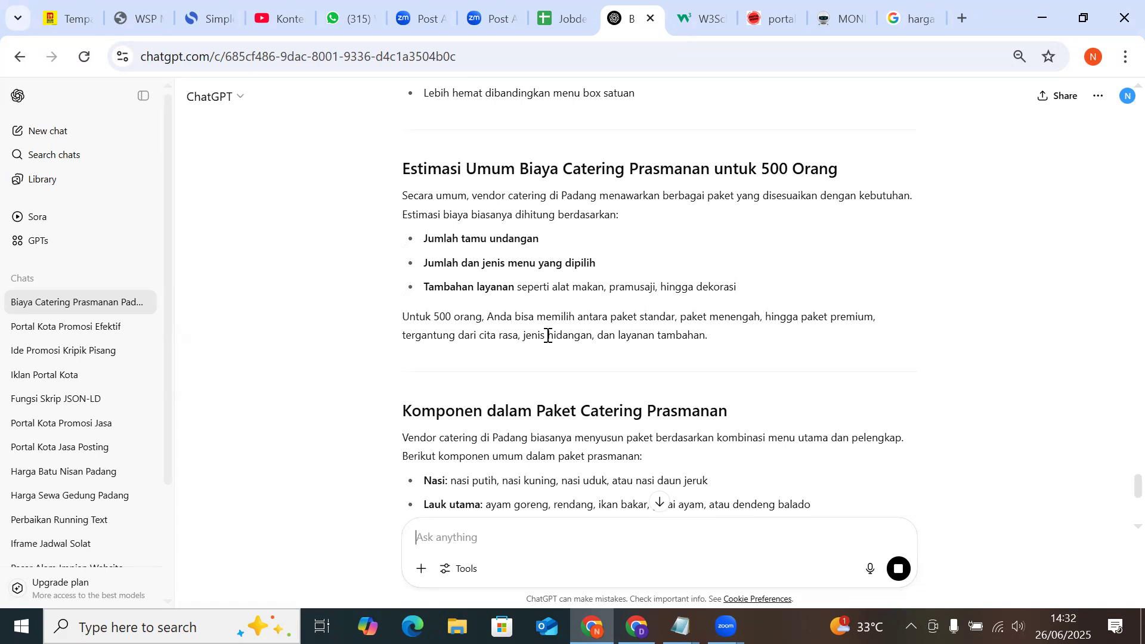
Read through the generated article's sections from the catering package components to the Kesimpulan
scroll(548, 336, down, 3)
scroll(547, 336, down, 3)
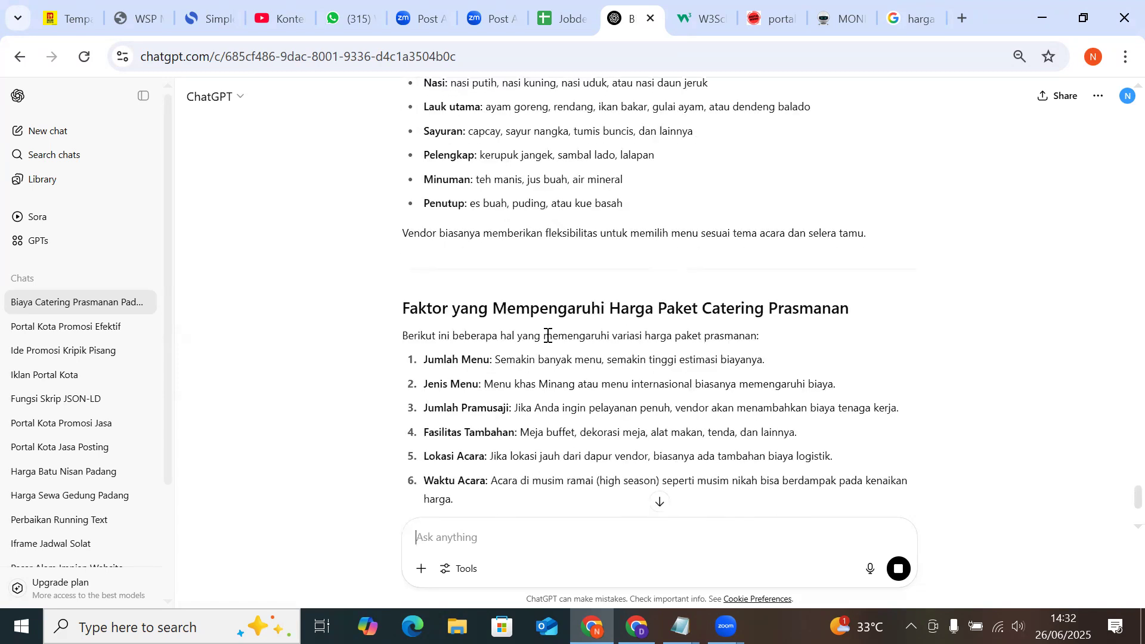
scroll(548, 336, down, 3)
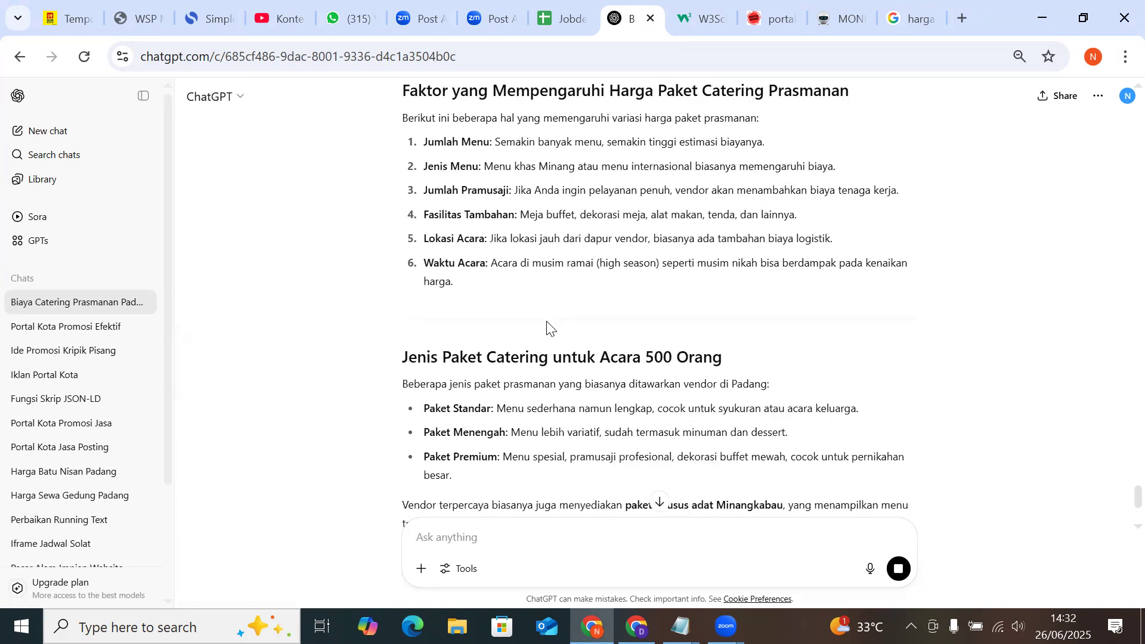
scroll(547, 326, down, 4)
scroll(548, 325, down, 1)
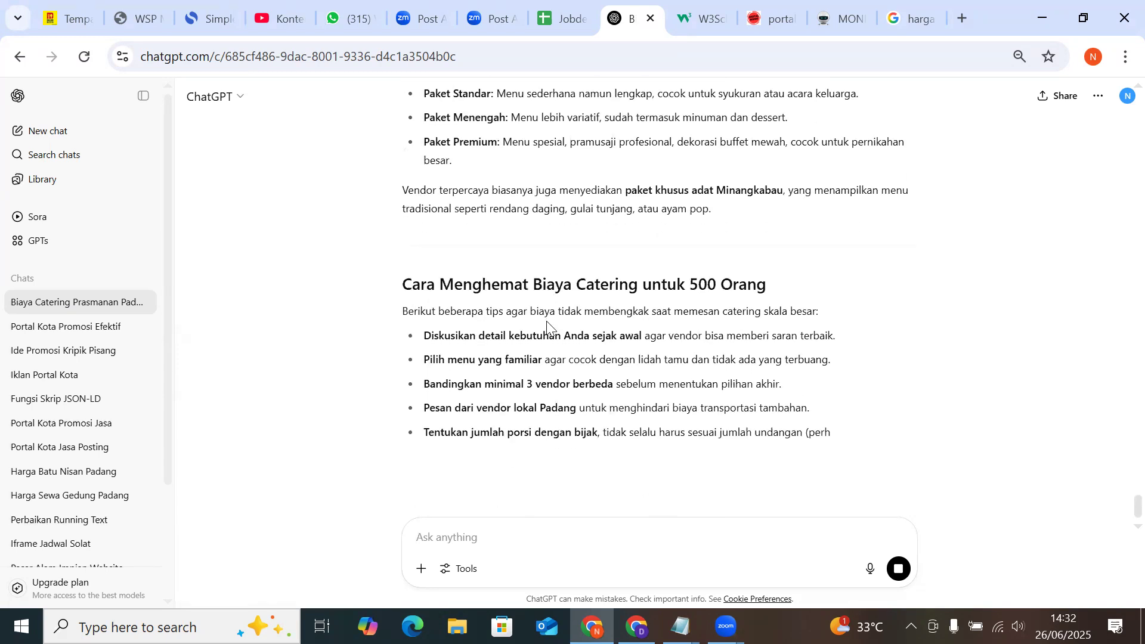
scroll(547, 325, down, 3)
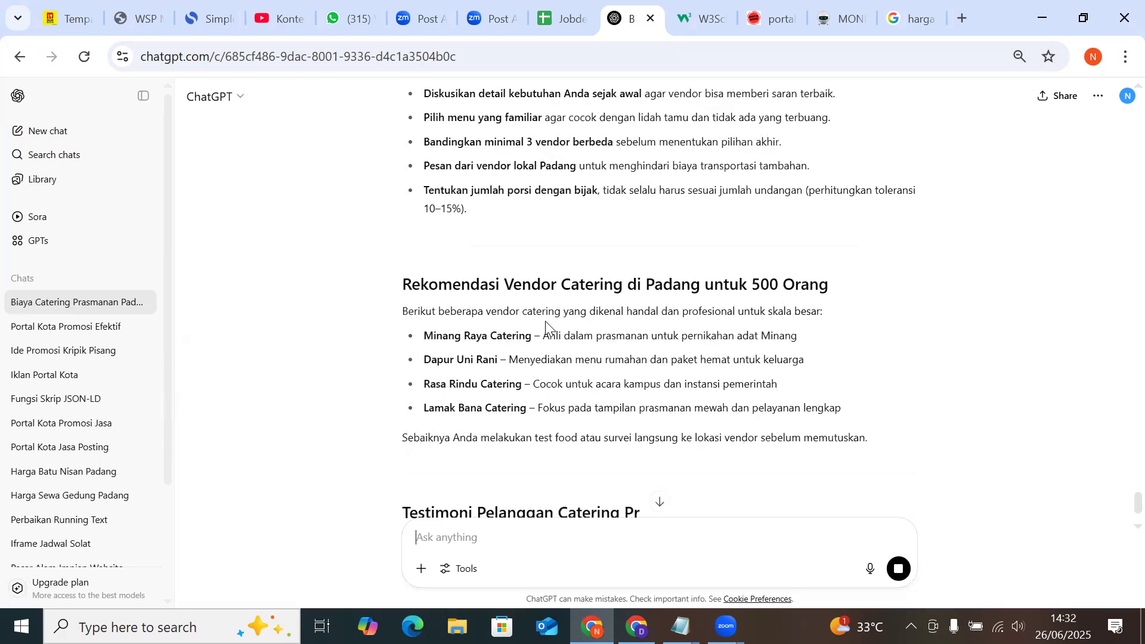
scroll(547, 325, down, 3)
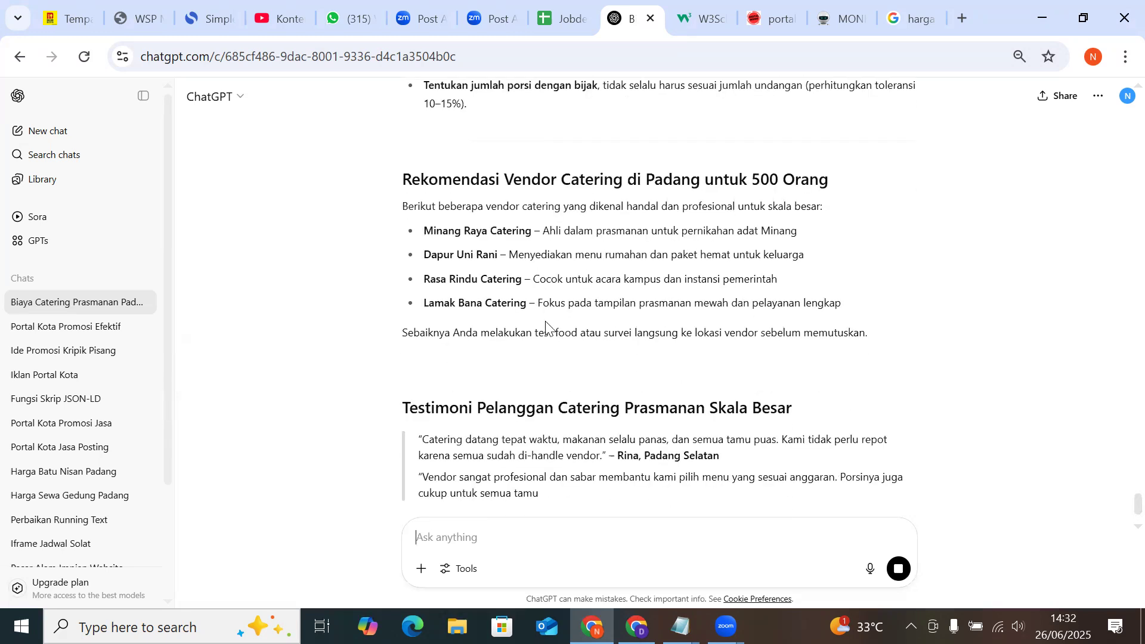
scroll(547, 327, down, 4)
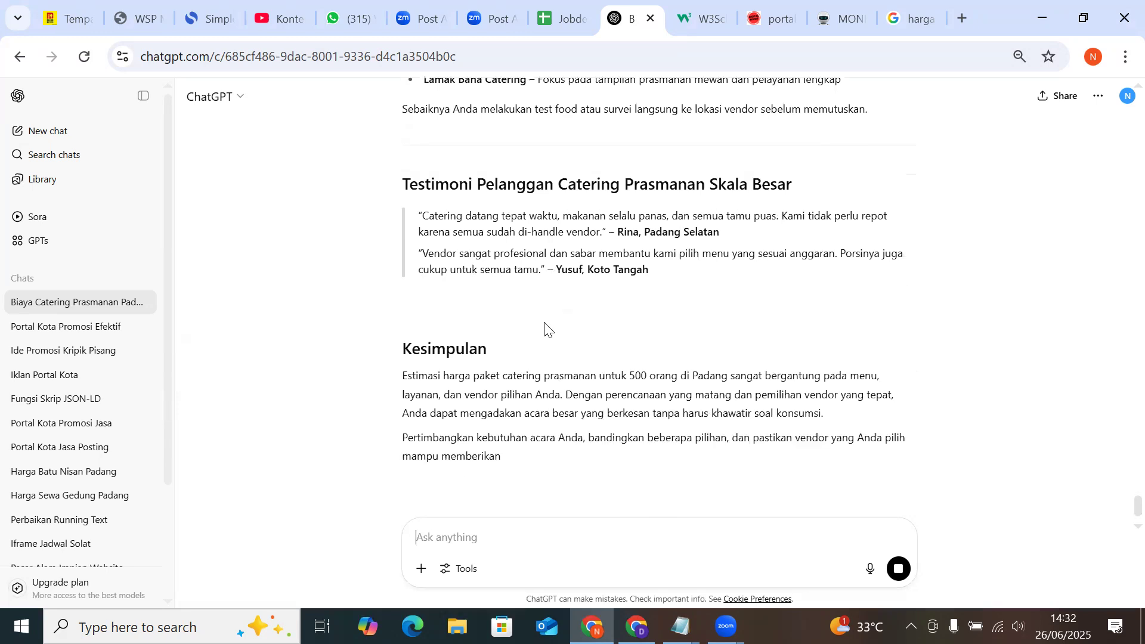
Copy the generated article's text from its opening paragraph through the end of the "Rekomendasi Vendor Catering di Padang untuk 500 Orang" section
scroll(547, 330, up, 3)
drag(889, 291, 403, 131)
scroll(440, 196, up, 12)
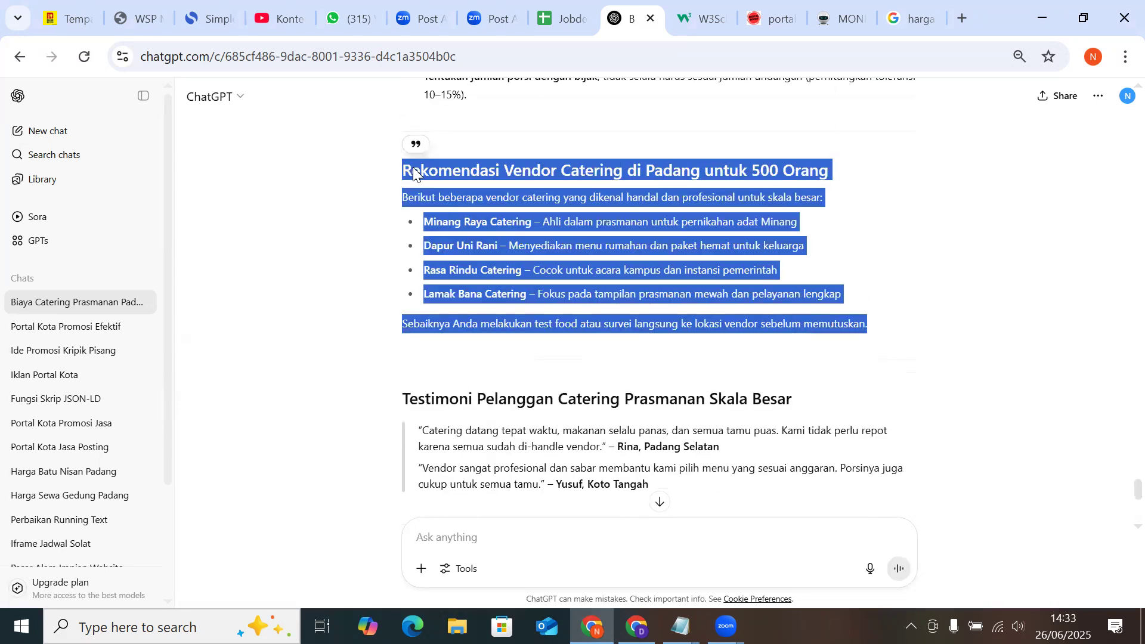
scroll(442, 218, up, 20)
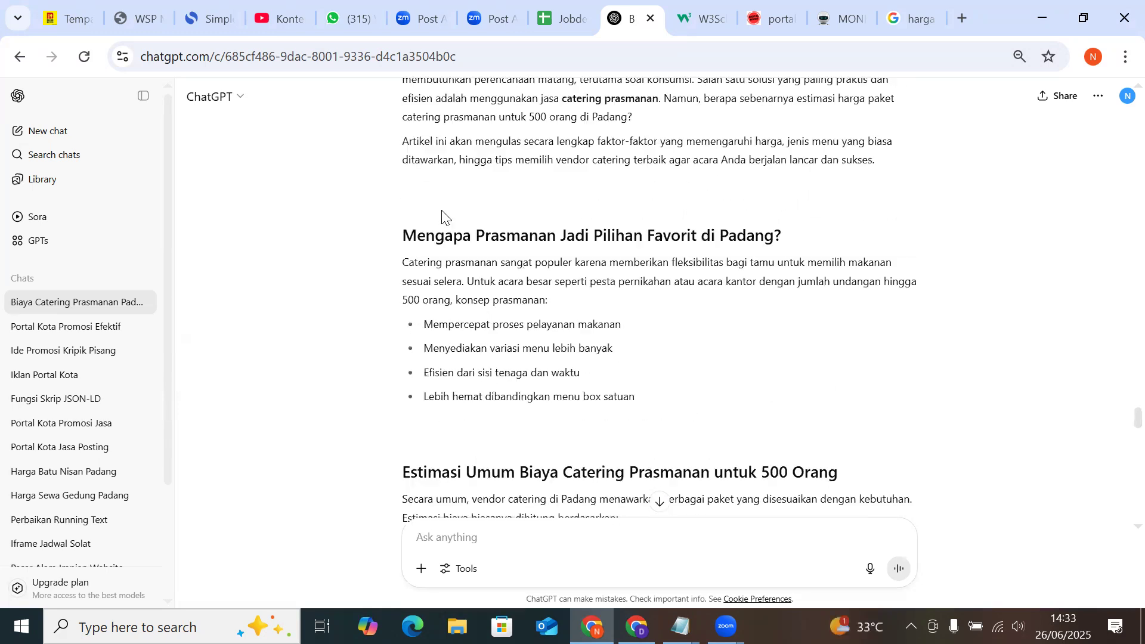
scroll(442, 218, down, 4)
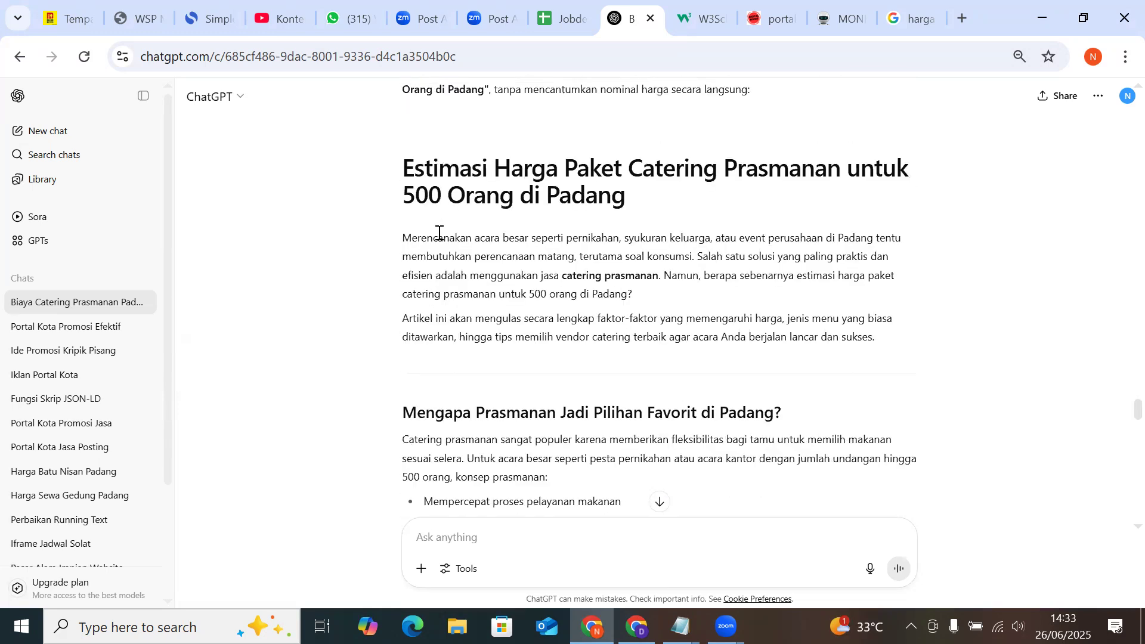
shift+click(404, 227)
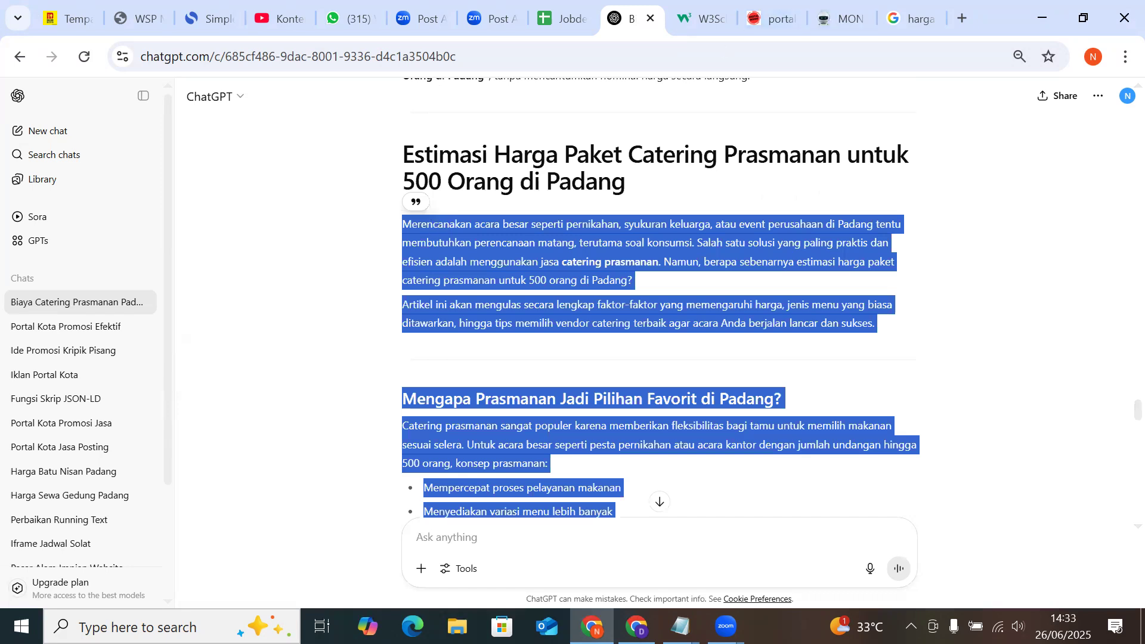
Switch back to the Admin Panel and open the catering page's Atas Konten entry for editing with the content editor maximized
key(alt+Tab)
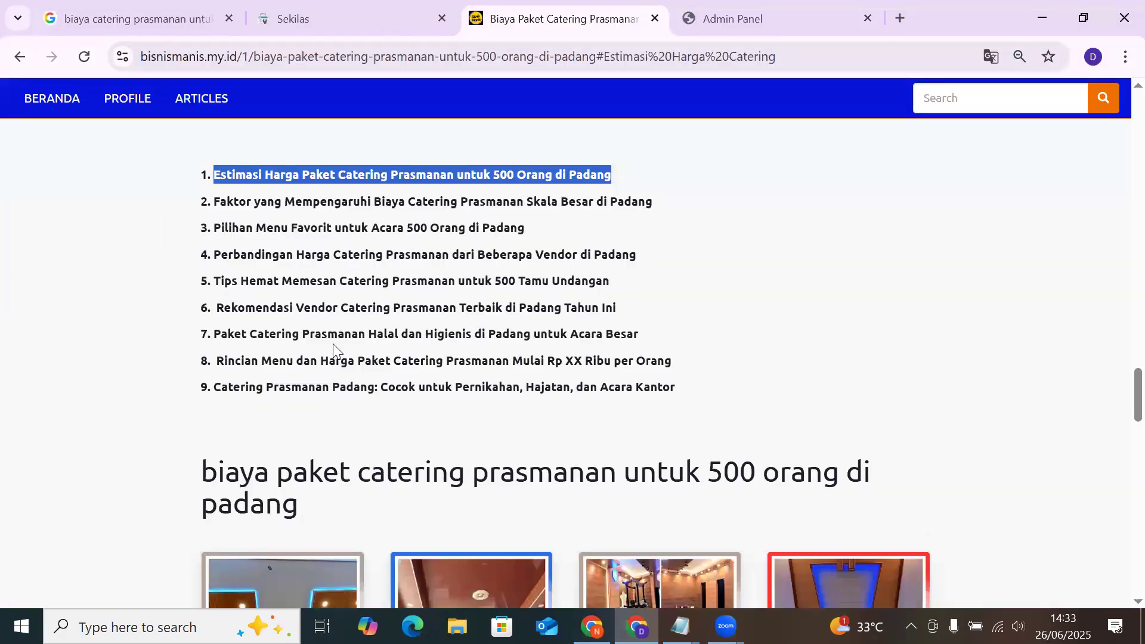
click(757, 18)
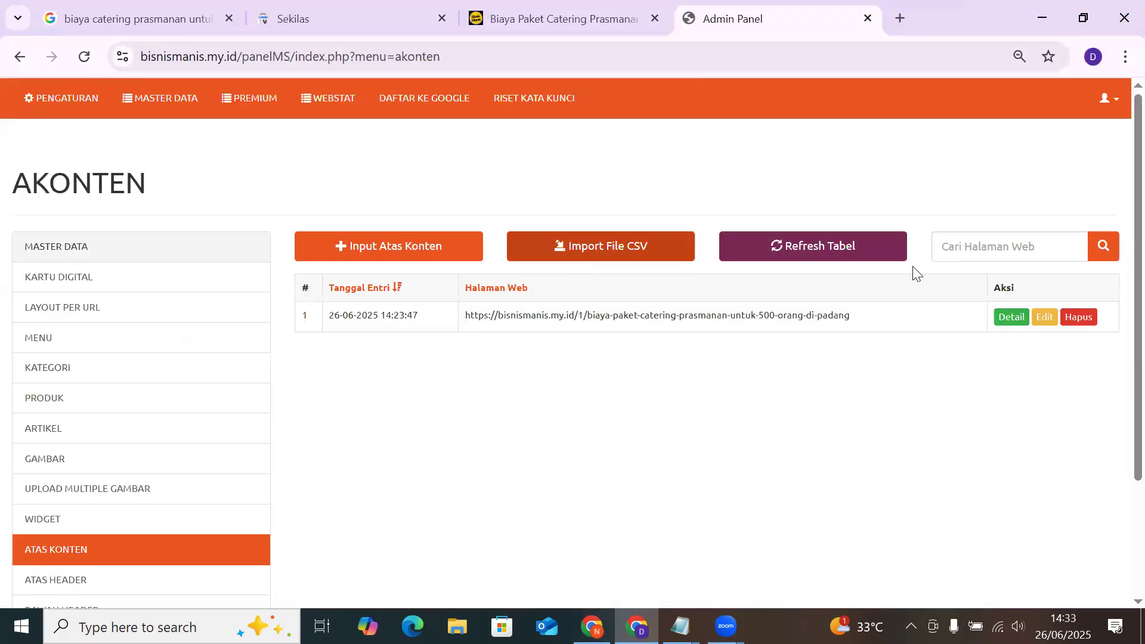
click(1035, 320)
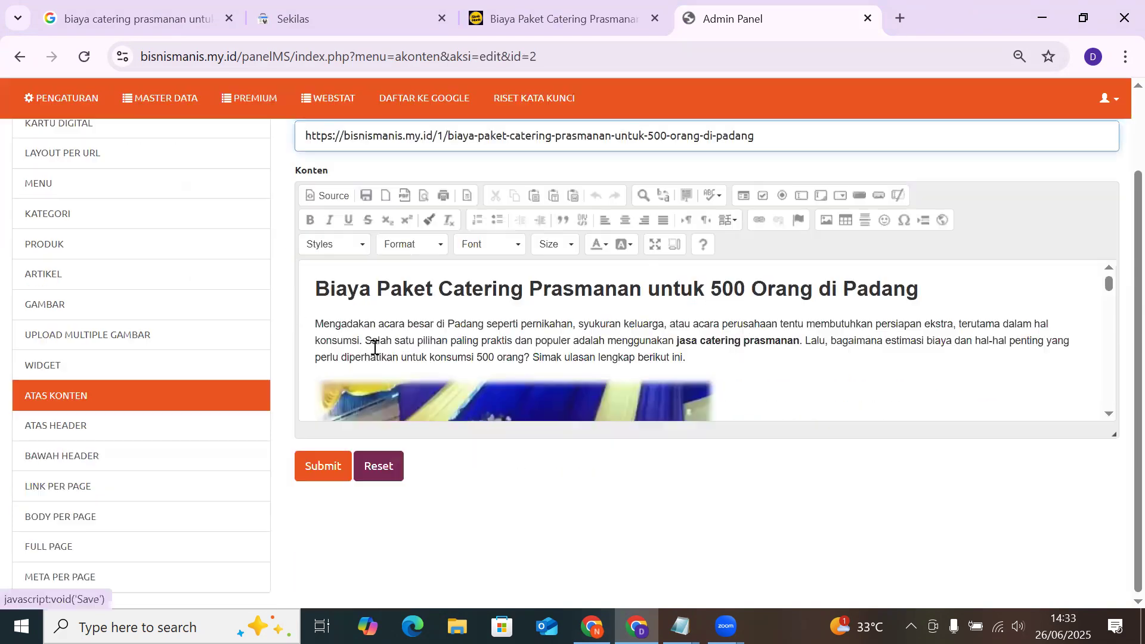
scroll(374, 346, down, 2)
scroll(378, 357, down, 3)
click(655, 244)
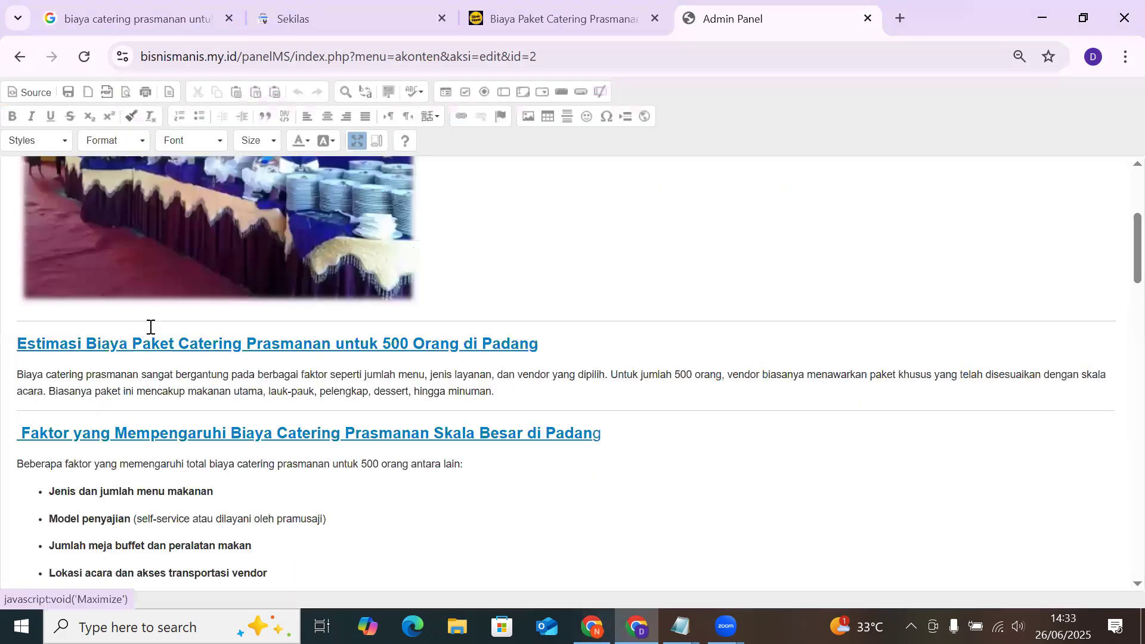
Paste the copied article on a new line below anchor title 1, check the pasted sections, restore the editor size and submit the entry
scroll(146, 346, down, 10)
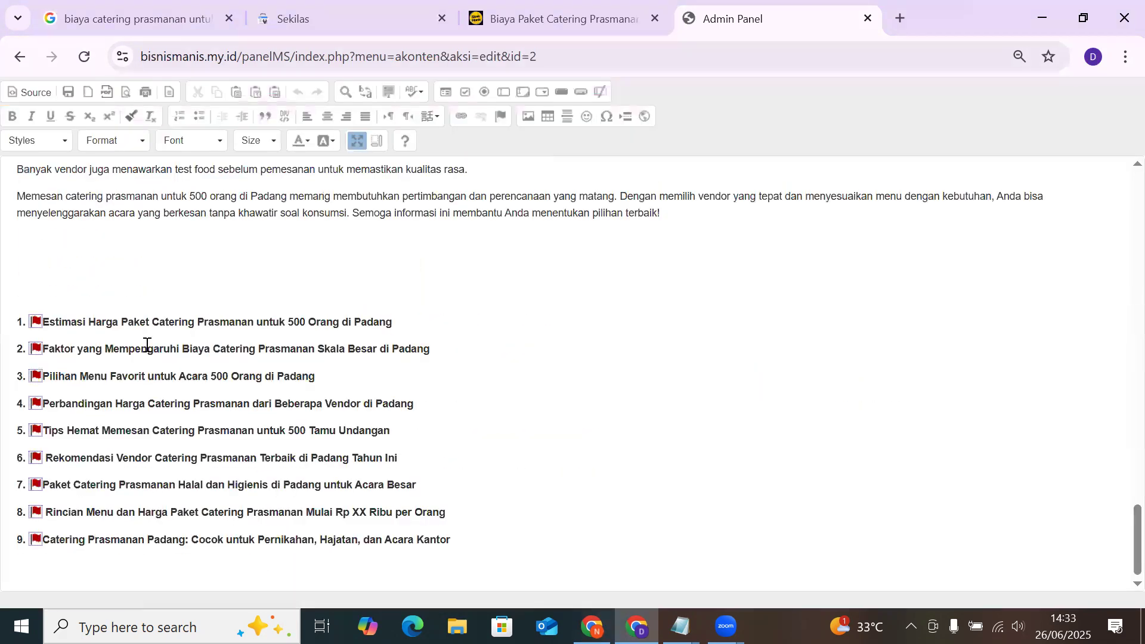
click(398, 326)
key(Return)
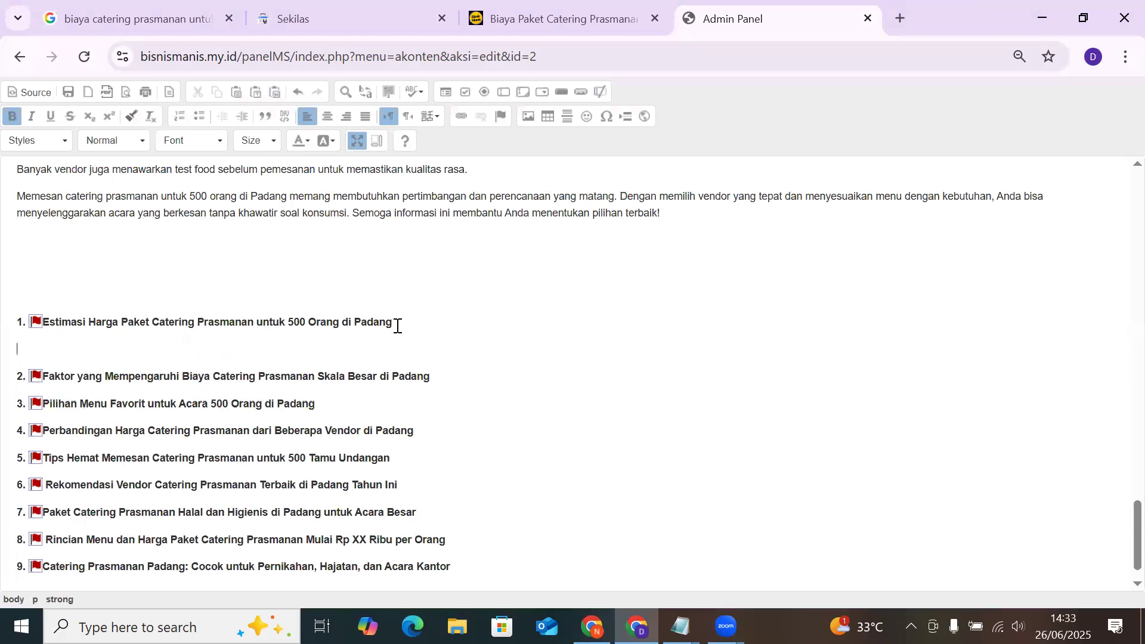
key(ctrl+v)
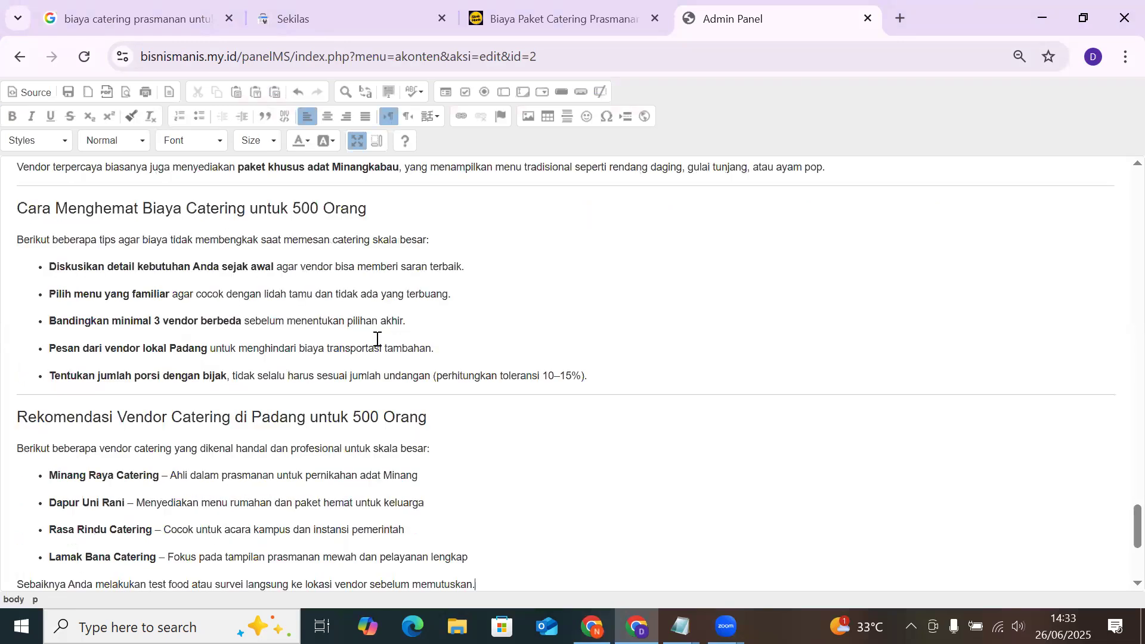
scroll(245, 406, up, 7)
scroll(245, 410, up, 15)
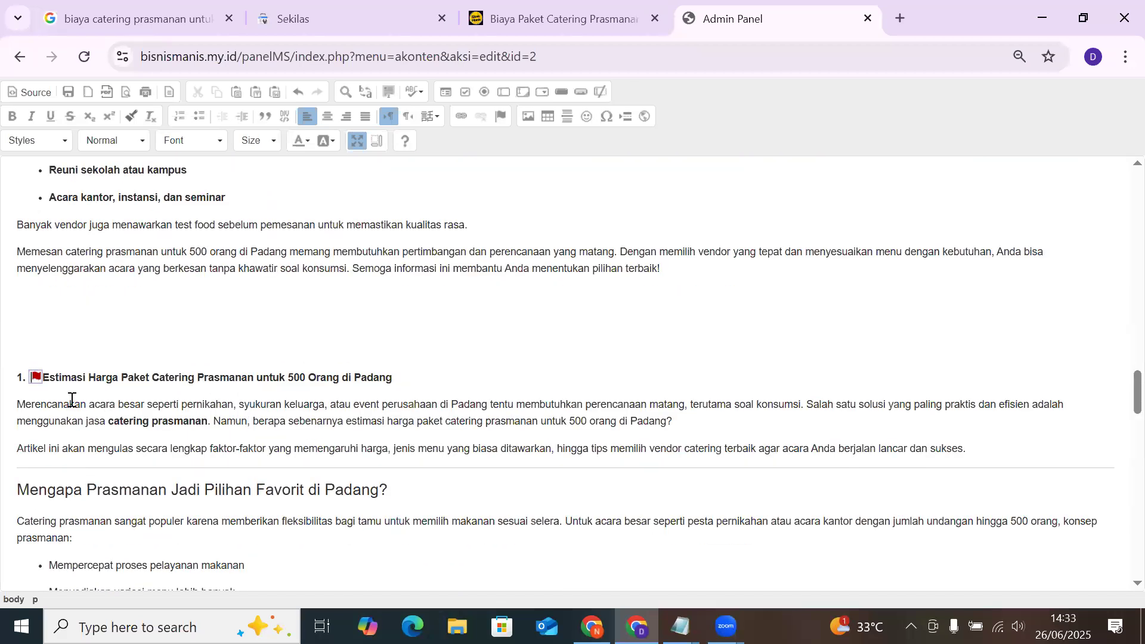
scroll(72, 399, down, 16)
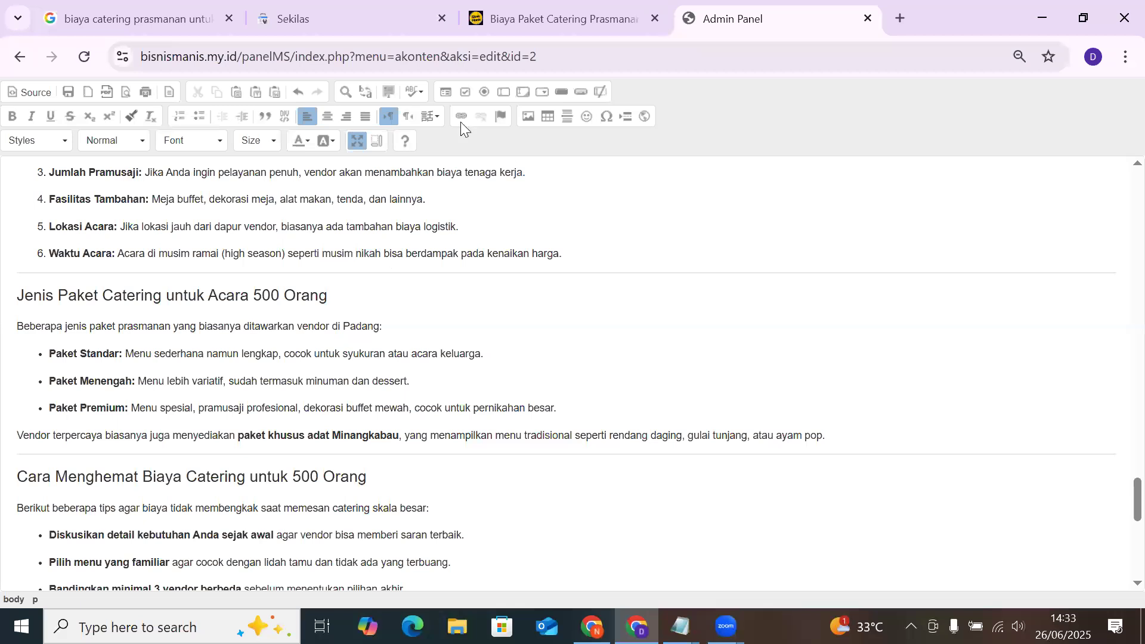
click(356, 140)
click(328, 464)
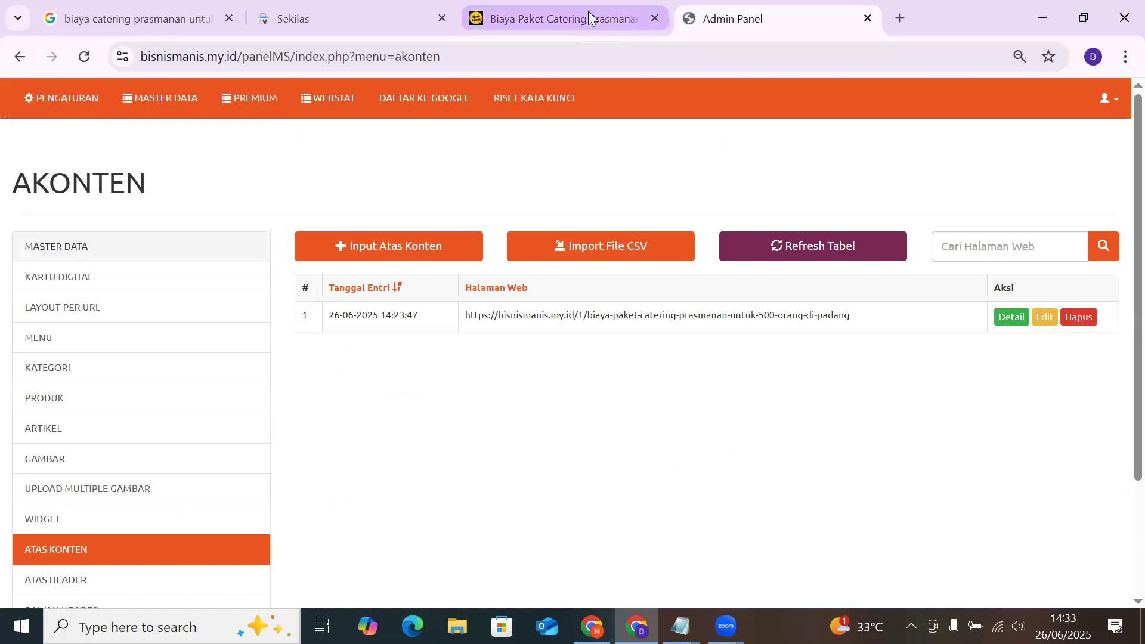
Reload the published catering page and check the newly added article sections against the linked headings at the start of the article
click(589, 18)
click(85, 57)
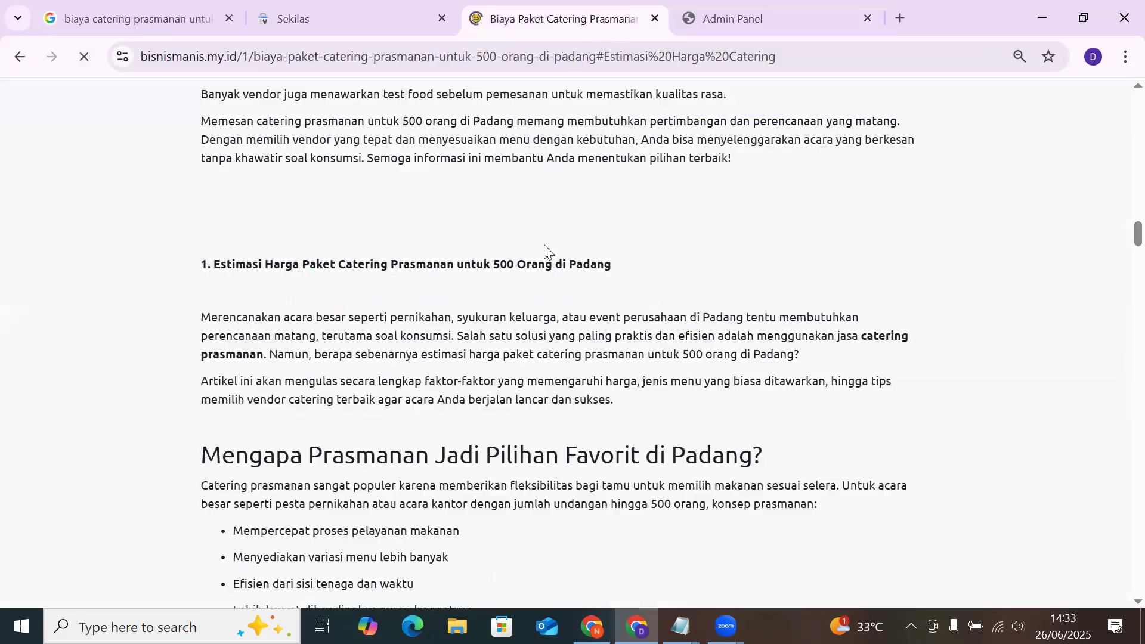
scroll(507, 322, down, 8)
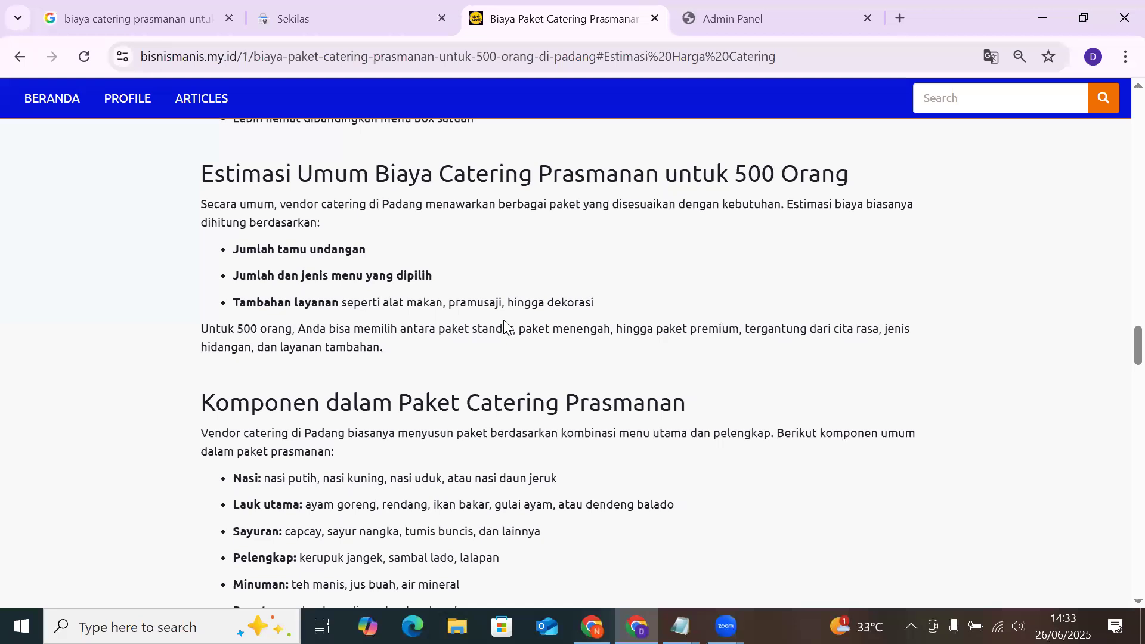
scroll(504, 327, down, 15)
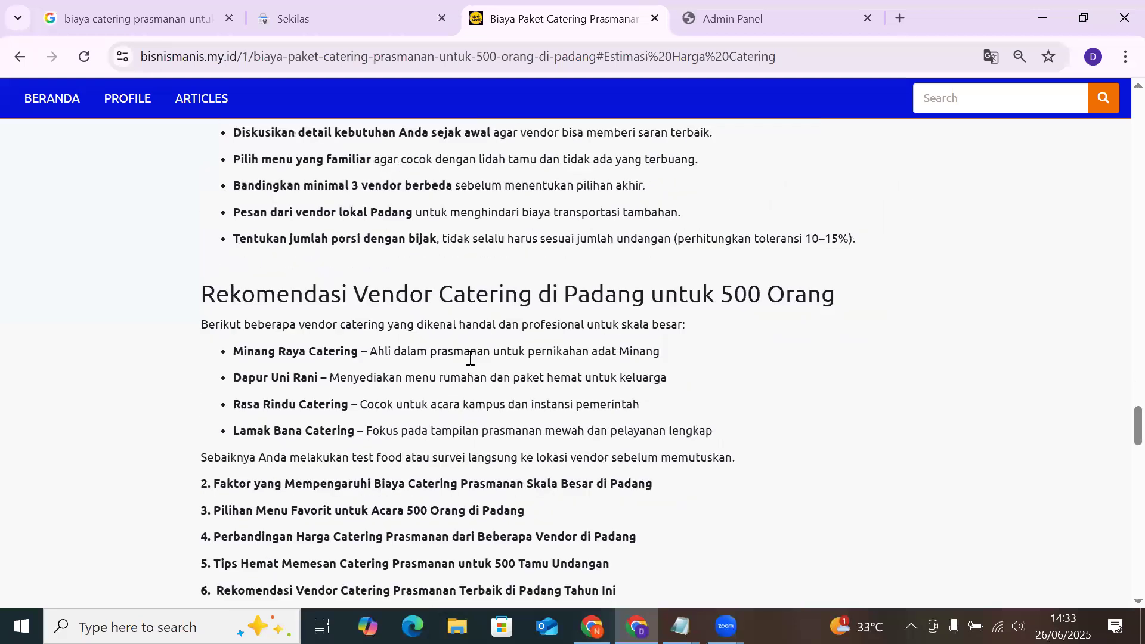
scroll(469, 352, up, 3)
scroll(463, 340, up, 10)
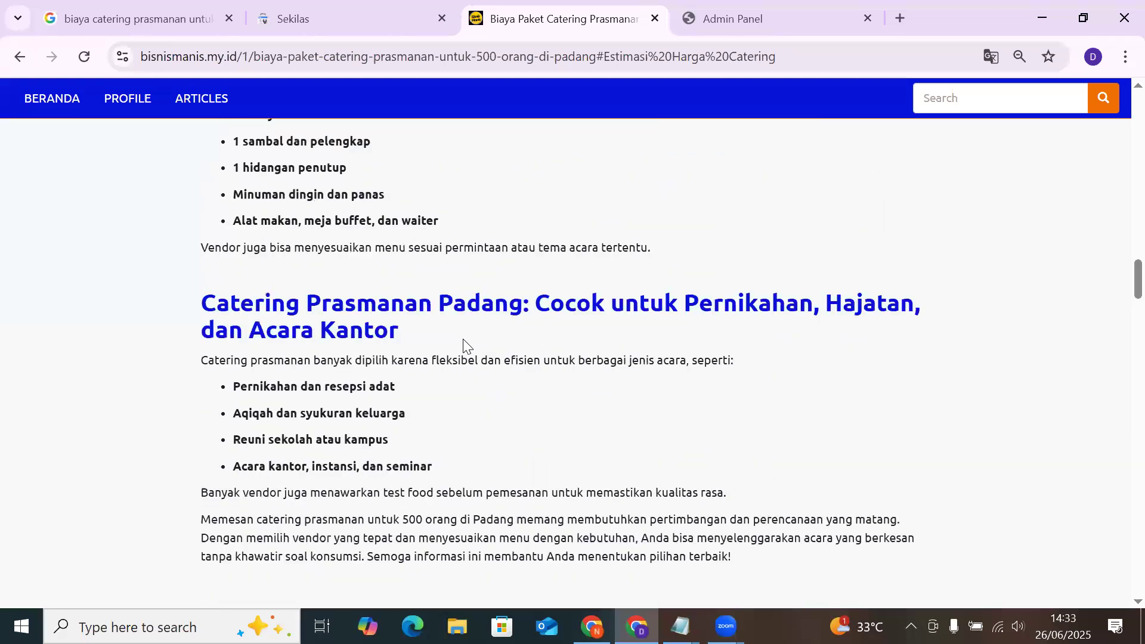
scroll(463, 339, up, 10)
scroll(358, 331, up, 4)
scroll(341, 327, down, 1)
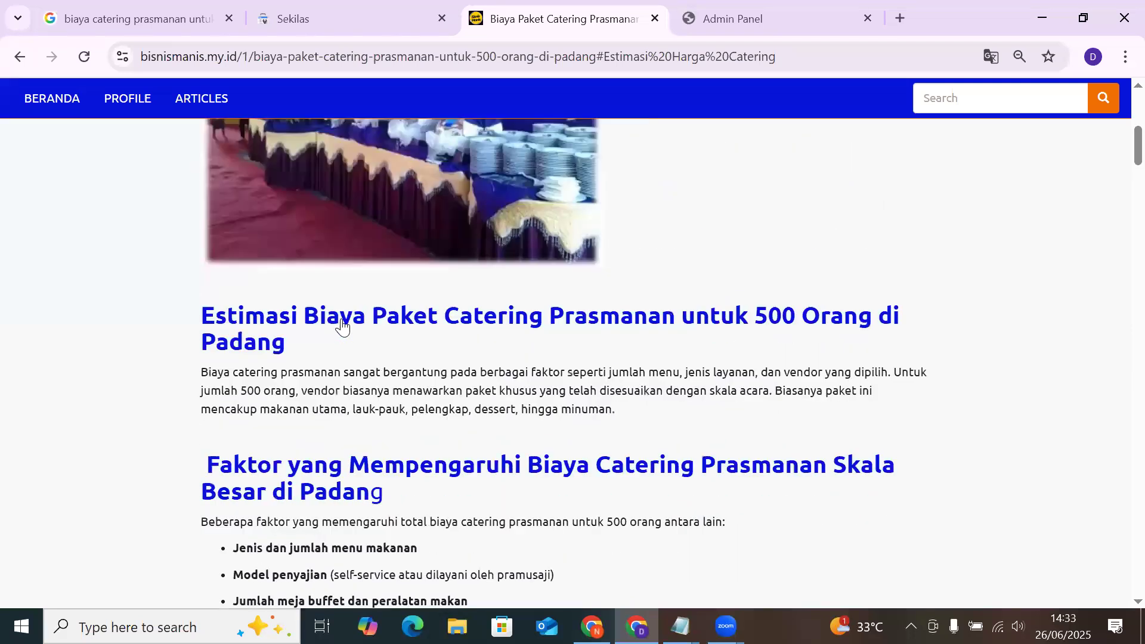
scroll(342, 327, down, 5)
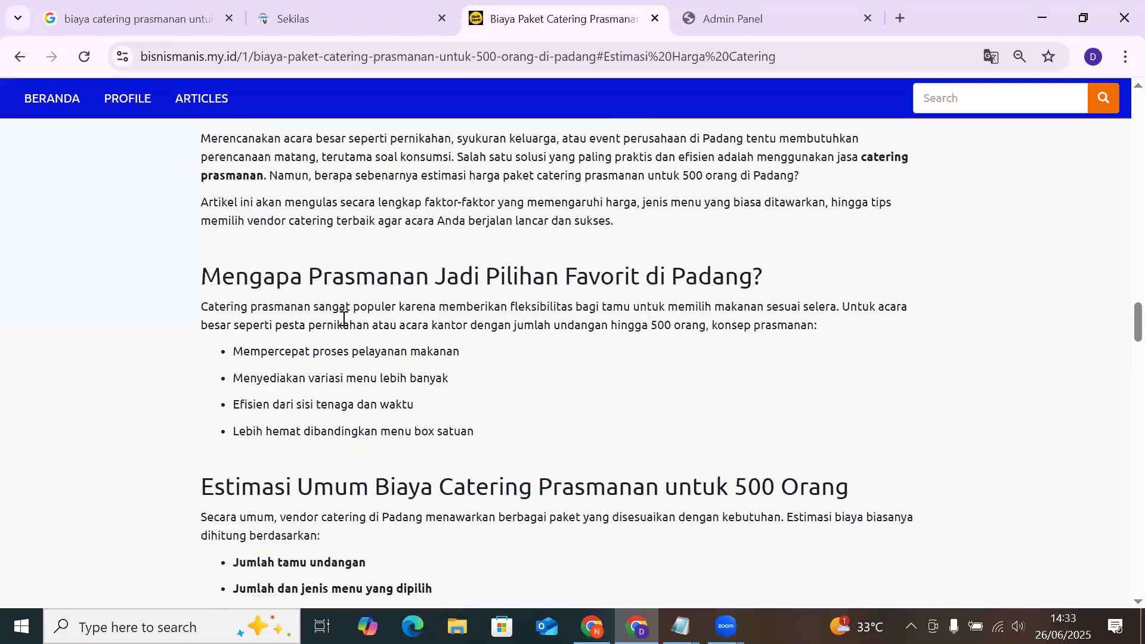
scroll(343, 330, up, 3)
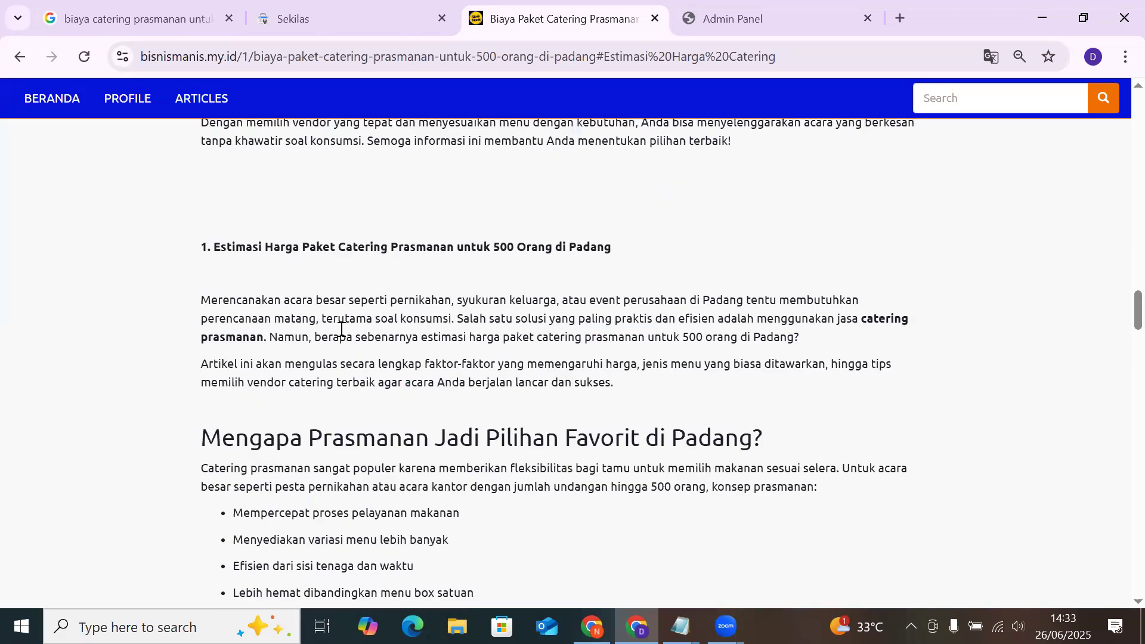
Examine title 1, "Estimasi Harga Paket Catering Prasmanan untuk 500 Orang di Padang", and the opening paragraphs and sections beneath it
scroll(207, 265, up, 1)
mouse_move(207, 266)
mouse_down()
mouse_move(634, 261)
mouse_move(197, 276)
mouse_up()
click(634, 255)
triple_click(177, 262)
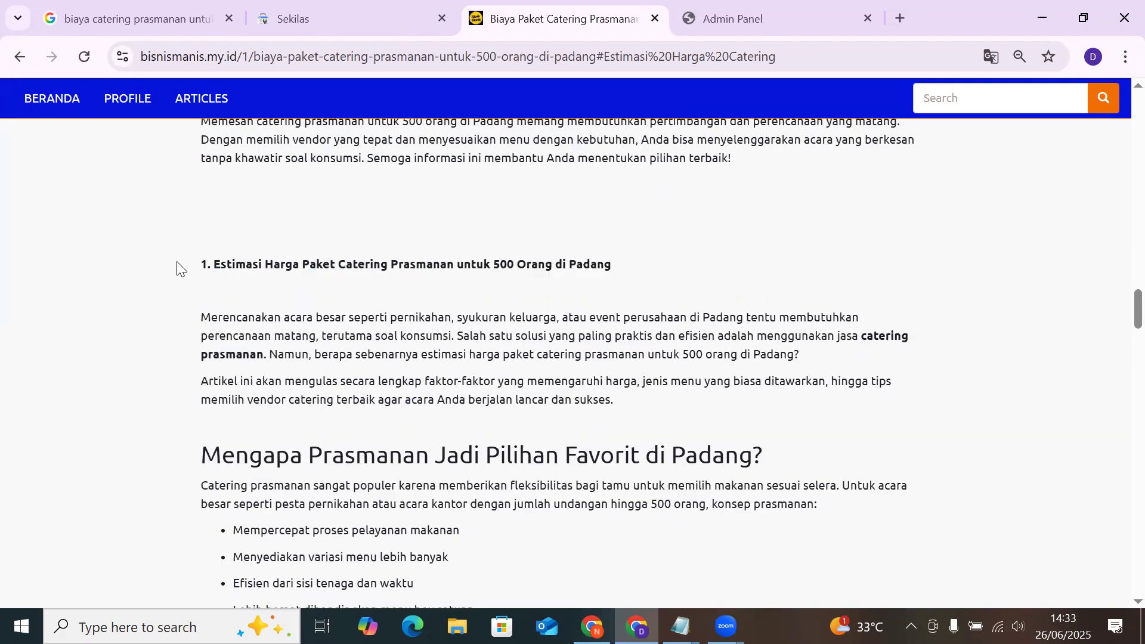
click(285, 337)
scroll(295, 352, down, 1)
scroll(297, 357, down, 3)
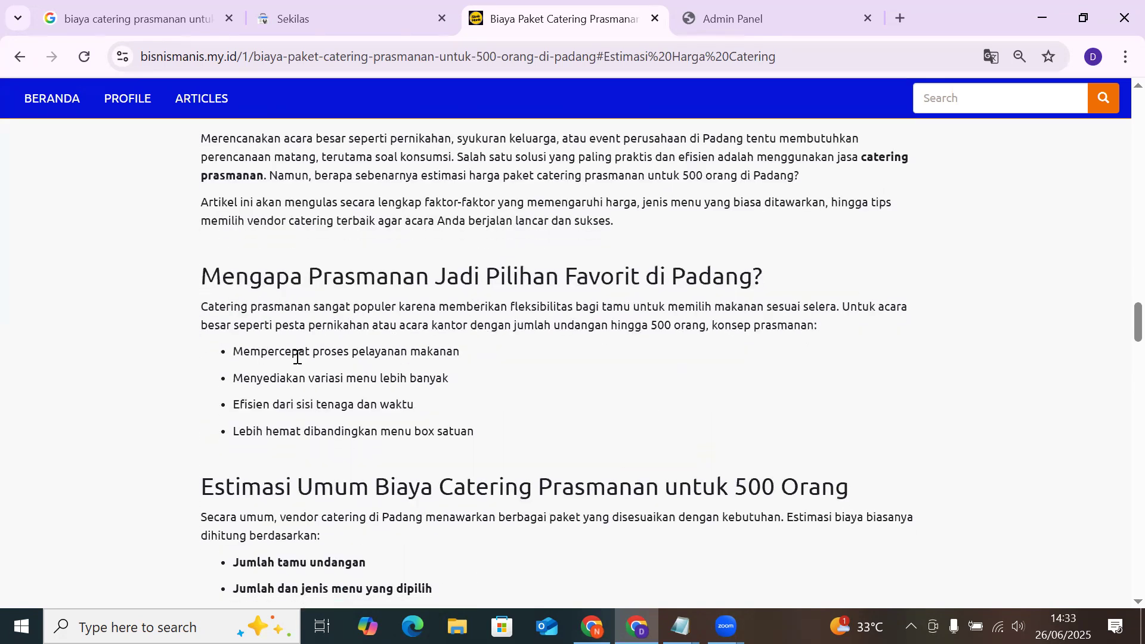
scroll(298, 356, down, 2)
scroll(297, 357, up, 5)
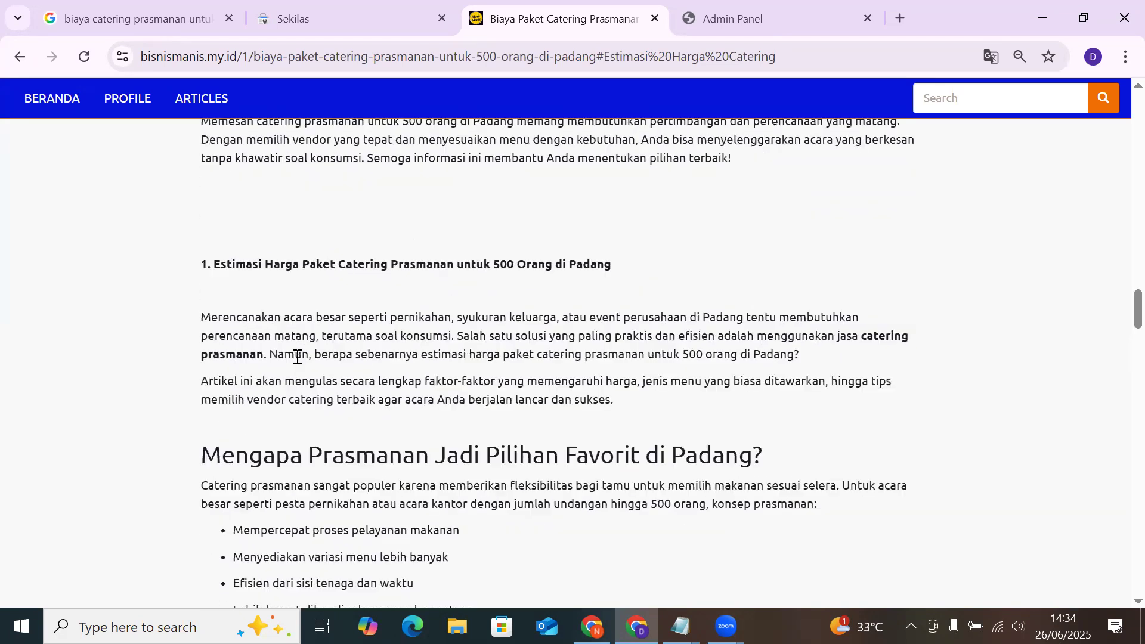
Copy the text of title 2, "Faktor yang Mempengaruhi Biaya Catering Prasmanan Skala Besar di Padang", without its number
scroll(298, 357, down, 15)
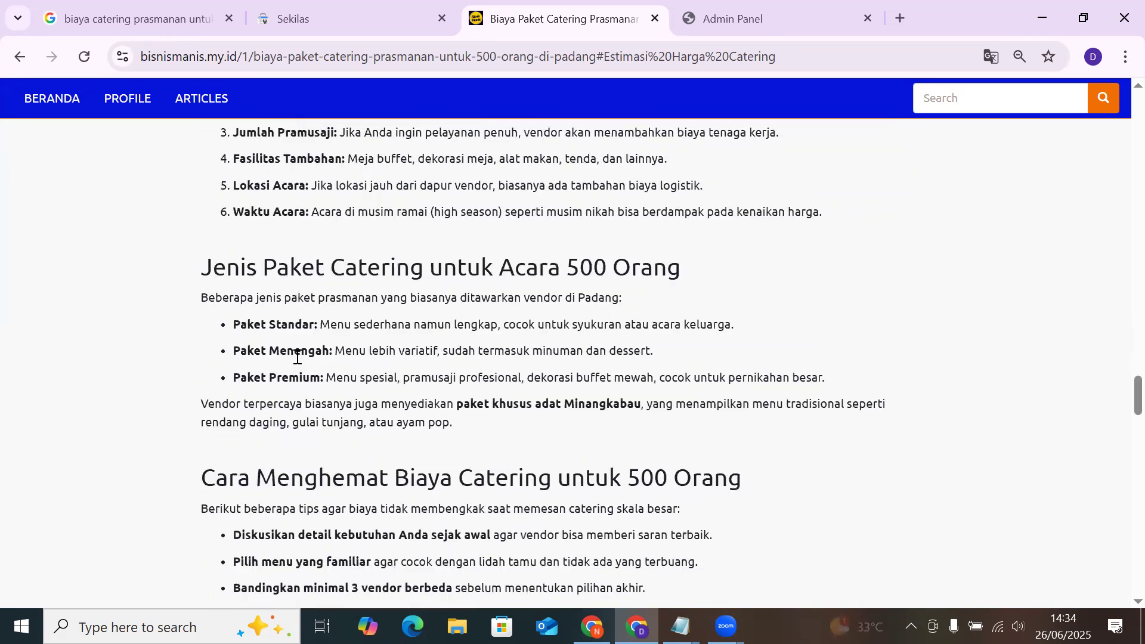
scroll(297, 357, down, 9)
scroll(333, 328, down, 3)
scroll(457, 260, up, 3)
drag(652, 260, 211, 264)
key(ctrl+c)
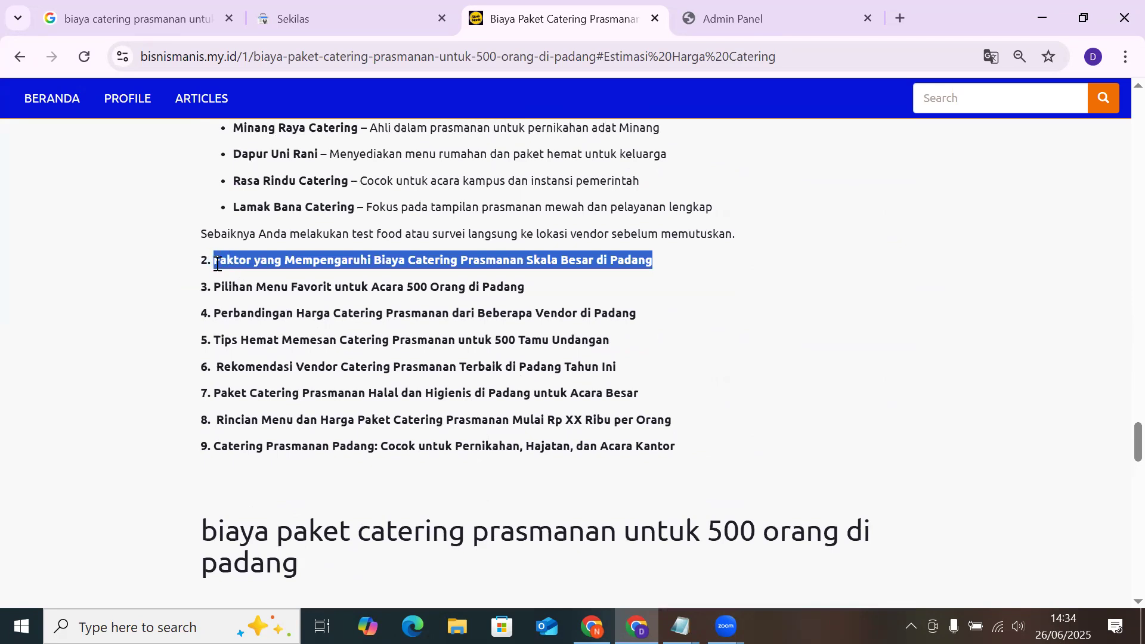
Switch to the ChatGPT conversation containing the catering articles
click(680, 626)
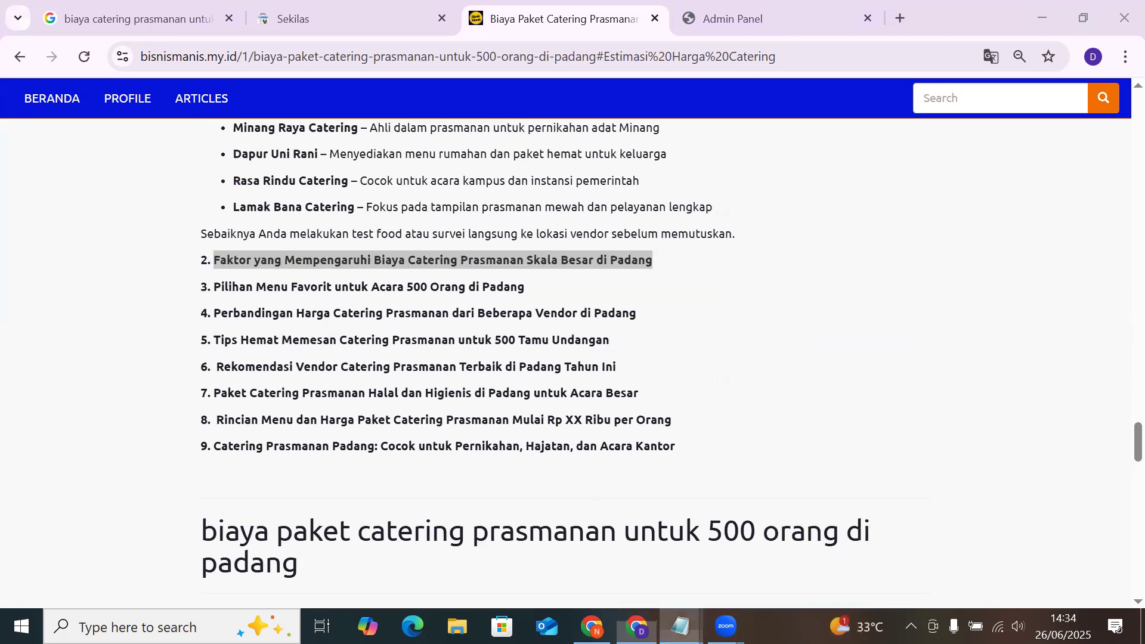
click(331, 8)
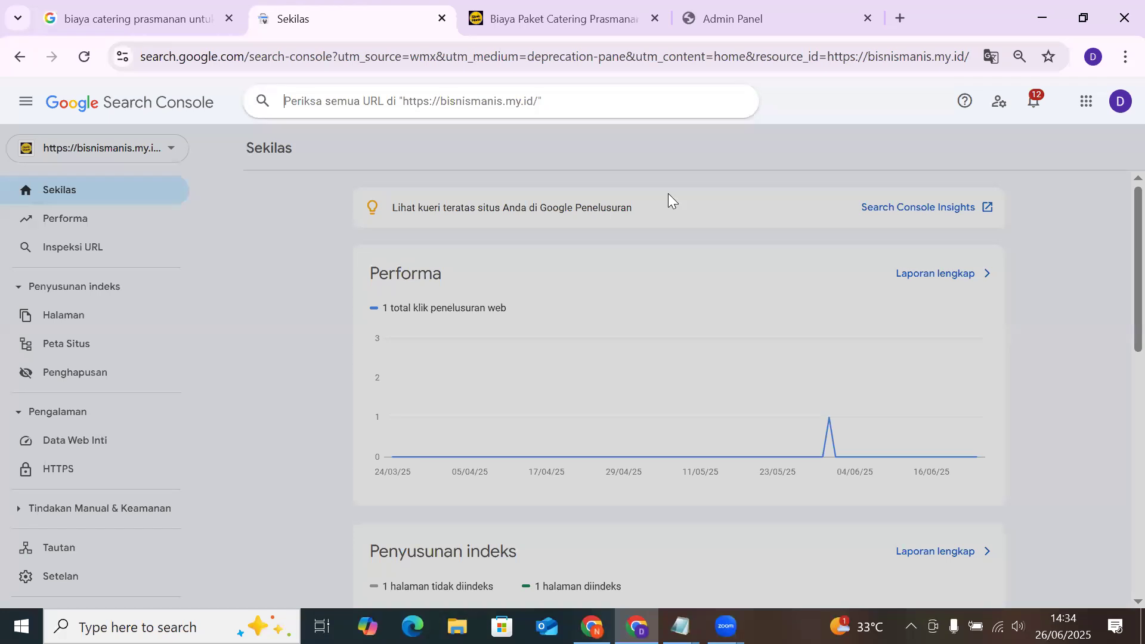
click(806, 8)
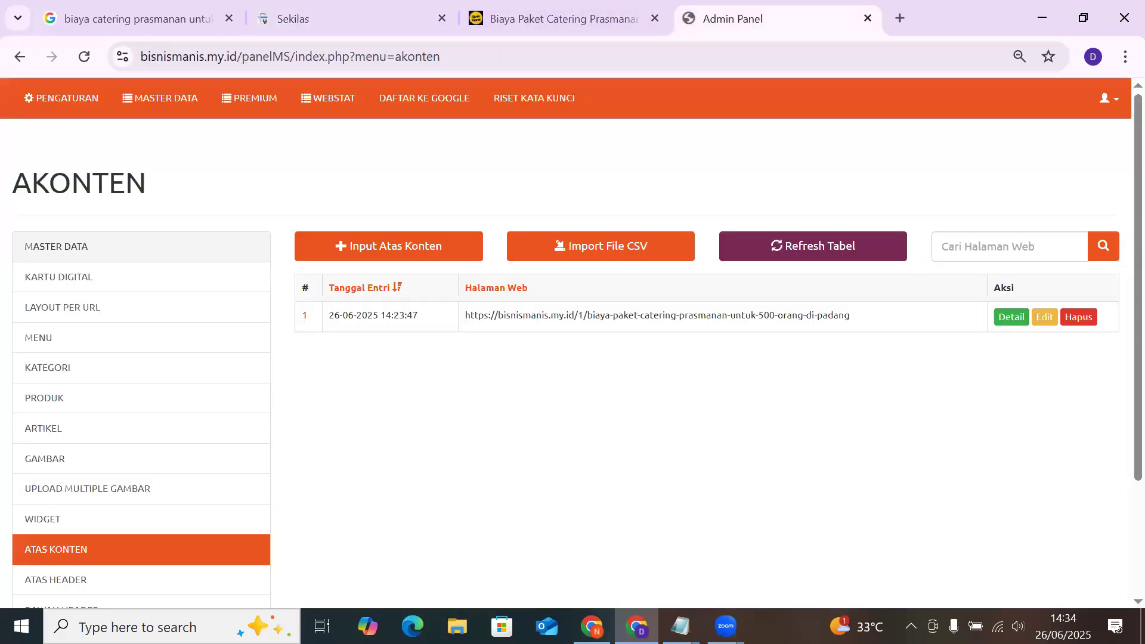
key(alt+Tab)
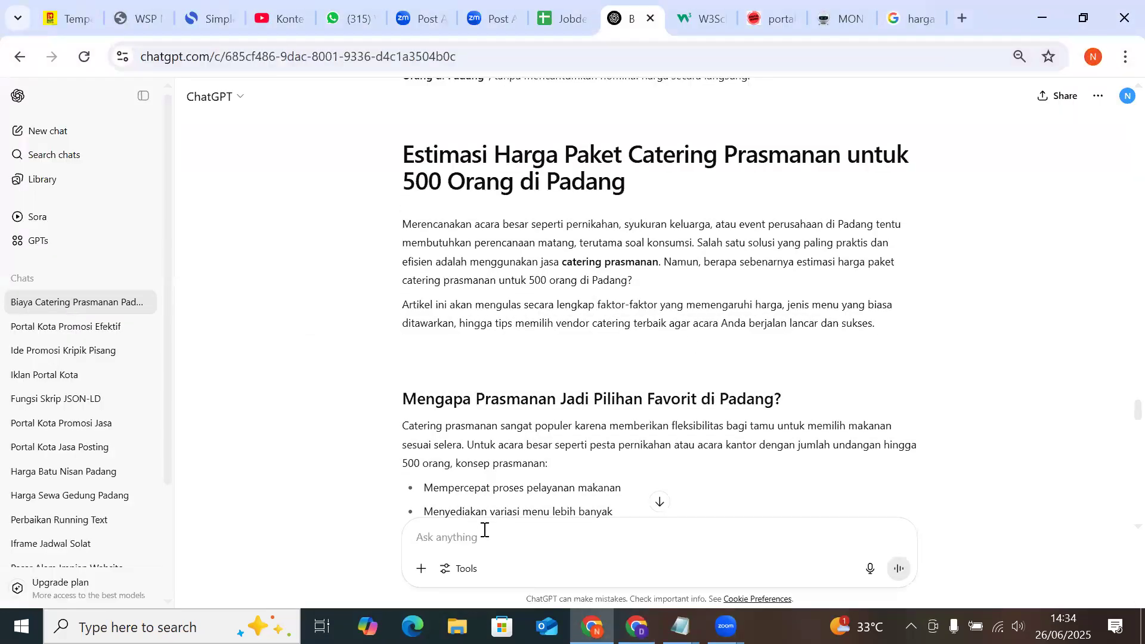
Ask ChatGPT in Indonesian to write an article titled "Faktor yang Mempengaruhi Biaya Catering Prasmanan Skala Besar di Padang"
text(tolong)
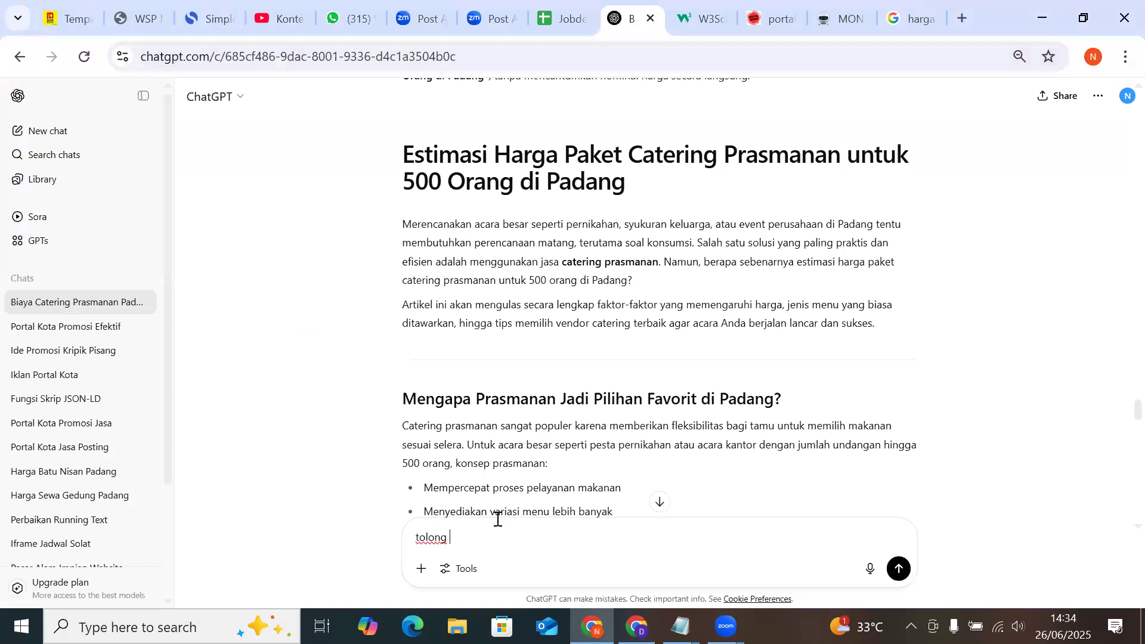
text( buatkan artikel dengan judul)
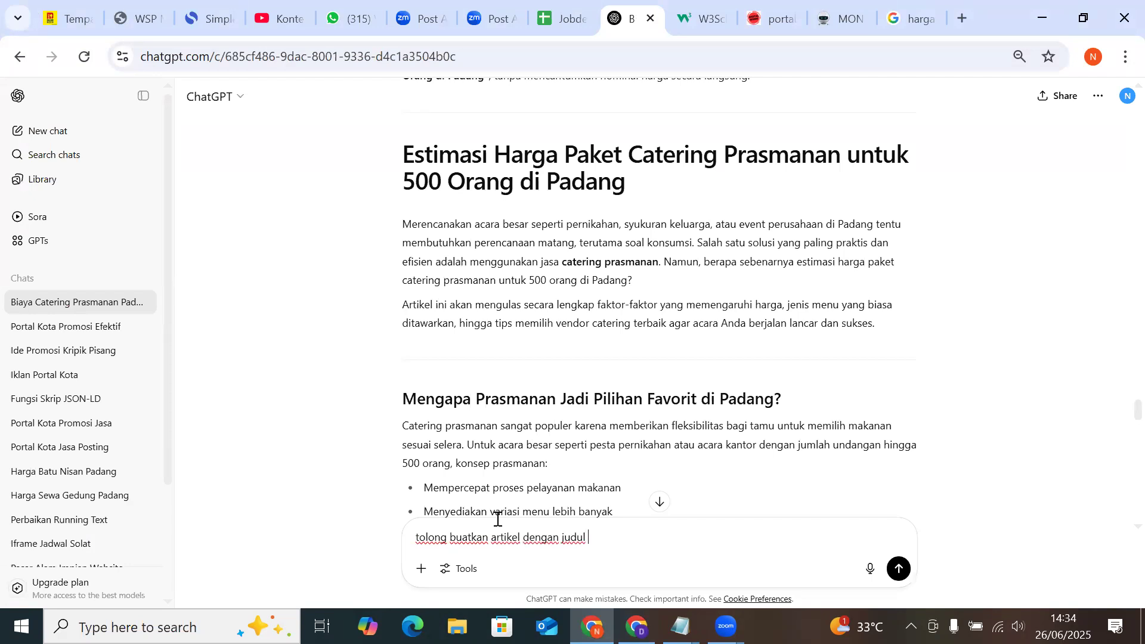
key(ctrl+v)
key(Return)
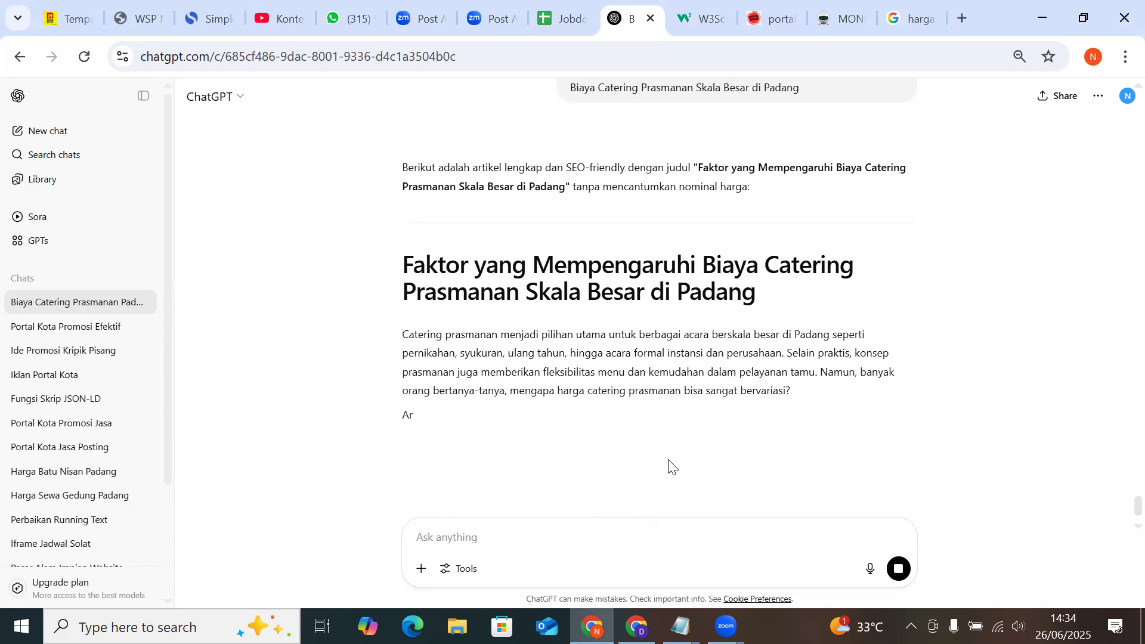
Switch to the published catering page on bisnismanis.my.id and review the numbered headings 2 to 9 at the article's end
click(637, 626)
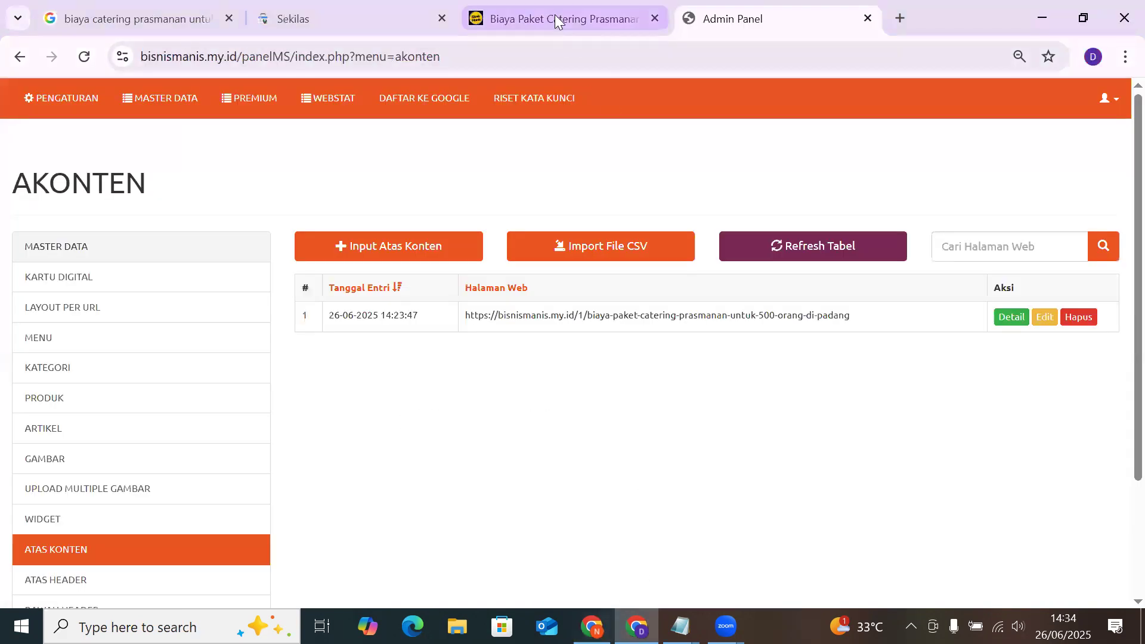
click(557, 18)
drag(699, 462, 195, 262)
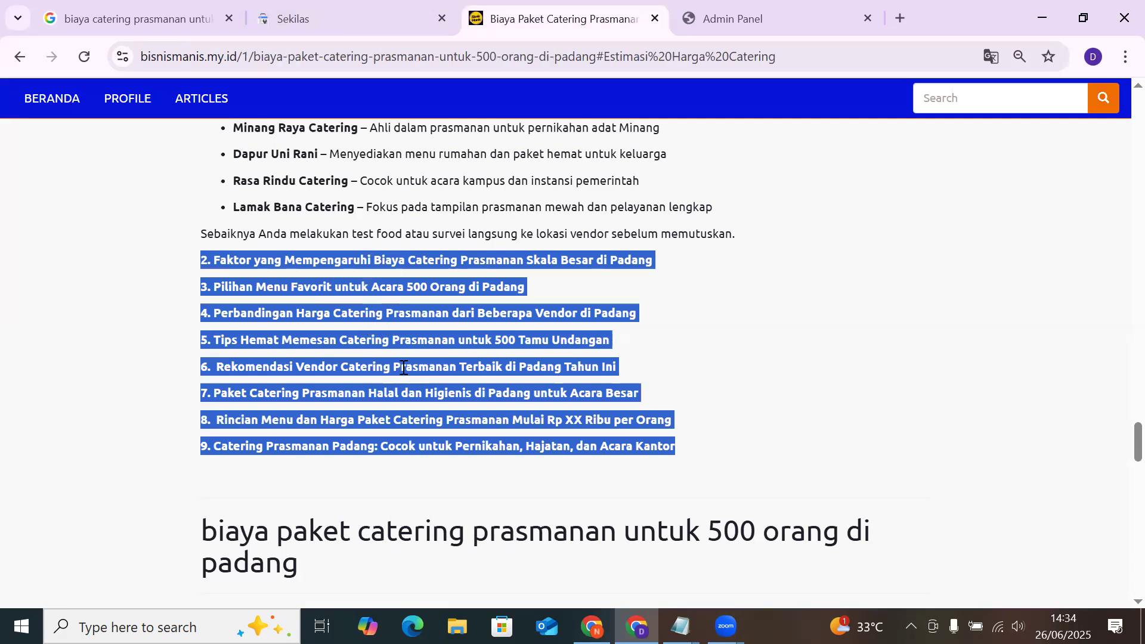
scroll(404, 367, up, 1)
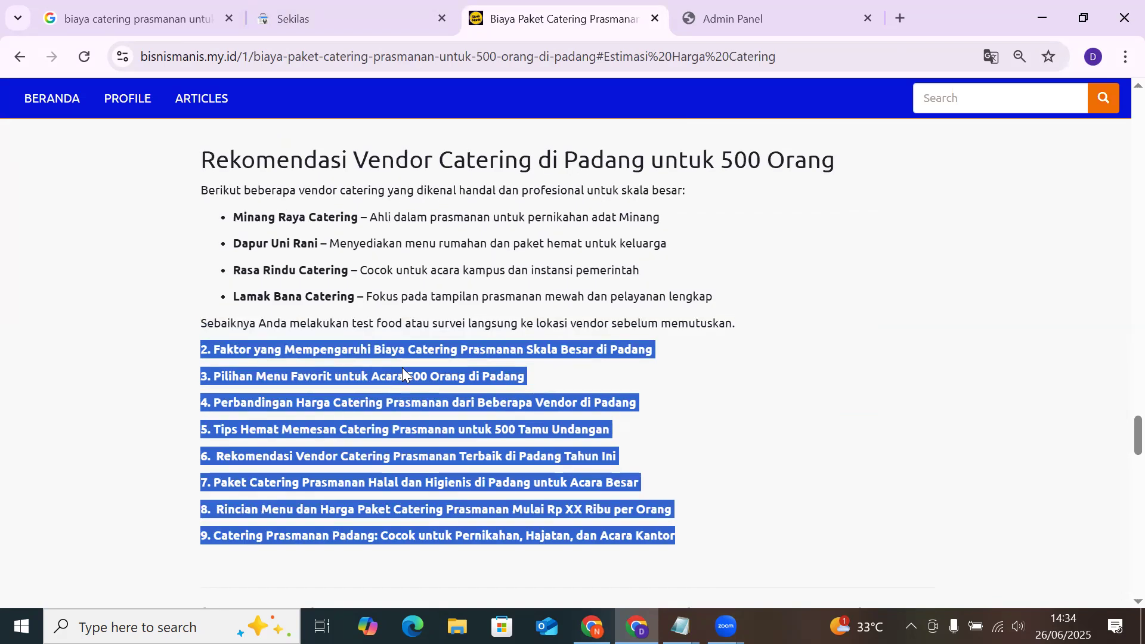
scroll(402, 367, down, 2)
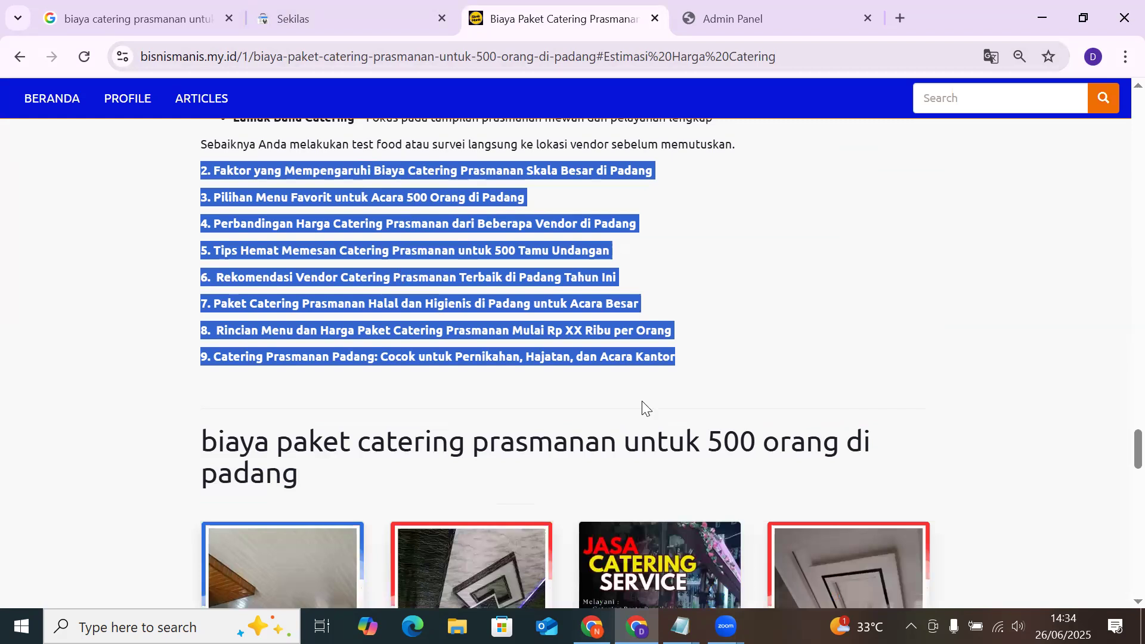
Return to ChatGPT and copy the generated article from its opening paragraph through section 10, without the title and the Kesimpulan
key(alt+Tab)
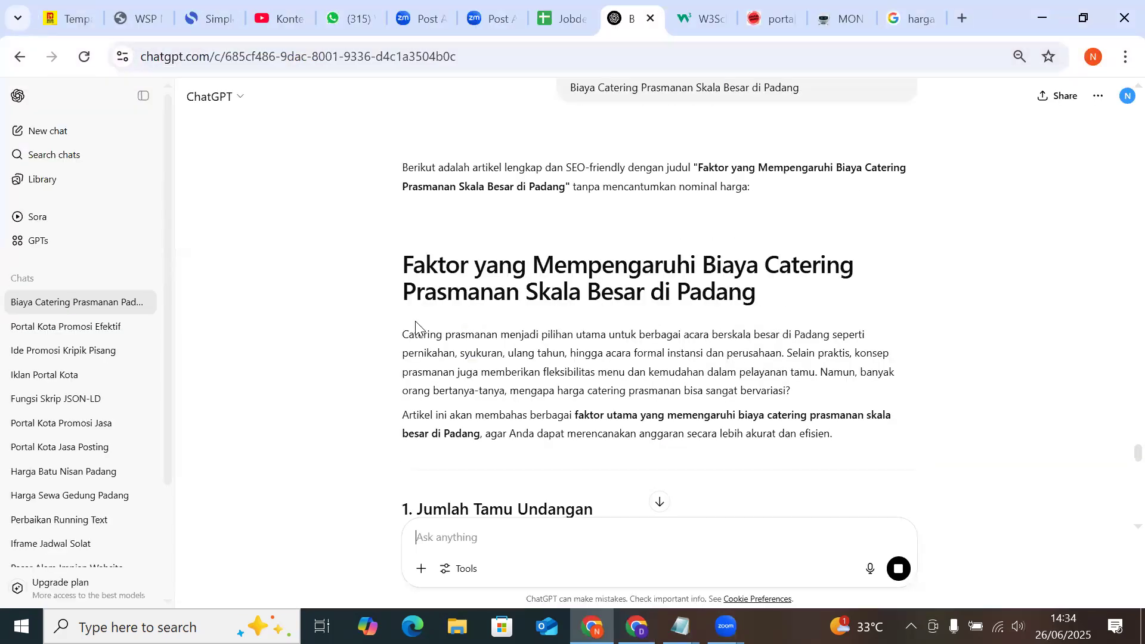
scroll(552, 411, down, 20)
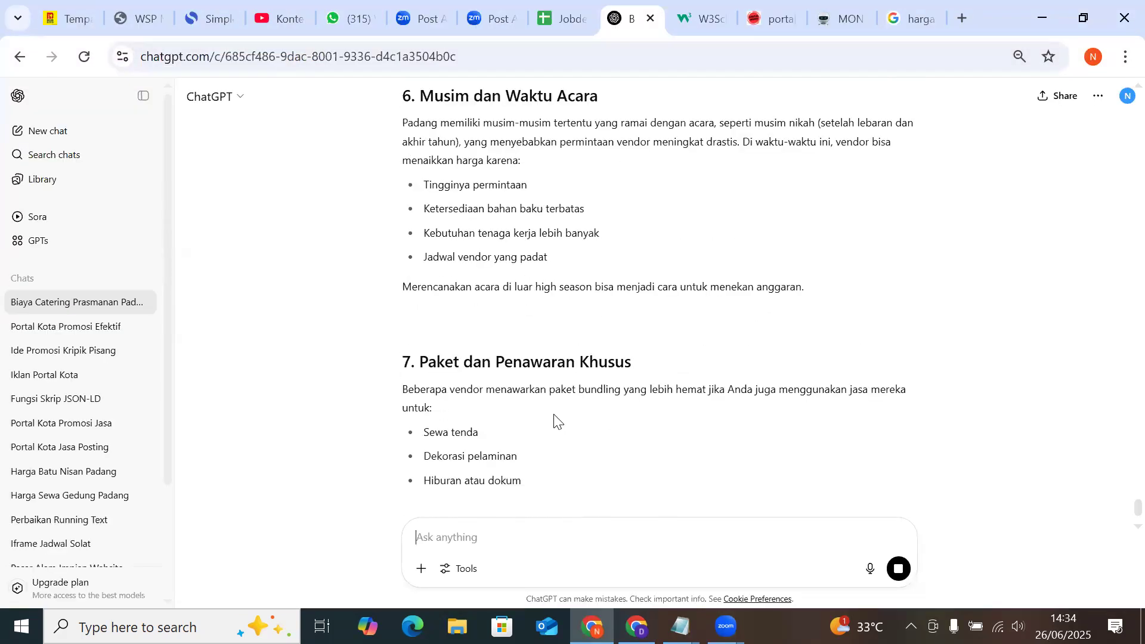
scroll(555, 415, down, 2)
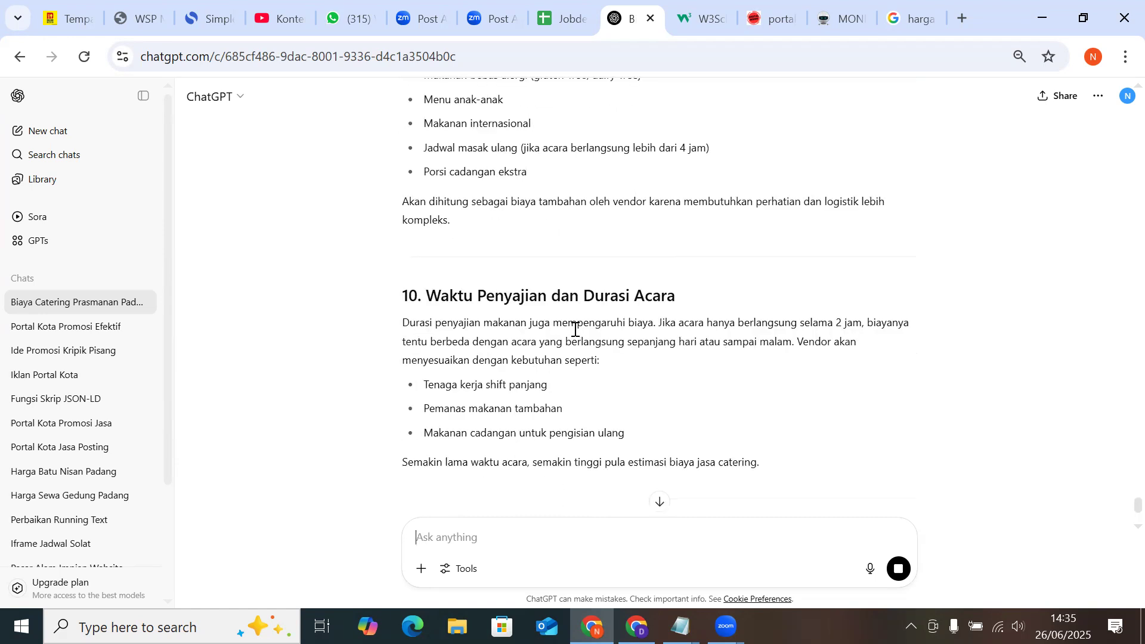
drag(770, 340, 410, 136)
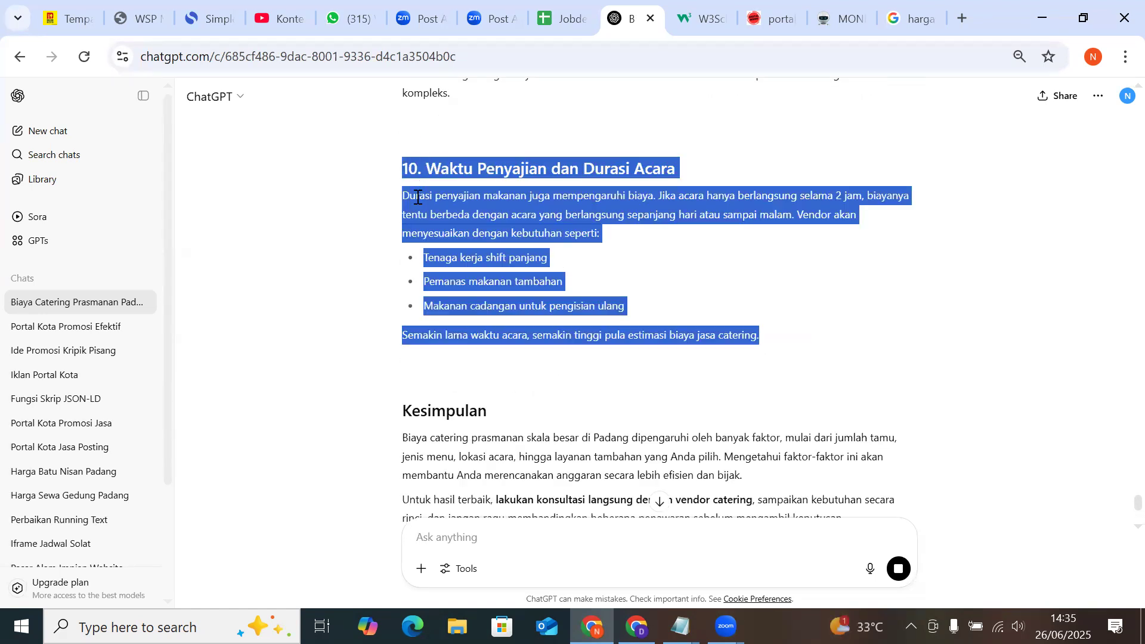
scroll(406, 298, up, 5)
scroll(405, 297, up, 20)
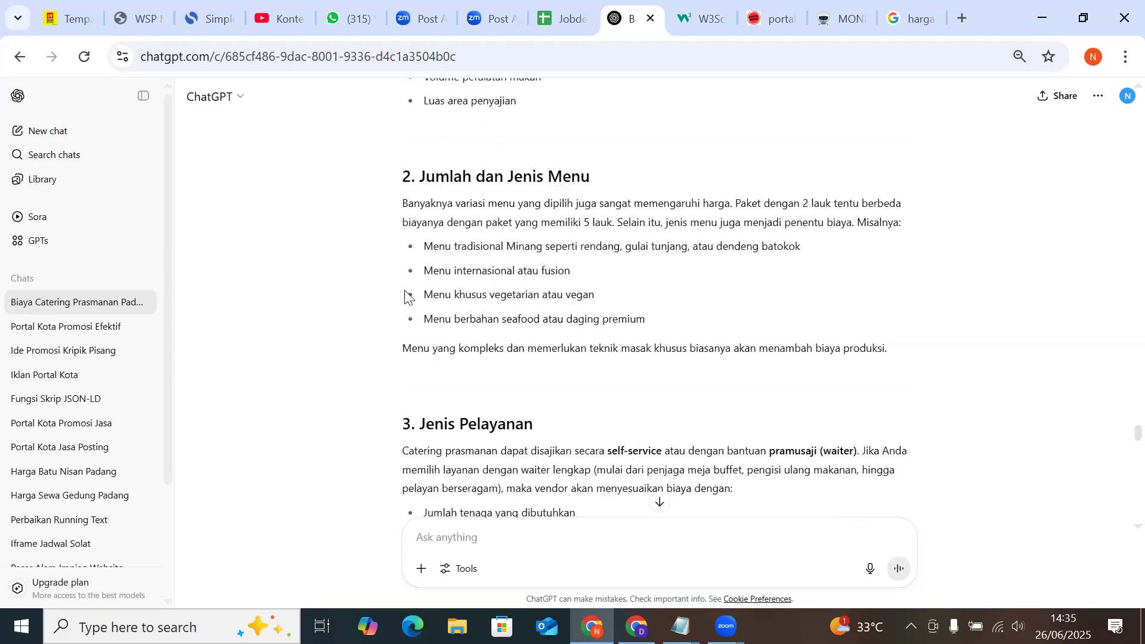
scroll(401, 288, up, 5)
drag(405, 293, 474, 309)
key(ctrl+c)
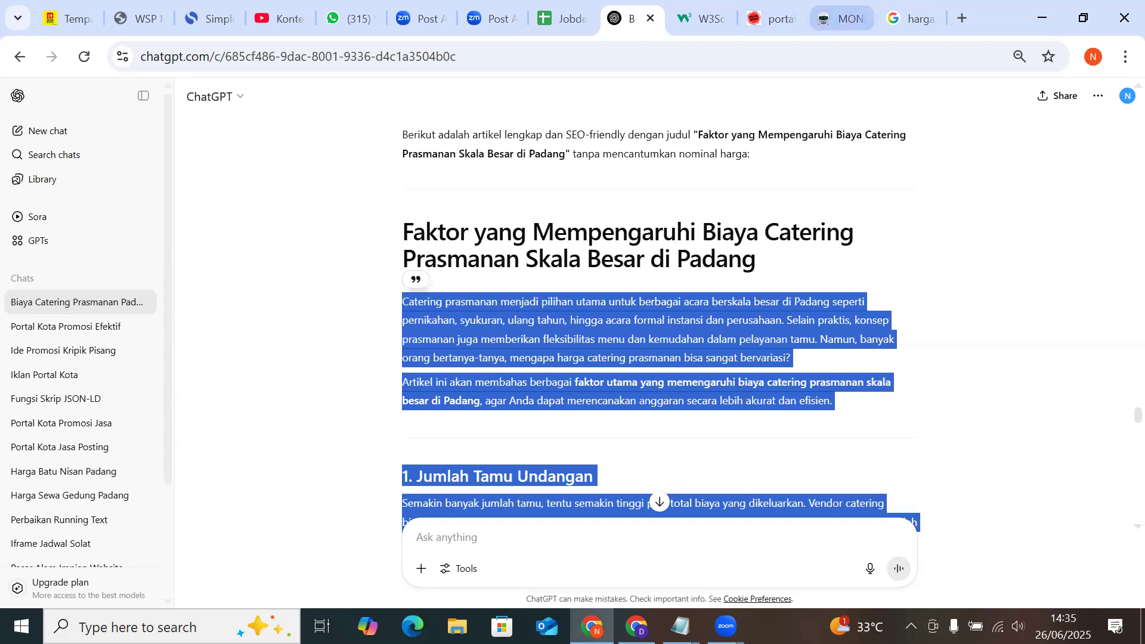
Switch to the bisnismanis.my.id admin panel, open the catering page's Atas Konten entry for editing and maximize the content editor
click(636, 626)
click(753, 19)
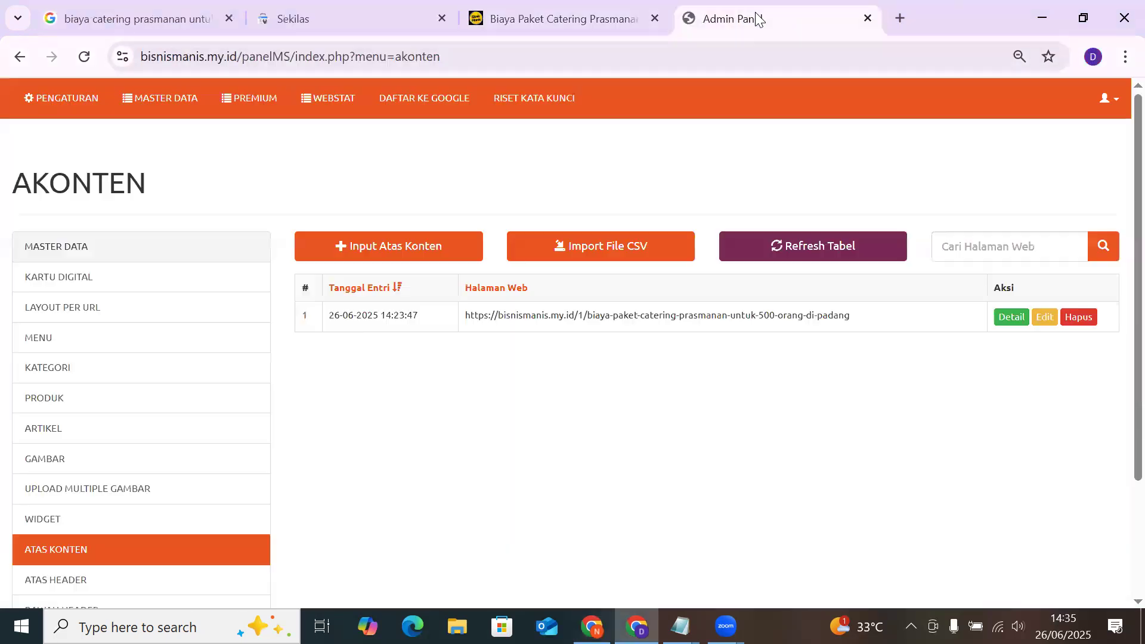
click(1044, 317)
scroll(414, 450, down, 6)
click(654, 398)
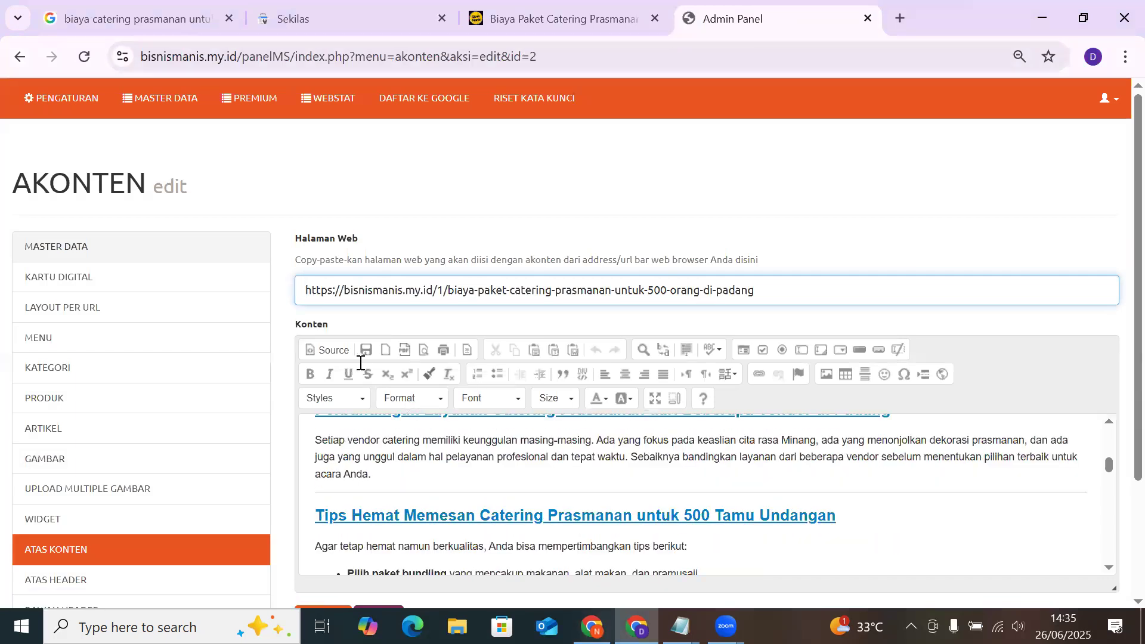
Remove the number 2 from the heading "Faktor yang Mempengaruhi Biaya Catering Prasmanan Skala Besar di Padang" and paste the copied article below it
scroll(270, 448, up, 5)
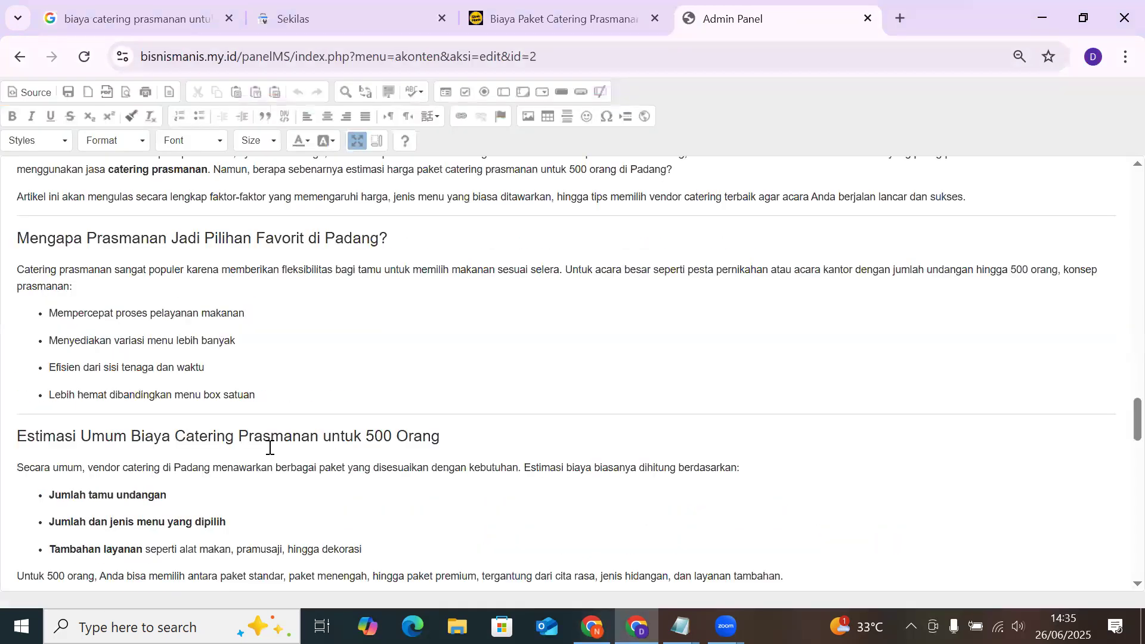
scroll(269, 447, down, 10)
scroll(270, 447, down, 6)
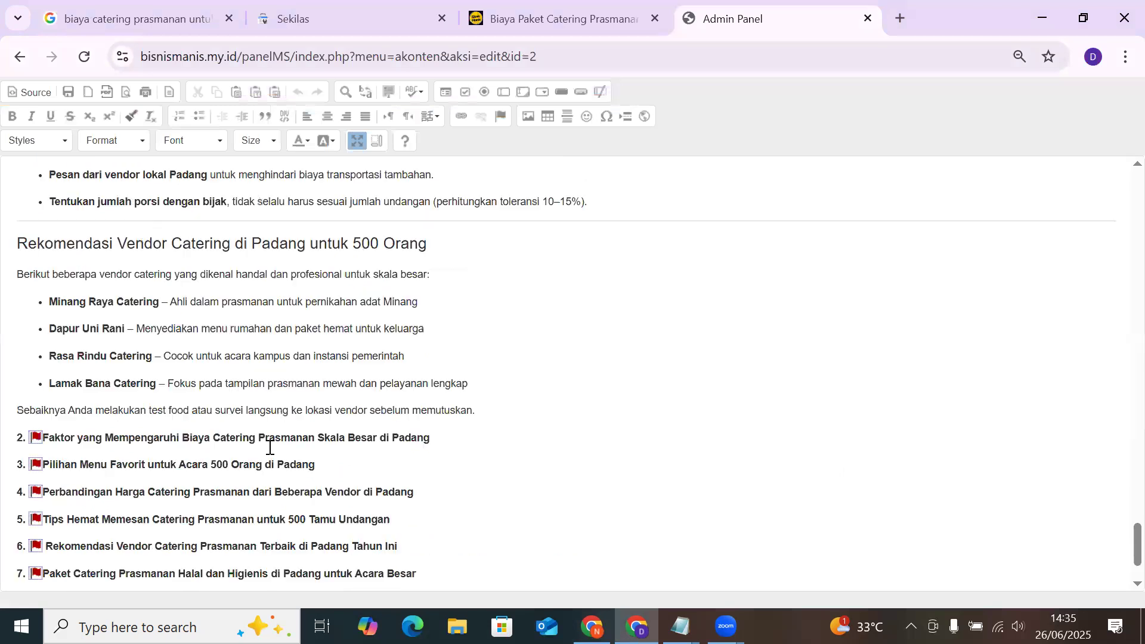
click(24, 433)
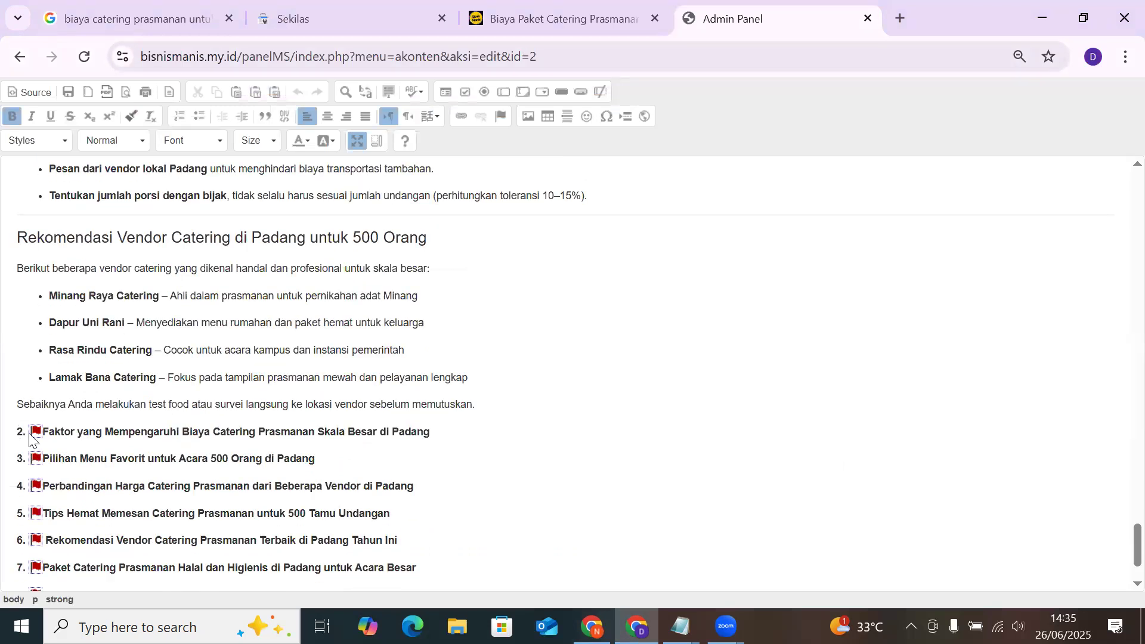
drag(29, 434, 8, 433)
key(BackSpace)
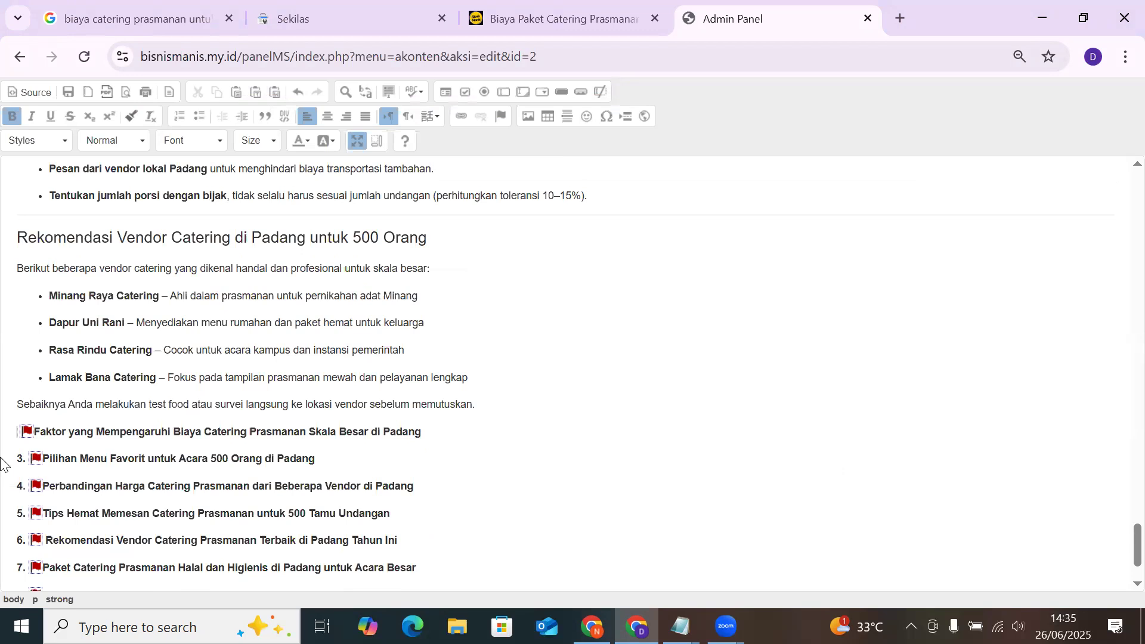
click(435, 441)
key(Return)
key(ctrl+v)
Remove the number 1 before the heading "Estimasi Harga Paket Catering Prasmanan untuk 500 Orang di Padang", keeping its anchor
scroll(286, 401, up, 5)
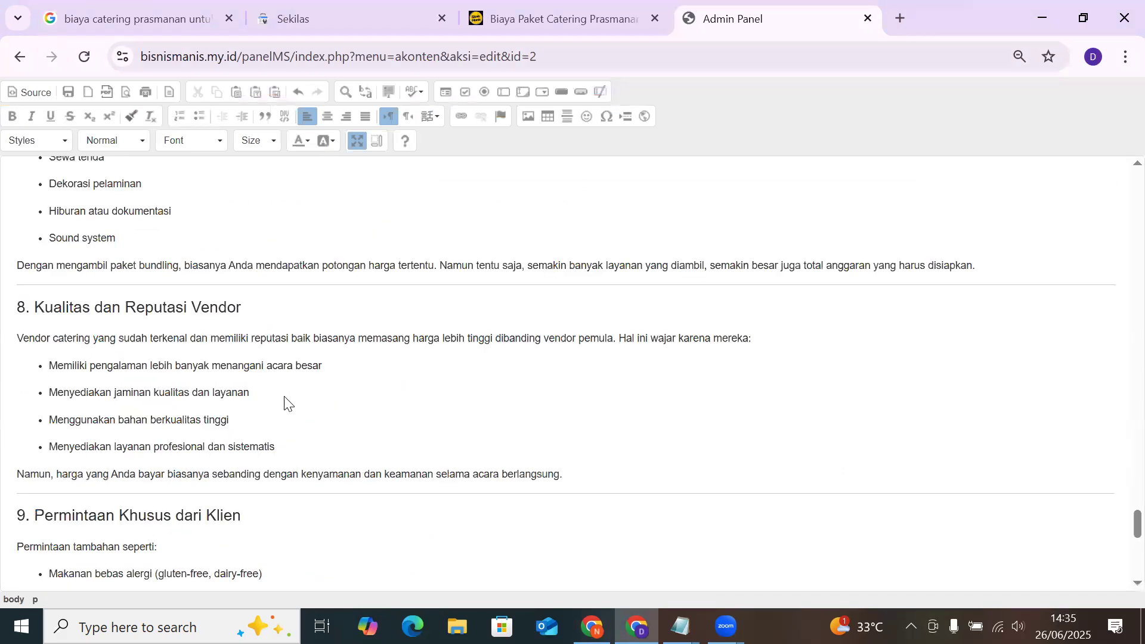
scroll(251, 436, up, 20)
scroll(225, 475, up, 20)
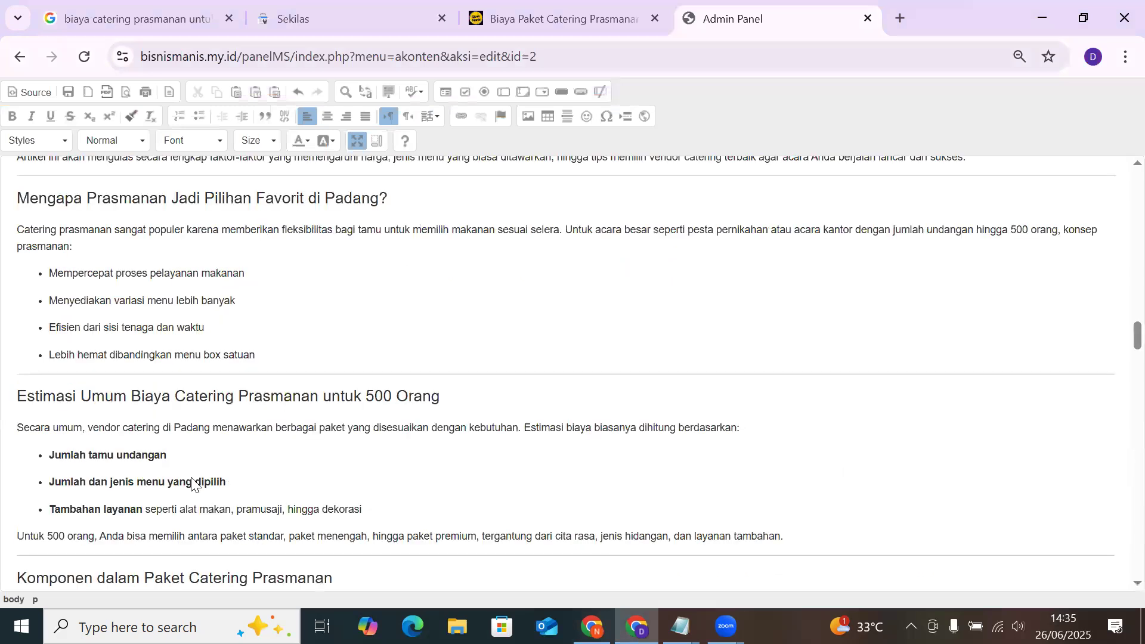
scroll(30, 506, up, 10)
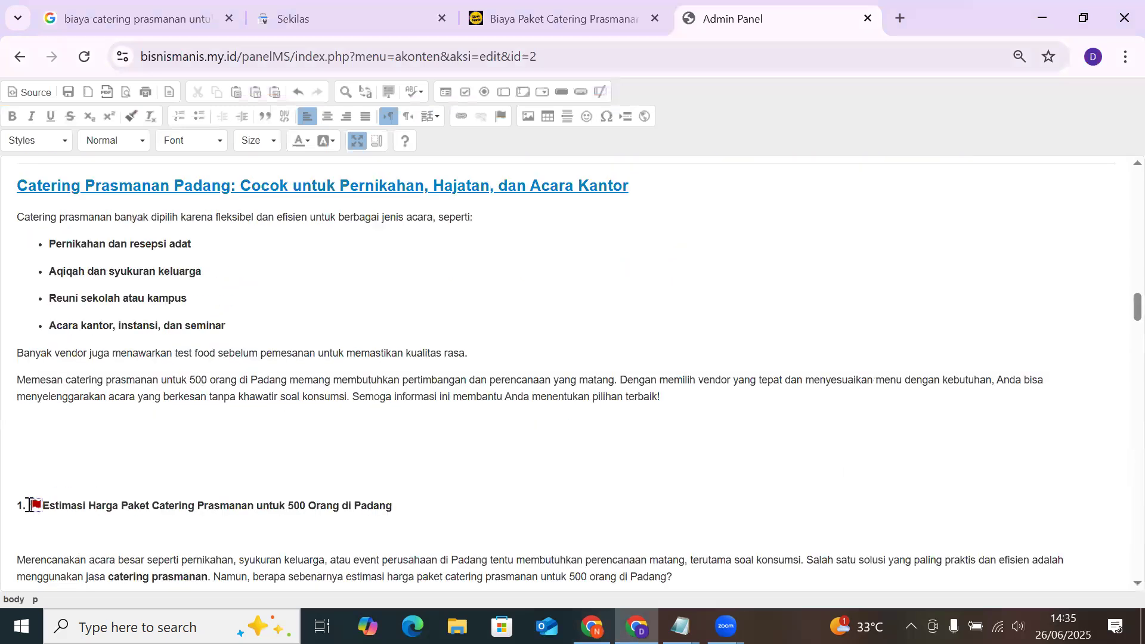
drag(8, 505, 26, 506)
key(BackSpace)
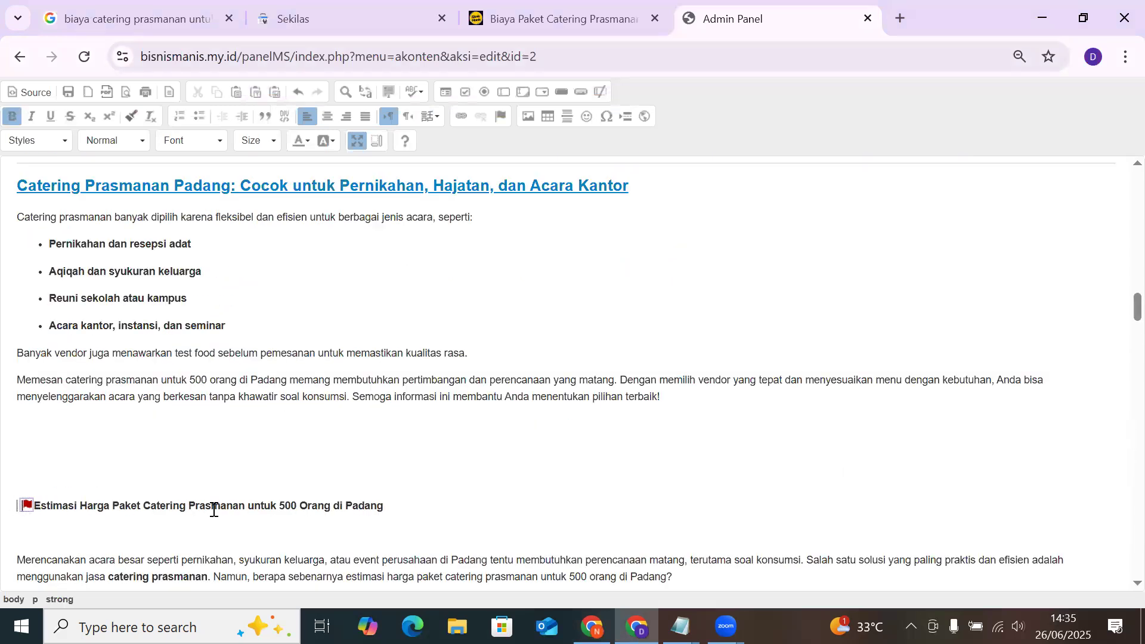
Restore the content editor to its normal size and submit the edited Atas Konten entry
click(358, 138)
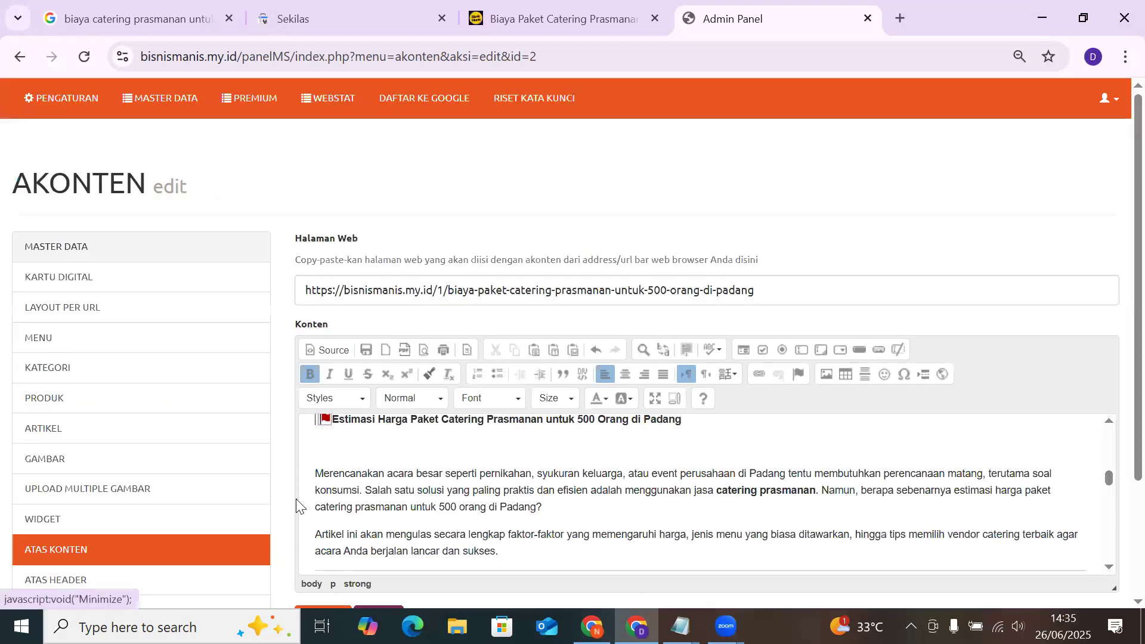
scroll(296, 500, down, 5)
click(320, 468)
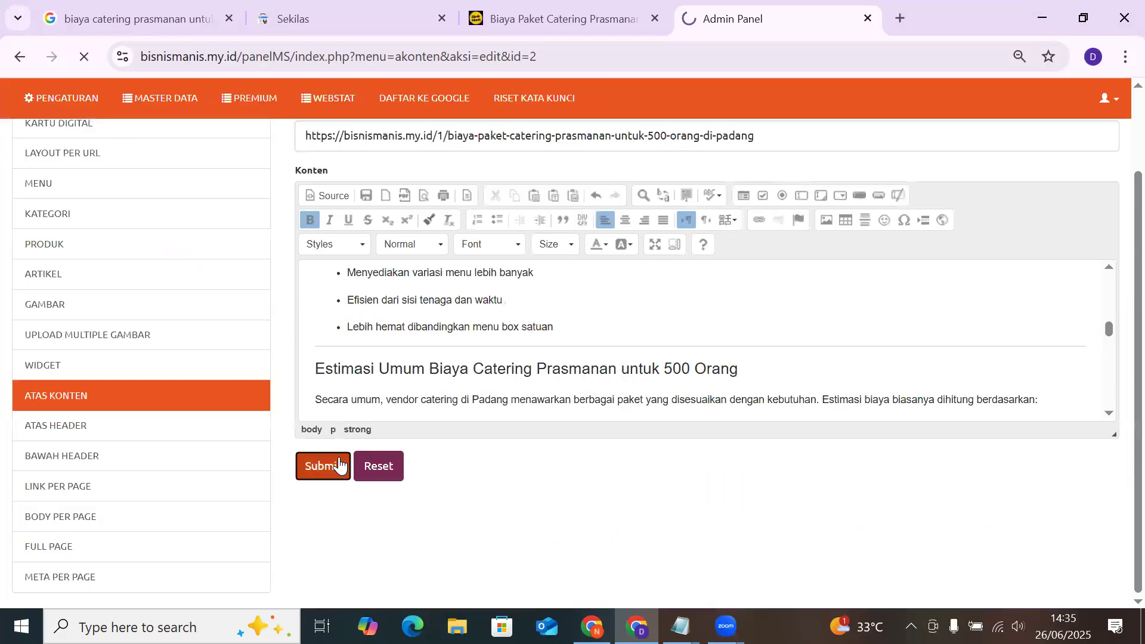
Reload the published catering page and test the linked heading "Faktor yang Mempengaruhi Biaya Catering Prasmanan Skala Besar di Padang" against its target section
click(559, 14)
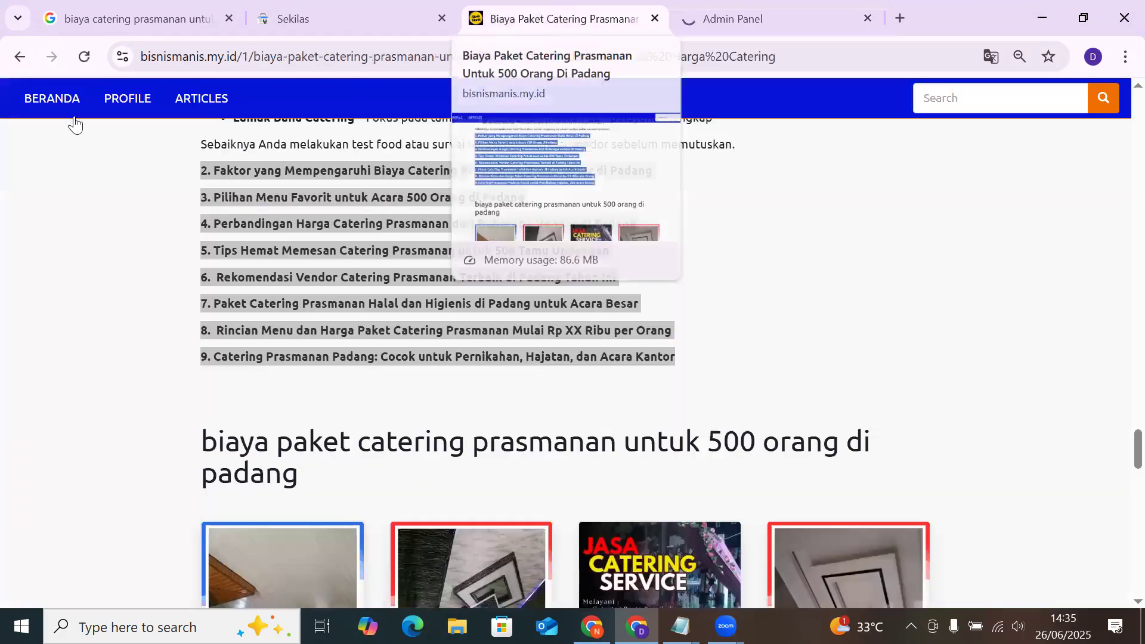
key(F5)
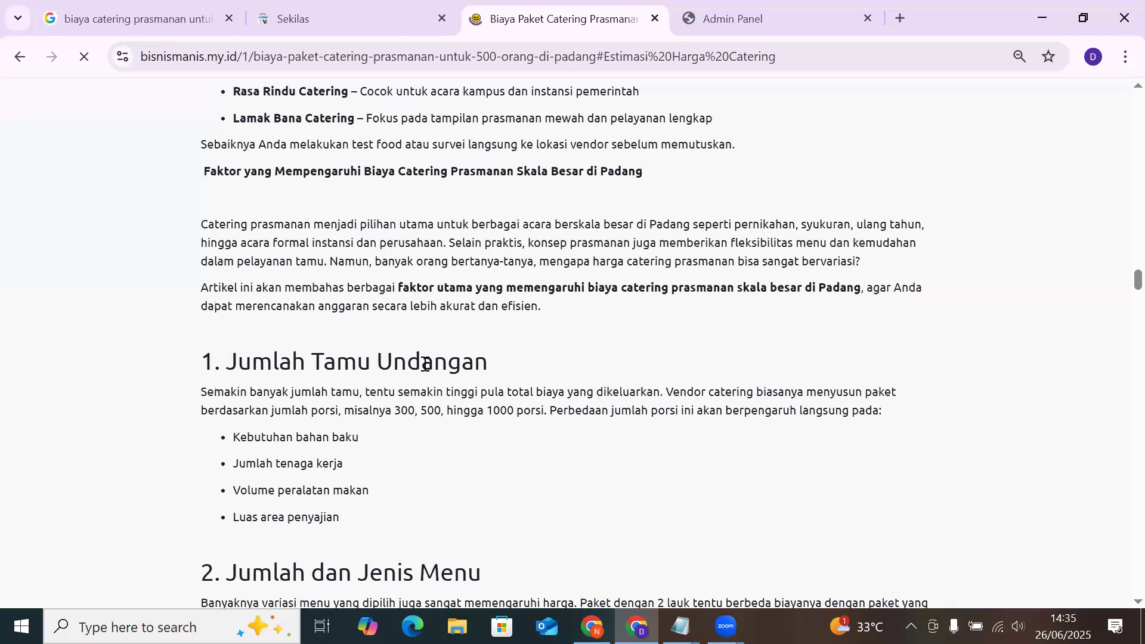
scroll(406, 292, up, 10)
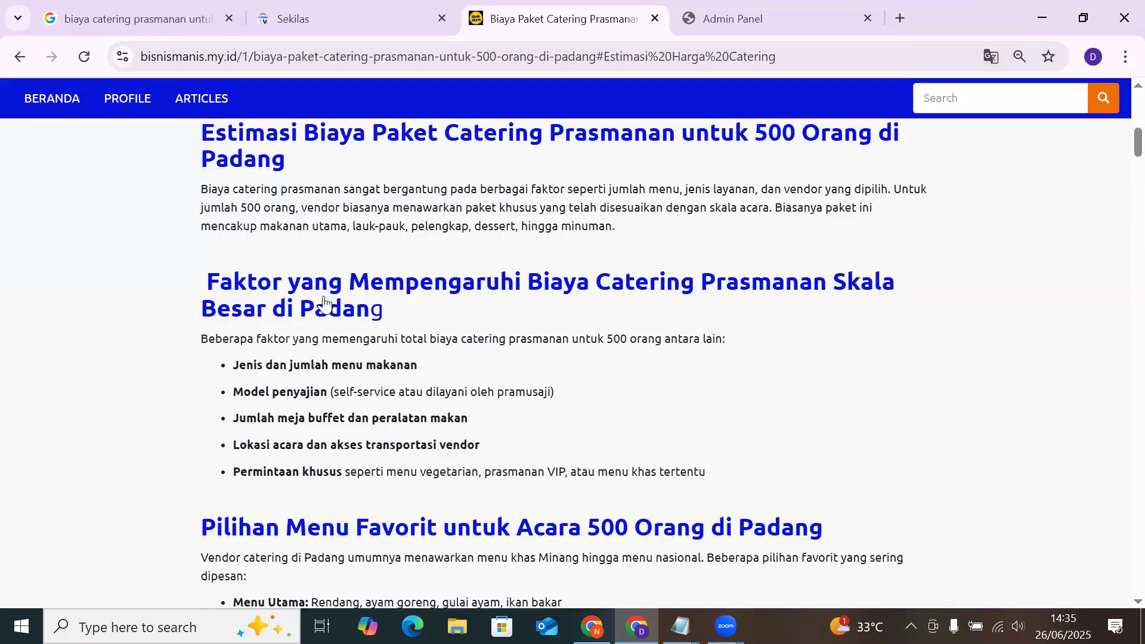
scroll(331, 305, down, 1)
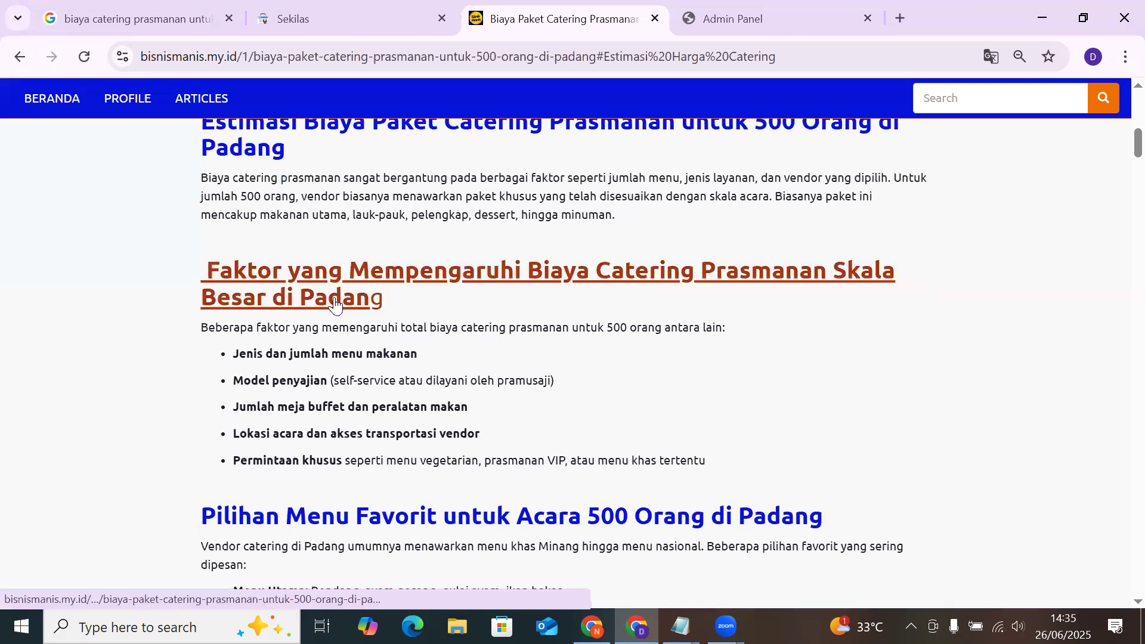
click(334, 303)
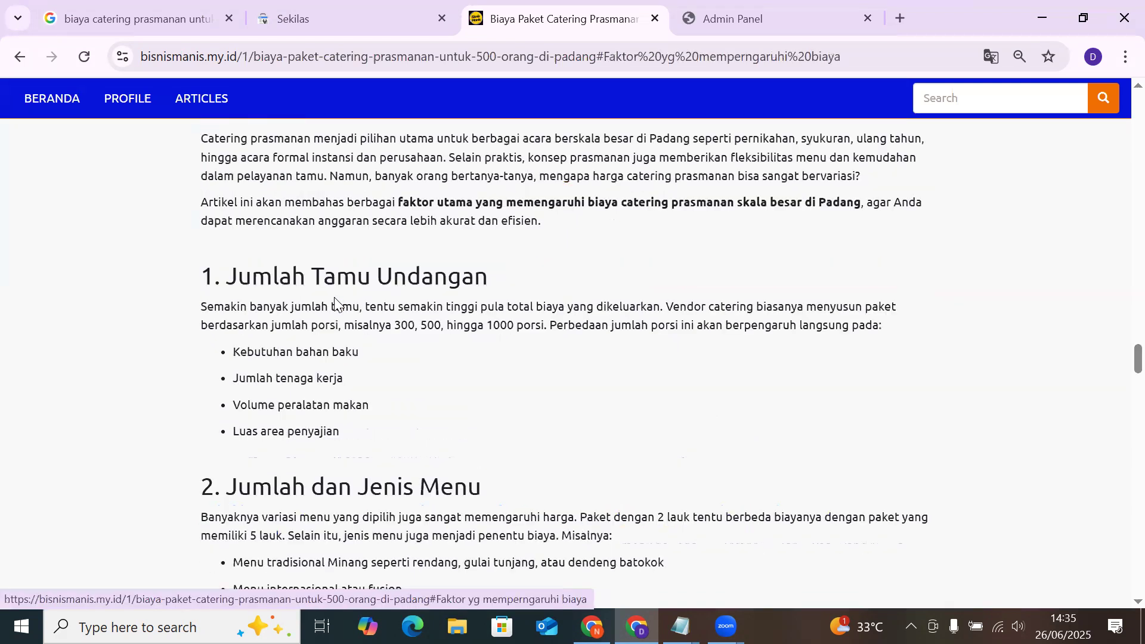
scroll(335, 303, up, 3)
mouse_move(211, 267)
mouse_down()
mouse_move(661, 261)
mouse_move(201, 254)
mouse_up()
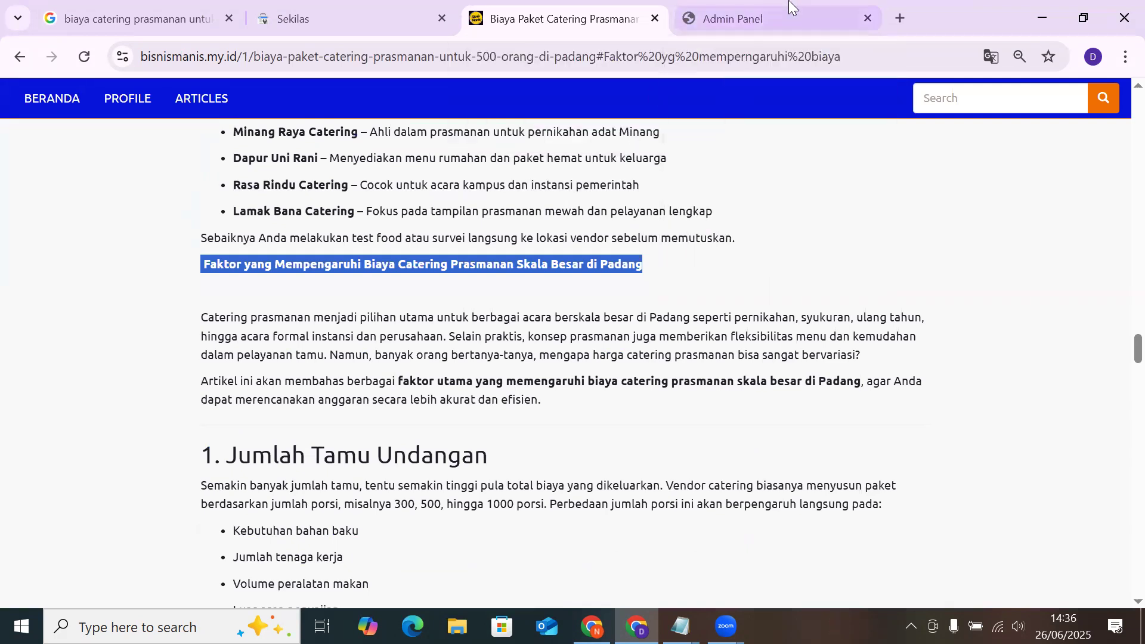
Copy the title "Pilihan Menu Favorit untuk Acara 500 Orang di Padang" from item 3 at the end of the article, without its number
scroll(606, 302, down, 10)
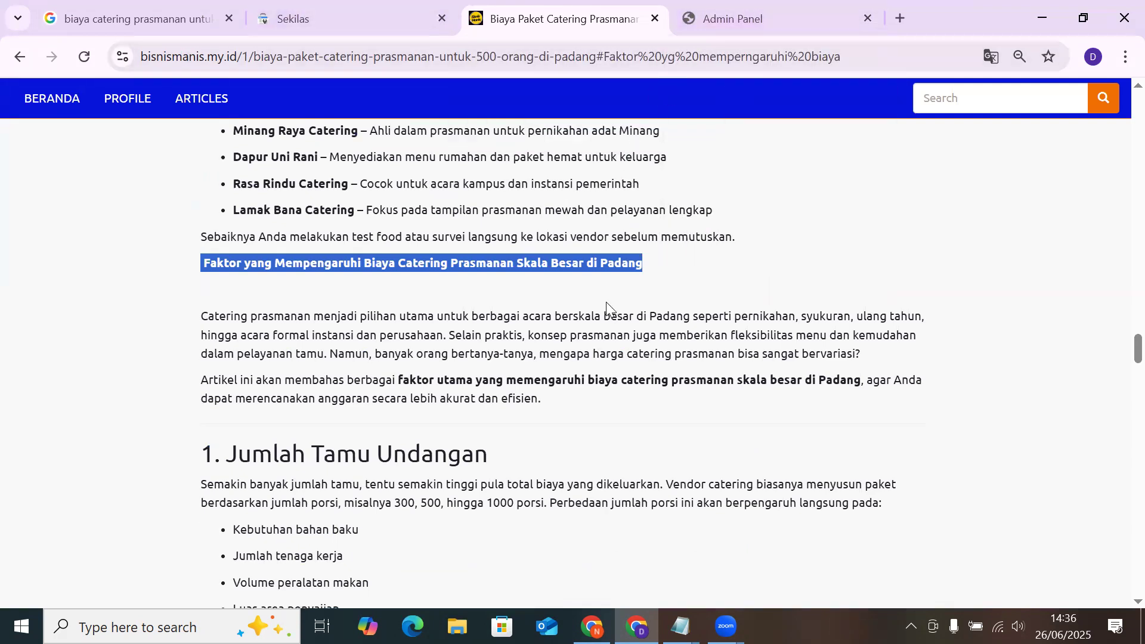
scroll(600, 292, down, 5)
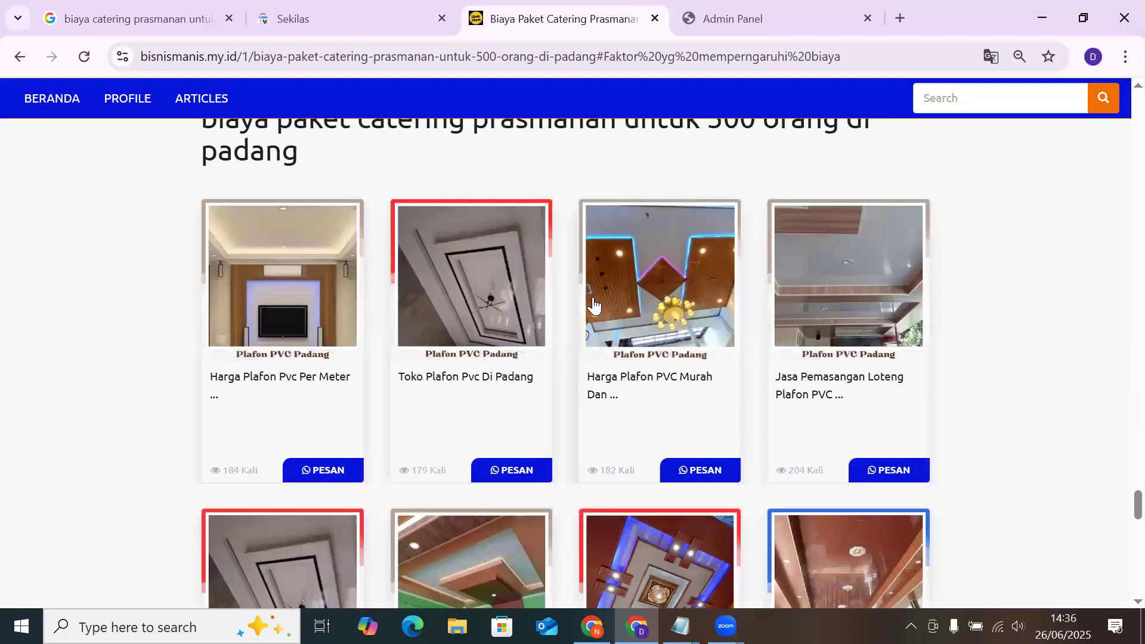
scroll(593, 331, up, 8)
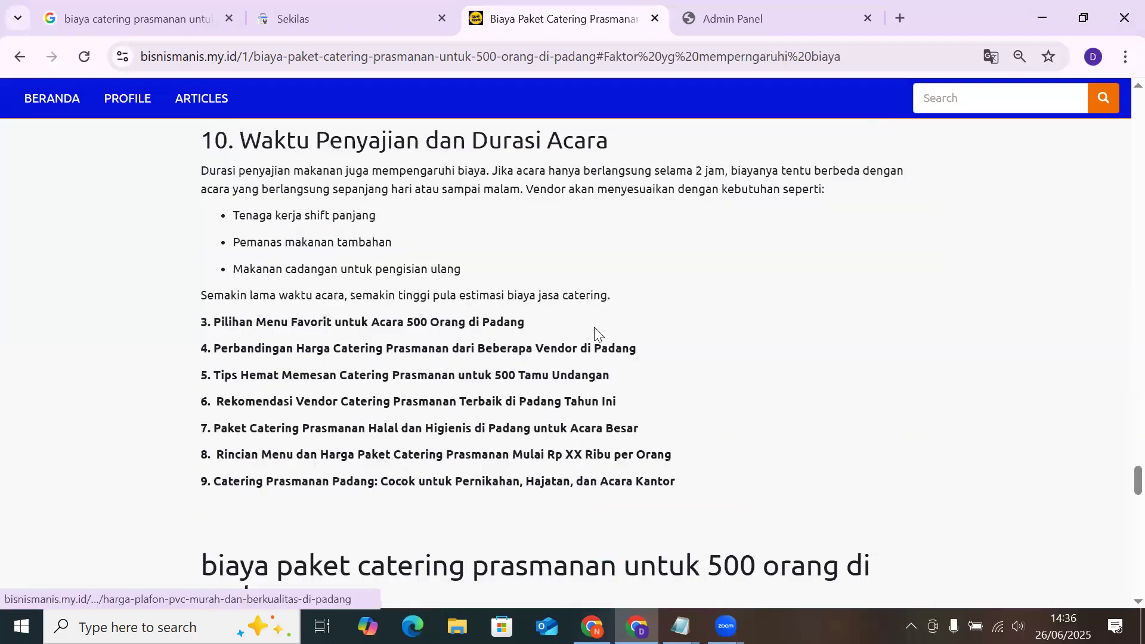
triple_click(209, 307)
key(ctrl+c)
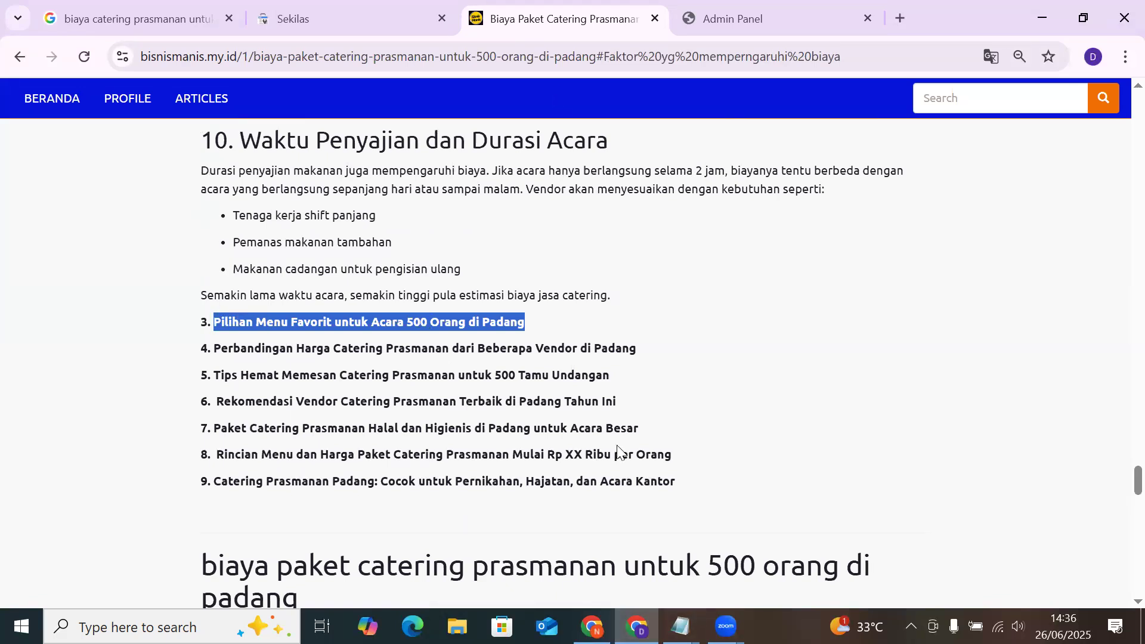
Switch to ChatGPT and send the prompt "tolong buatkan artikel tentang "Pilihan Menu Favorit untuk Acara 500 Orang di Padang"
click(592, 626)
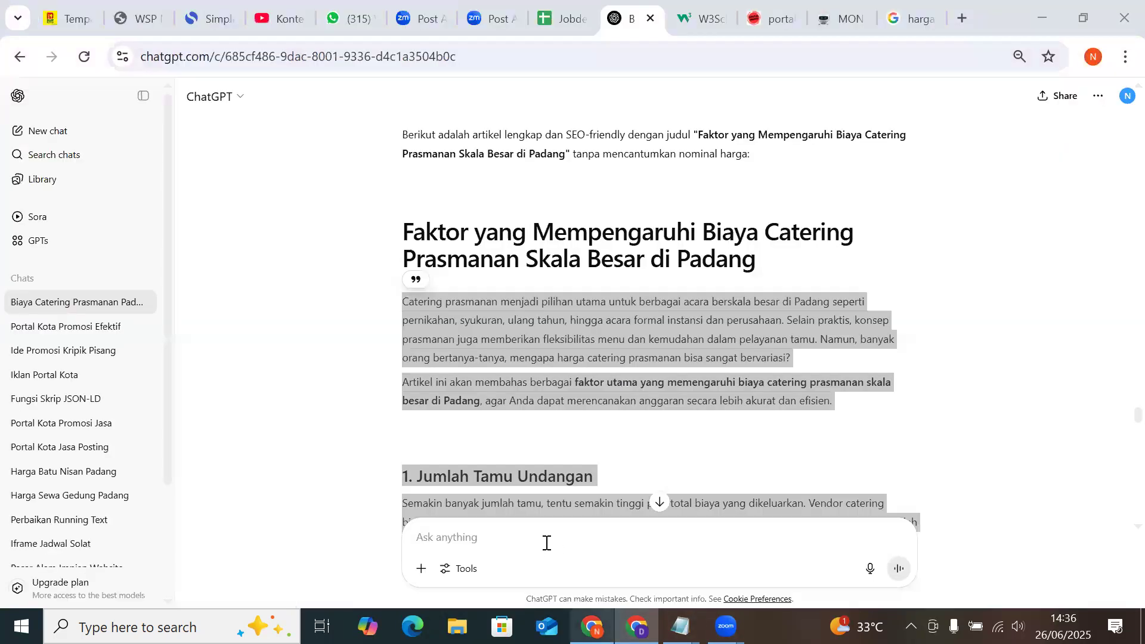
click(547, 543)
text(tolong )
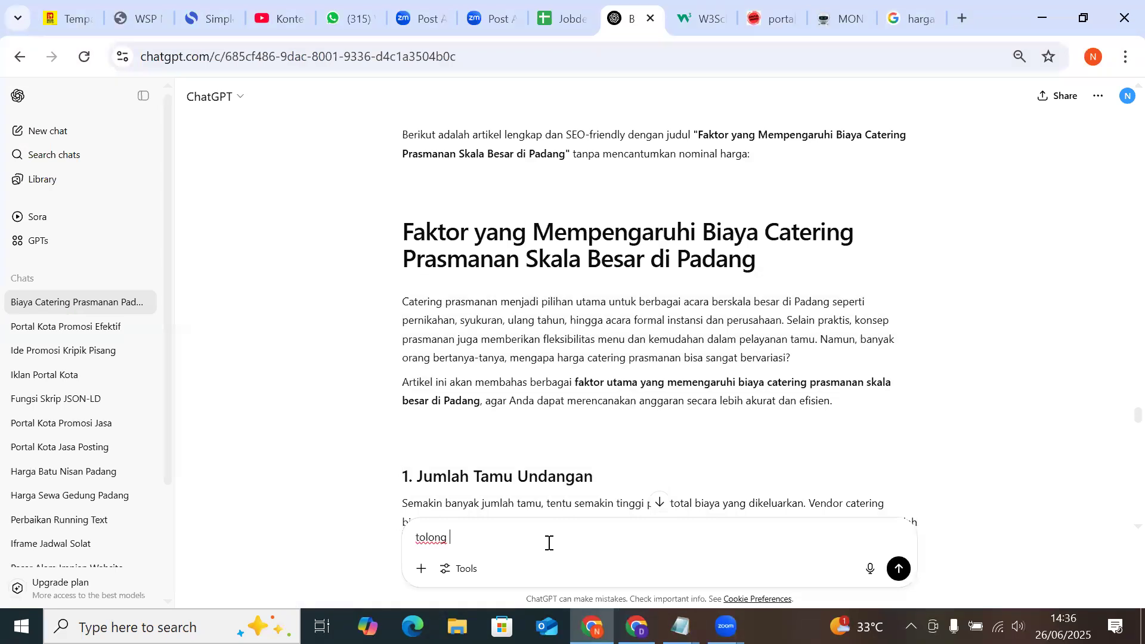
text(buatkan artikel tentang ")
key(ctrl+v)
key(Return)
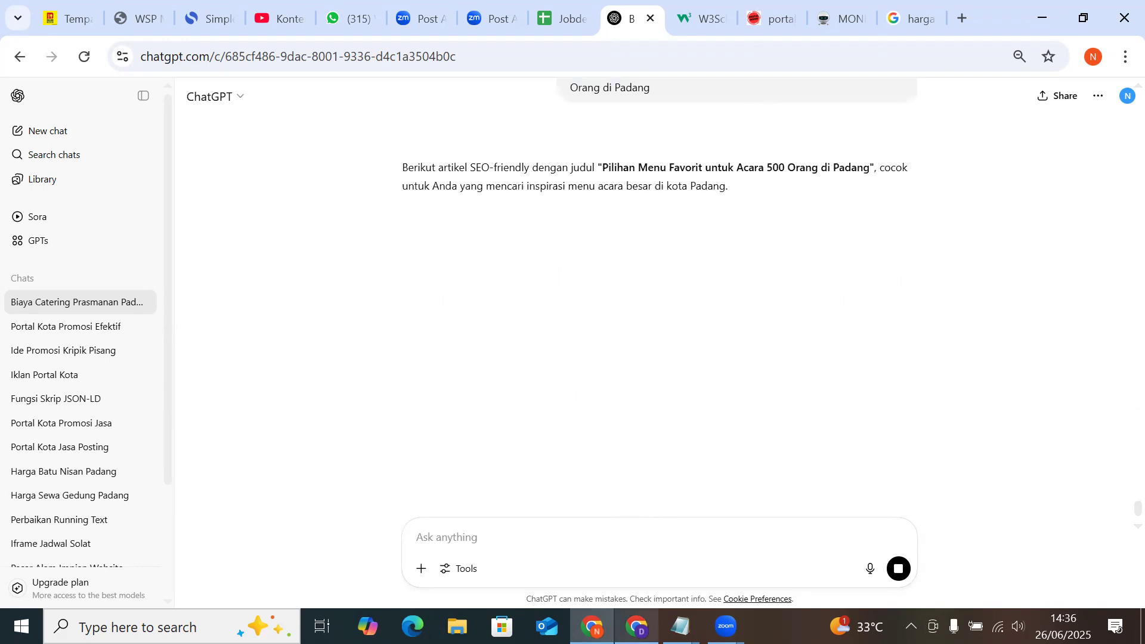
mouse_move(636, 627)
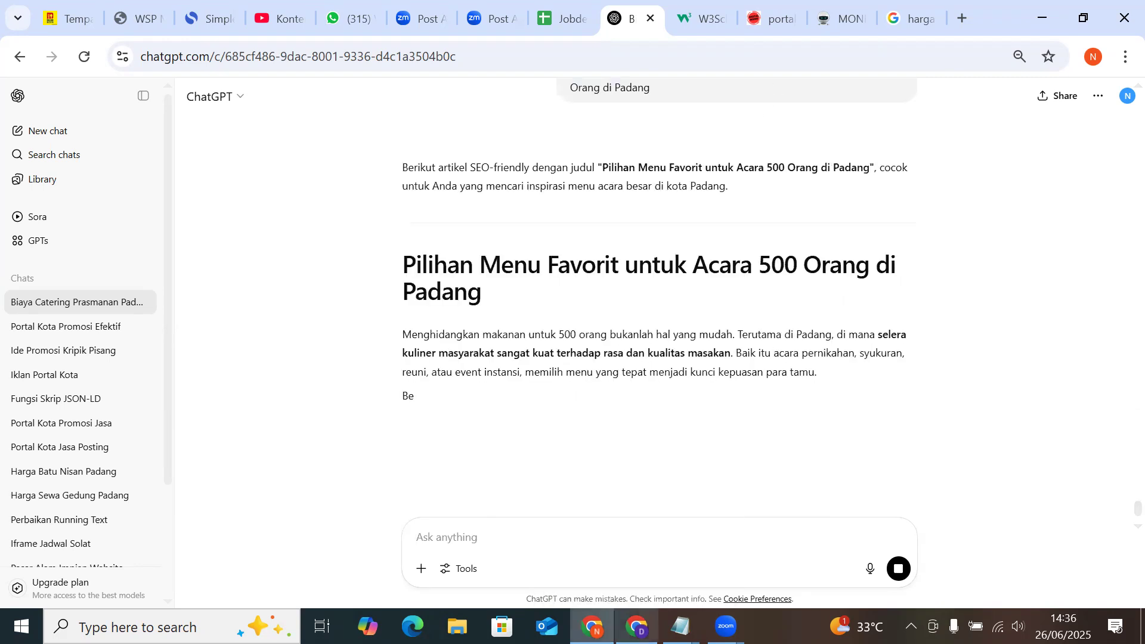
click(636, 626)
scroll(498, 398, down, 1)
scroll(499, 398, down, 1)
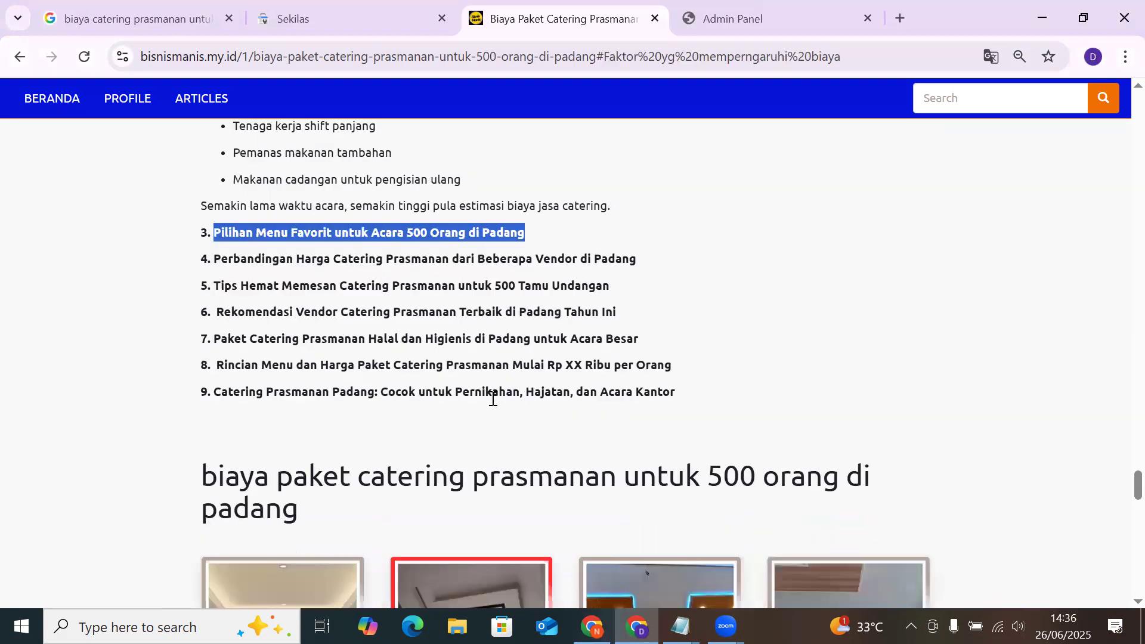
scroll(493, 398, up, 4)
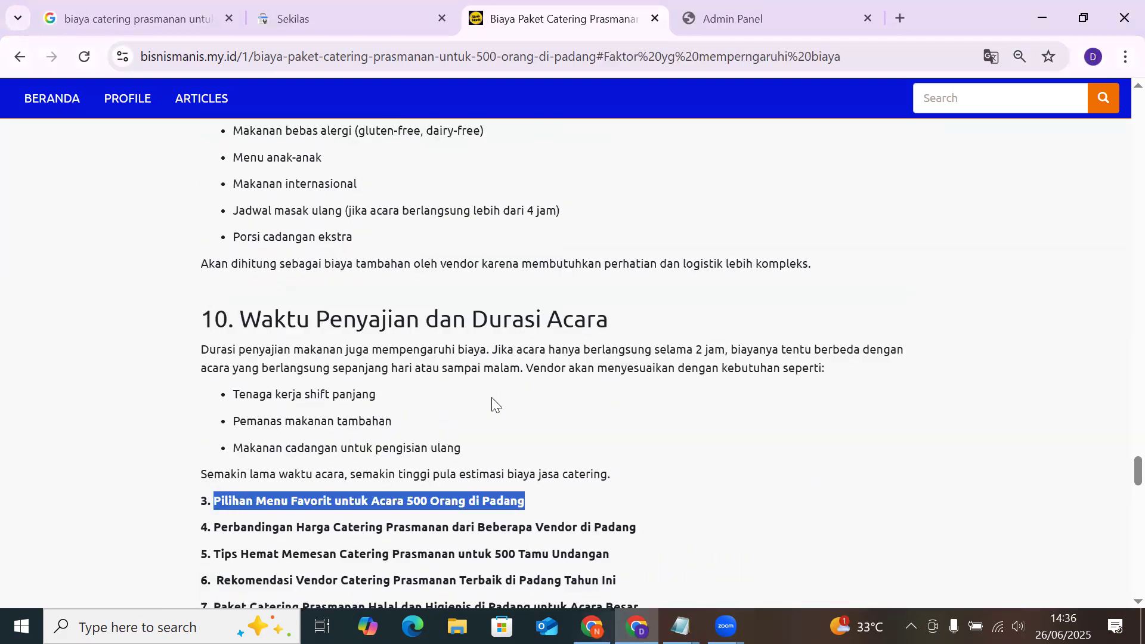
scroll(493, 404, down, 1)
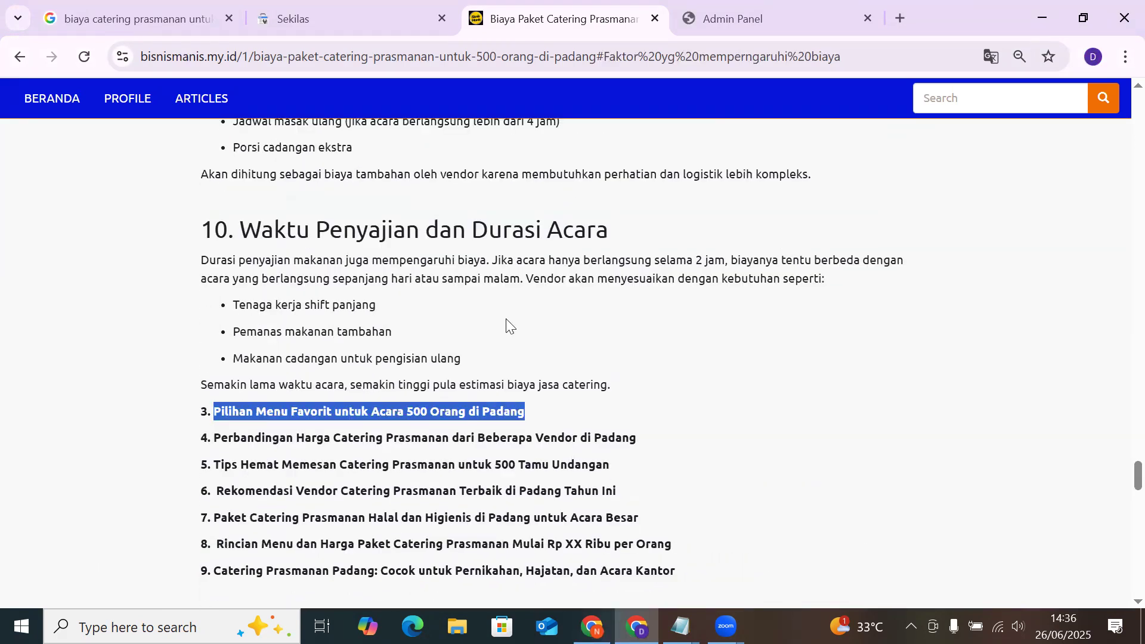
In ChatGPT, copy the generated menu article from its opening paragraph through the end of section 10, leaving out the main title
key(alt+Tab)
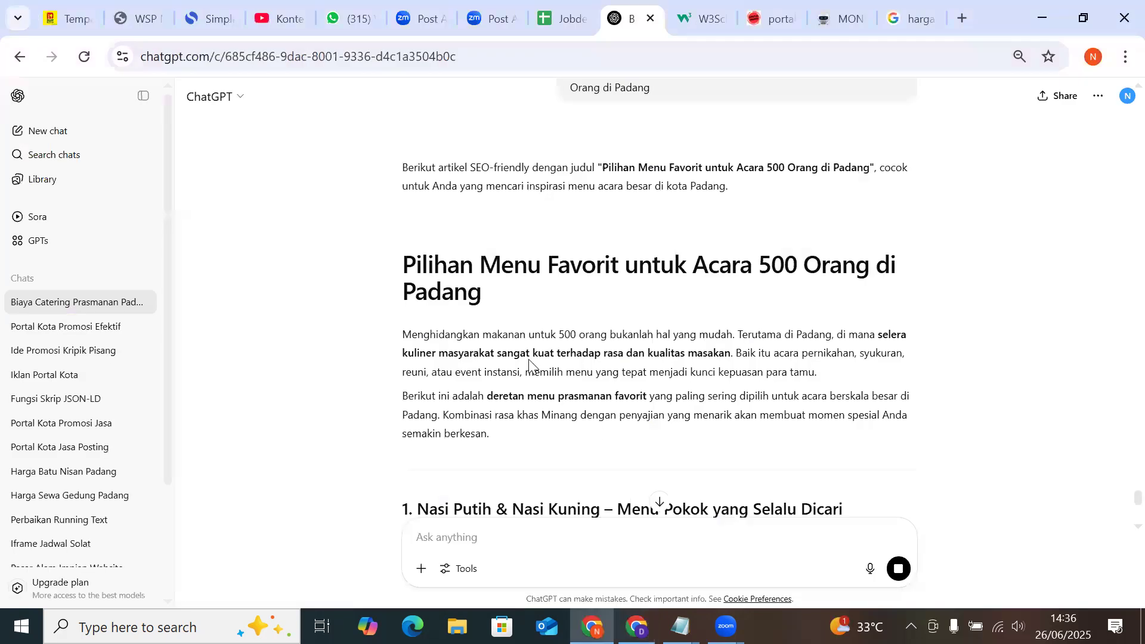
scroll(533, 367, down, 2)
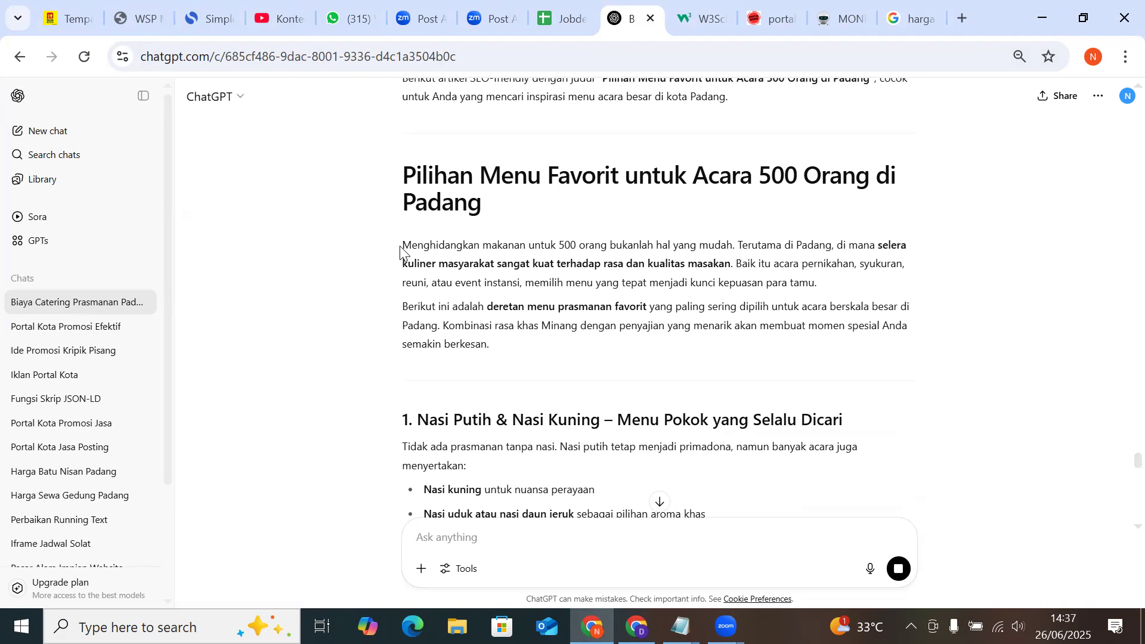
scroll(401, 251, down, 20)
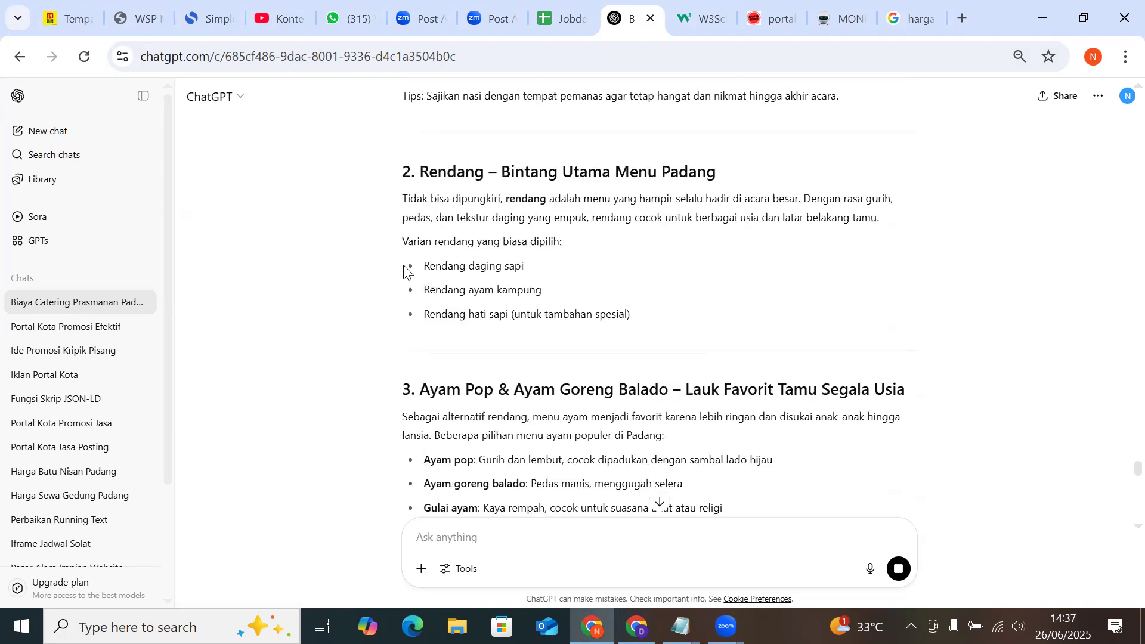
scroll(404, 266, down, 15)
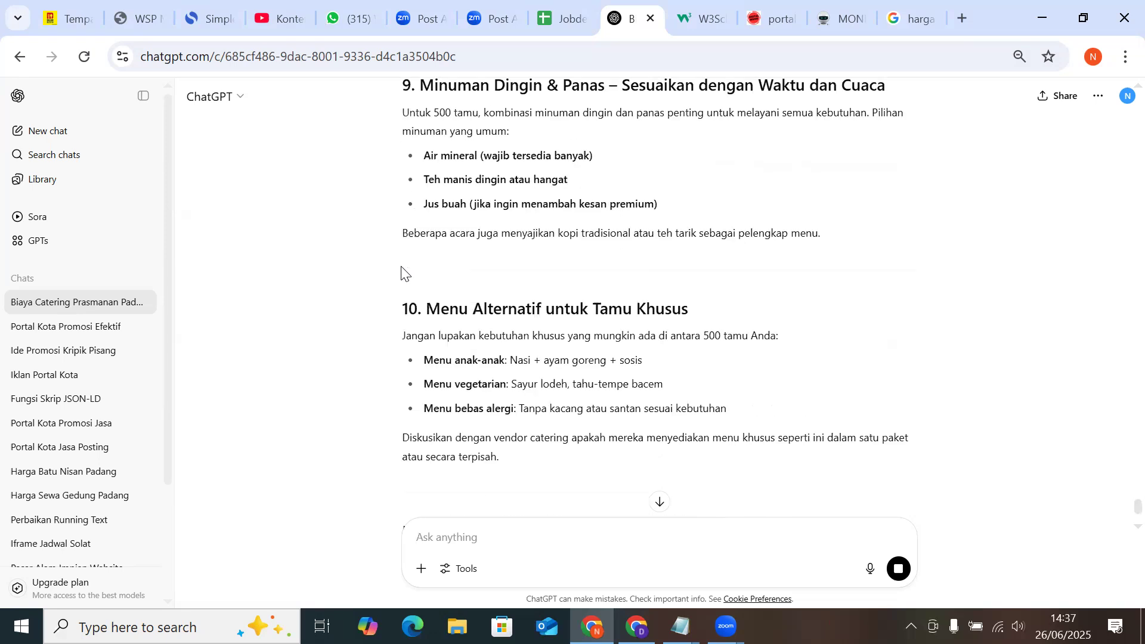
scroll(404, 273, down, 1)
drag(523, 304, 401, 184)
scroll(401, 224, up, 20)
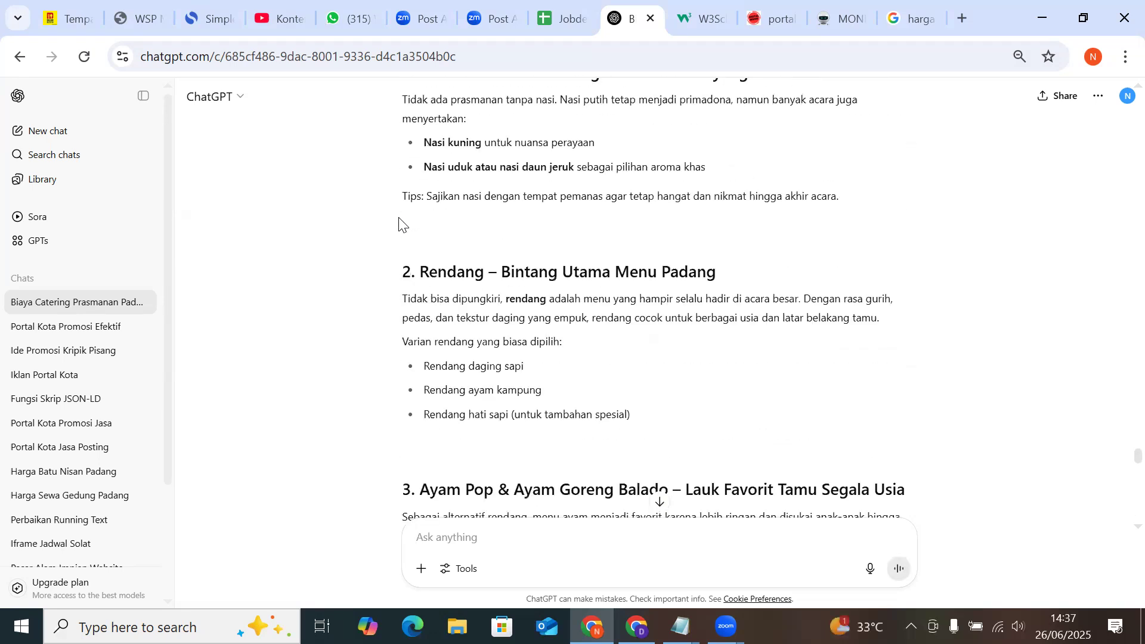
shift+click(404, 356)
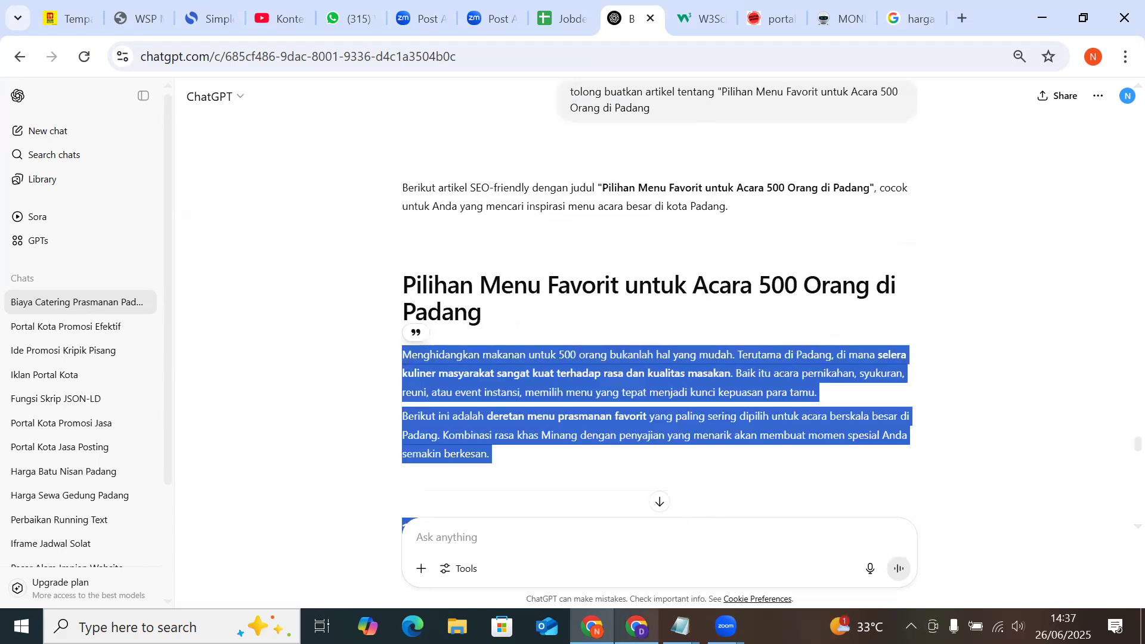
Switch to the admin panel, open the catering page's Atas Konten entry for editing and maximize its content editor
key(alt+Tab)
key(ctrl+Tab)
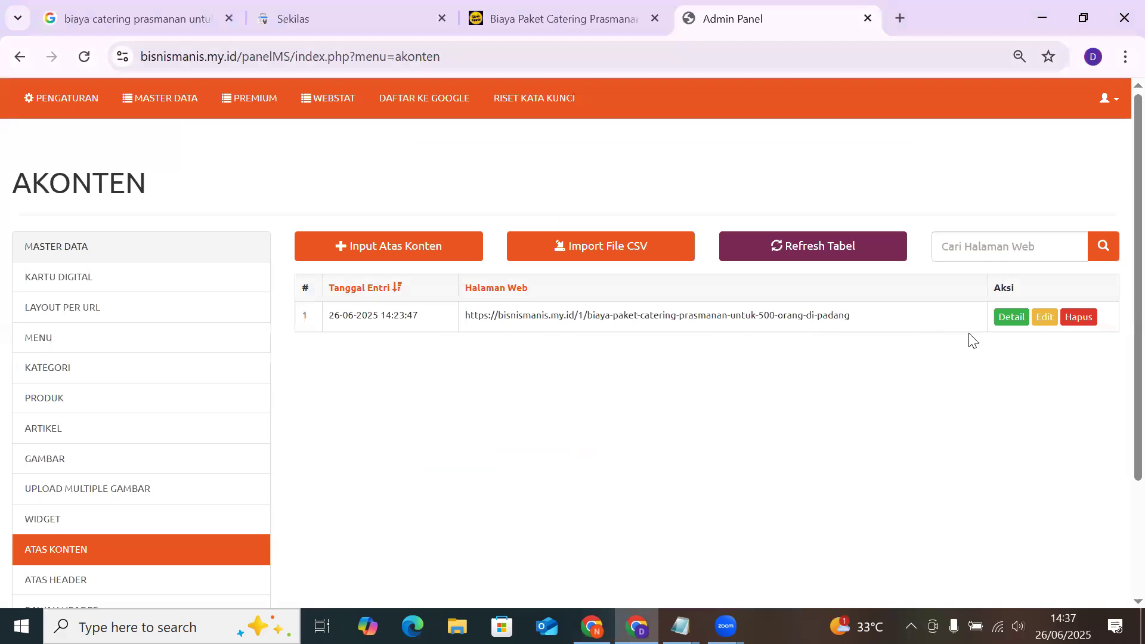
click(1045, 316)
scroll(473, 349, down, 3)
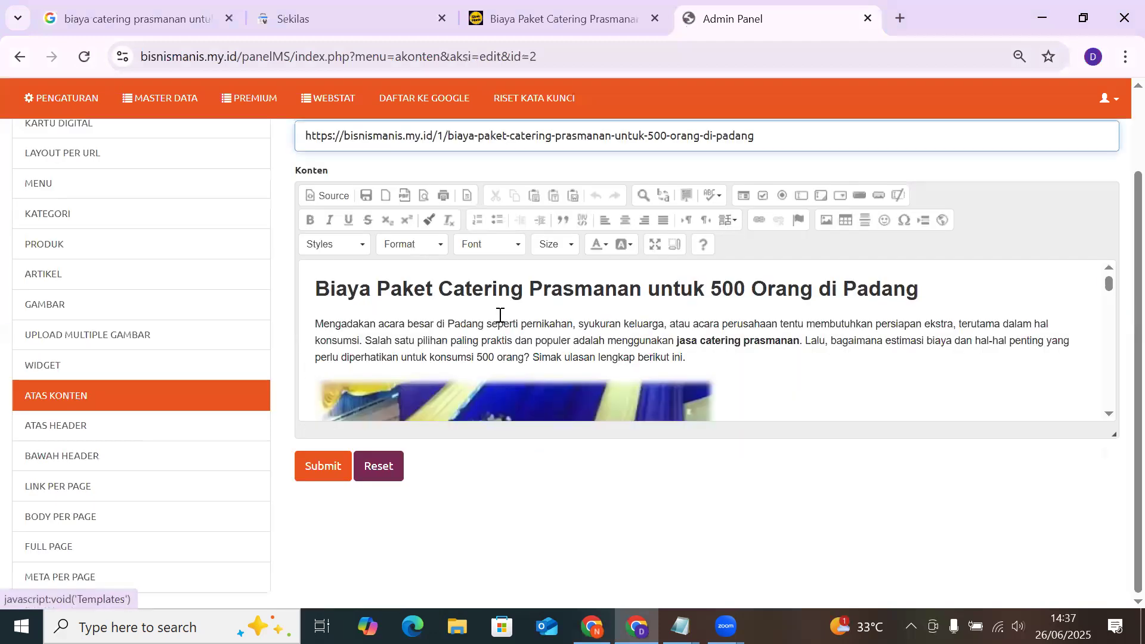
click(656, 245)
Remove the number 3 before the heading "Pilihan Menu Favorit untuk Acara 500 Orang di Padang", keeping its anchor
scroll(256, 350, down, 10)
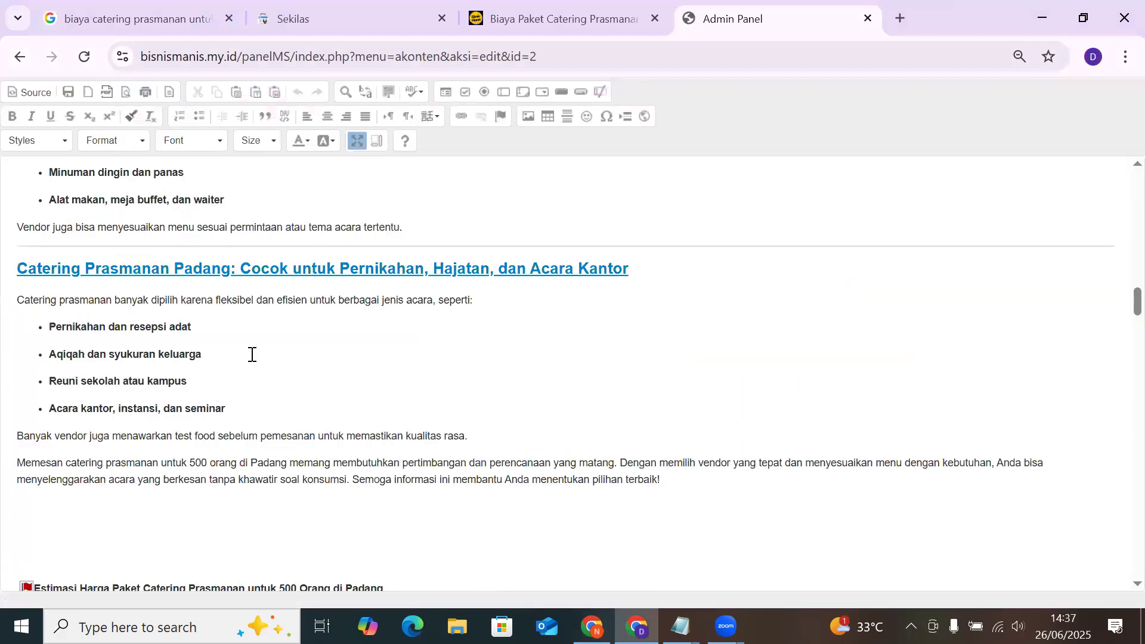
scroll(252, 354, down, 15)
scroll(250, 357, down, 6)
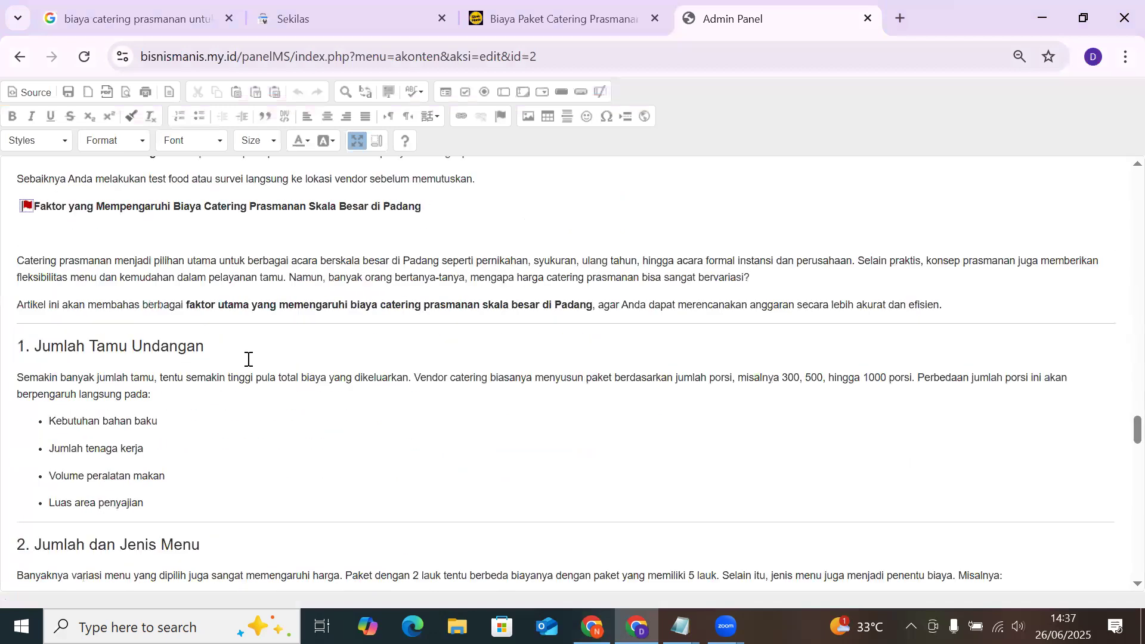
scroll(249, 359, down, 20)
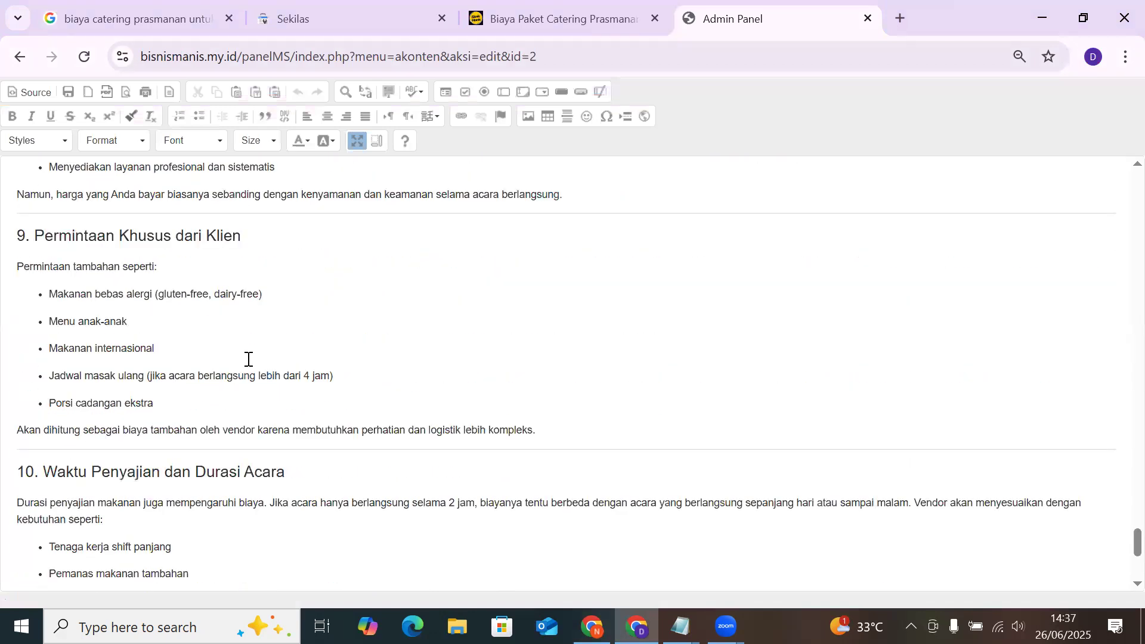
scroll(332, 372, down, 5)
click(332, 371)
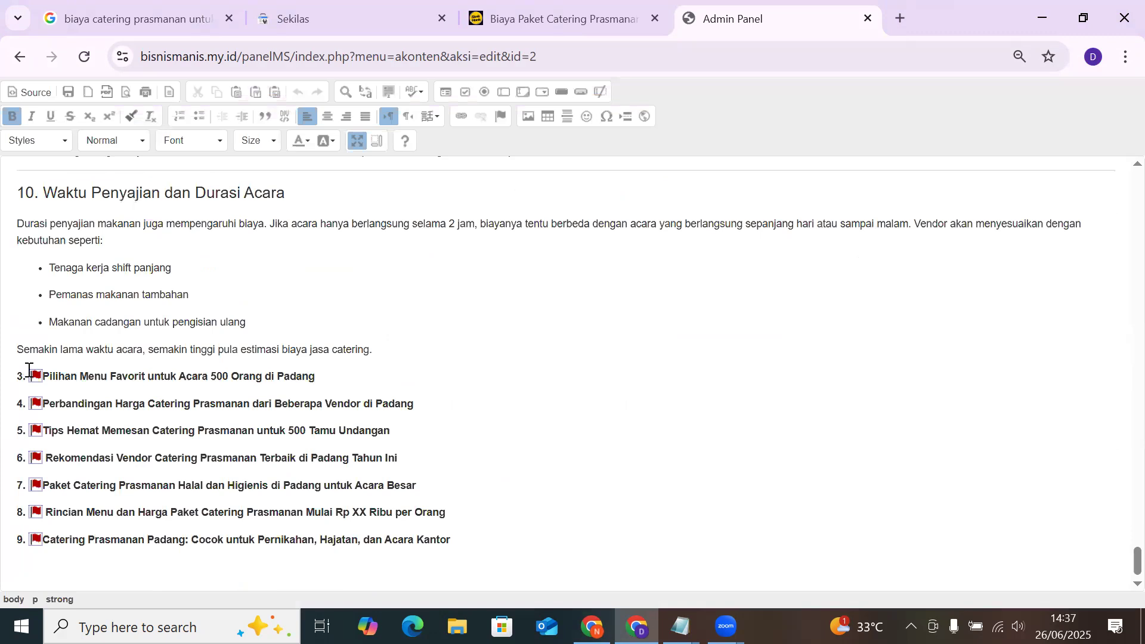
drag(27, 374, 10, 374)
key(BackSpace)
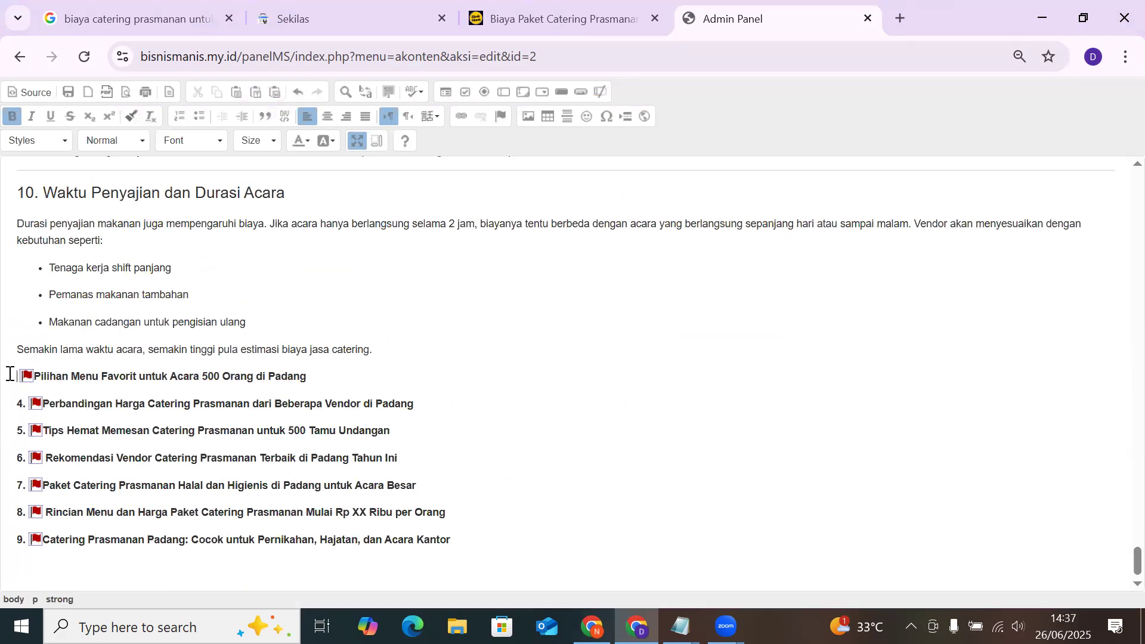
Paste the copied article on a new line below the "Pilihan Menu Favorit" heading and submit the Atas Konten entry
click(327, 374)
key(Return)
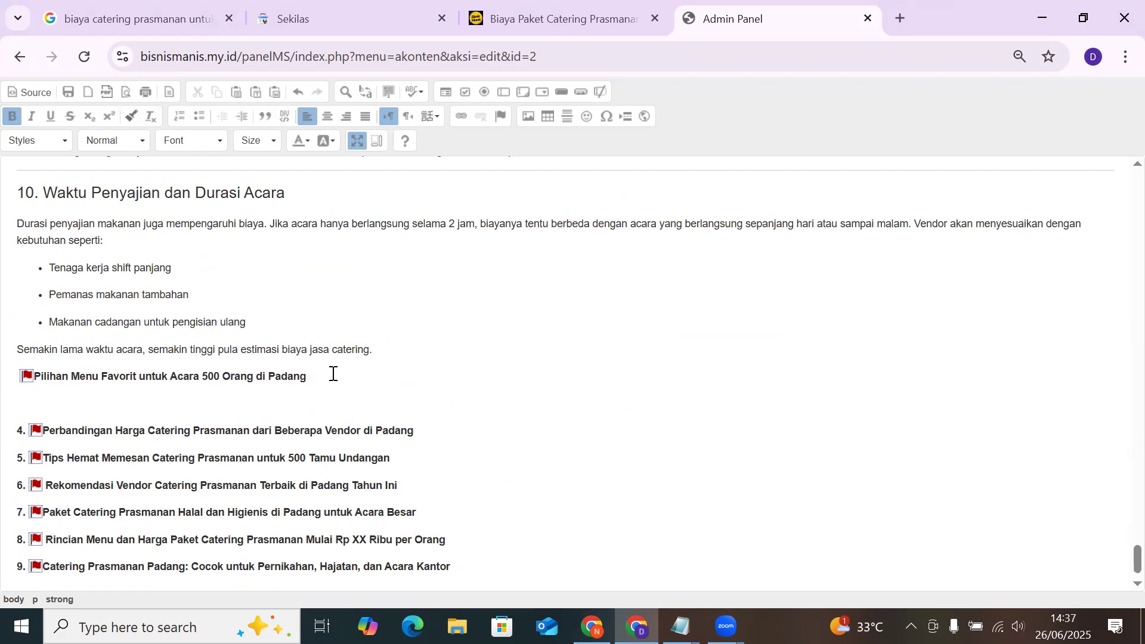
key(ctrl+v)
click(353, 140)
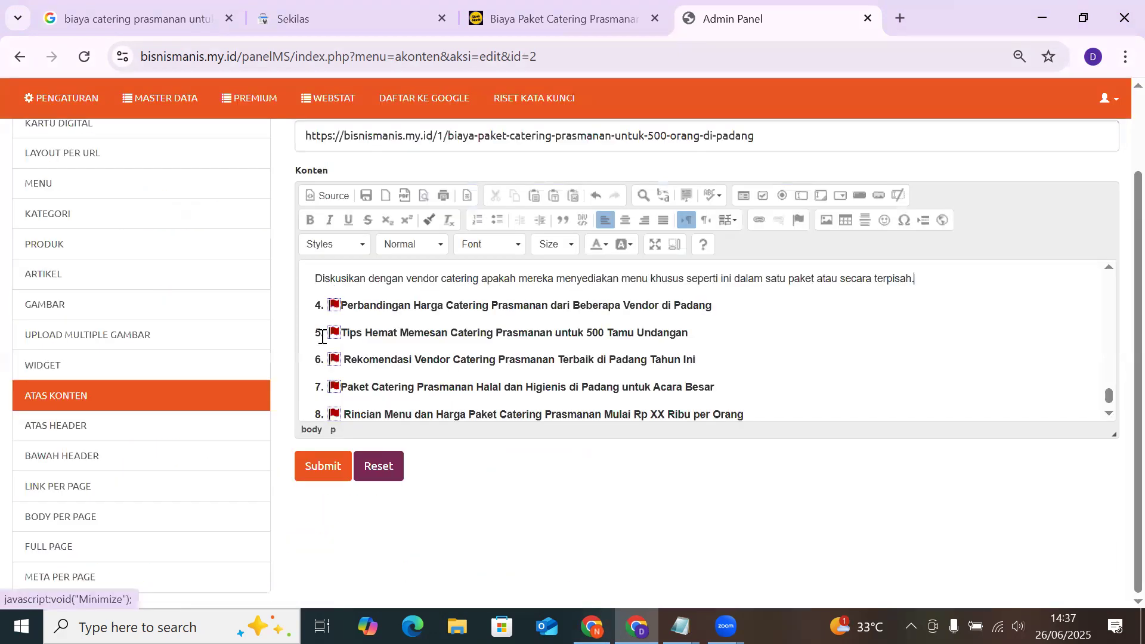
click(314, 468)
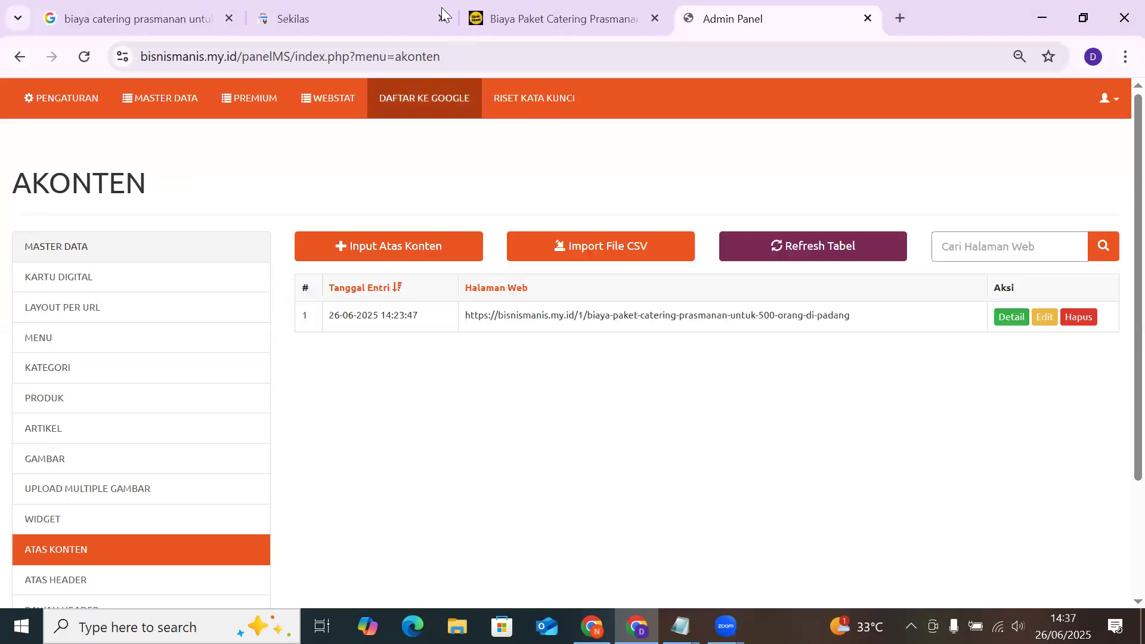
Reload the published catering page and review the newly added menu article
click(495, 15)
click(84, 57)
scroll(355, 380, down, 7)
scroll(355, 380, down, 20)
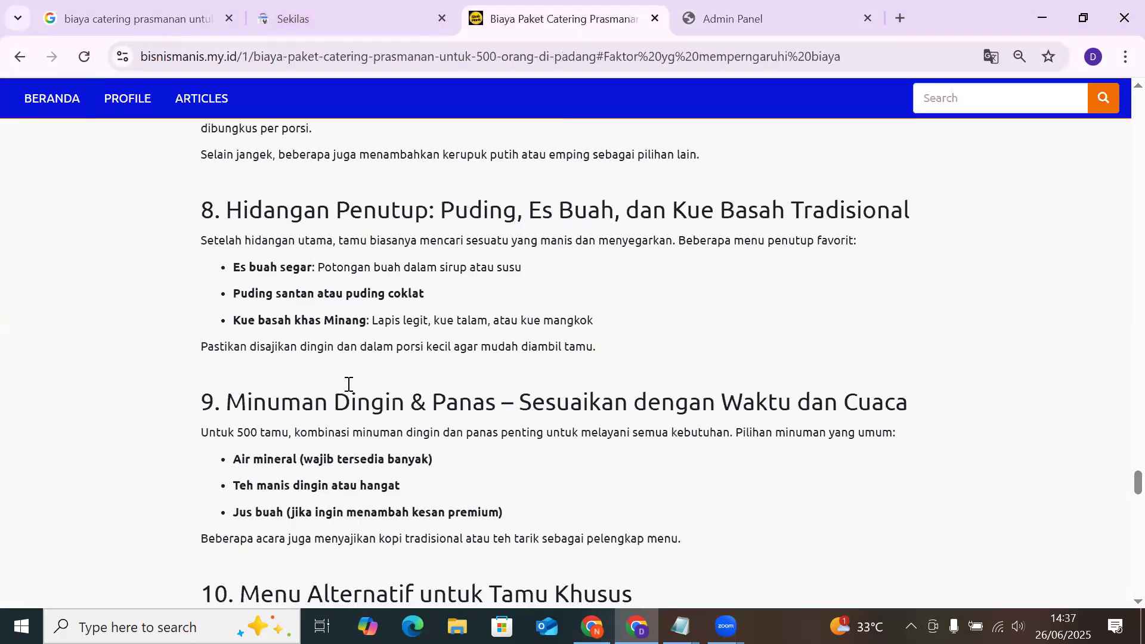
scroll(347, 385, up, 4)
scroll(341, 381, up, 8)
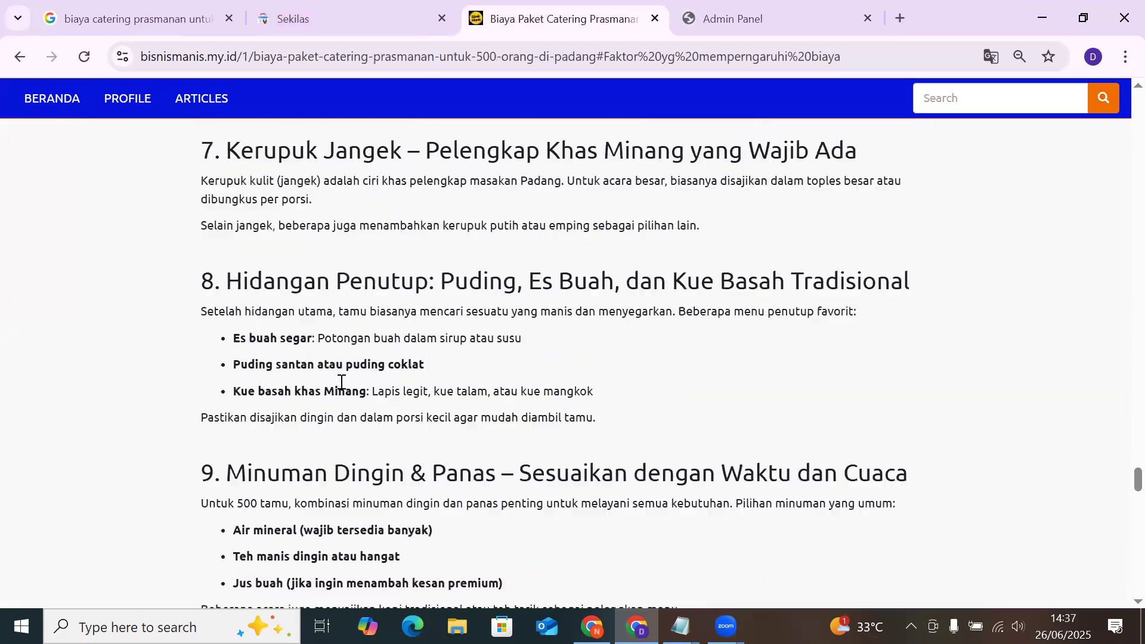
scroll(341, 382, up, 7)
Copy the title "Perbandingan Harga Catering Prasmanan dari Beberapa Vendor di Padang" from item 4 at the end of the article, without its number
scroll(341, 384, down, 16)
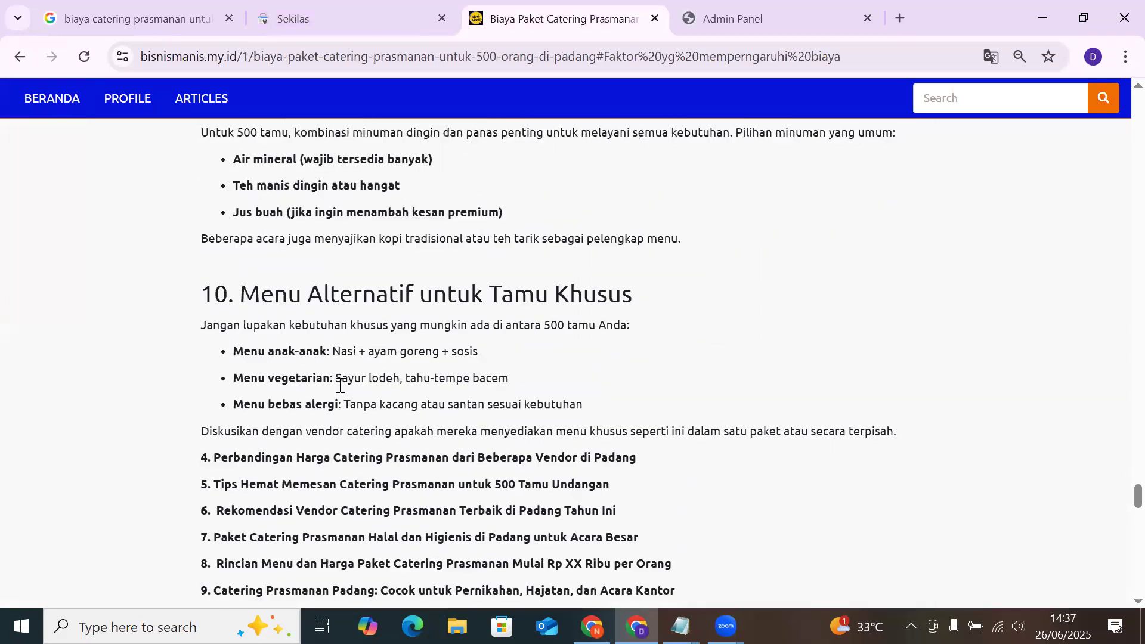
scroll(550, 325, down, 3)
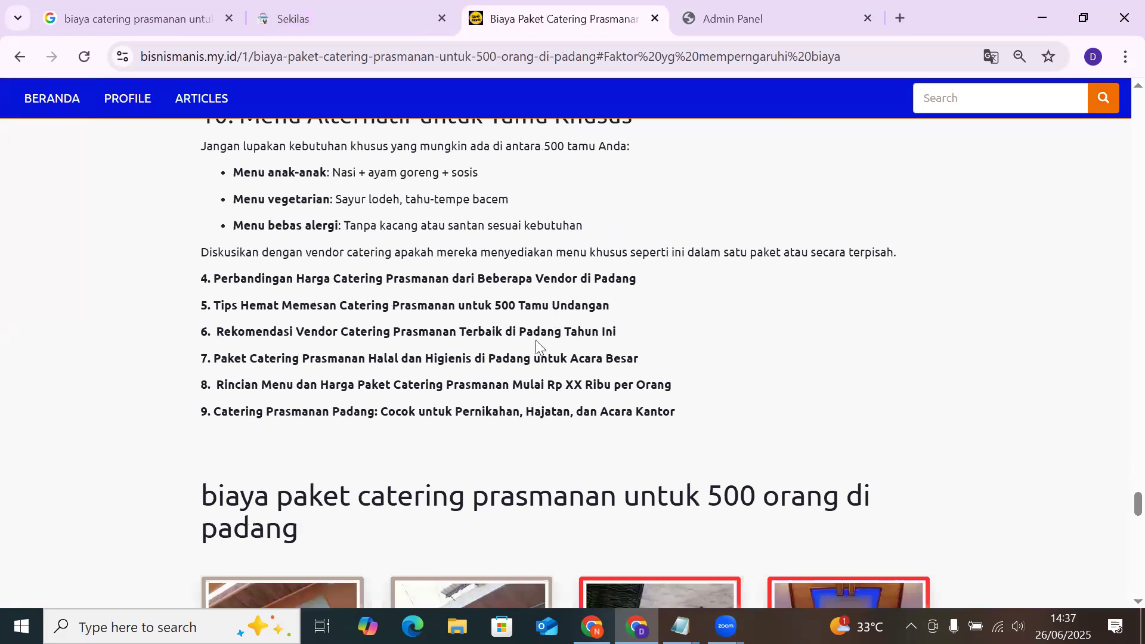
drag(645, 281, 218, 276)
key(ctrl+c)
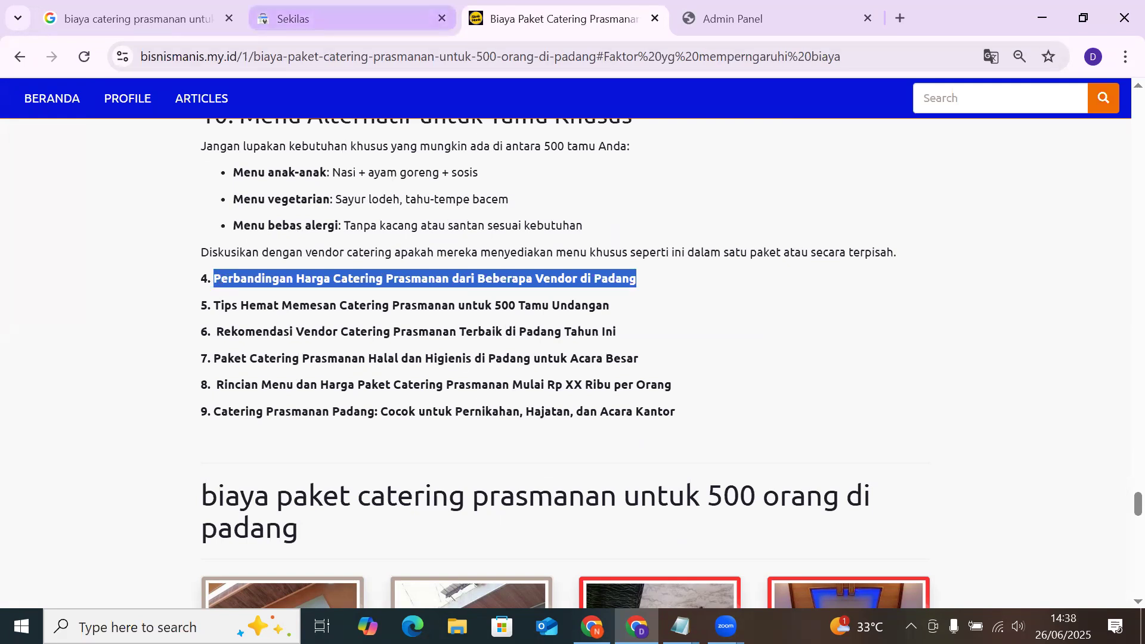
Switch to ChatGPT and request an article with the prompt "buatkan artikel tentang" followed by the copied title "Perbandingan Harga Catering Prasmanan dari Beberapa Vendor di Padang"
key(alt+Tab)
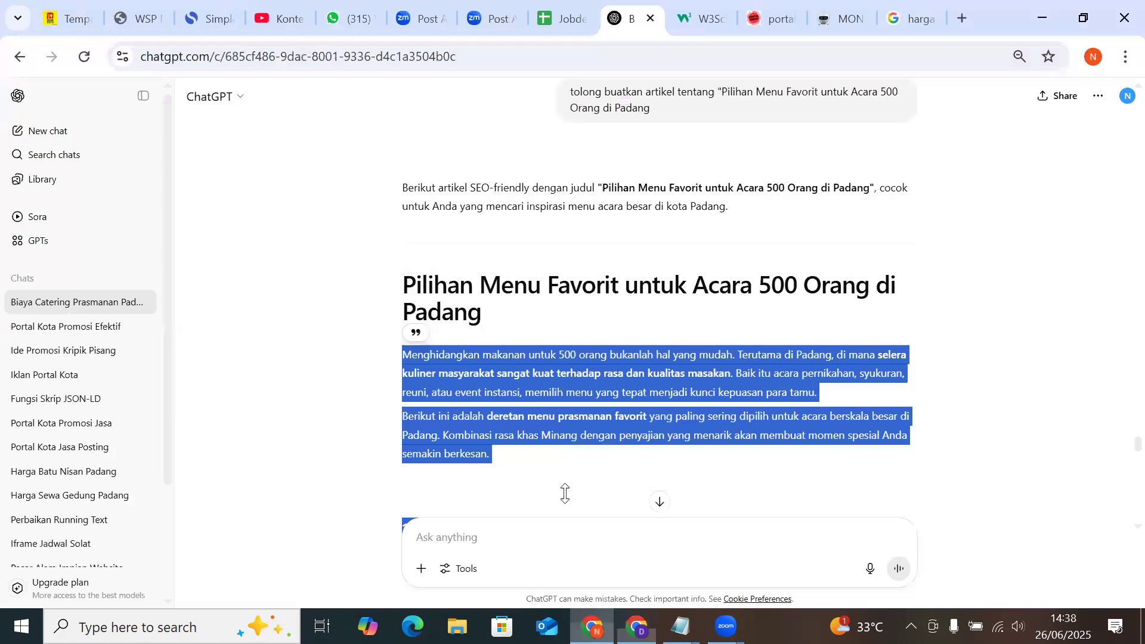
click(572, 543)
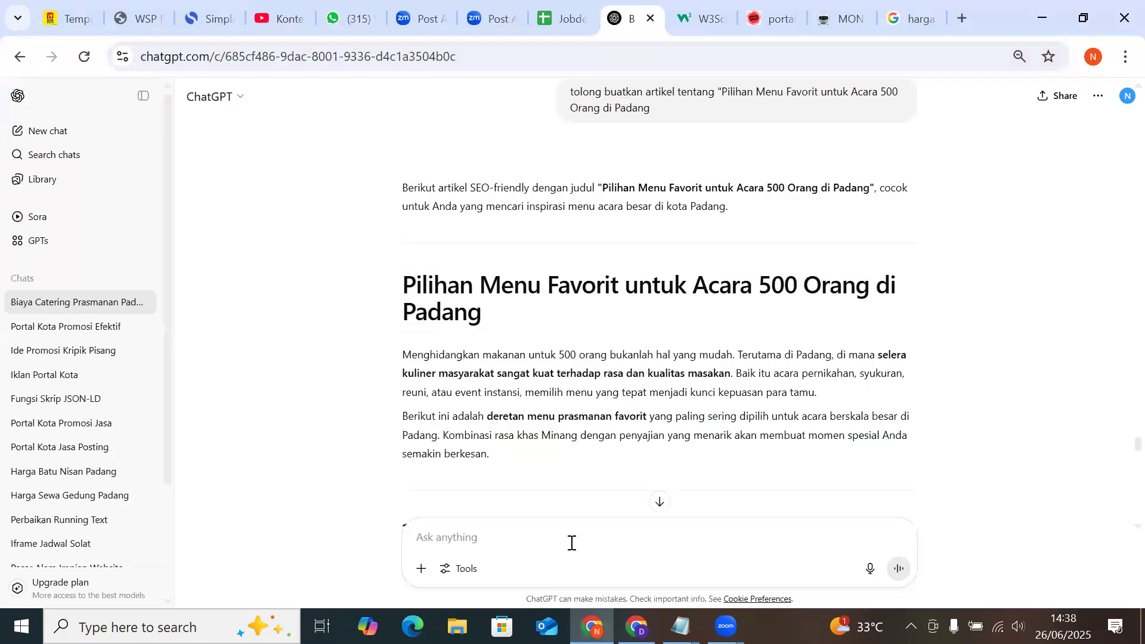
key(ctrl+v)
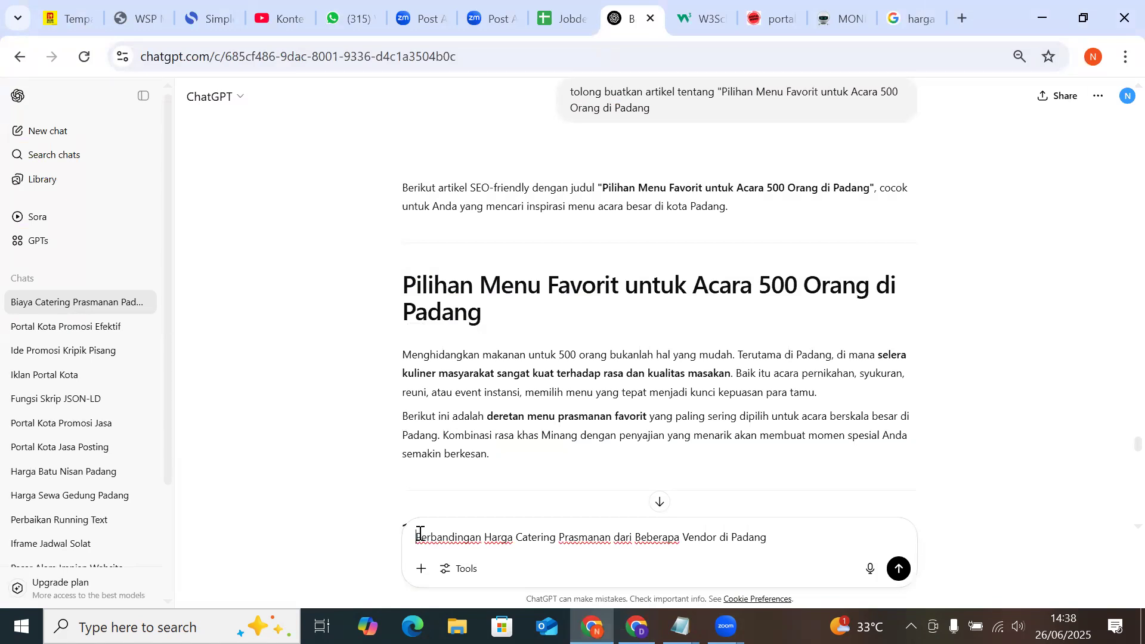
click(420, 533)
text(Buatkan )
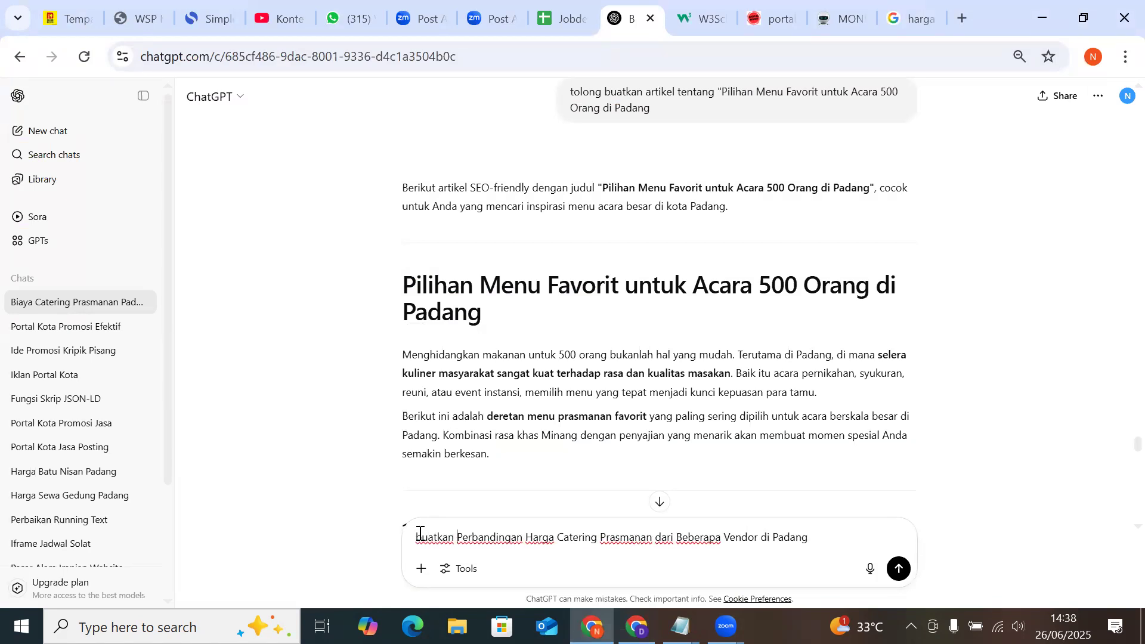
text(artikel )
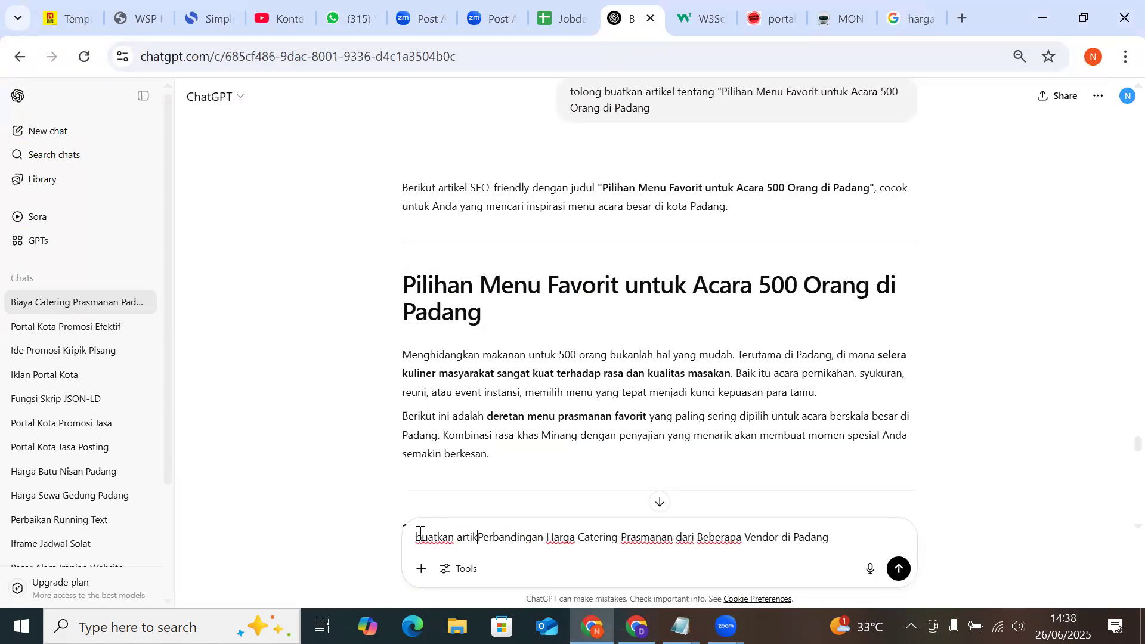
text(tenta)
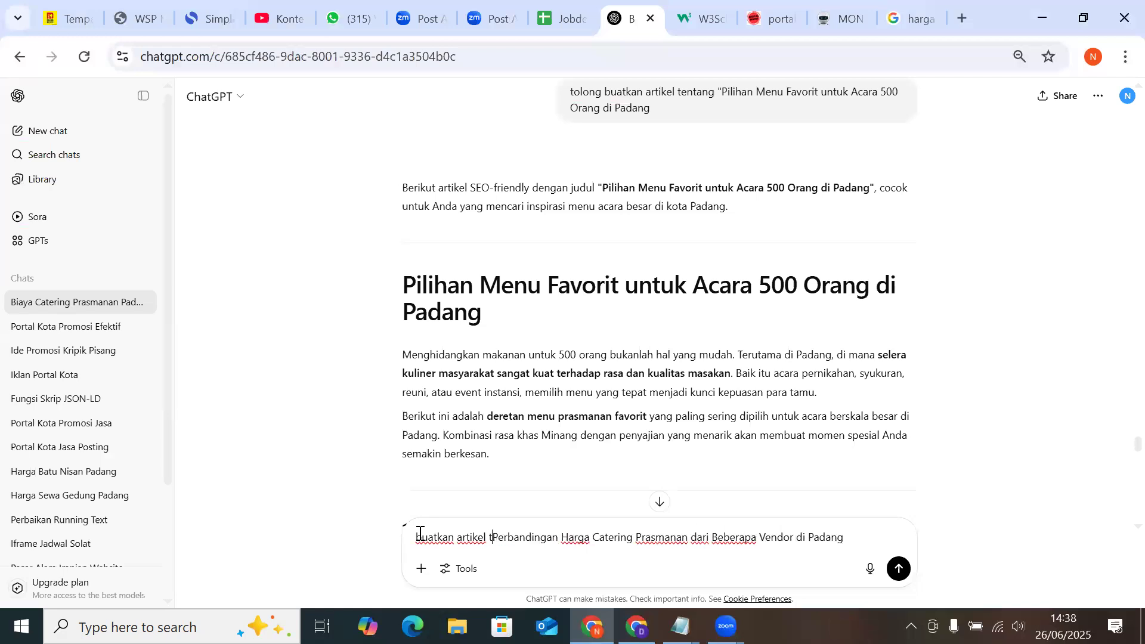
text(ng )
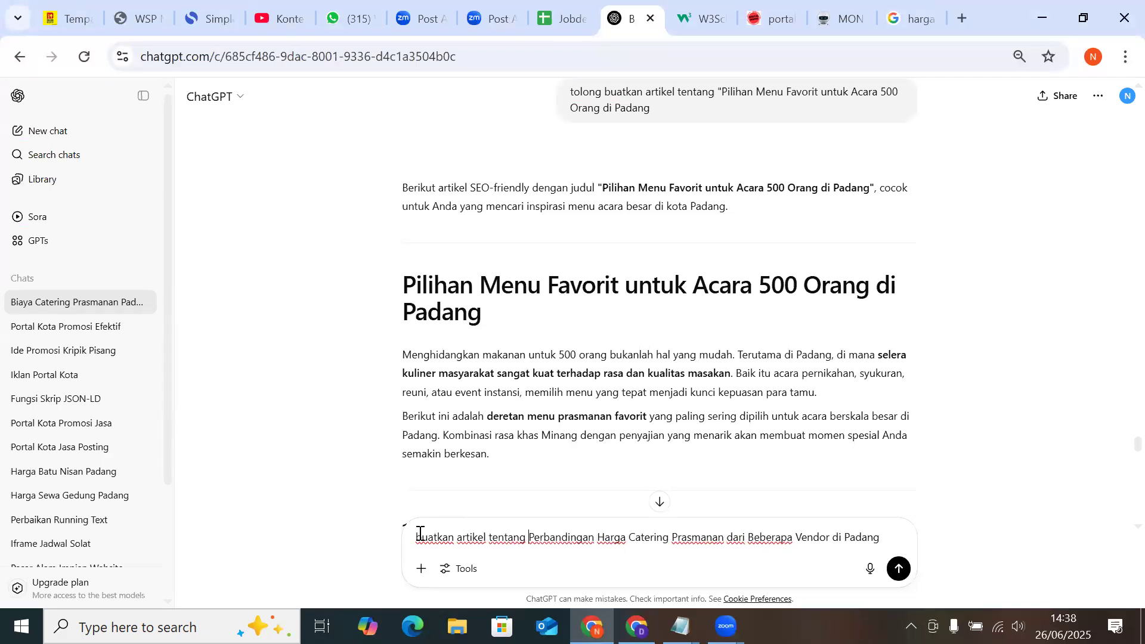
text(")
scroll(453, 486, up, 6)
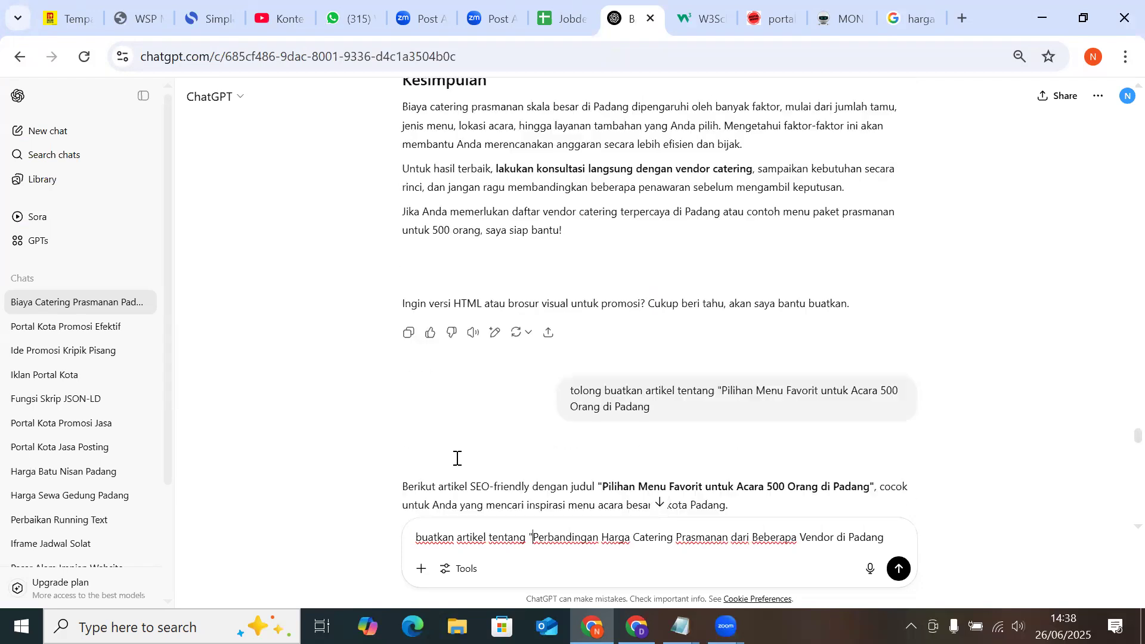
click(899, 570)
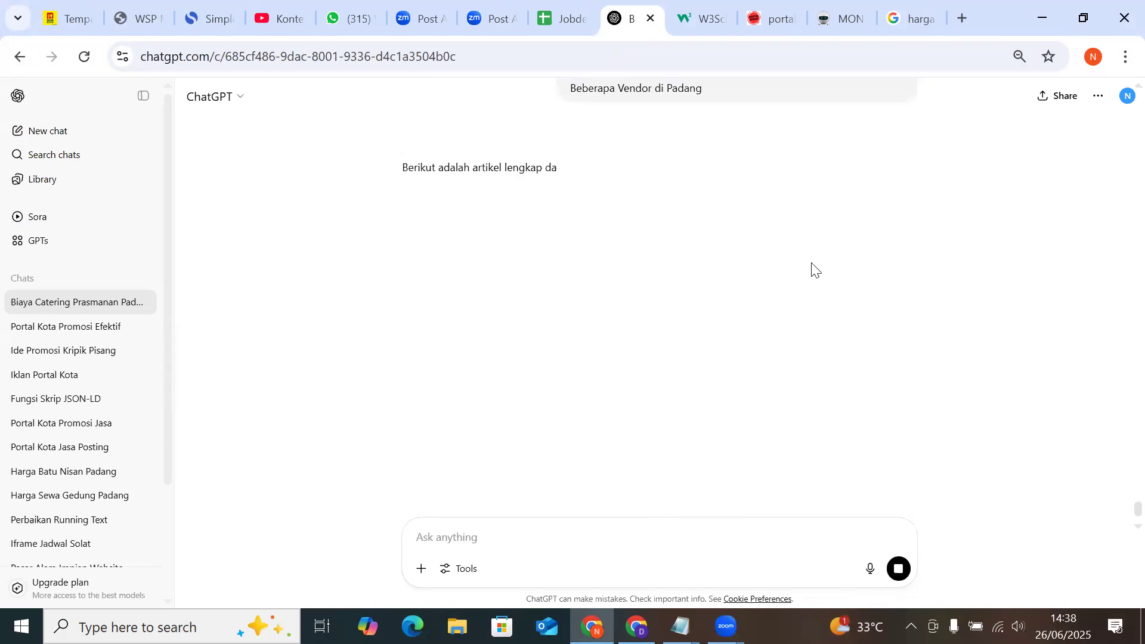
Look back through the published catering page from the menu article up to the "Estimasi Biaya Paket Catering Prasmanan" section
click(637, 626)
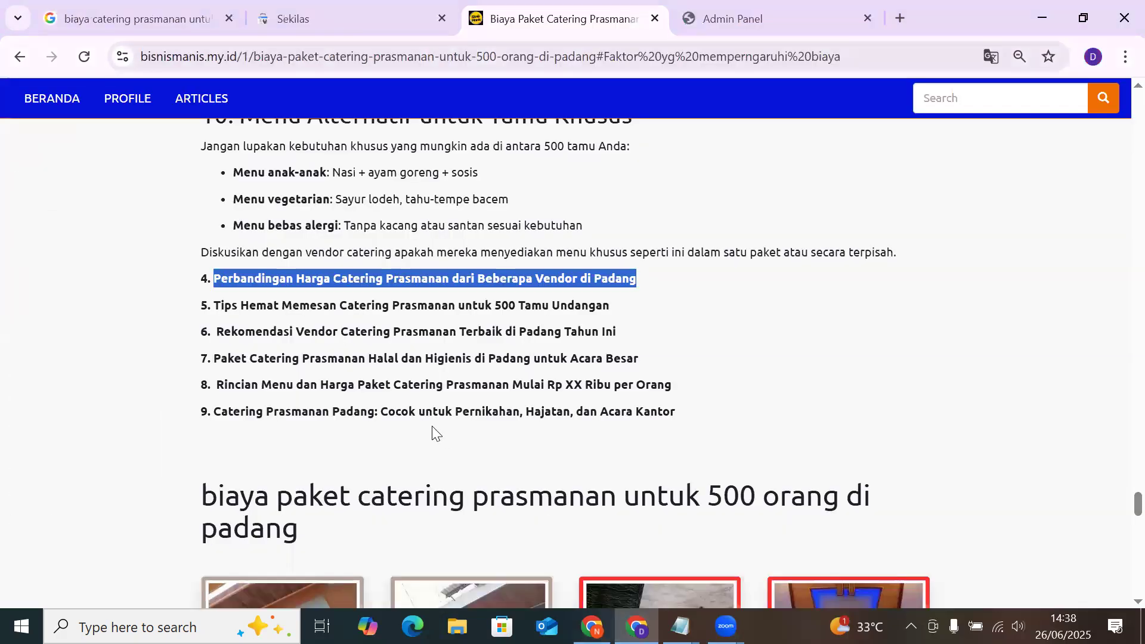
scroll(480, 403, up, 5)
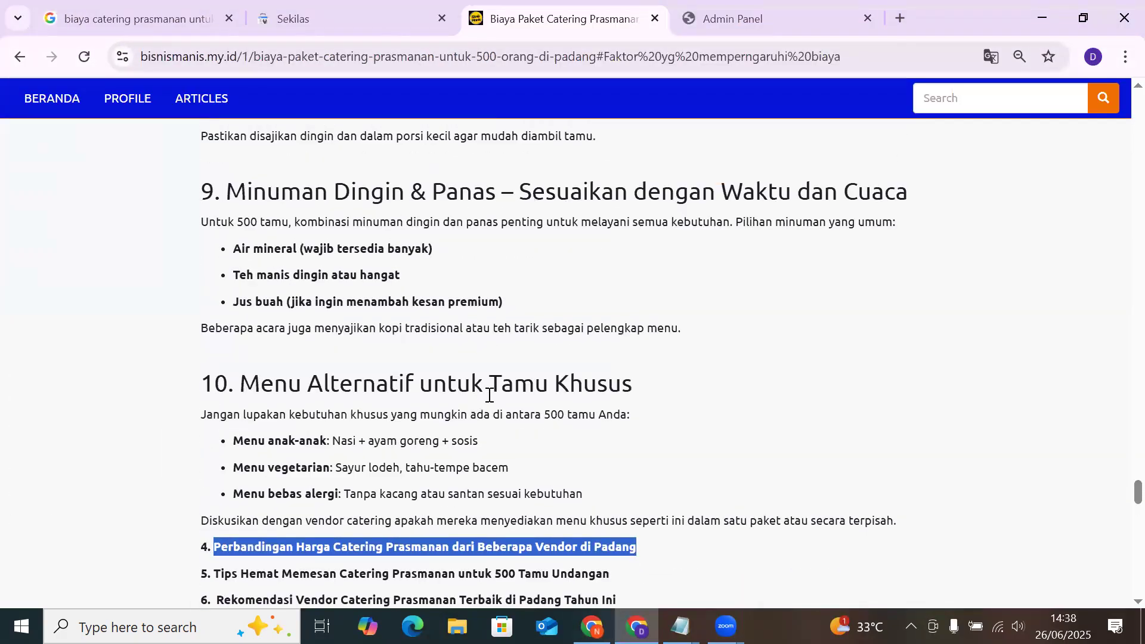
scroll(475, 390, up, 6)
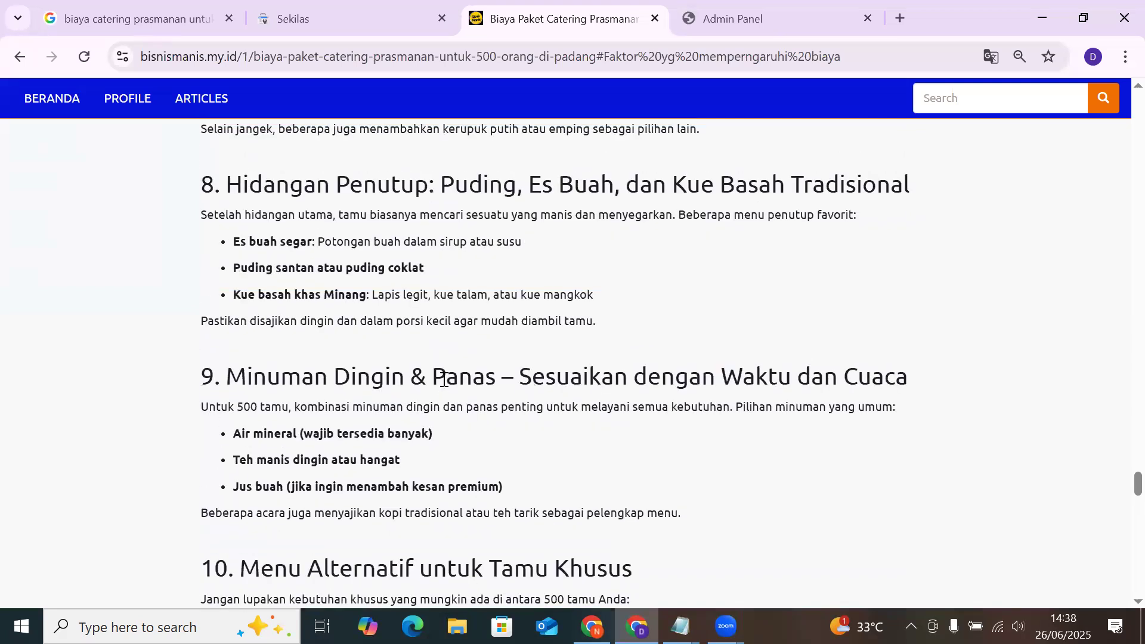
scroll(445, 373, up, 10)
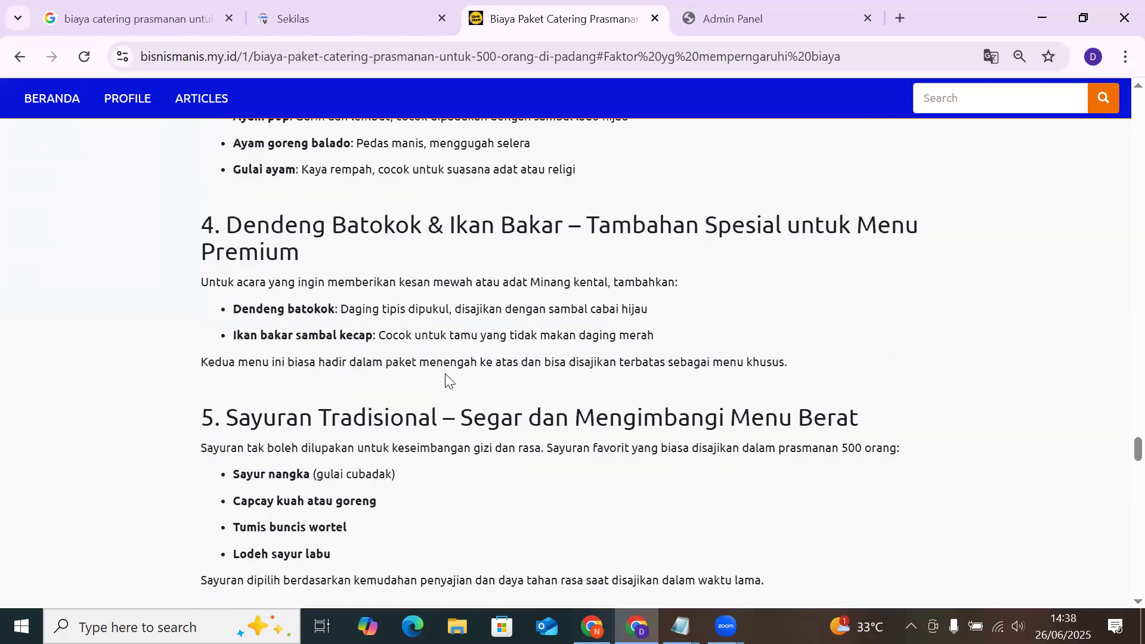
scroll(445, 380, up, 10)
scroll(447, 376, up, 10)
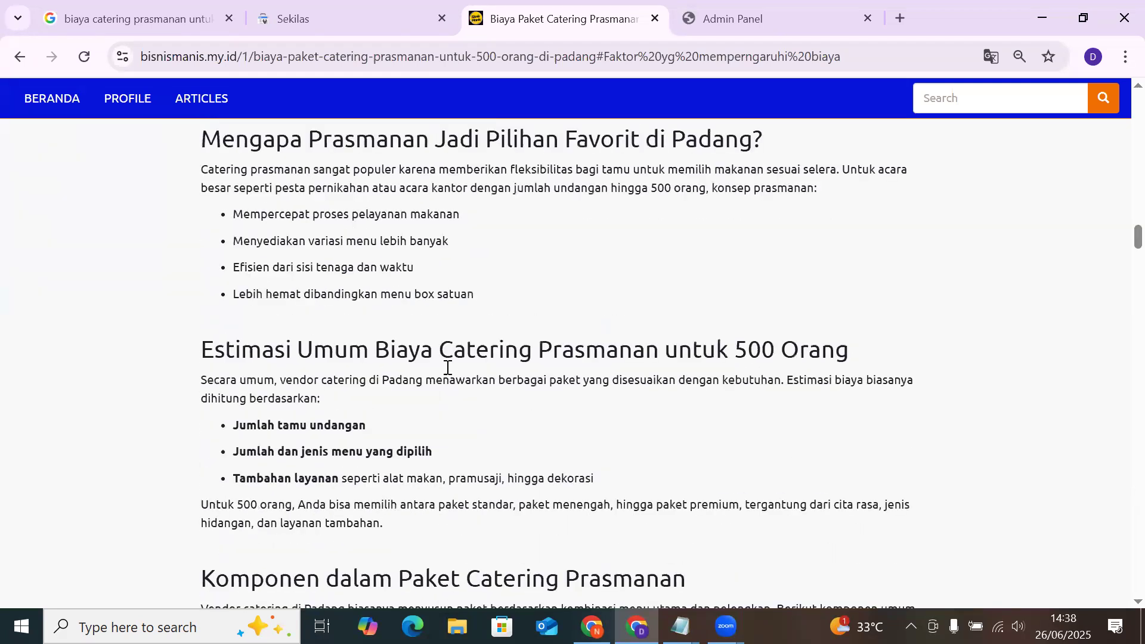
scroll(452, 373, down, 5)
scroll(450, 373, up, 5)
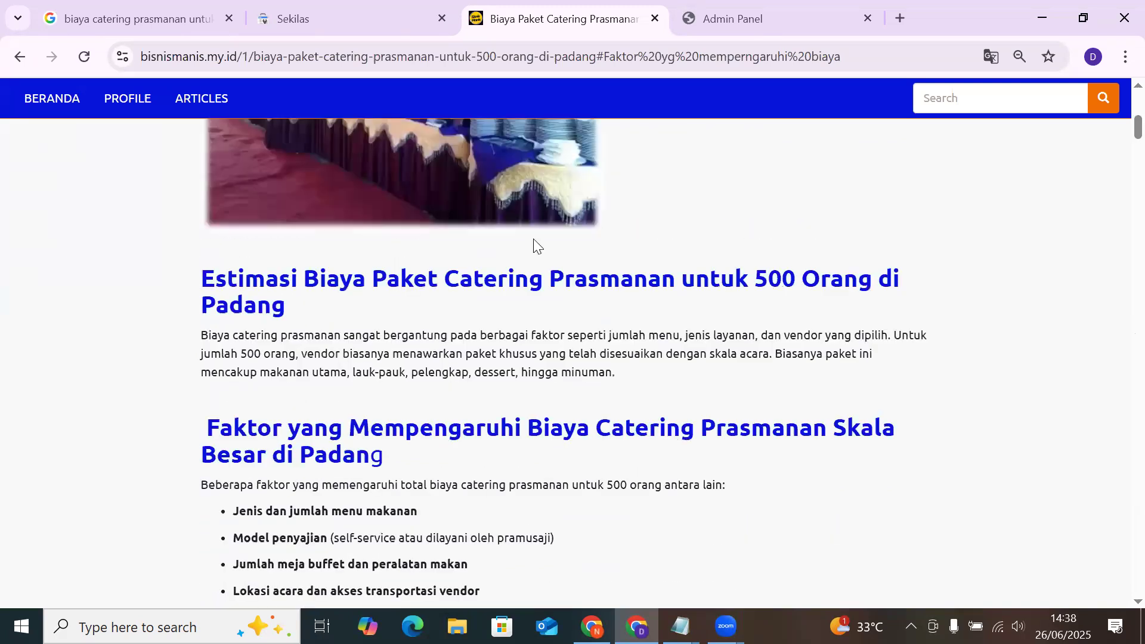
scroll(566, 209, up, 1)
click(721, 17)
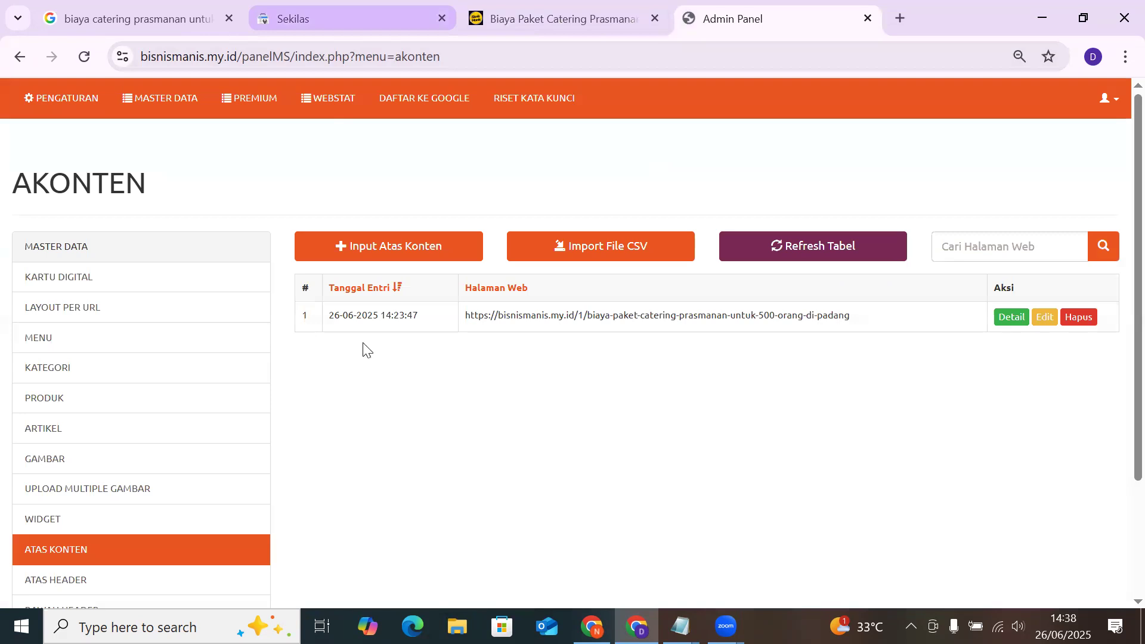
Read through the vendor price comparison article in ChatGPT down to the closing section
key(alt+Tab)
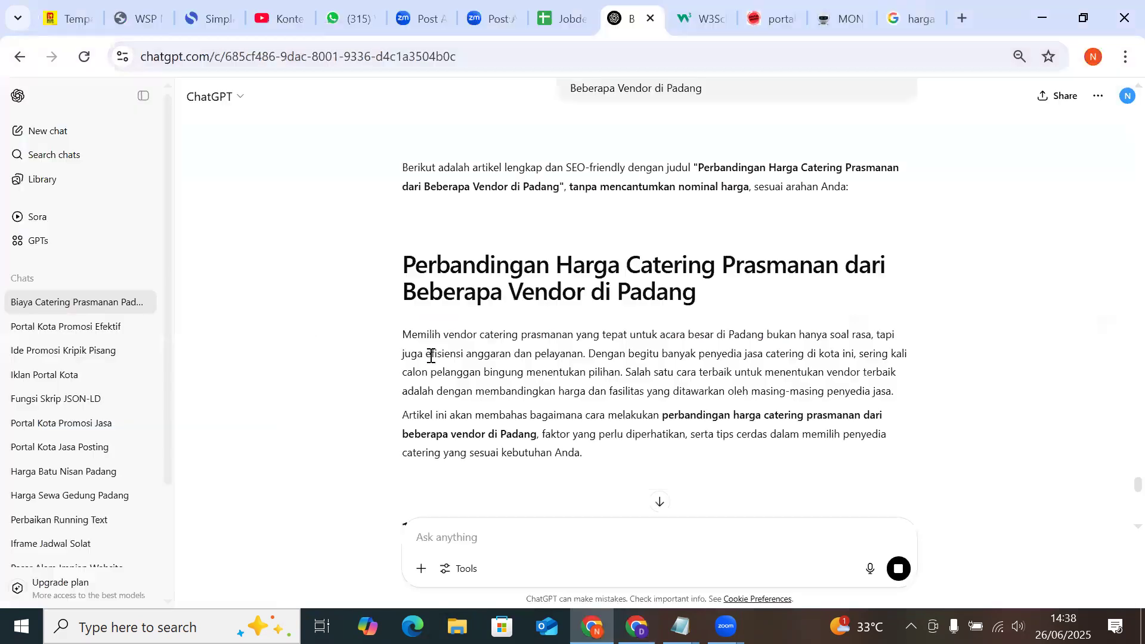
scroll(431, 356, down, 10)
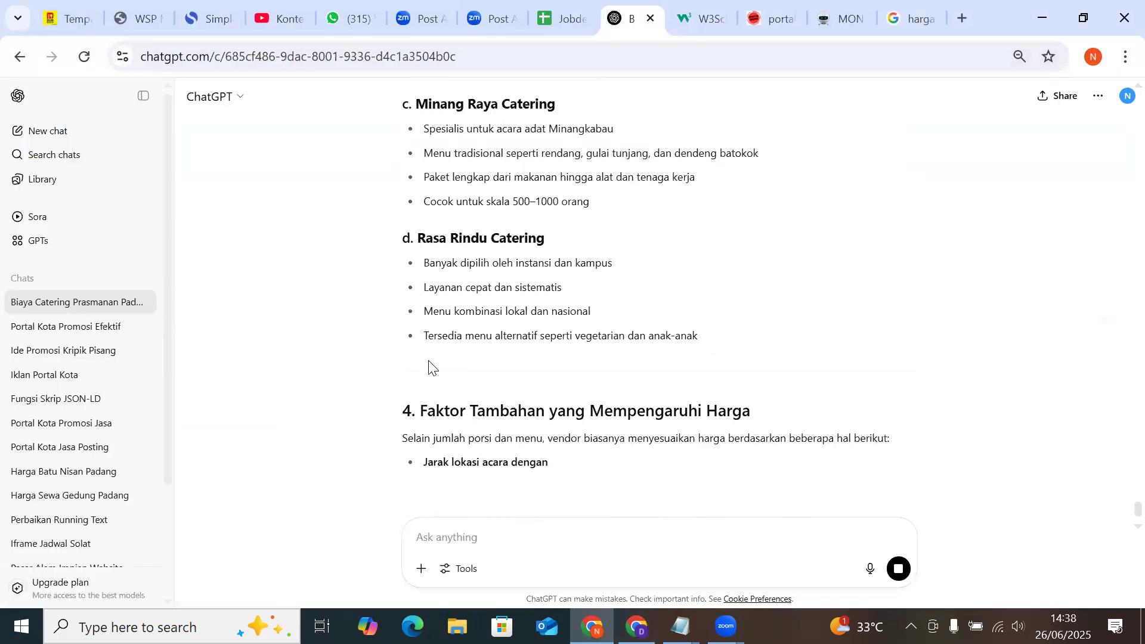
scroll(430, 361, down, 1)
scroll(433, 358, up, 3)
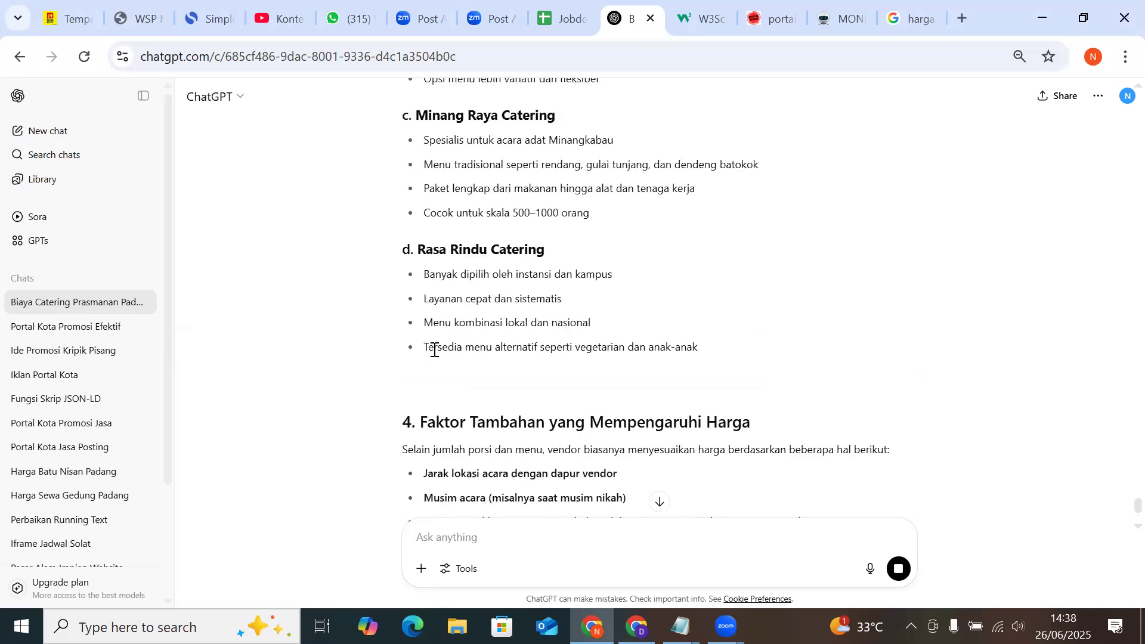
scroll(433, 358, up, 3)
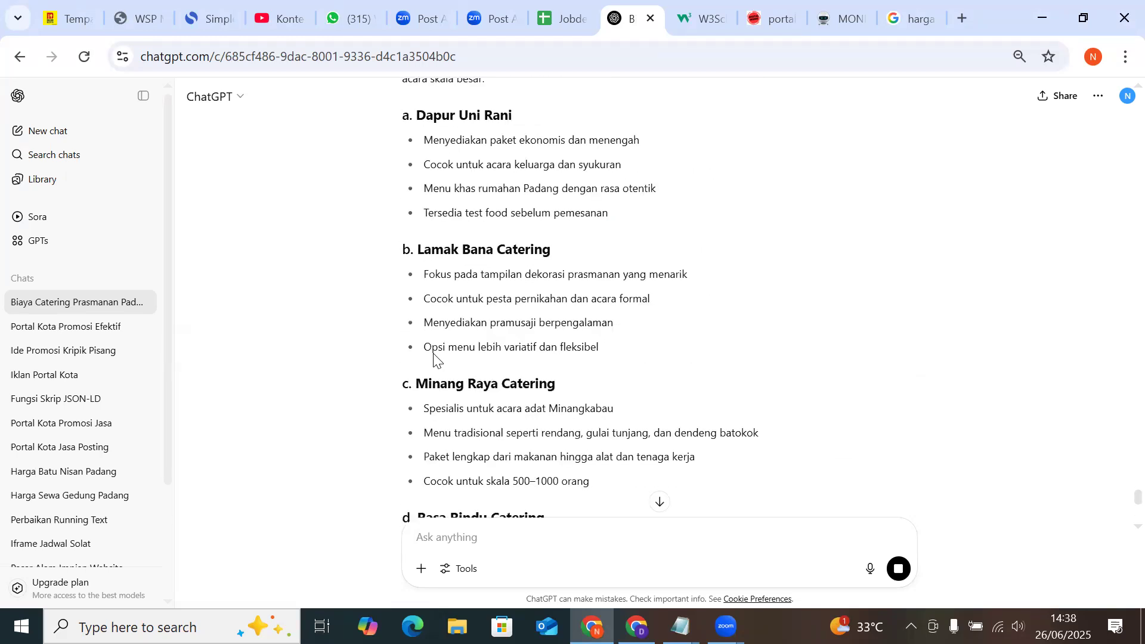
scroll(427, 363, up, 2)
scroll(455, 346, down, 10)
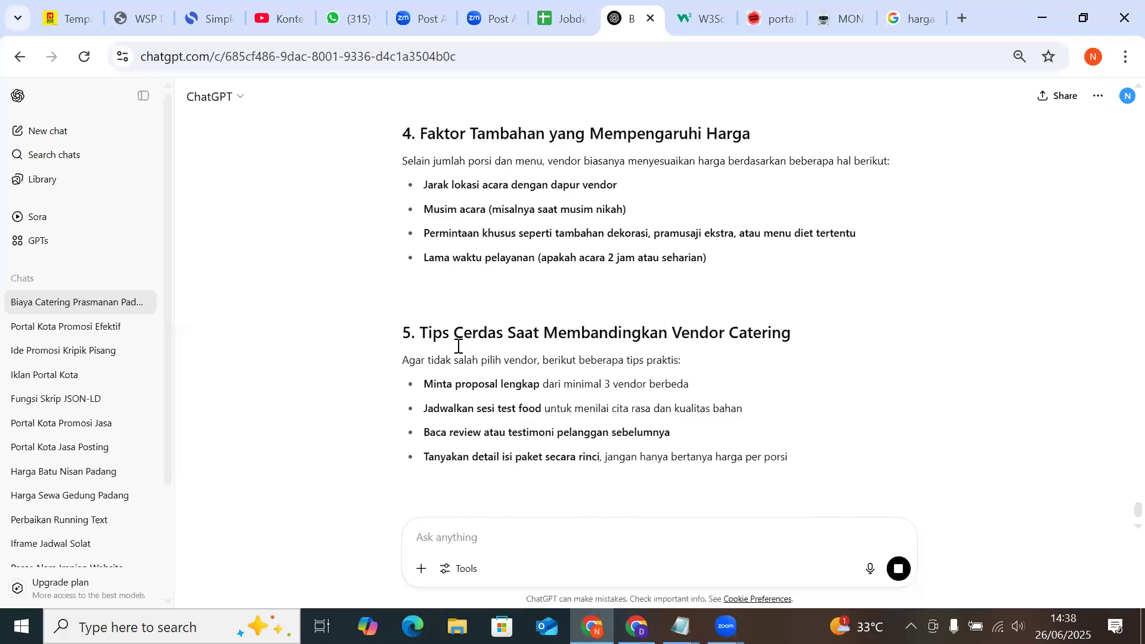
scroll(457, 347, down, 3)
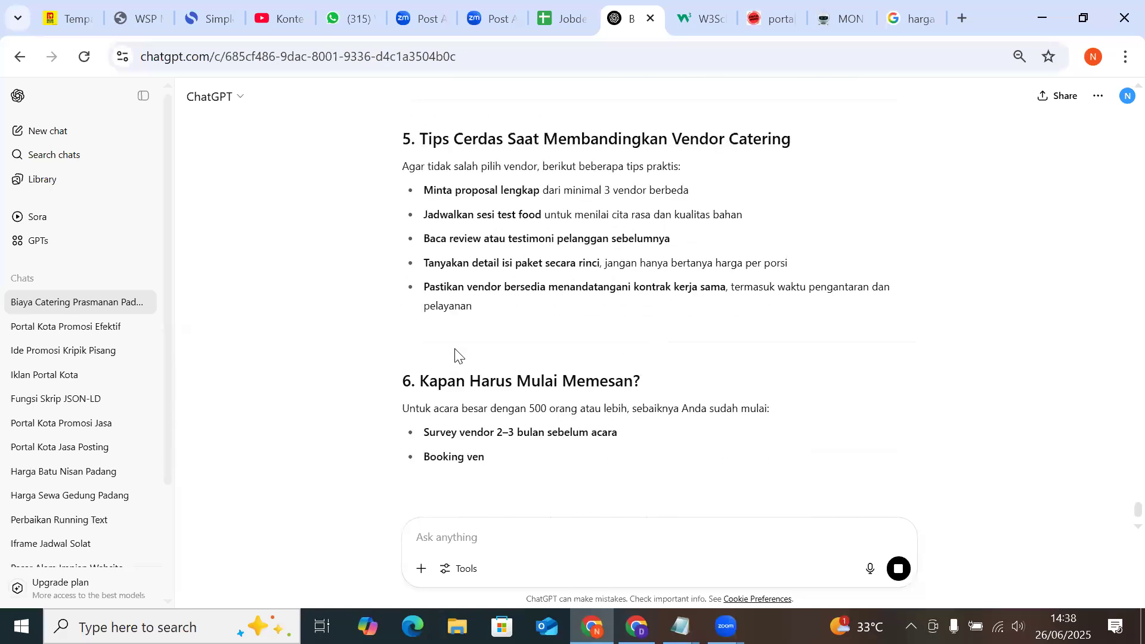
scroll(457, 352, down, 4)
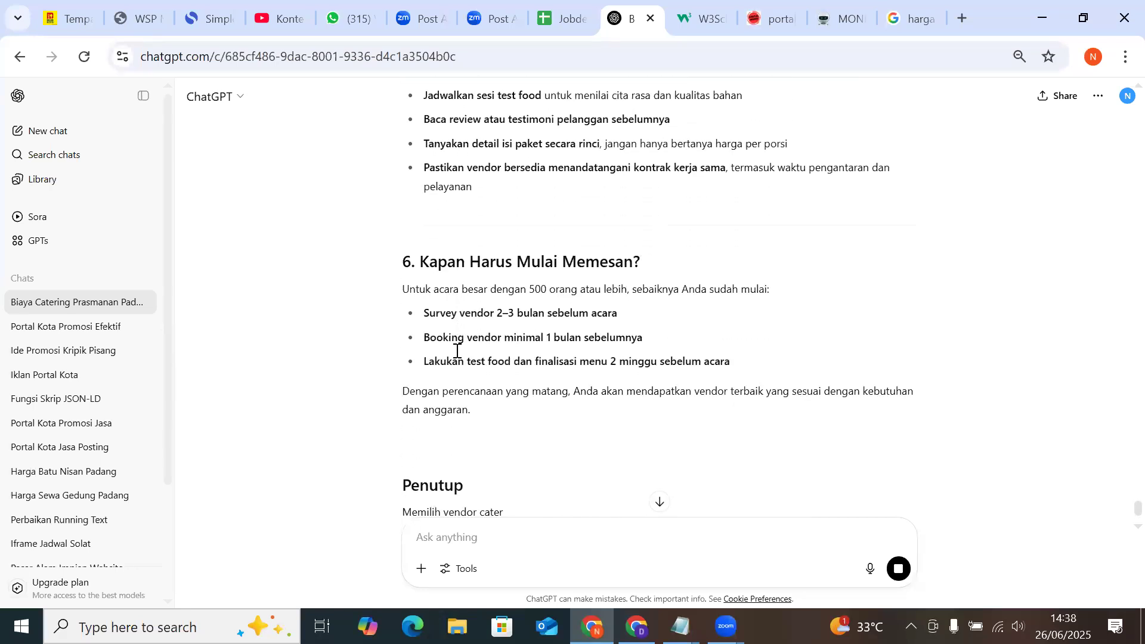
scroll(468, 353, down, 1)
Copy the comparison article from its opening paragraph through the end of section 6, without the title and the Penutup section
drag(486, 328, 421, 149)
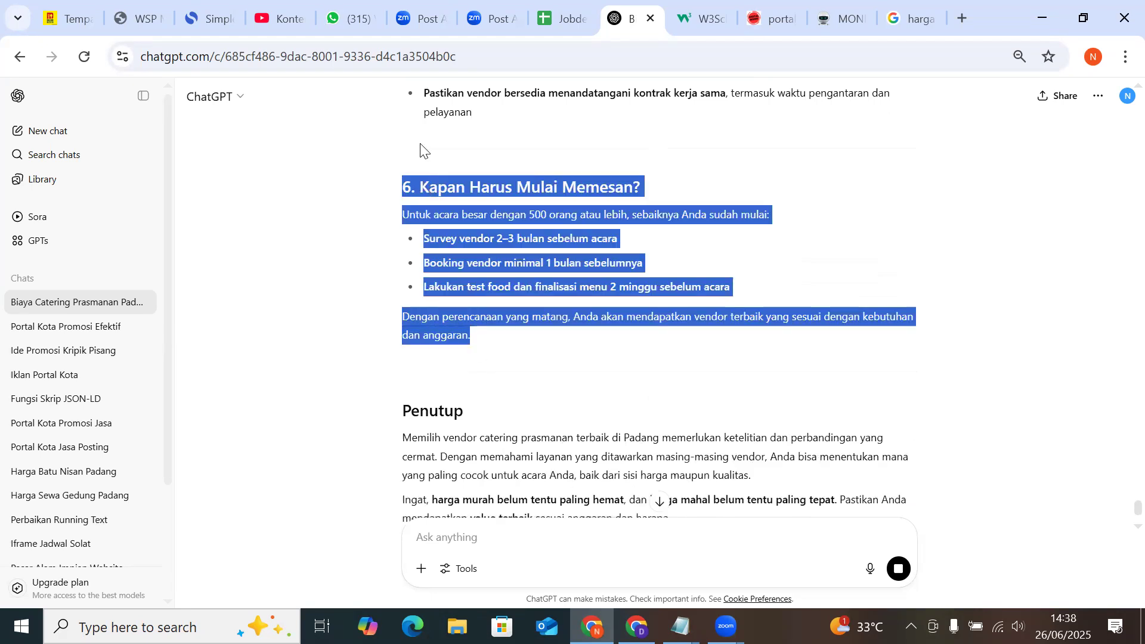
scroll(418, 155, up, 20)
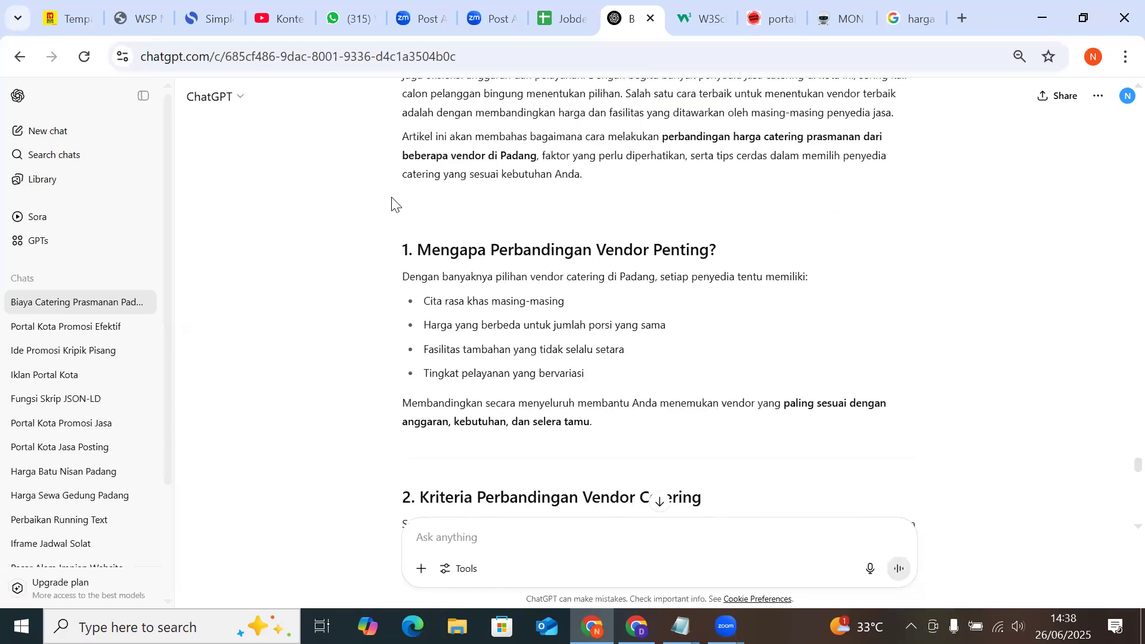
scroll(392, 204, up, 3)
shift+click(420, 226)
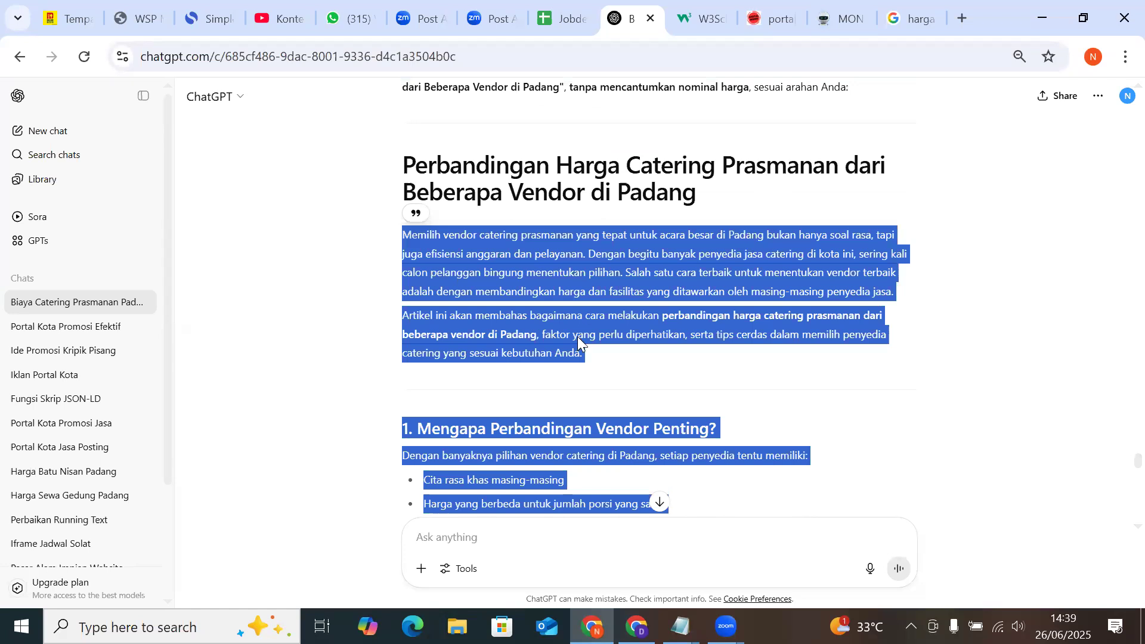
Open the catering page's Atas Konten entry for editing in the Admin Panel and maximize the content editor
key(alt+Tab)
key(ctrl+Tab)
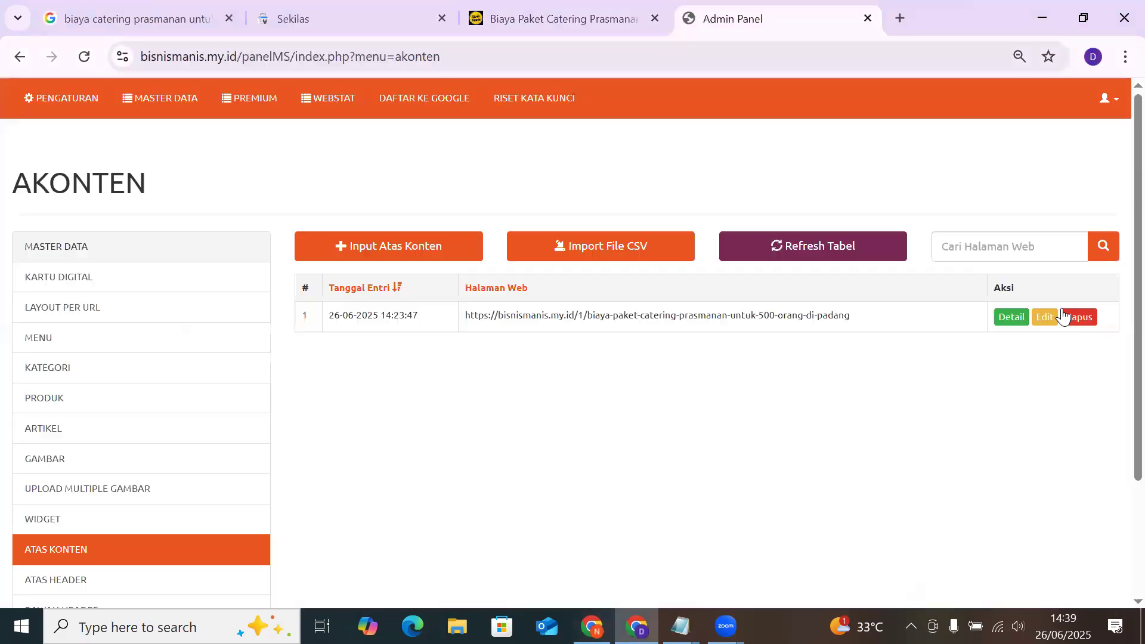
click(1062, 316)
scroll(485, 299, down, 3)
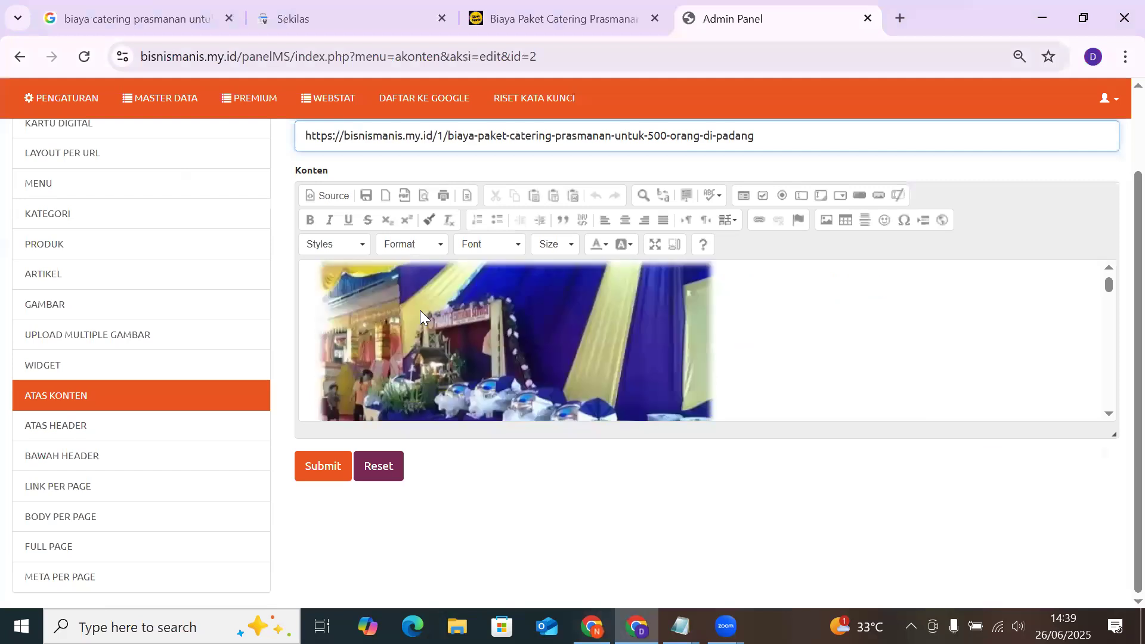
click(656, 246)
Paste the copied article on a new line below heading 4, "Perbandingan Harga Catering Prasmanan dari Beberapa Vendor di Padang"
scroll(294, 340, down, 10)
scroll(239, 370, down, 20)
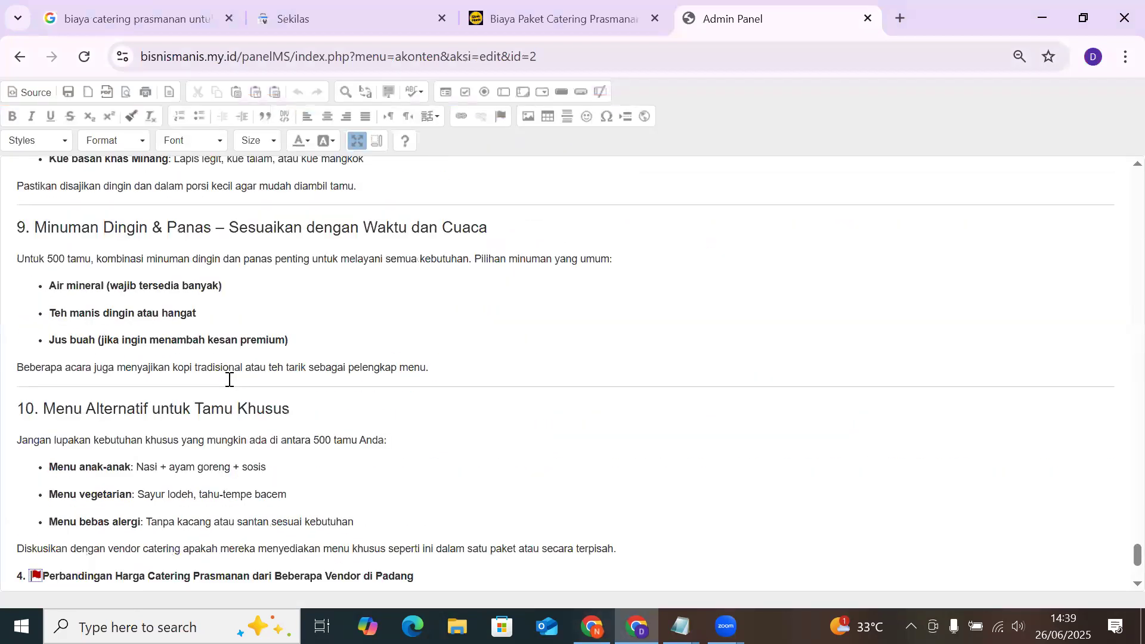
scroll(229, 380, down, 3)
click(425, 400)
key(Return)
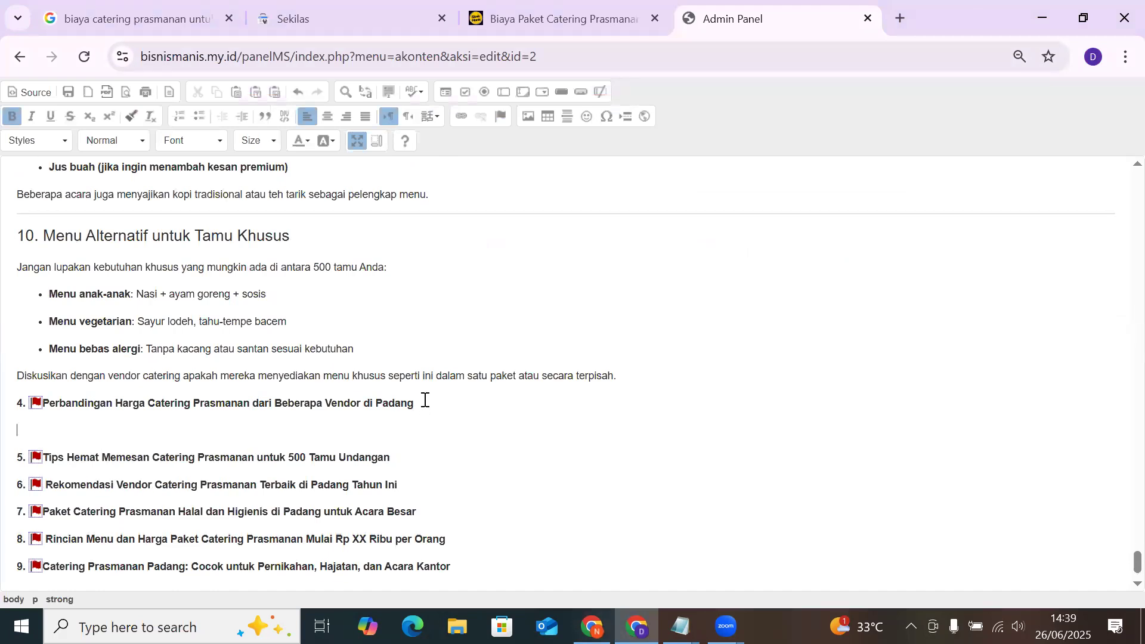
Remove the number 4 before the "Perbandingan Harga Catering Prasmanan" heading, keeping its anchor, and submit the Atas Konten entry
scroll(89, 418, up, 15)
scroll(79, 340, up, 10)
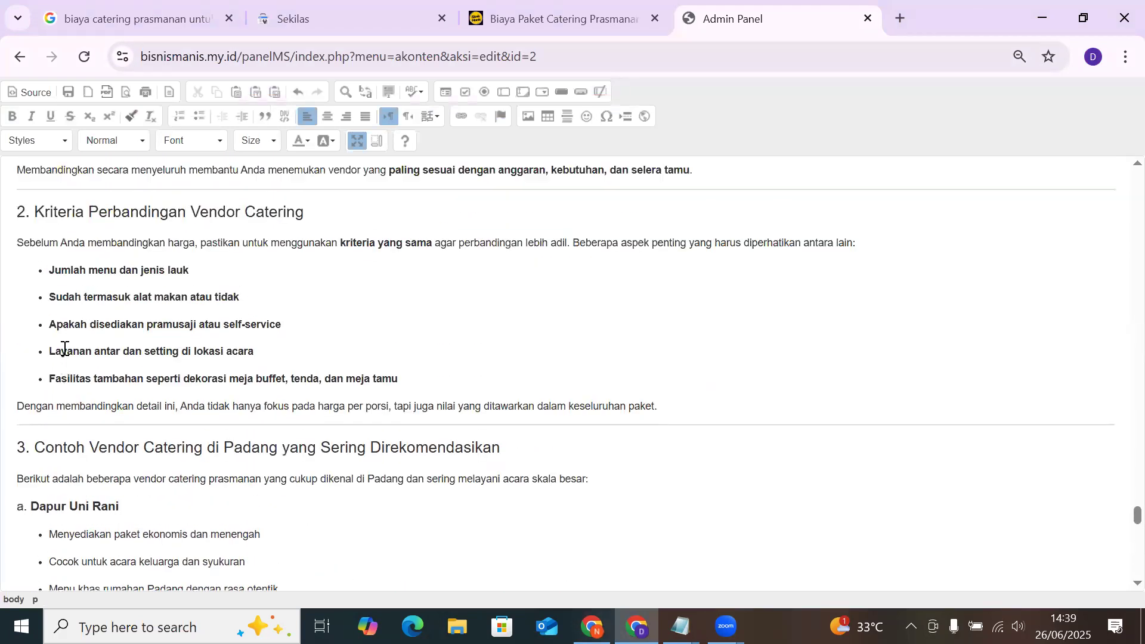
drag(28, 377, 9, 380)
key(BackSpace)
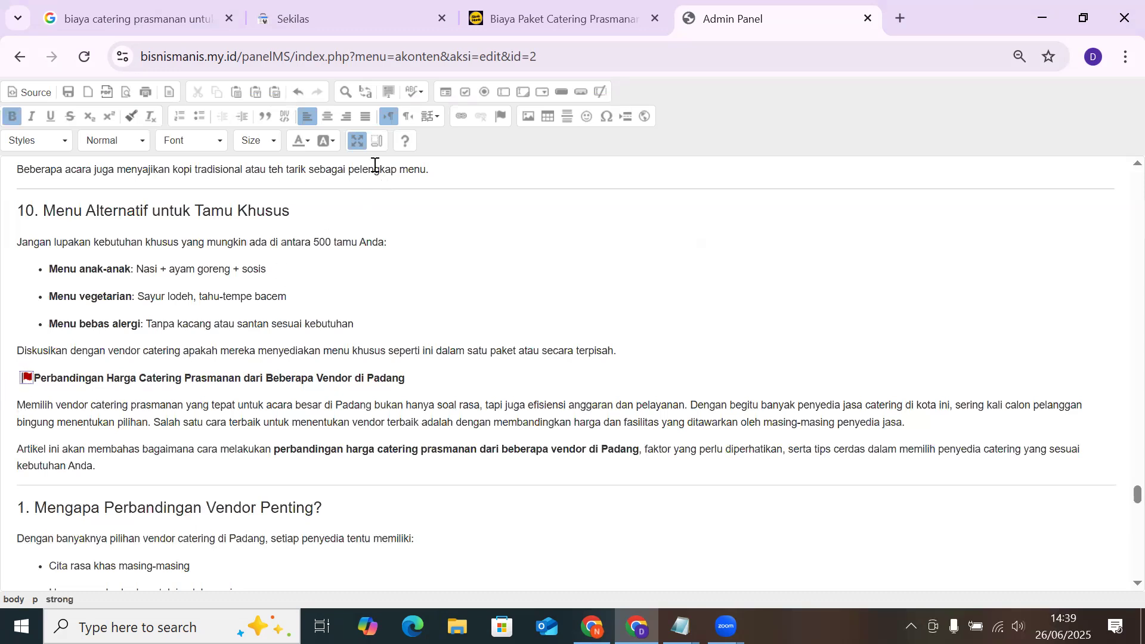
click(356, 140)
scroll(334, 358, down, 2)
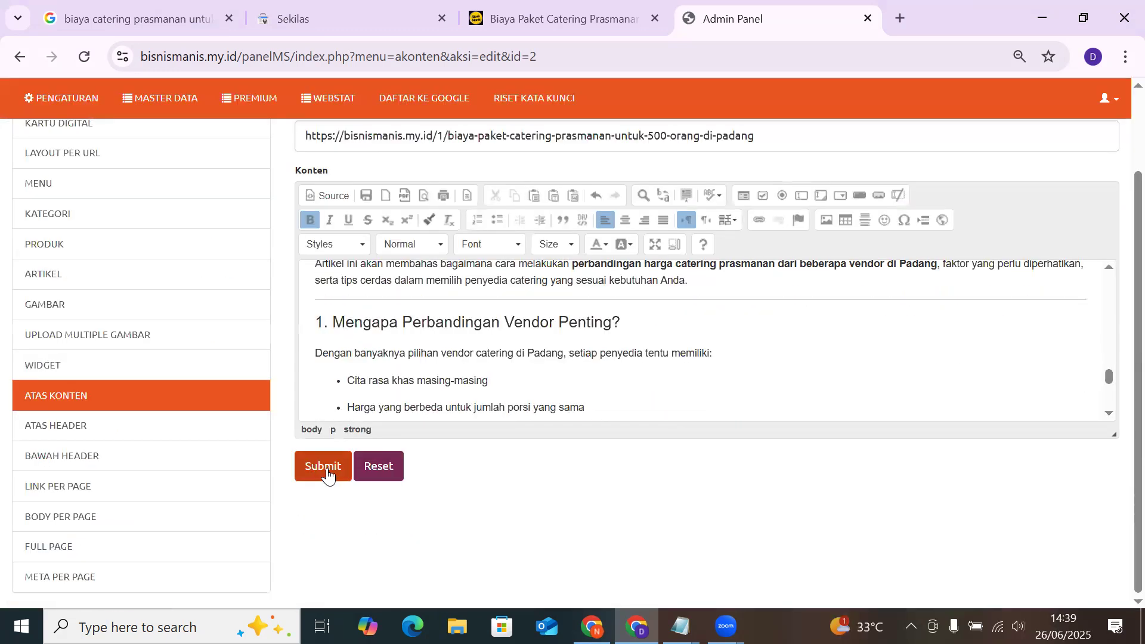
click(328, 475)
On the published catering page, follow the "Perbandingan Layanan Catering Prasmanan" heading link and check the comparison section it leads to
key(ctrl+shift+Tab)
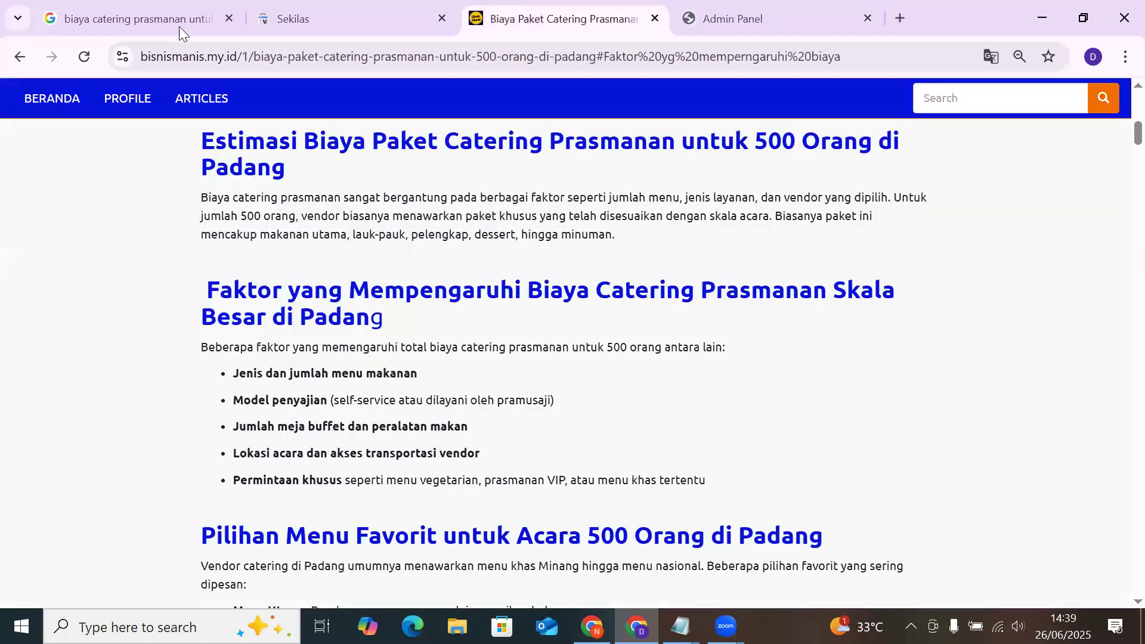
click(77, 61)
scroll(455, 294, down, 6)
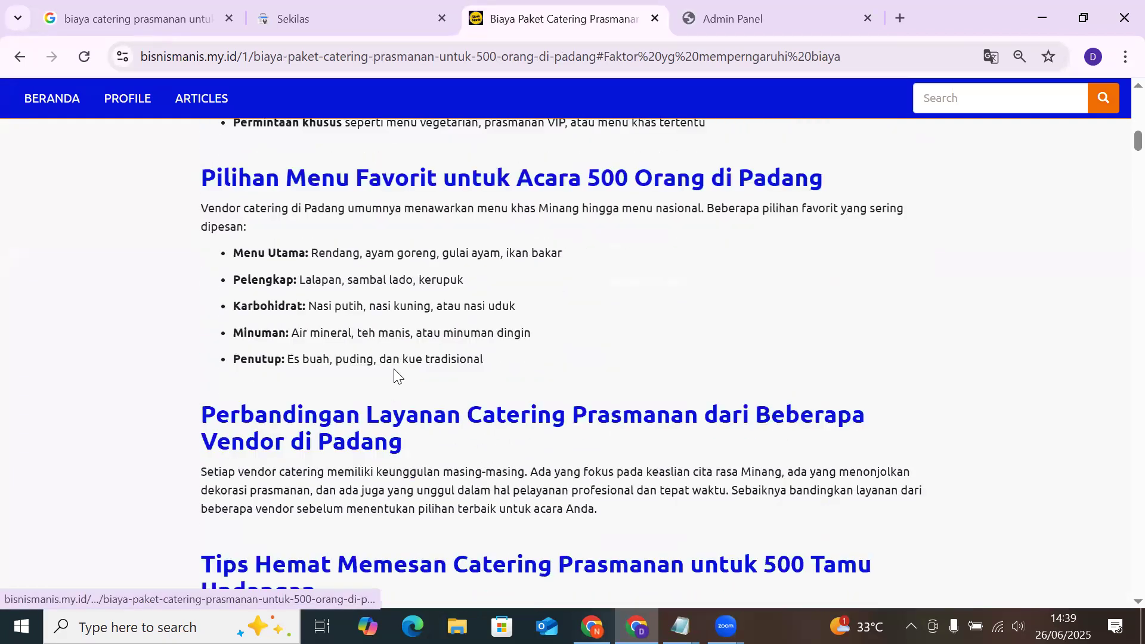
click(379, 414)
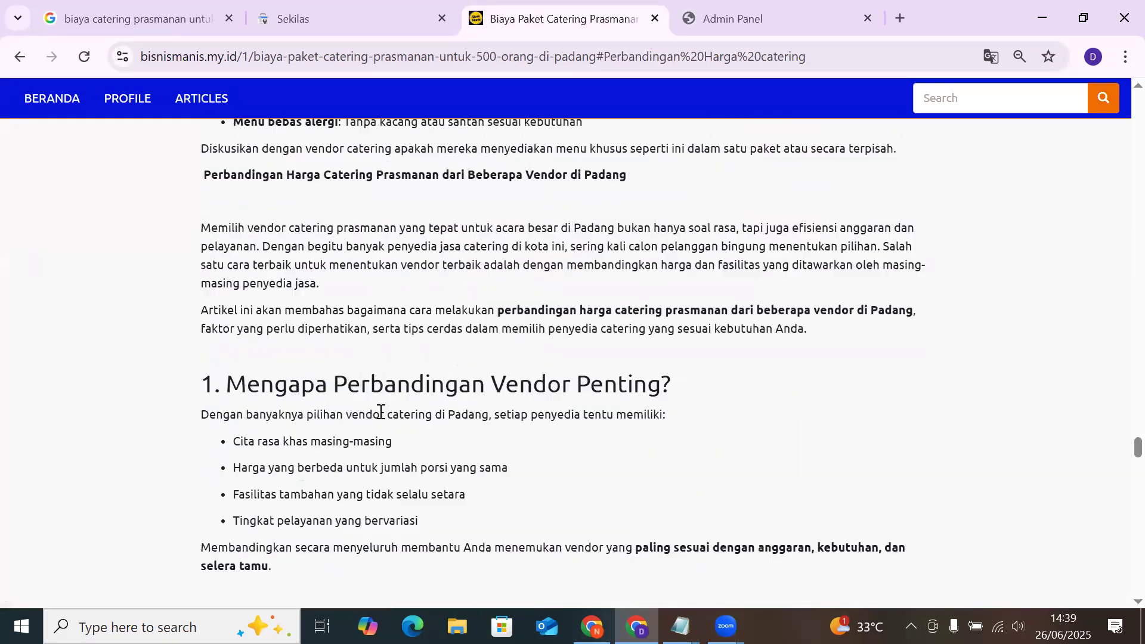
drag(192, 173, 623, 192)
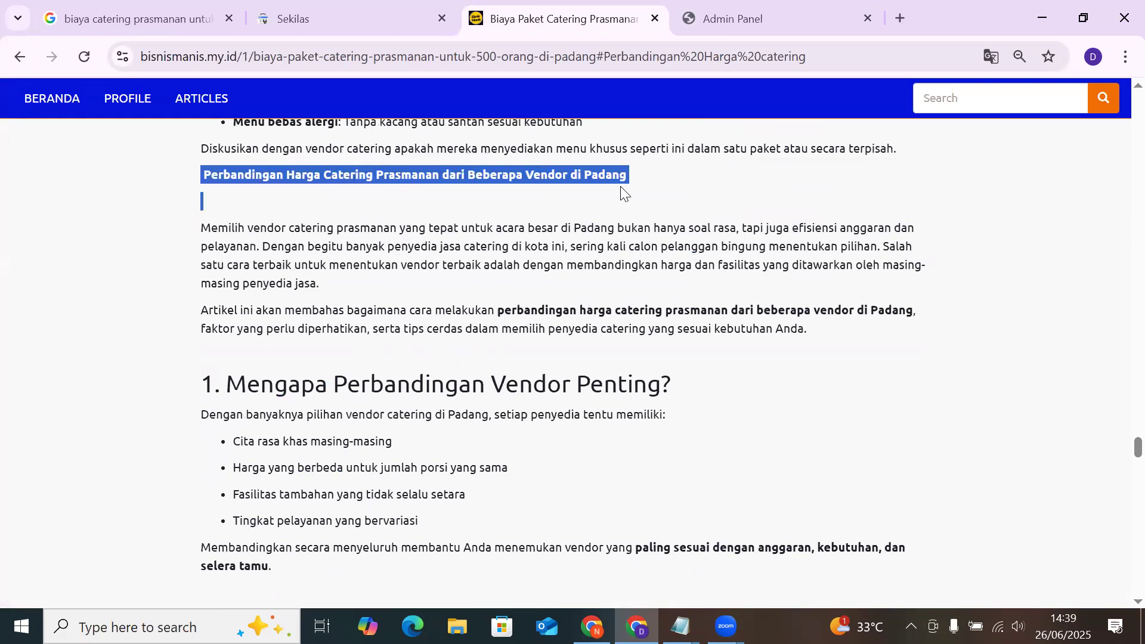
Review the published articles around the comparison section and the remaining headings 5 to 9 that follow it
scroll(510, 367, up, 12)
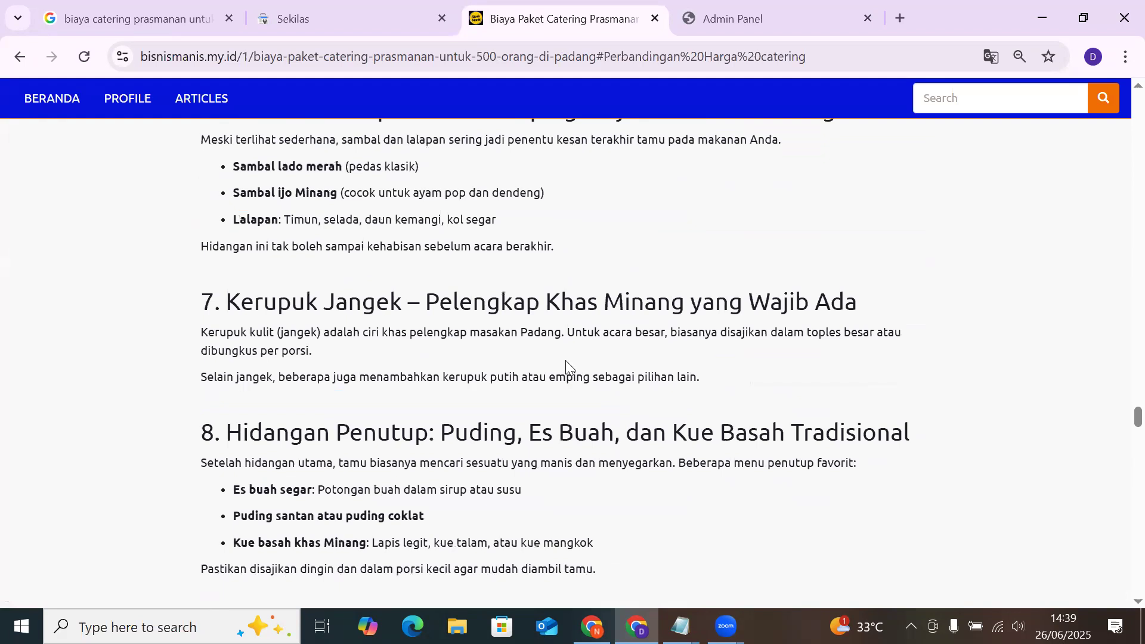
scroll(567, 364, up, 2)
scroll(552, 376, down, 15)
scroll(540, 376, down, 20)
drag(676, 451, 192, 334)
drag(706, 515, 195, 438)
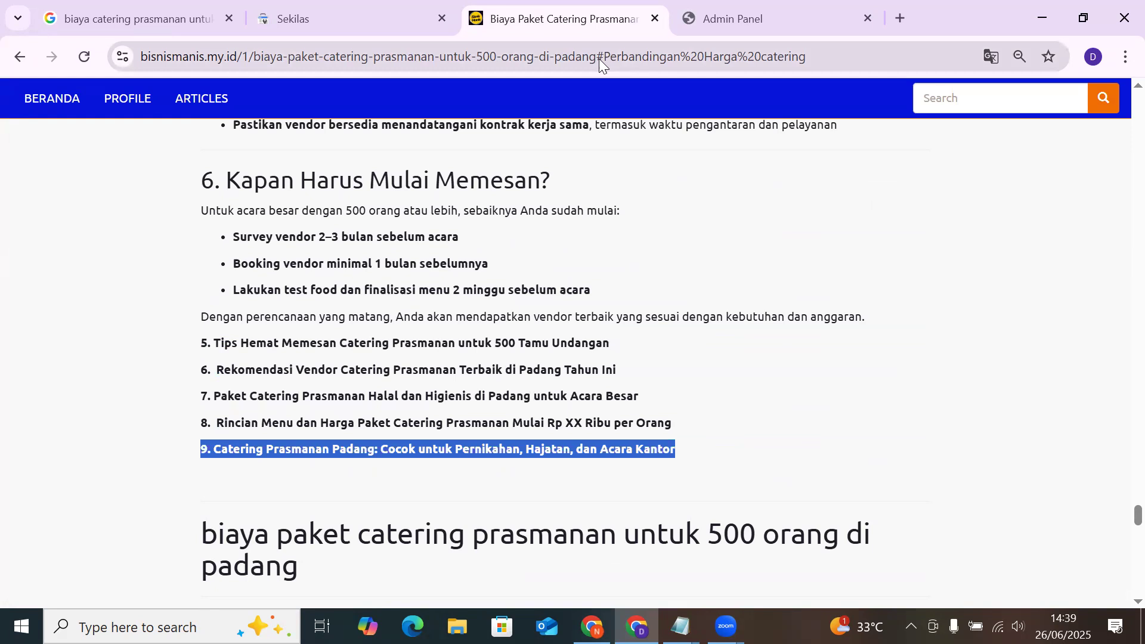
Copy the catering page's URL without its "#Perbandingan Harga catering" anchor and inspect it in Google Search Console
drag(596, 56, 764, 66)
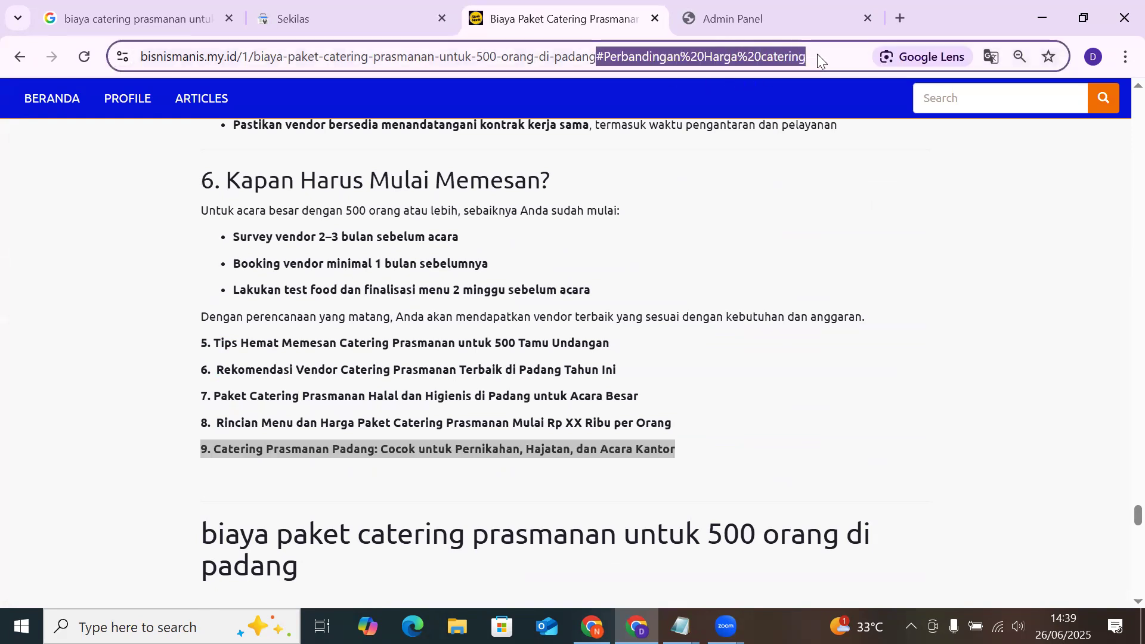
key(BackSpace)
drag(701, 58, 112, 39)
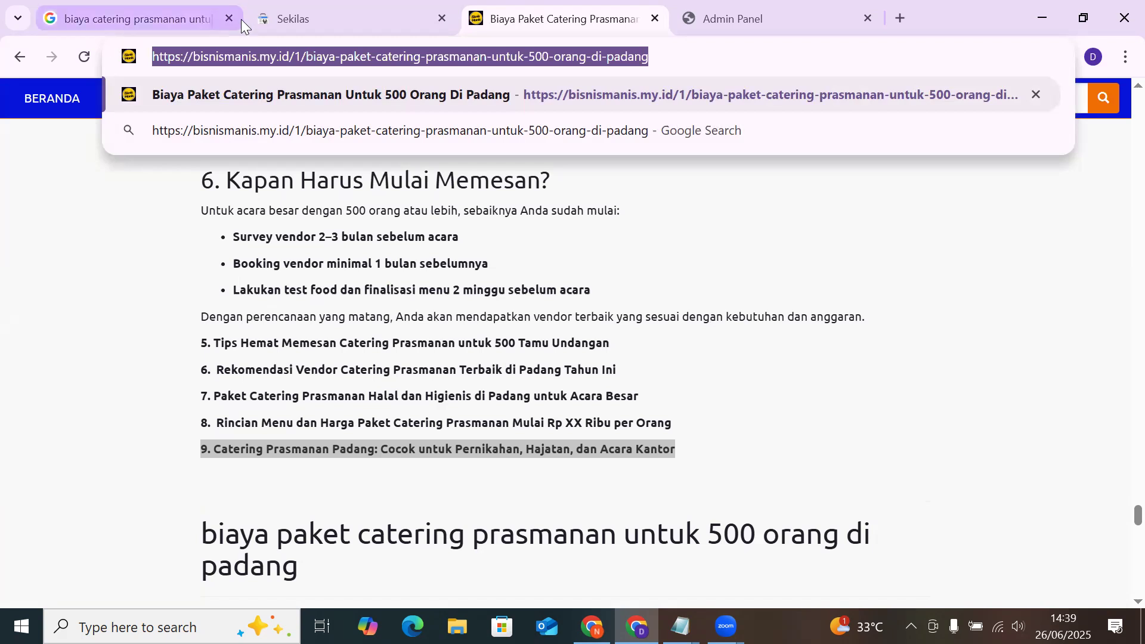
click(364, 15)
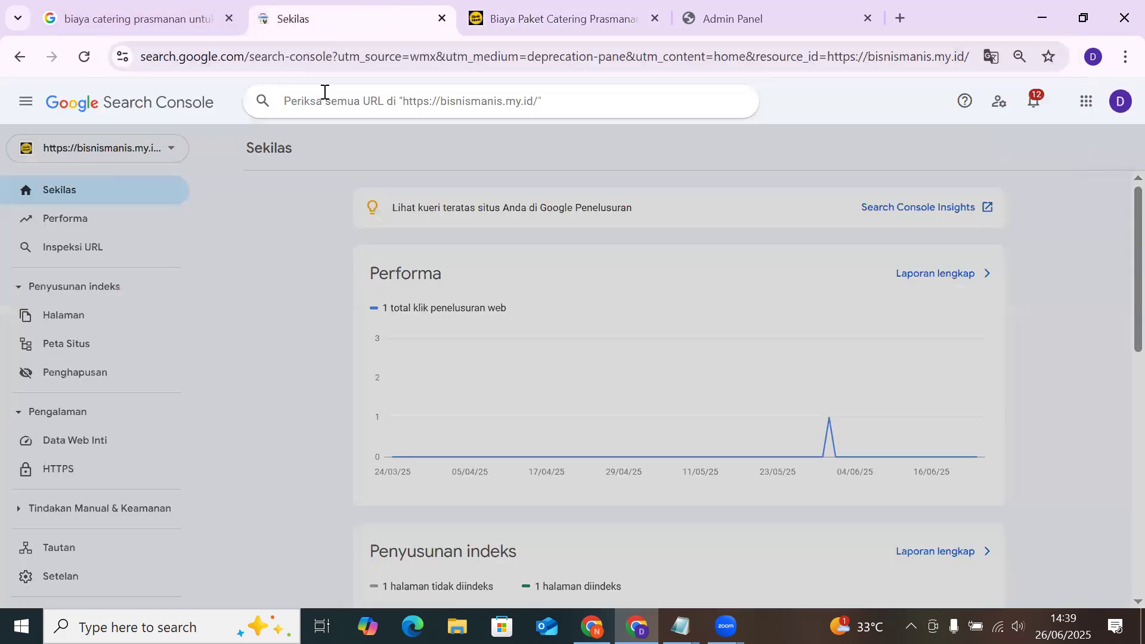
click(325, 92)
key(ctrl+v)
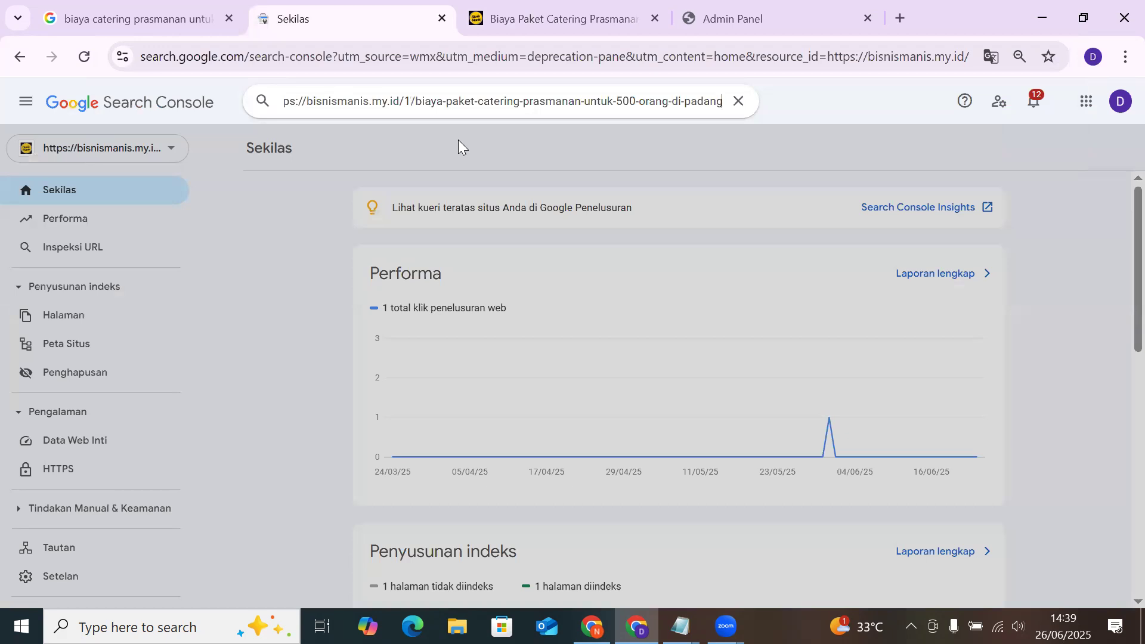
key(Return)
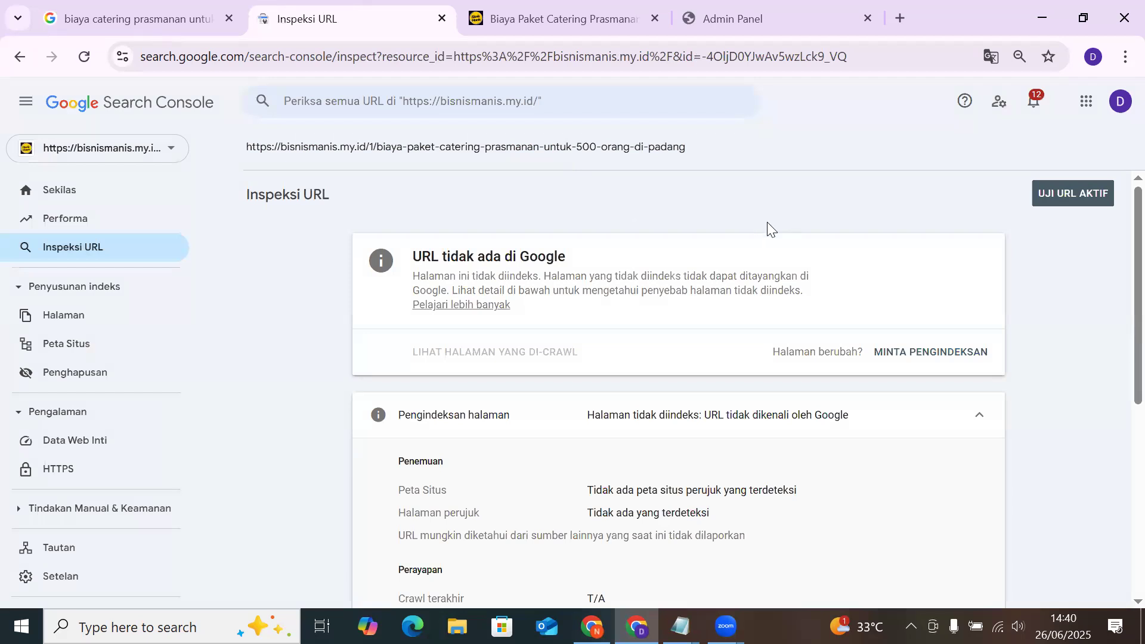
Run the live test on the catering page's URL, request its indexing and dismiss the confirmation
click(1059, 196)
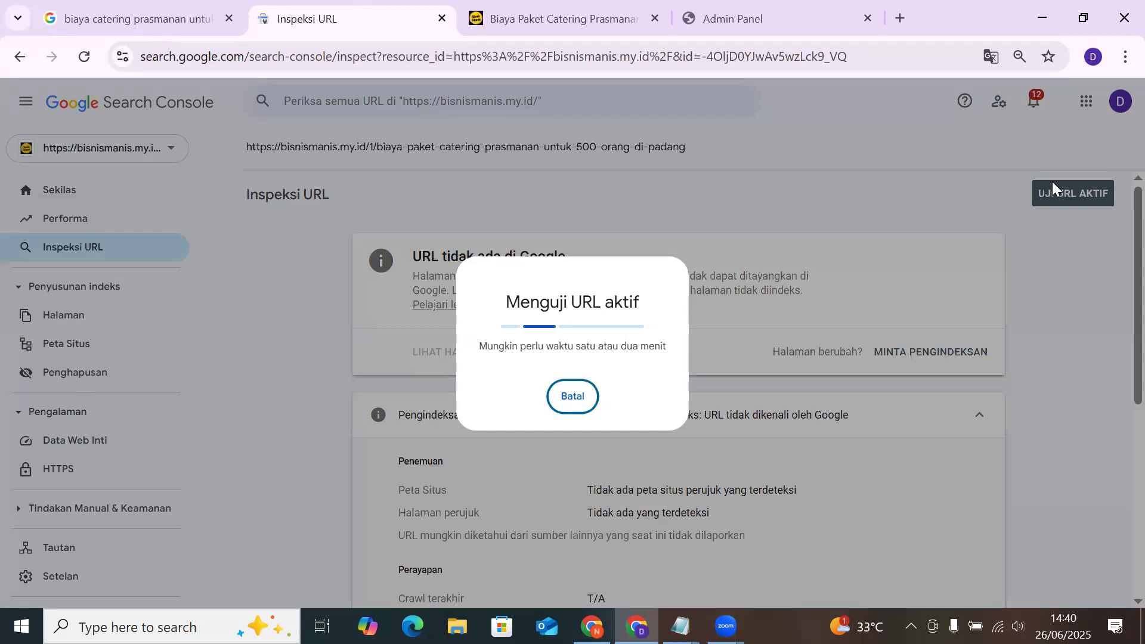
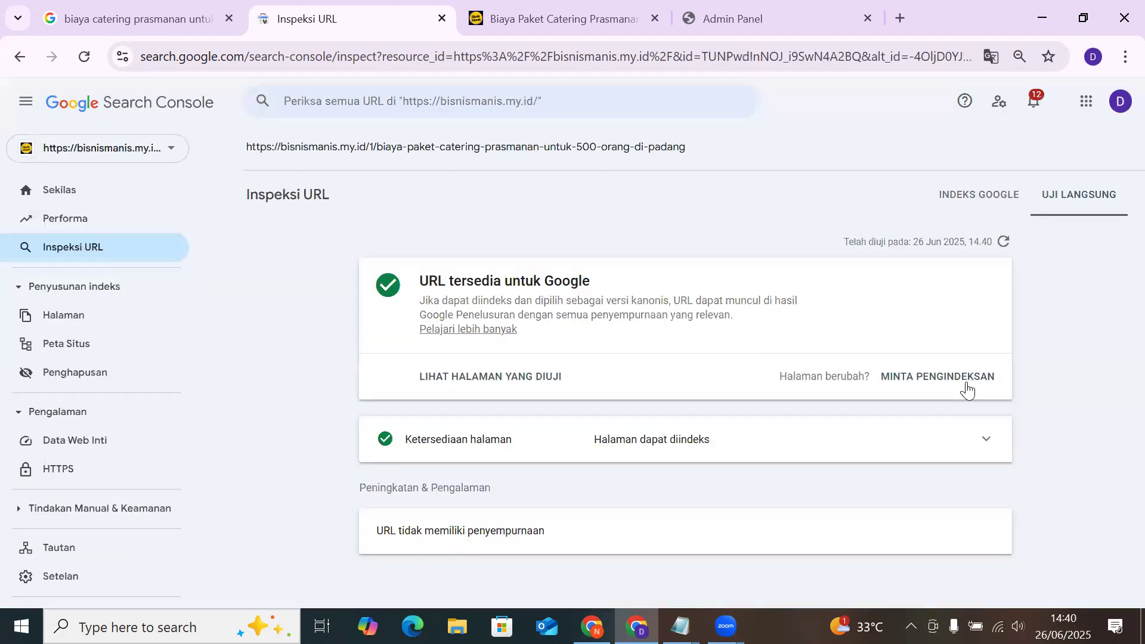
click(968, 390)
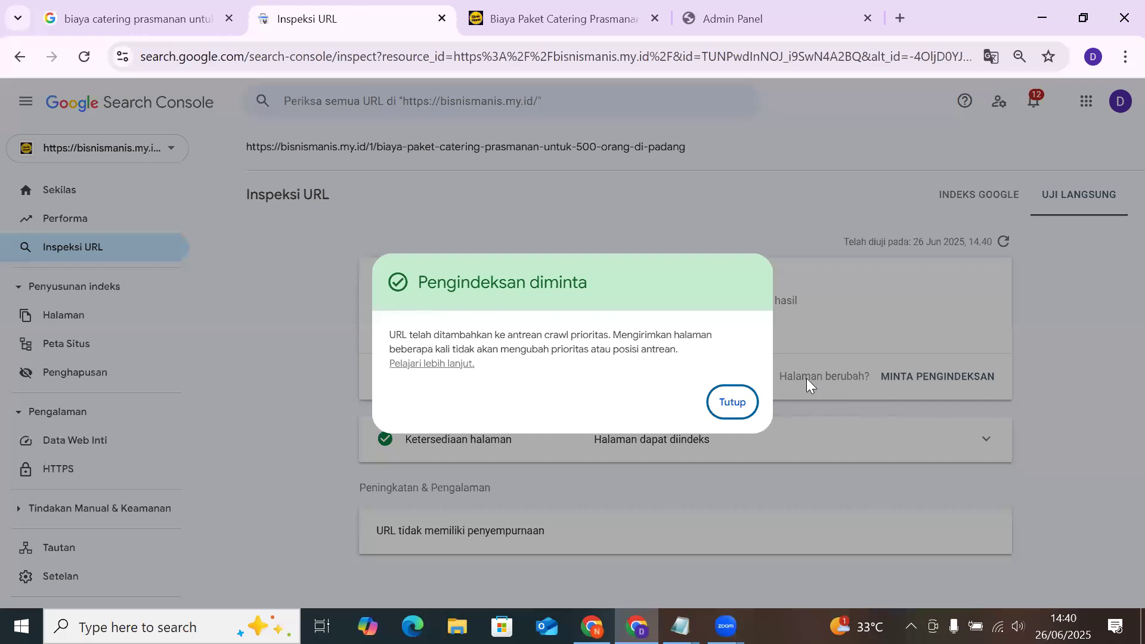
click(726, 409)
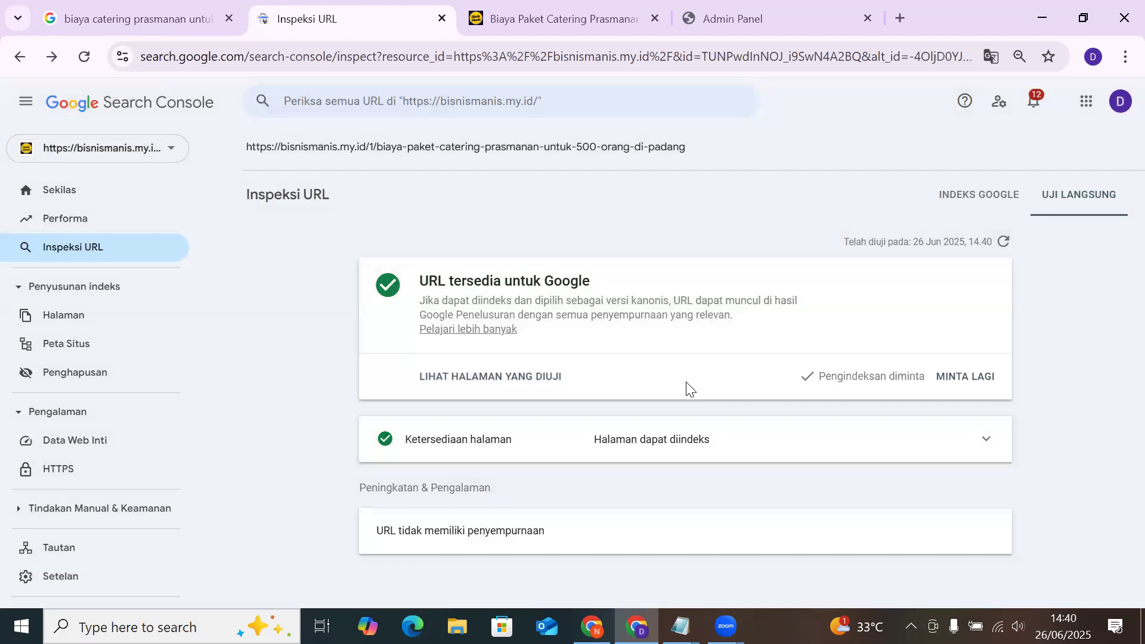
Review the published catering page from the comparison article back up to its main title
click(549, 18)
scroll(629, 206, up, 20)
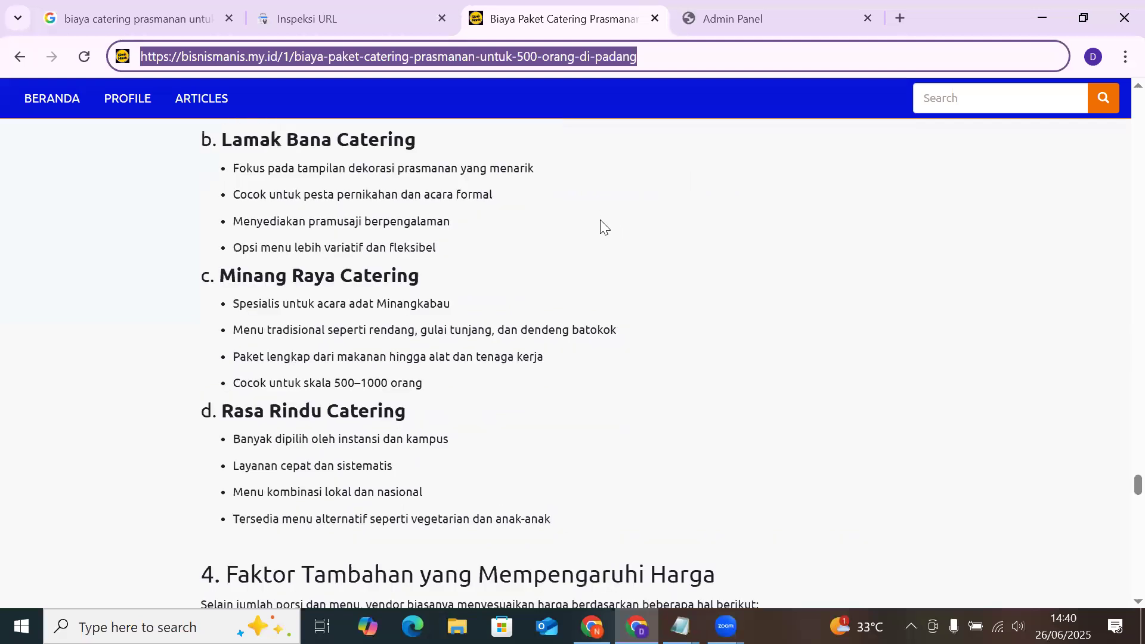
scroll(605, 197, up, 15)
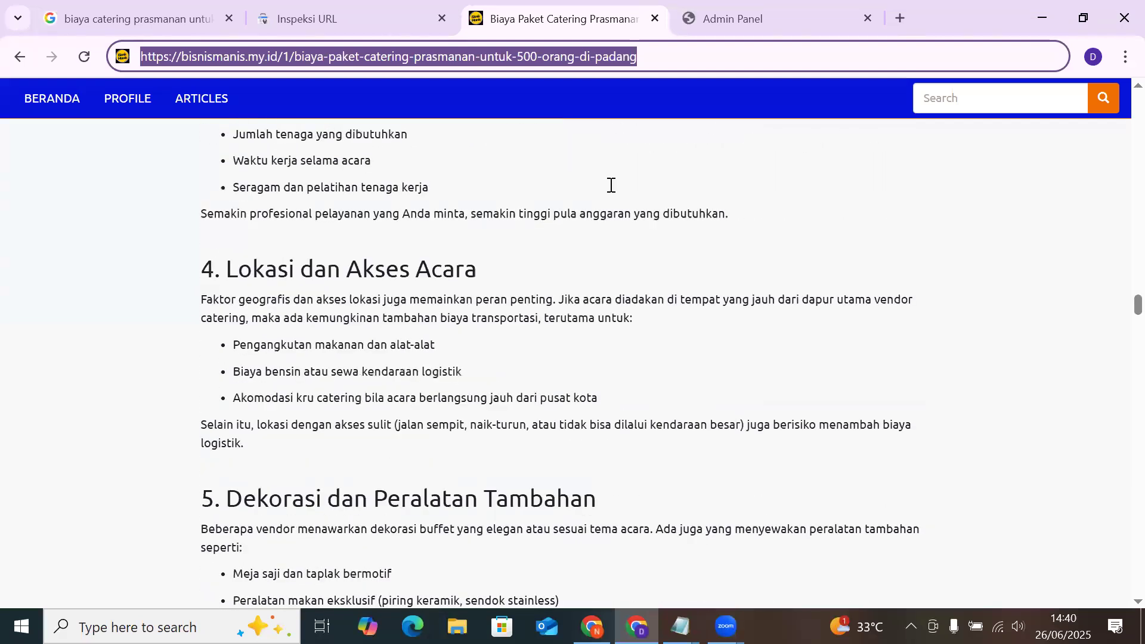
scroll(611, 186, down, 8)
scroll(615, 189, up, 10)
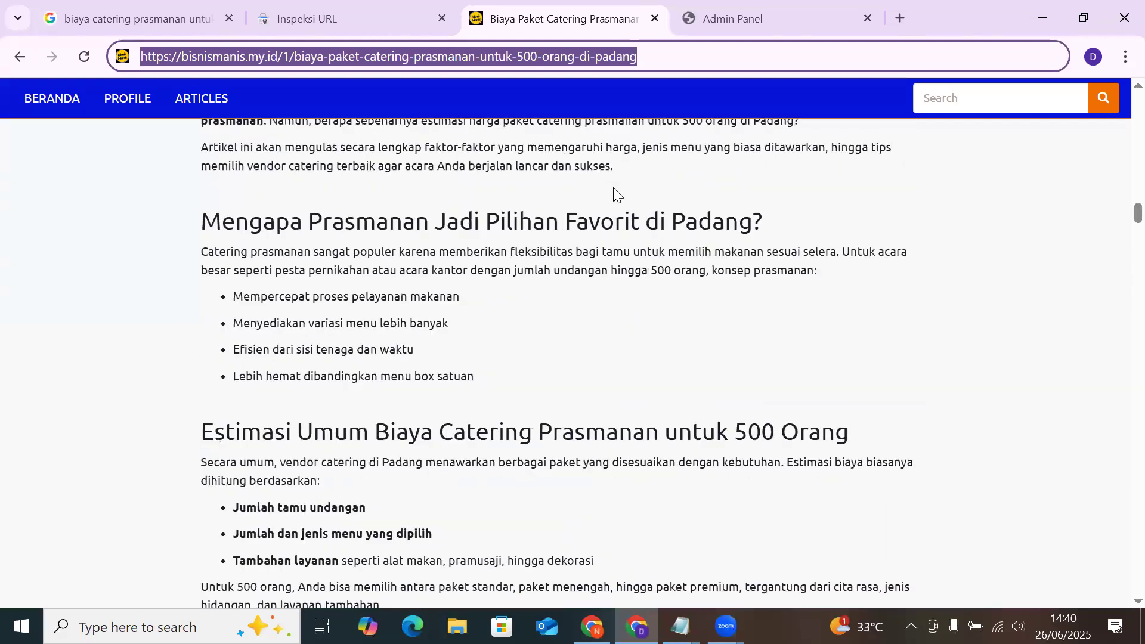
scroll(617, 195, up, 10)
scroll(618, 195, up, 8)
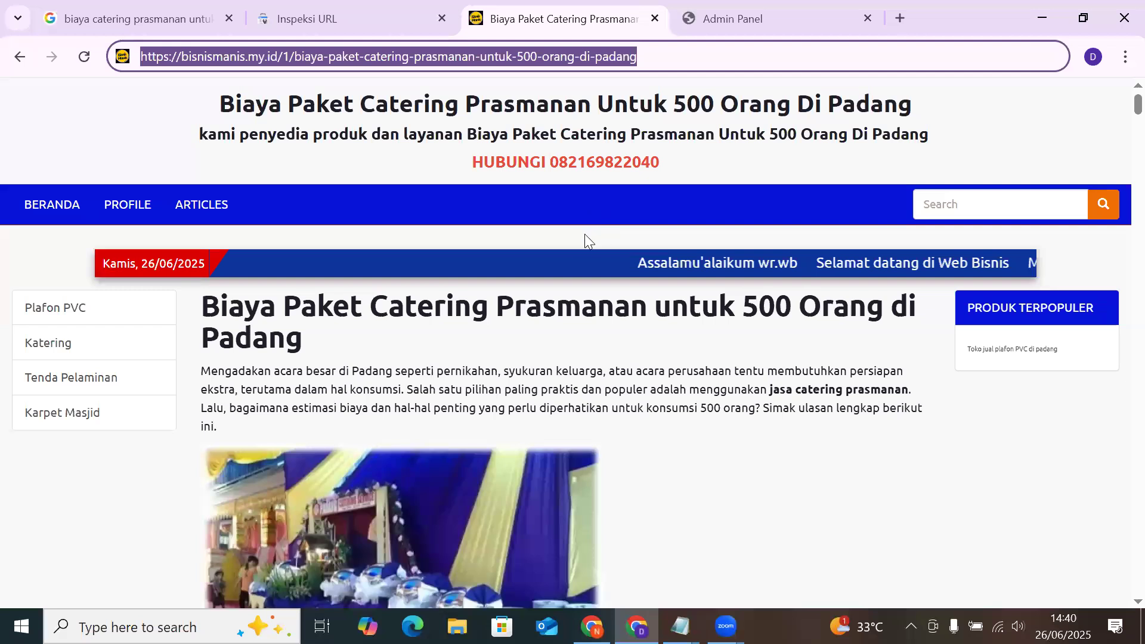
Search Google for "site:ekonomiumat.my.id/1" in place of the earlier catering query
click(110, 8)
key(BackSpace)
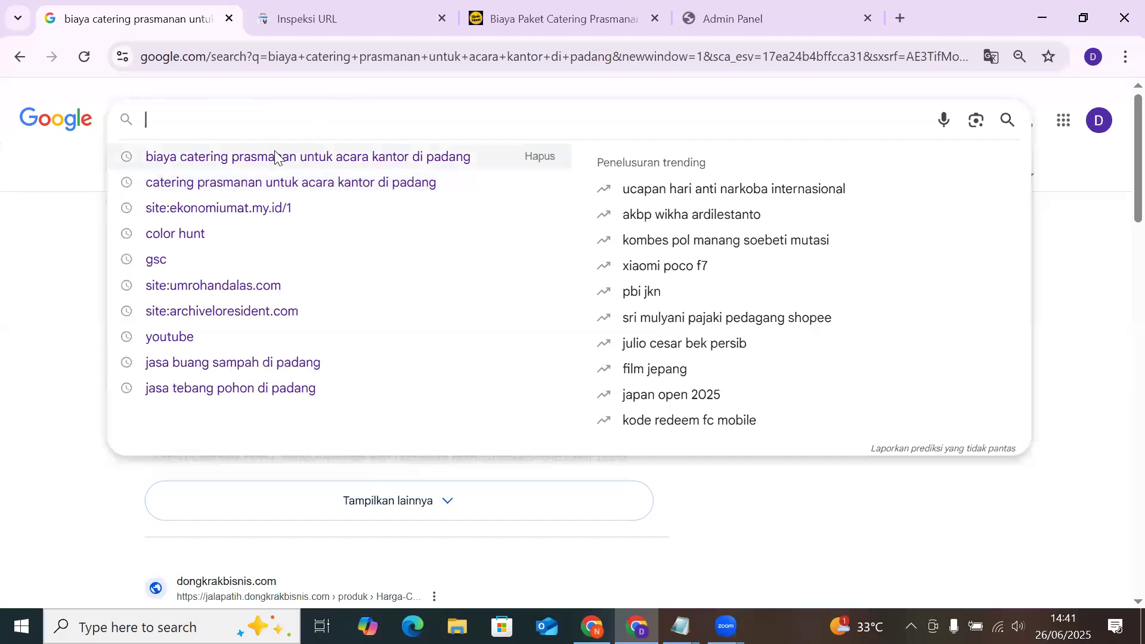
click(218, 209)
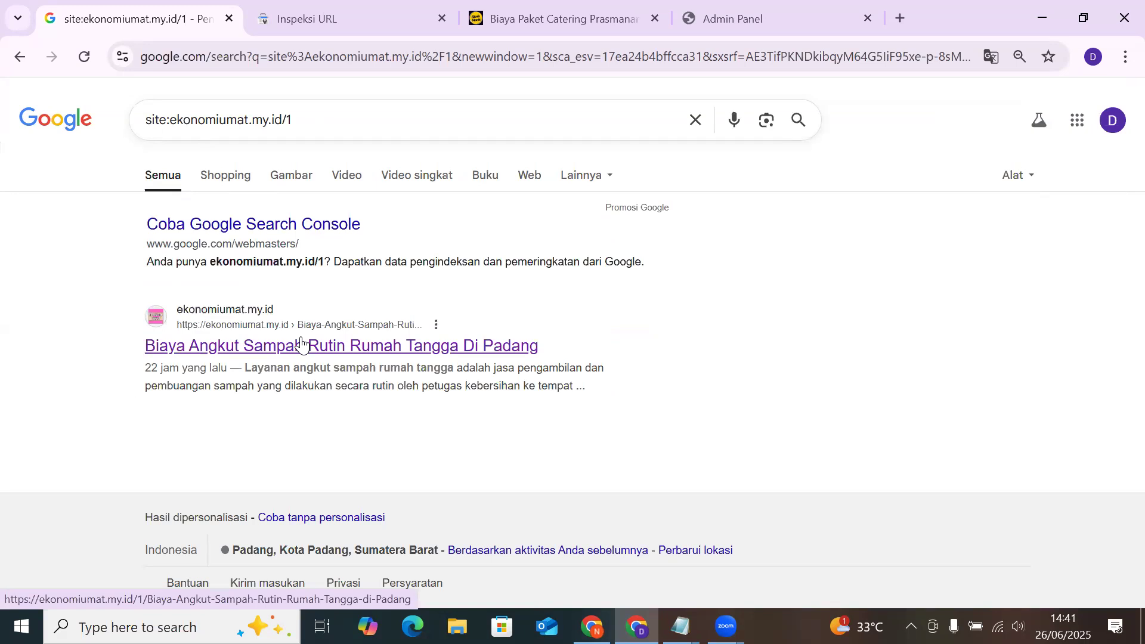
Search Google for the listed page's title, "Biaya Angkut Sampah Rutin Rumah Tangga Di Padang", and locate the ekonomiumat.my.id listing
drag(552, 359, 141, 340)
key(ctrl+c)
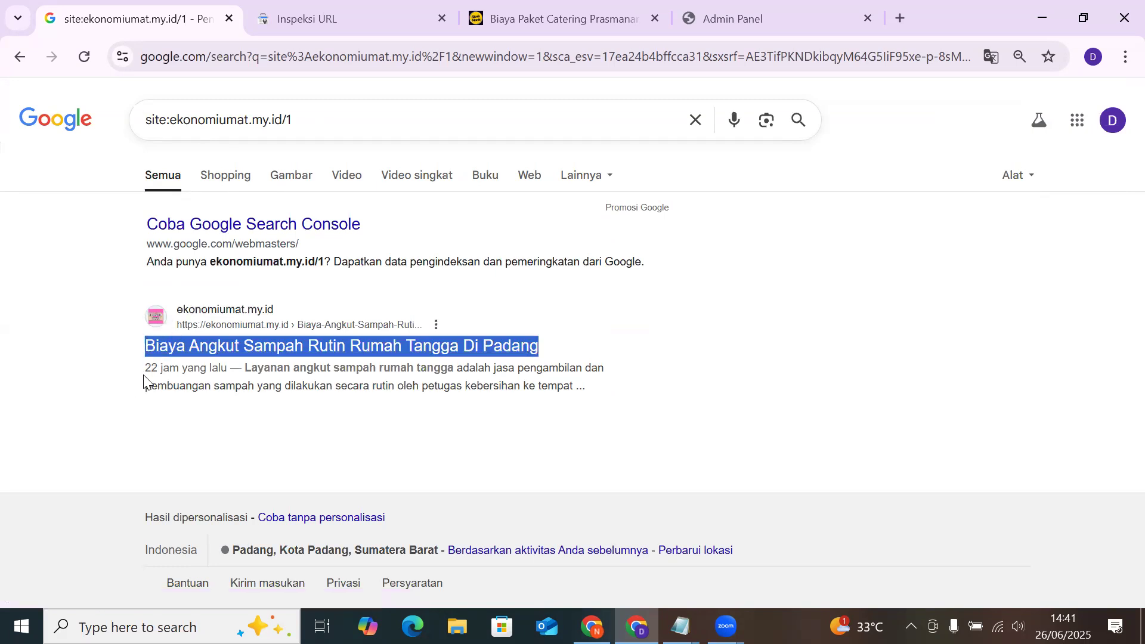
drag(309, 119, 150, 119)
key(ctrl+v)
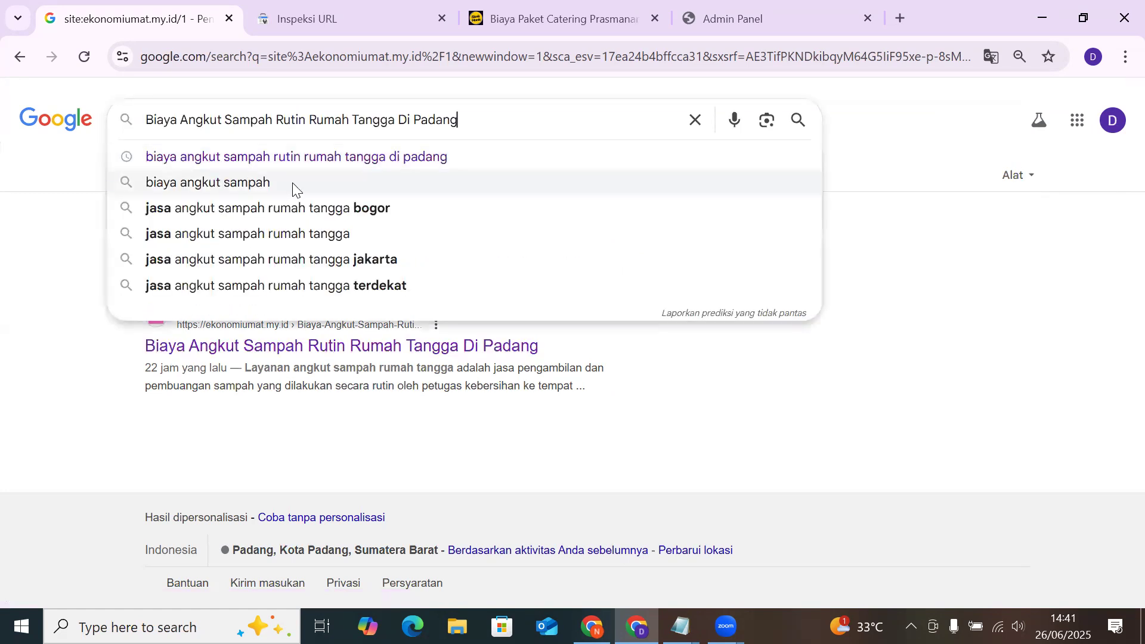
click(797, 121)
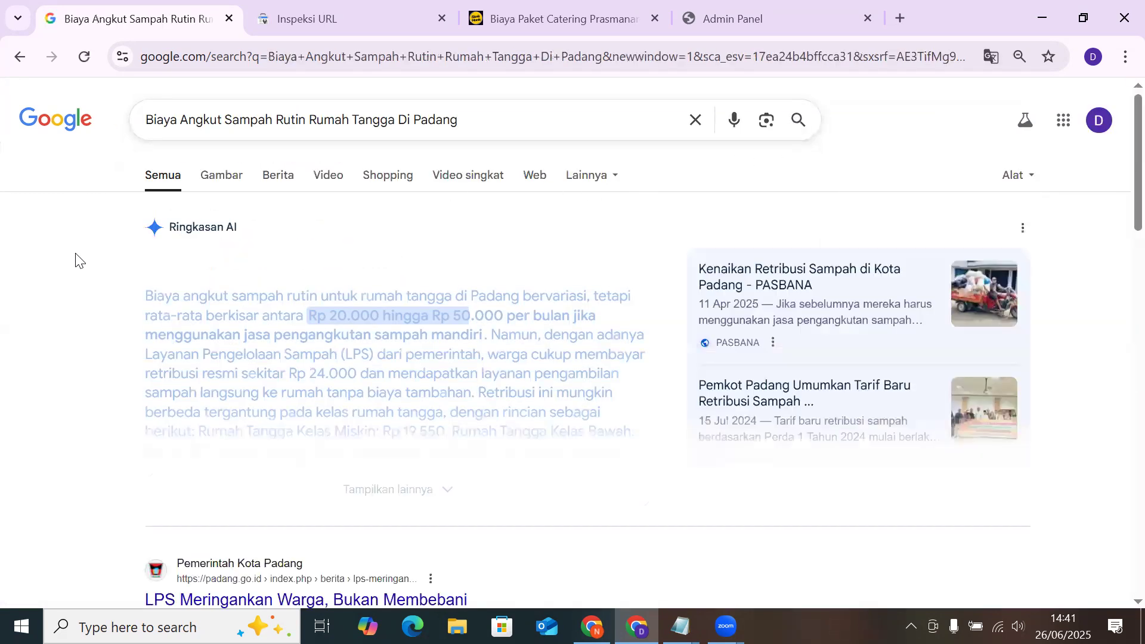
scroll(74, 262, down, 15)
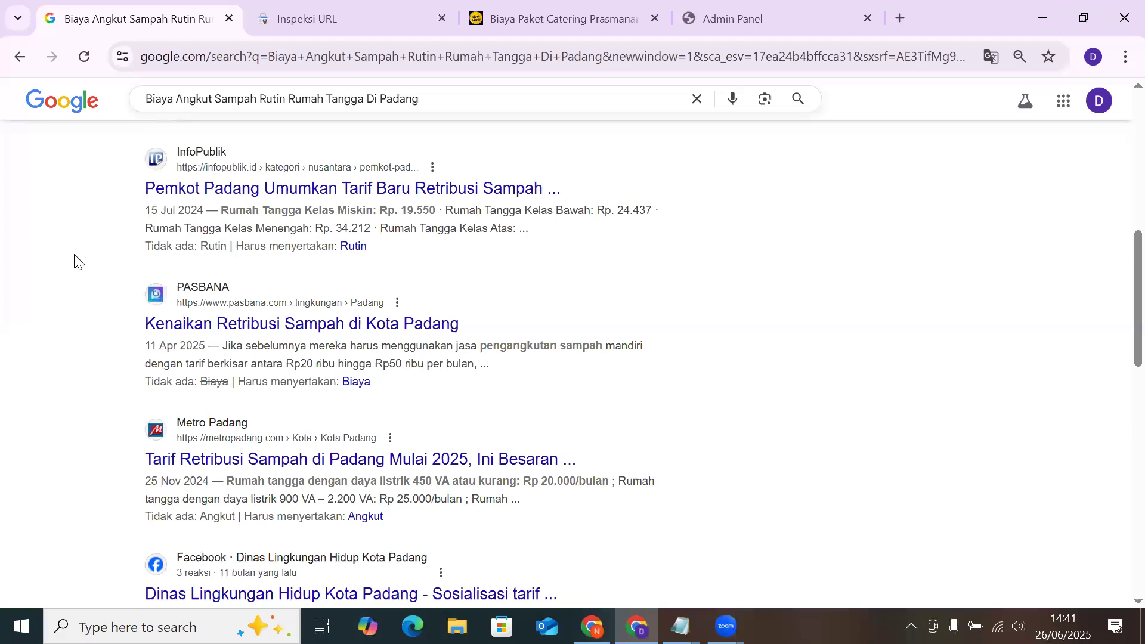
scroll(74, 261, down, 3)
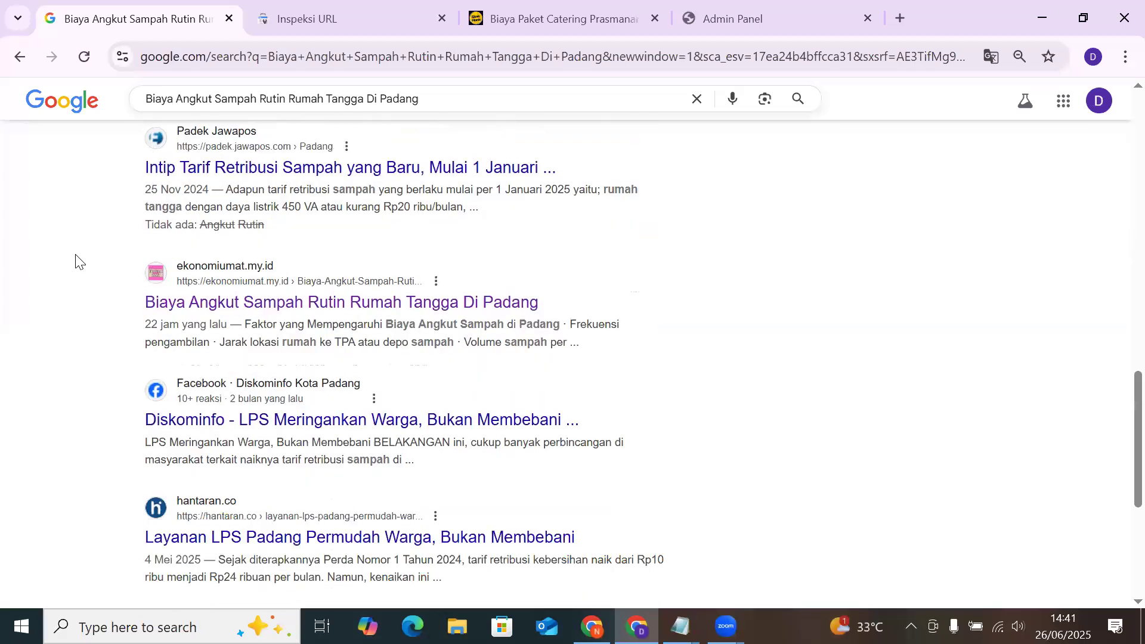
drag(176, 300, 135, 307)
triple_click(143, 307)
scroll(179, 185, up, 3)
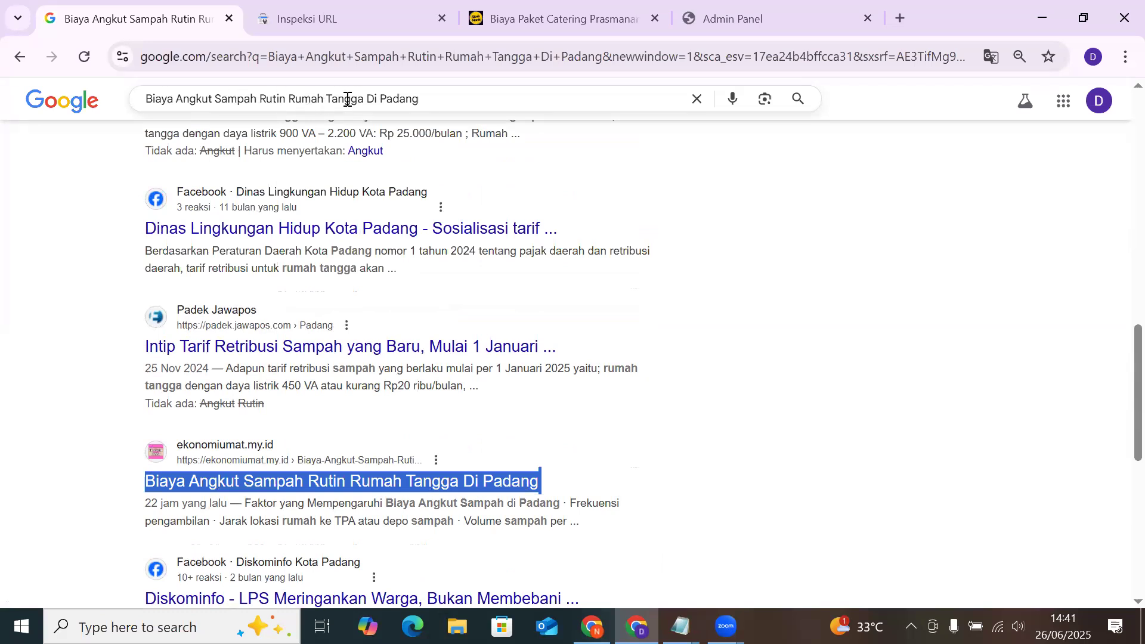
Search again without the word "Rutin" and look for the ekonomiumat.my.id listing through the second page of results
click(289, 102)
double_click(260, 103)
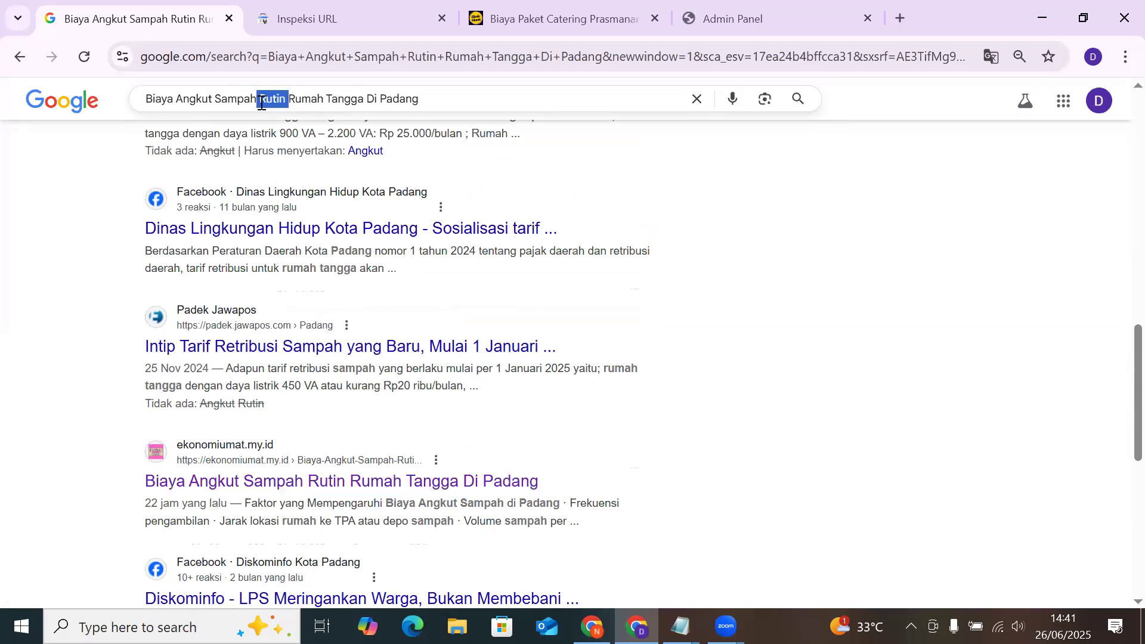
key(BackSpace)
key(Return)
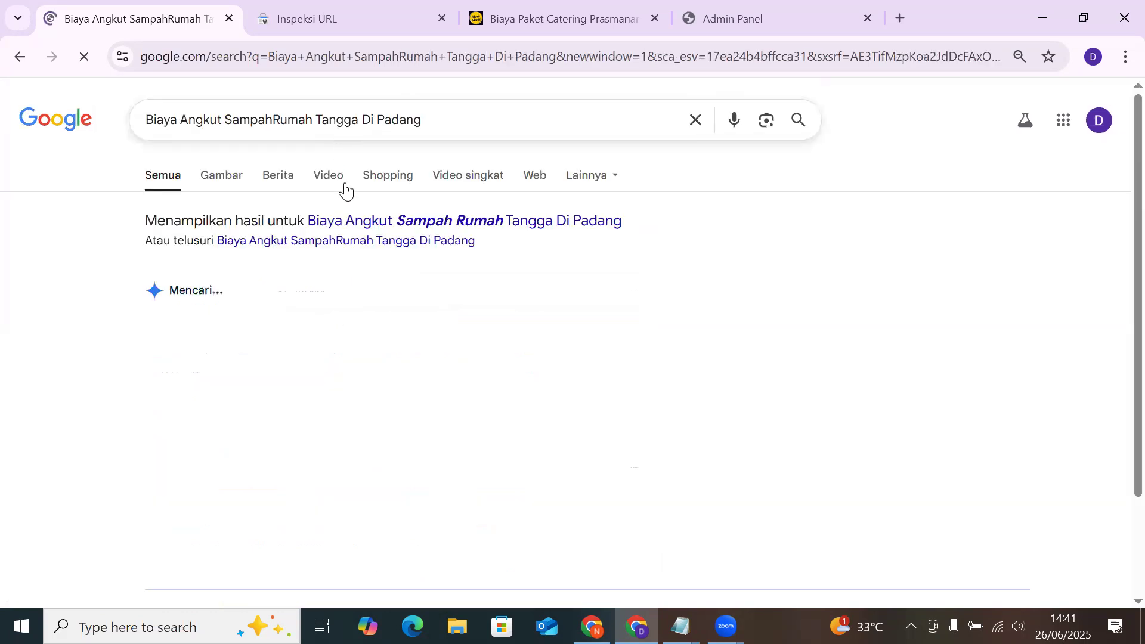
scroll(289, 293, down, 10)
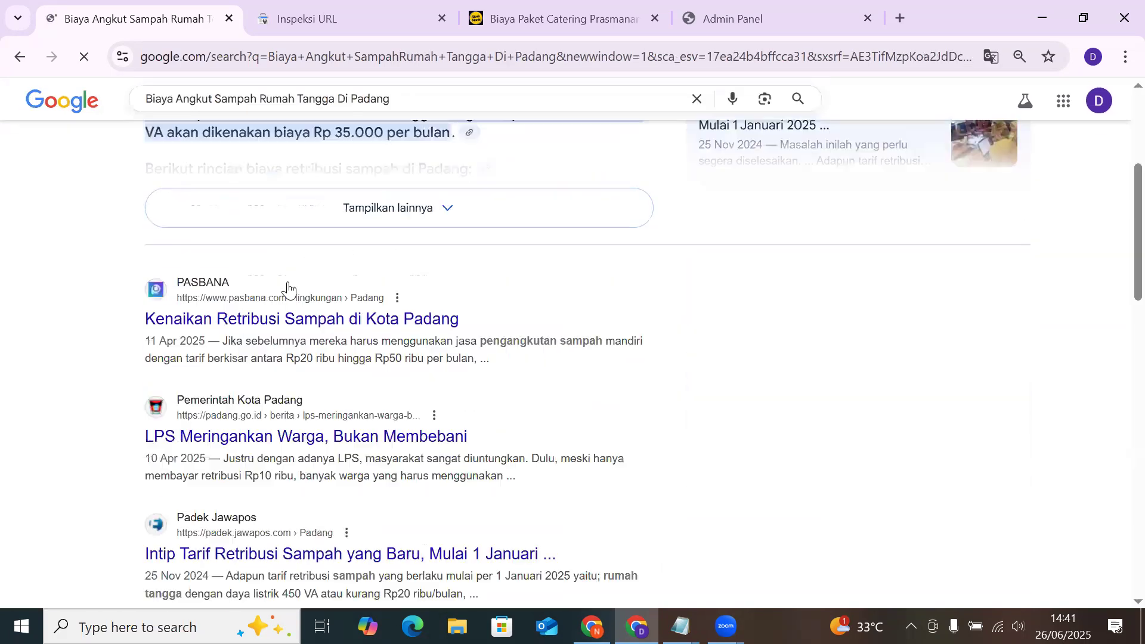
scroll(289, 293, down, 10)
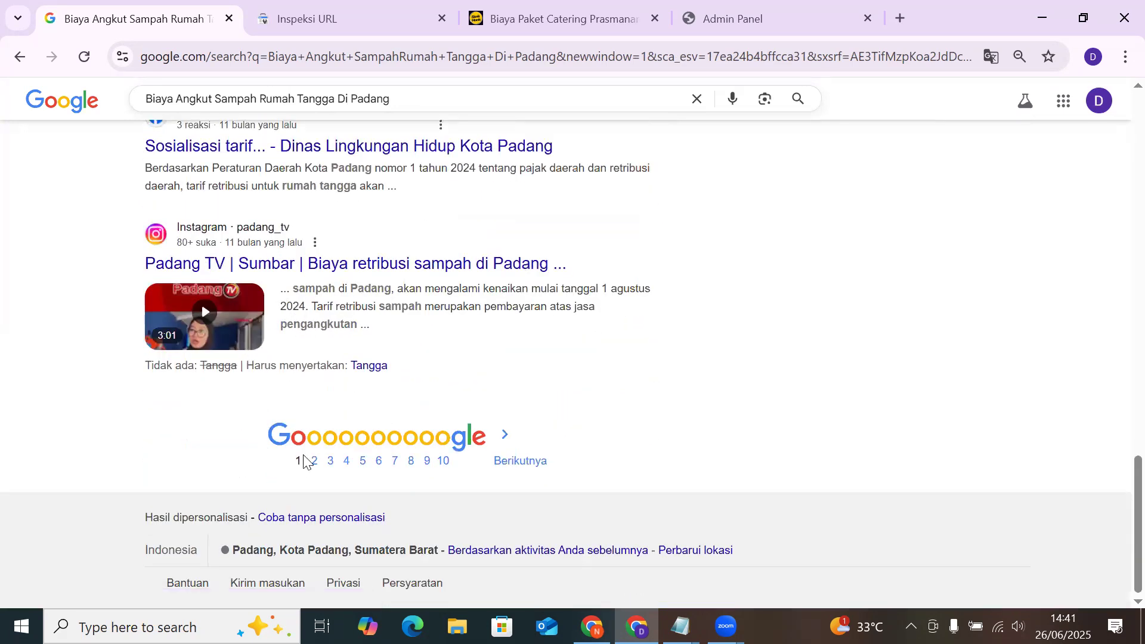
click(312, 464)
scroll(274, 310, down, 3)
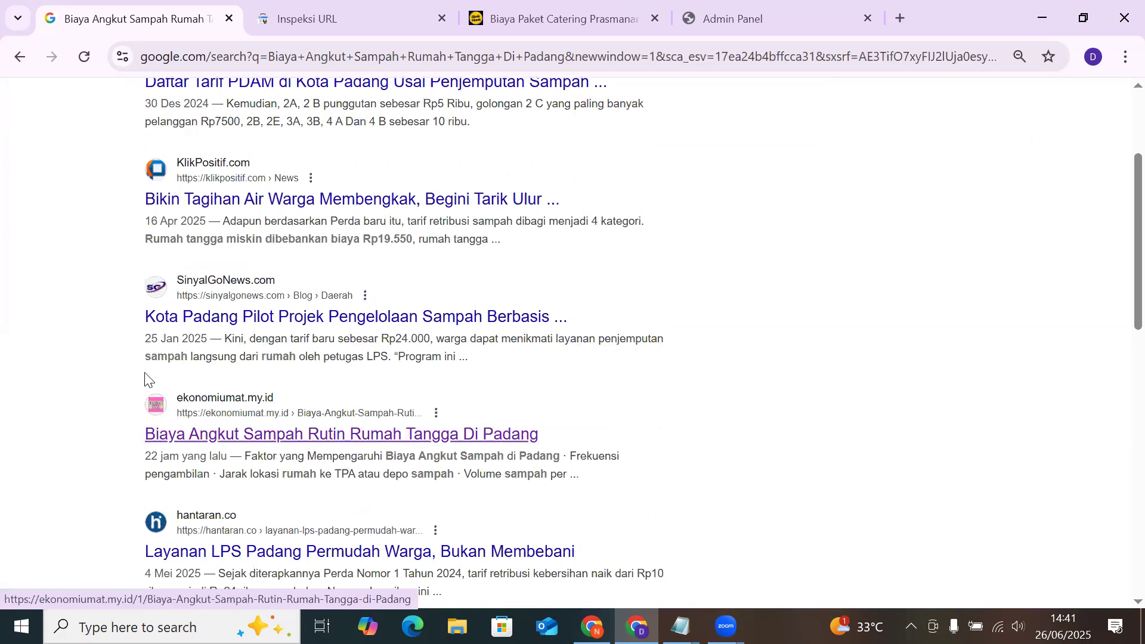
scroll(249, 340, up, 3)
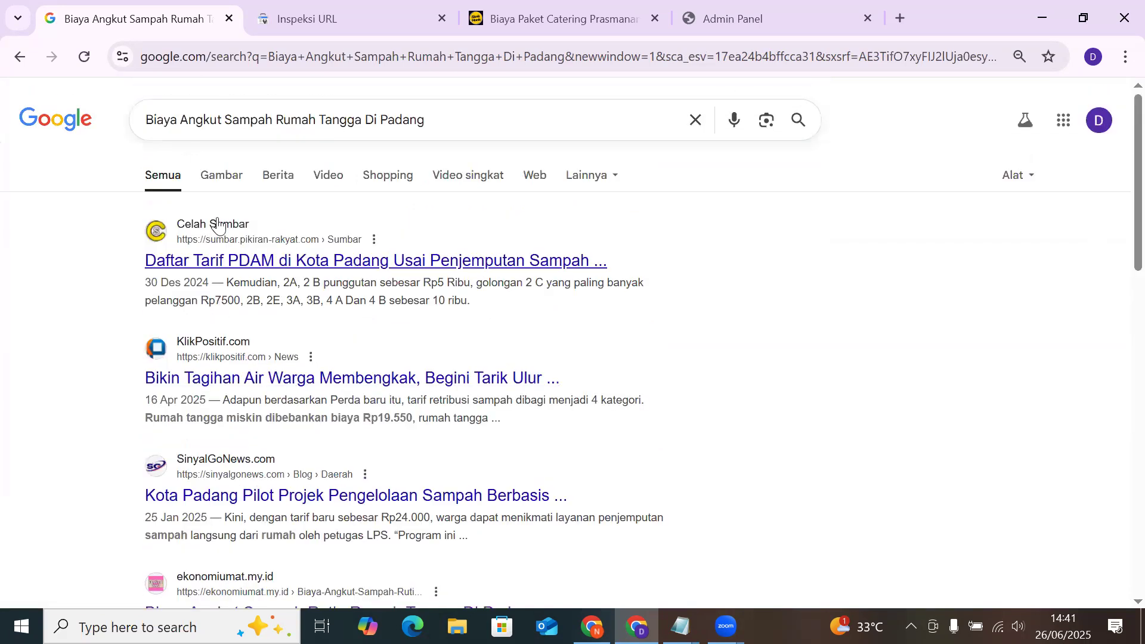
Search Google for "jasa Angkut Sampah Rumah Tangga Di Padang" and scan the first page of results for the site's listing
drag(180, 120, 143, 126)
key(BackSpace)
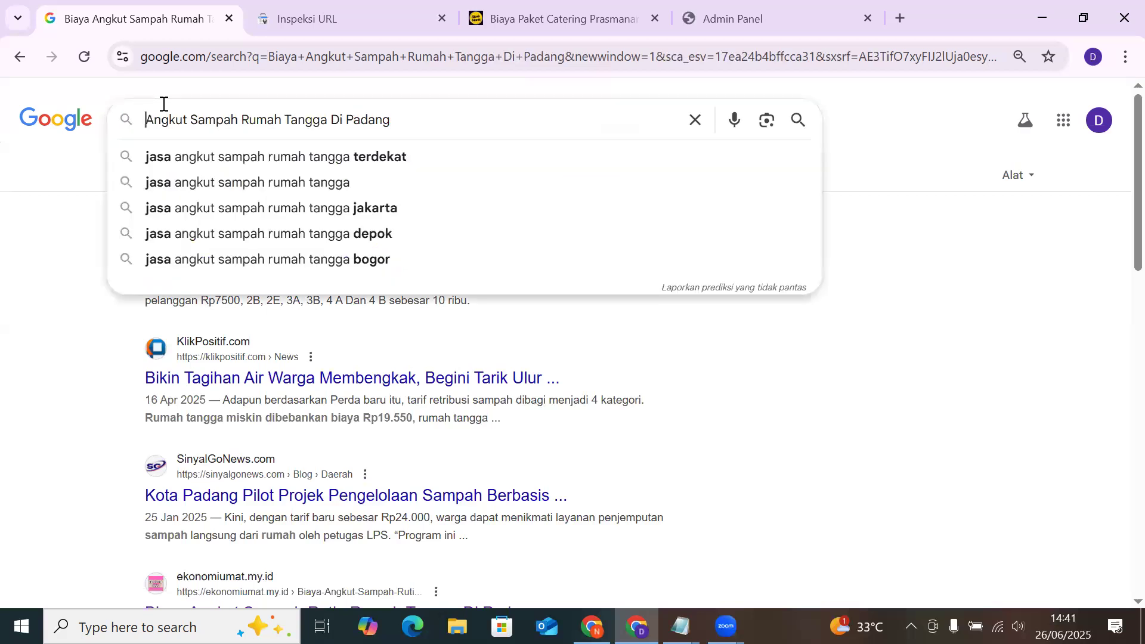
text(jasa)
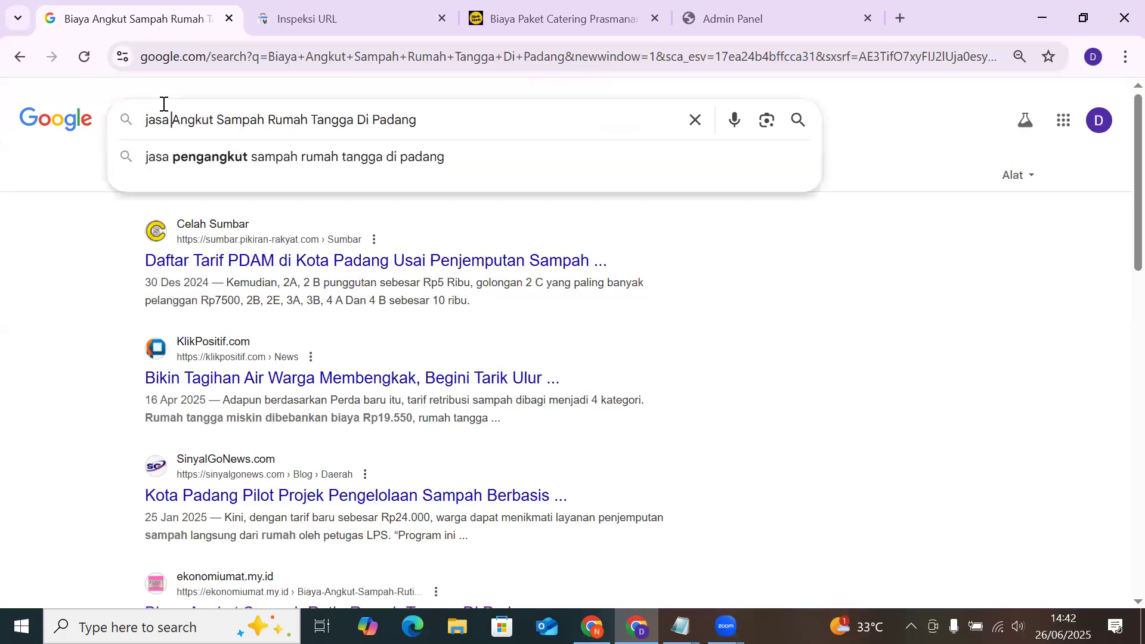
scroll(157, 179, down, 2)
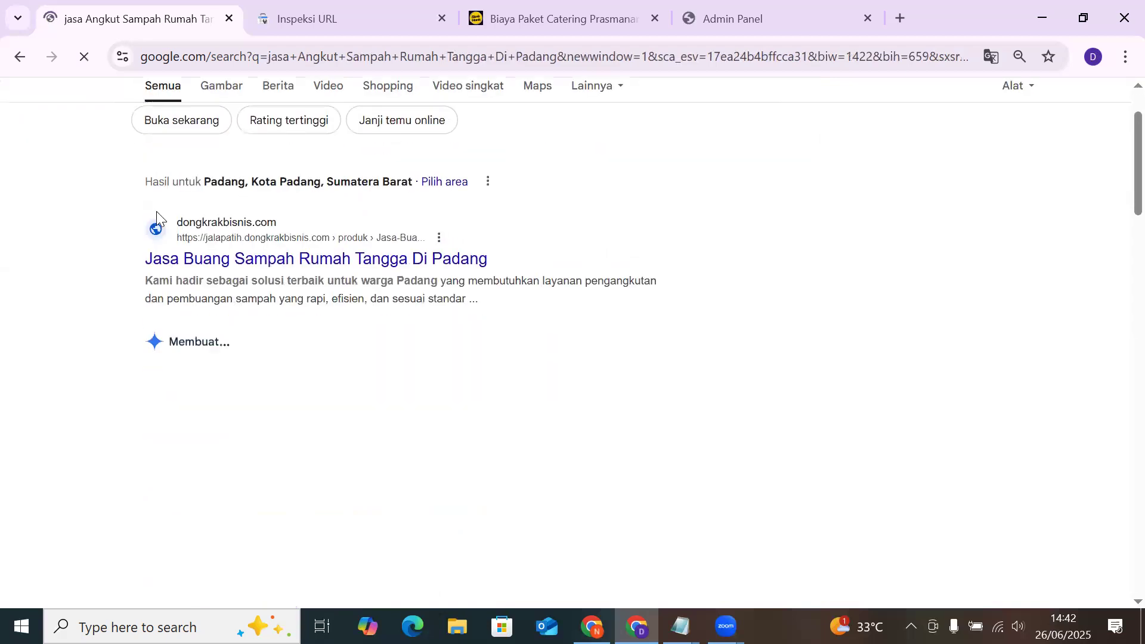
scroll(124, 256, down, 10)
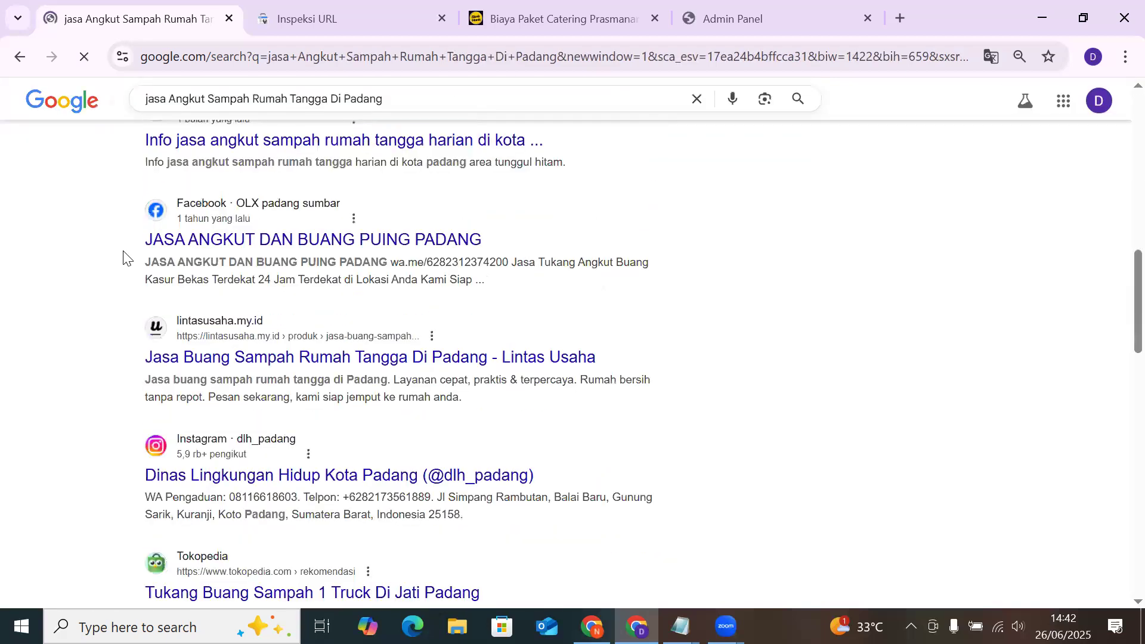
scroll(124, 258, down, 5)
scroll(123, 257, down, 8)
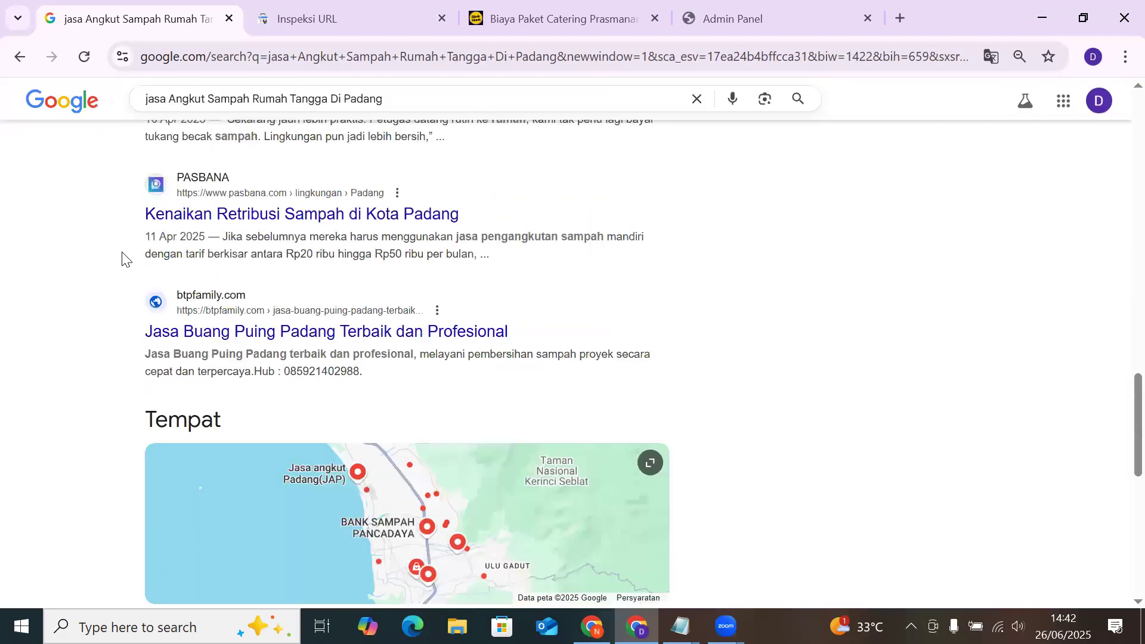
scroll(124, 260, up, 1)
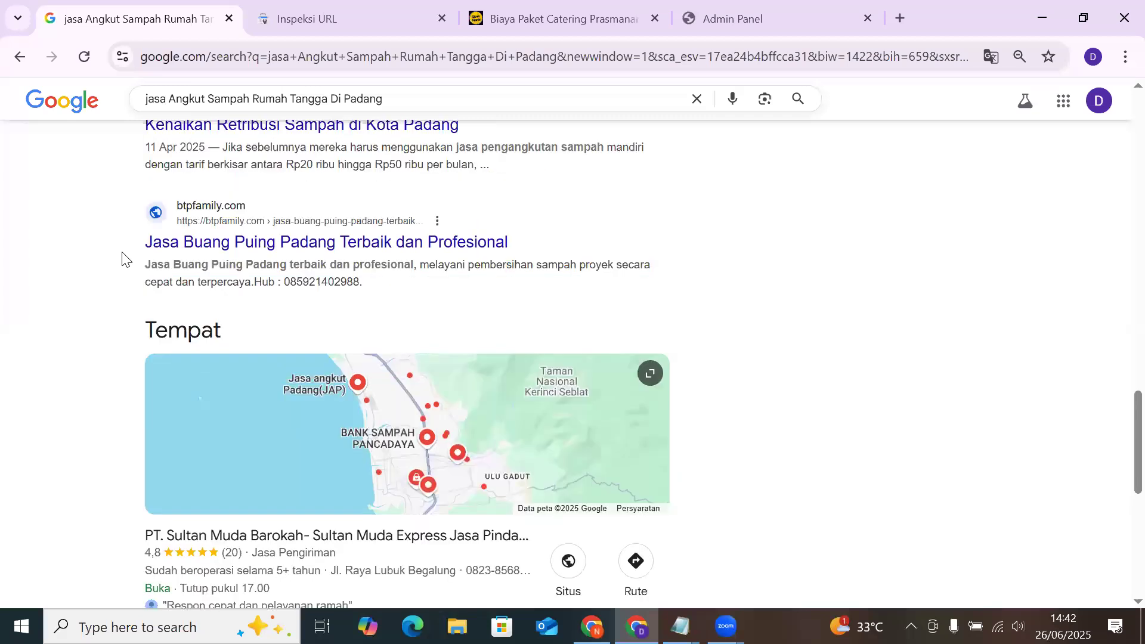
scroll(261, 414, down, 7)
Look for the site's listing on the second and third pages of the search results
click(313, 523)
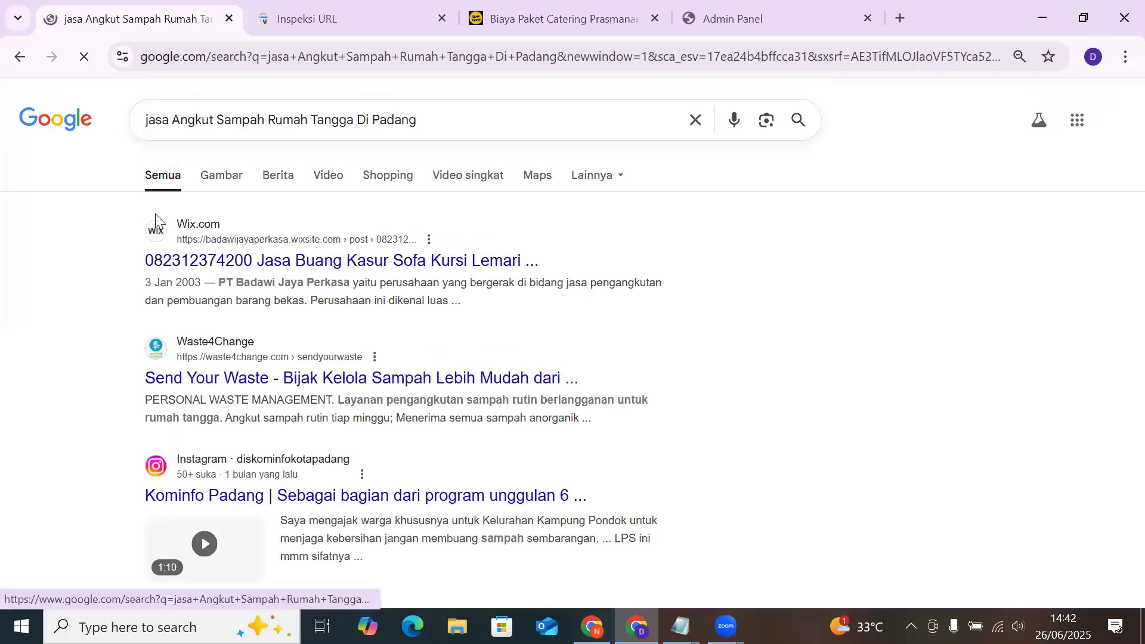
scroll(146, 271, down, 4)
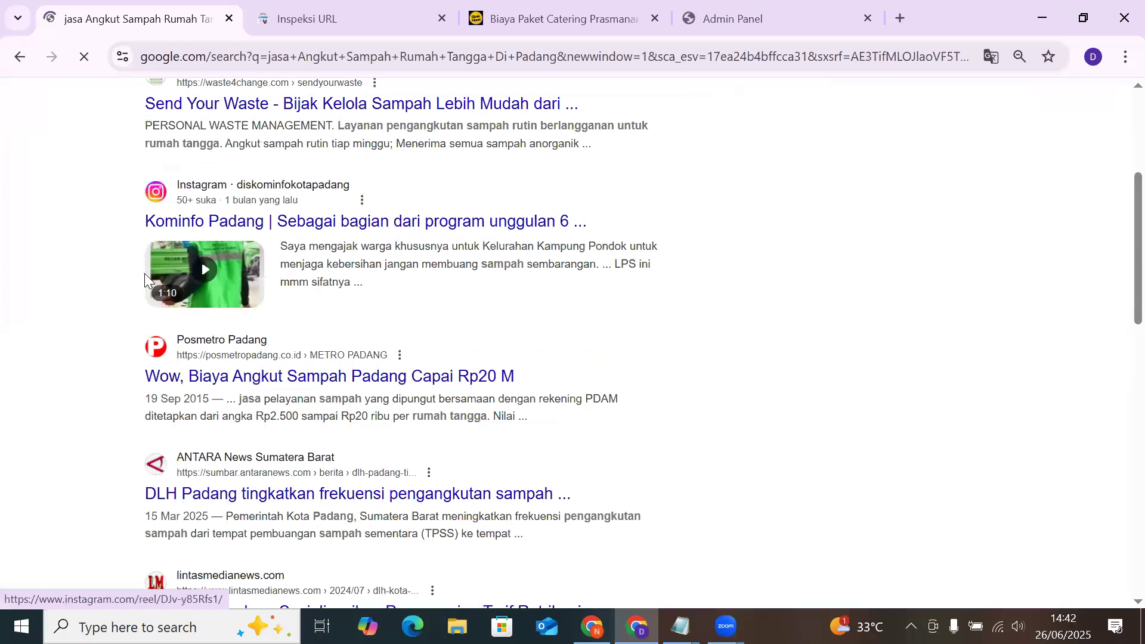
scroll(145, 276, down, 9)
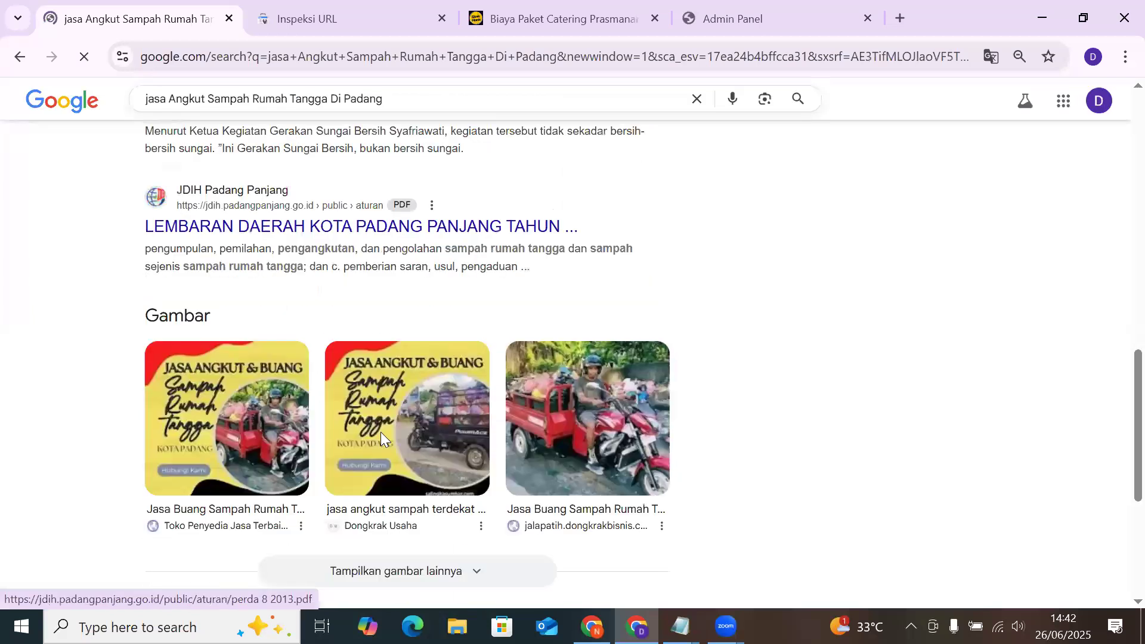
scroll(381, 432, down, 5)
click(367, 461)
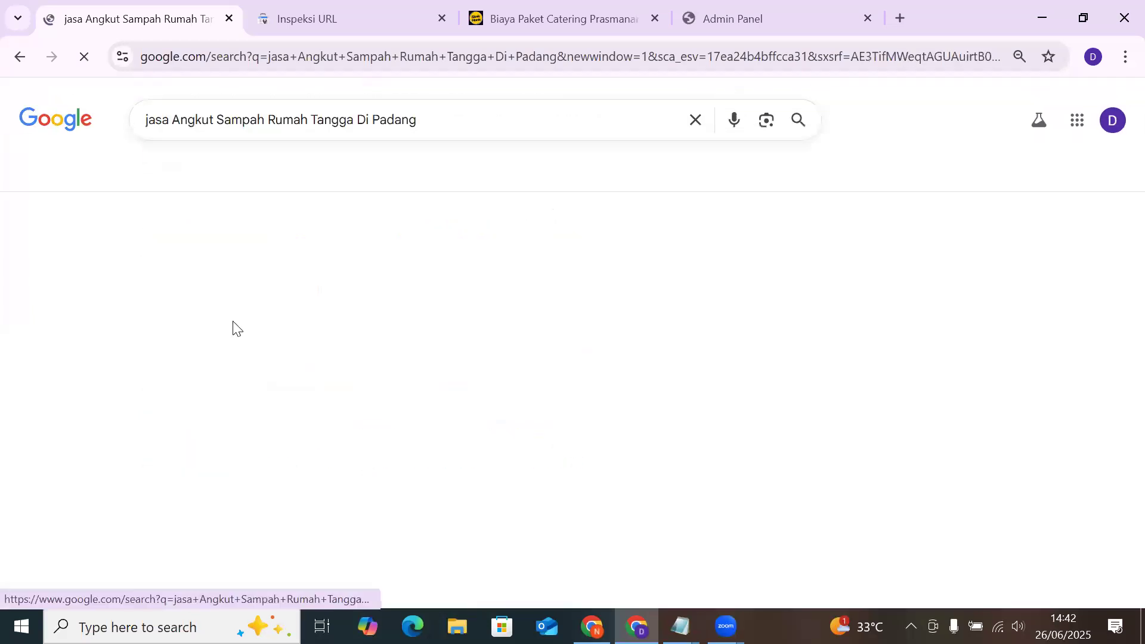
scroll(231, 328, down, 5)
scroll(229, 322, down, 9)
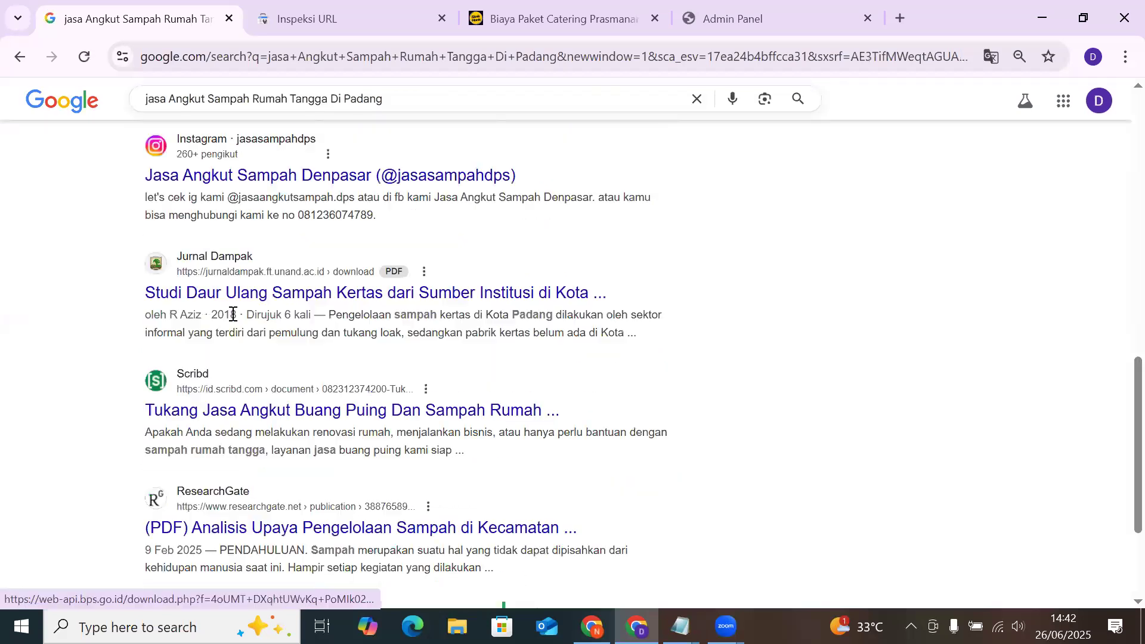
scroll(268, 401, down, 2)
Look for the site's listing on the fourth page of the search results
click(380, 534)
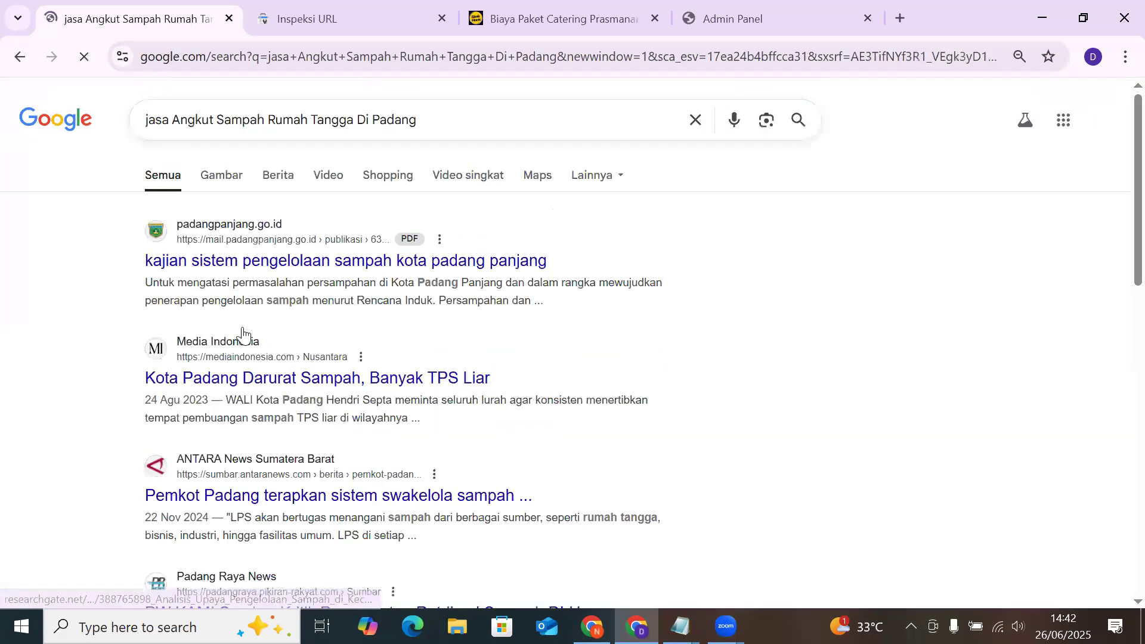
scroll(244, 329, down, 3)
scroll(243, 328, down, 2)
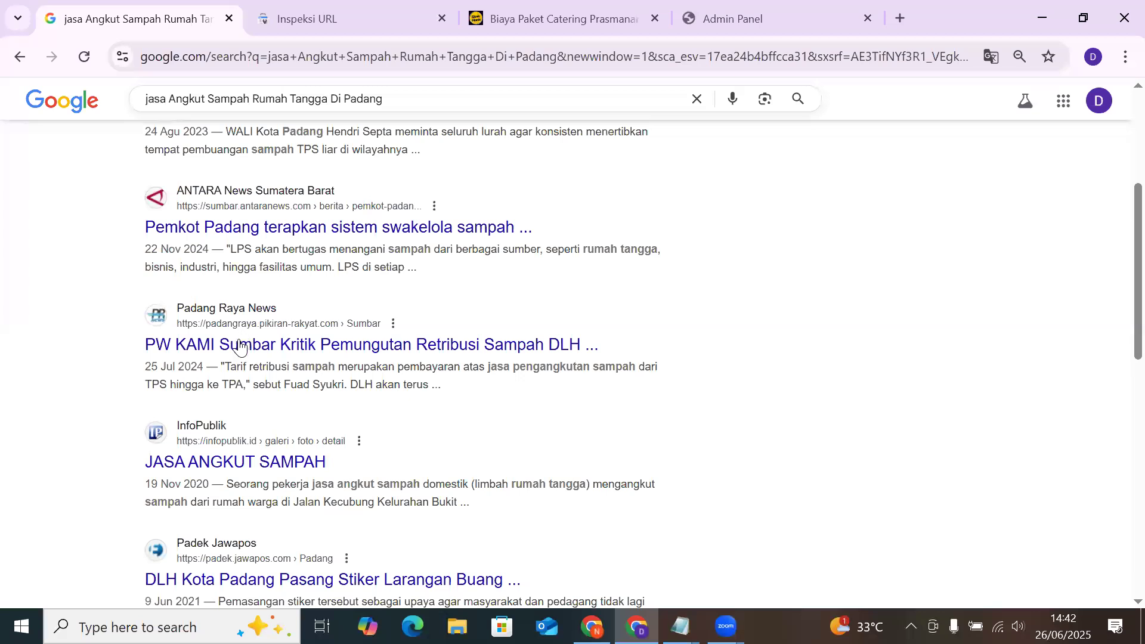
scroll(239, 345, up, 2)
scroll(239, 344, down, 6)
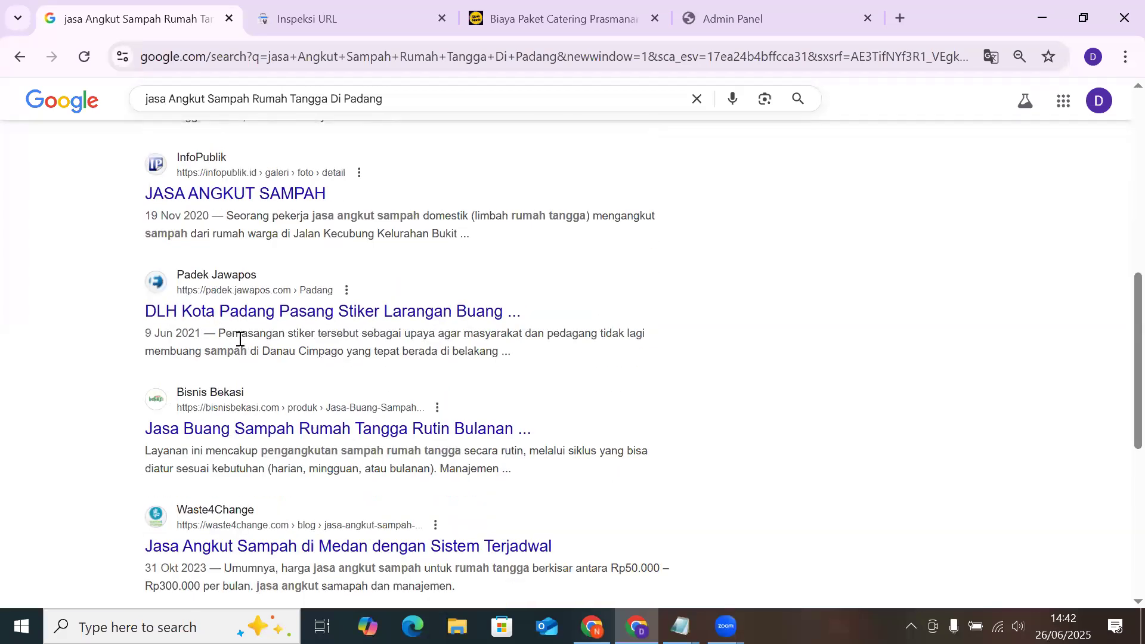
scroll(240, 340, down, 7)
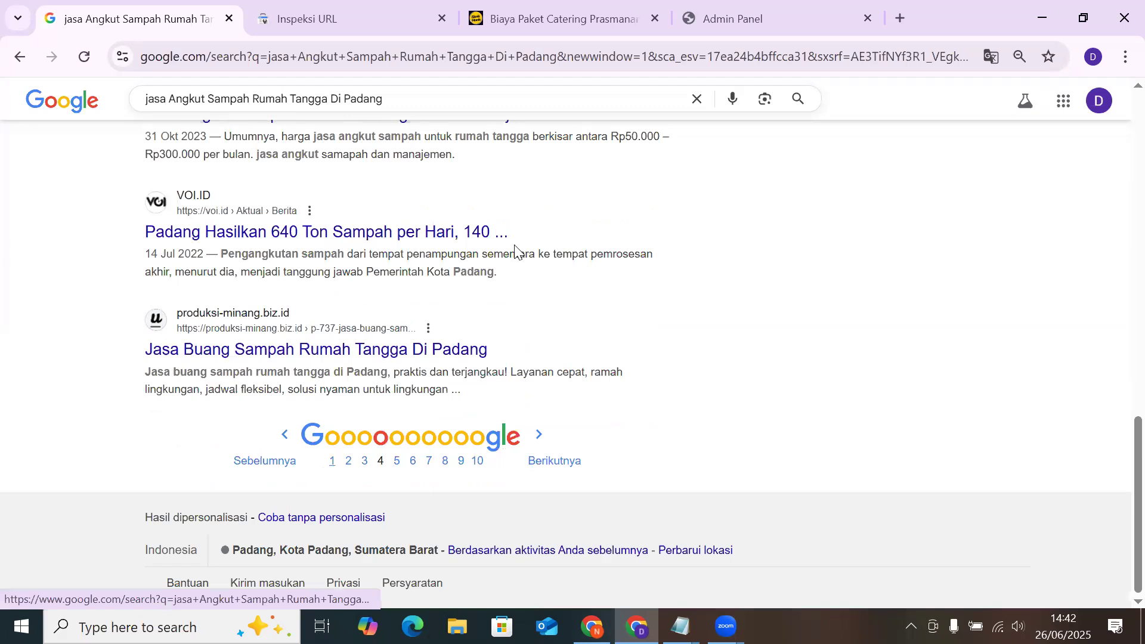
Scan the fifth page of results for the listing and return to its beginning
click(398, 465)
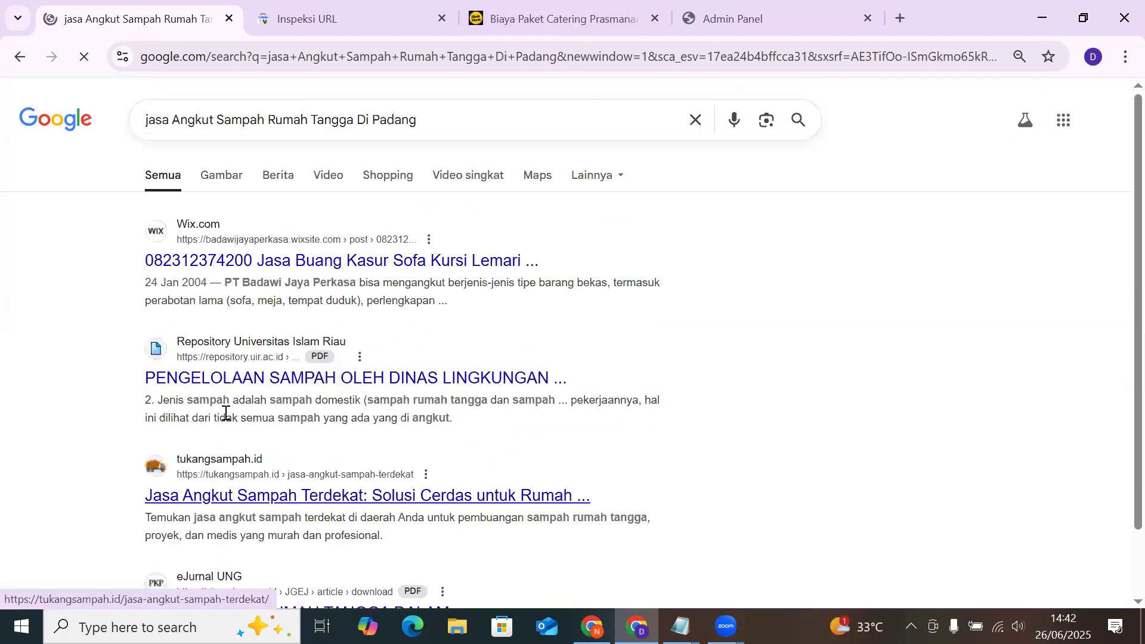
scroll(226, 413, down, 5)
scroll(225, 420, down, 4)
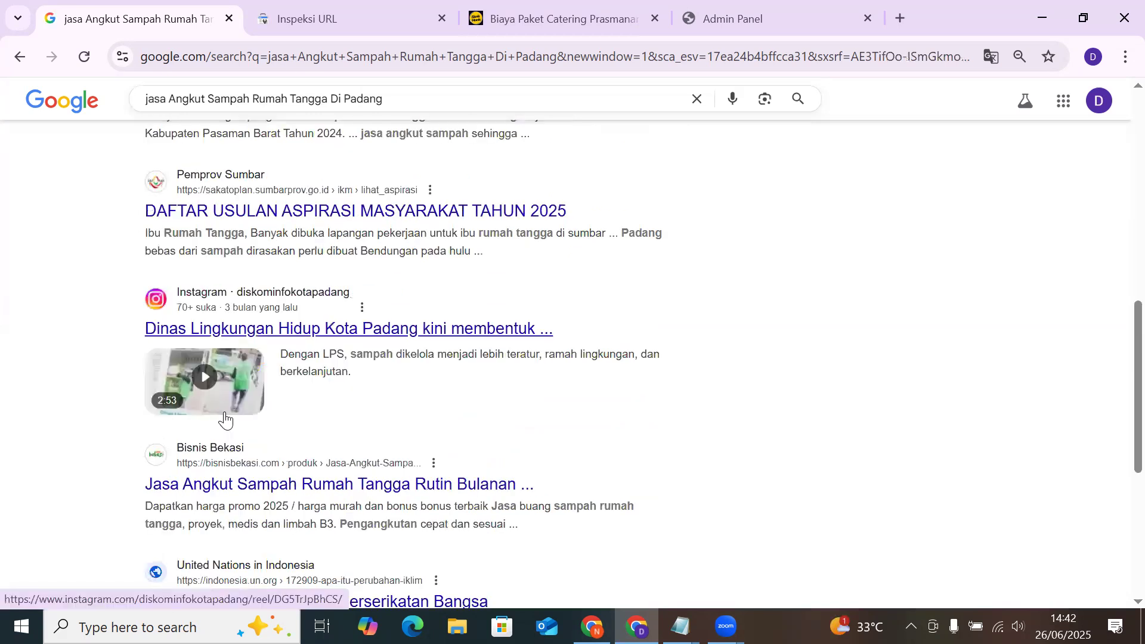
scroll(402, 149, up, 10)
Return to the published catering page and examine its subtitle line and its web address
click(341, 5)
key(ctrl+Tab)
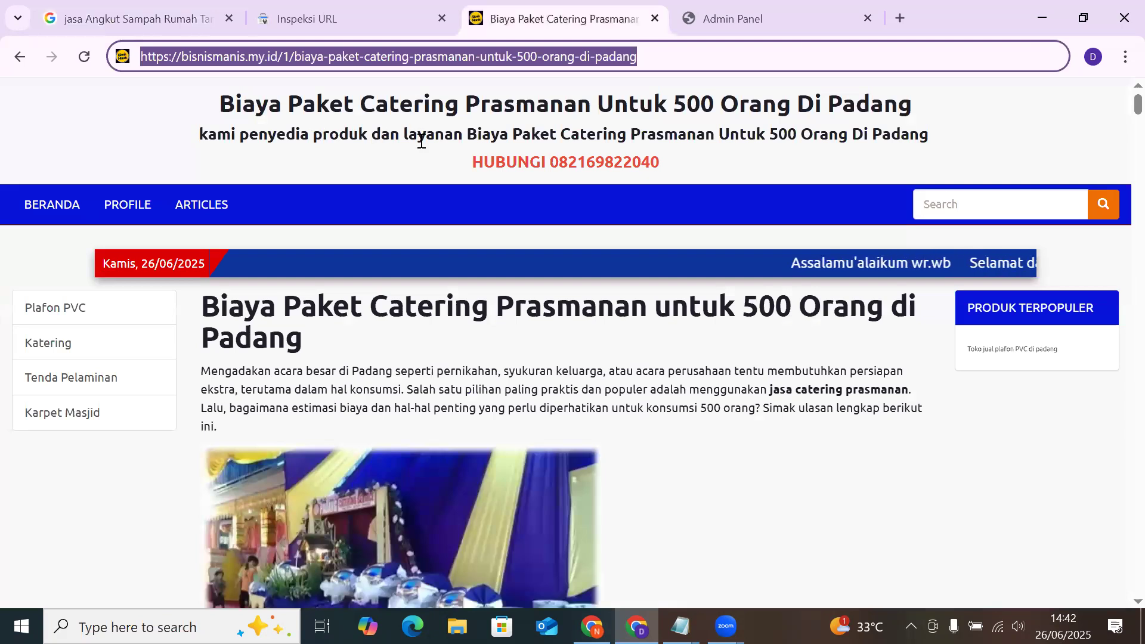
drag(204, 134, 904, 142)
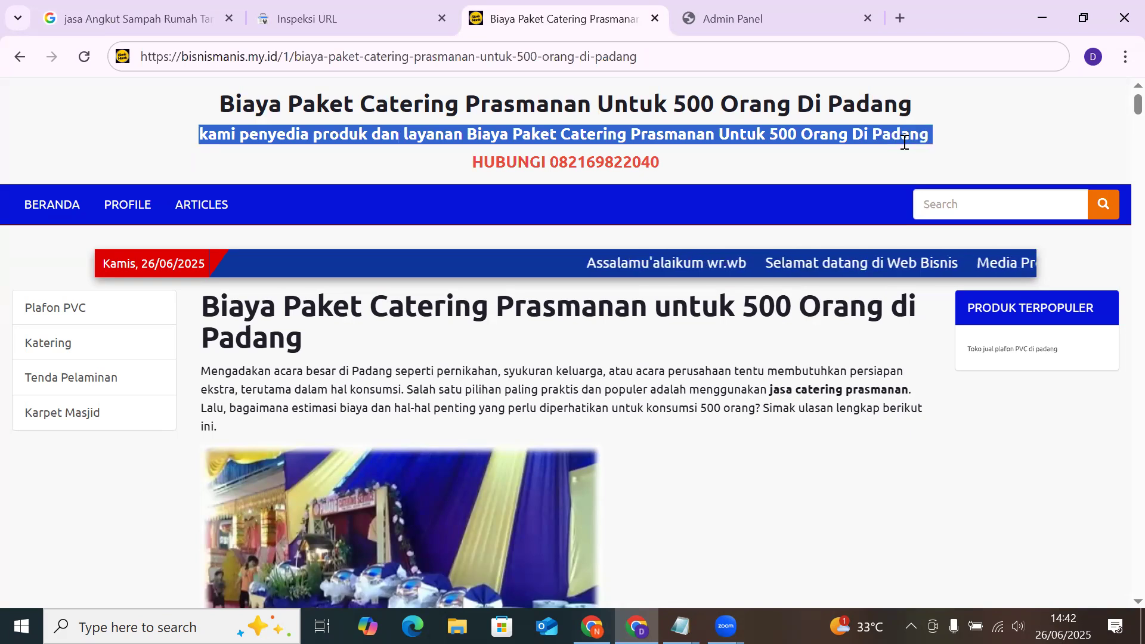
click(957, 111)
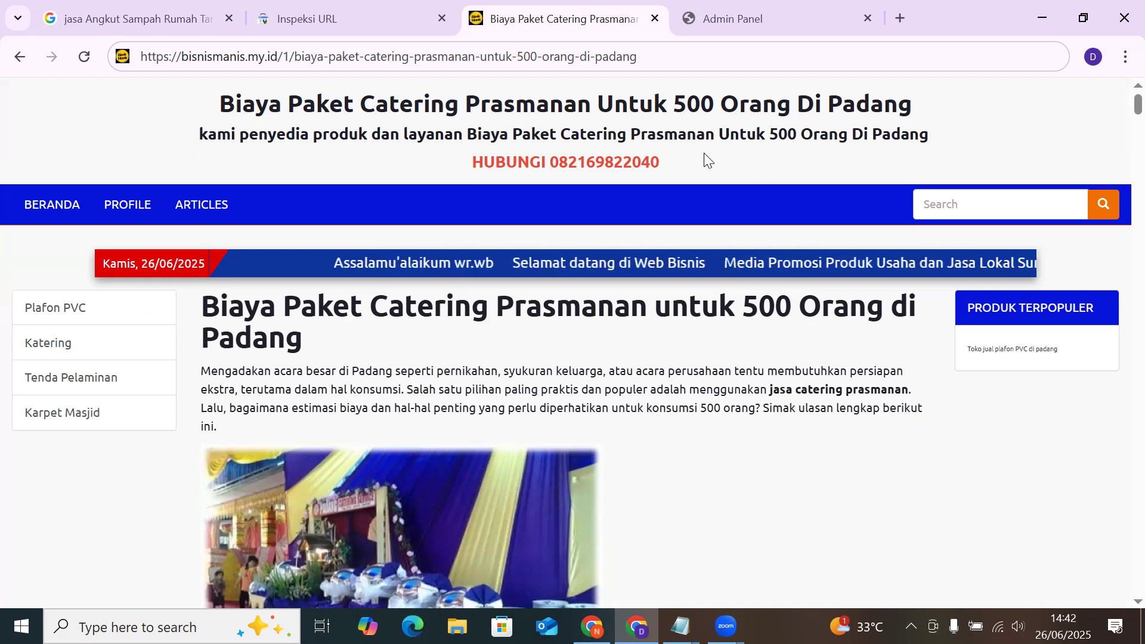
drag(638, 58, 138, 62)
click(173, 113)
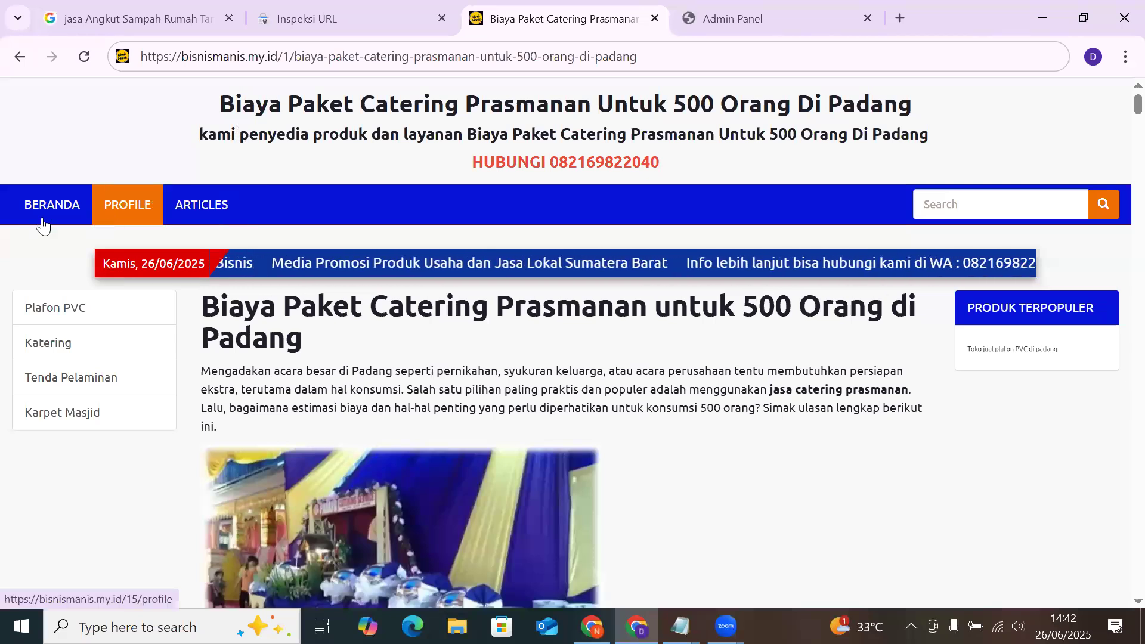
Open the Jasa Pemasangan Loteng Plafon PVC product in the Plafon PVC category and check its web address
click(79, 324)
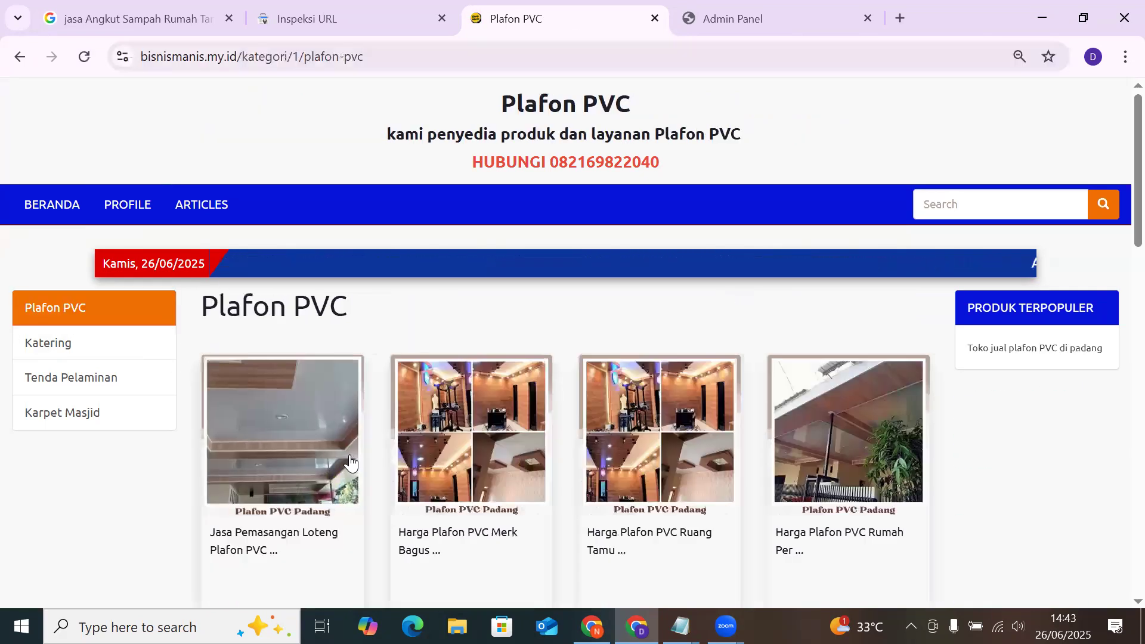
click(349, 464)
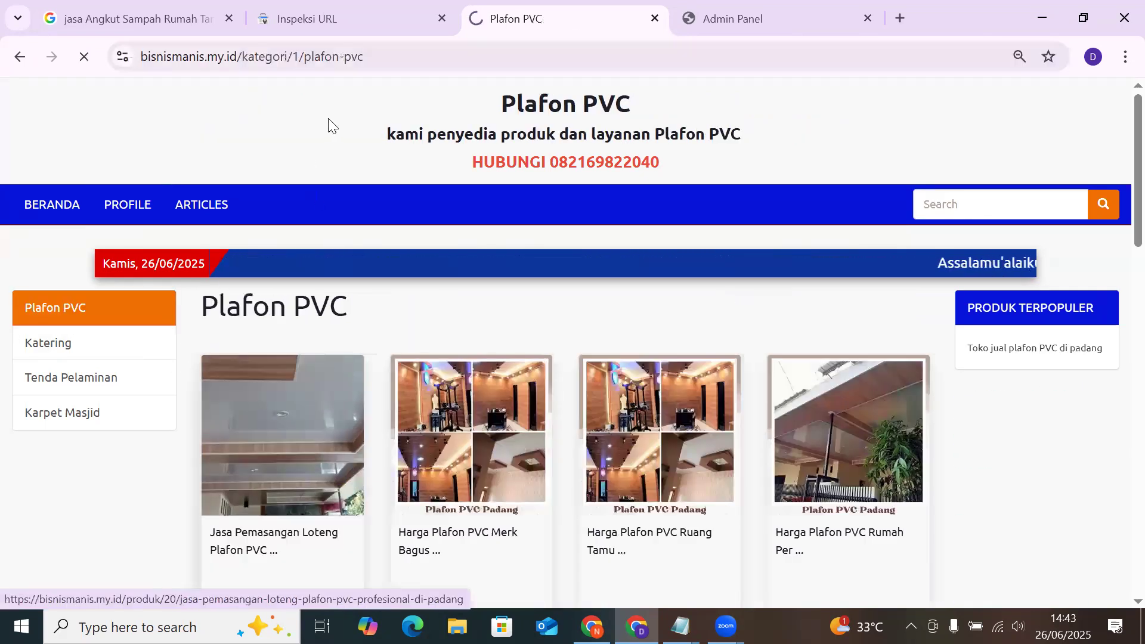
click(270, 59)
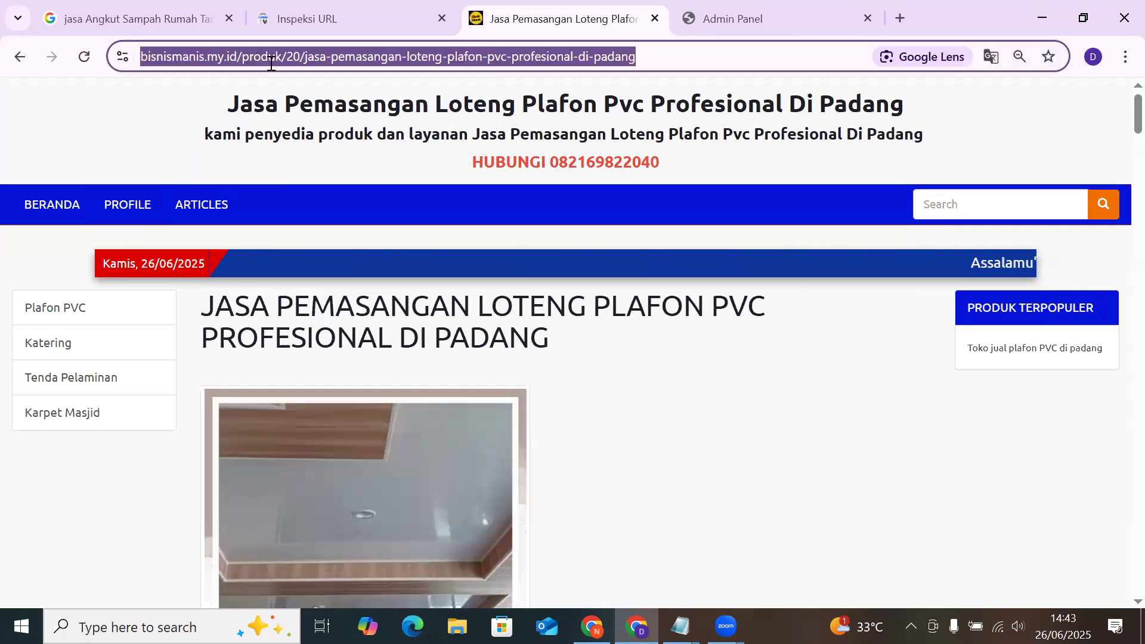
View the site's articles page, and reopen the Plafon PVC category to examine its web address
click(203, 208)
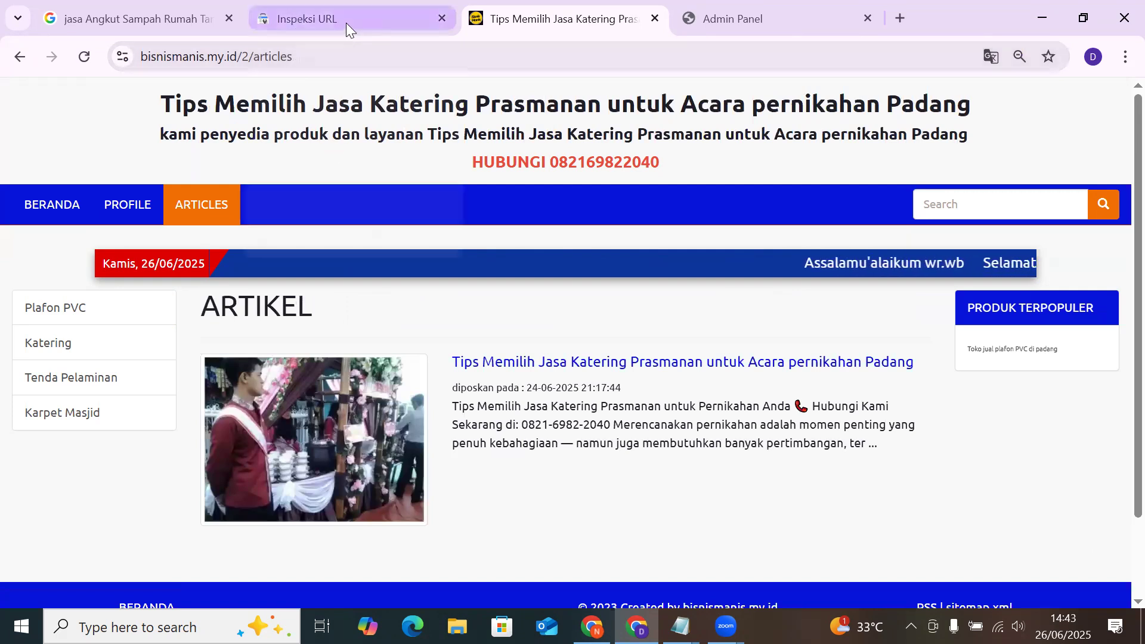
mouse_move(341, 20)
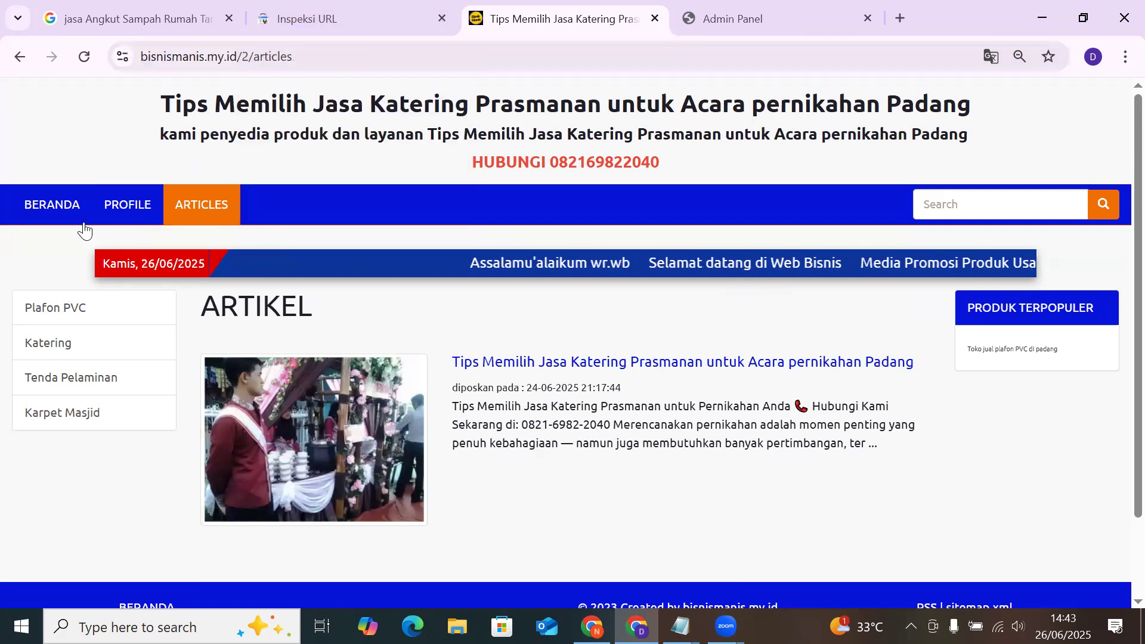
click(94, 305)
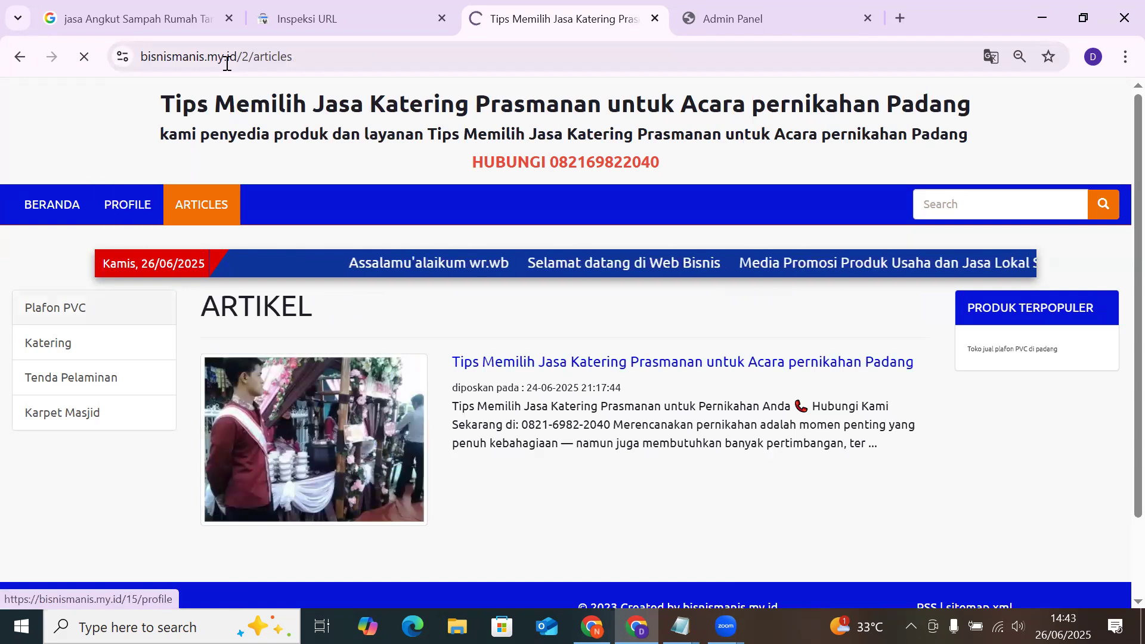
drag(364, 56, 141, 69)
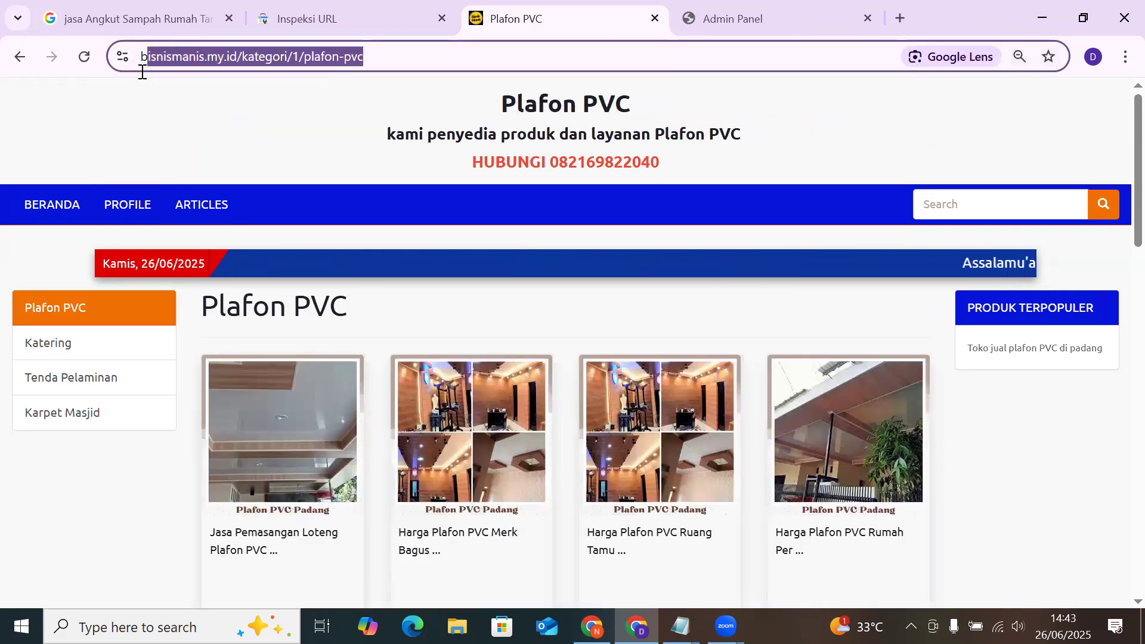
key(End)
drag(417, 61, 282, 63)
text(1/)
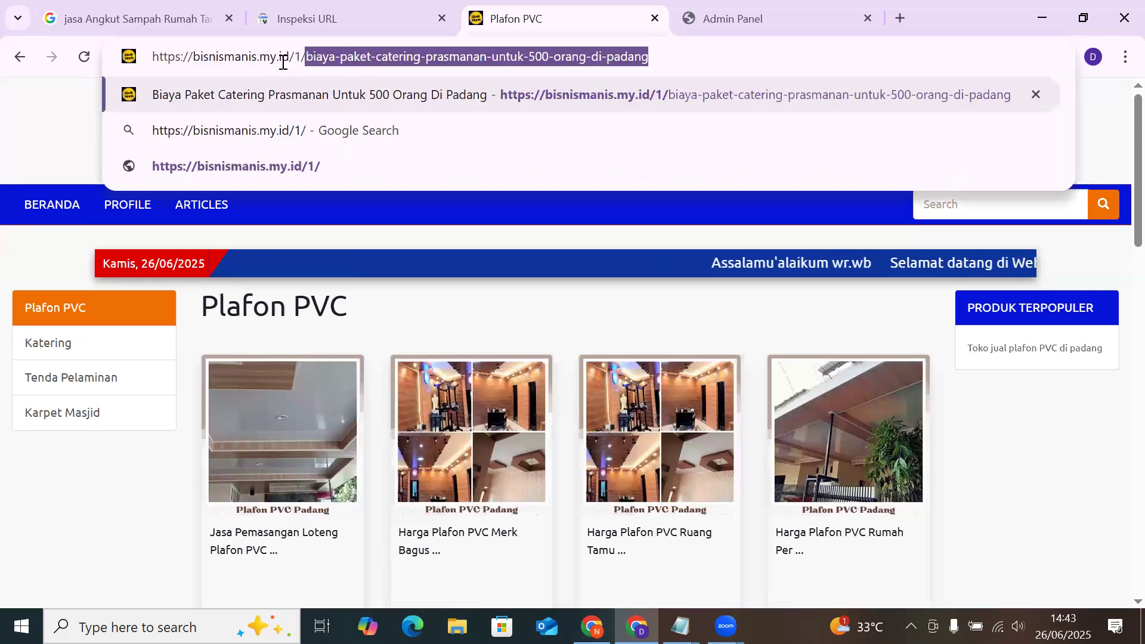
key(Return)
drag(620, 56, 255, 67)
key(BackSpace)
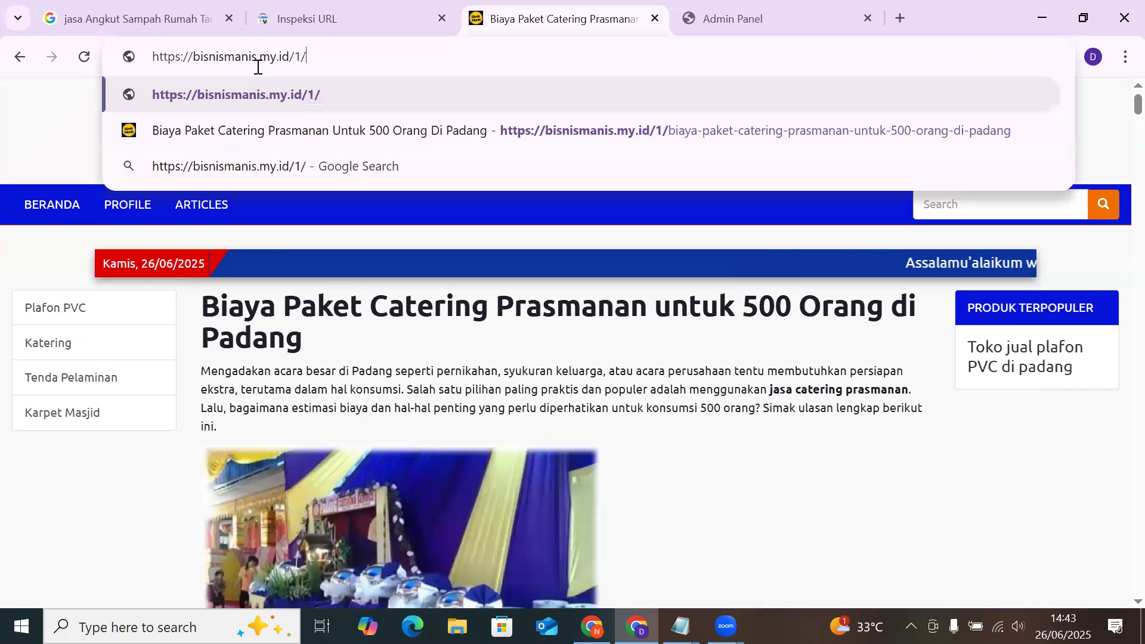
key(Return)
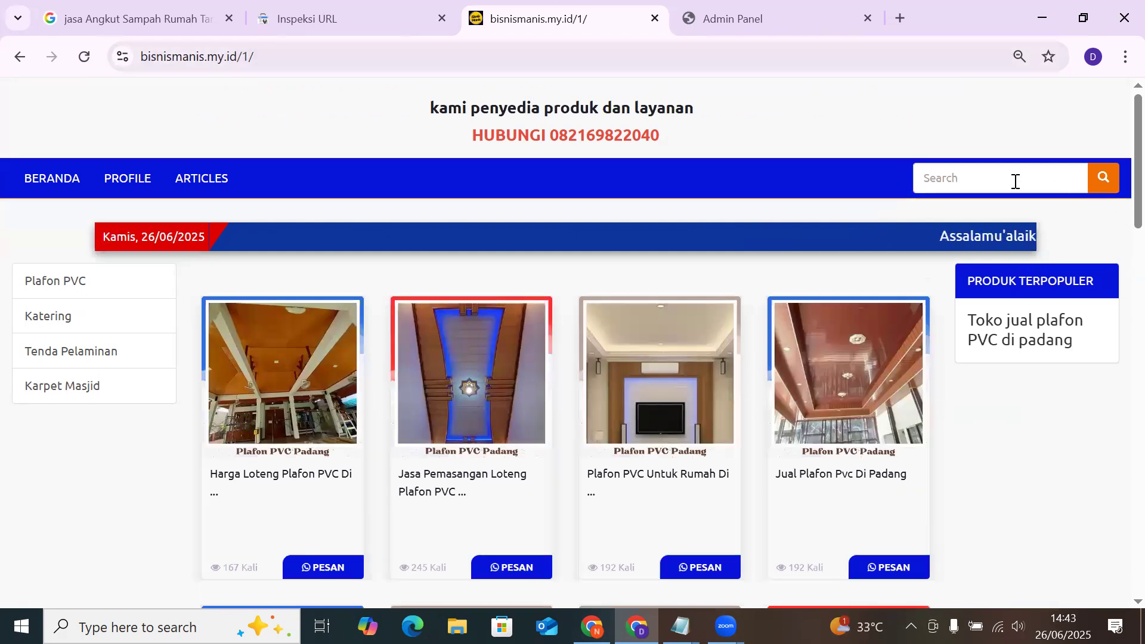
Run a site search without any keyword and examine the web address of the search page
click(1018, 182)
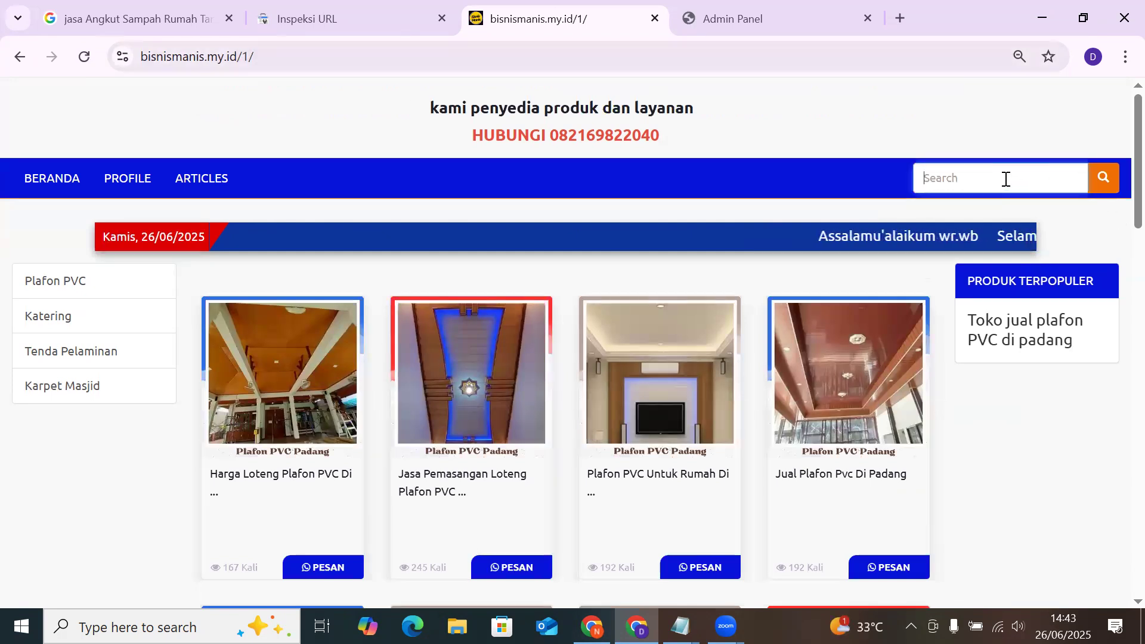
click(1100, 180)
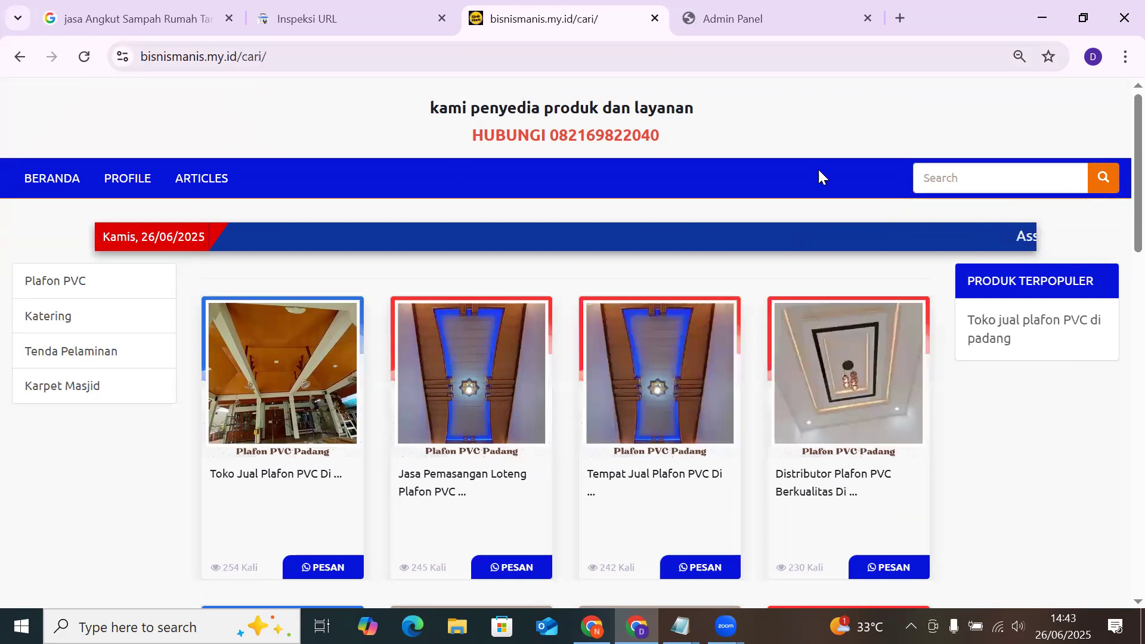
drag(272, 55, 244, 58)
click(319, 56)
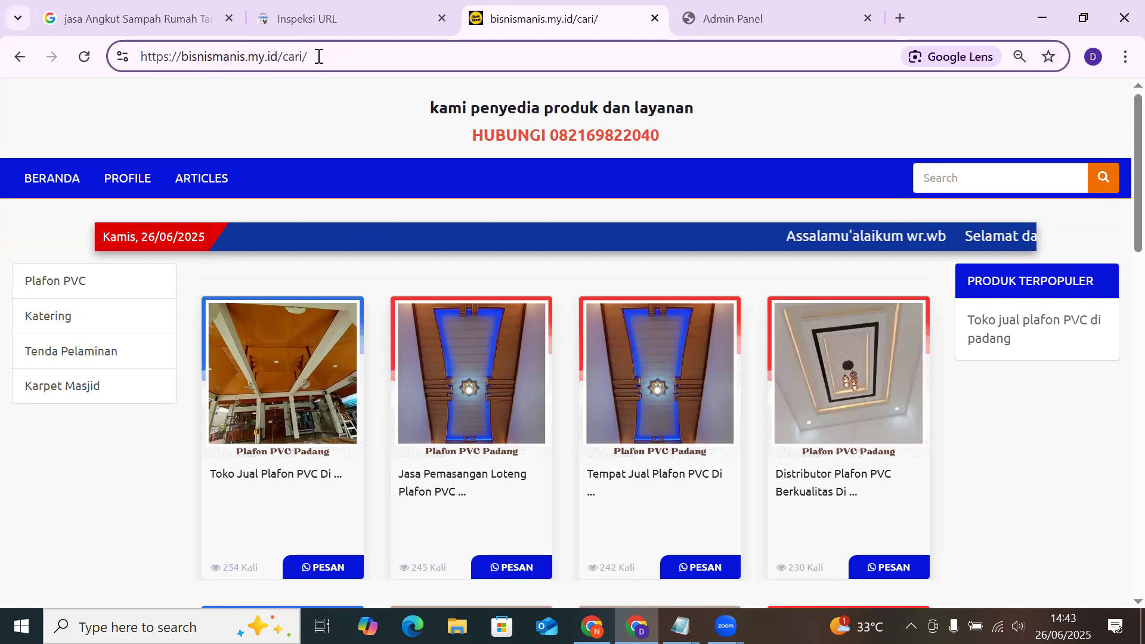
text(b)
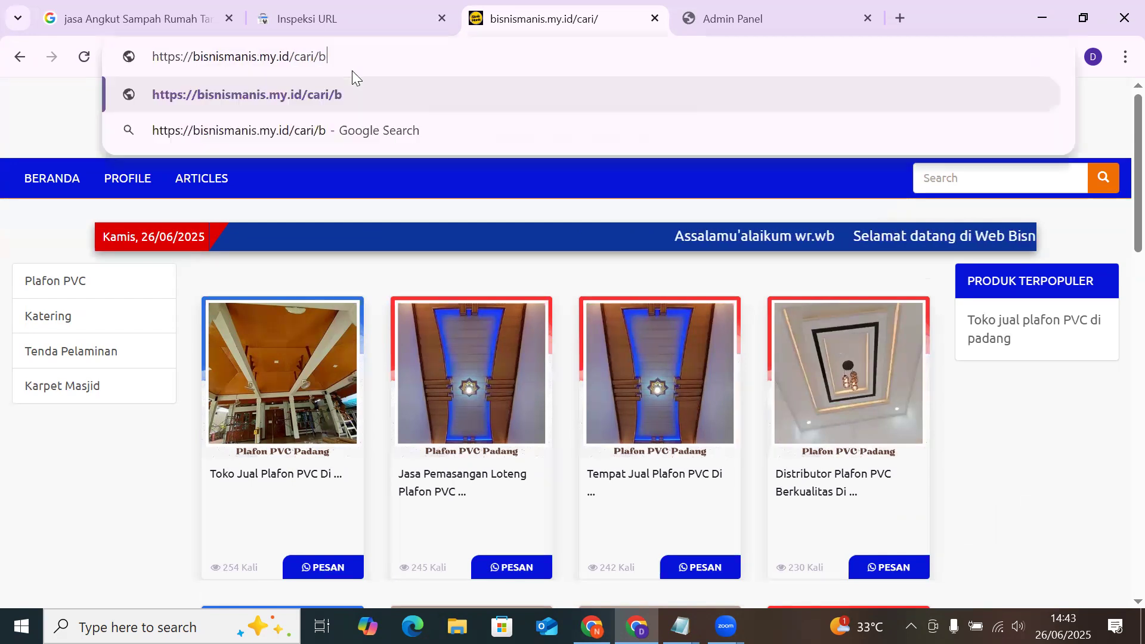
text(iaya-katering)
key(BackSpace)
text(-p)
key(BackSpace)
text(wedding-padang)
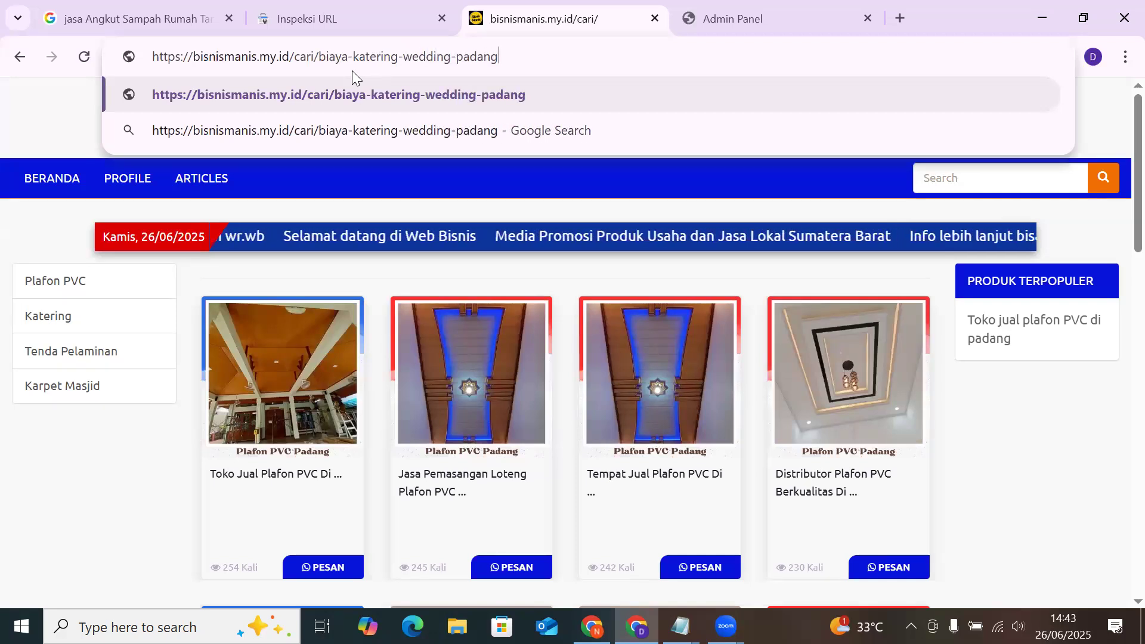
key(Return)
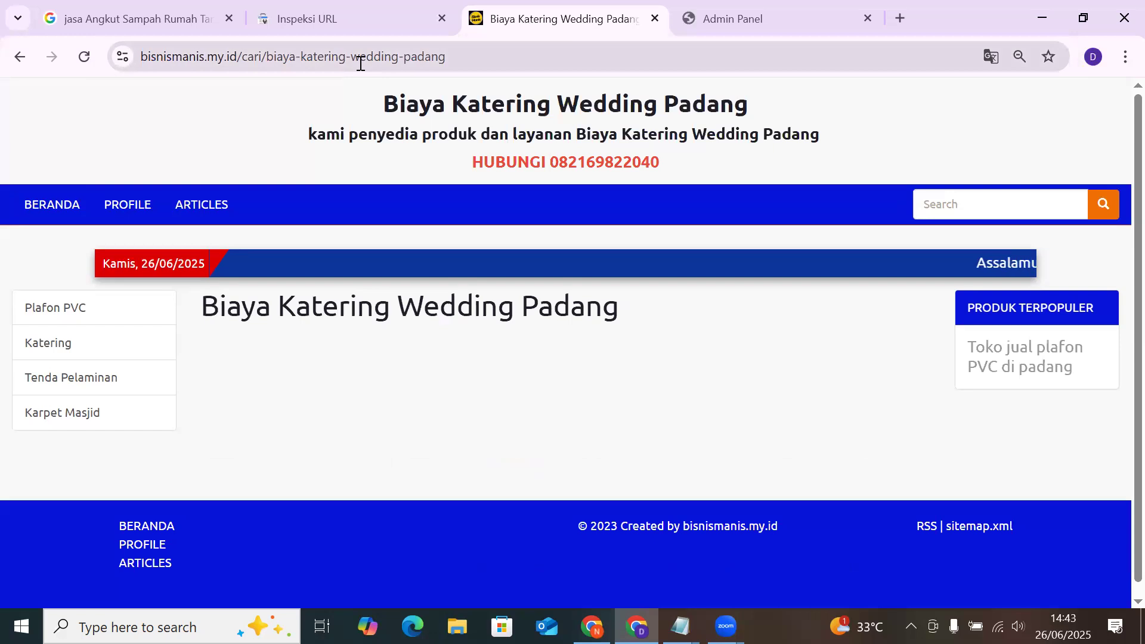
Examine the wedding catering page's full web address and its header lines
drag(455, 67, 119, 50)
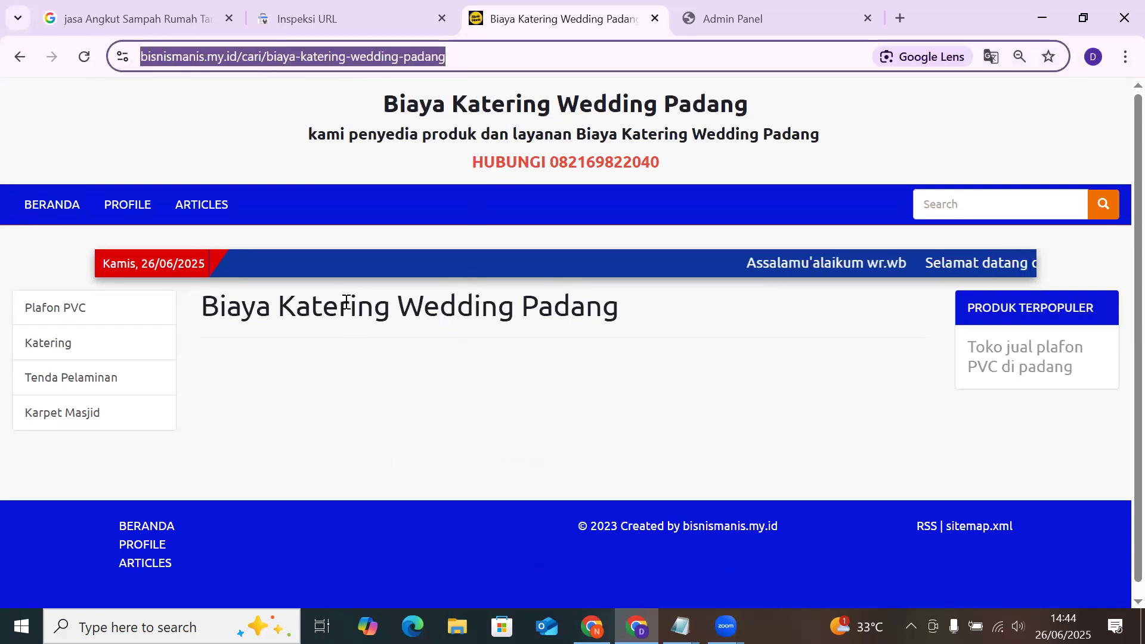
scroll(349, 307, down, 1)
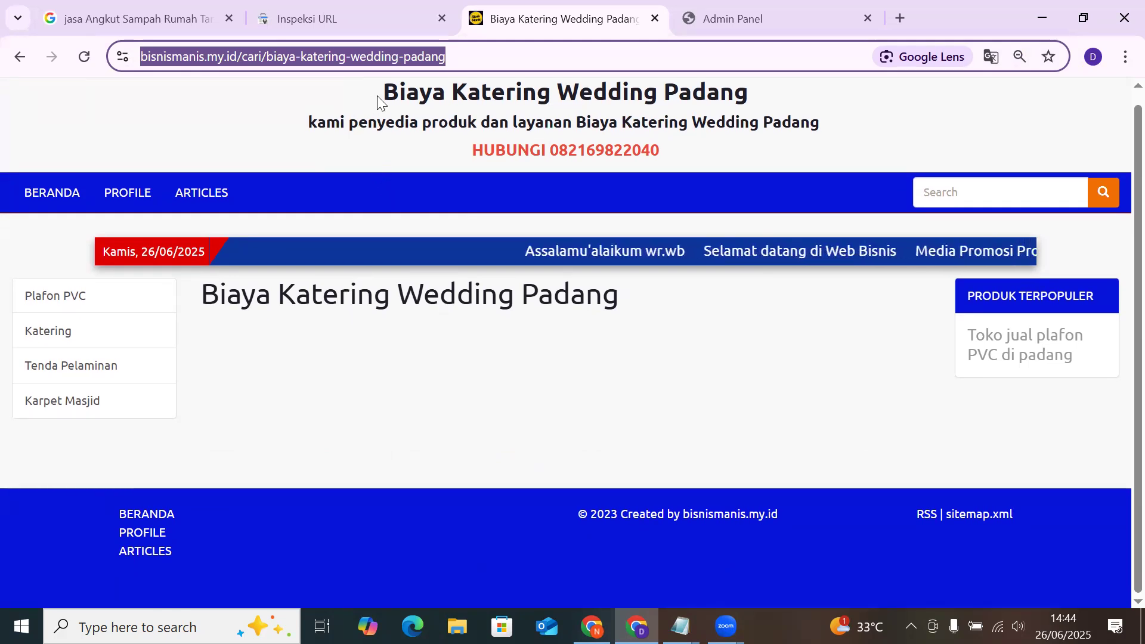
drag(381, 102, 695, 149)
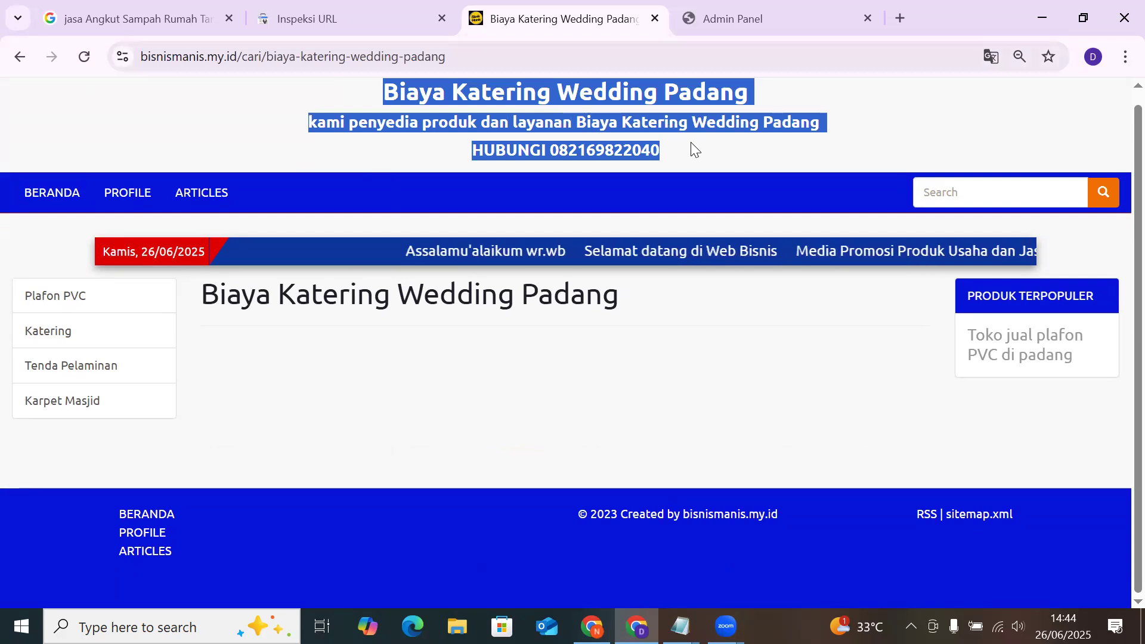
Replace "cari" with "1" in the wedding catering page's address, load it and look over the page
drag(450, 56, 281, 56)
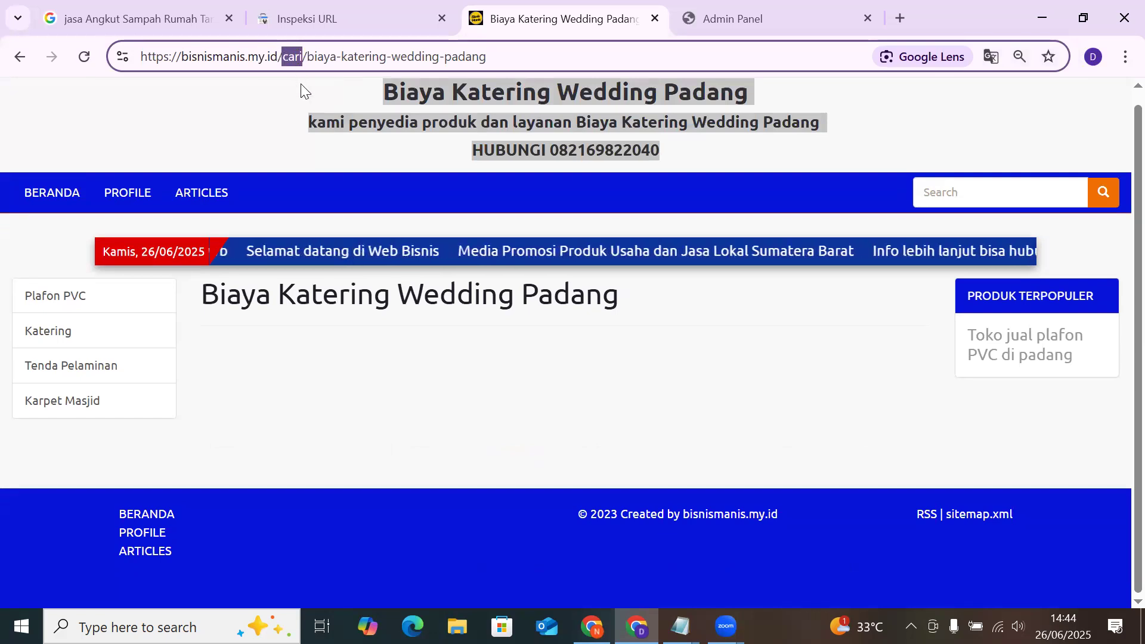
text(1)
key(Return)
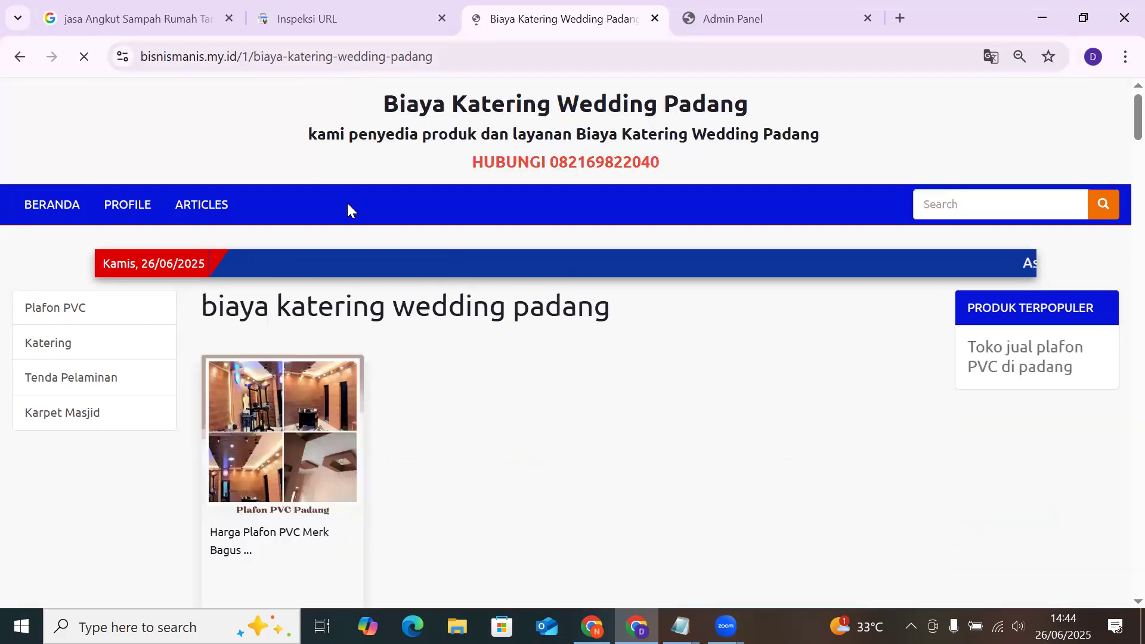
scroll(364, 233, down, 3)
scroll(368, 242, up, 3)
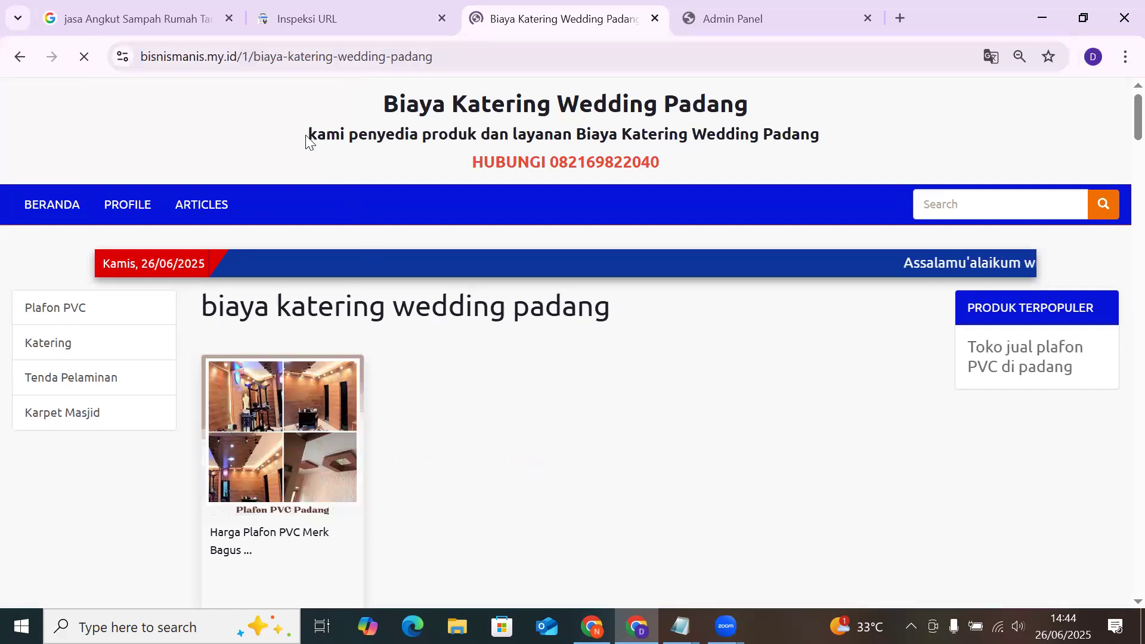
click(244, 57)
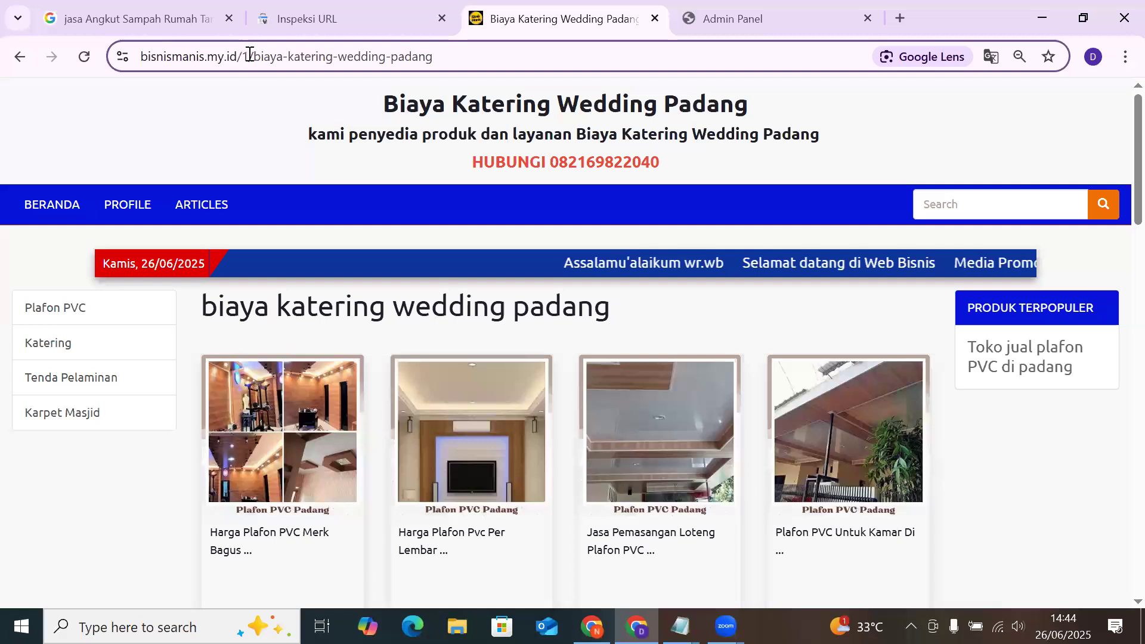
drag(250, 57, 445, 54)
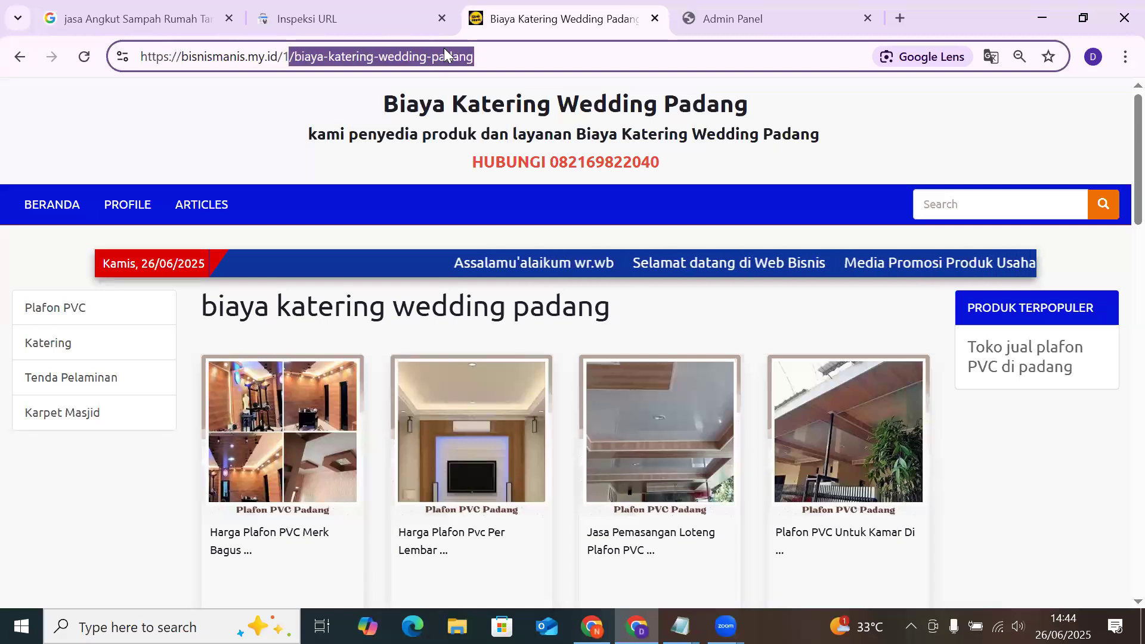
key(BackSpace)
key(BackSpace)
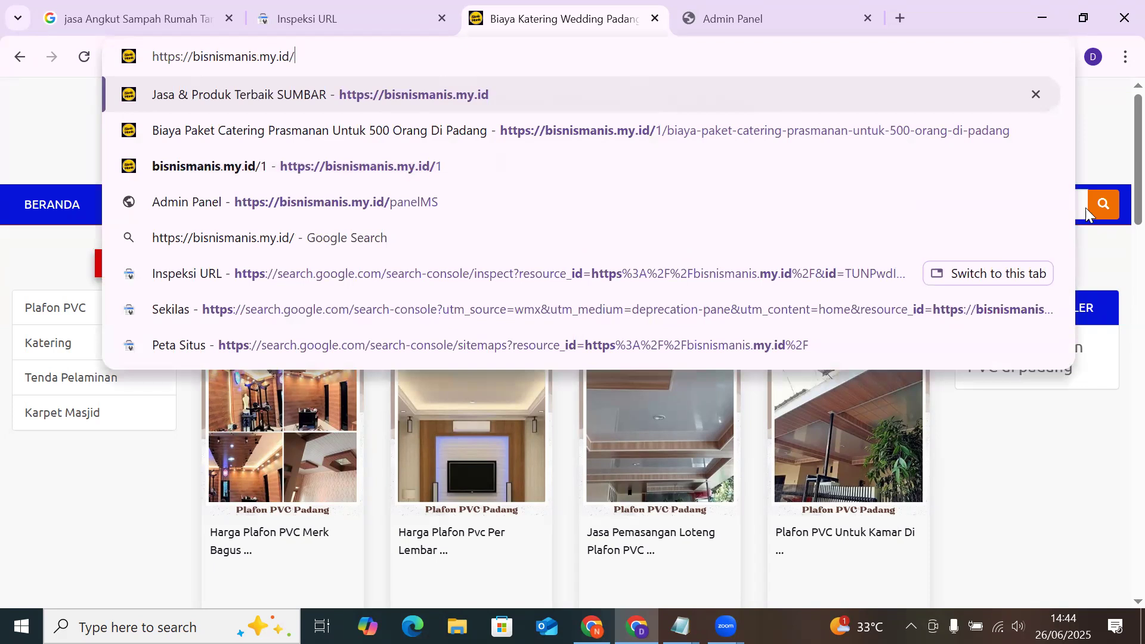
key(Return)
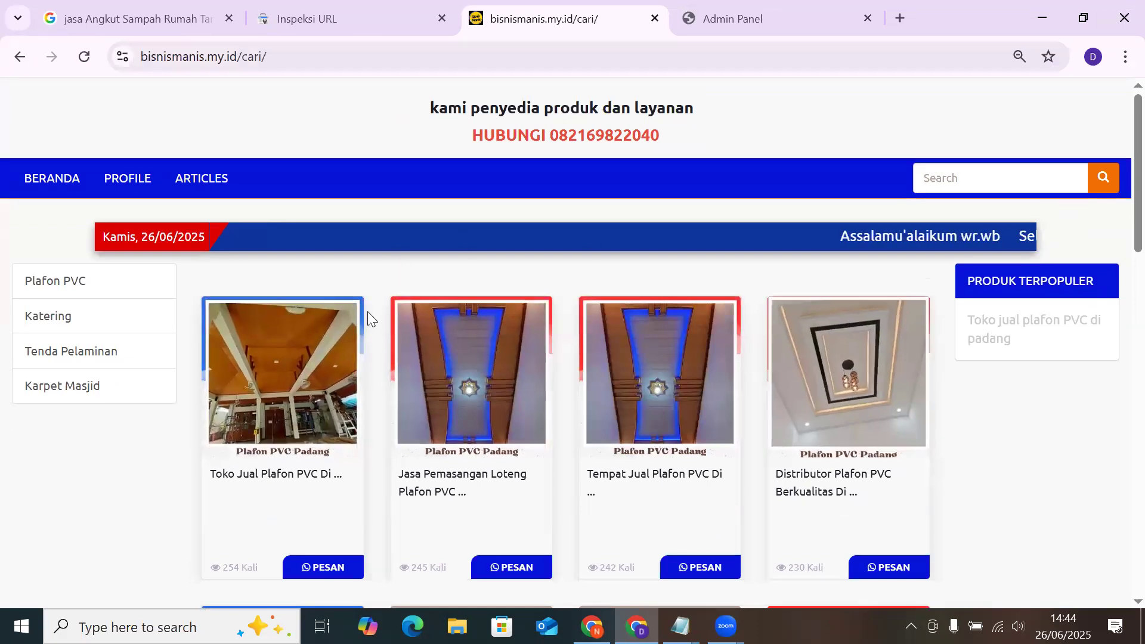
Reopen the biaya-katering-wedding-padang page under the /cari/ address and look it over
click(317, 62)
click(316, 62)
text(biaya)
key(Return)
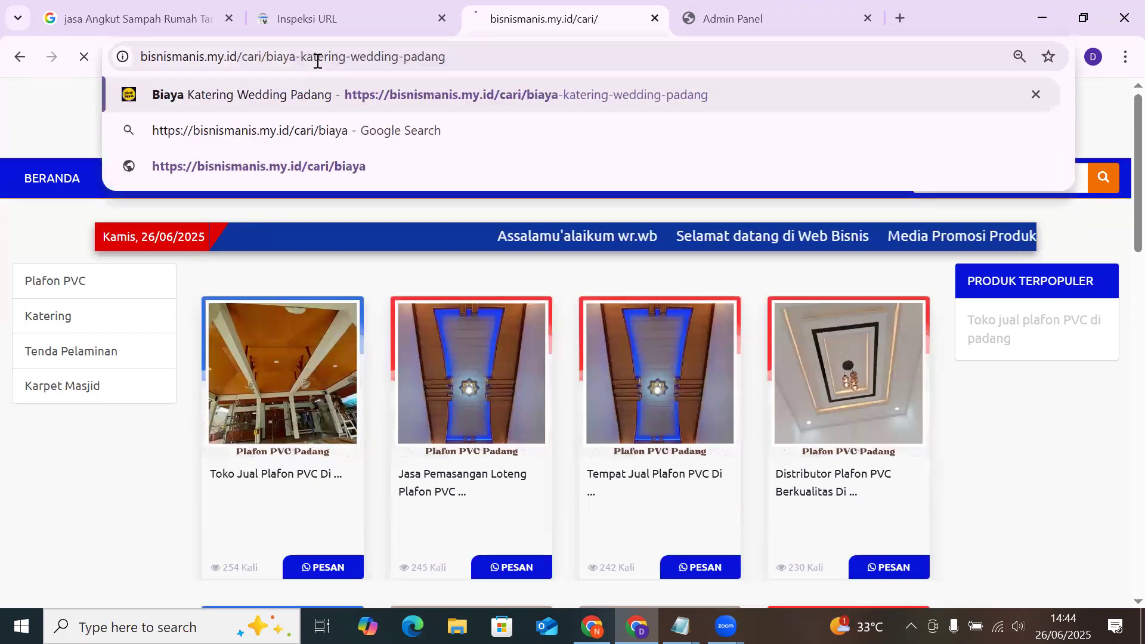
scroll(372, 360, down, 1)
scroll(453, 373, up, 1)
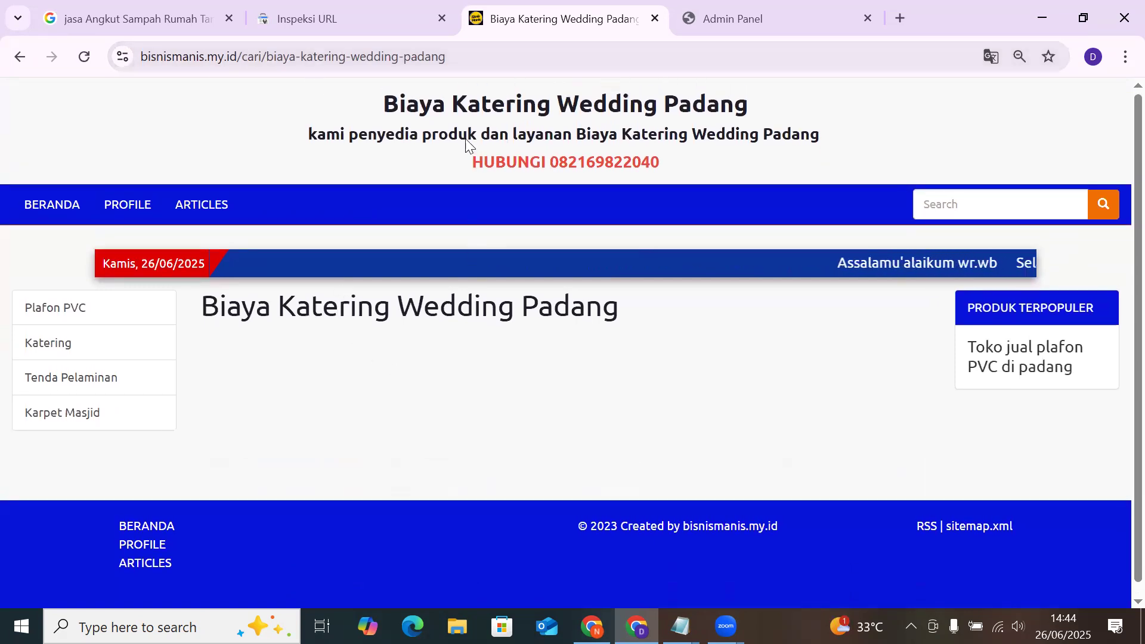
Remove the page name after /cari/ from the address, load it and look through the listed products
drag(450, 65, 263, 62)
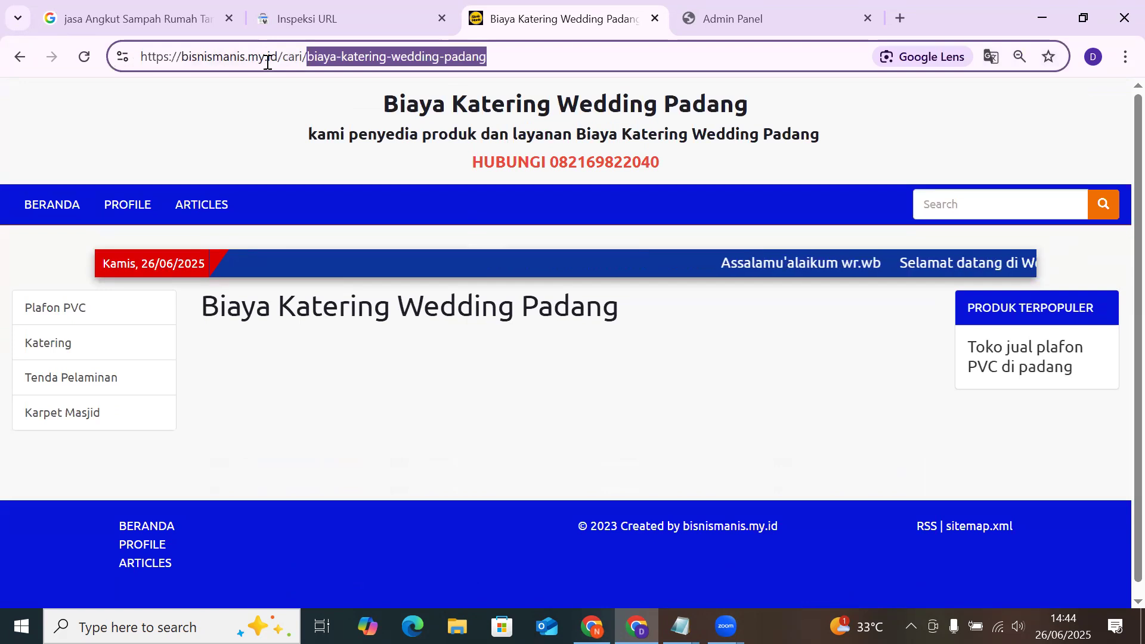
key(BackSpace)
key(Return)
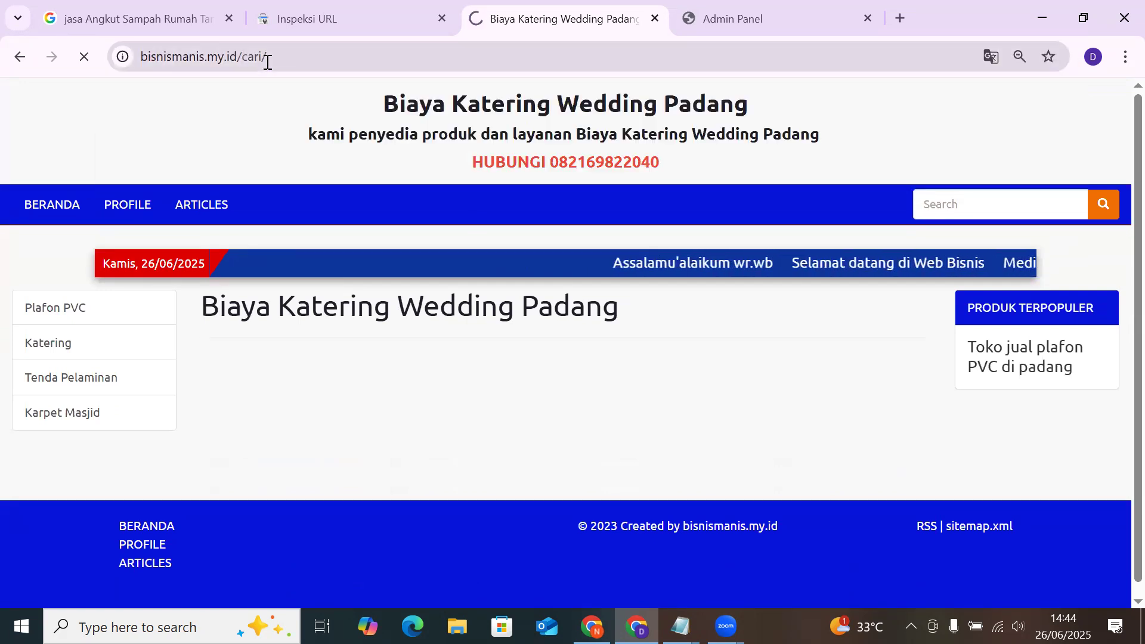
scroll(280, 371, down, 10)
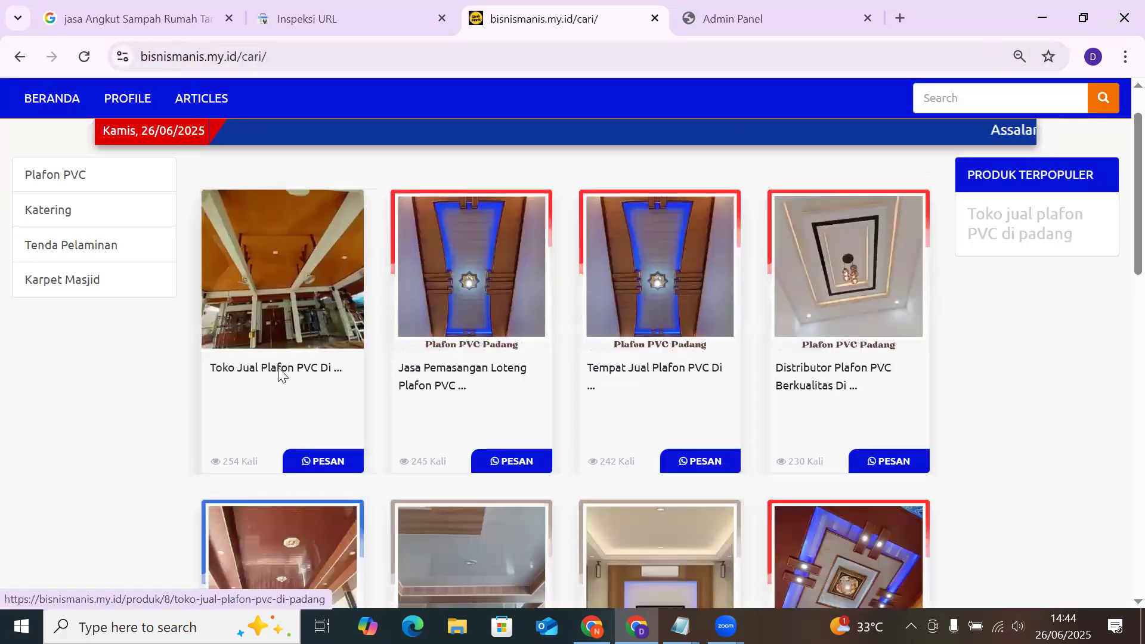
scroll(309, 346, down, 3)
scroll(309, 350, up, 15)
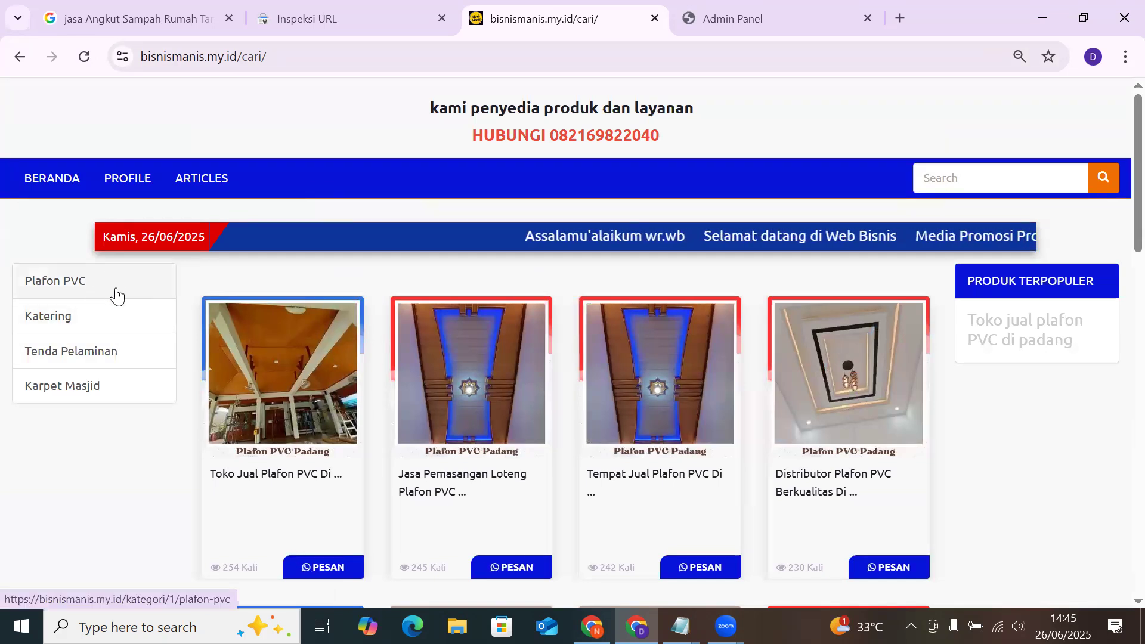
Check the articles page's web address, return to the search page and run the search without a keyword again
click(202, 178)
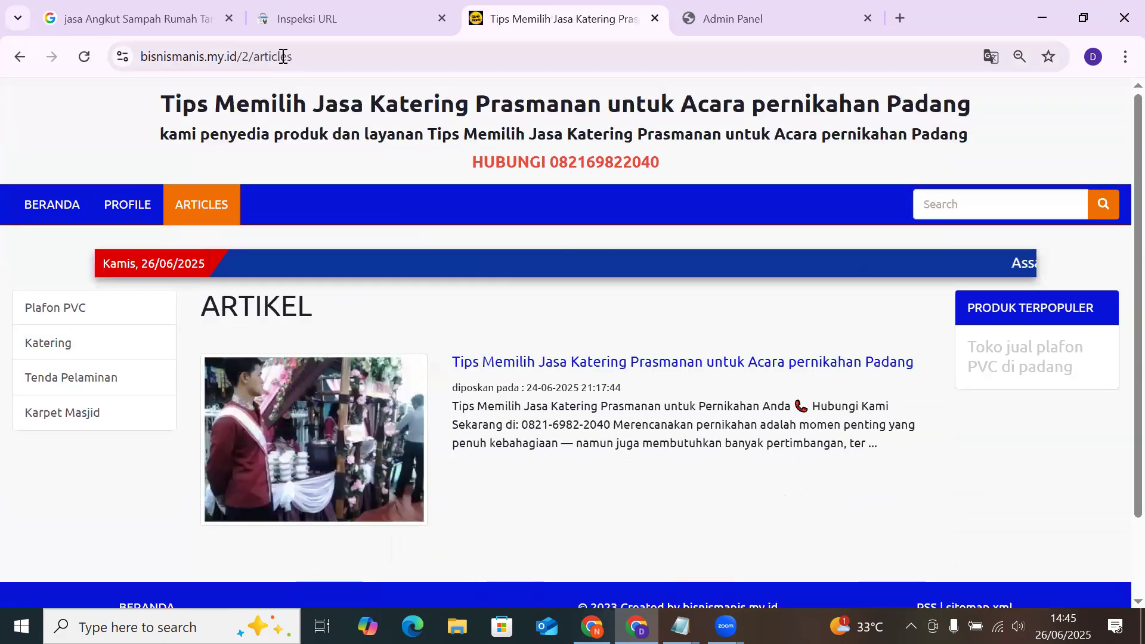
click(20, 56)
drag(266, 61, 520, 102)
click(955, 178)
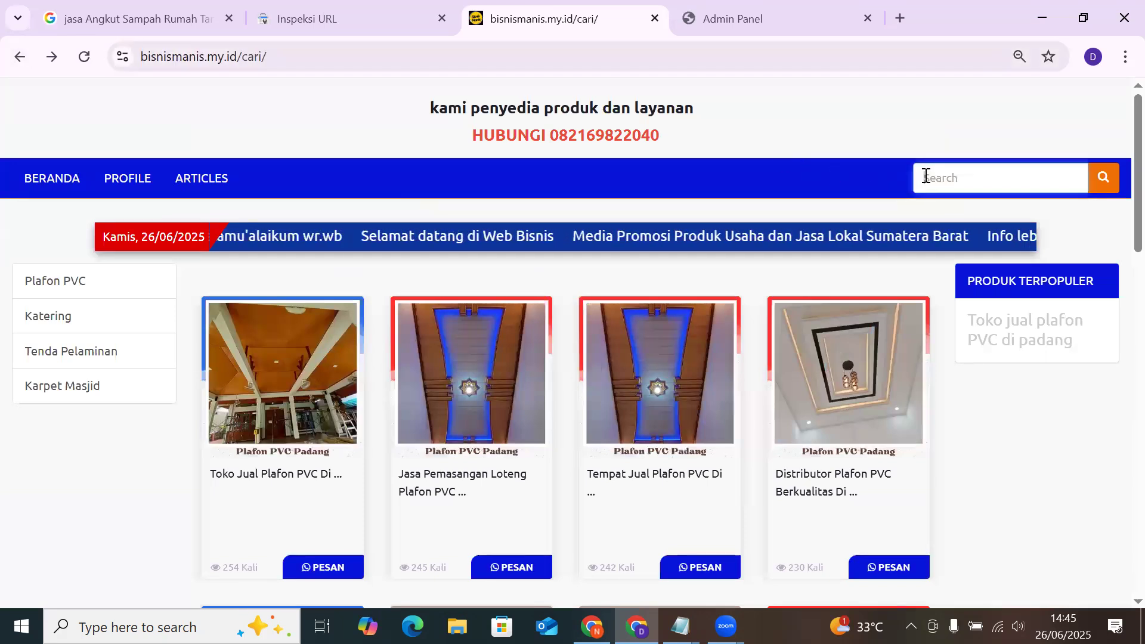
click(1105, 182)
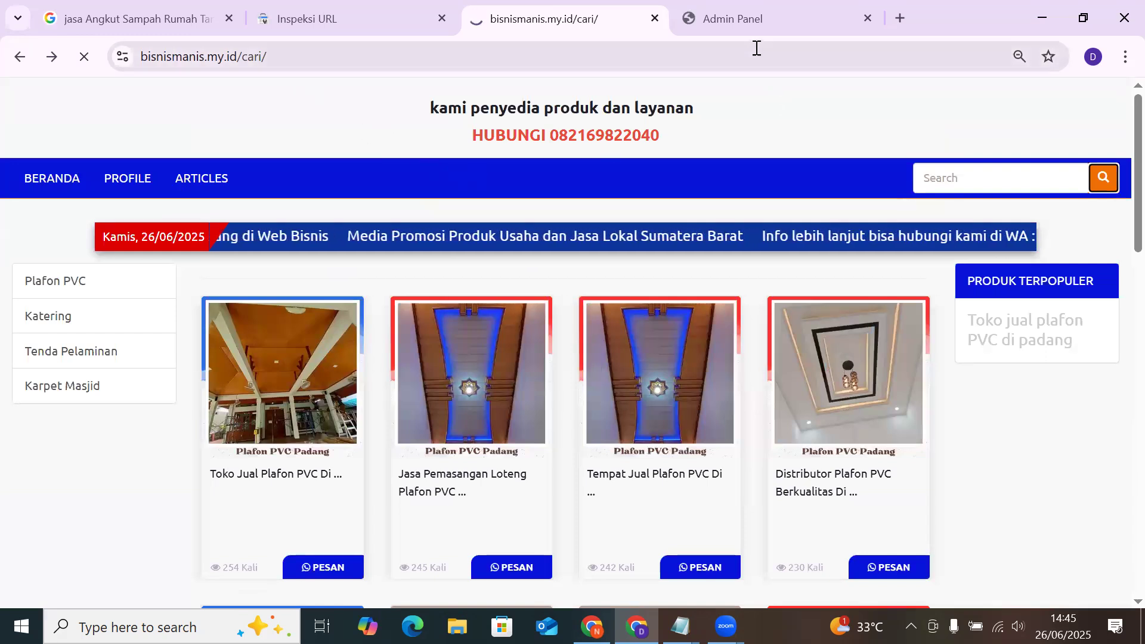
Replace "cari" with "1" in the address and open the suggested biaya-paket-catering-prasmanan-untuk-500-orang-di-padang page
click(341, 63)
click(340, 62)
key(BackSpace)
key(BackSpace)
key(BackSpace)
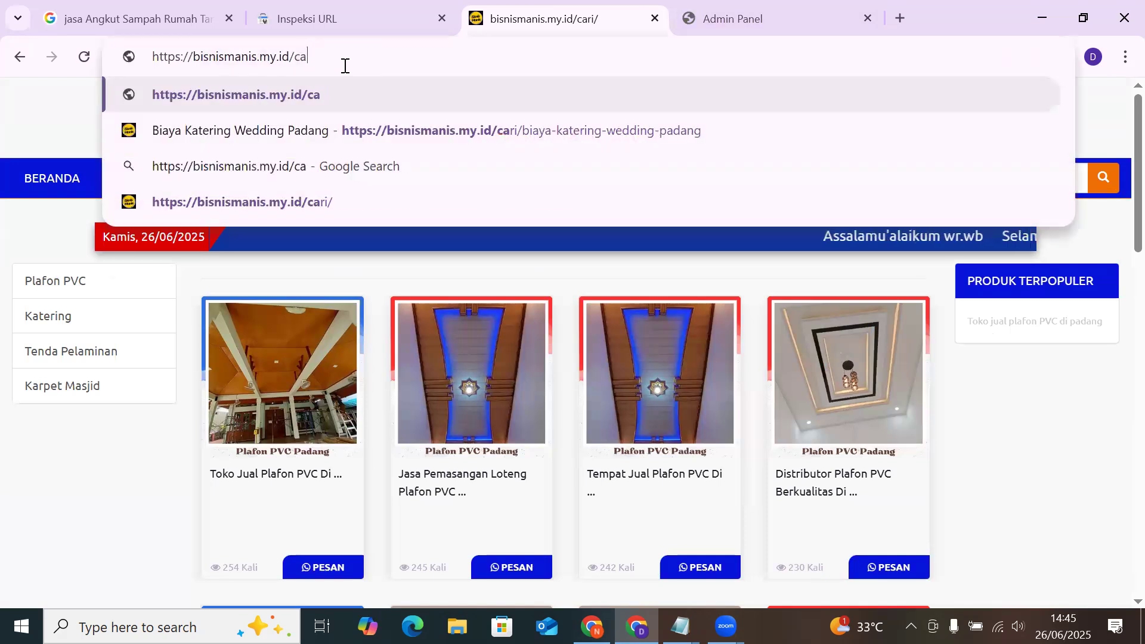
key(BackSpace)
key(BackSpace)
text(1)
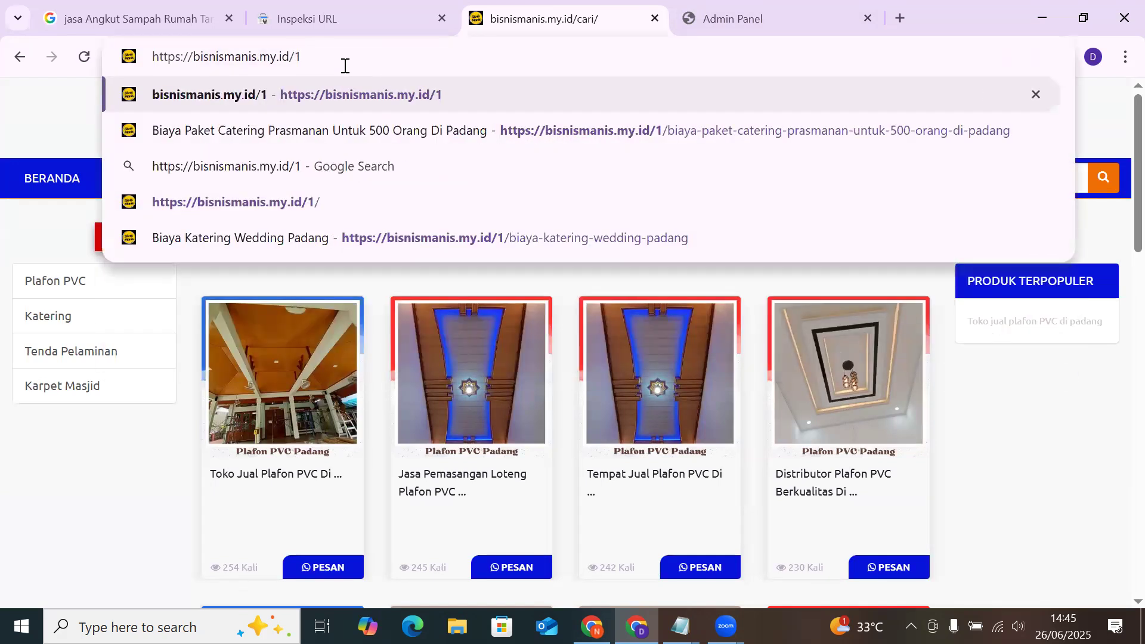
click(391, 130)
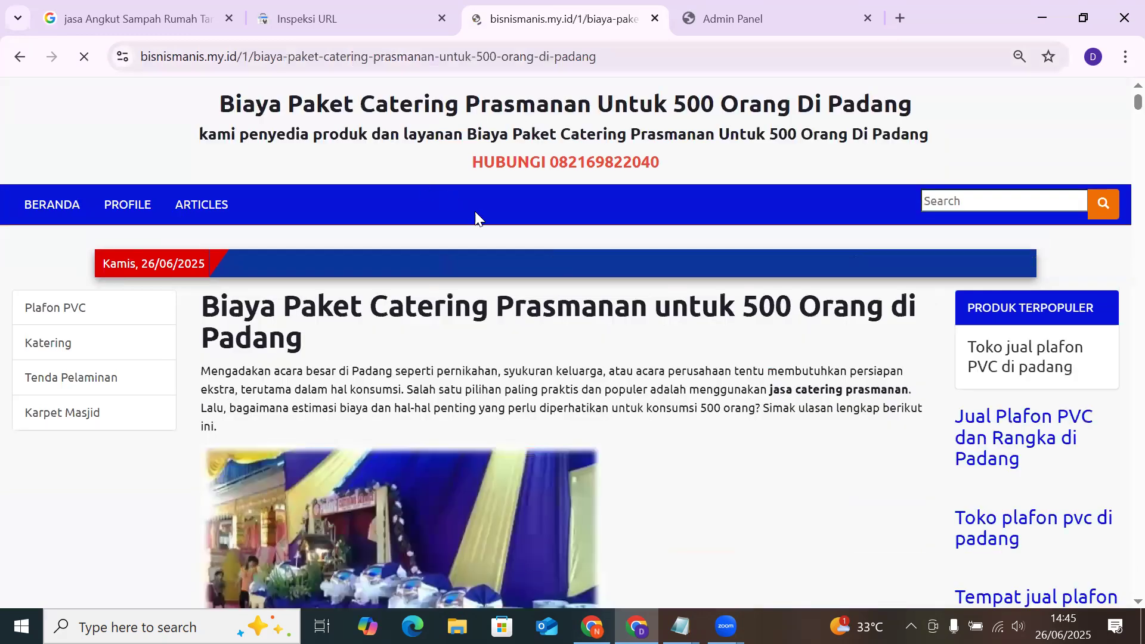
Examine the catering page's linked headings and the article text beneath them, and return to its beginning
scroll(483, 214, down, 5)
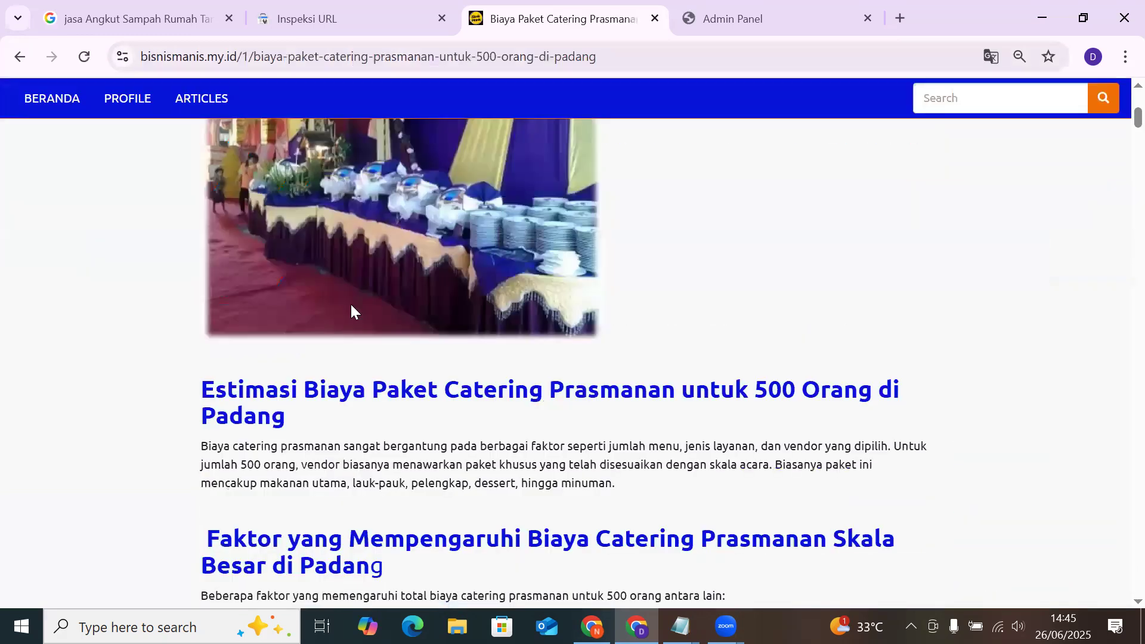
scroll(351, 310, down, 10)
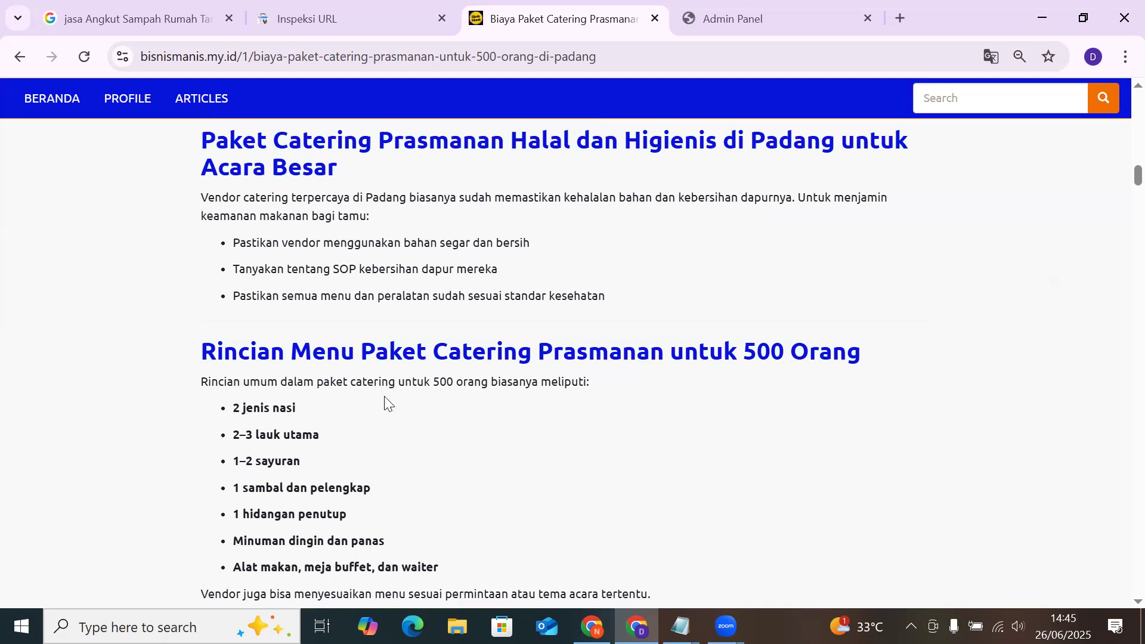
scroll(379, 408, down, 7)
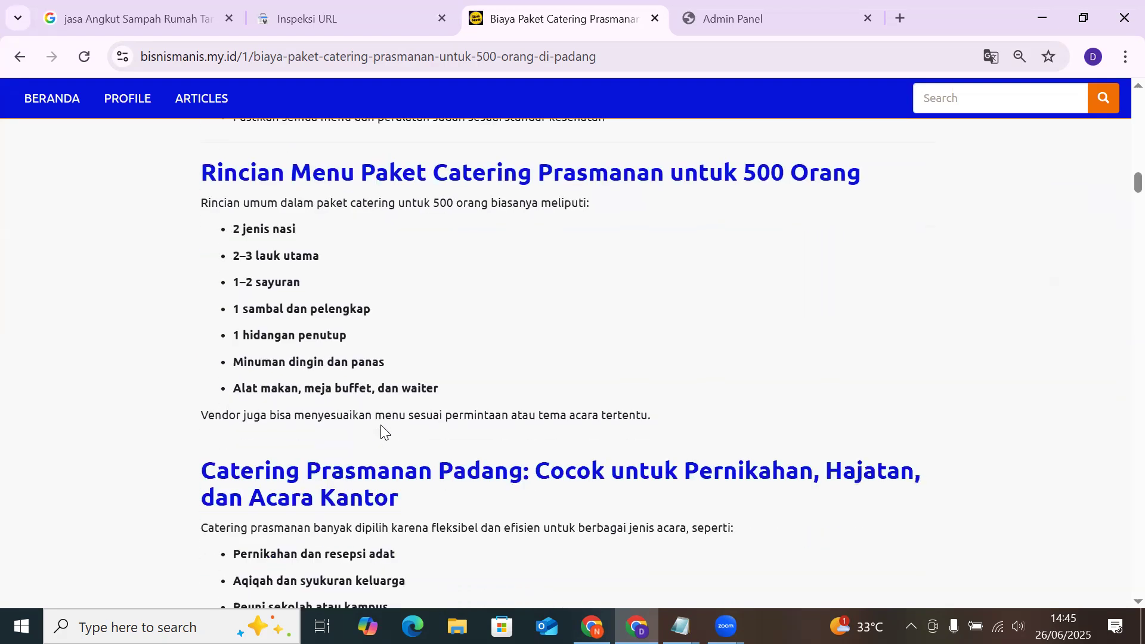
scroll(382, 429, down, 6)
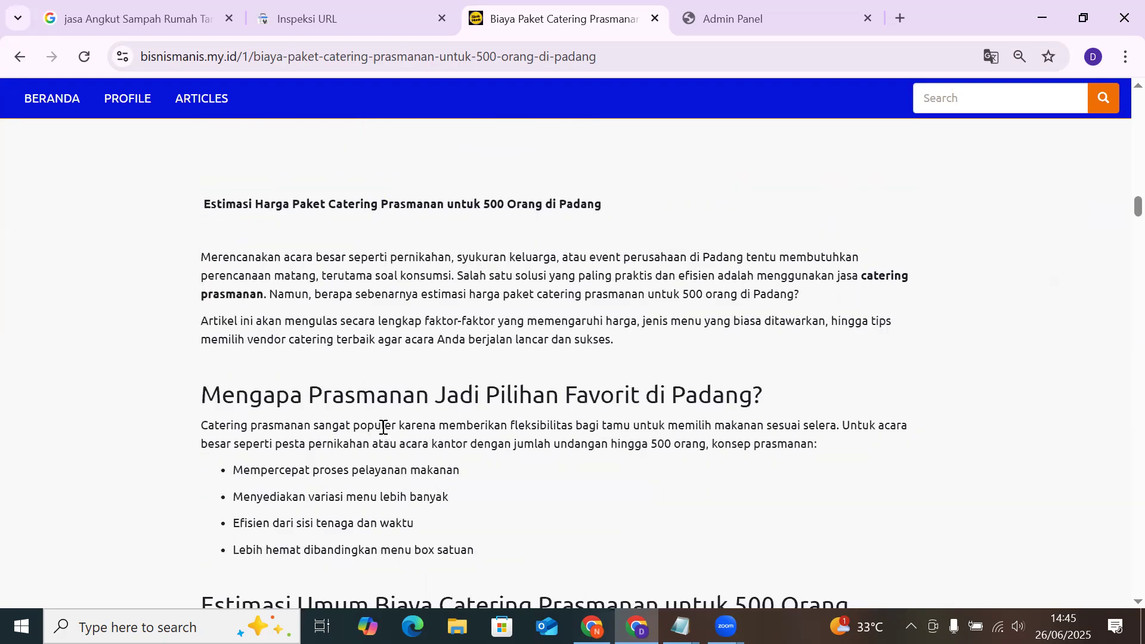
scroll(383, 429, up, 6)
scroll(385, 430, up, 20)
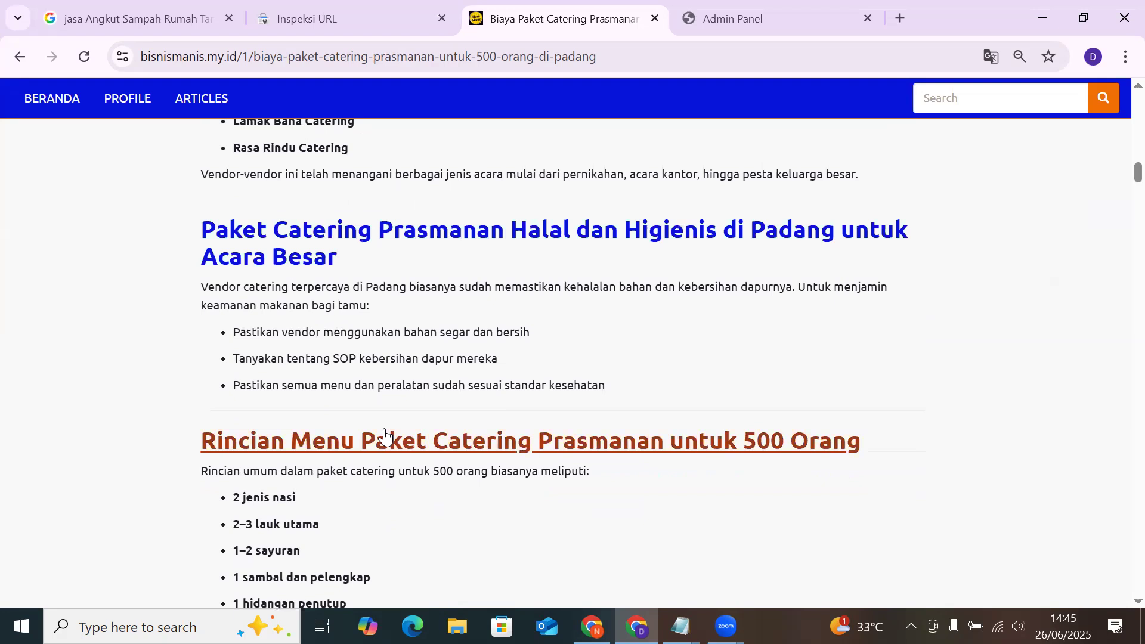
scroll(385, 433, up, 10)
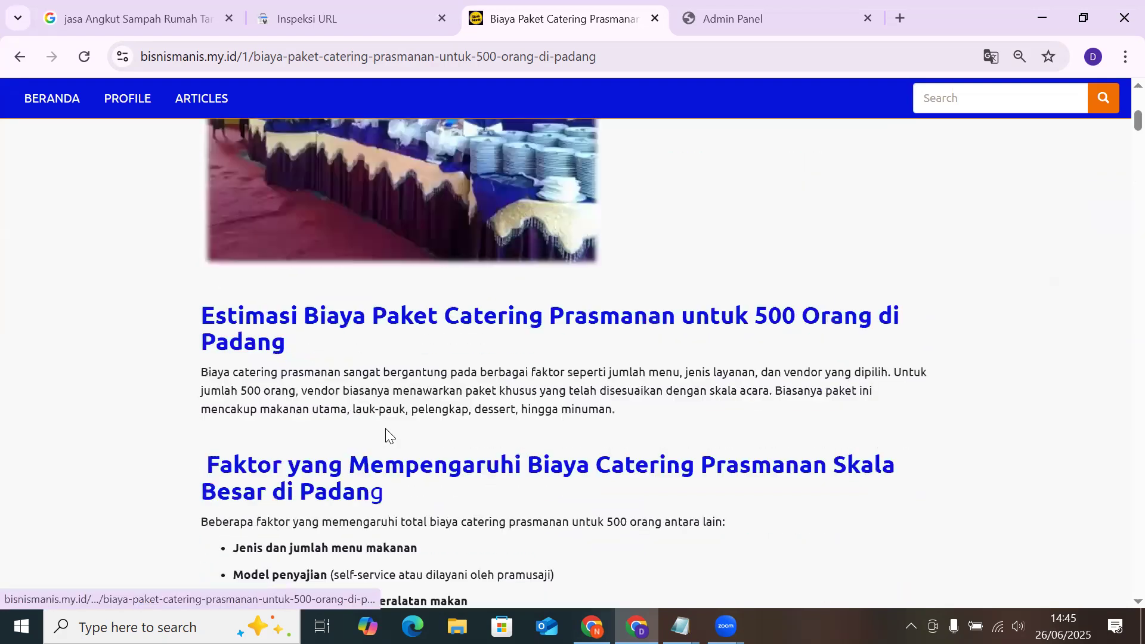
scroll(385, 418, up, 8)
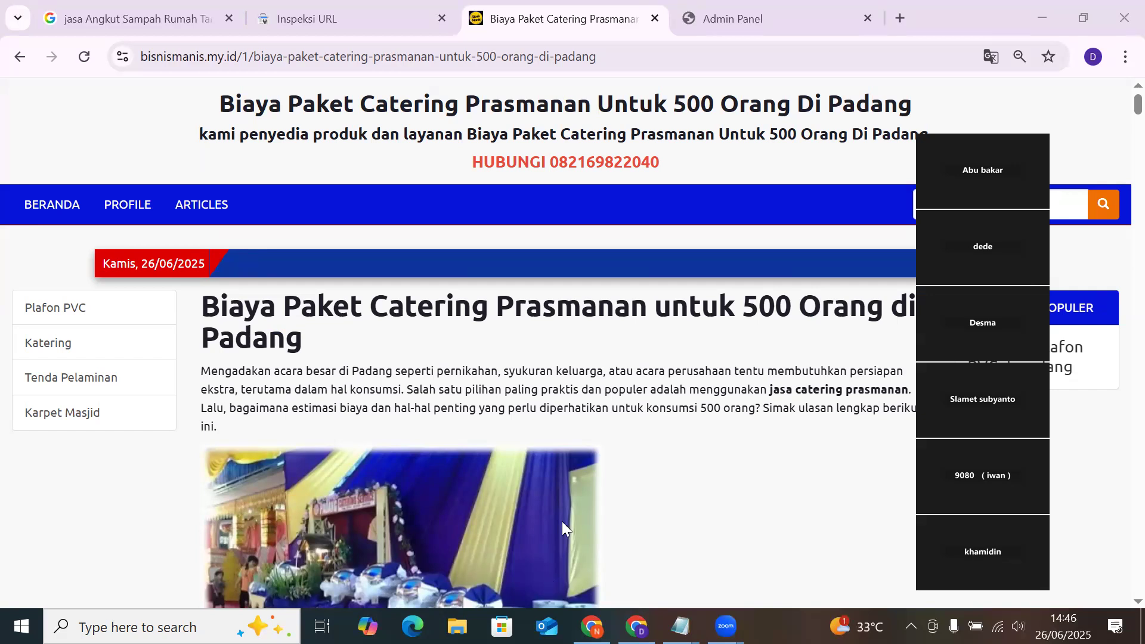
Examine the catering page's article headings and the text beneath them, and return to the site's Admin Panel
drag(937, 80, 928, 13)
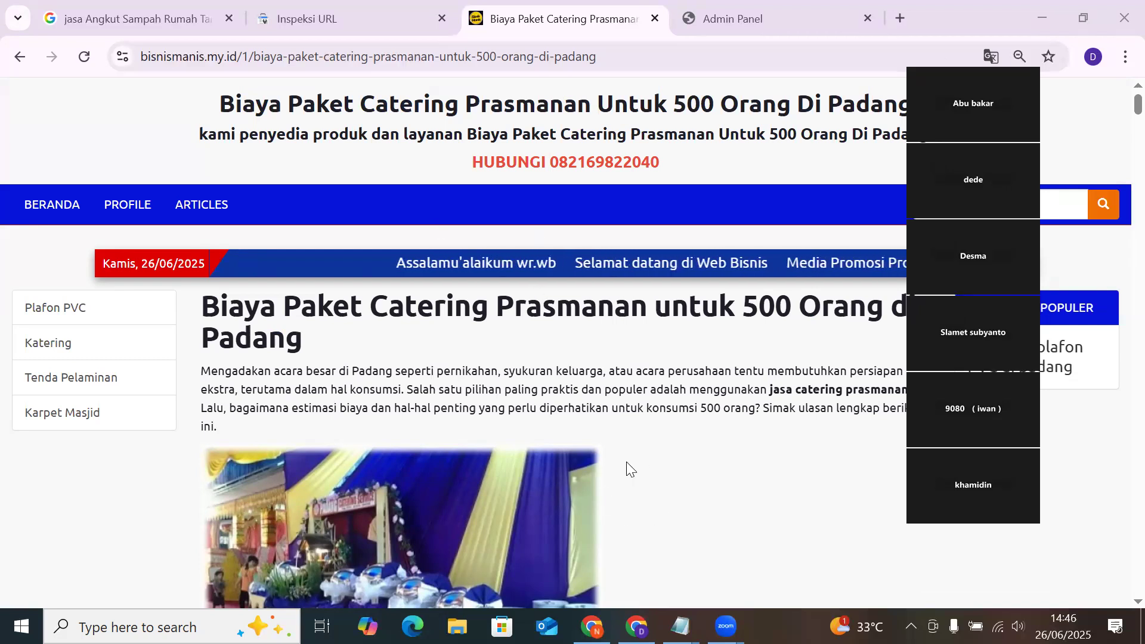
scroll(625, 464, down, 5)
scroll(624, 465, down, 5)
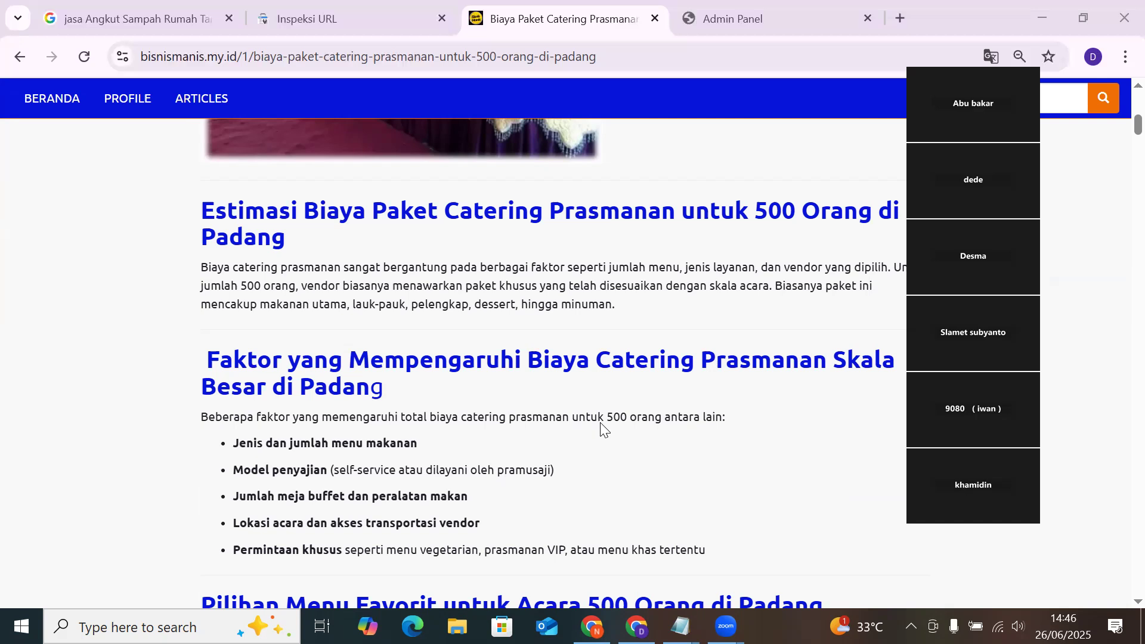
click(734, 21)
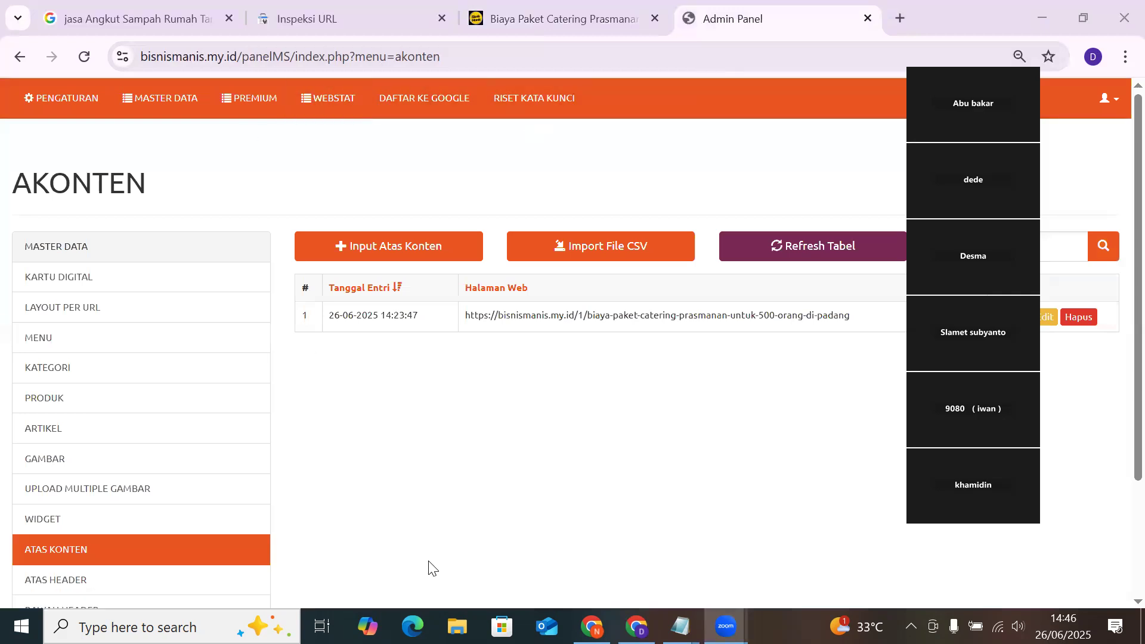
Switch to the dalianresto.com admin panel, continue the form resubmission and open the premium LANDING P3 MULTI list
key(alt+Tab)
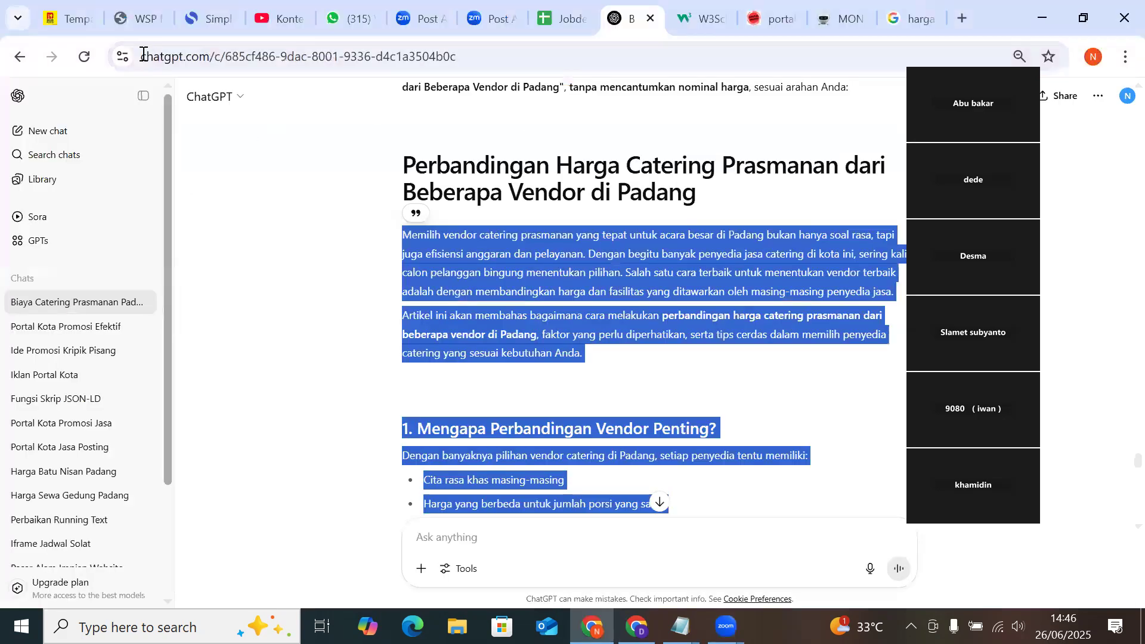
key(ctrl+2)
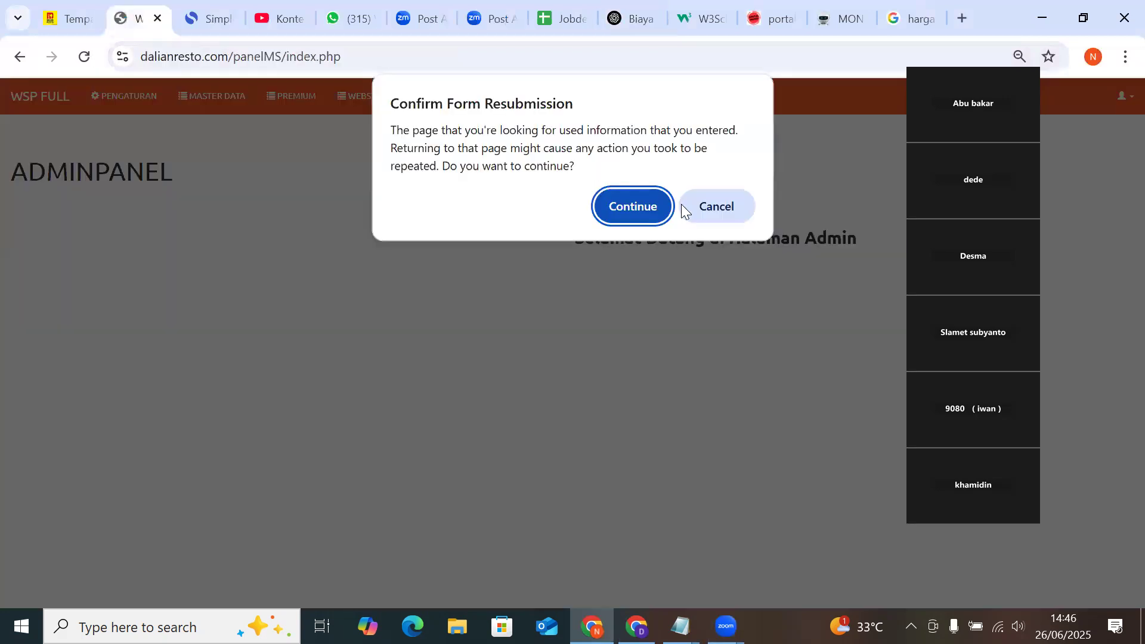
click(641, 202)
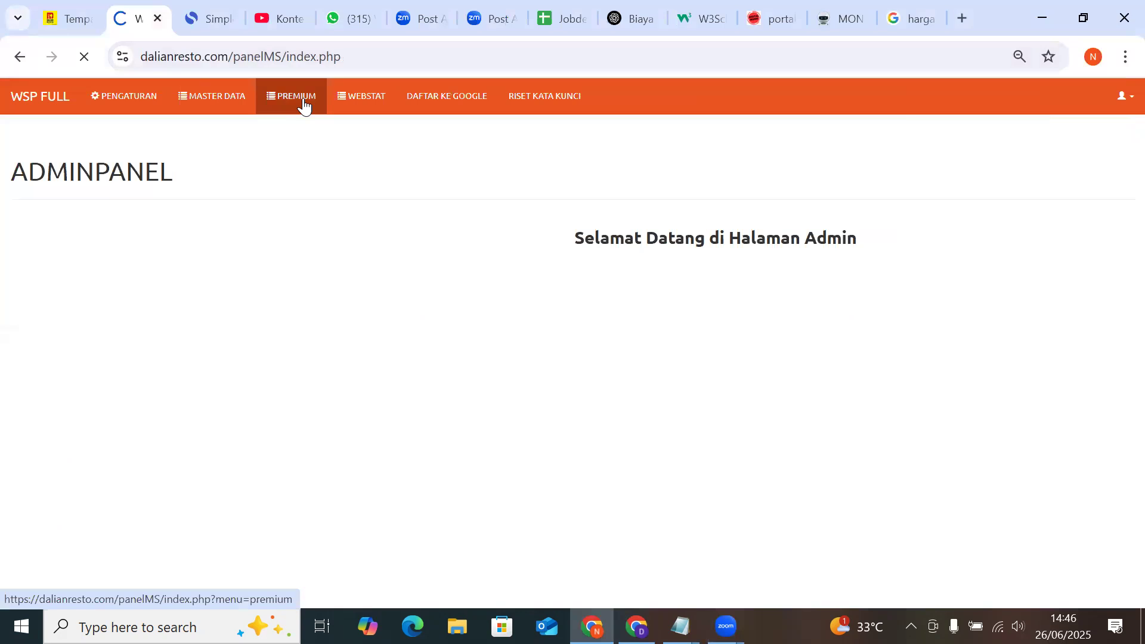
click(158, 307)
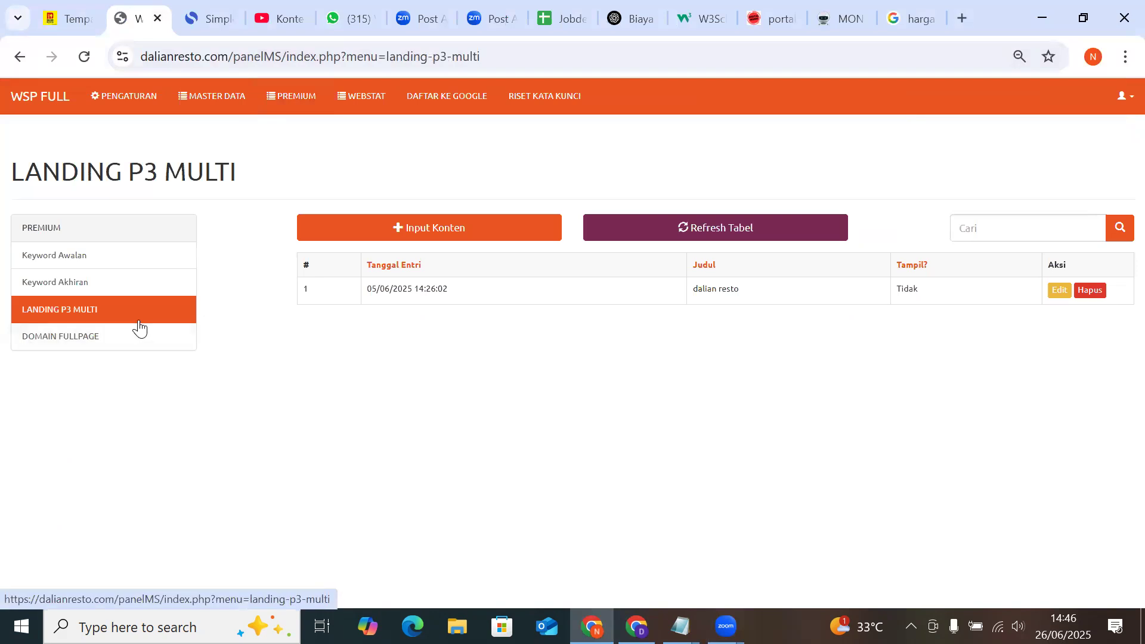
Open a new LANDING P3 MULTI entry and examine its Judul, Halaman Web and Konten fields
click(470, 240)
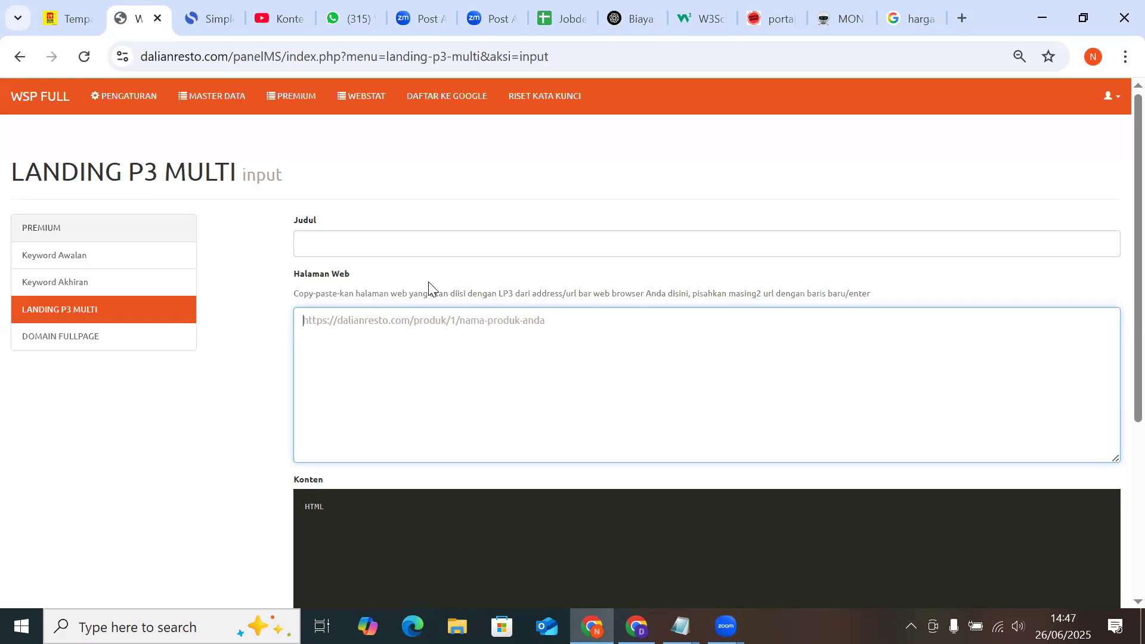
scroll(430, 281, down, 2)
scroll(429, 281, up, 2)
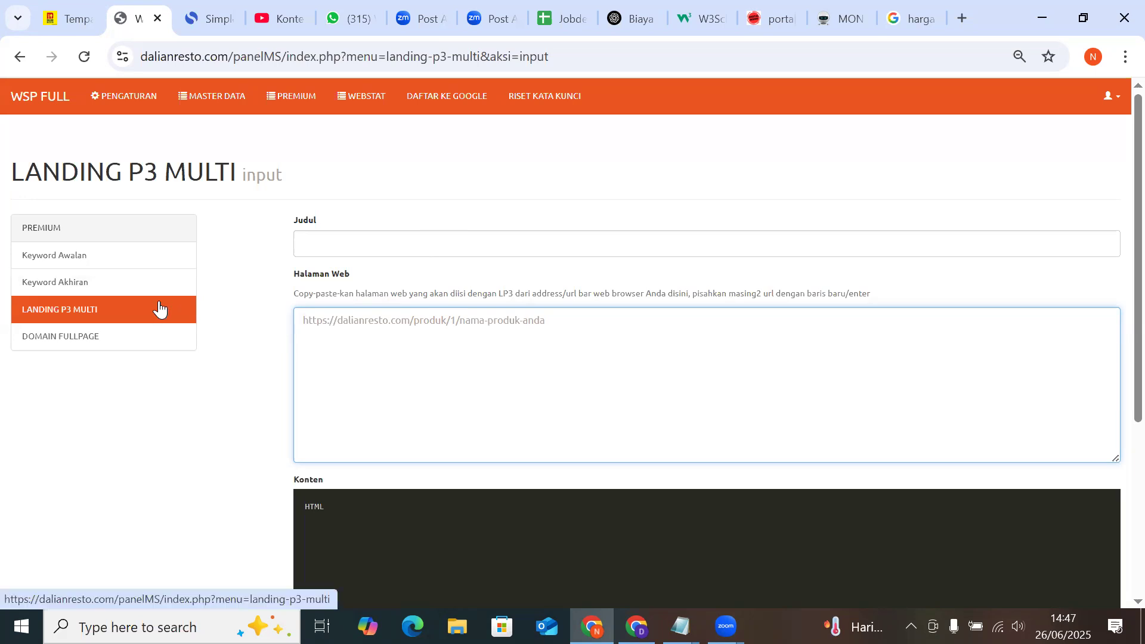
click(394, 247)
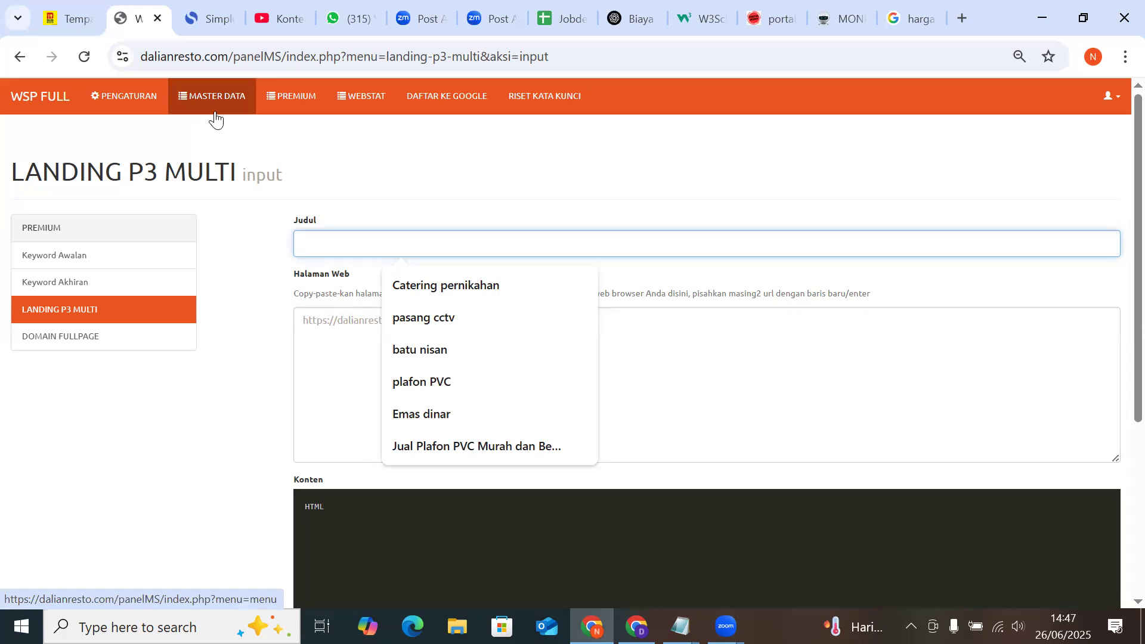
click(335, 248)
click(338, 247)
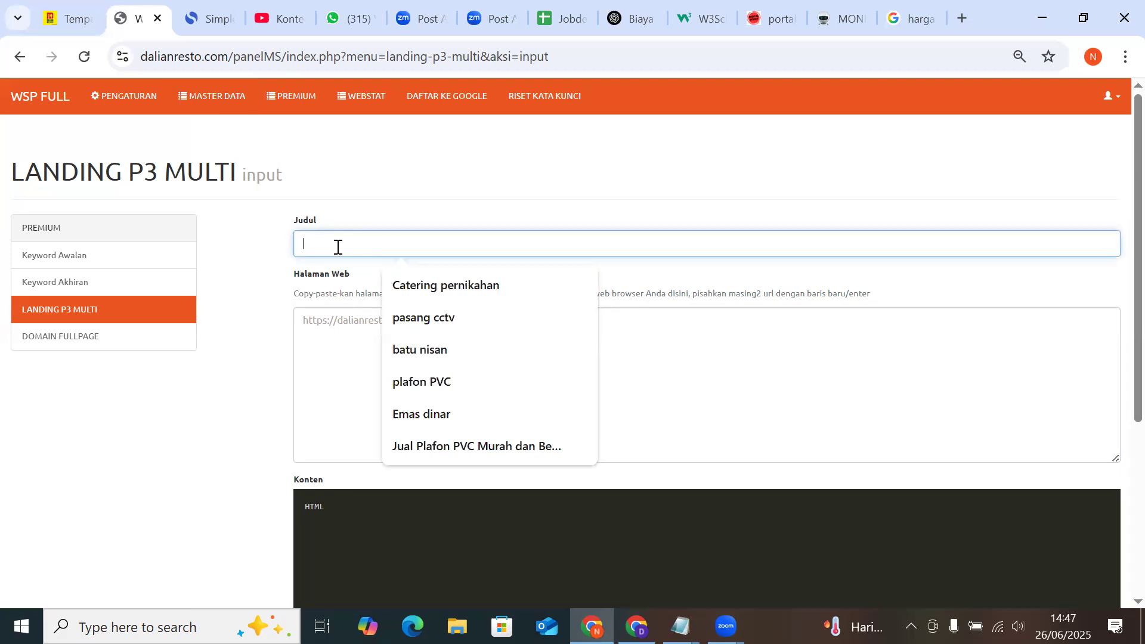
click(320, 331)
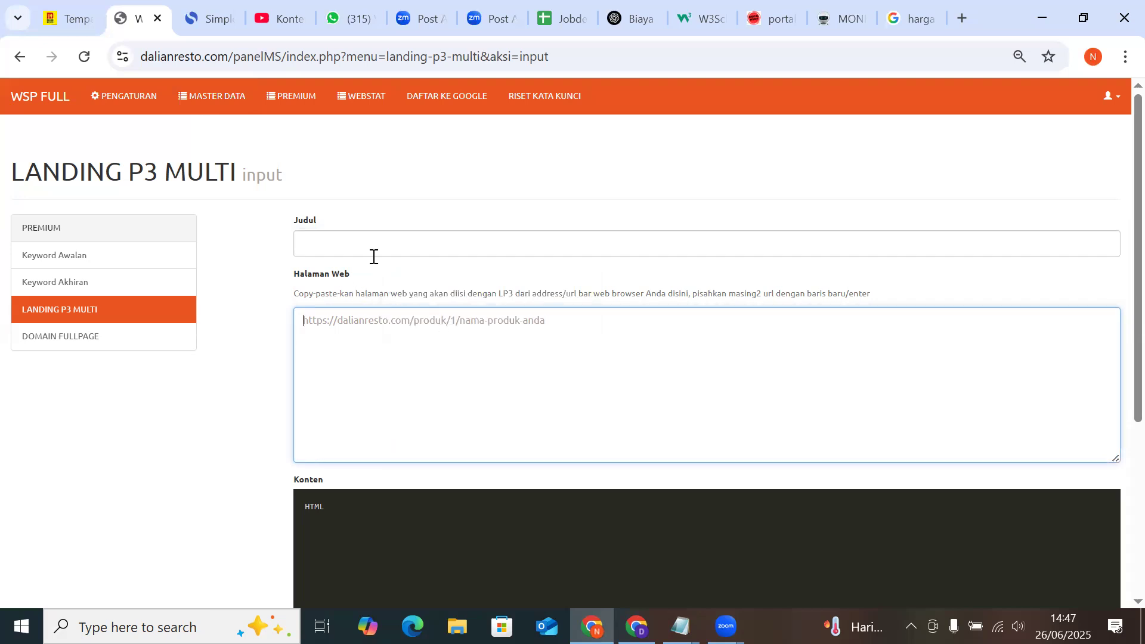
click(283, 56)
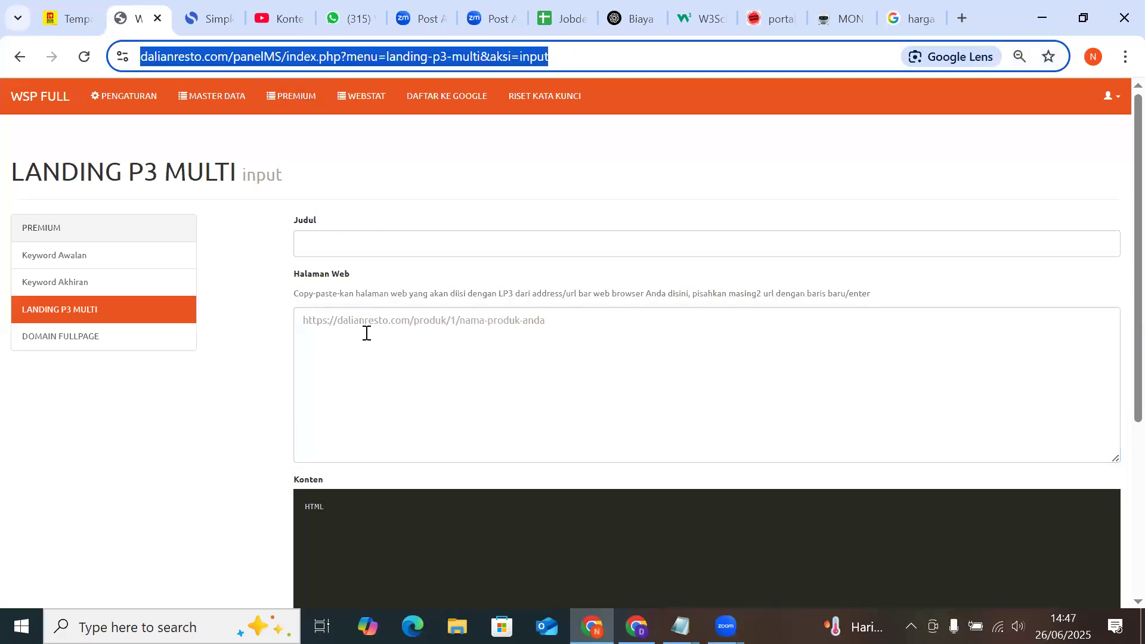
click(436, 323)
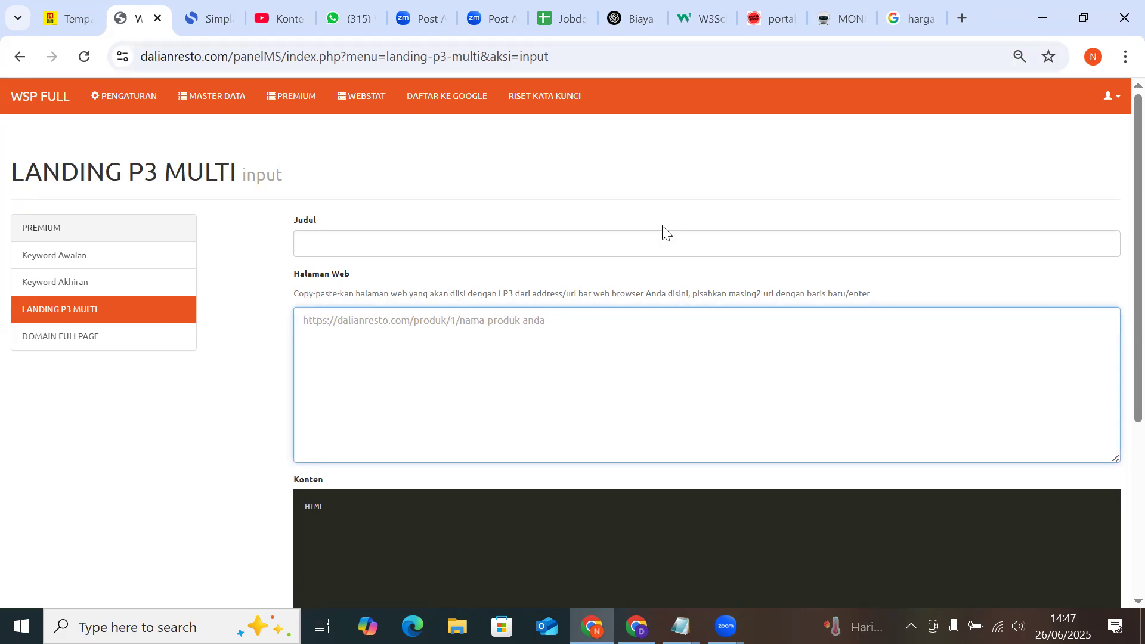
Copy the web address of the tempat-makan-dengan-menu-ikan-asin-terenak-di-kota-padang product page into the new entry's Halaman Web field
click(77, 15)
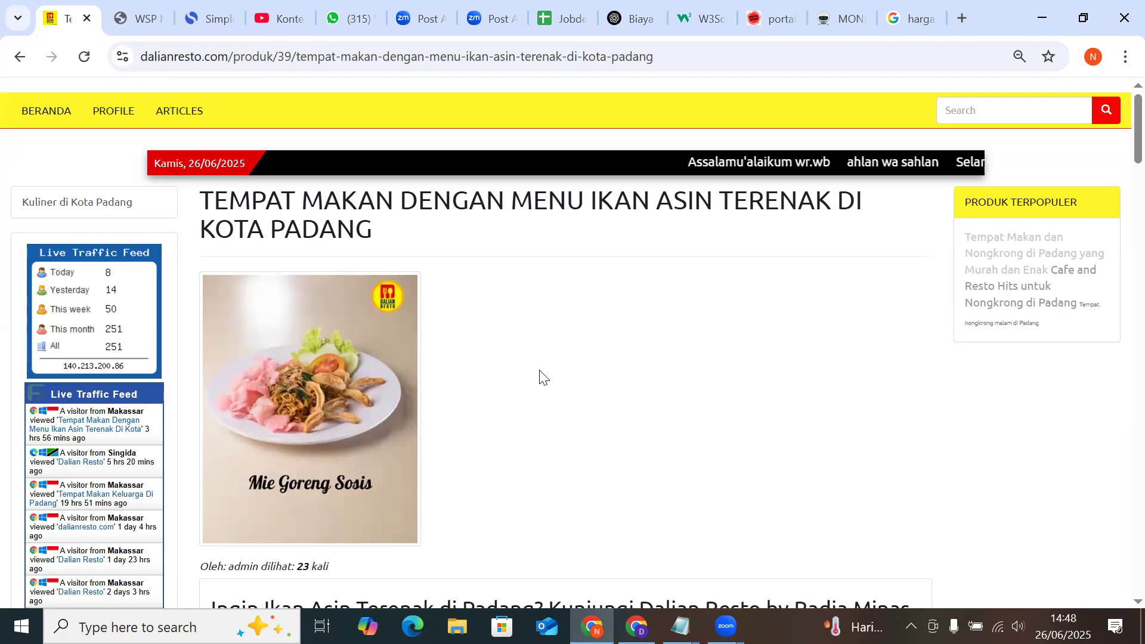
scroll(543, 379, down, 6)
scroll(563, 376, up, 10)
drag(639, 51, 141, 56)
key(ctrl+c)
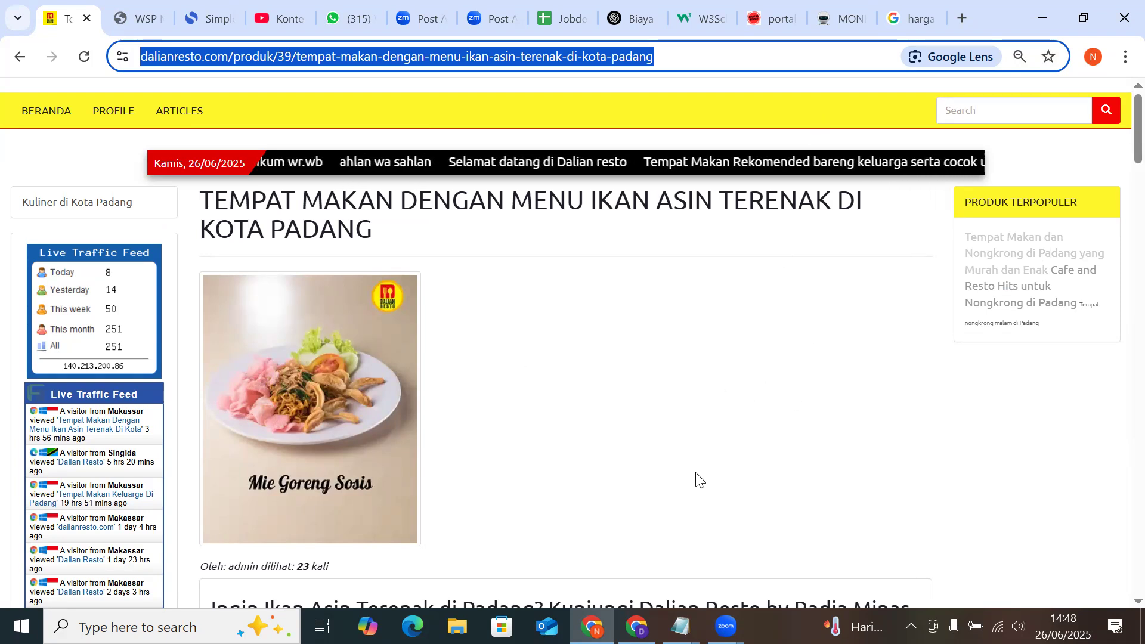
click(122, 7)
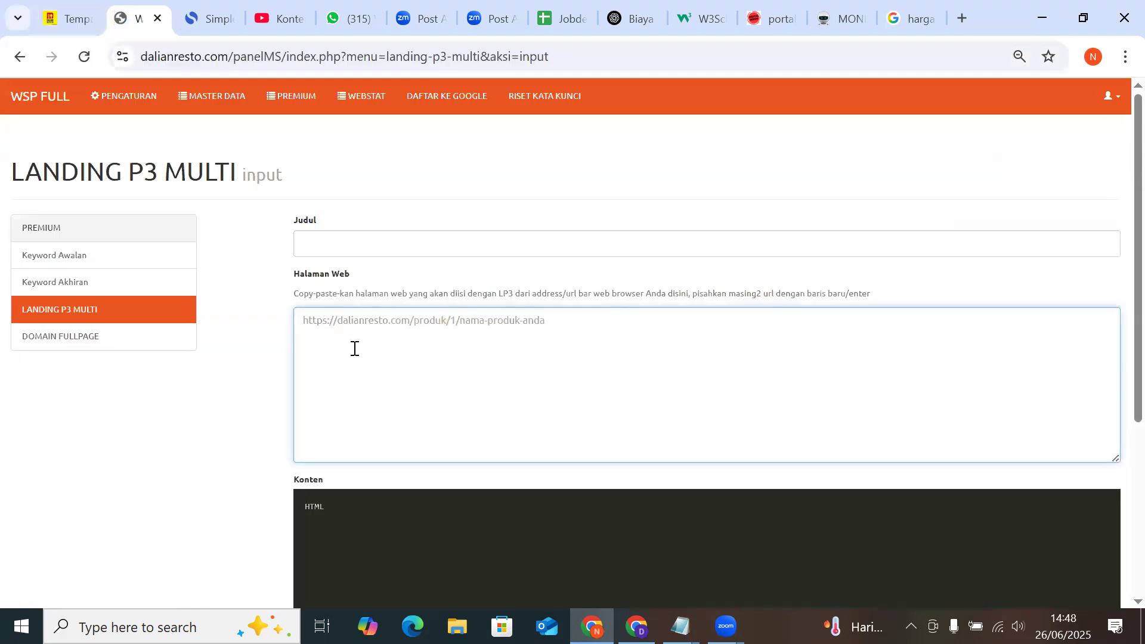
key(ctrl+v)
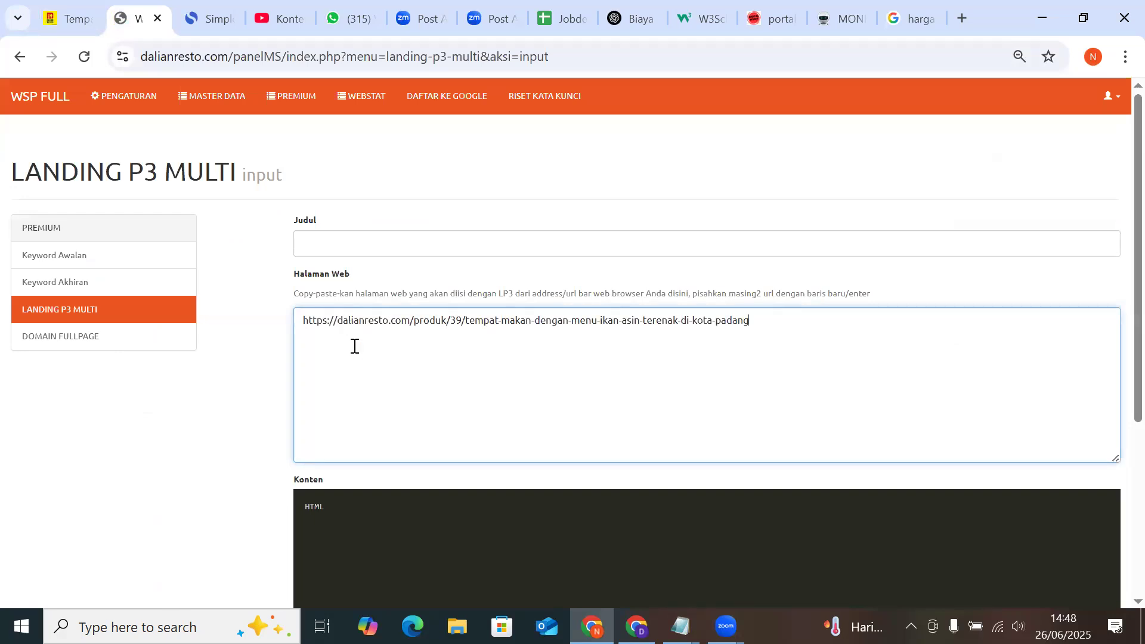
scroll(465, 394, down, 2)
click(427, 391)
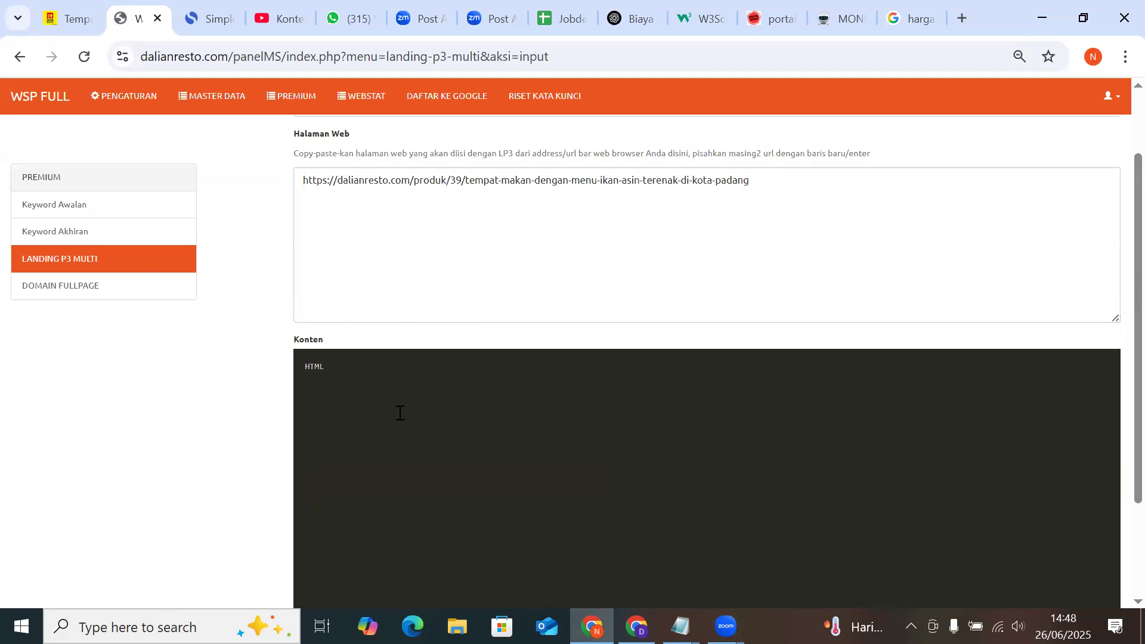
Open the ATAS HEADER entry for editing, select all of its HTML source and submit the entry
click(126, 112)
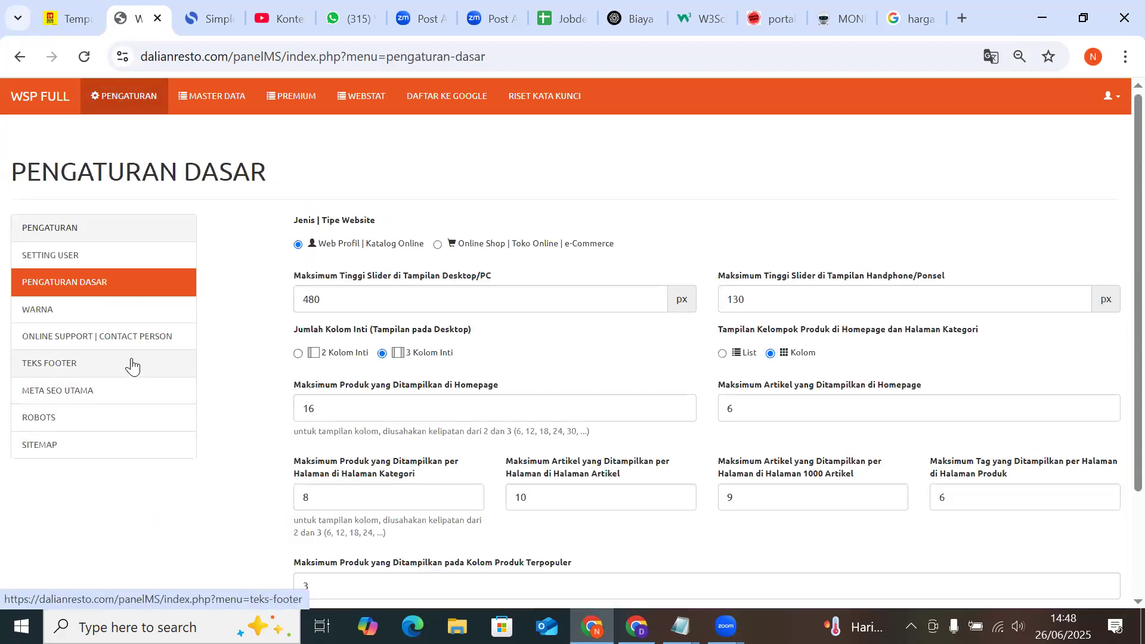
click(192, 99)
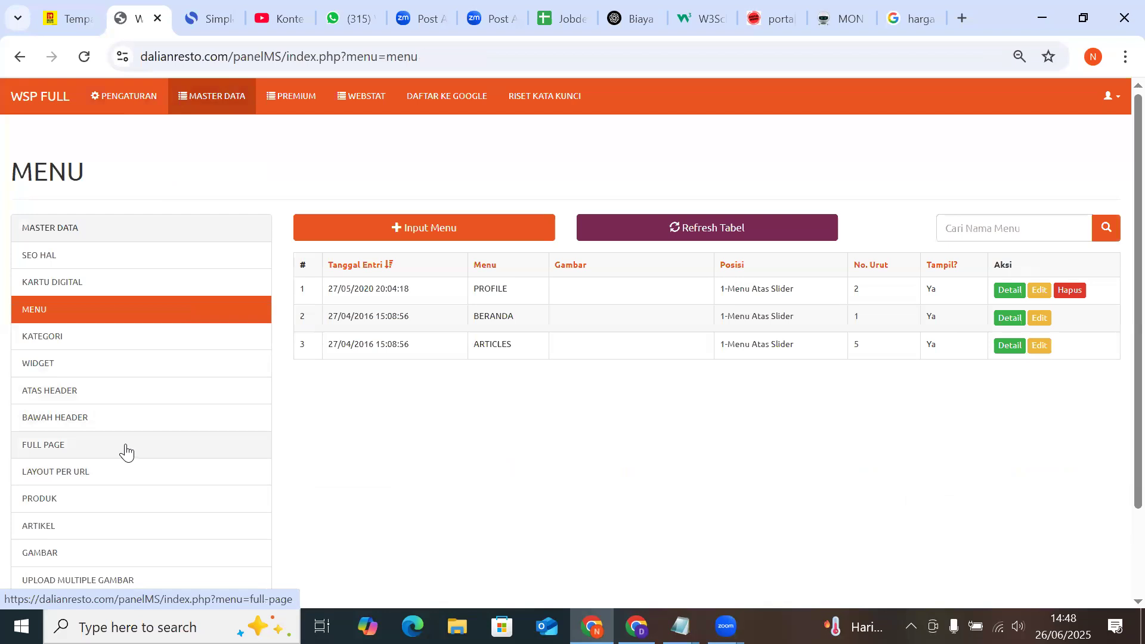
click(125, 395)
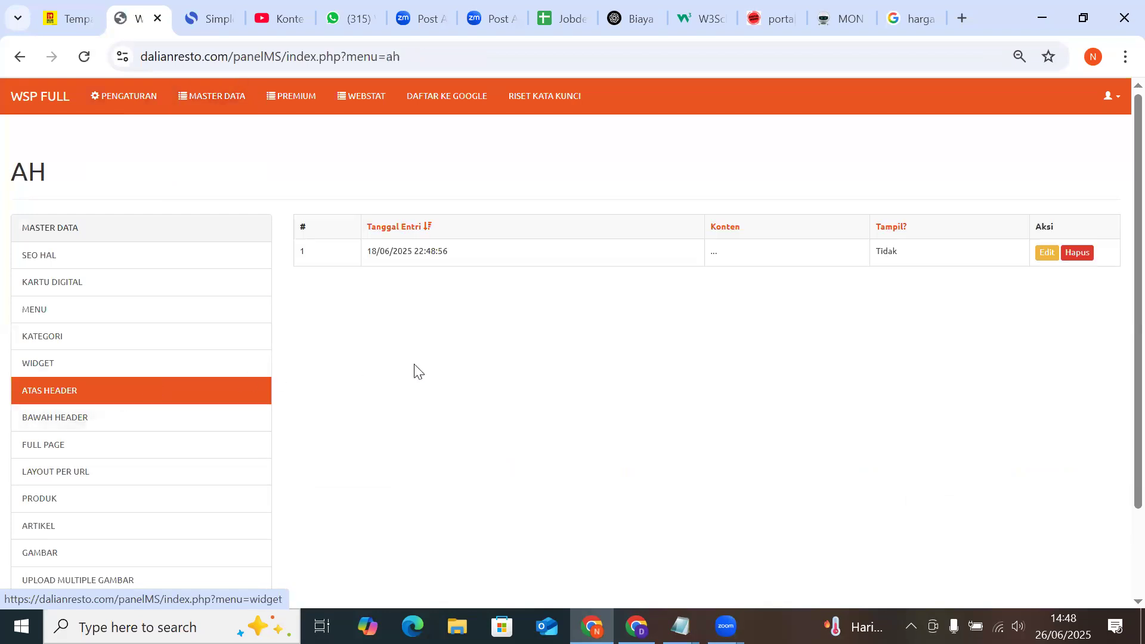
click(1045, 253)
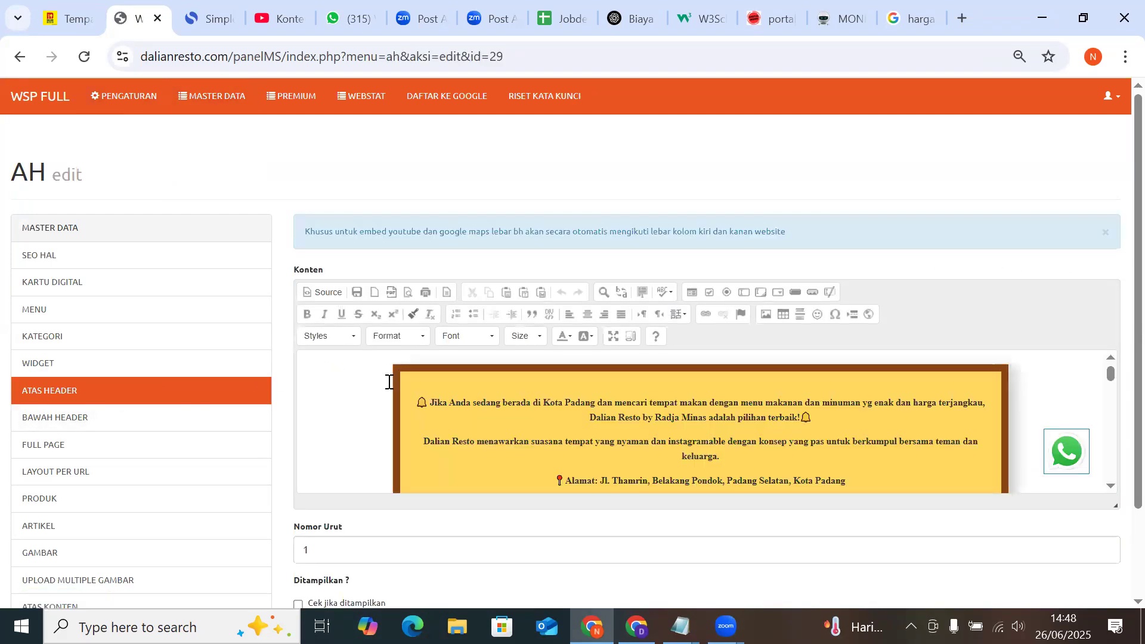
click(338, 292)
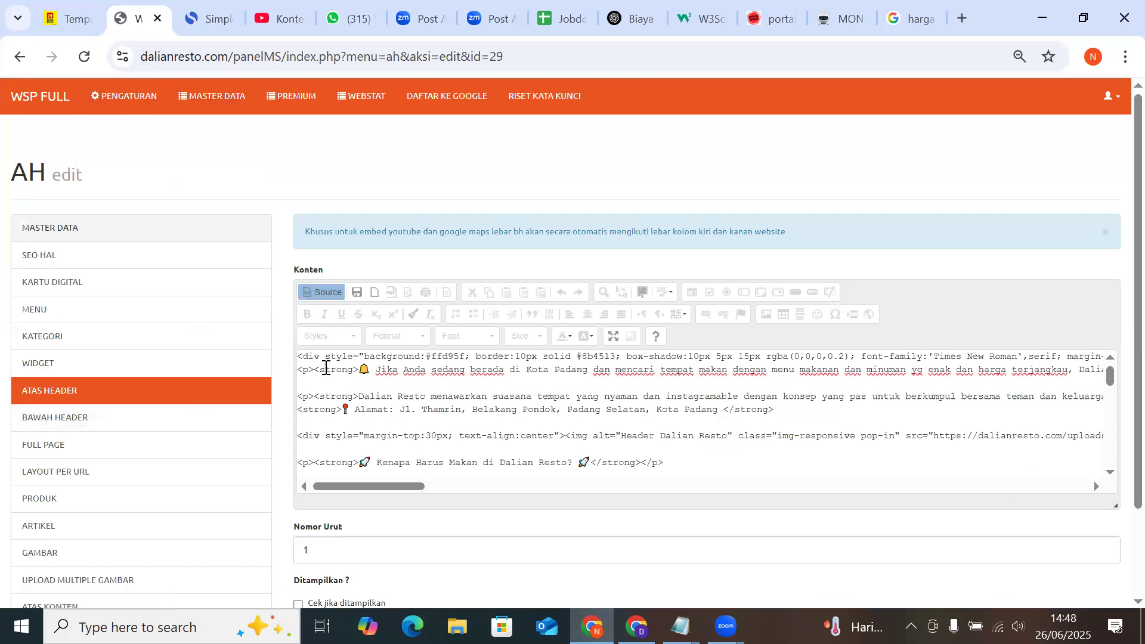
key(ctrl+a)
scroll(282, 540, down, 2)
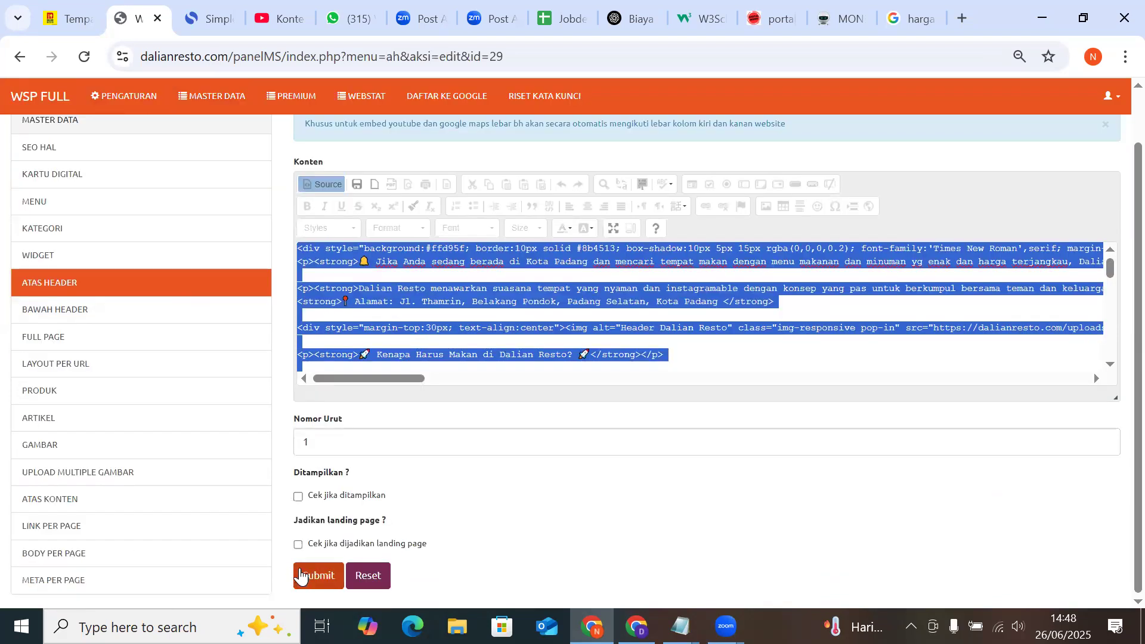
click(302, 574)
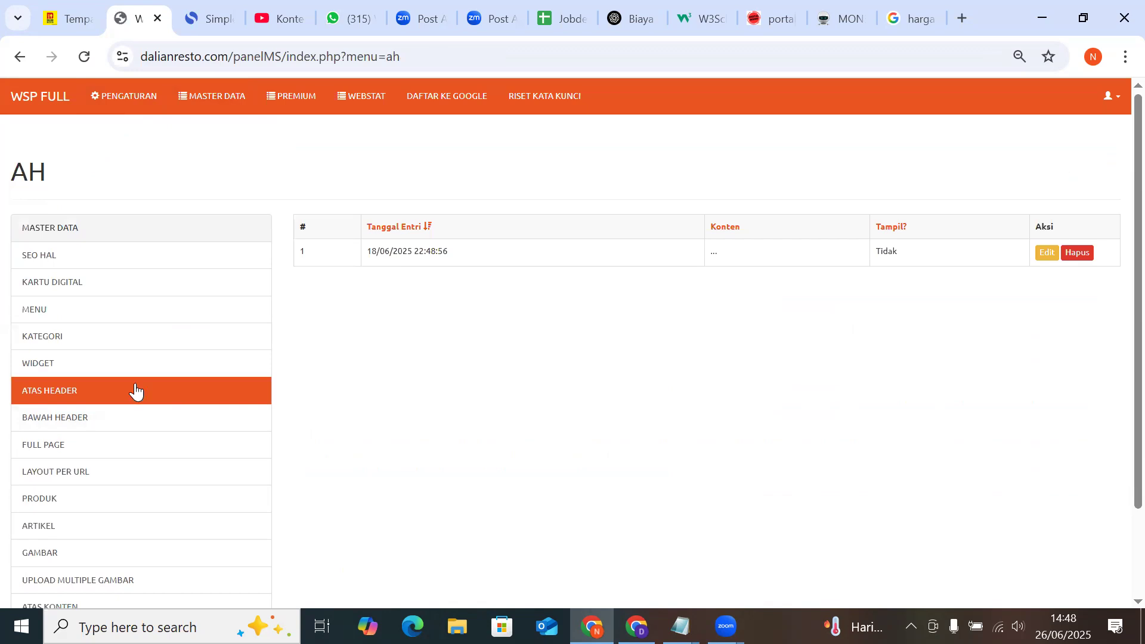
Open the existing dalian resto entry in LANDING P3 MULTI for editing and look through its form
click(292, 100)
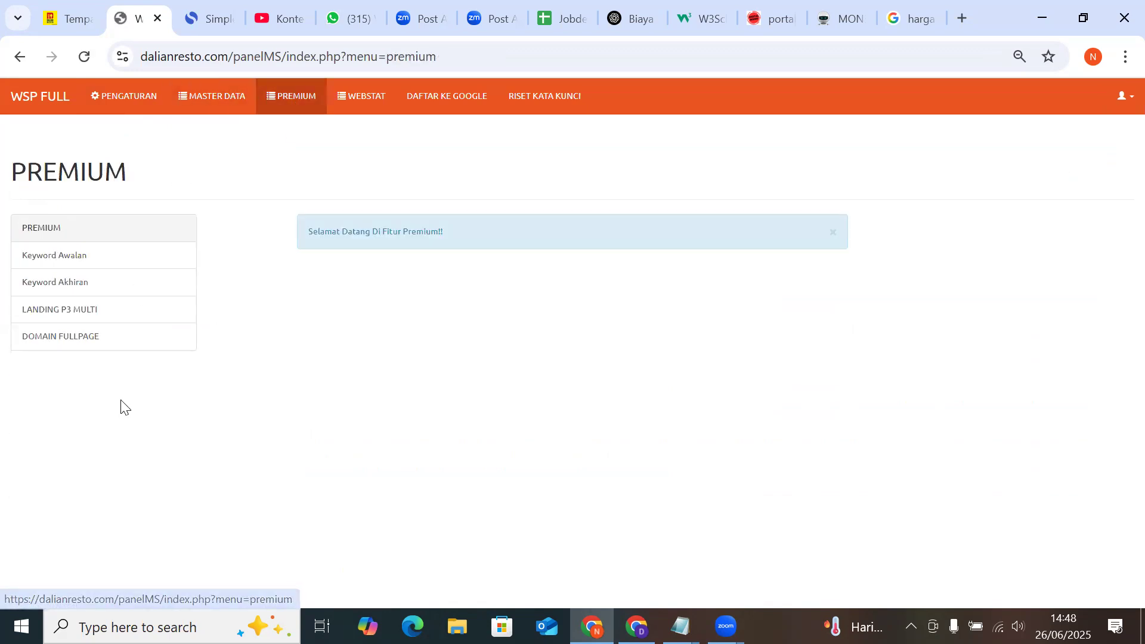
click(131, 322)
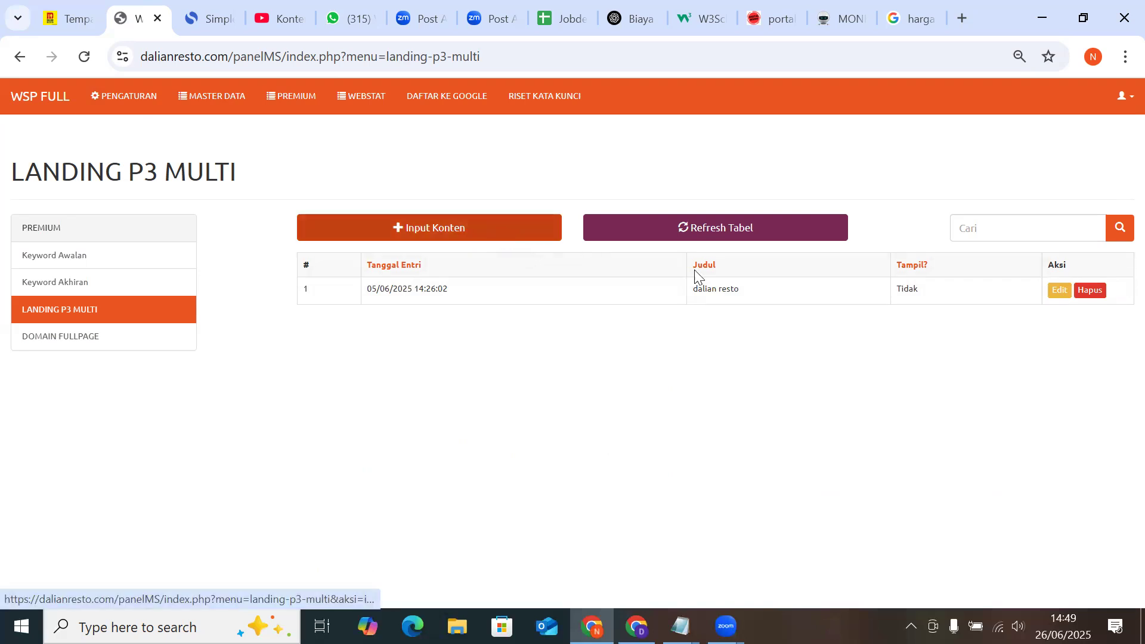
click(1067, 298)
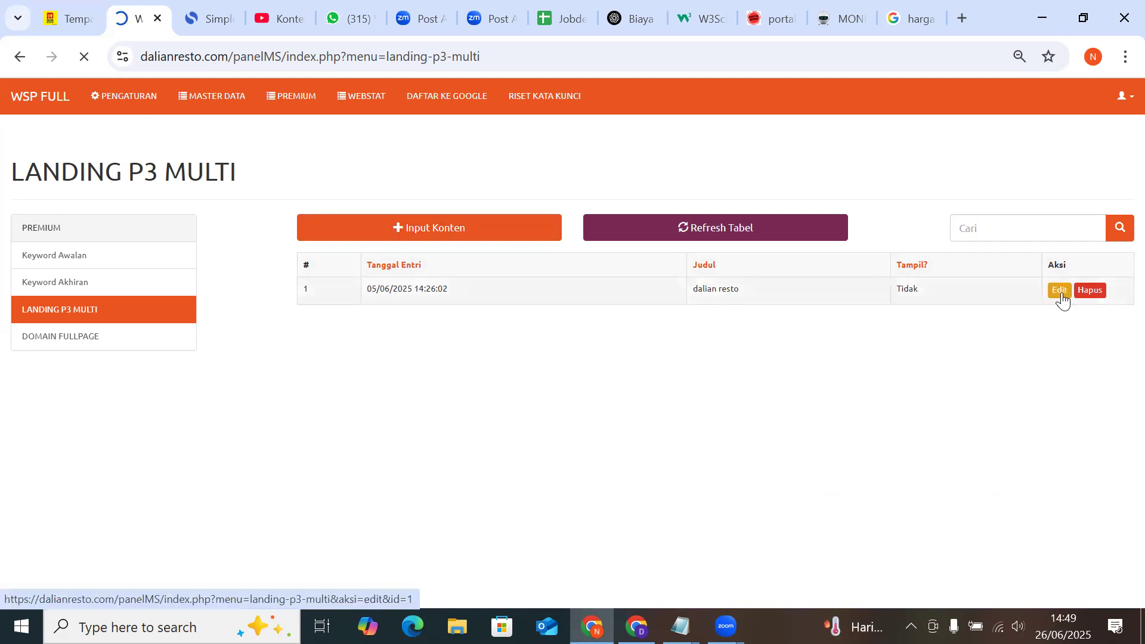
scroll(379, 277, down, 2)
scroll(378, 276, up, 2)
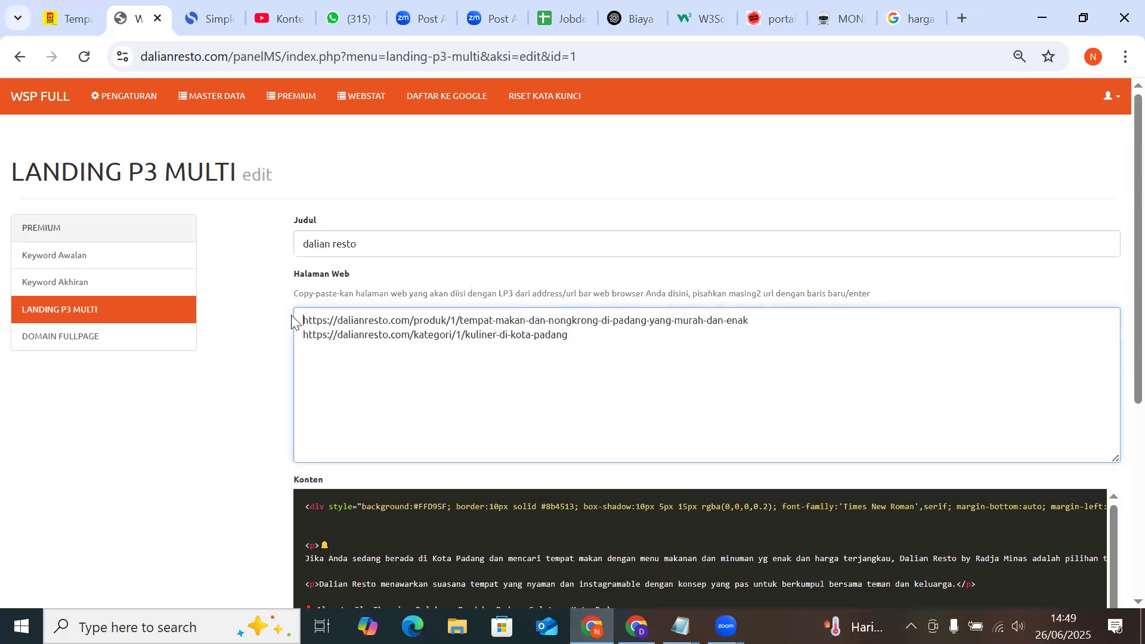
Examine the product and category web addresses listed in the Halaman Web field of the dalian resto entry
drag(303, 326, 757, 322)
drag(578, 333, 305, 330)
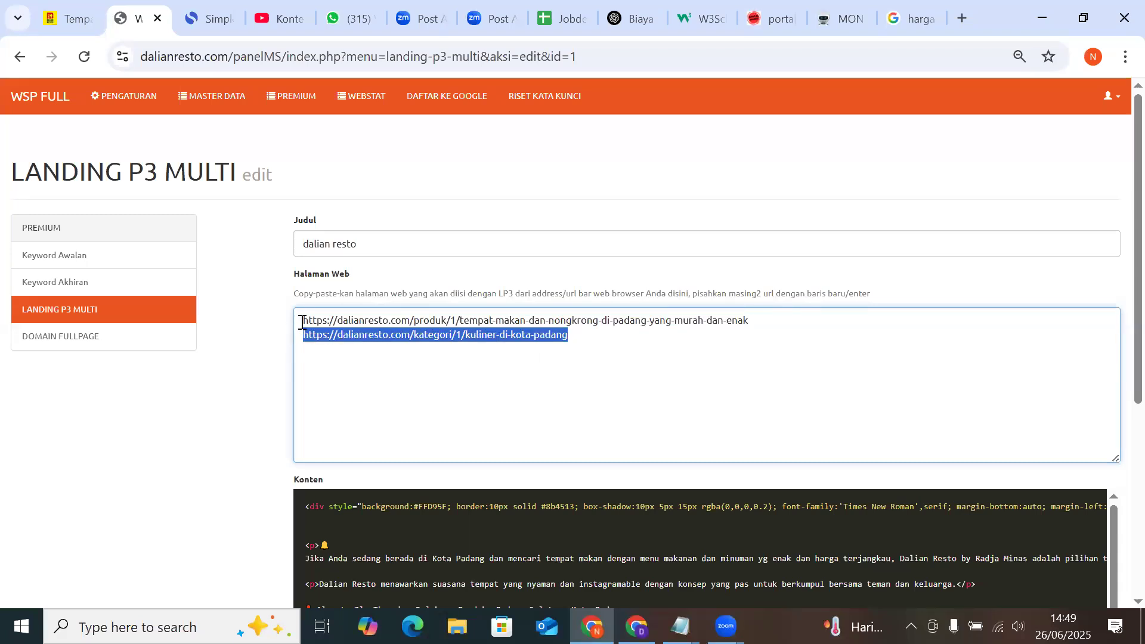
click(323, 367)
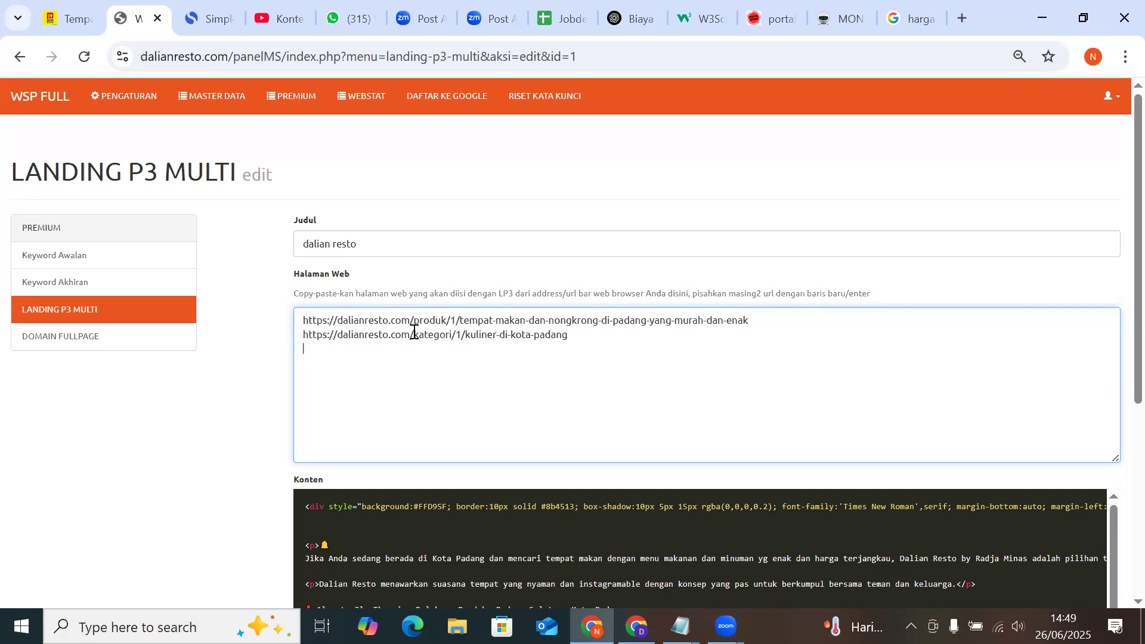
drag(411, 320, 305, 321)
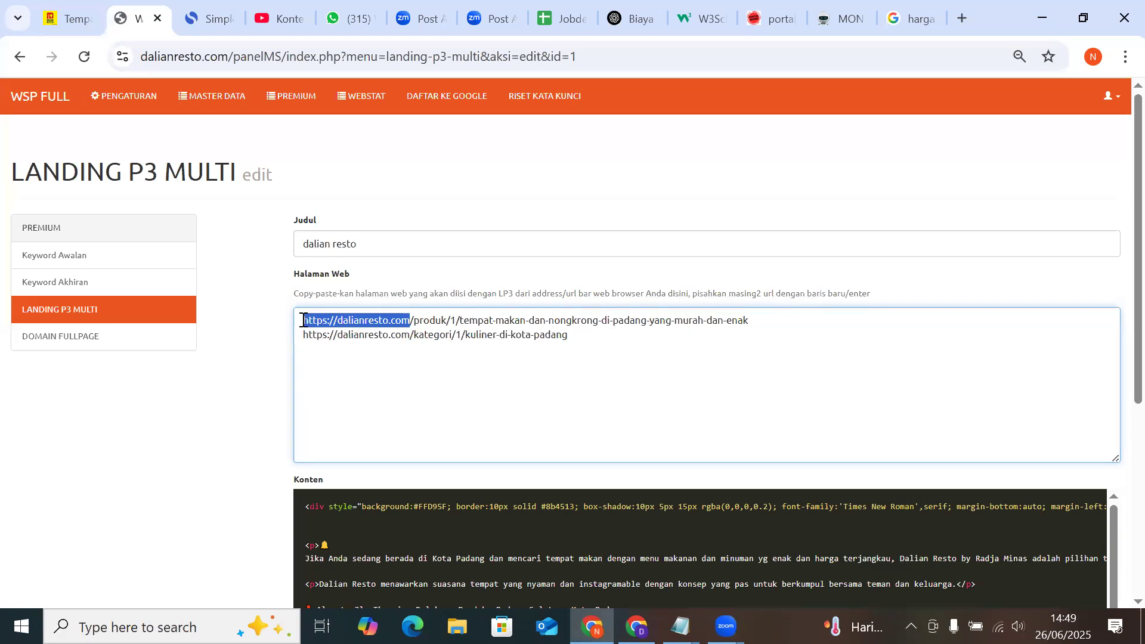
click(416, 321)
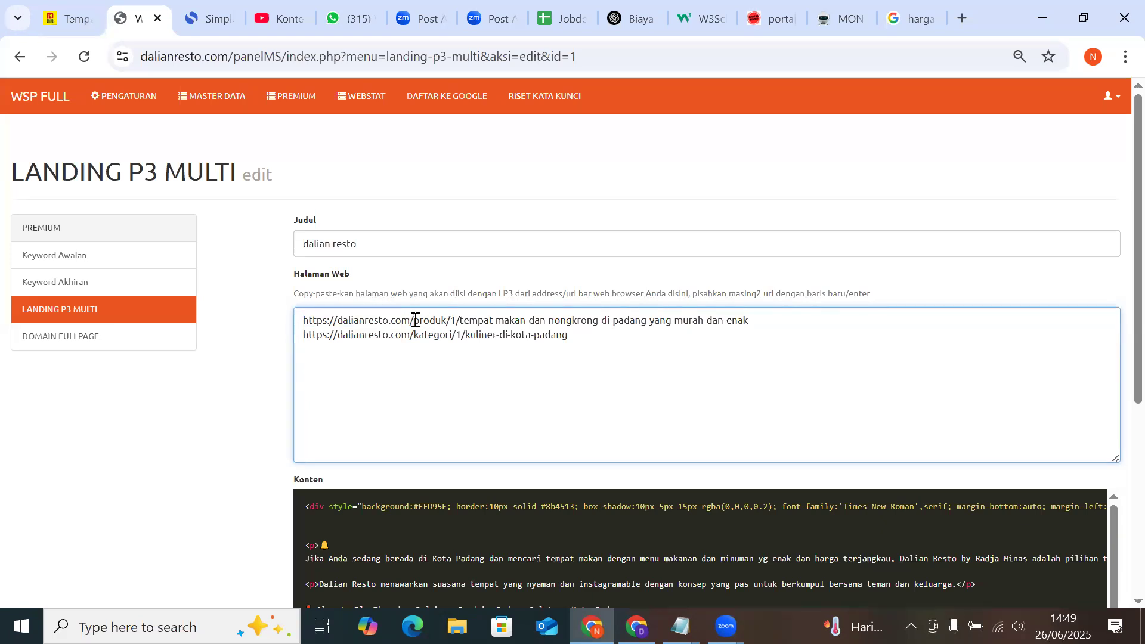
drag(412, 320, 299, 328)
key(ctrl+c)
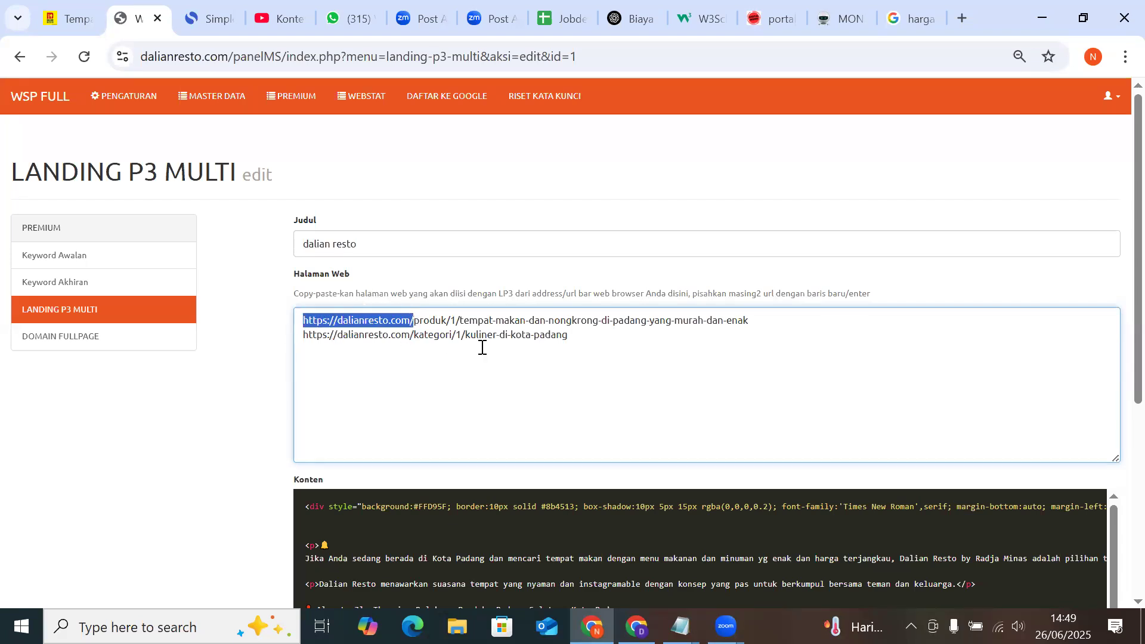
click(575, 341)
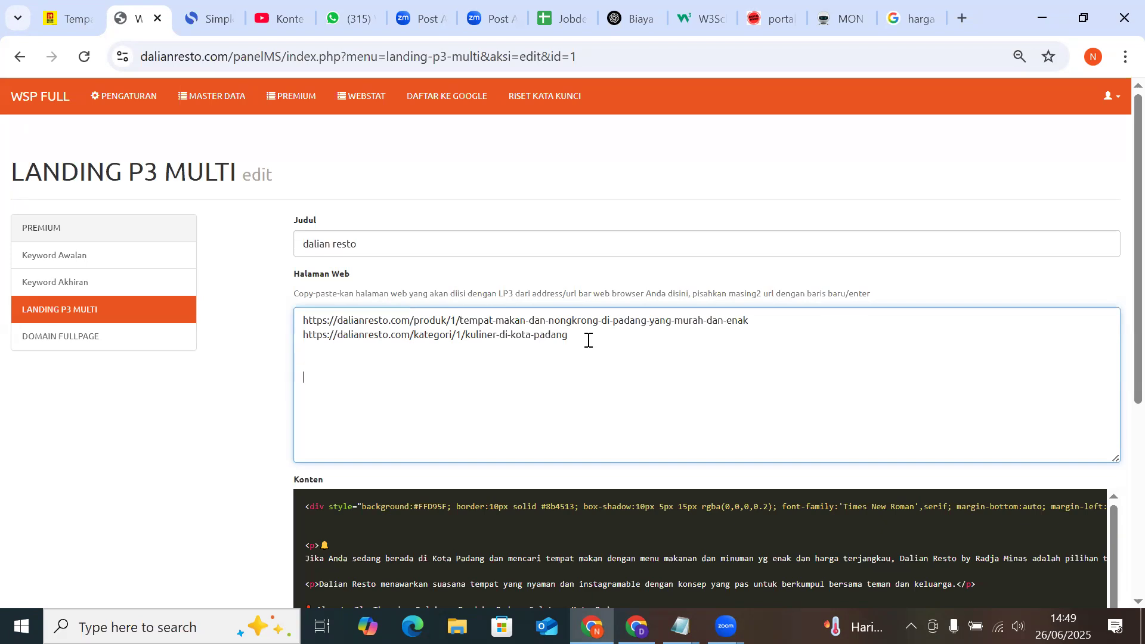
key(ctrl+v)
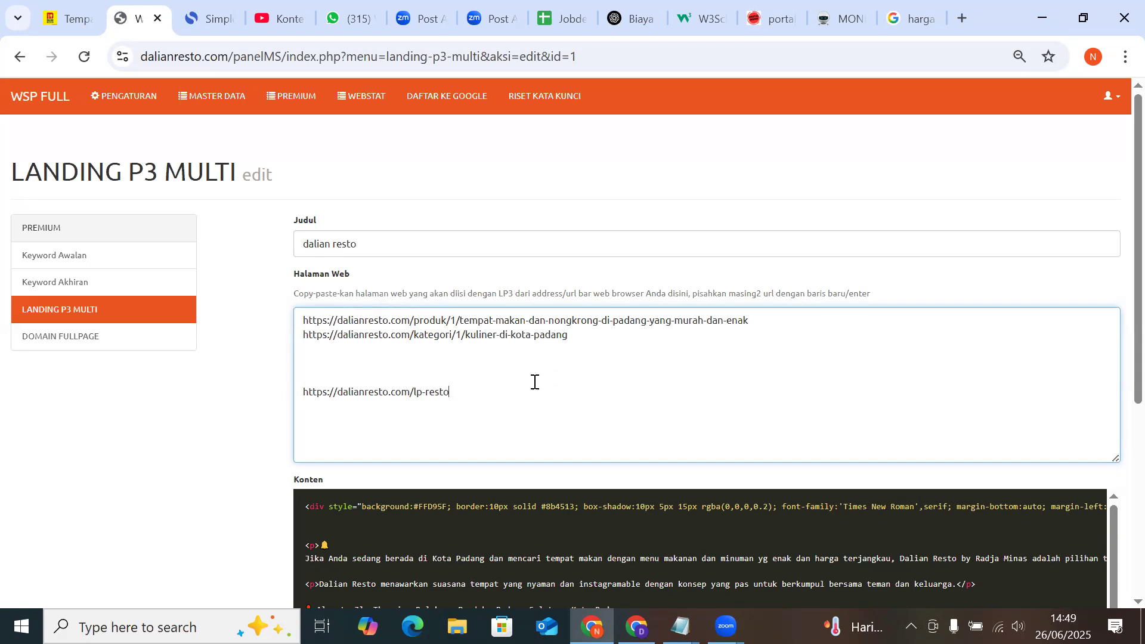
drag(463, 397, 304, 387)
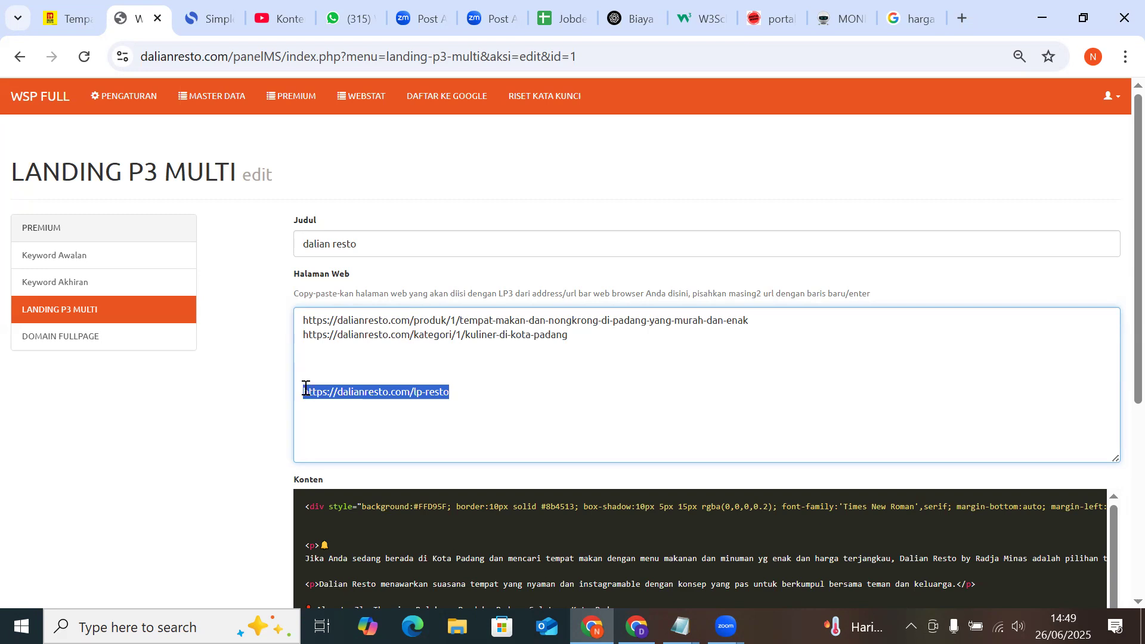
drag(453, 391, 291, 395)
key(BackSpace)
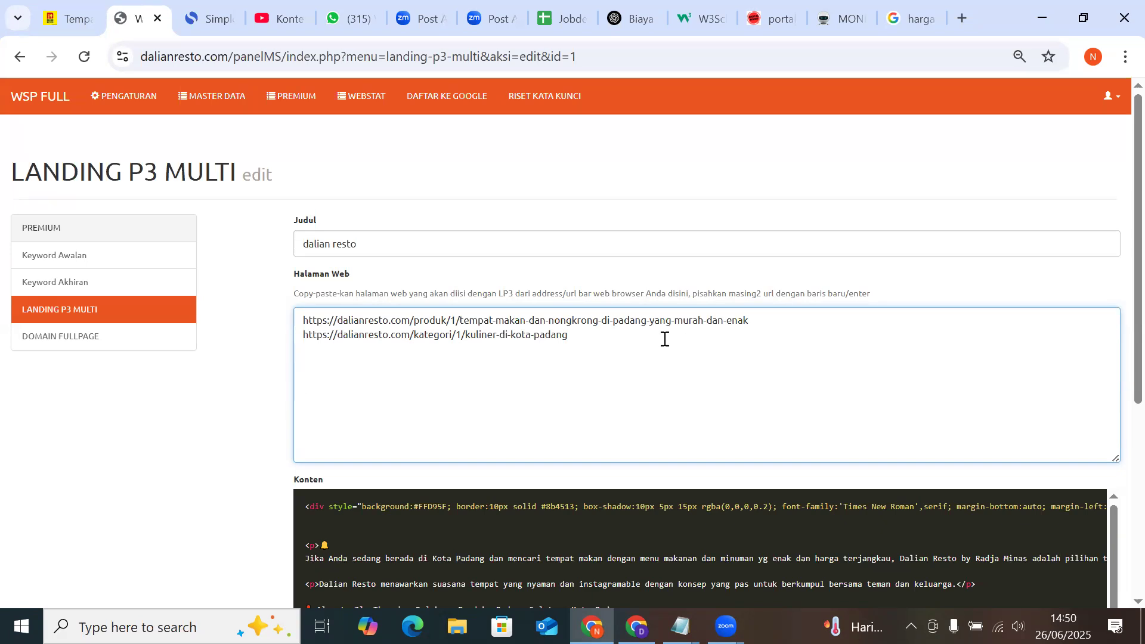
Copy the tempat-makan-dan-nongkrong-di-padang-yang-murah-dan-enak product address from the Halaman Web field and open it in a new browser tab
key(ctrl+a)
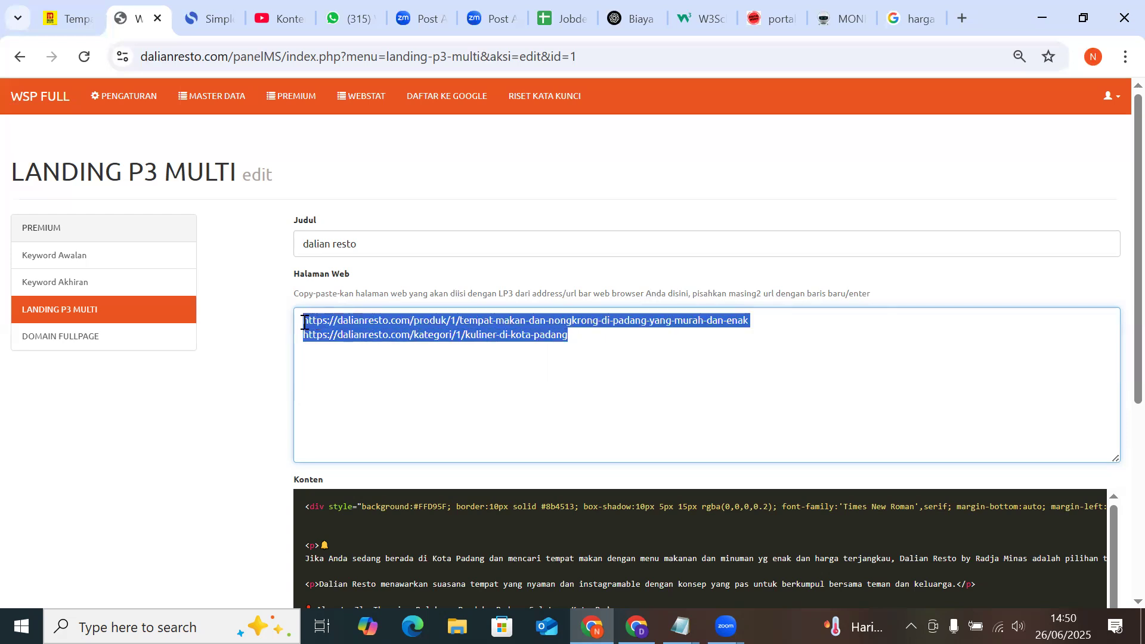
click(676, 358)
drag(768, 322, 304, 293)
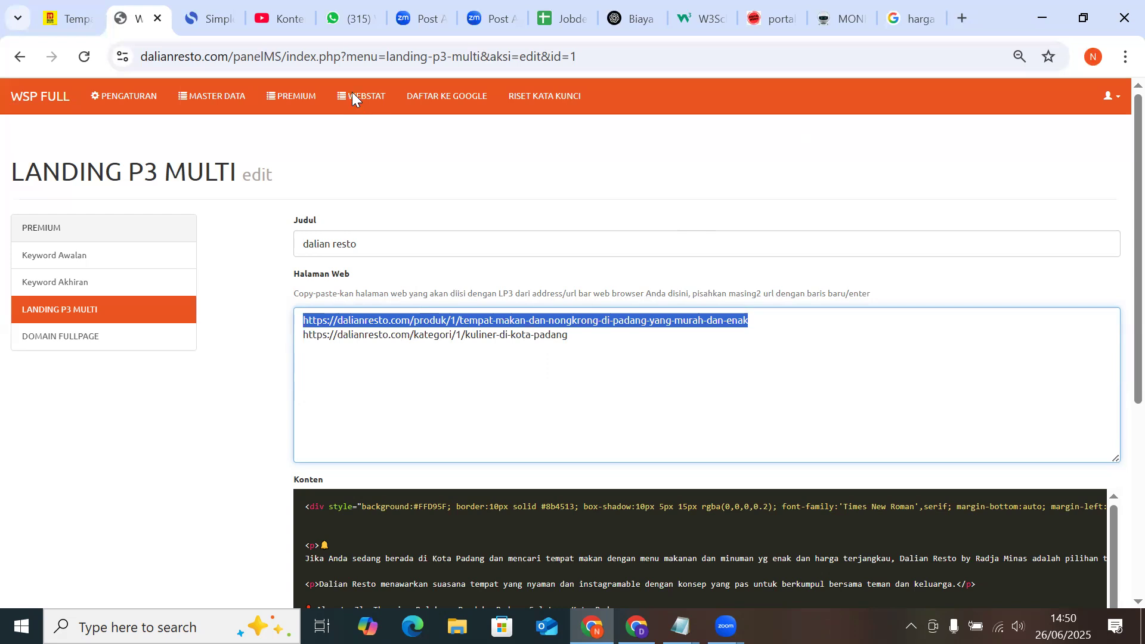
key(ctrl+c)
key(ctrl+t)
key(ctrl+v)
key(Return)
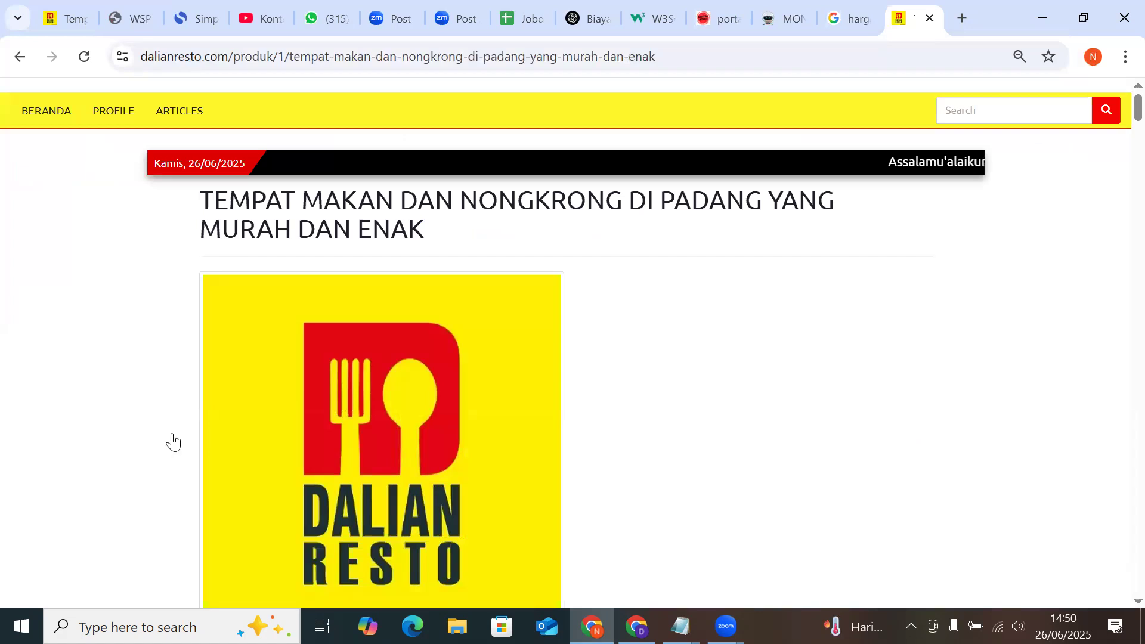
Submit the dalian resto entry with display enabled and check the tempat-makan-dan-nongkrong product page and its address
key(ctrl+2)
click(312, 591)
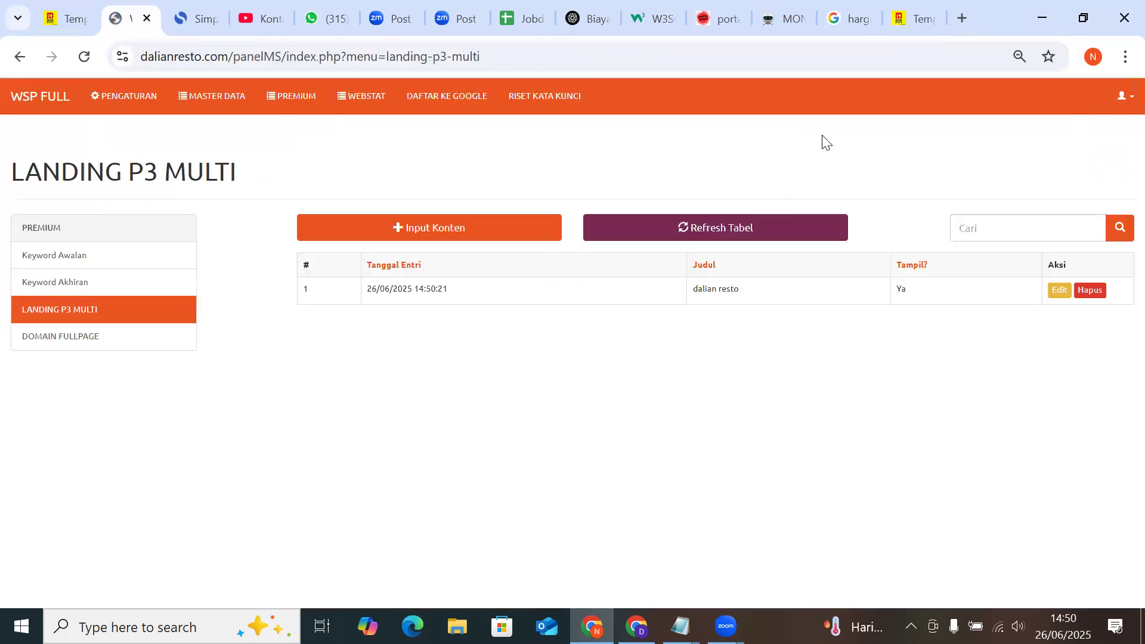
key(ctrl+9)
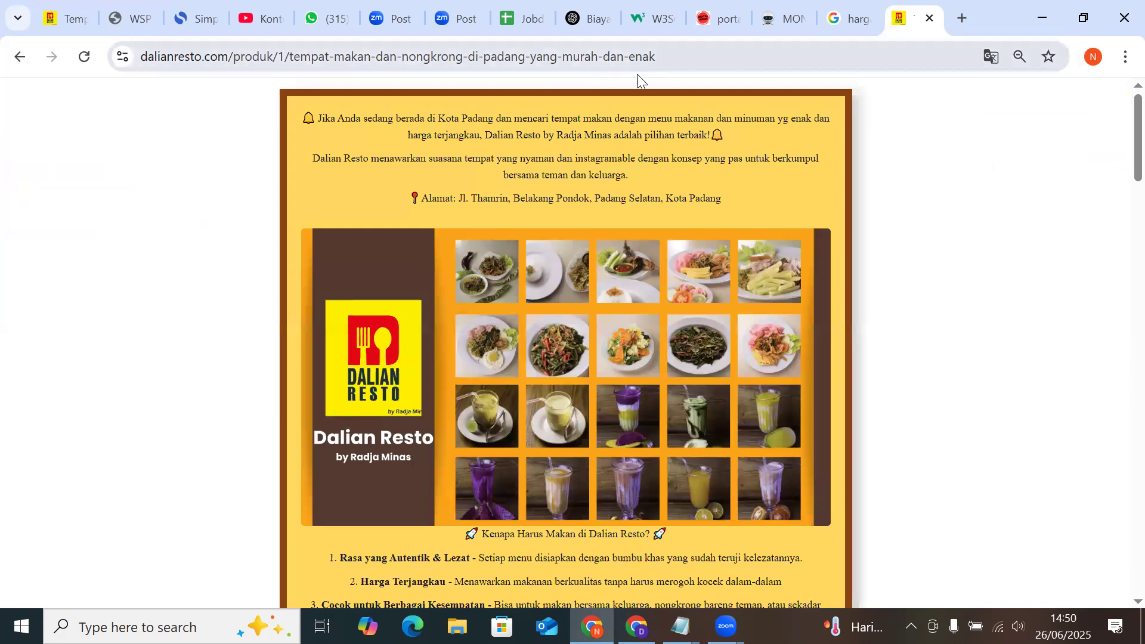
drag(659, 56, 144, 51)
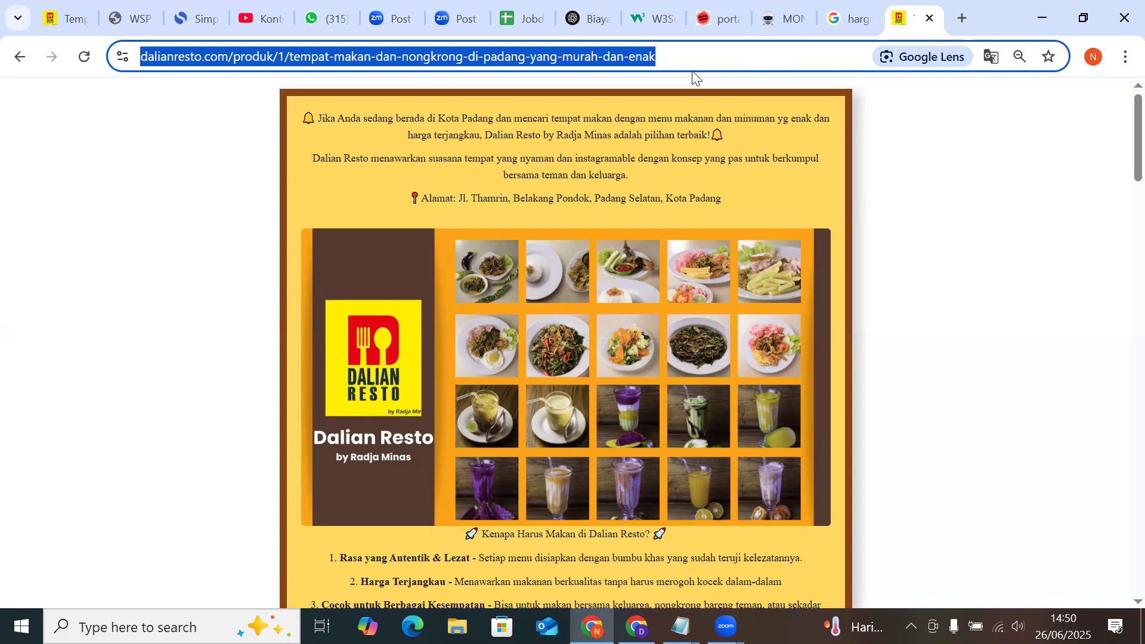
Reopen the dalian resto entry for editing and examine the addresses in its Halaman Web field
key(ctrl+2)
click(1060, 291)
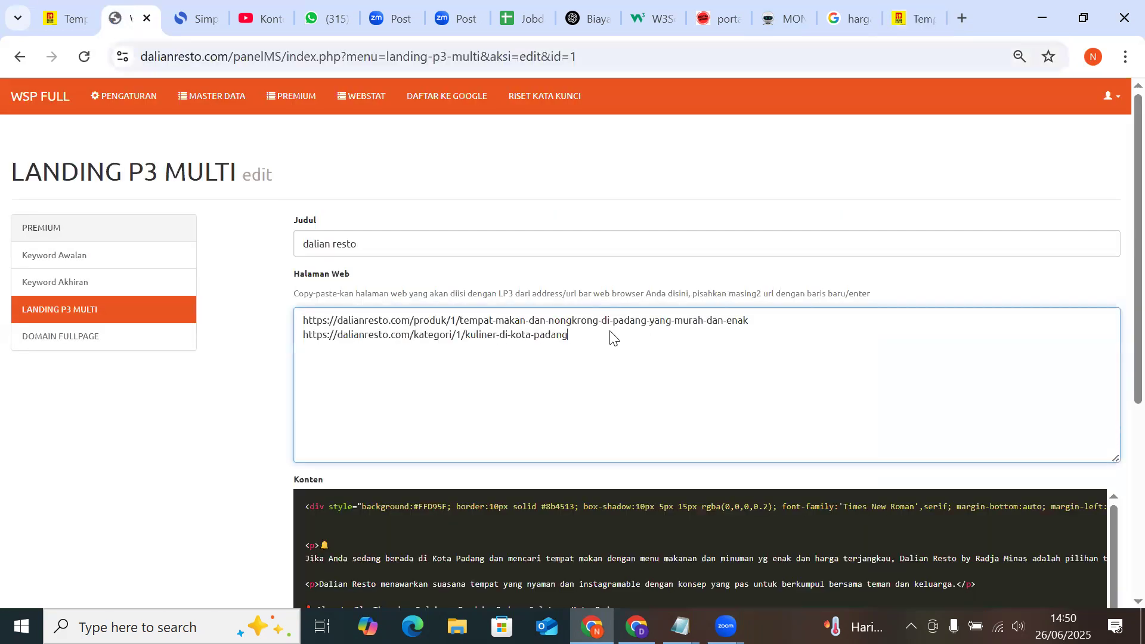
drag(350, 275, 300, 279)
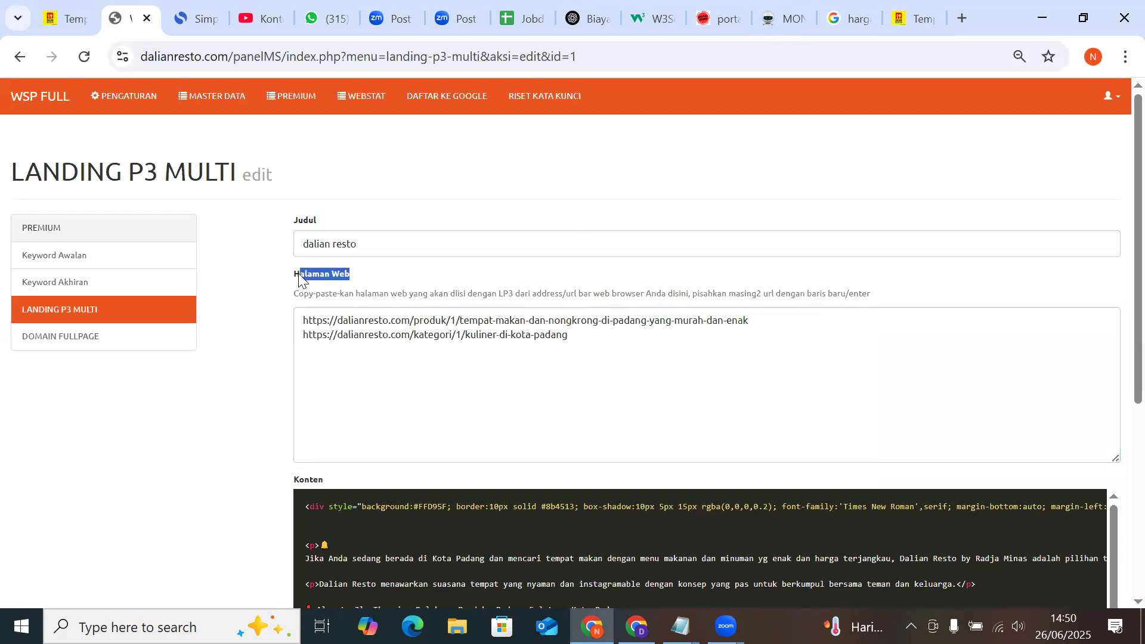
click(785, 320)
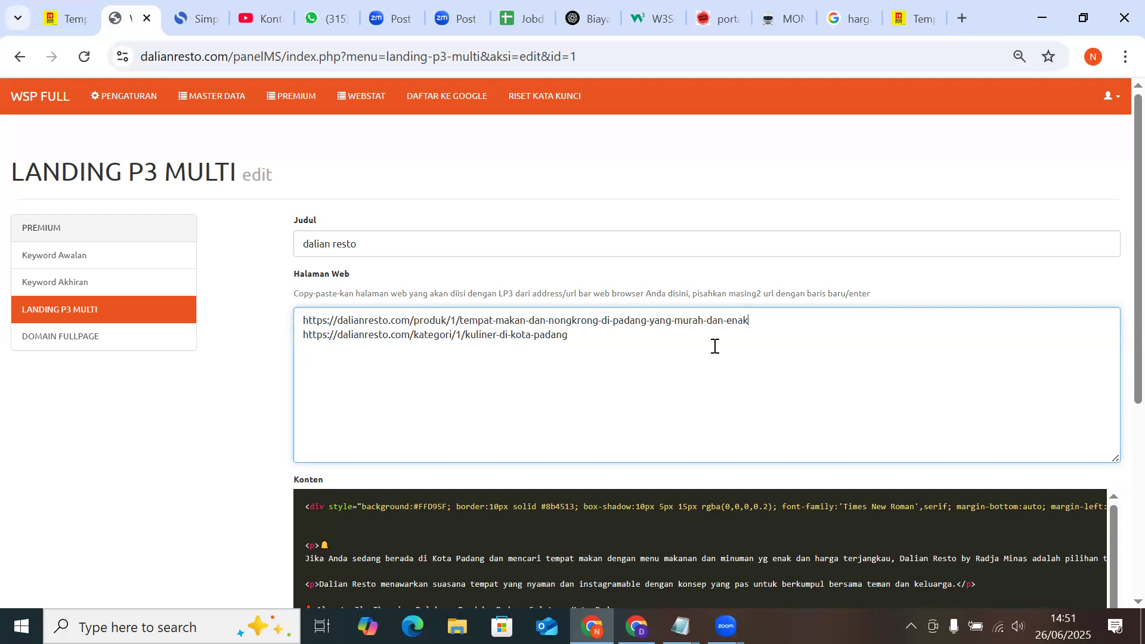
drag(566, 335, 302, 335)
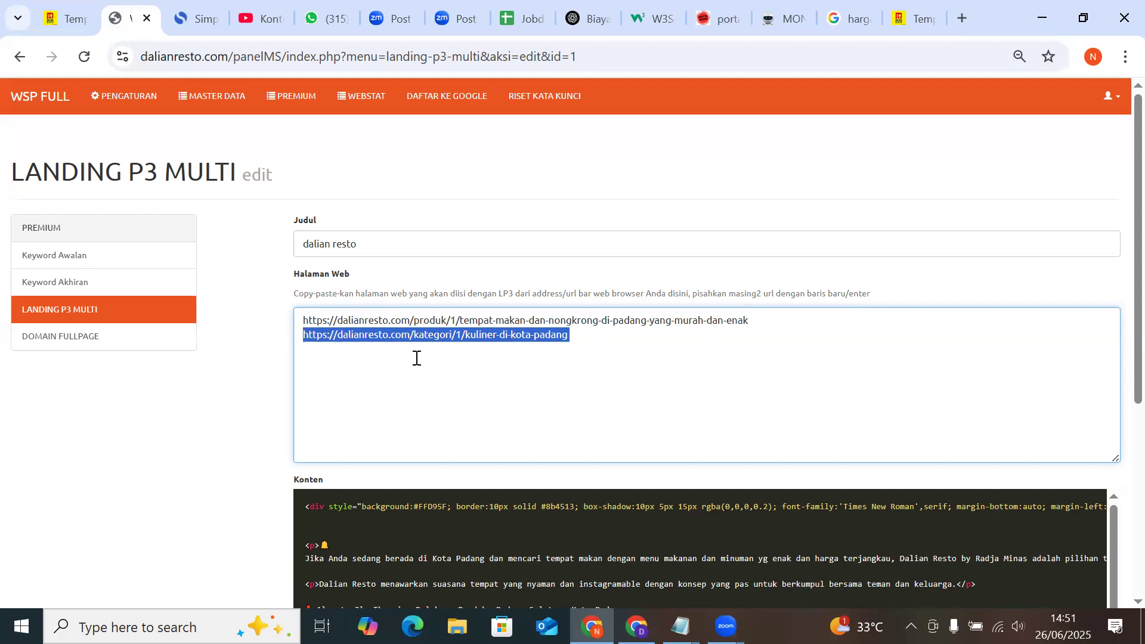
View the kuliner-di-kota-padang category page from its listed address and through the Kuliner di Kota Padang link on the ikan asin product page
click(491, 95)
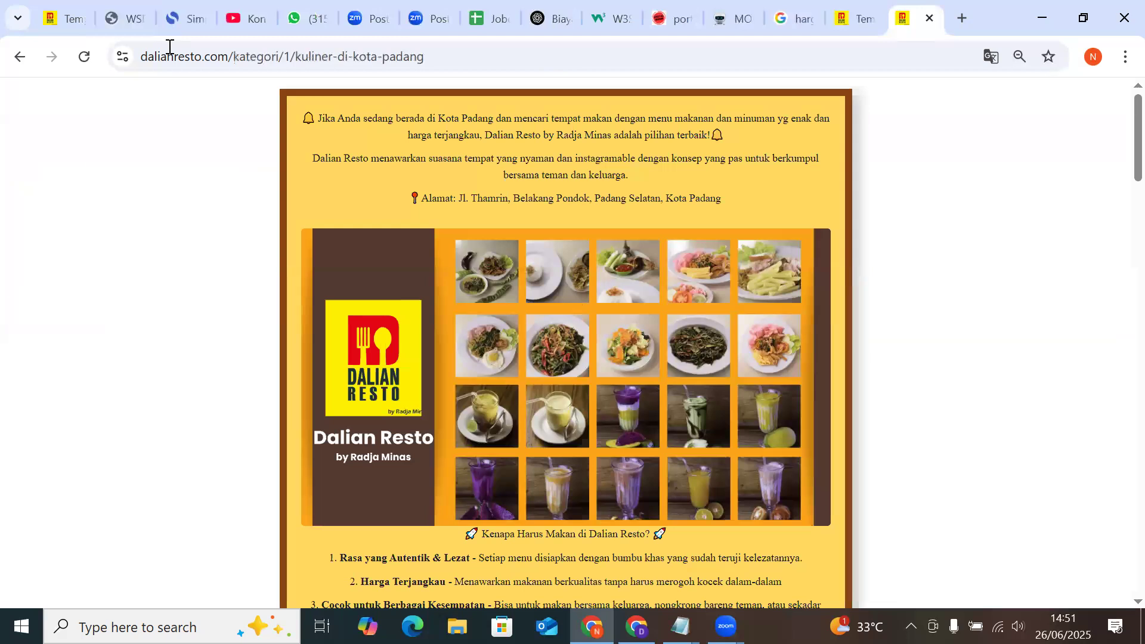
click(70, 16)
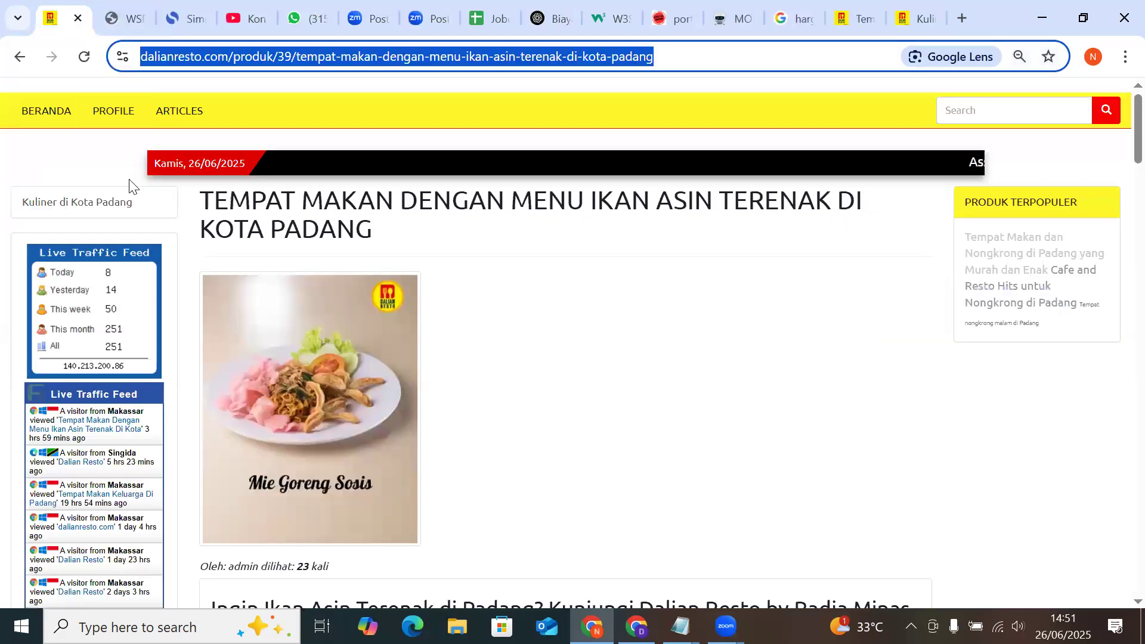
click(75, 198)
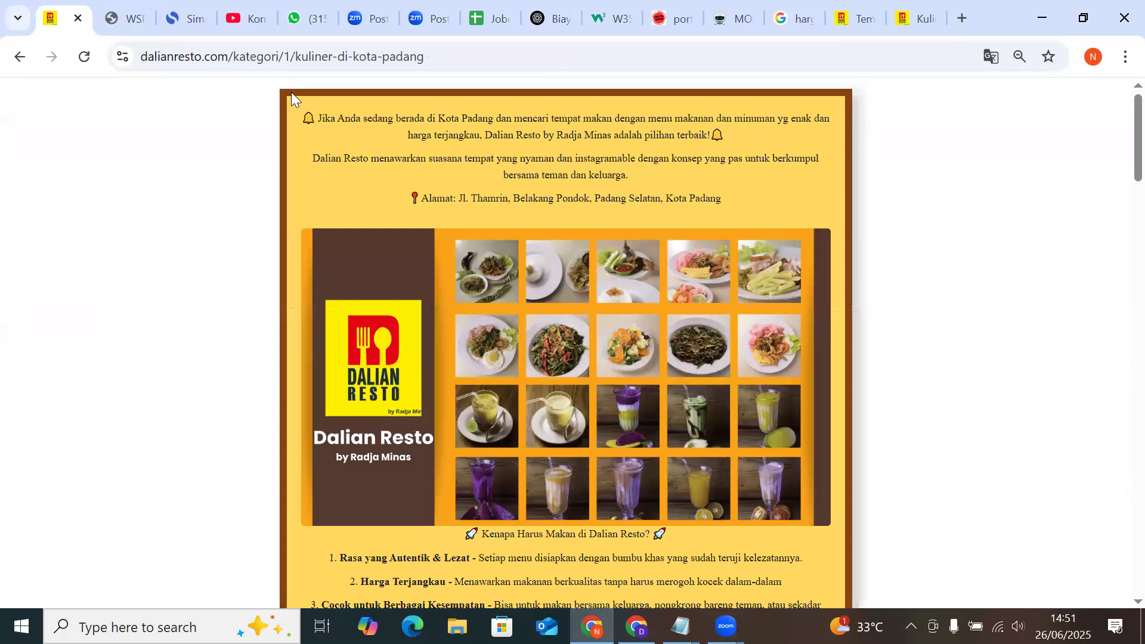
Change the category page's address to dalianresto.com/produk, view the page there, and go to the site's home page
click(236, 55)
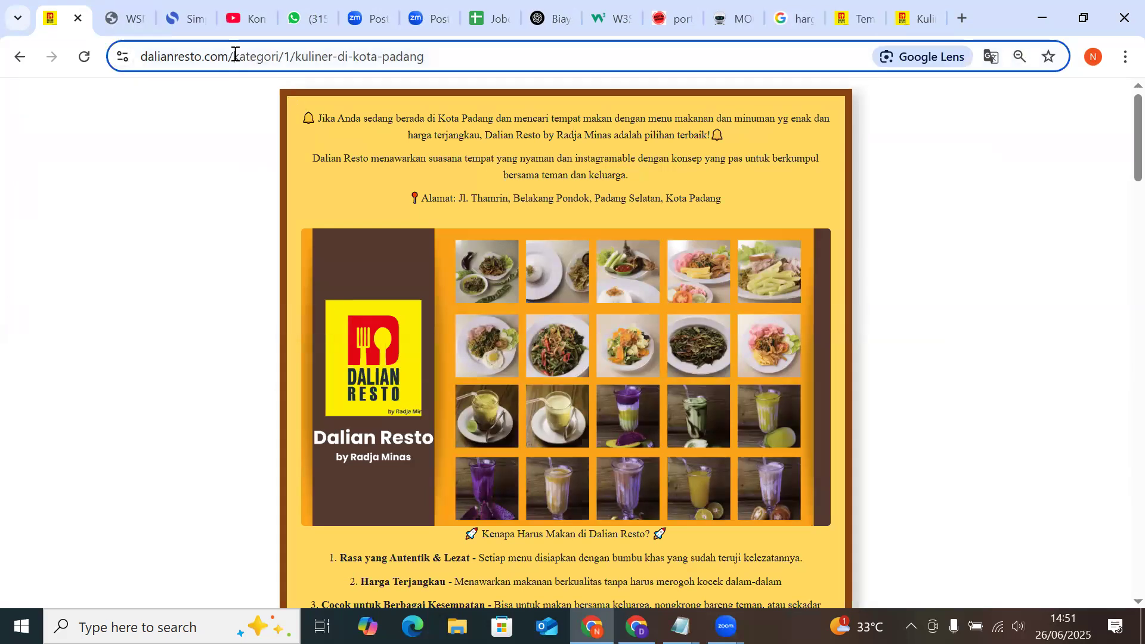
drag(235, 55, 503, 68)
text(produ)
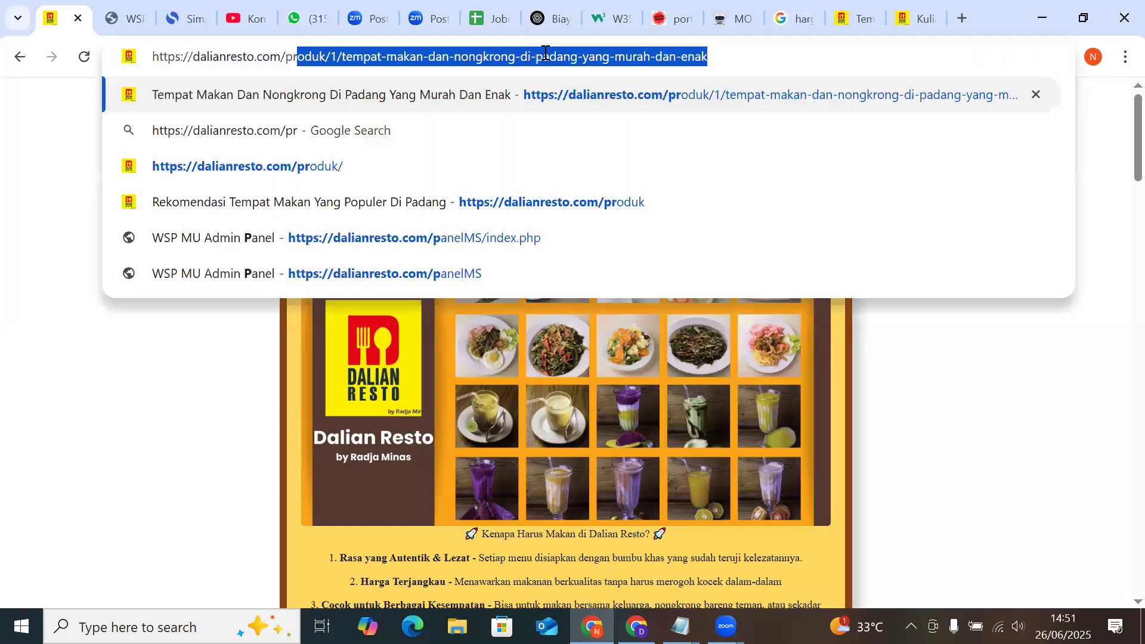
text(k)
key(Delete)
key(Return)
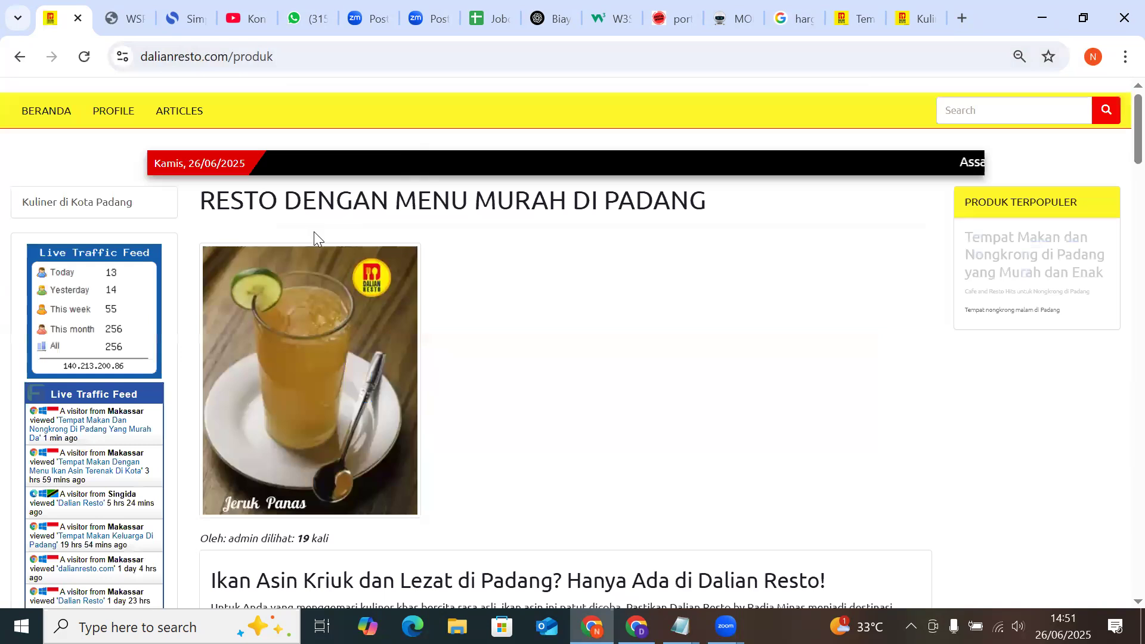
click(67, 122)
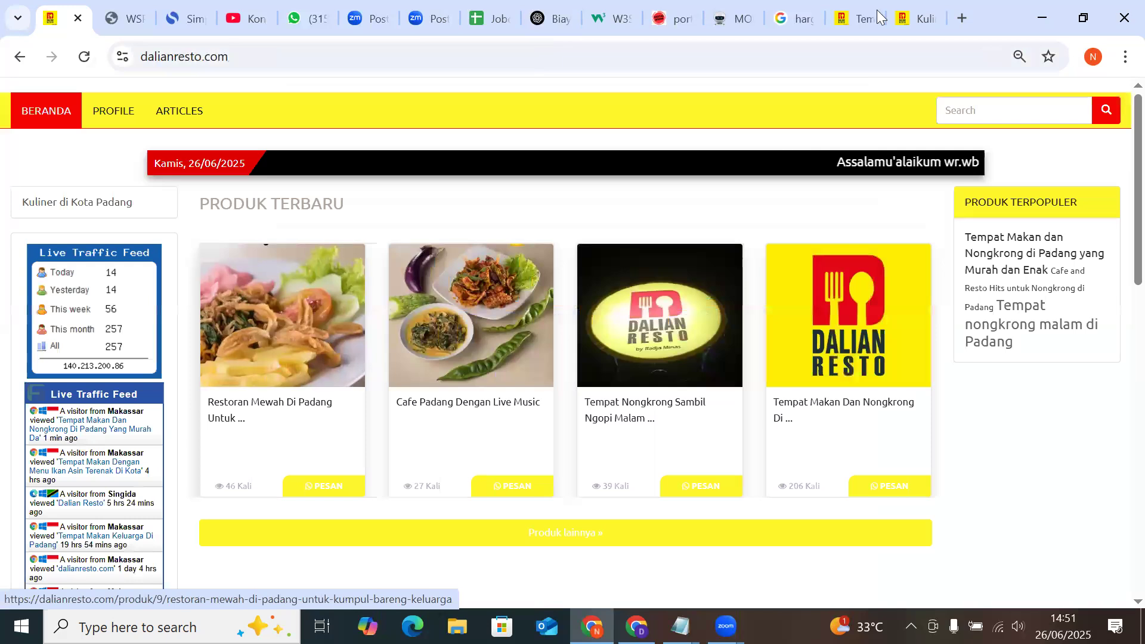
Turn off the Ditampilkan option of the dalian resto landing entry and submit it
click(122, 17)
scroll(411, 512, down, 5)
click(299, 565)
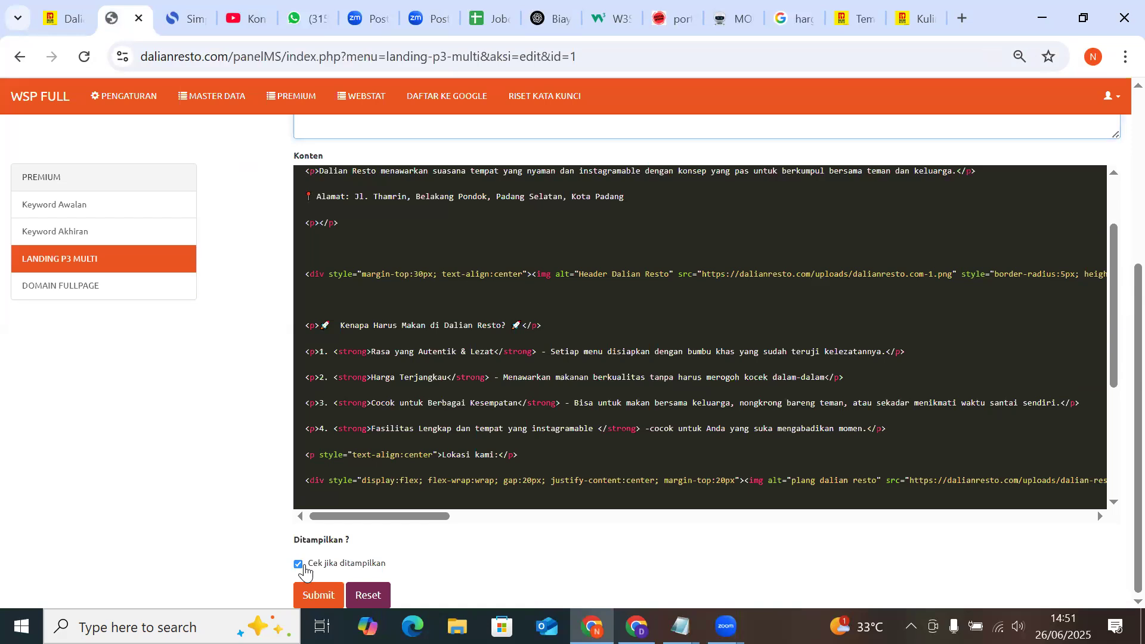
click(311, 590)
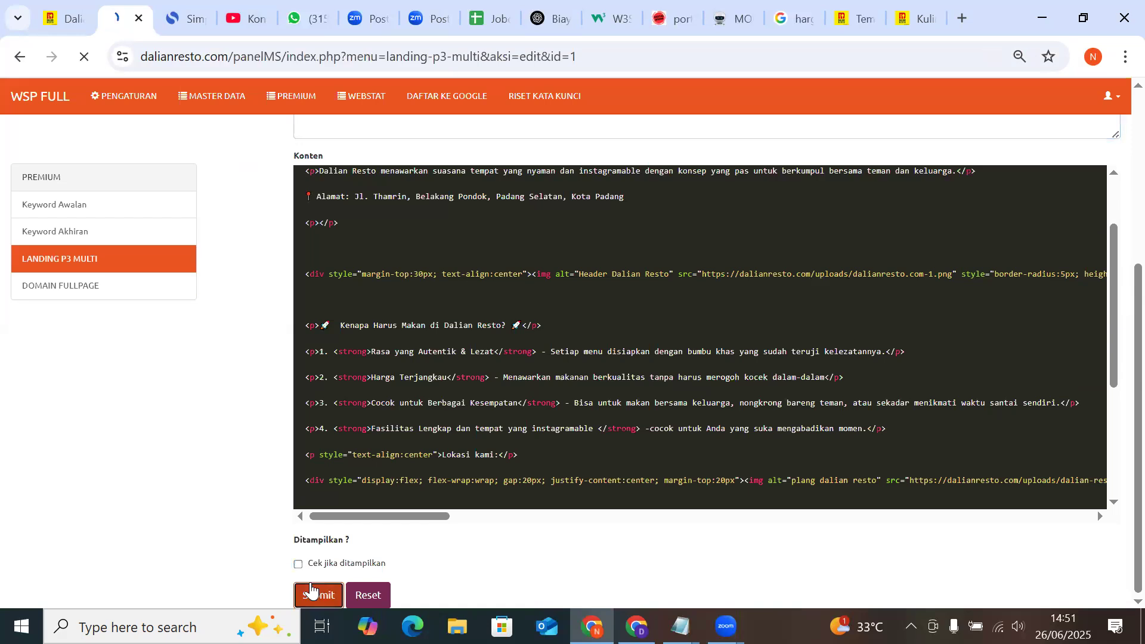
Recheck the kuliner-di-kota-padang category page and open its Cafe And Resto Hits and Tempat Makan Hits Di Padang products, returning to the category each time
click(905, 5)
click(19, 57)
click(54, 55)
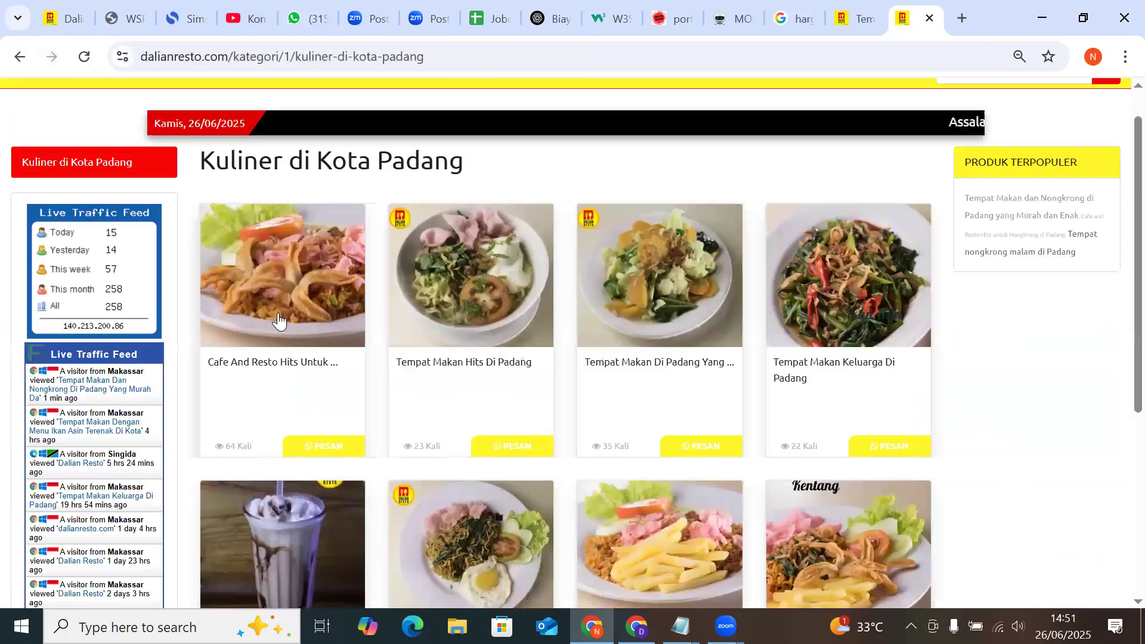
click(271, 306)
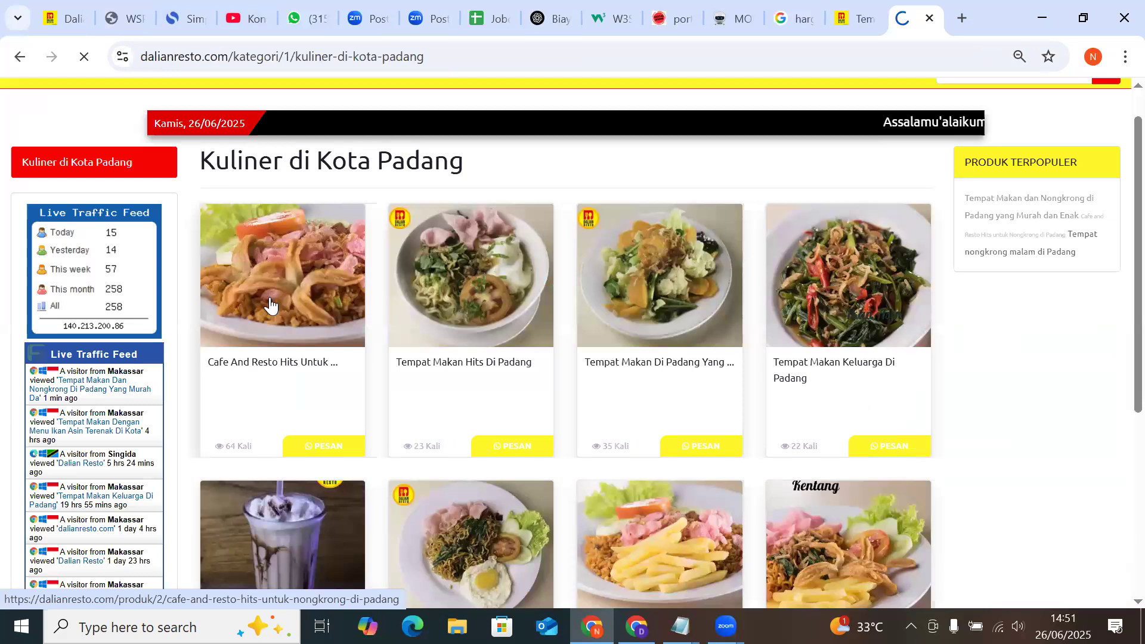
click(22, 56)
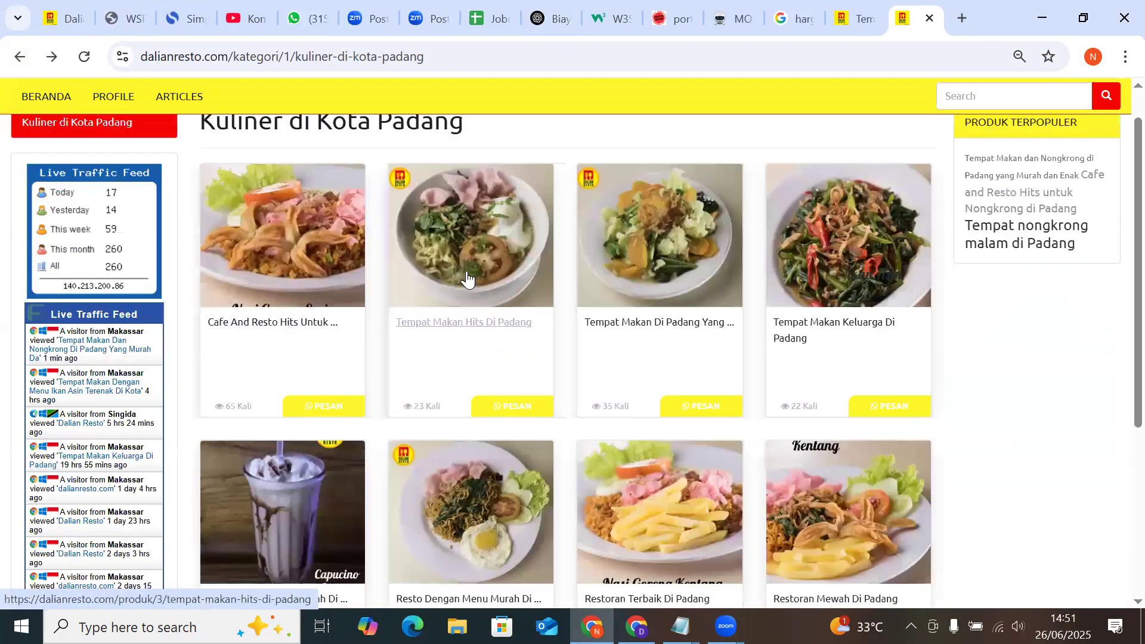
click(467, 278)
click(20, 56)
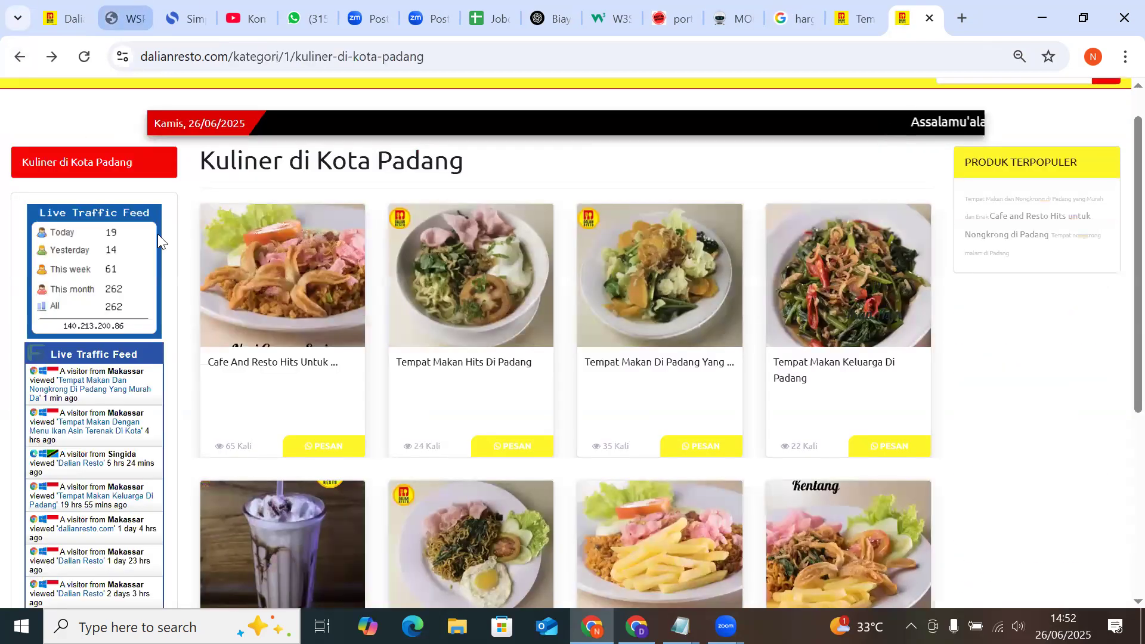
Reopen the dalian resto landing entry, turn its Ditampilkan option on, submit it and switch to the site's home page
key(ctrl+2)
click(1058, 294)
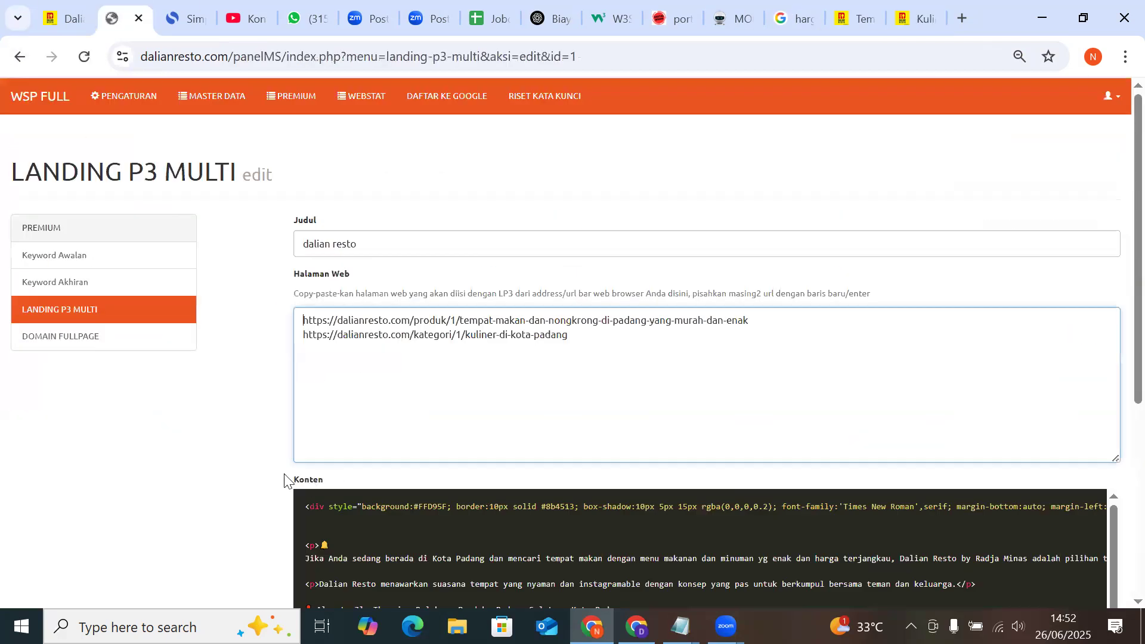
scroll(278, 523, down, 5)
click(298, 563)
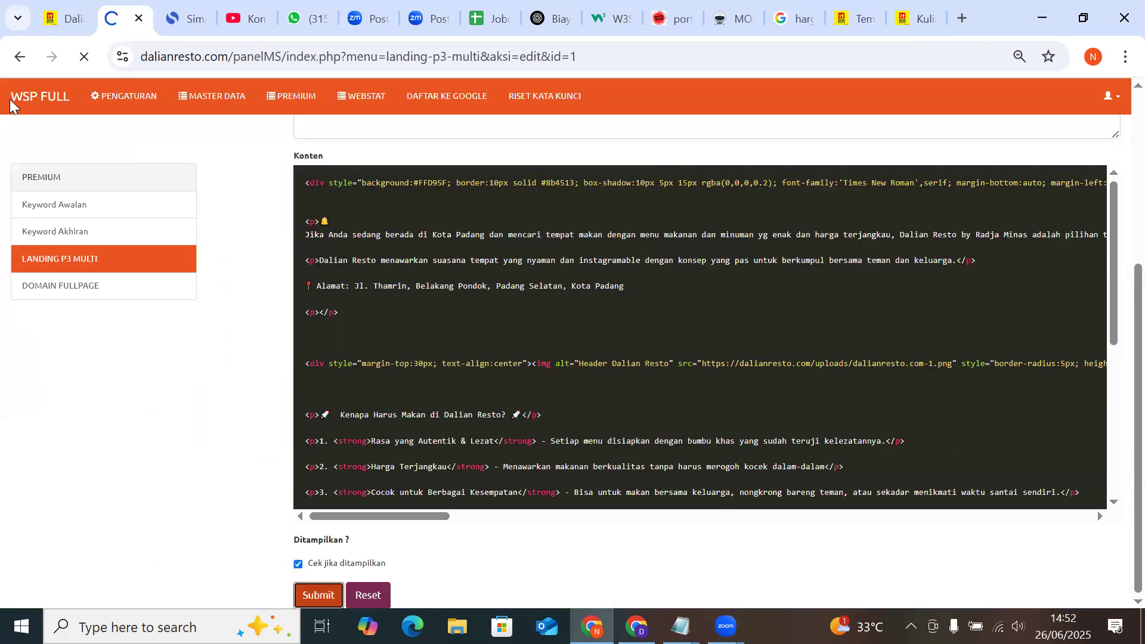
key(ctrl+1)
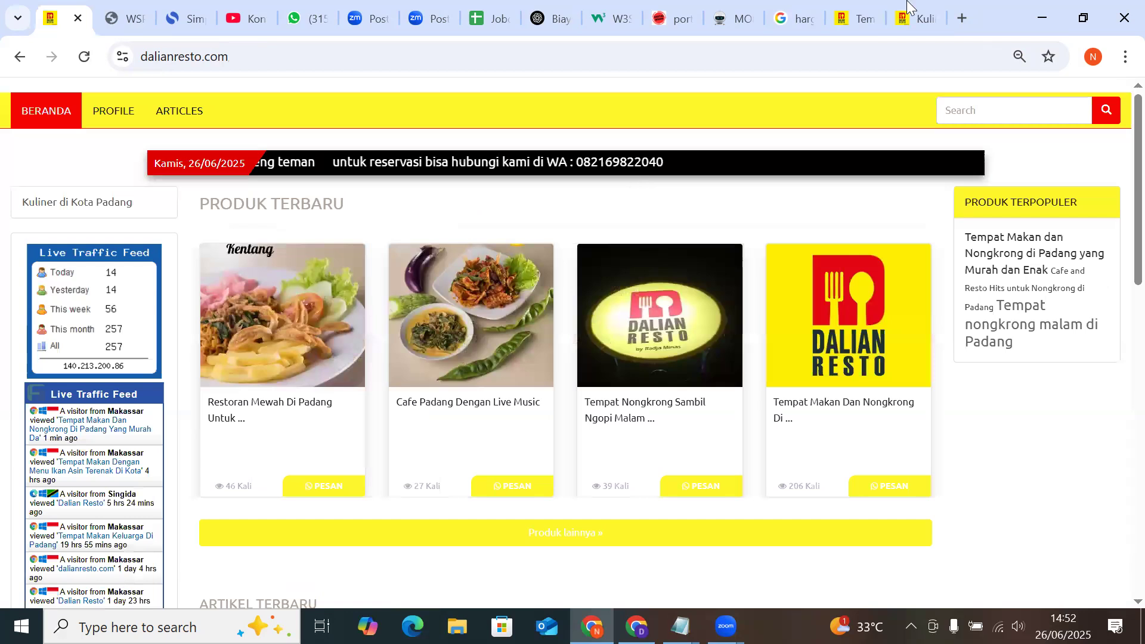
View the Kuliner di Kota Padang category, the Cafe And Resto Hits product, home page and Cafe Padang Dengan Live Music, returning to the category
key(ctrl+9)
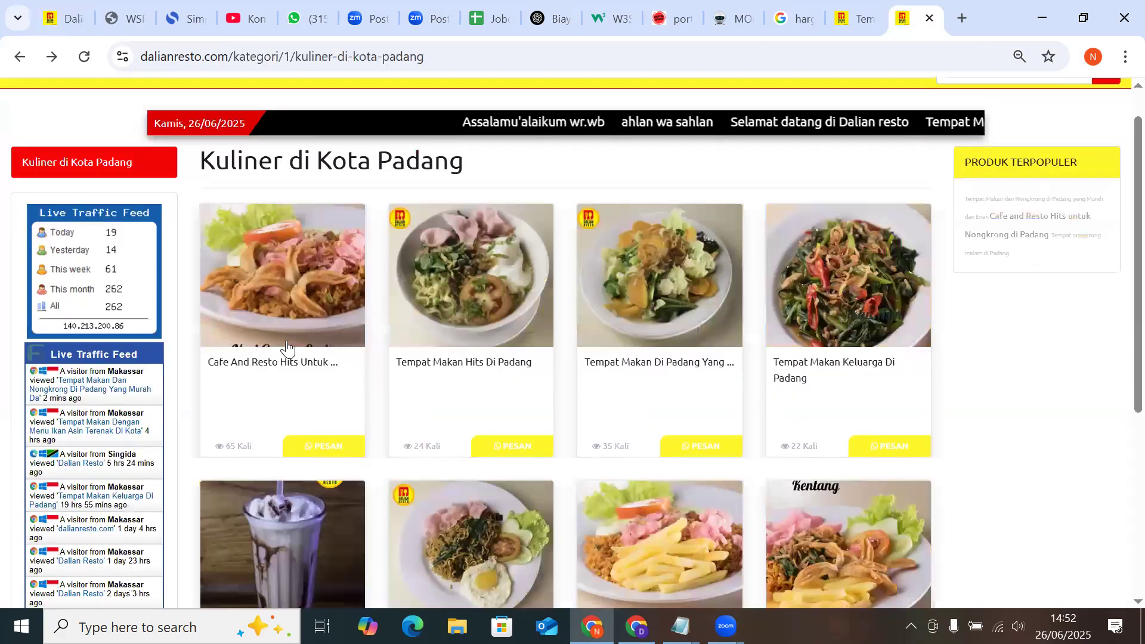
scroll(258, 369, up, 1)
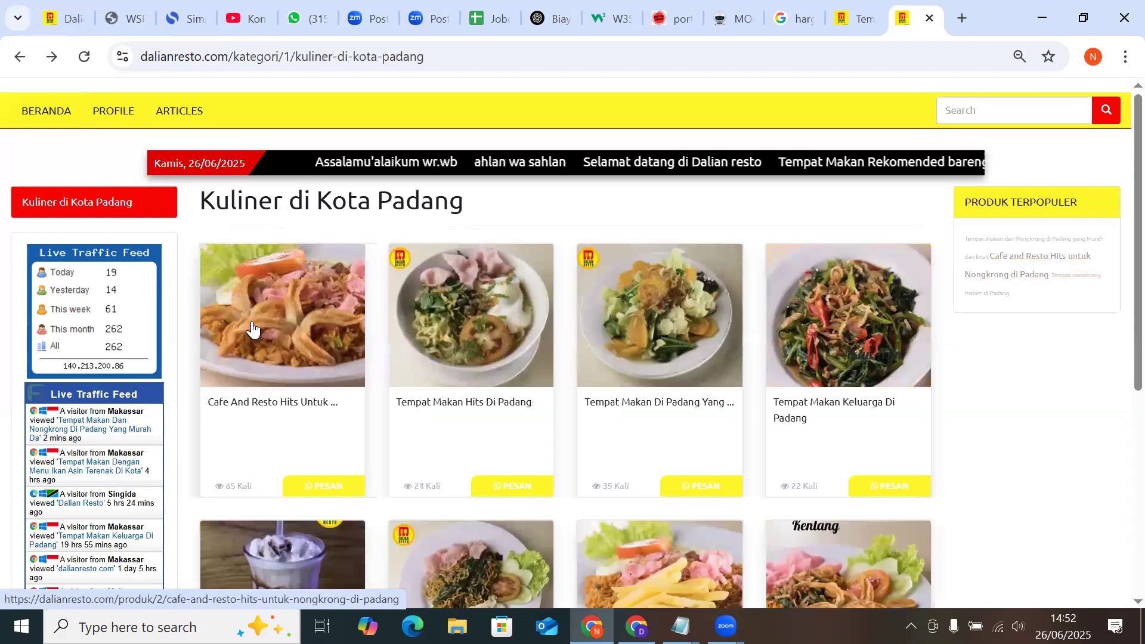
click(253, 328)
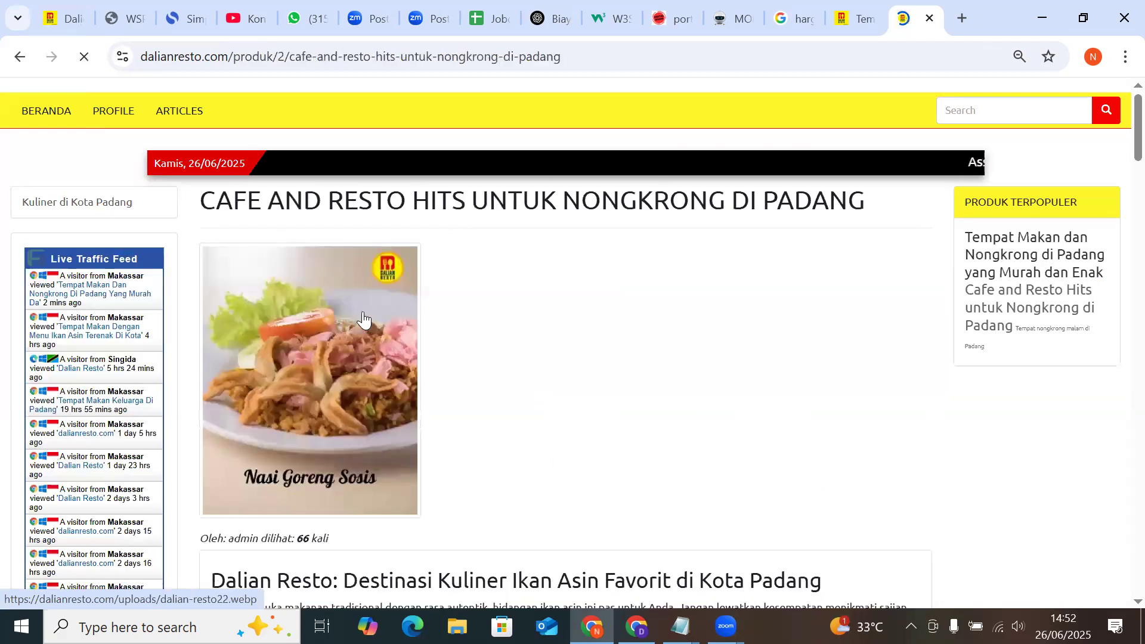
click(17, 57)
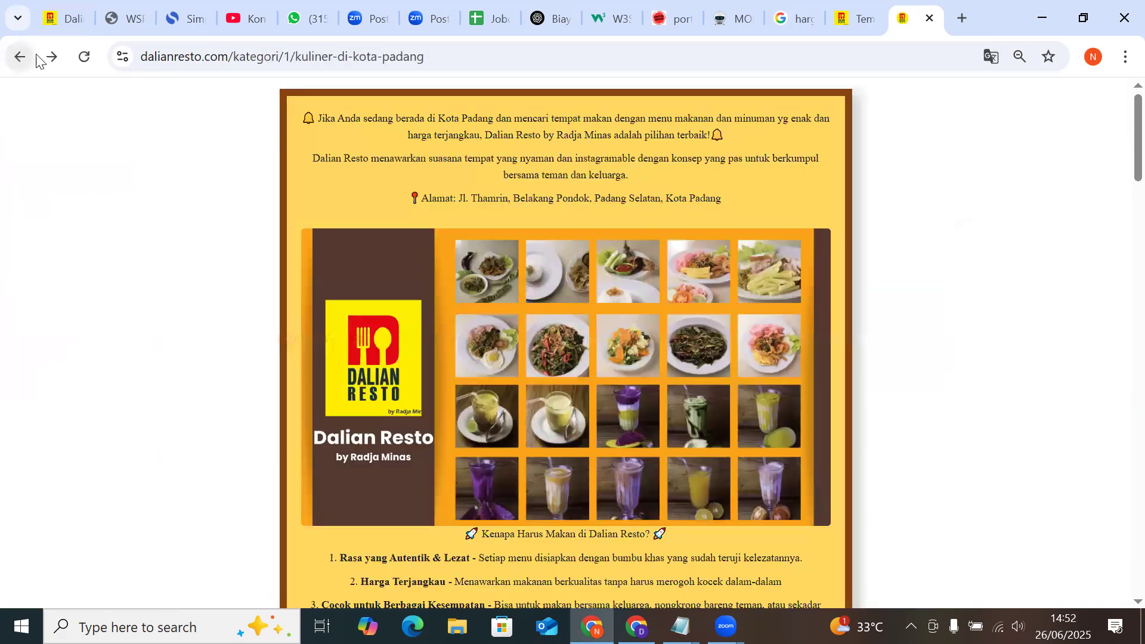
click(52, 58)
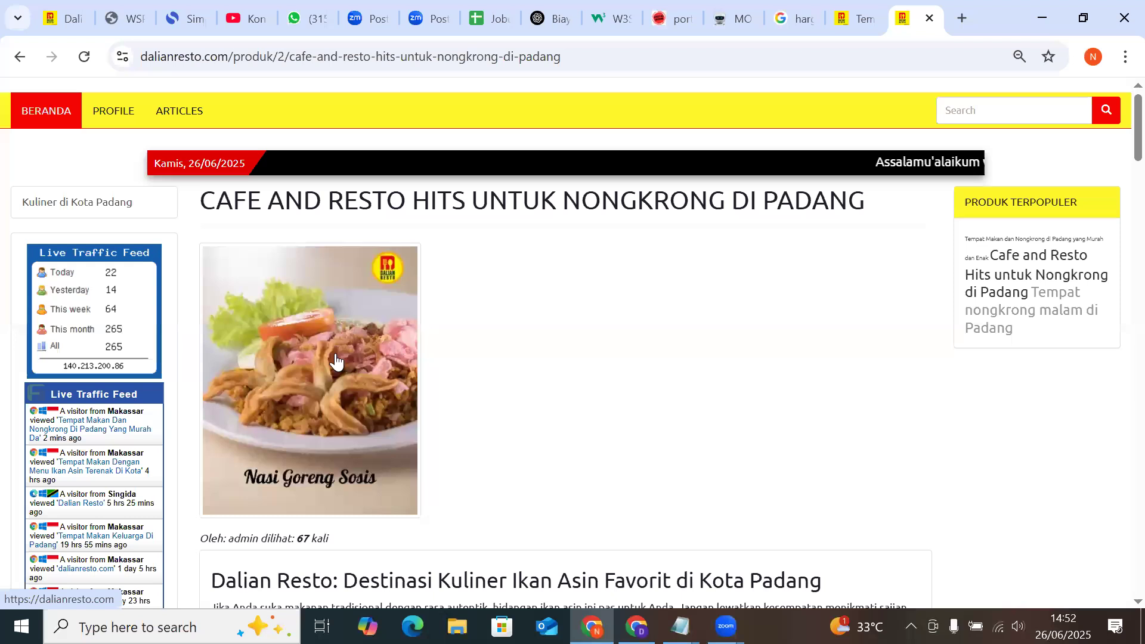
click(336, 361)
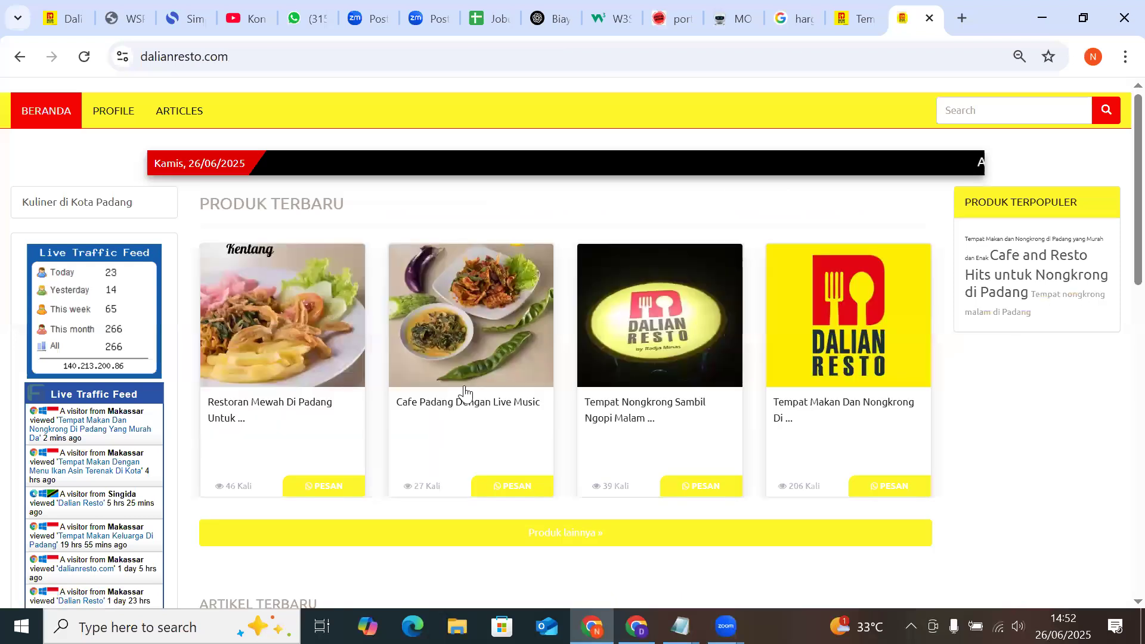
click(465, 394)
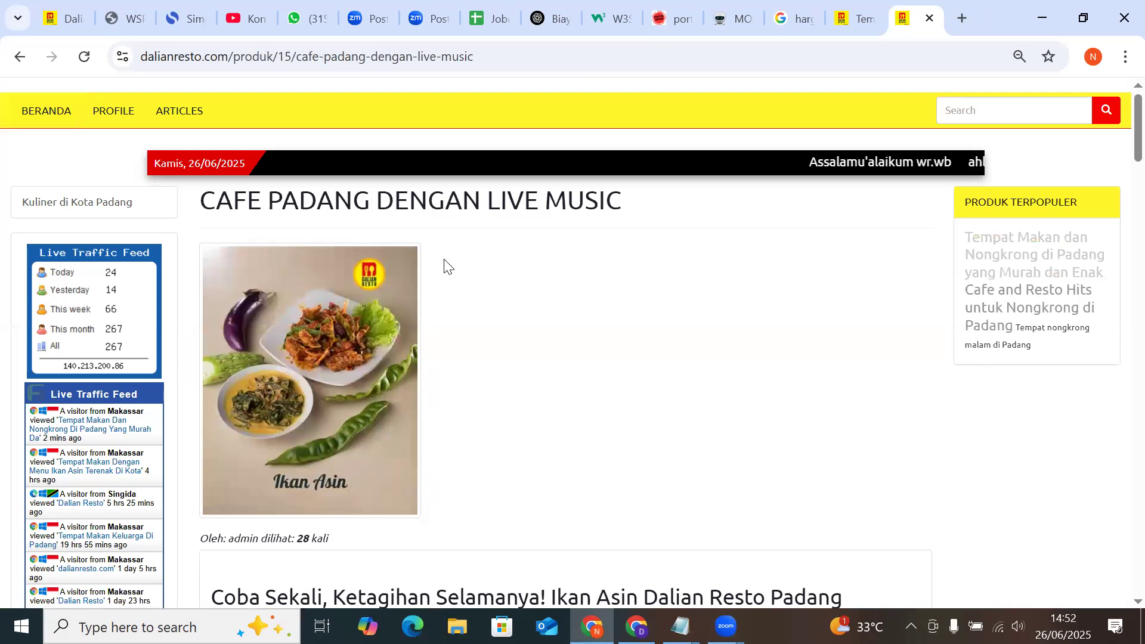
click(62, 197)
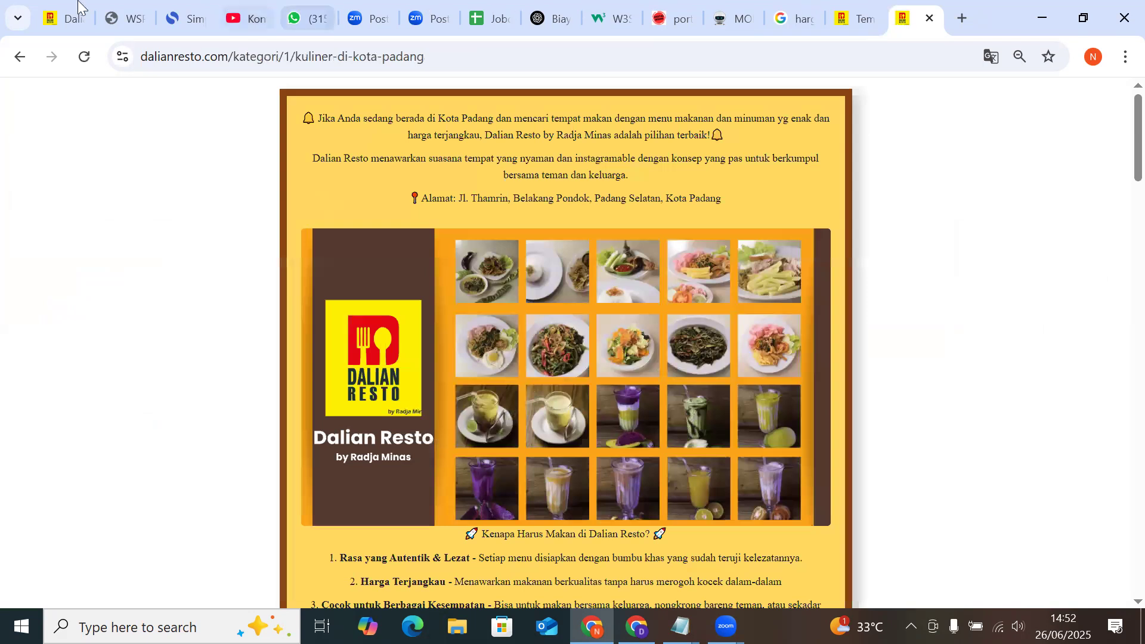
Remove the kategori/1/kuliner-di-kota-padang address from the dalian resto landing entry's Halaman Web list and submit it
click(170, 10)
key(ctrl+shift+Tab)
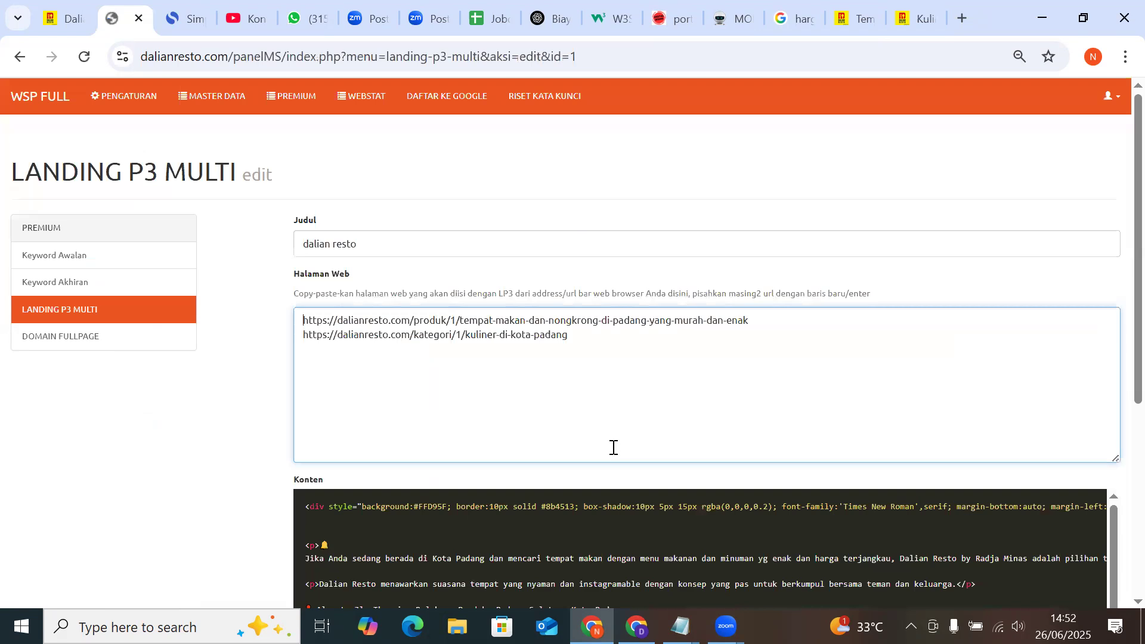
drag(570, 335, 337, 335)
key(shift+Home)
key(BackSpace)
scroll(289, 478, down, 5)
click(325, 593)
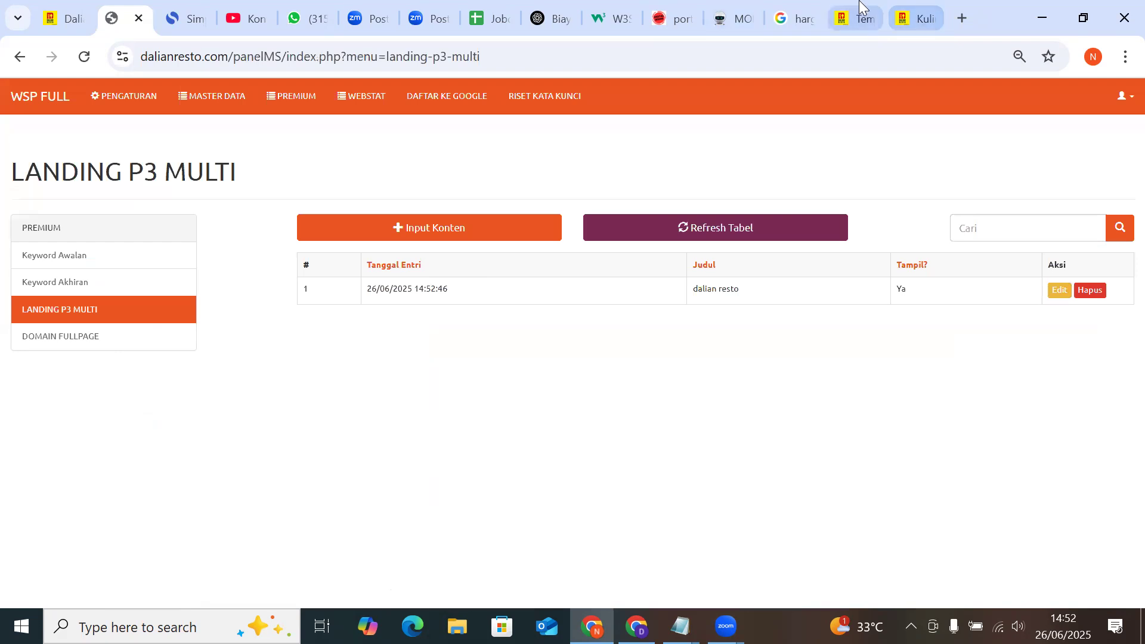
Recheck the assigned product page and the category page, open Cafe And Resto Hits, and compare the product numbers in both product addresses
click(854, 18)
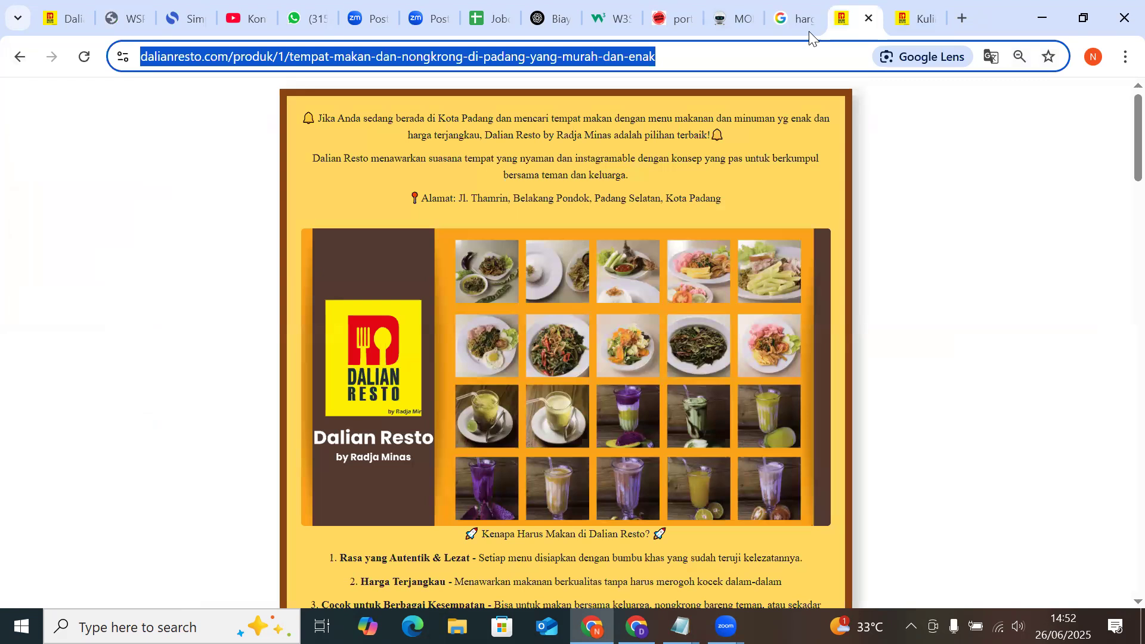
click(919, 18)
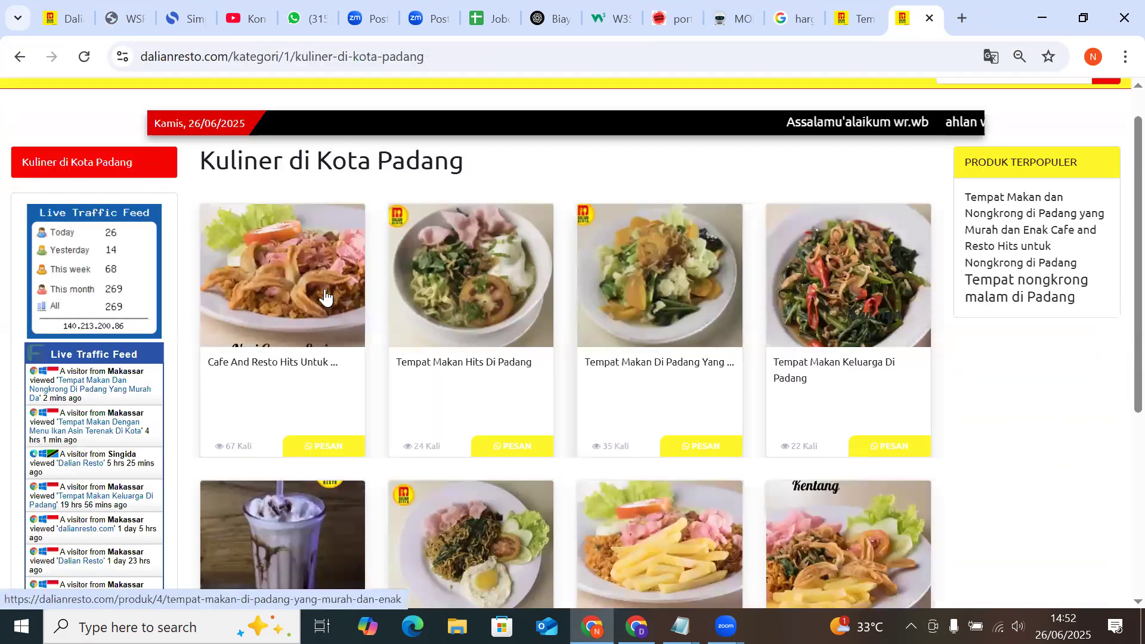
click(358, 296)
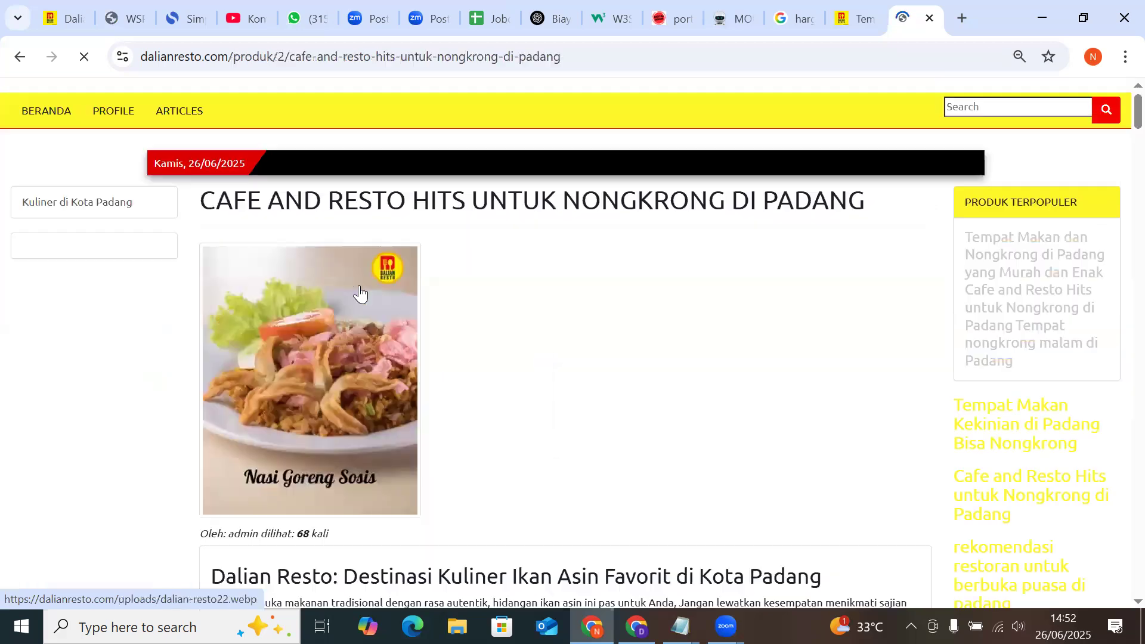
click(283, 57)
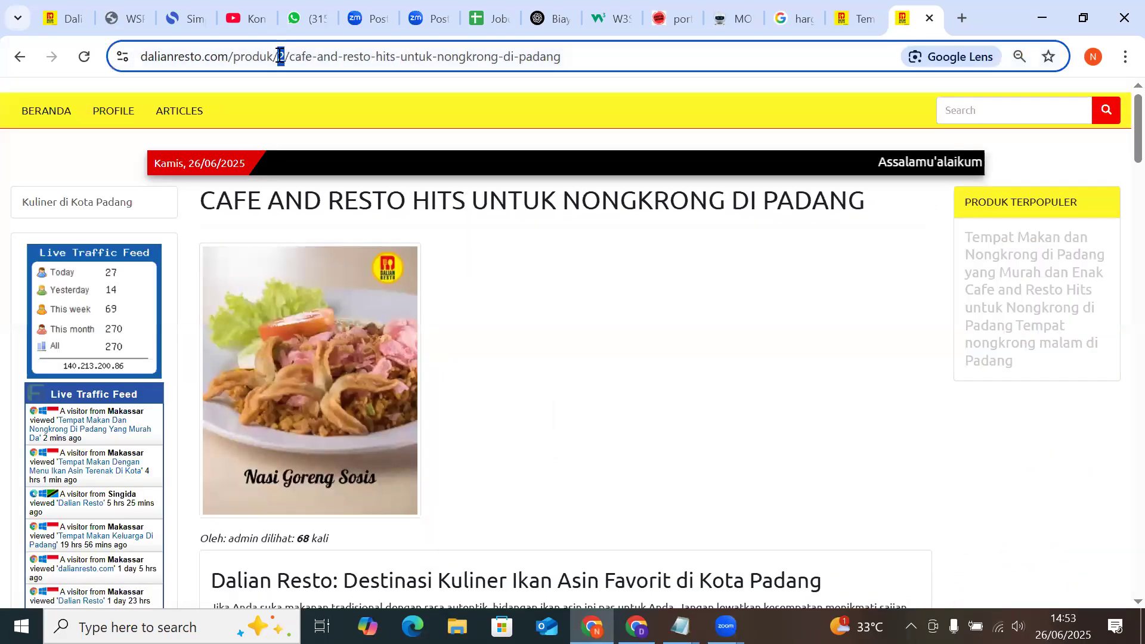
click(856, 18)
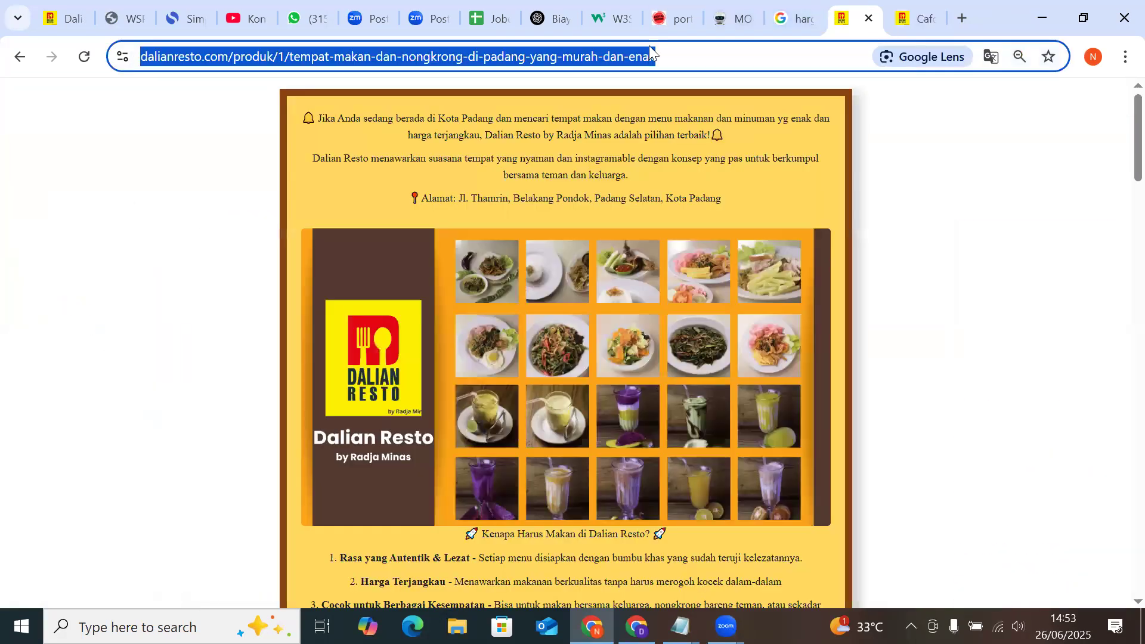
click(281, 58)
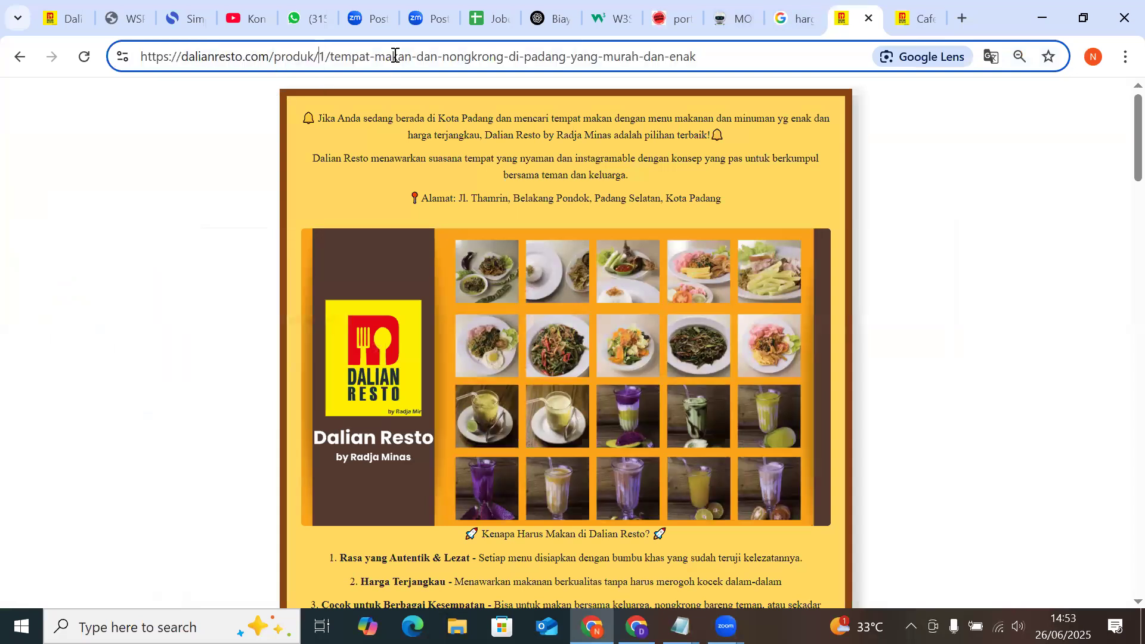
key(ctrl+Tab)
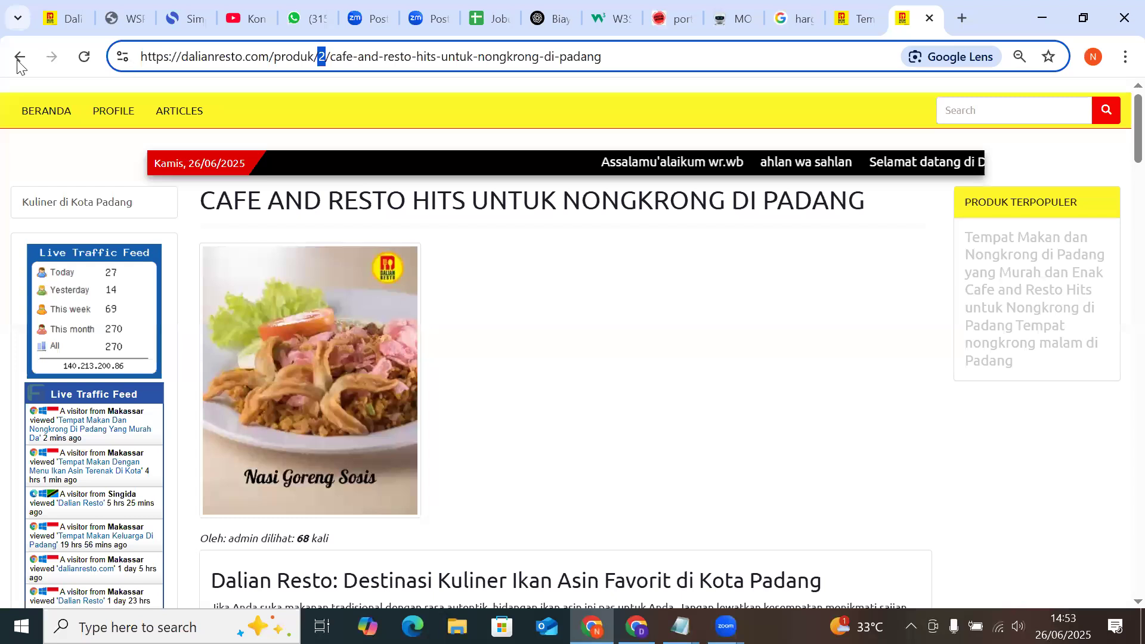
Return to the category, open Tempat Makan Hits Di Padang, highlight the product number in its address and look through the page
key(alt+Left)
click(511, 307)
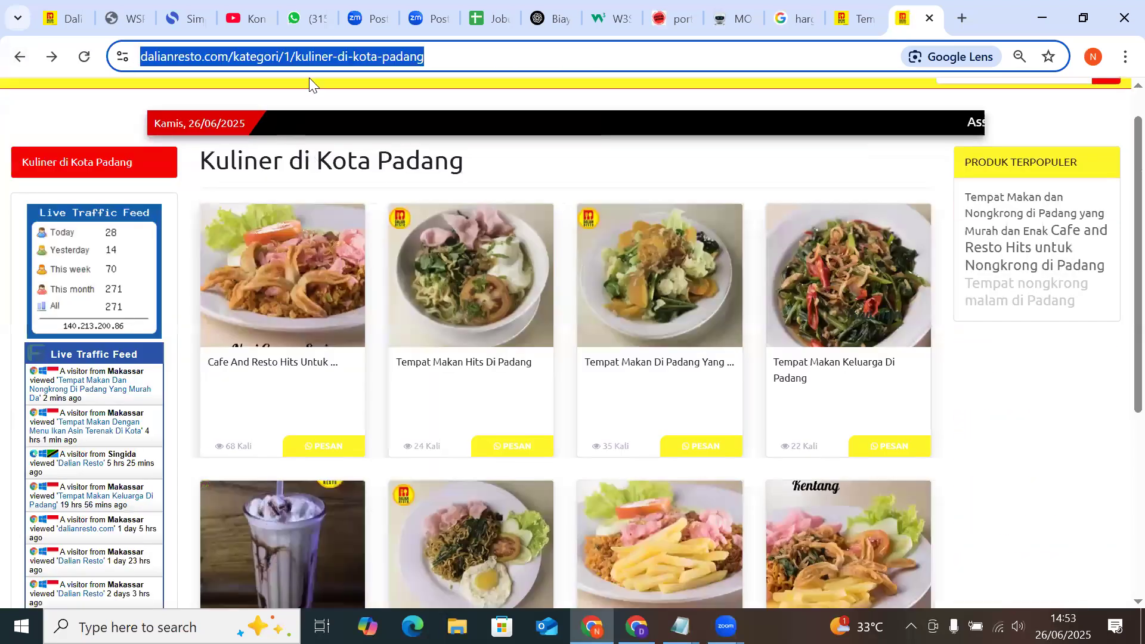
click(281, 56)
double_click(280, 57)
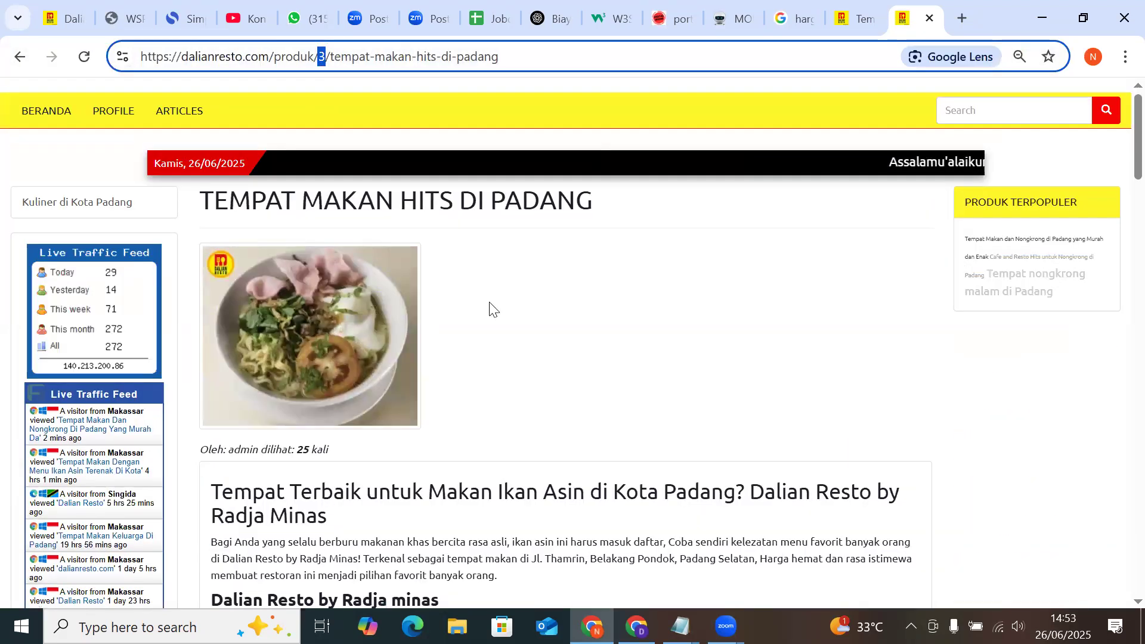
scroll(487, 315, down, 5)
scroll(487, 315, down, 6)
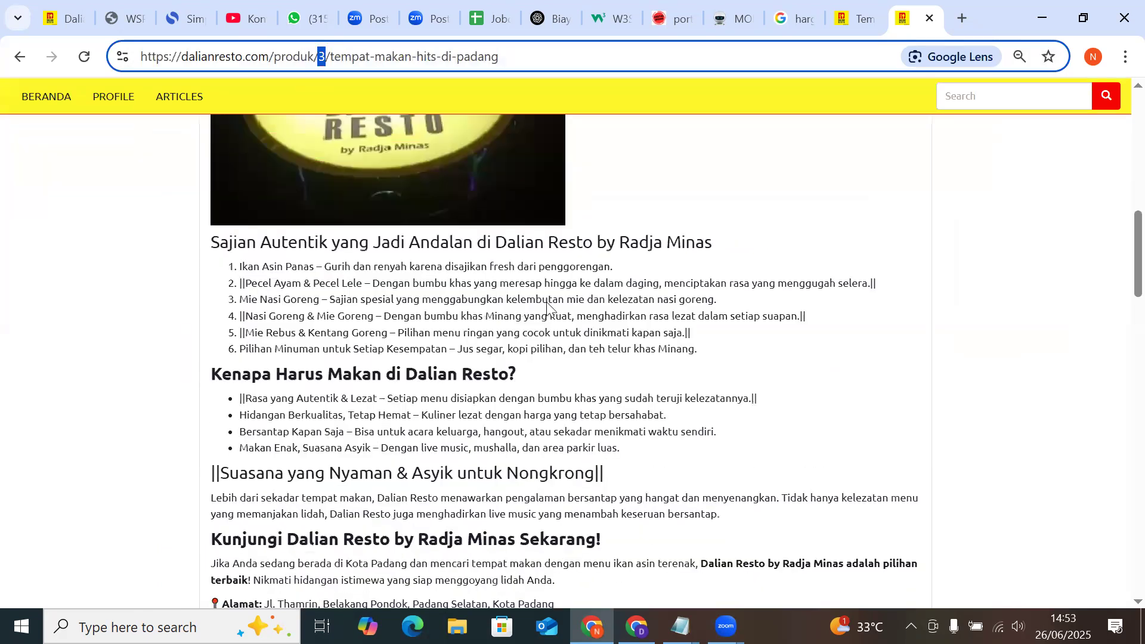
scroll(547, 306, up, 8)
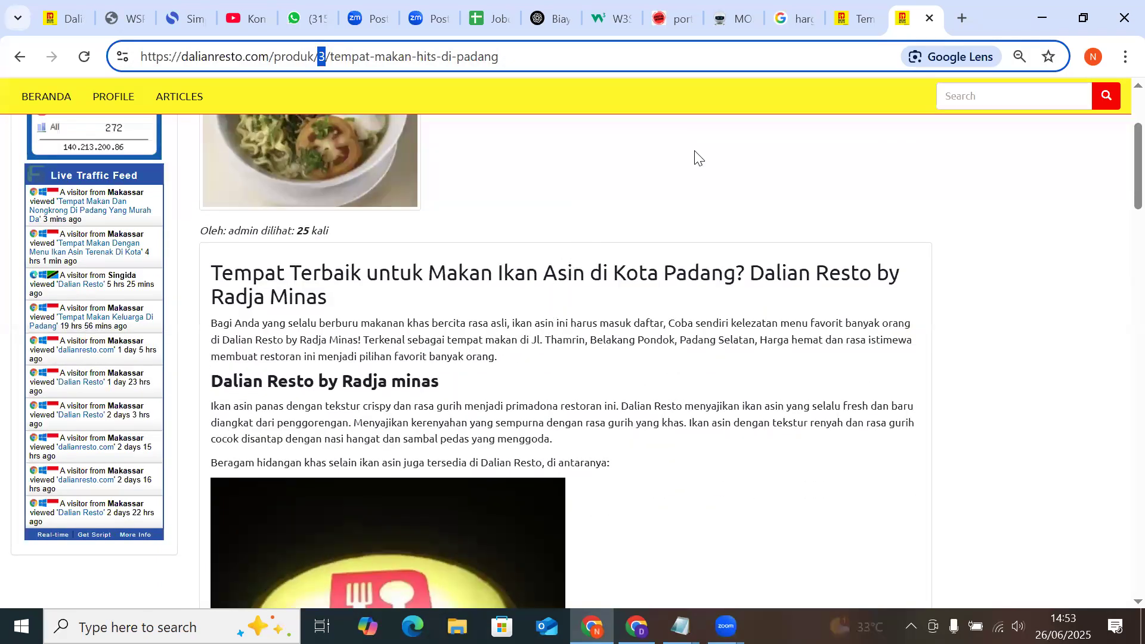
scroll(596, 197, up, 4)
Look through the landing content on the produk/1 page and switch to the site's home page
key(ctrl+shift+Tab)
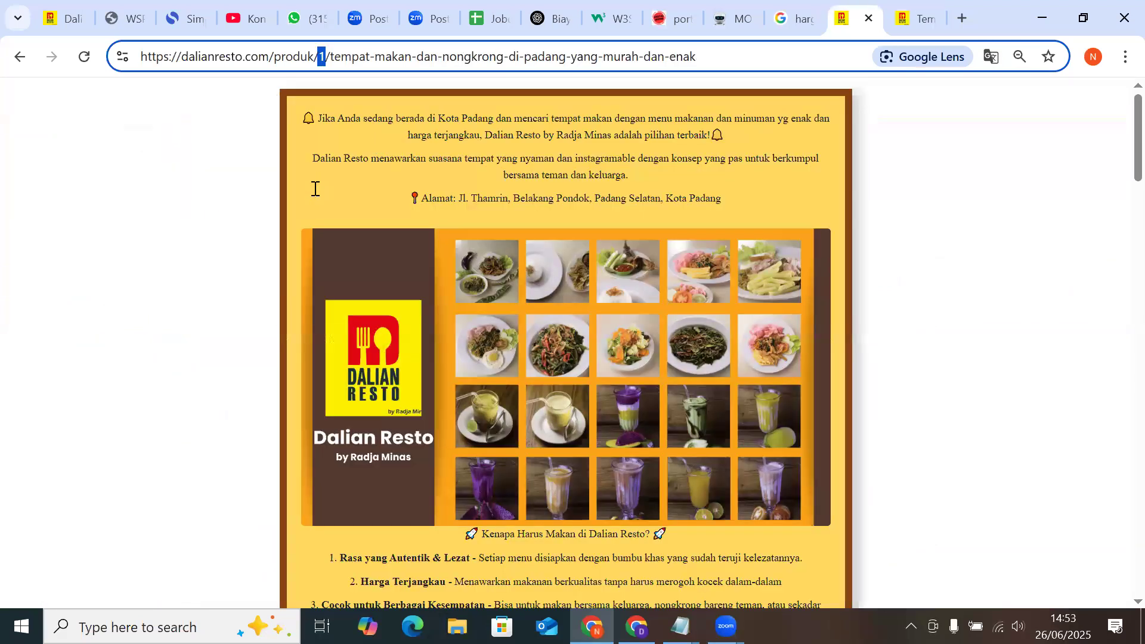
scroll(314, 181, down, 20)
scroll(314, 181, up, 12)
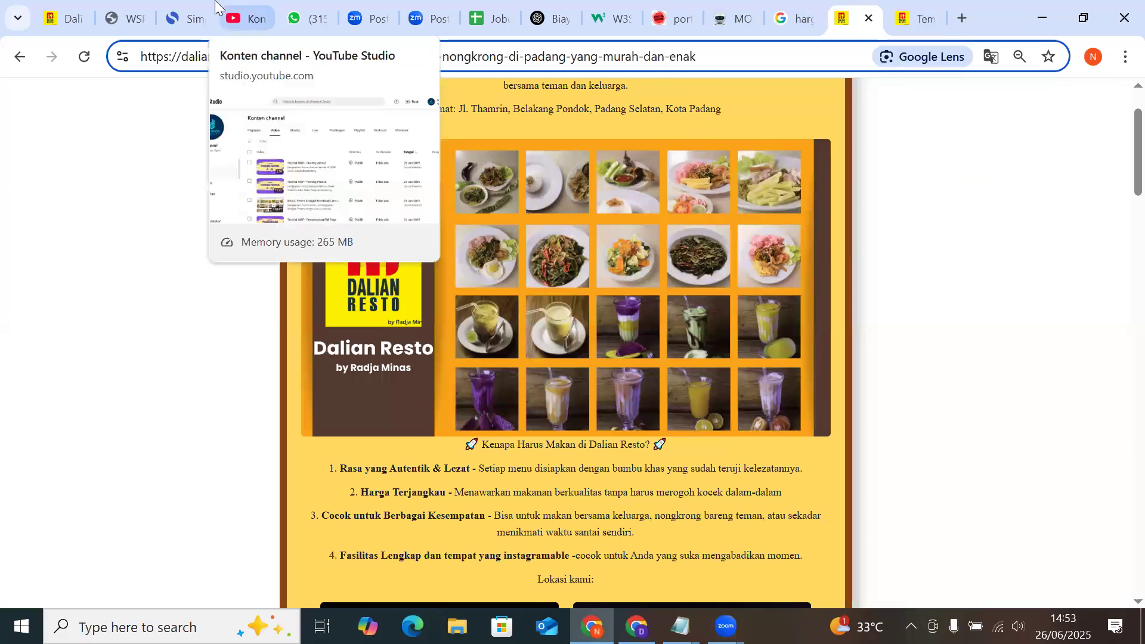
click(59, 18)
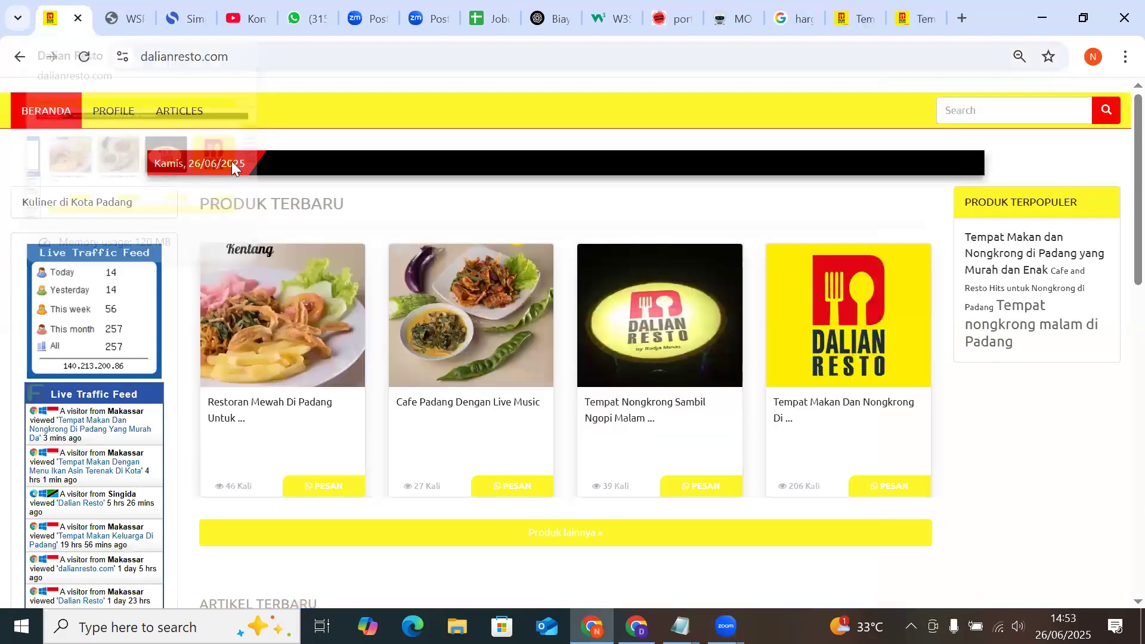
Open the master data's FULL PAGE list in the admin panel and highlight the landingpage, WAFU and gameonet addresses
click(127, 16)
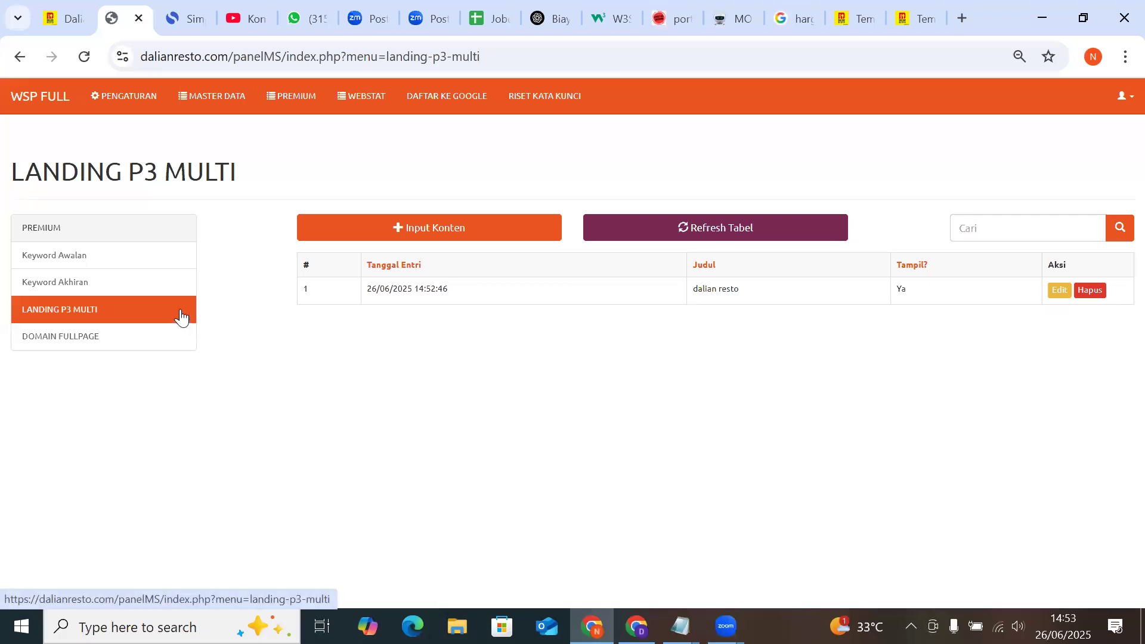
click(210, 101)
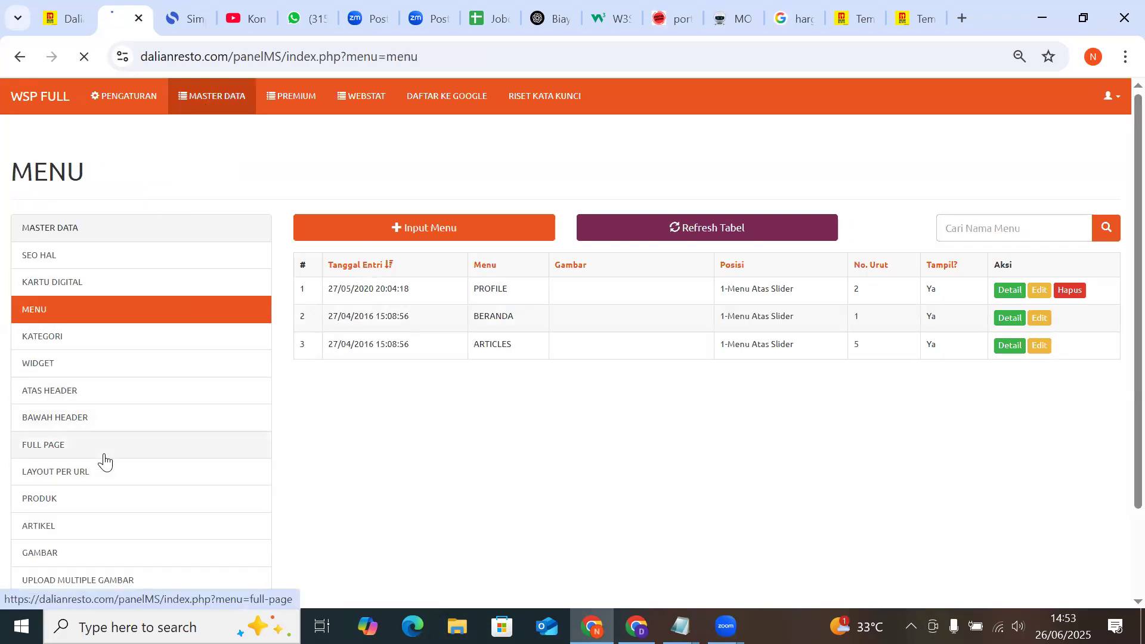
click(104, 459)
drag(668, 291, 528, 295)
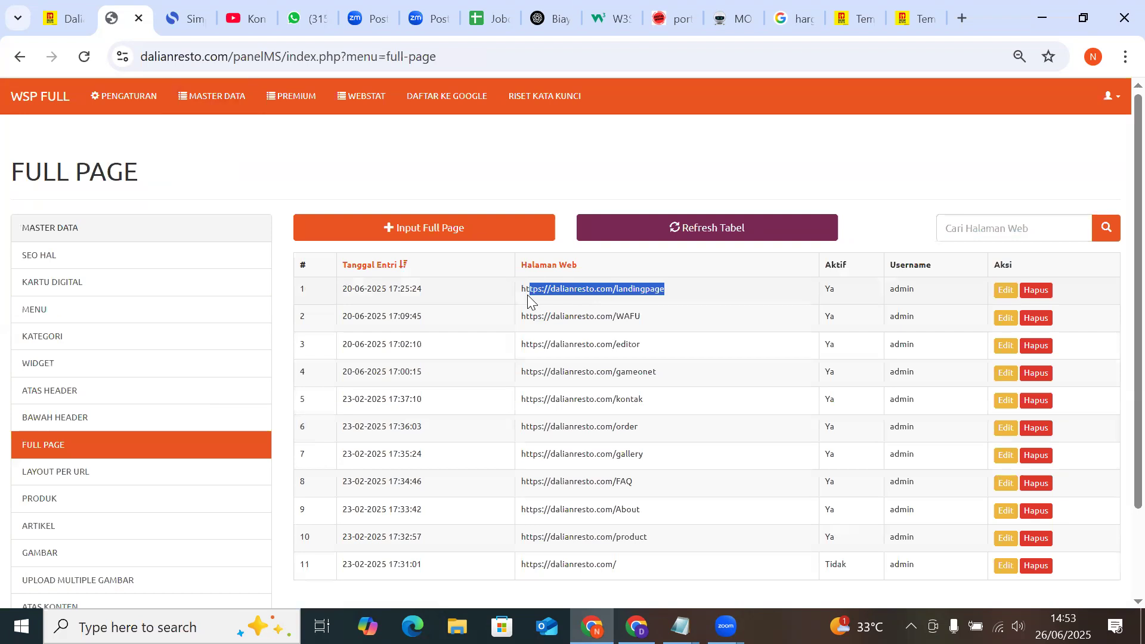
drag(642, 319, 510, 314)
drag(686, 376, 520, 372)
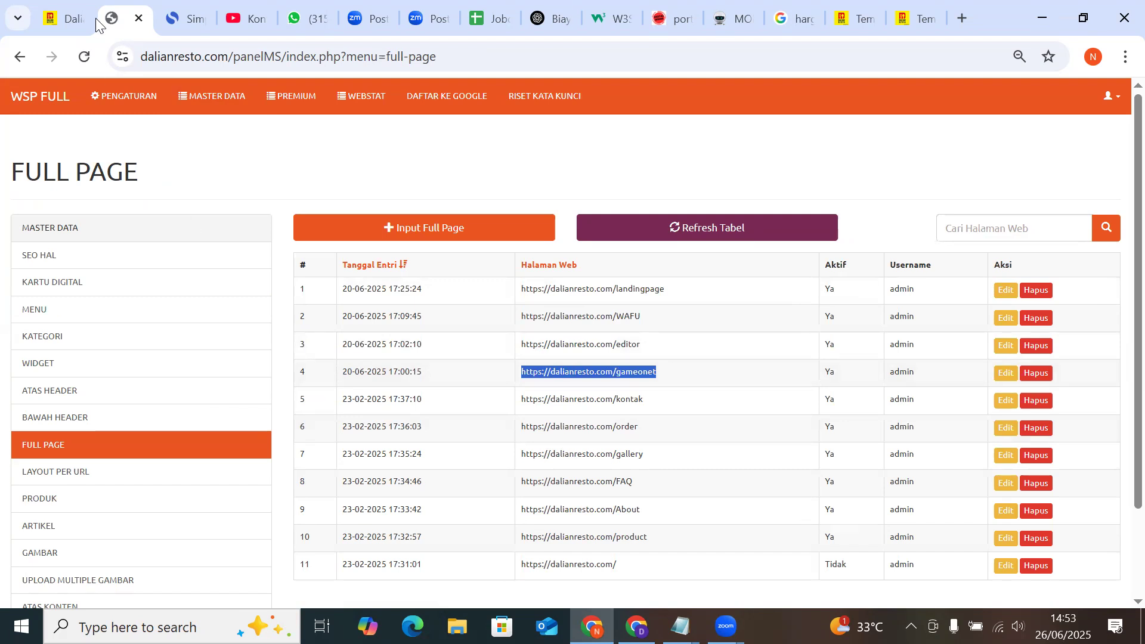
Go through the master data and premium sections back to the LANDING P3 MULTI list
click(230, 98)
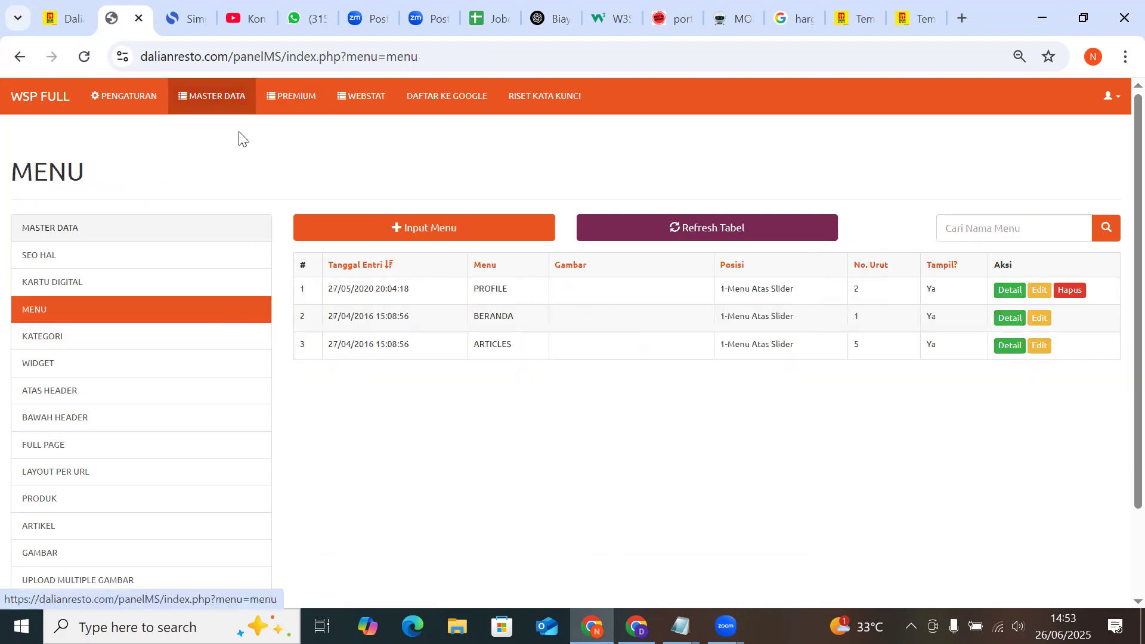
click(272, 104)
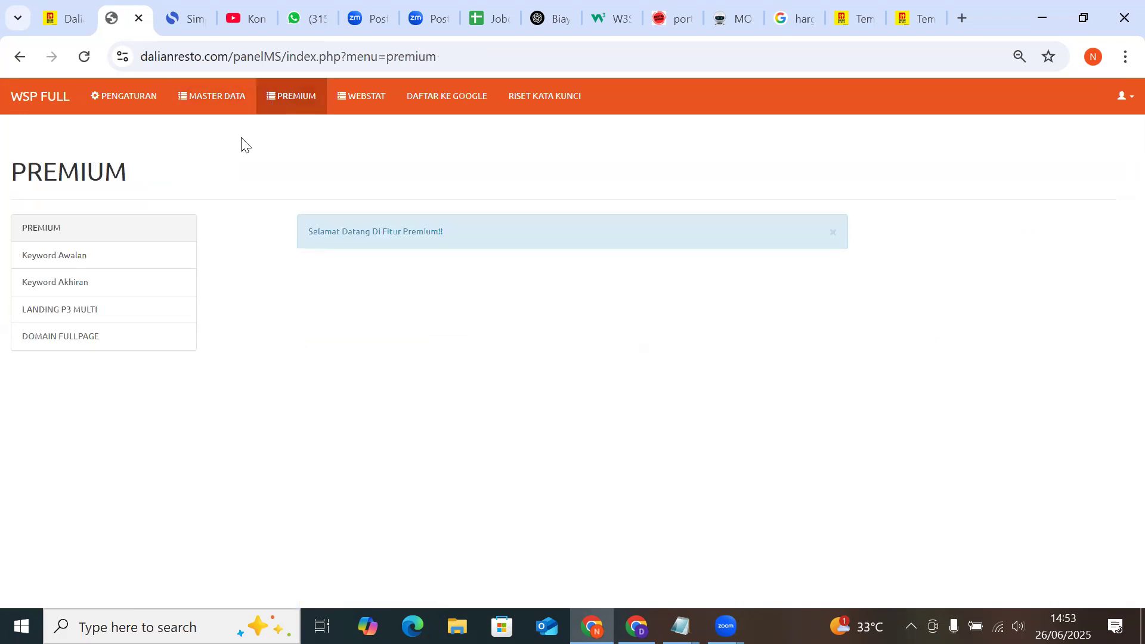
click(118, 317)
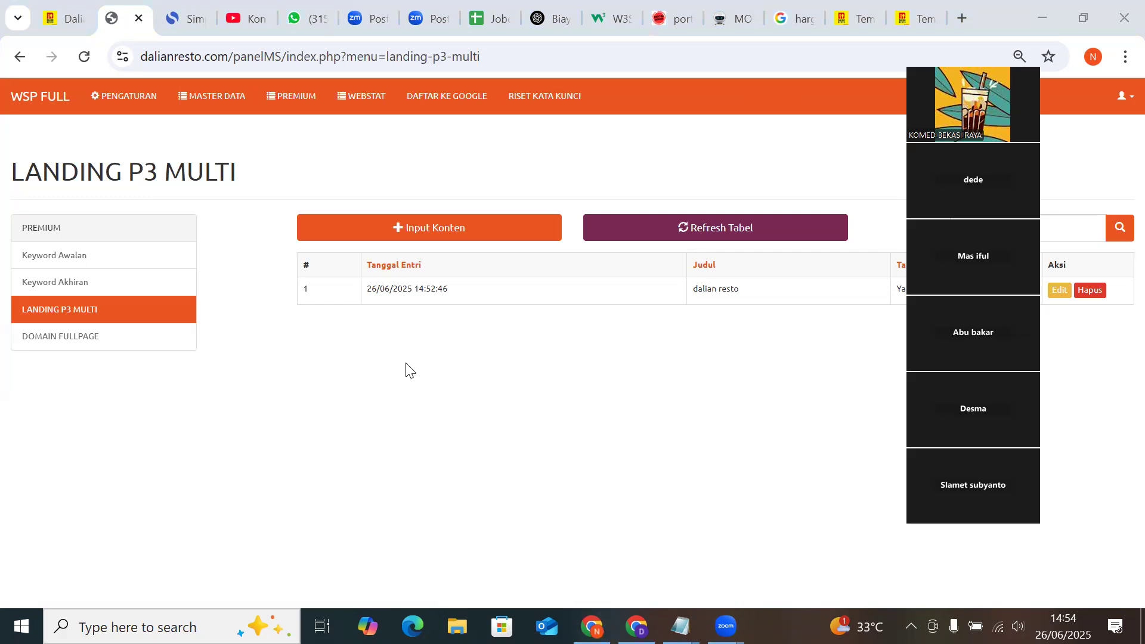
click(356, 376)
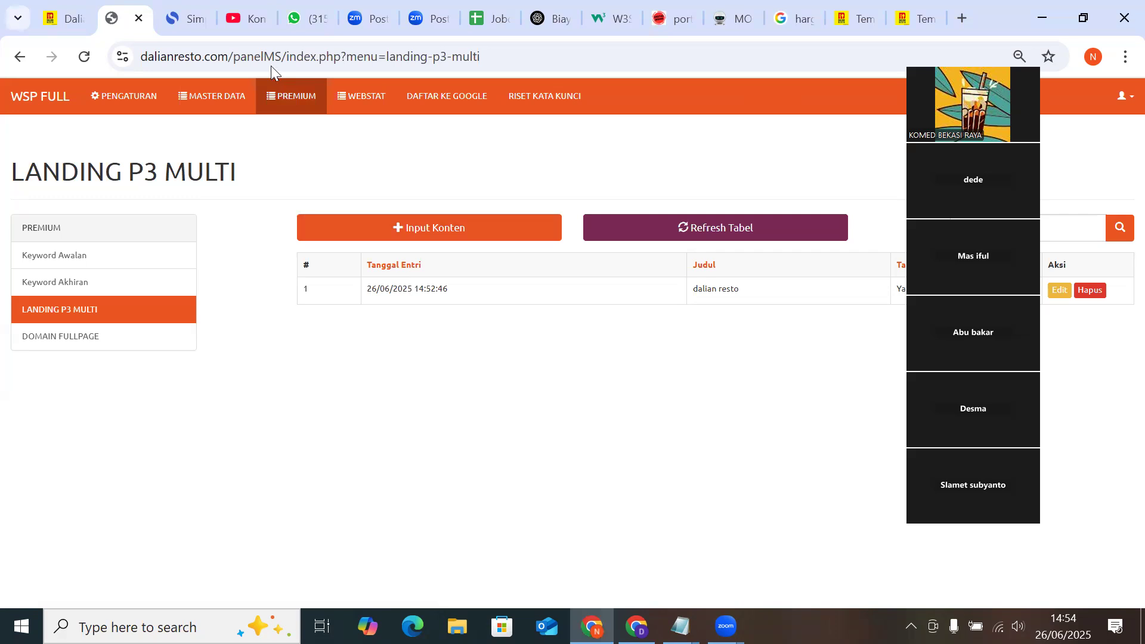
Switch to the dentando digital channel's content list in YouTube Studio and look through the Tutorial WSP videos
click(247, 19)
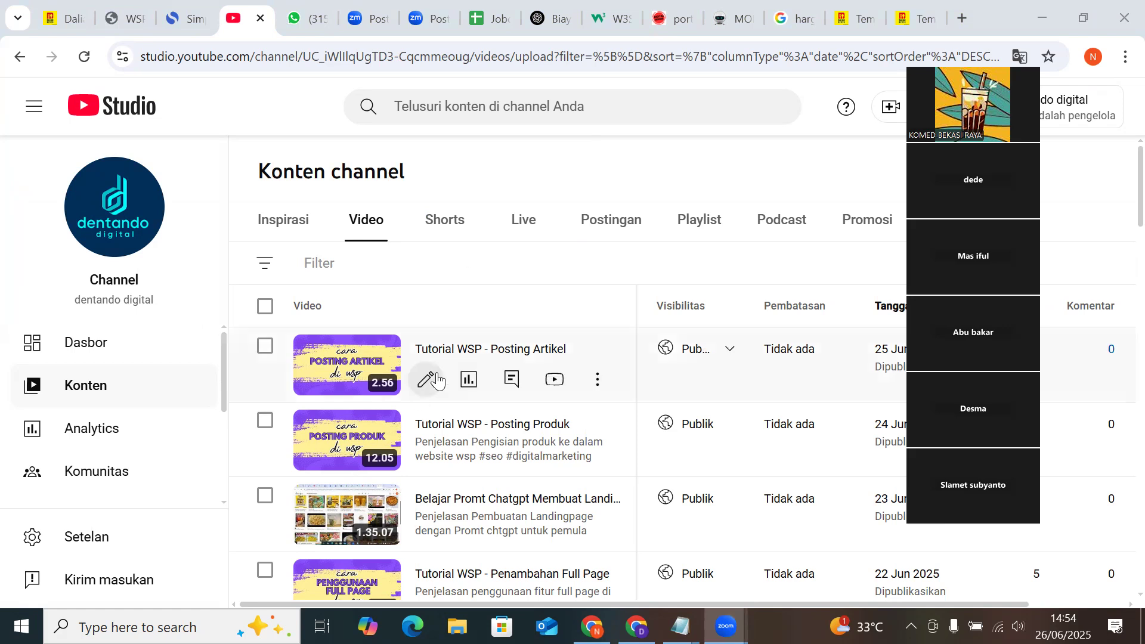
scroll(425, 387, down, 2)
scroll(425, 386, down, 3)
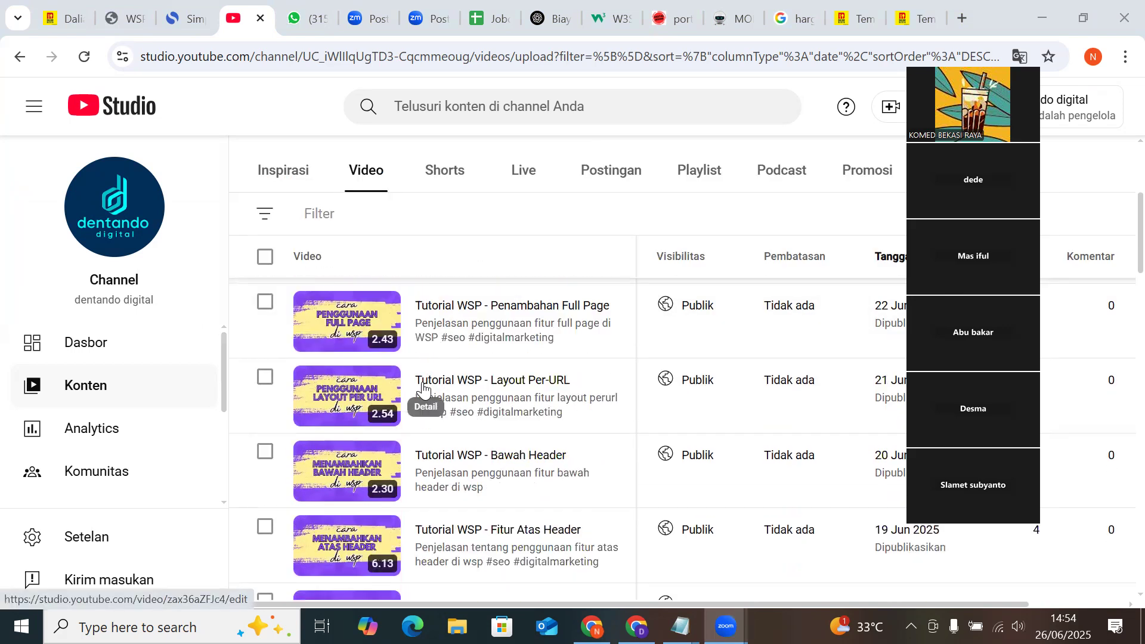
scroll(424, 388, down, 9)
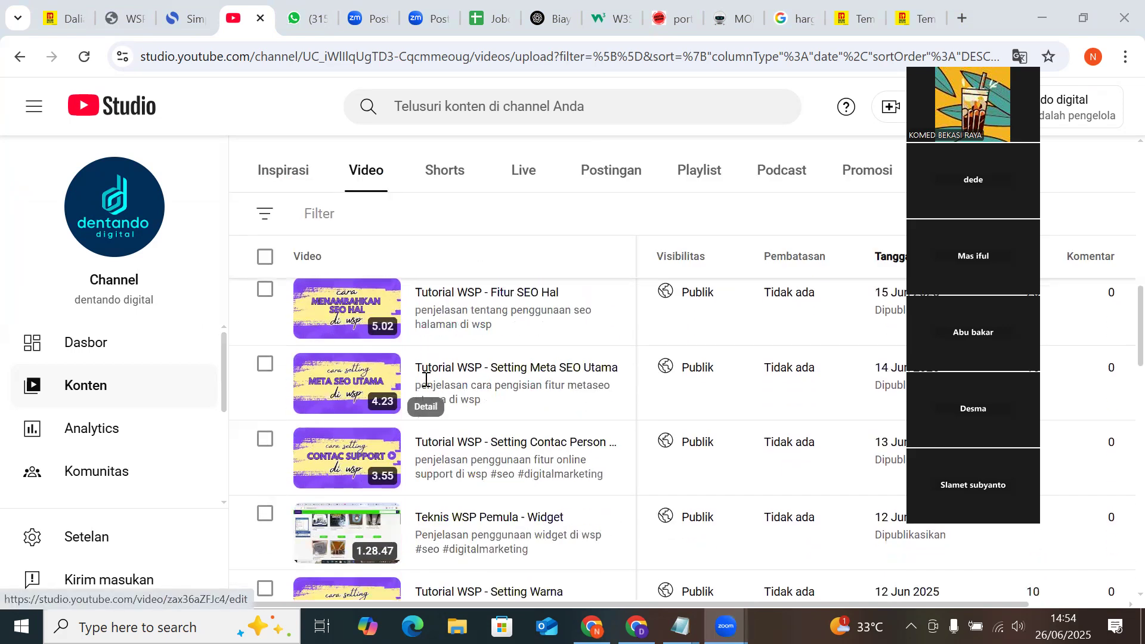
scroll(425, 382, down, 2)
scroll(477, 457, down, 4)
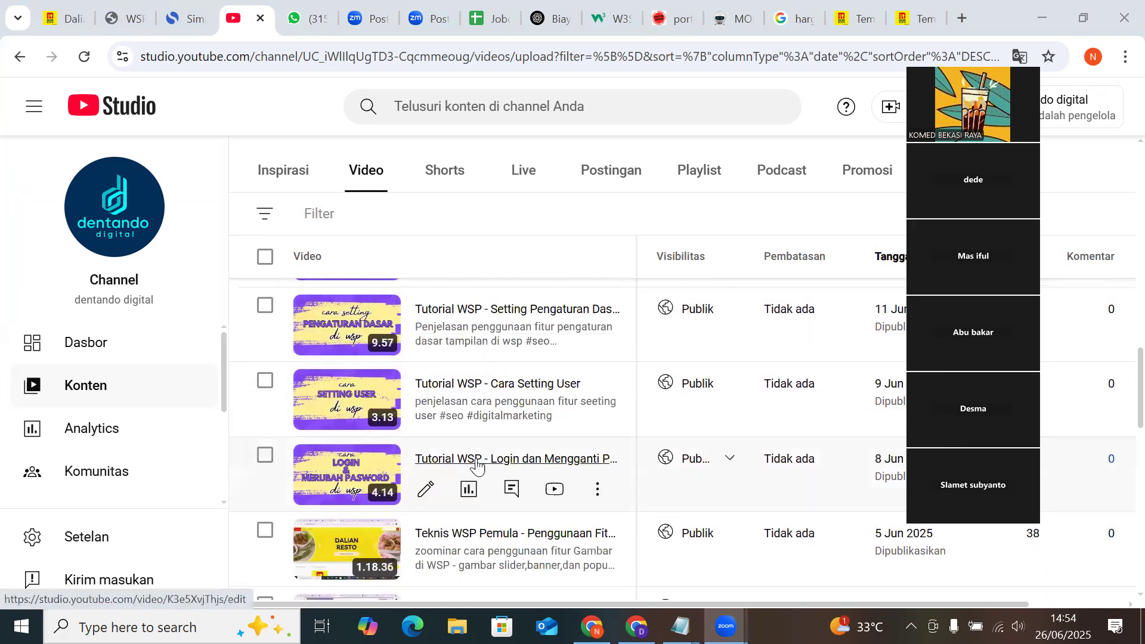
scroll(477, 469, up, 6)
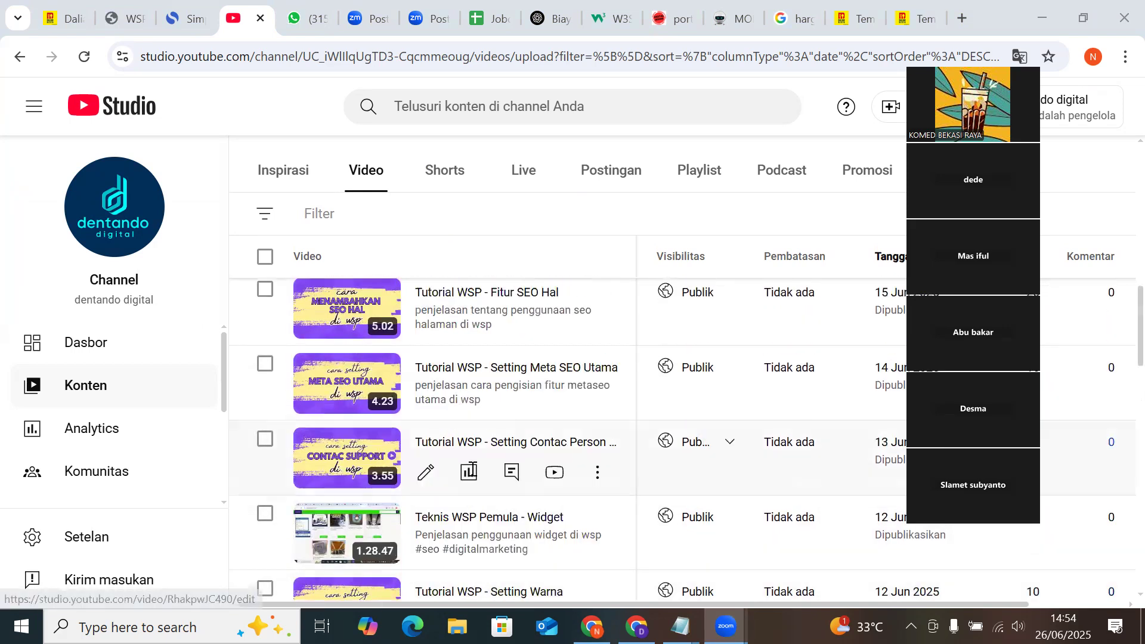
scroll(477, 471, up, 1)
scroll(477, 472, up, 2)
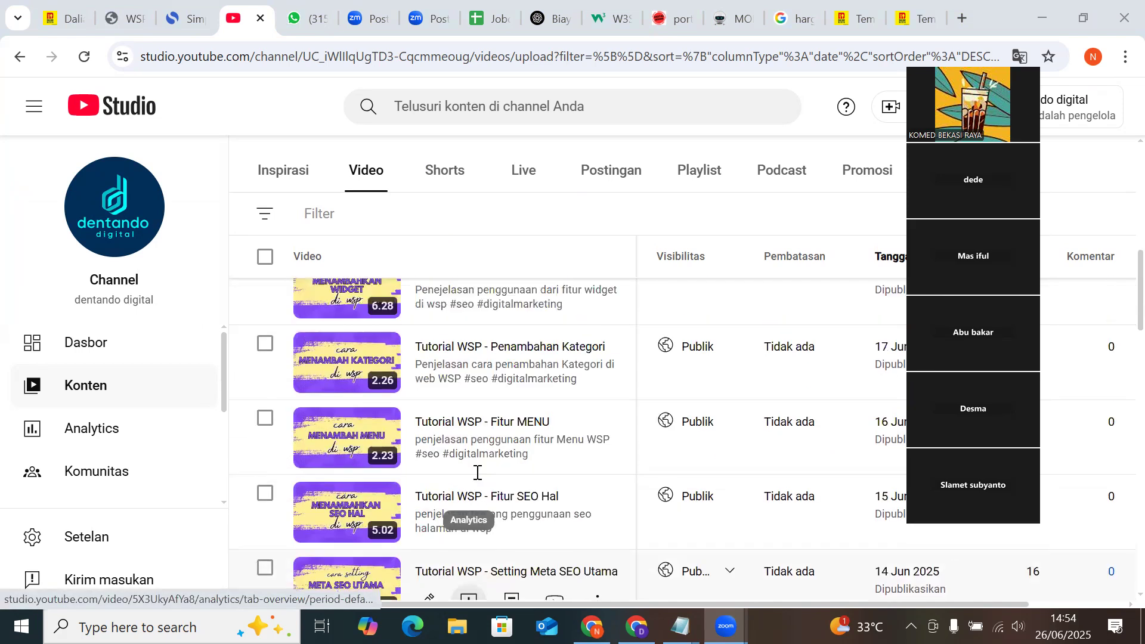
scroll(477, 473, up, 2)
scroll(473, 477, up, 1)
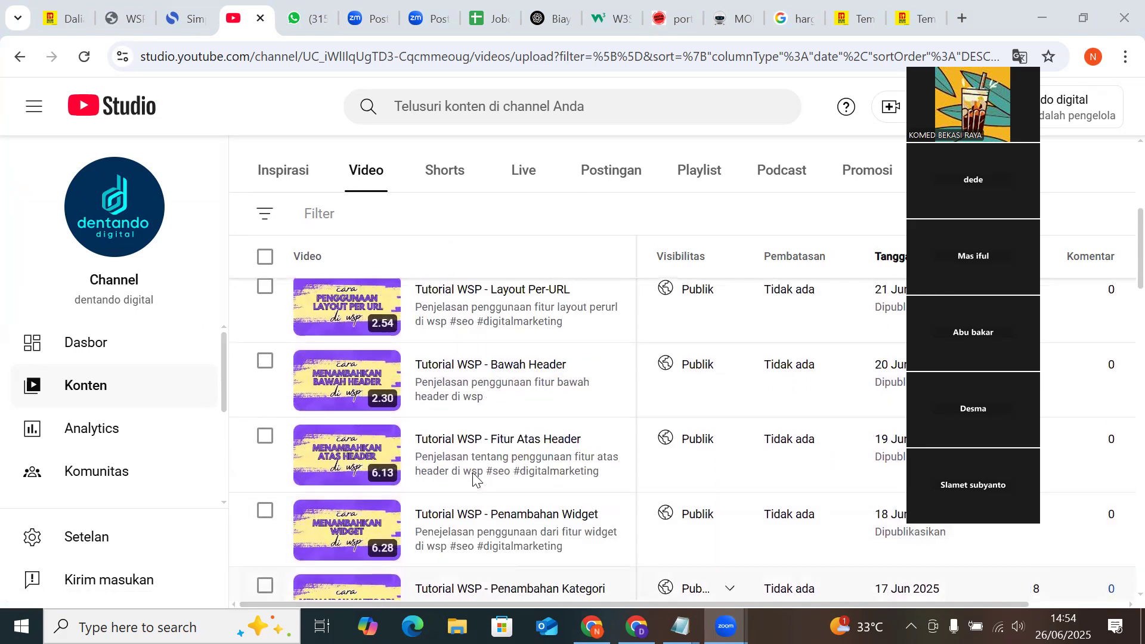
scroll(473, 477, up, 1)
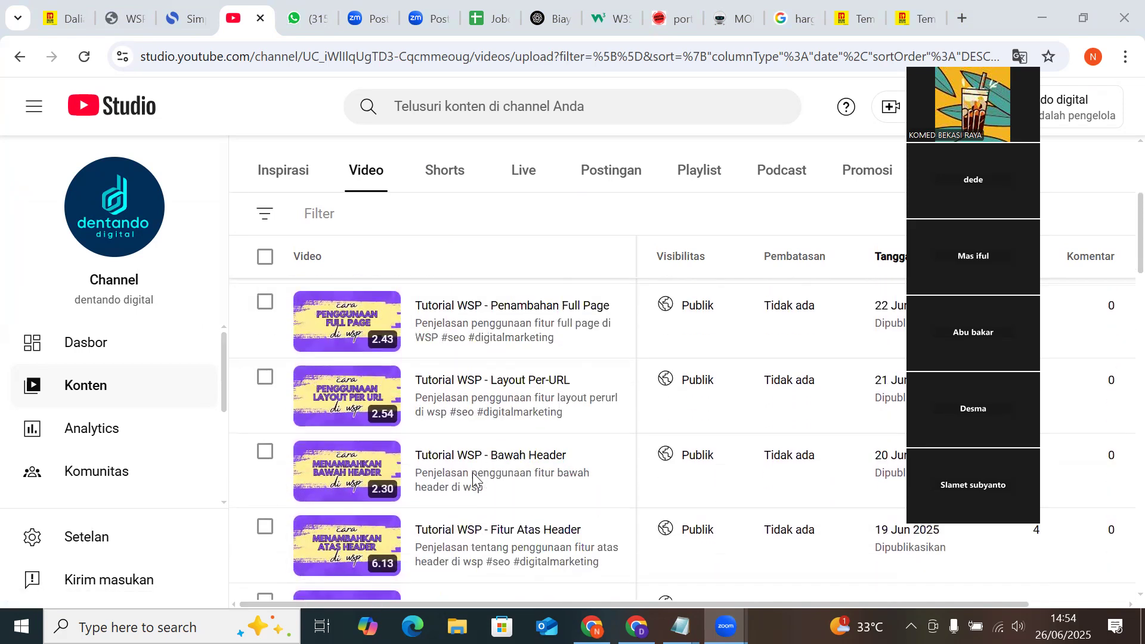
scroll(471, 470, up, 3)
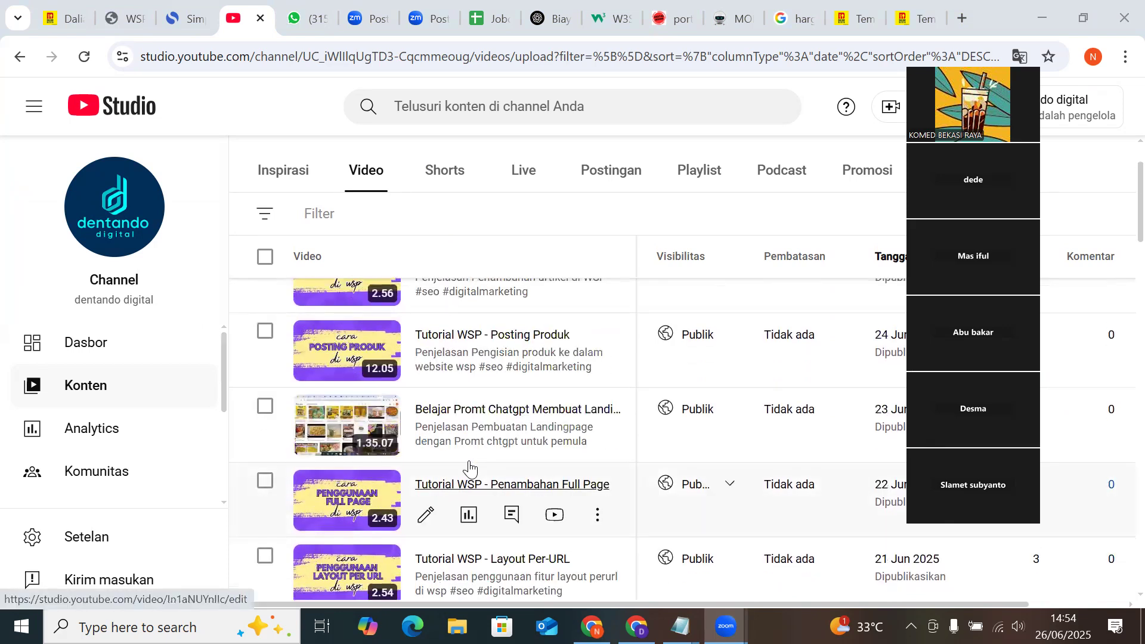
scroll(268, 454, up, 2)
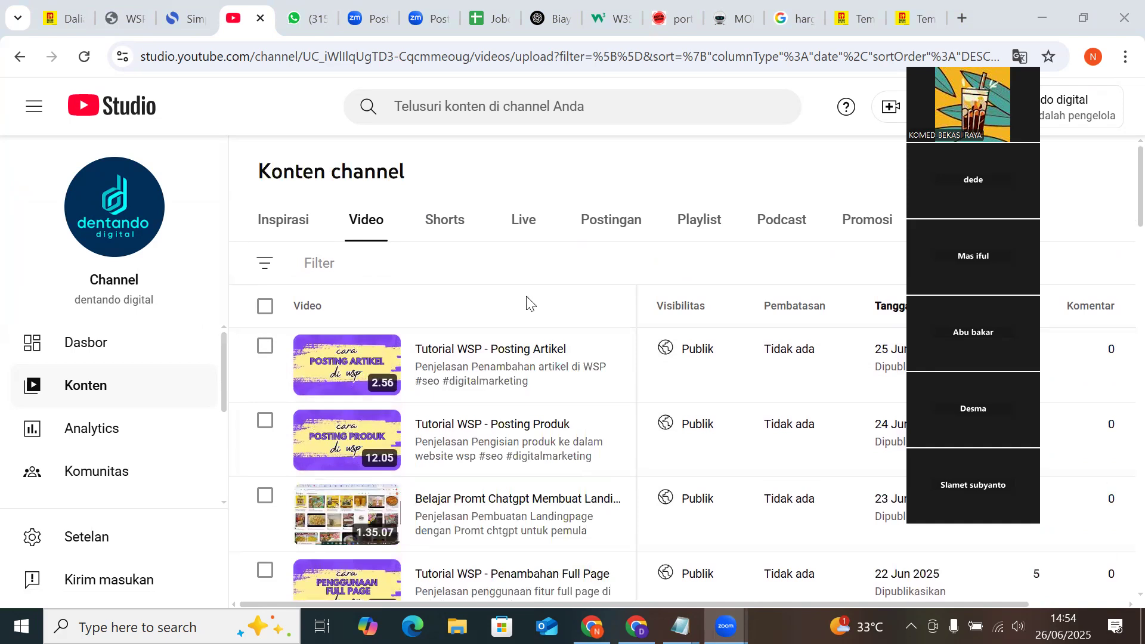
Switch to the bisnismanis.my.id catering page, open the site's article list, highlight its address and look over the page
click(847, 7)
key(alt+Tab)
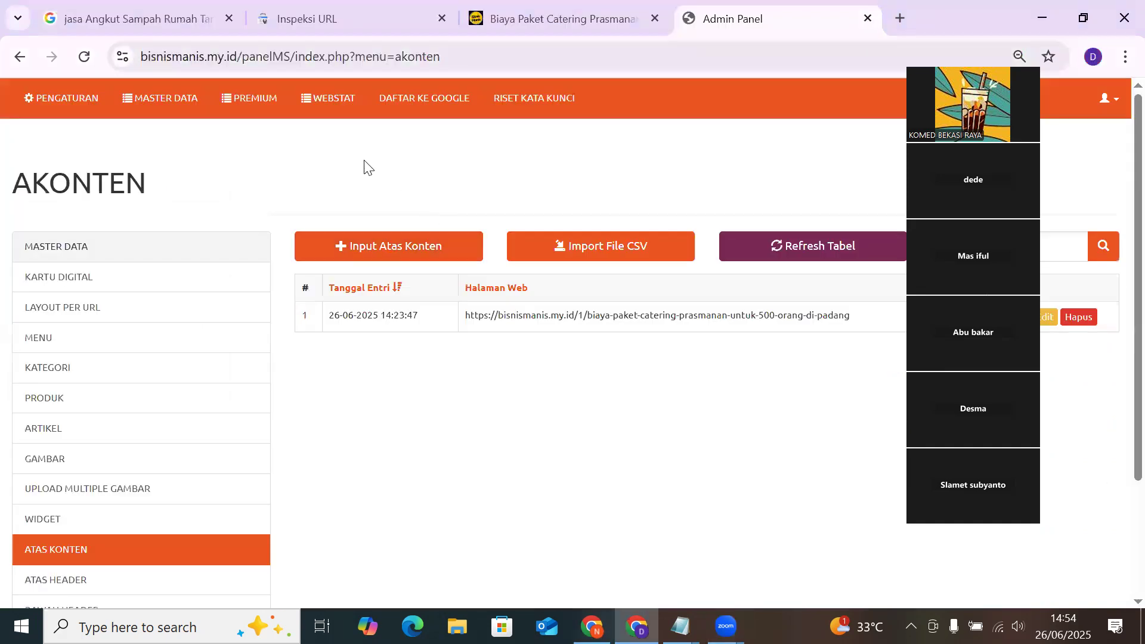
click(561, 13)
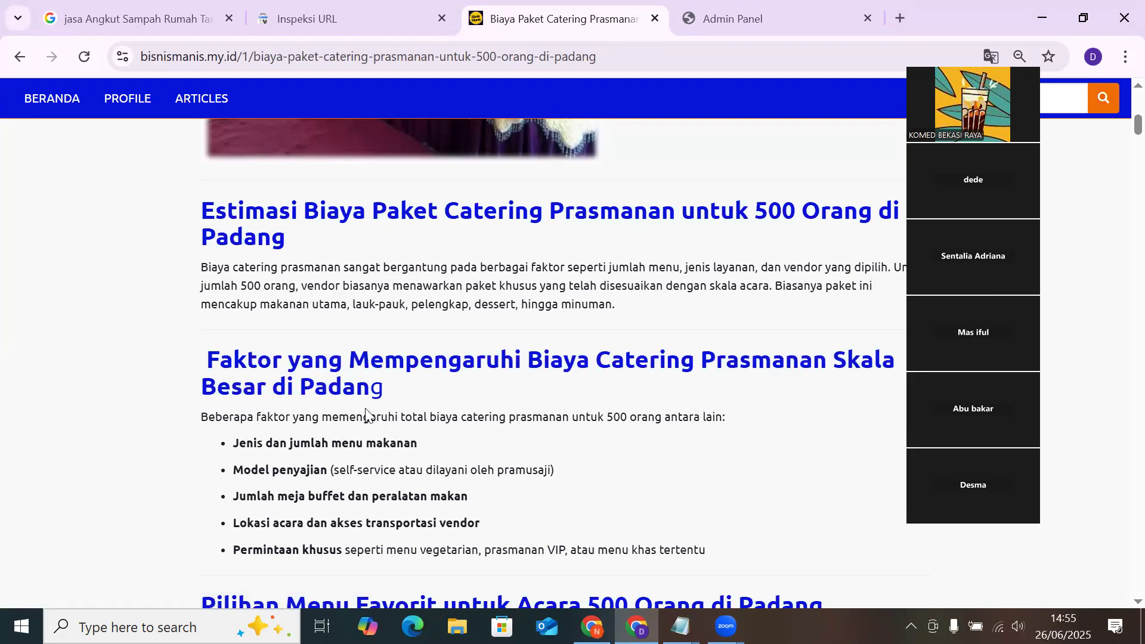
scroll(384, 405, up, 10)
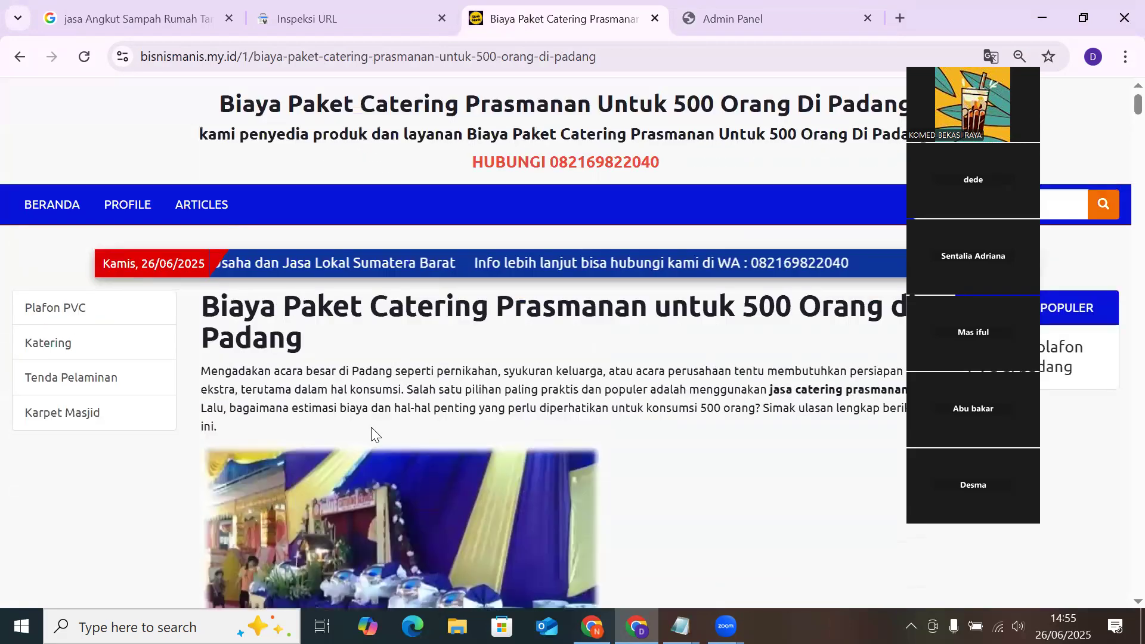
click(194, 218)
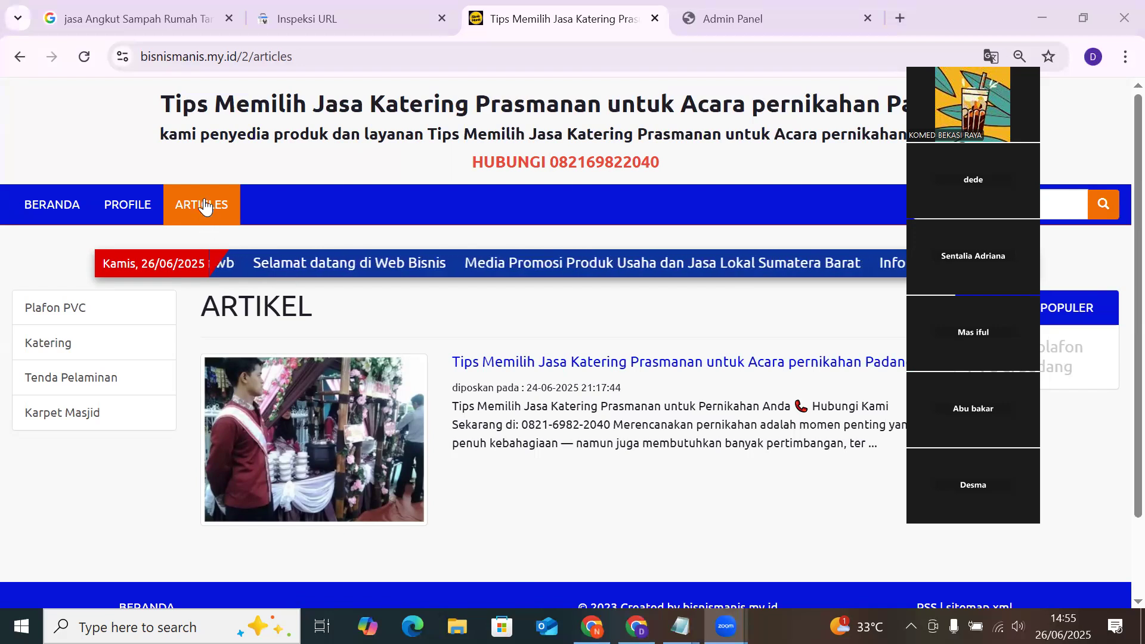
click(311, 393)
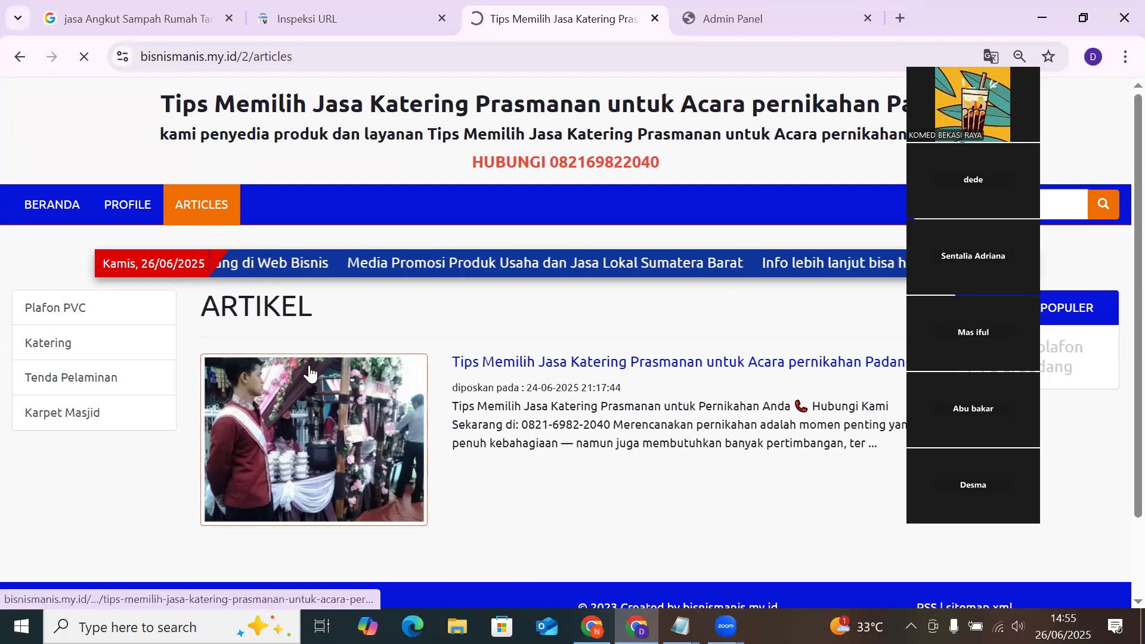
drag(241, 56, 139, 46)
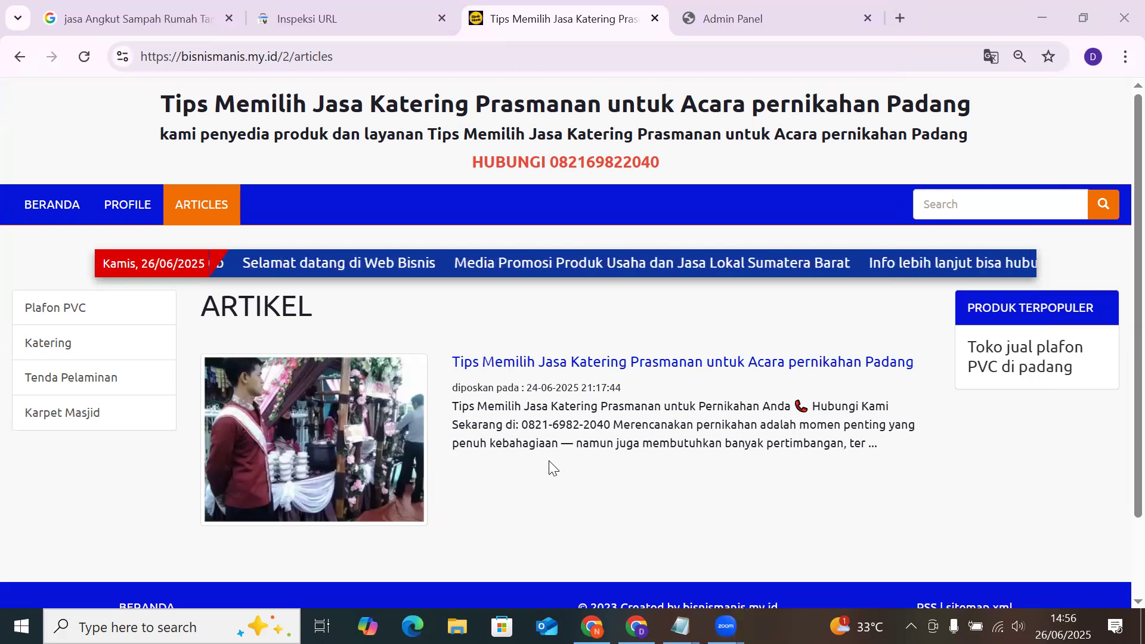
scroll(549, 468, down, 2)
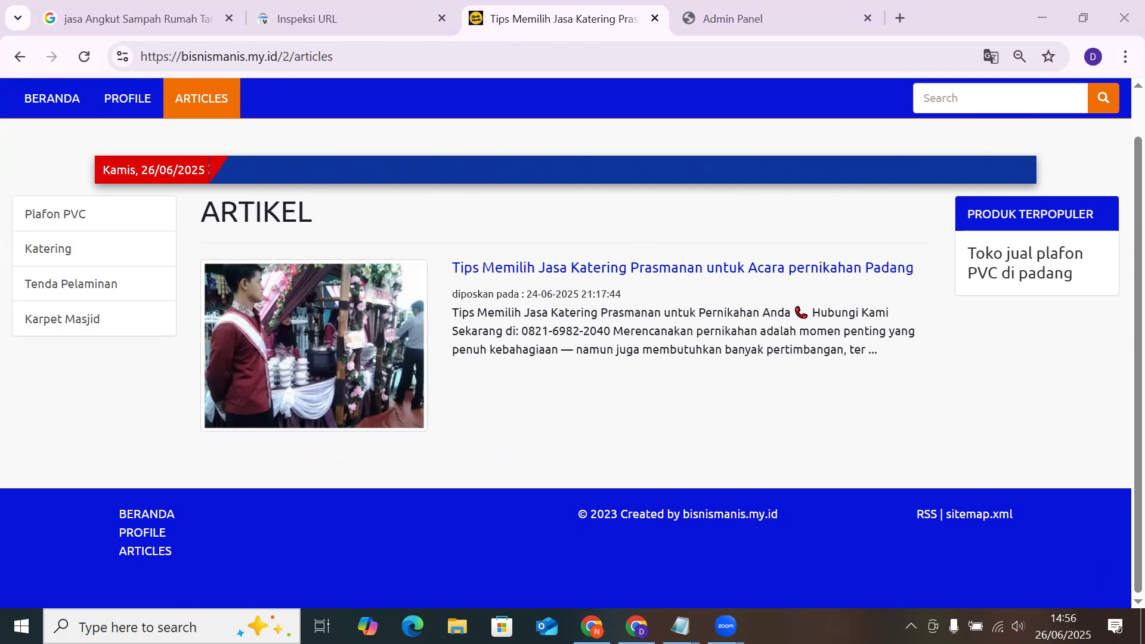
Open the META SEO UTAMA settings in the bisnismanis.my.id admin panel and place the cursor after the last Meta Pendukung line
click(680, 10)
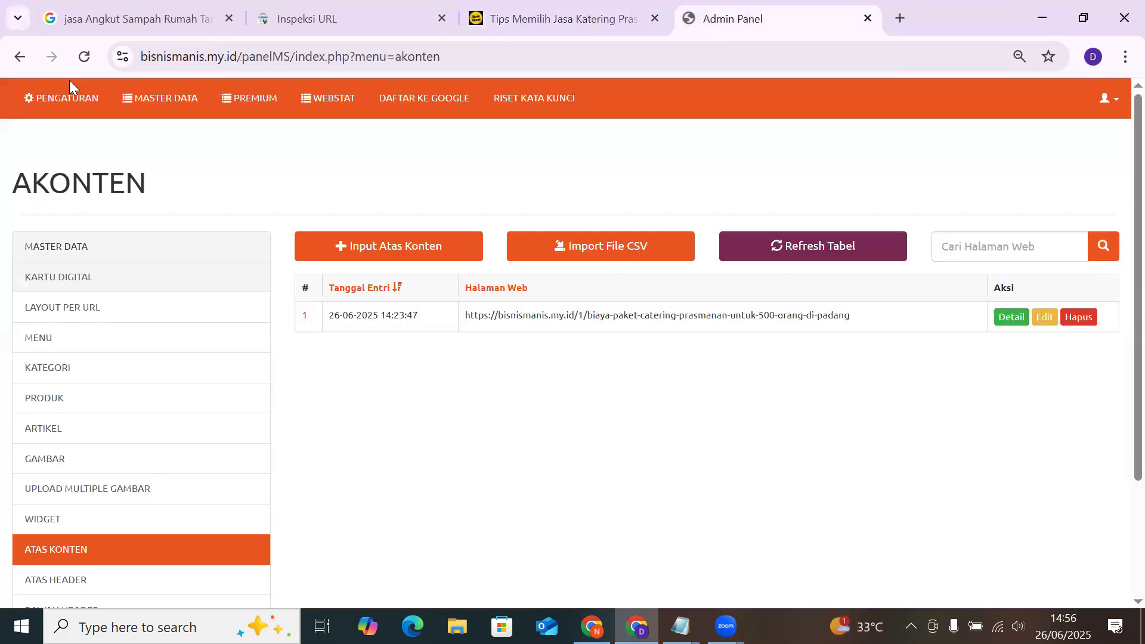
click(66, 100)
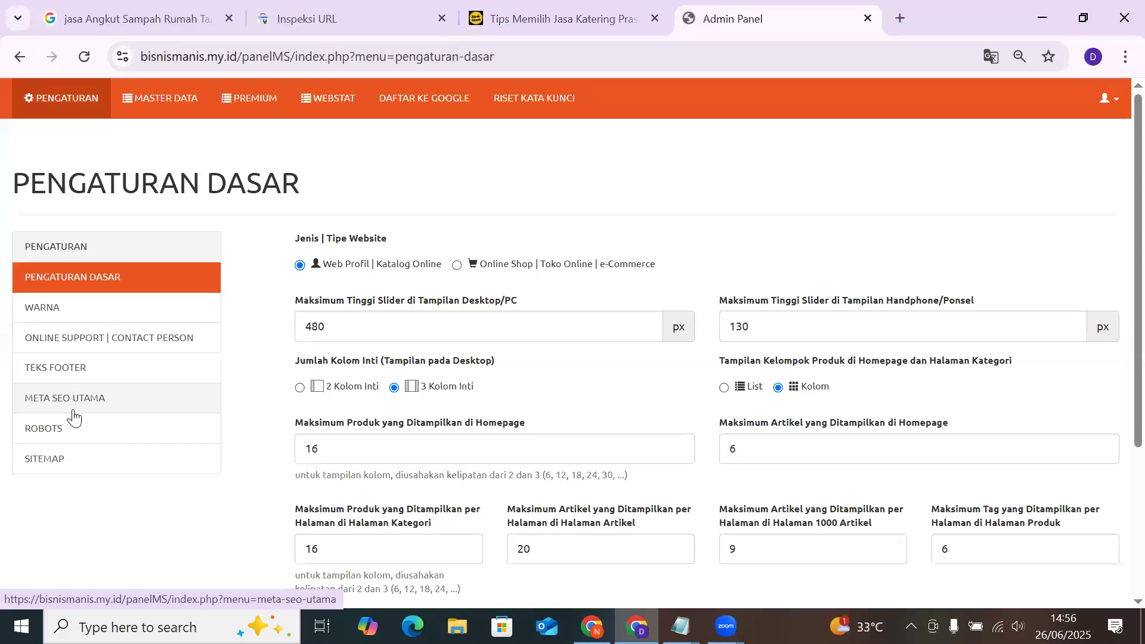
click(73, 410)
scroll(449, 438, down, 1)
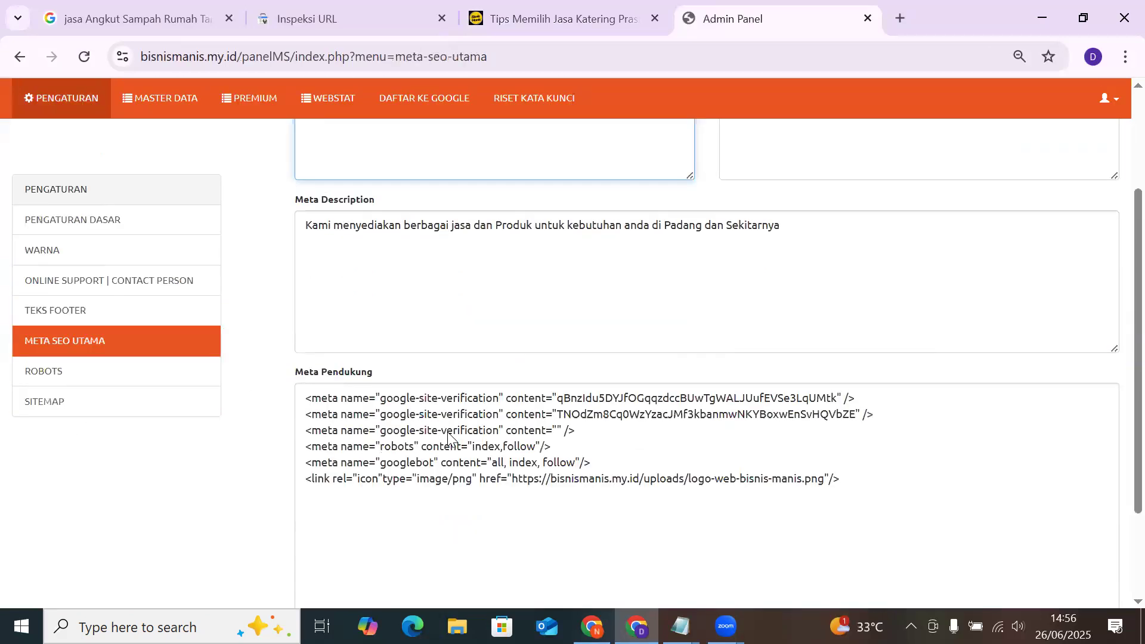
scroll(872, 358, down, 2)
click(895, 341)
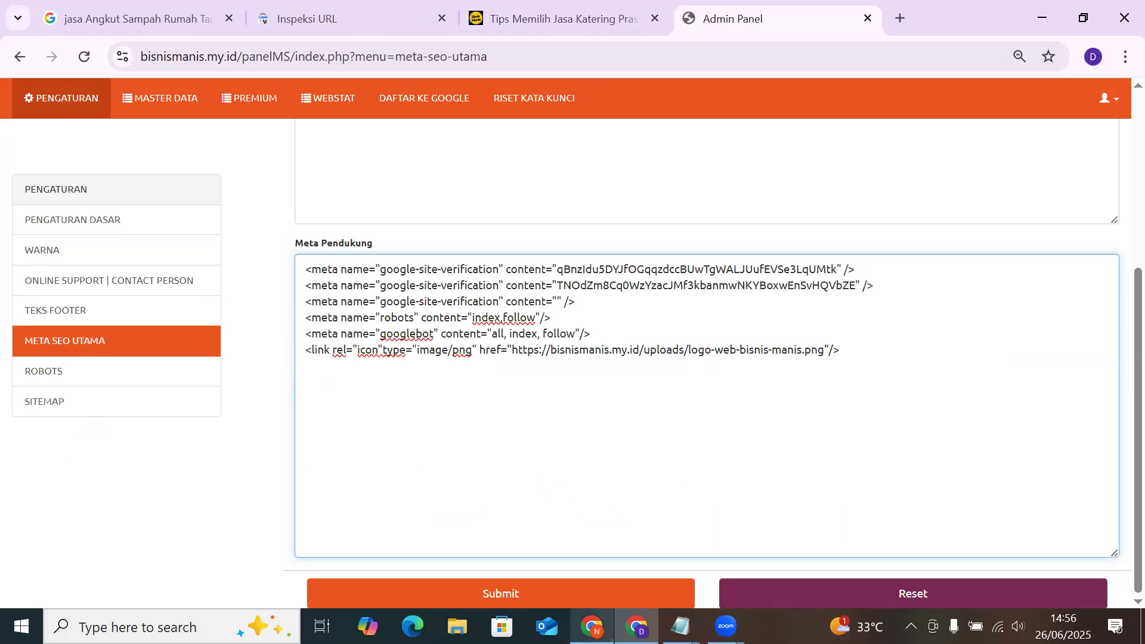
Switch to ChatGPT and request an HTML script for a floating WhatsApp button with the business phone number
click(592, 626)
click(564, 7)
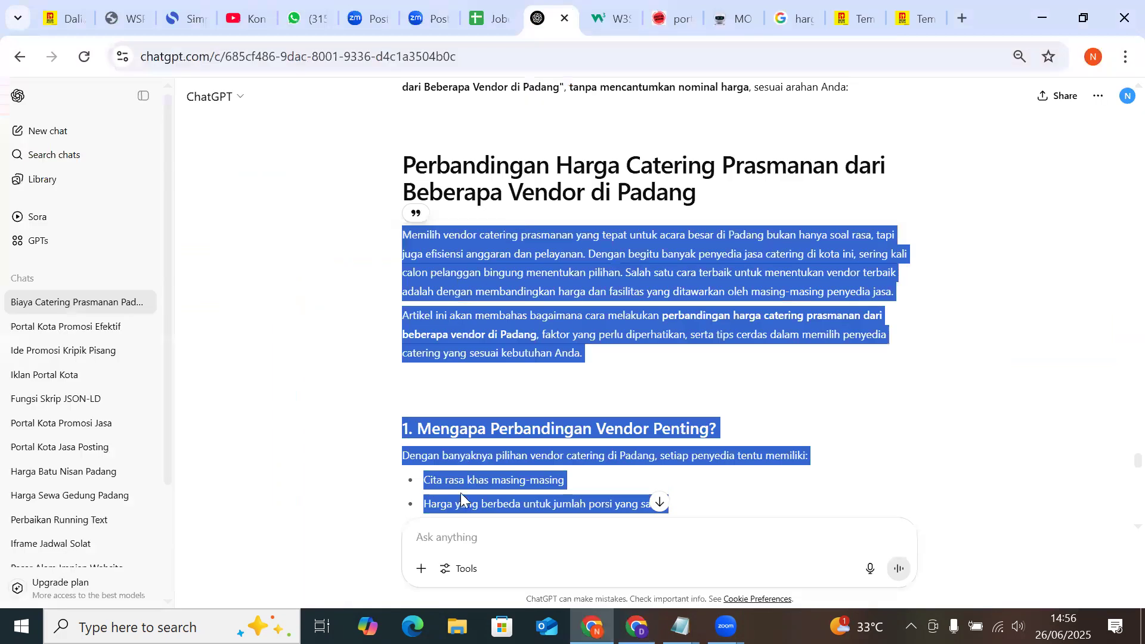
click(471, 529)
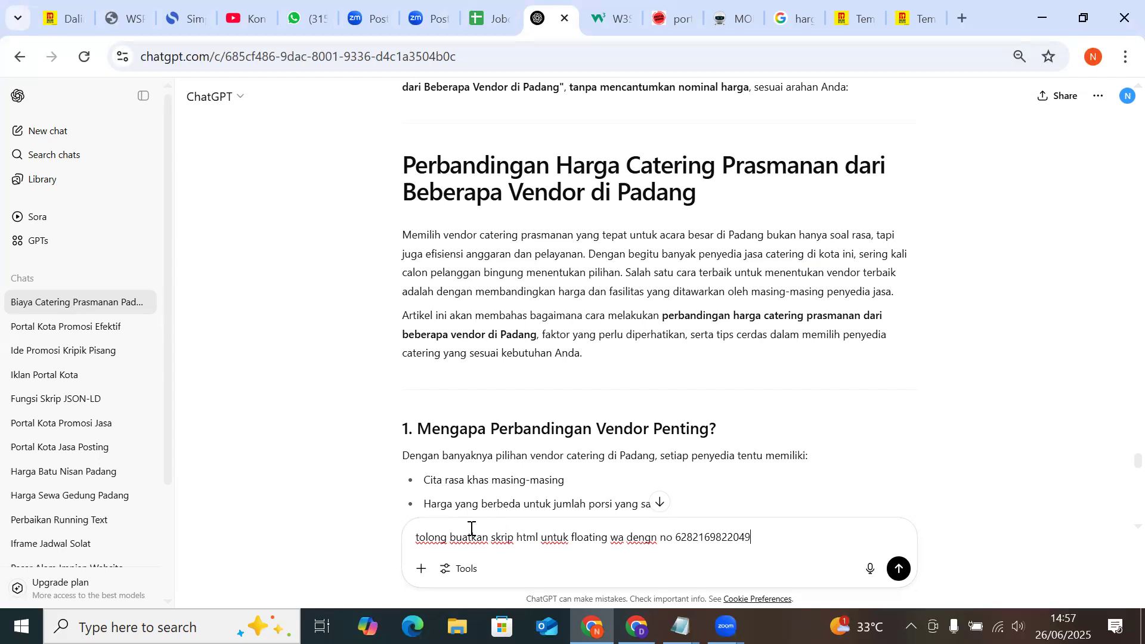
key(Return)
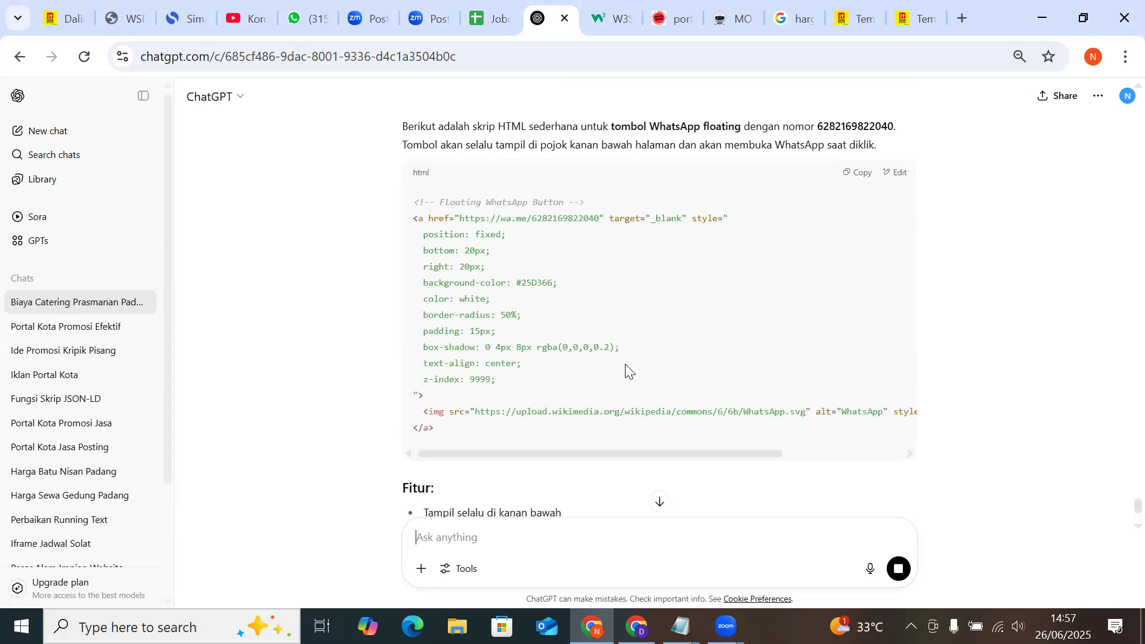
scroll(610, 465, down, 2)
Reuse the floating WhatsApp prompt, add "dan tambahkan logo wa nya" and send it
mouse_move(573, 364)
mouse_down()
mouse_move(749, 363)
mouse_move(562, 345)
mouse_up()
scroll(569, 304, up, 5)
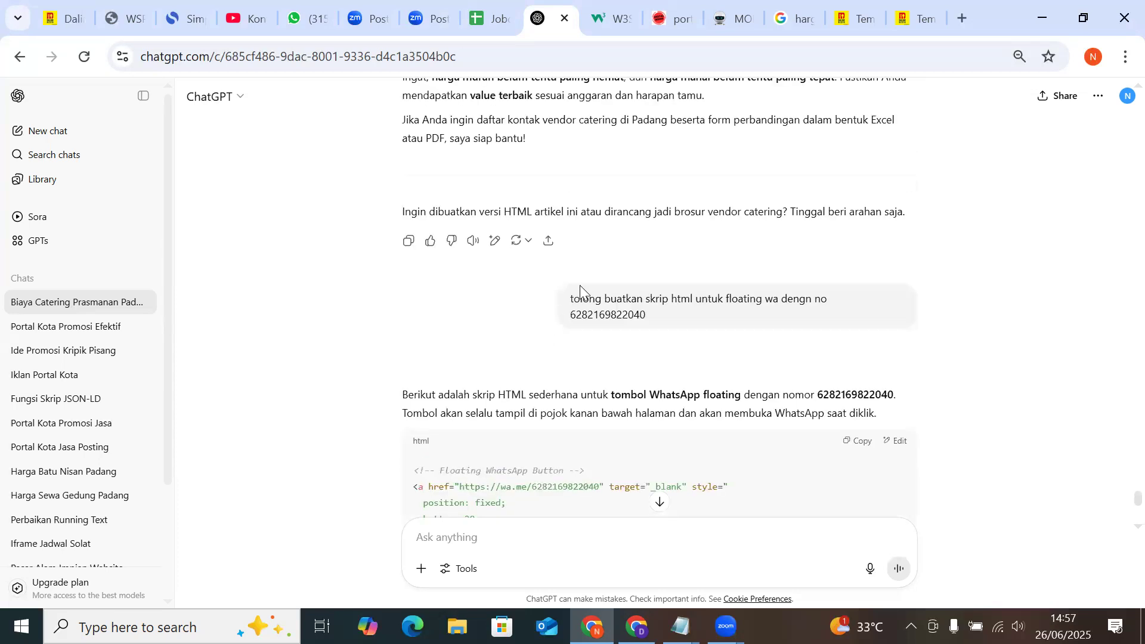
drag(661, 325, 540, 298)
key(ctrl+c)
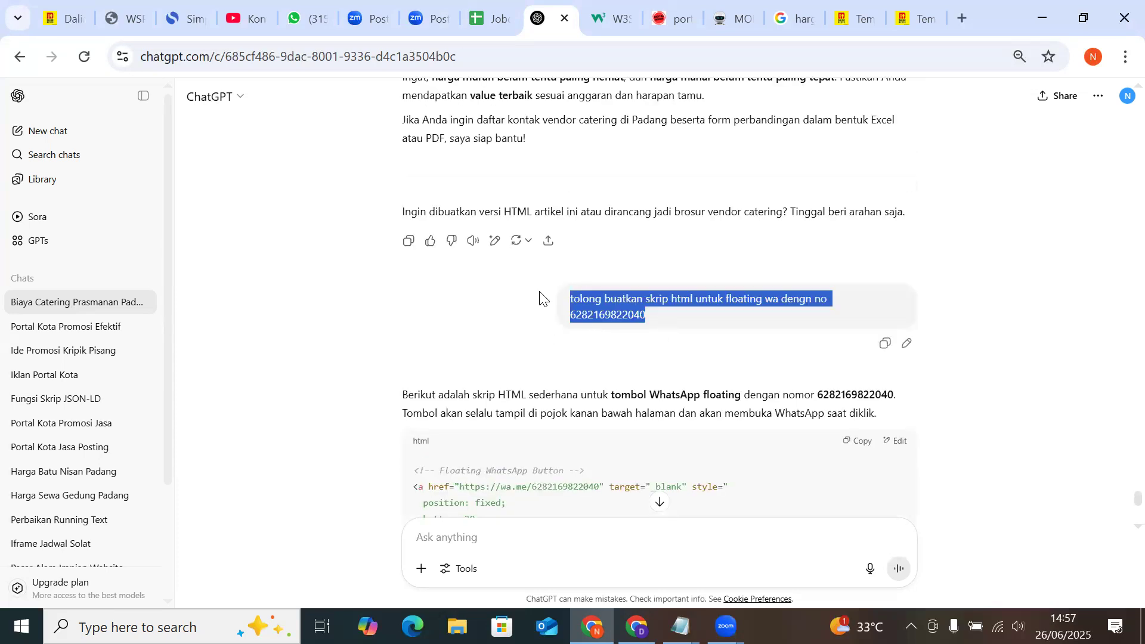
click(540, 528)
key(ctrl+v)
text(dan tambahkan)
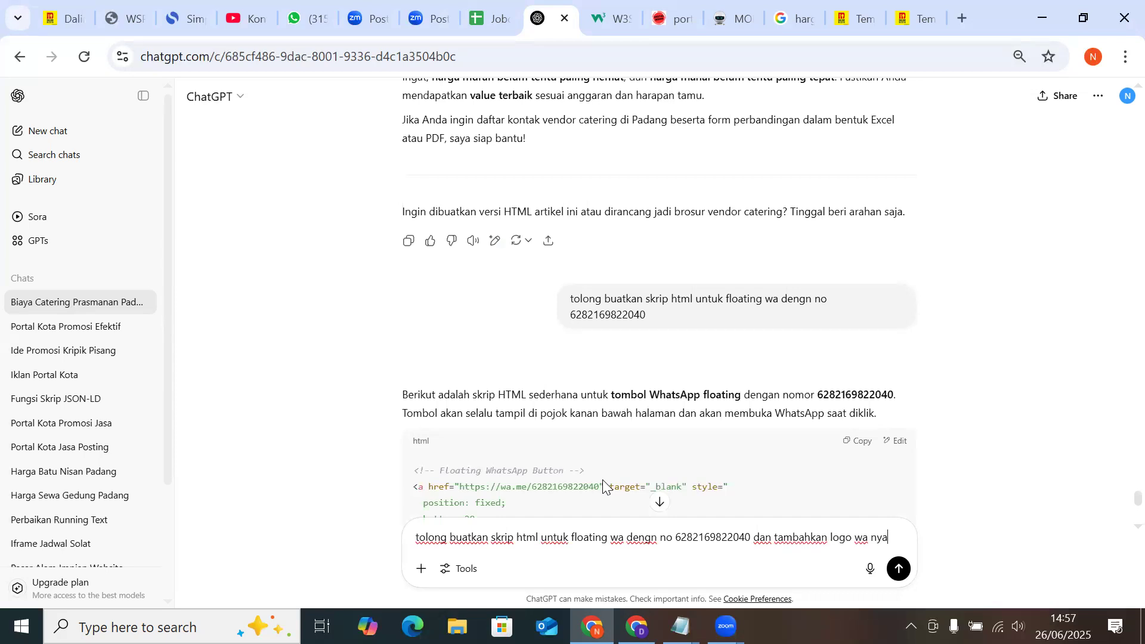
key(Return)
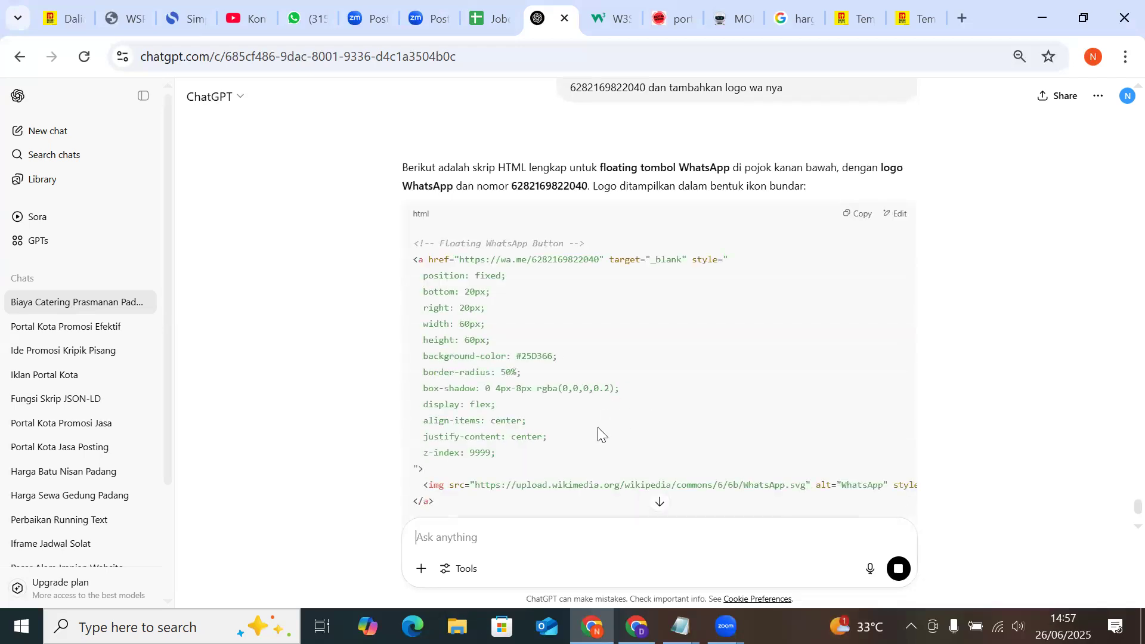
Copy the new floating WhatsApp button code, from the opening link tag to its closing tag
scroll(598, 435, down, 3)
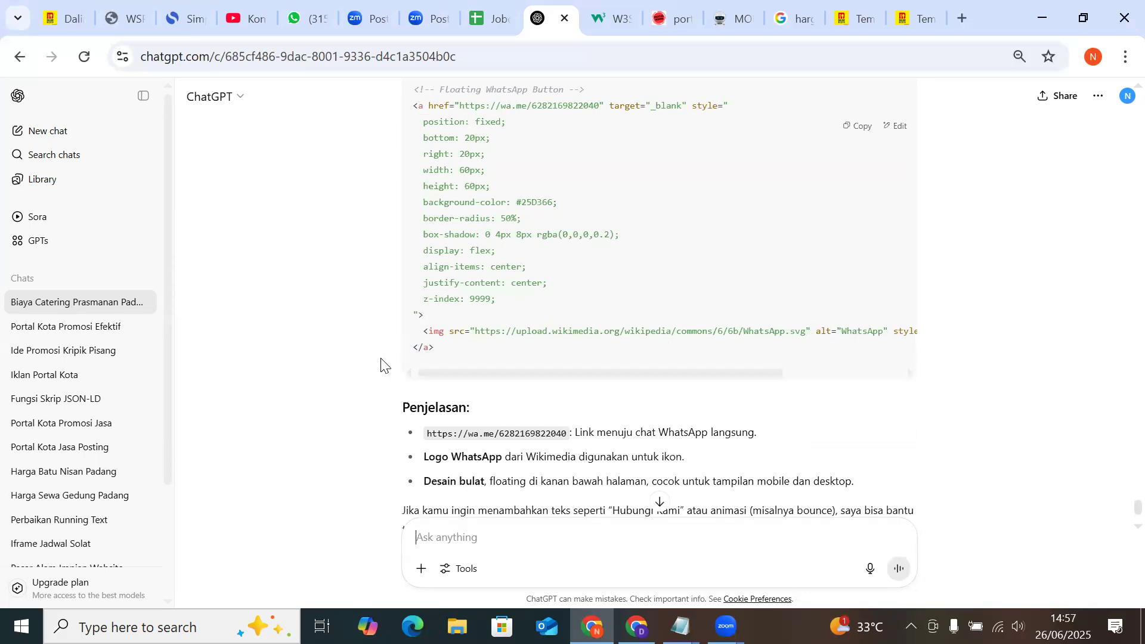
scroll(382, 364, up, 15)
scroll(382, 363, down, 10)
drag(447, 442, 413, 196)
key(ctrl+c)
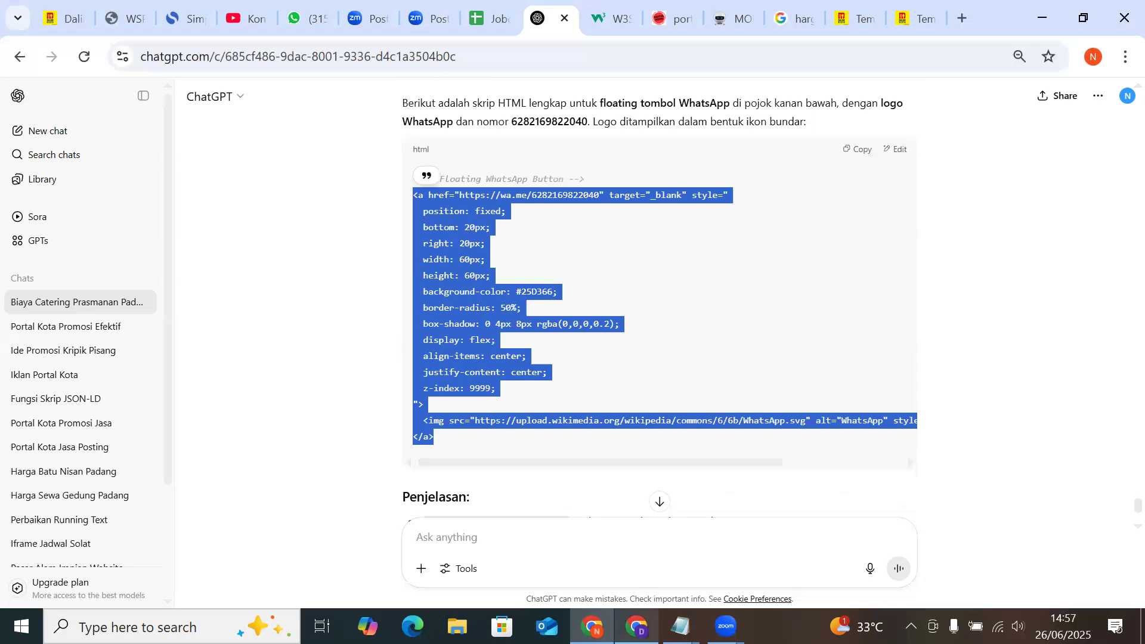
Paste the WhatsApp button code into Meta Pendukung in the bisnismanis.my.id admin panel and save the settings
click(638, 627)
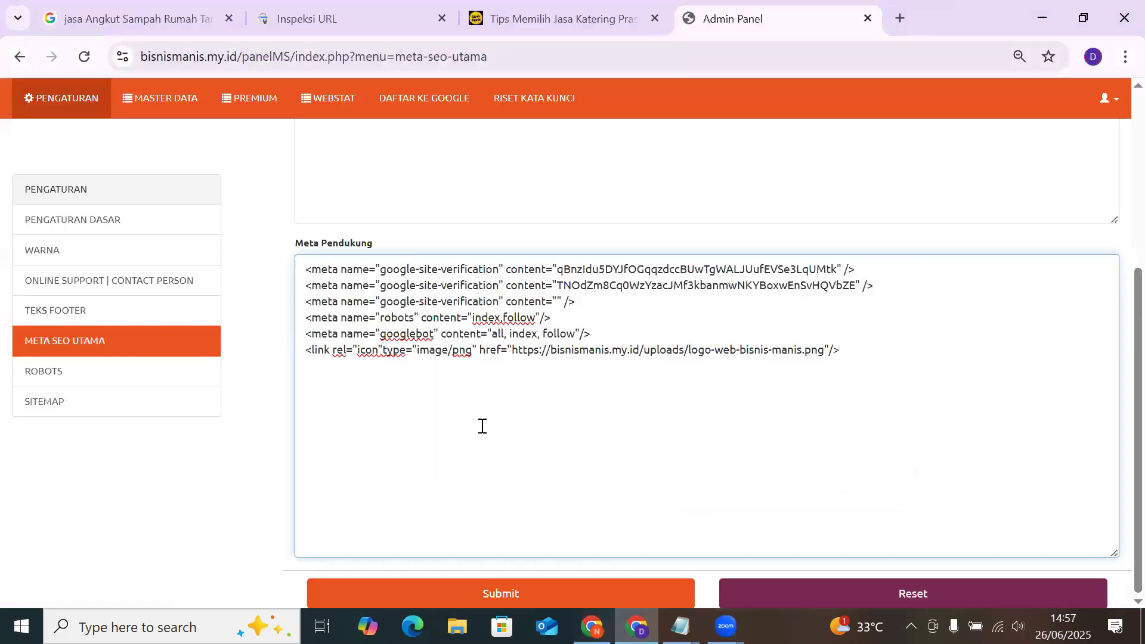
key(ctrl+v)
click(310, 582)
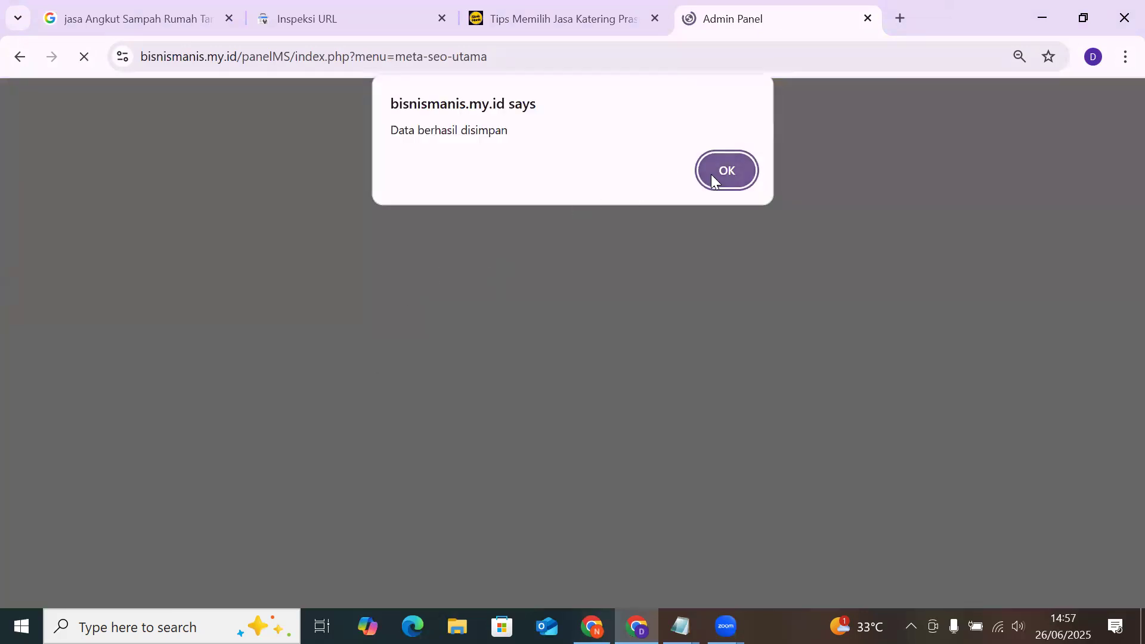
click(711, 174)
Reload the site's article page, test the floating WhatsApp button and close the chat page it opens
click(542, 17)
click(84, 57)
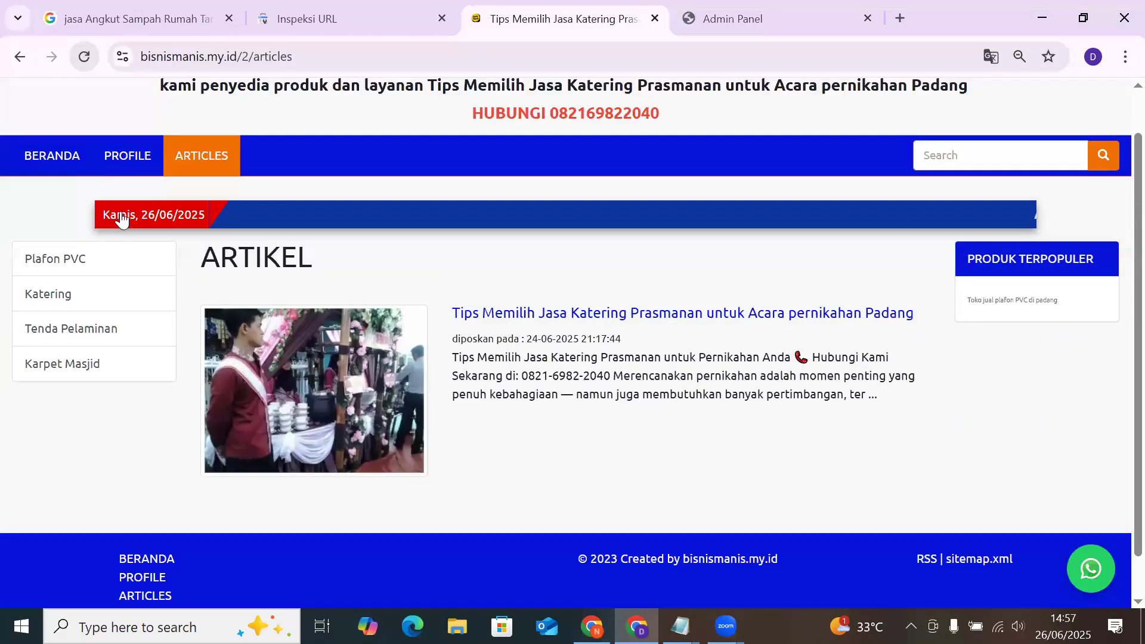
click(1084, 577)
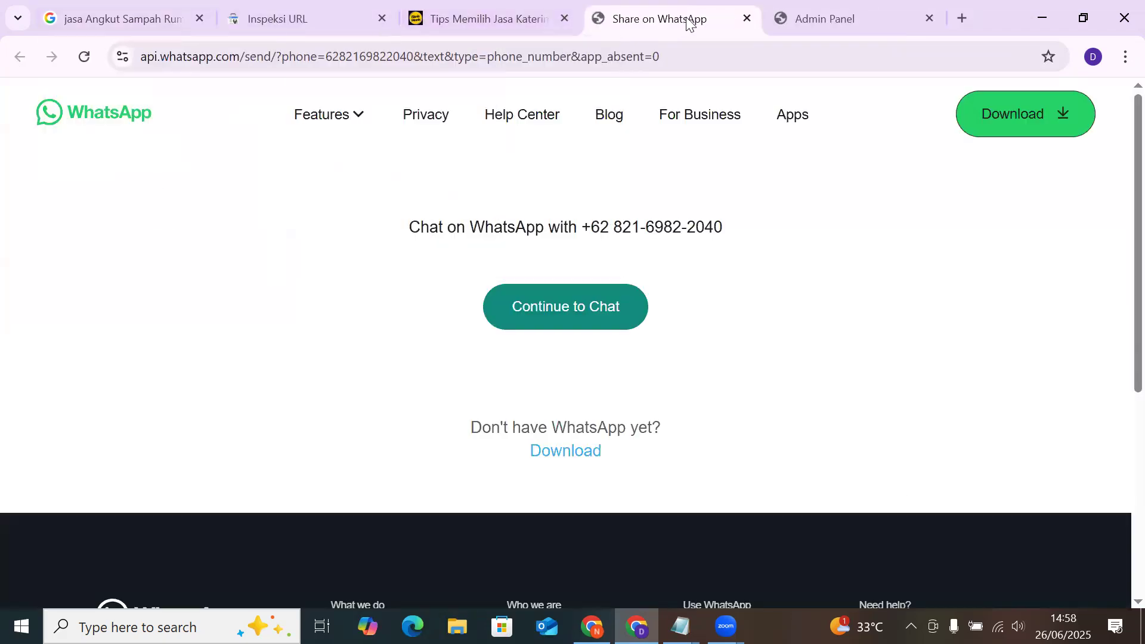
click(747, 19)
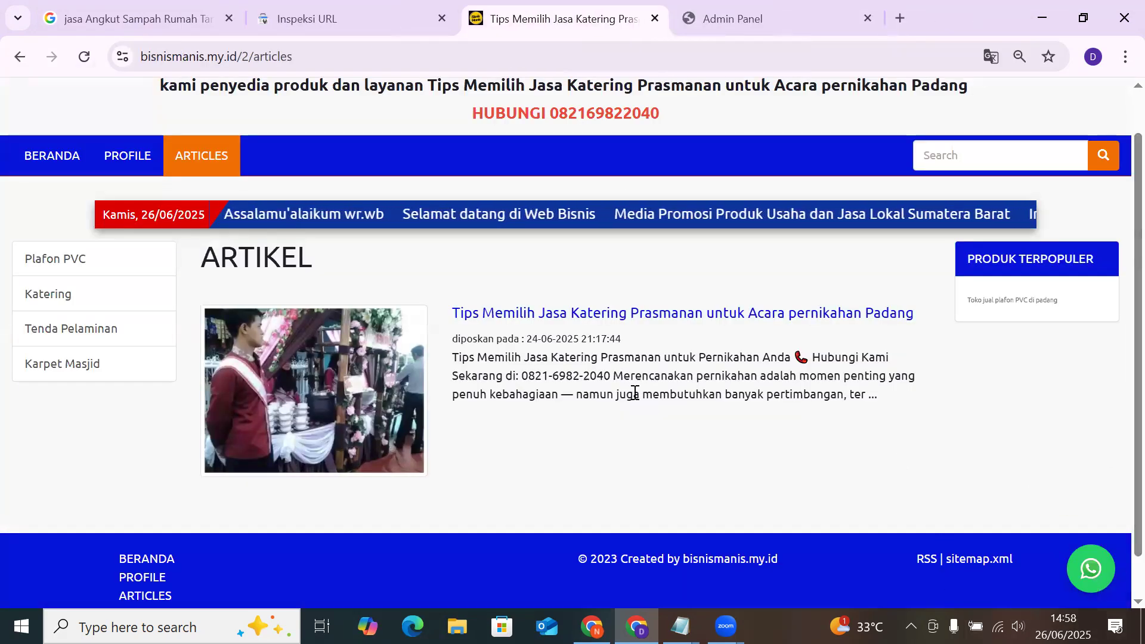
Check the floating WhatsApp button on the site's Profile, home, Katering and Tenda Pelaminan pages
click(128, 159)
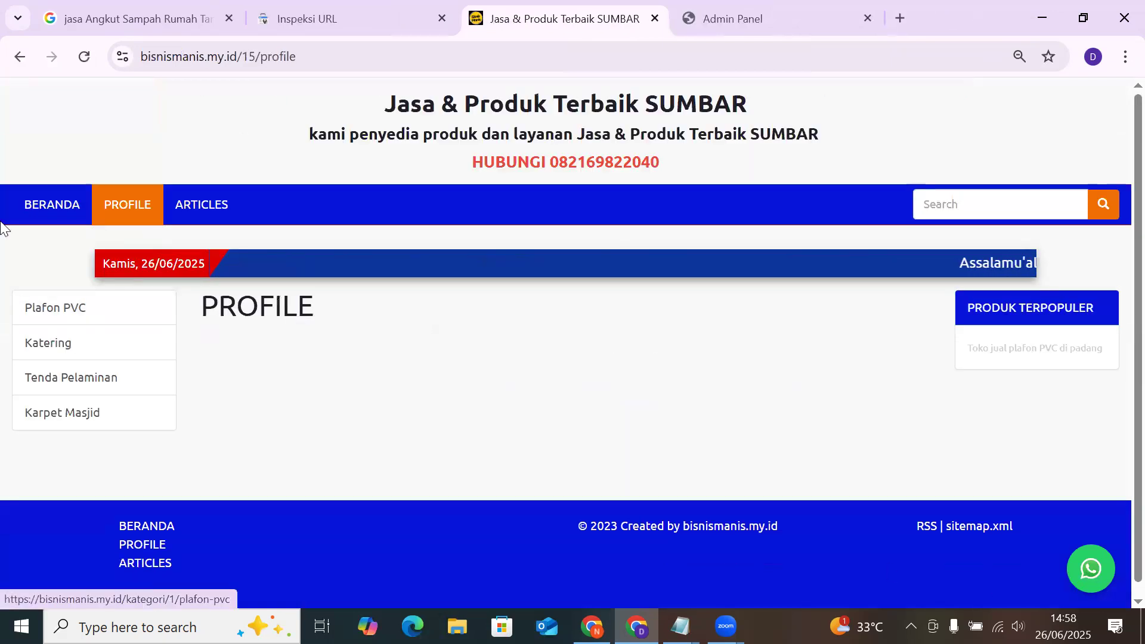
click(27, 200)
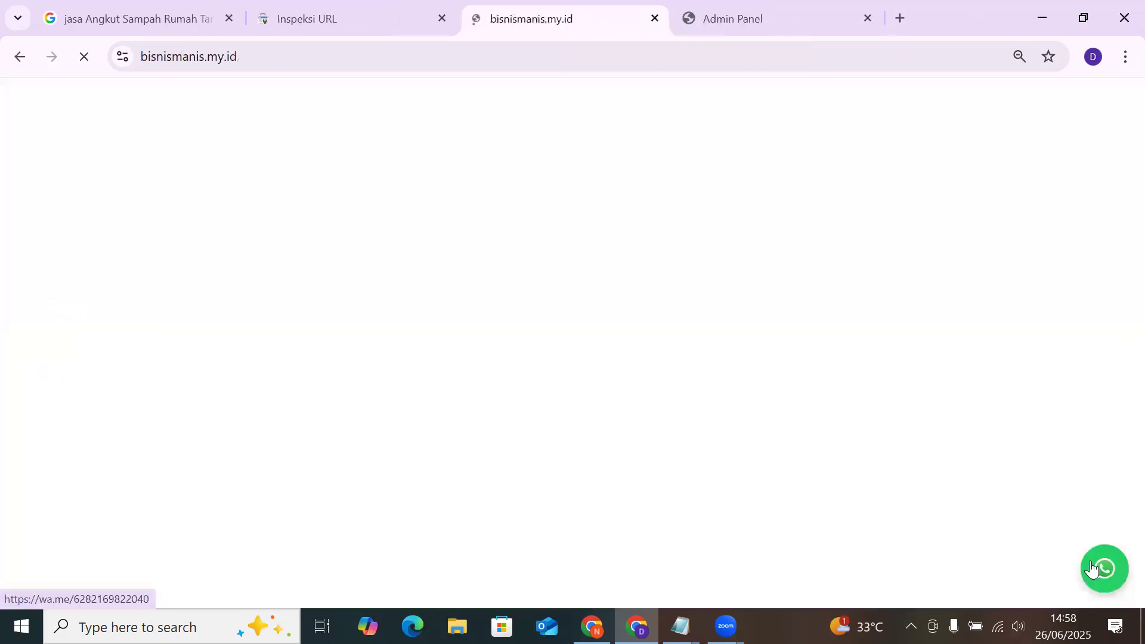
click(66, 352)
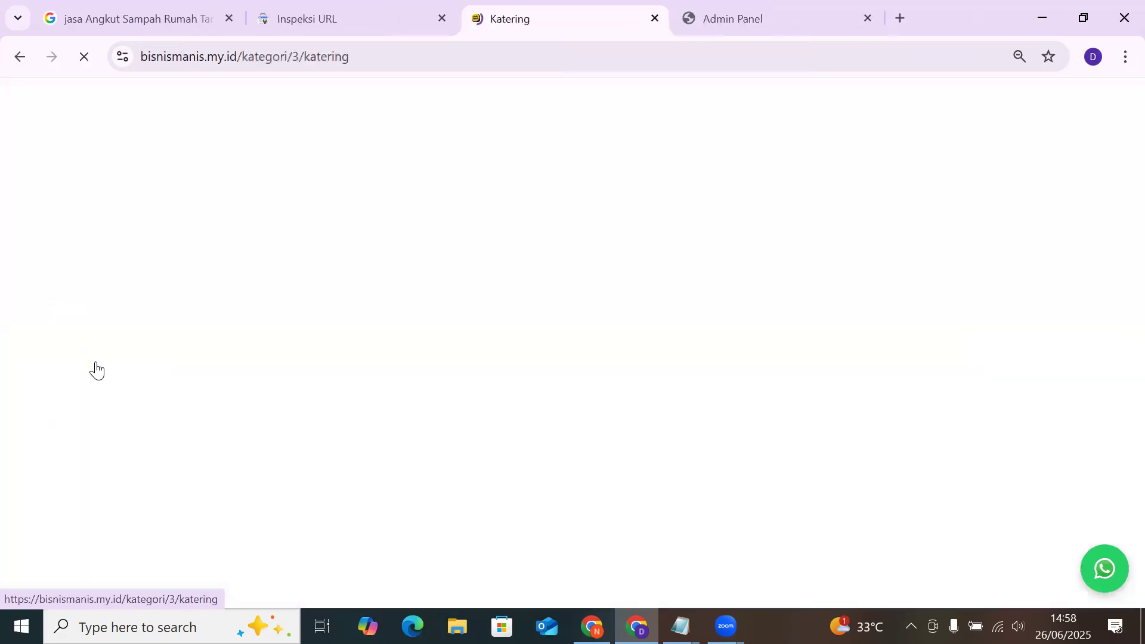
click(94, 415)
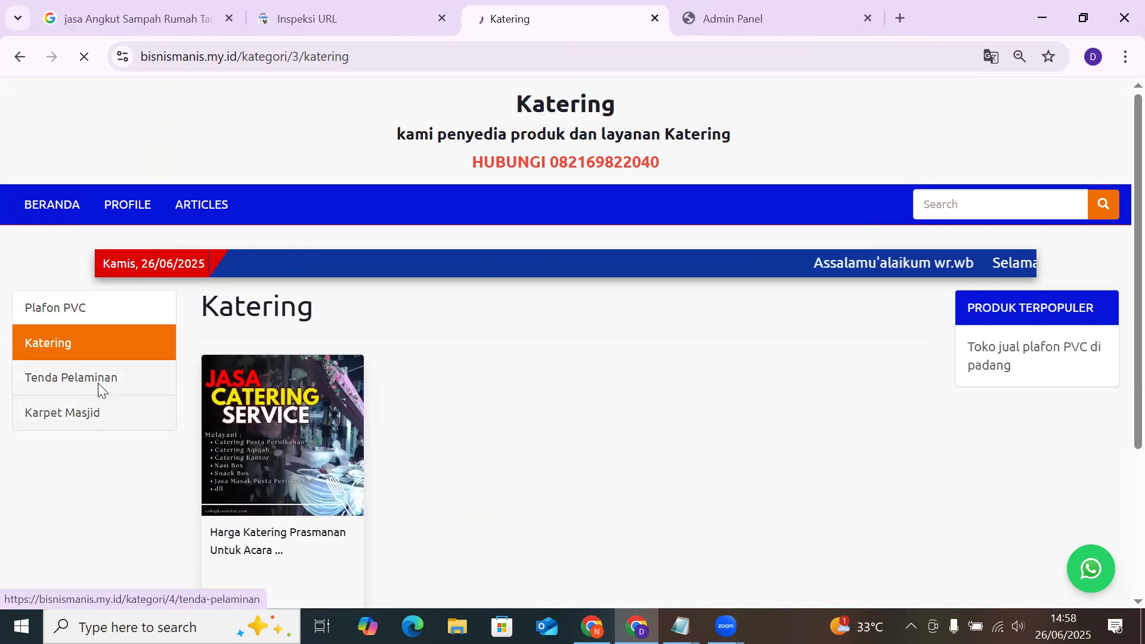
click(98, 389)
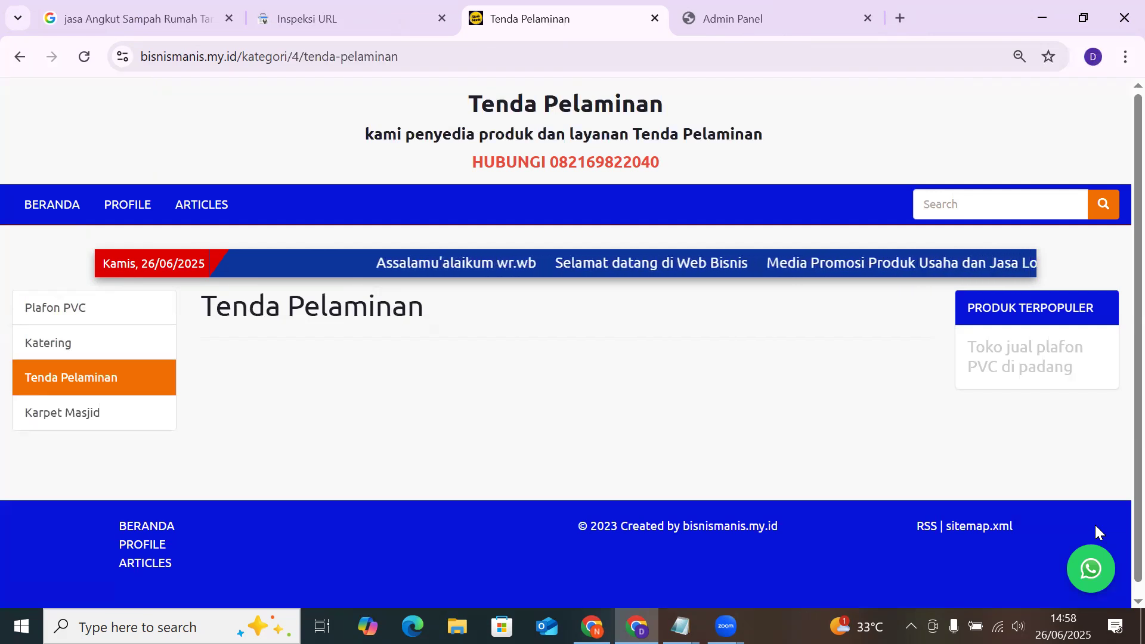
Open the wedding buffet catering tips article from the article list and check the floating WhatsApp button along its full length
click(181, 204)
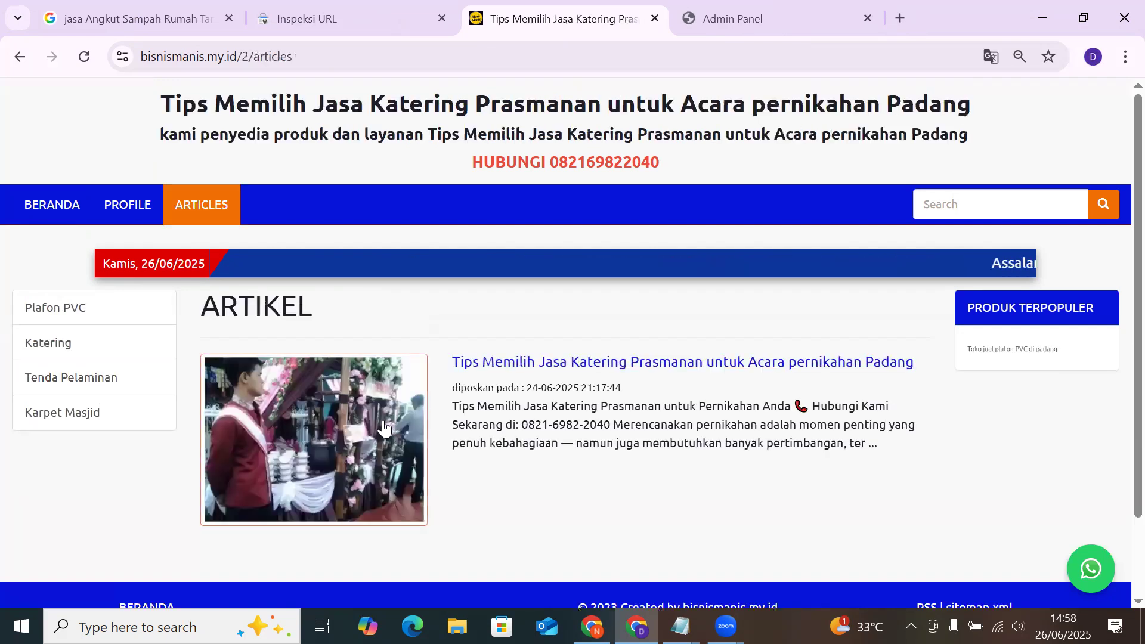
click(409, 396)
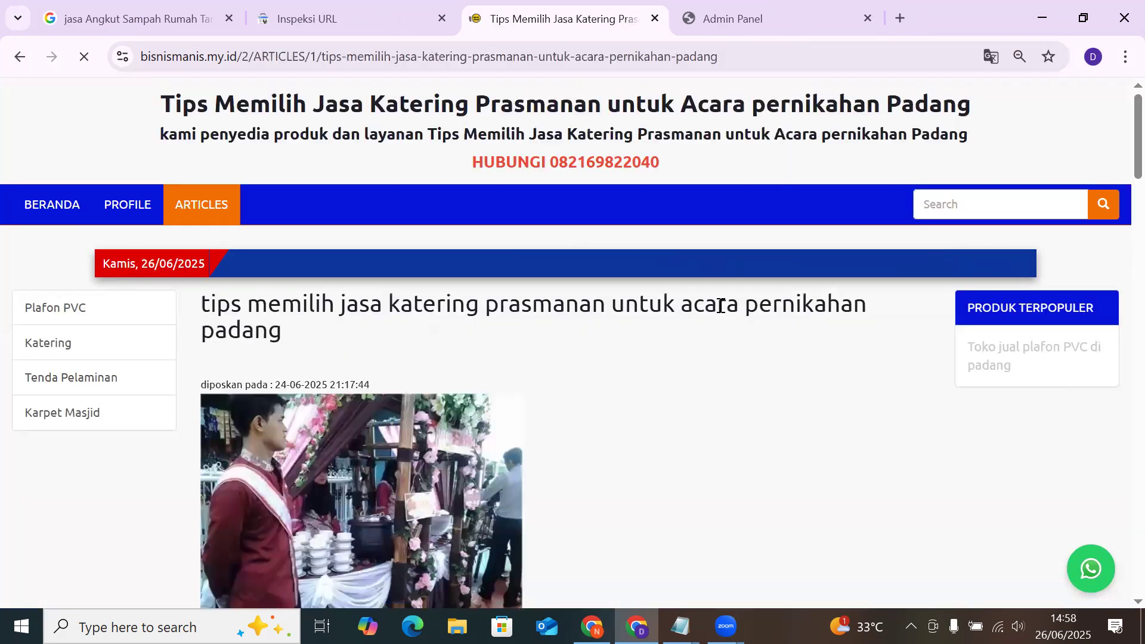
scroll(720, 305, down, 5)
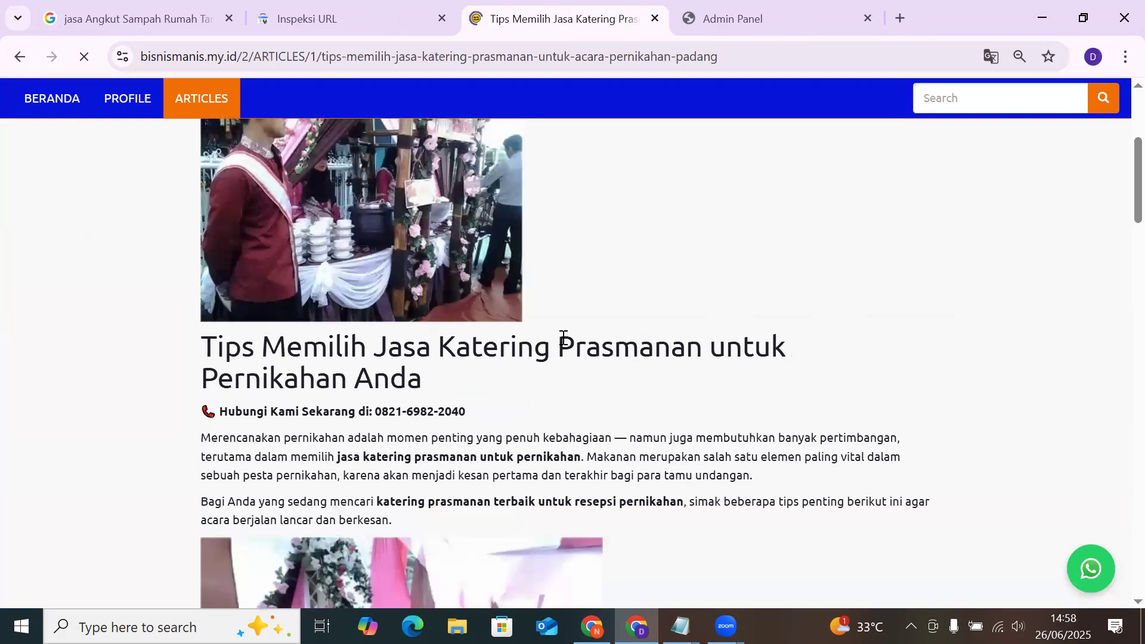
scroll(564, 340, down, 20)
scroll(574, 293, down, 8)
scroll(504, 299, up, 6)
scroll(499, 331, up, 20)
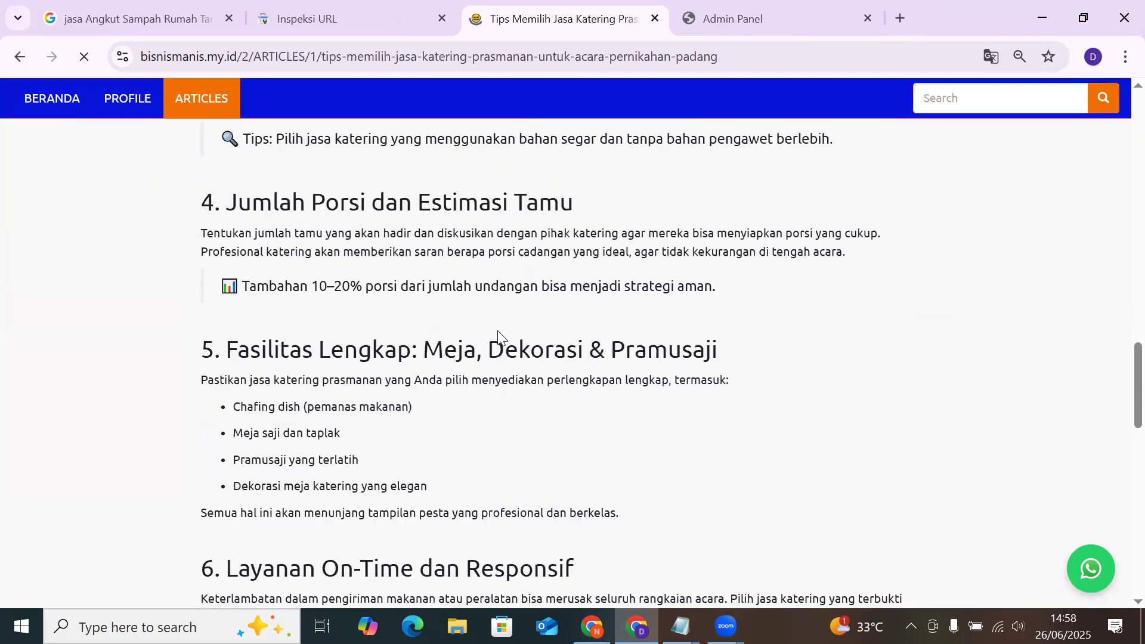
scroll(498, 330, up, 5)
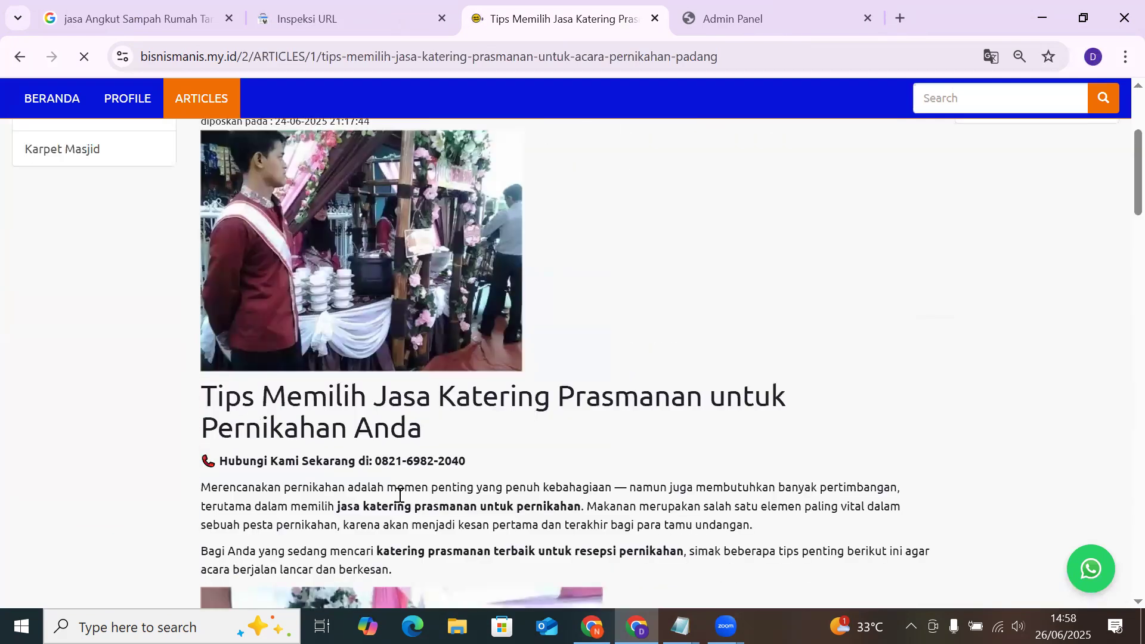
scroll(554, 382, down, 10)
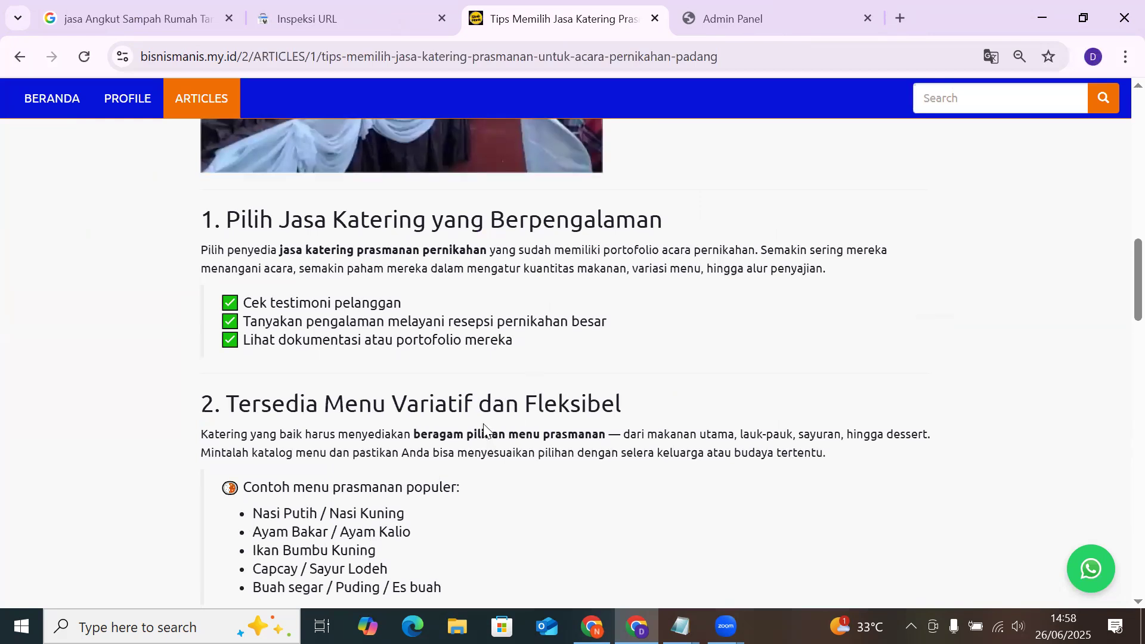
scroll(486, 429, up, 15)
scroll(457, 410, up, 1)
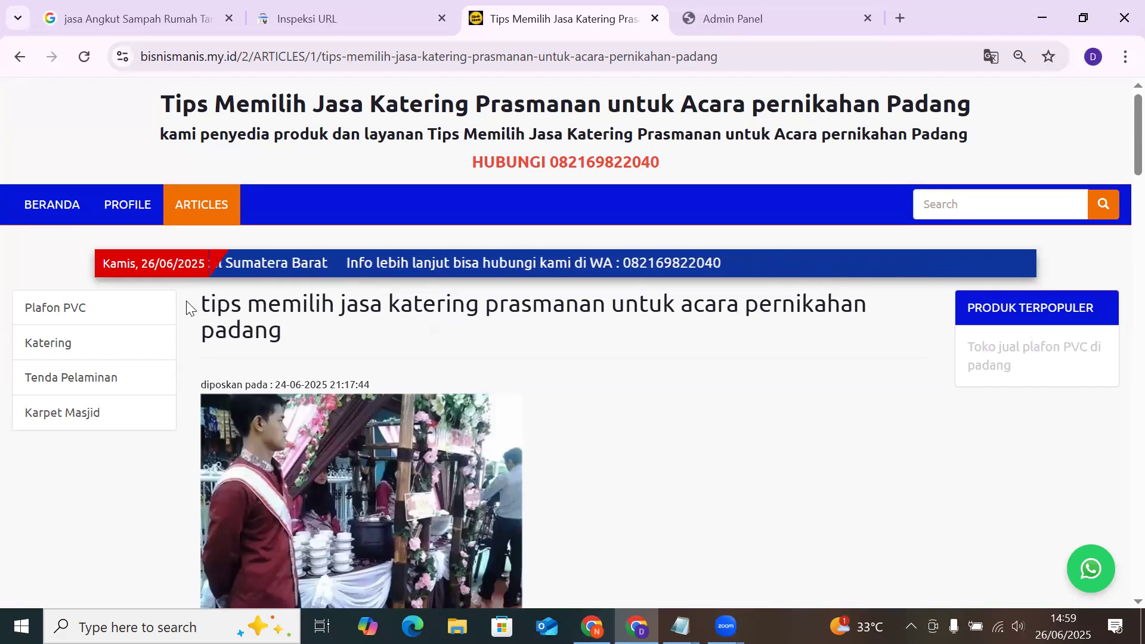
Review the catering article's tips sections and images once more, and return to the site's home page
scroll(477, 375, down, 5)
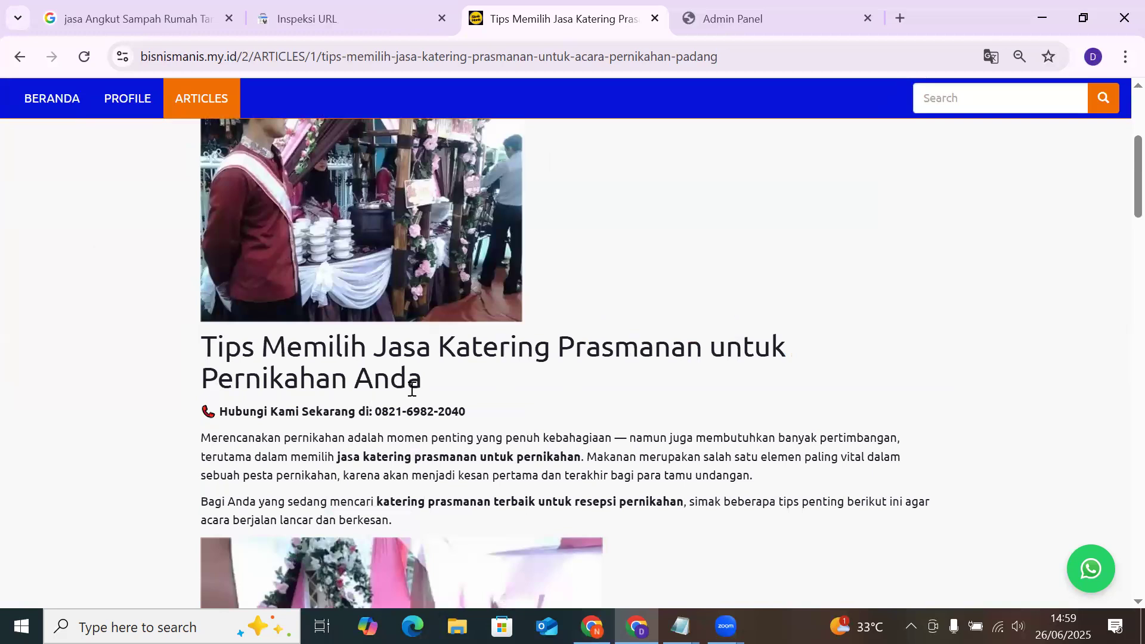
scroll(481, 363, down, 3)
scroll(492, 364, down, 7)
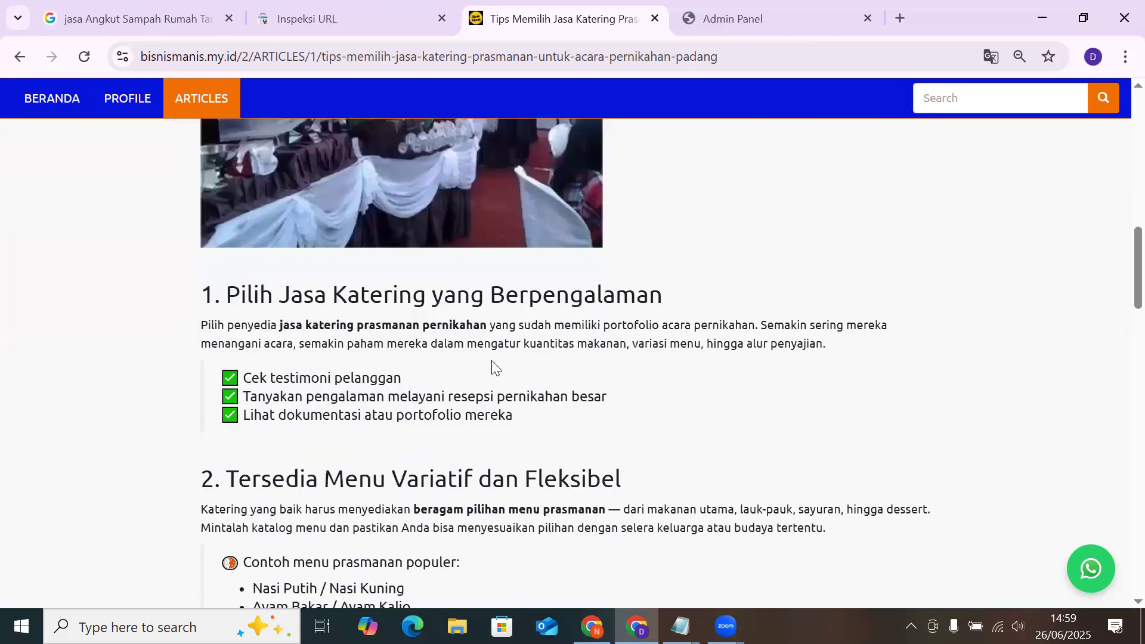
scroll(493, 362, down, 3)
scroll(493, 362, down, 12)
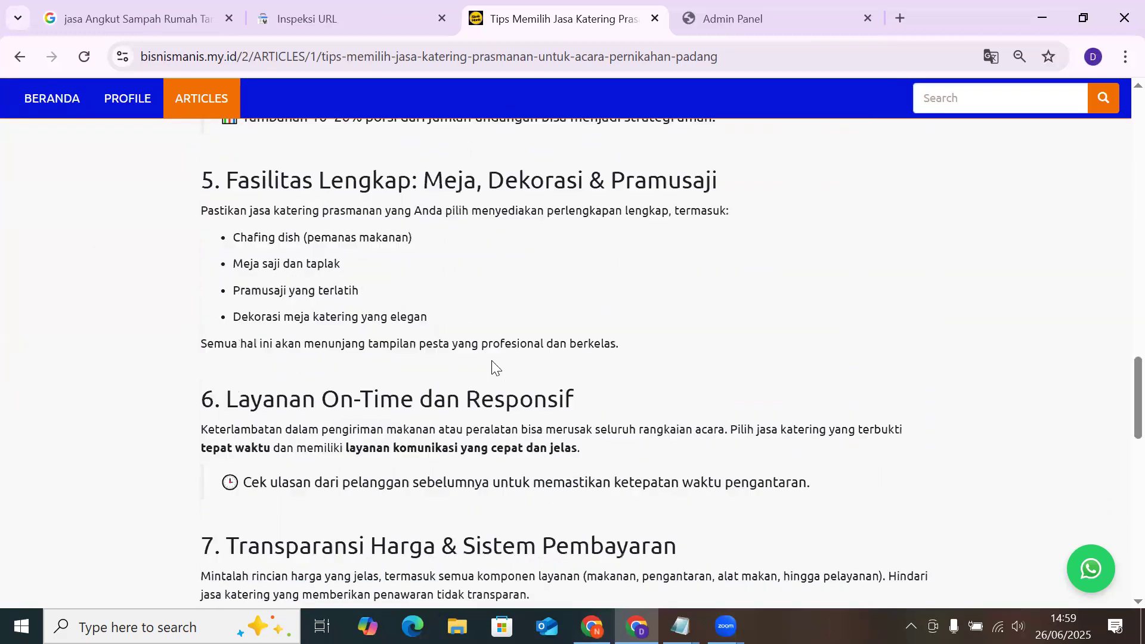
scroll(493, 366, up, 20)
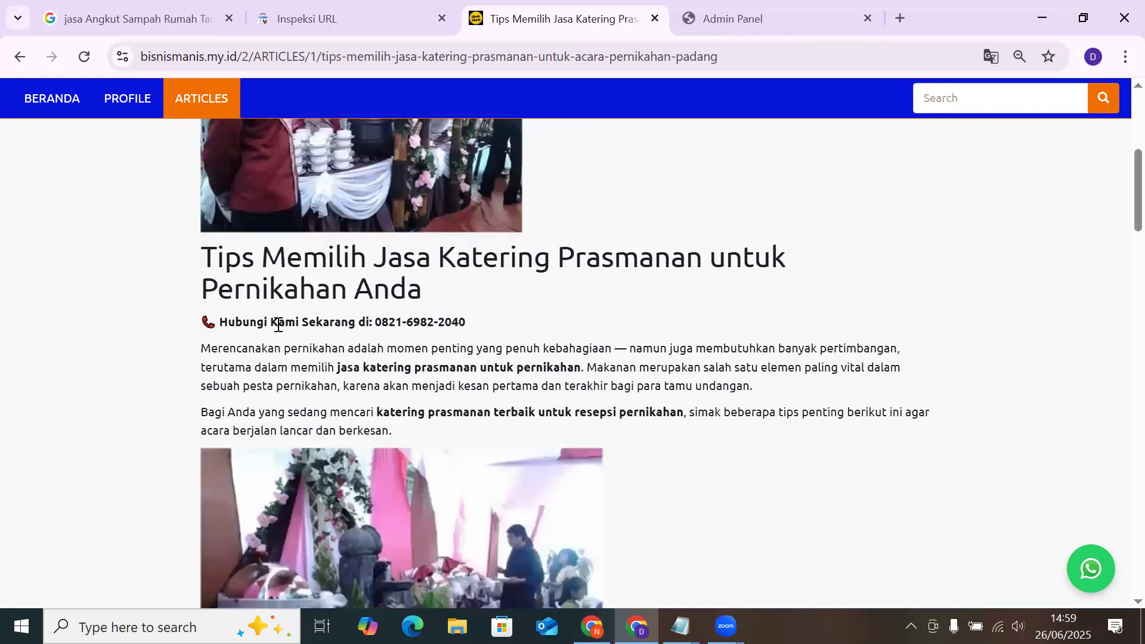
scroll(560, 393, down, 10)
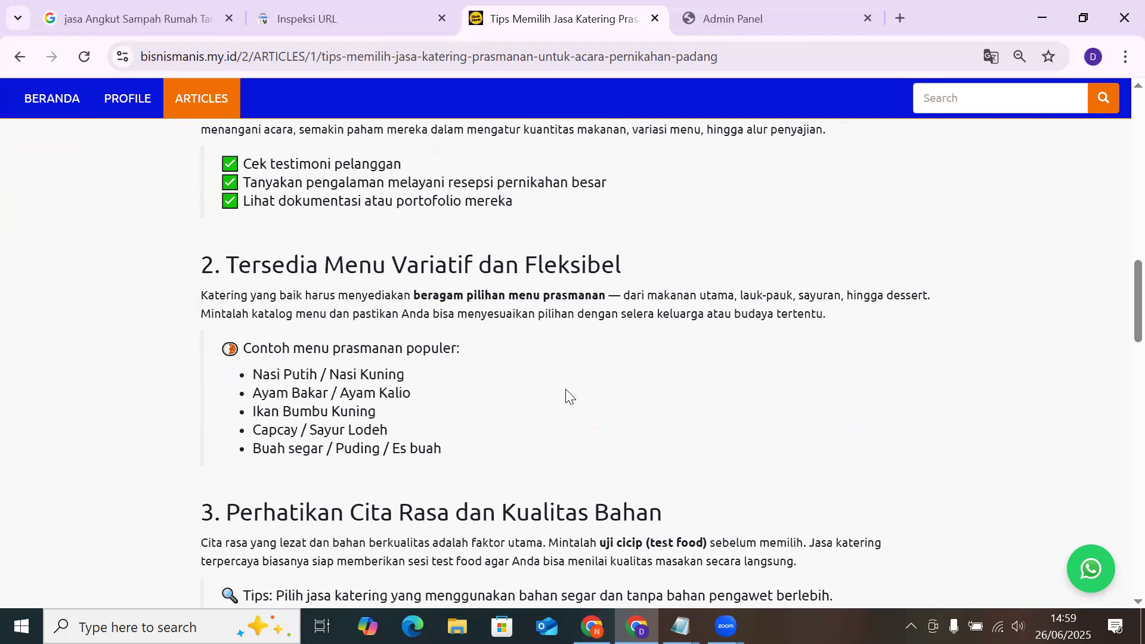
scroll(570, 396, down, 4)
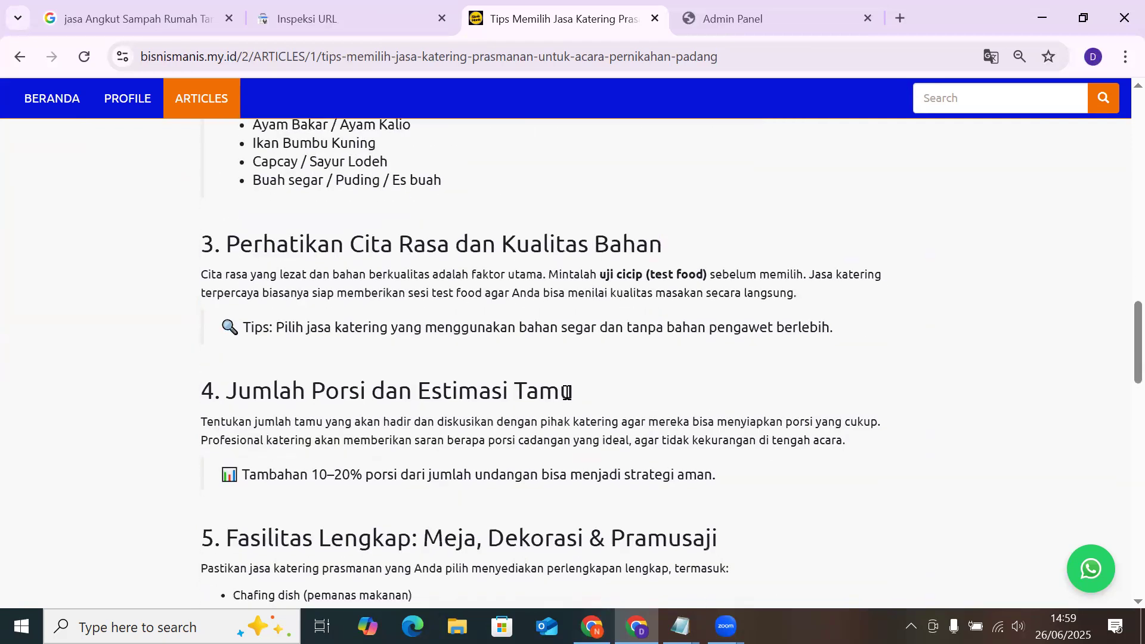
scroll(285, 233, up, 15)
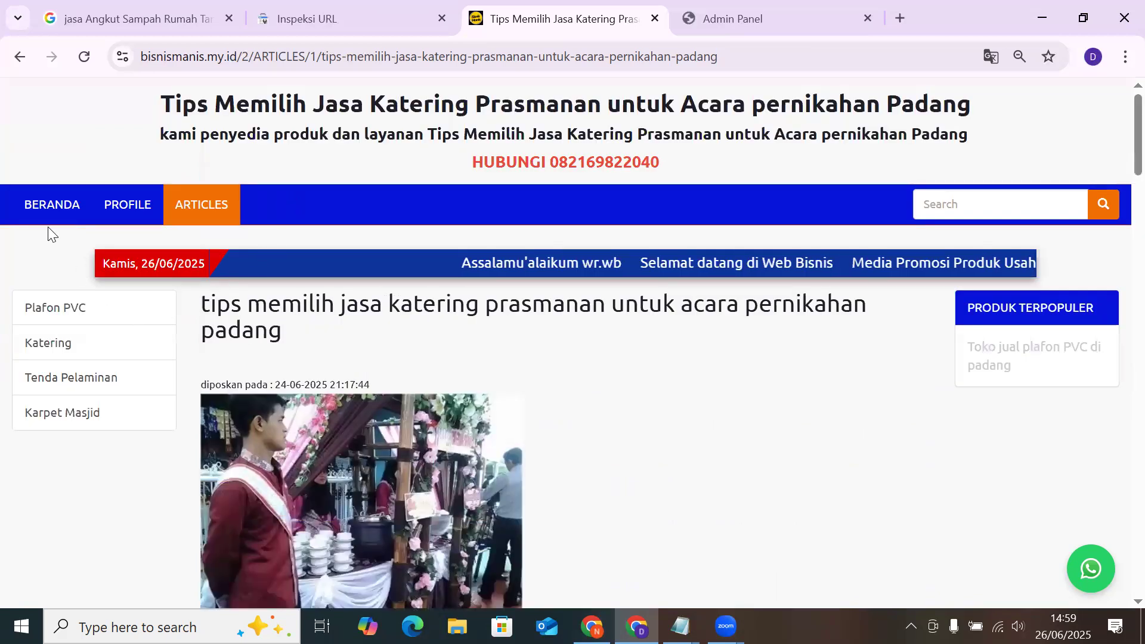
click(49, 210)
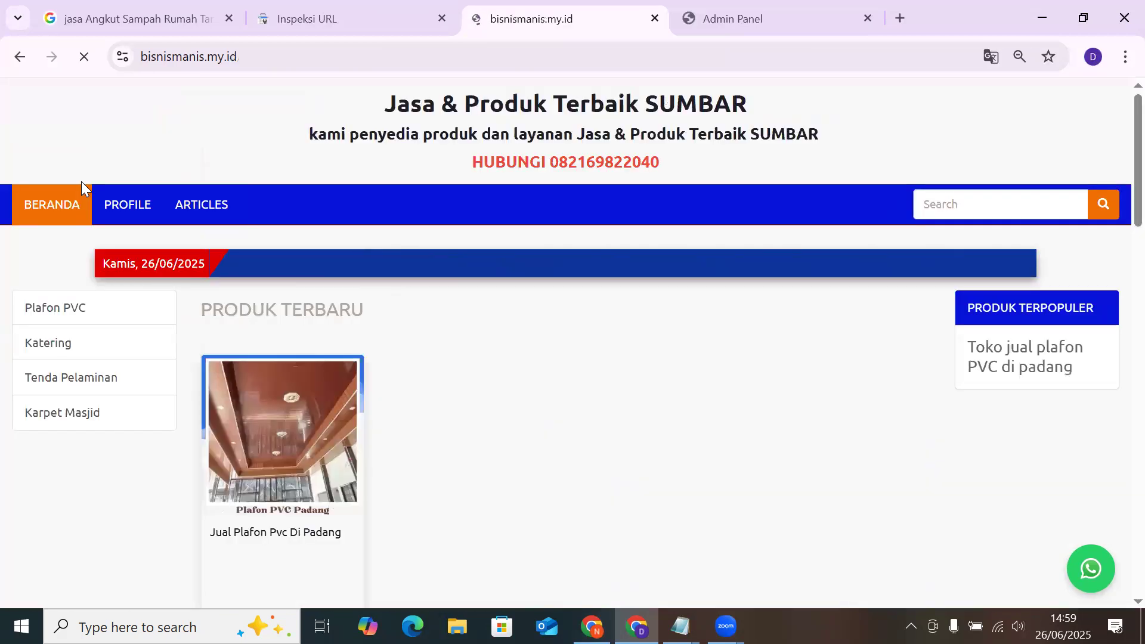
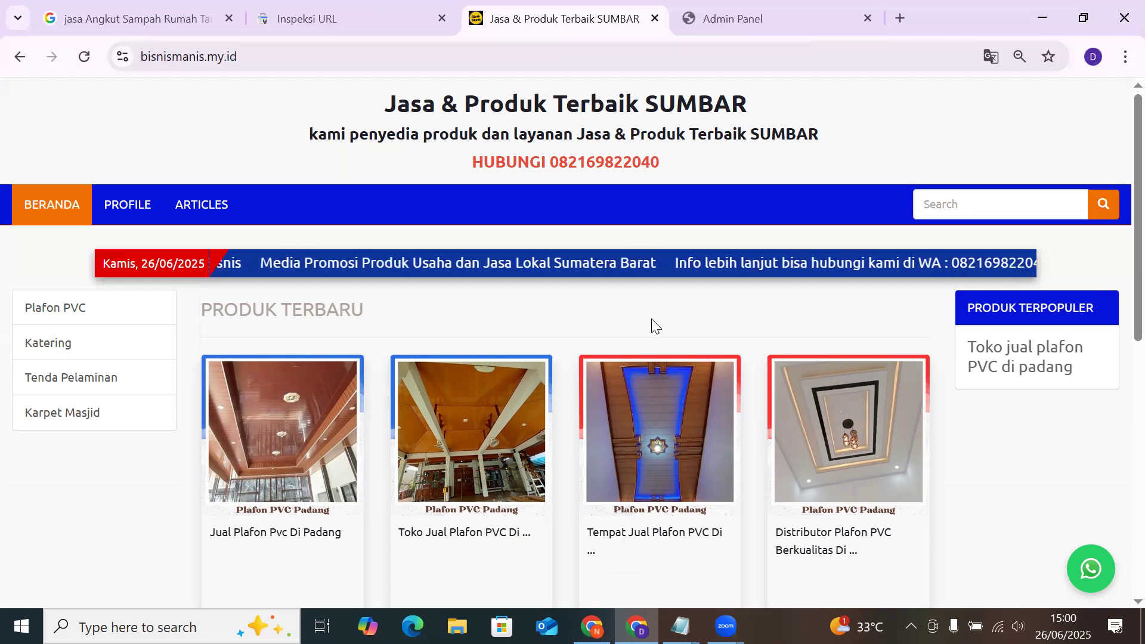
Review the Premium features offered in the bisnismanis.my.id admin panel
click(730, 8)
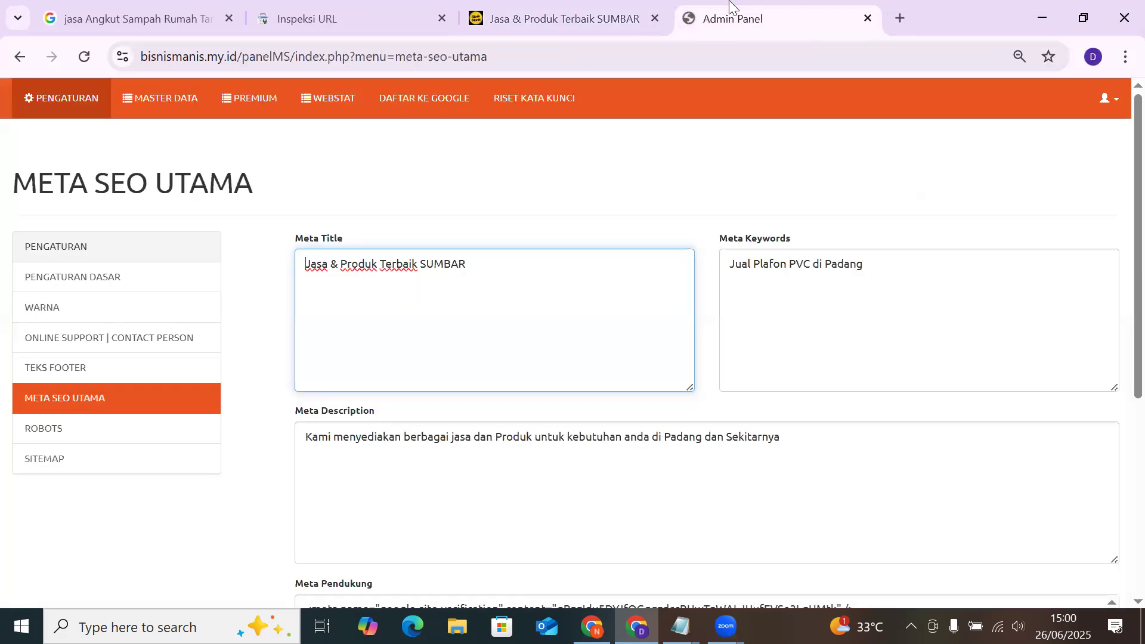
click(253, 109)
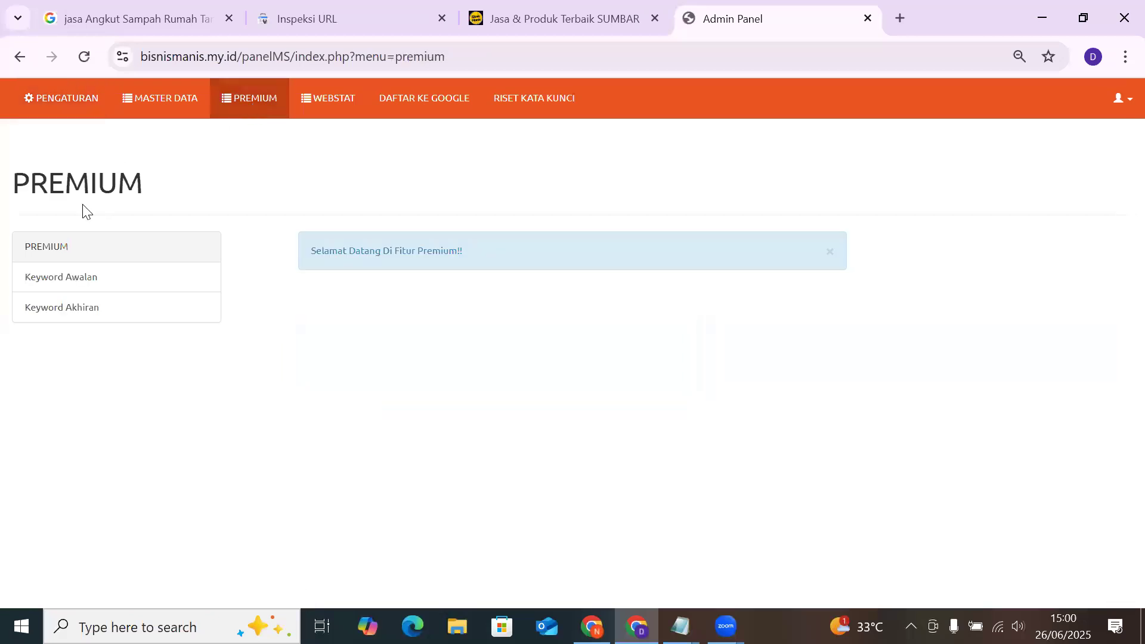
click(161, 91)
click(243, 106)
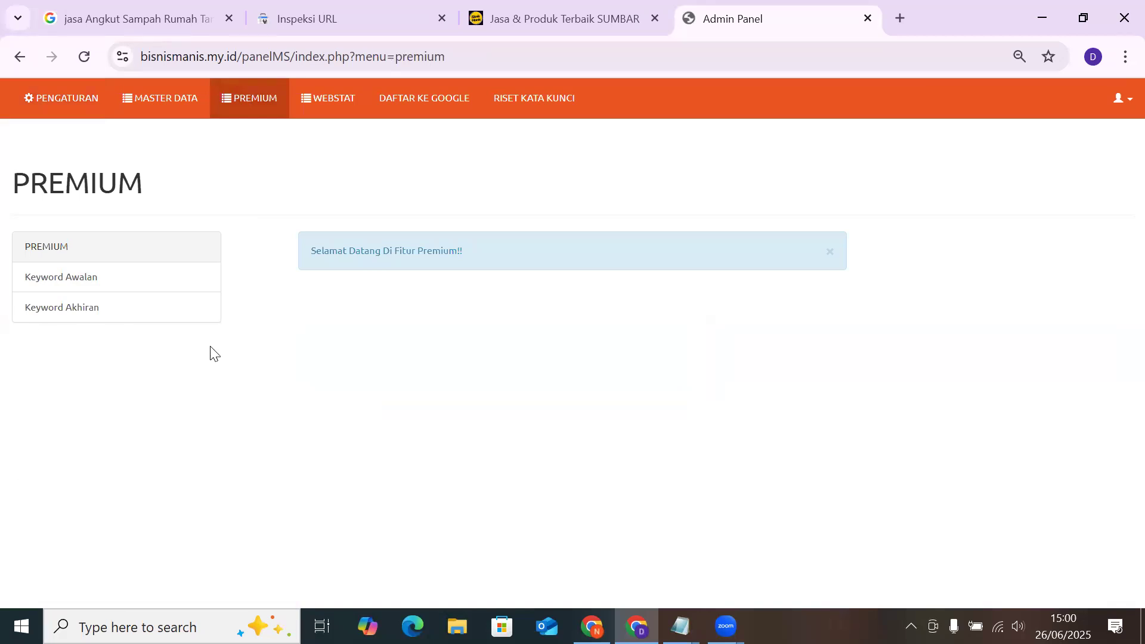
Examine the Master Data options in the bisnismanis.my.id admin panel, from Kartu Digital to Meta Per Page
click(132, 119)
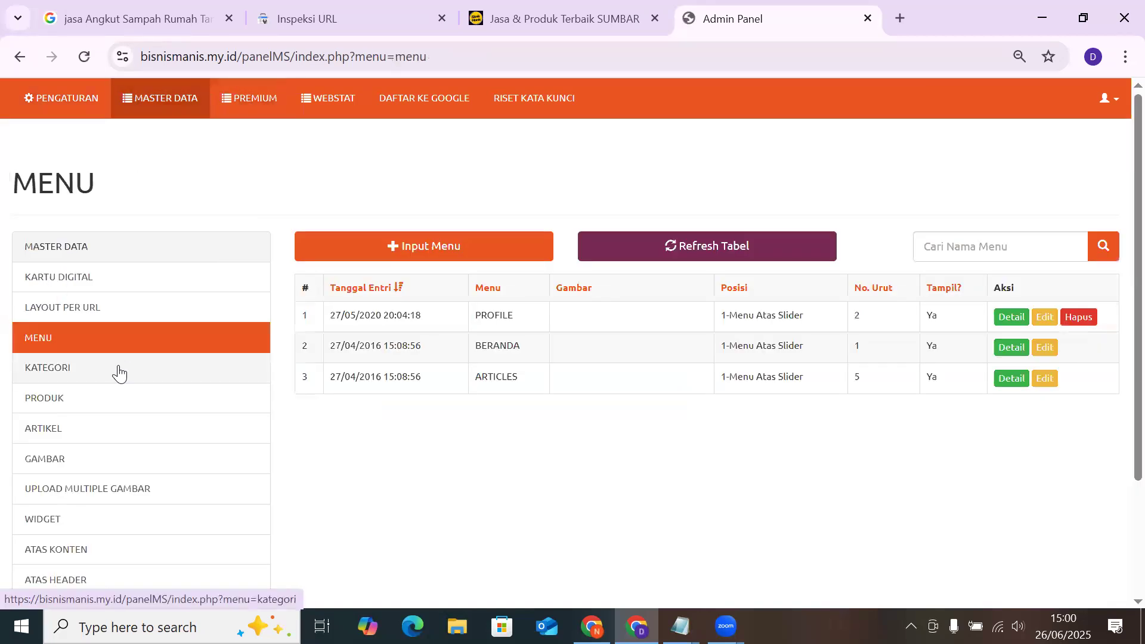
scroll(119, 373, down, 3)
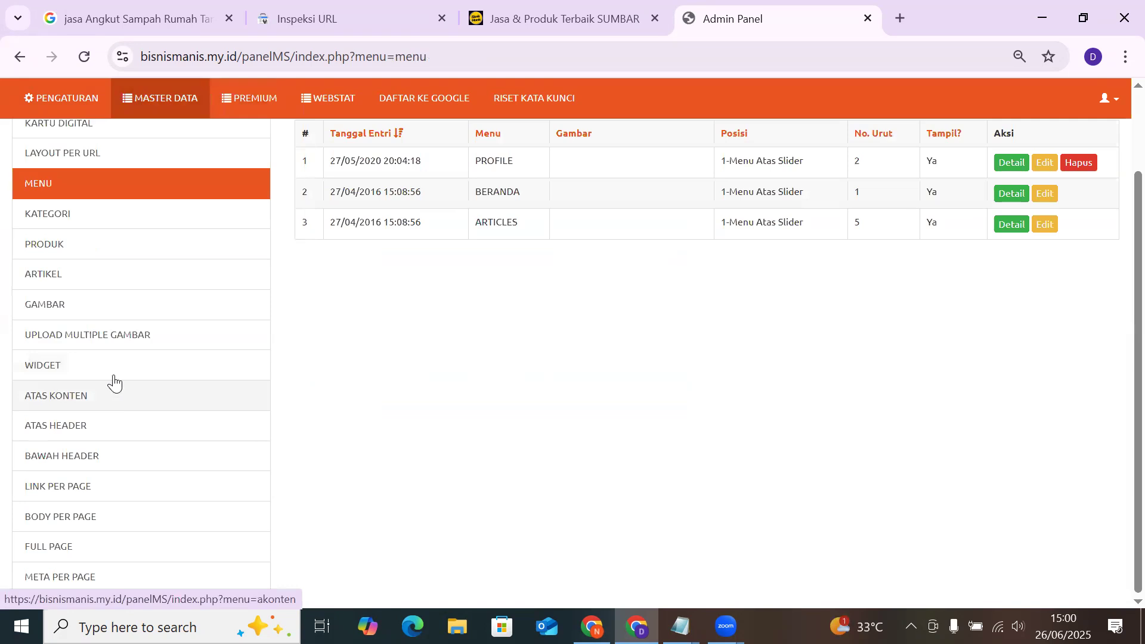
key(ctrl+minus)
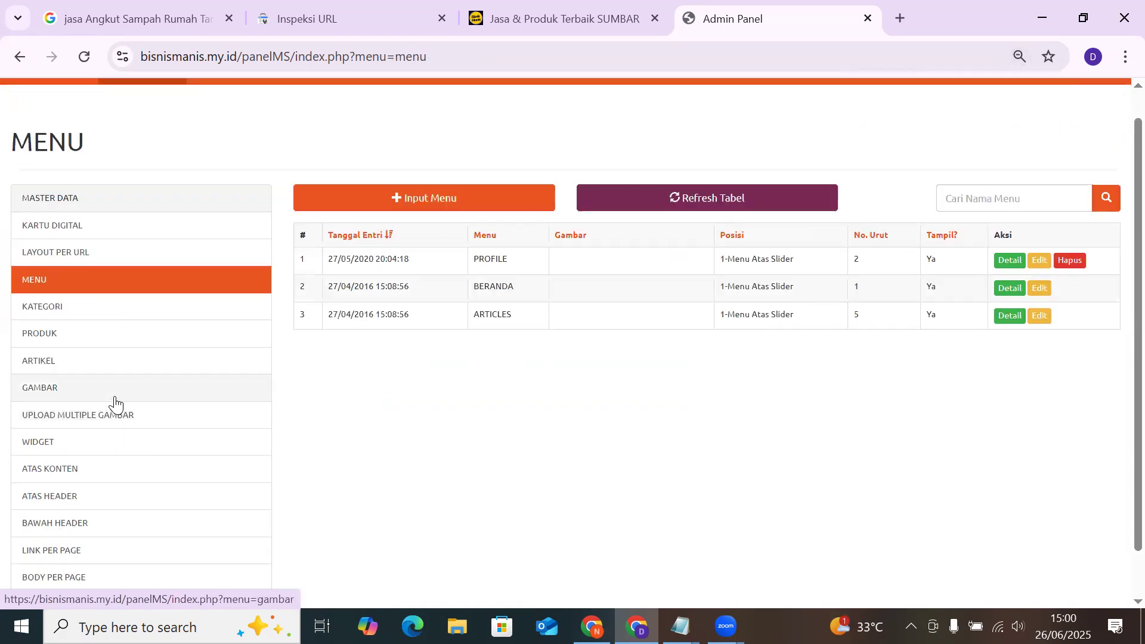
key(ctrl+plus)
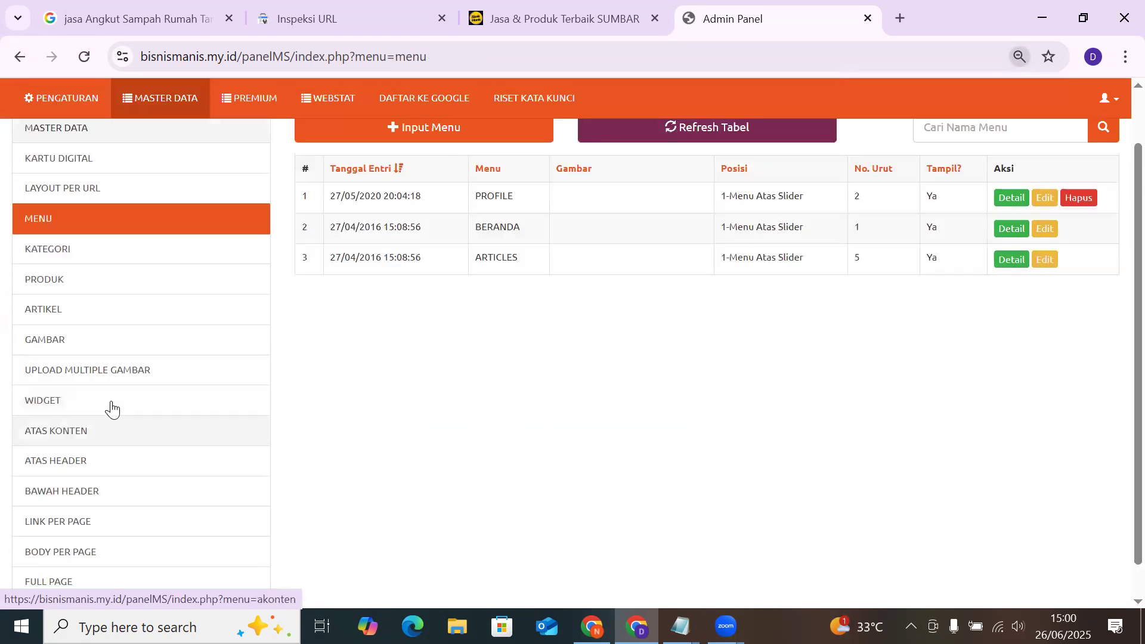
scroll(115, 358, up, 2)
scroll(113, 332, down, 3)
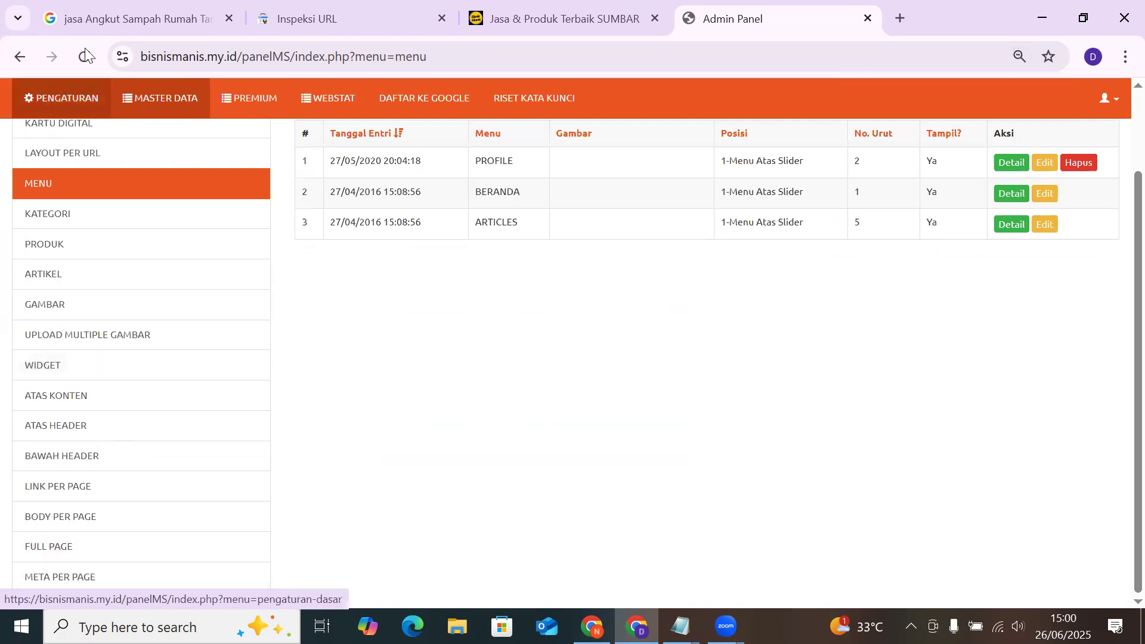
Switch to the dalianresto.com WSP FULL admin panel and open its Master Data section
key(alt+Tab)
key(ctrl+2)
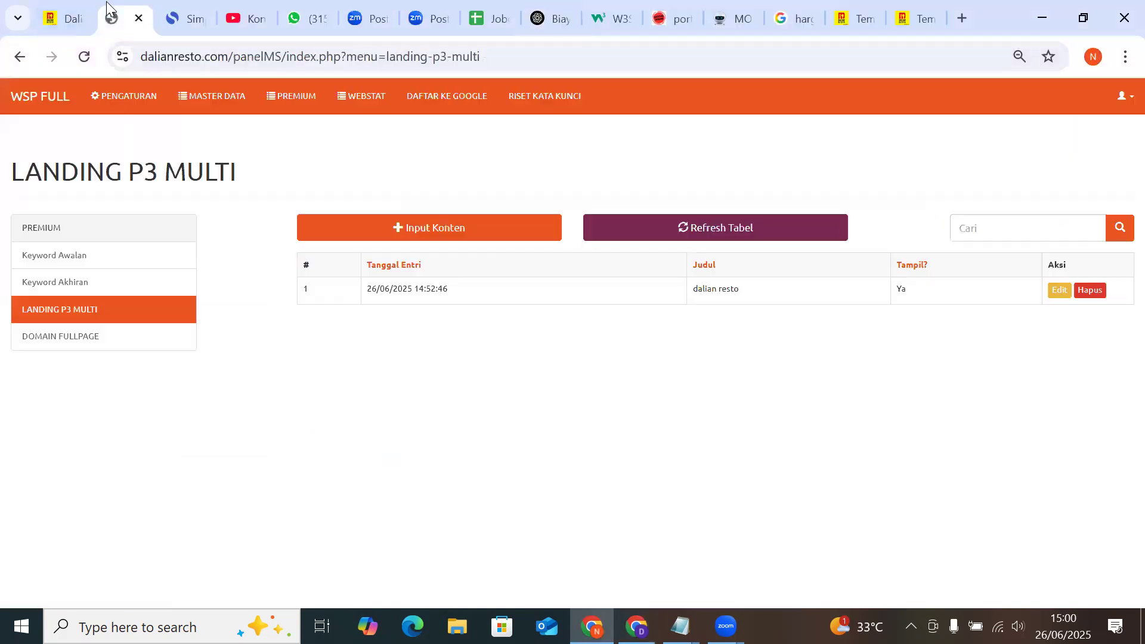
click(231, 98)
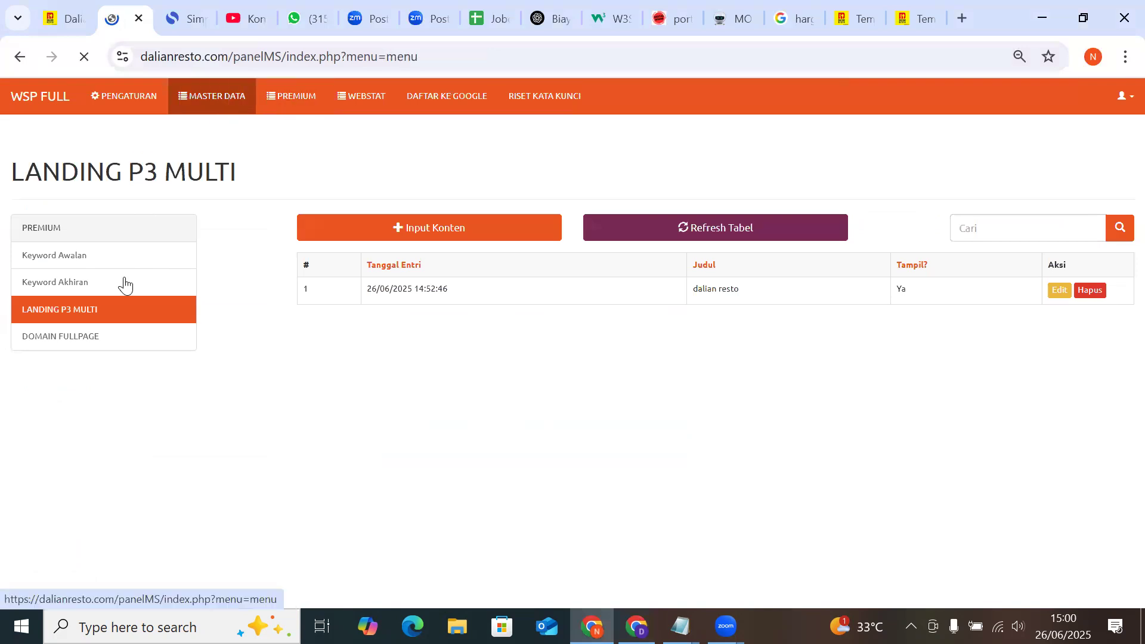
Look over the Master Data section list of the dalianresto.com admin panel and open its Premium section
scroll(125, 370, down, 2)
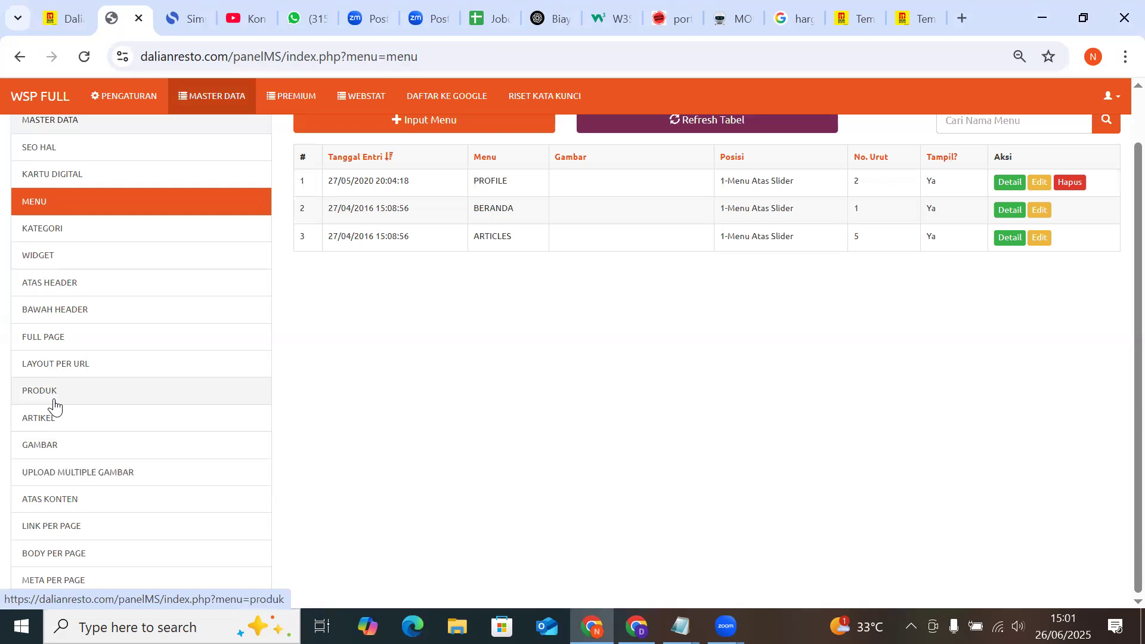
click(270, 97)
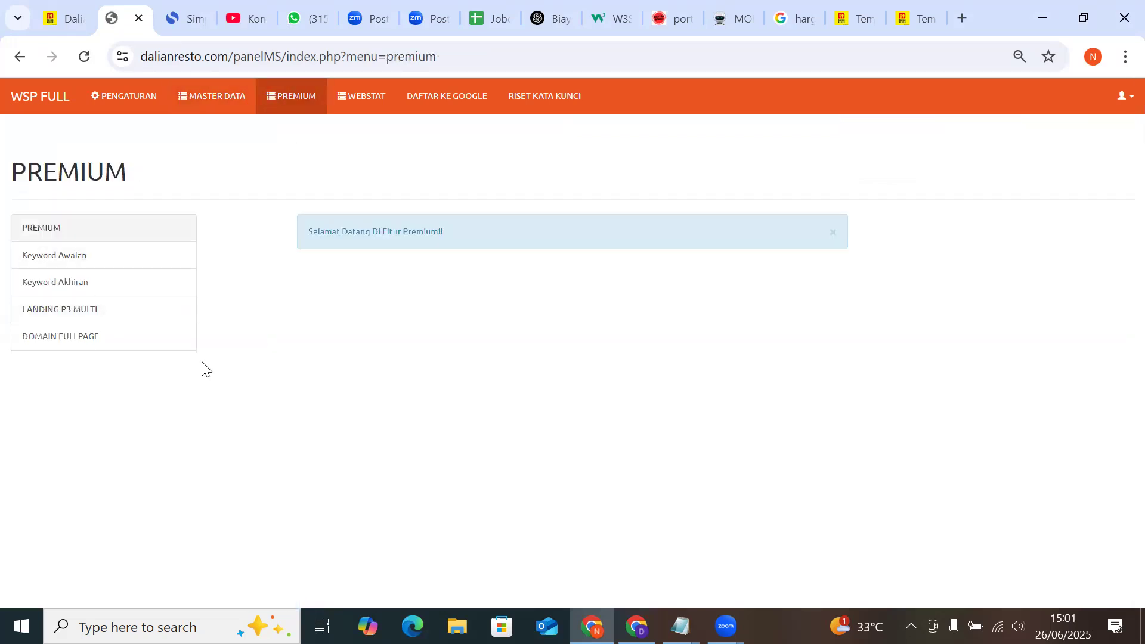
Switch to the other Chrome window and look over the bisnismanis.my.id home page, from its header and products to the latest article
key(alt+Tab)
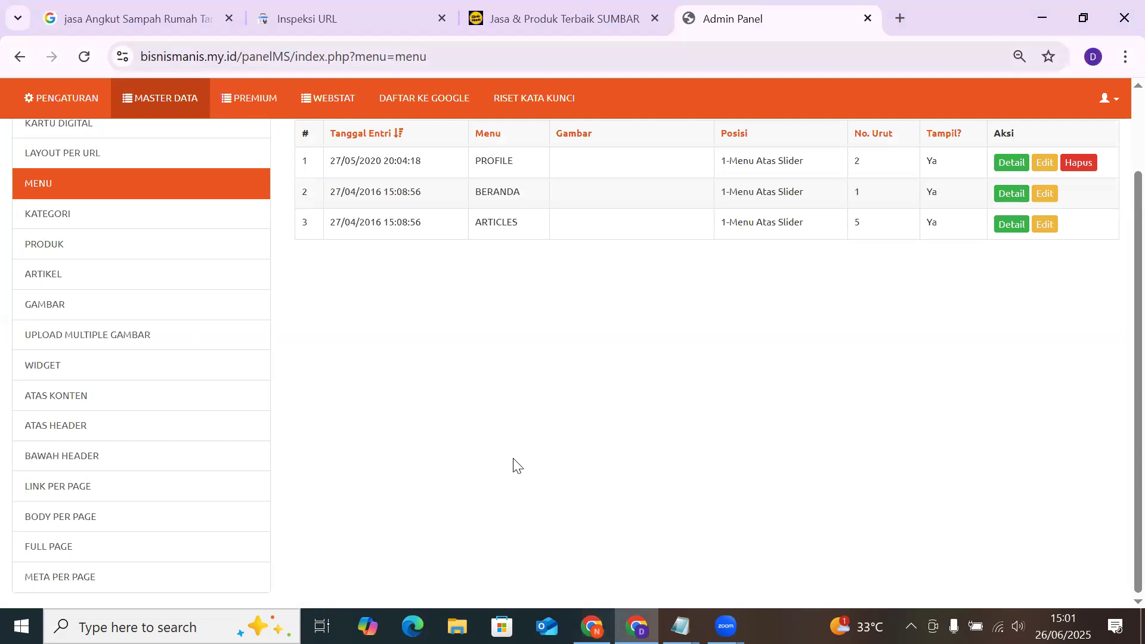
click(549, 18)
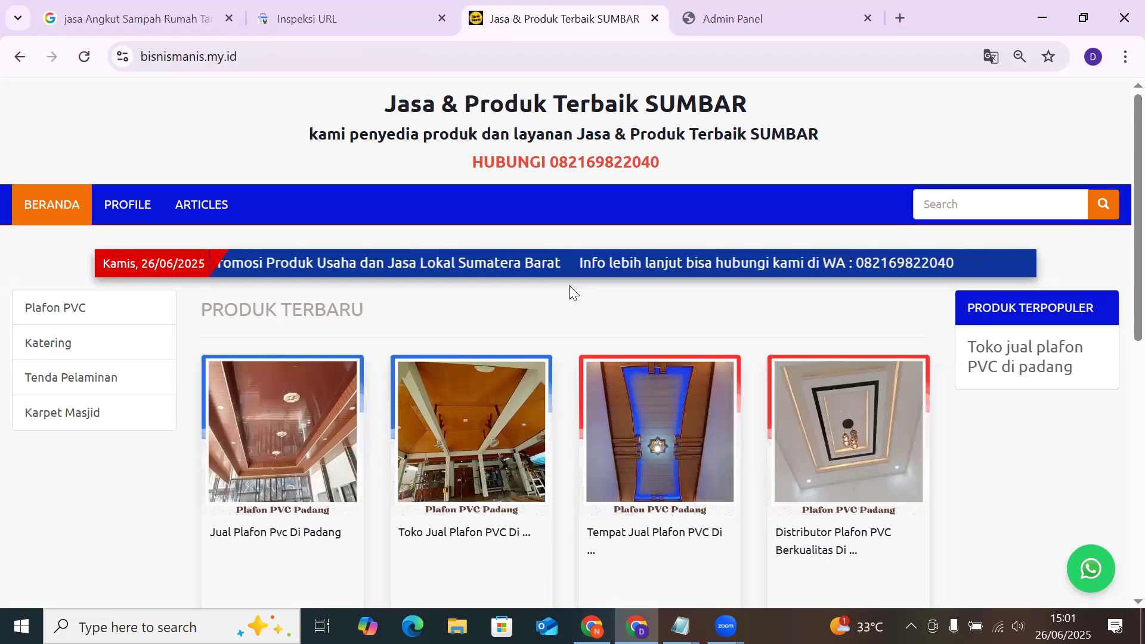
scroll(569, 285, down, 2)
scroll(570, 283, down, 1)
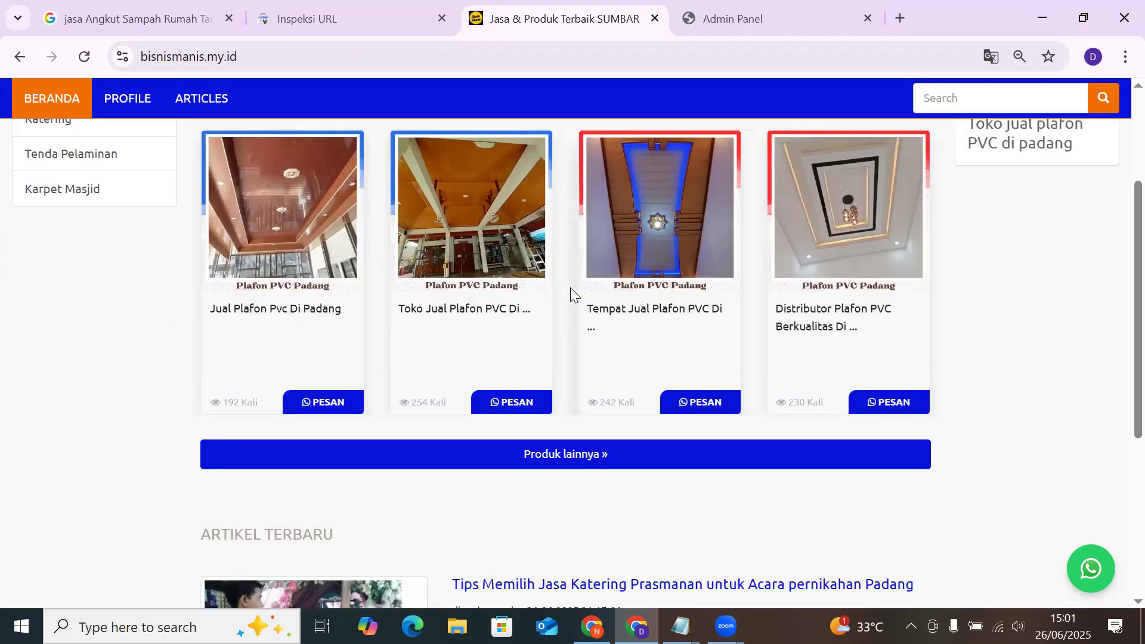
scroll(570, 288, down, 4)
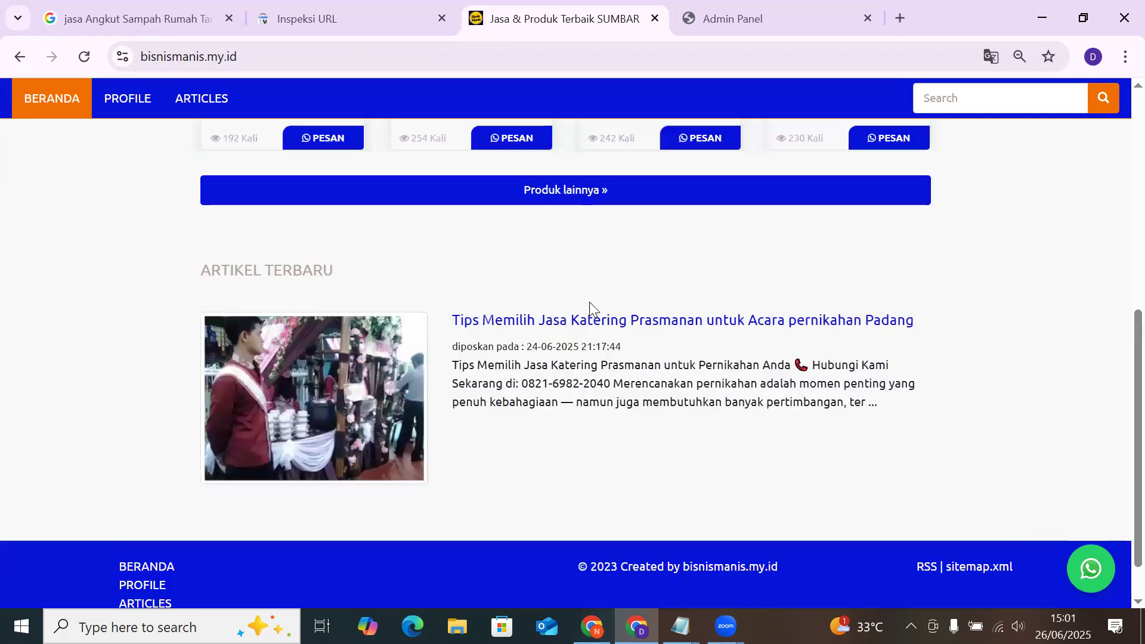
scroll(589, 302, up, 7)
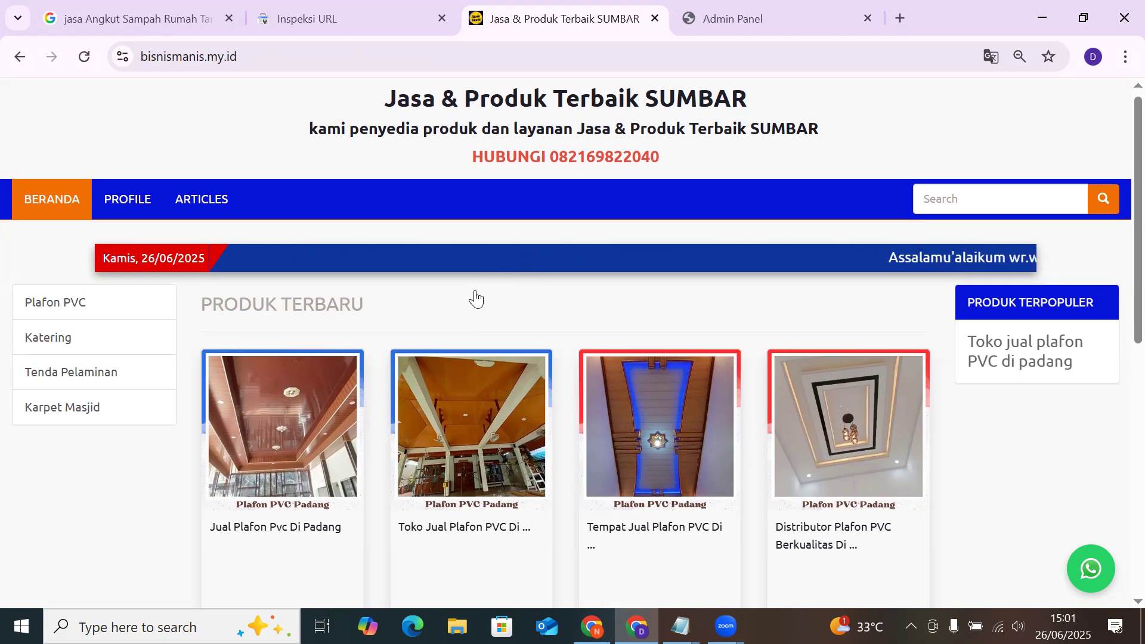
scroll(475, 290, down, 9)
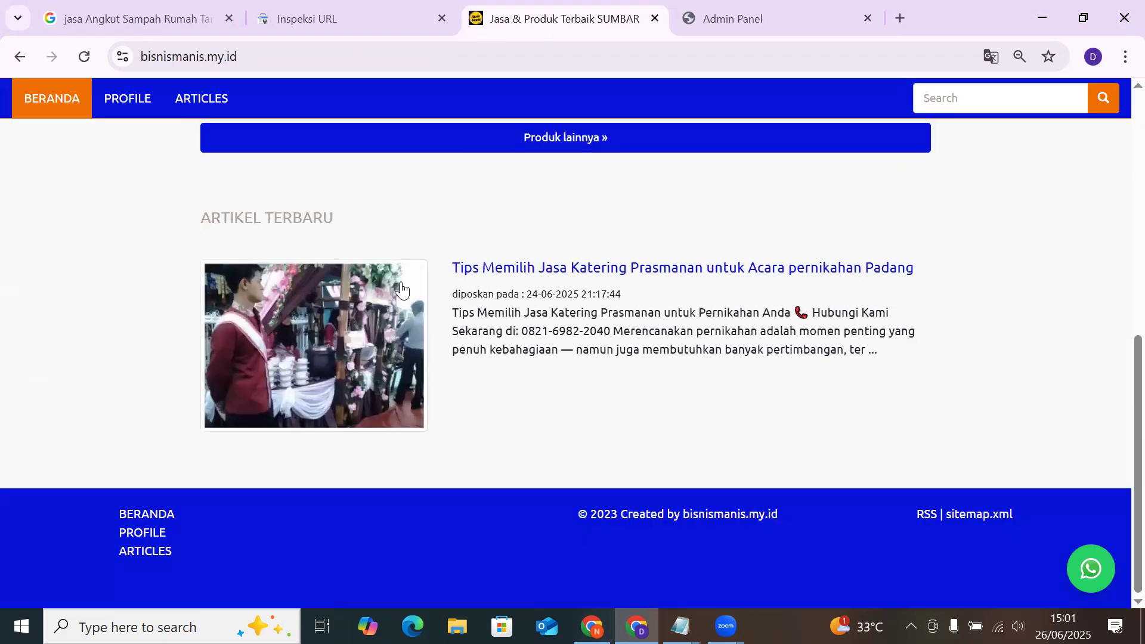
scroll(847, 376, up, 10)
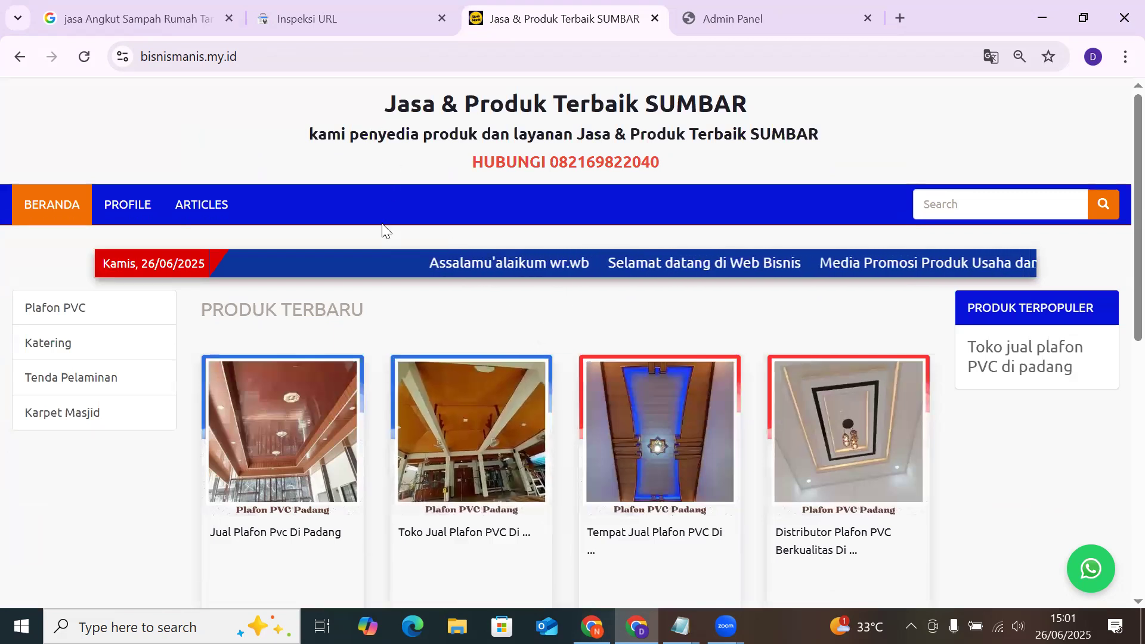
Open the Katering category and its product page about Harga Katering Prasmanan Untuk Acara Kantor Di Padang
click(108, 351)
scroll(720, 370, down, 4)
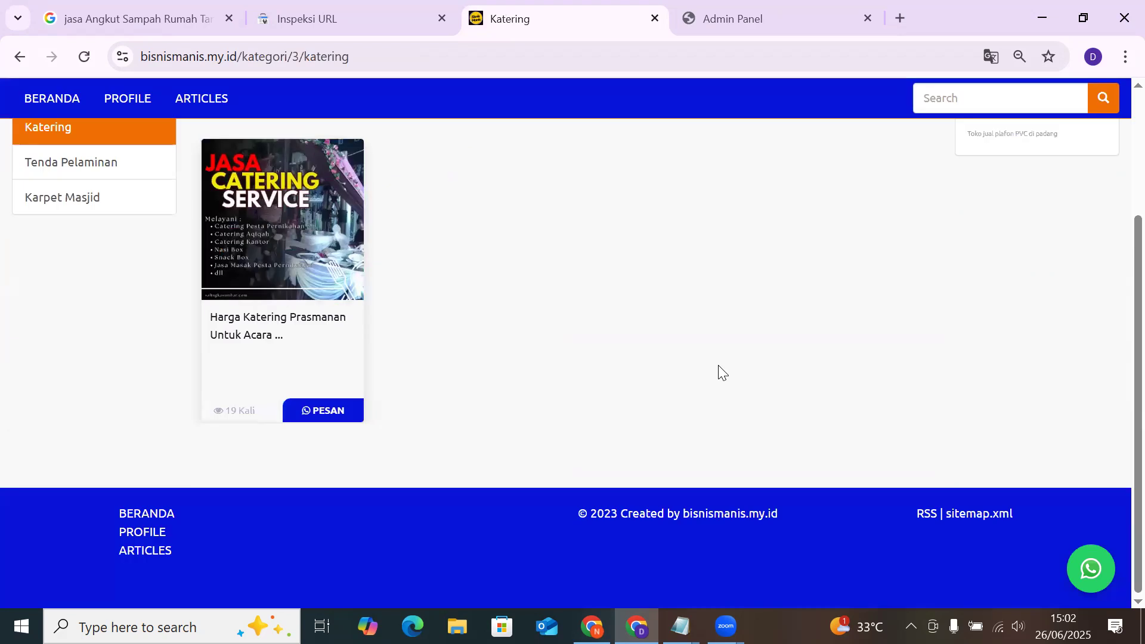
click(352, 350)
Examine the catering product page's article text, service-area table, Baca juga block, tag and Produk lainnya section
scroll(119, 409, down, 15)
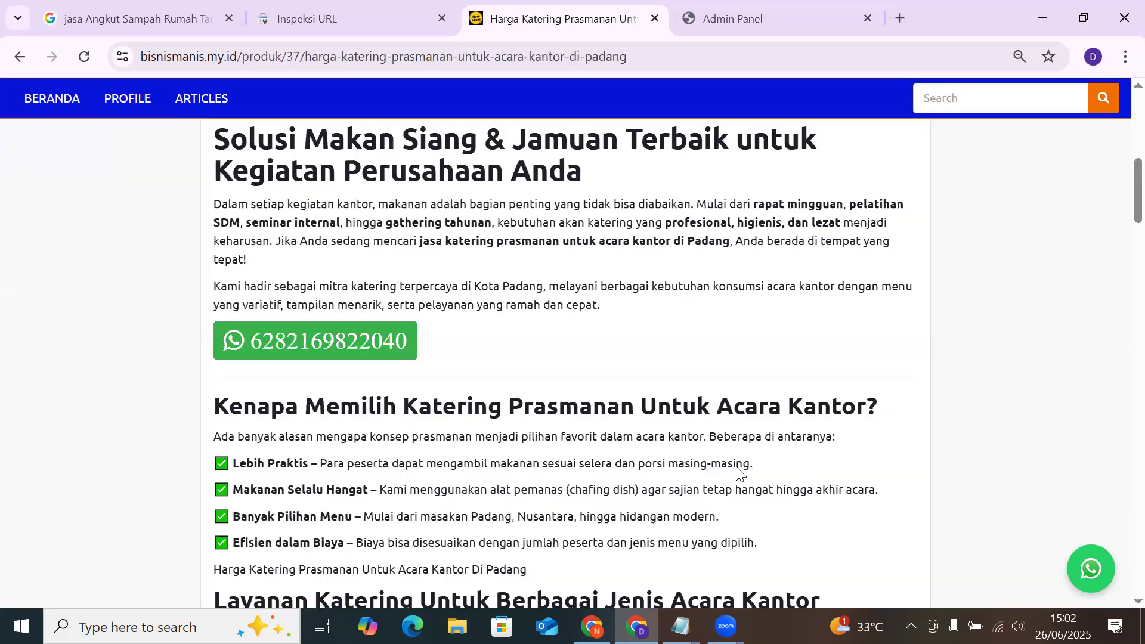
scroll(141, 399, down, 6)
scroll(141, 400, up, 10)
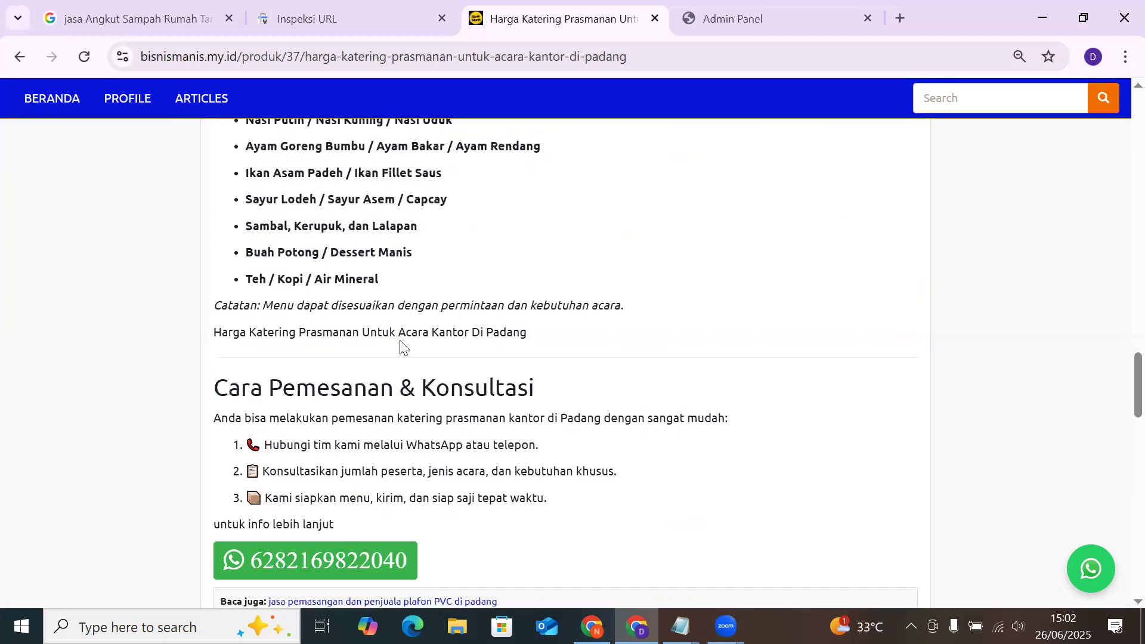
scroll(414, 365, down, 6)
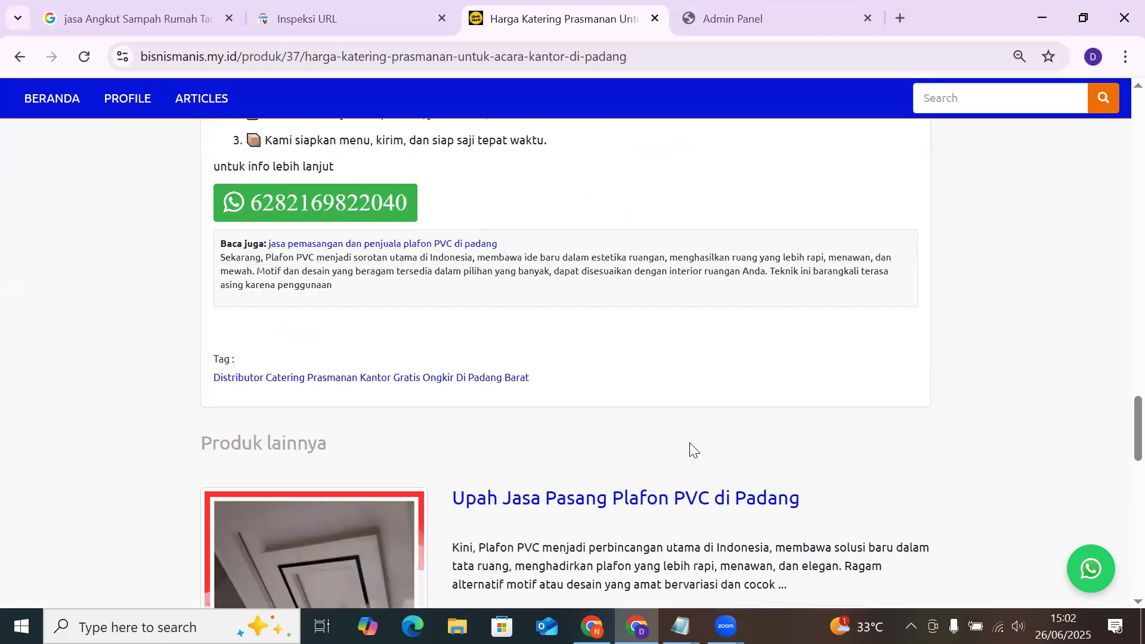
scroll(657, 405, down, 2)
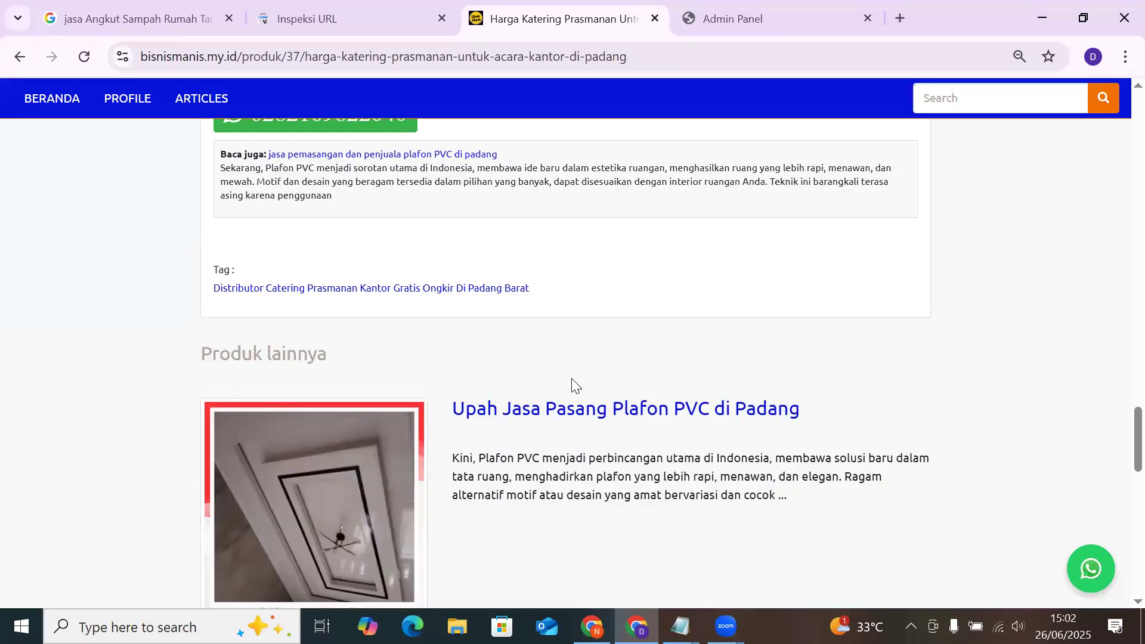
scroll(563, 385, up, 1)
scroll(564, 369, down, 2)
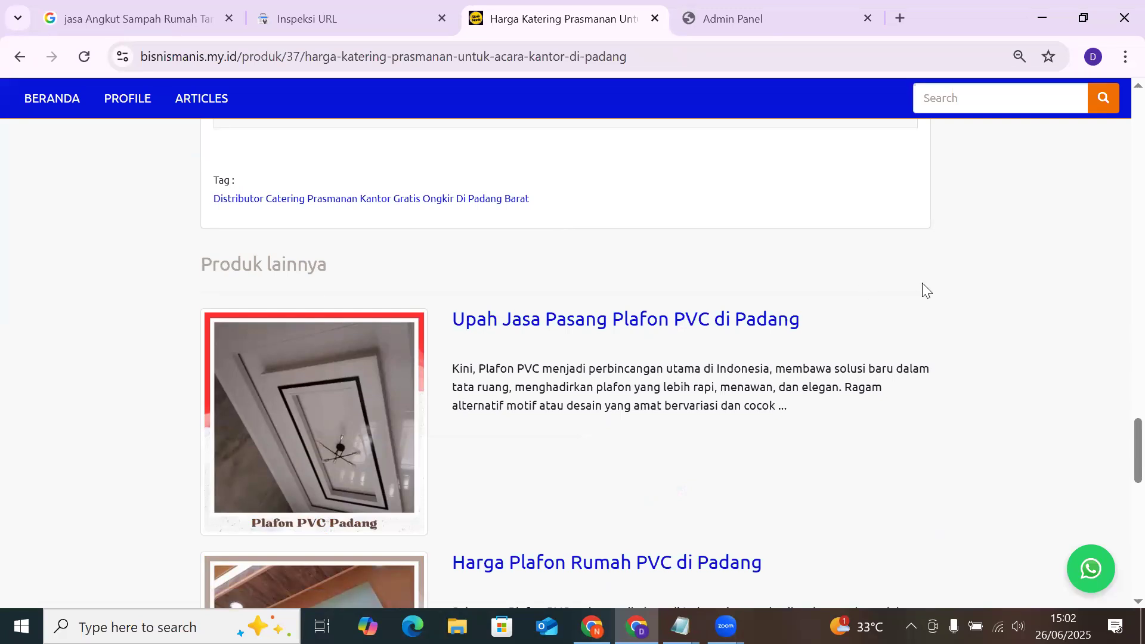
scroll(922, 283, up, 15)
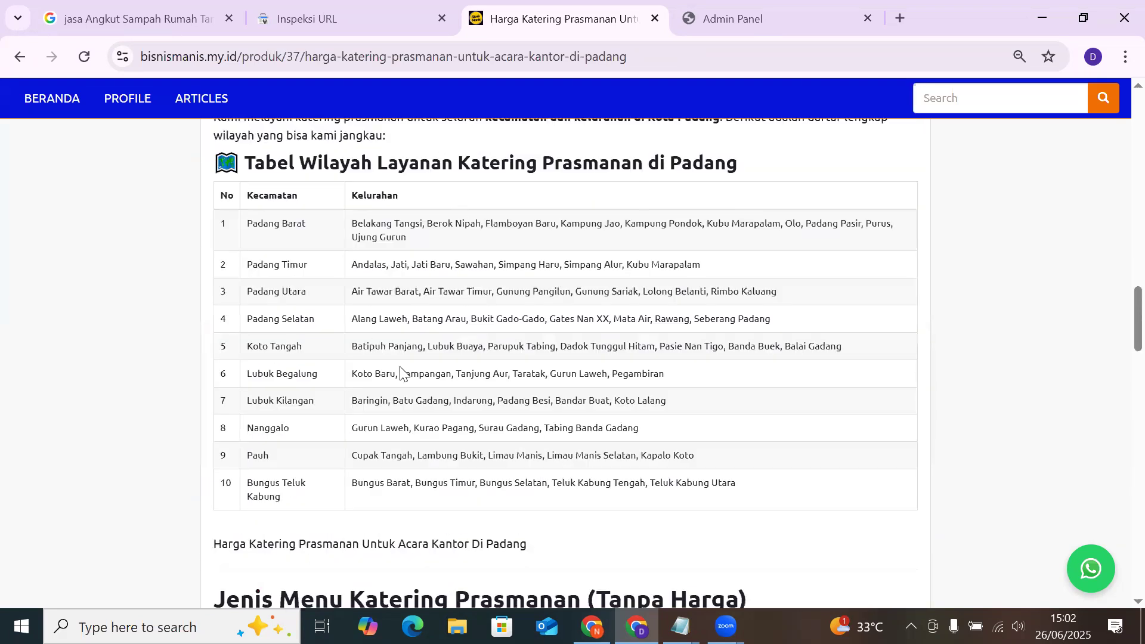
scroll(545, 284, up, 5)
scroll(379, 289, down, 15)
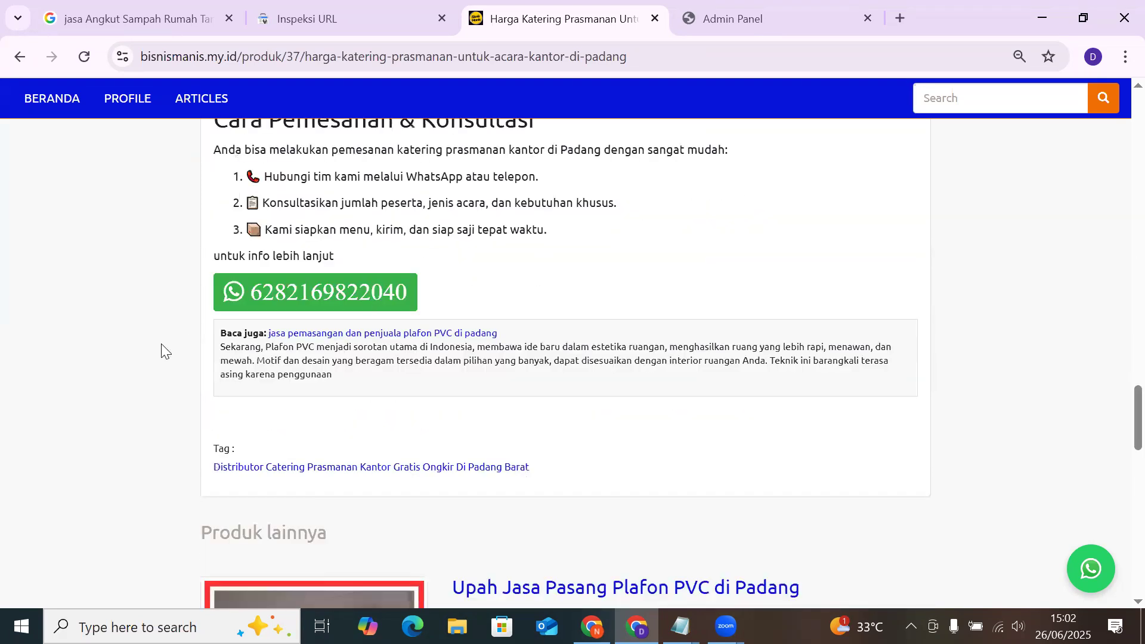
scroll(931, 496, down, 4)
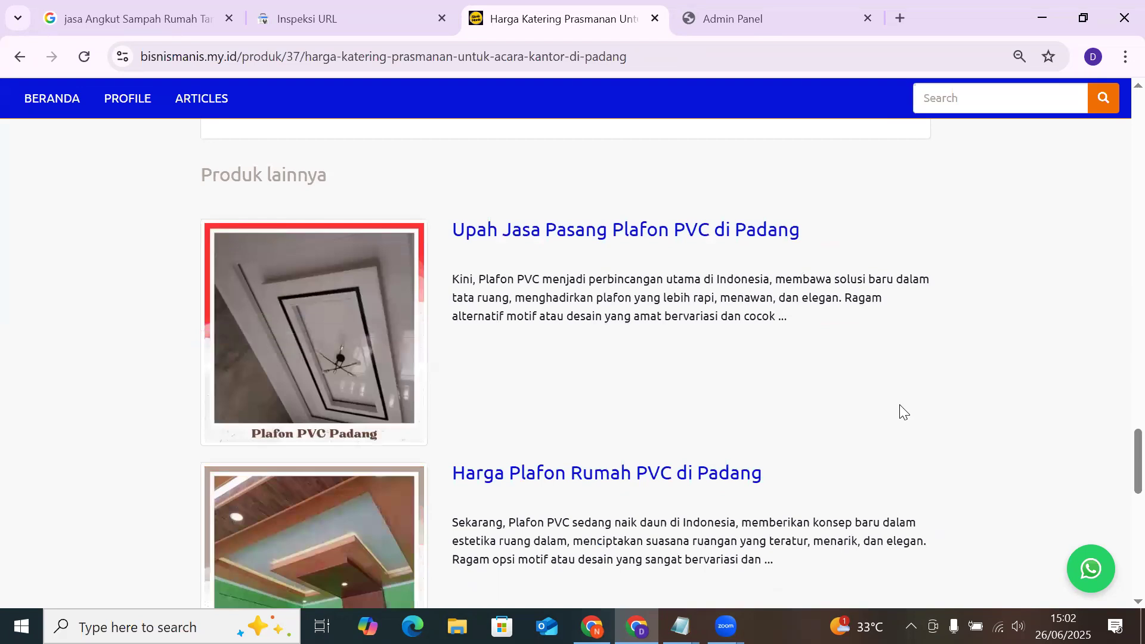
scroll(607, 399, up, 1)
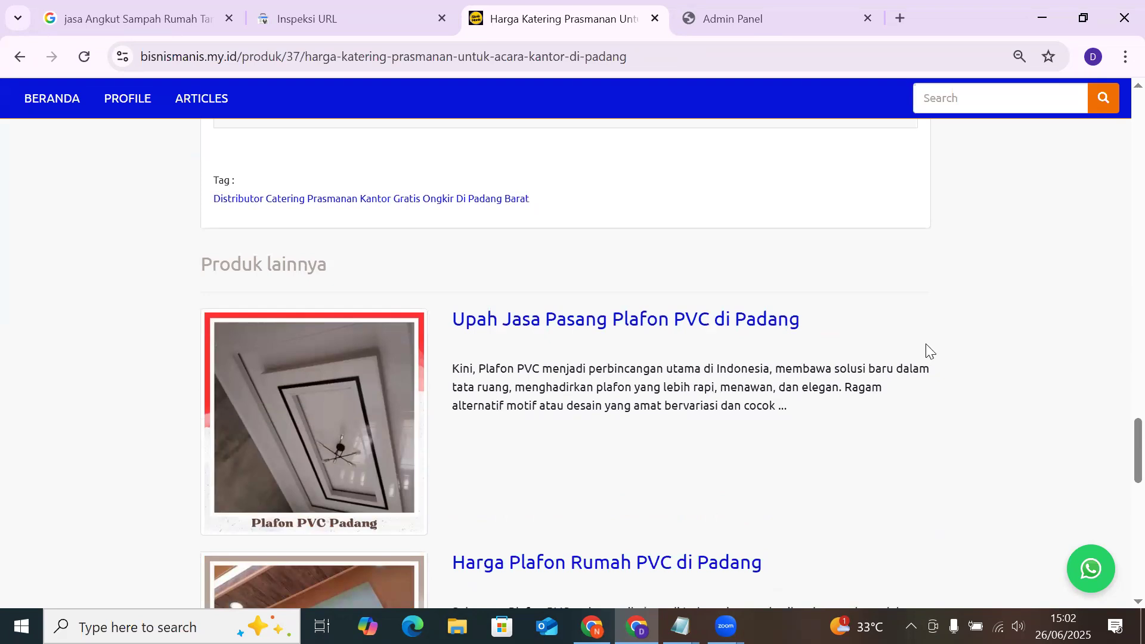
scroll(788, 361, up, 2)
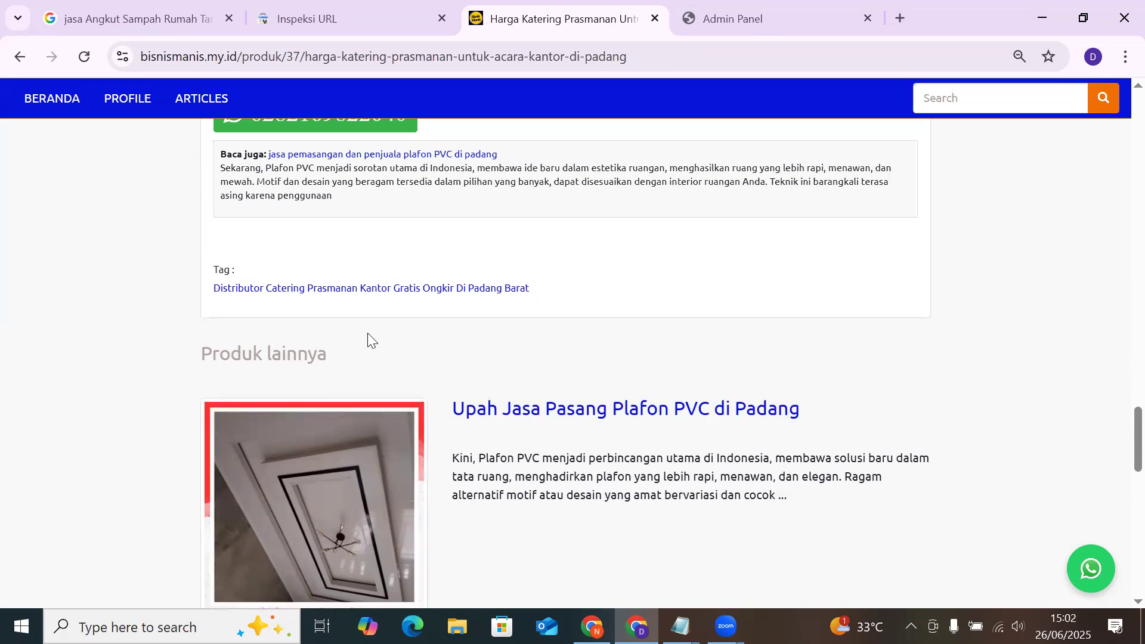
drag(198, 355, 910, 378)
click(944, 363)
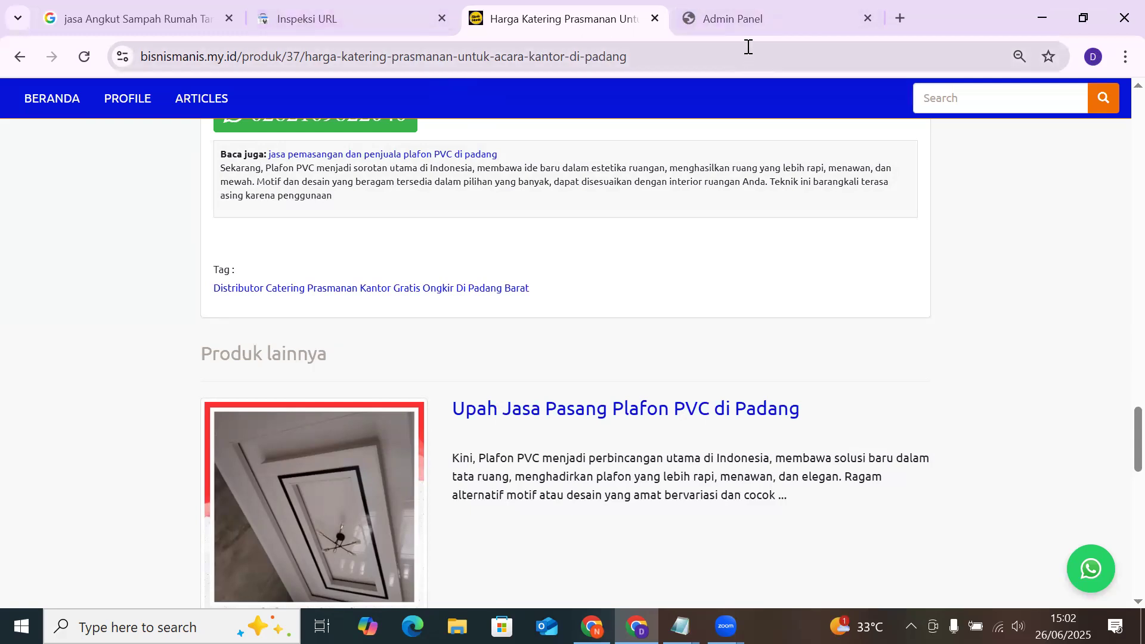
Try to open the website bisnisdigital.my.id in a new browser tab
click(888, 16)
text(bisn)
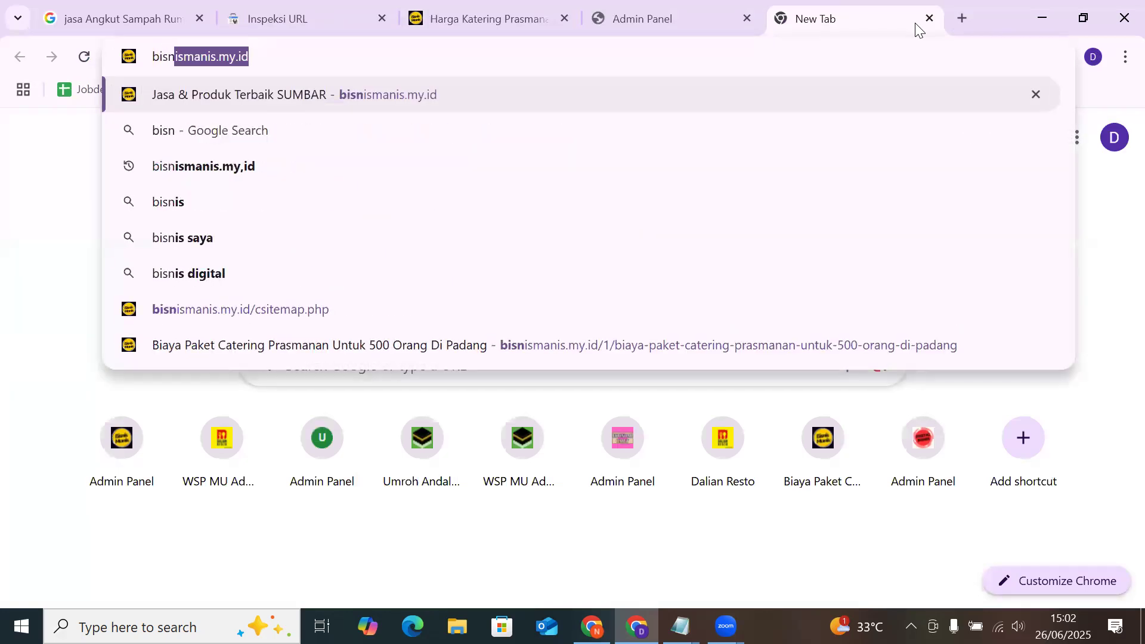
text(isd)
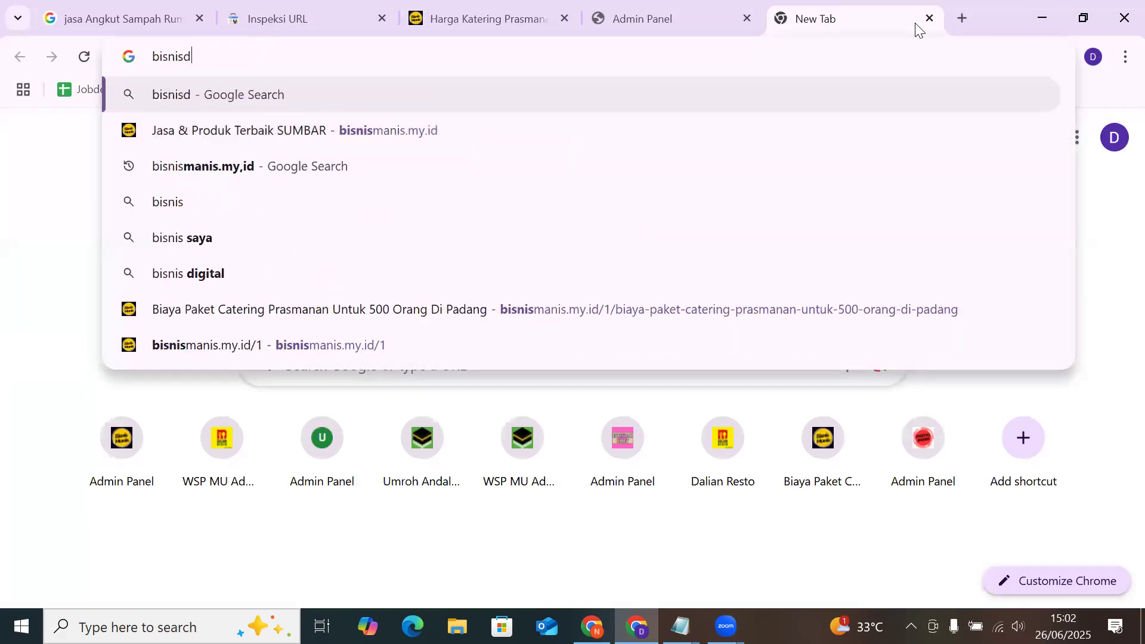
text(igital.)
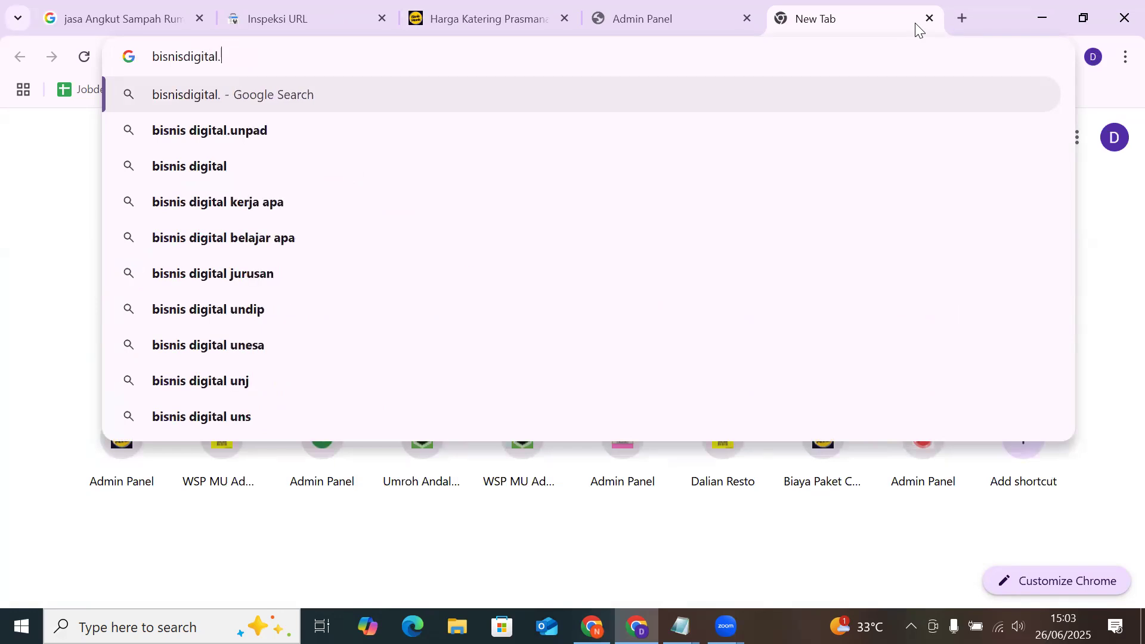
text(my,)
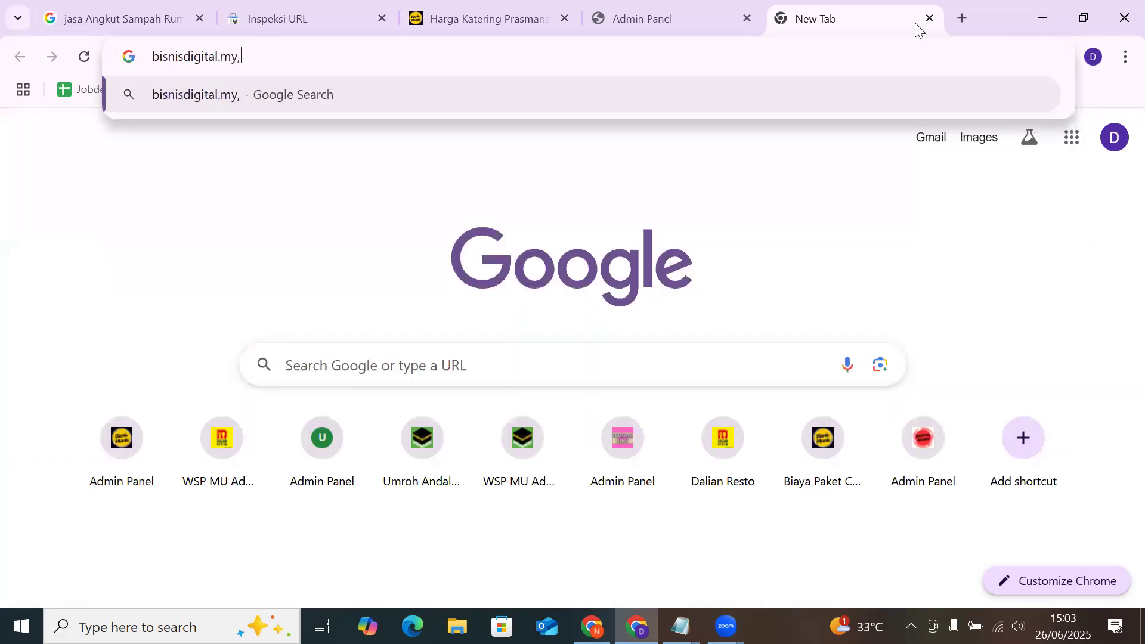
key(BackSpace)
text(.id)
key(Return)
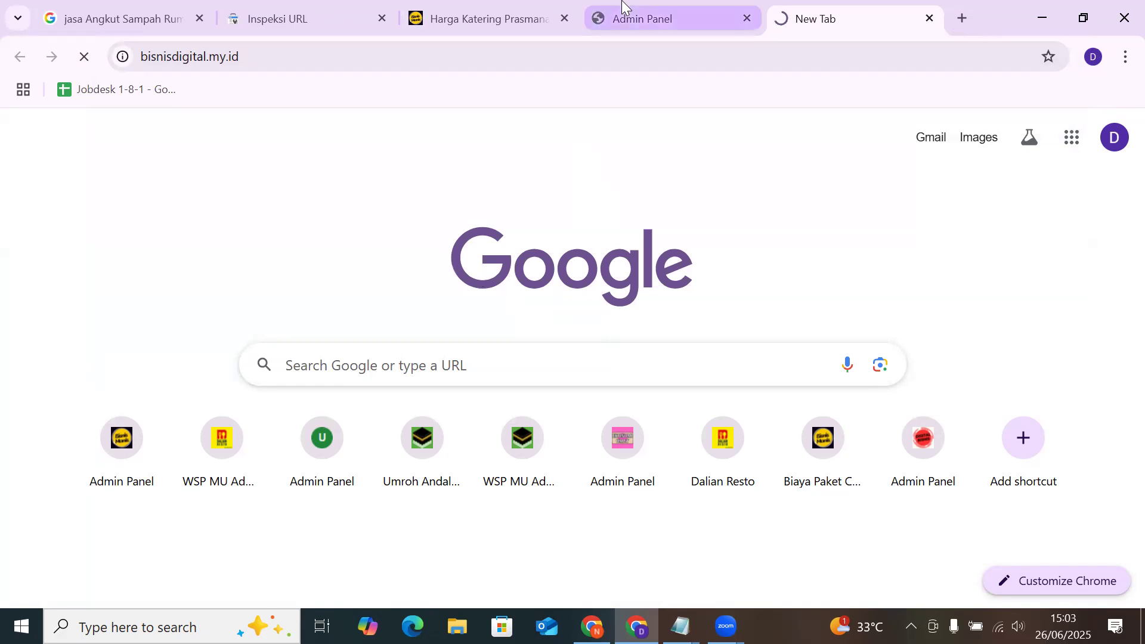
mouse_move(627, 18)
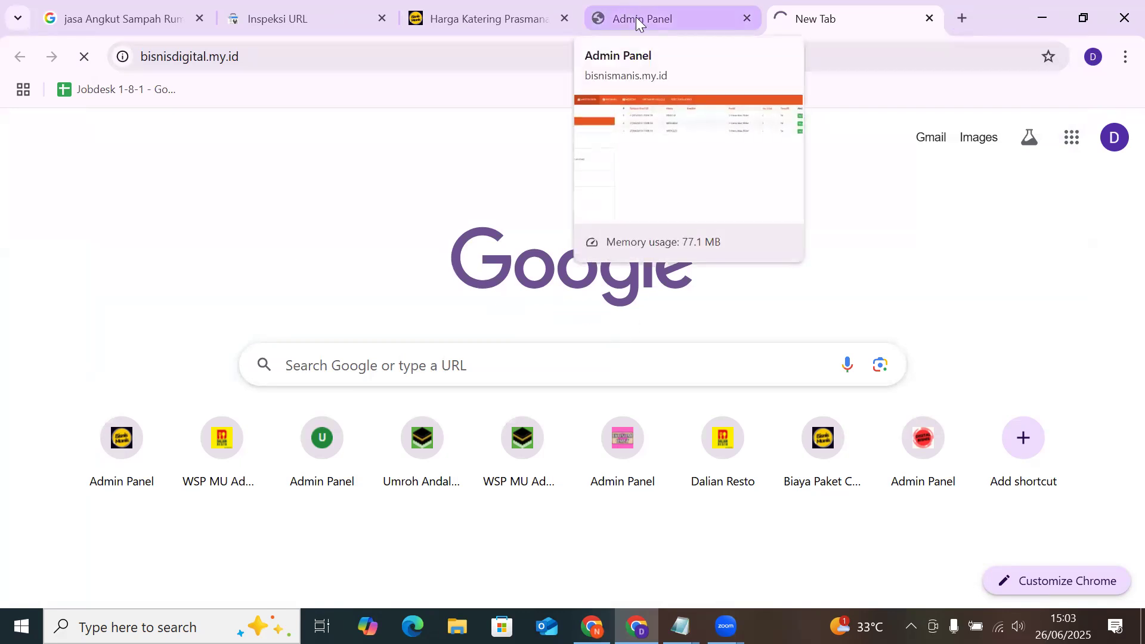
click(636, 17)
click(786, 5)
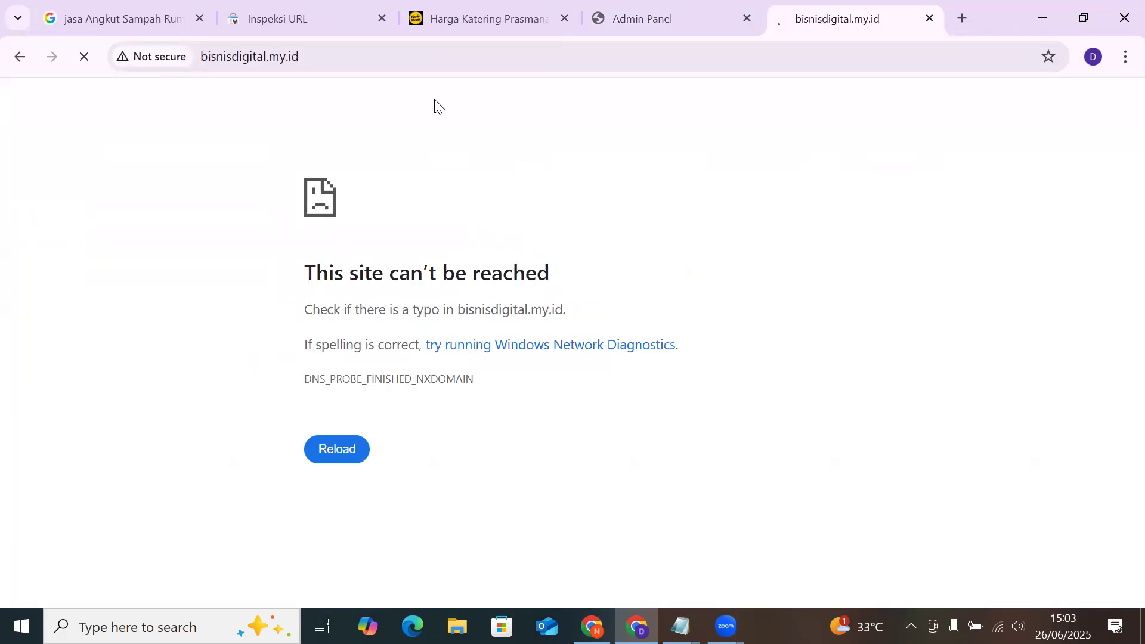
Switch back to the first Chrome window and open a new browser tab there
key(alt+Tab)
click(954, 22)
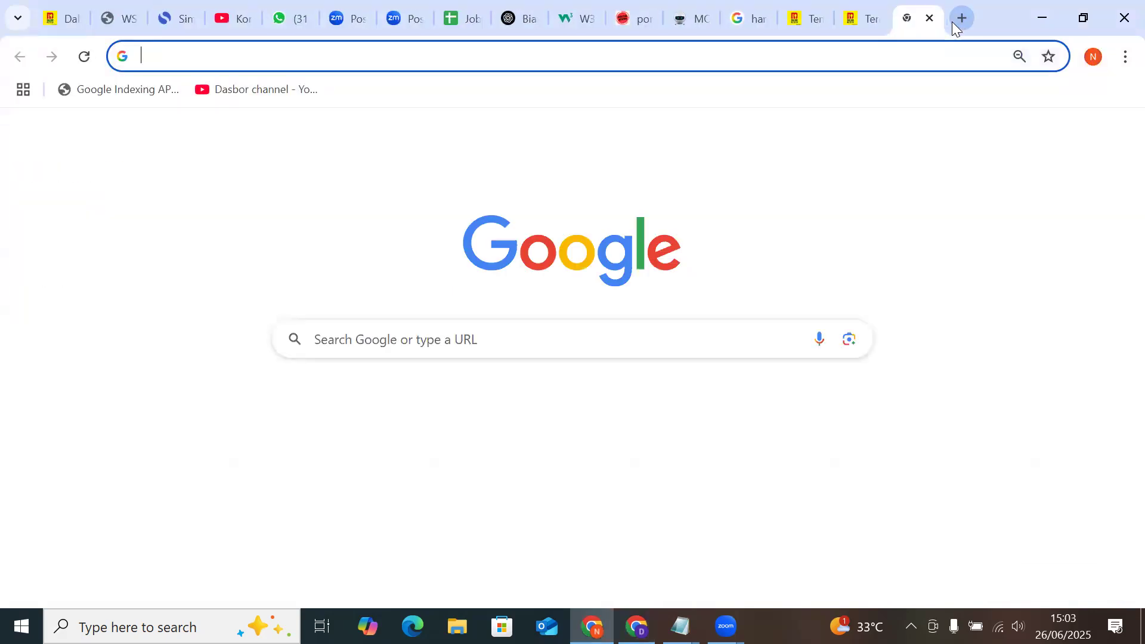
text(snisdi)
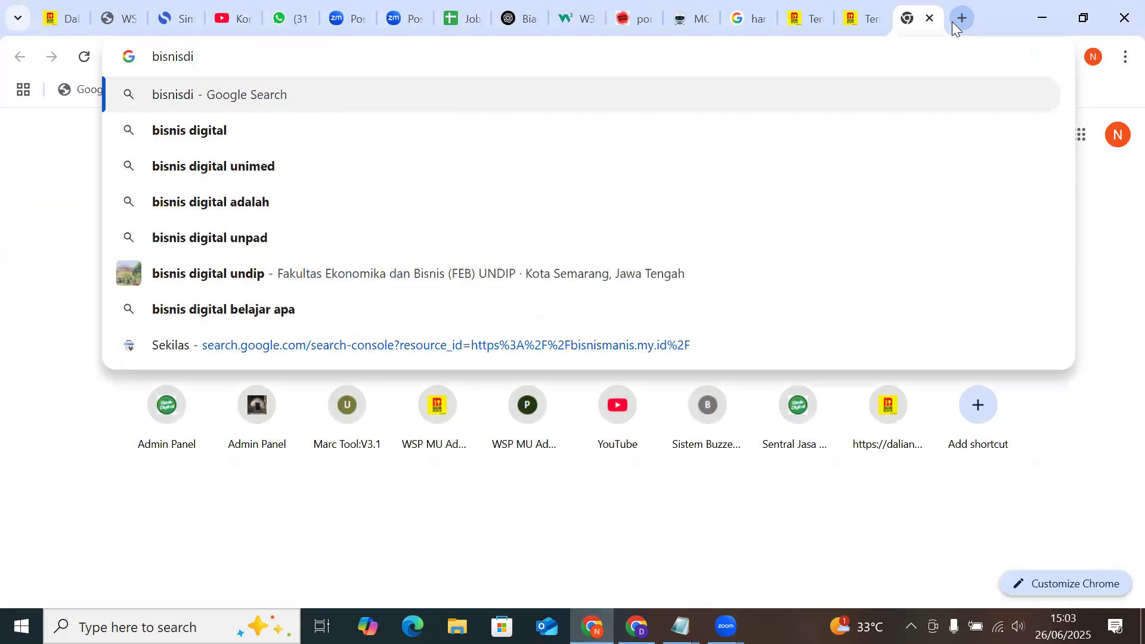
key(BackSpace)
key(BackSpace)
key(BackSpace)
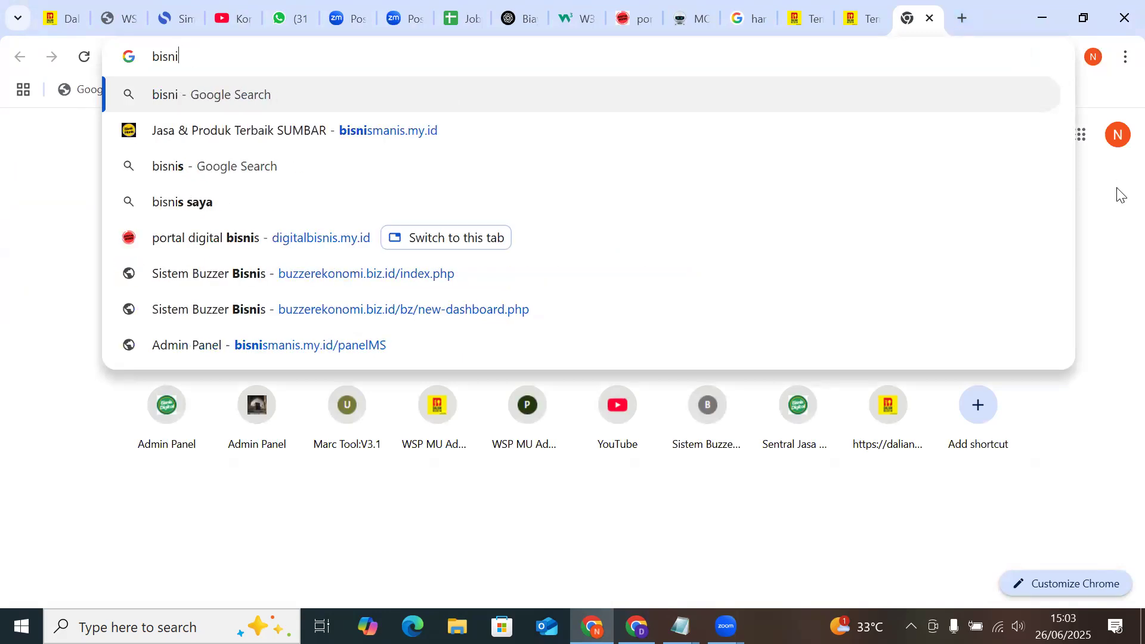
Search the browsing history for another example site and open the Plafon Pvc Padang page of digitalbisnis.my.id
click(1126, 58)
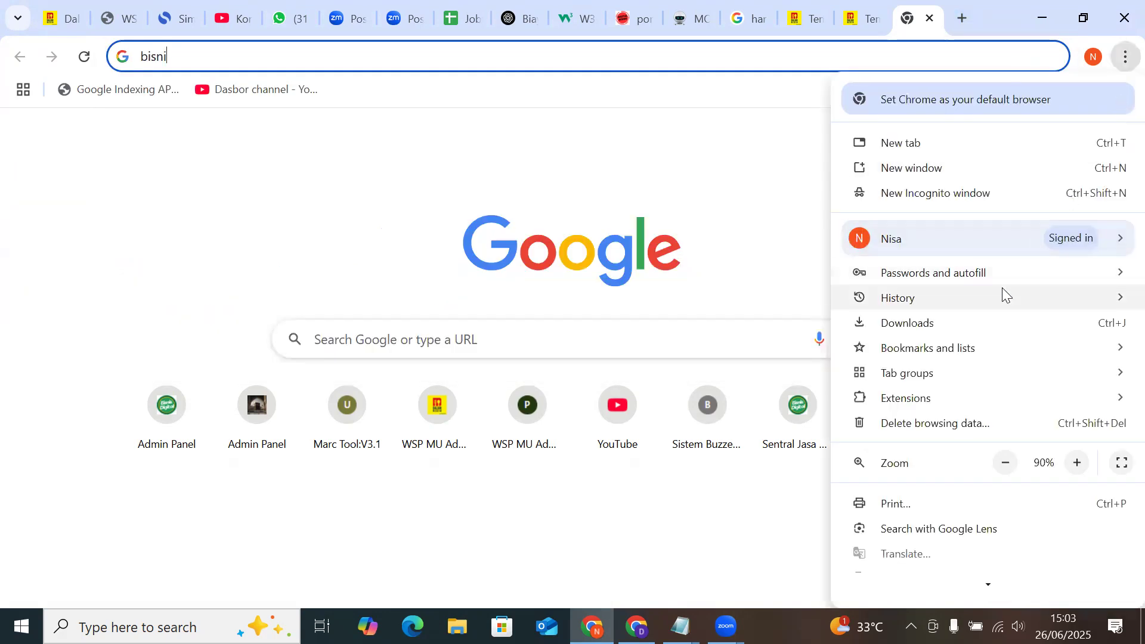
mouse_move(1003, 296)
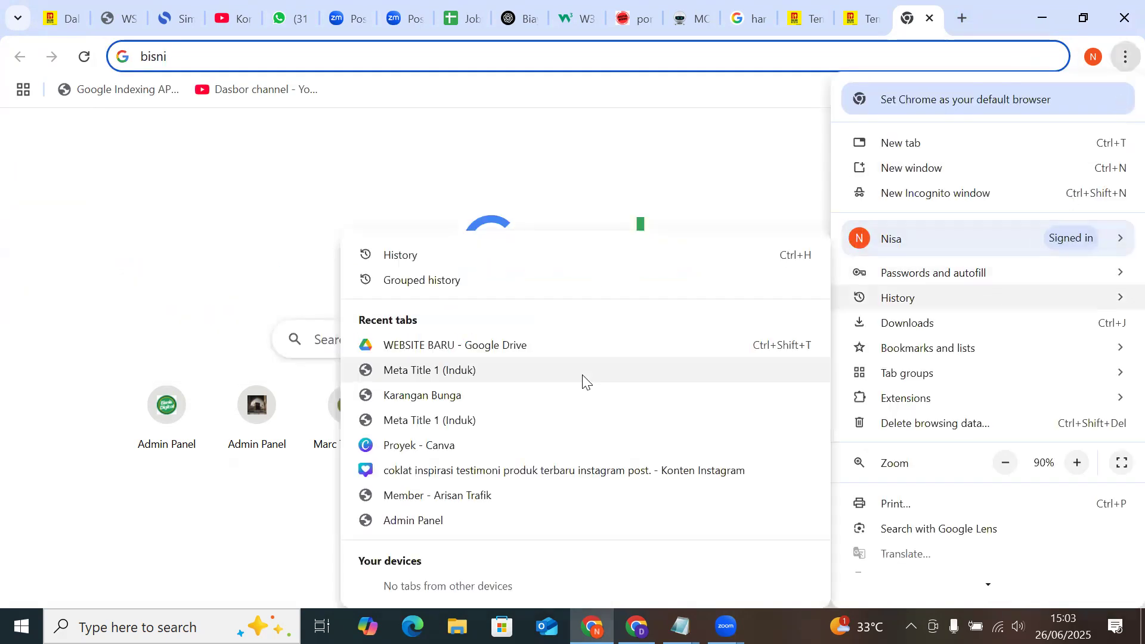
click(425, 253)
scroll(371, 327, down, 15)
scroll(370, 328, down, 2)
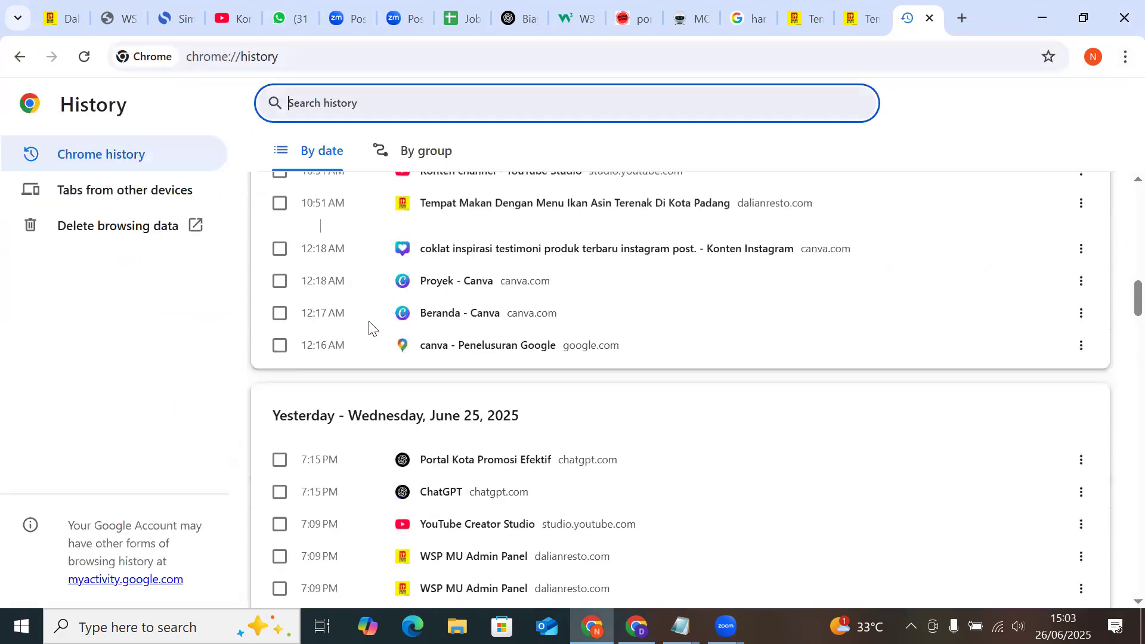
scroll(371, 327, down, 20)
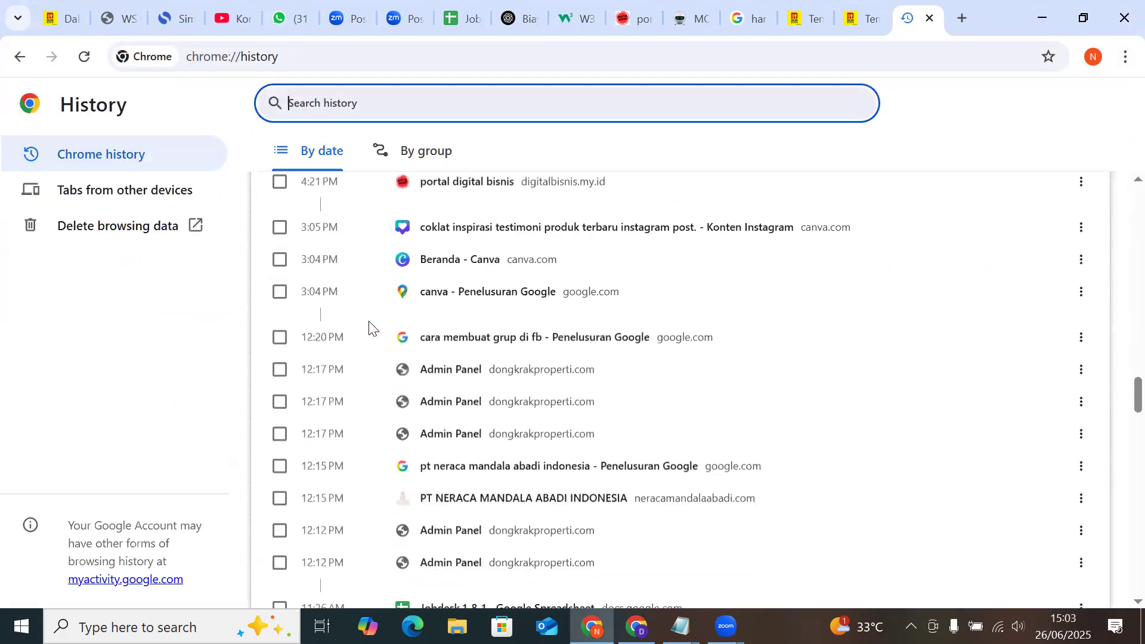
scroll(370, 327, down, 20)
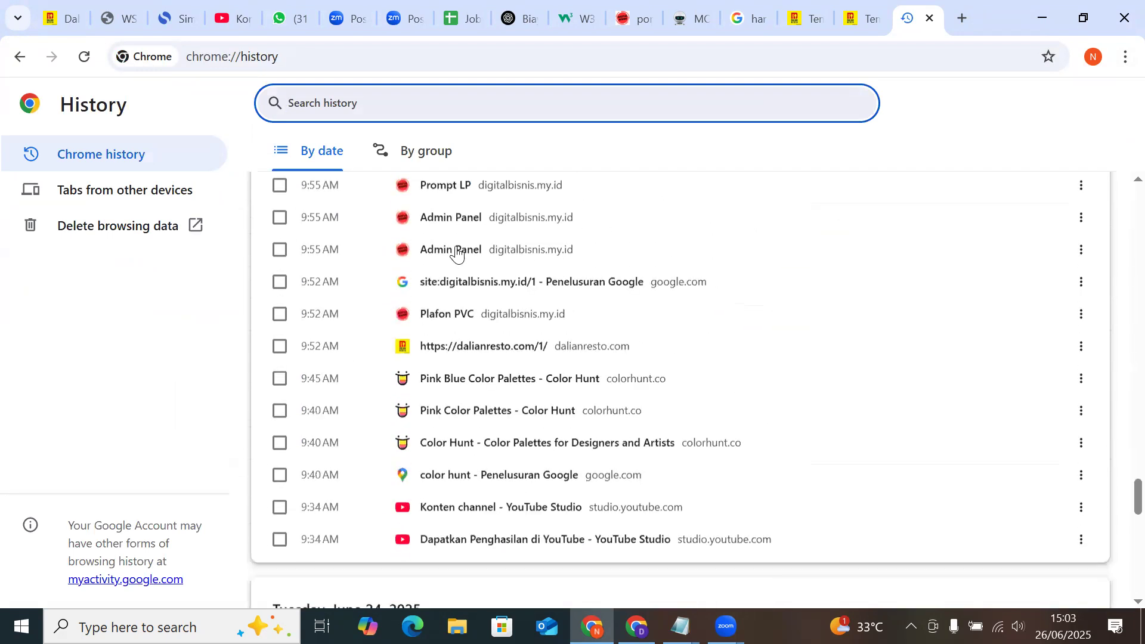
scroll(453, 261, up, 4)
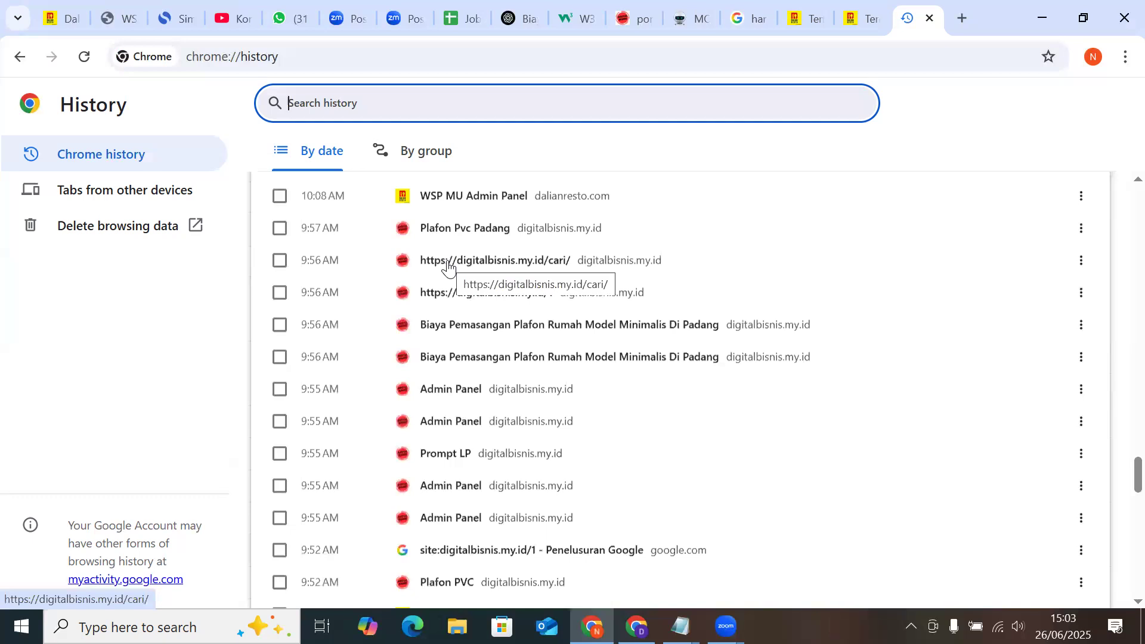
click(458, 229)
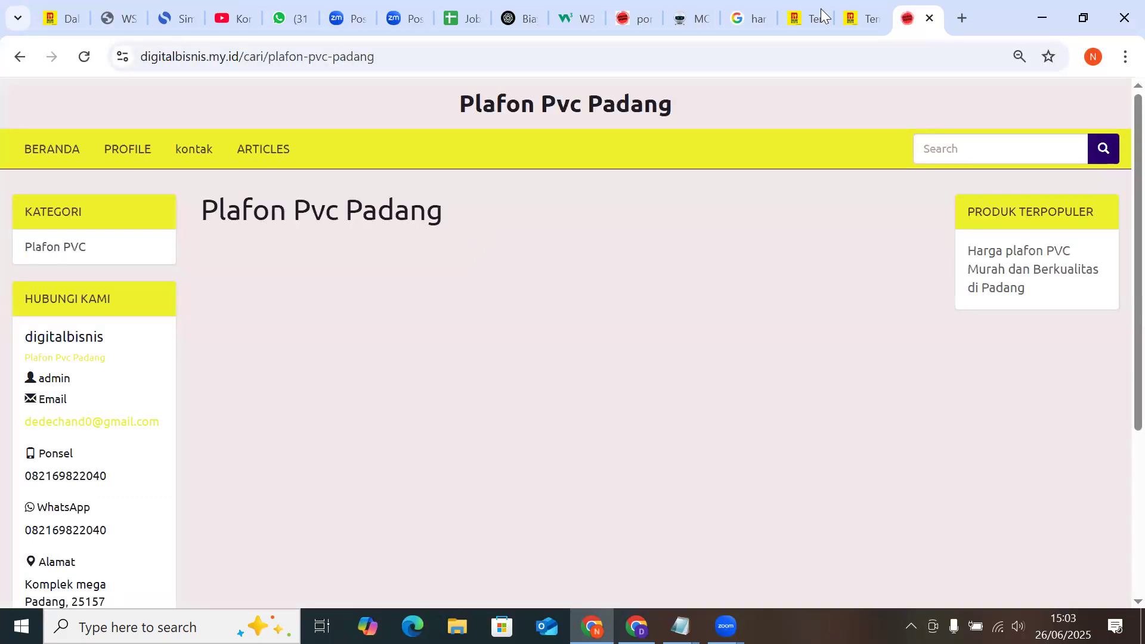
Open digitalusaha.my.id in a new browser tab and go to its Jasa Catering Pernikahan Murah Di Padang product page
click(959, 29)
text(di)
key(Return)
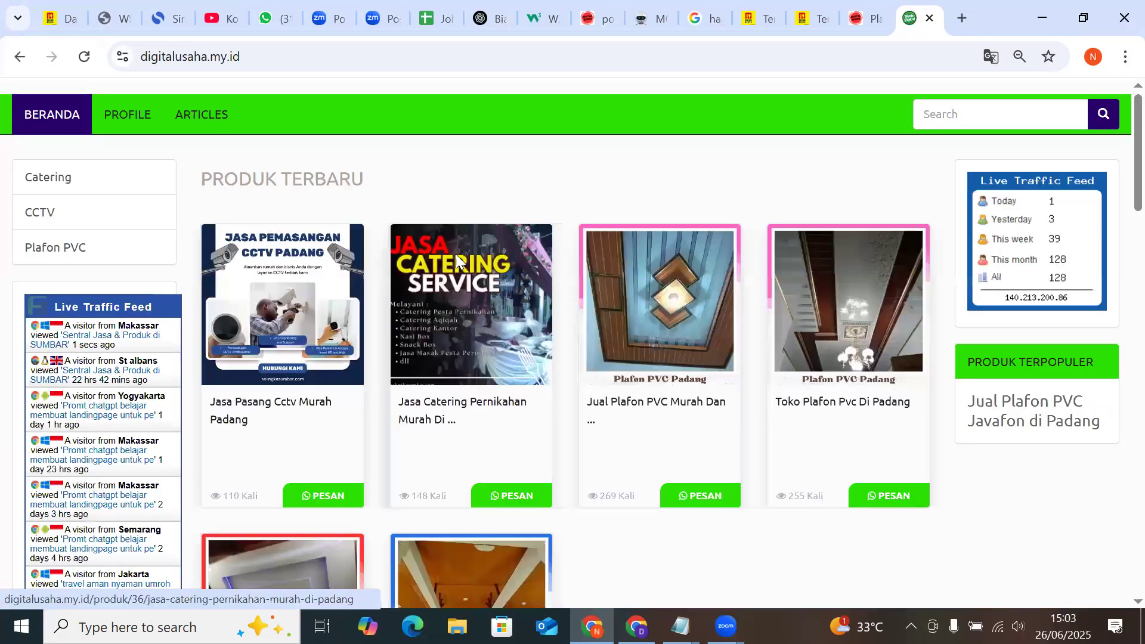
click(456, 261)
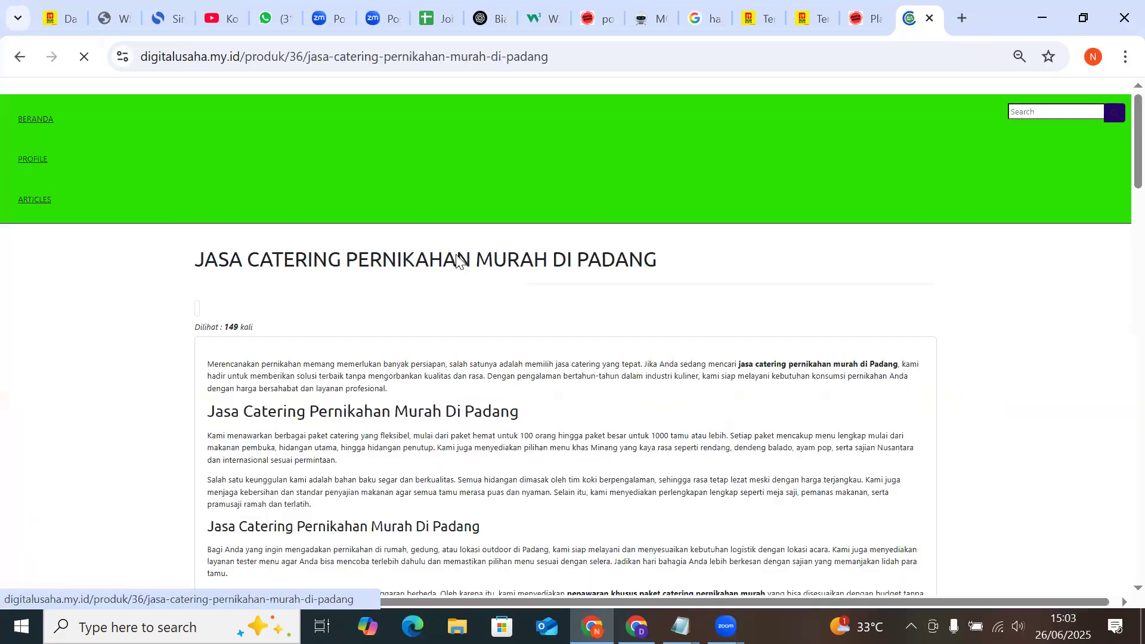
Examine the landing section's introduction, the 5 Alasan Kenapa Harus Pilih Kami list and the catering package price table
scroll(456, 260, down, 15)
scroll(456, 261, down, 5)
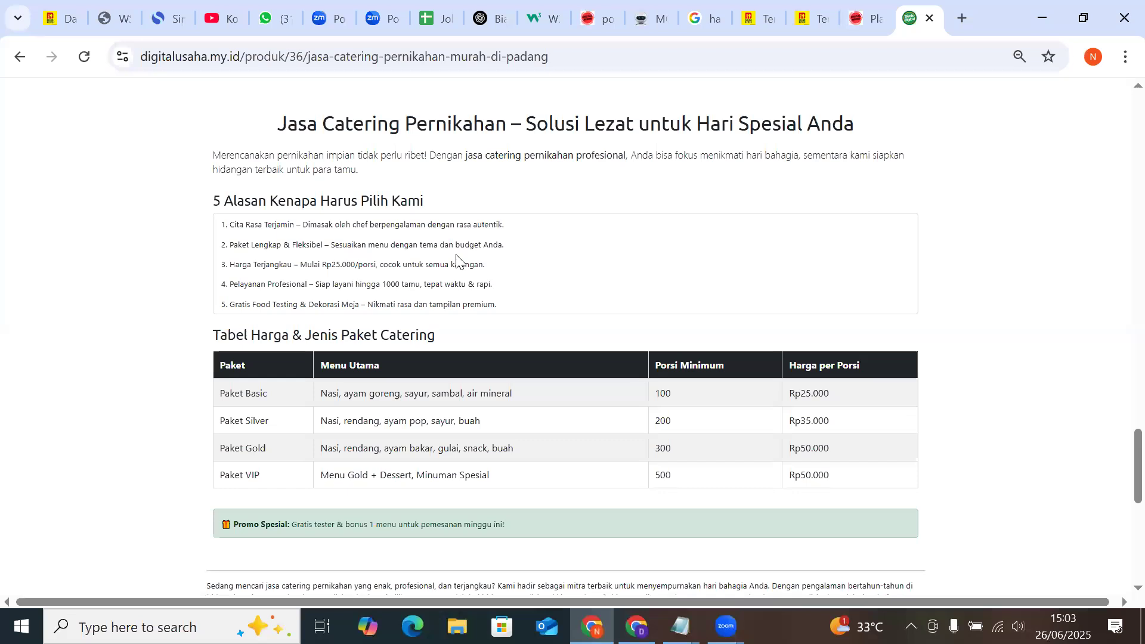
scroll(456, 261, up, 3)
drag(221, 287, 647, 350)
scroll(519, 323, down, 2)
scroll(402, 294, down, 2)
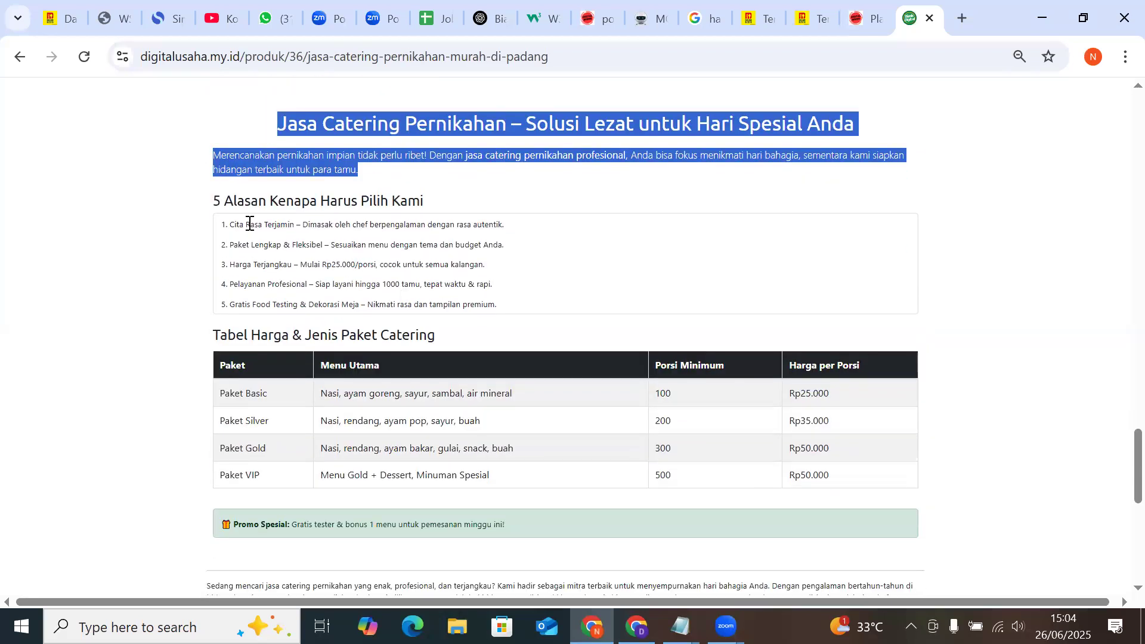
drag(203, 207, 659, 284)
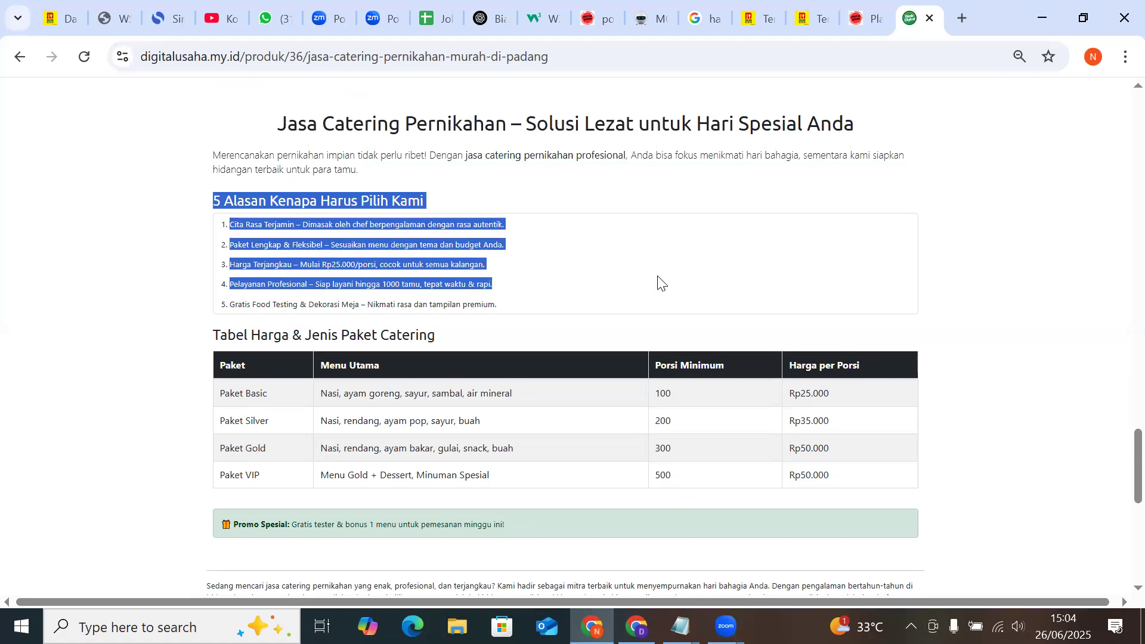
scroll(924, 427, down, 2)
drag(418, 574, 74, 299)
click(130, 276)
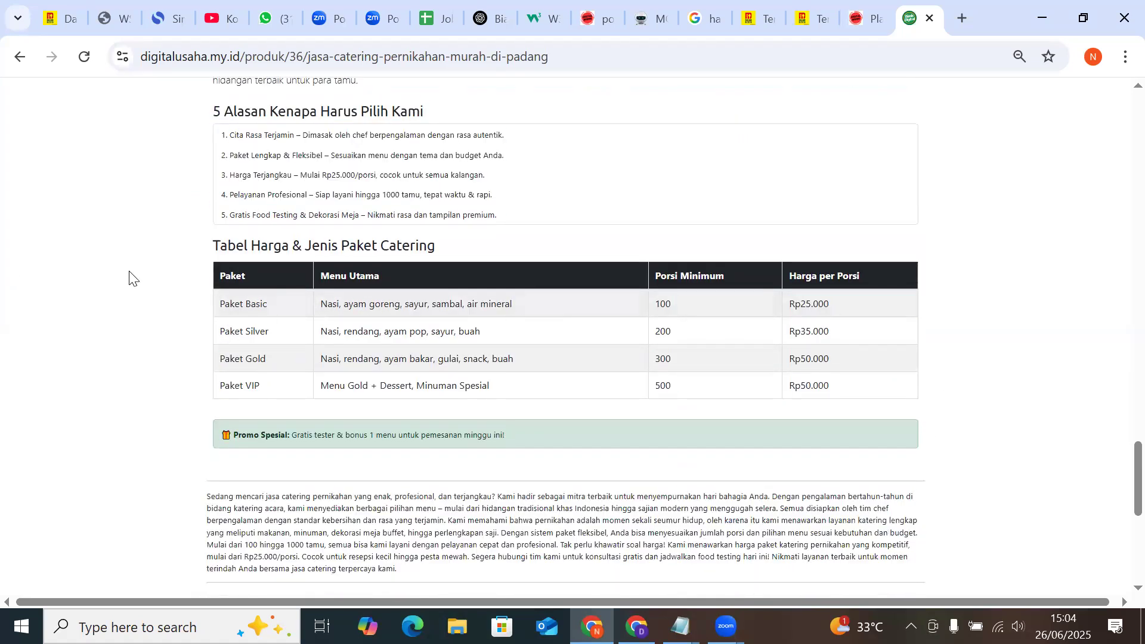
Examine the closing paragraph under the promo notice and the Galeri Layanan Catering Pernikahan photos
scroll(143, 263, down, 8)
drag(931, 423, 141, 256)
click(138, 255)
scroll(139, 255, up, 5)
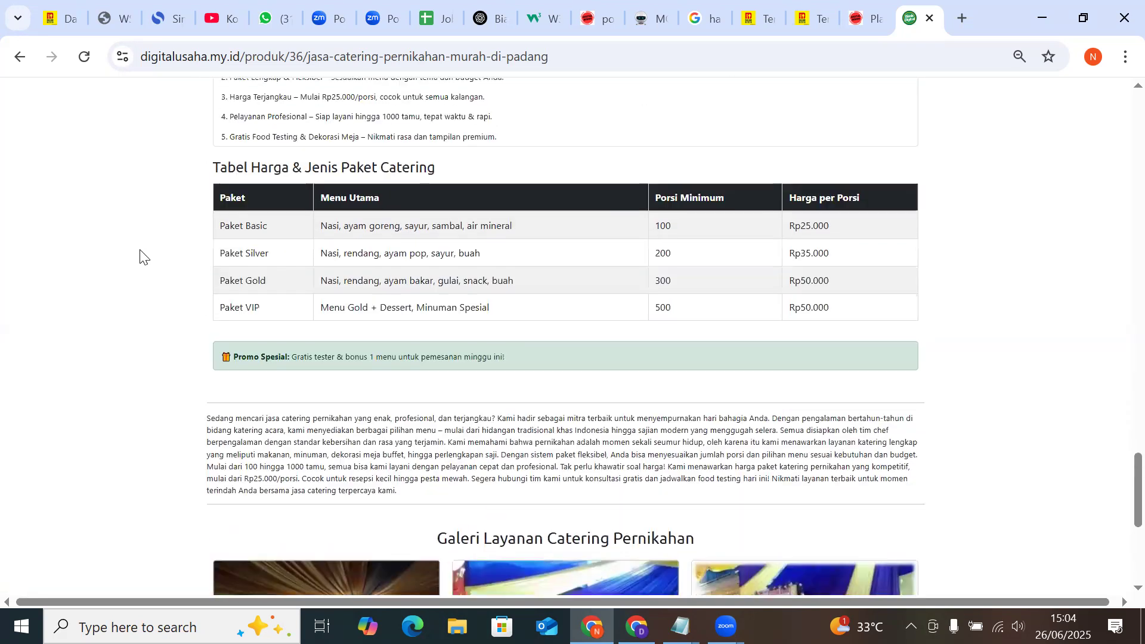
scroll(136, 280, up, 5)
scroll(134, 284, down, 2)
scroll(137, 282, down, 8)
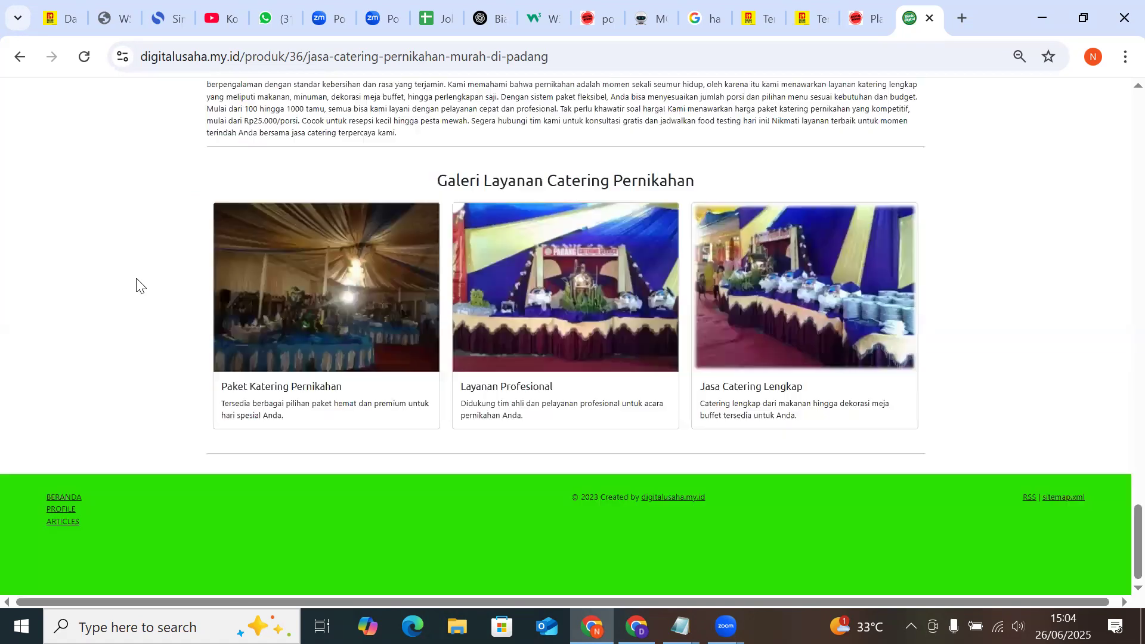
scroll(139, 286, up, 3)
scroll(210, 352, up, 1)
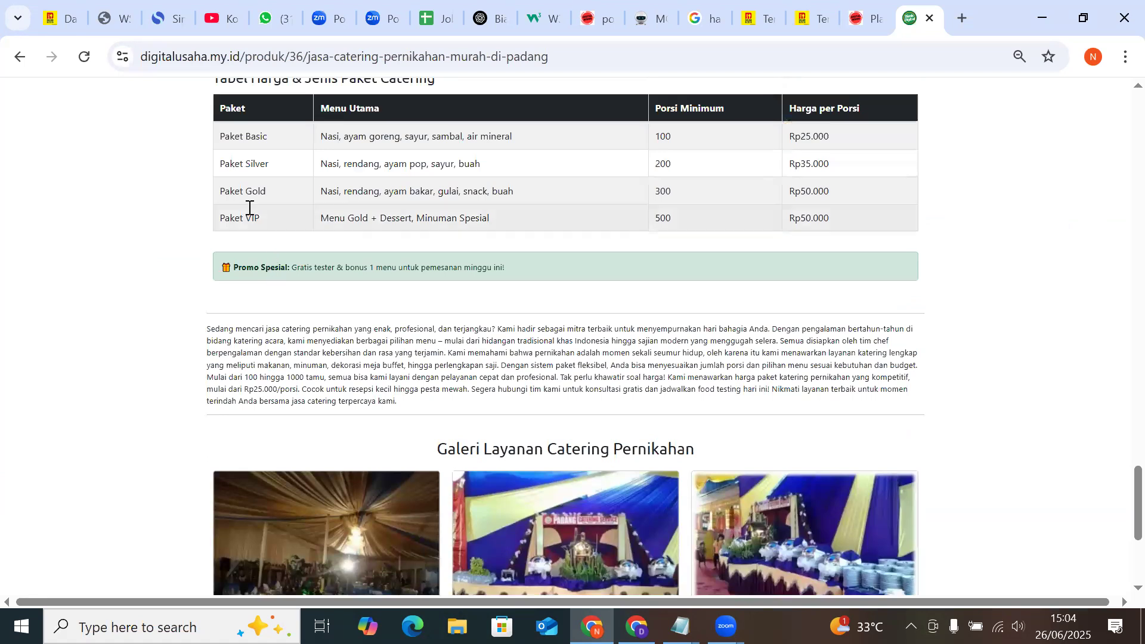
Highlight the package rows of Tabel Harga & Jenis Paket Catering and review the surrounding landing section
drag(215, 130, 953, 220)
scroll(947, 238, up, 3)
click(946, 238)
scroll(947, 238, up, 3)
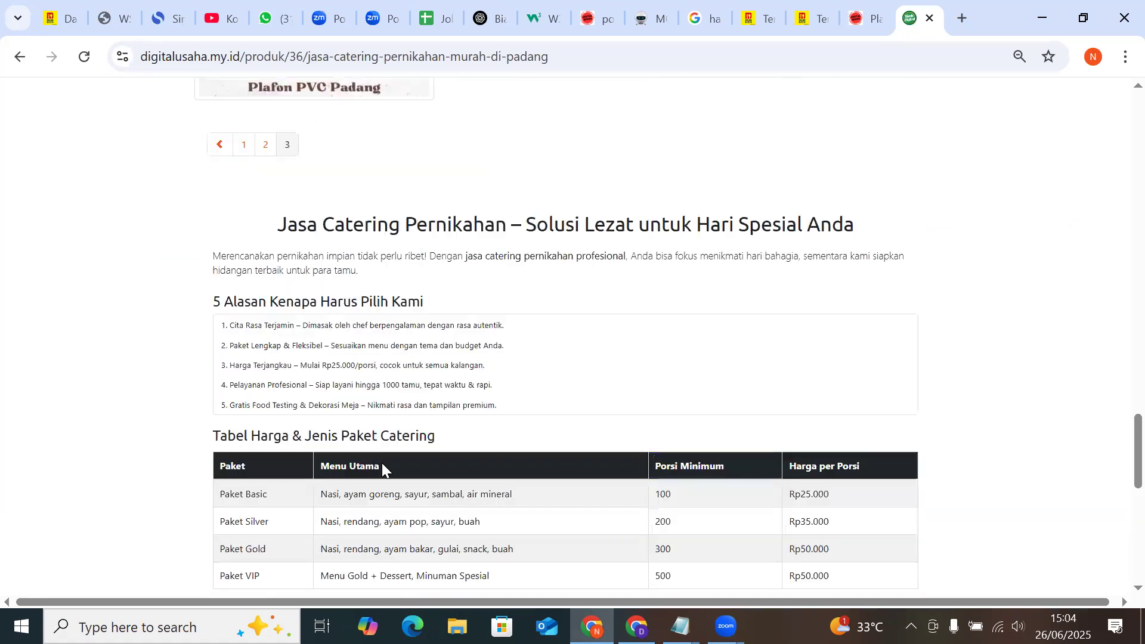
scroll(490, 225, down, 3)
scroll(491, 226, down, 7)
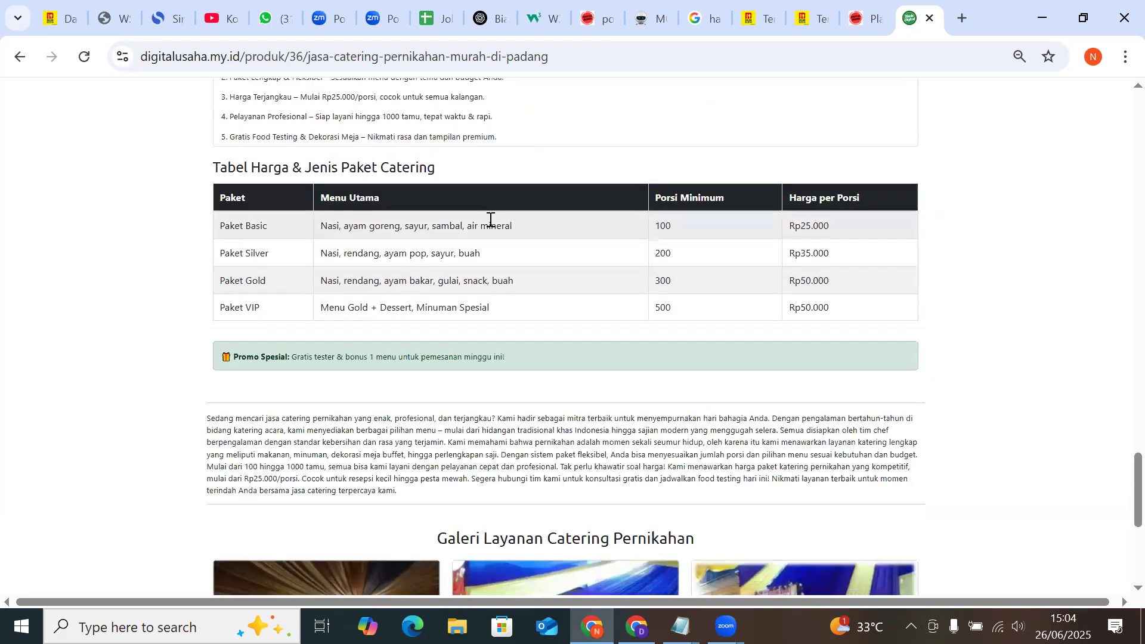
scroll(491, 226, up, 4)
scroll(489, 218, up, 3)
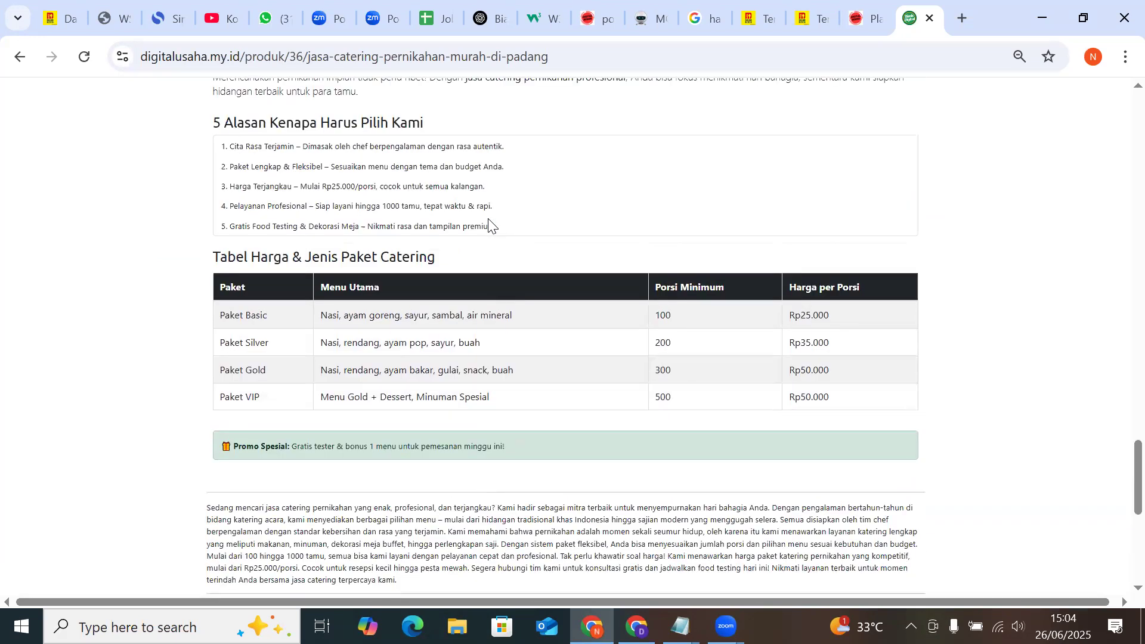
scroll(489, 226, up, 2)
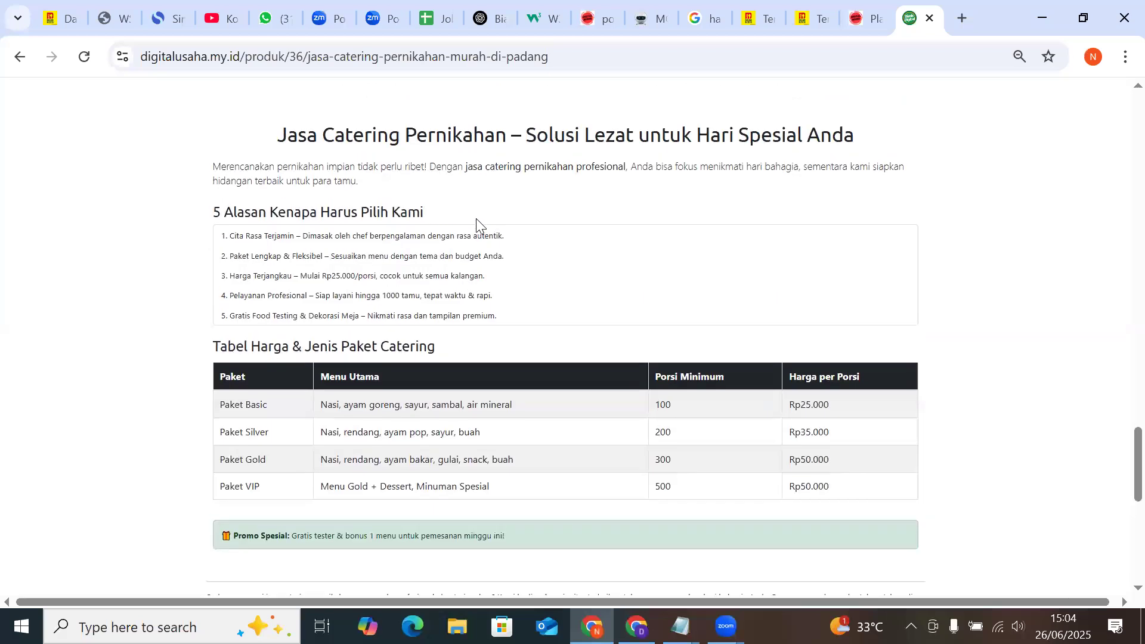
Highlight the landing section from its title down through the price table and view the gallery below it
drag(278, 136, 862, 460)
scroll(877, 453, down, 3)
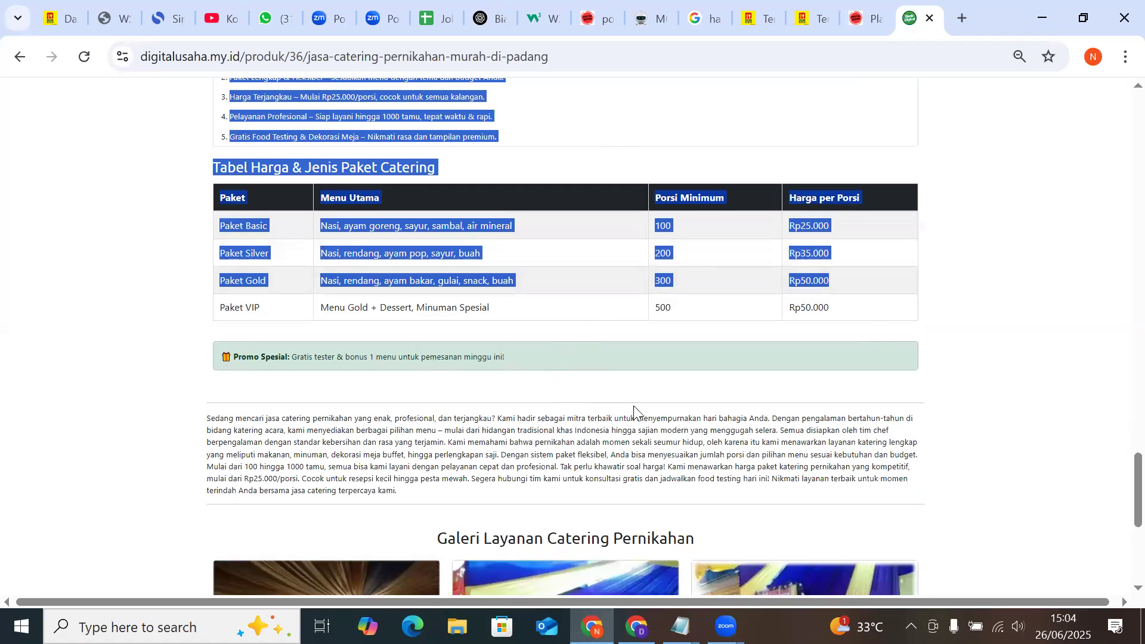
scroll(1015, 378, up, 2)
click(951, 340)
scroll(951, 340, down, 6)
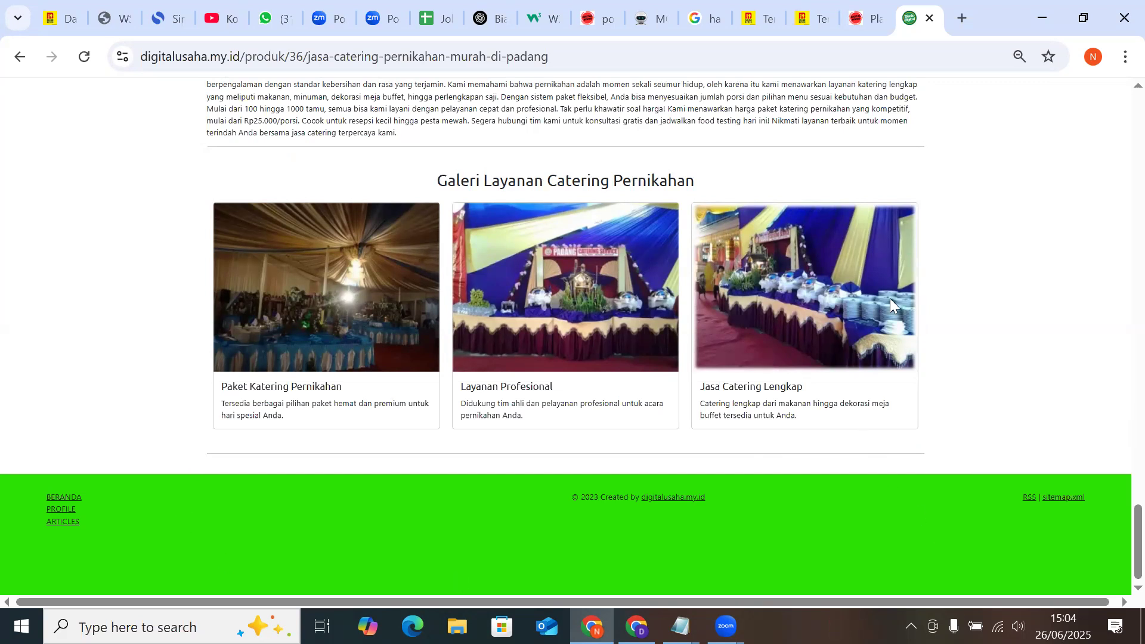
Review the product page from the gallery up to the catering article and back down through Produk lainnya to the landing section
scroll(943, 356, up, 5)
scroll(974, 352, up, 11)
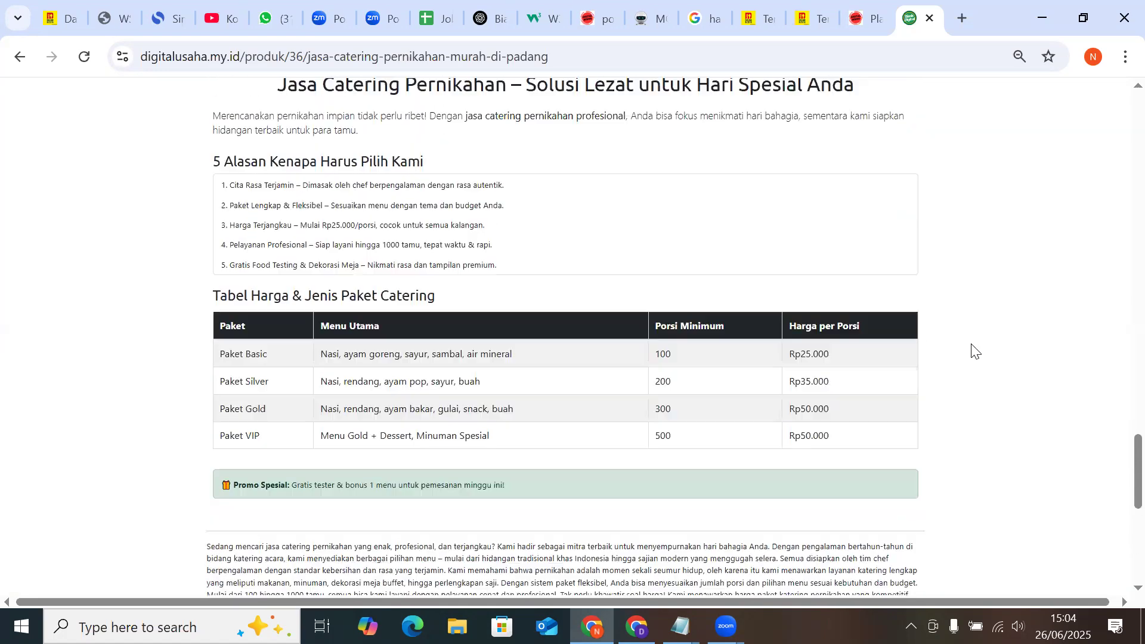
scroll(974, 352, up, 15)
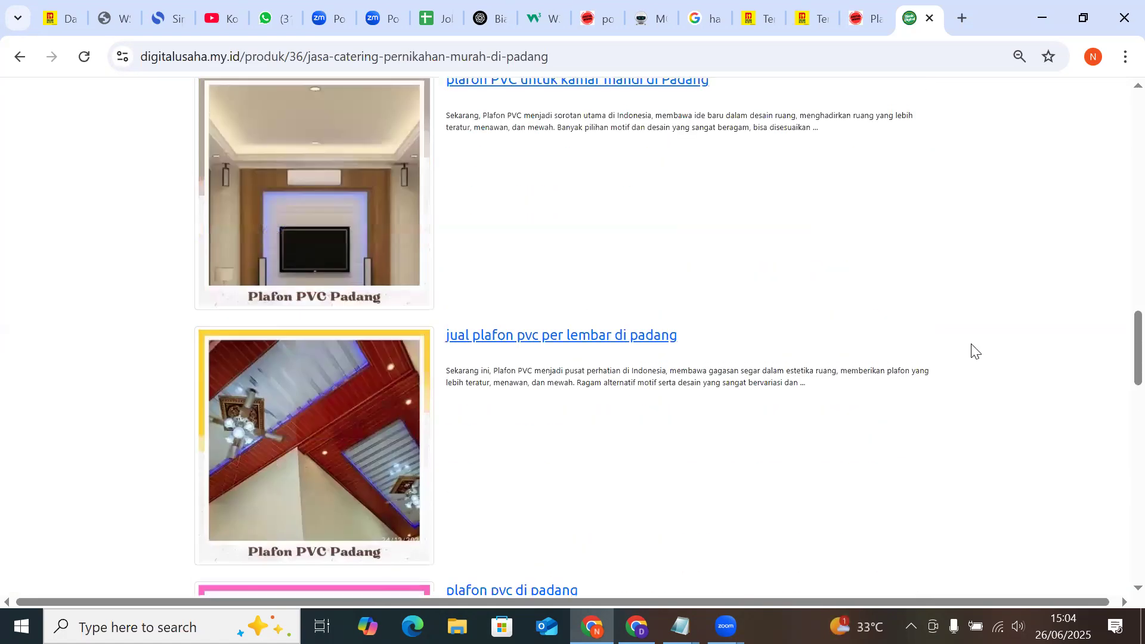
scroll(952, 352, up, 8)
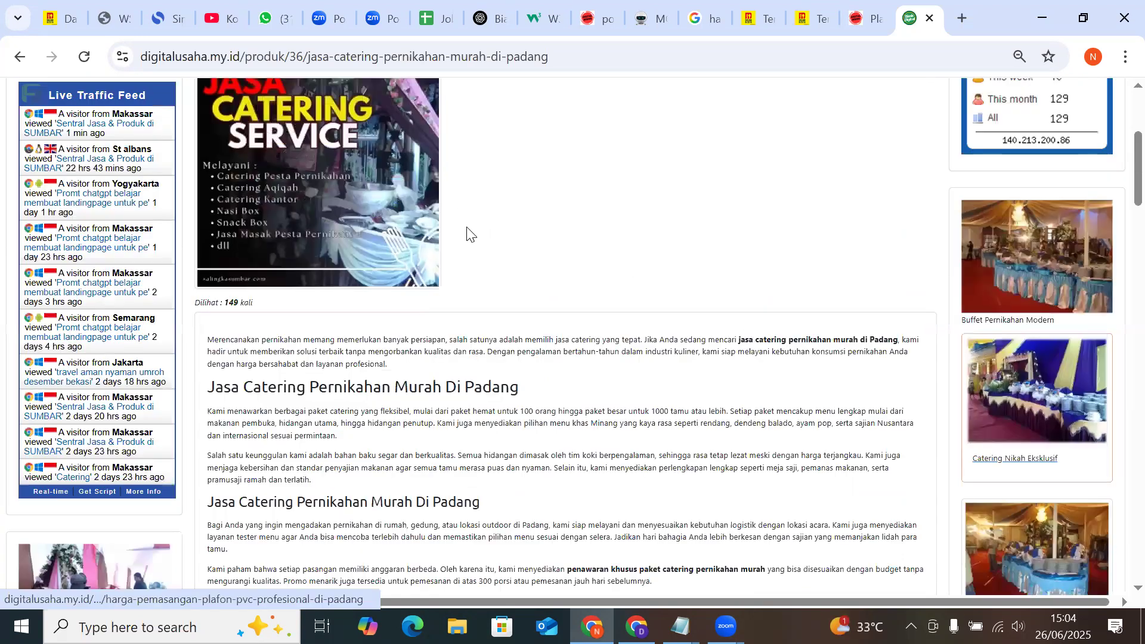
scroll(498, 257, down, 8)
scroll(513, 281, down, 20)
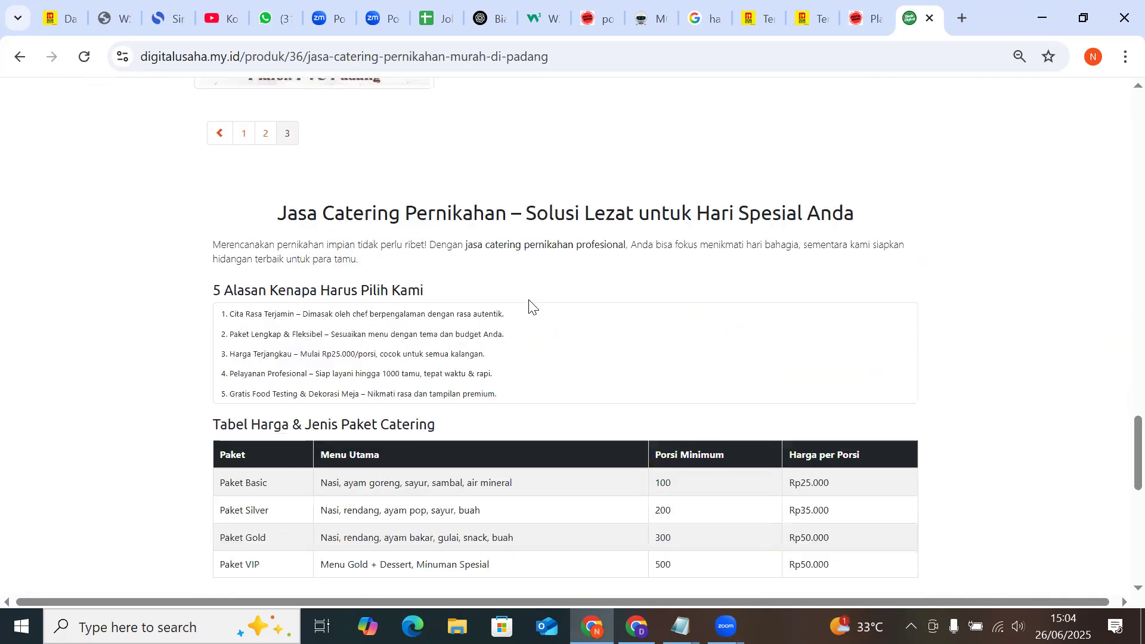
scroll(528, 301, down, 8)
scroll(527, 305, up, 16)
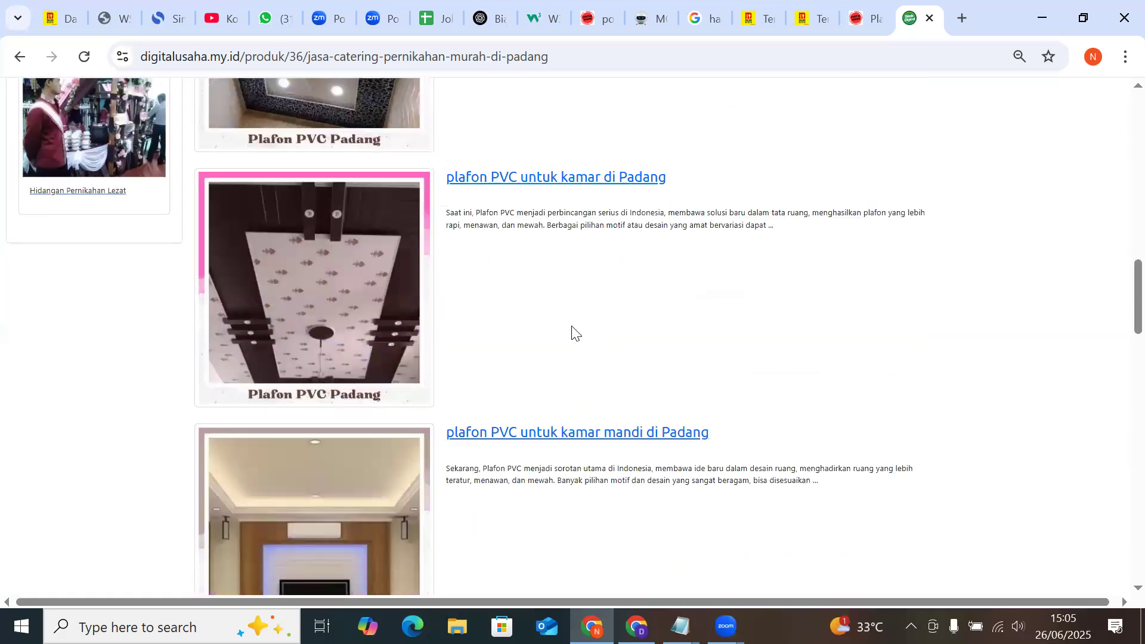
Examine the catering article, its tag and Produk lainnya, and compare them with the gallery and price table beneath
scroll(533, 370, up, 5)
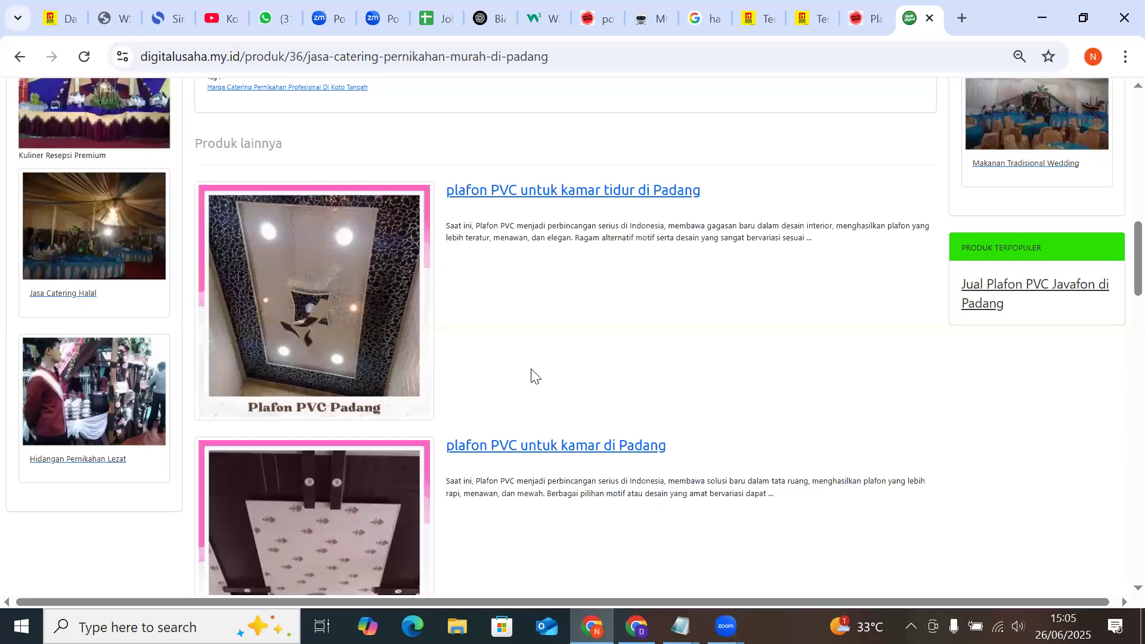
scroll(533, 372, up, 6)
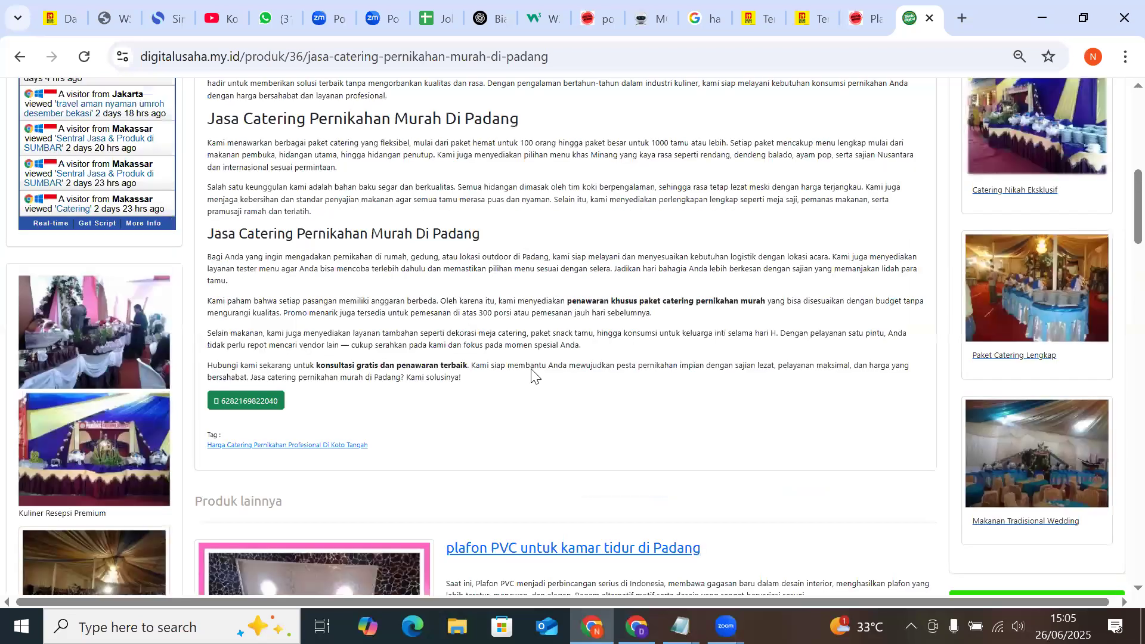
scroll(533, 375, up, 12)
scroll(605, 387, down, 9)
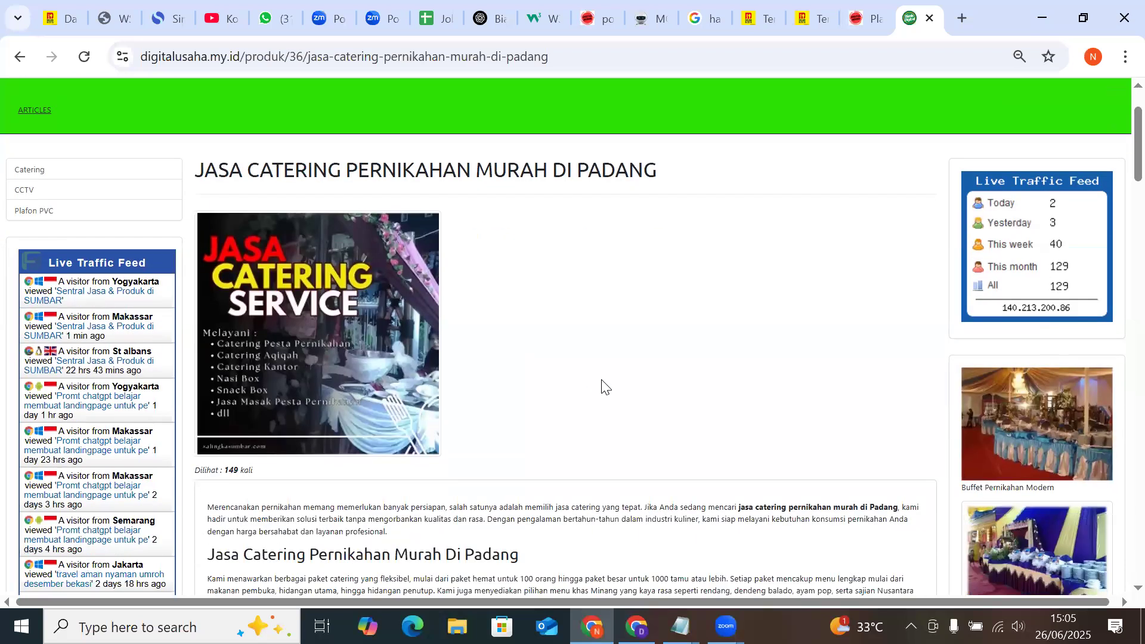
scroll(602, 387, down, 20)
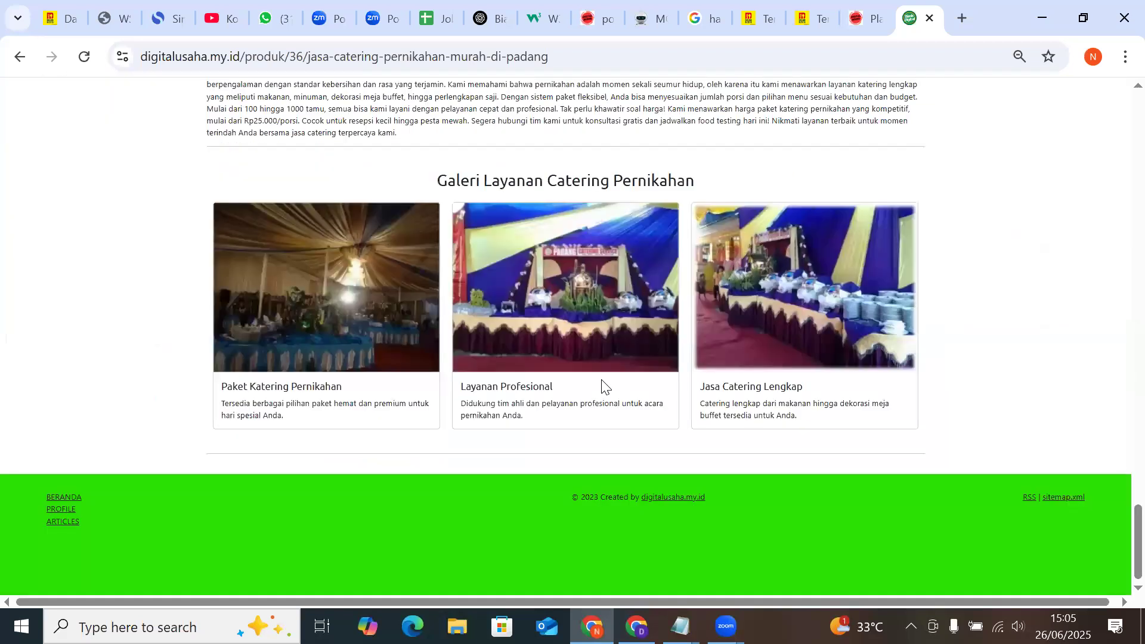
scroll(1000, 424, up, 6)
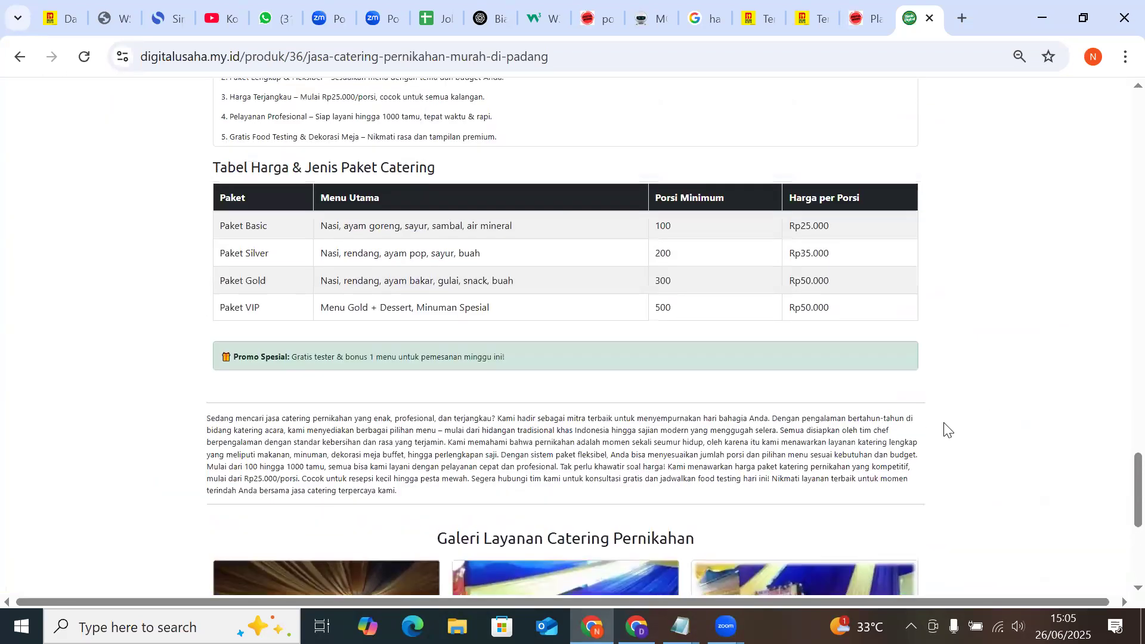
scroll(917, 368, up, 5)
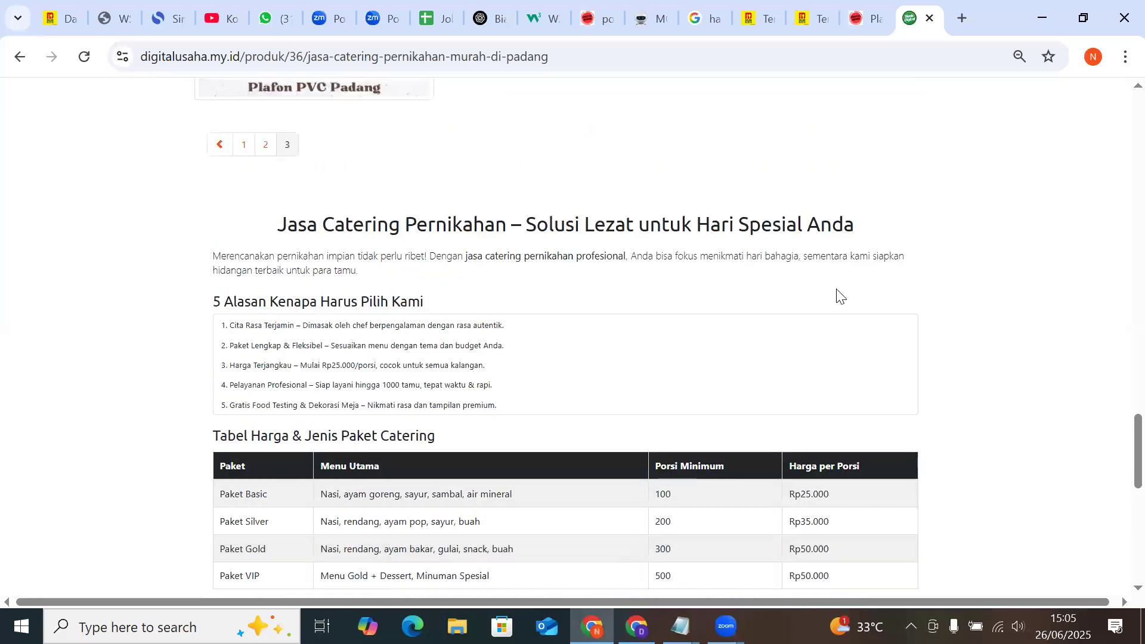
Review the sidebar catering photos beside the article and return to the product image under the page title
scroll(838, 297, up, 15)
click(1007, 224)
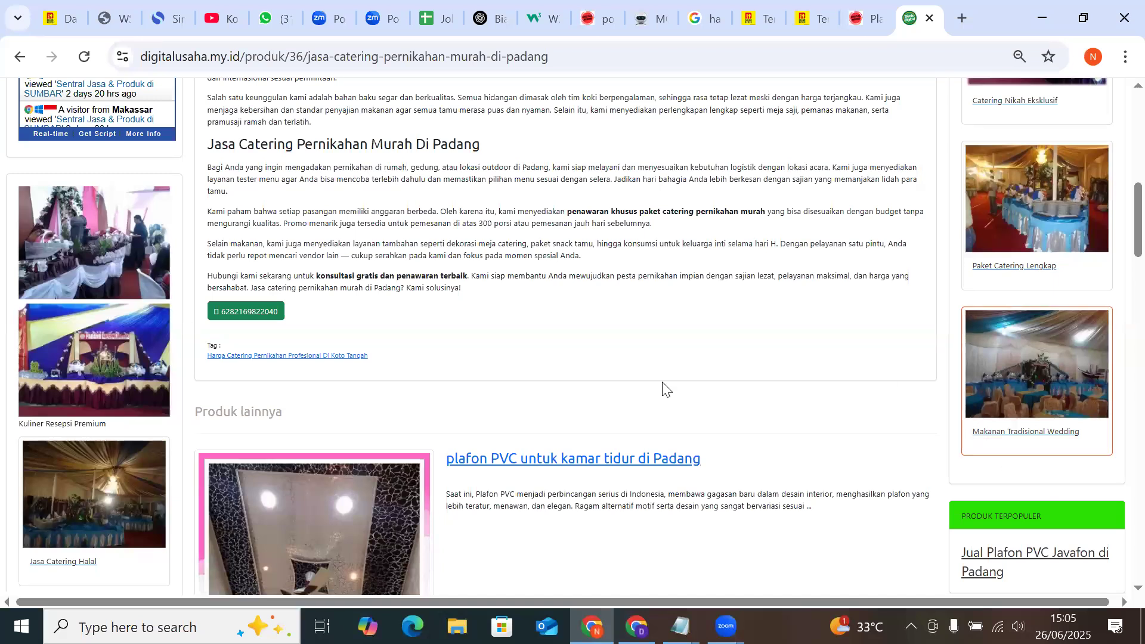
scroll(299, 491, up, 5)
scroll(308, 460, up, 6)
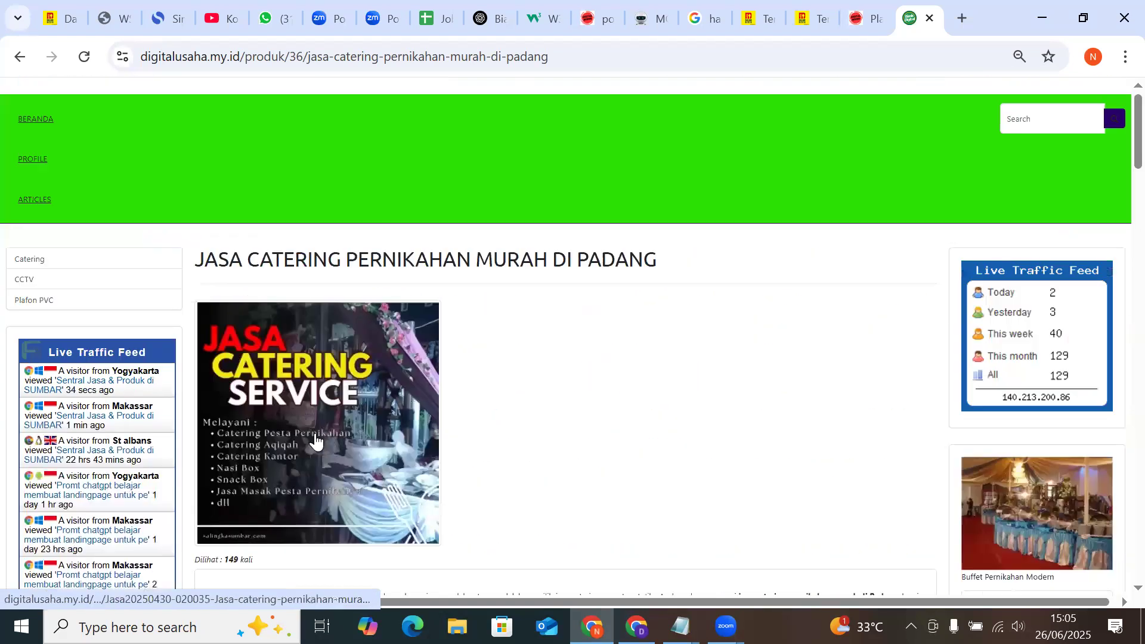
Switch to the other Chrome window, close the bisnisdigital.my.id page and reload the bisnismanis.my.id product page on buffet catering for office events
scroll(355, 369, down, 1)
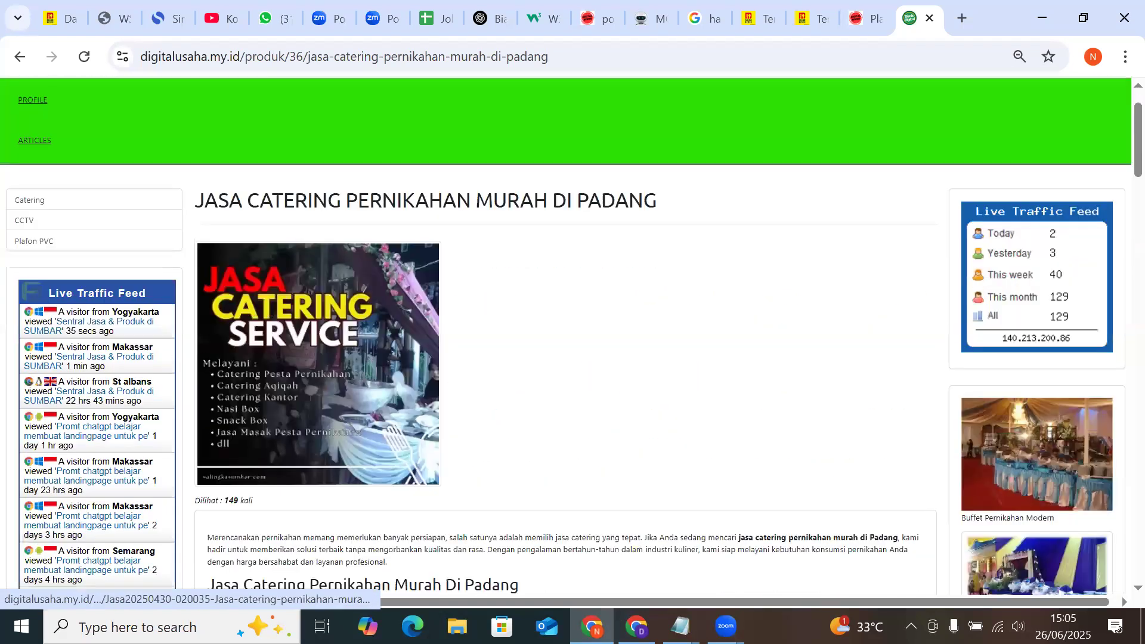
scroll(318, 363, down, 2)
click(637, 626)
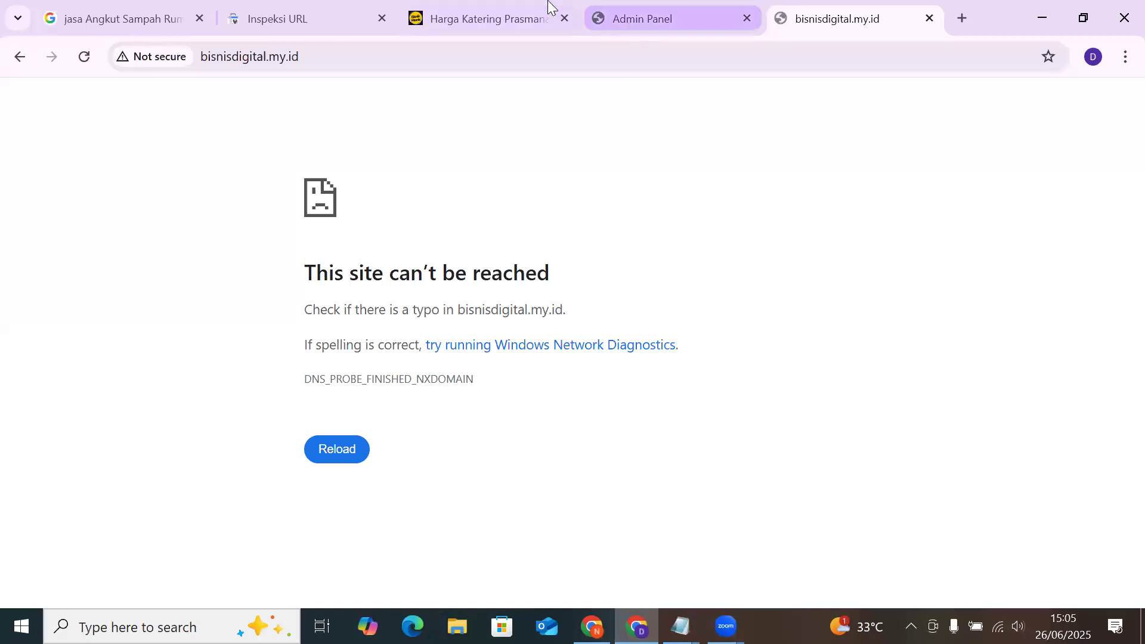
click(929, 18)
click(555, 12)
scroll(381, 274, up, 20)
click(84, 59)
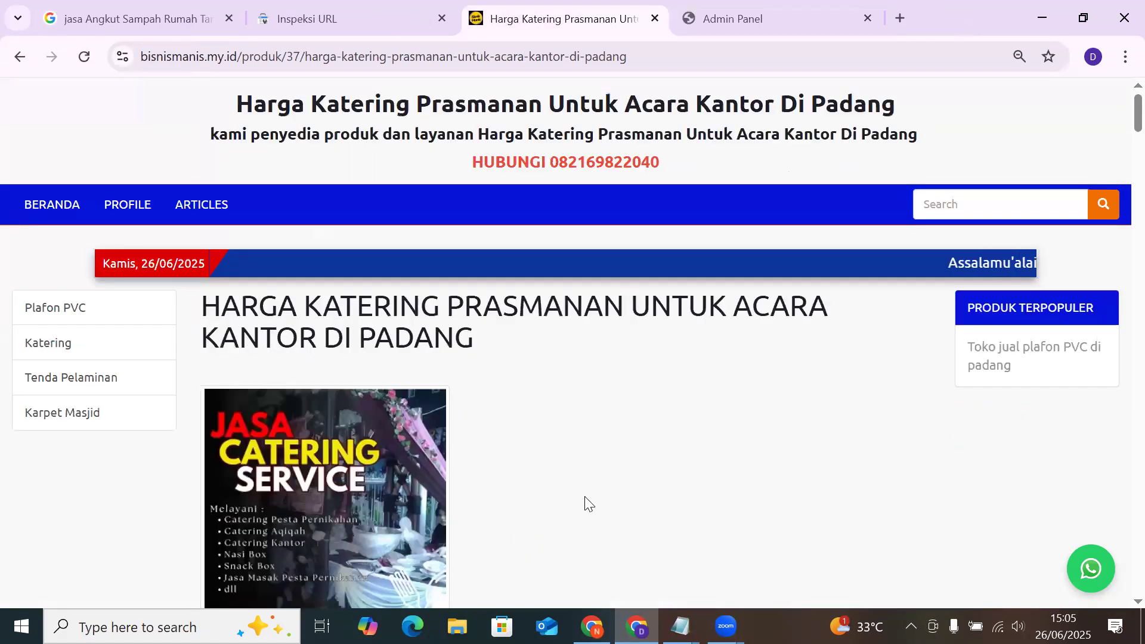
Load bisnismanis.my.id/1 and open the site's articles listing
drag(242, 61, 651, 54)
text(1)
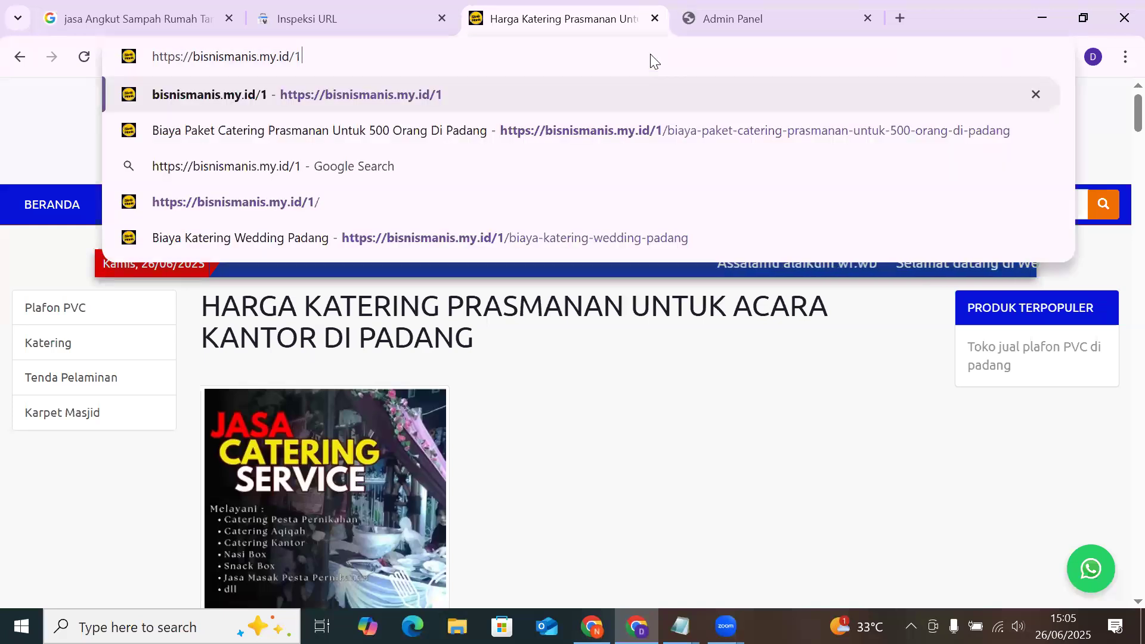
key(Return)
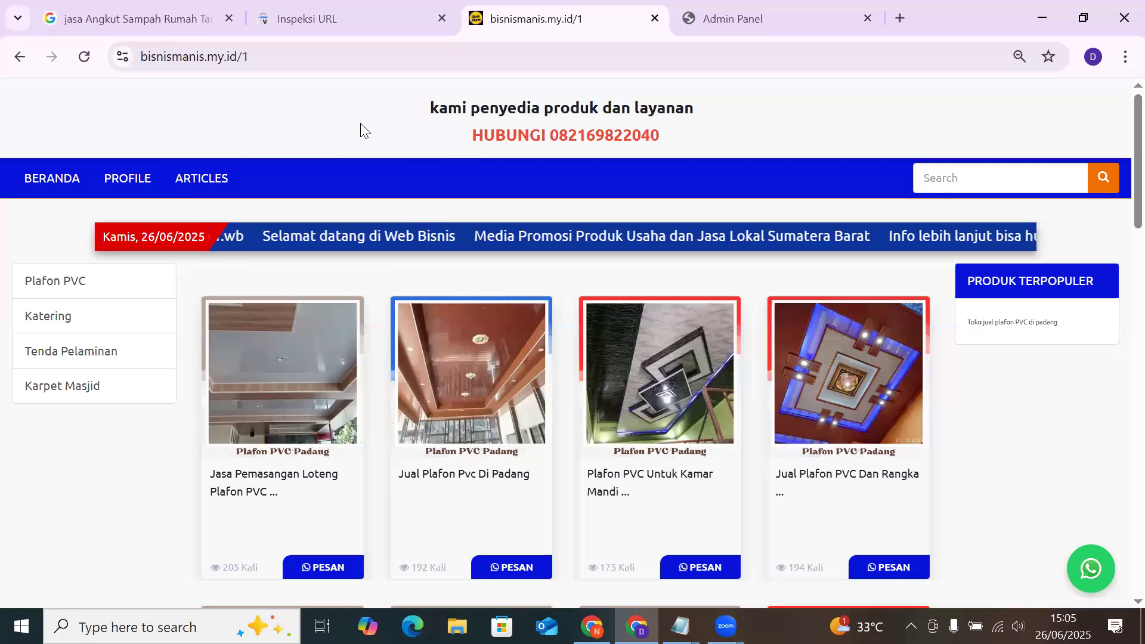
click(204, 179)
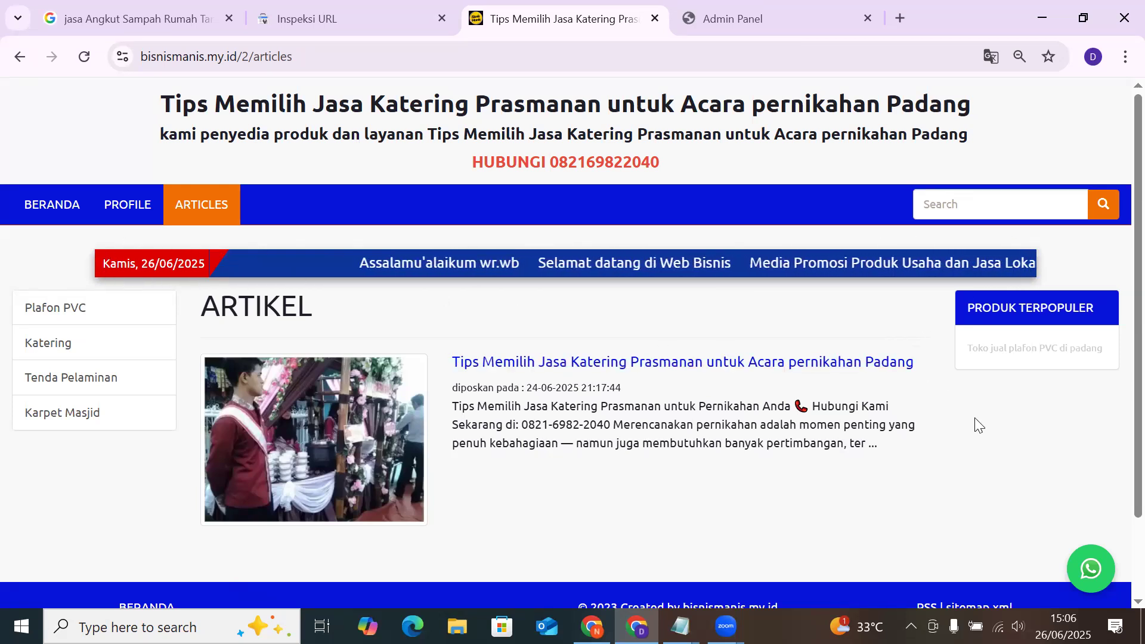
Review the articles listing and open the article Tips Memilih Jasa Katering Prasmanan untuk Acara pernikahan Padang
scroll(981, 443, down, 2)
scroll(984, 445, up, 2)
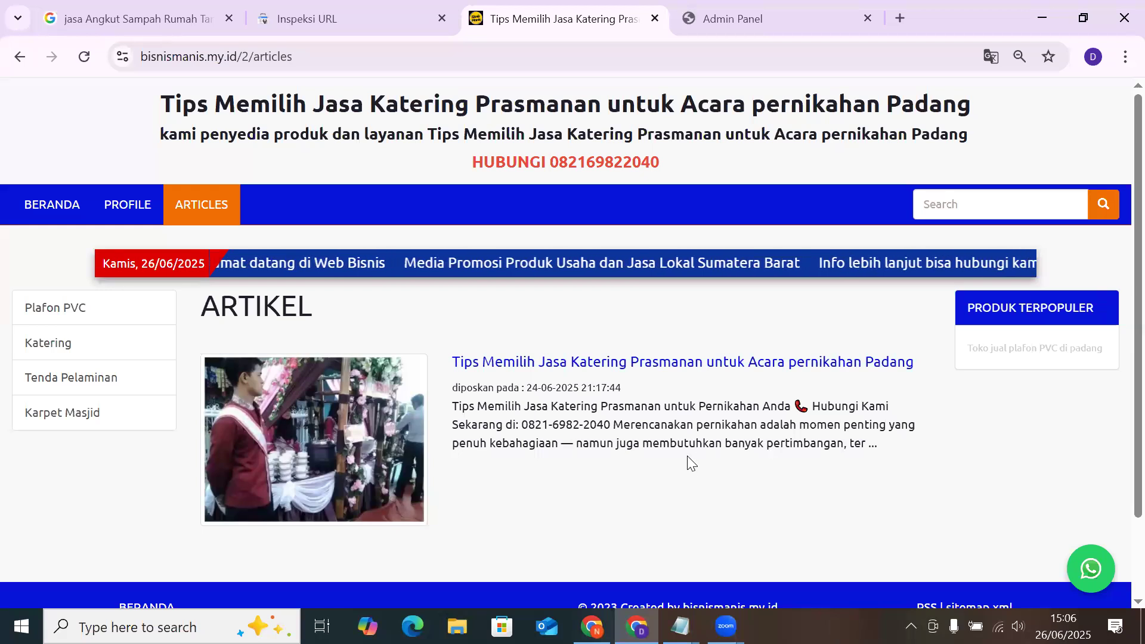
scroll(688, 463, down, 2)
scroll(688, 463, up, 2)
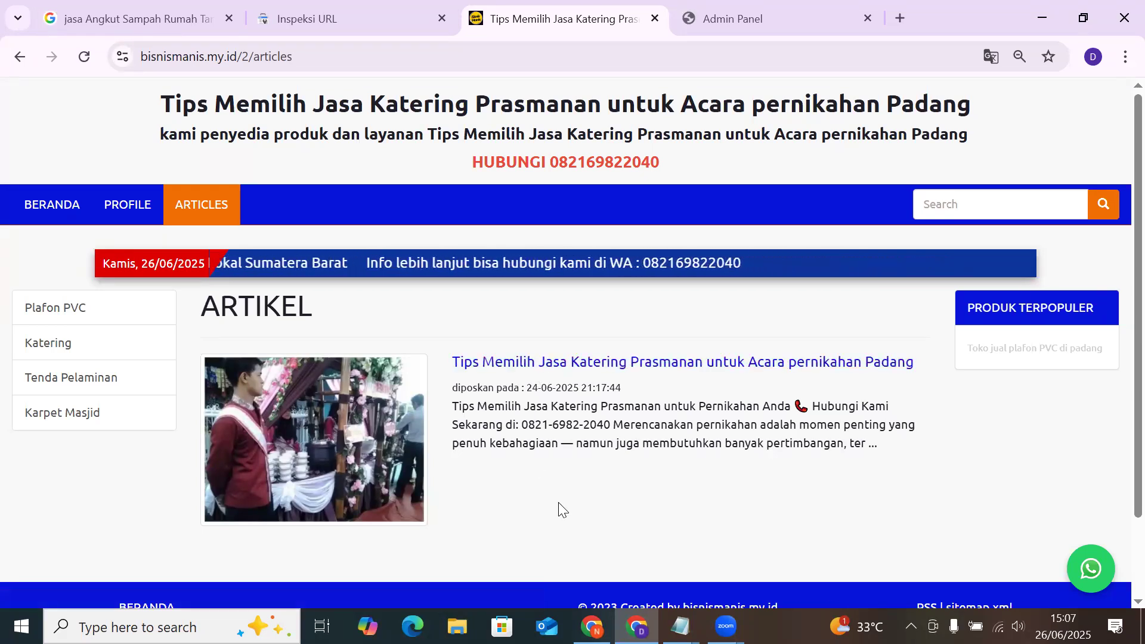
click(576, 374)
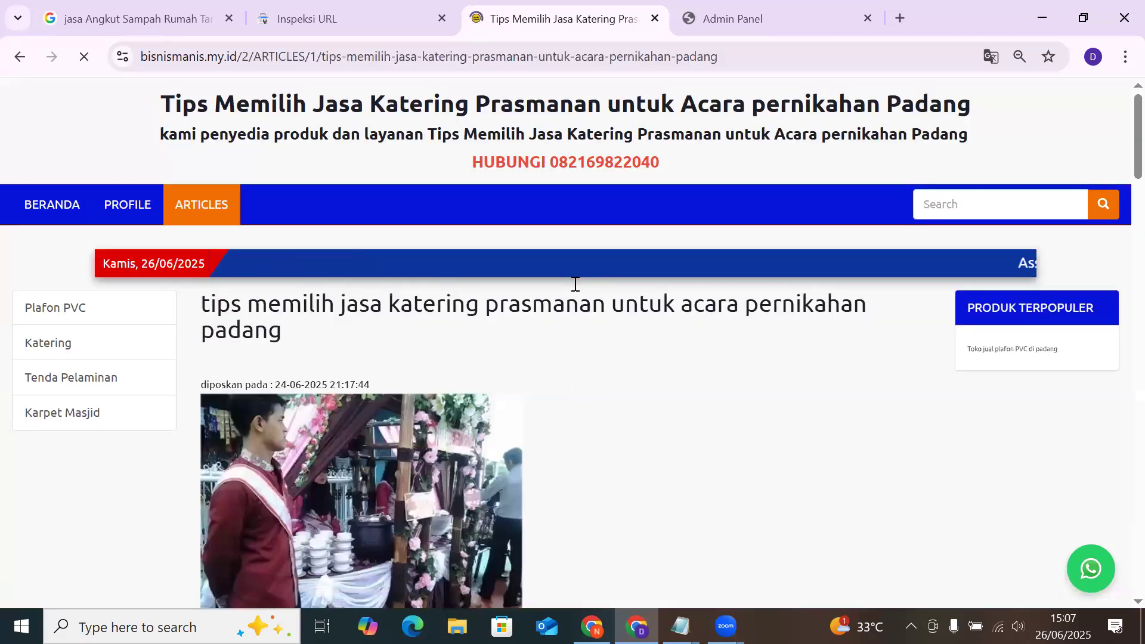
Start a new article in the bisnismanis.my.id admin panel and try the content editor's HTML source view
click(734, 18)
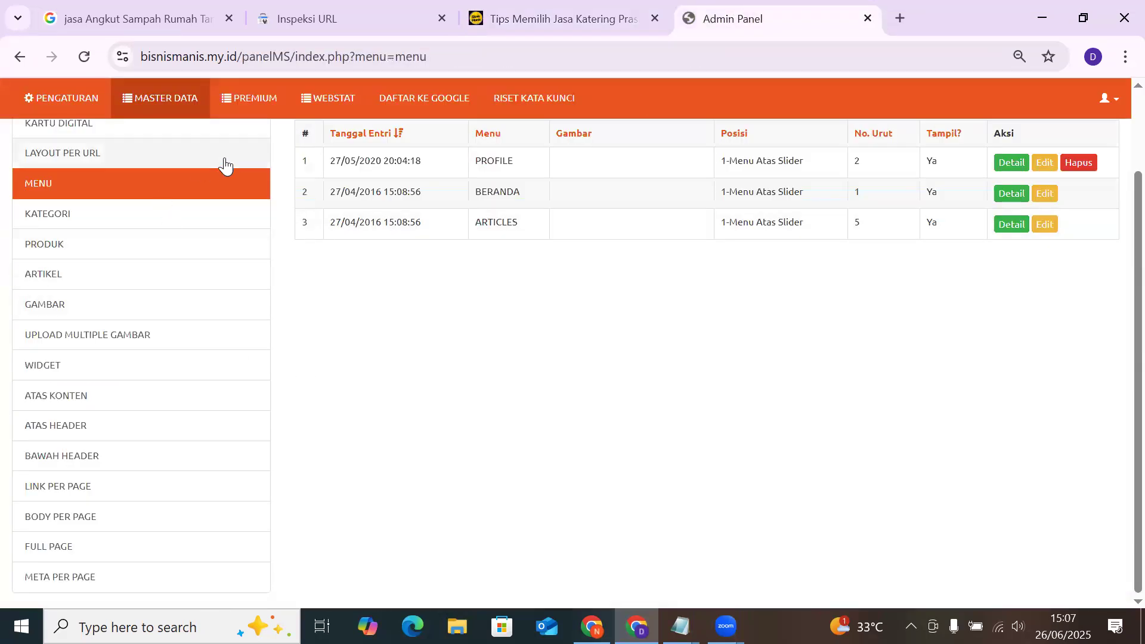
click(108, 275)
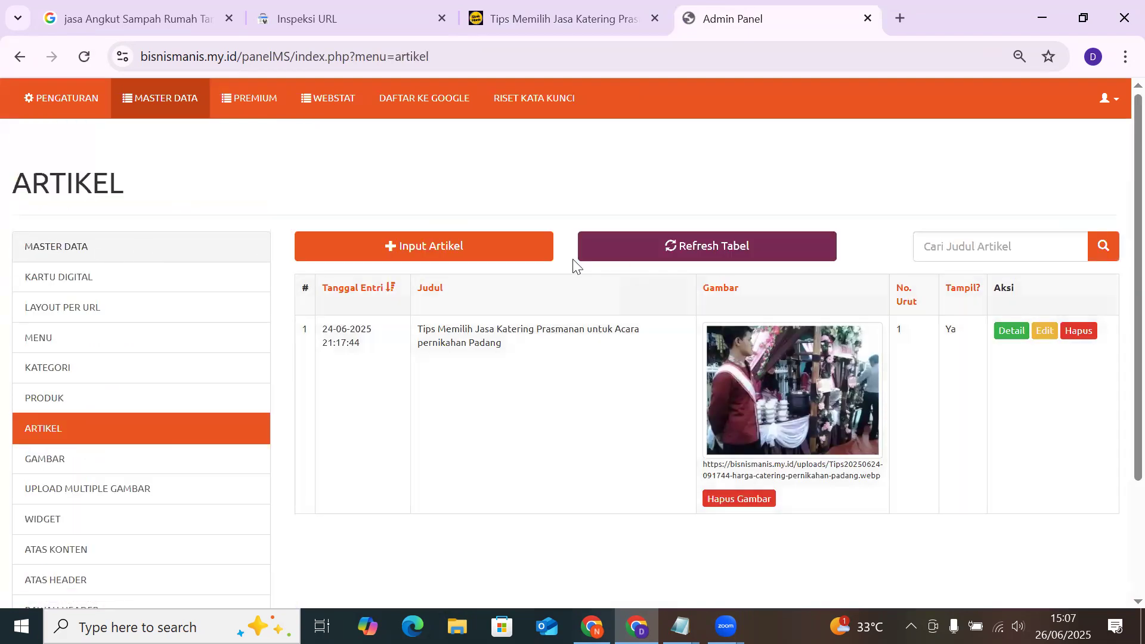
click(529, 247)
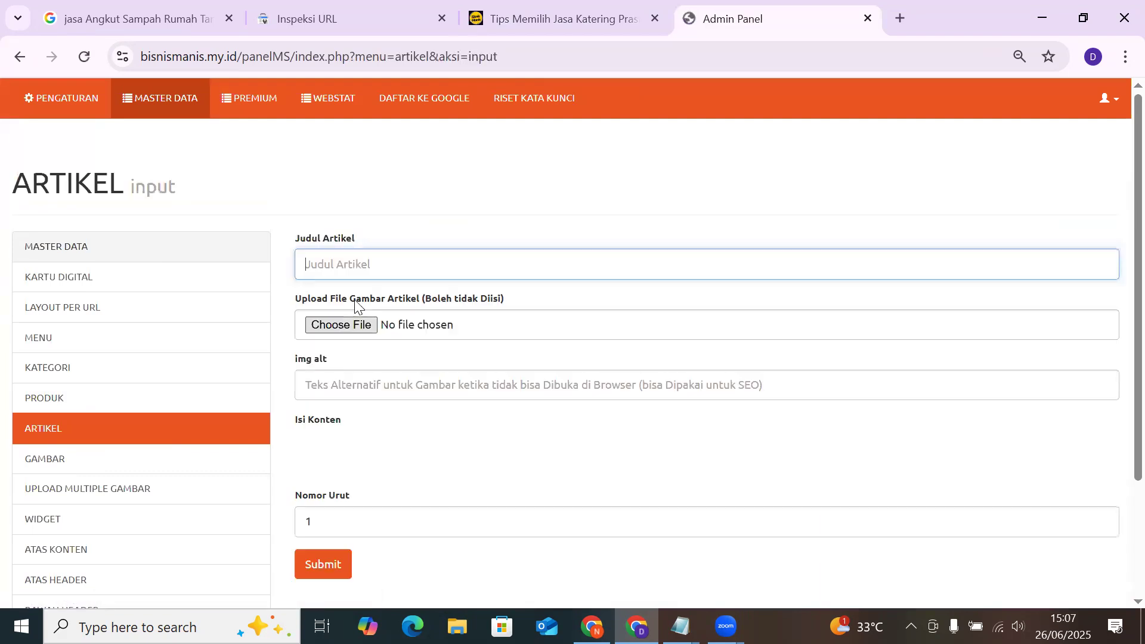
click(327, 445)
scroll(349, 393, down, 3)
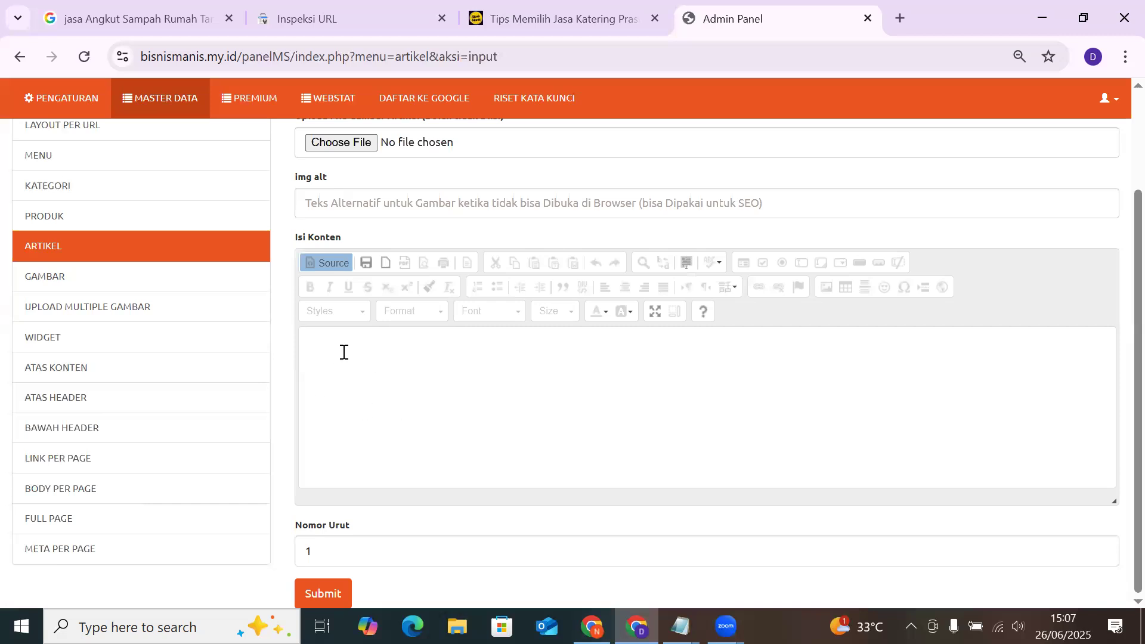
click(332, 268)
click(339, 258)
click(339, 261)
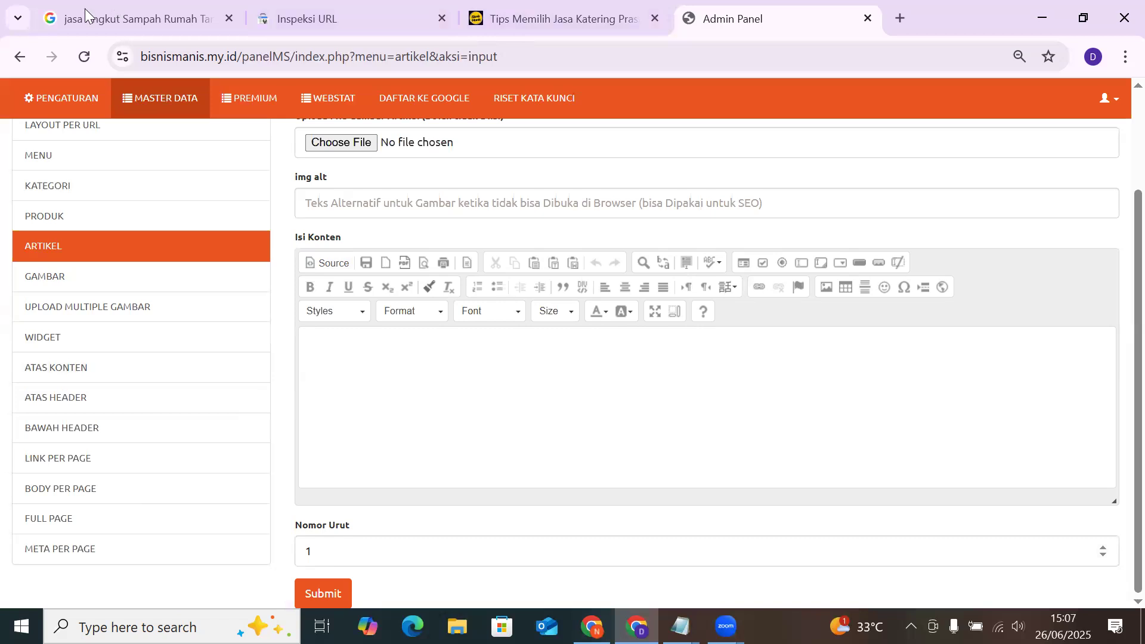
Switch to the dalianresto.com admin panel and copy the full Konten code from the dalian resto entry in Landing P3 Multi
key(alt+Tab)
click(127, 7)
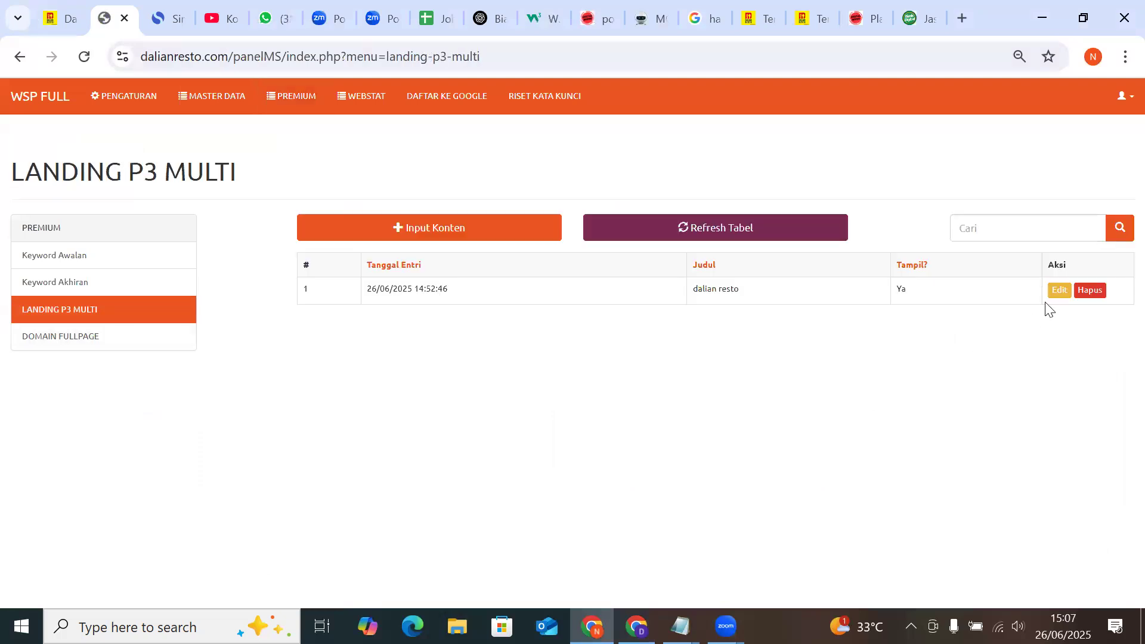
click(1055, 293)
click(433, 511)
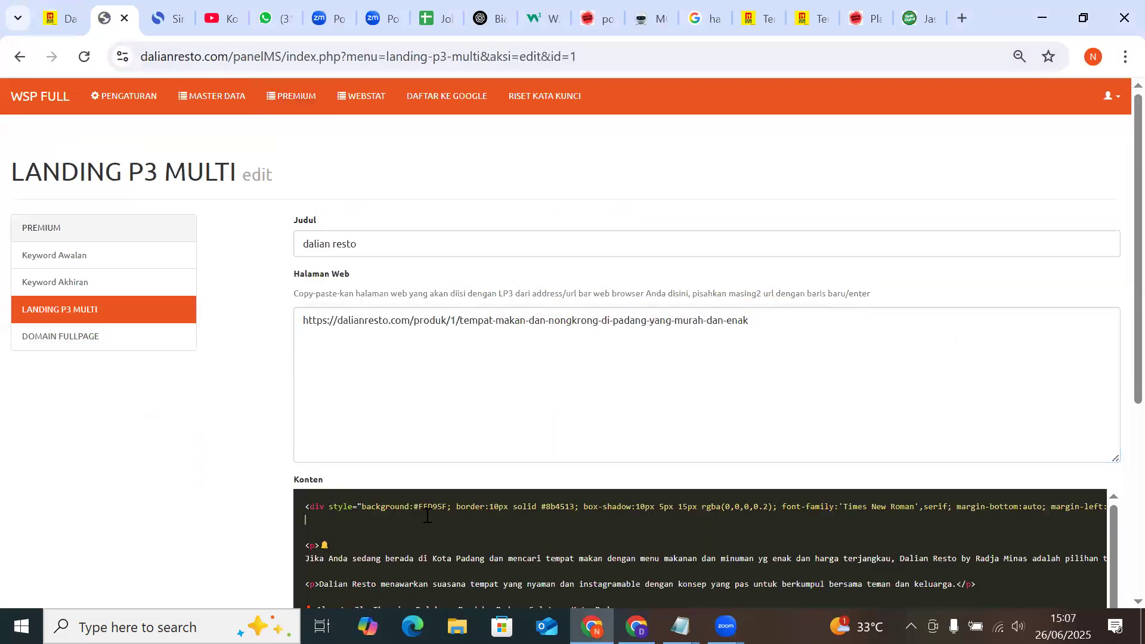
key(ctrl+a)
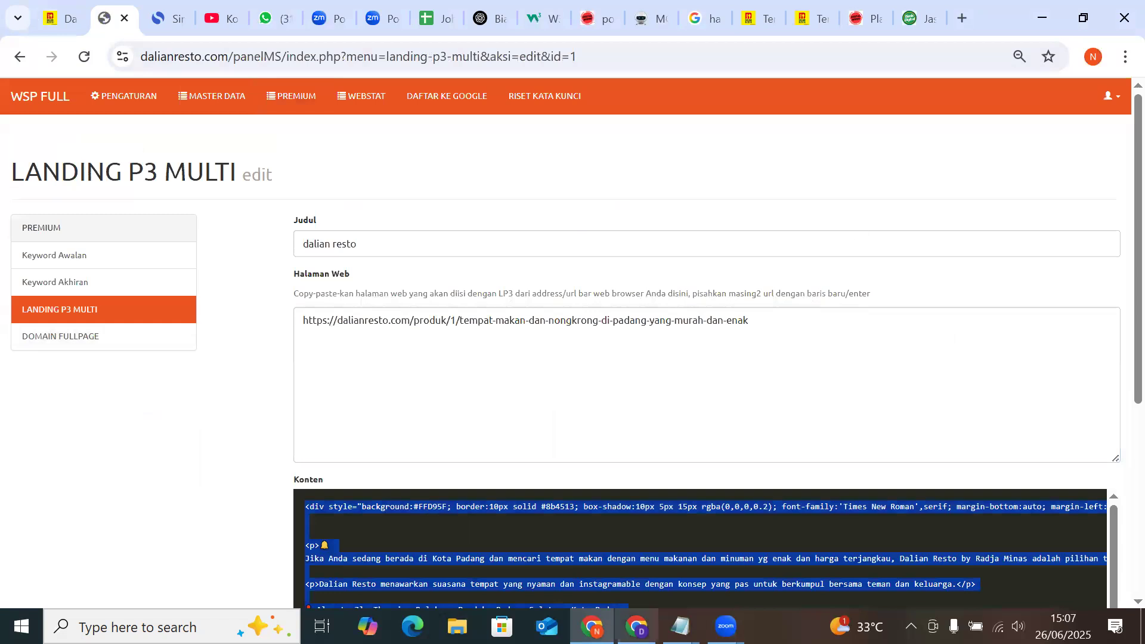
Return to the new article form, paste the copied code as HTML source in Isi Konten and show it rendered
key(alt+Tab)
click(332, 268)
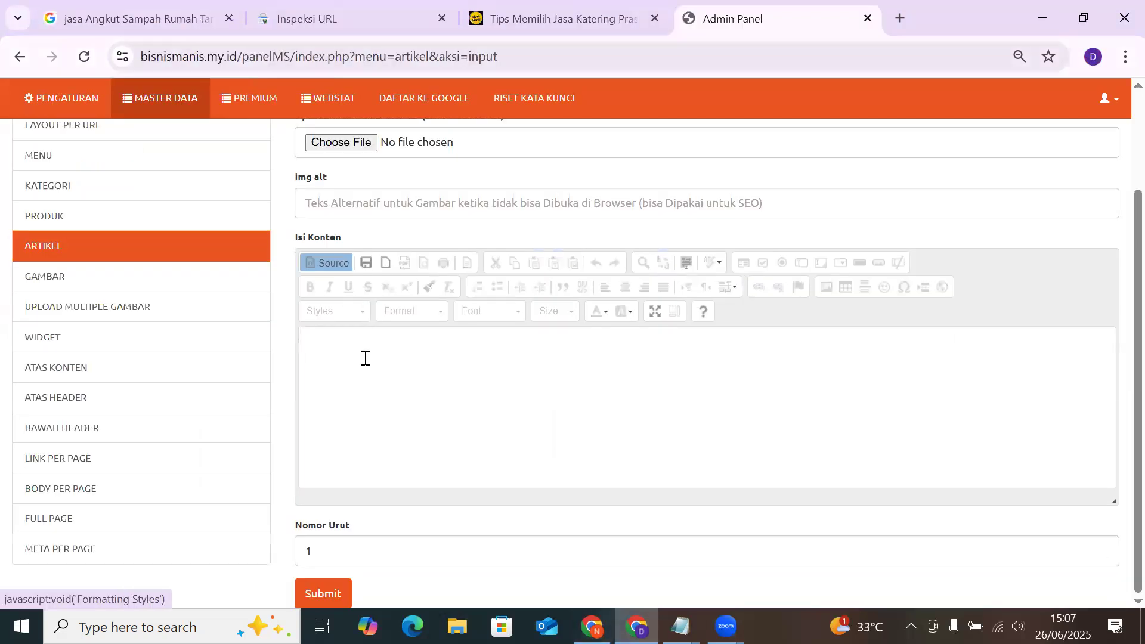
key(ctrl+v)
click(327, 263)
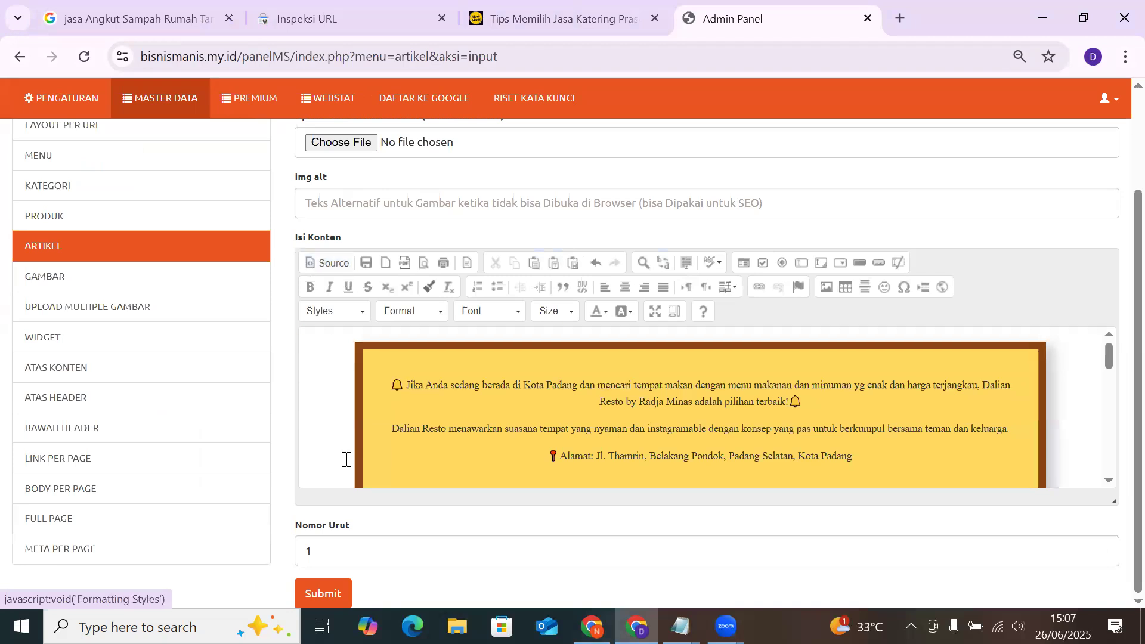
Set the article title to "dalian resto" and submit the new article
click(328, 582)
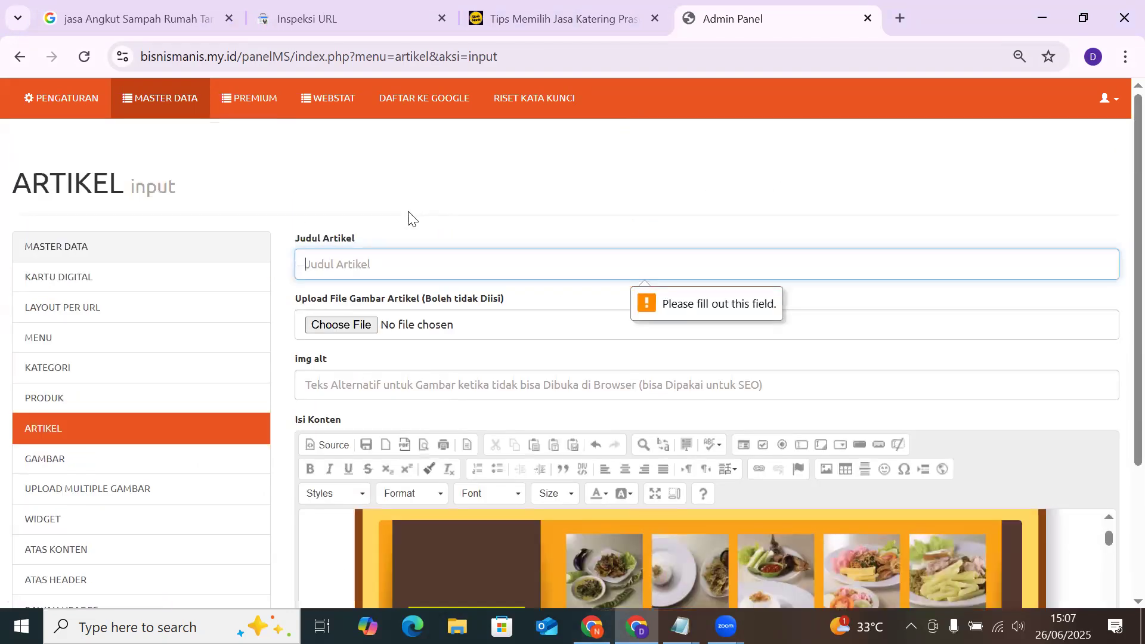
click(406, 261)
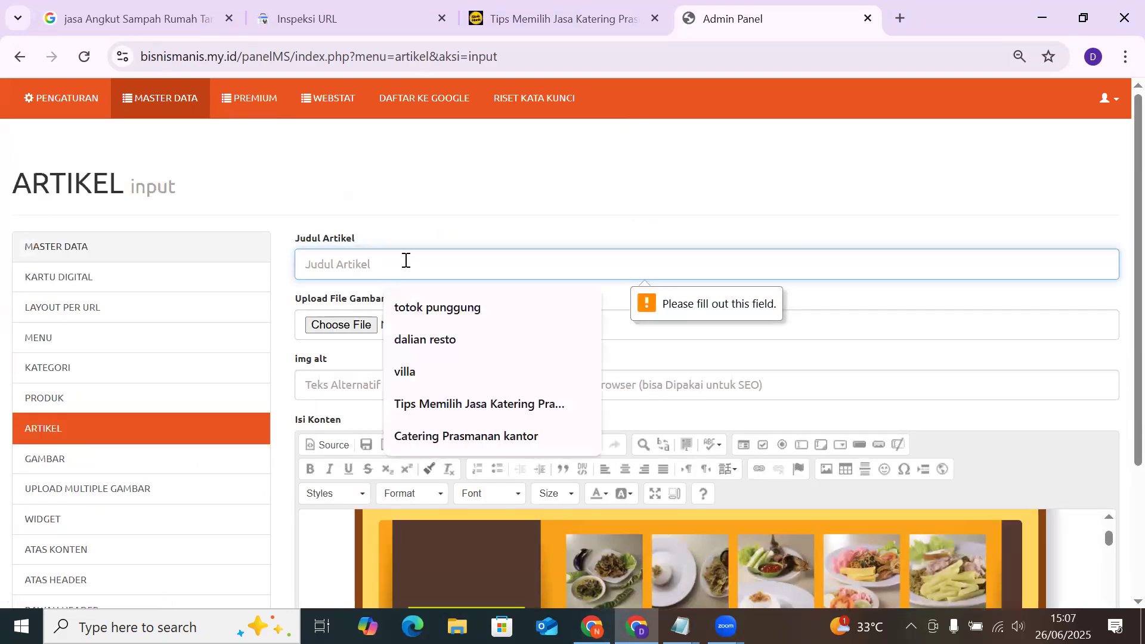
text(dalian resto)
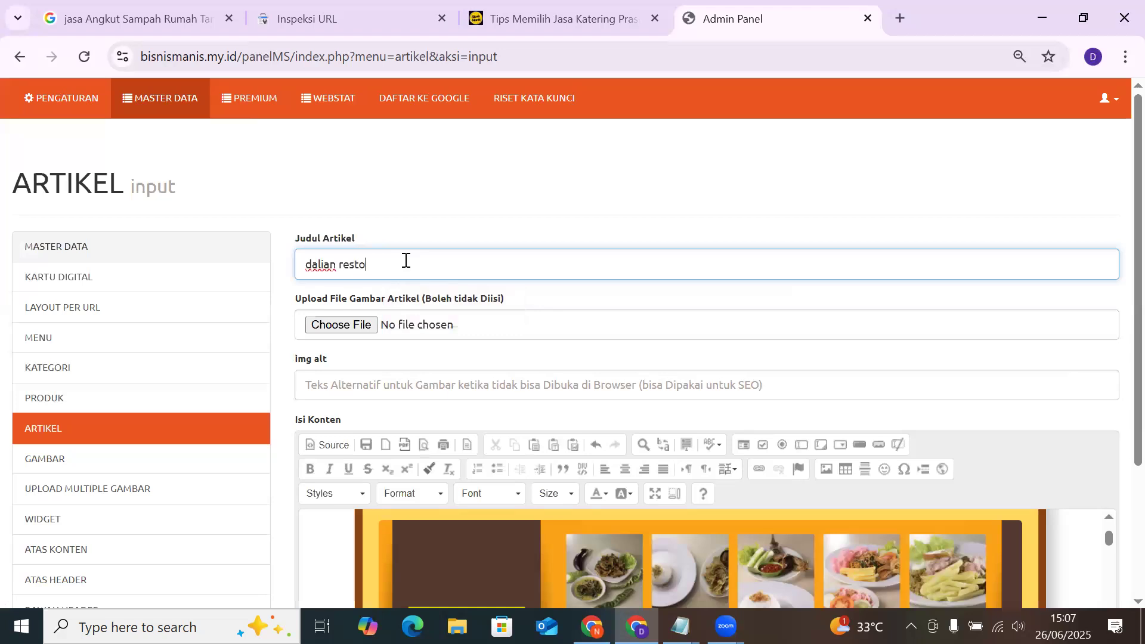
key(Return)
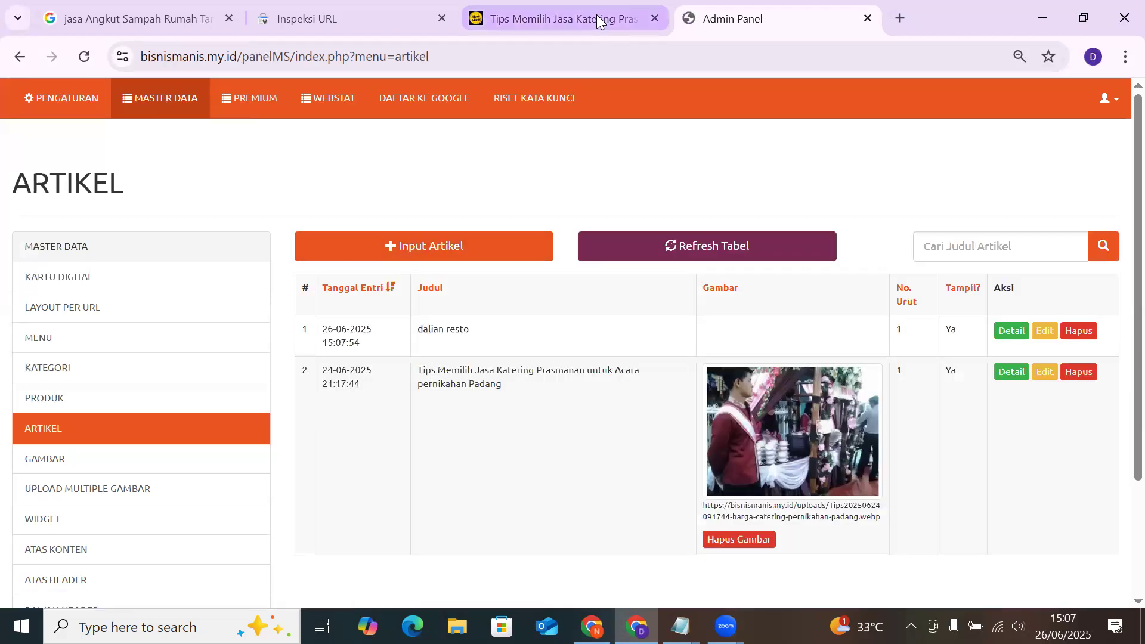
Refresh the public articles listing on bisnismanis.my.id and open the dalian resto article
click(597, 18)
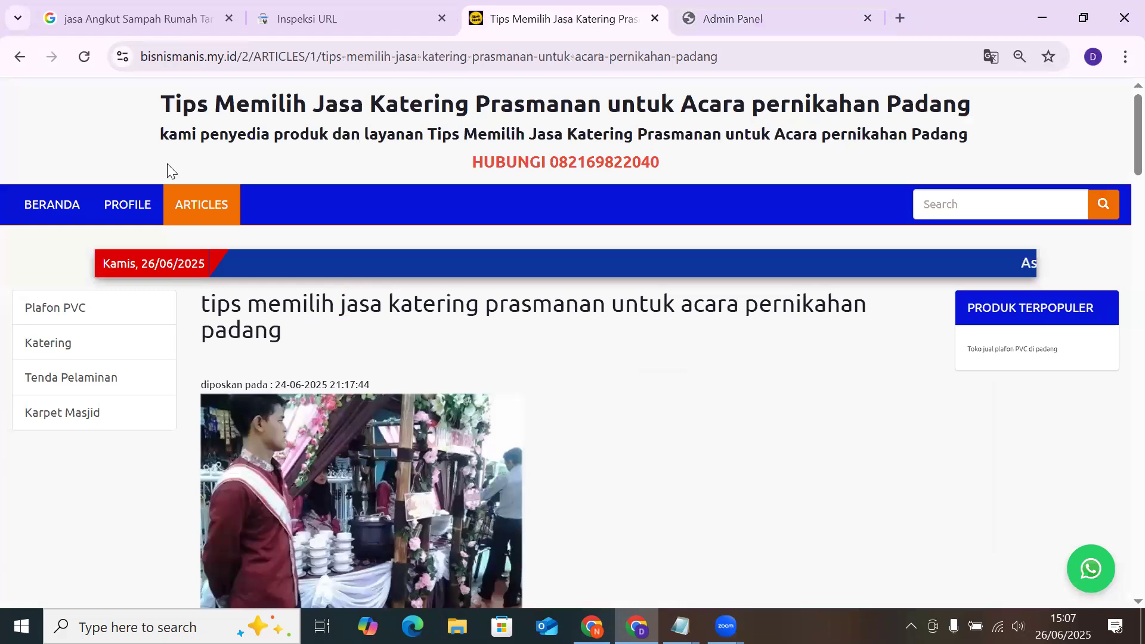
click(179, 223)
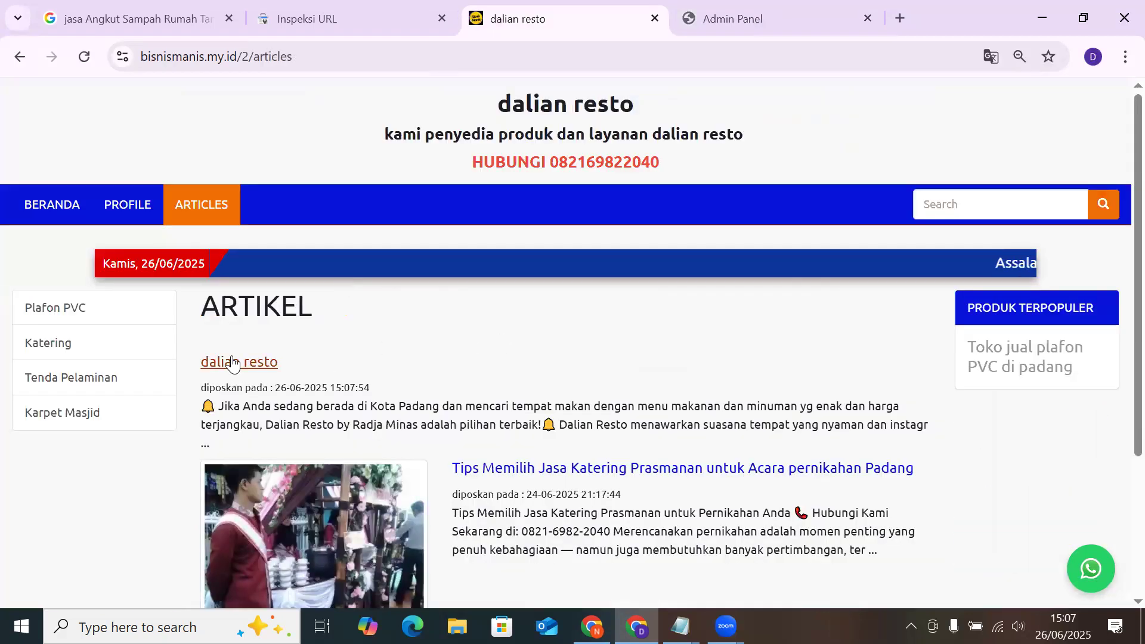
click(233, 361)
Review the published dalian resto article from its introduction through the location, food and drink photos and back to the title
scroll(633, 239, down, 4)
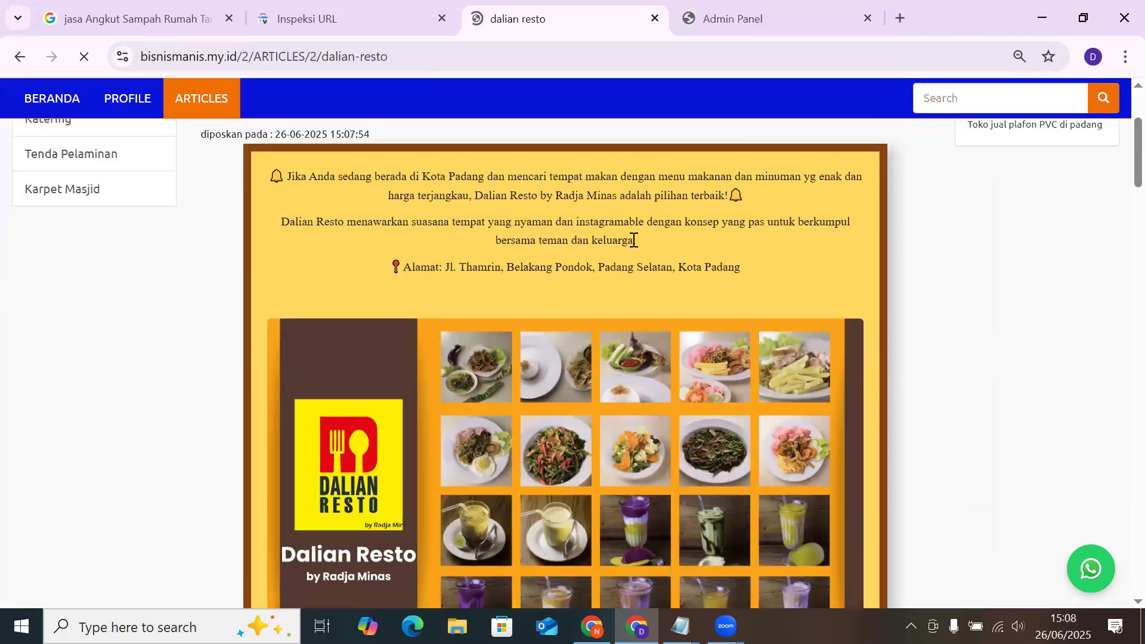
scroll(634, 240, down, 20)
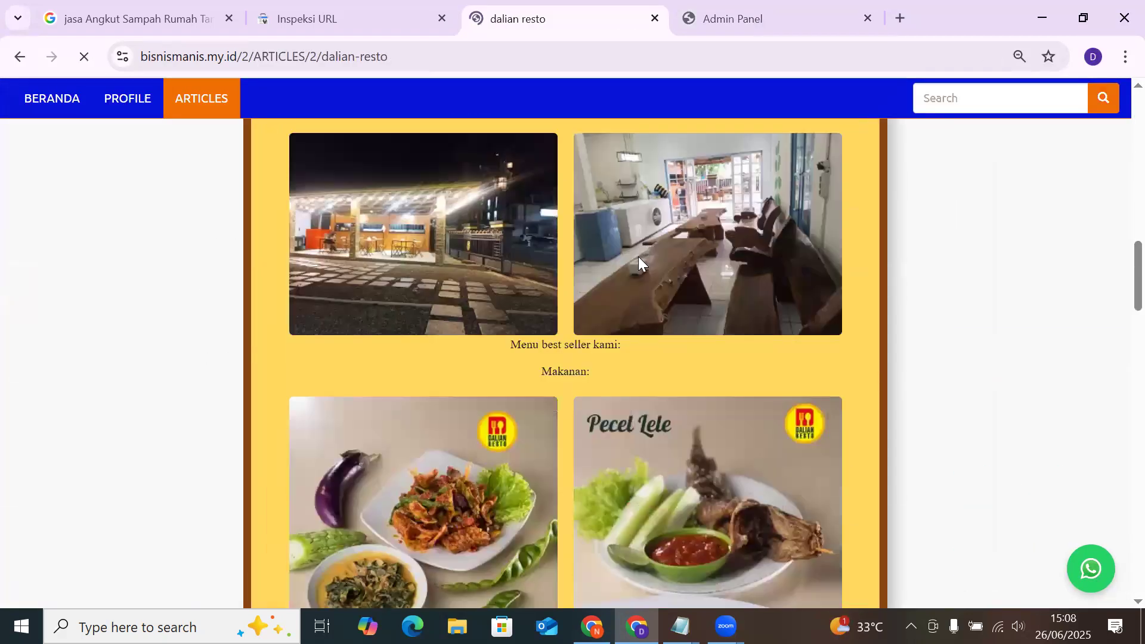
scroll(600, 290, down, 15)
scroll(600, 295, up, 12)
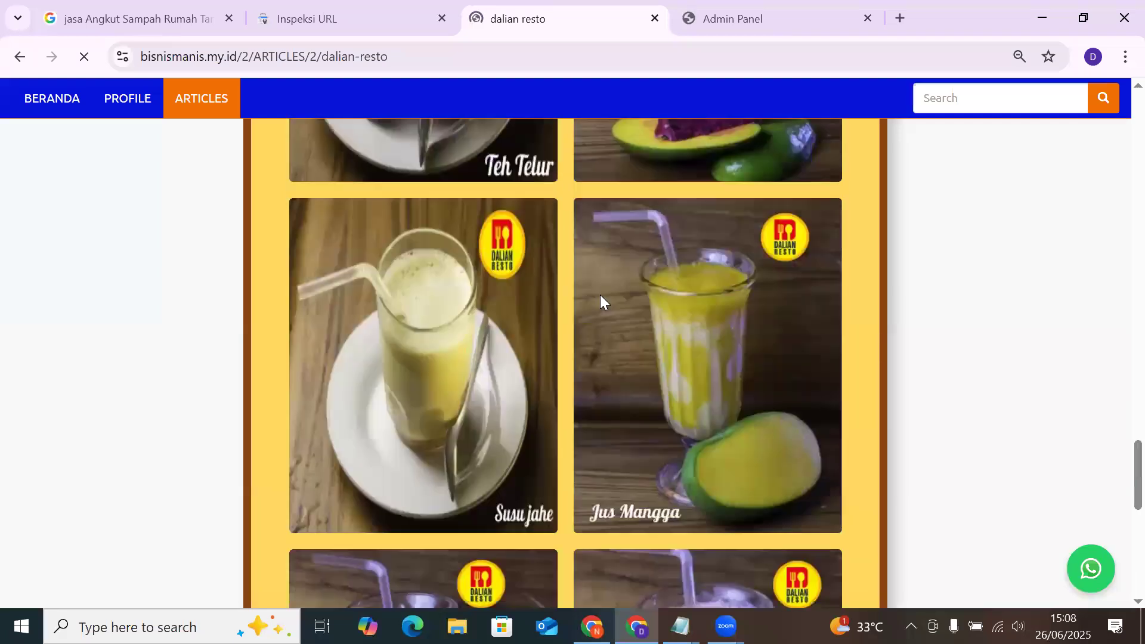
scroll(600, 295, up, 20)
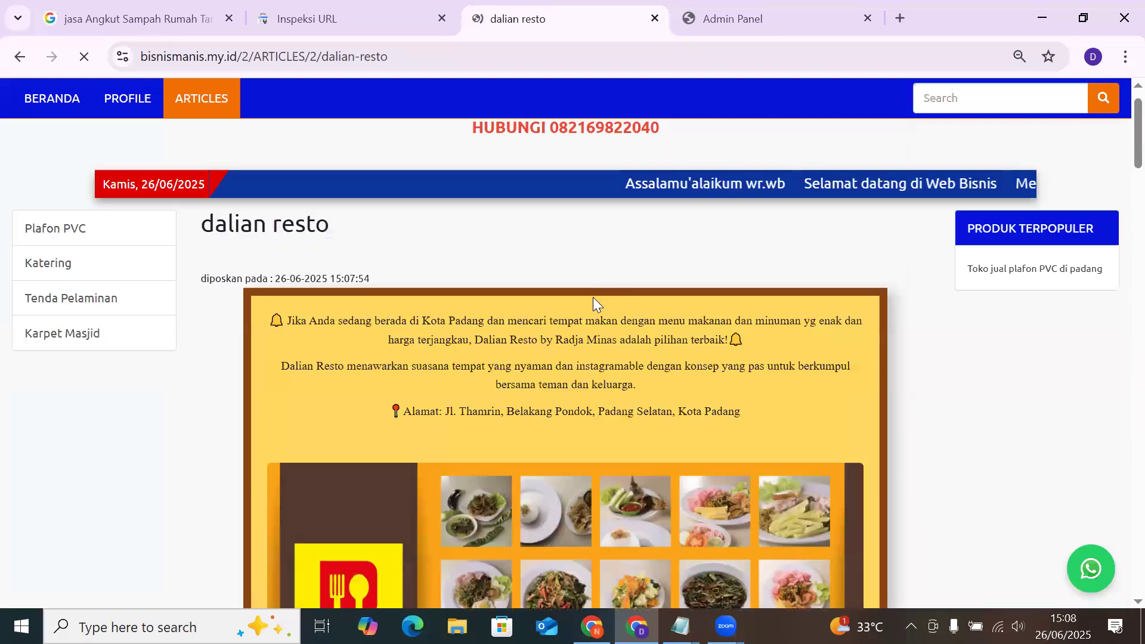
scroll(584, 289, down, 20)
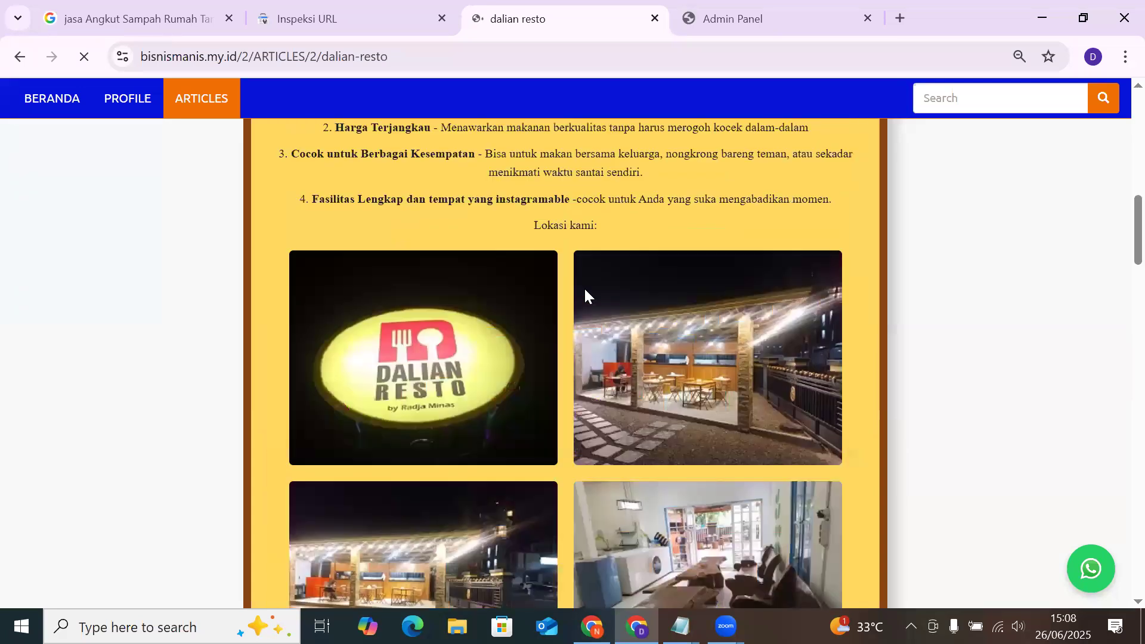
scroll(583, 289, down, 15)
scroll(583, 289, up, 12)
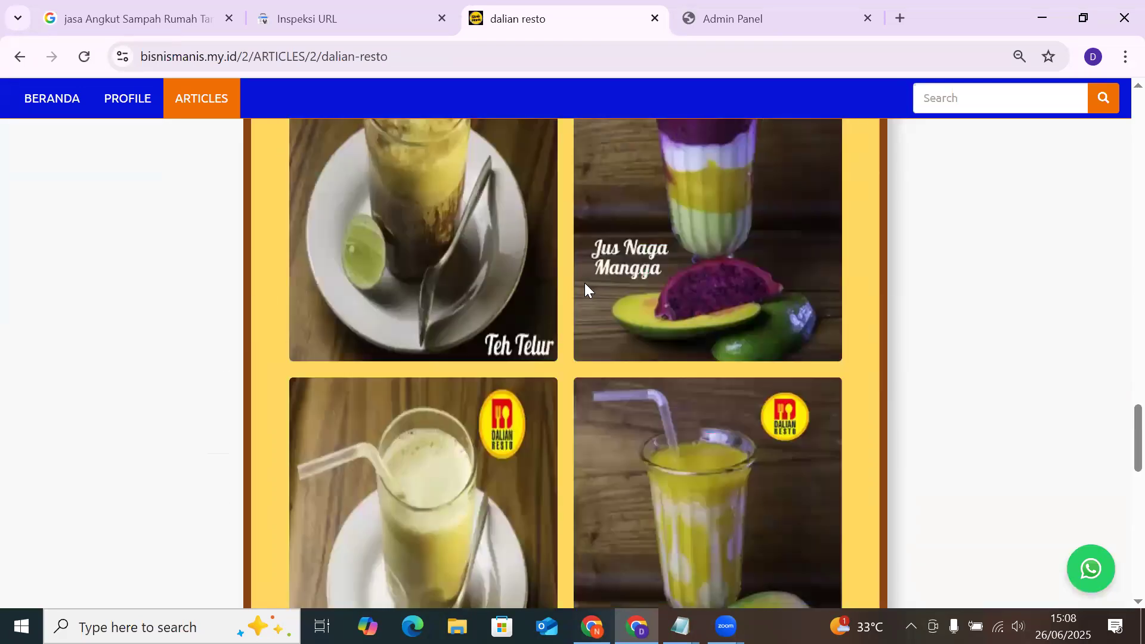
scroll(584, 282, down, 5)
scroll(587, 282, down, 8)
scroll(590, 273, up, 15)
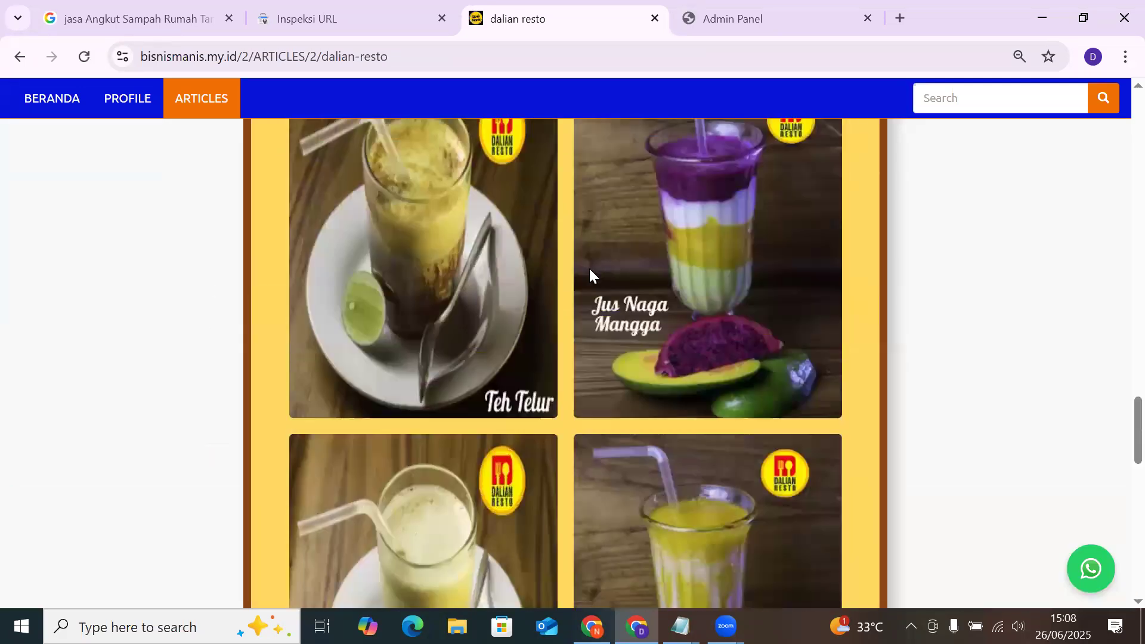
scroll(589, 272, up, 10)
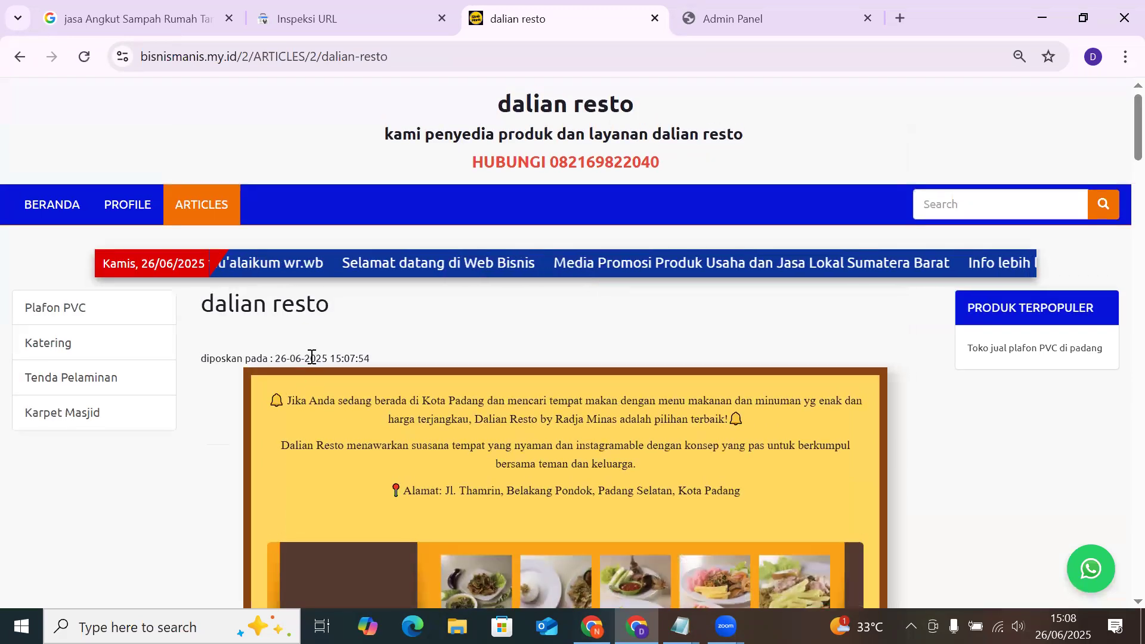
Examine the dalian resto article's opening paragraphs and the menu photo banner beneath them
scroll(285, 355, down, 2)
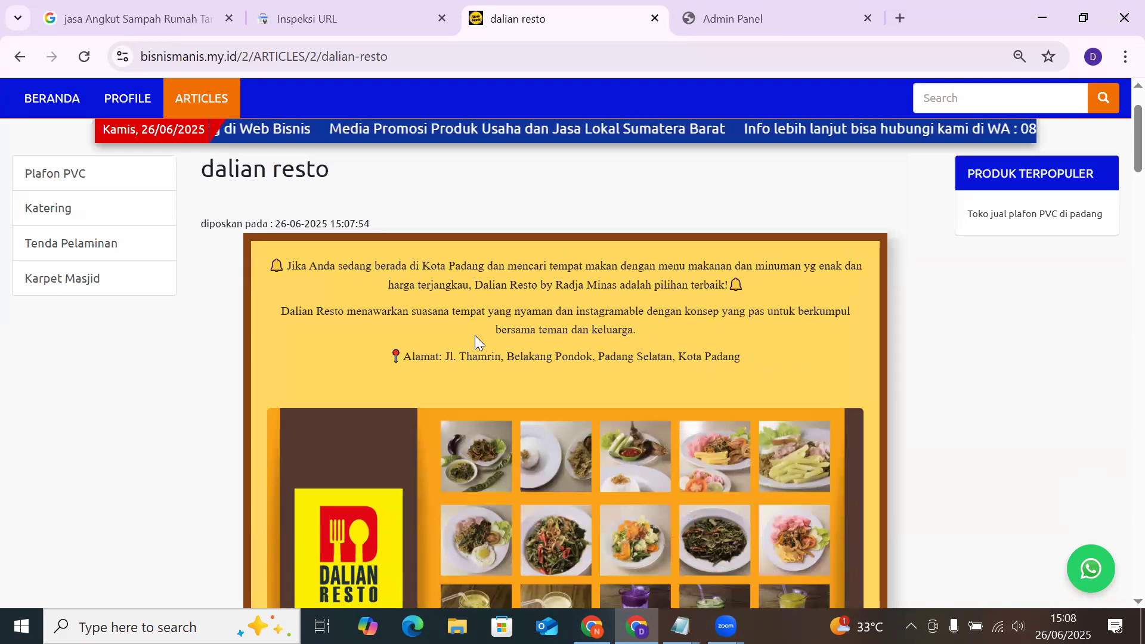
scroll(475, 336, down, 5)
scroll(475, 335, up, 2)
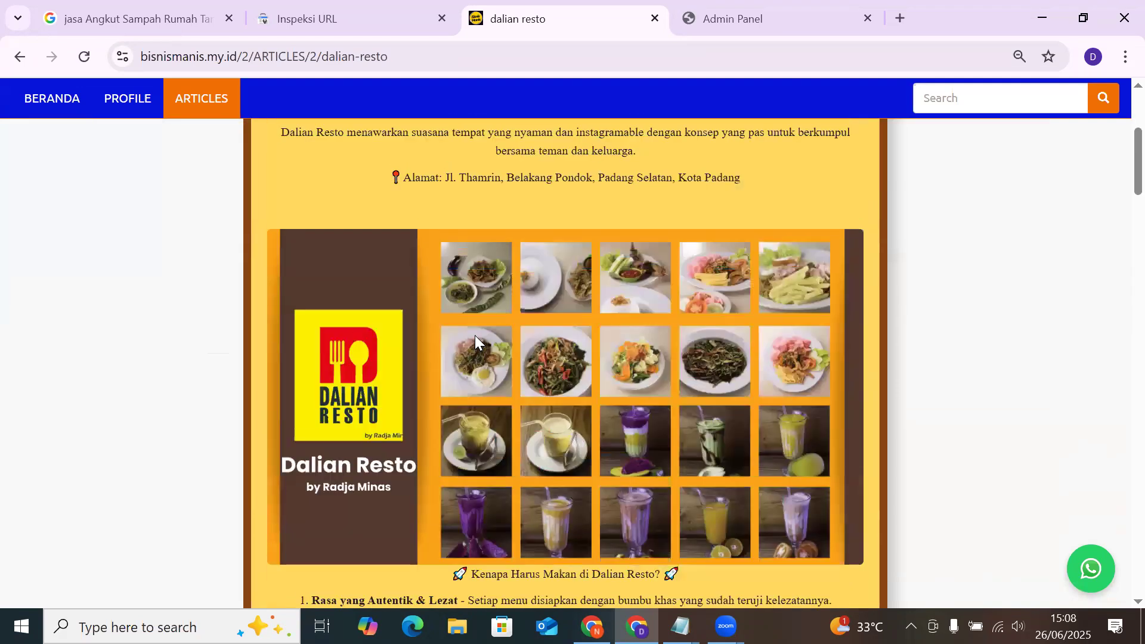
Examine the title and opening paragraphs of the dalian resto article and return to the articles listing
scroll(442, 328, up, 3)
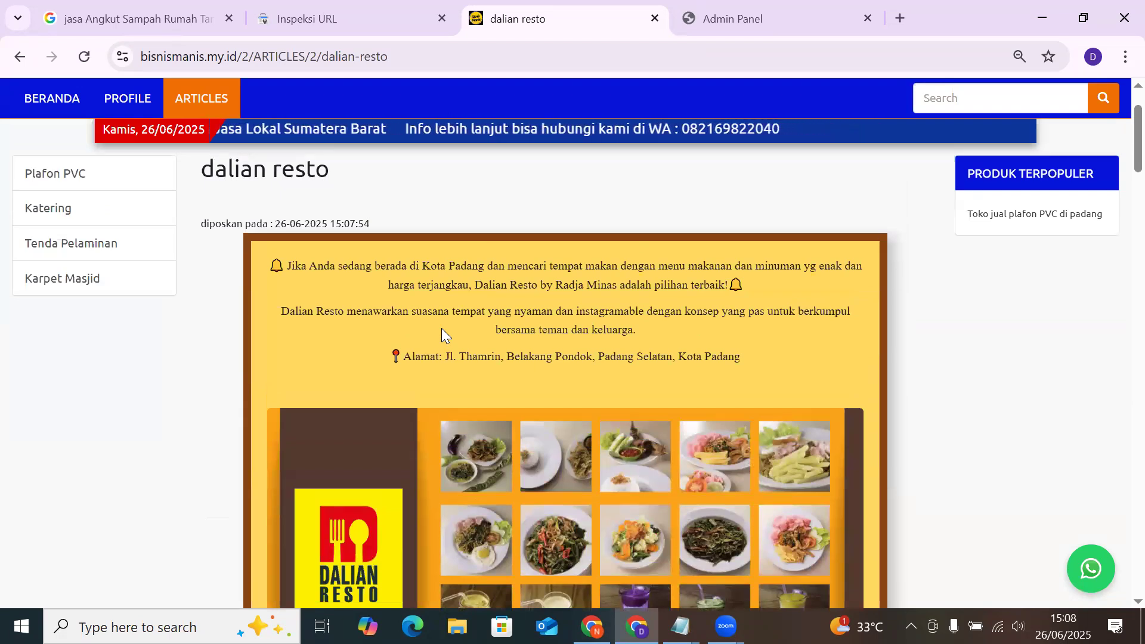
scroll(339, 309, up, 2)
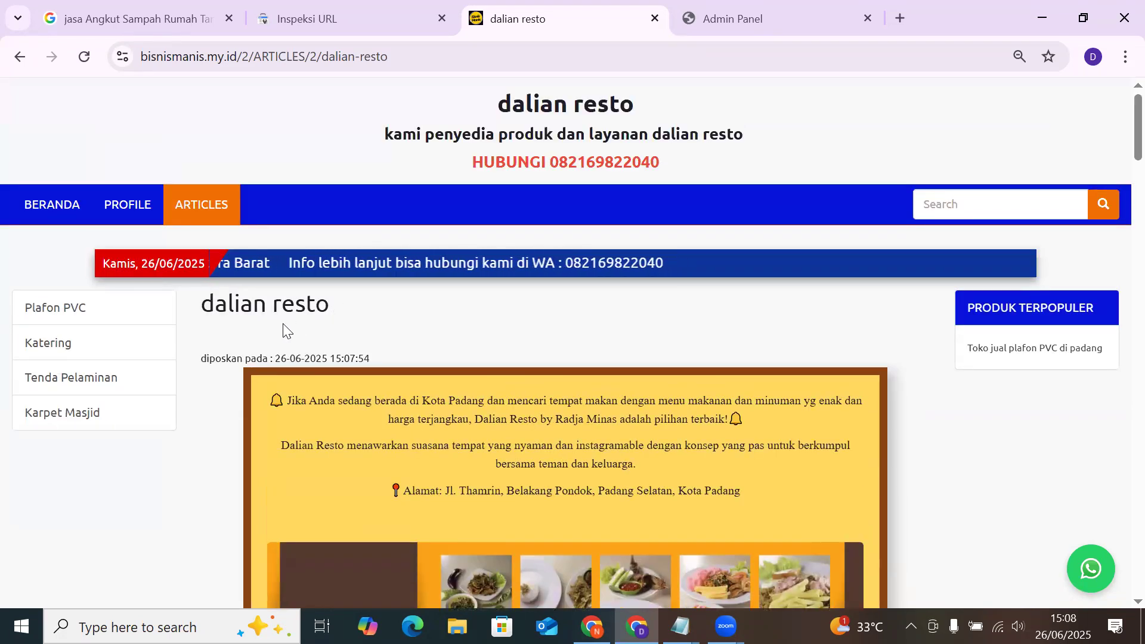
scroll(311, 346, down, 2)
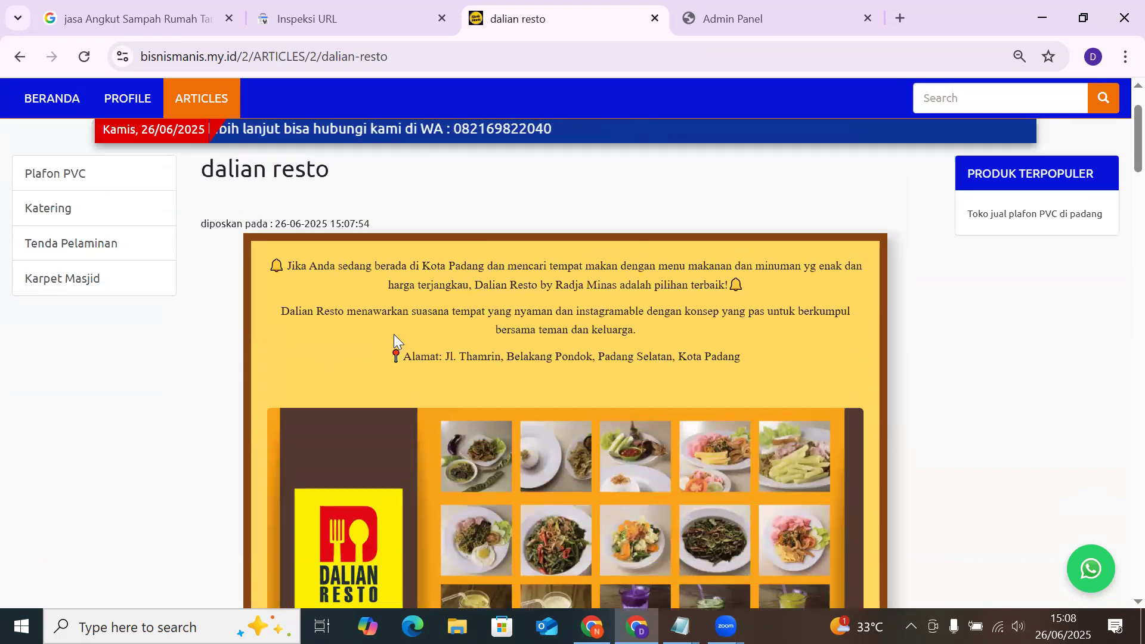
scroll(437, 322, up, 2)
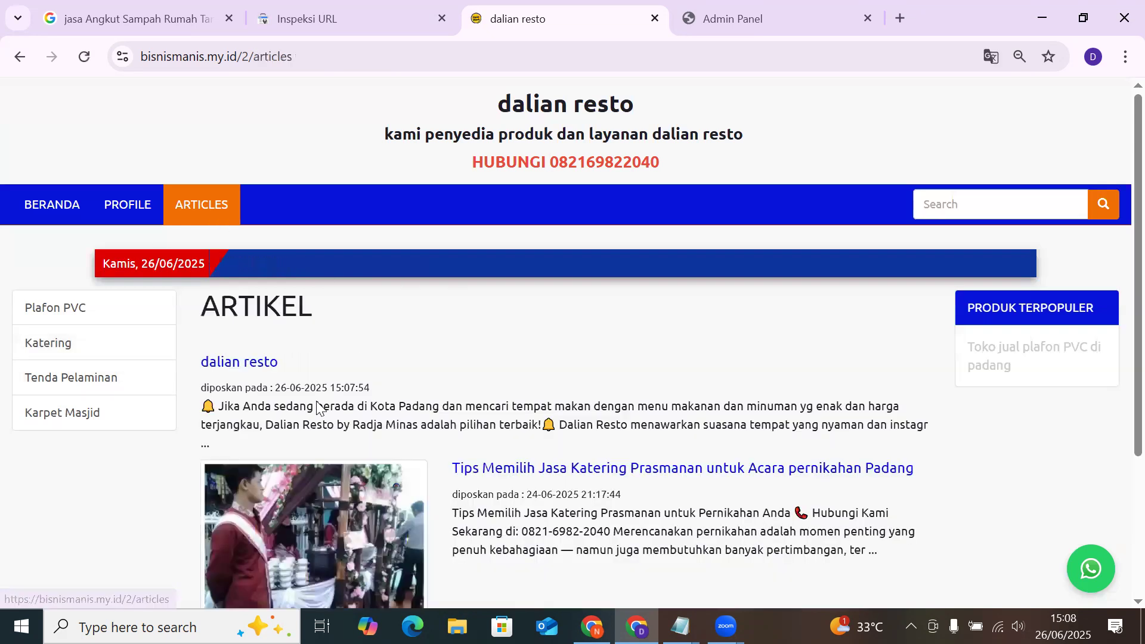
Open the article "Tips Memilih Jasa Katering Prasmanan untuk Acara pernikahan Padang" from the listing and review its photos and text
scroll(578, 425, down, 2)
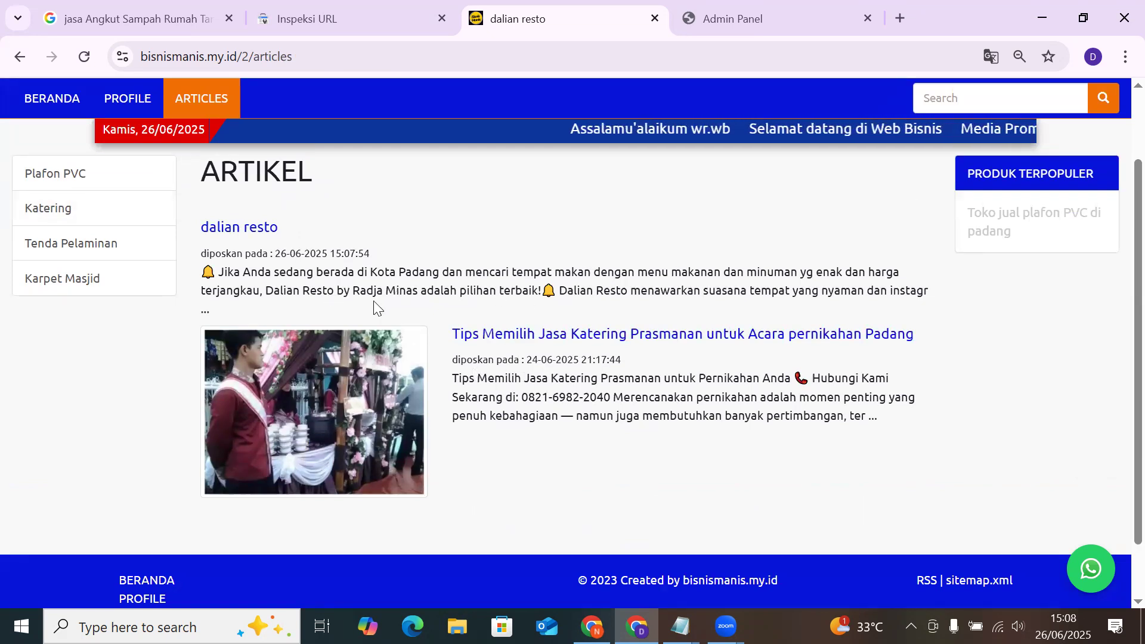
scroll(496, 332, up, 2)
scroll(504, 332, down, 2)
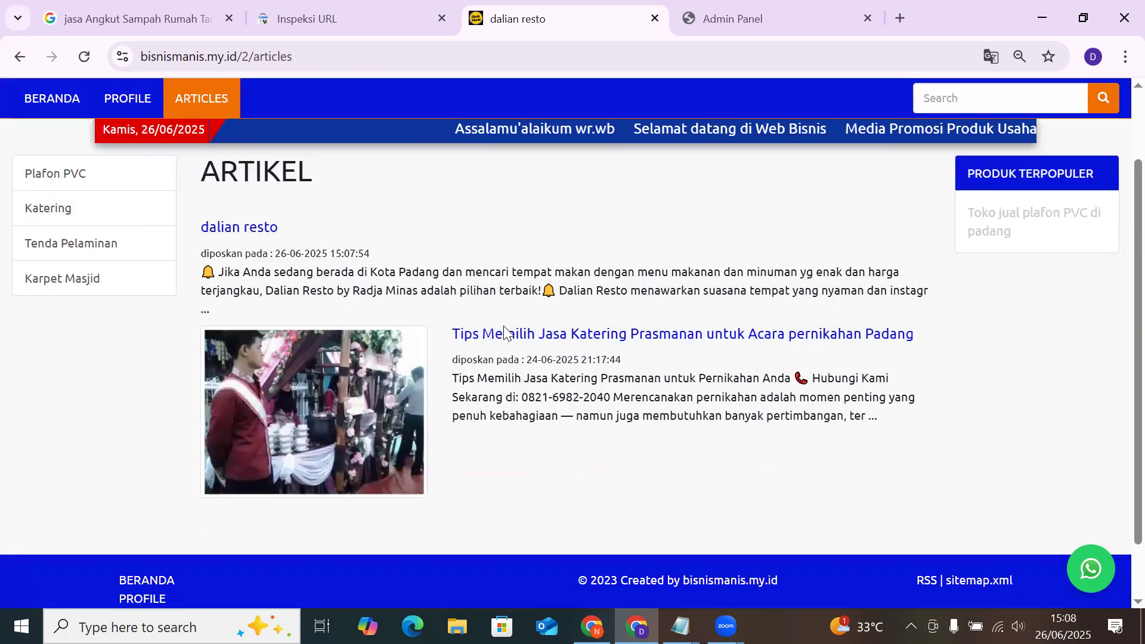
click(533, 345)
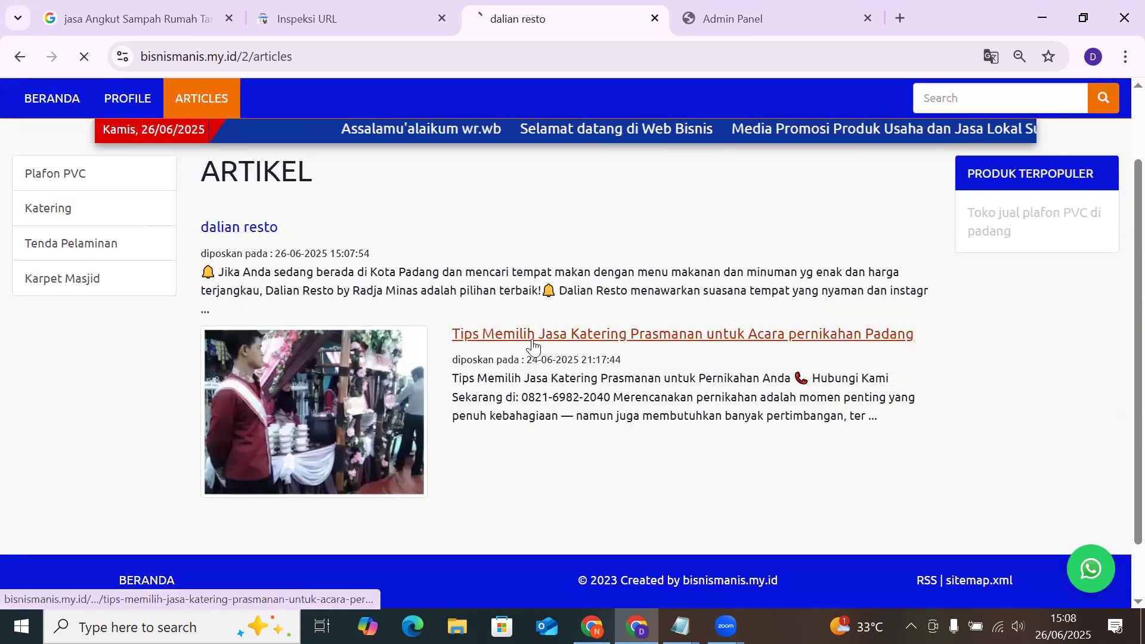
scroll(532, 341, down, 5)
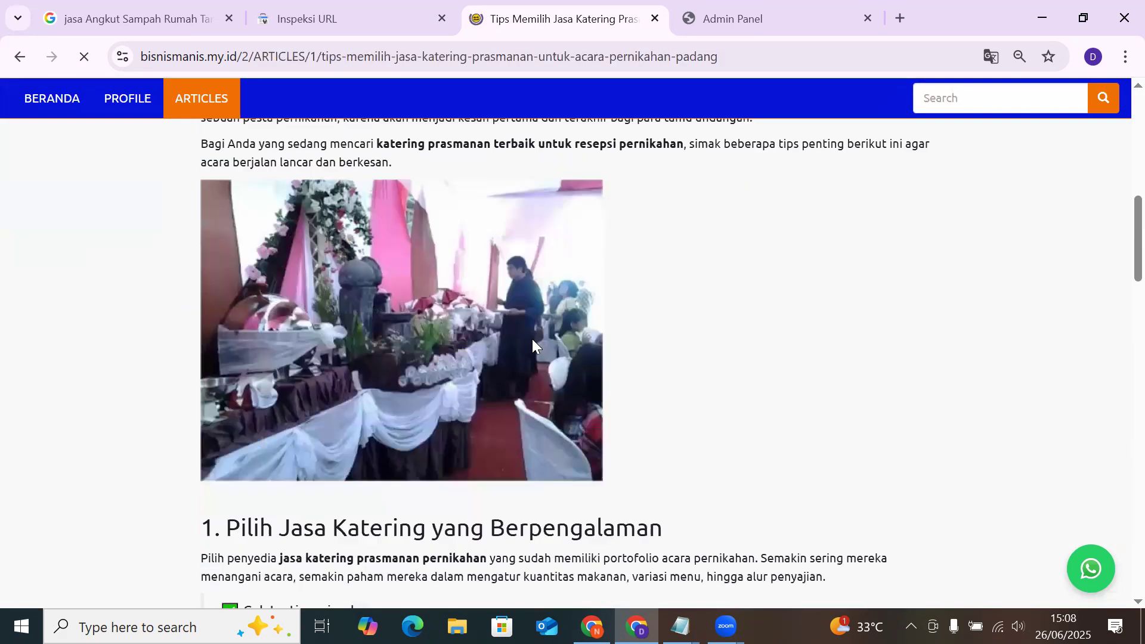
scroll(233, 528, down, 5)
scroll(548, 363, down, 9)
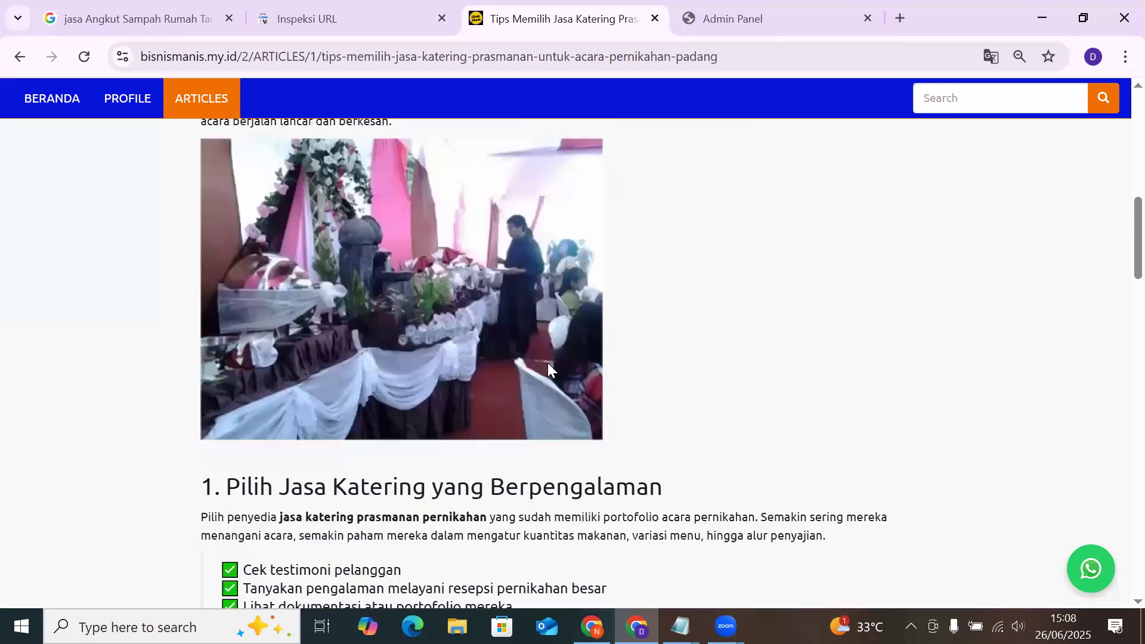
scroll(548, 363, up, 15)
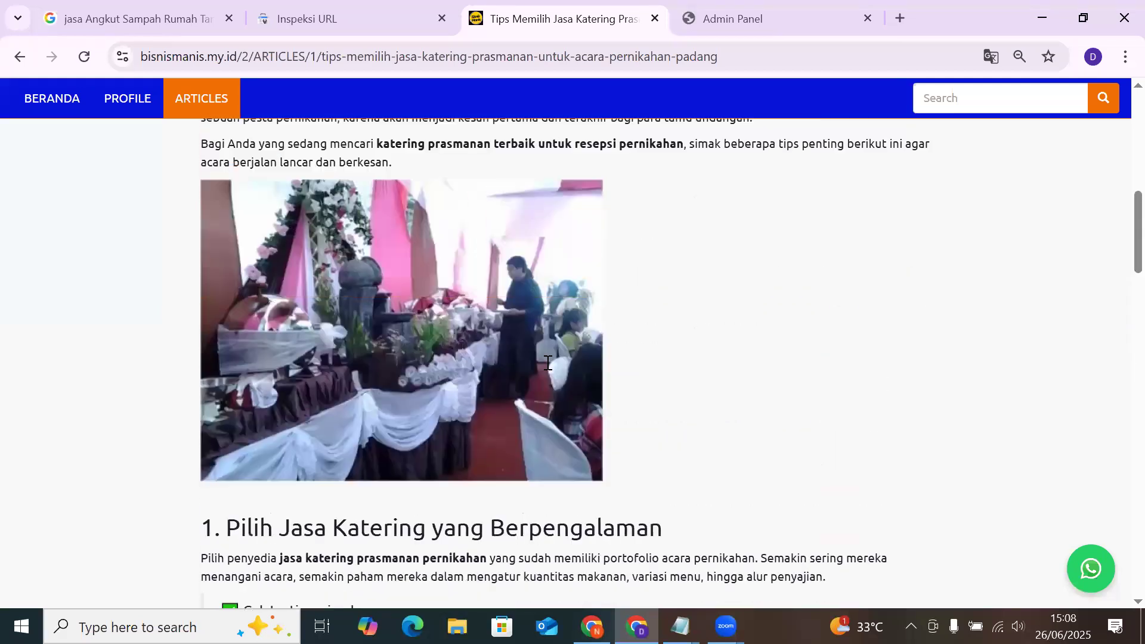
scroll(586, 355, up, 2)
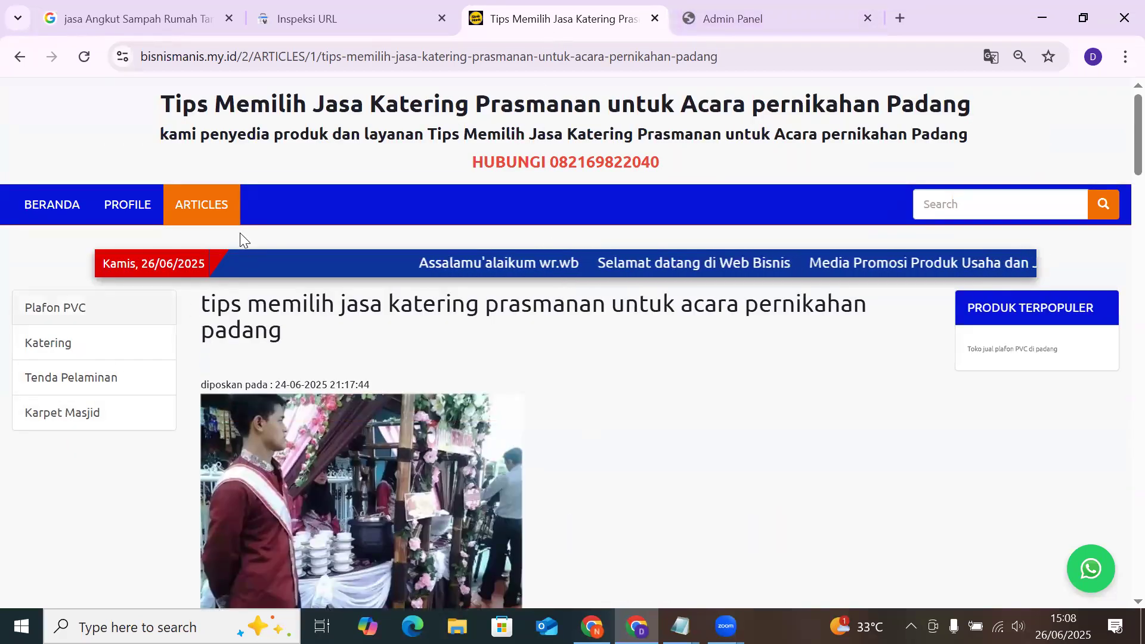
Return to the articles listing, then open the bisnismanis.my.id/1 page "Biaya Paket Catering Prasmanan Untuk 500 Orang Di Padang" by its address
click(222, 205)
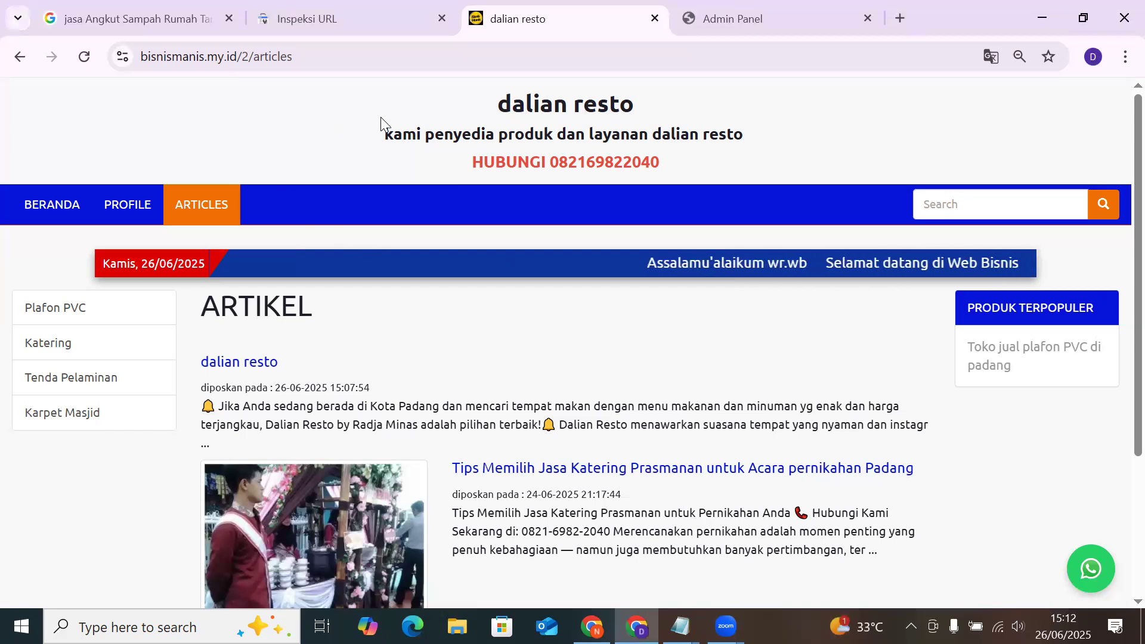
drag(282, 56, 378, 111)
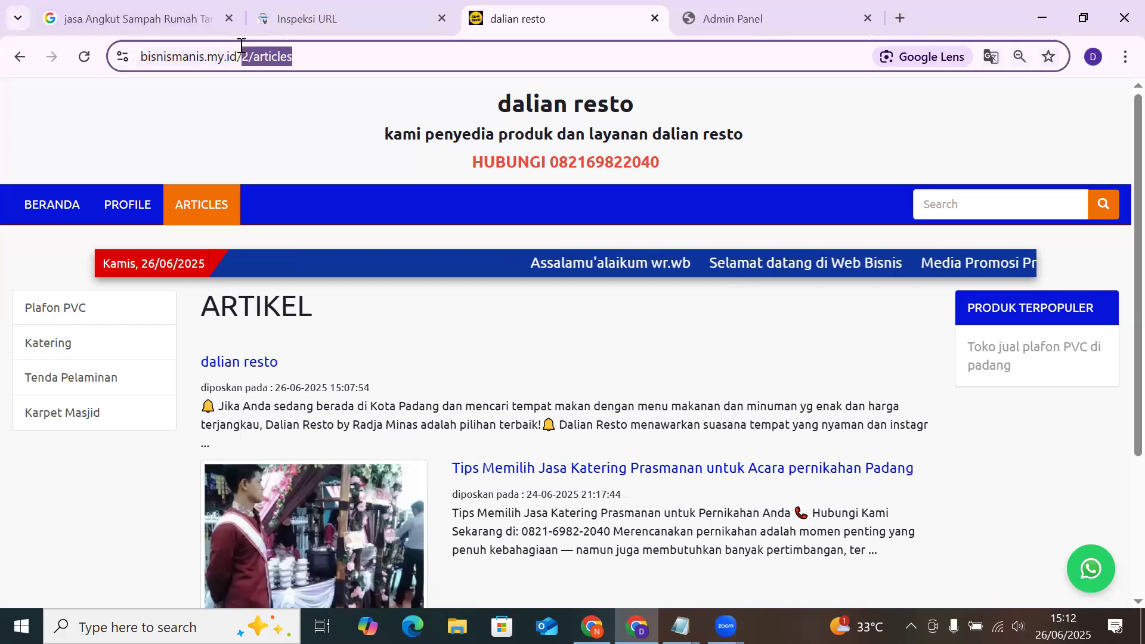
text(1)
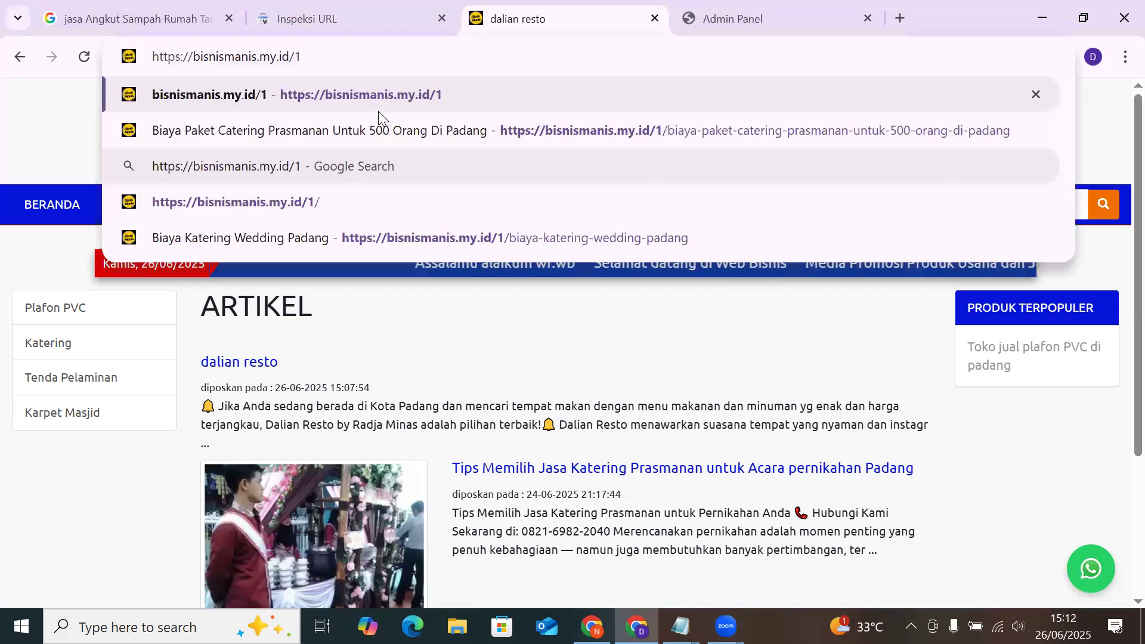
click(361, 128)
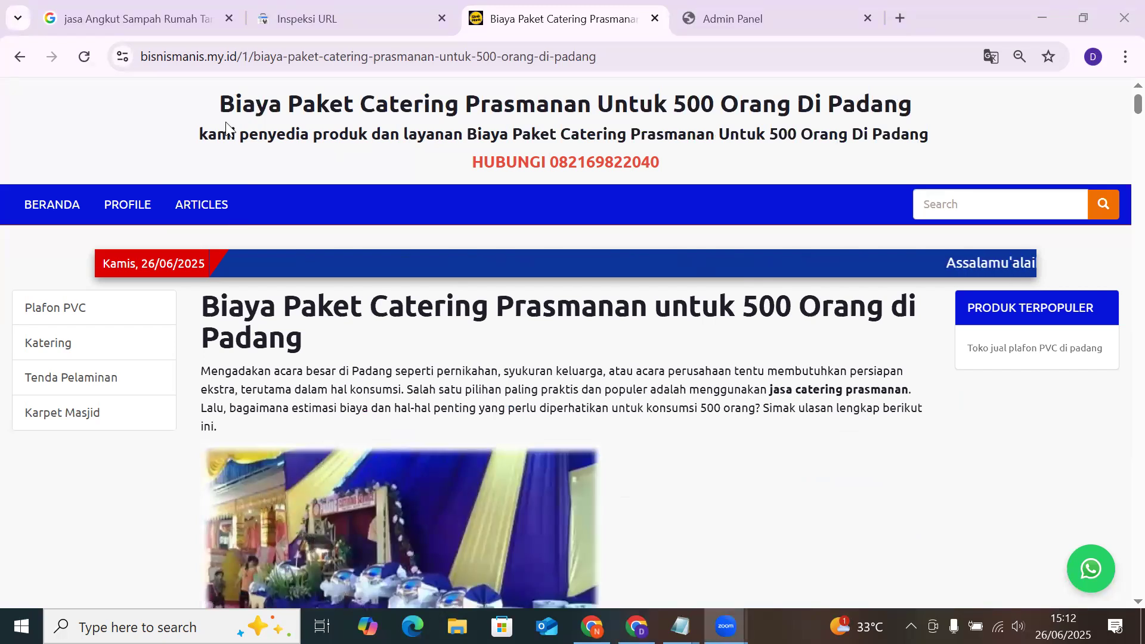
Highlight the catering page's header title, tagline and contact line, and look over the introduction and first photo
drag(216, 106, 692, 170)
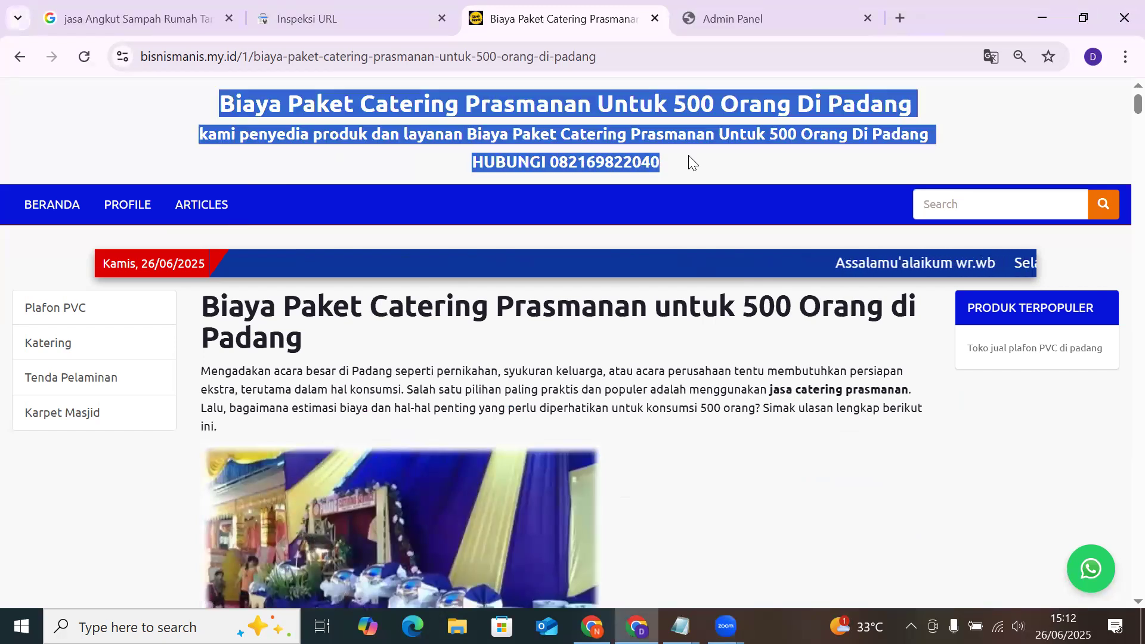
click(674, 173)
drag(672, 171, 208, 107)
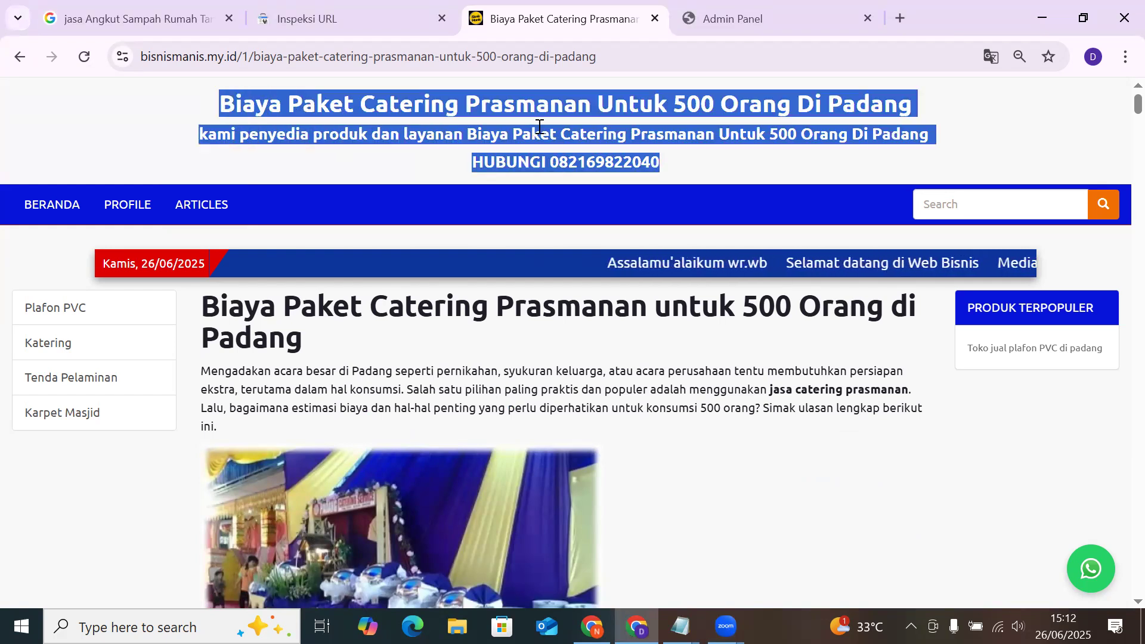
click(751, 141)
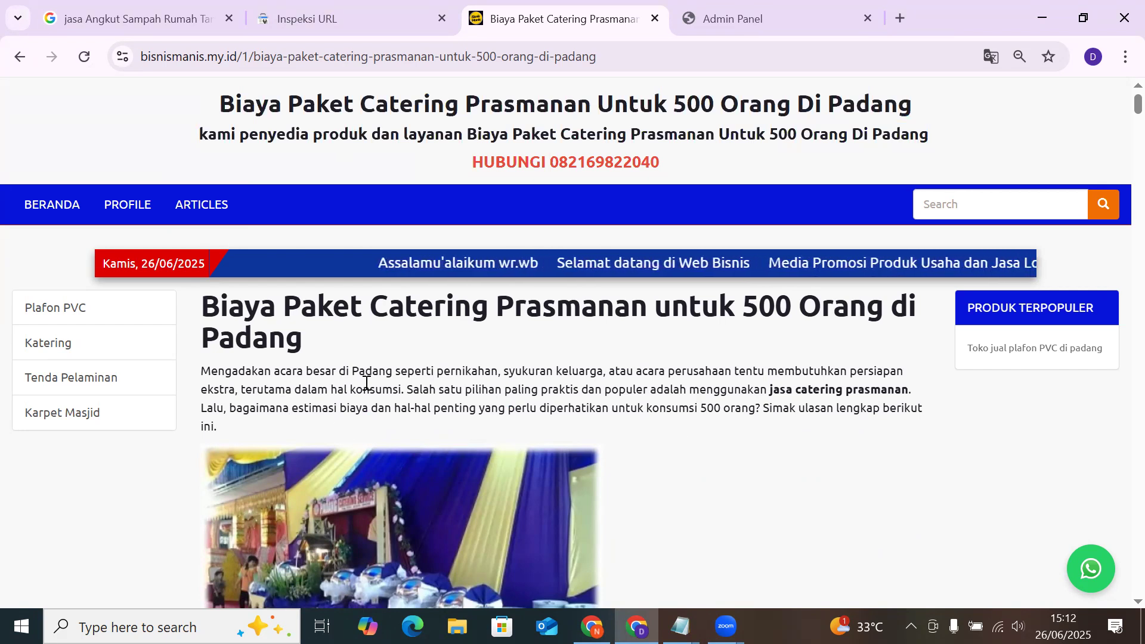
scroll(436, 383, down, 2)
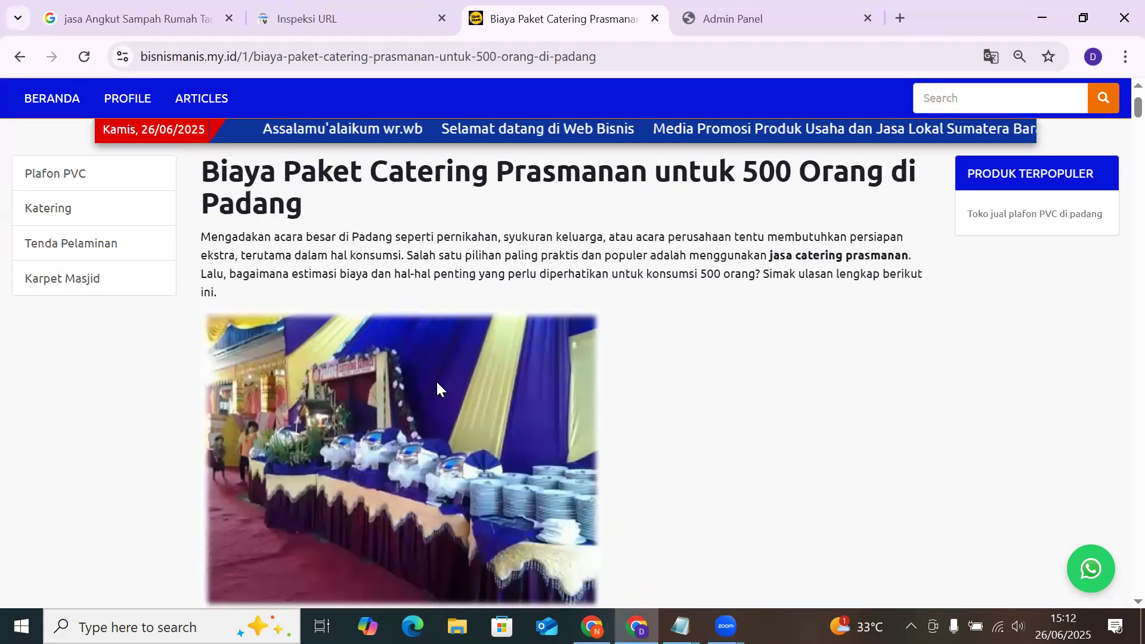
scroll(437, 384, up, 2)
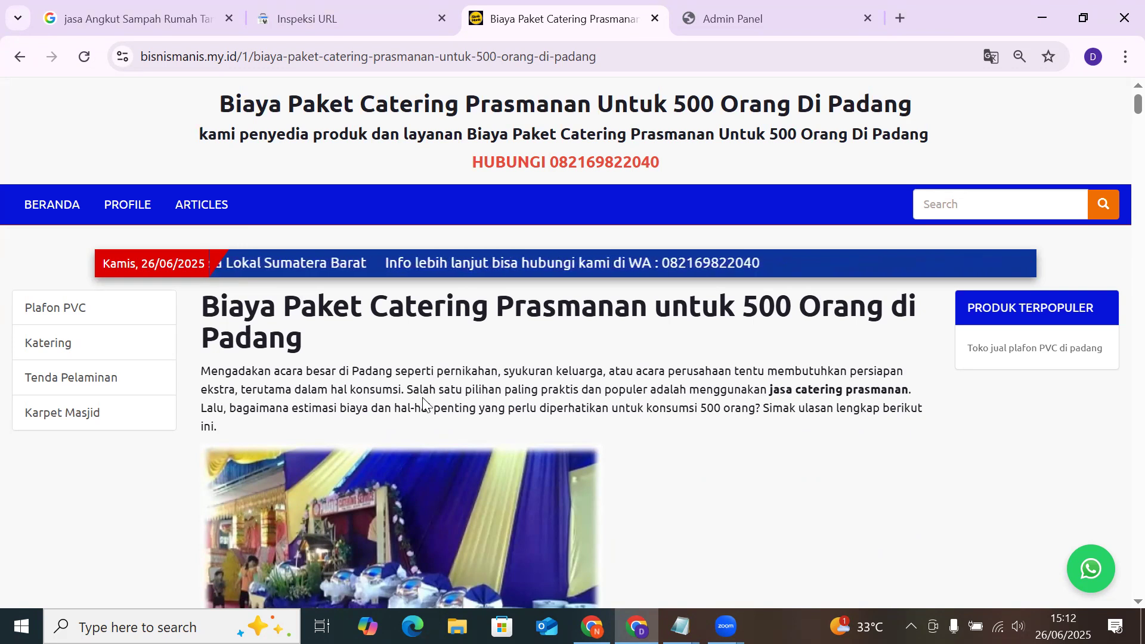
Highlight the catering page's full web address, including its keyword-based ending
drag(611, 62, 129, 55)
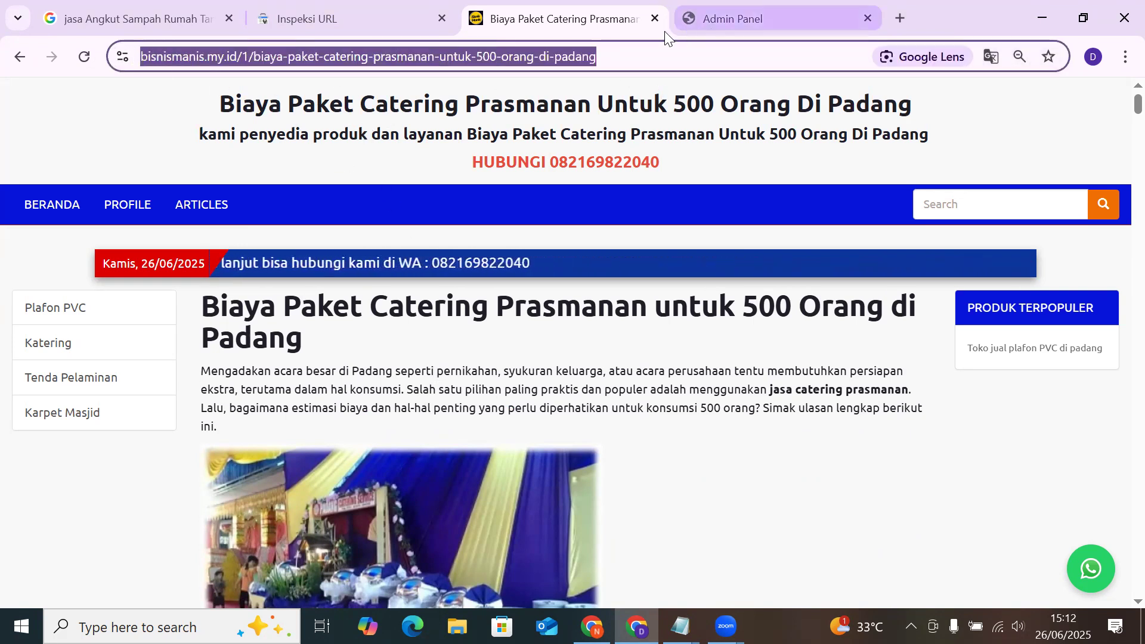
click(636, 57)
drag(422, 45, 144, 51)
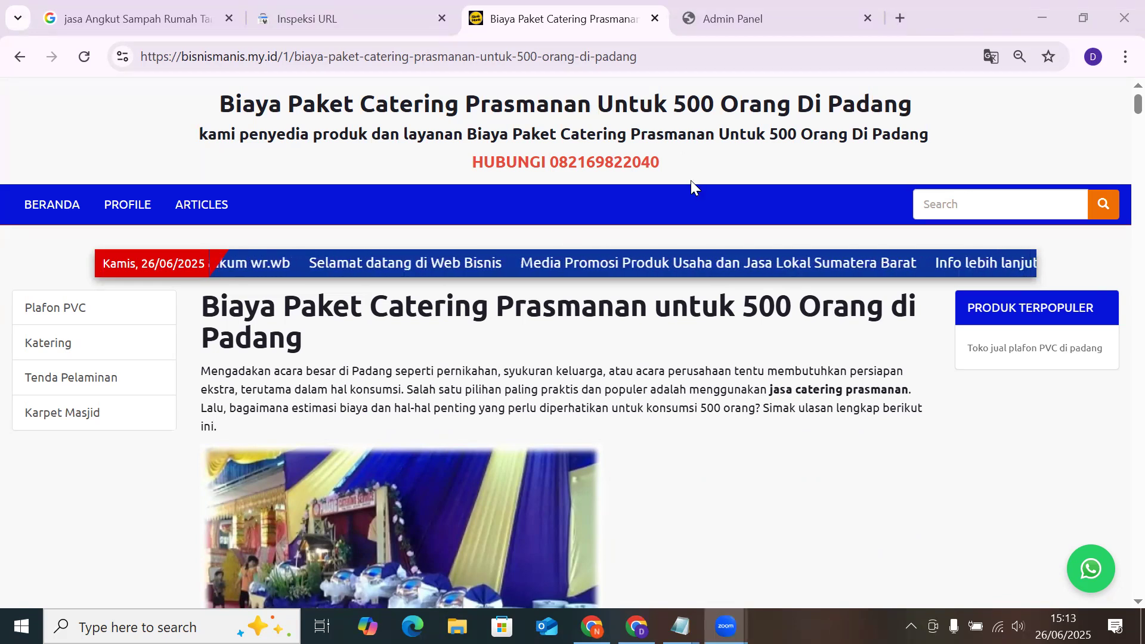
Review the catering page's content and highlight the main heading "Biaya Paket Catering Prasmanan untuk 500 Orang di Padang"
scroll(702, 274, down, 1)
scroll(699, 276, down, 10)
scroll(699, 276, up, 11)
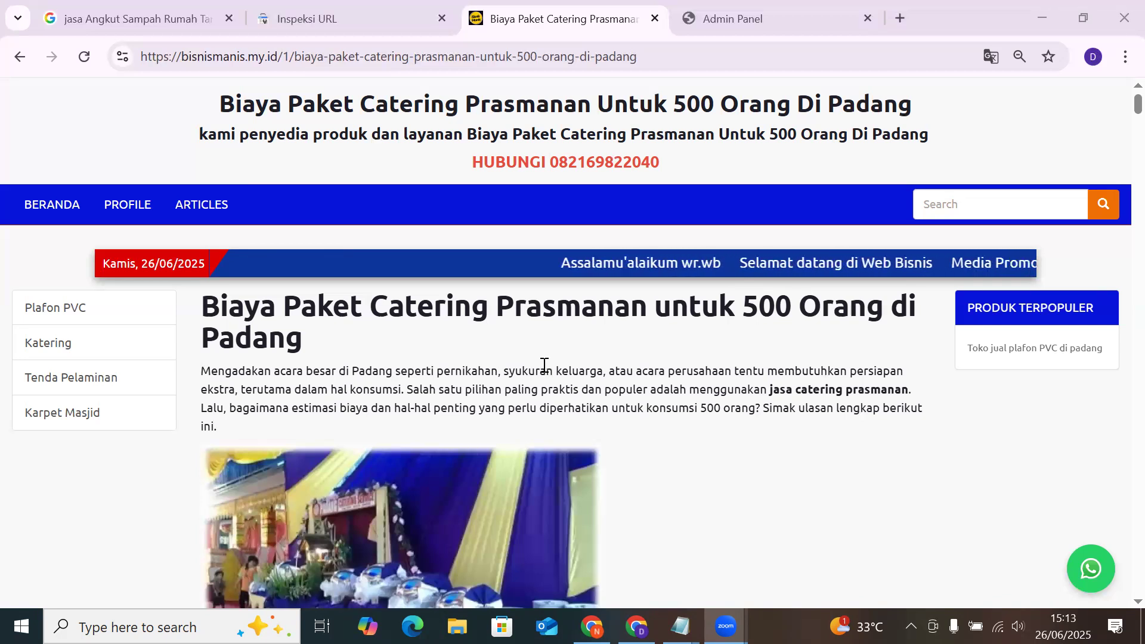
scroll(542, 365, down, 2)
scroll(650, 389, up, 2)
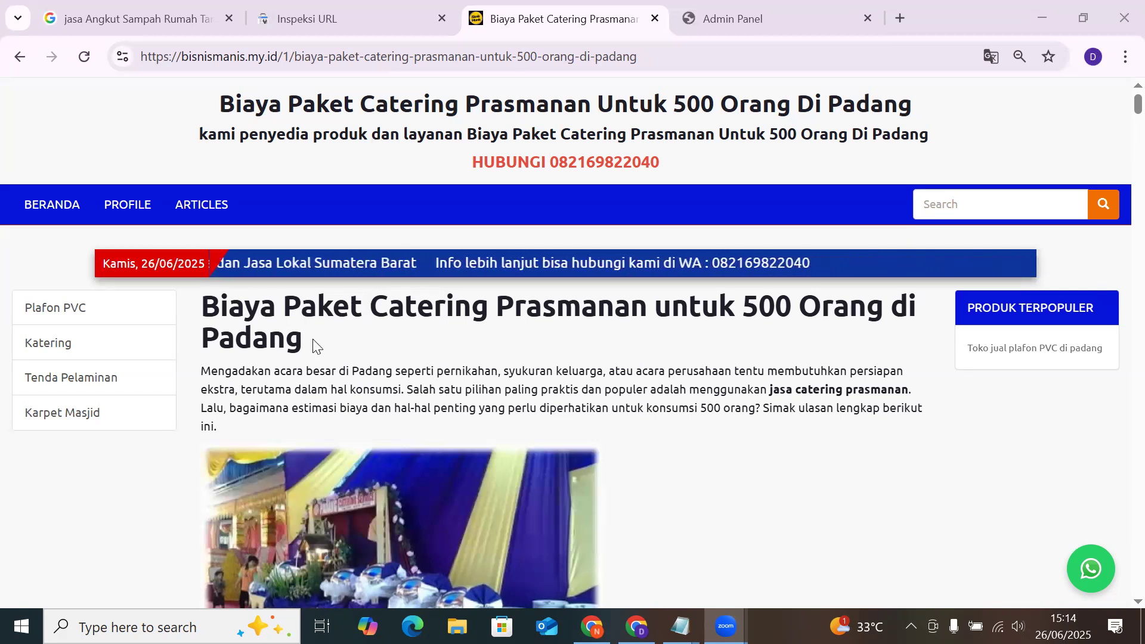
drag(314, 345, 201, 302)
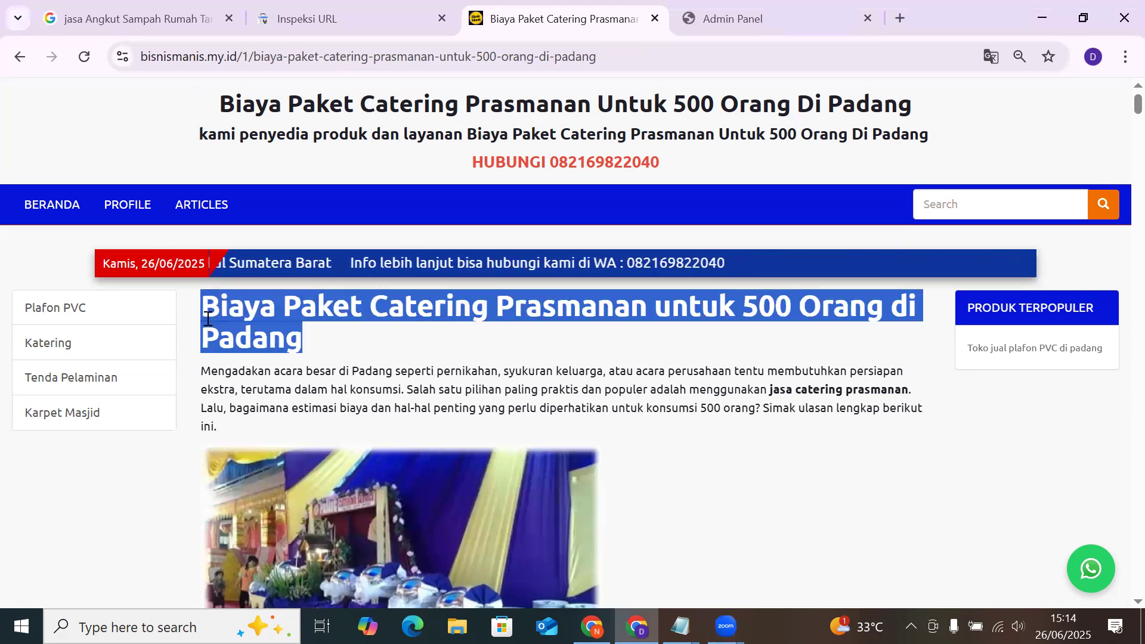
click(333, 343)
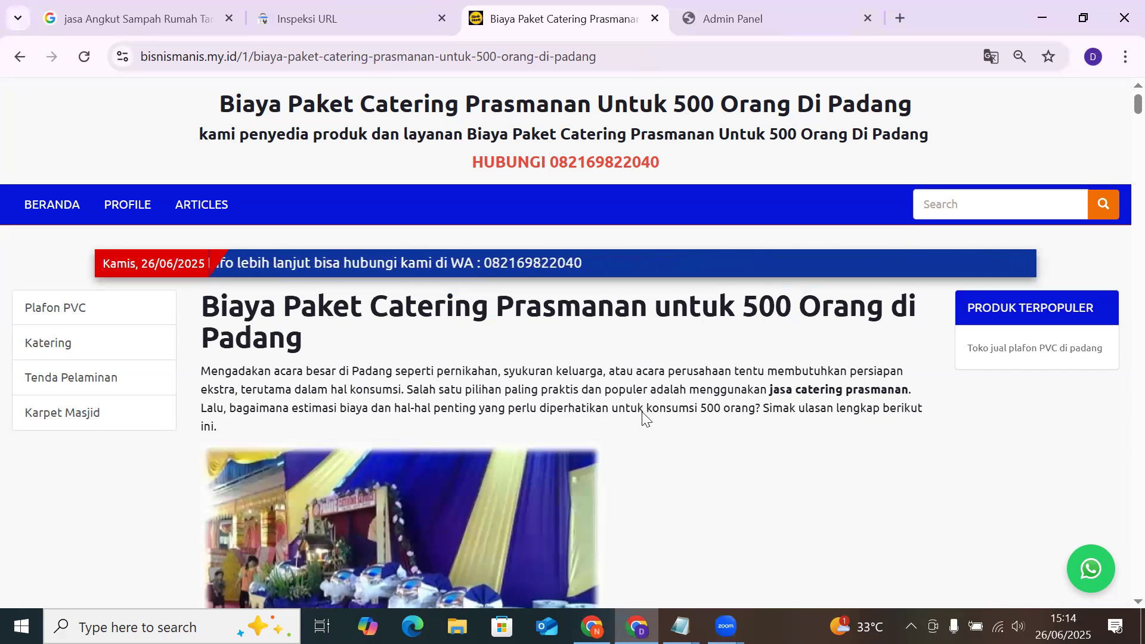
scroll(642, 425, down, 2)
scroll(645, 427, up, 2)
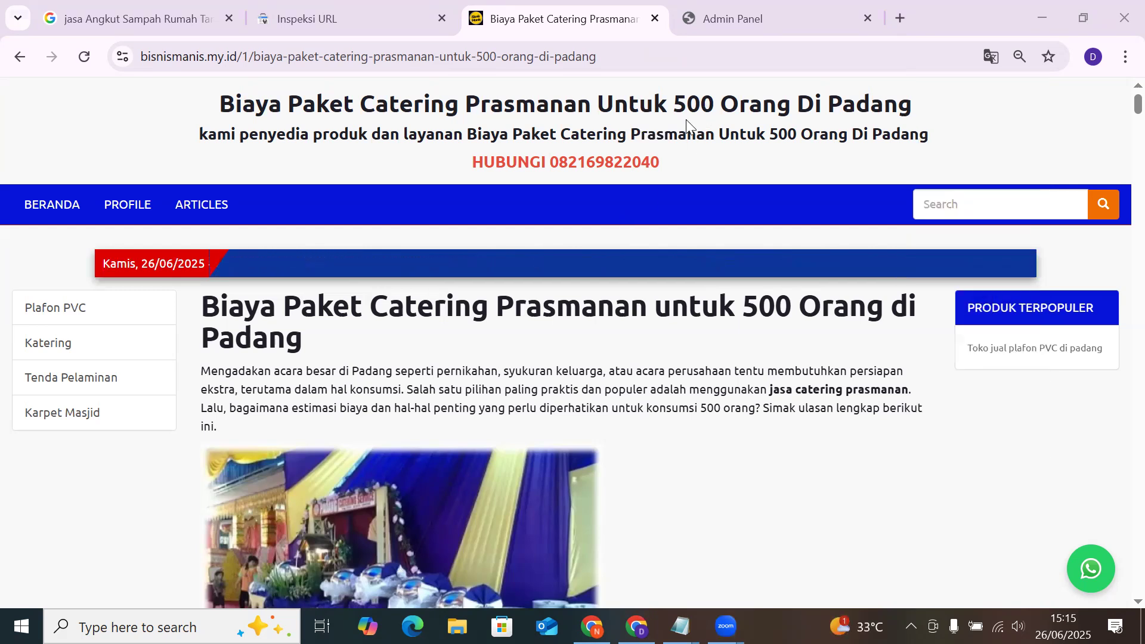
Switch to the Google Search Console URL inspection and highlight the inspected catering page address
click(362, 17)
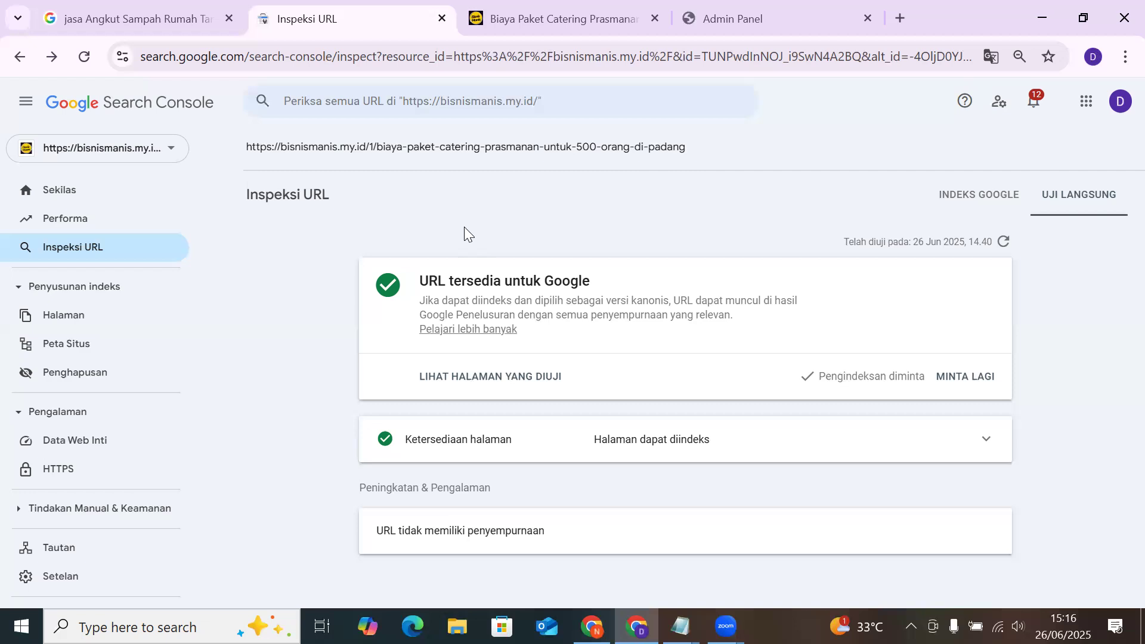
drag(699, 149, 247, 146)
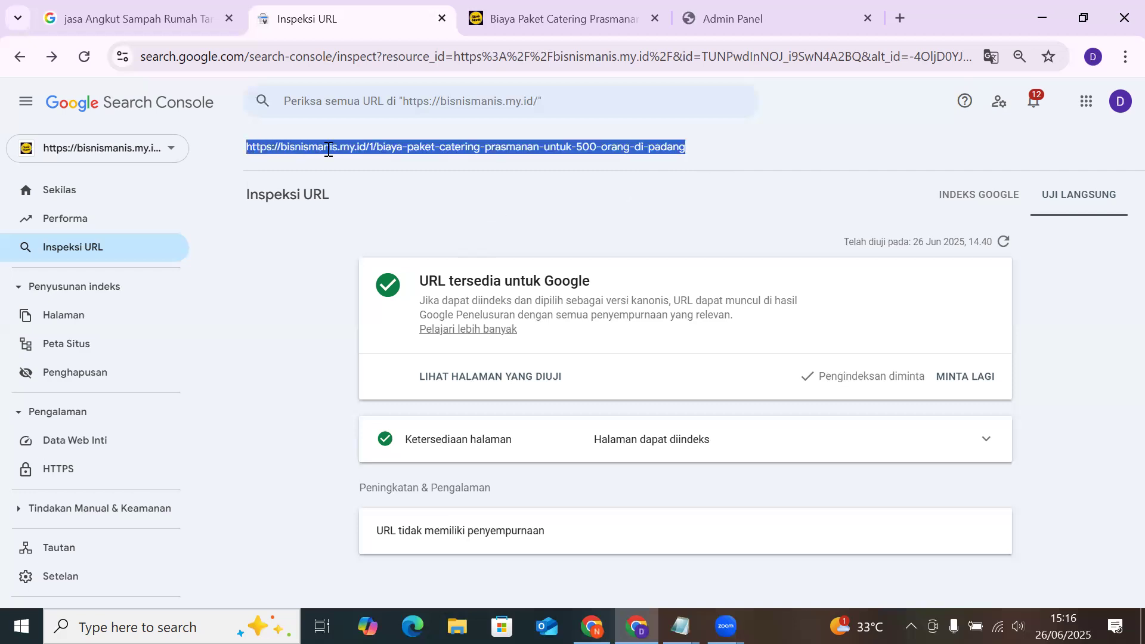
click(409, 160)
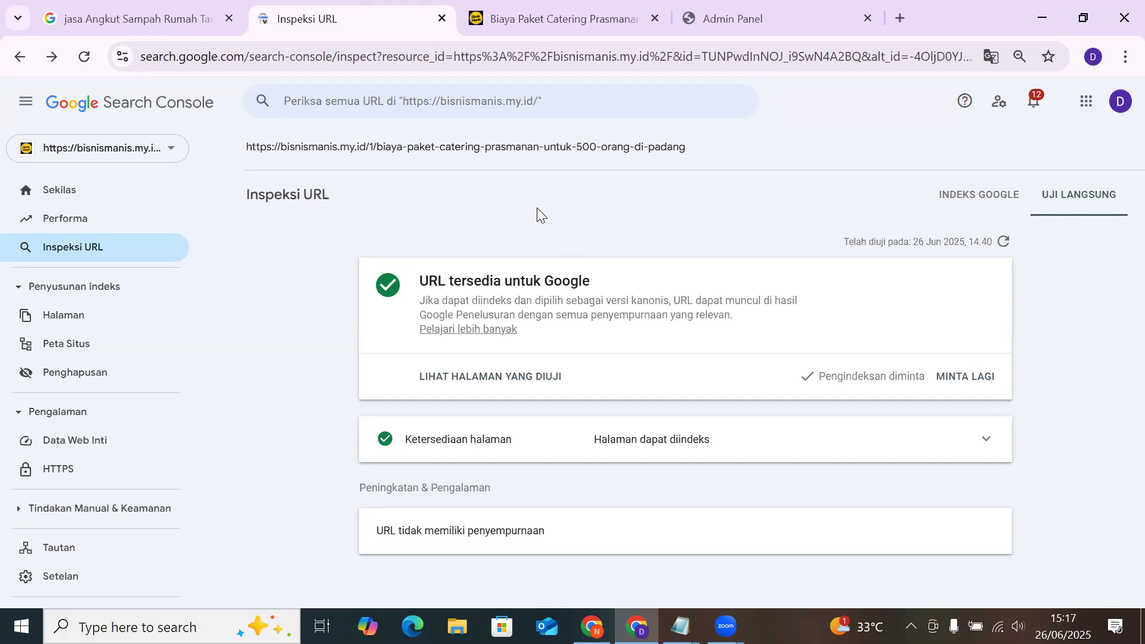
Return to the catering page on bisnismanis.my.id, open the site's articles listing and look over its entries
click(735, 20)
click(561, 7)
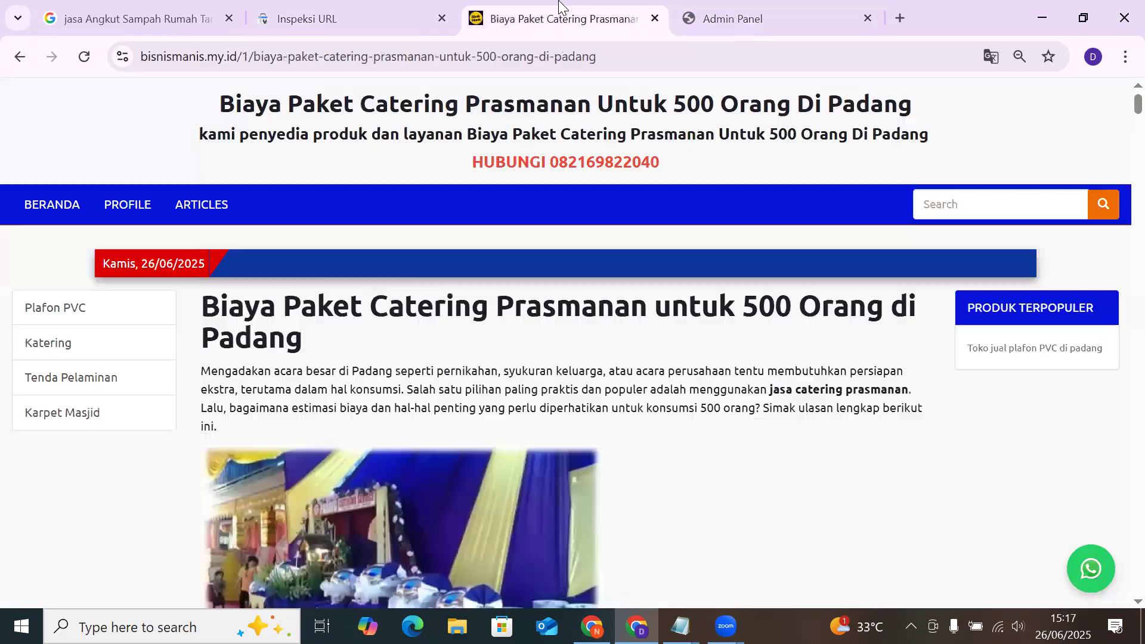
click(206, 212)
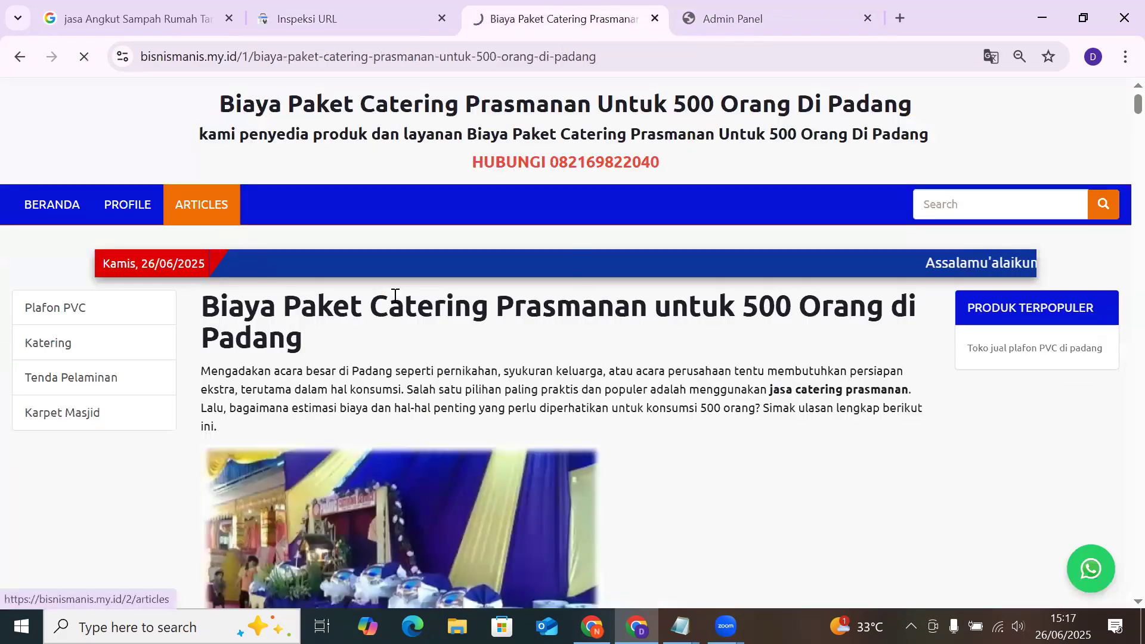
scroll(580, 376, down, 2)
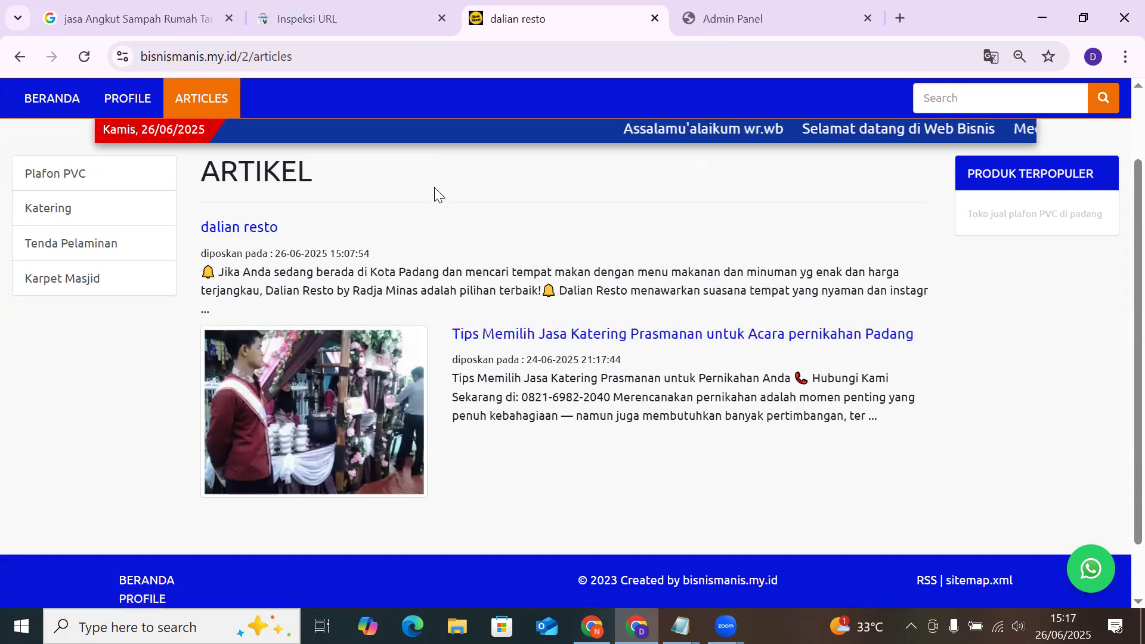
scroll(455, 256, up, 3)
scroll(456, 257, down, 3)
Open the dalian resto article and review it from beginning to end and back to its title
click(231, 235)
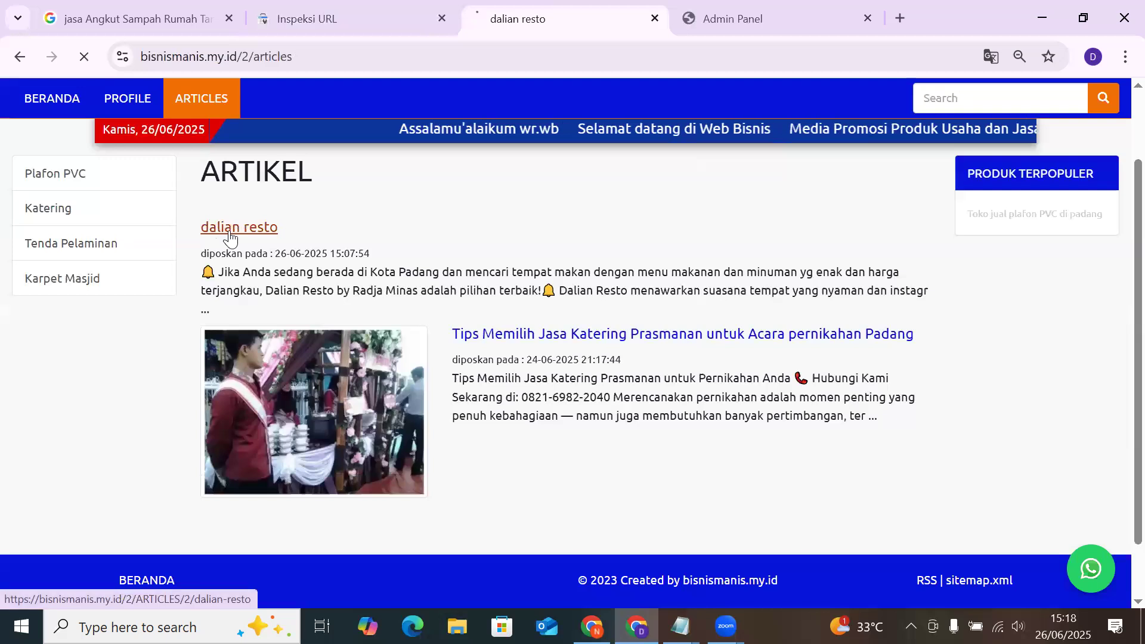
scroll(533, 360, down, 10)
scroll(534, 358, down, 15)
scroll(535, 357, up, 10)
scroll(535, 353, up, 15)
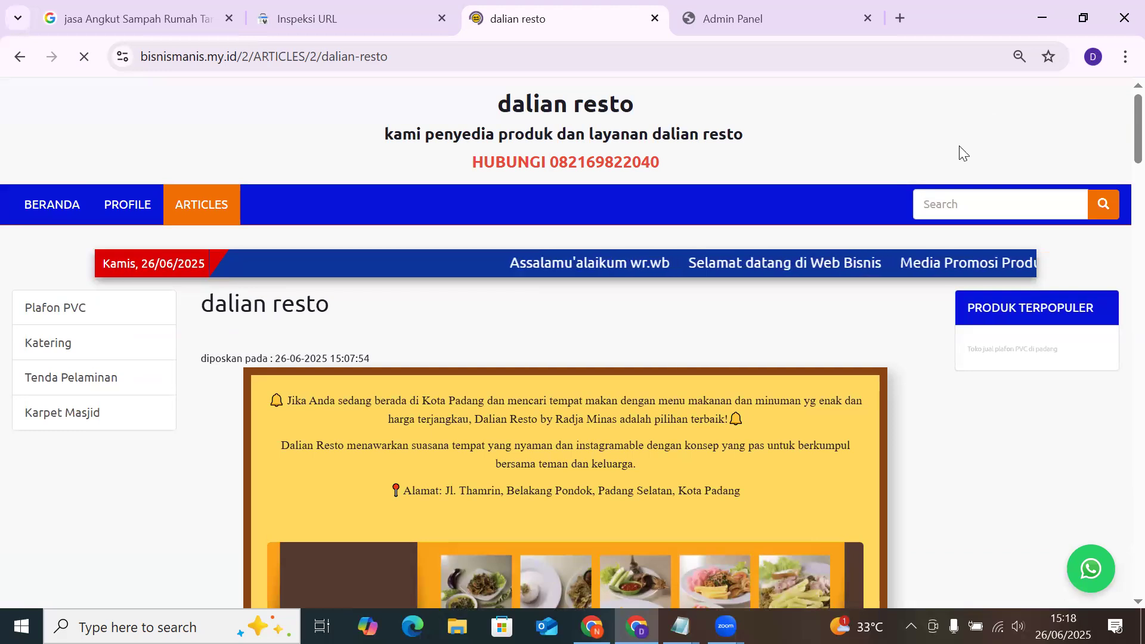
Return to the bisnismanis.my.id articles listing and look over the dalian resto and catering entries
click(192, 216)
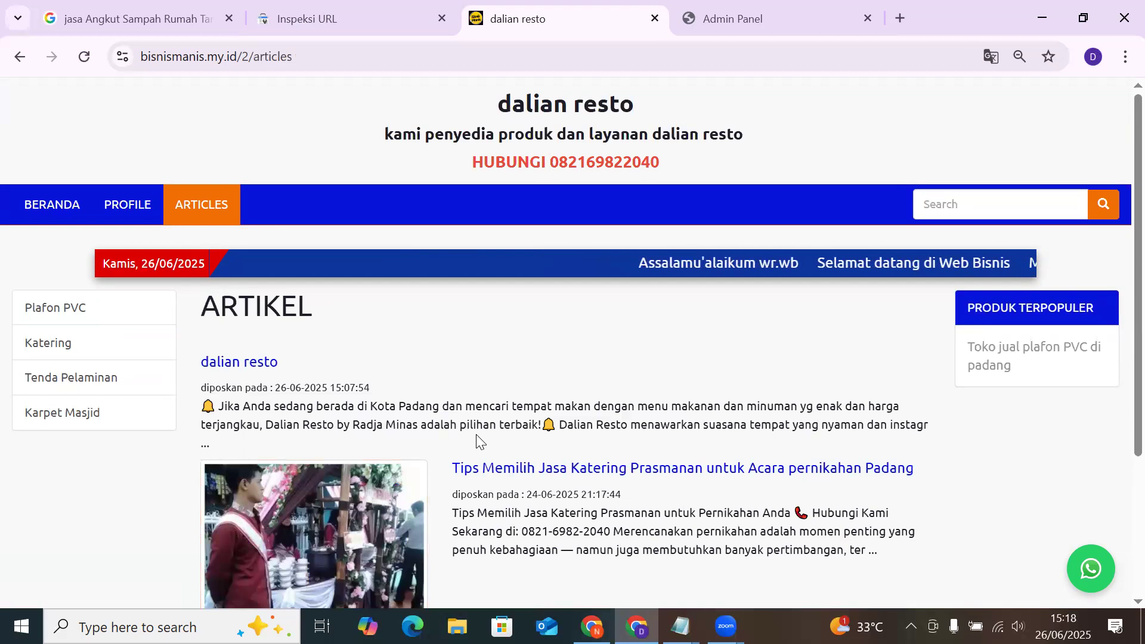
scroll(486, 409, down, 3)
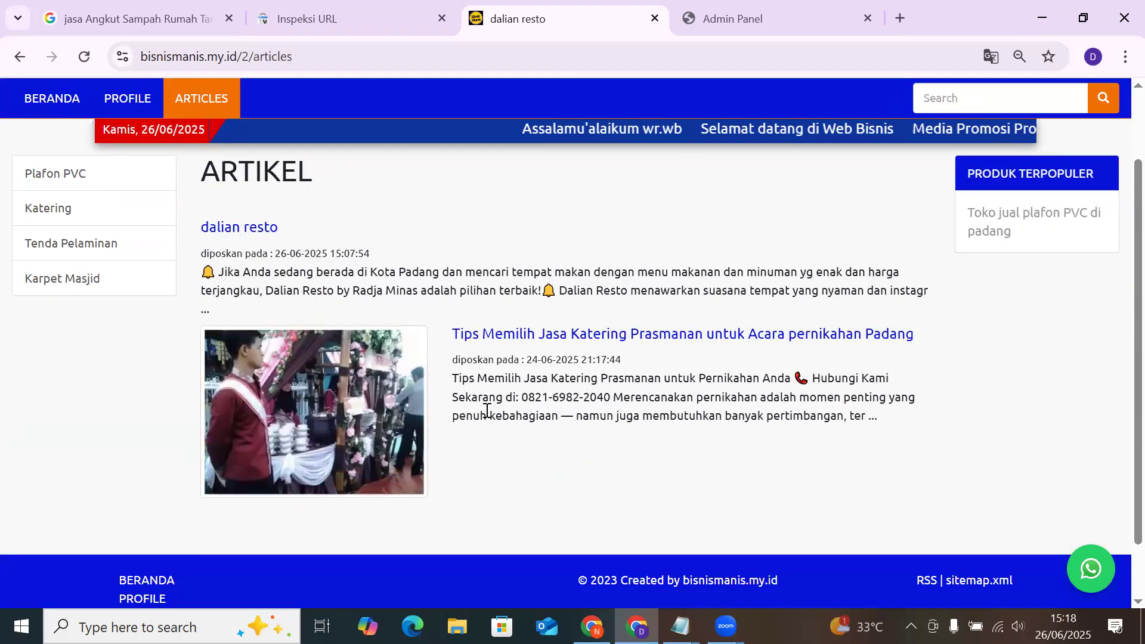
scroll(487, 409, up, 3)
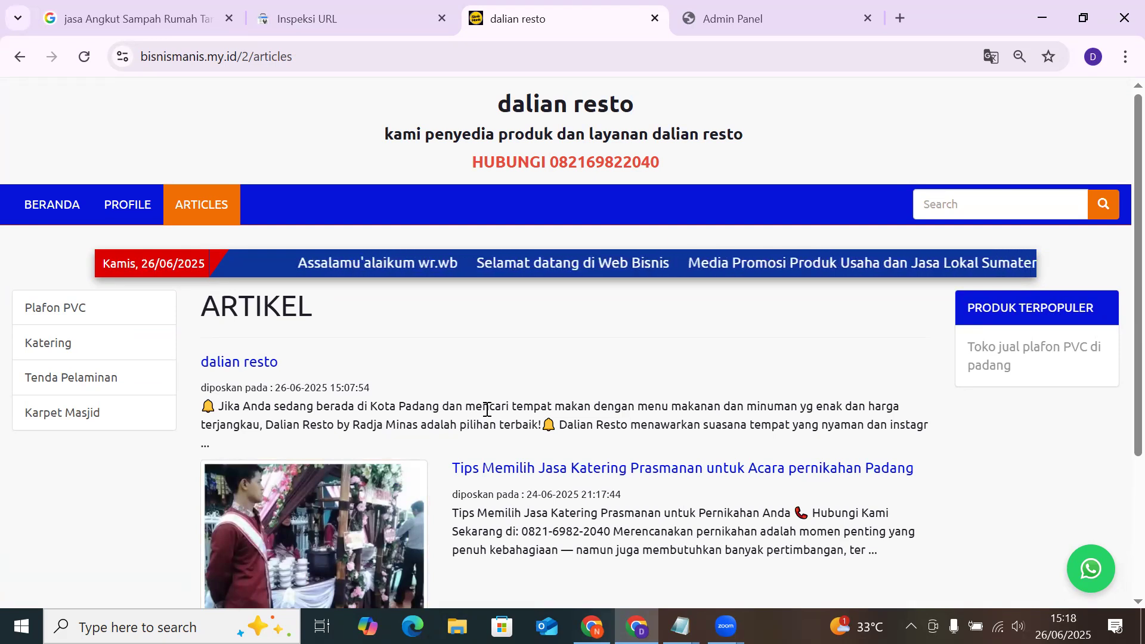
scroll(487, 410, down, 3)
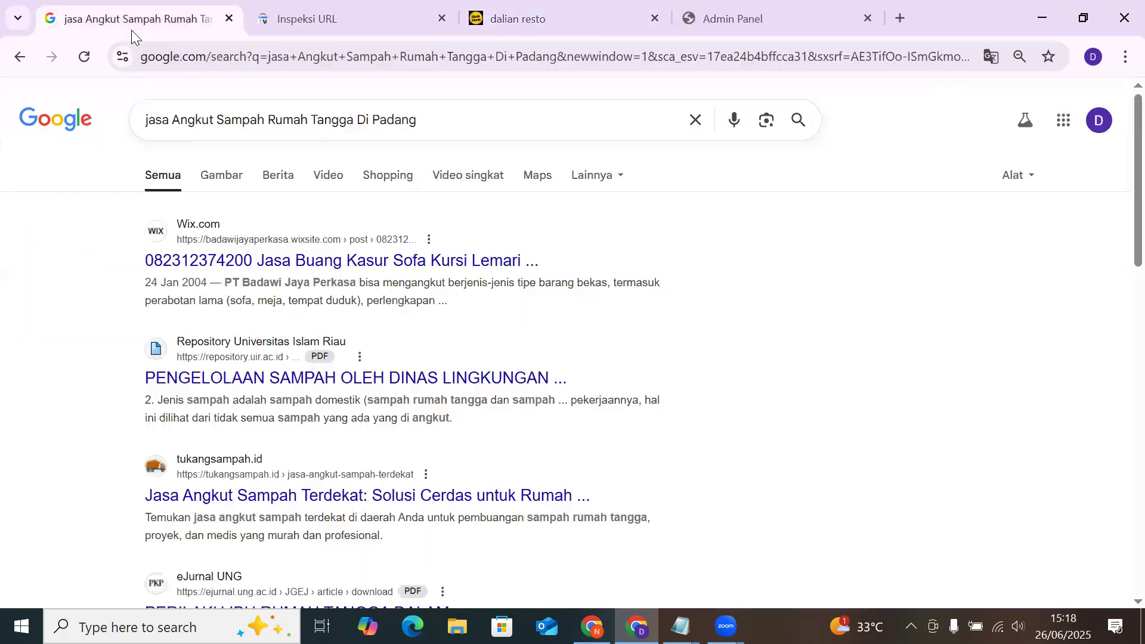
Leave the articles listing for the Google results and switch to the dalianresto.com homepage in the other browser window
click(131, 30)
key(alt+Tab)
scroll(1105, 281, up, 4)
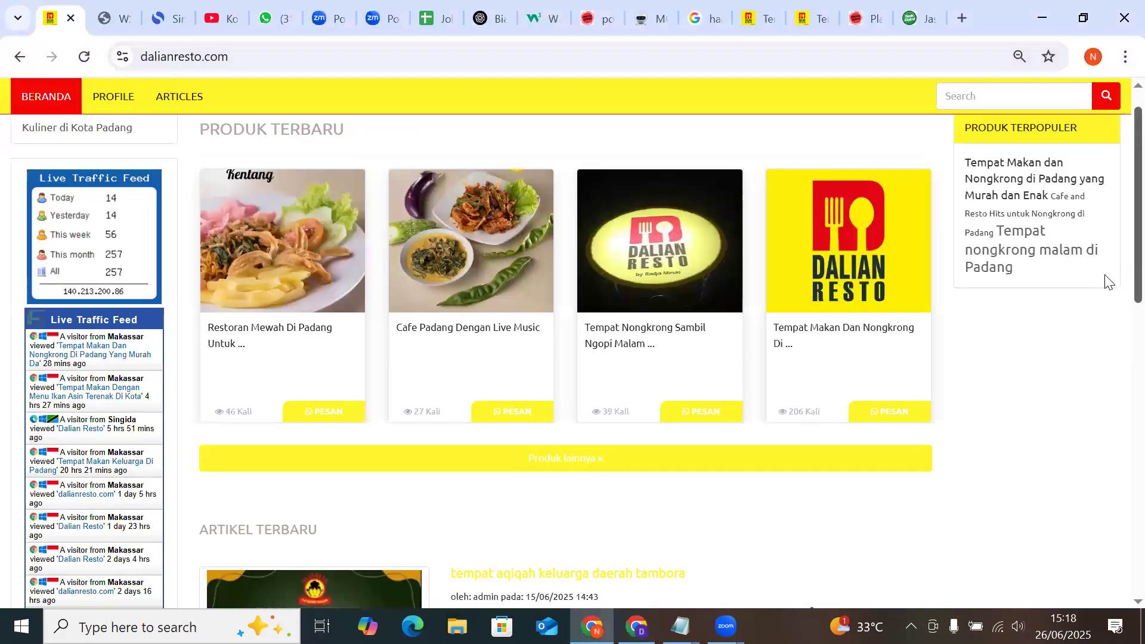
Go to the dalianresto.com admin panel and look through its basic settings, menu and image sections
click(121, 10)
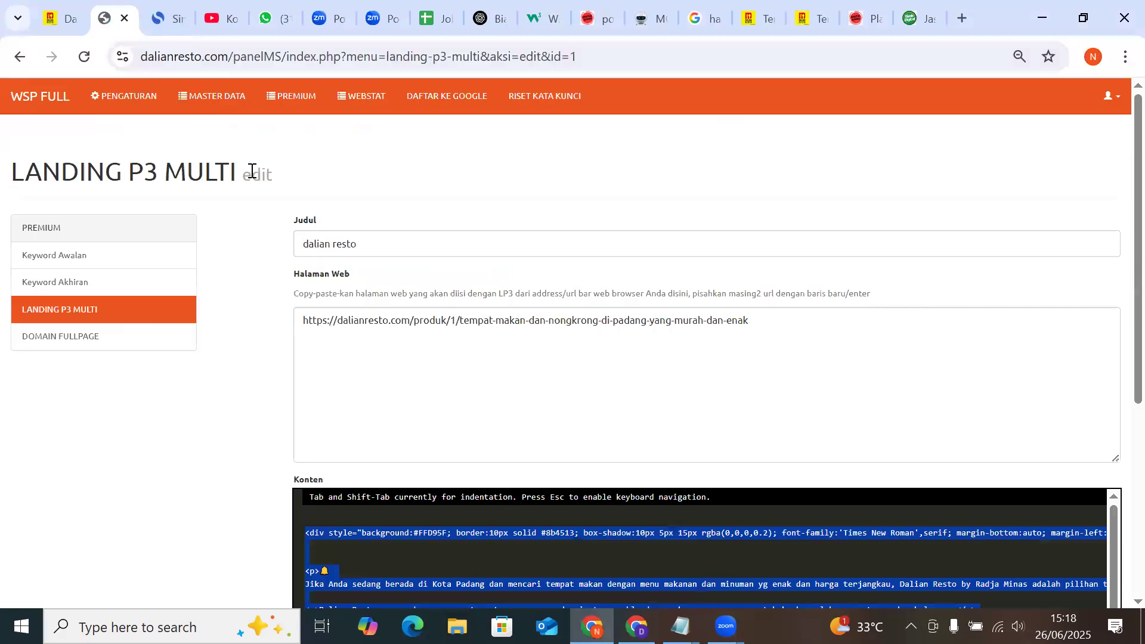
click(145, 99)
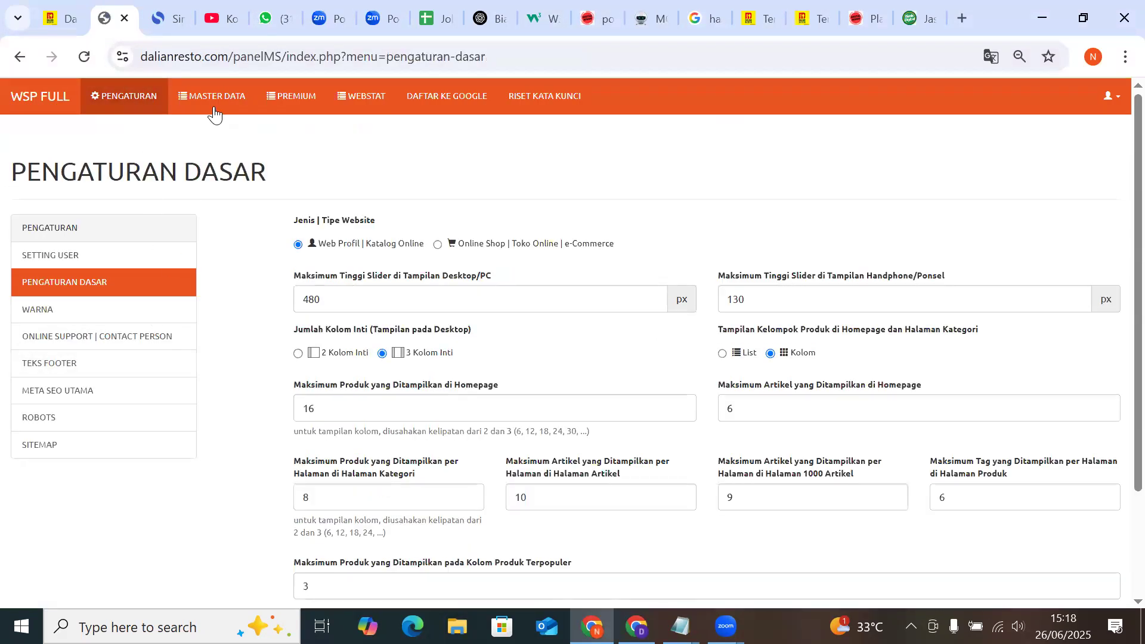
click(214, 110)
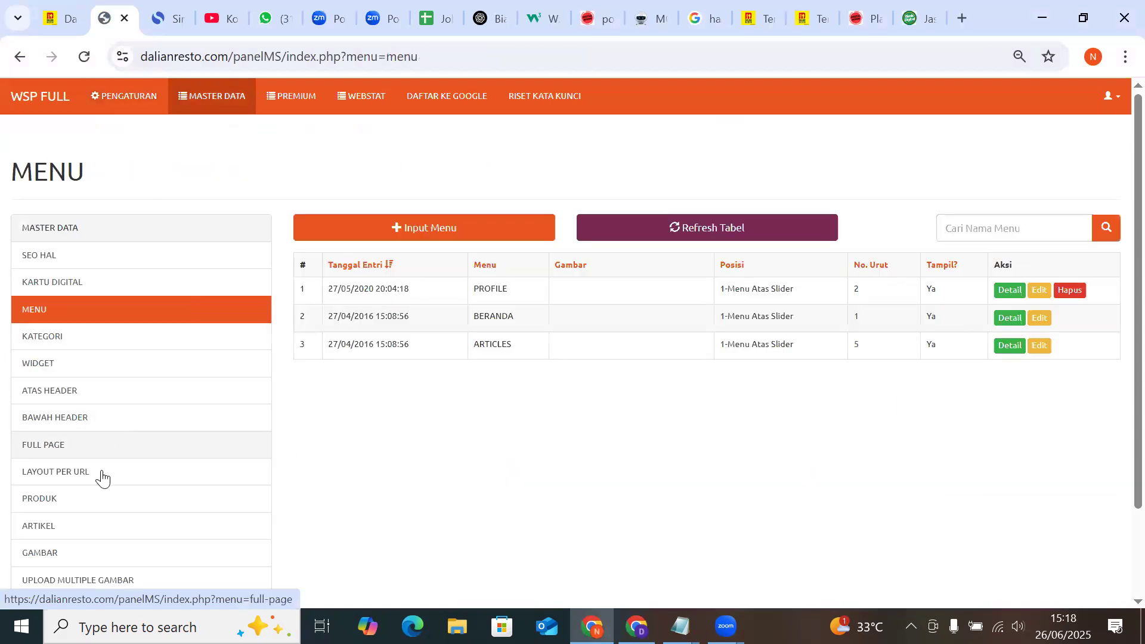
click(90, 553)
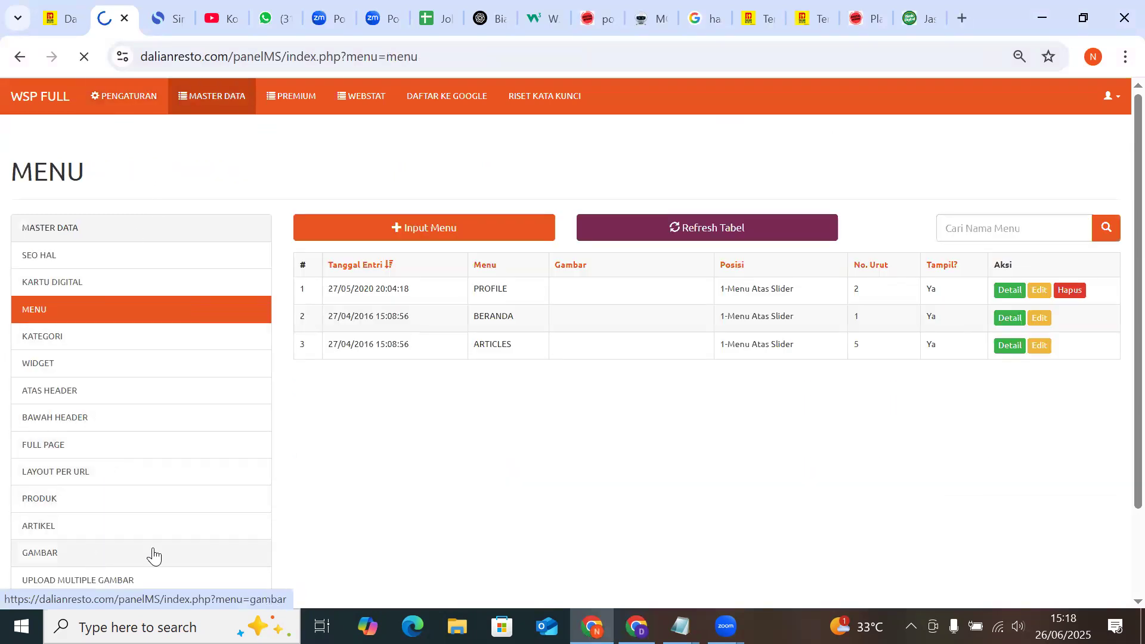
scroll(545, 403, down, 2)
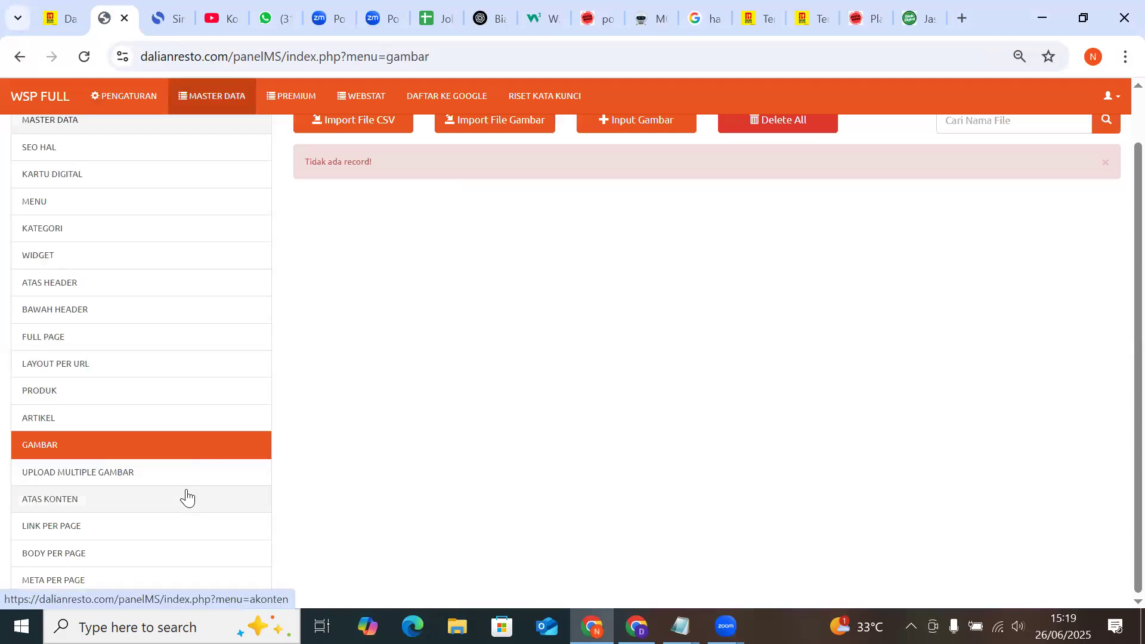
Enable display of the hidden left-column Google Maps widget in the widget list and submit the change
click(113, 260)
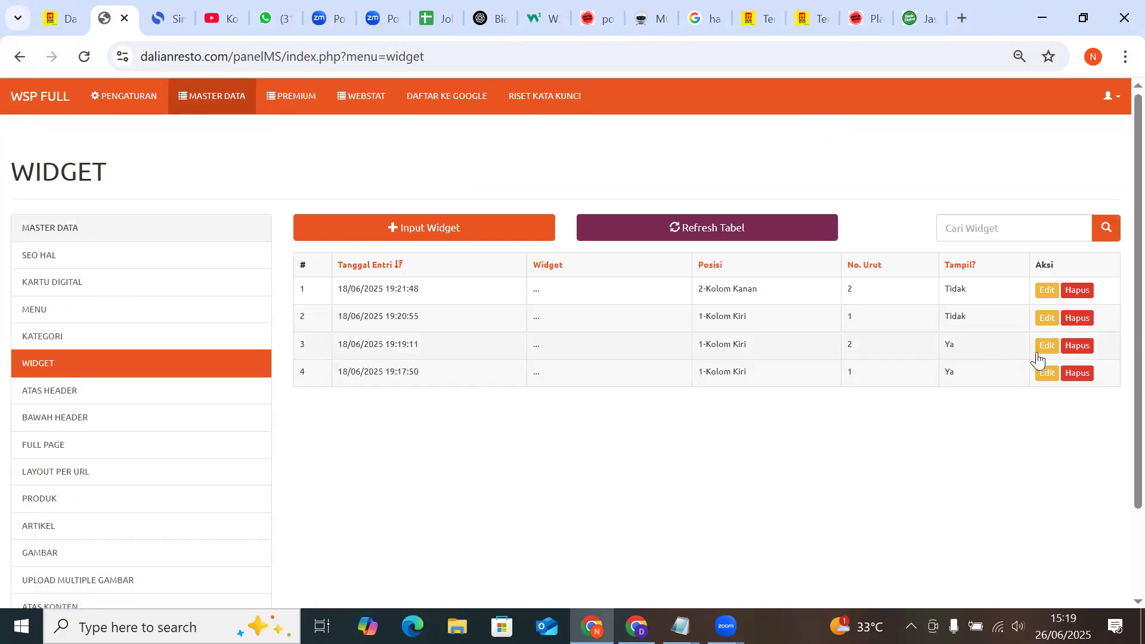
click(1047, 318)
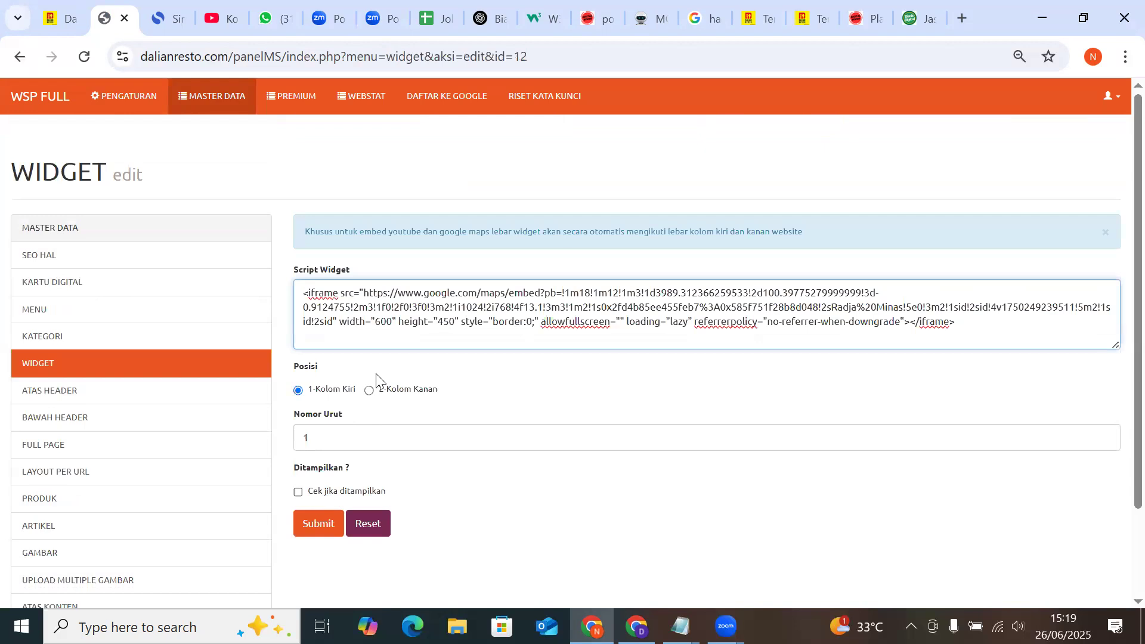
drag(404, 290, 489, 292)
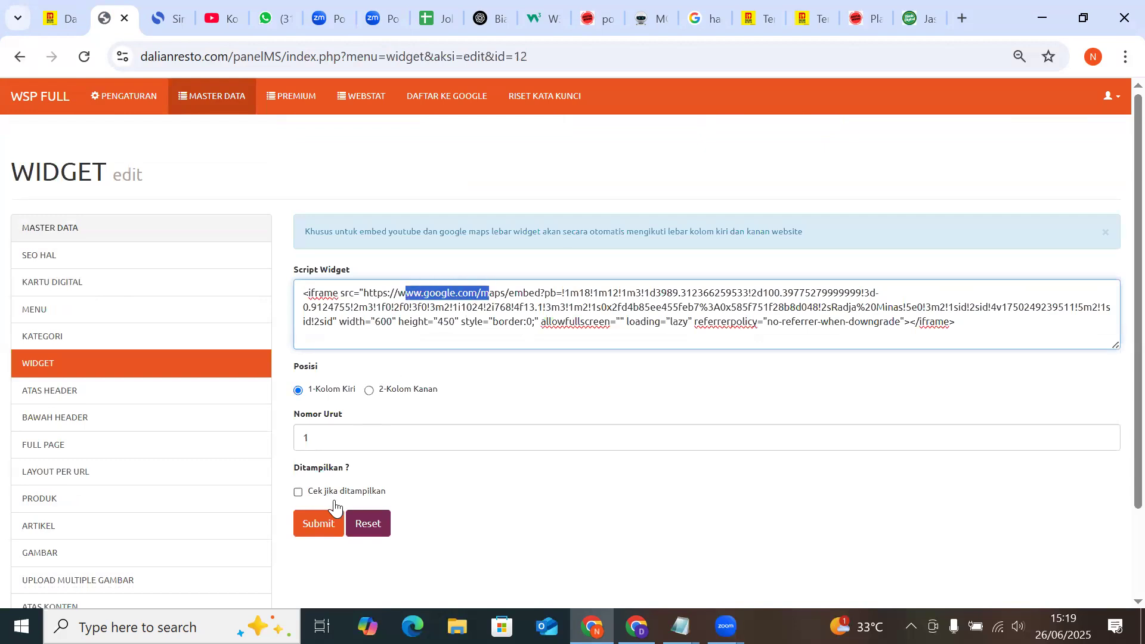
click(335, 494)
click(318, 524)
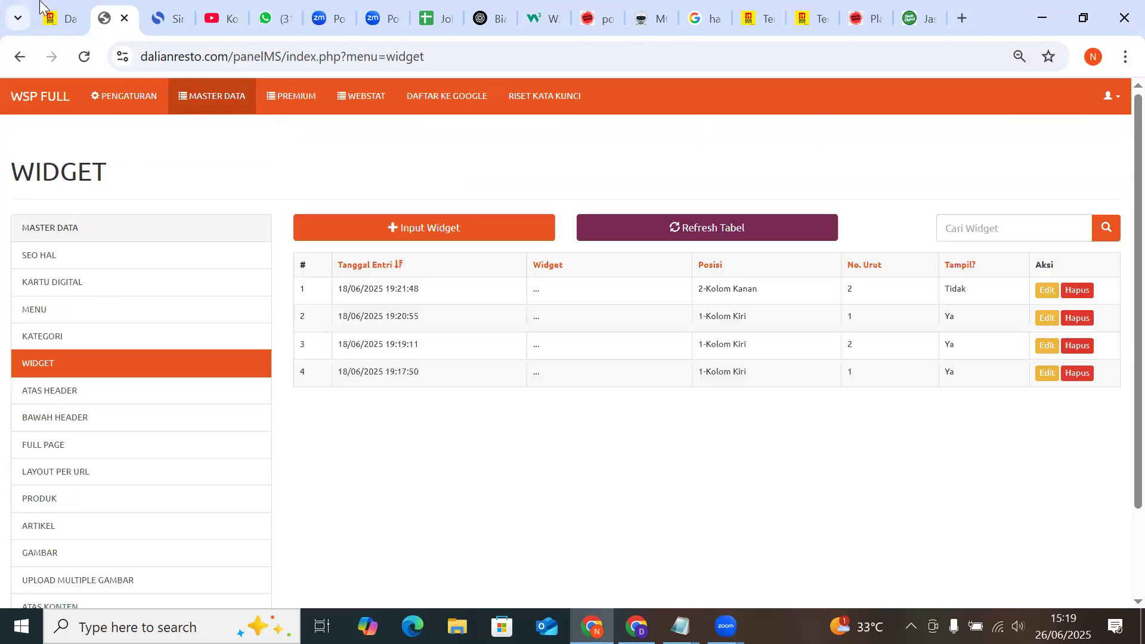
Reload the dalianresto.com homepage, view its embedded Radja Minas map in Google Maps and close the map page
click(66, 21)
click(84, 57)
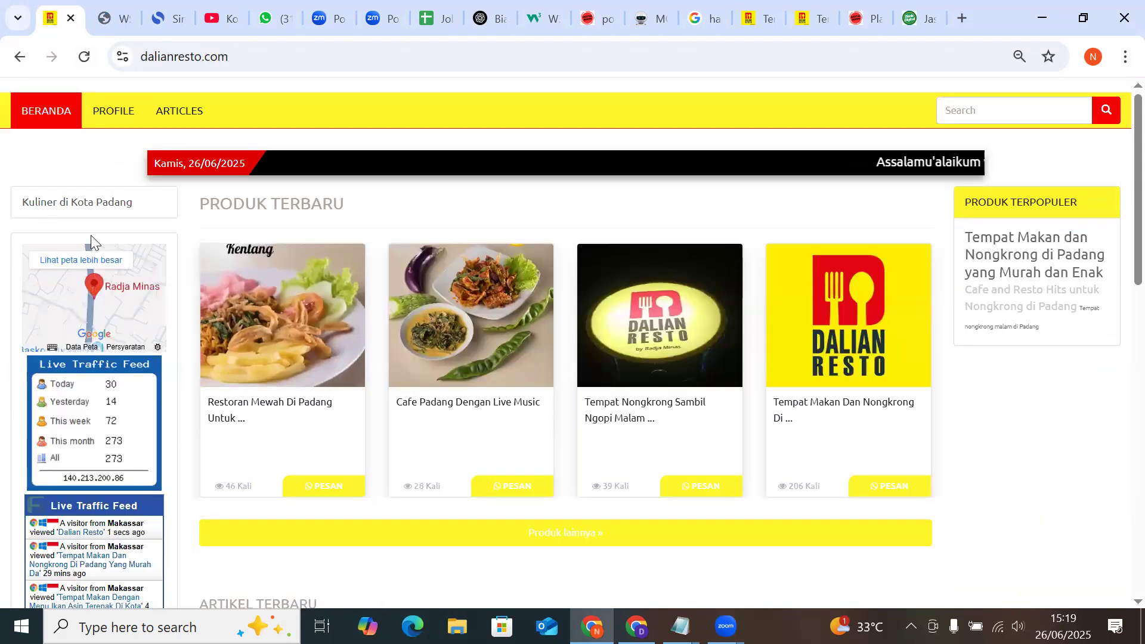
click(102, 332)
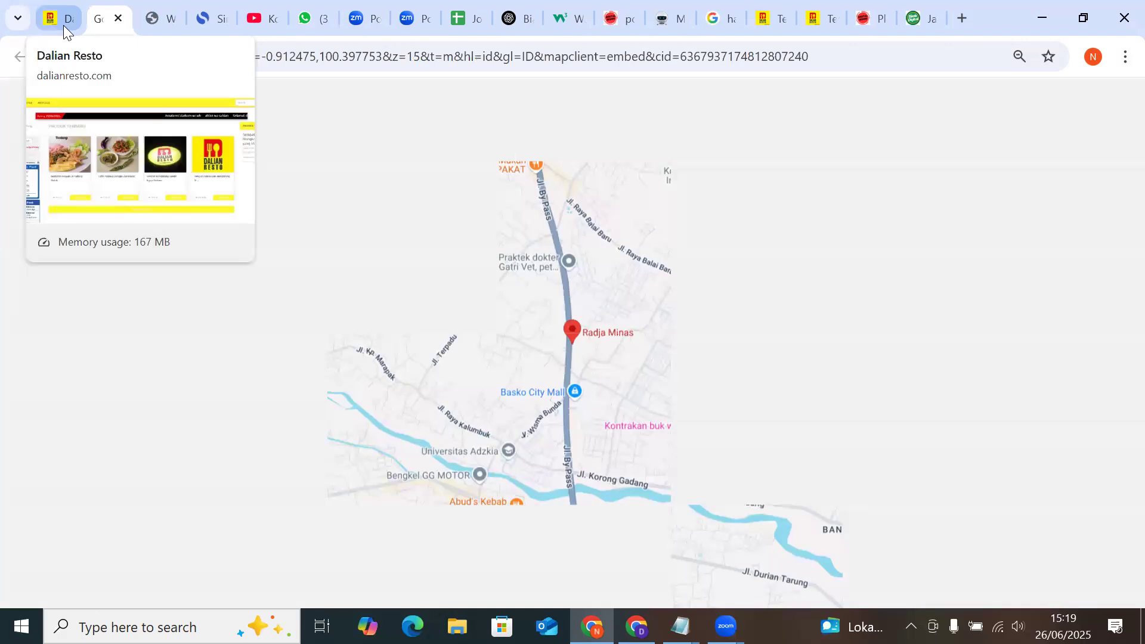
click(64, 25)
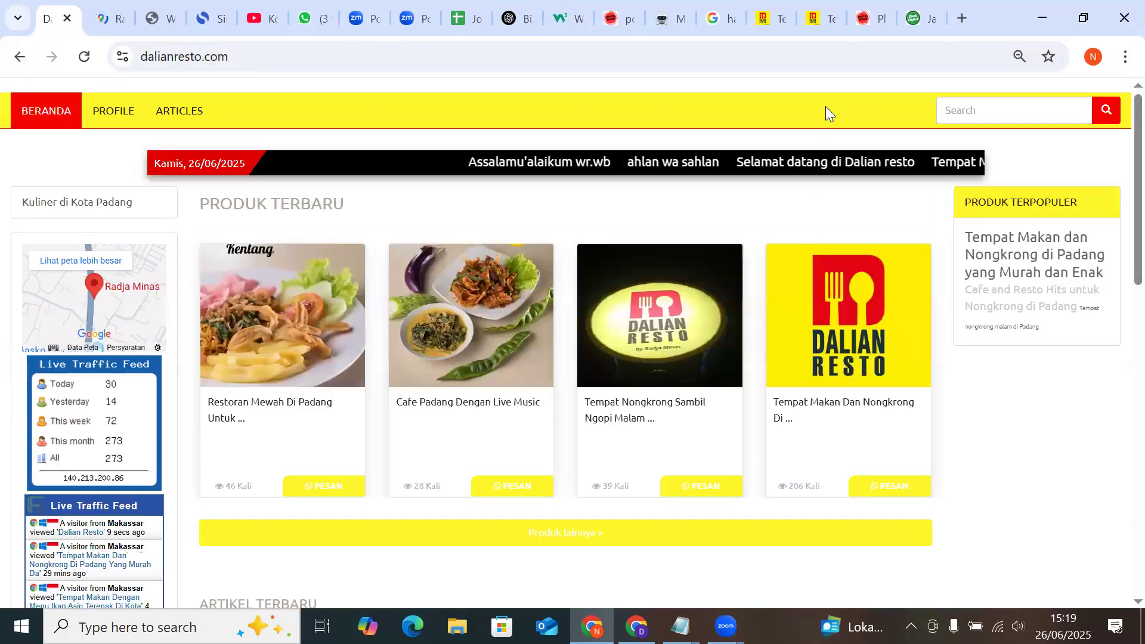
click(112, 18)
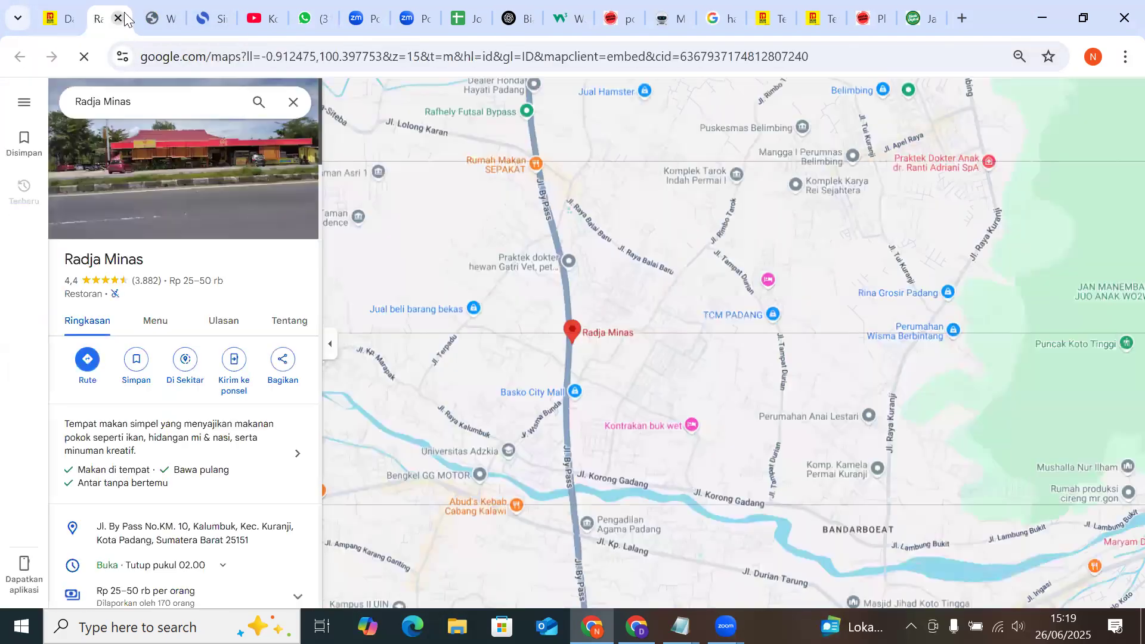
click(118, 18)
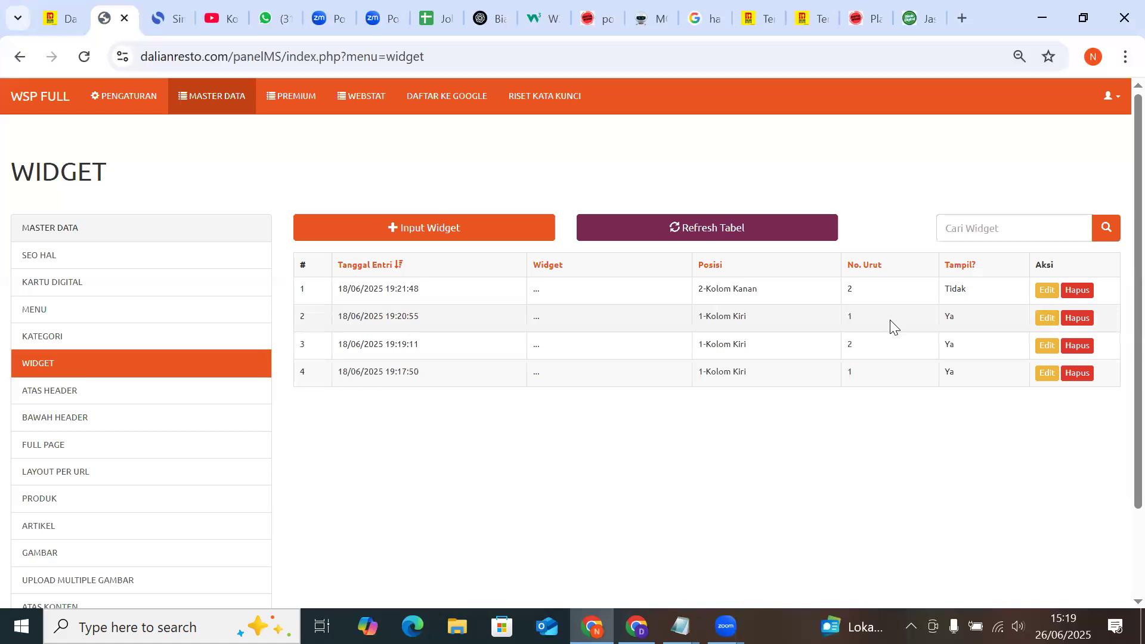
Reopen the Google Maps widget, highlight its entire embed script and resubmit it
click(1046, 318)
key(ctrl+a)
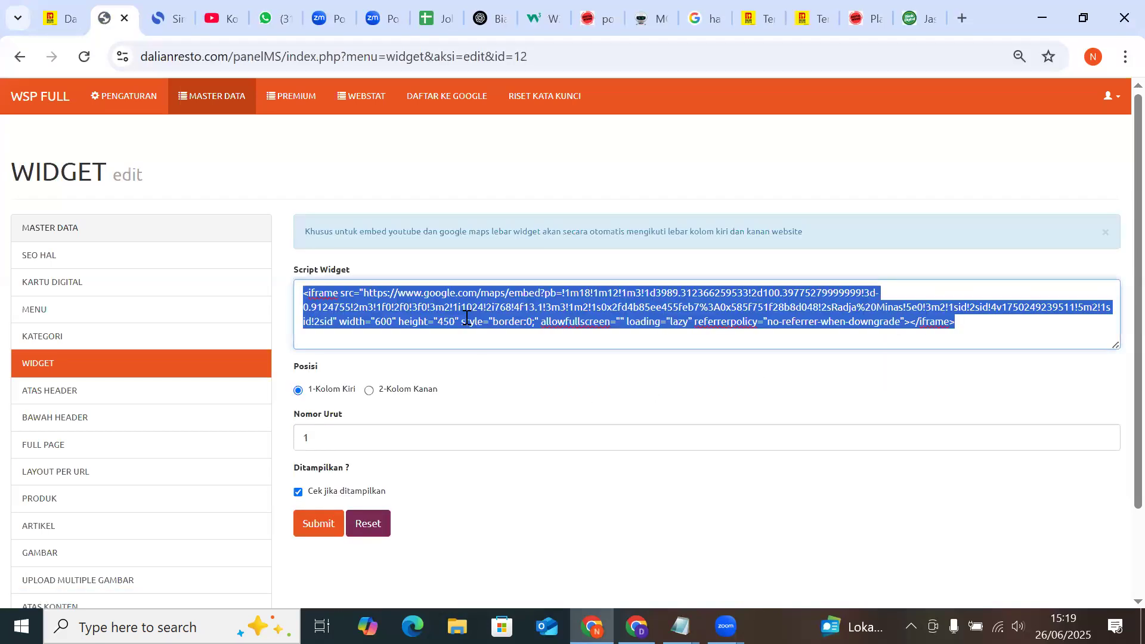
click(316, 523)
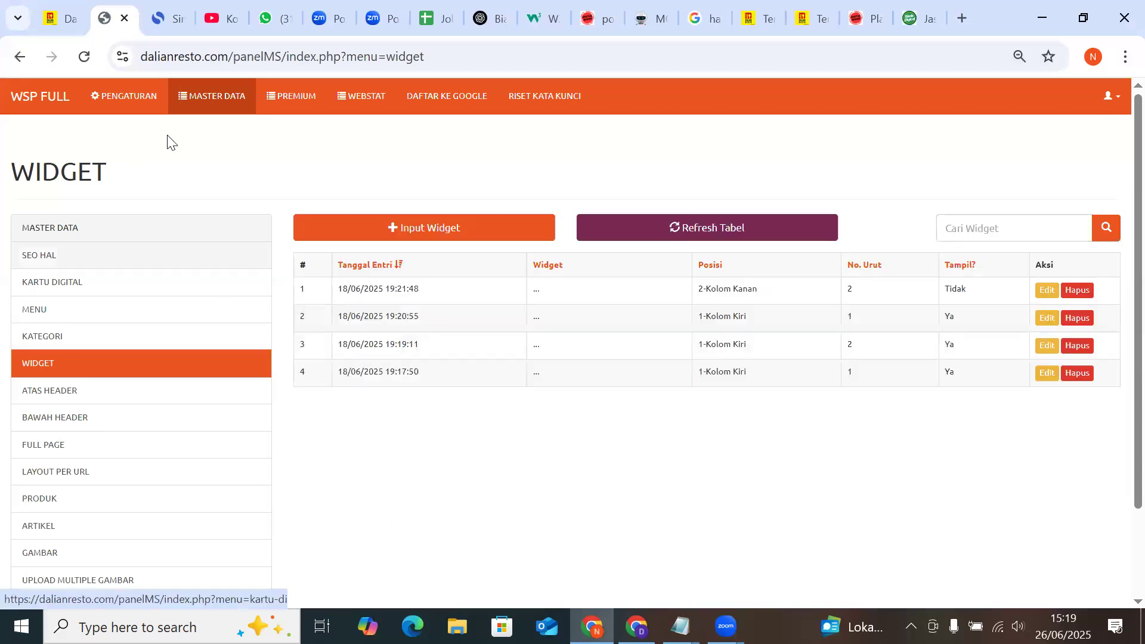
Search Google for "radjaminas" on a new page and open the Radja Minas location in Google Maps
click(963, 16)
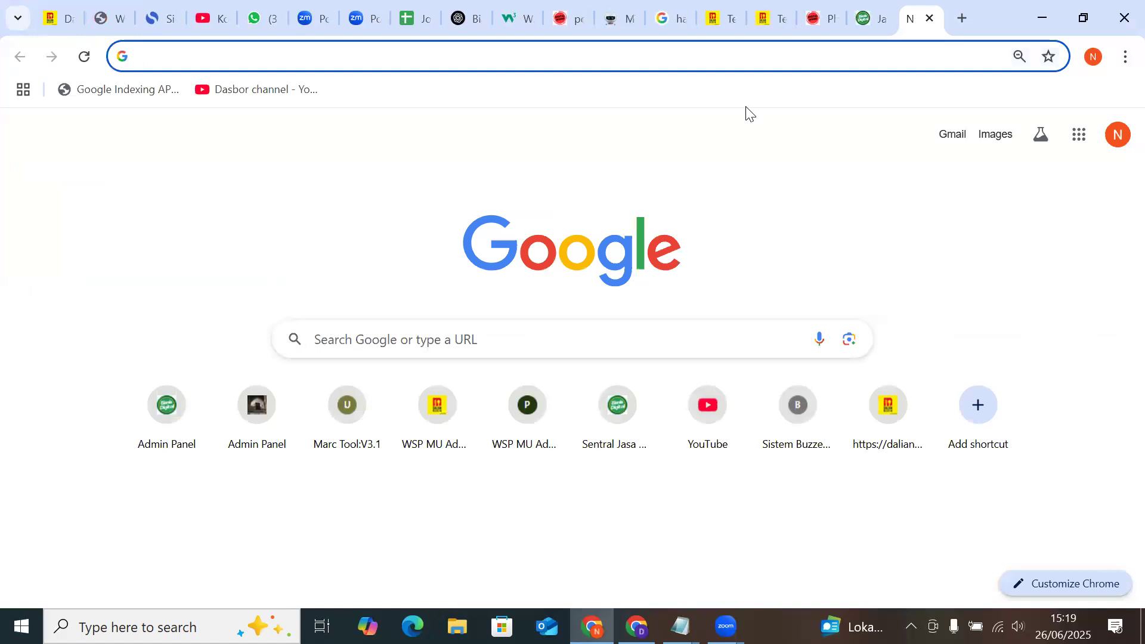
text(radja)
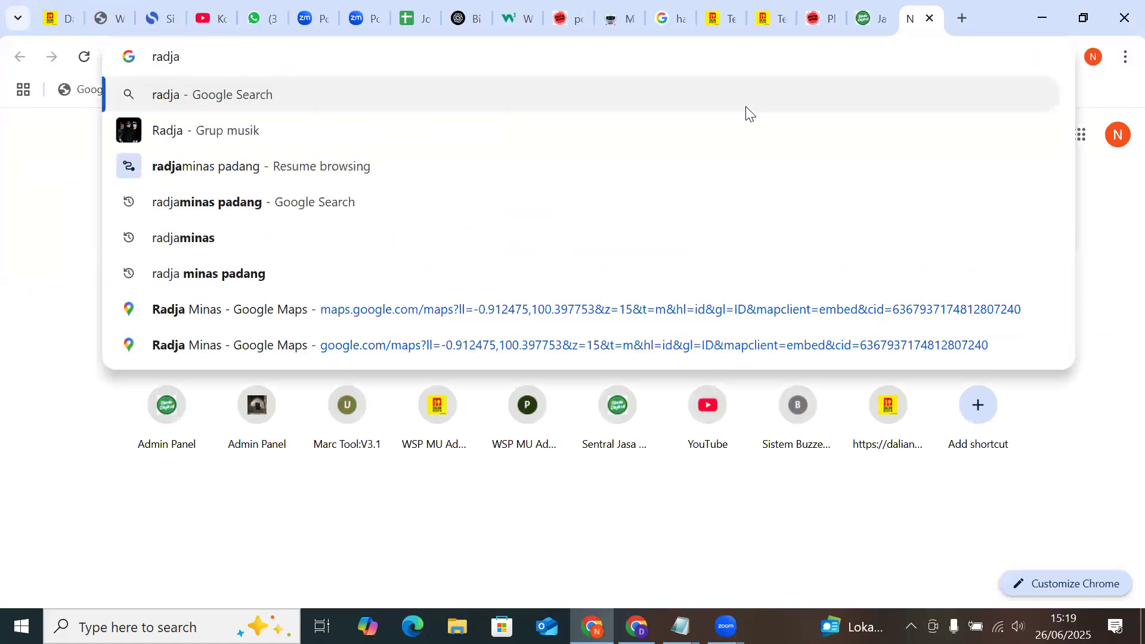
text(minas)
key(Return)
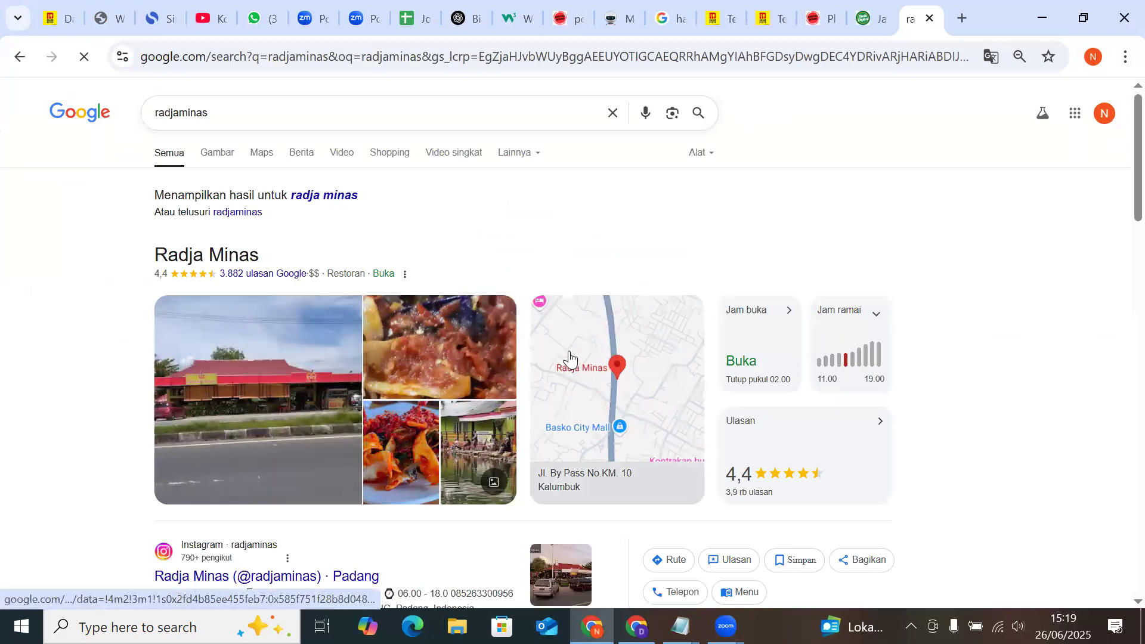
scroll(590, 286, down, 2)
click(591, 286)
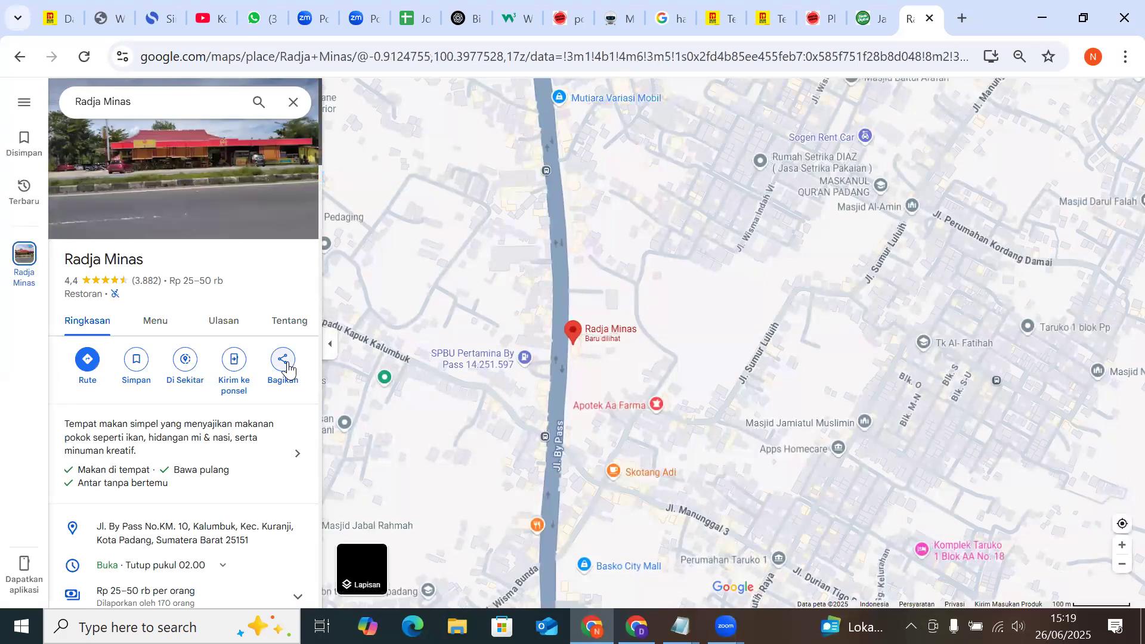
Copy the medium-size map embed HTML for Radja Minas from its sharing options and close them
click(284, 362)
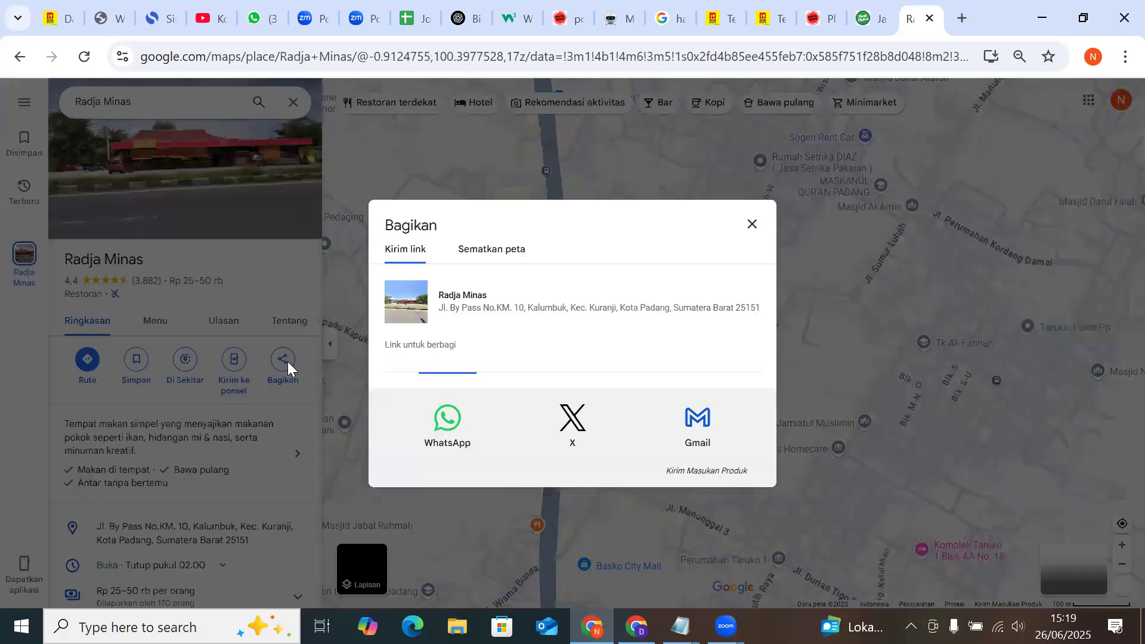
click(482, 256)
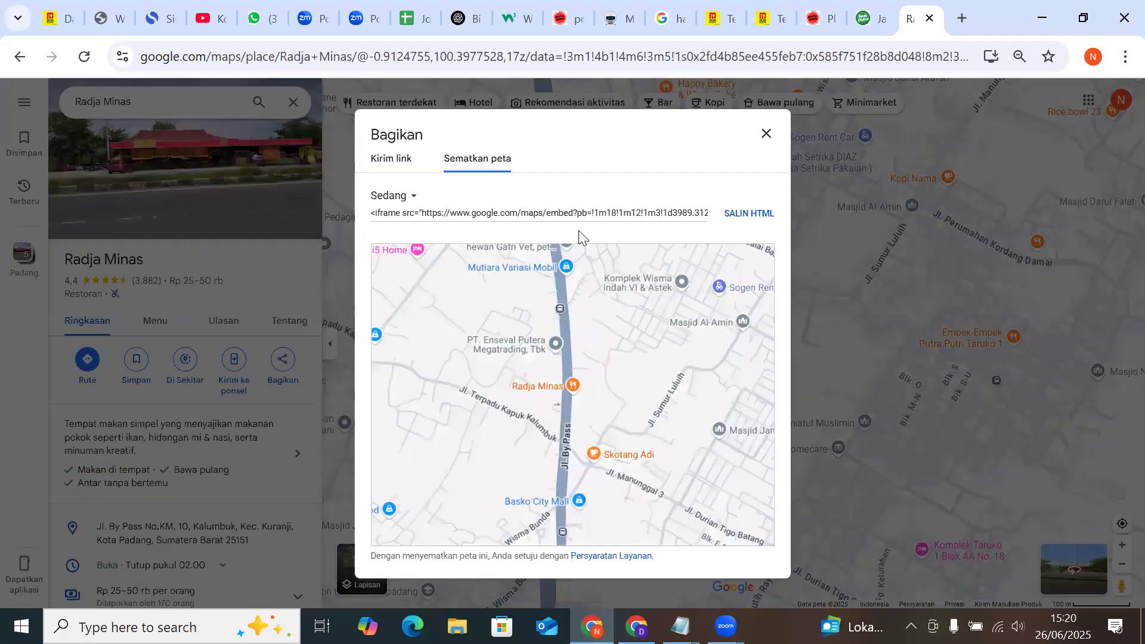
click(752, 216)
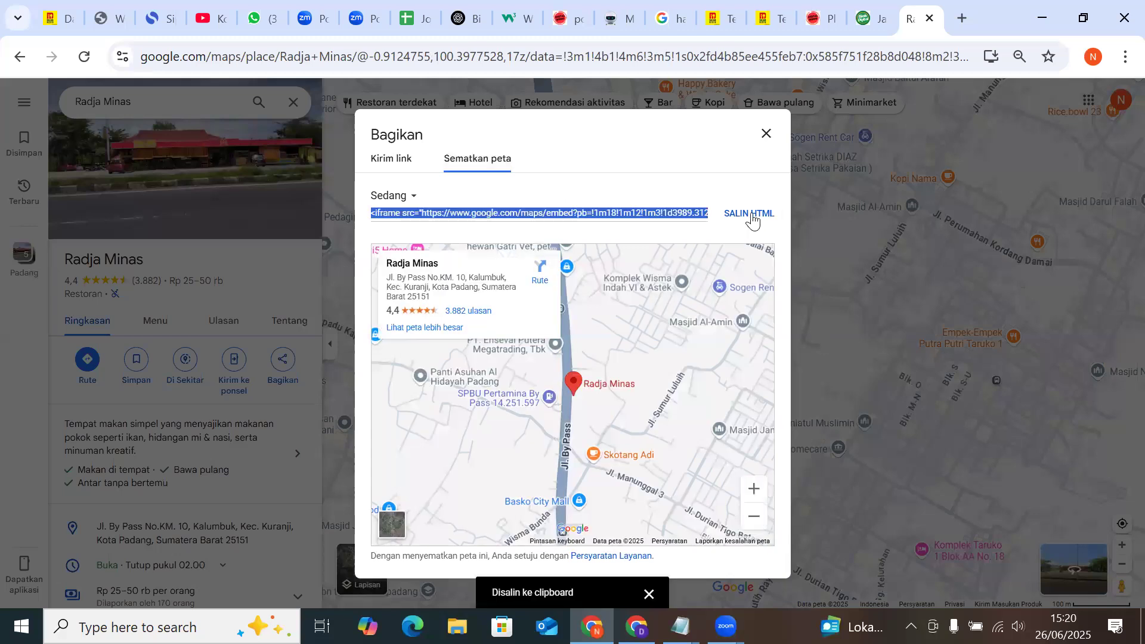
click(767, 133)
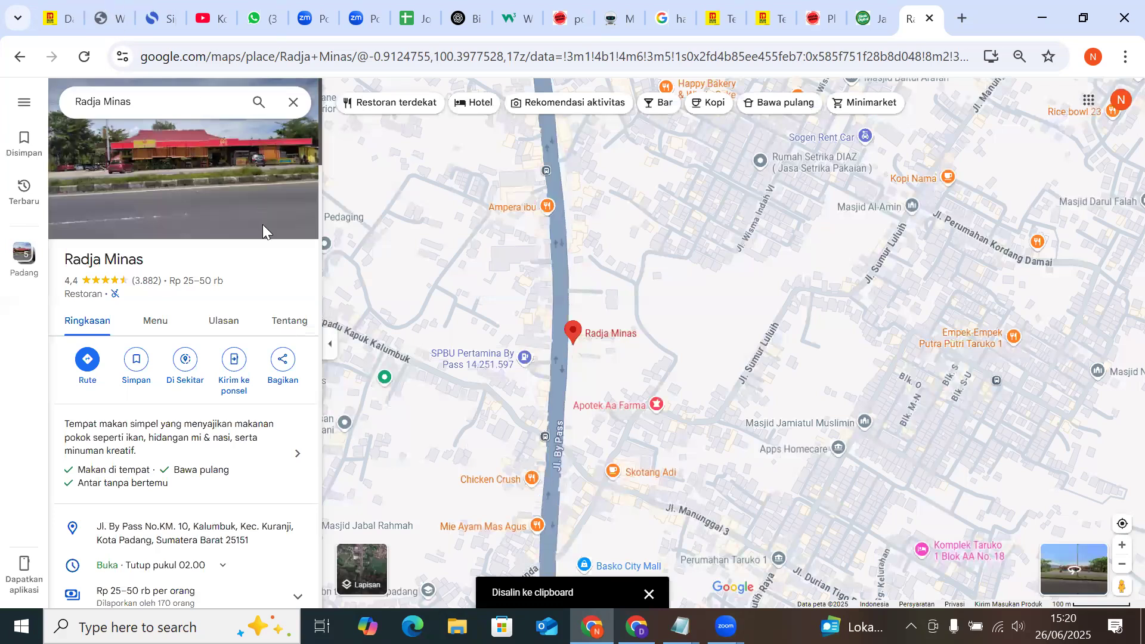
Check the homepage map and the admin panel's product and widget lists, and return to the Radja Minas map's embed code
key(ctrl+1)
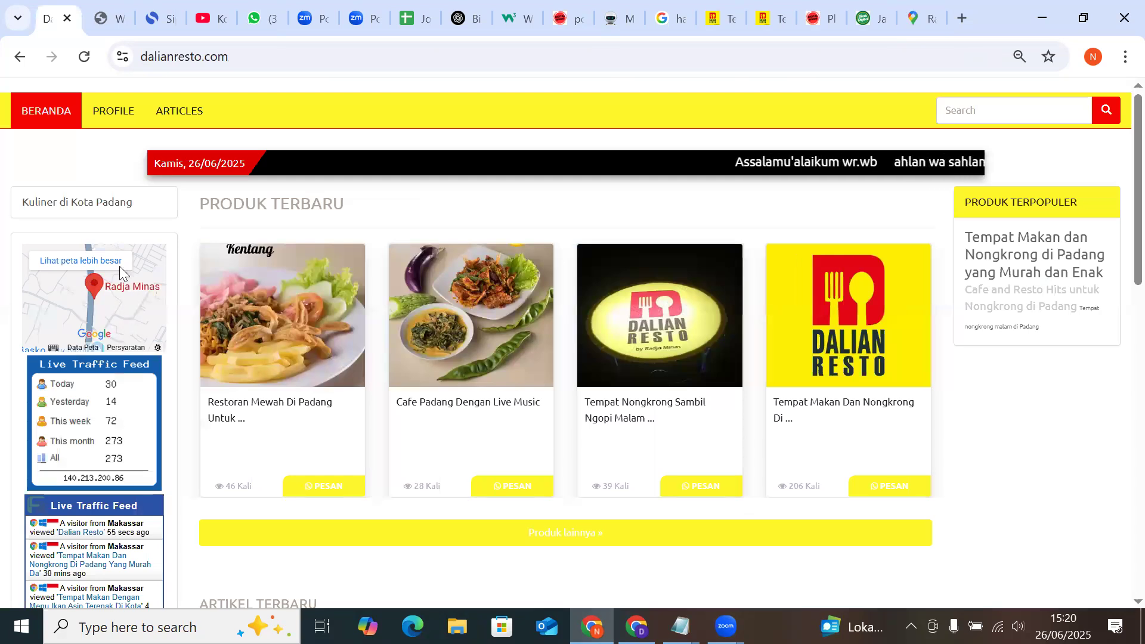
key(ctrl+2)
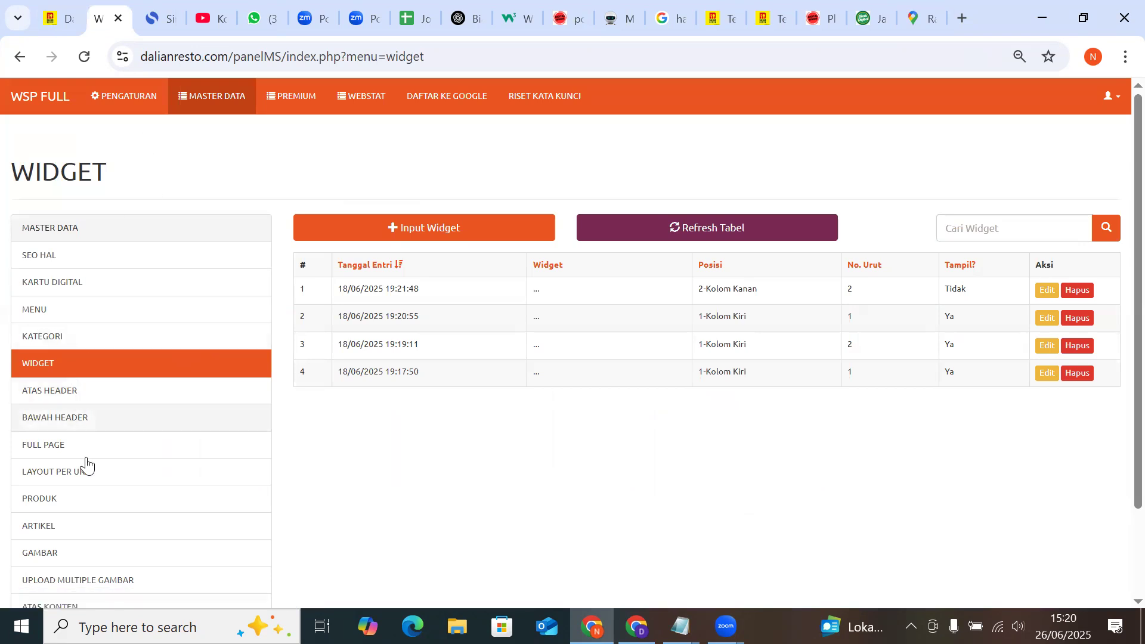
click(87, 500)
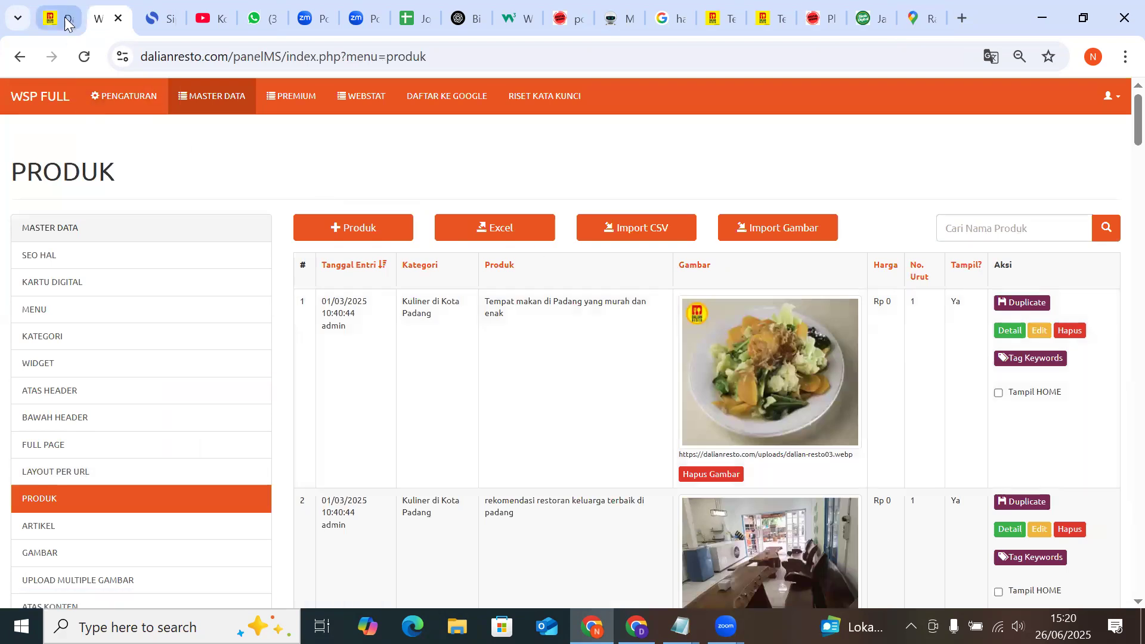
mouse_move(64, 16)
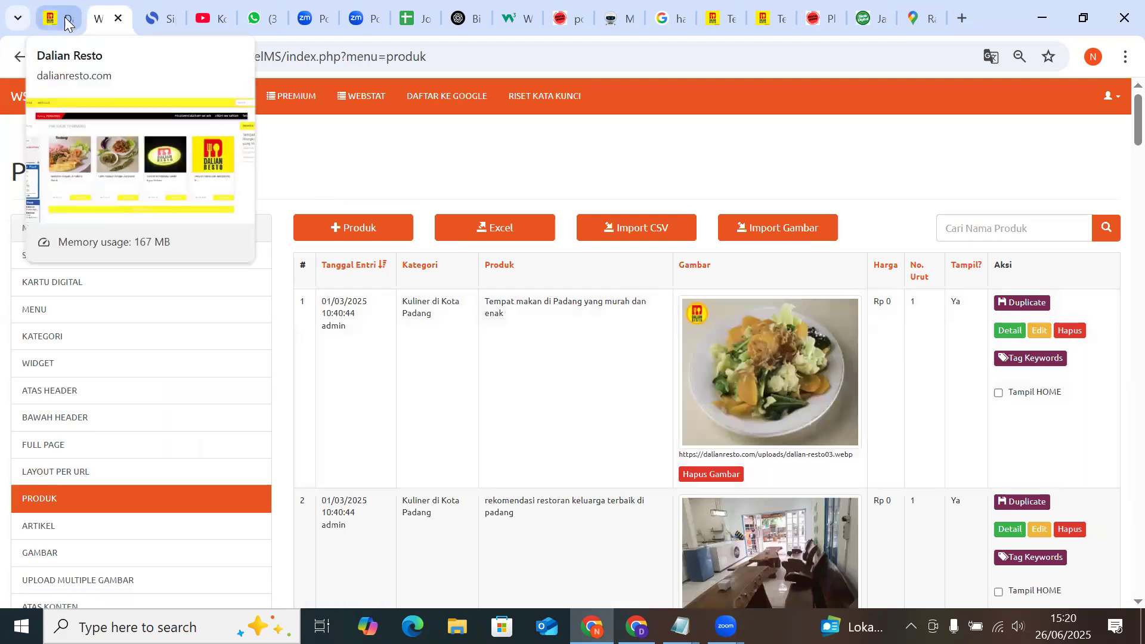
click(103, 380)
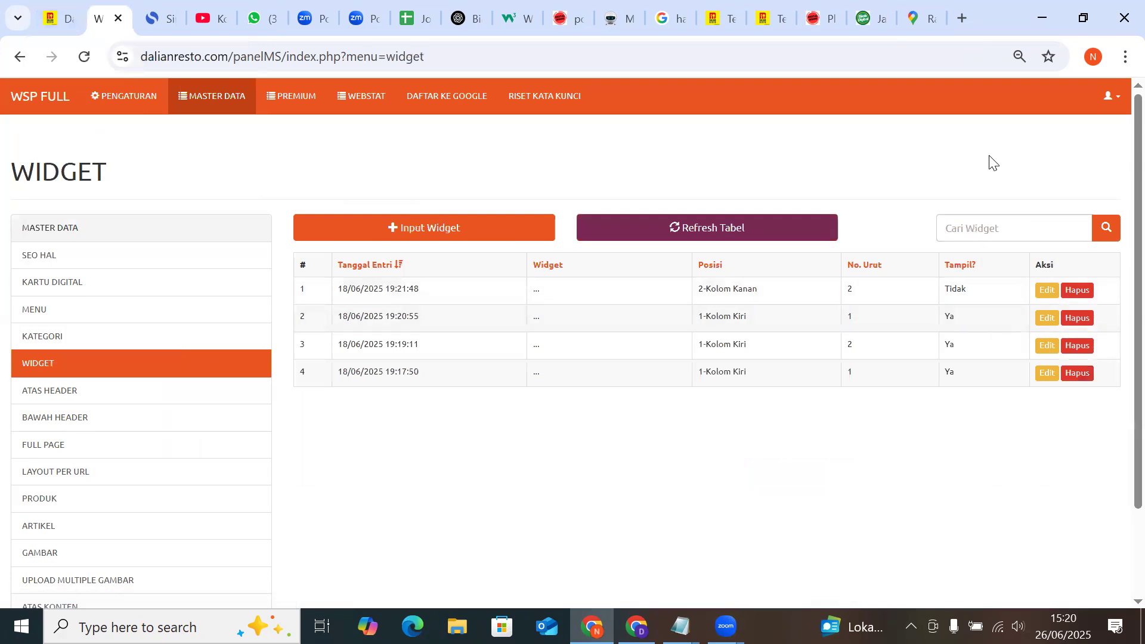
click(919, 8)
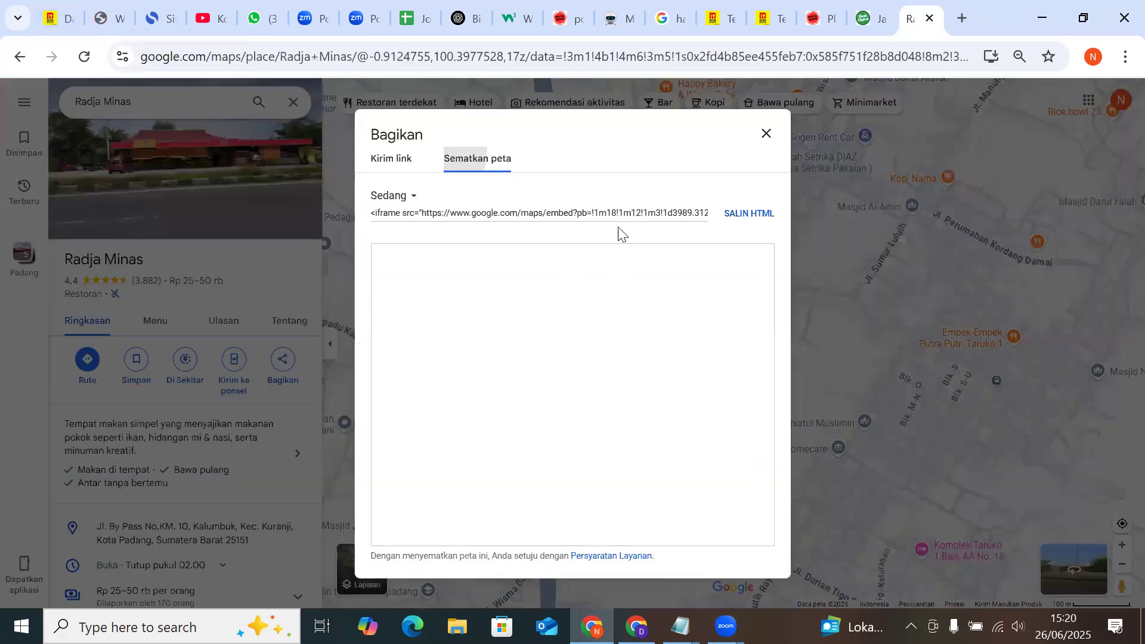
Copy the Radja Minas map's embed HTML, and check the homepage against the admin panel's widget list
click(735, 214)
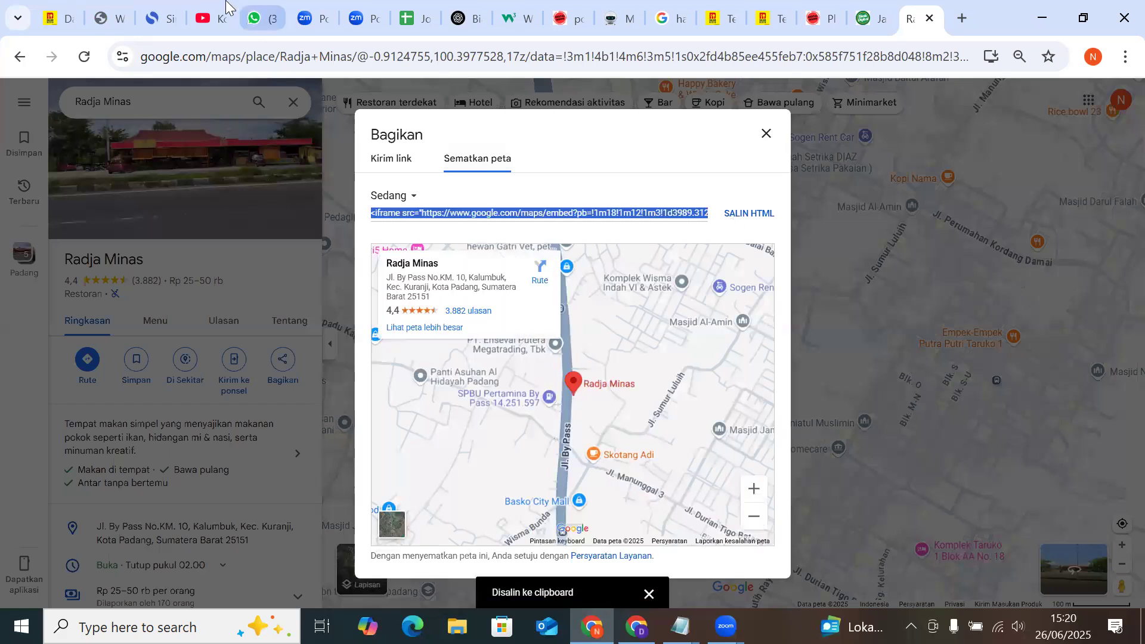
click(105, 18)
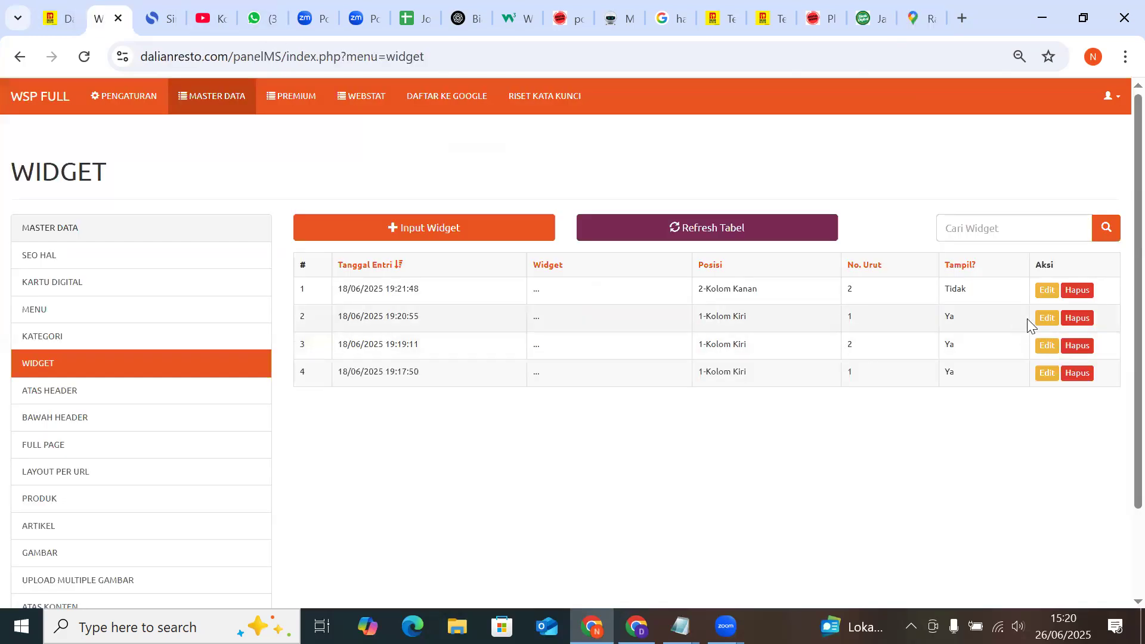
click(400, 236)
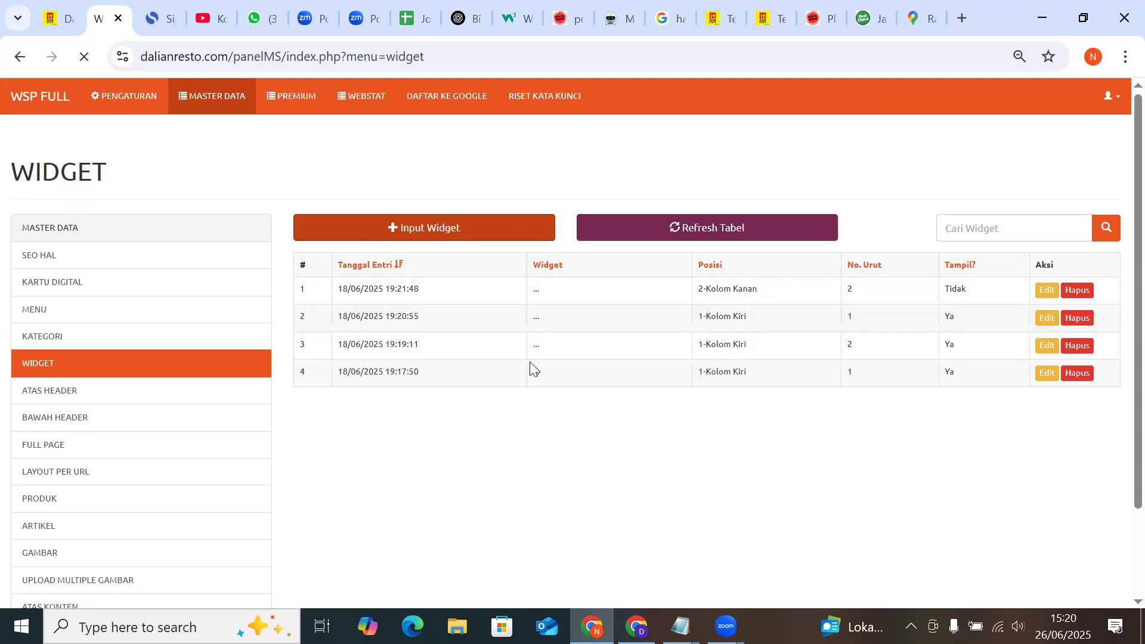
click(58, 24)
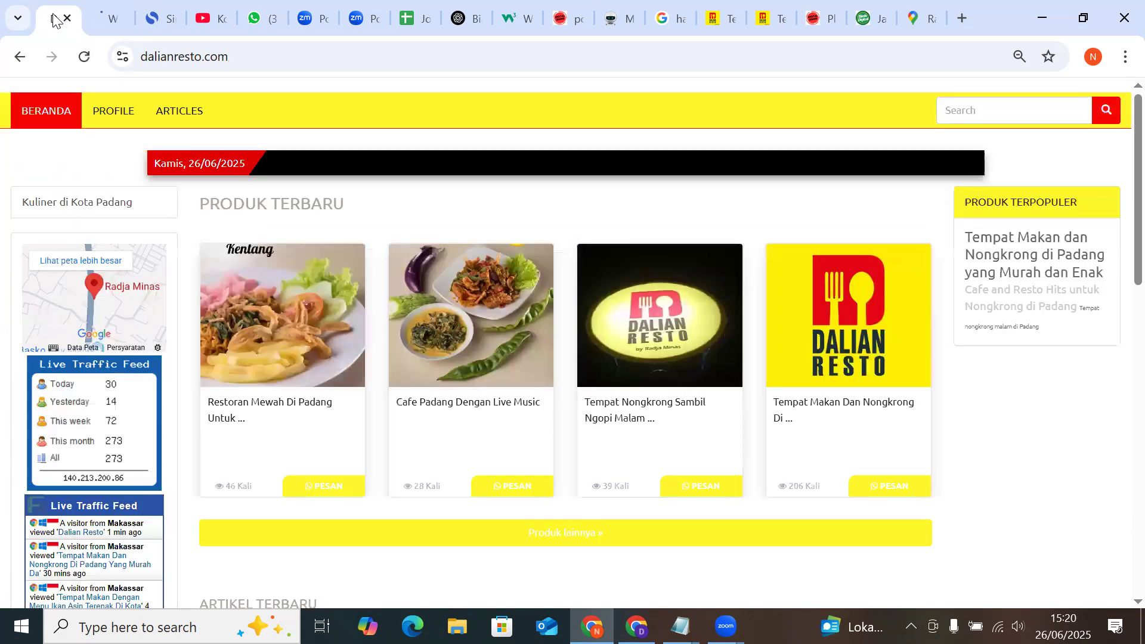
click(98, 5)
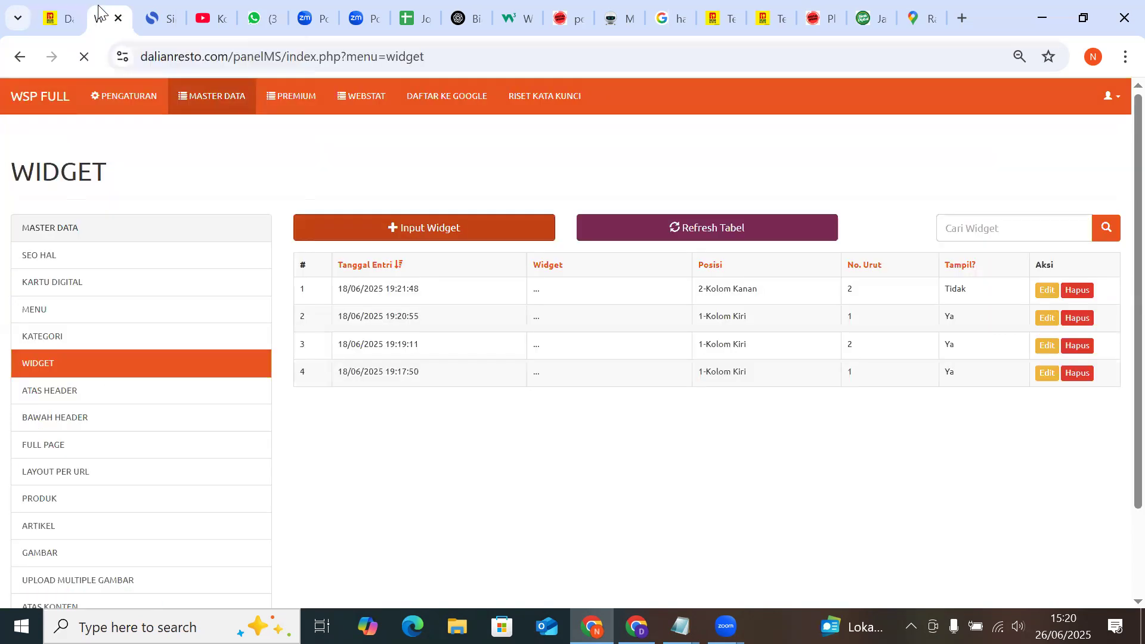
Open the live traffic feed widget in the 1-Kolom Kiri position, highlight its entire script and resubmit it
click(1048, 347)
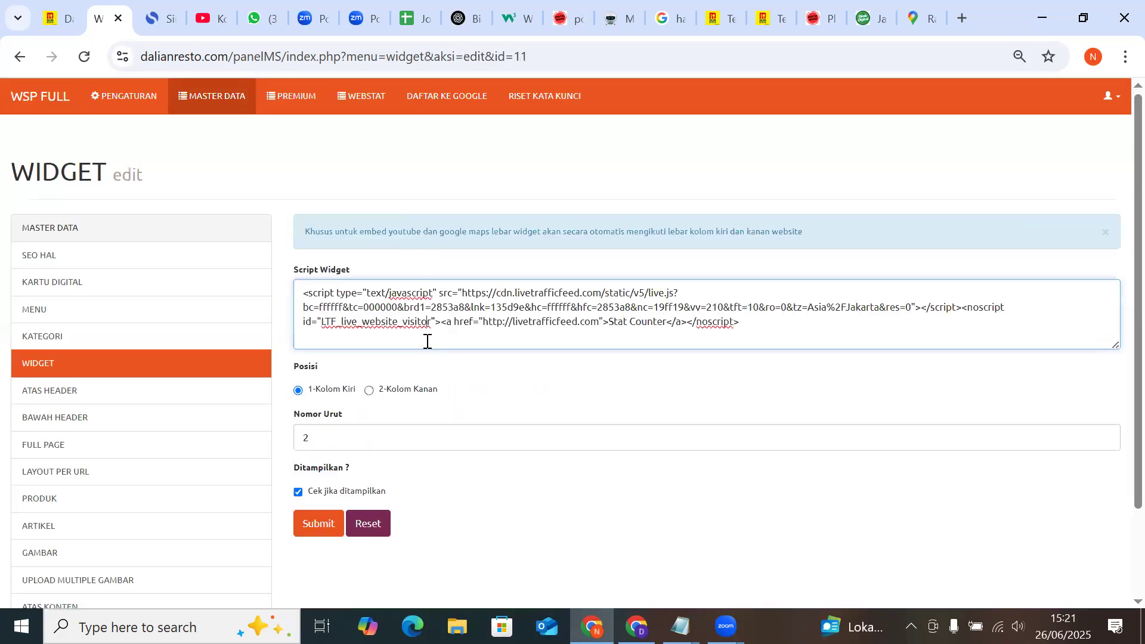
drag(745, 325, 304, 287)
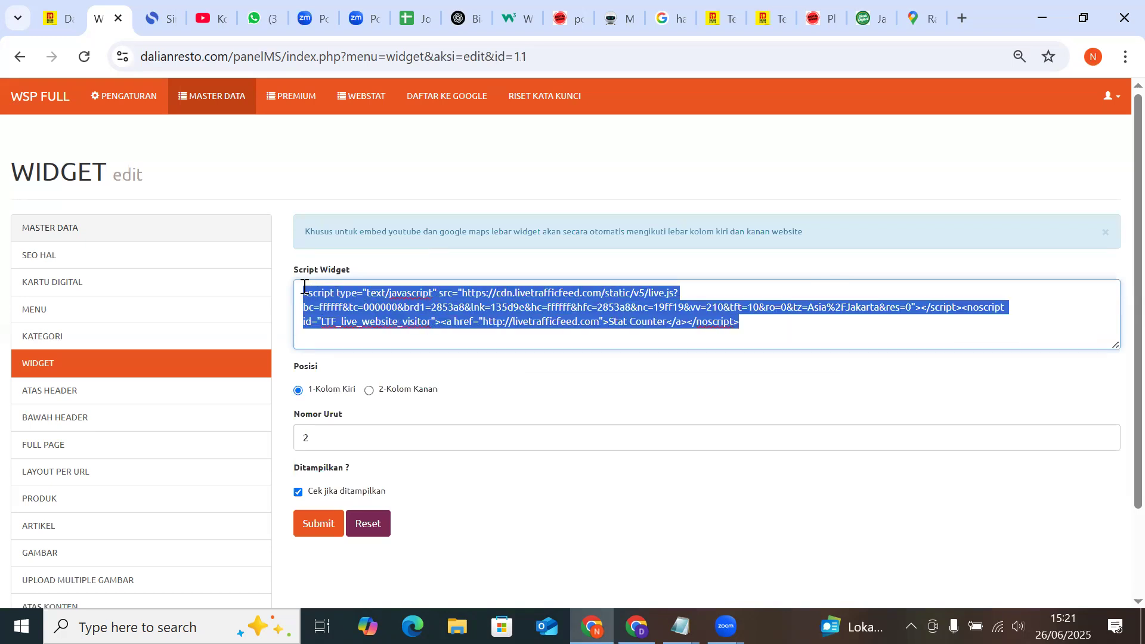
click(392, 322)
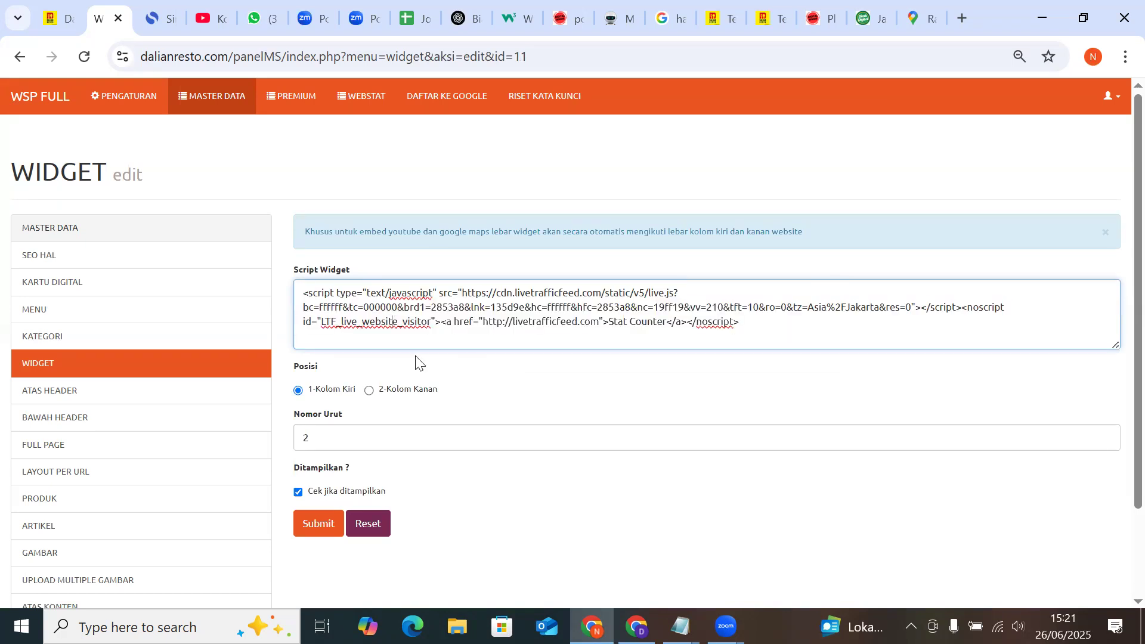
click(322, 525)
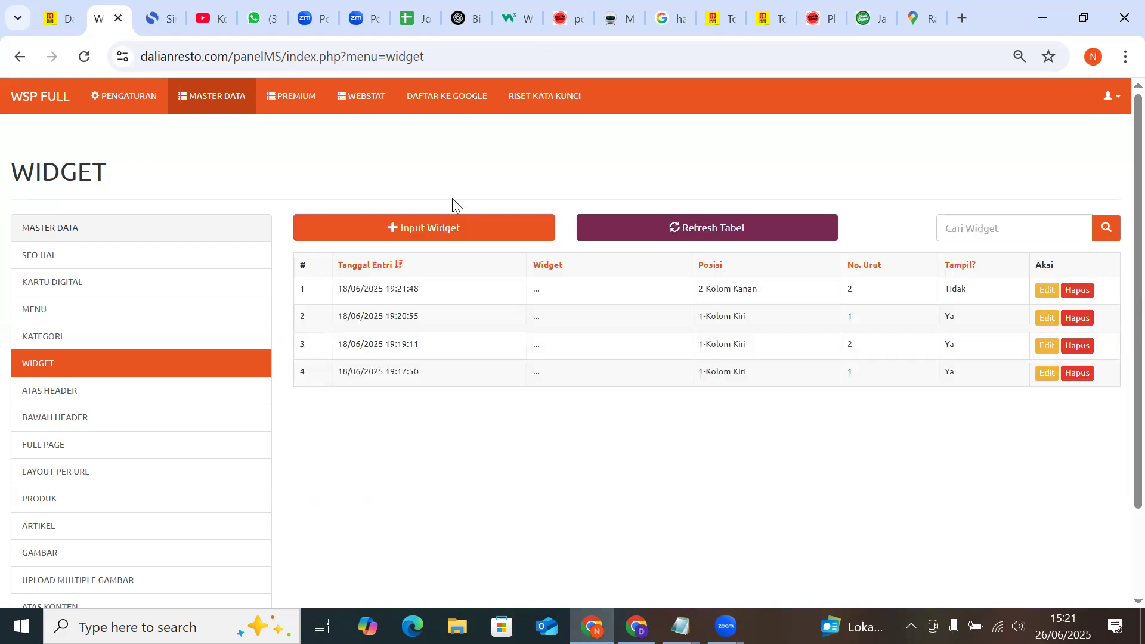
Add a widget with the Radja Minas map embed HTML in 2-Kolom Kanan, order number 1, and reload the homepage to check it
click(437, 229)
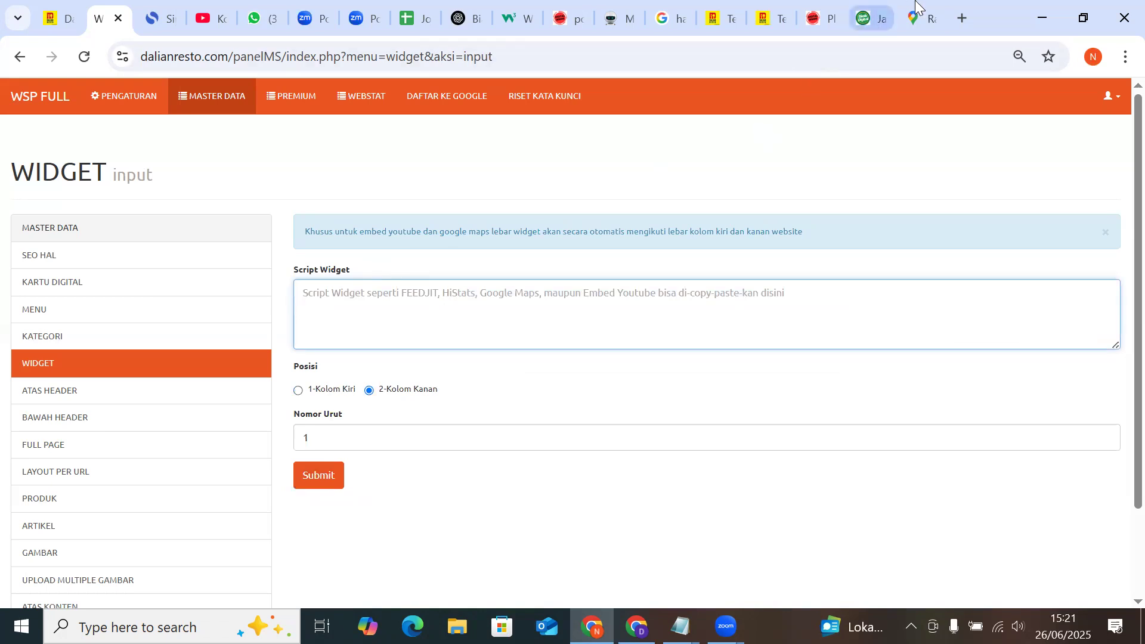
click(922, 18)
click(748, 213)
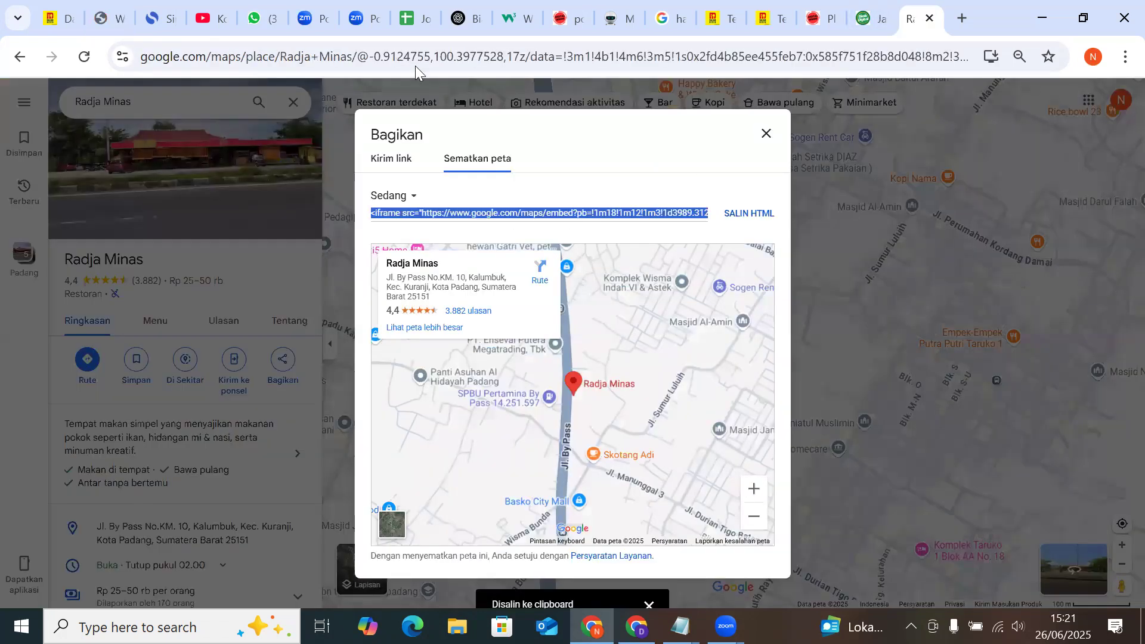
click(104, 18)
click(477, 333)
key(ctrl+v)
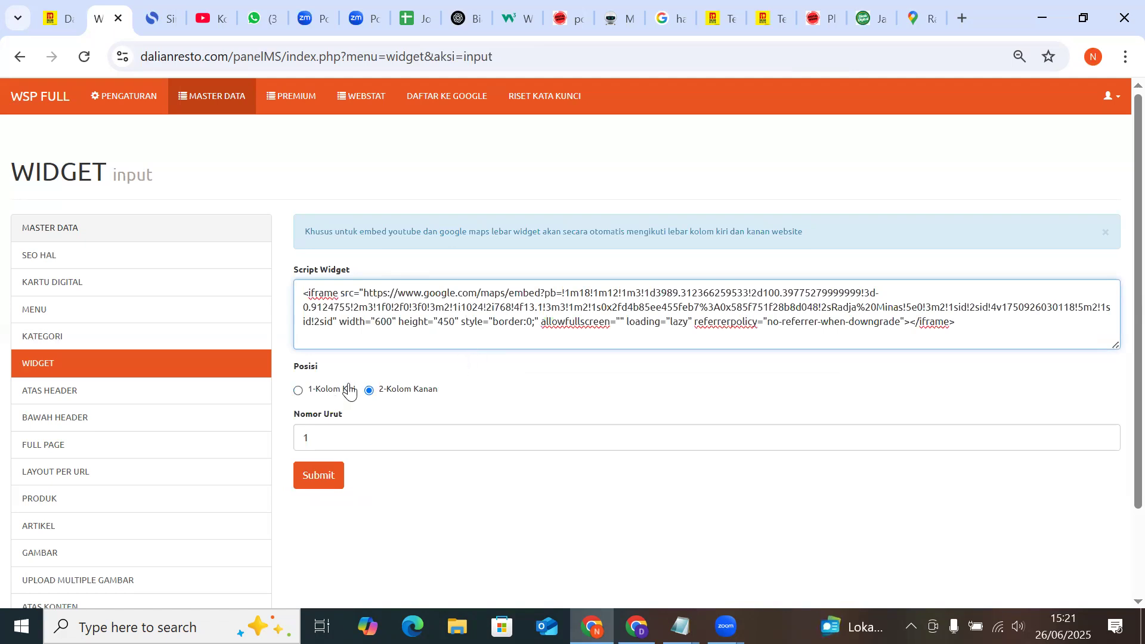
click(326, 477)
click(59, 18)
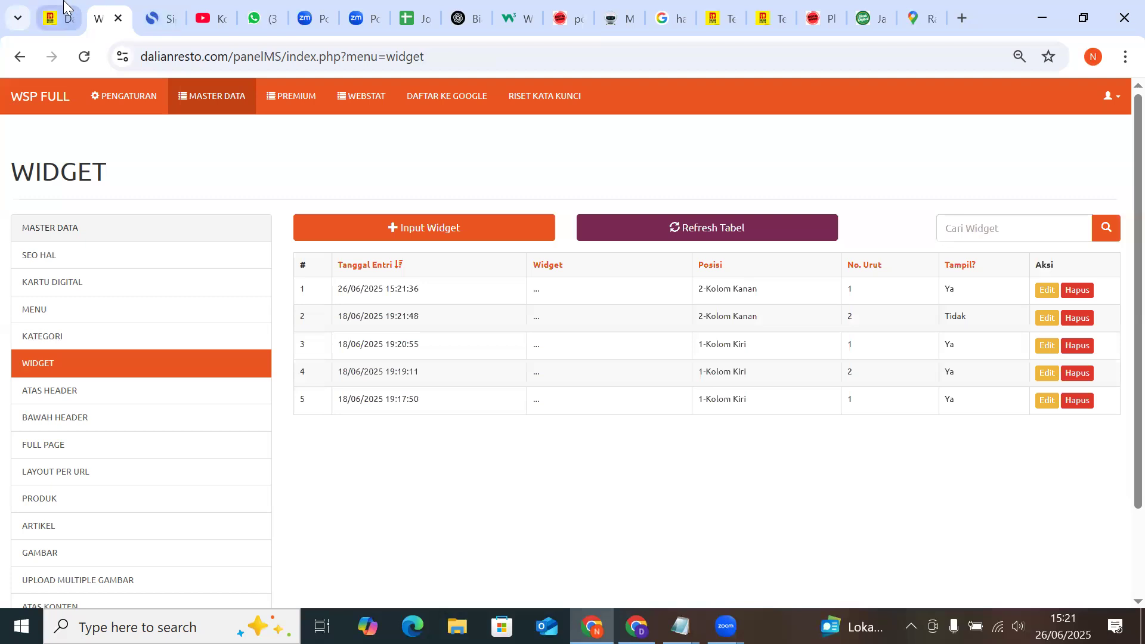
click(84, 57)
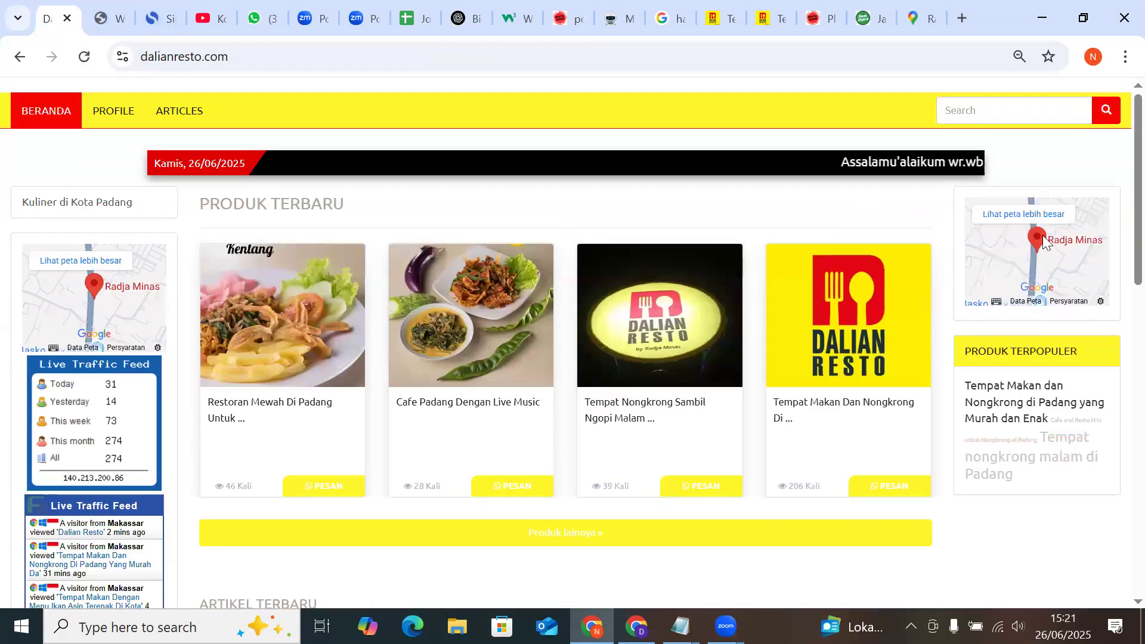
Open the new 2-Kolom Kanan map widget, highlight its whole embed script and resubmit it
click(94, 8)
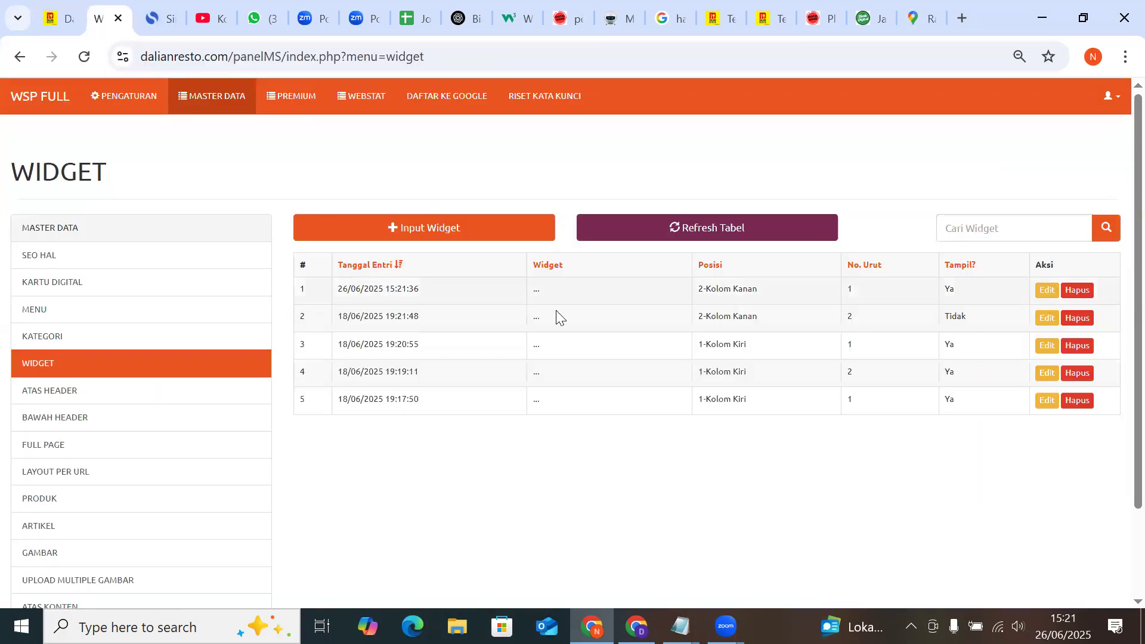
click(1042, 298)
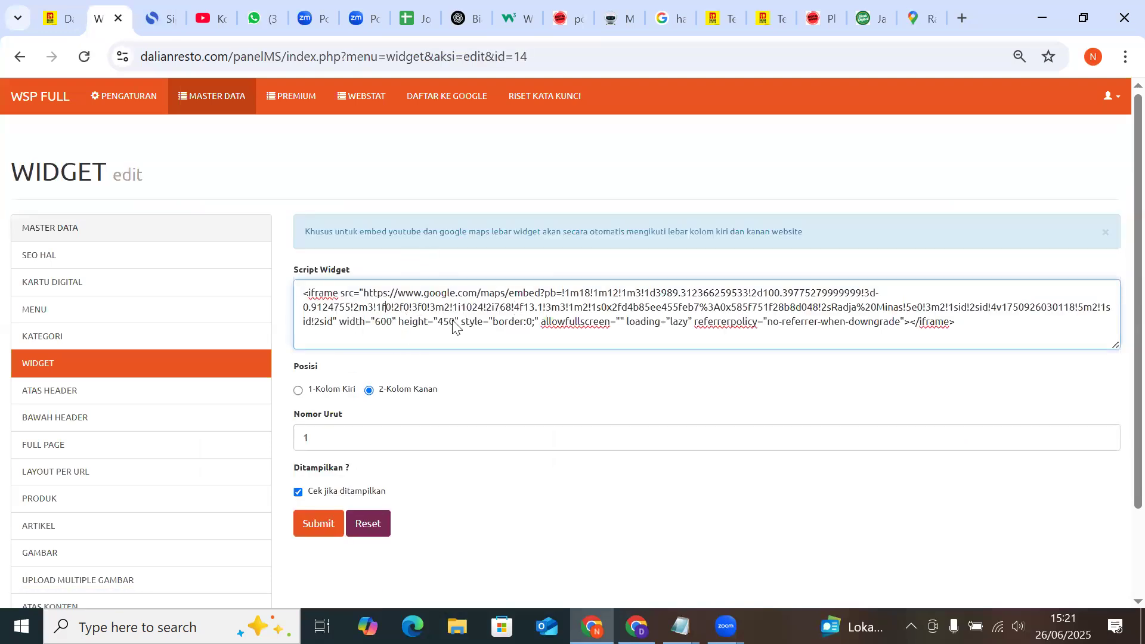
drag(995, 338, 296, 284)
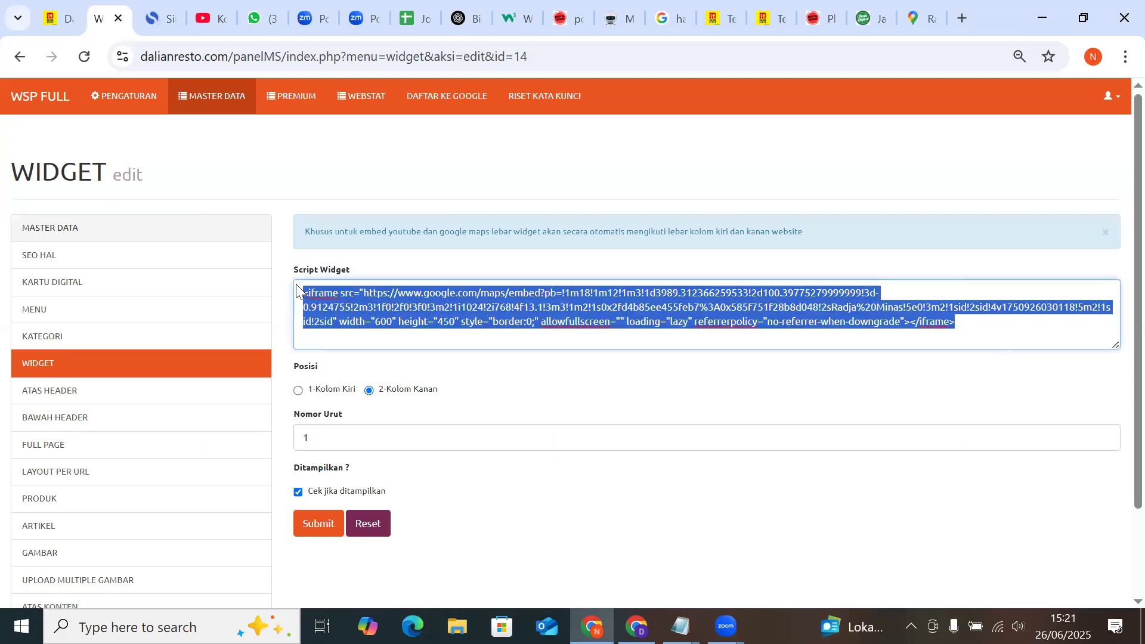
click(296, 284)
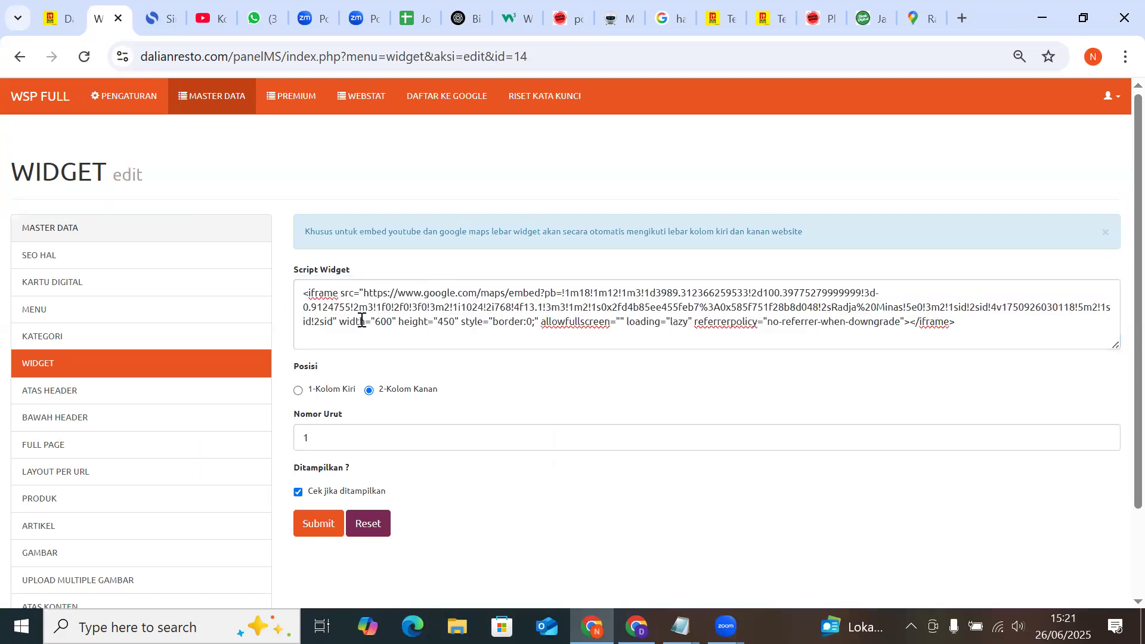
click(312, 525)
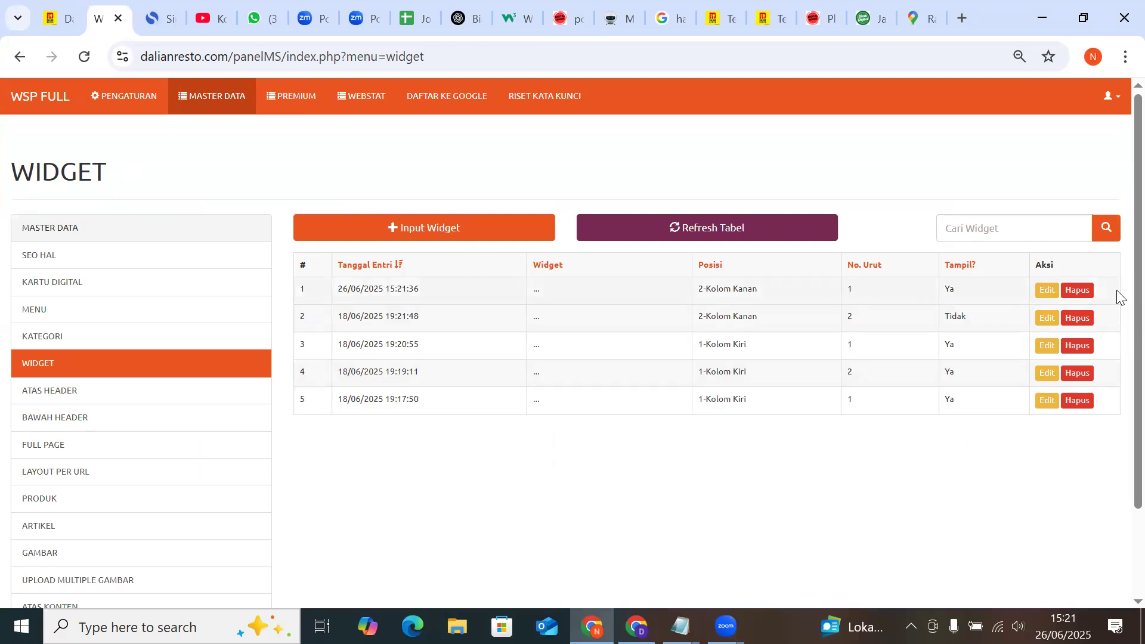
Delete the new map widget from 2-Kolom Kanan and look at the homepage
click(1093, 292)
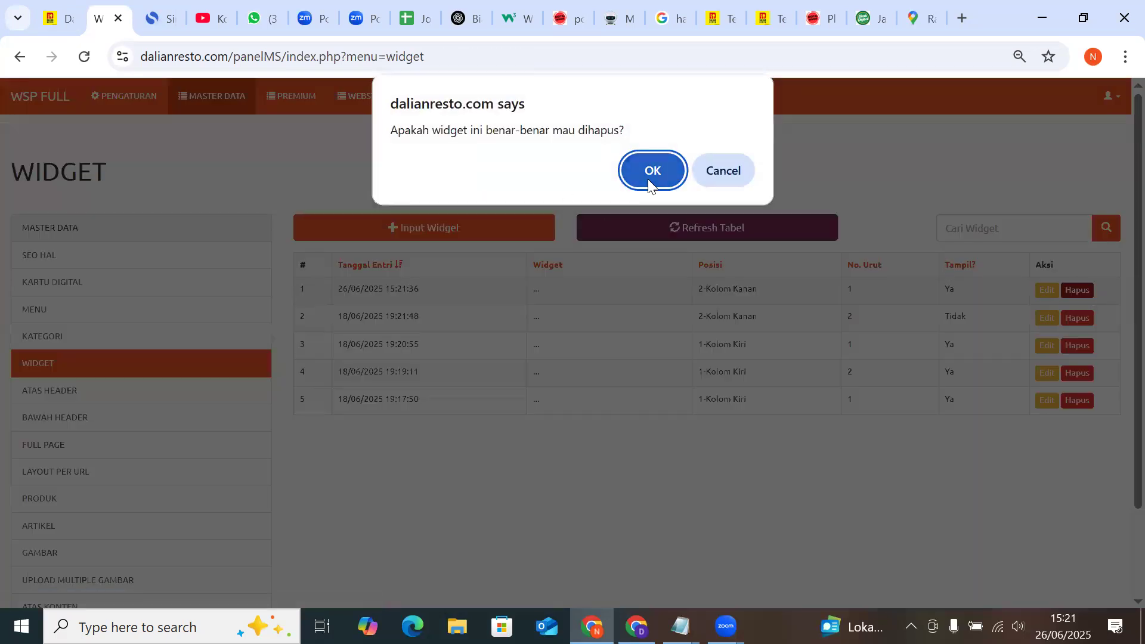
click(648, 177)
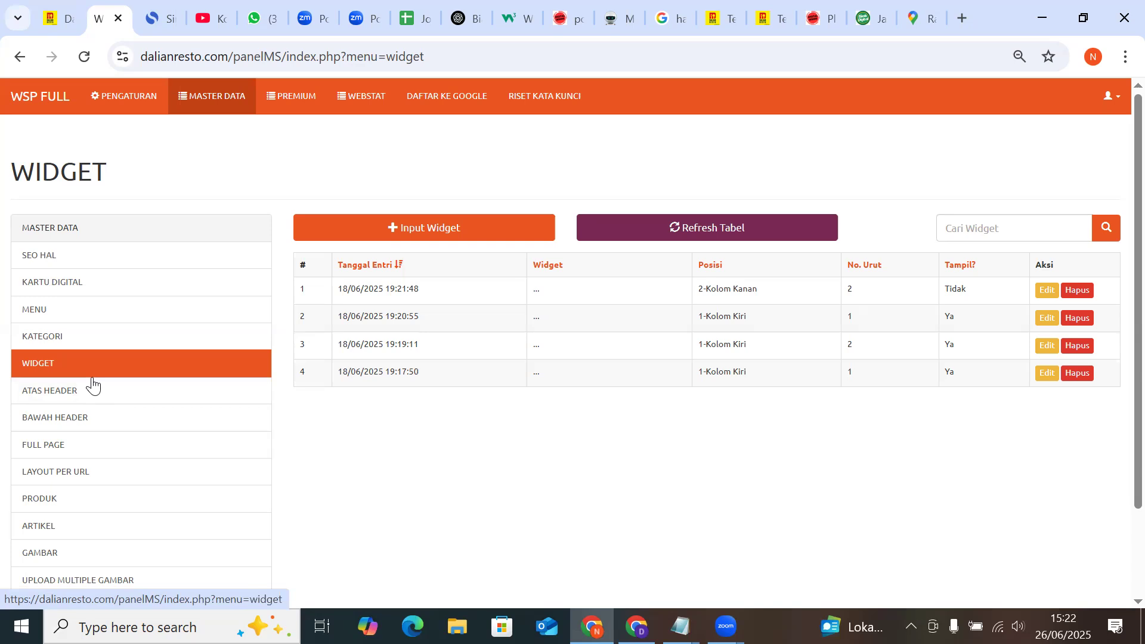
click(62, 22)
click(123, 8)
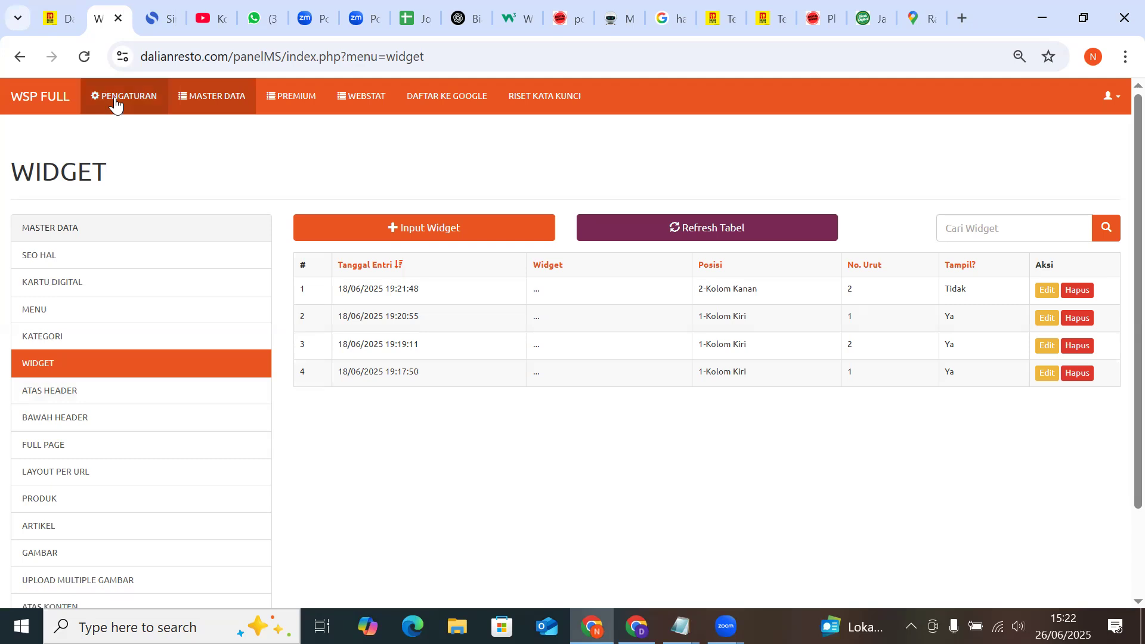
Resubmit the Meta SEO Utama settings and highlight the favicon link line in Meta Pendukung
click(115, 100)
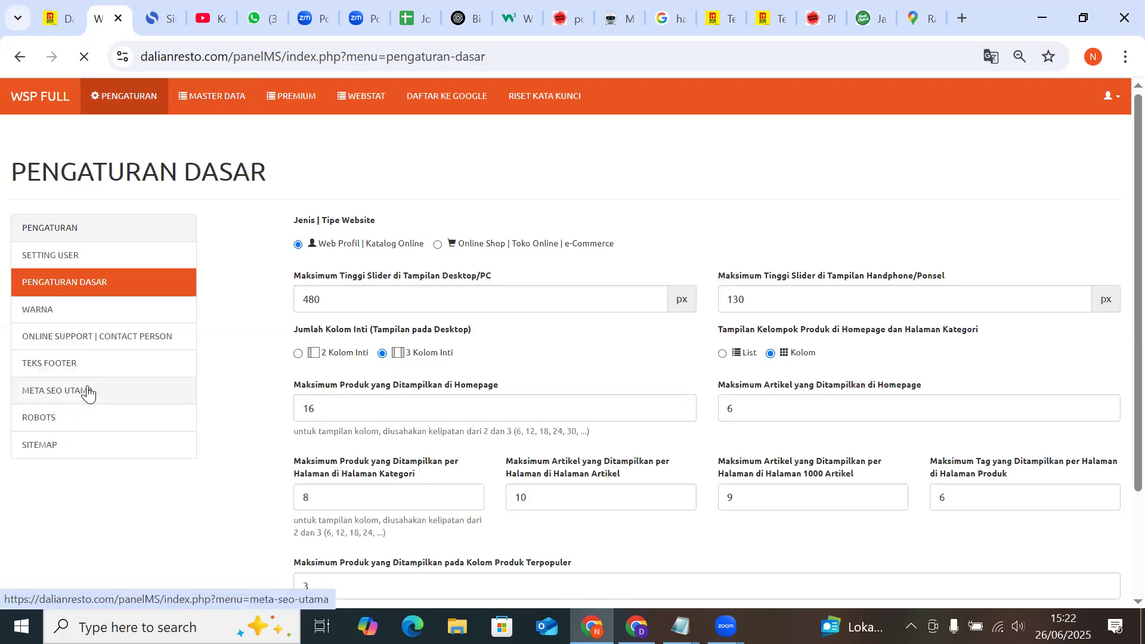
click(87, 392)
scroll(411, 388, down, 4)
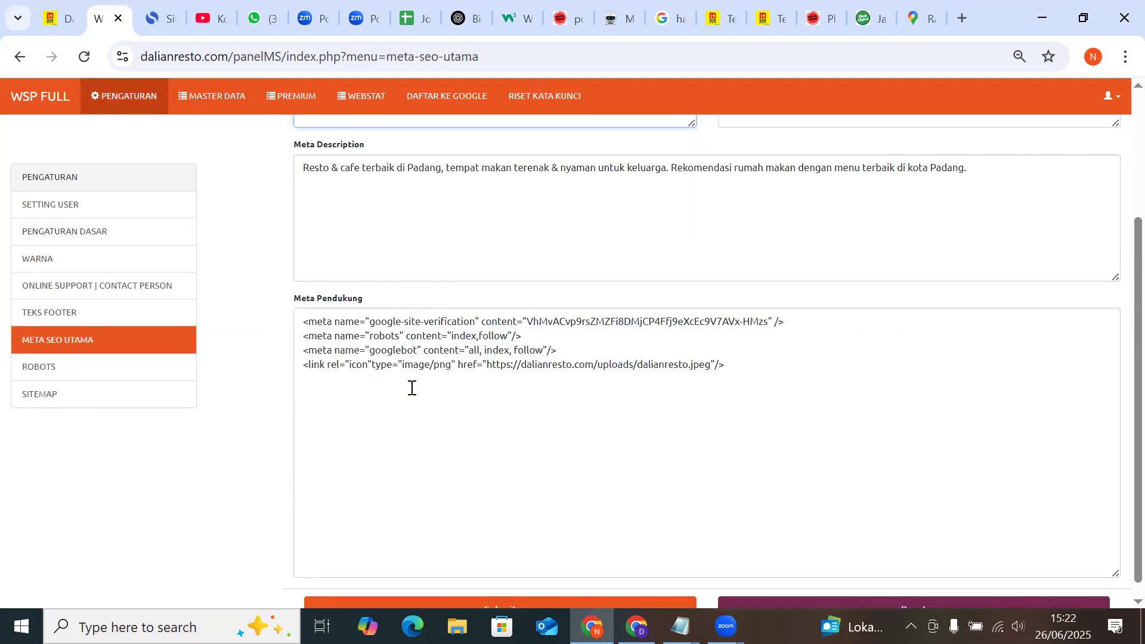
click(412, 388)
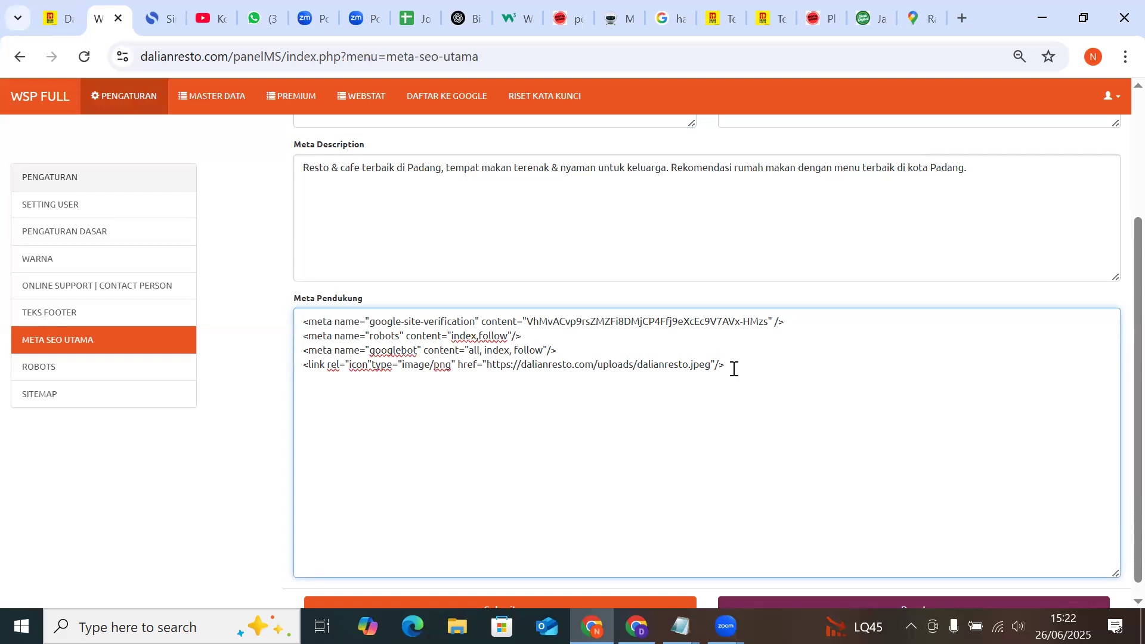
scroll(686, 384, down, 1)
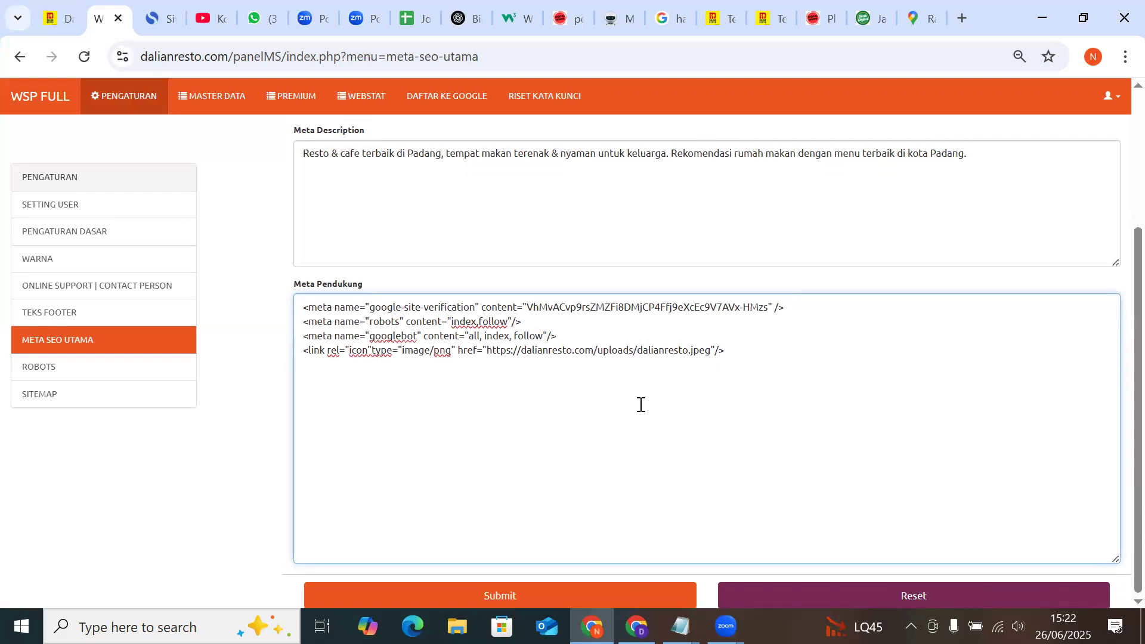
click(341, 591)
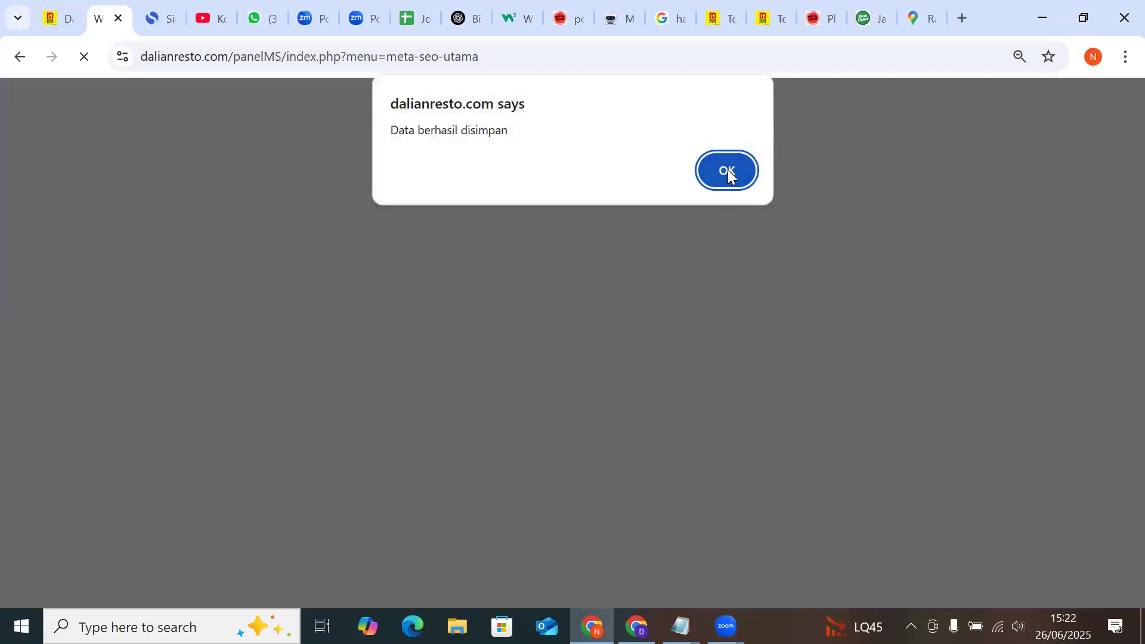
click(726, 169)
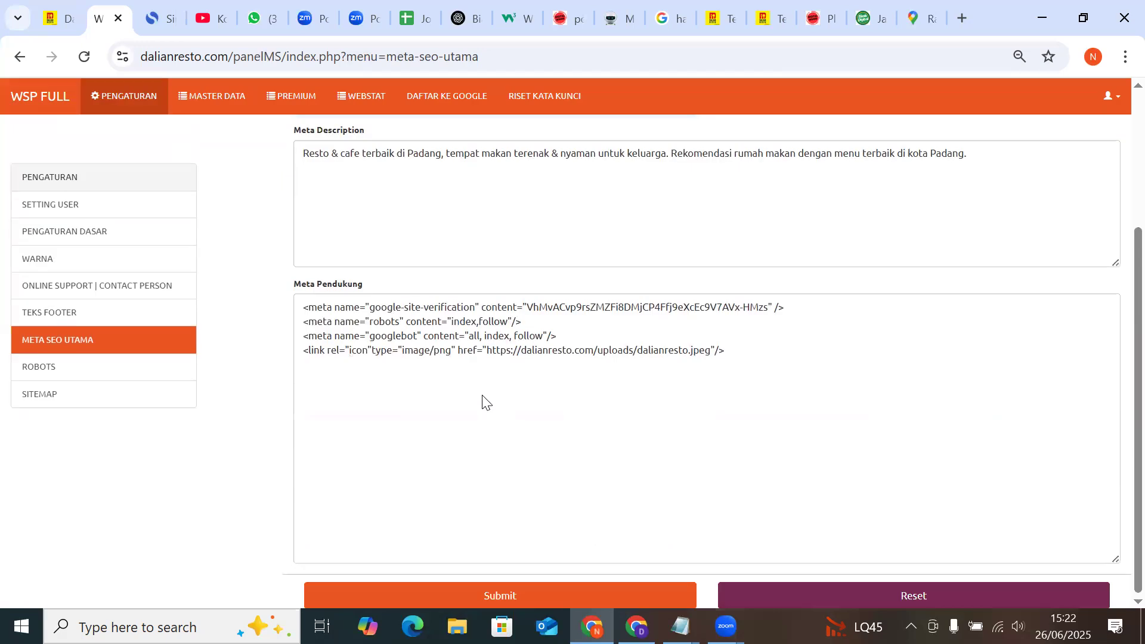
drag(304, 351, 742, 350)
click(269, 363)
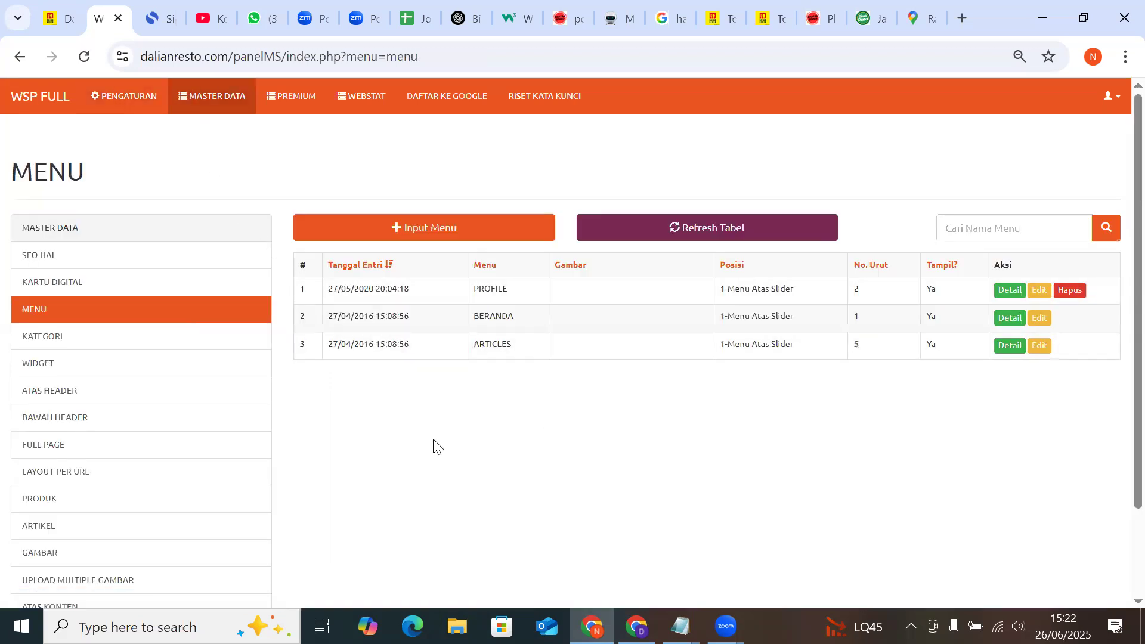
Look through the master data sections, open the Full Page list, highlight the landingpage URL and copy the WAFU page URL
scroll(391, 440, down, 2)
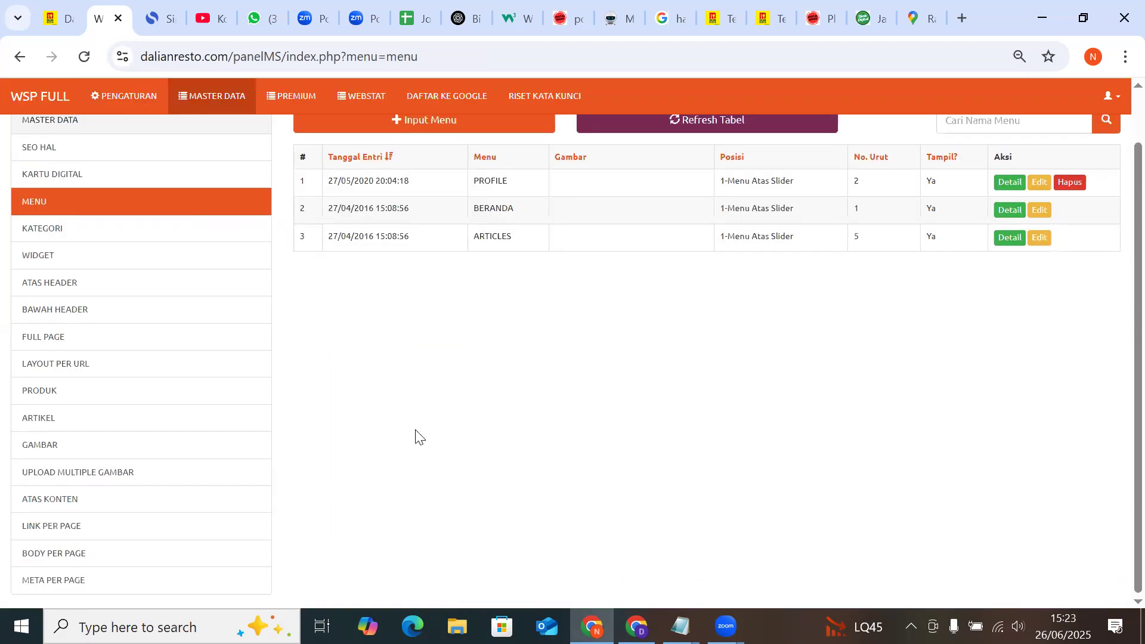
scroll(417, 437, up, 2)
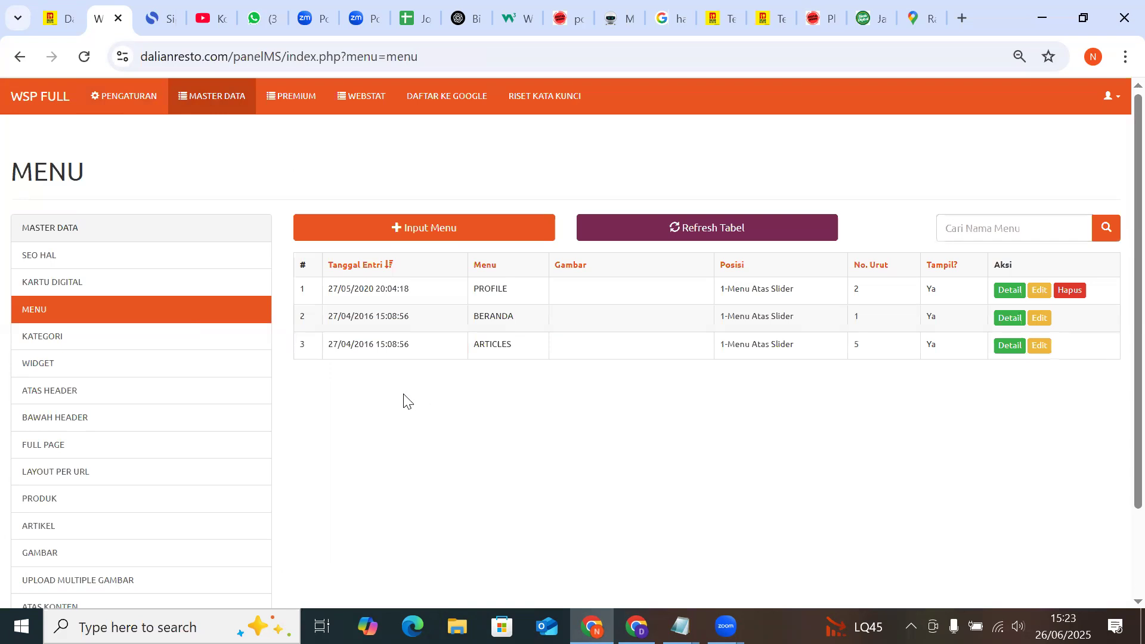
click(175, 446)
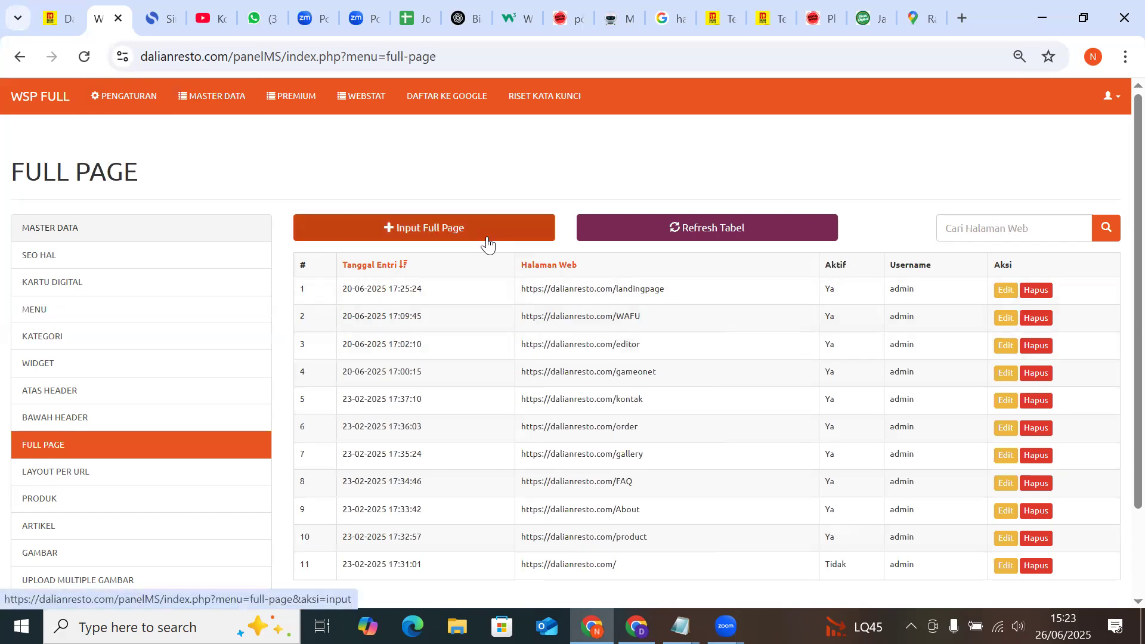
drag(671, 294, 597, 290)
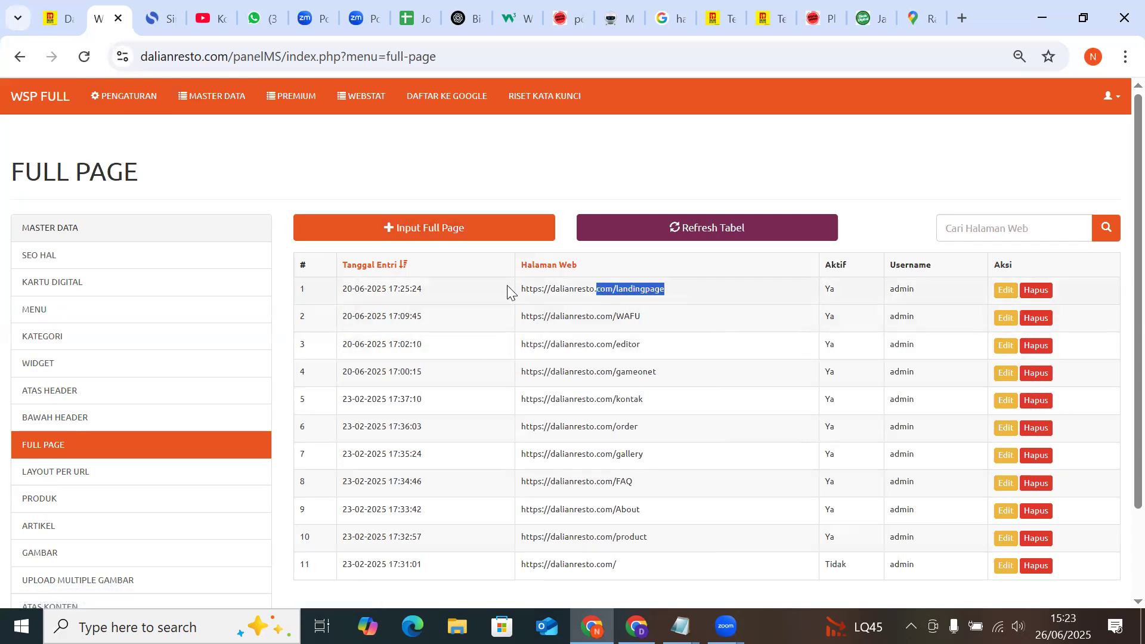
drag(507, 285, 506, 287)
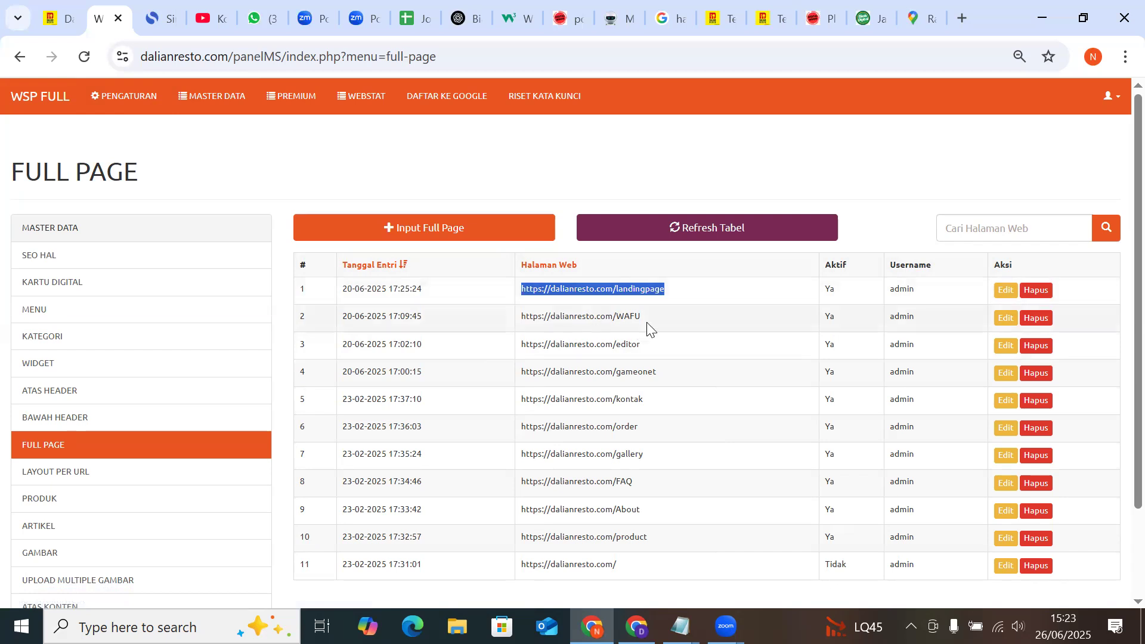
drag(642, 317, 489, 314)
key(ctrl+c)
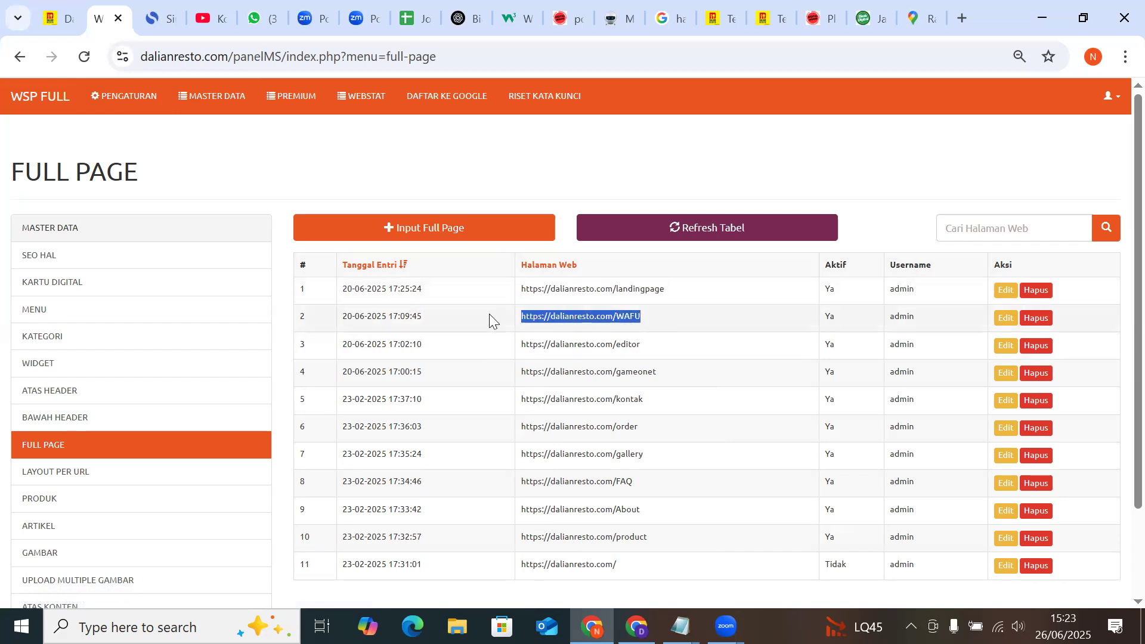
Load the copied dalianresto.com/WAFU page in the Google Maps browser tab
click(927, 20)
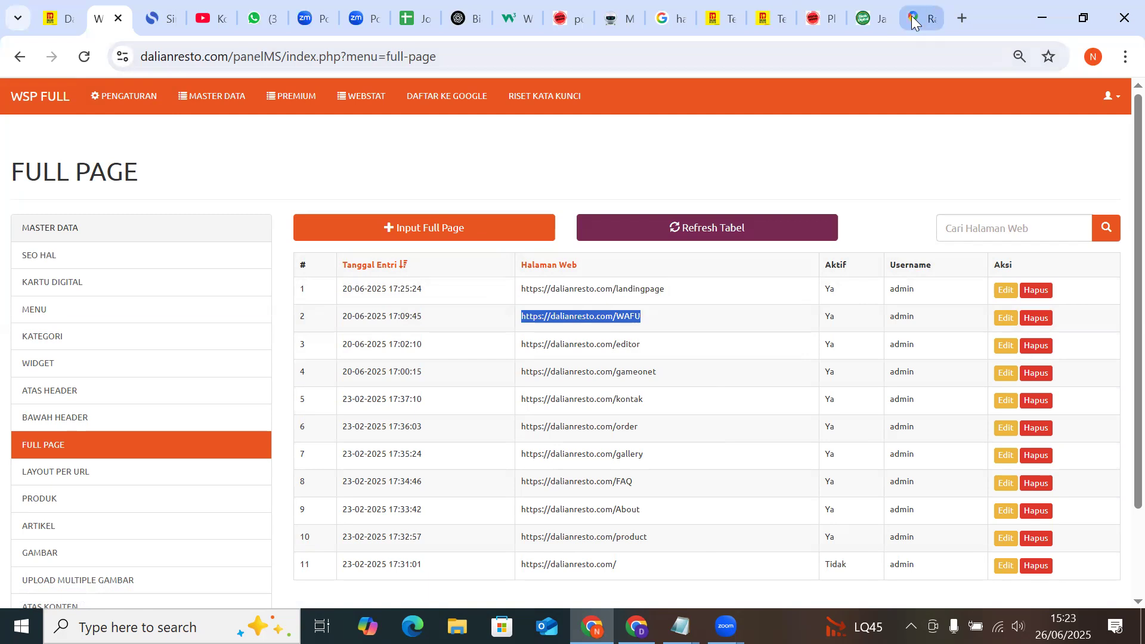
click(726, 56)
key(ctrl+v)
key(Return)
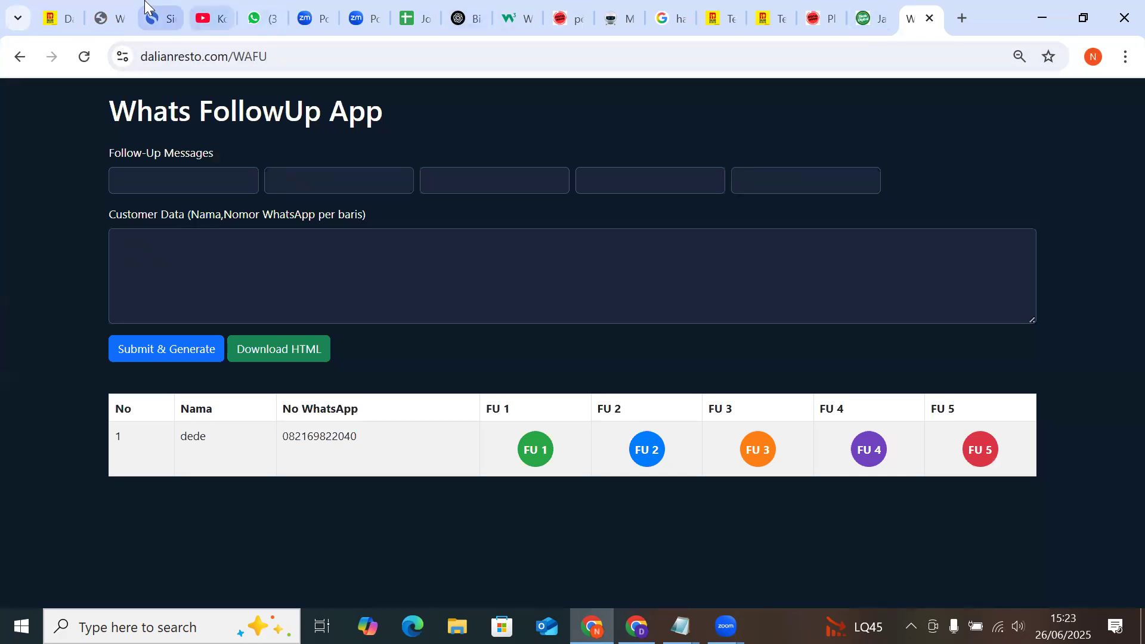
Copy the gameonet URL from the Full Page list and load it in the tab showing the WAFU page
click(104, 18)
click(645, 339)
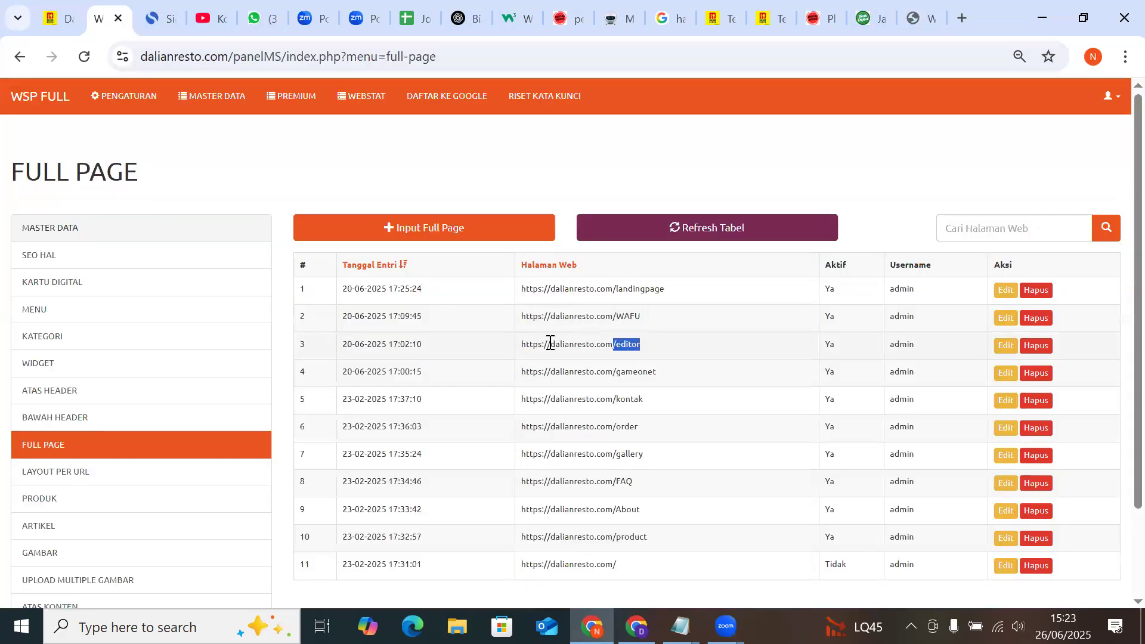
drag(551, 343, 549, 344)
drag(657, 373, 512, 373)
key(ctrl+c)
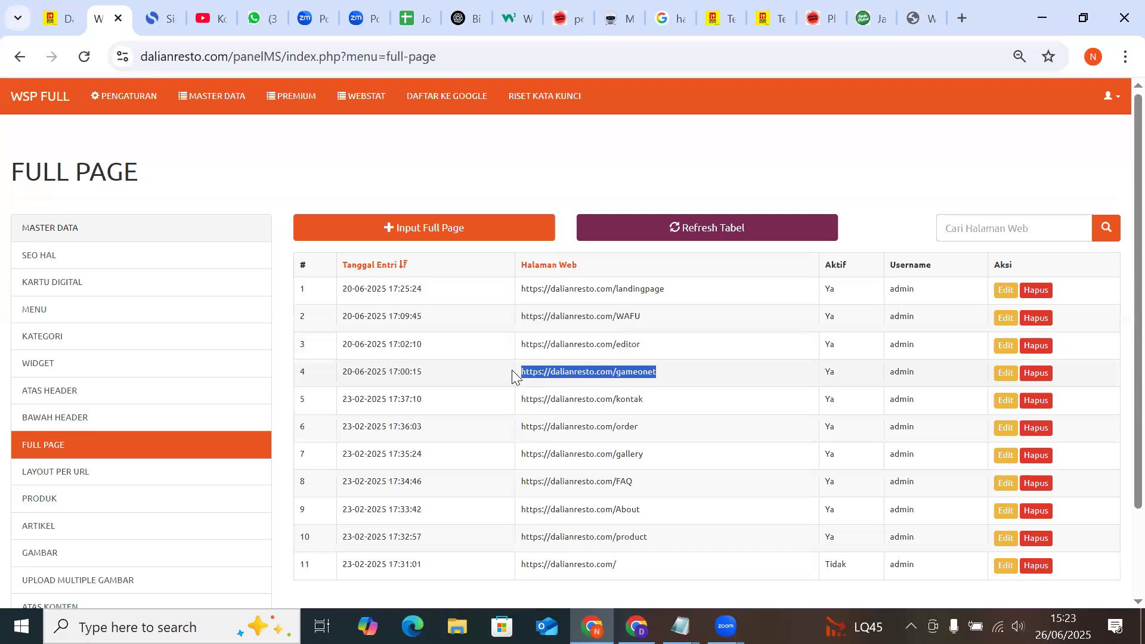
click(922, 19)
click(617, 55)
key(ctrl+v)
key(Return)
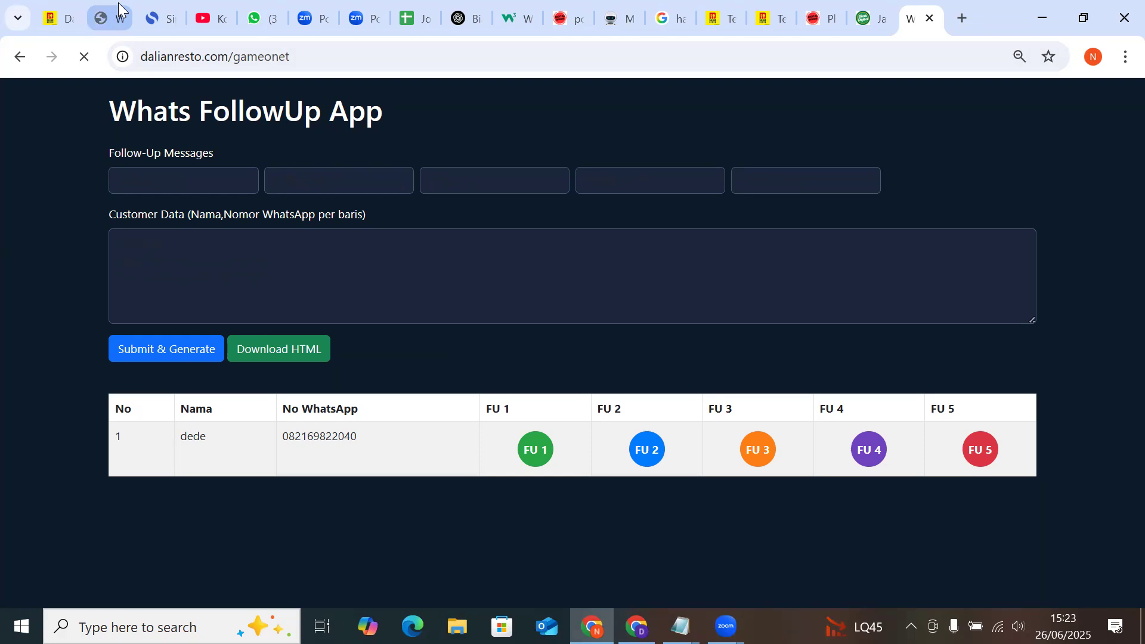
Return to the Full Page list and highlight the gameonet URL, followed by the landingpage URL
mouse_move(117, 5)
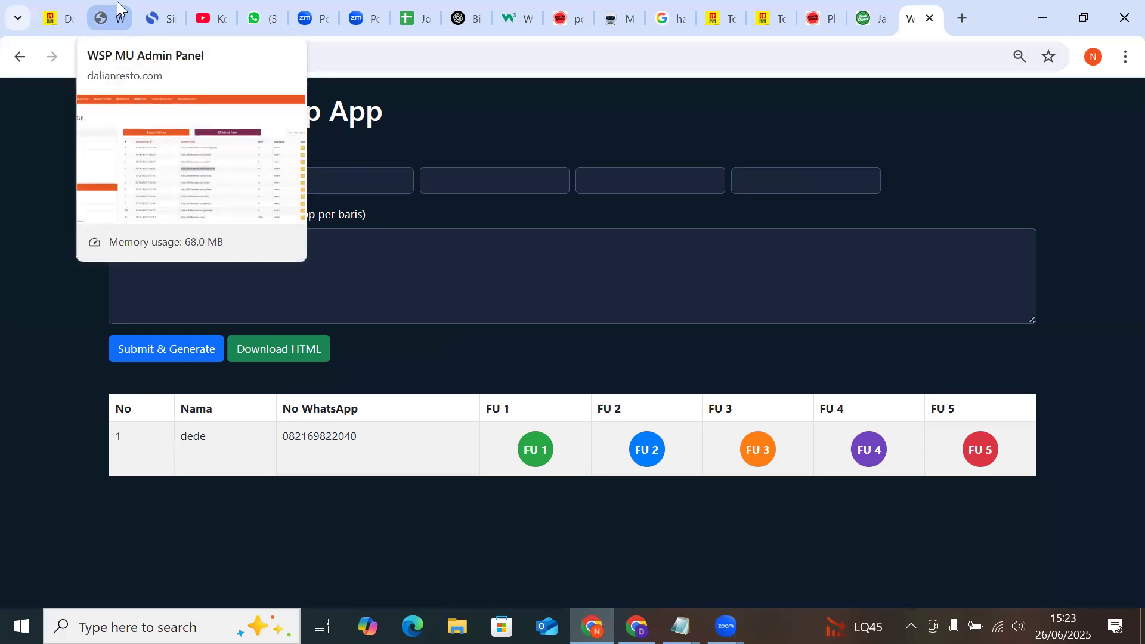
click(117, 5)
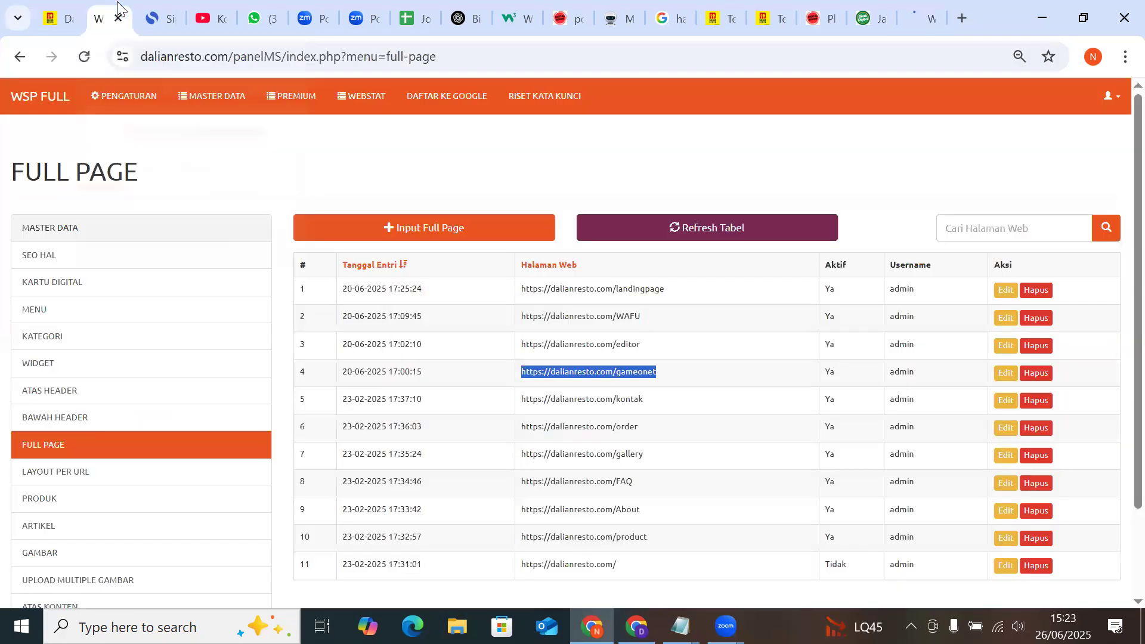
click(668, 372)
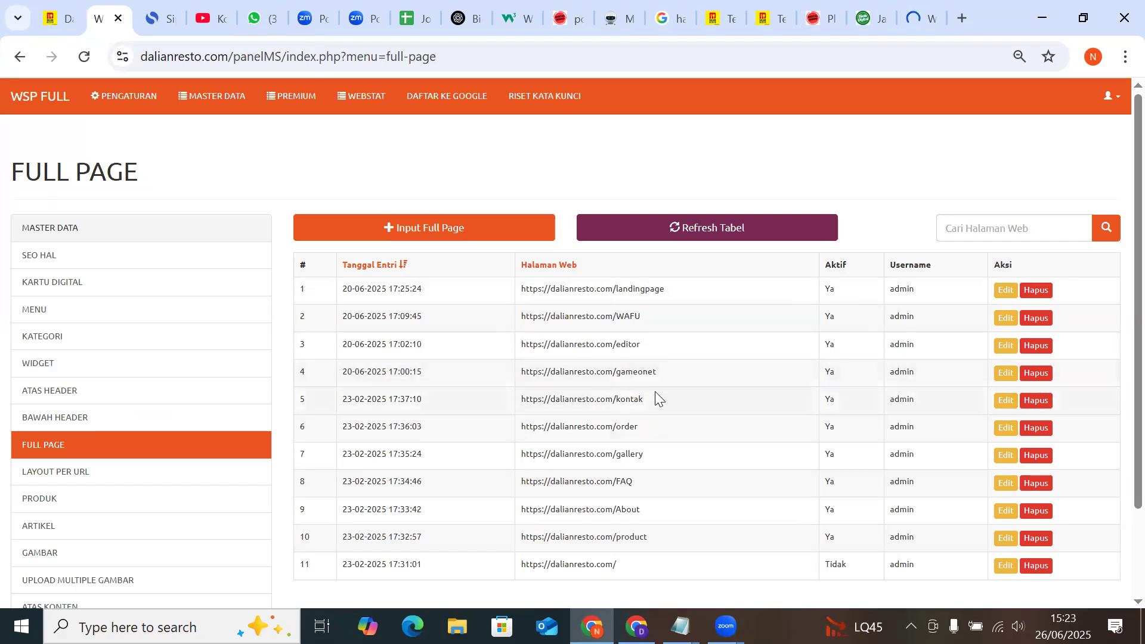
drag(661, 374, 529, 369)
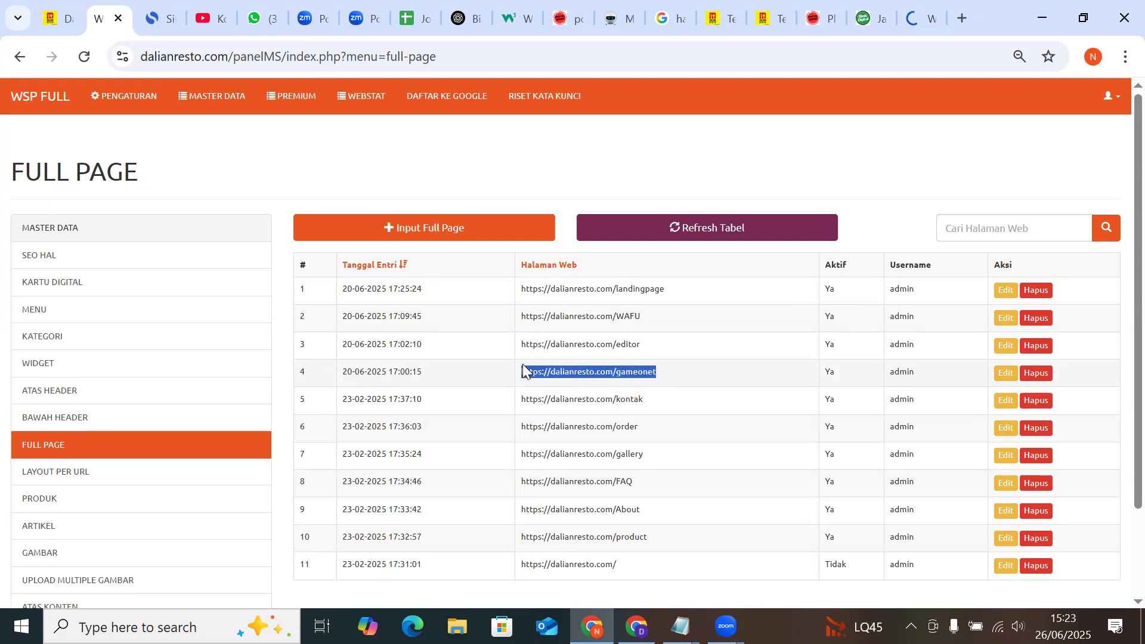
click(616, 378)
drag(577, 262, 498, 261)
drag(668, 290, 522, 285)
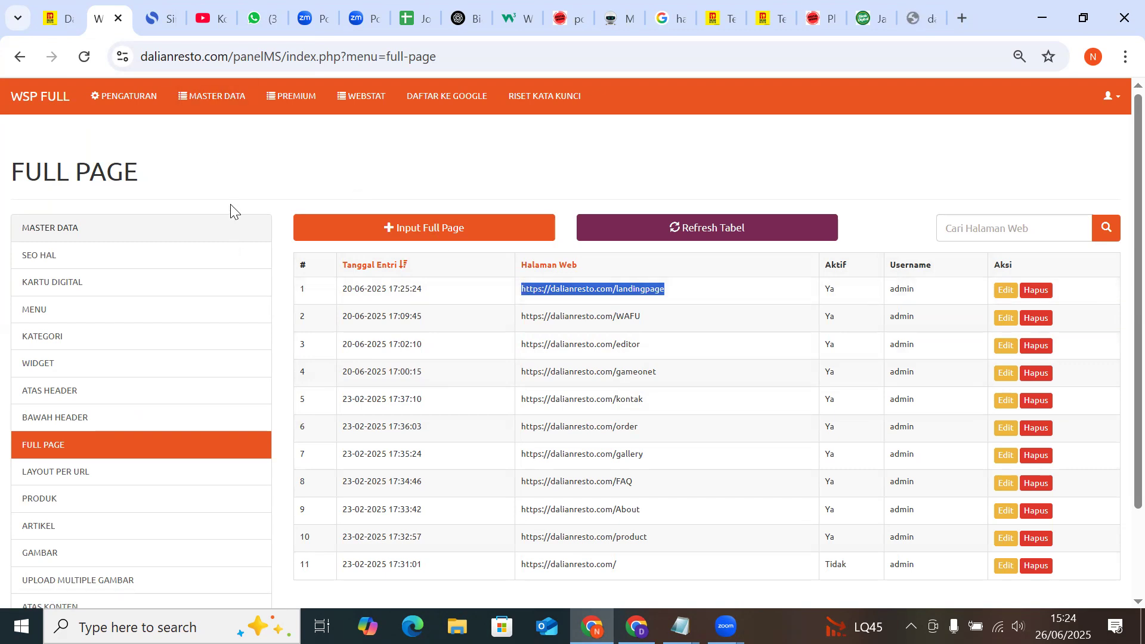
Compare the address of the cafe-padang-dengan-live-music product page with the Full Page list and highlight the WAFU URL
click(71, 22)
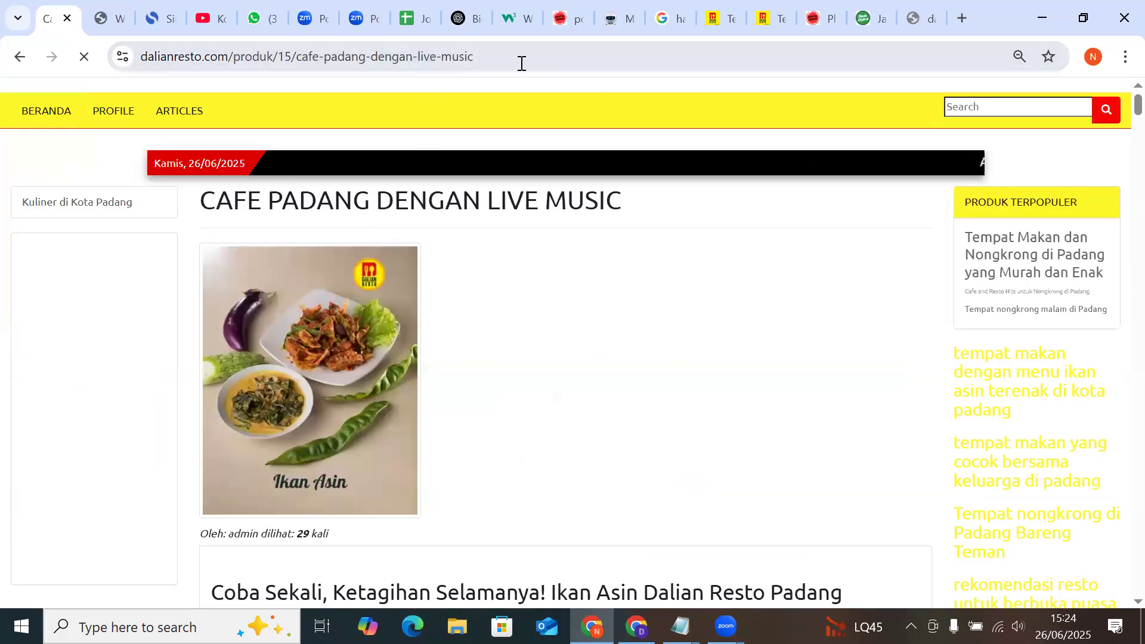
drag(519, 58, 120, 55)
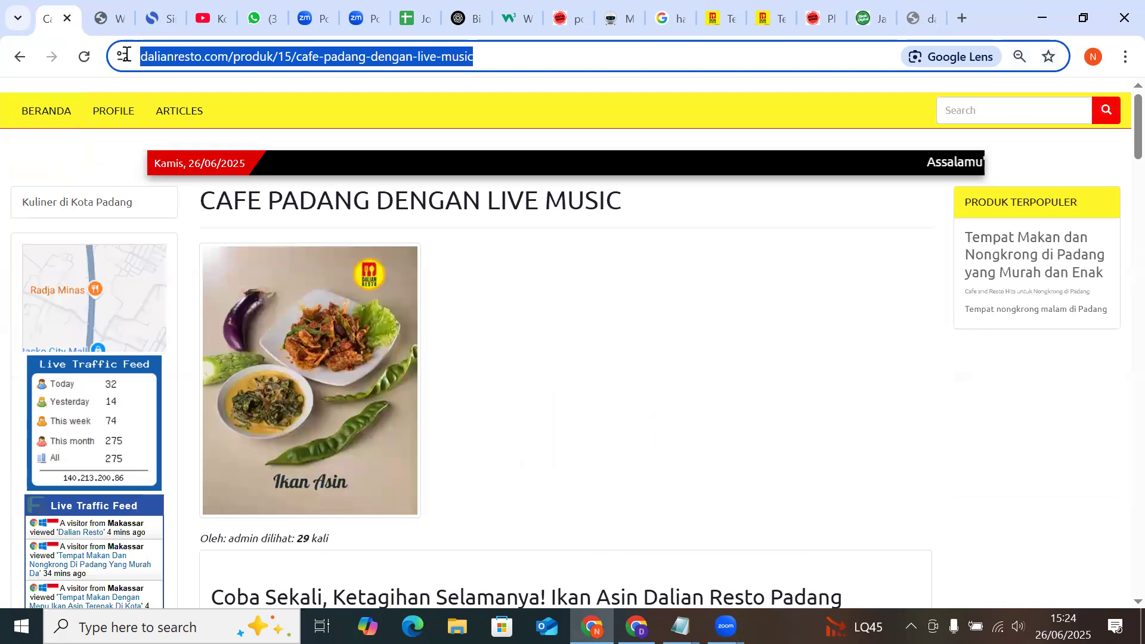
click(102, 18)
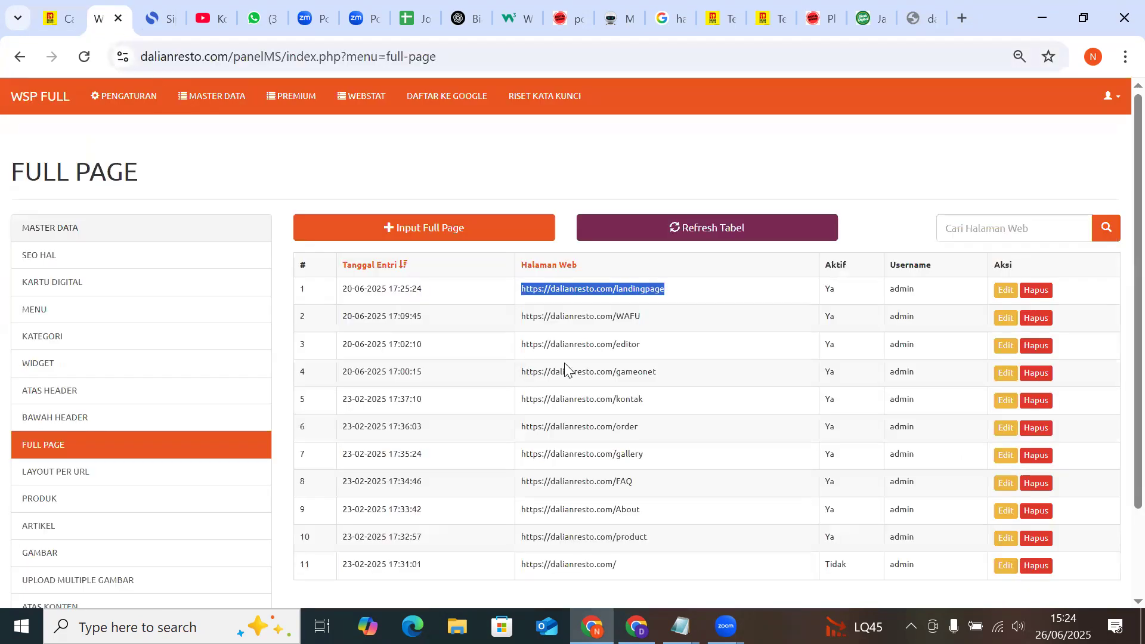
click(55, 19)
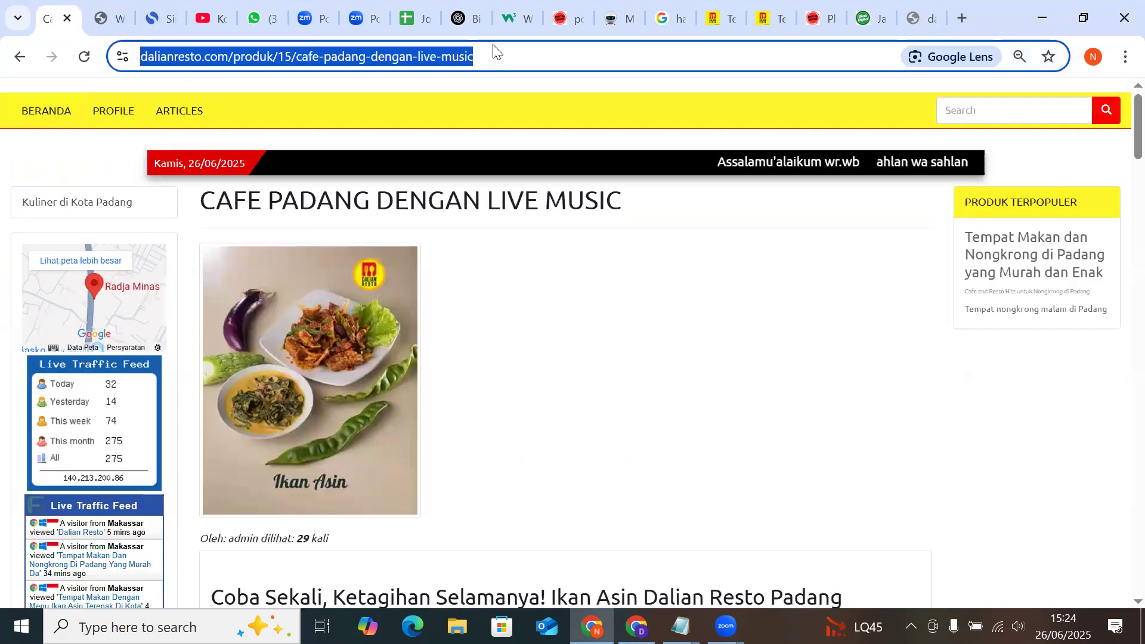
key(End)
click(106, 18)
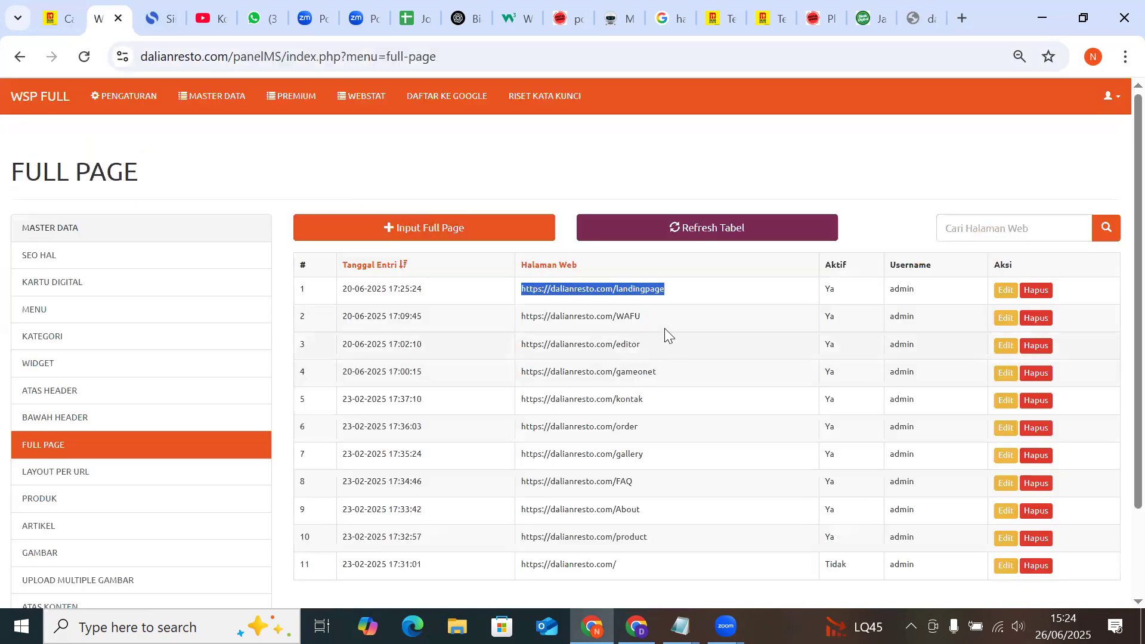
drag(650, 319, 523, 317)
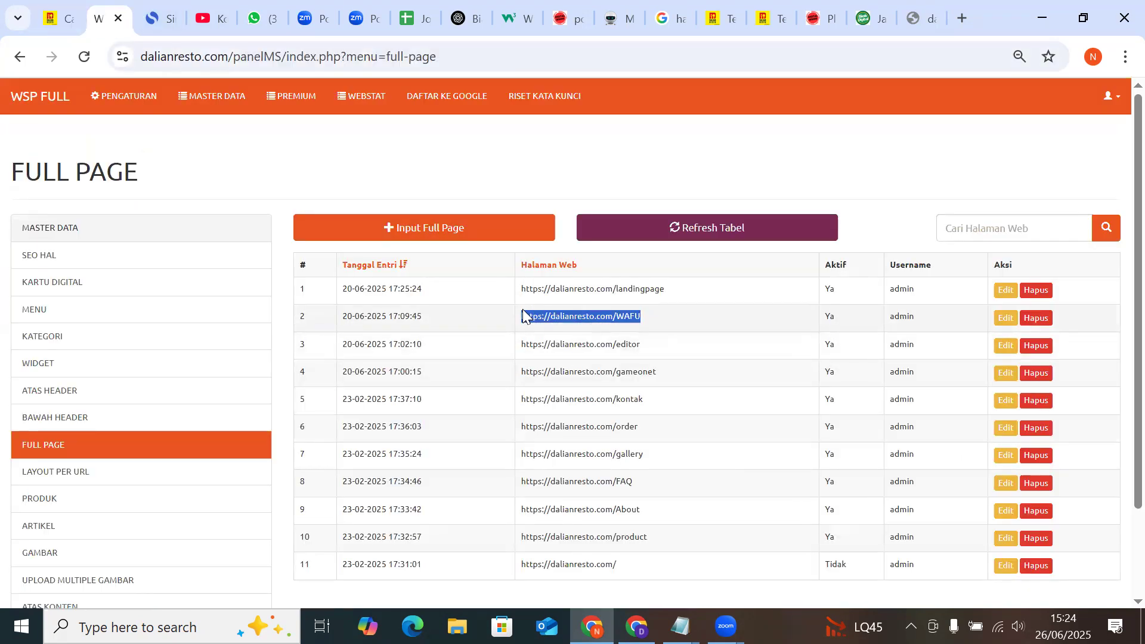
View the loaded Game Onet page and highlight the landingpage URL in the Full Page list
click(917, 8)
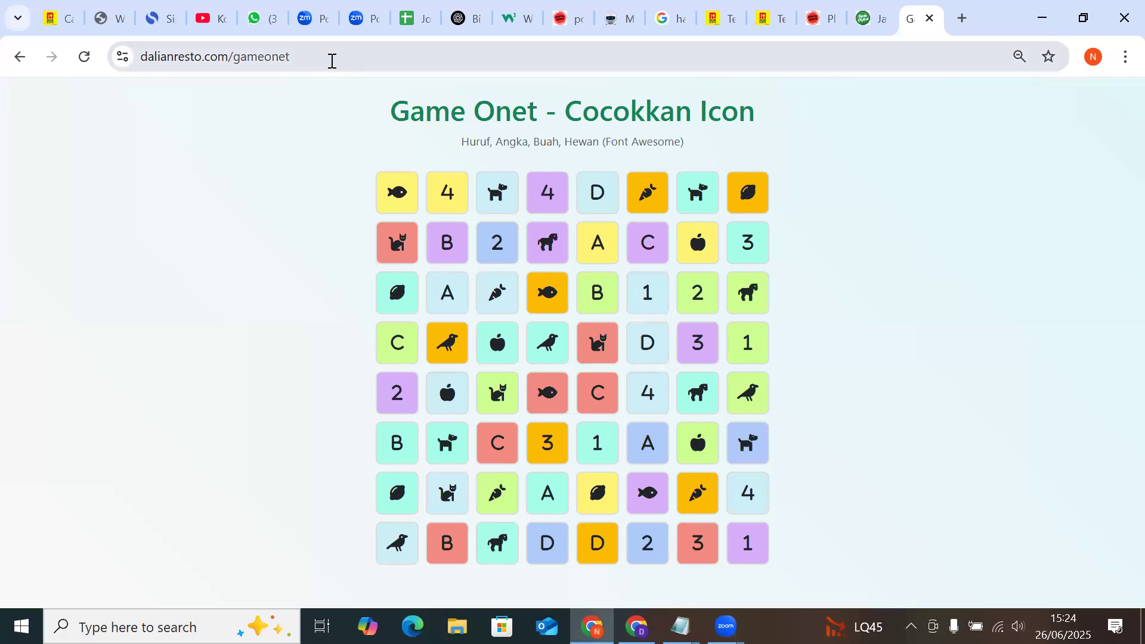
click(106, 18)
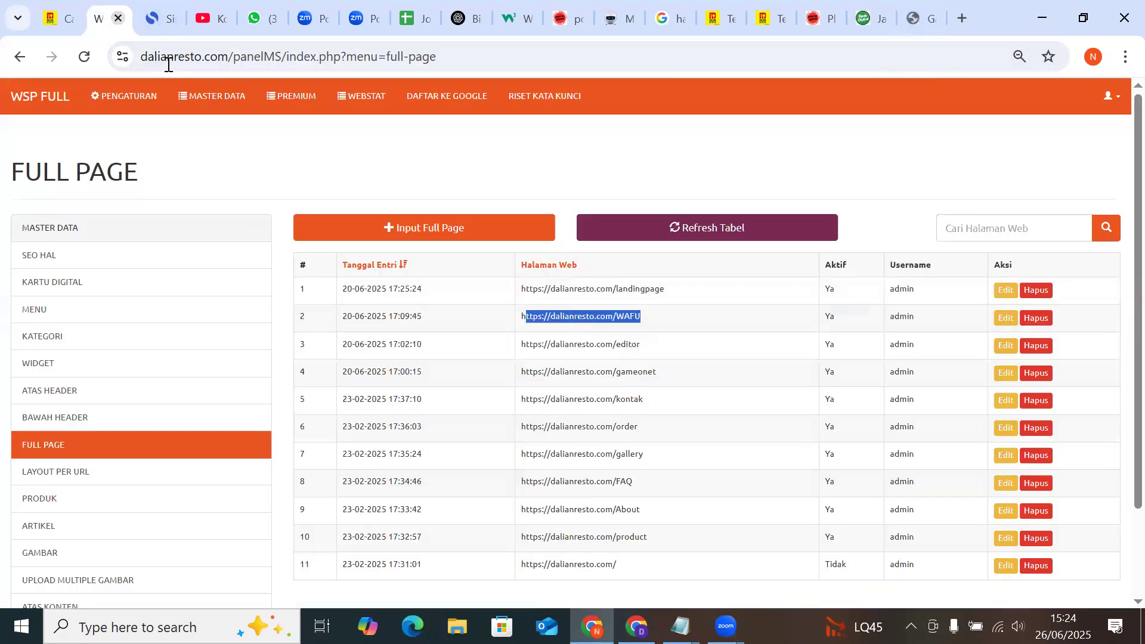
click(656, 328)
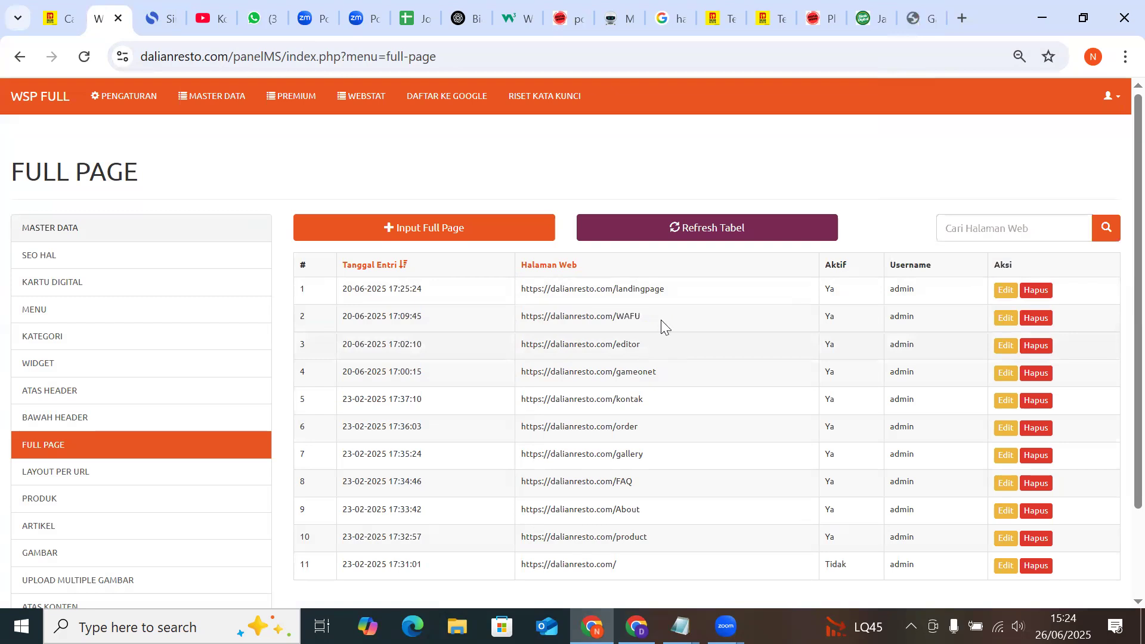
drag(670, 294, 517, 298)
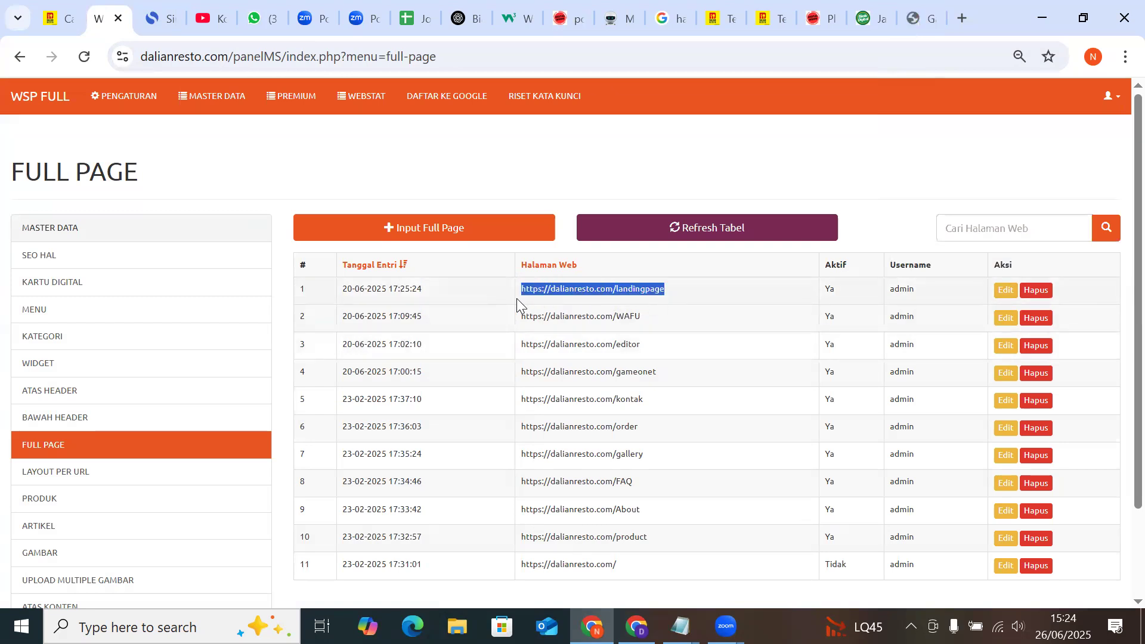
Open the landingpage entry for editing, review its web page address and HTML content, and resubmit it
click(1006, 292)
scroll(368, 310, down, 2)
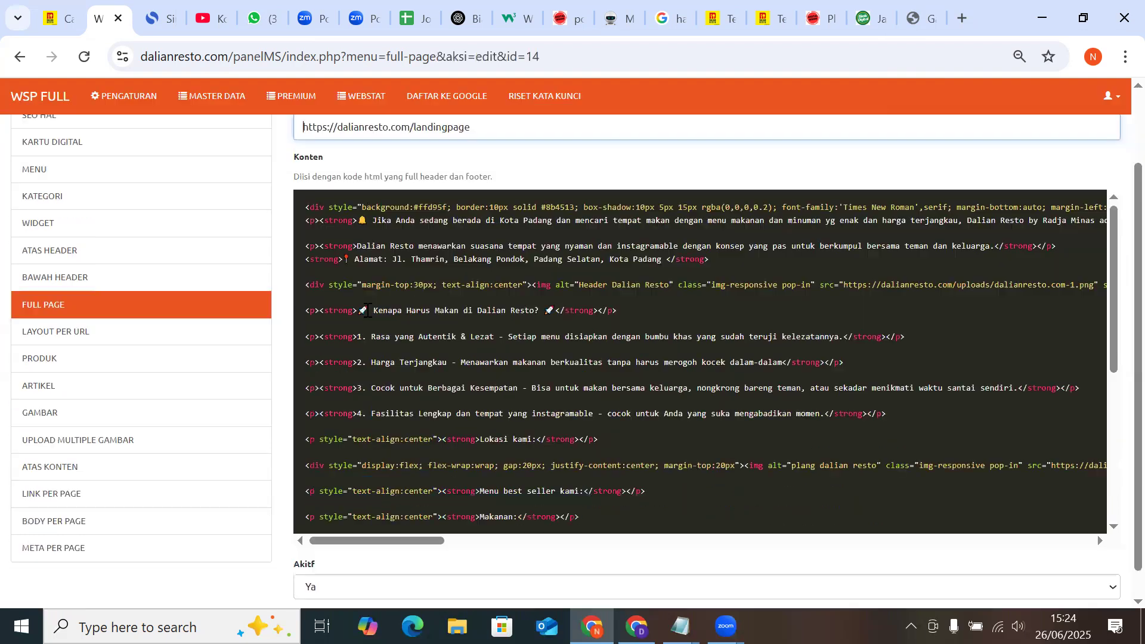
scroll(385, 397, up, 2)
scroll(386, 397, down, 2)
scroll(386, 397, up, 2)
click(492, 269)
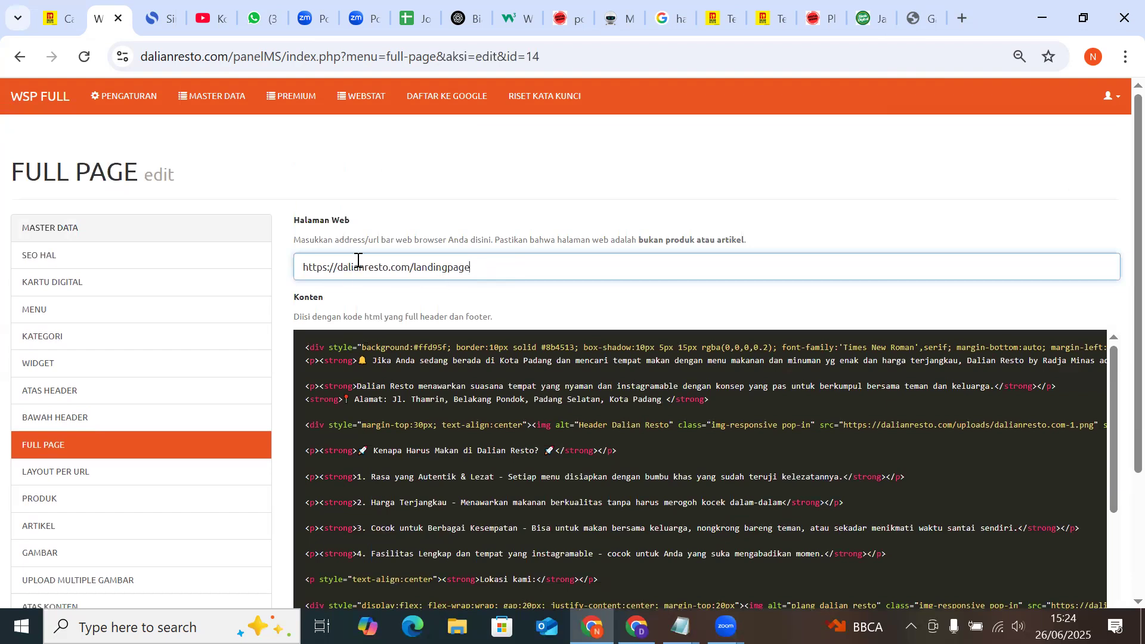
scroll(306, 301, down, 3)
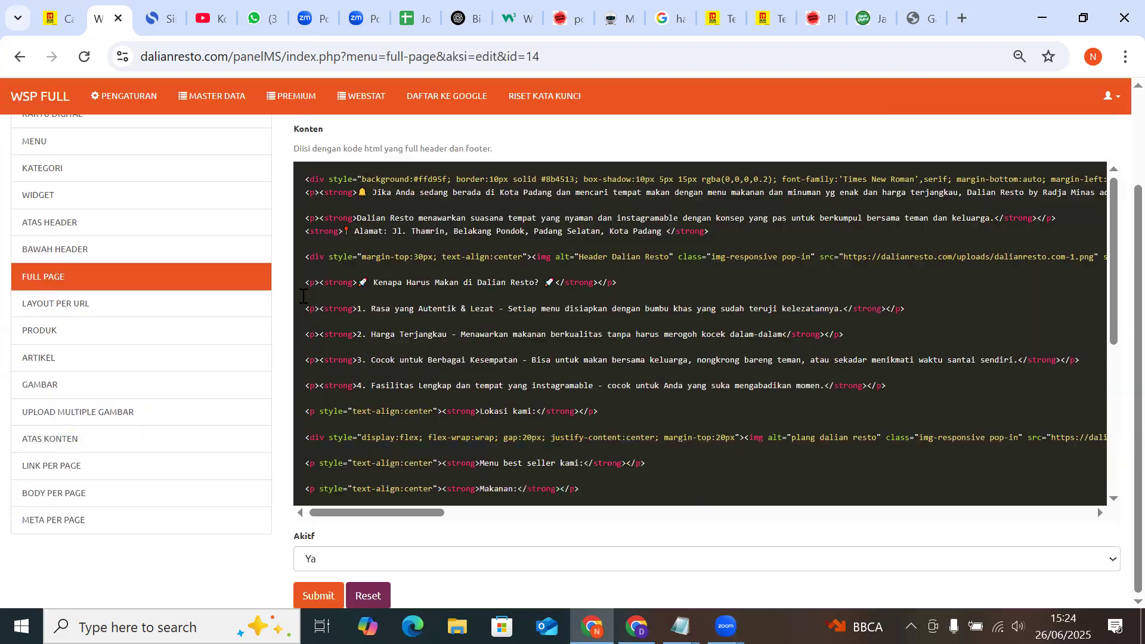
key(Return)
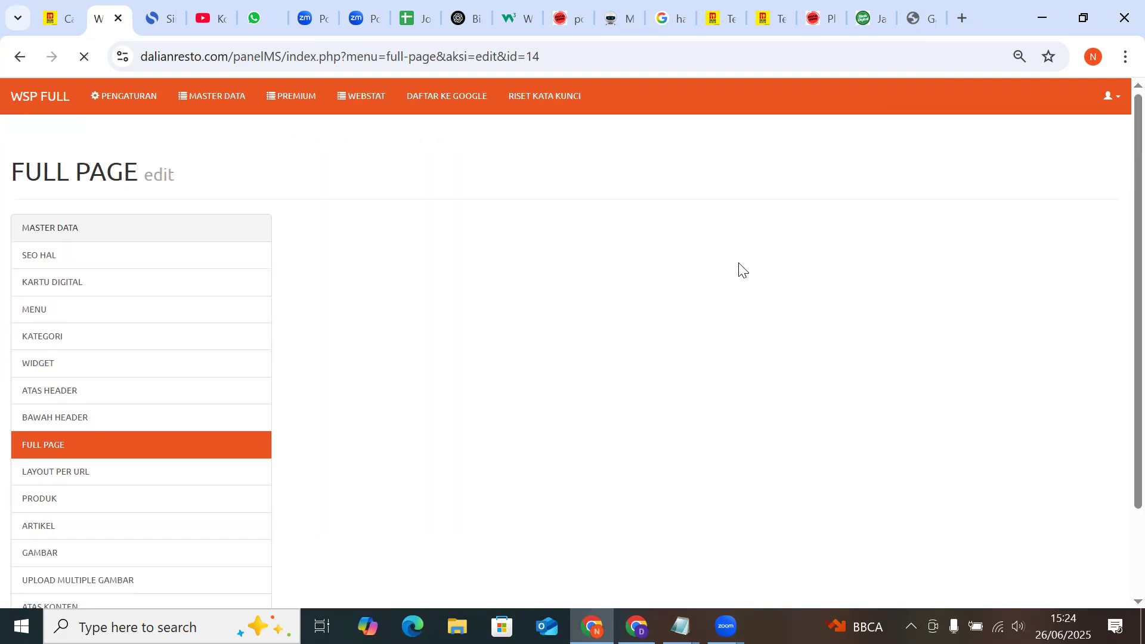
Copy the landingpage URL from the Full Page list, open it in a new tab and look through the whole page
drag(681, 289, 553, 289)
key(ctrl+c)
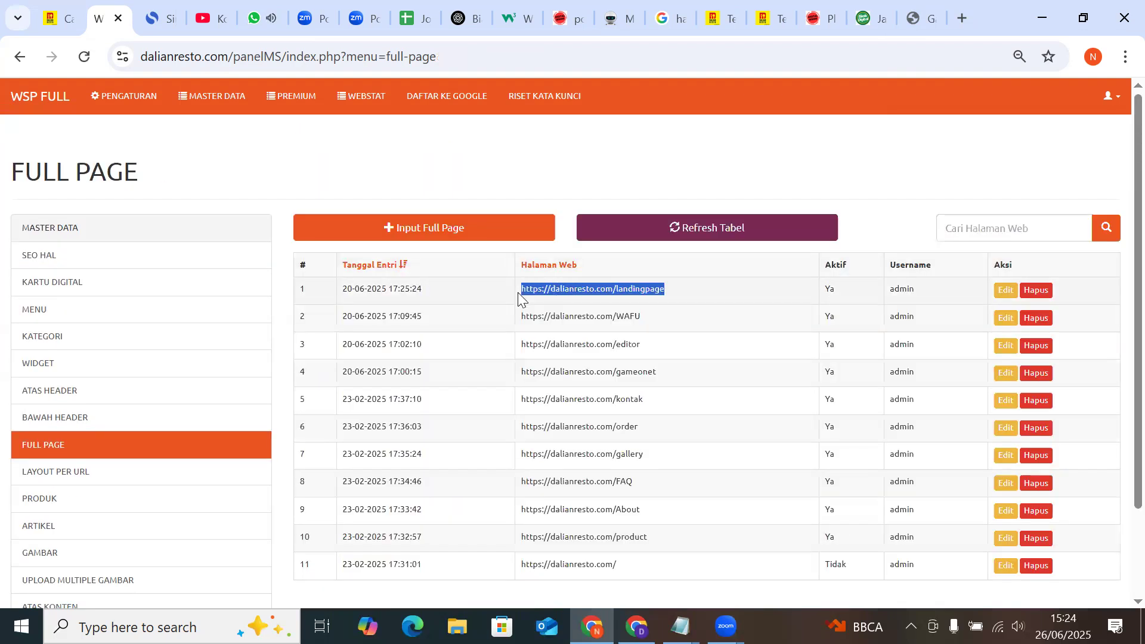
click(963, 18)
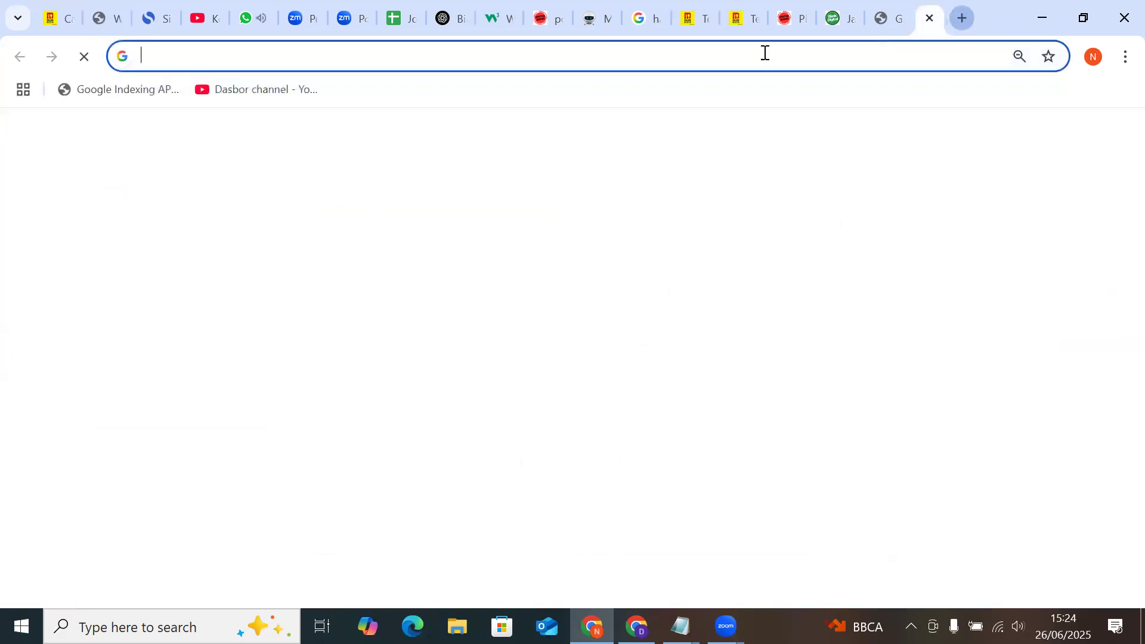
key(ctrl+v)
key(Return)
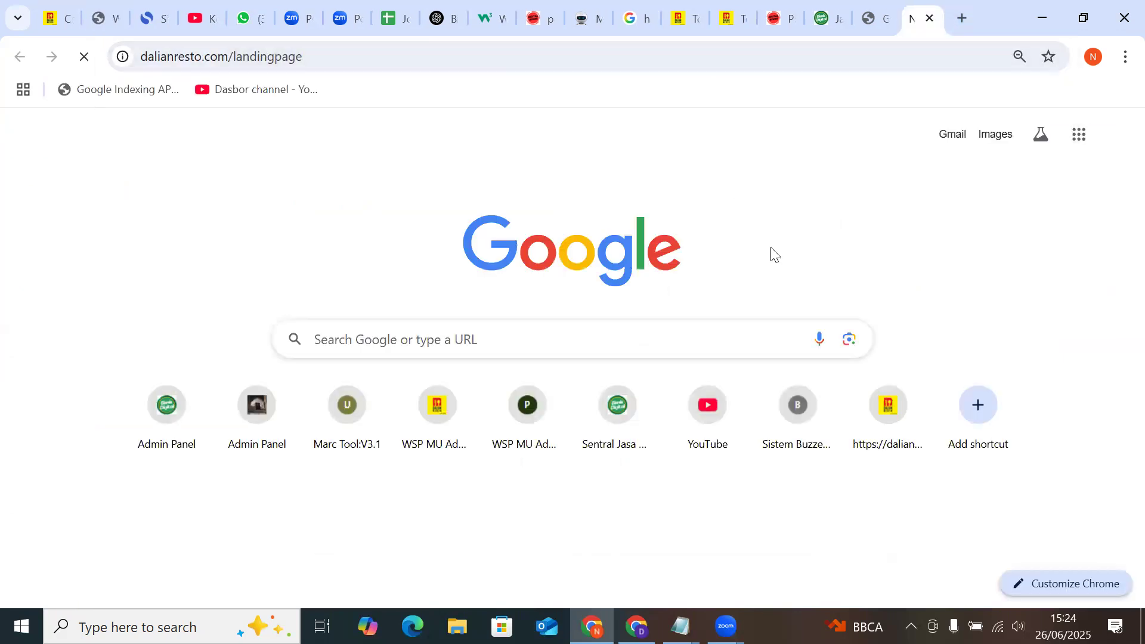
scroll(584, 317, down, 15)
scroll(581, 337, down, 4)
scroll(572, 359, up, 20)
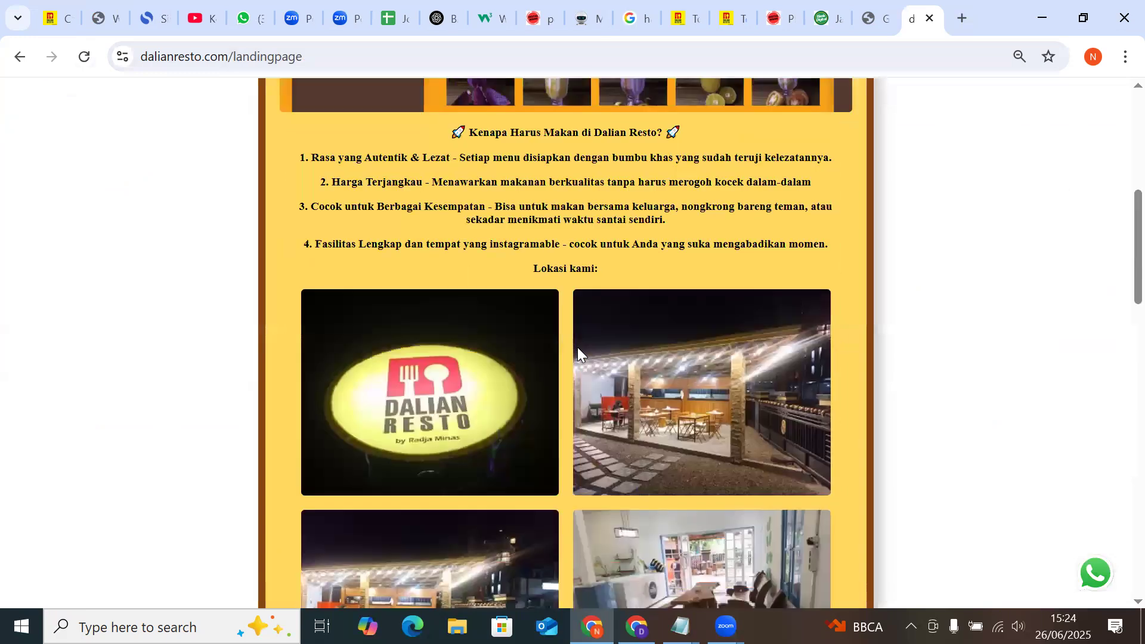
scroll(578, 346, up, 7)
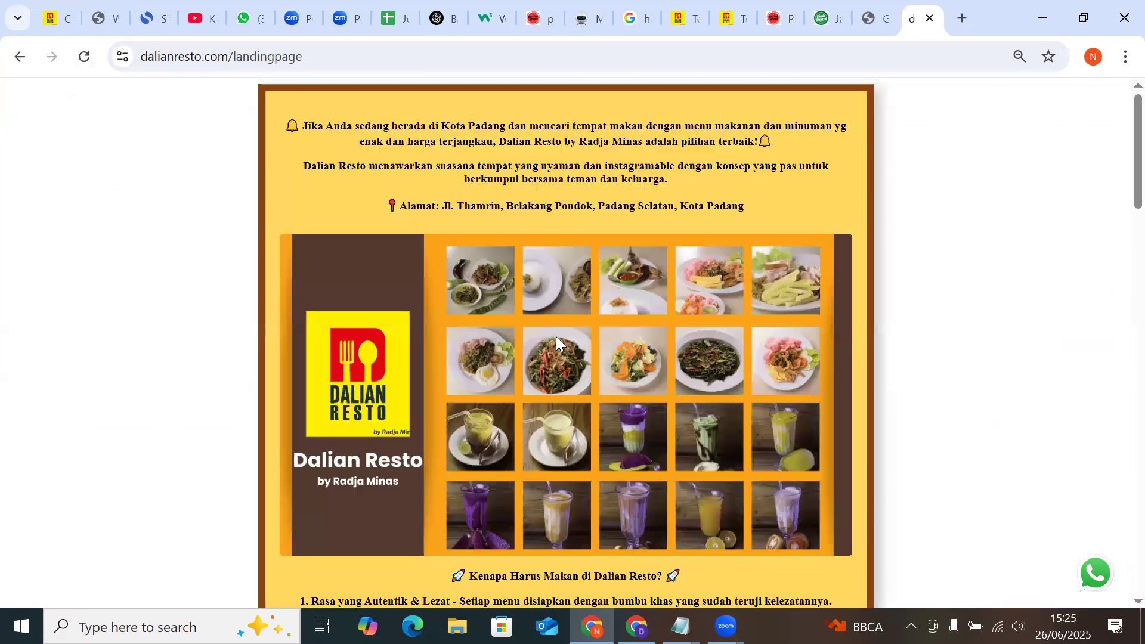
Revisit the landingpage entry in the Full Page list and open the Articles page of the public site
click(101, 18)
drag(669, 297, 714, 308)
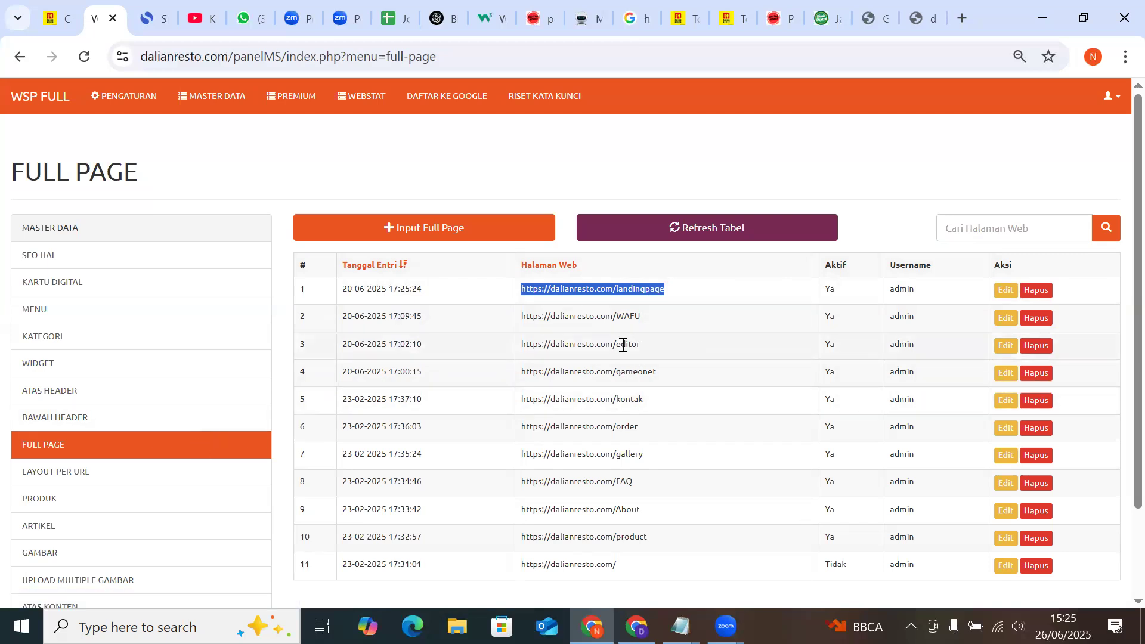
click(75, 10)
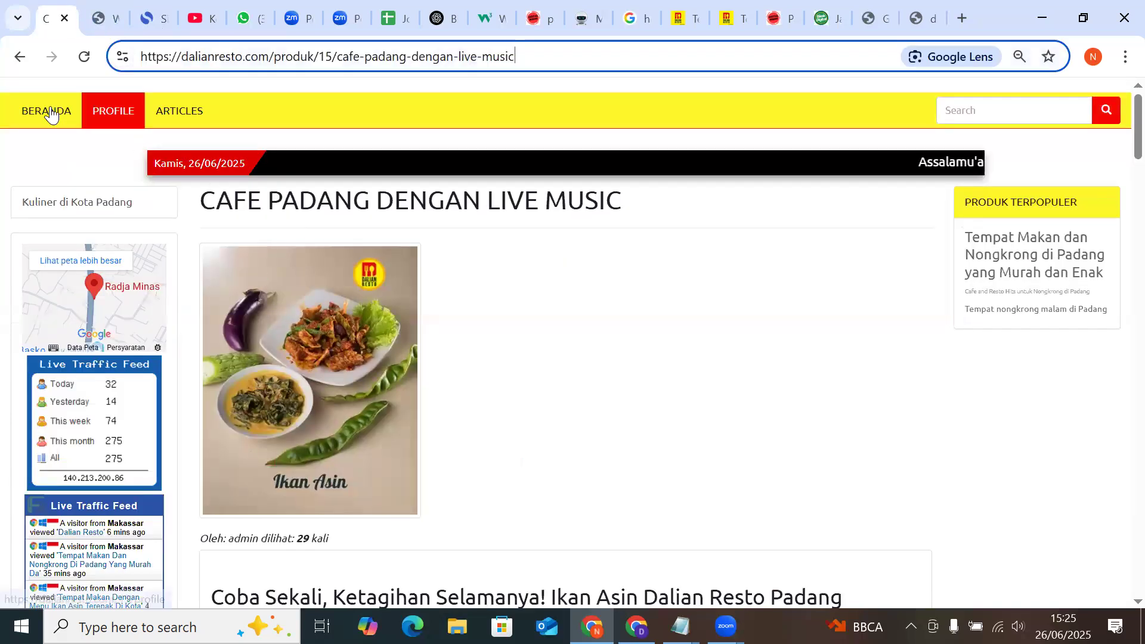
click(175, 119)
Highlight the landingpage URL in the Full Page list again and look through the site's Articles page down to its footer
click(93, 11)
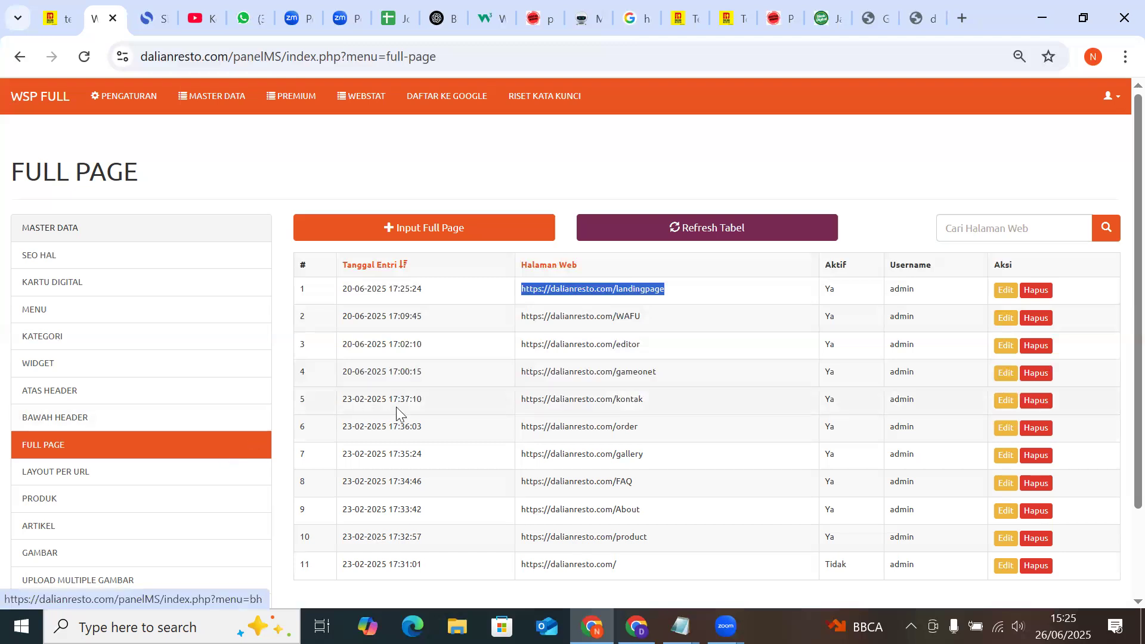
drag(675, 290, 523, 288)
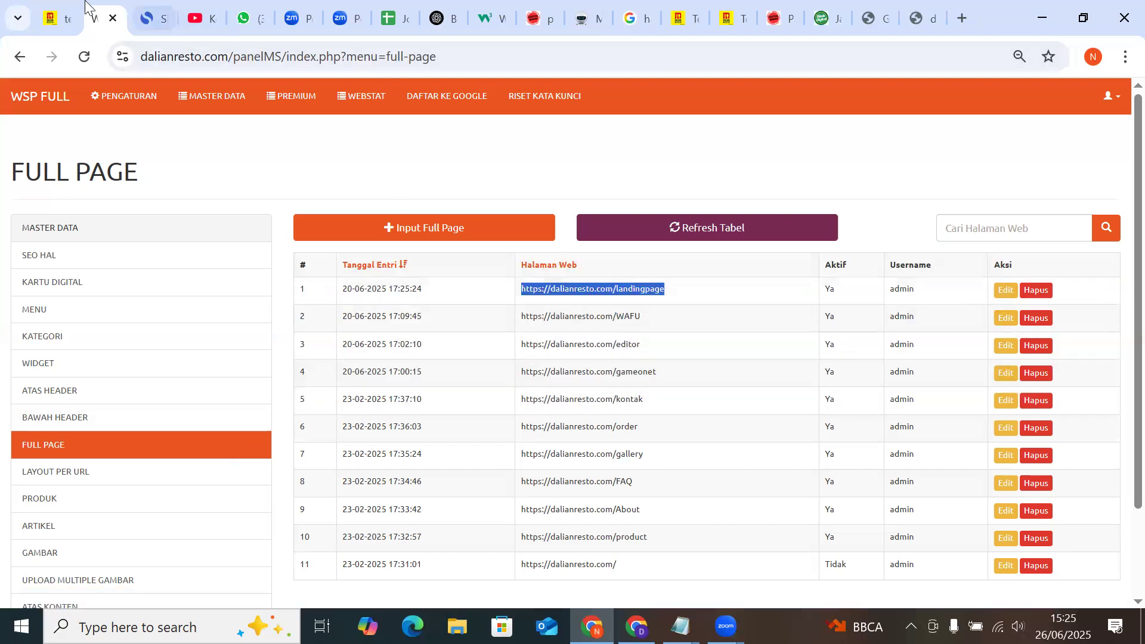
click(65, 20)
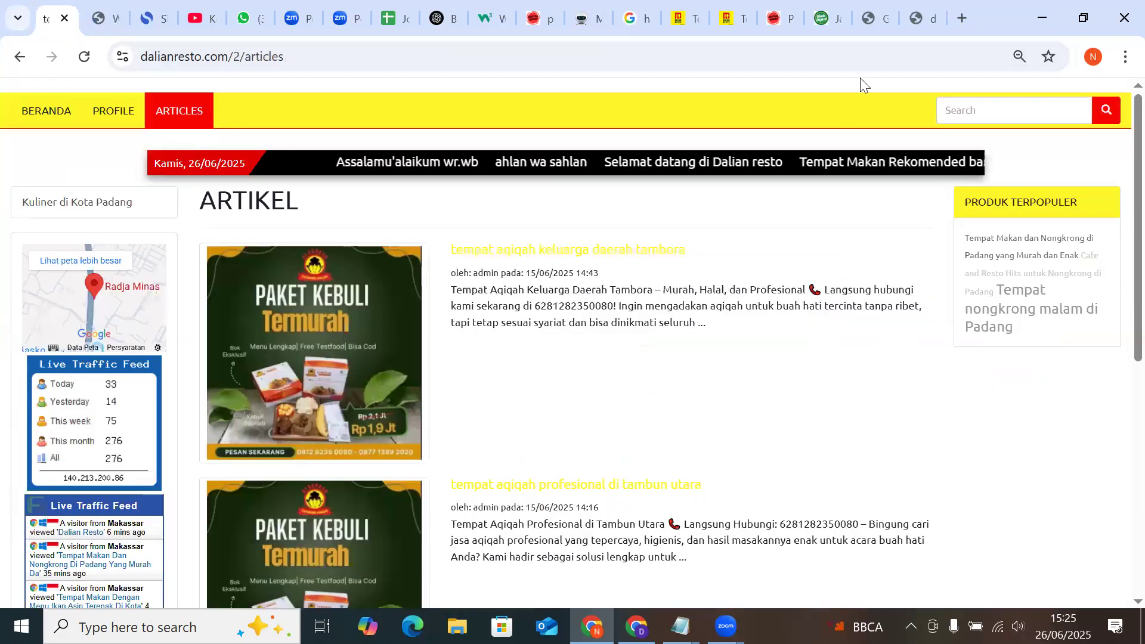
scroll(645, 397, down, 10)
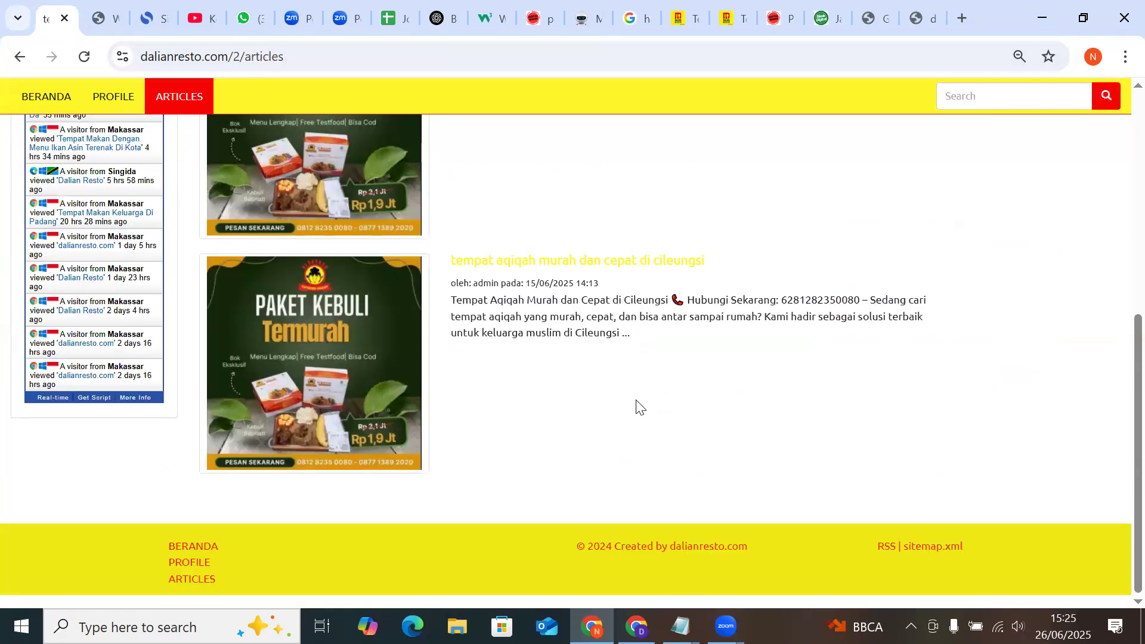
Open the article "tempat aqiqah keluarga daerah tambora" from the article list and read through it down to the comment section
scroll(638, 401, up, 10)
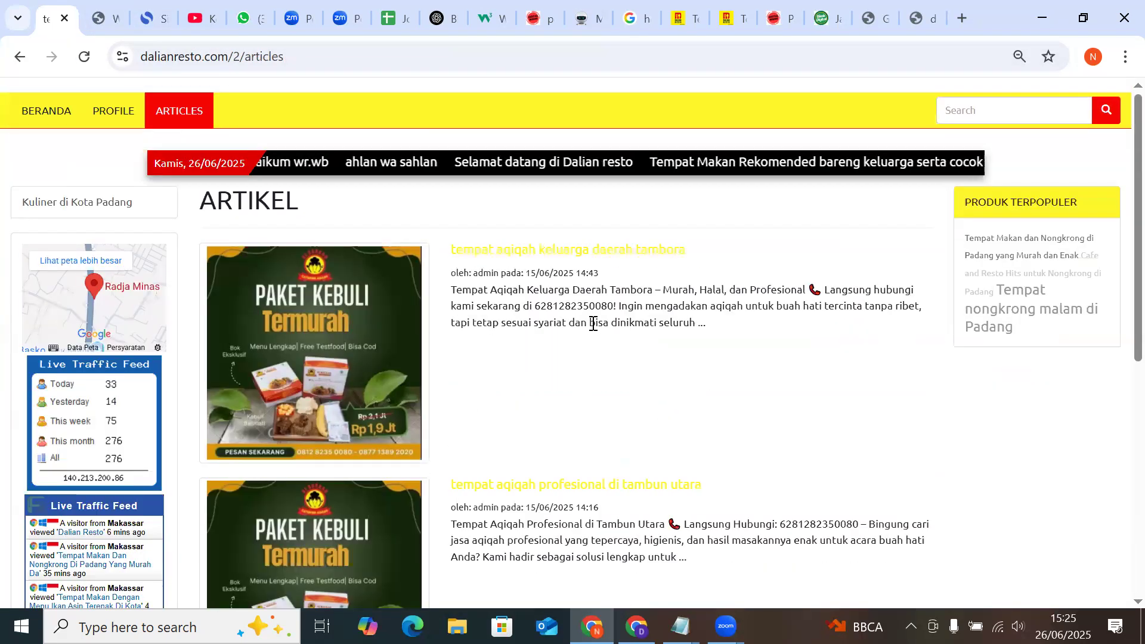
click(597, 250)
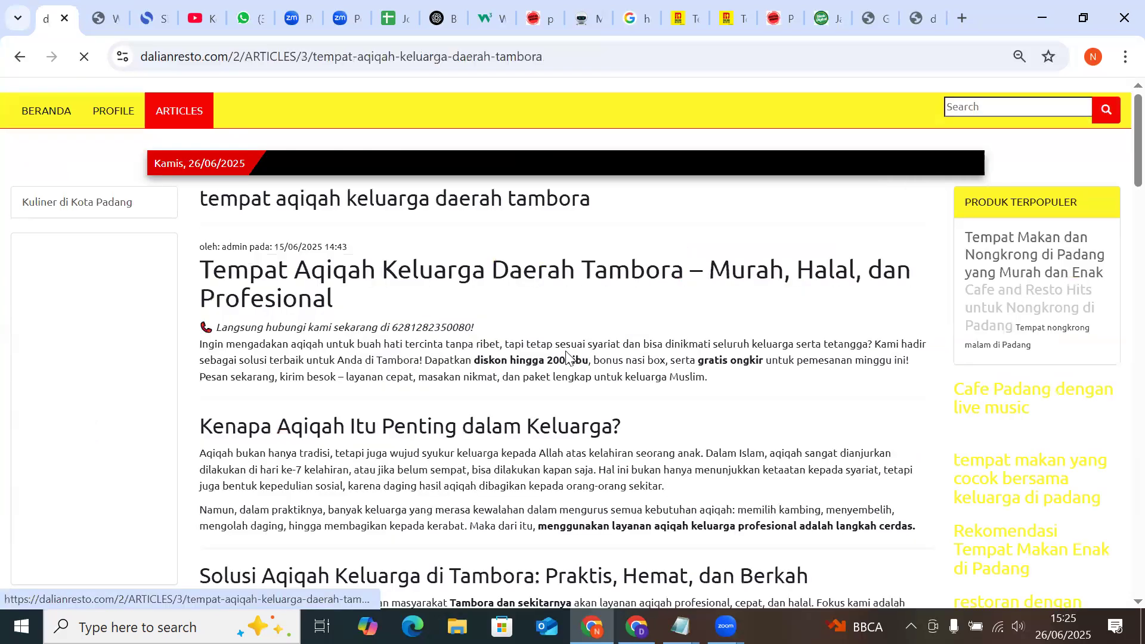
scroll(567, 357, down, 5)
scroll(567, 352, down, 15)
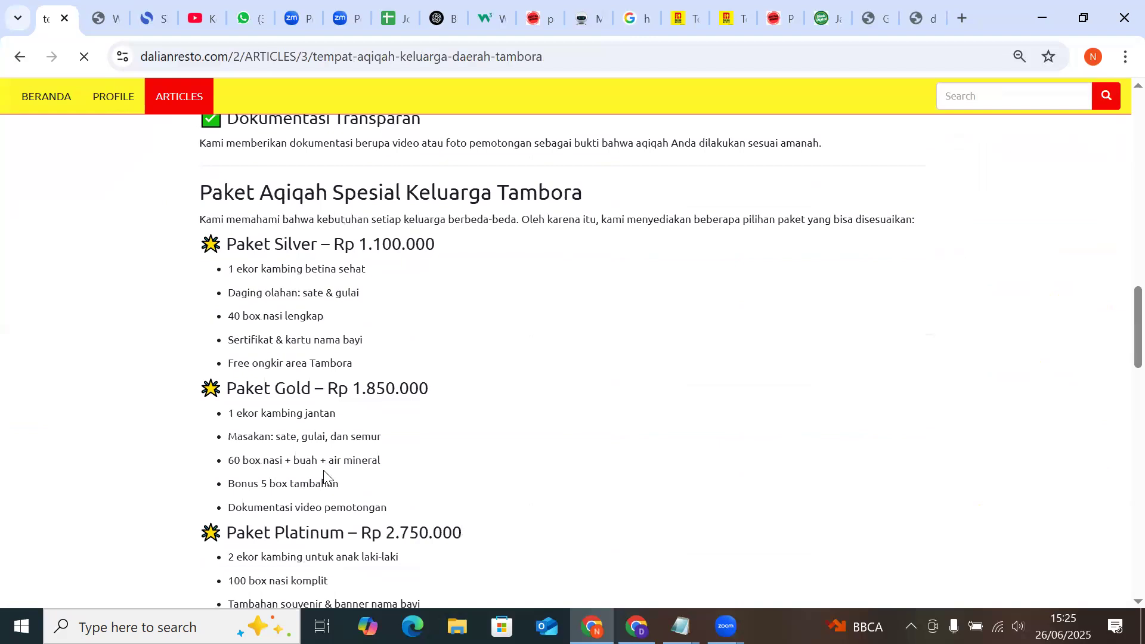
drag(197, 465, 635, 457)
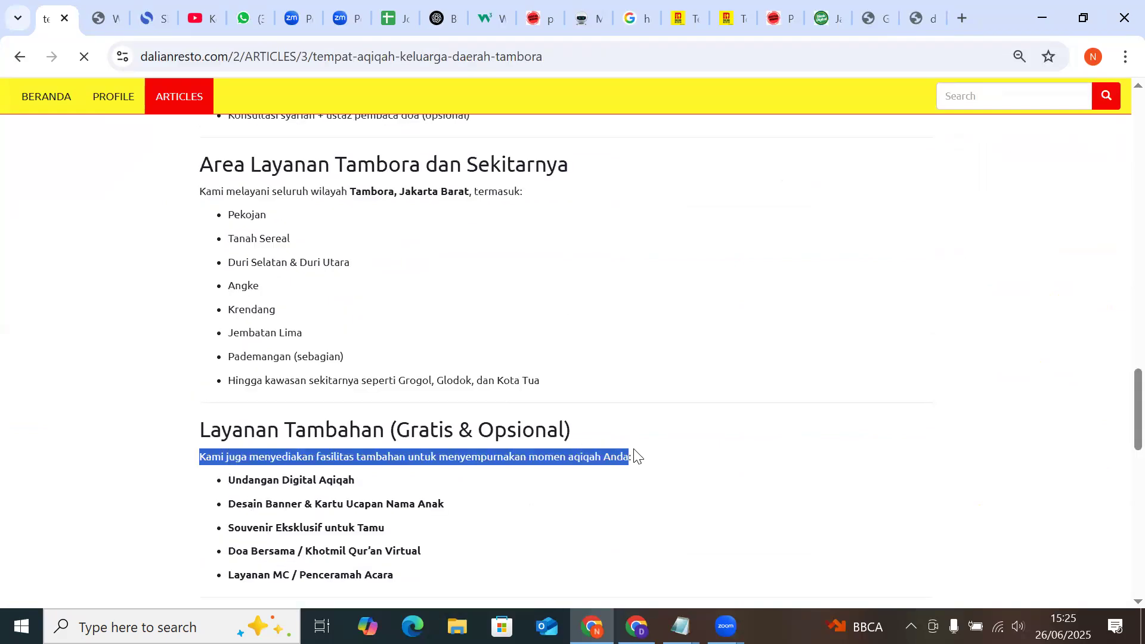
click(559, 460)
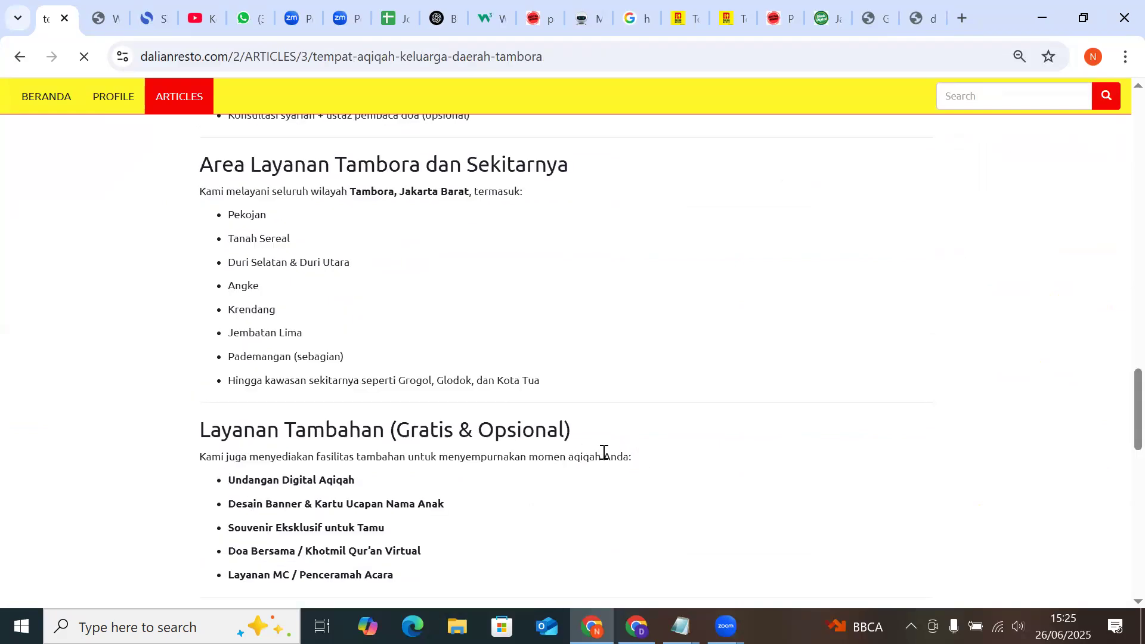
drag(638, 460, 165, 471)
scroll(355, 453, down, 12)
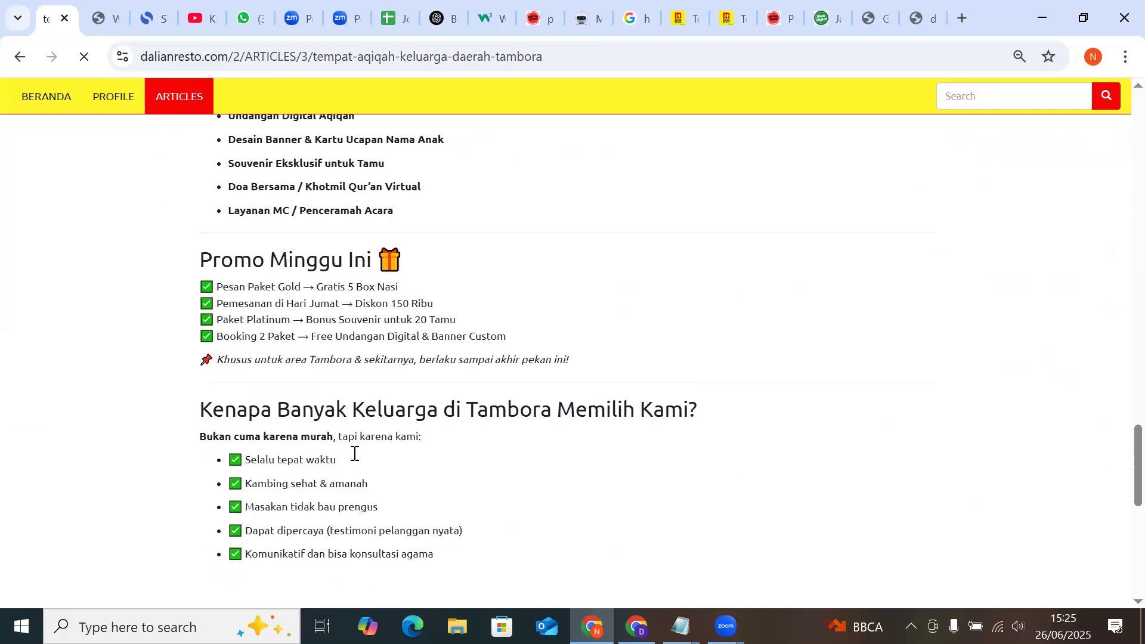
scroll(355, 454, down, 3)
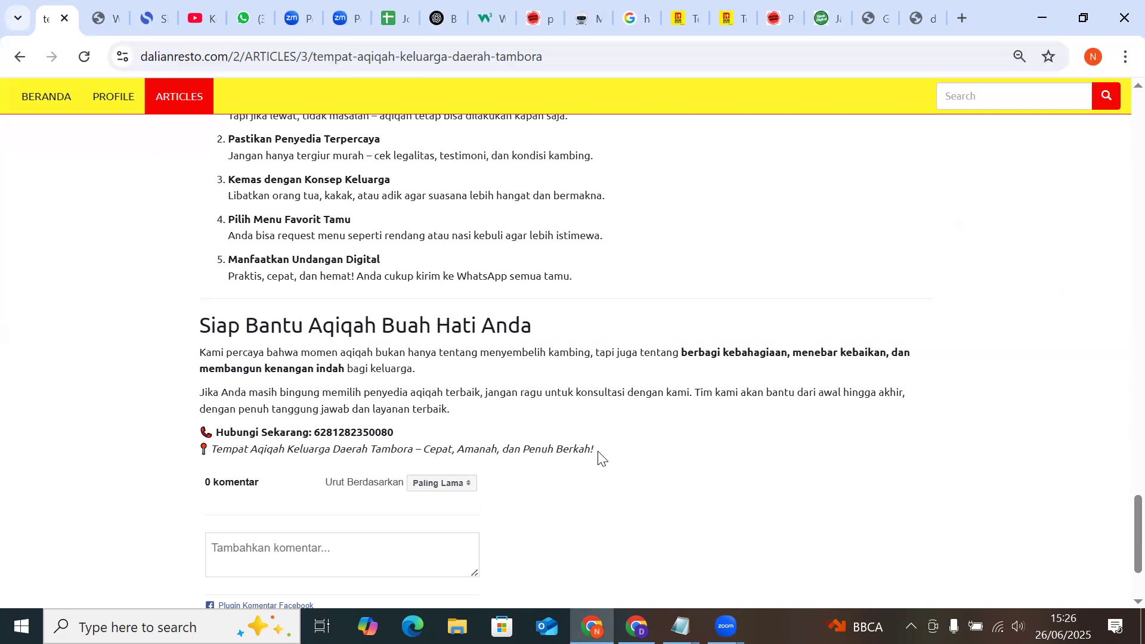
View the landingpage and gameonet pages and the Full Page list, and highlight "dan Penuh Berkah!" at the article's end
click(917, 7)
key(ctrl+shift+Tab)
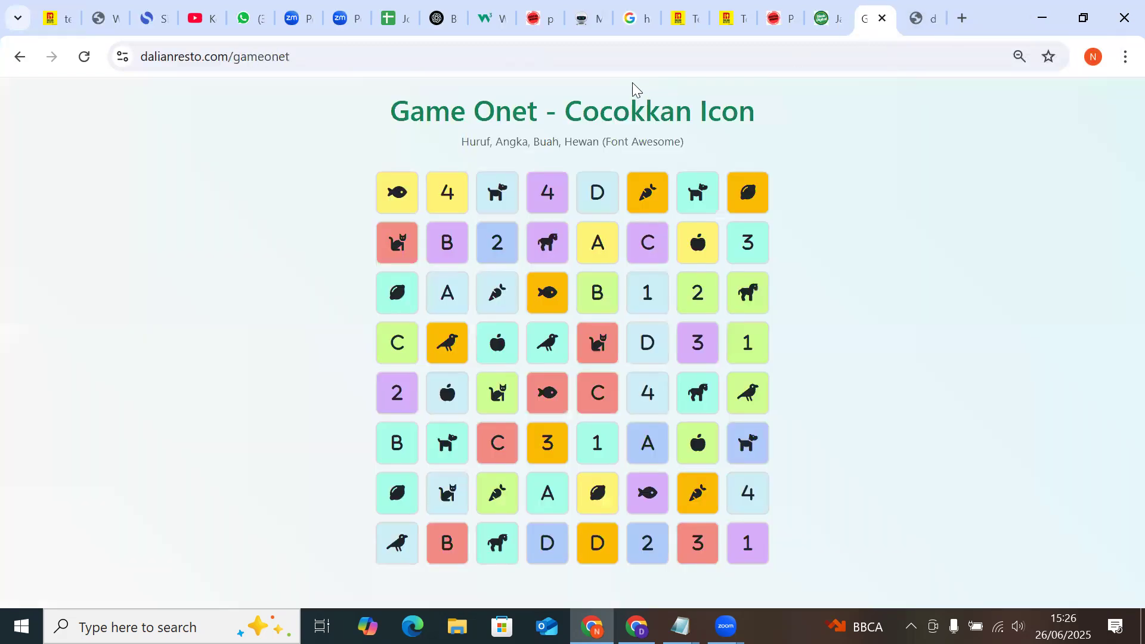
click(301, 60)
click(102, 18)
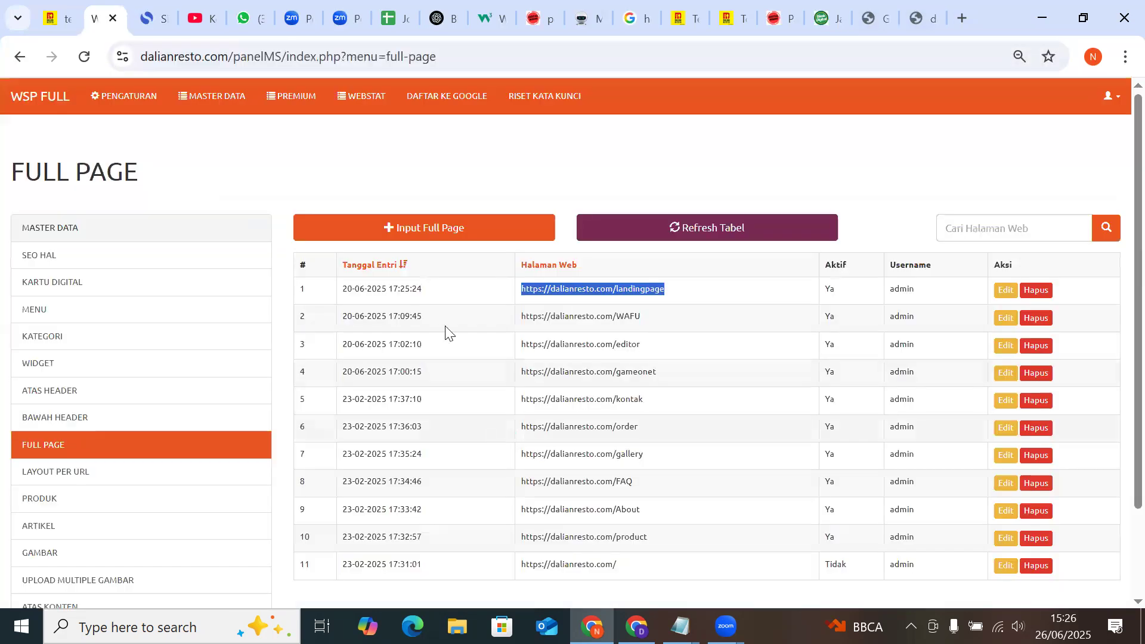
click(68, 6)
drag(602, 455, 502, 448)
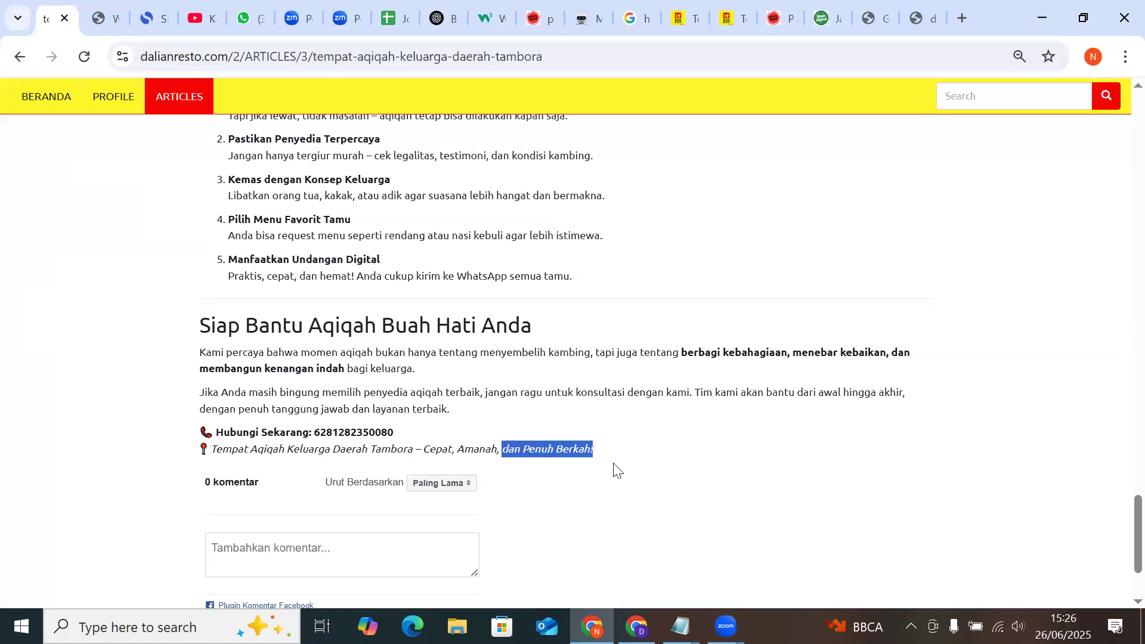
Revisit the landingpage, highlight the gameonet page's web address, and return to the start of the Tambora article
click(909, 9)
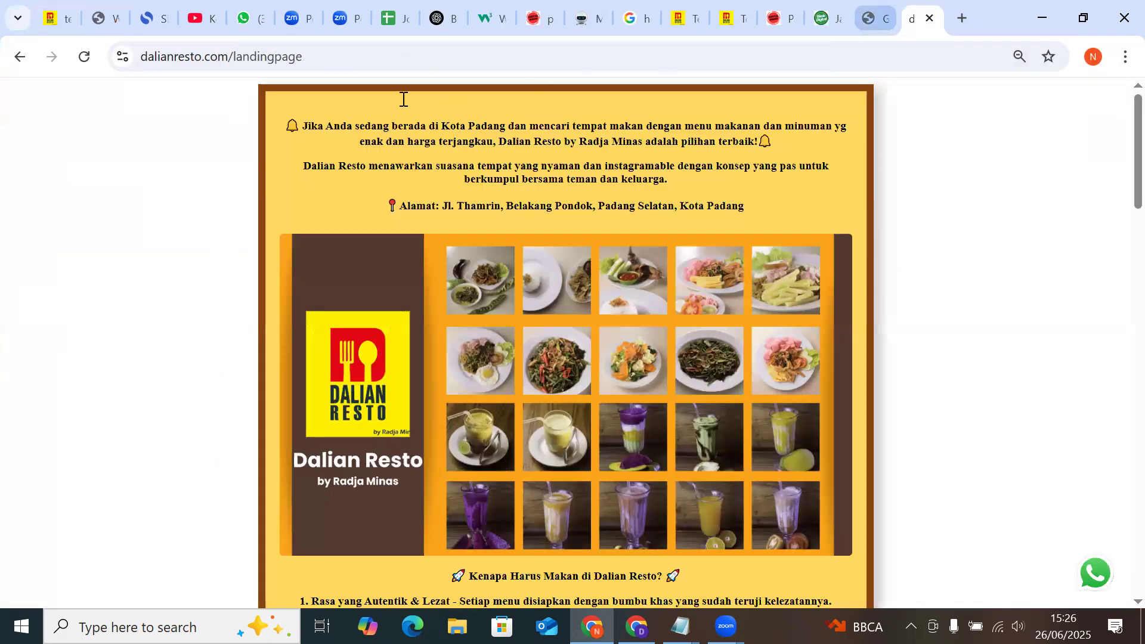
key(ctrl+shift+Tab)
drag(397, 58, 146, 66)
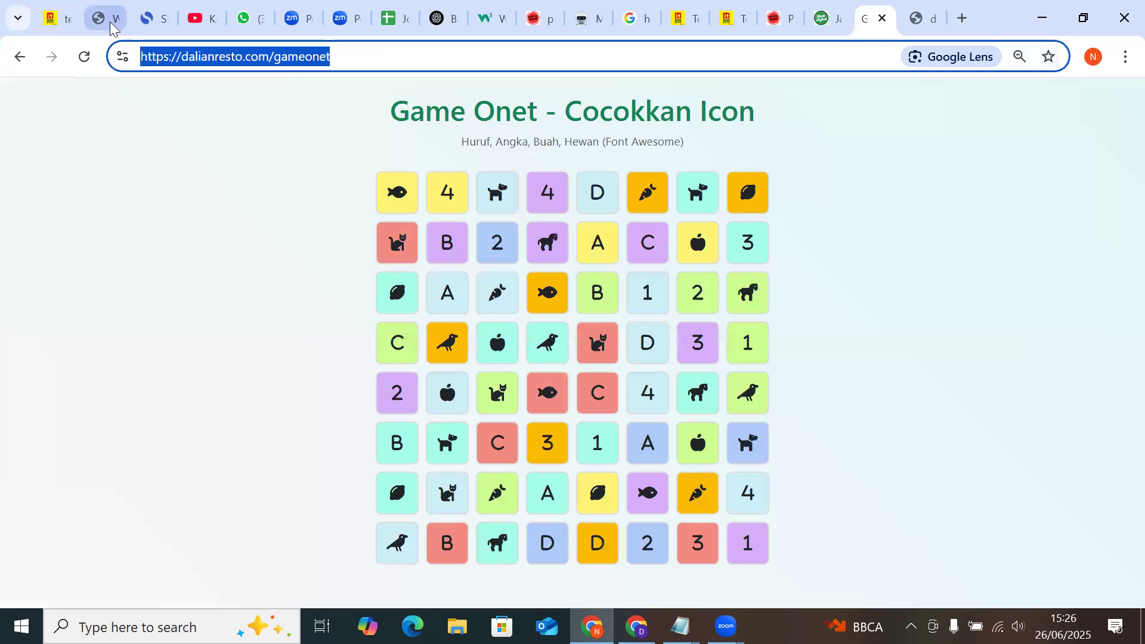
click(51, 18)
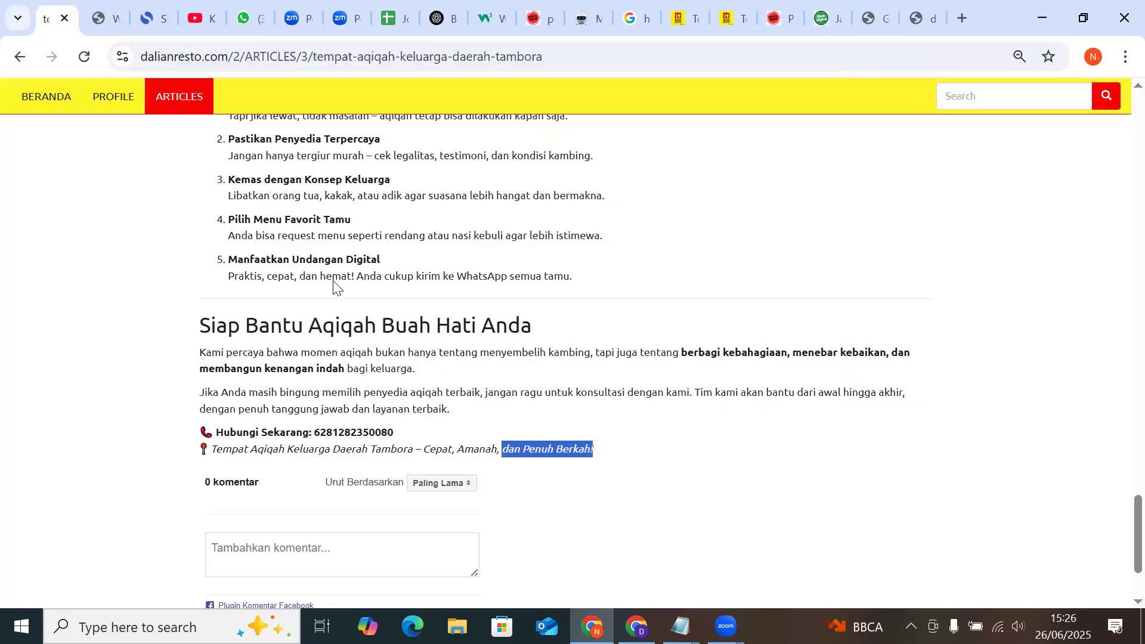
scroll(333, 272, up, 15)
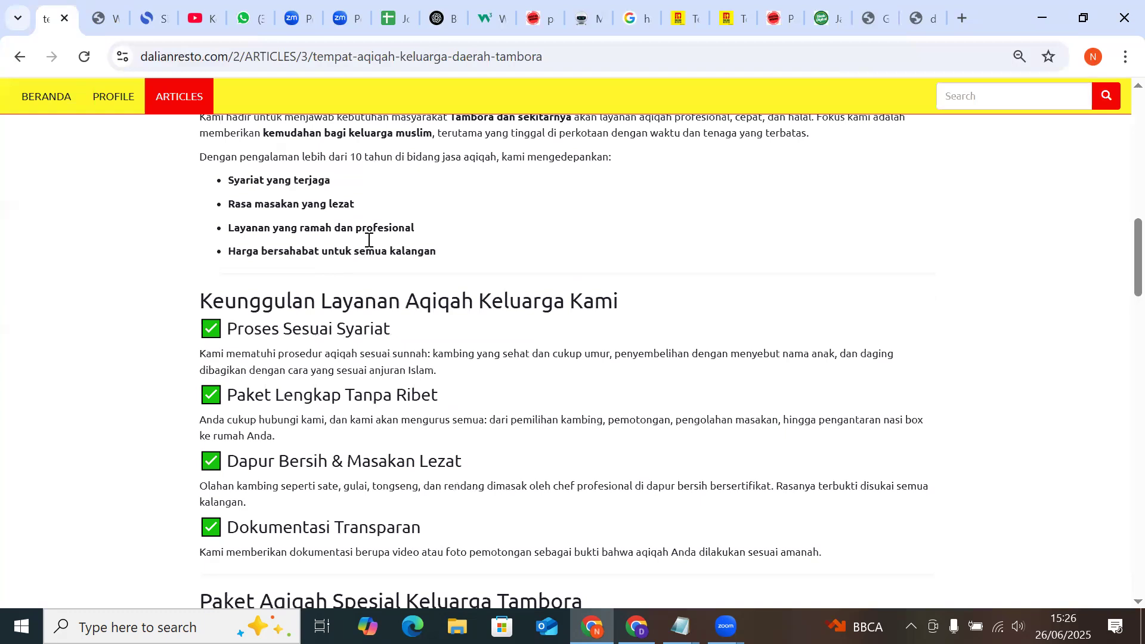
scroll(368, 240, up, 10)
scroll(294, 349, up, 6)
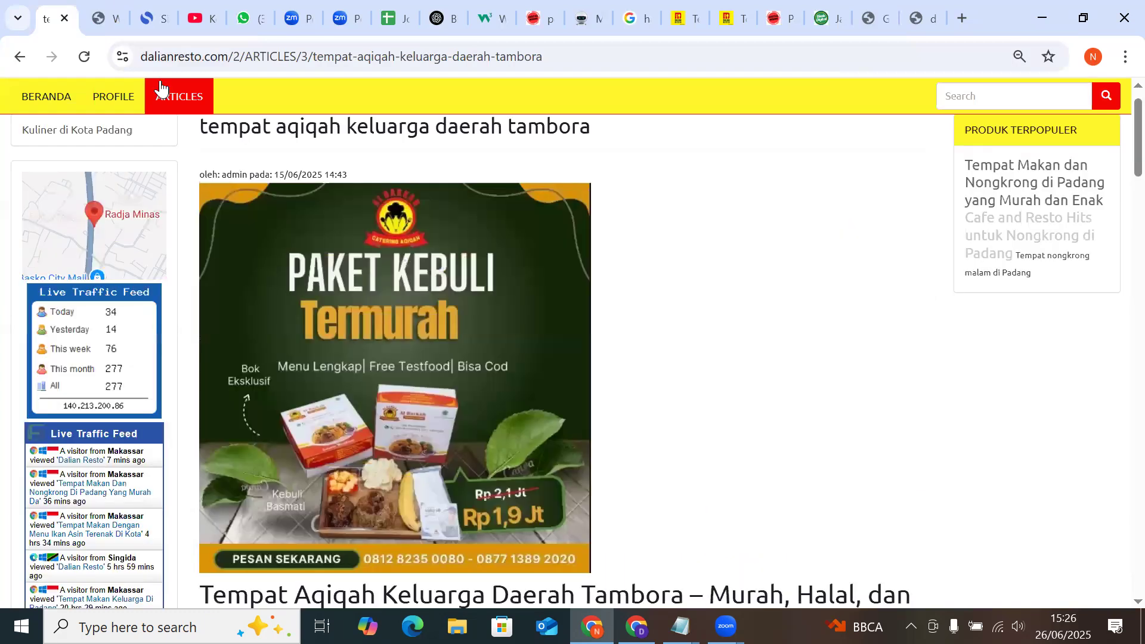
key(ctrl+Tab)
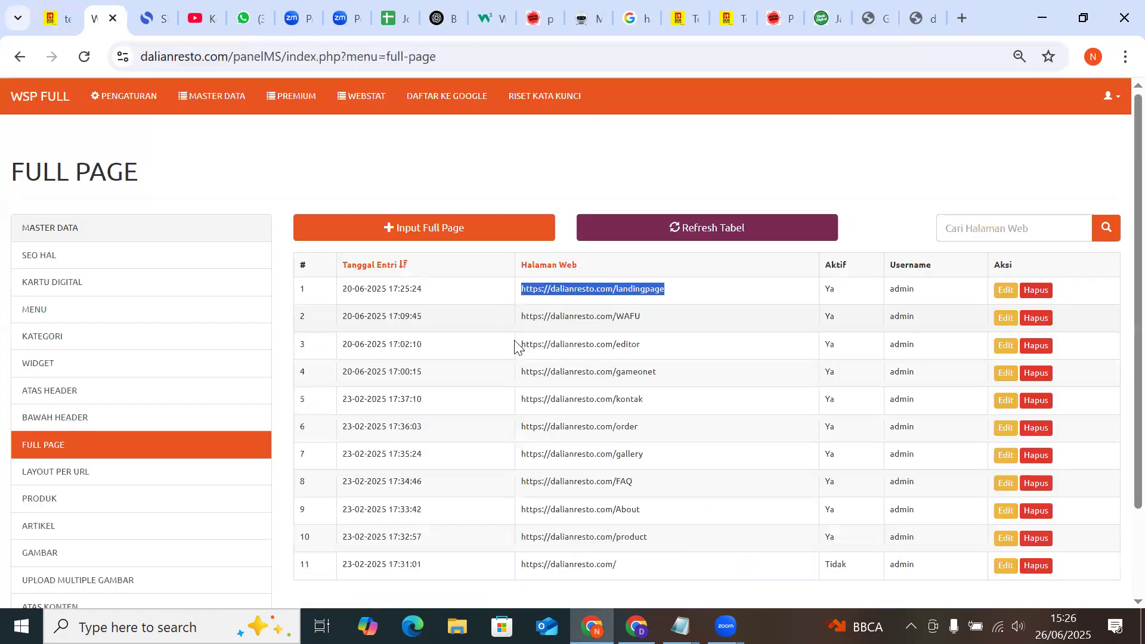
click(702, 360)
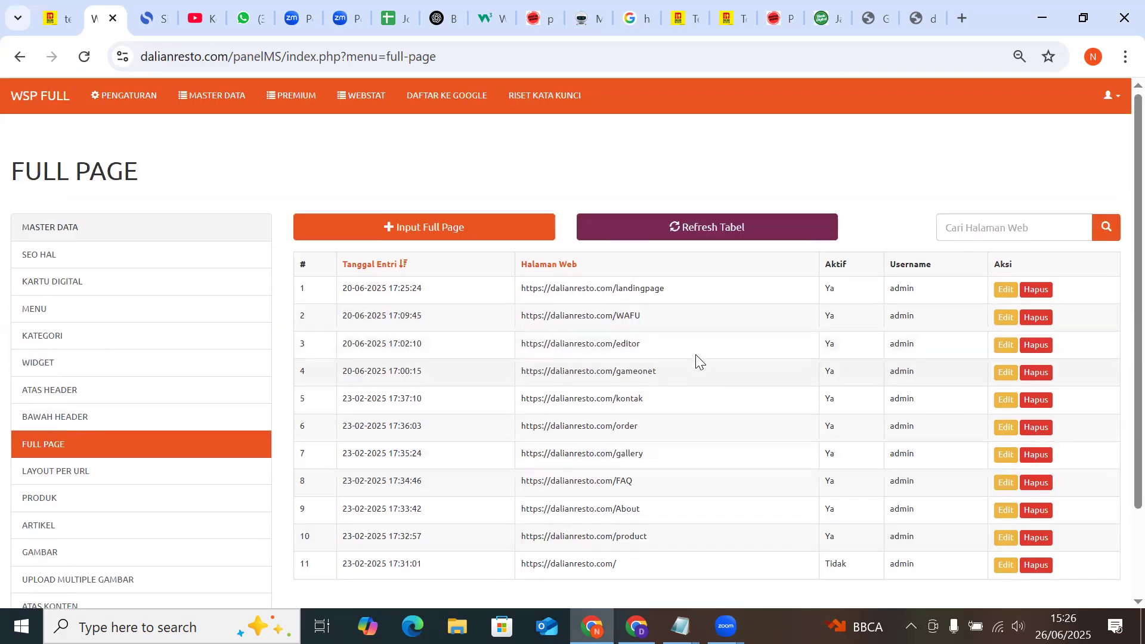
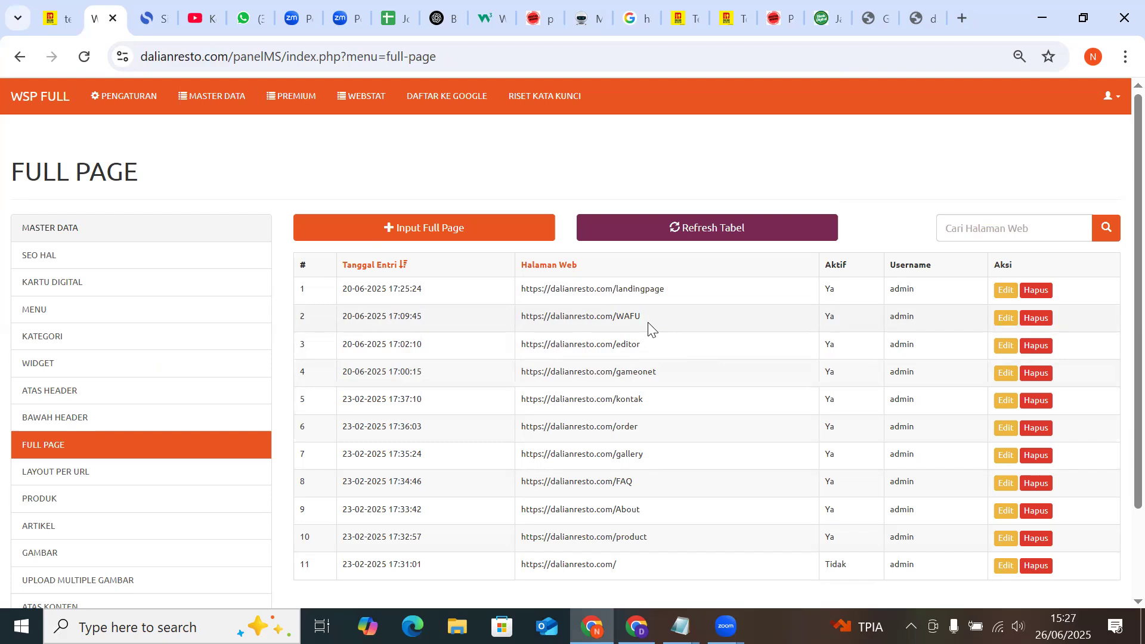
drag(679, 302, 523, 291)
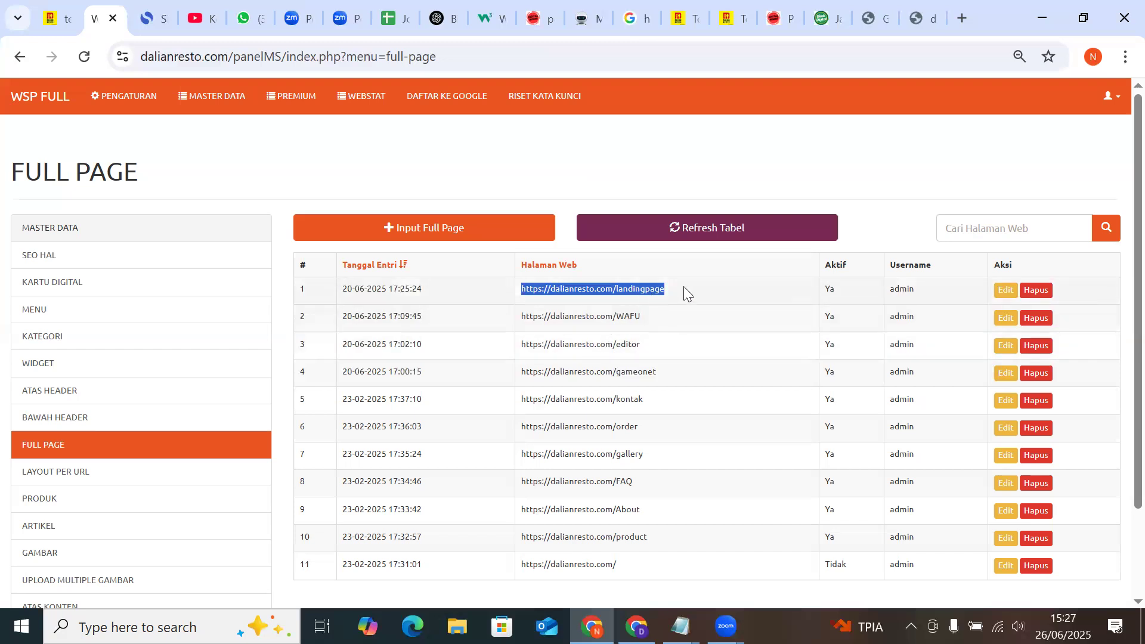
drag(678, 287, 500, 284)
drag(519, 289, 933, 18)
Reload the standalone landingpage and gameonet pages to check how they load
click(694, 54)
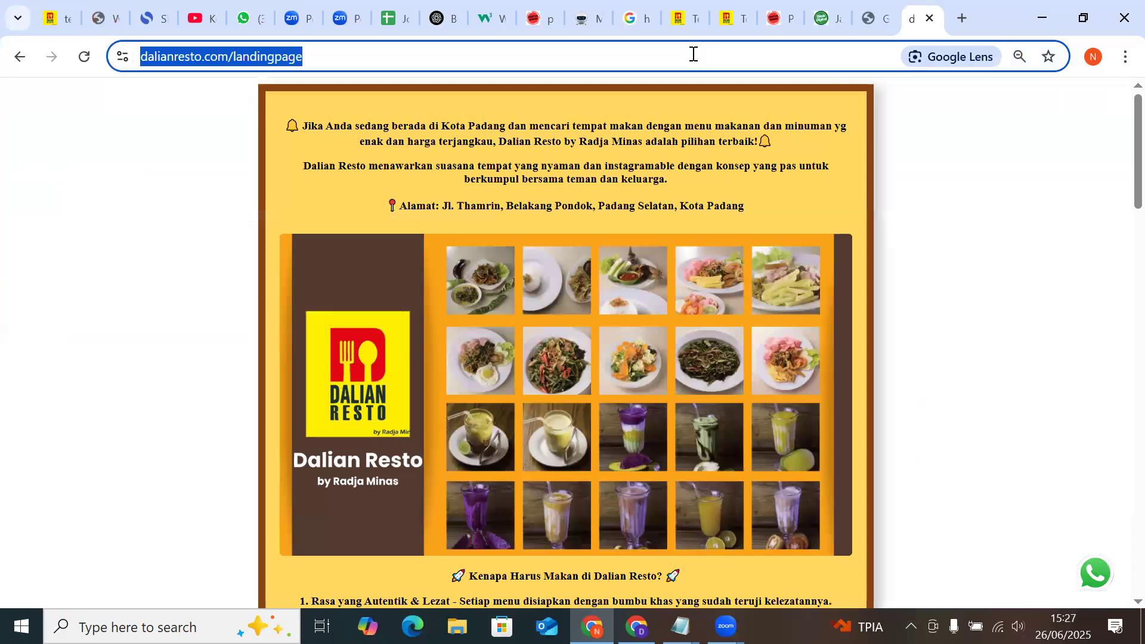
click(693, 54)
key(Return)
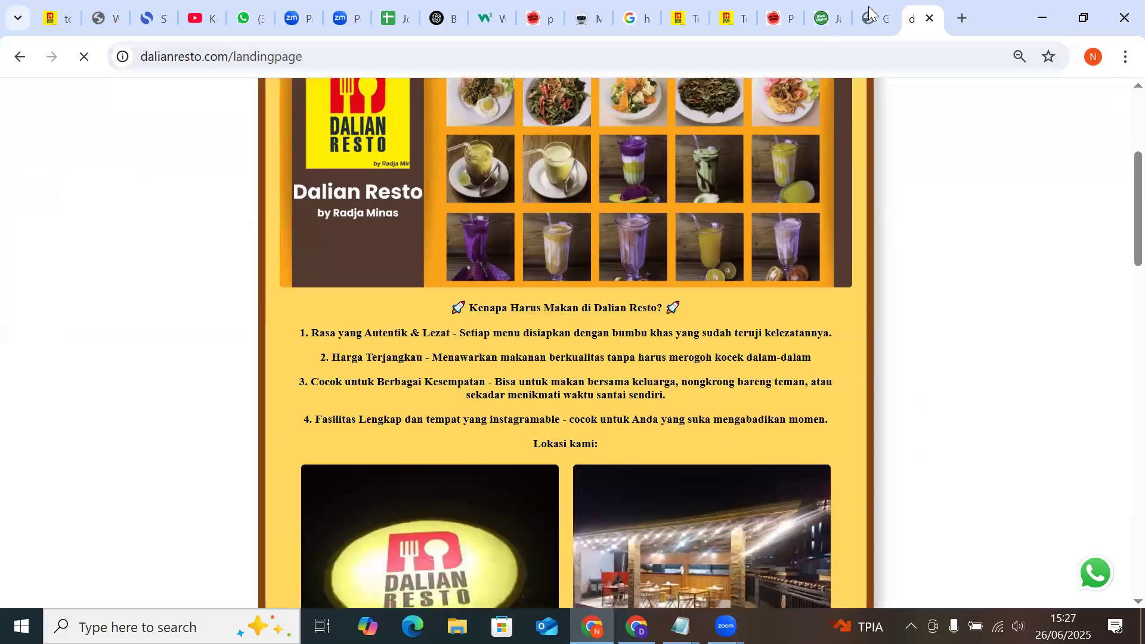
click(876, 17)
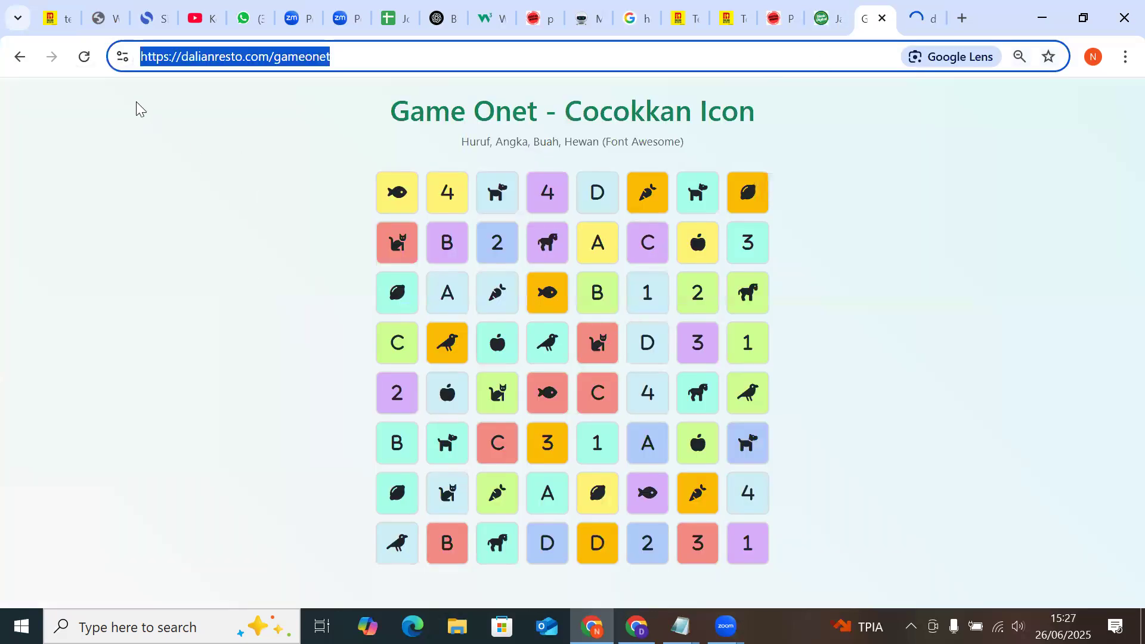
click(84, 57)
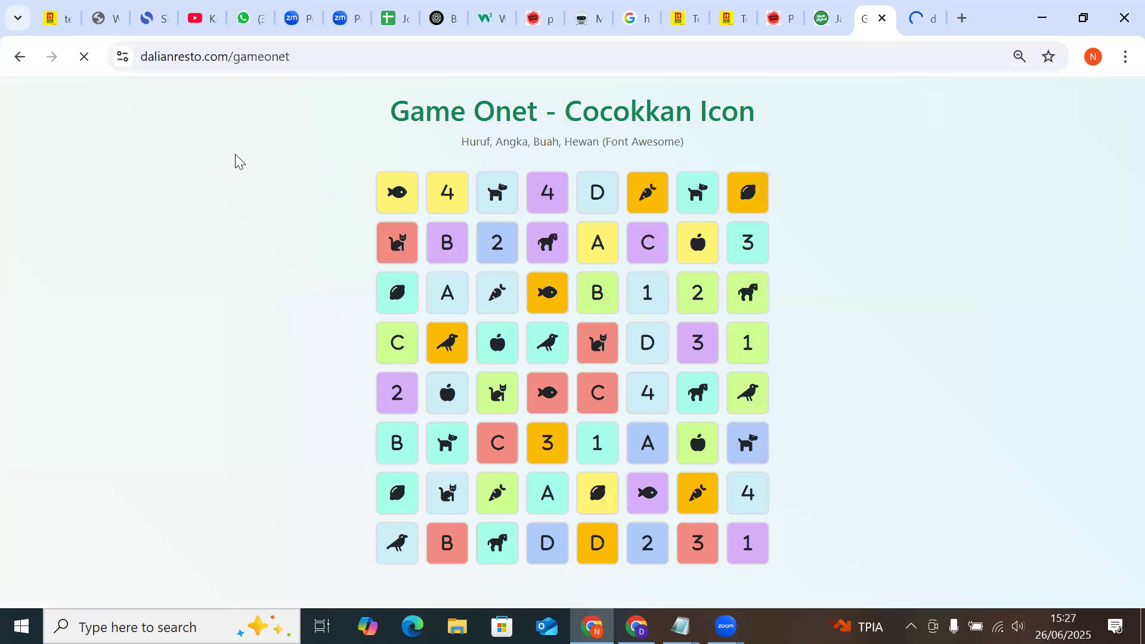
Look through the Tambora article's layout and content on the public site and return to its header
click(55, 16)
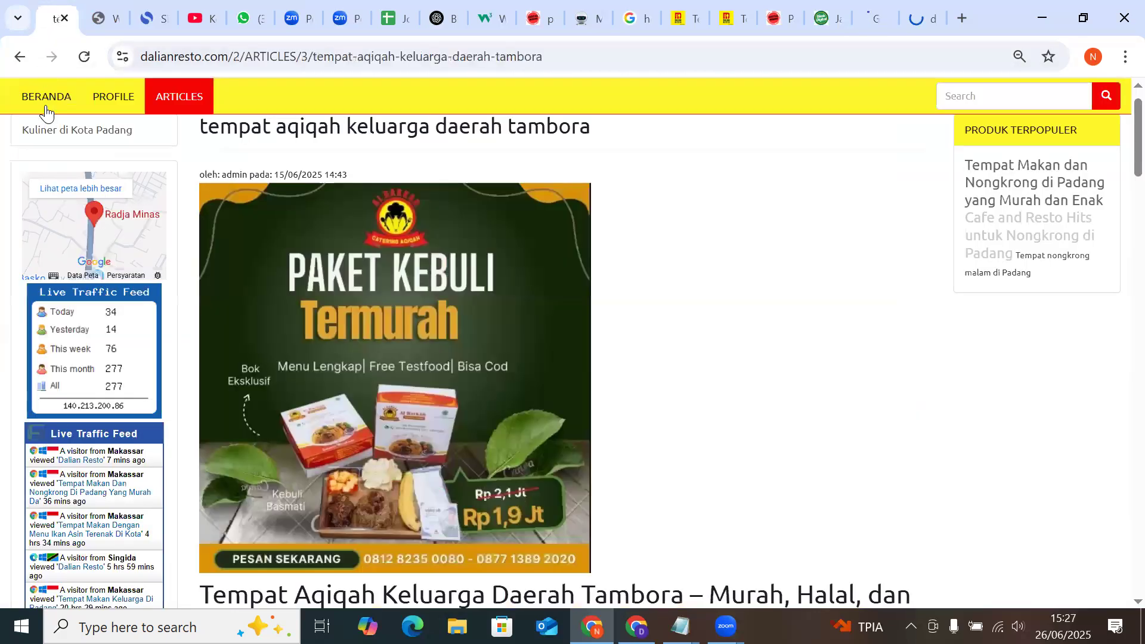
scroll(477, 215, up, 1)
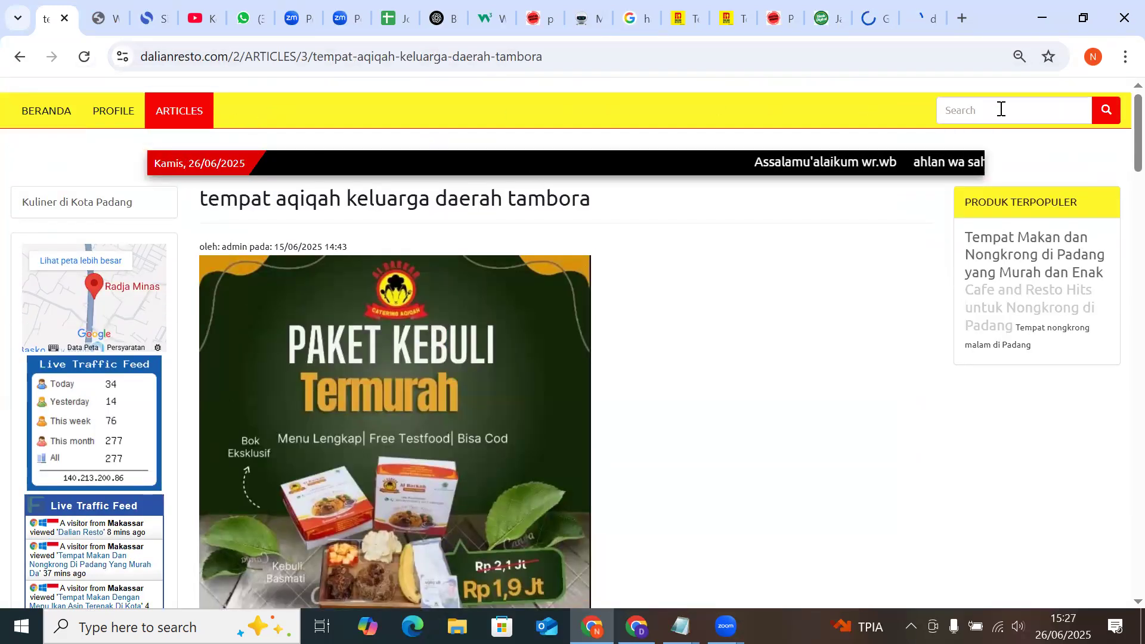
scroll(242, 384, down, 10)
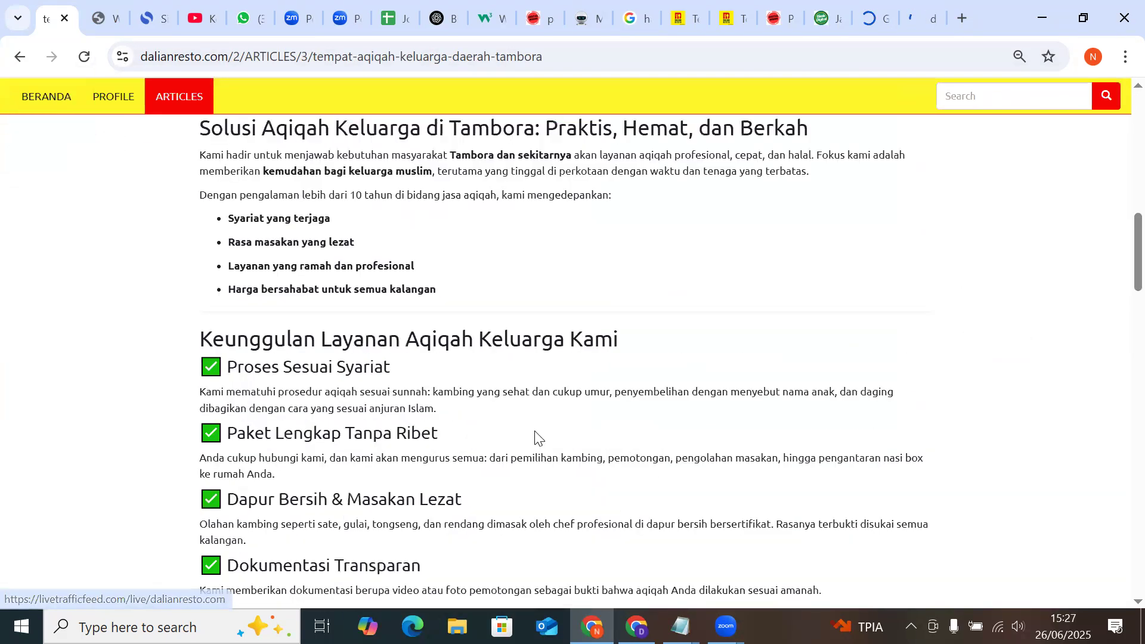
scroll(536, 438, down, 8)
scroll(535, 438, up, 15)
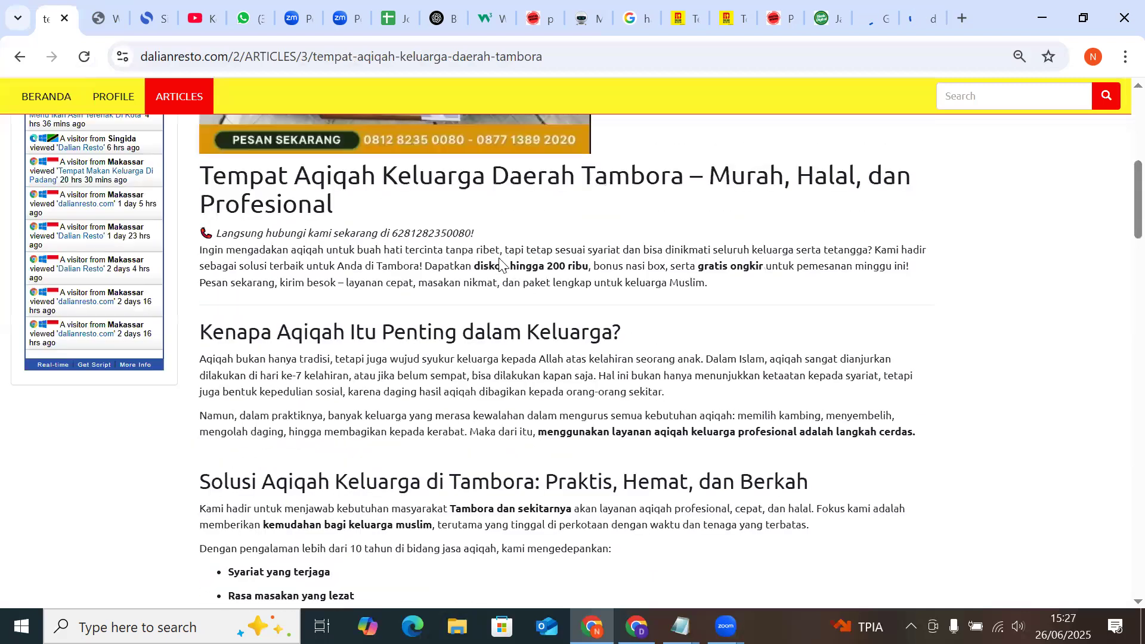
scroll(500, 265, up, 7)
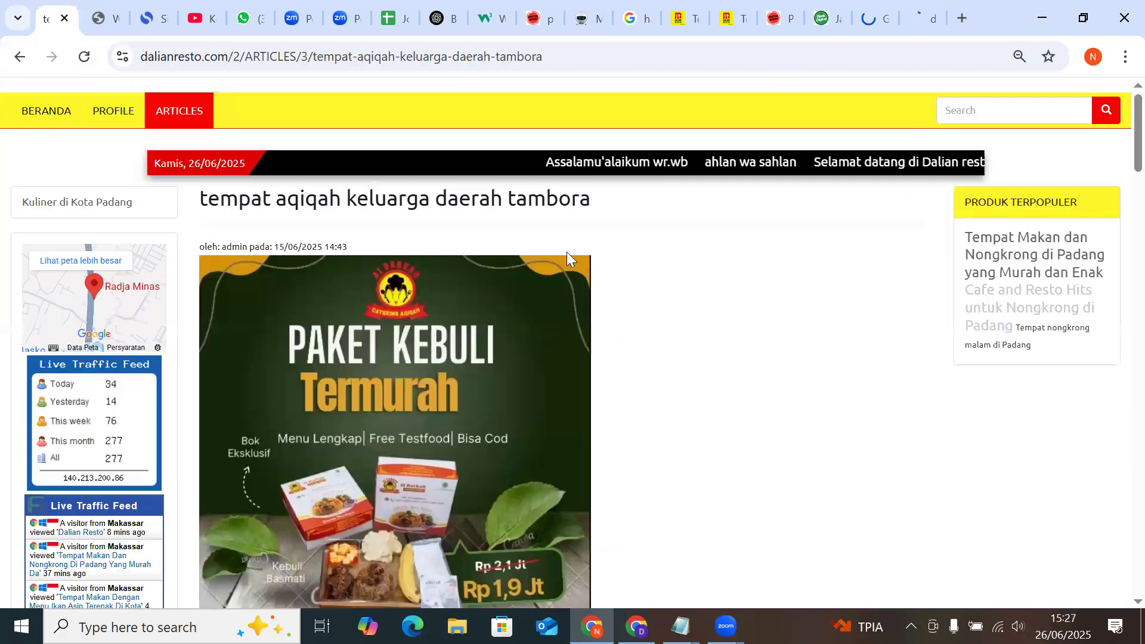
Review the Full Page list in the admin panel and compare it with the public Tambora article page
click(109, 21)
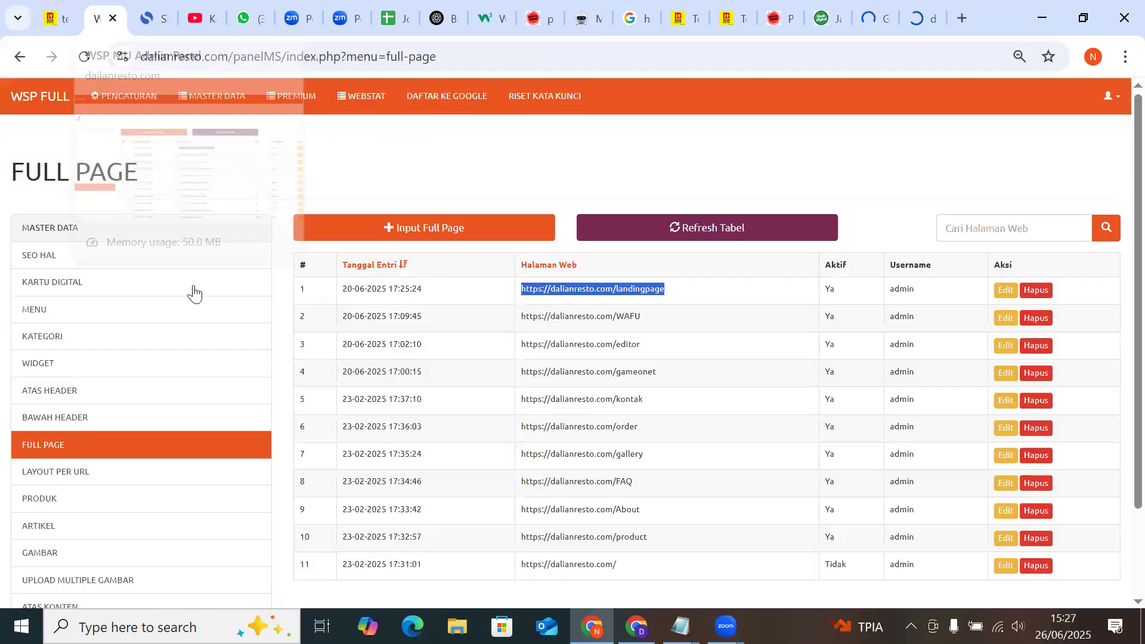
scroll(639, 507, down, 2)
scroll(639, 510, up, 2)
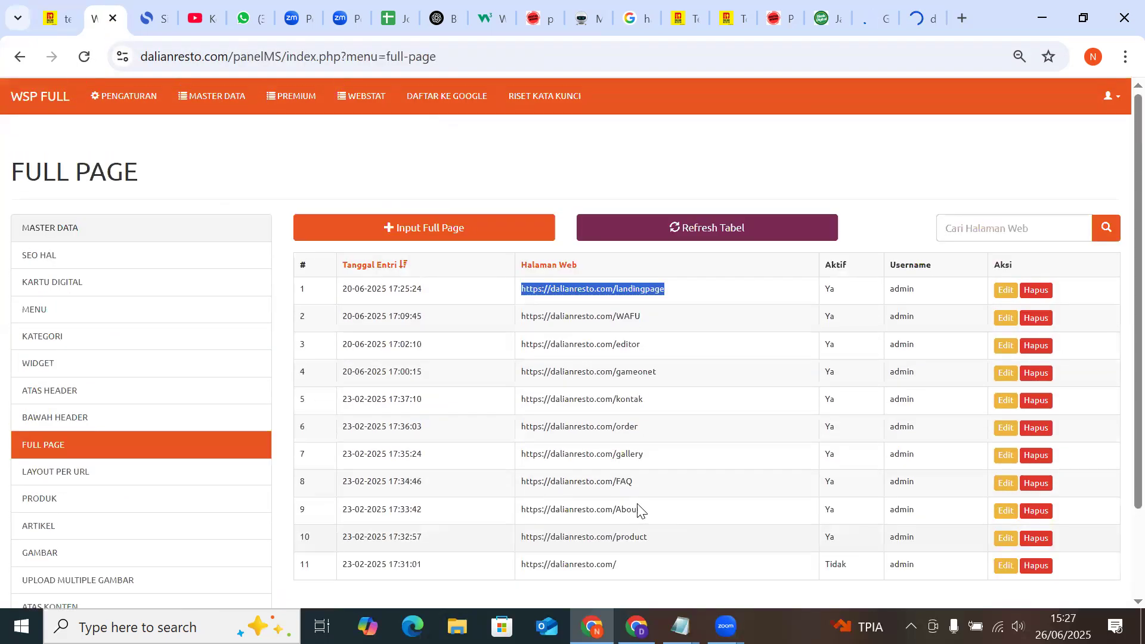
click(57, 8)
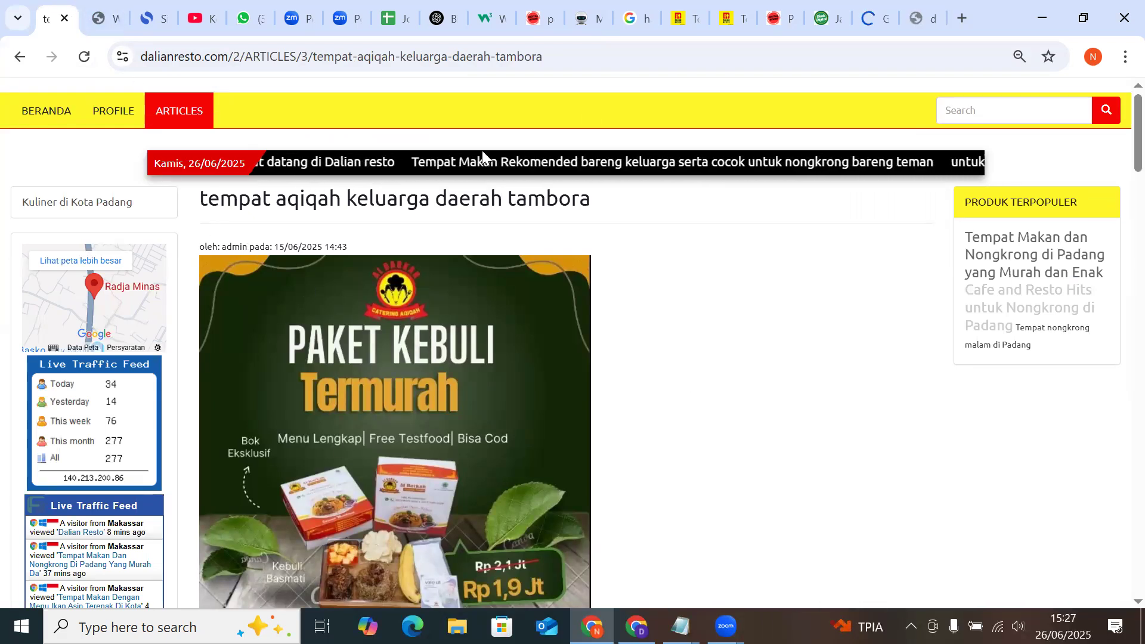
click(97, 18)
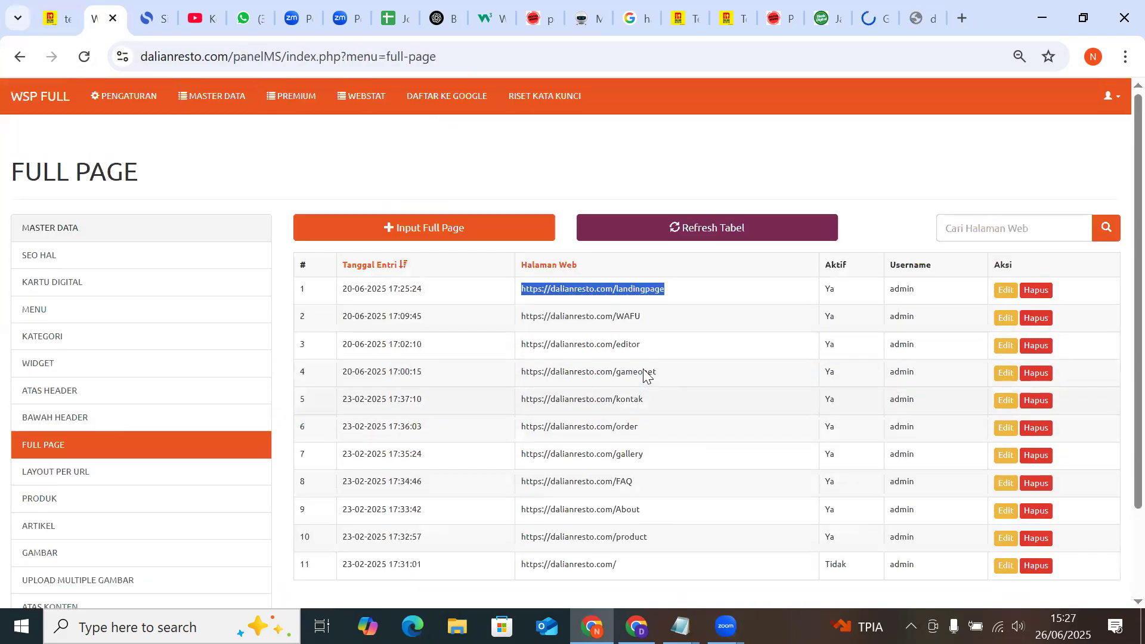
scroll(489, 232, down, 2)
click(52, 8)
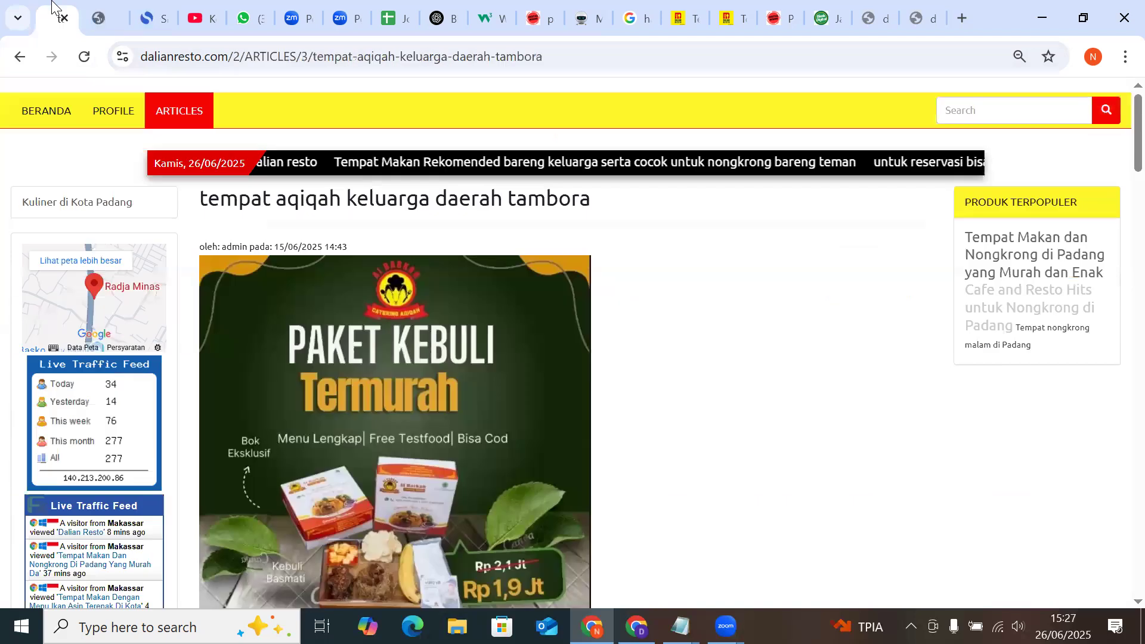
click(102, 18)
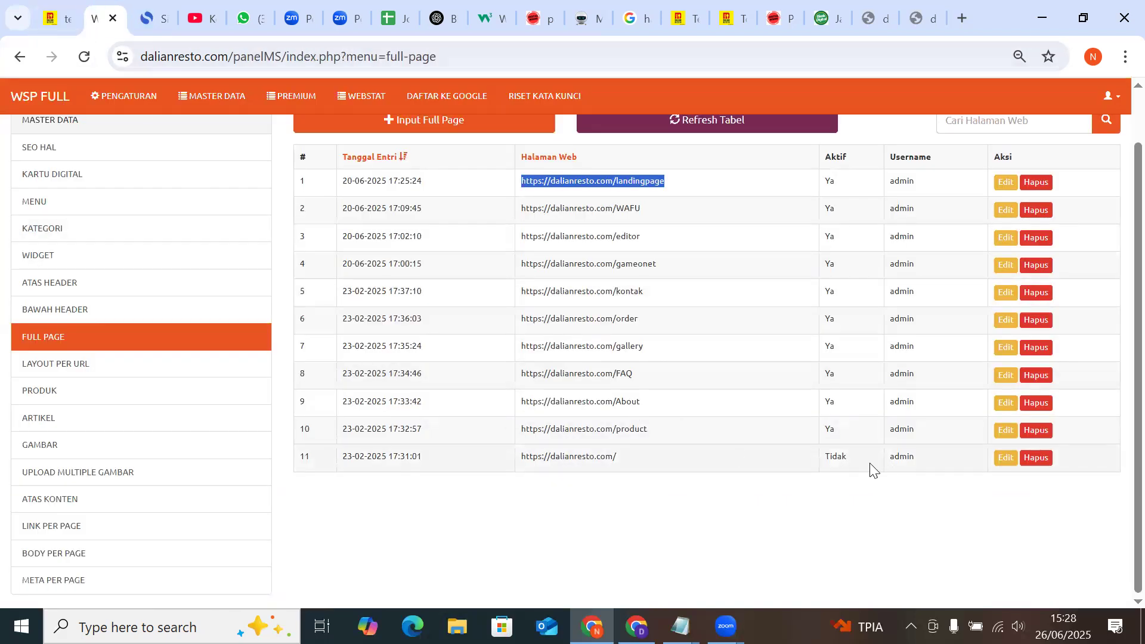
click(1006, 458)
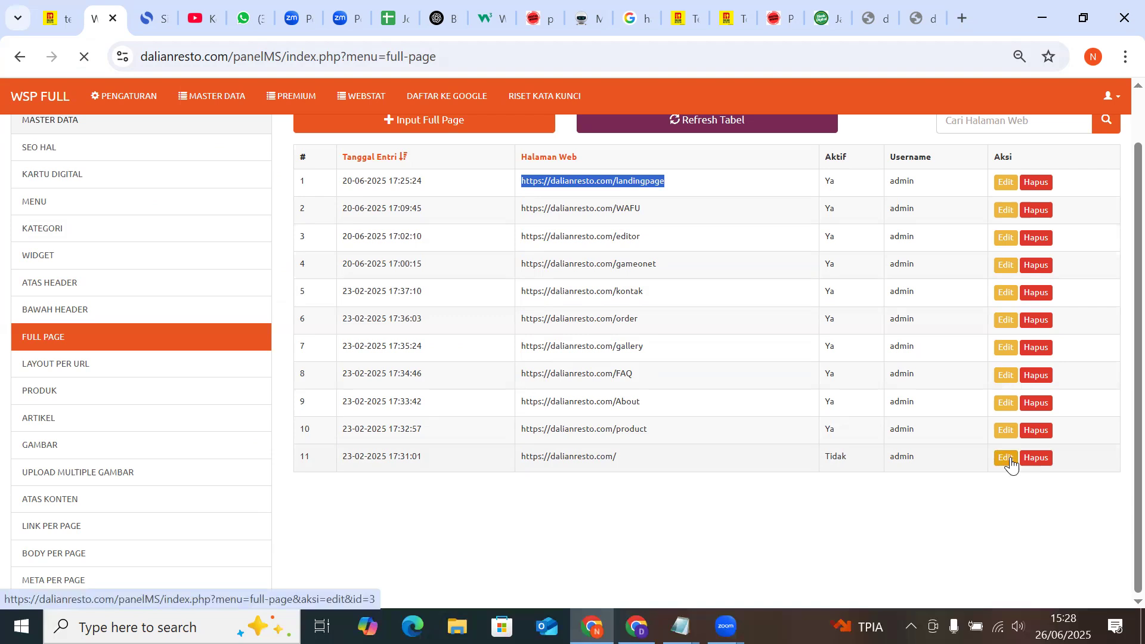
Open the public site's home page from the Tambora article, then return to the root Full Page entry's edit form
click(71, 17)
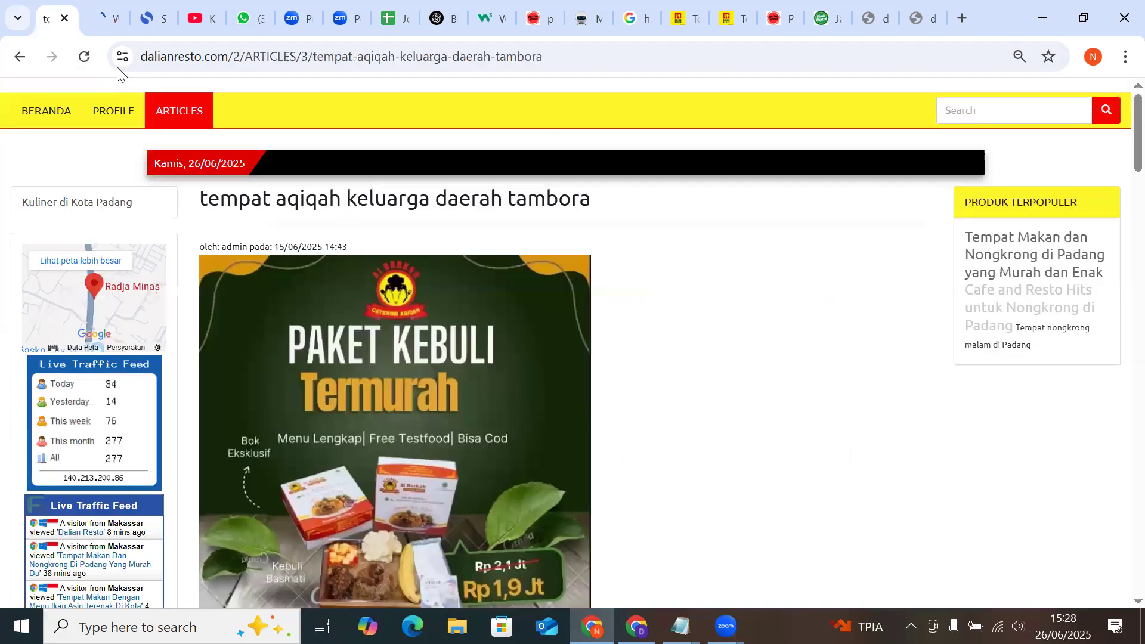
click(54, 111)
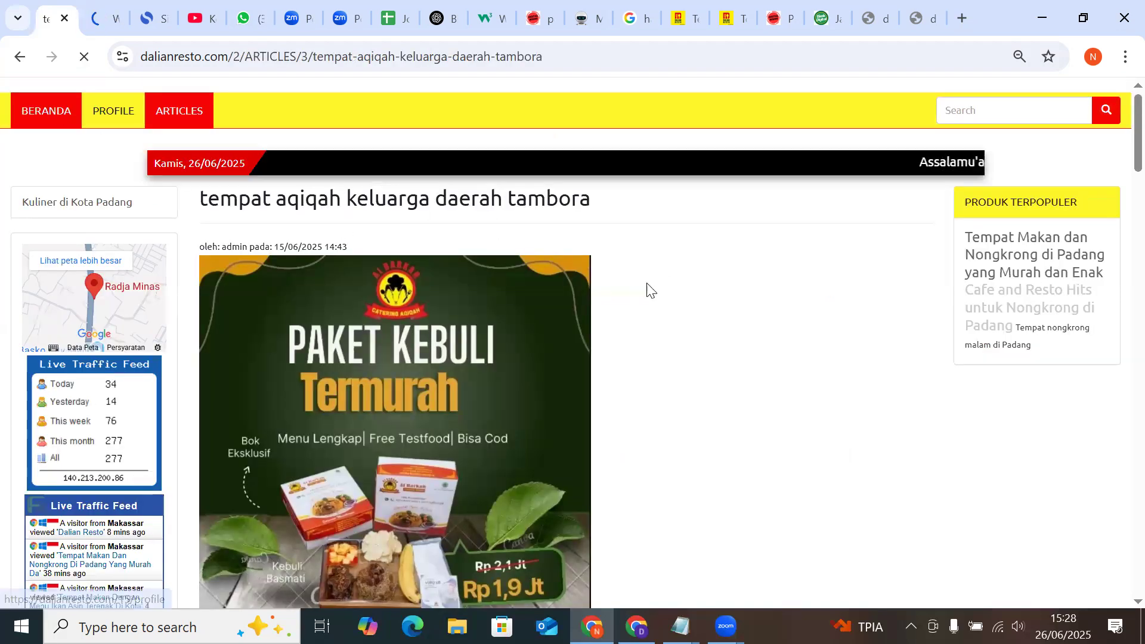
click(107, 18)
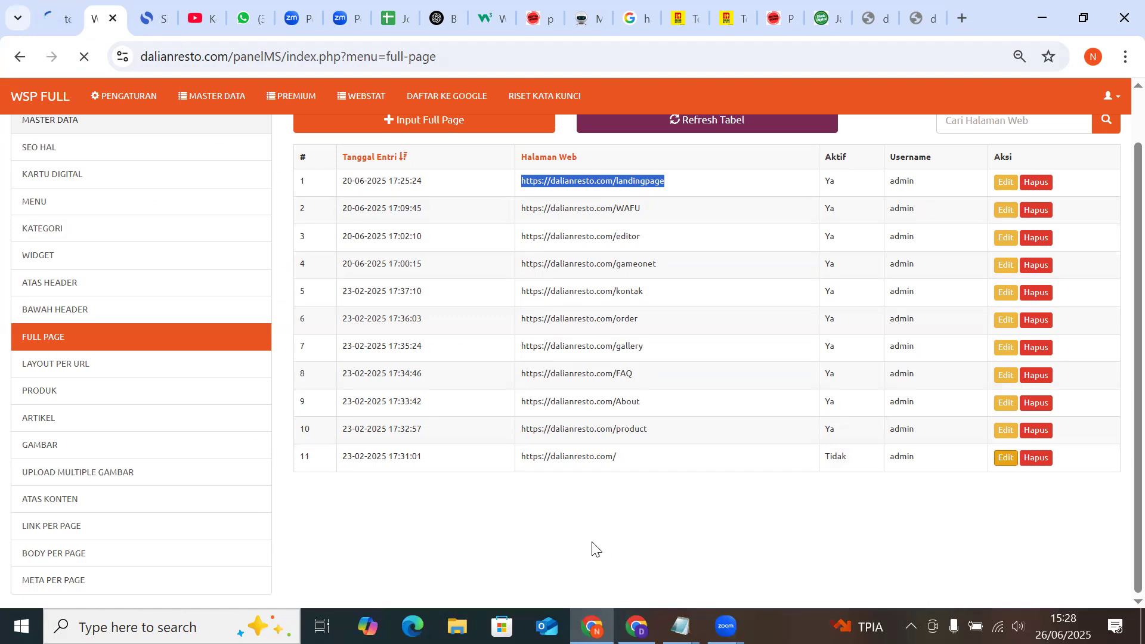
scroll(567, 514, up, 2)
scroll(547, 409, down, 2)
key(ctrl+shift+Tab)
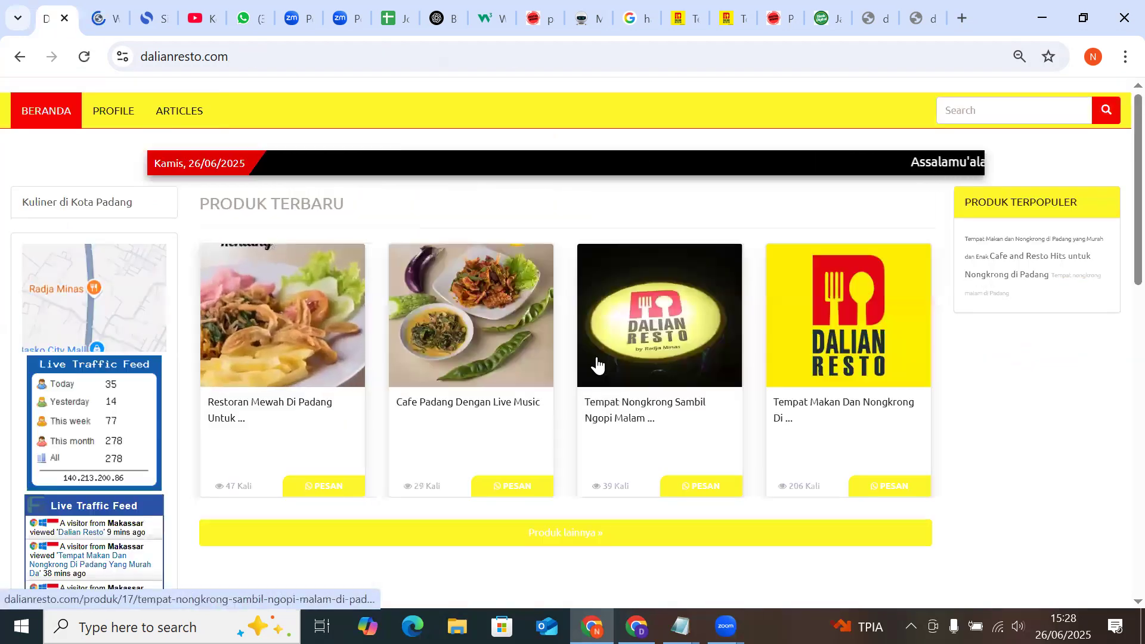
key(ctrl+Tab)
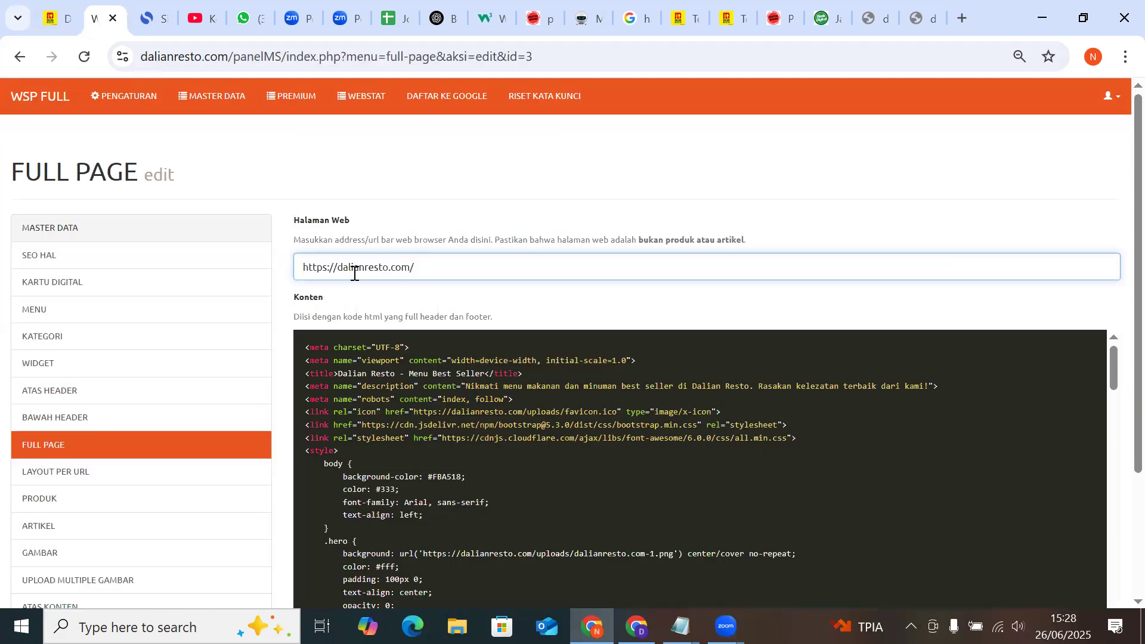
scroll(354, 273, down, 3)
click(313, 564)
click(328, 515)
click(317, 592)
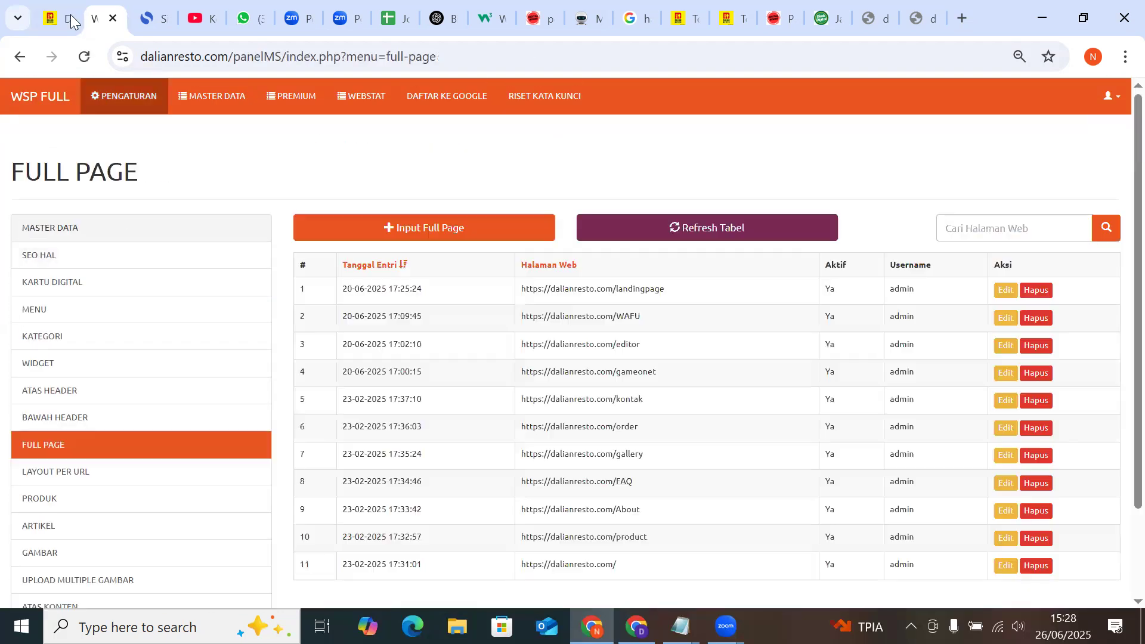
Reload the public home page and look through its hero, best-seller menus, order link, FAQ and social media sections
click(70, 15)
click(84, 57)
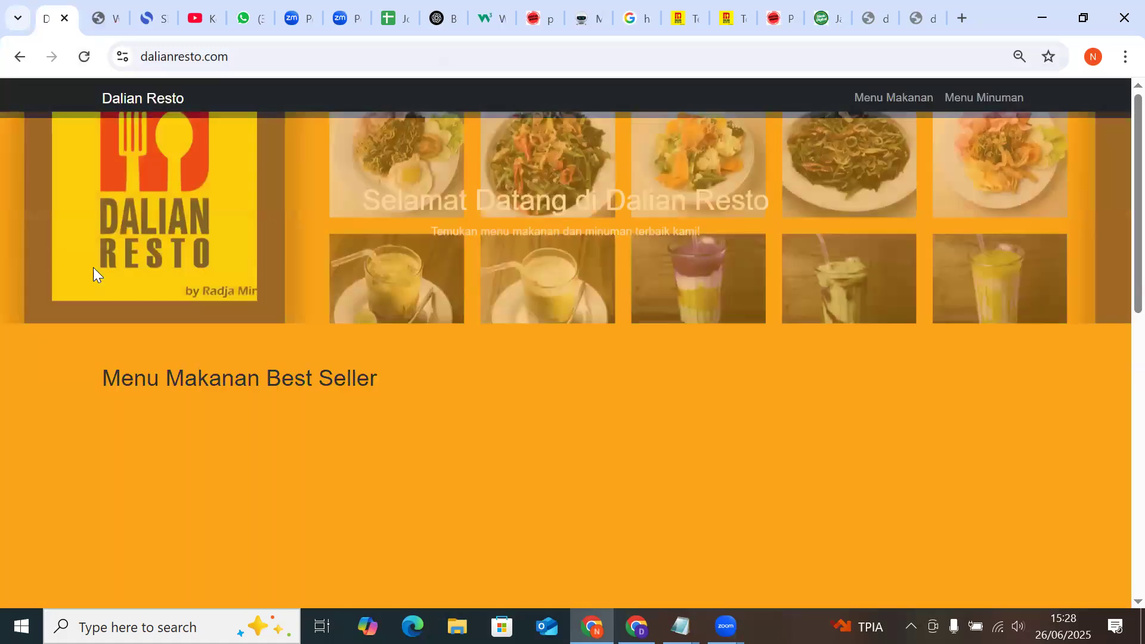
scroll(517, 246, down, 3)
scroll(517, 245, down, 3)
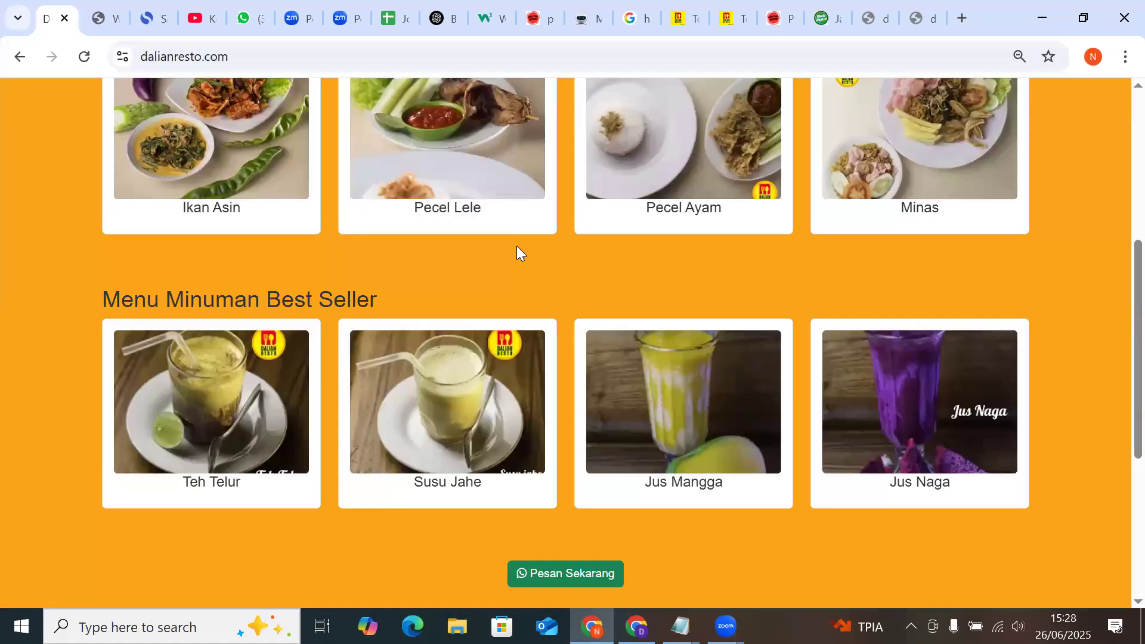
scroll(466, 252, down, 5)
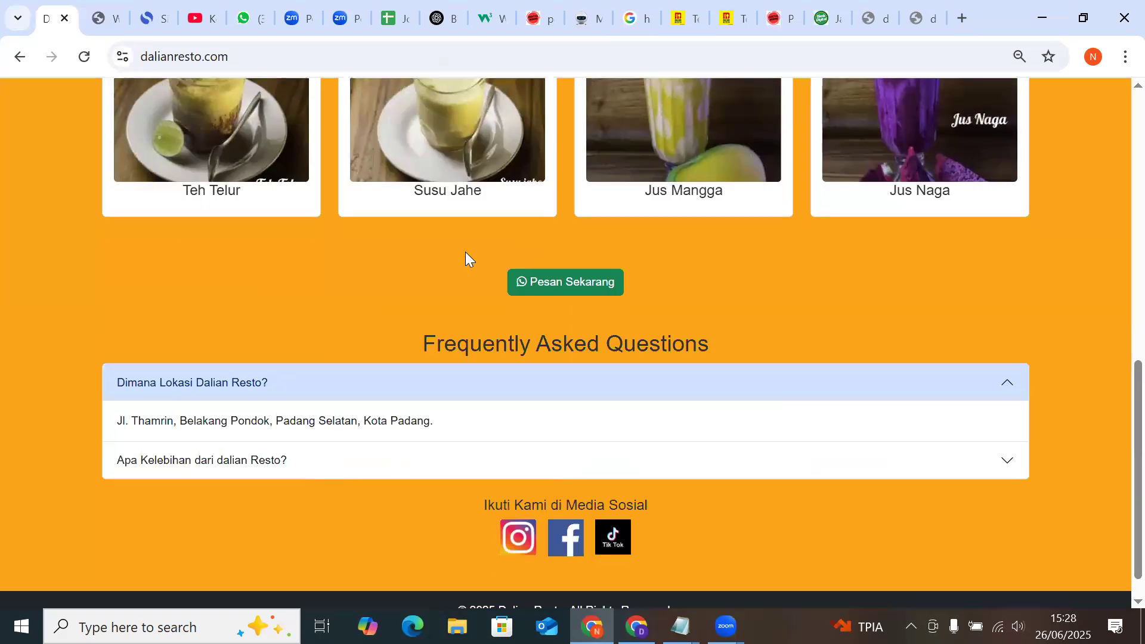
scroll(466, 256, up, 10)
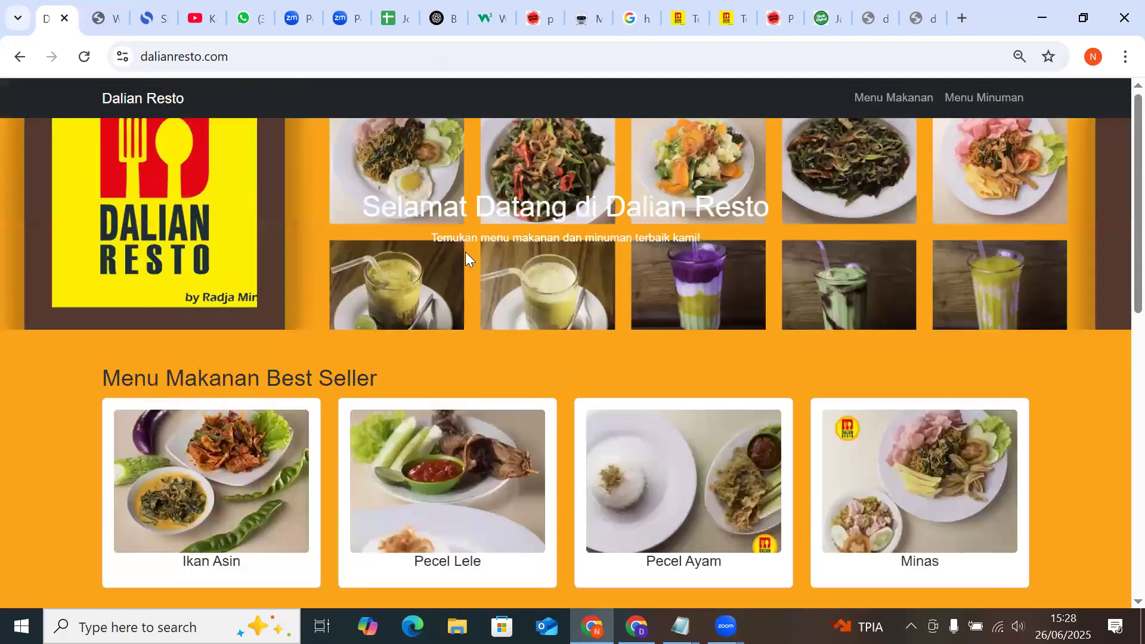
scroll(463, 254, down, 7)
scroll(457, 245, up, 8)
Load dalianresto.com/produk on the public site, correcting the stray dot in the entered address
click(266, 56)
click(287, 57)
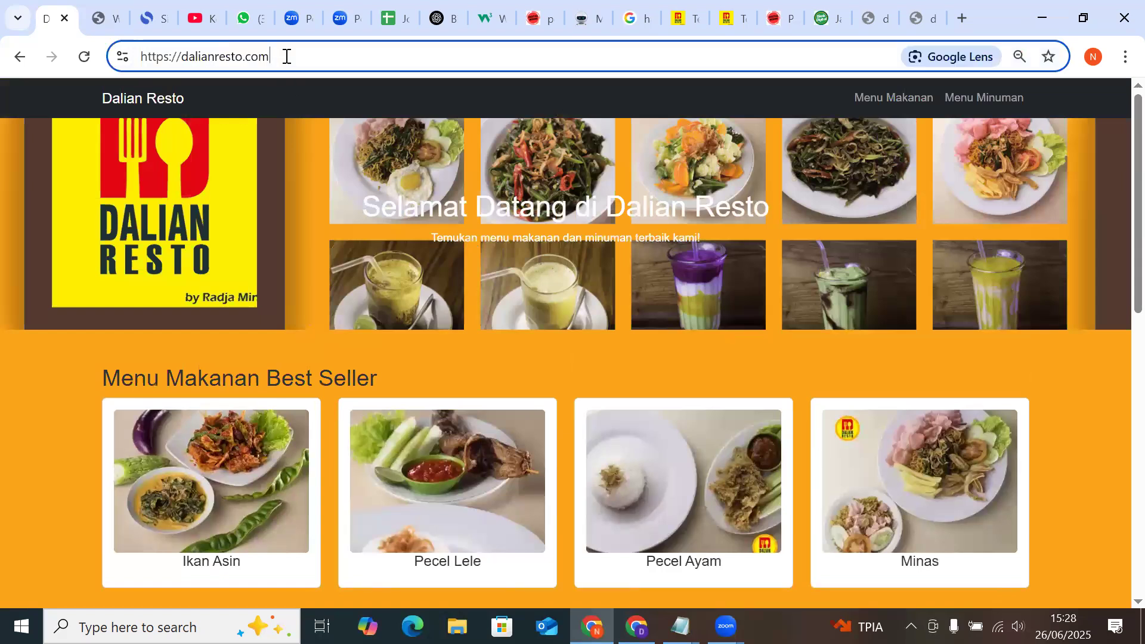
text(.produk)
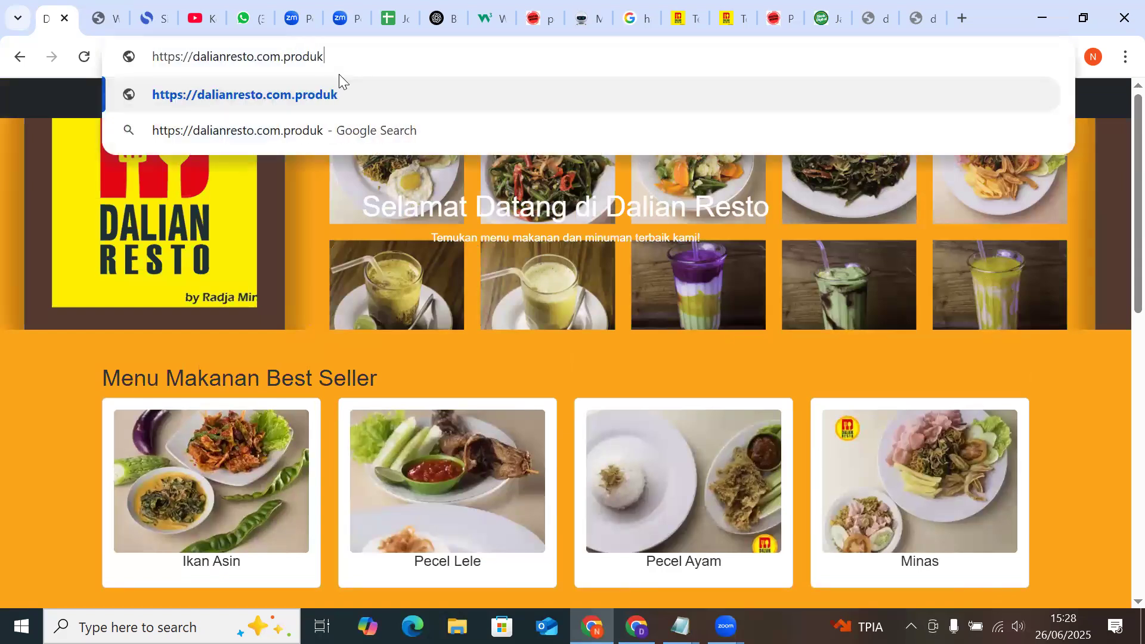
key(Left)
key(Left)
key(Left)
key(Left)
key(Left)
key(Left)
text(/)
key(Return)
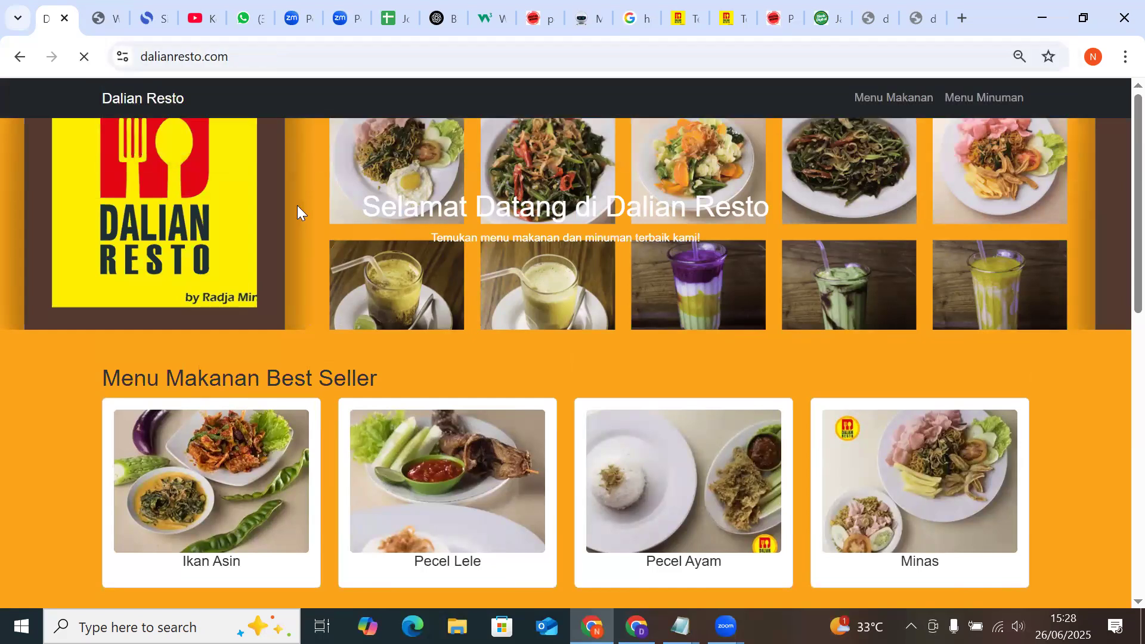
scroll(294, 206, down, 15)
scroll(294, 206, up, 14)
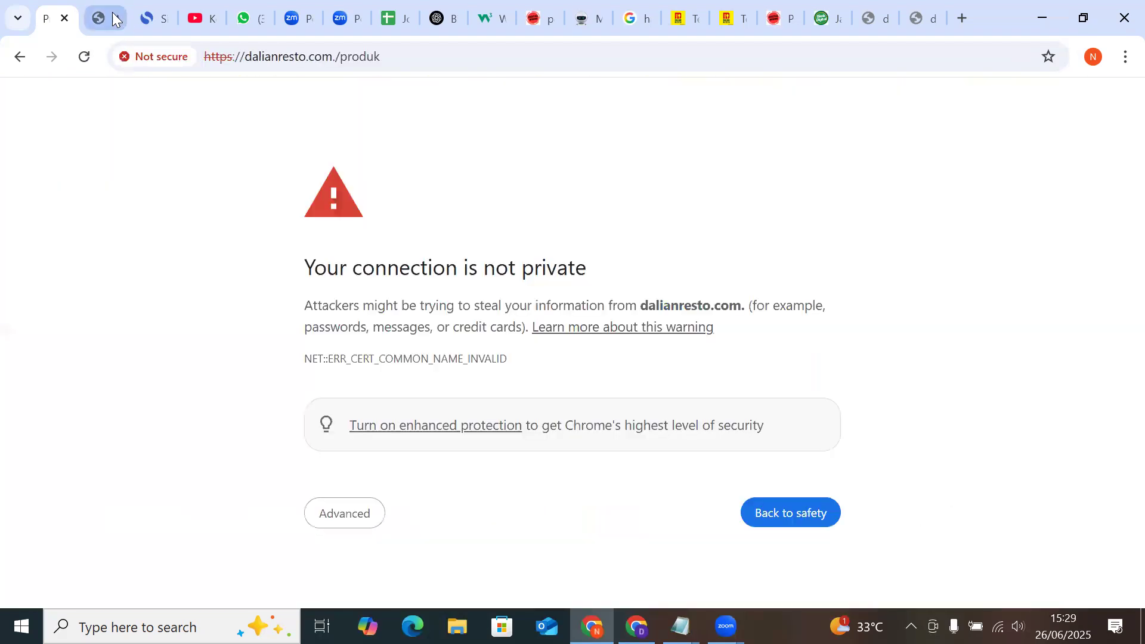
click(336, 58)
triple_click(336, 58)
click(337, 58)
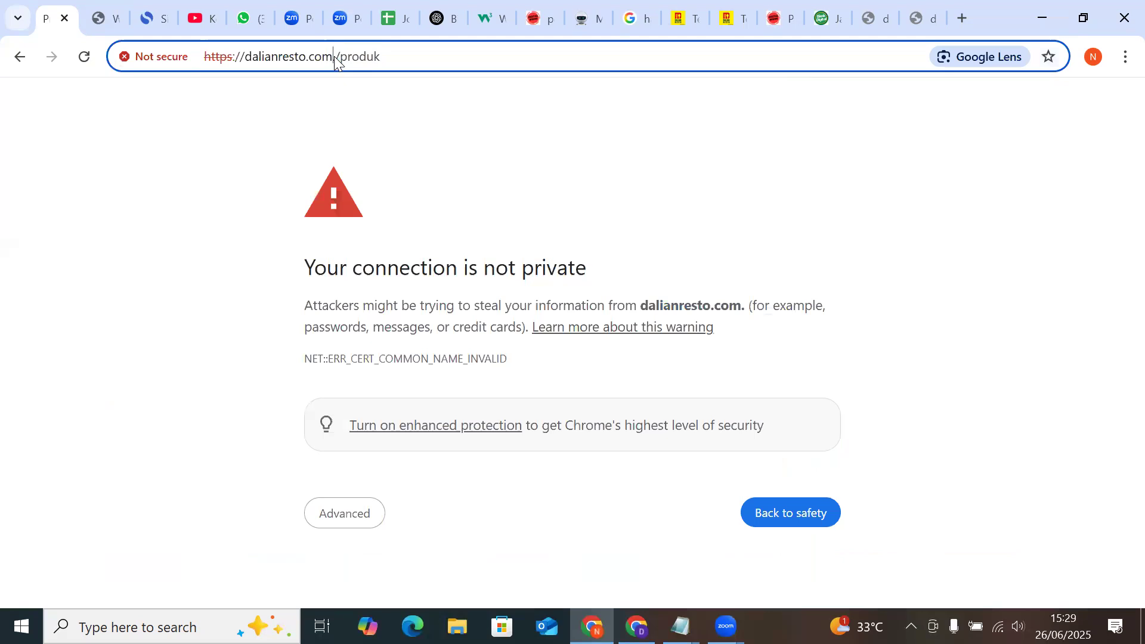
key(Return)
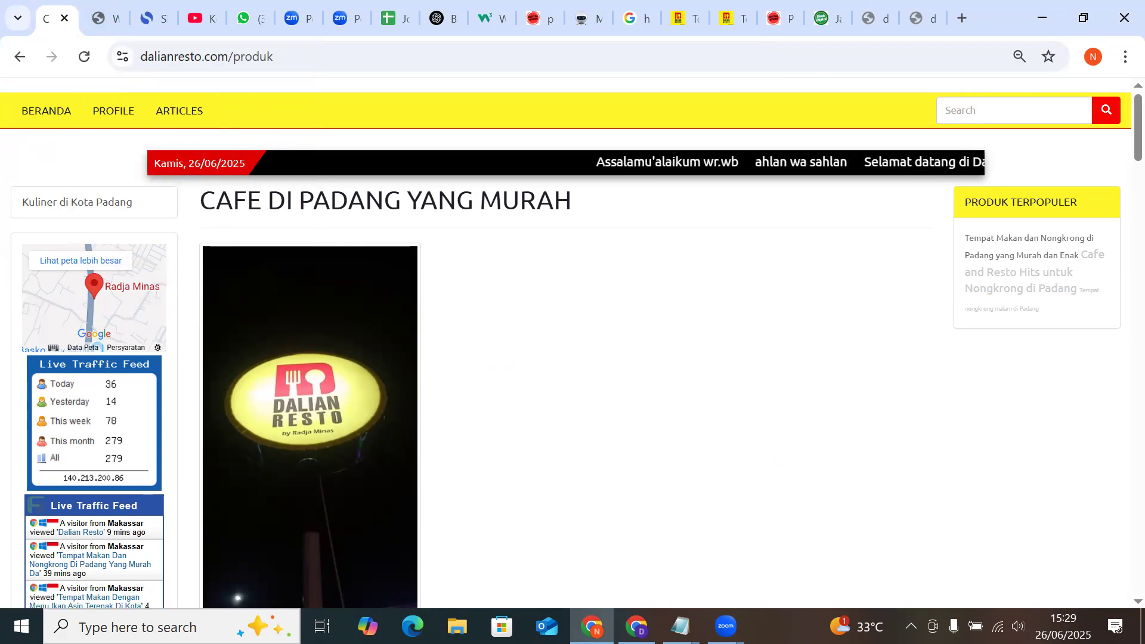
View the bisnismanis.my.id home page in the other browser window, then return to the dalianresto.com window
key(alt+Tab)
click(475, 4)
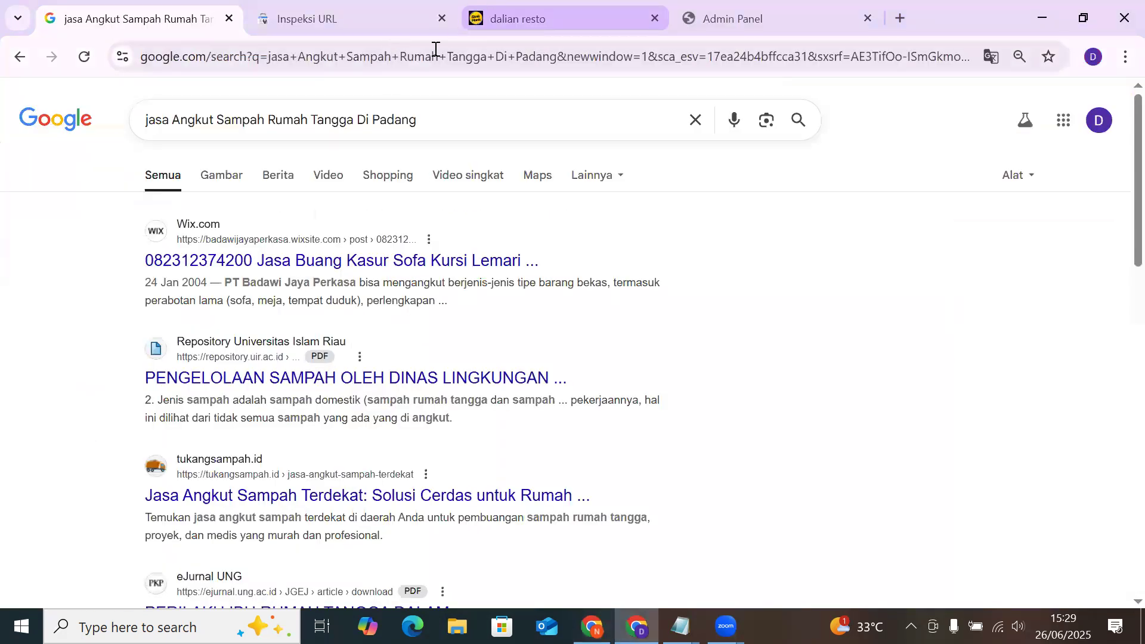
scroll(164, 210, up, 3)
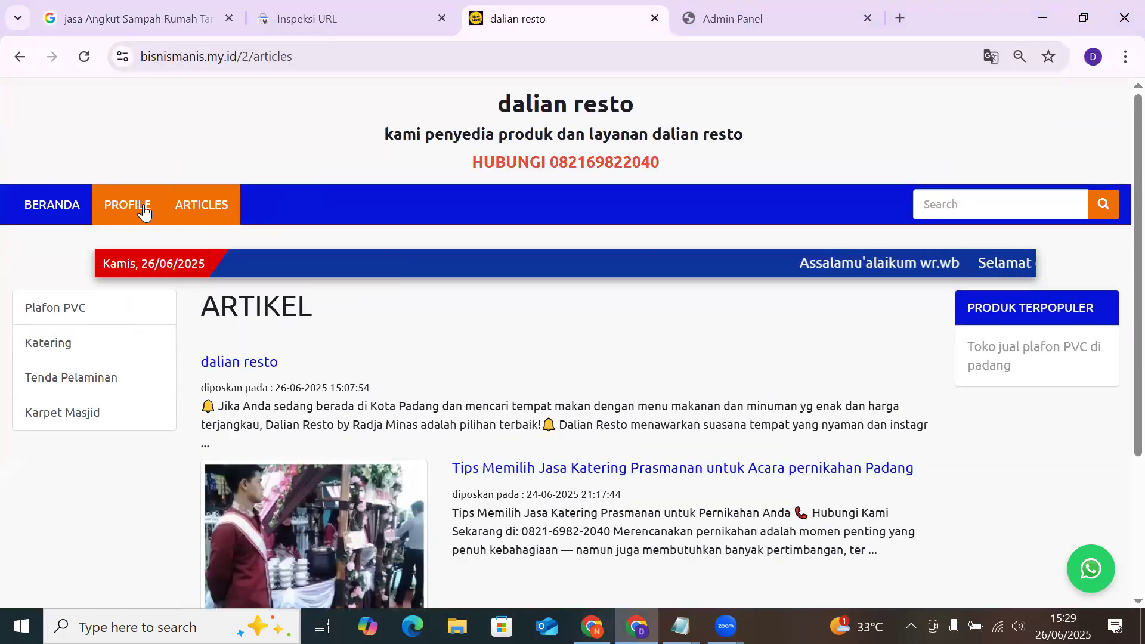
click(87, 208)
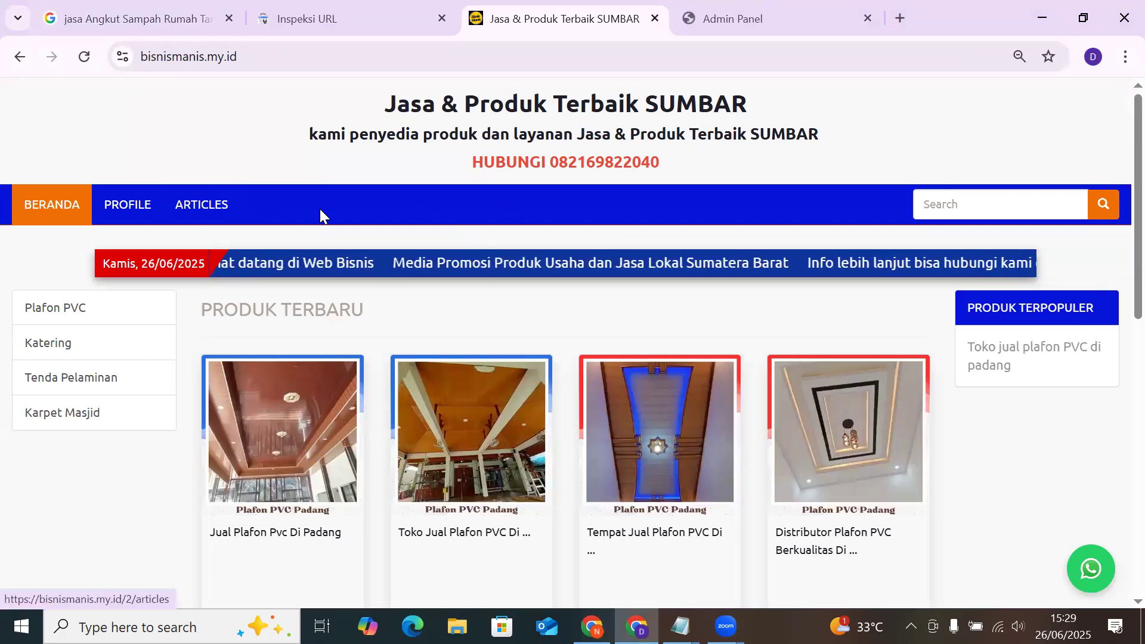
click(275, 7)
click(119, 18)
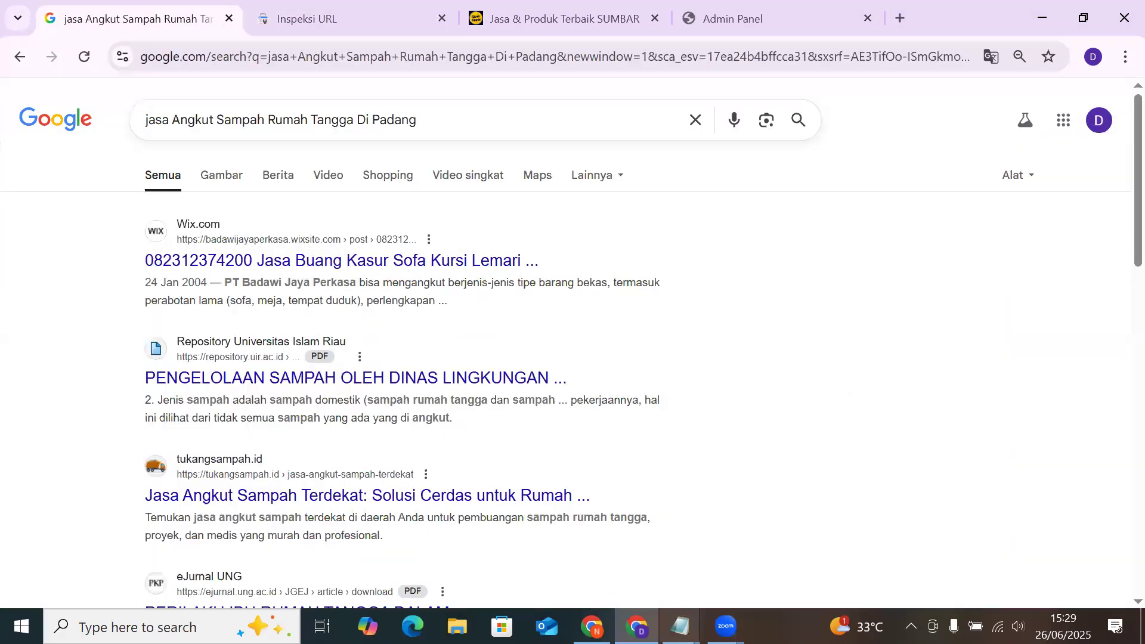
mouse_move(592, 626)
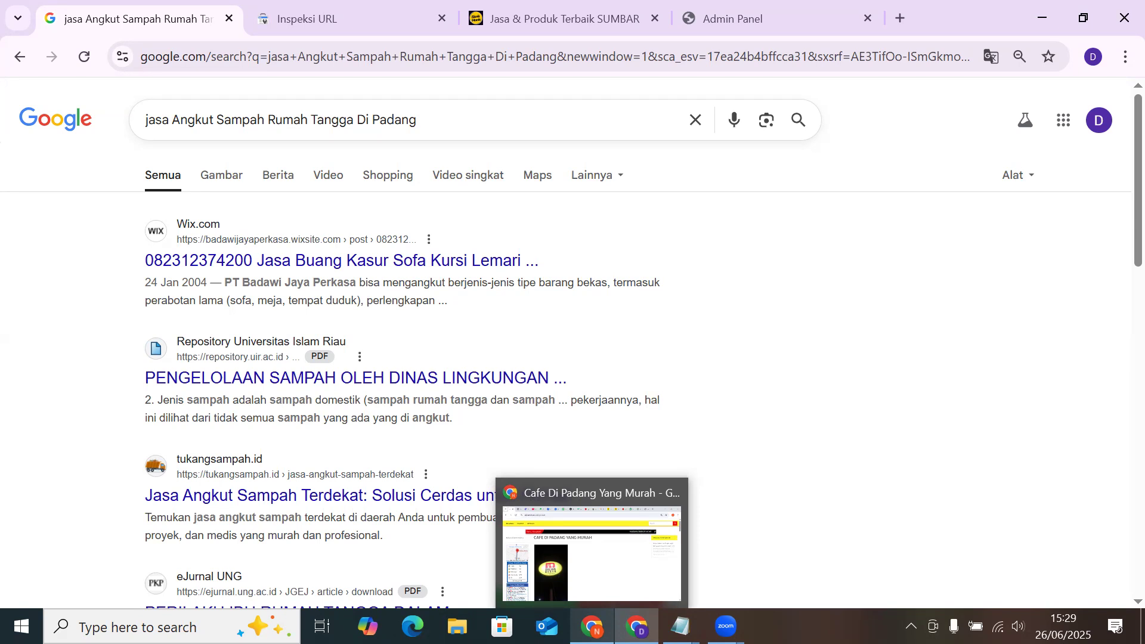
click(592, 626)
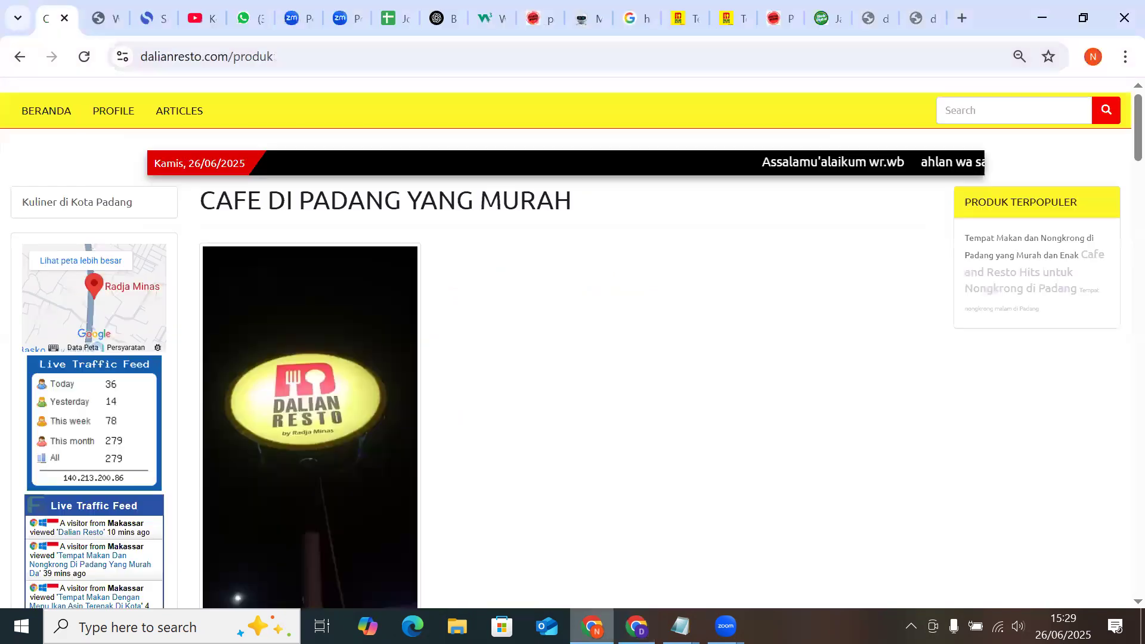
Try to add a menu item named Home at position 1-Menu Atas Slider with empty content
click(96, 18)
click(142, 321)
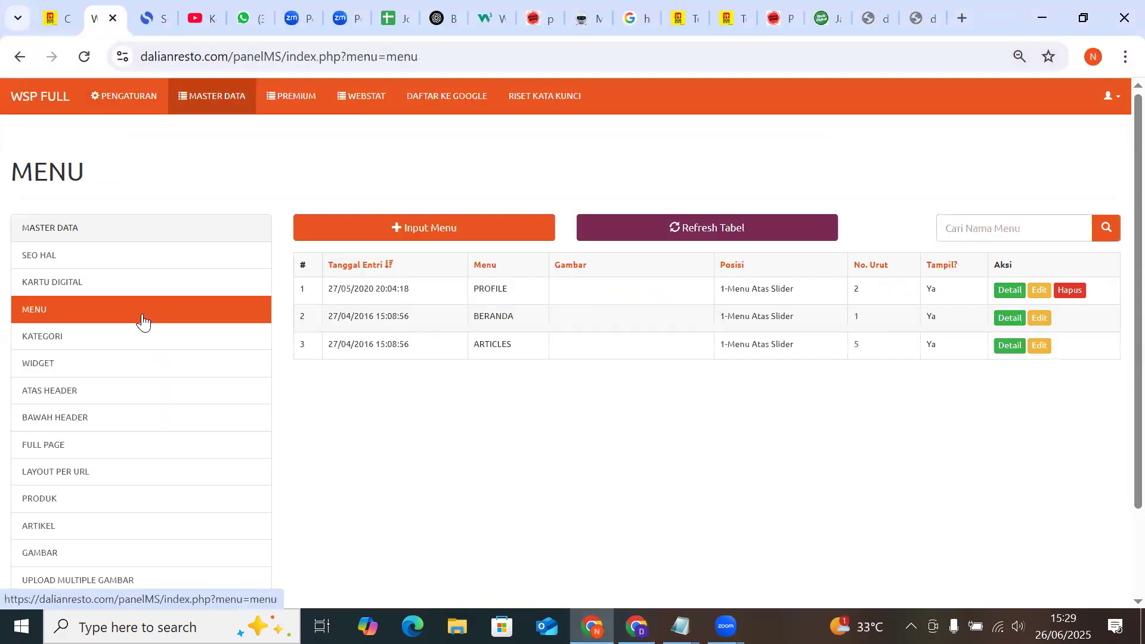
click(492, 238)
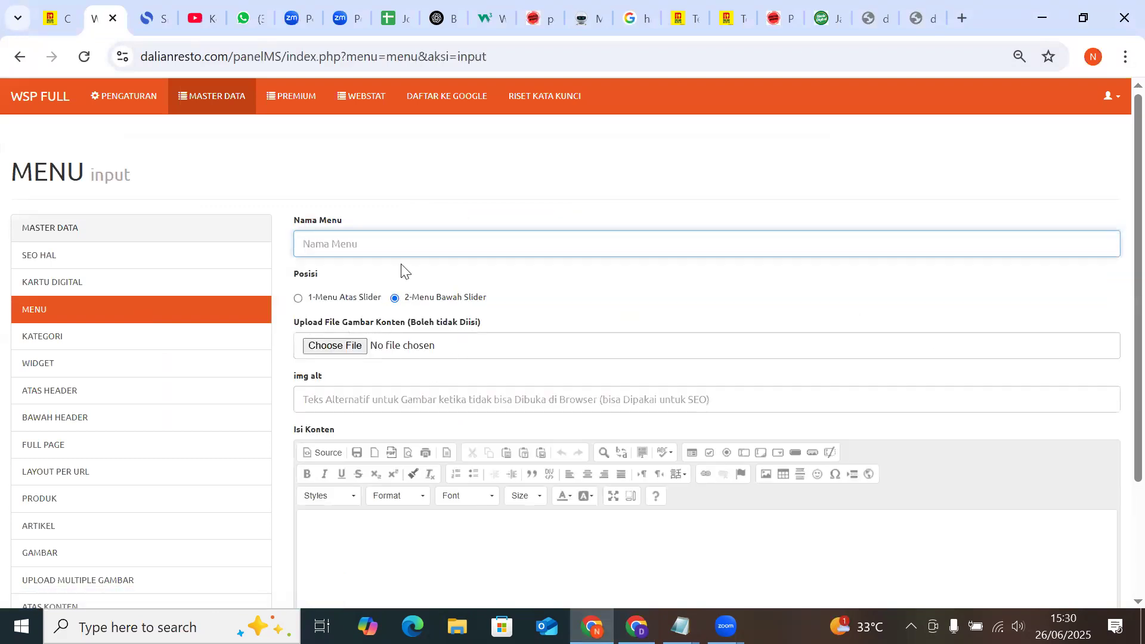
text(Home)
scroll(358, 310, down, 3)
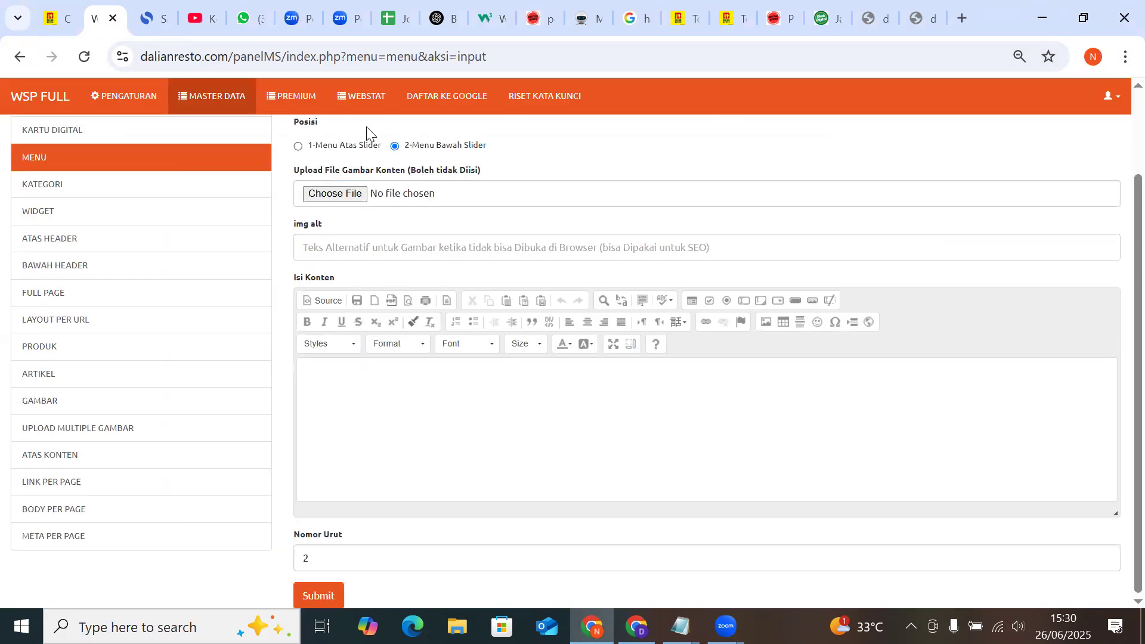
click(359, 149)
click(316, 592)
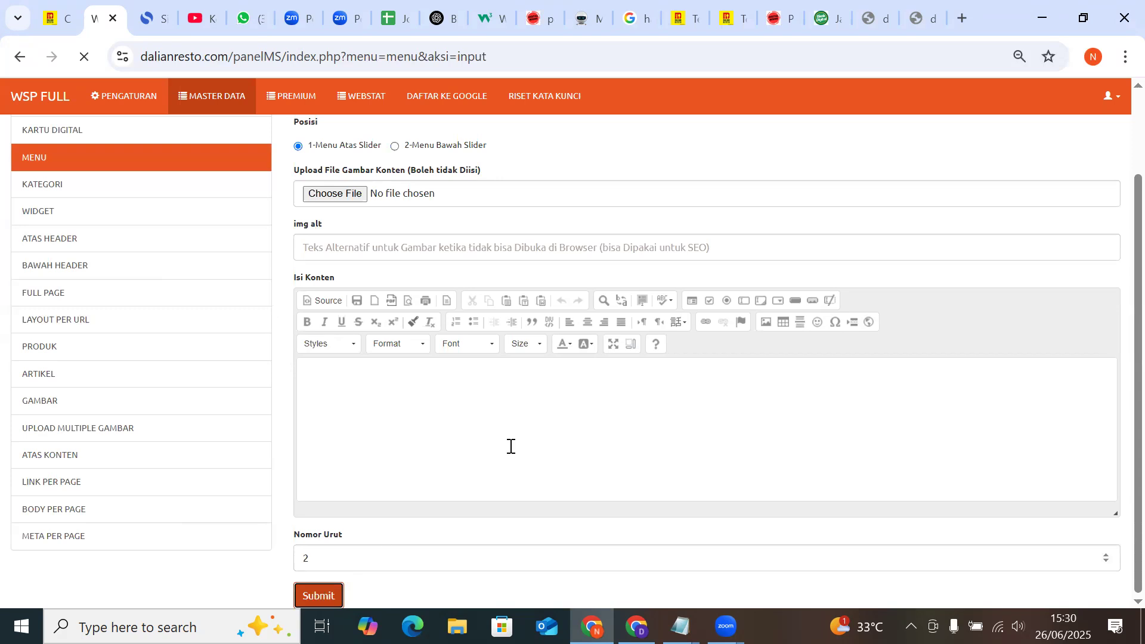
Add a menu item named Menu at position 1-Menu Atas Slider with a single dot as its content
click(181, 312)
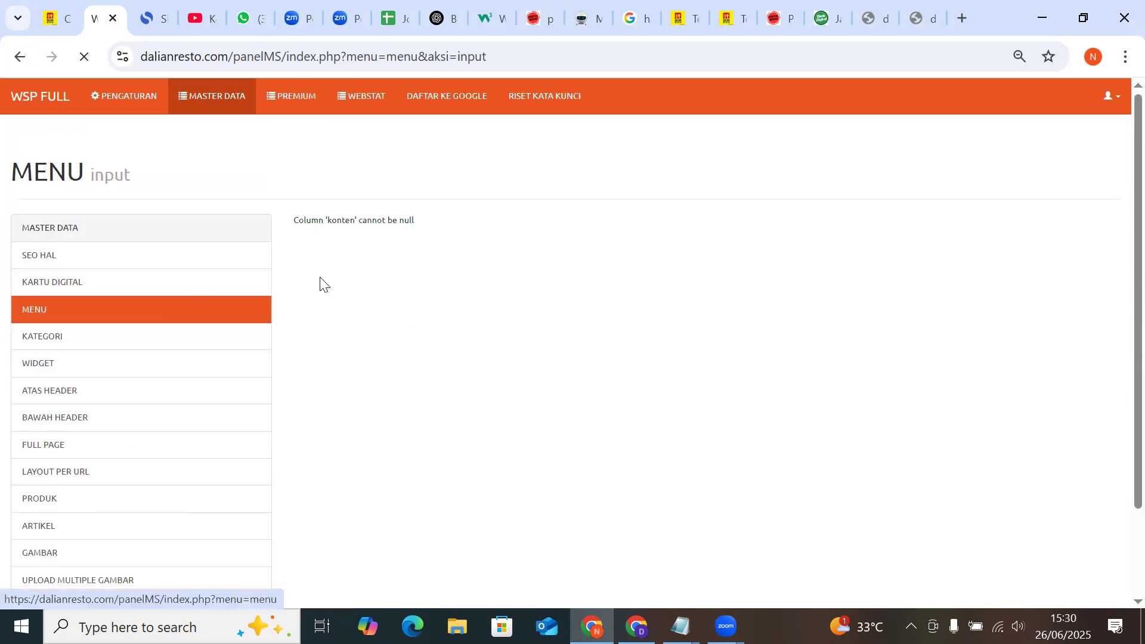
click(362, 234)
text(Menui)
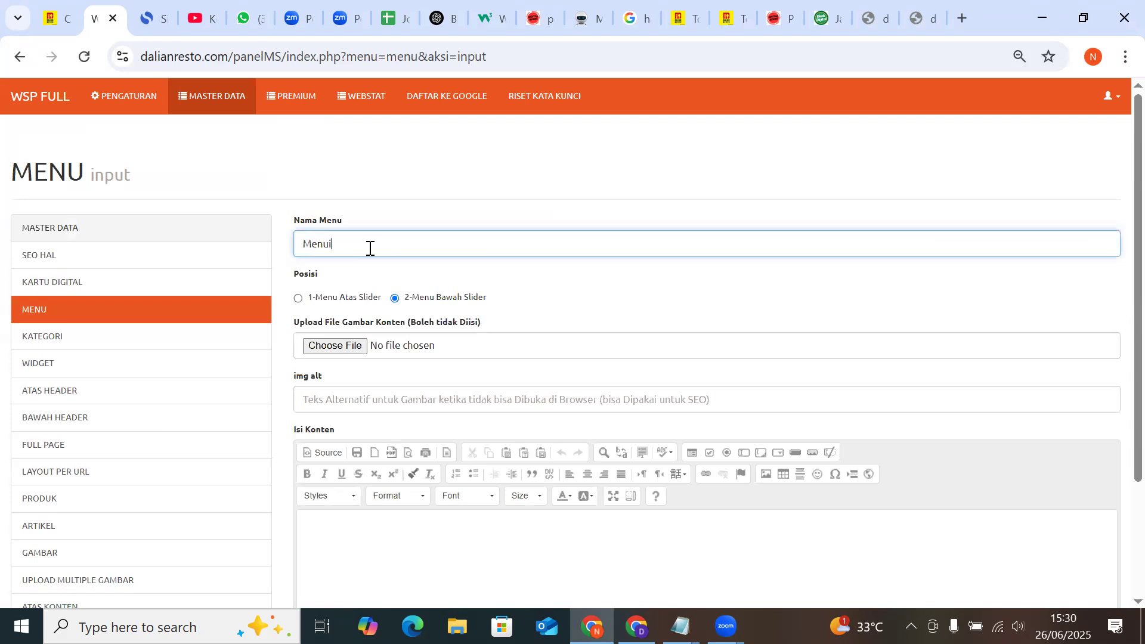
click(328, 303)
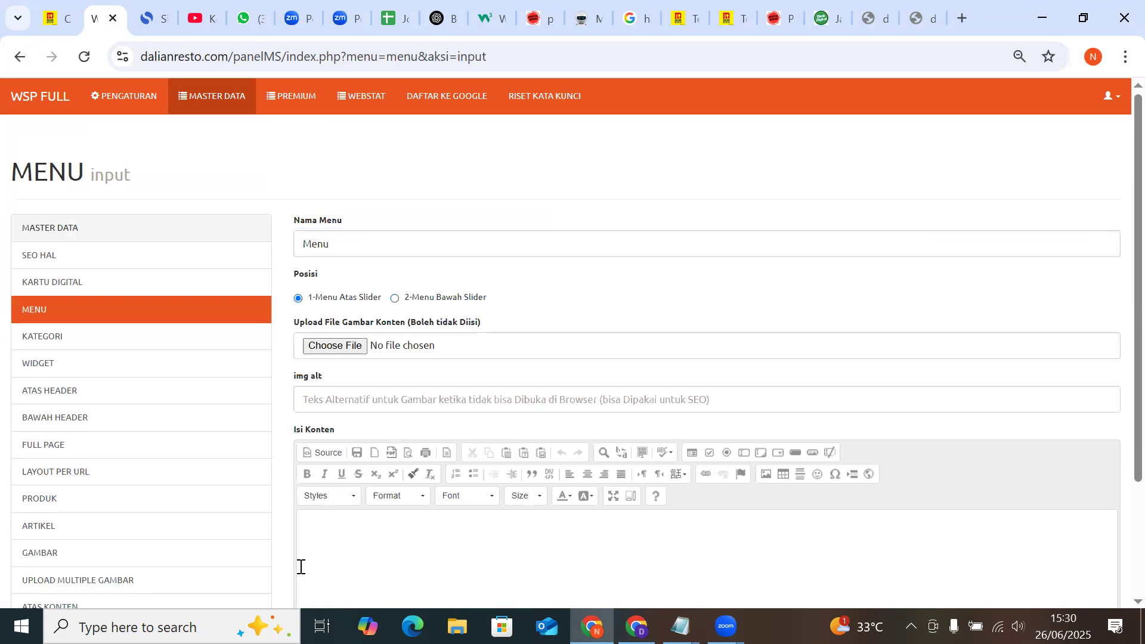
click(312, 552)
text(.)
scroll(311, 552, down, 3)
click(311, 588)
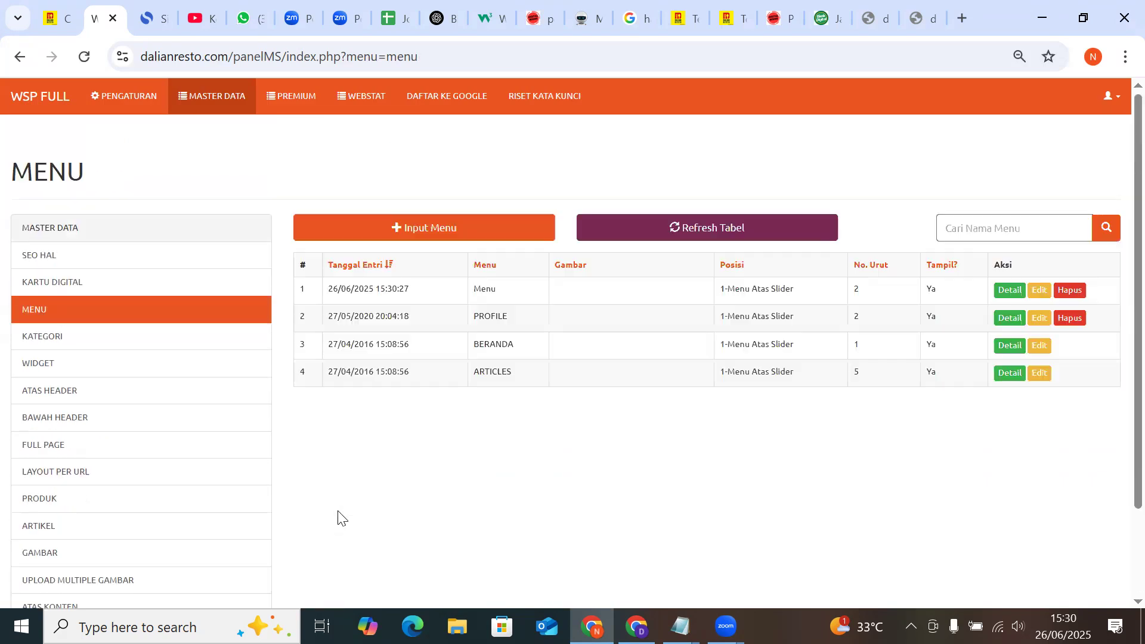
Reload the public site, check the new Menu item's page and its heading, and return to the admin menu list
click(58, 24)
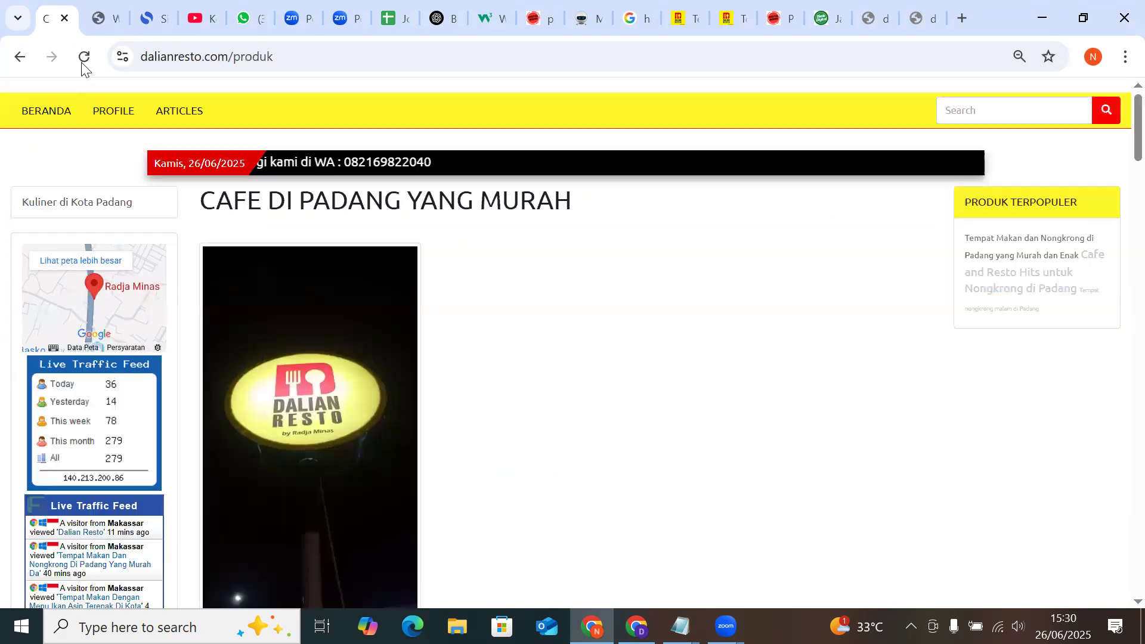
click(84, 57)
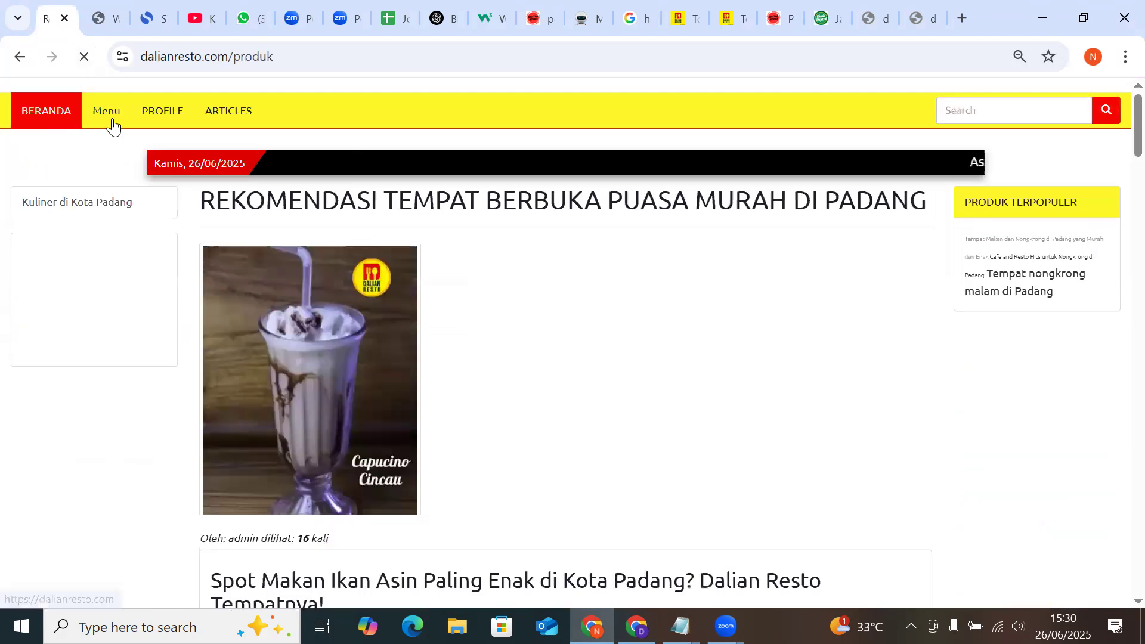
click(119, 122)
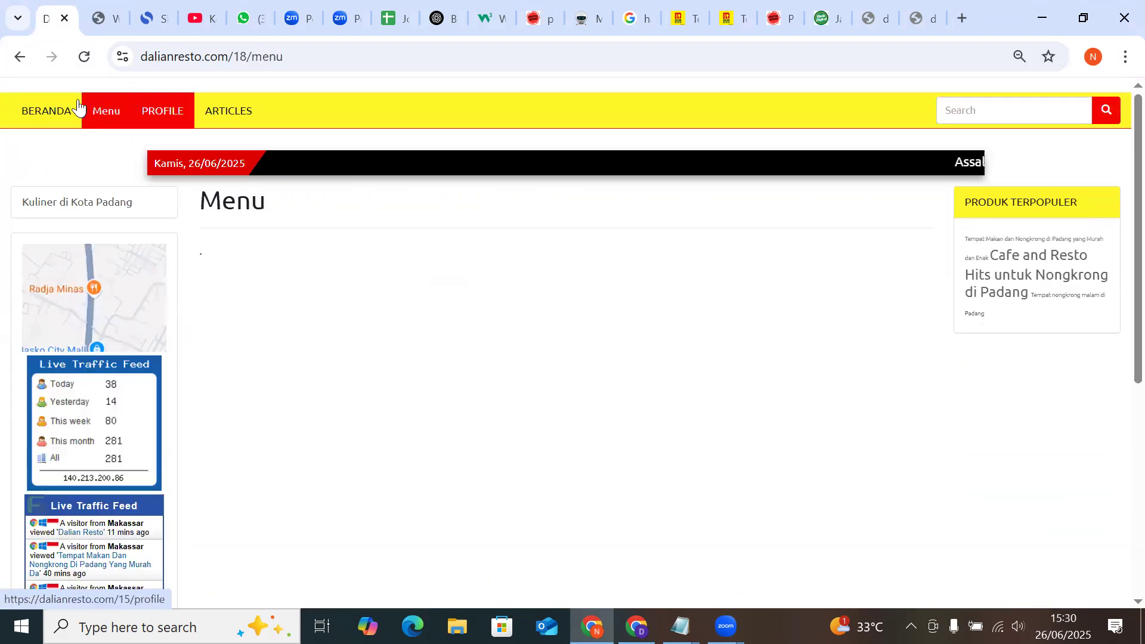
drag(269, 200, 210, 204)
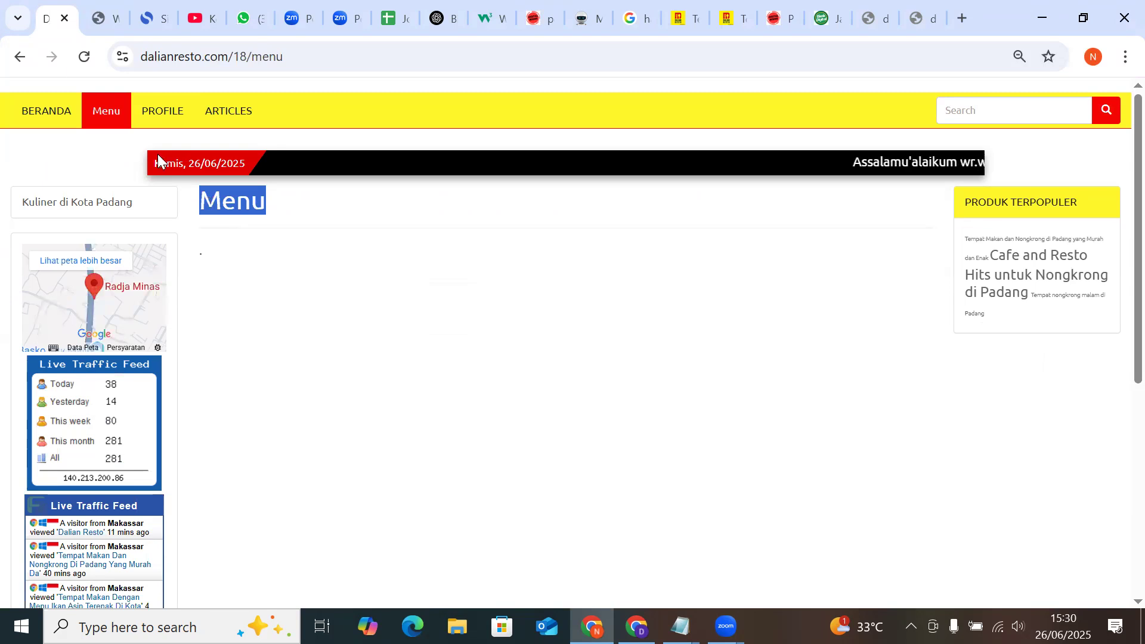
click(107, 19)
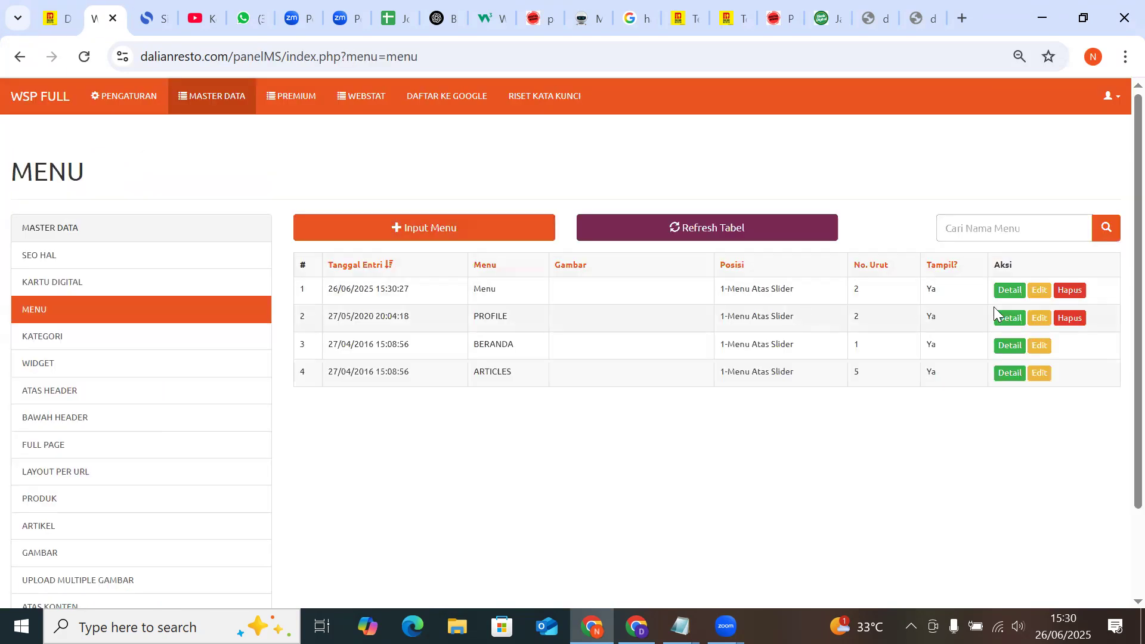
Rename the Menu item in the admin menu list to HOME and save the change
click(1038, 292)
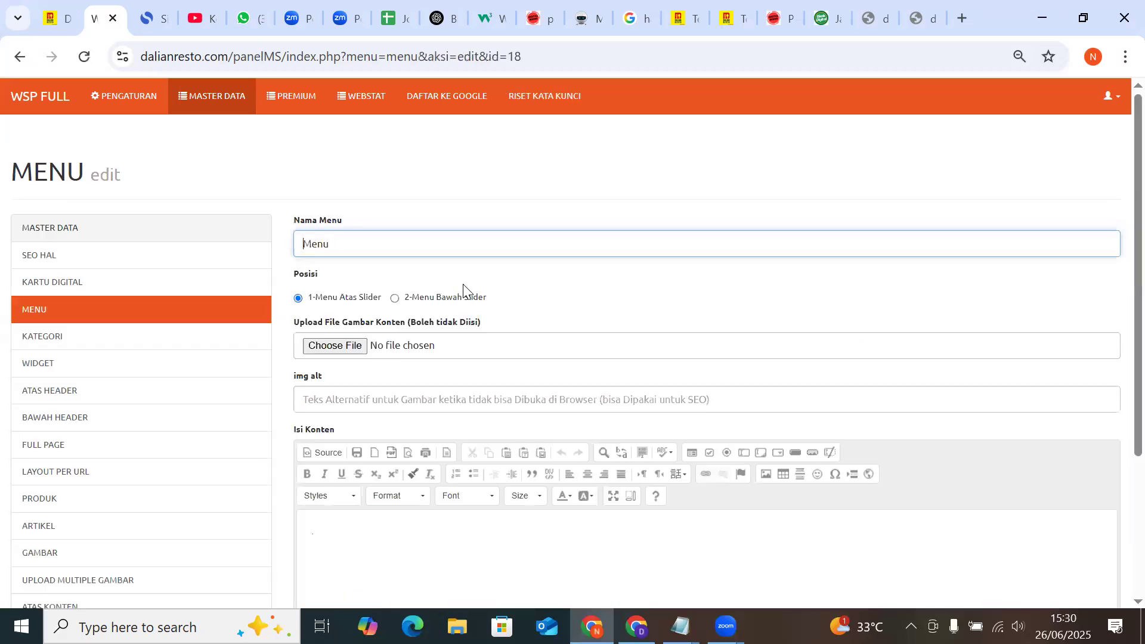
double_click(312, 245)
text(HOME)
scroll(306, 320, down, 4)
click(308, 594)
Reload the public site's menu item page, check its HOME heading, visit the BERANDA page and go back
click(65, 13)
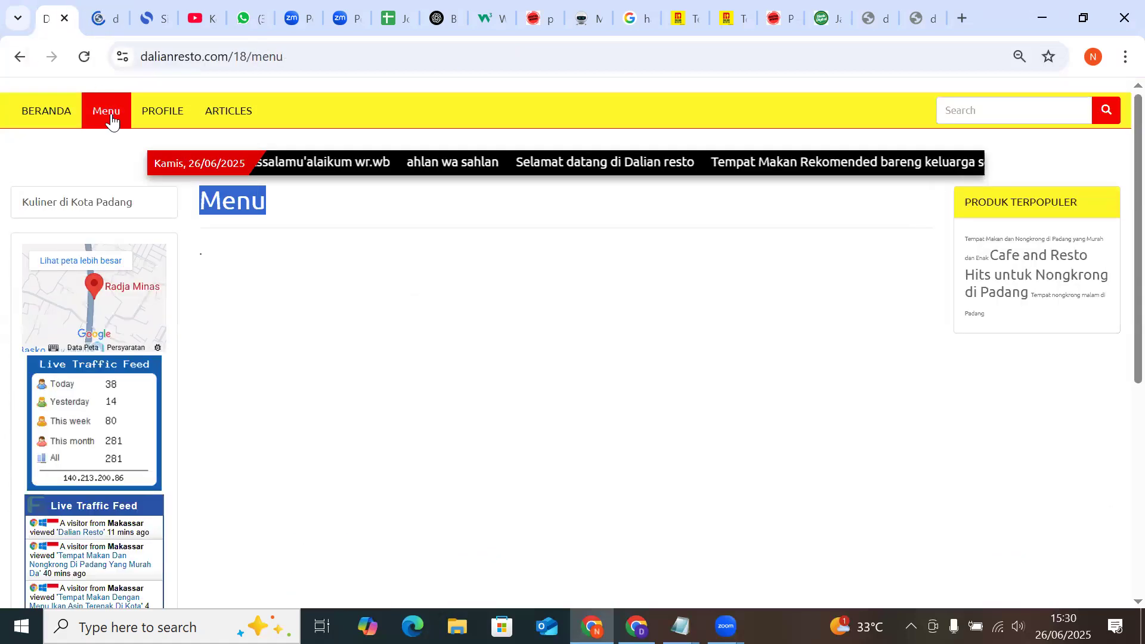
click(86, 57)
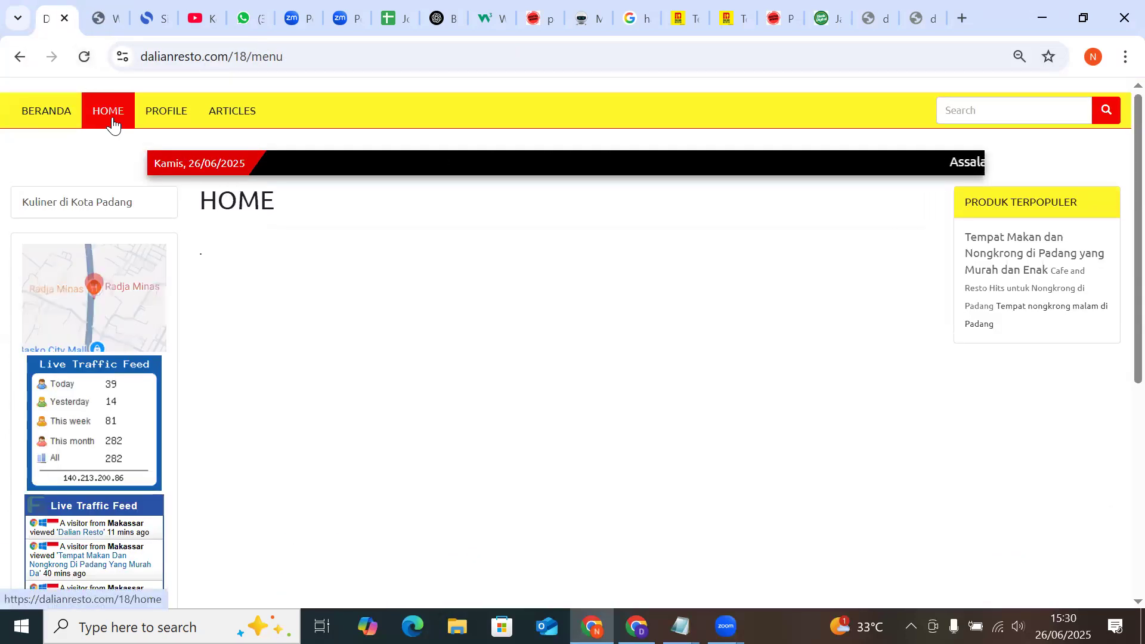
drag(281, 207, 201, 220)
click(278, 237)
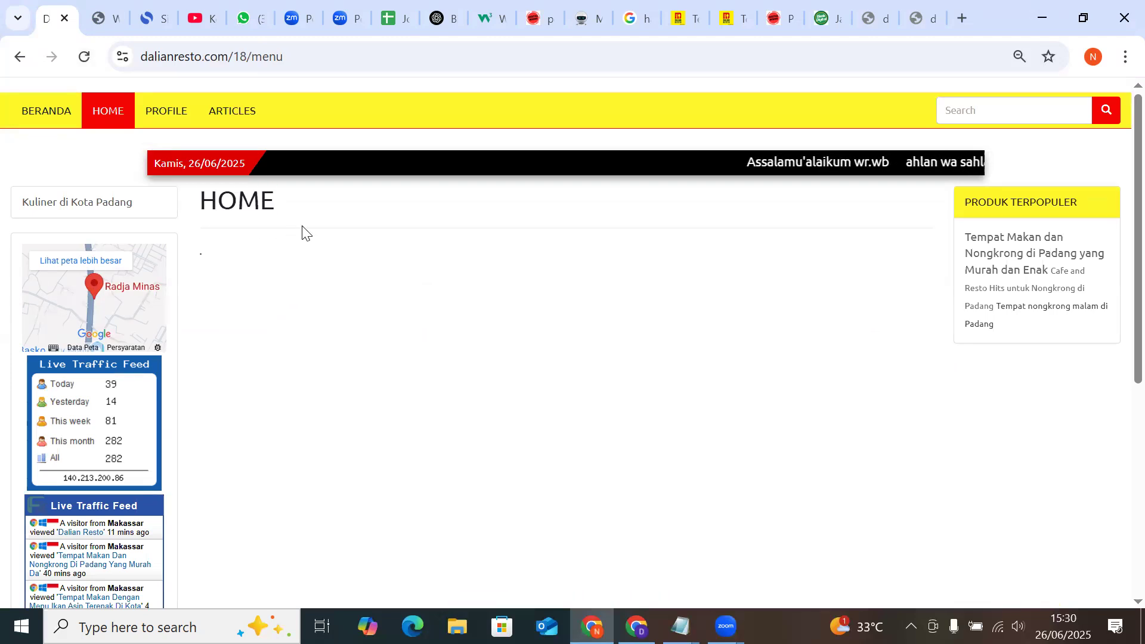
click(47, 112)
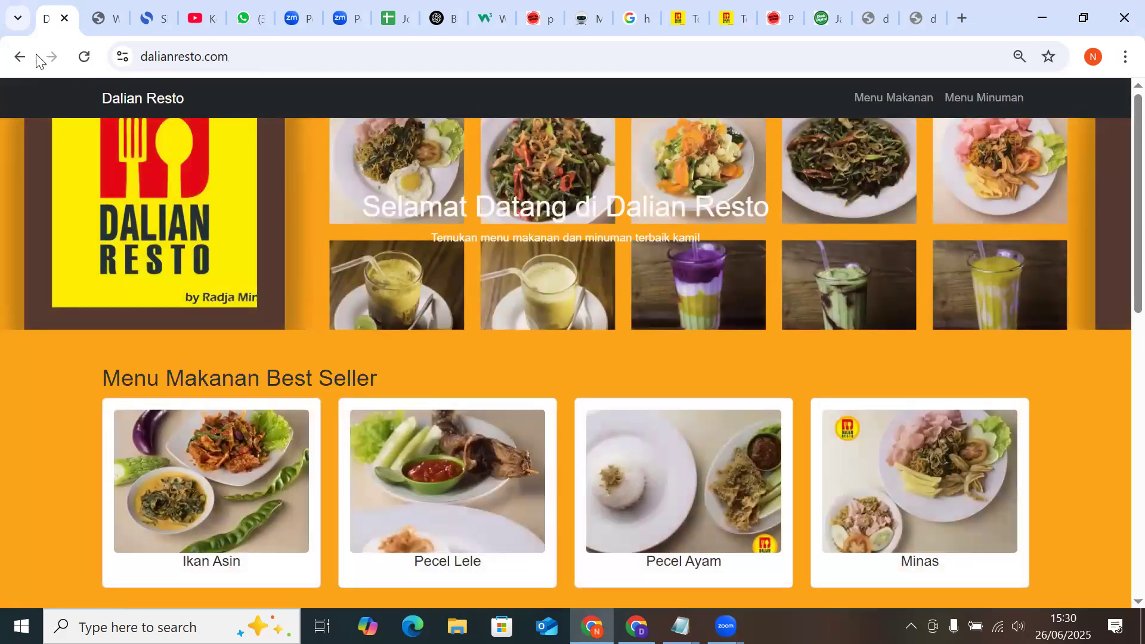
click(20, 57)
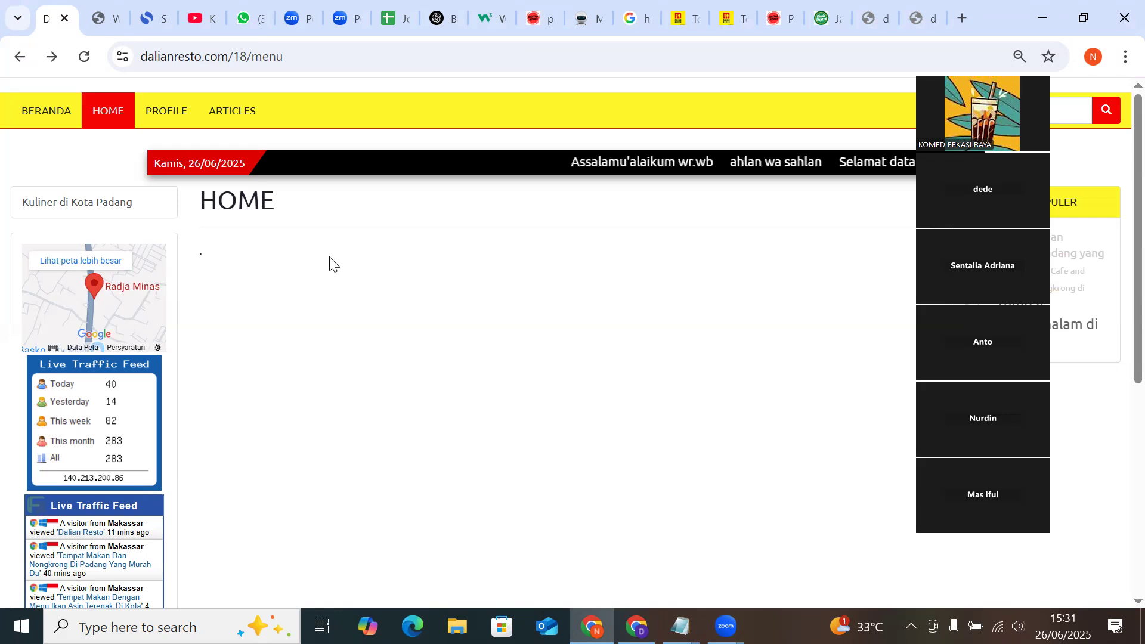
key(ctrl+Tab)
click(102, 441)
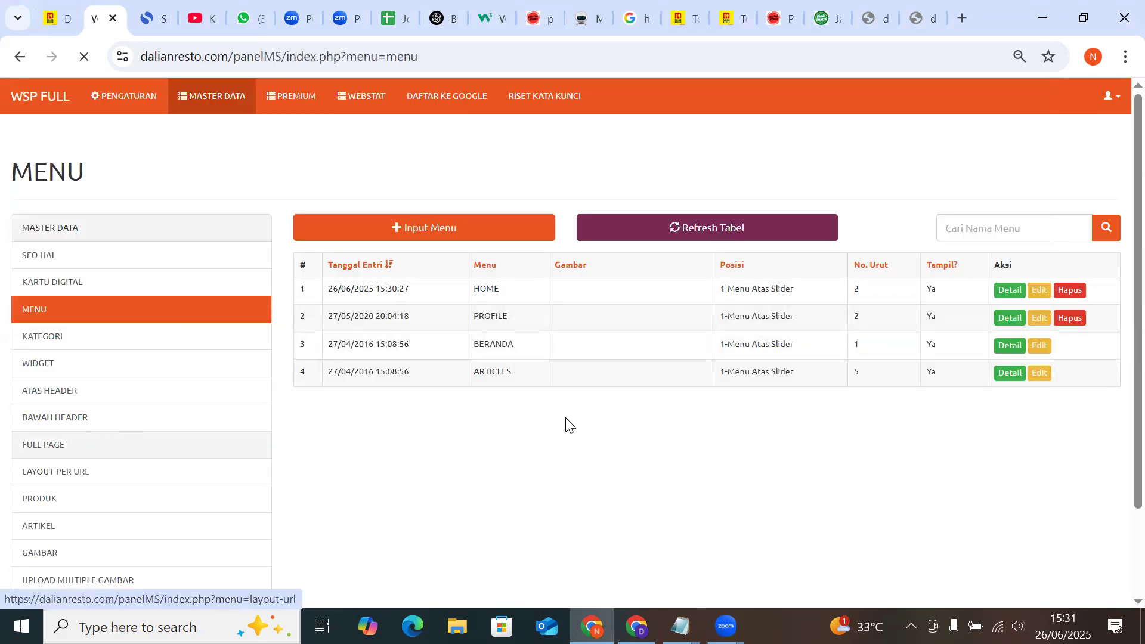
scroll(569, 424, down, 2)
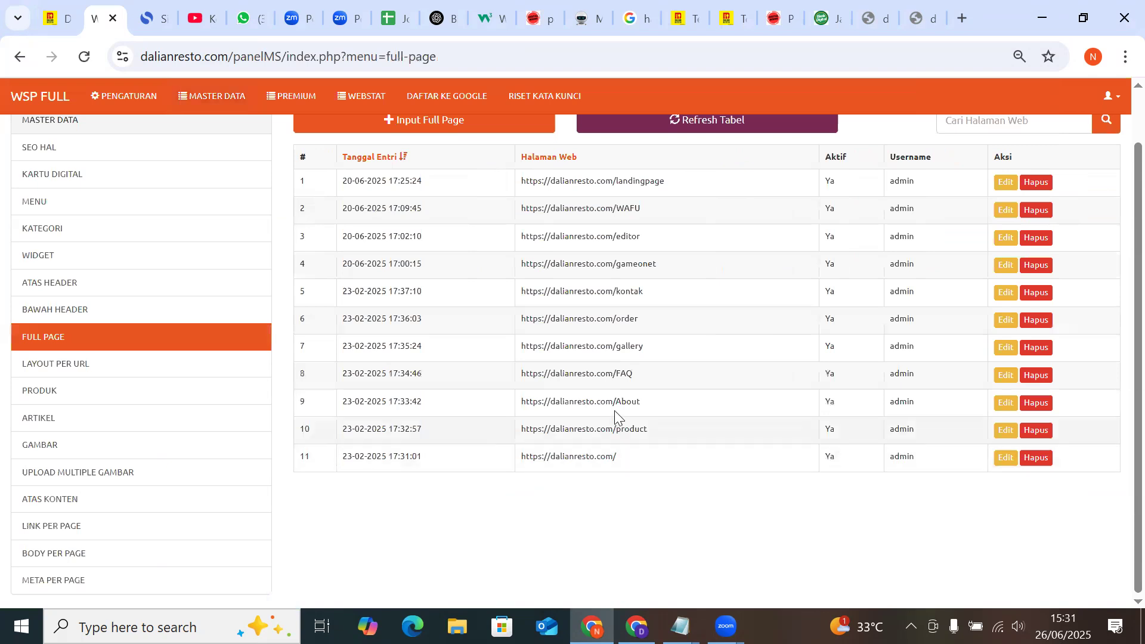
drag(520, 461, 636, 476)
click(639, 468)
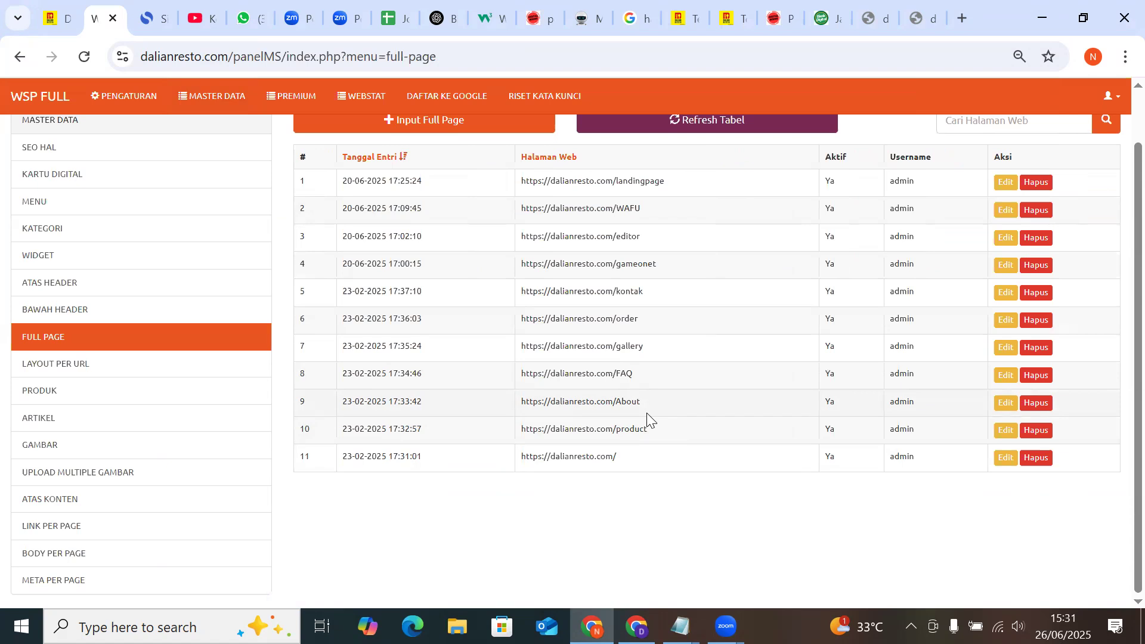
Examine the landingpage and WAFU URLs in the Full Page list
scroll(646, 413, up, 2)
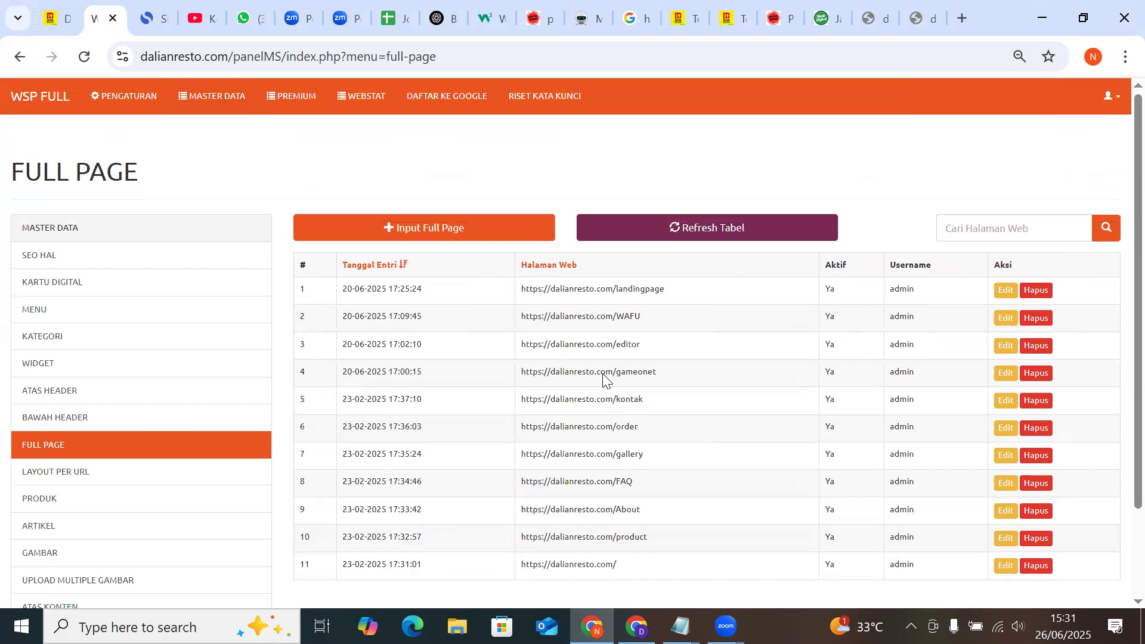
scroll(597, 385, down, 2)
scroll(588, 388, up, 2)
drag(668, 291, 521, 285)
drag(664, 318, 521, 314)
scroll(662, 368, down, 1)
scroll(662, 369, up, 1)
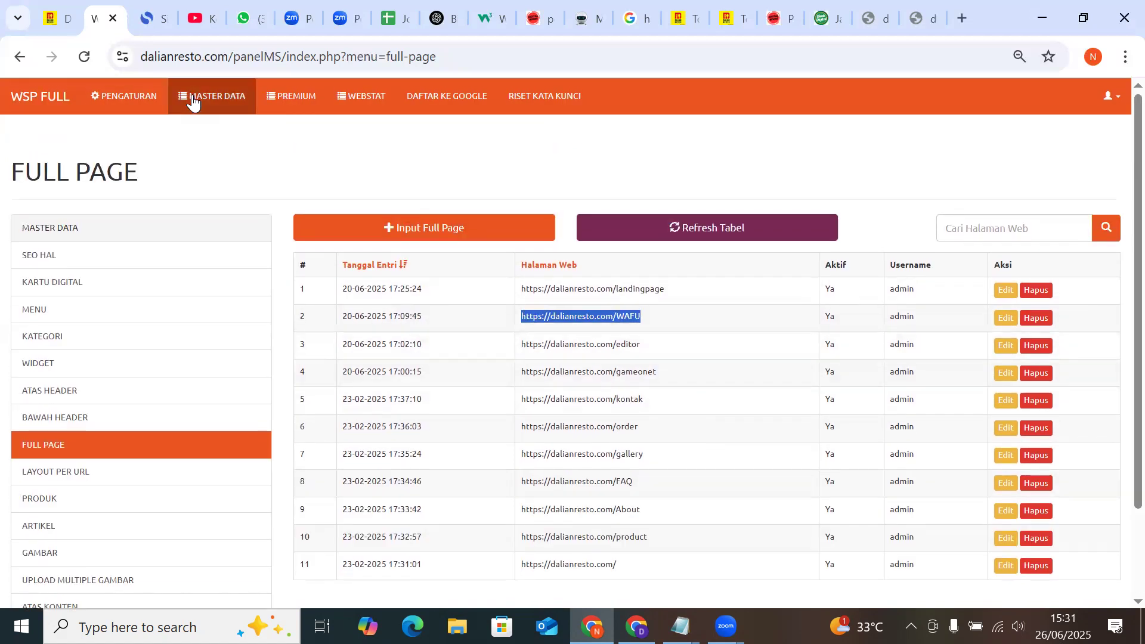
scroll(107, 361, down, 2)
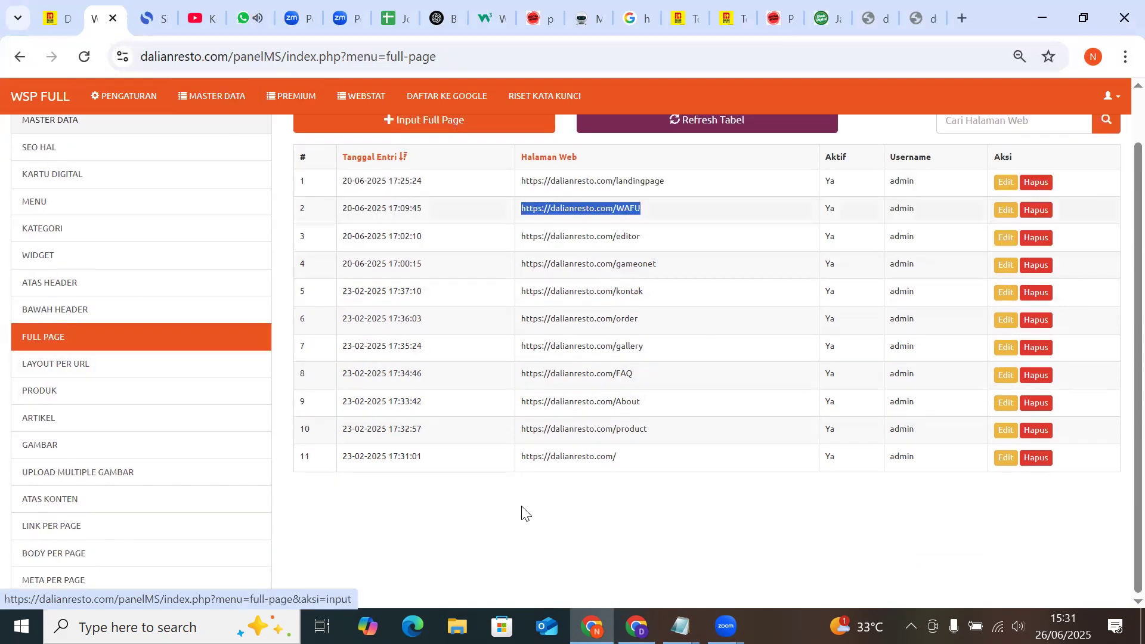
View the Google results for jasa Angkut Sampah Rumah Tangga Di Padang in the other browser window, then return to the admin panel
key(alt+Tab)
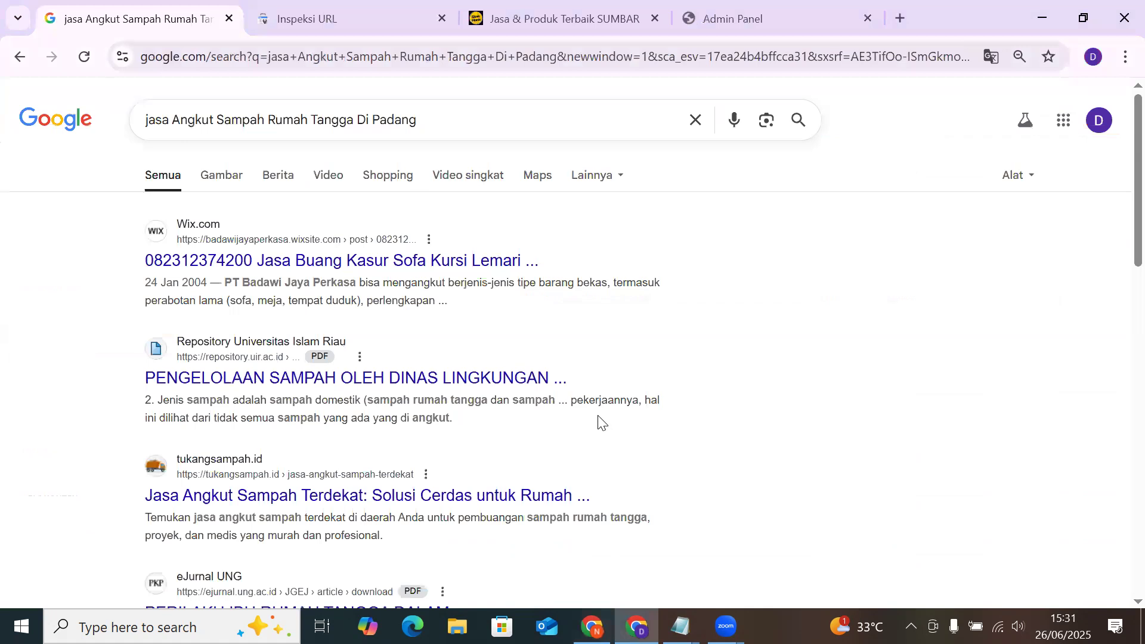
scroll(532, 422, down, 3)
scroll(532, 423, up, 3)
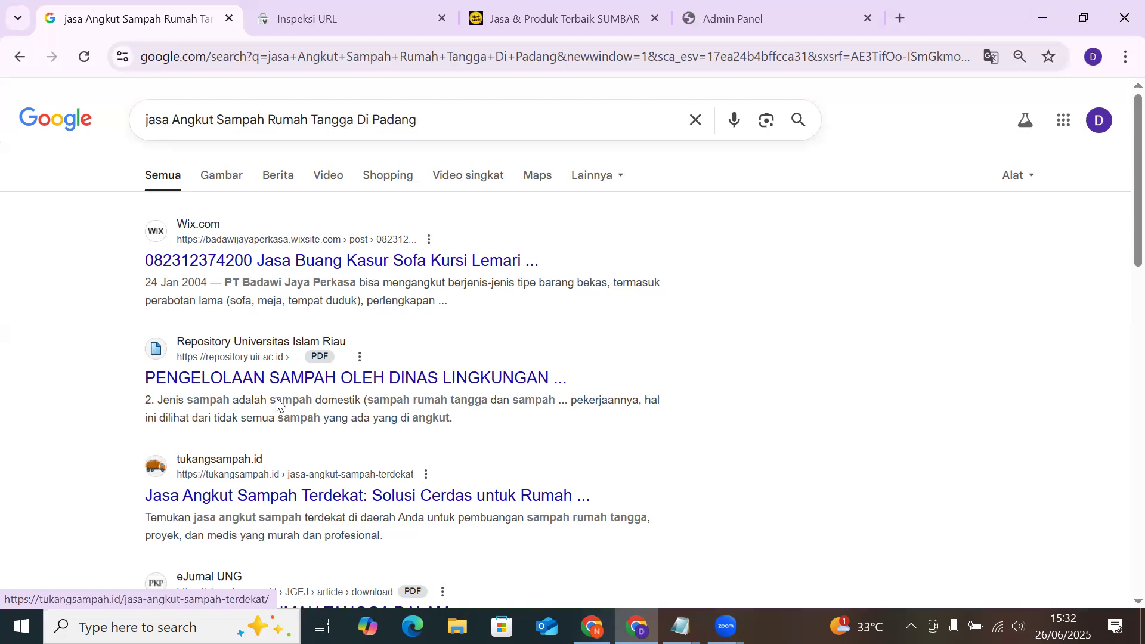
key(alt+Tab)
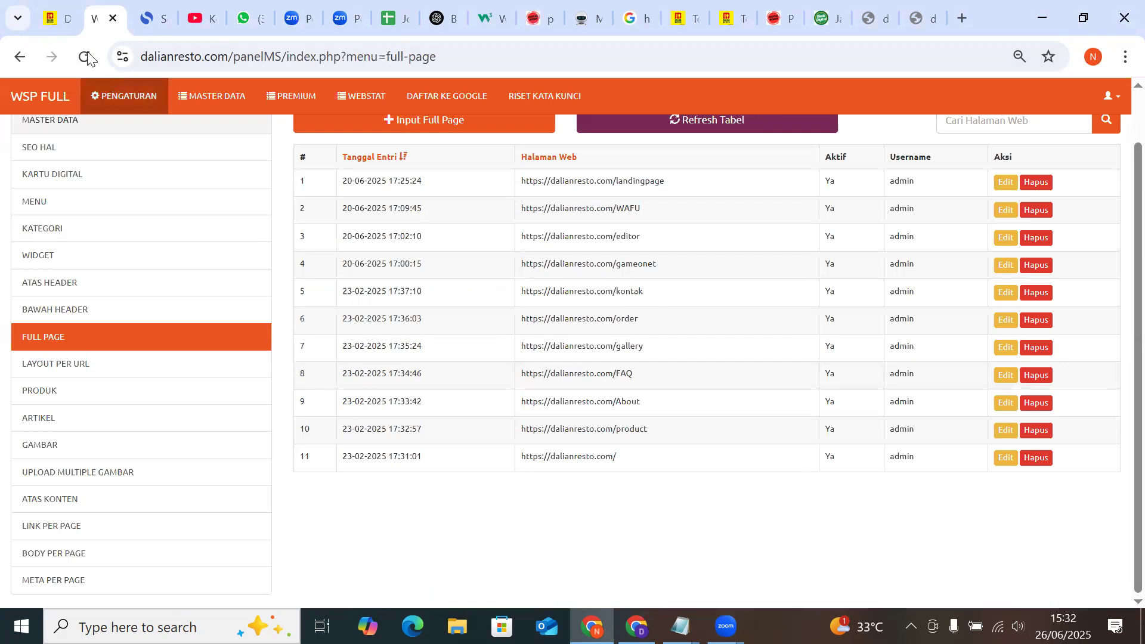
Look over the food and drink best-seller sections of the dalianresto.com homepage, then return to the Full Page list
click(57, 18)
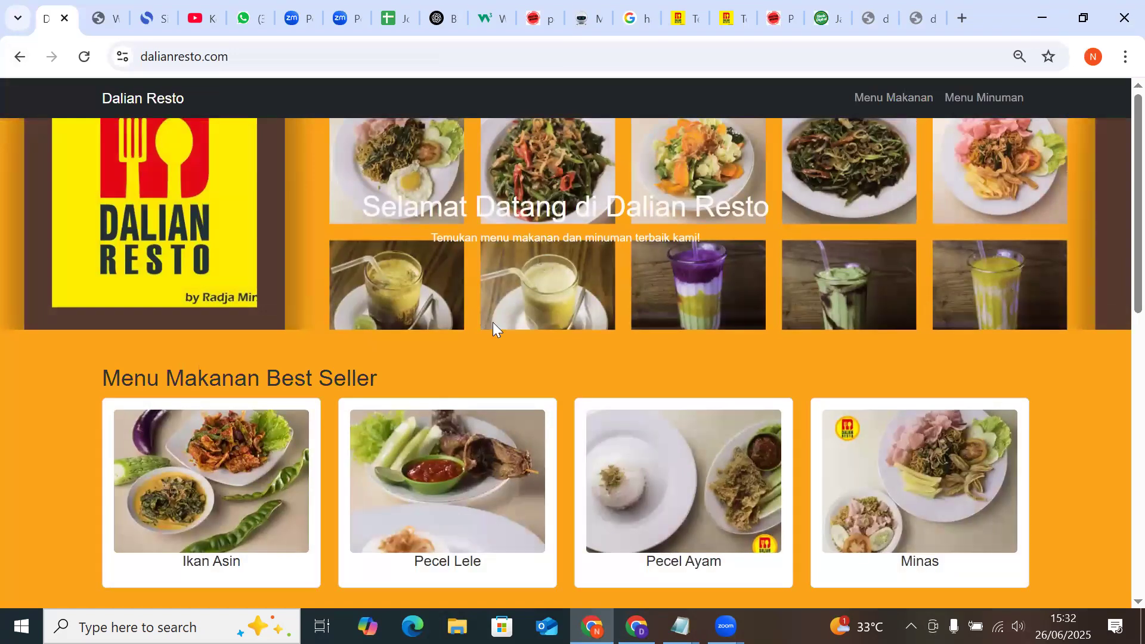
scroll(595, 413, down, 4)
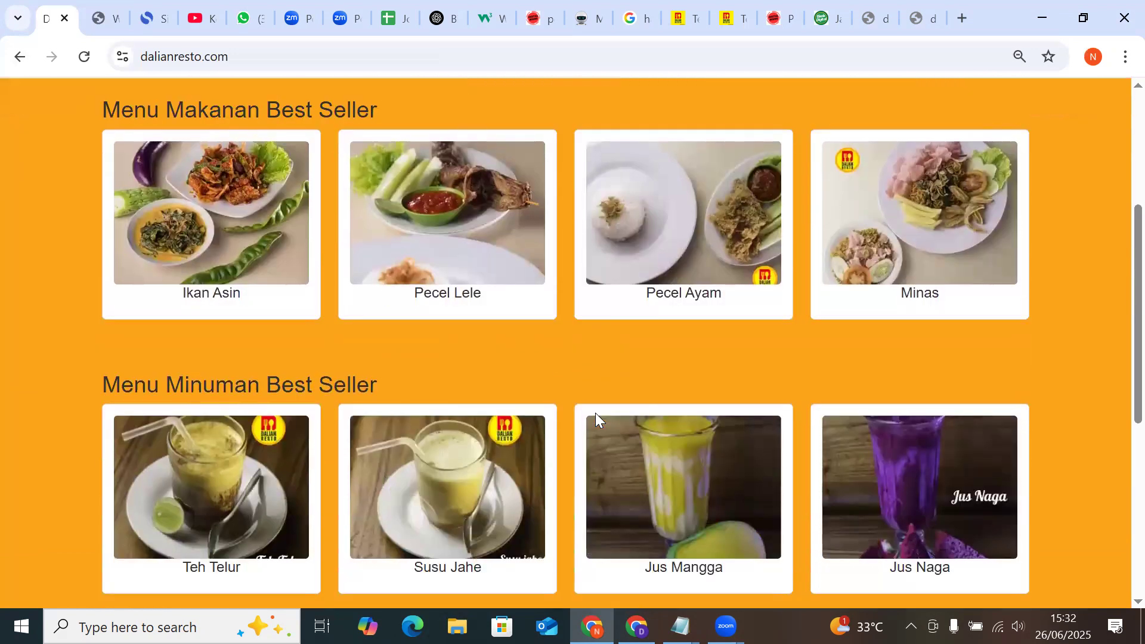
scroll(575, 431, up, 4)
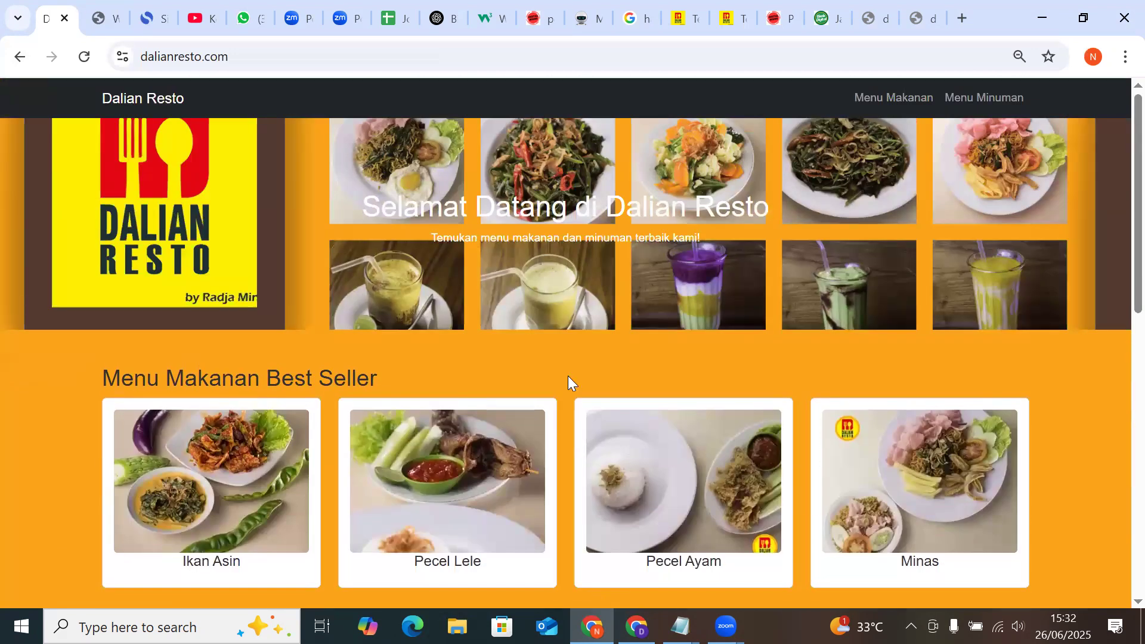
scroll(568, 376, down, 2)
scroll(568, 376, up, 2)
click(105, 18)
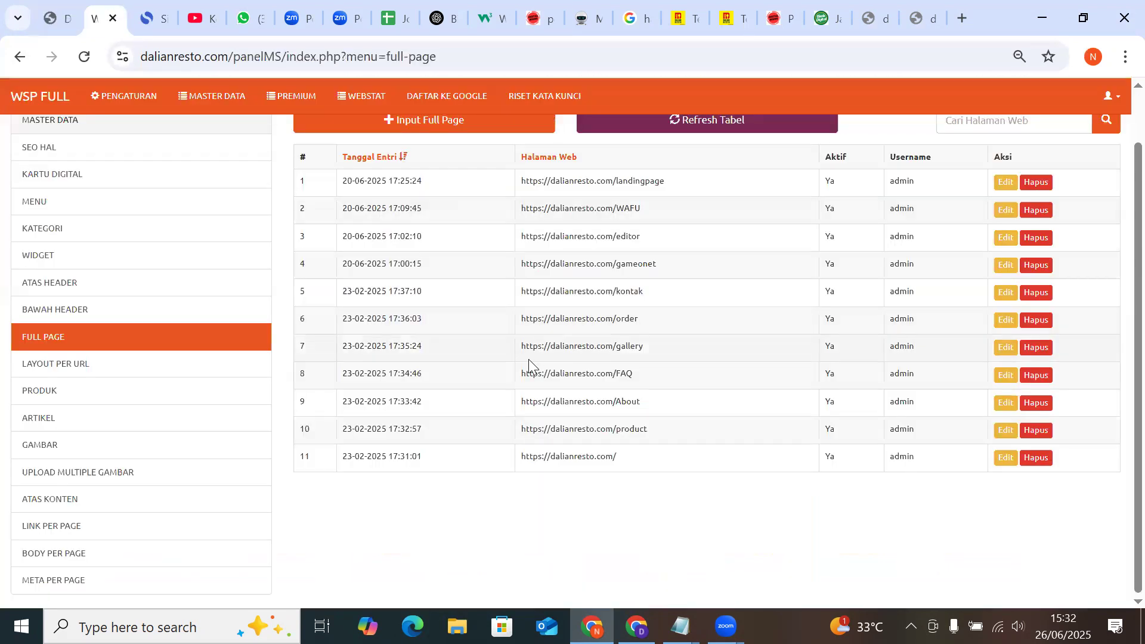
Check the editor and gameonet URLs in the Full Page list, then reload the open dalianresto.com/gameonet page
scroll(527, 366, down, 2)
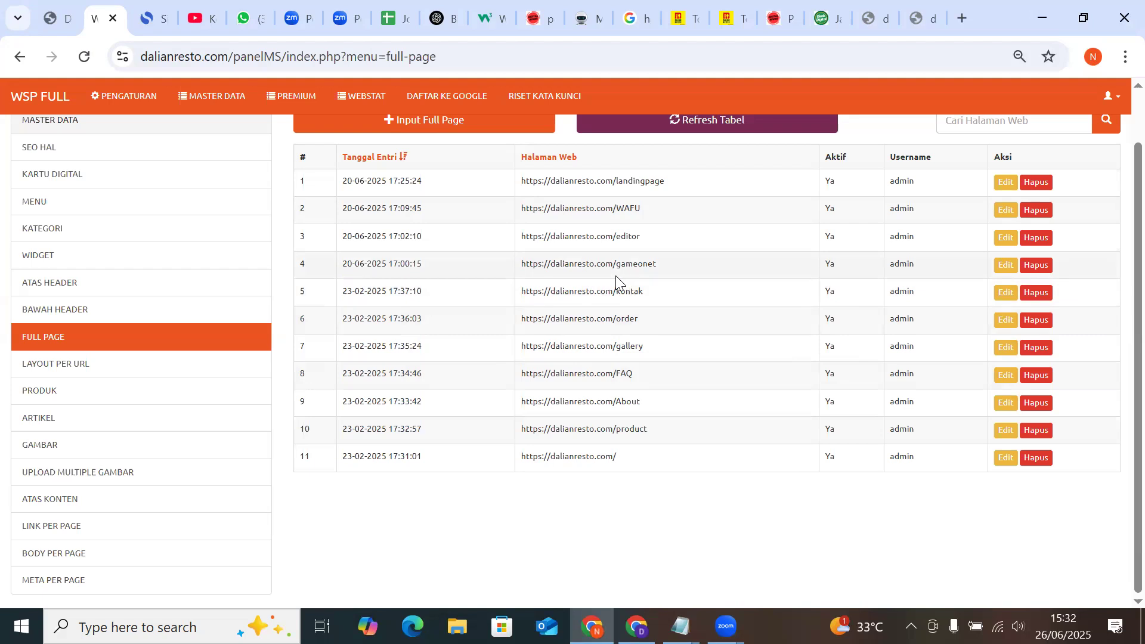
drag(647, 236, 524, 241)
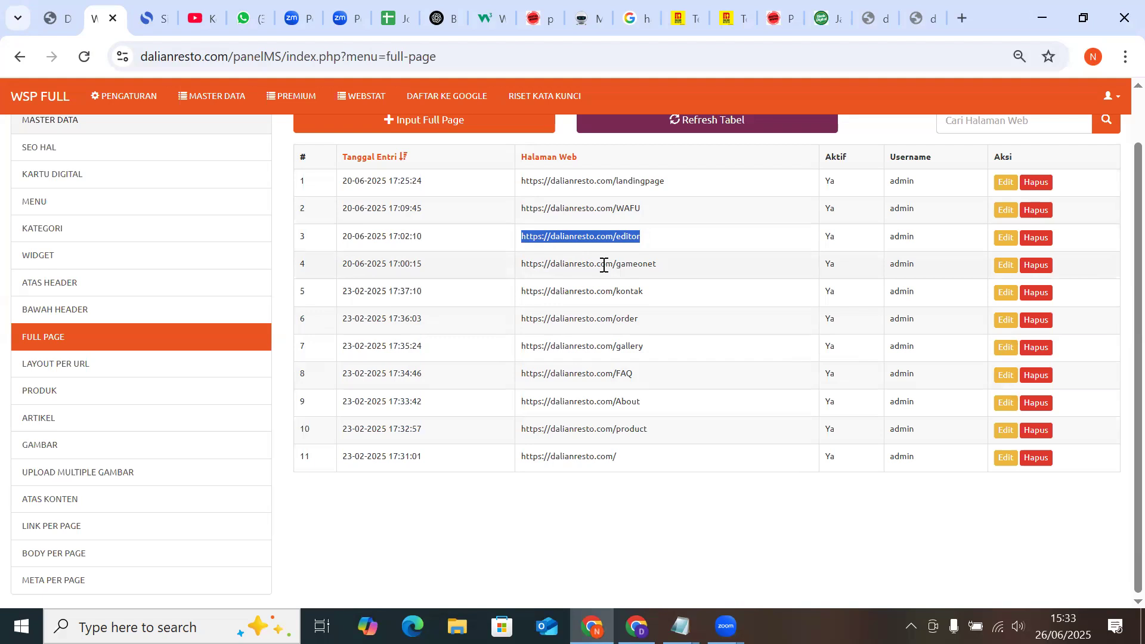
click(673, 272)
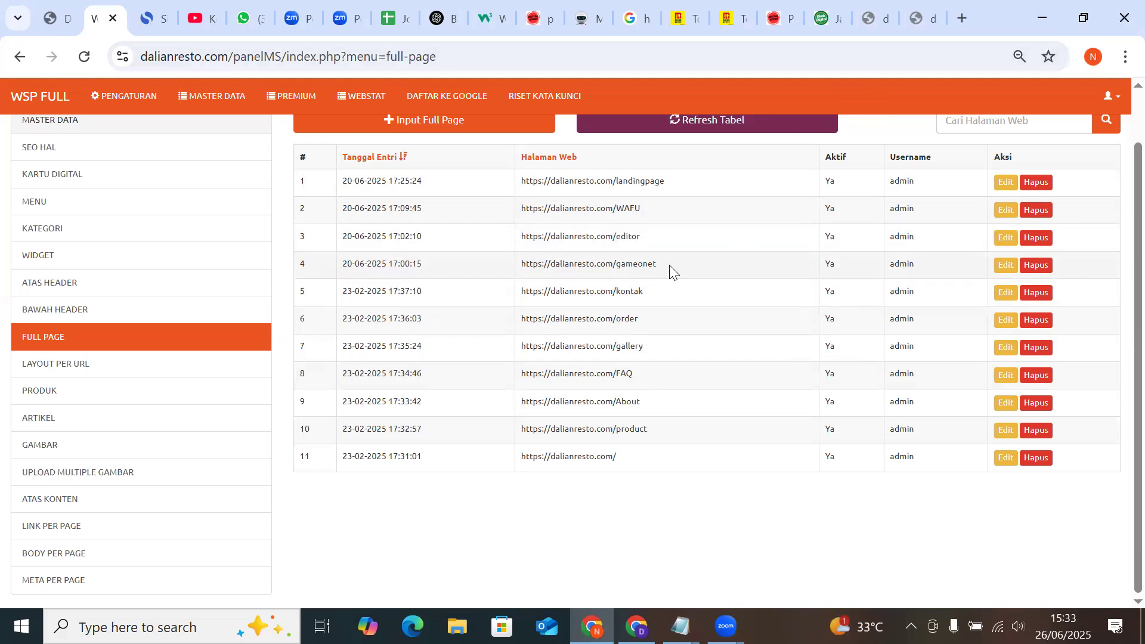
drag(673, 272, 486, 276)
click(870, 8)
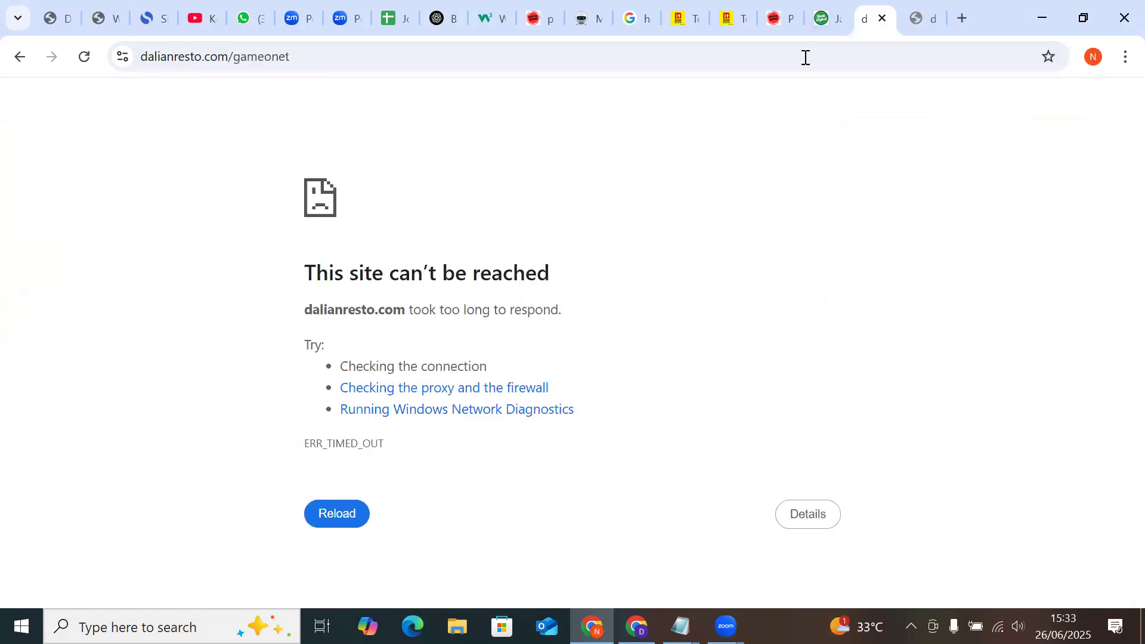
click(84, 56)
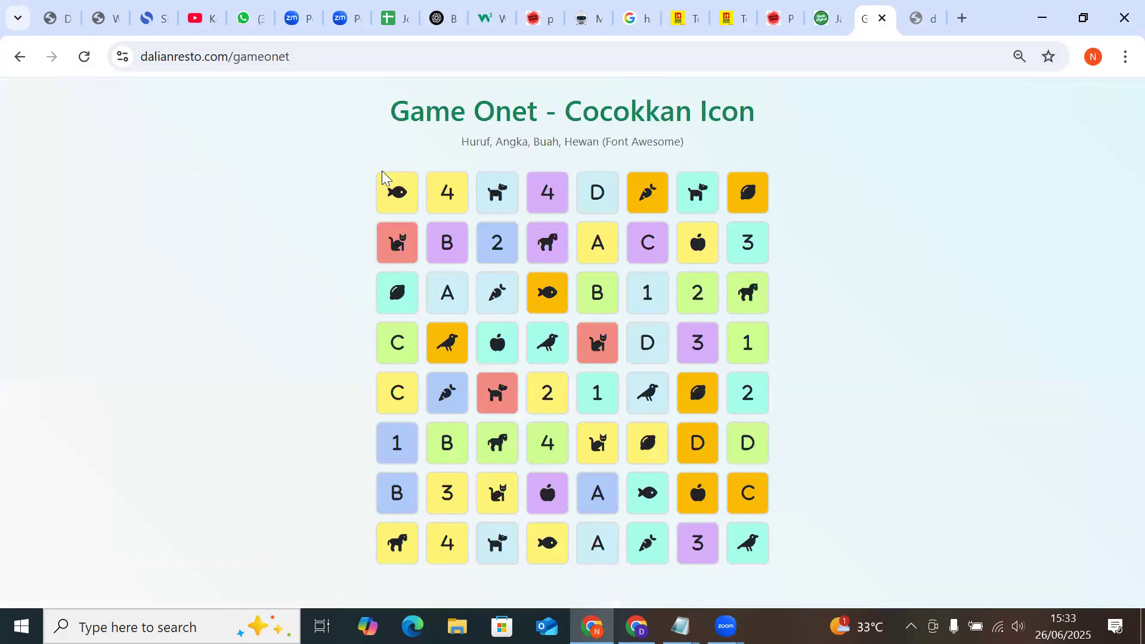
Examine the gameonet page's address and its Game Onet heading, then return to the Full Page list
drag(312, 59, 144, 62)
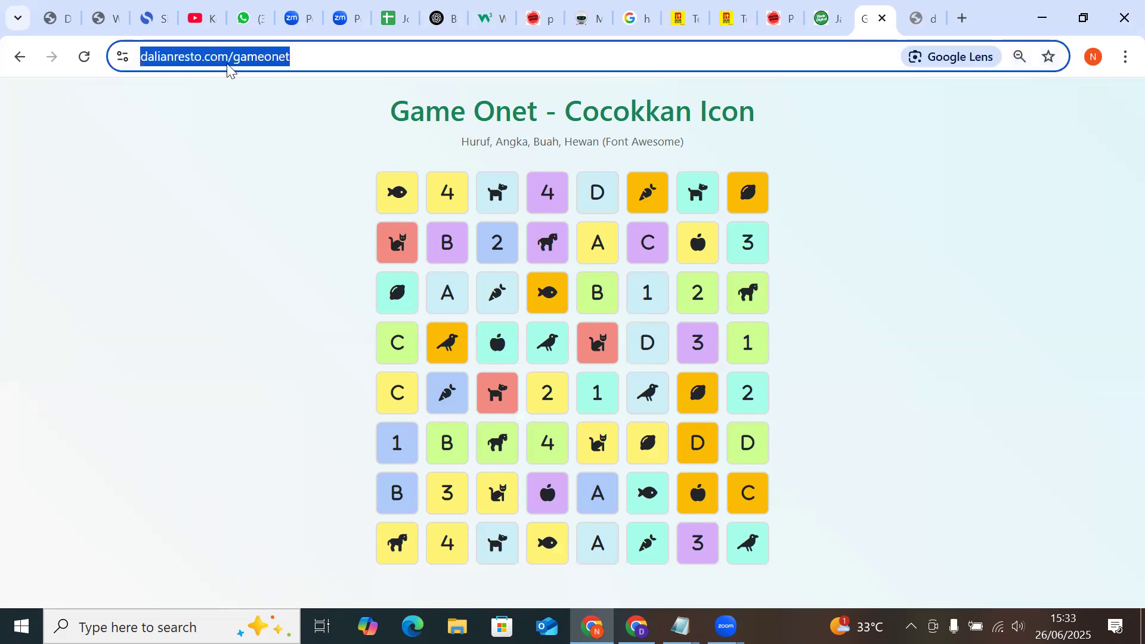
click(293, 175)
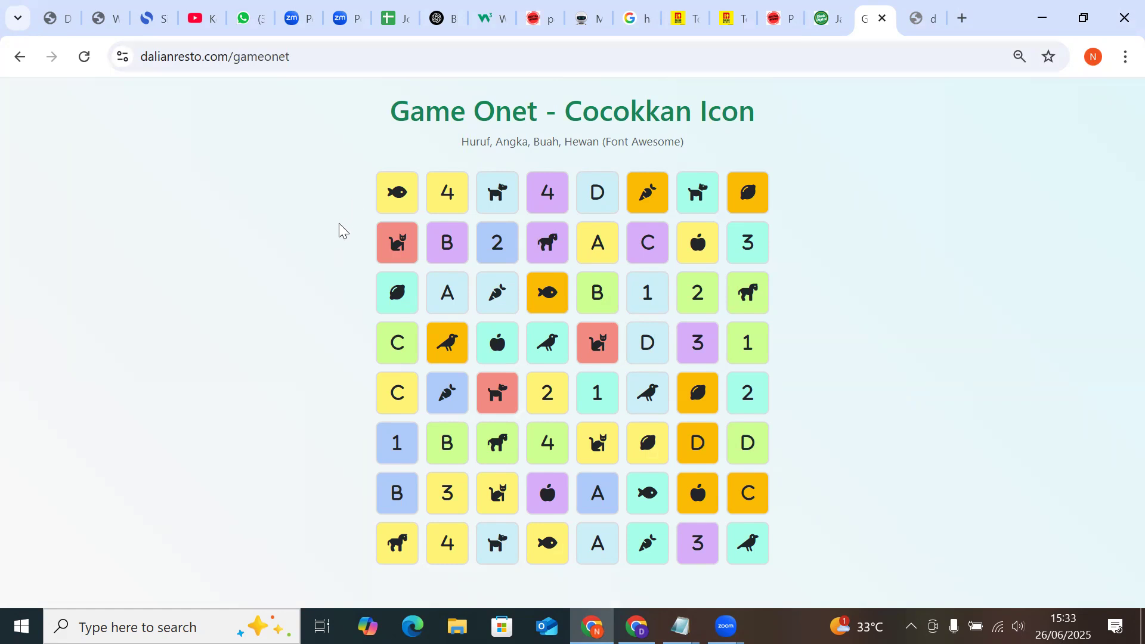
drag(308, 56, 139, 57)
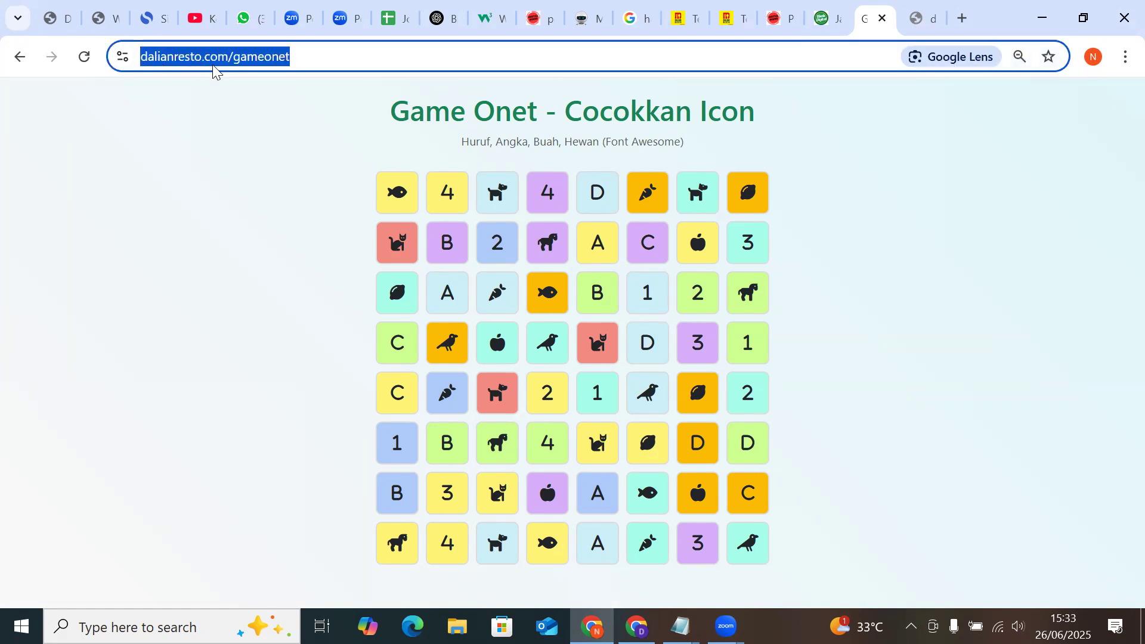
click(353, 241)
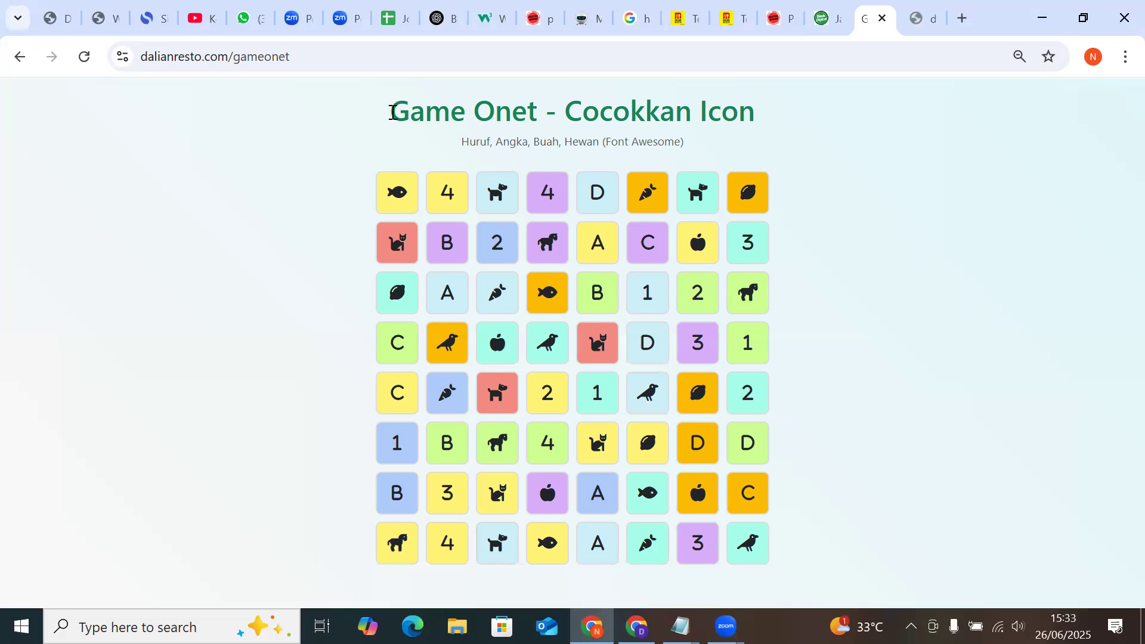
drag(815, 130, 388, 115)
click(365, 135)
click(101, 18)
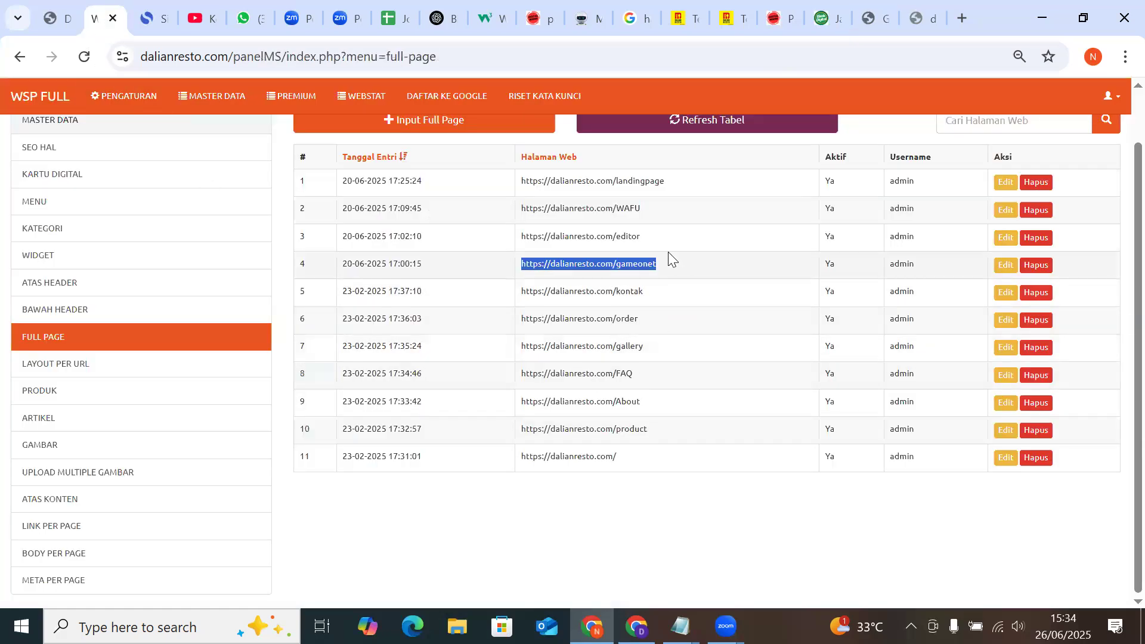
scroll(645, 328, up, 2)
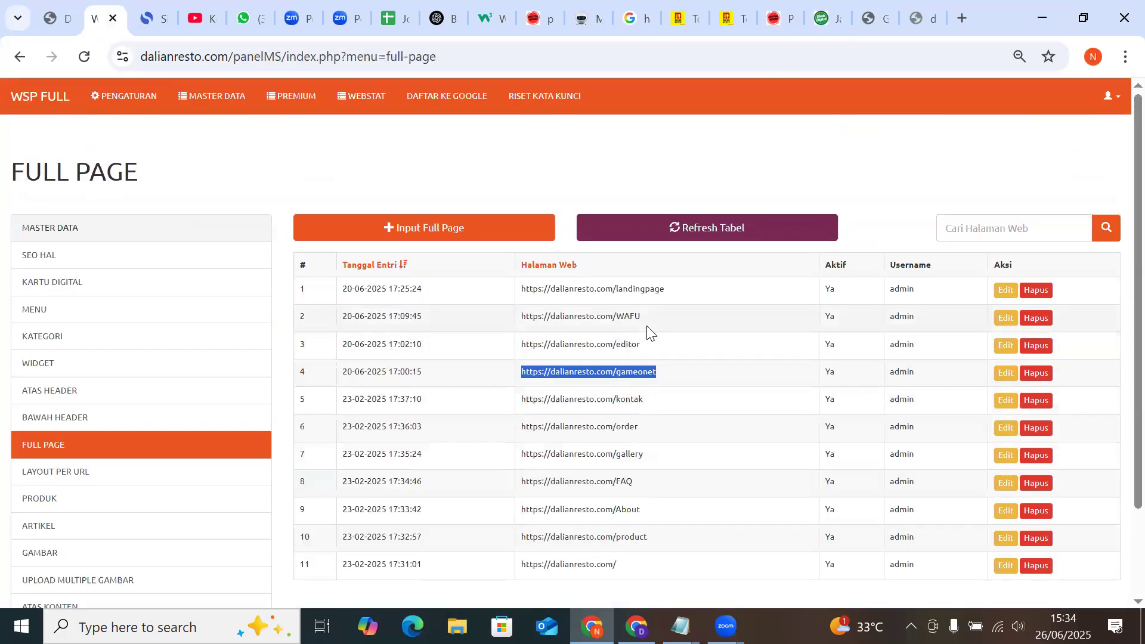
scroll(647, 327, down, 2)
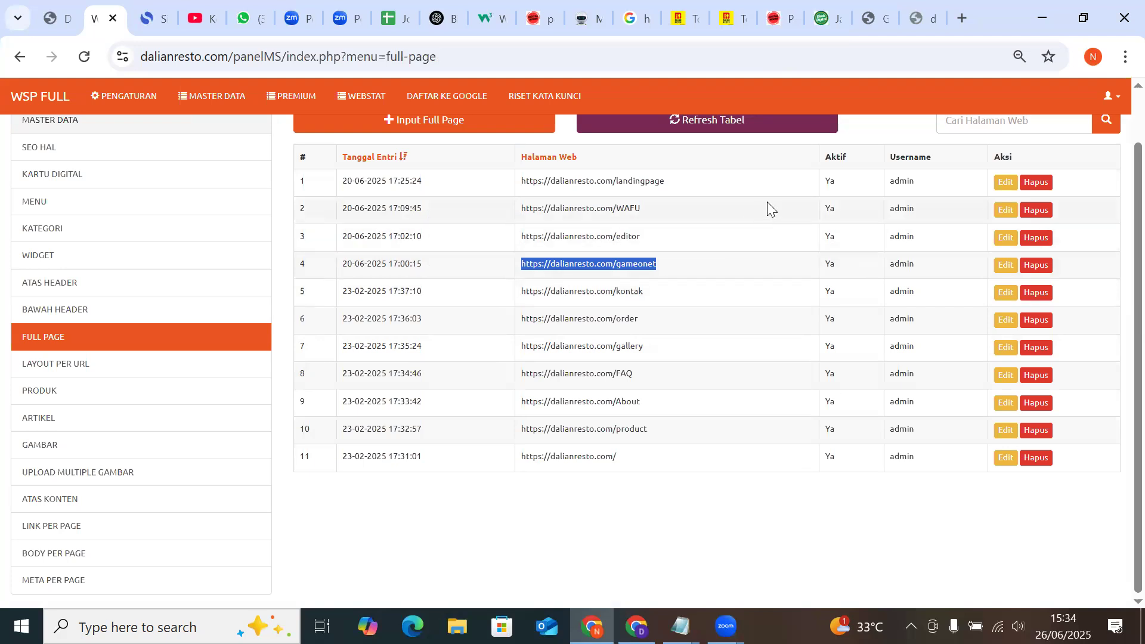
click(680, 205)
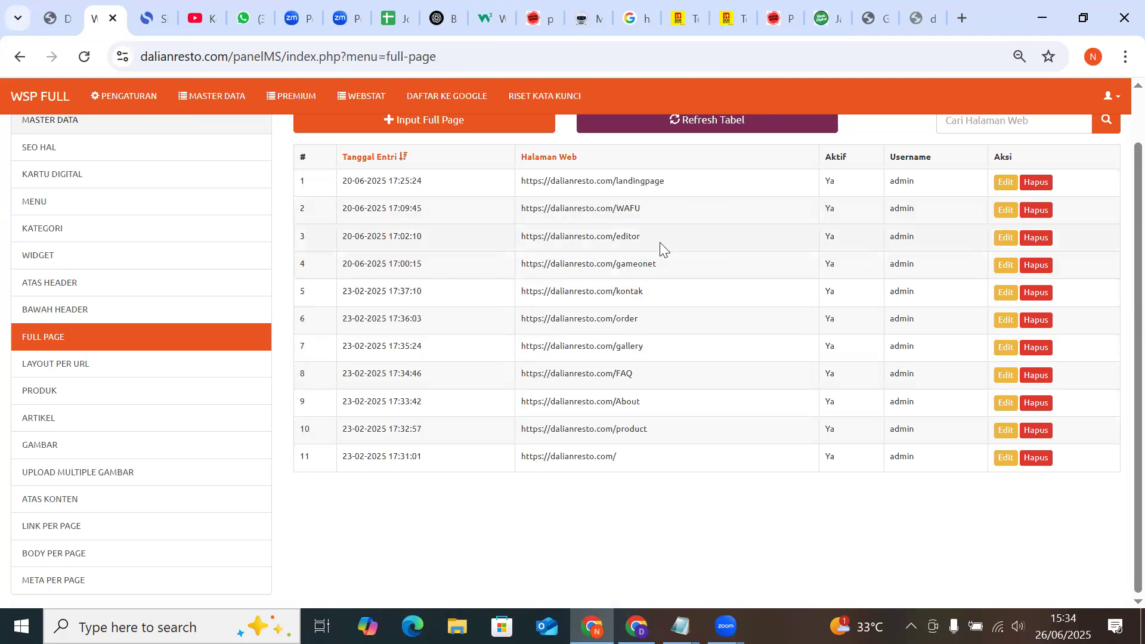
scroll(728, 167, up, 2)
drag(671, 290, 486, 292)
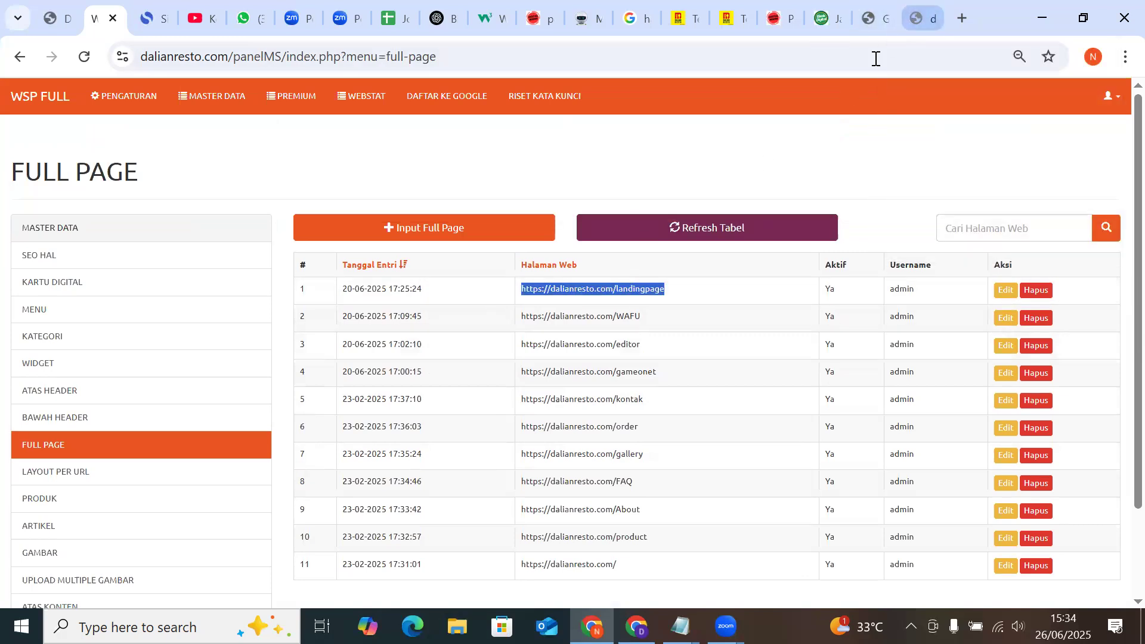
click(664, 317)
scroll(685, 427, down, 2)
scroll(661, 436, up, 2)
scroll(661, 435, down, 2)
scroll(661, 435, up, 2)
Go back to the dalianresto.com/gameonet page and highlight its Game Onet - Cocokkan Icon heading
click(874, 19)
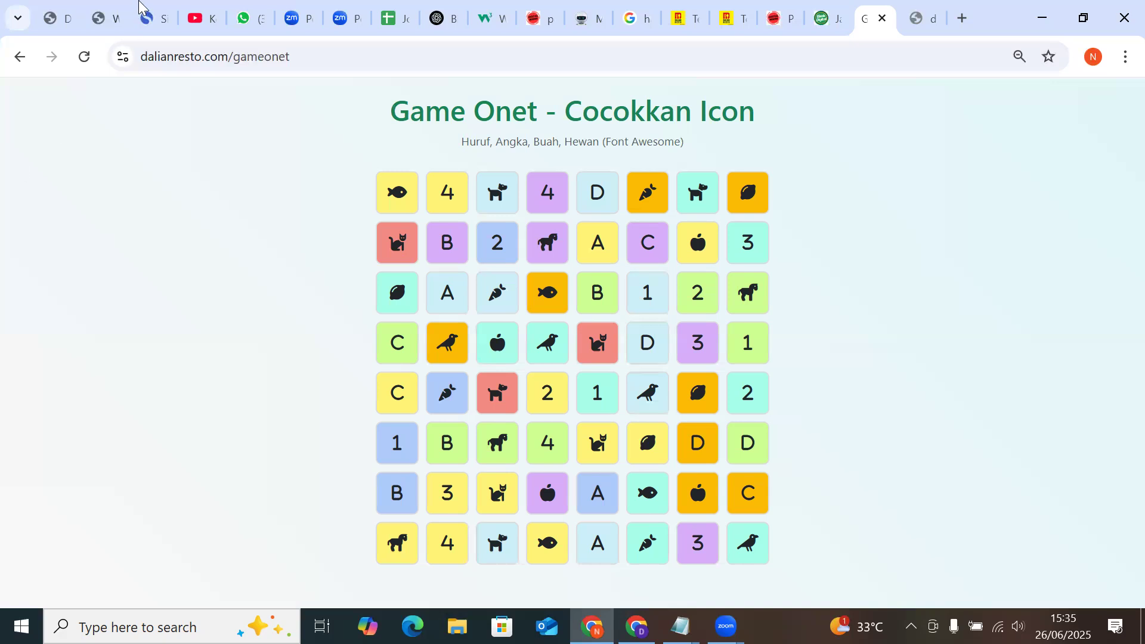
drag(397, 115, 759, 113)
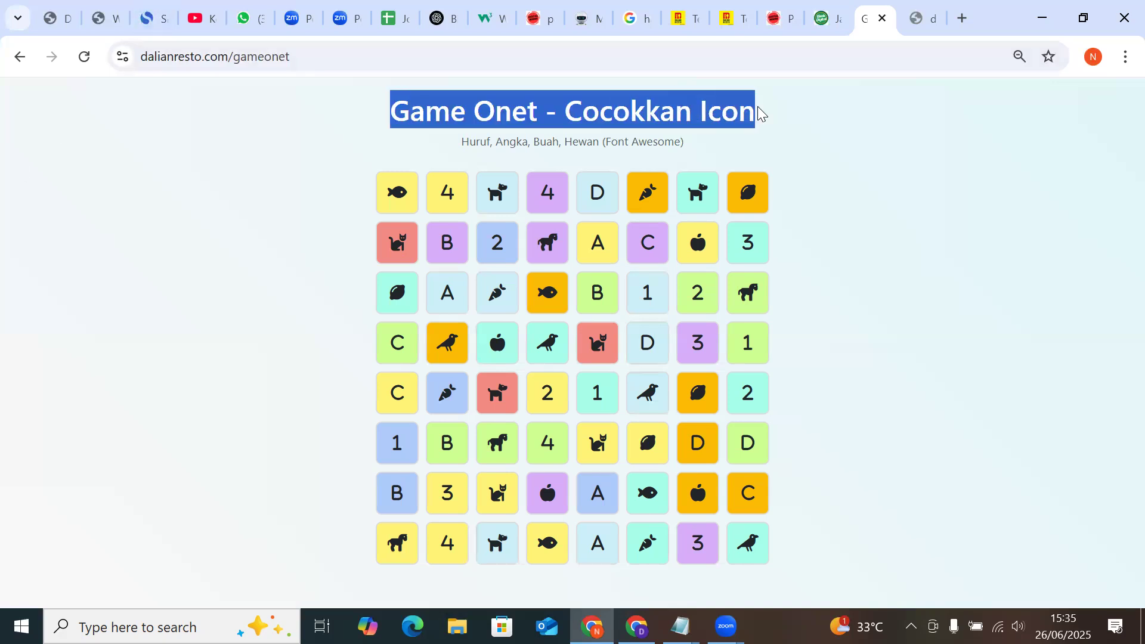
Clear the Game Onet heading highlight, glance at the Full Page list, and go back one page on the public dalianresto.com site
click(847, 152)
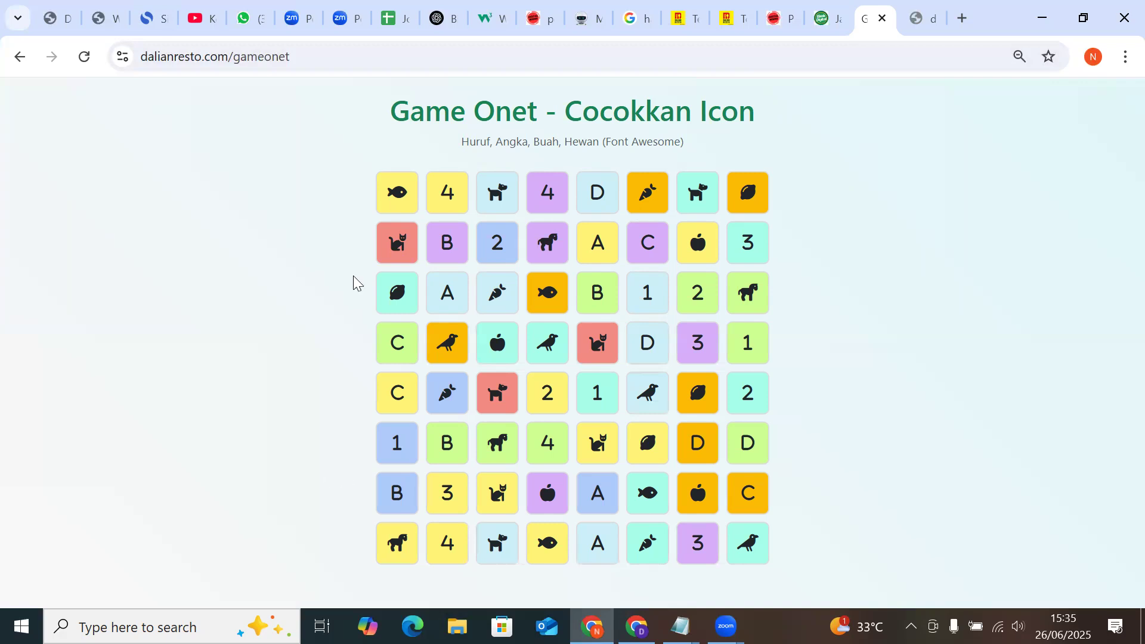
click(105, 7)
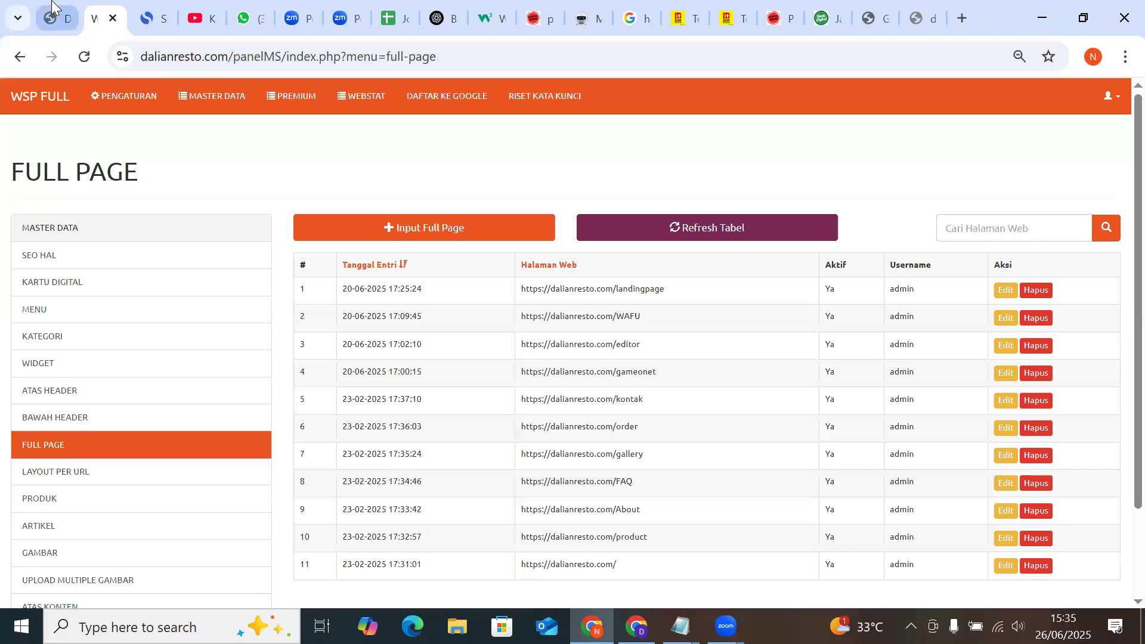
click(56, 18)
click(19, 56)
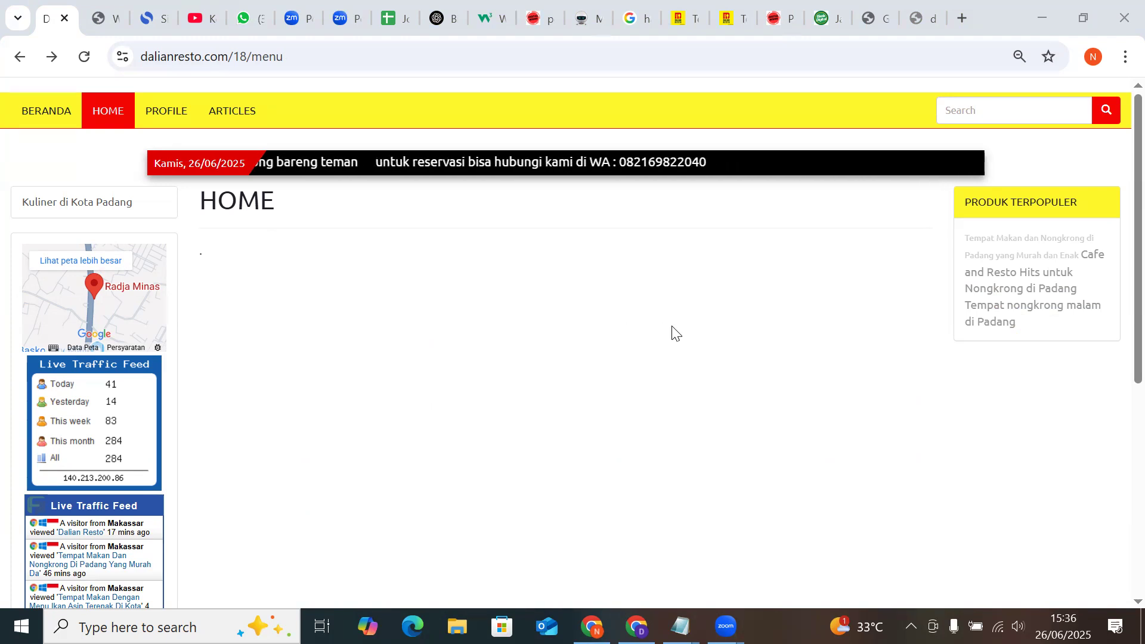
Switch to YouTube Studio and look through the dentando digital channel's uploaded videos and its playlists
click(201, 17)
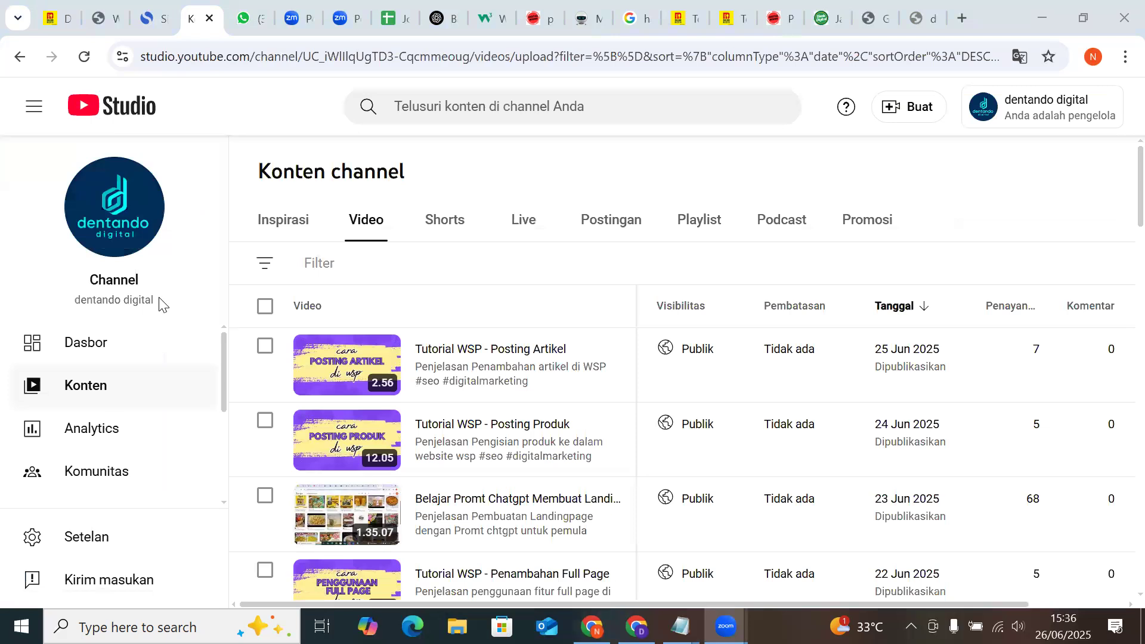
scroll(591, 393, down, 2)
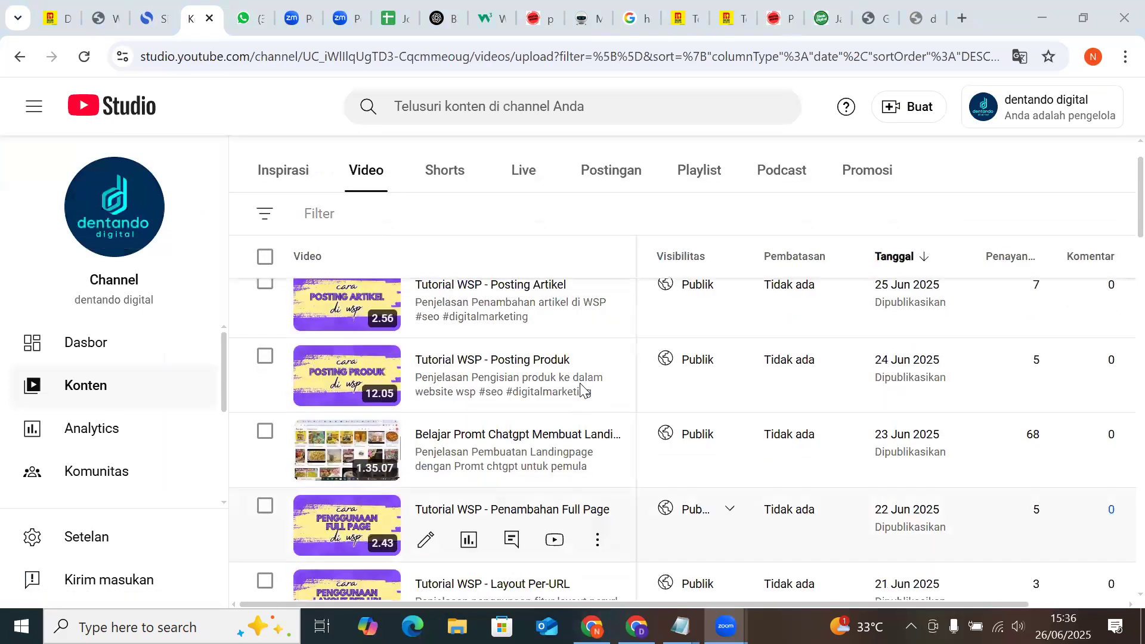
scroll(582, 391, up, 2)
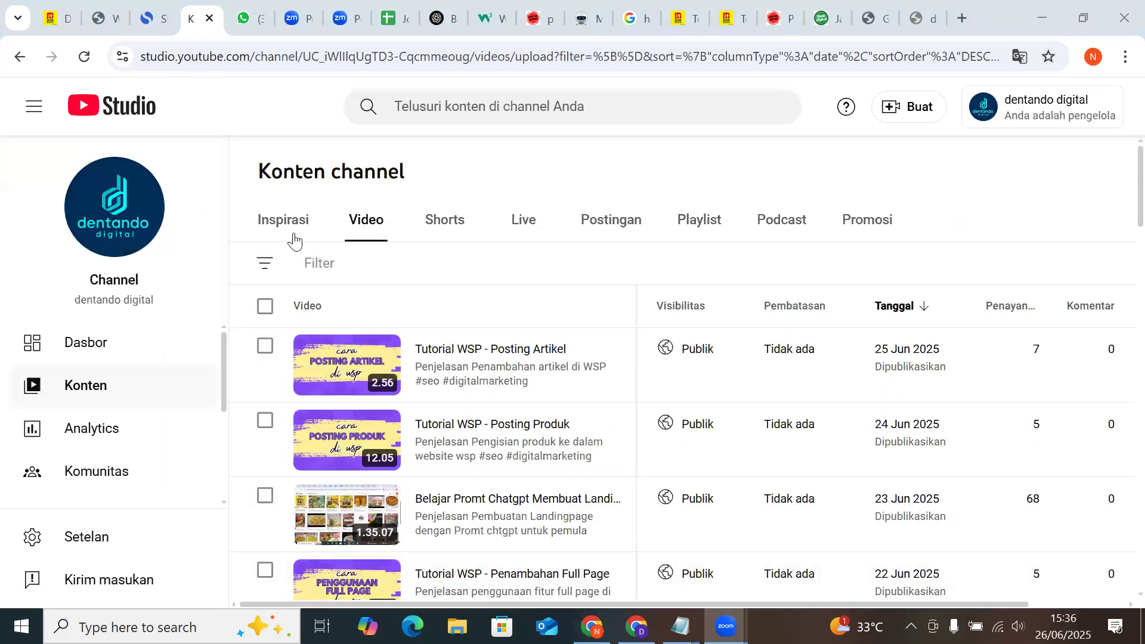
click(688, 226)
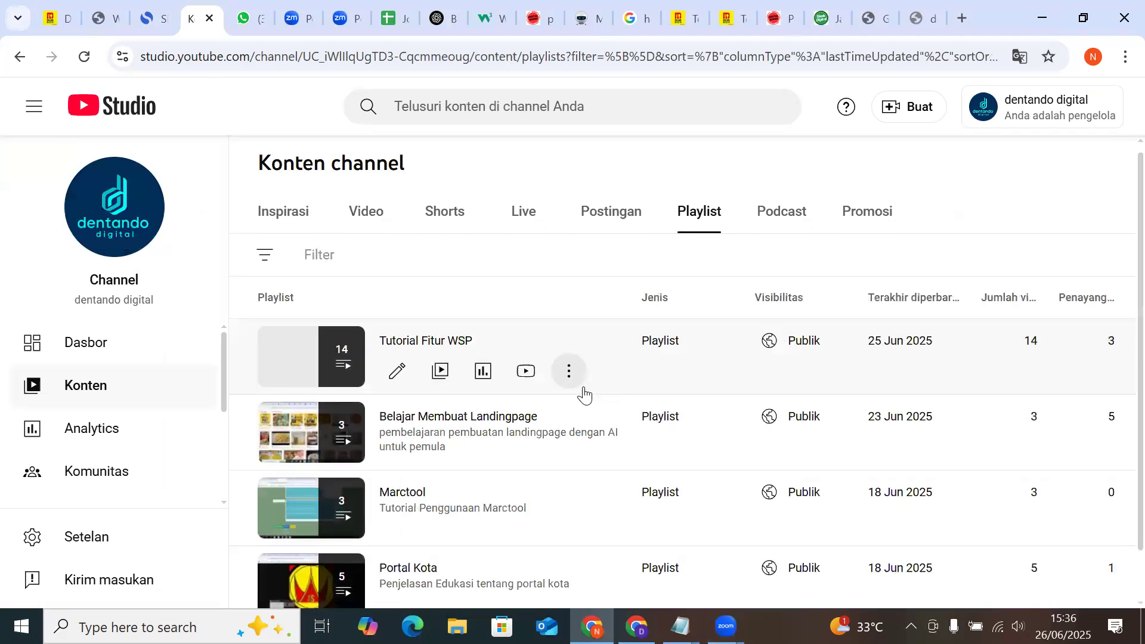
scroll(584, 392, down, 1)
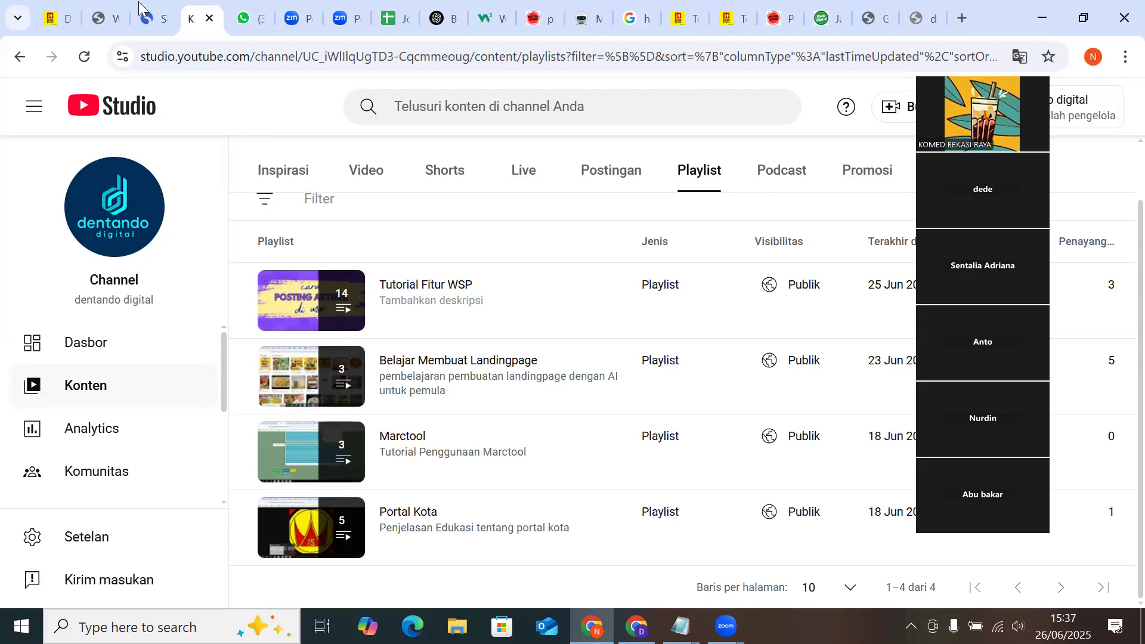
Open the channel dashboard and review its latest video performance and channel analytics
click(119, 348)
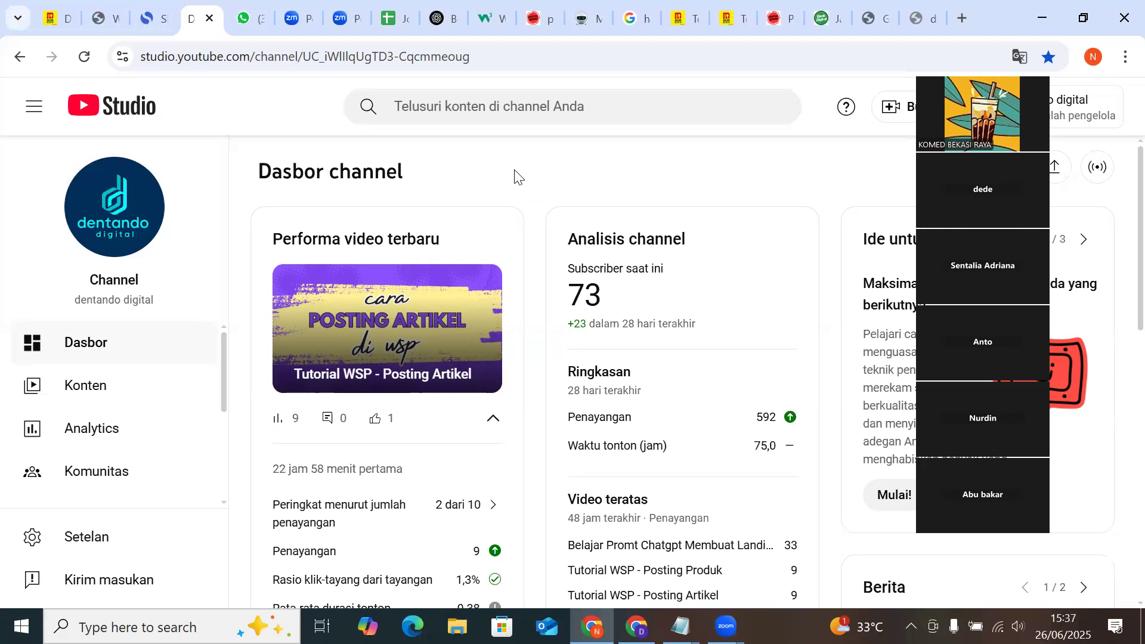
scroll(537, 269, down, 7)
scroll(549, 287, up, 7)
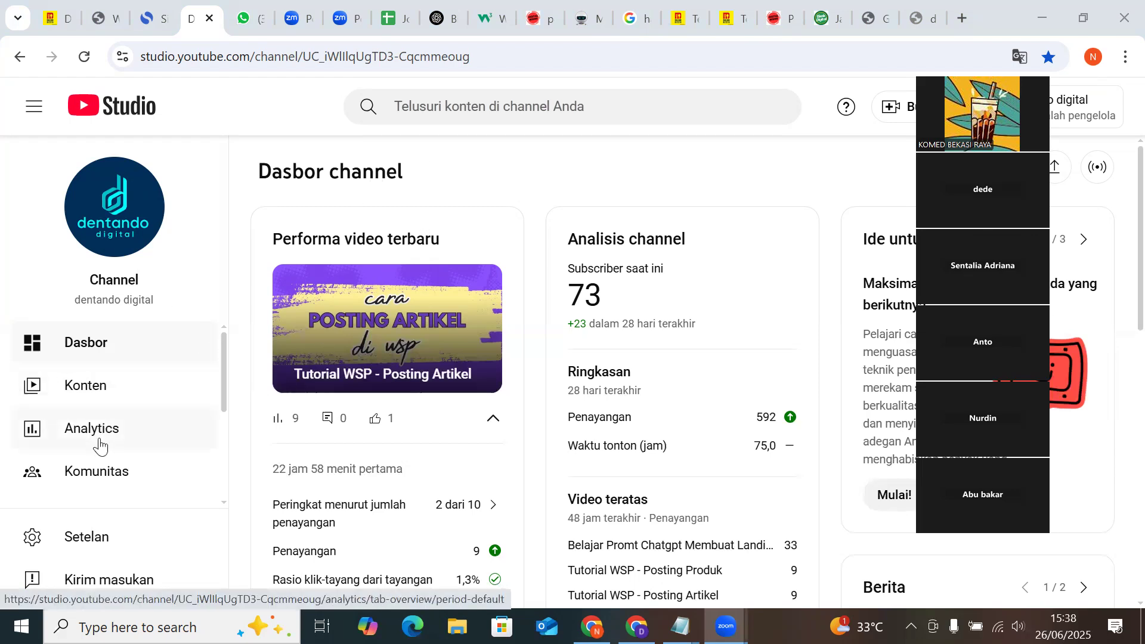
Return to the channel content and look over its playlists, from Tutorial Fitur WSP to Portal Kota
click(117, 401)
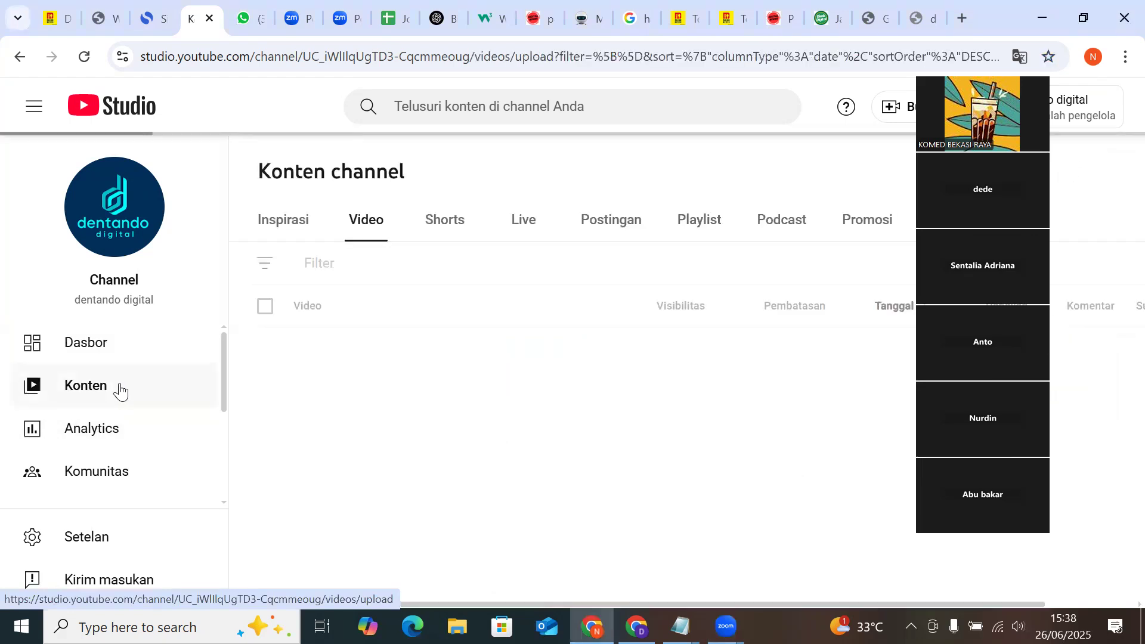
click(683, 225)
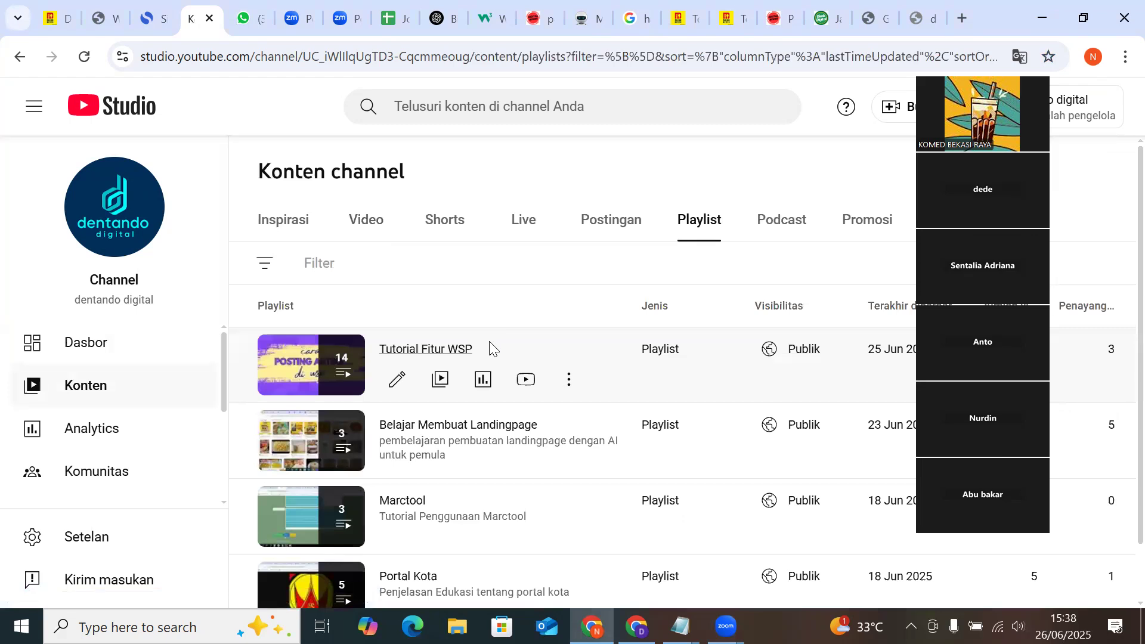
scroll(471, 394, down, 2)
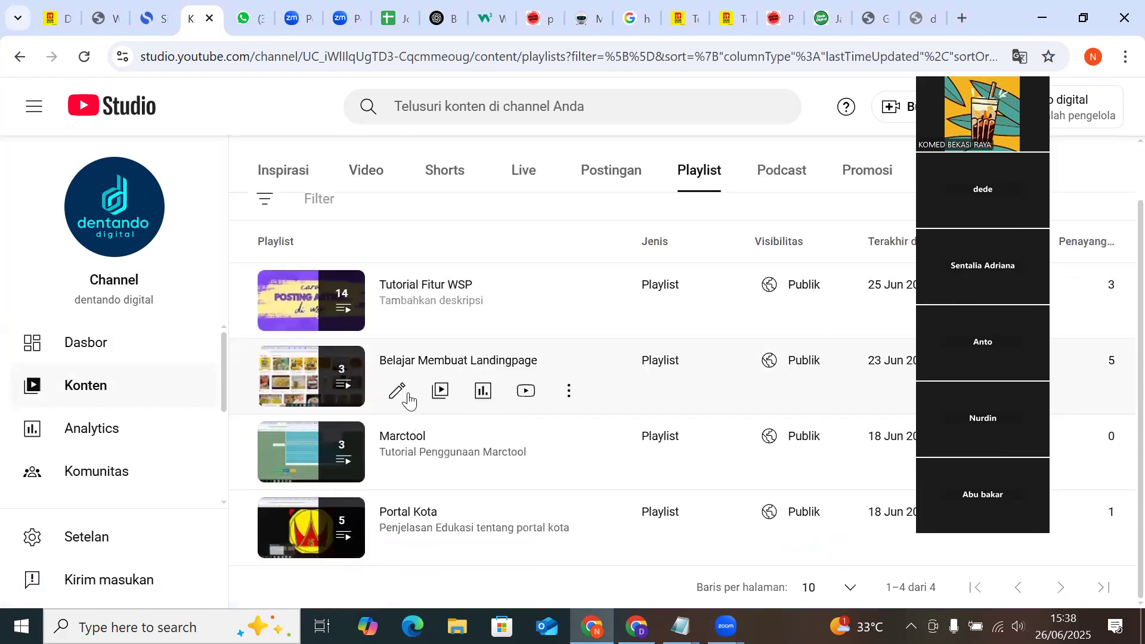